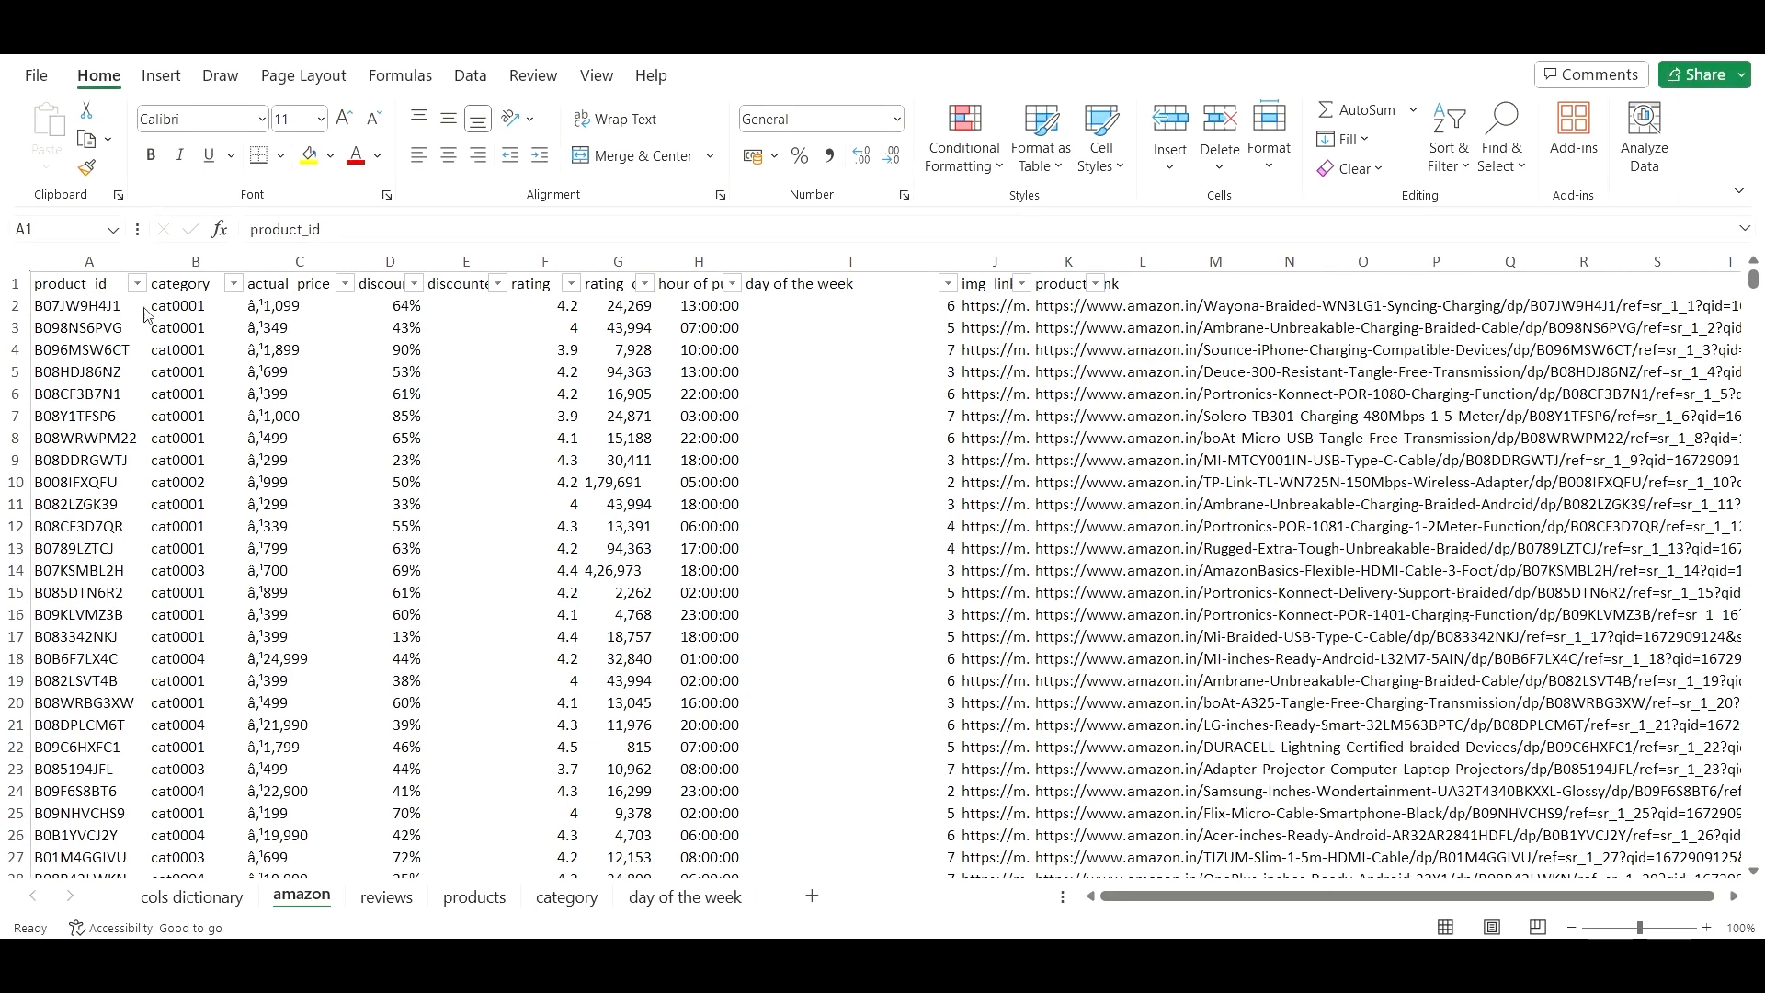
- AutoFit every column on the amazon sheet to its contents
left_click(90, 285)
left_click(19, 263)
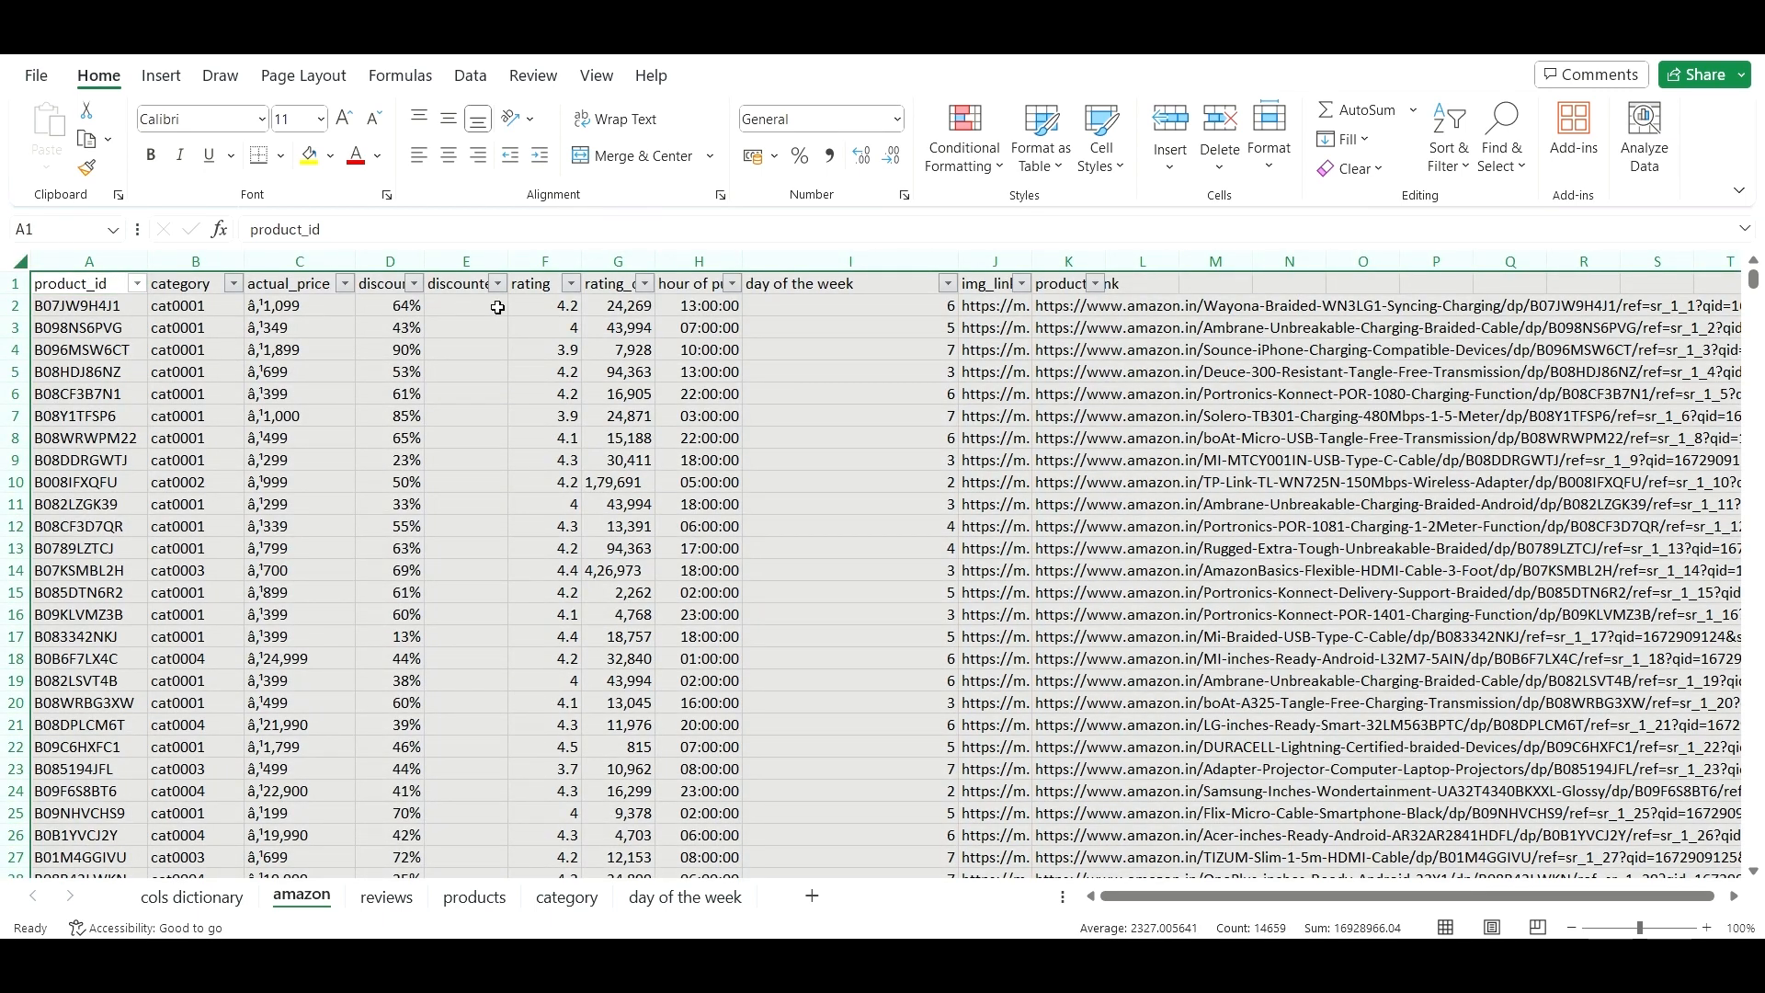
double_click(654, 261)
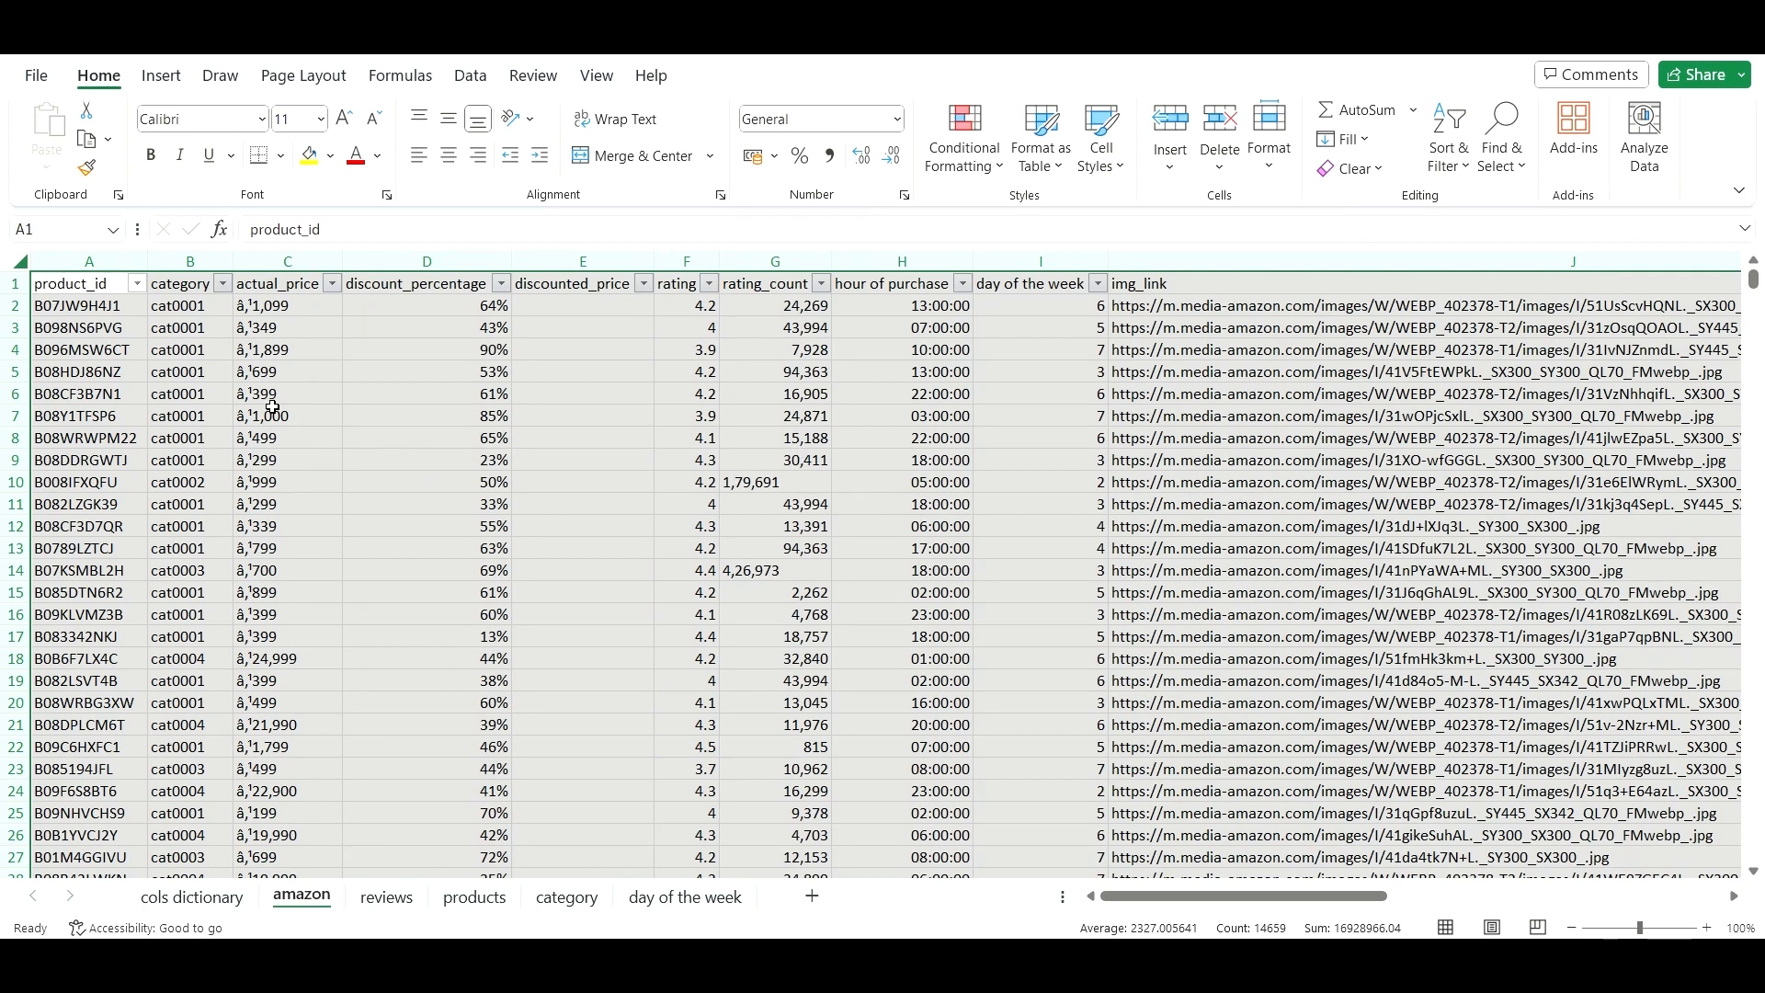
left_click(104, 286)
- Check that the headers from category through hour of purchase are now fully readable
left_click(176, 291)
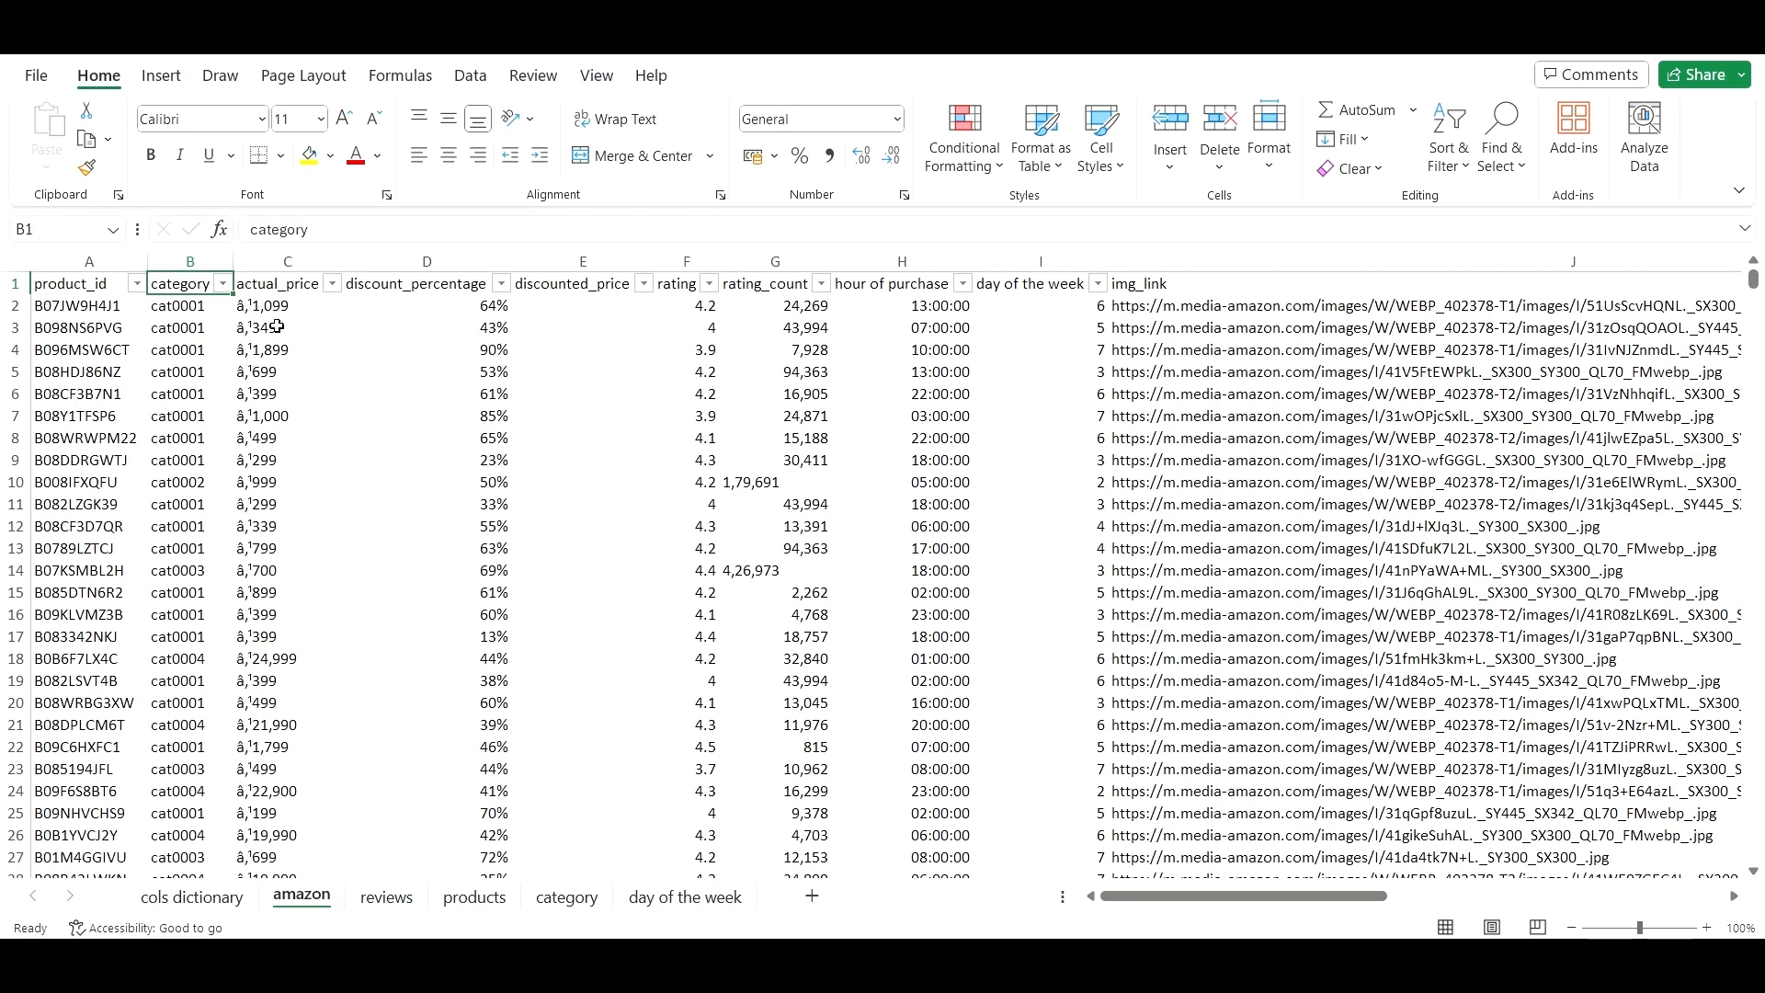
left_click(288, 290)
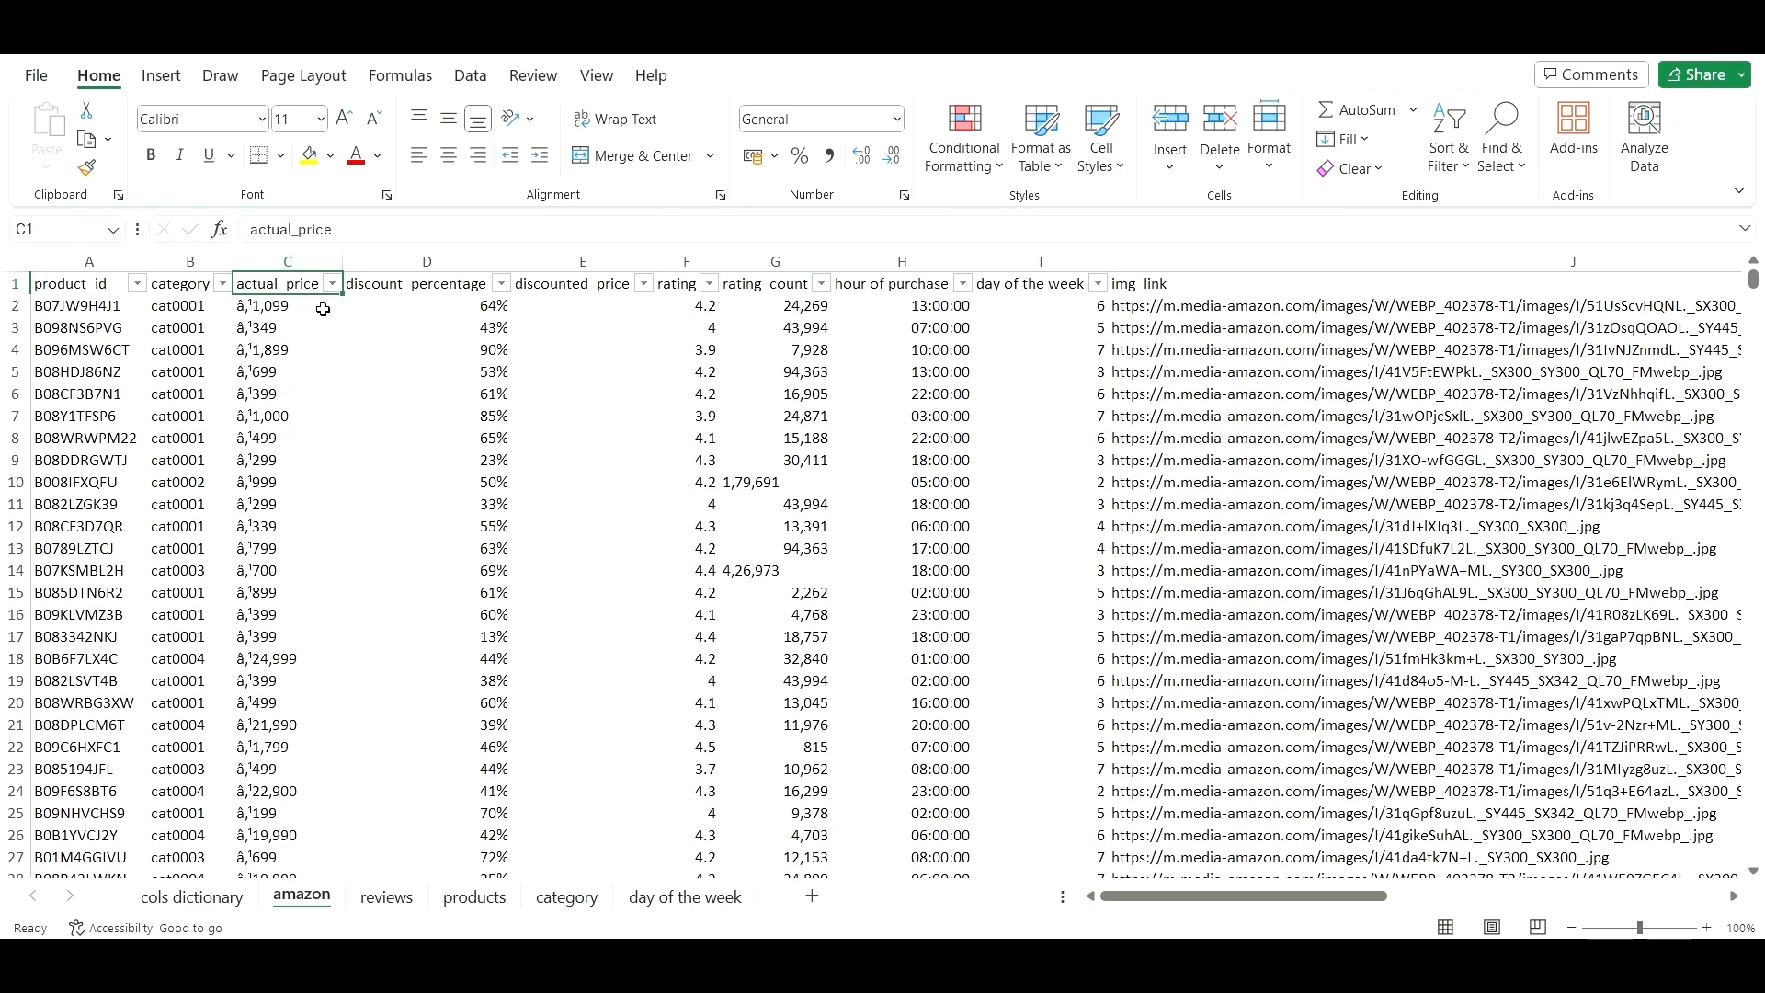
left_click(462, 287)
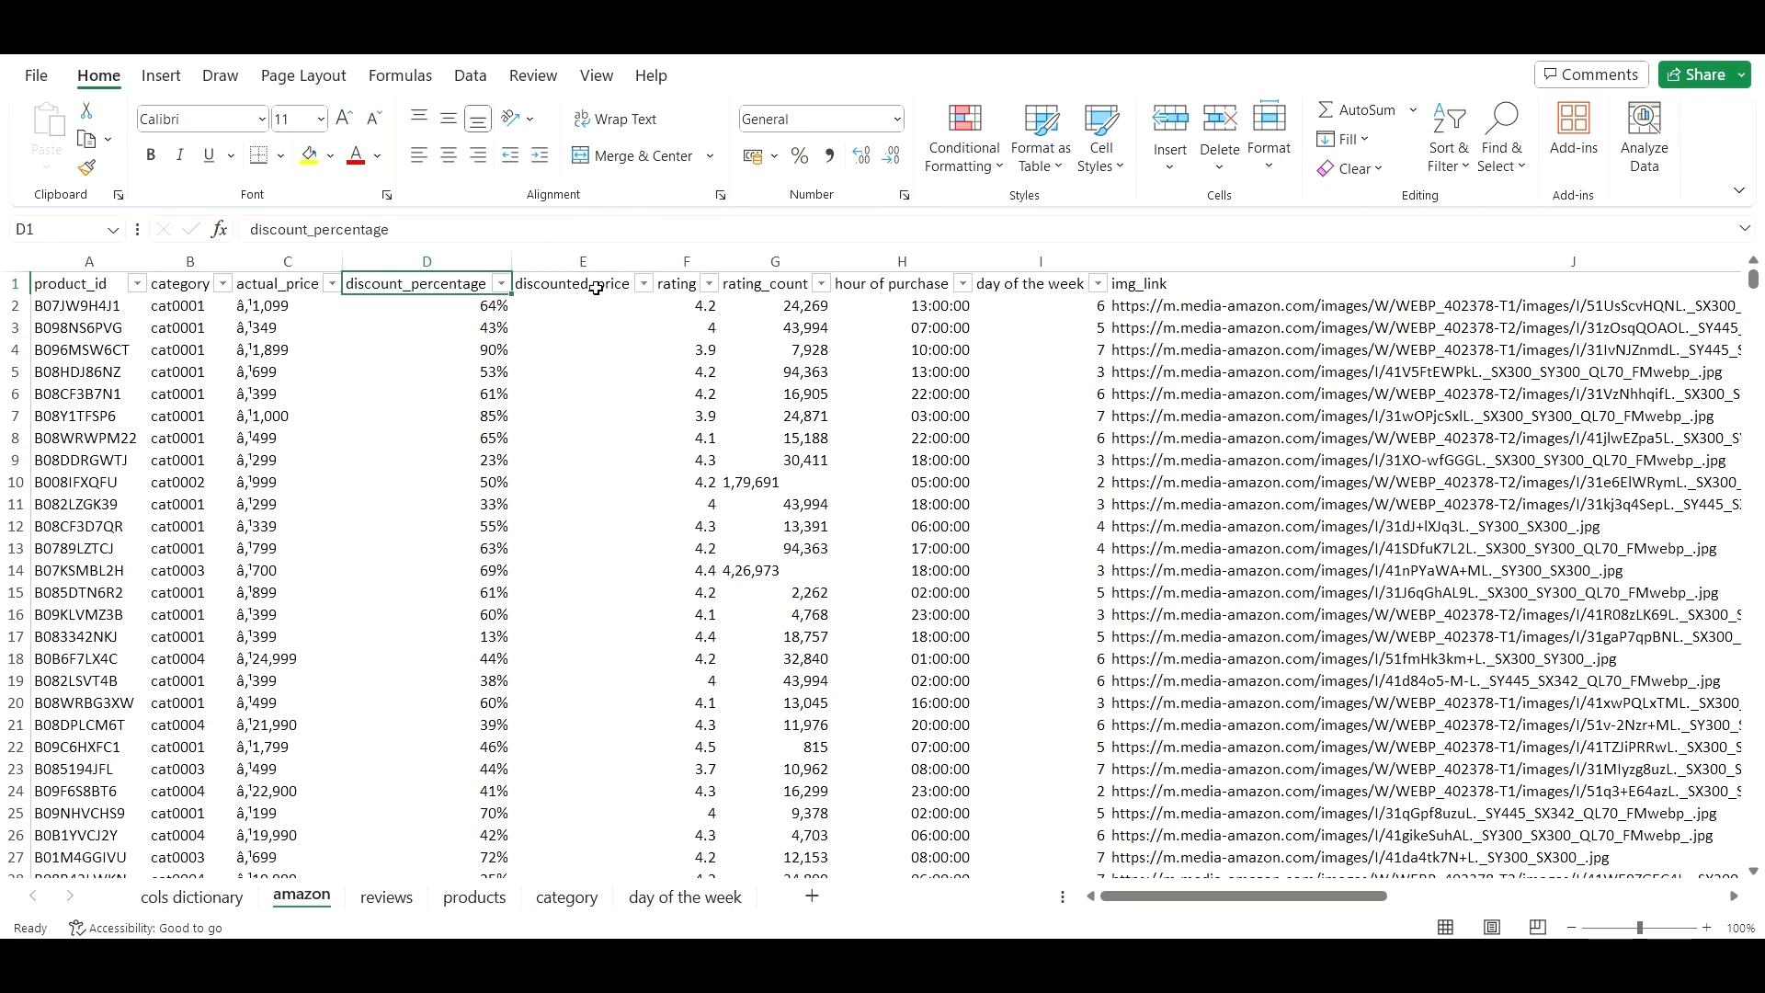
left_click(598, 288)
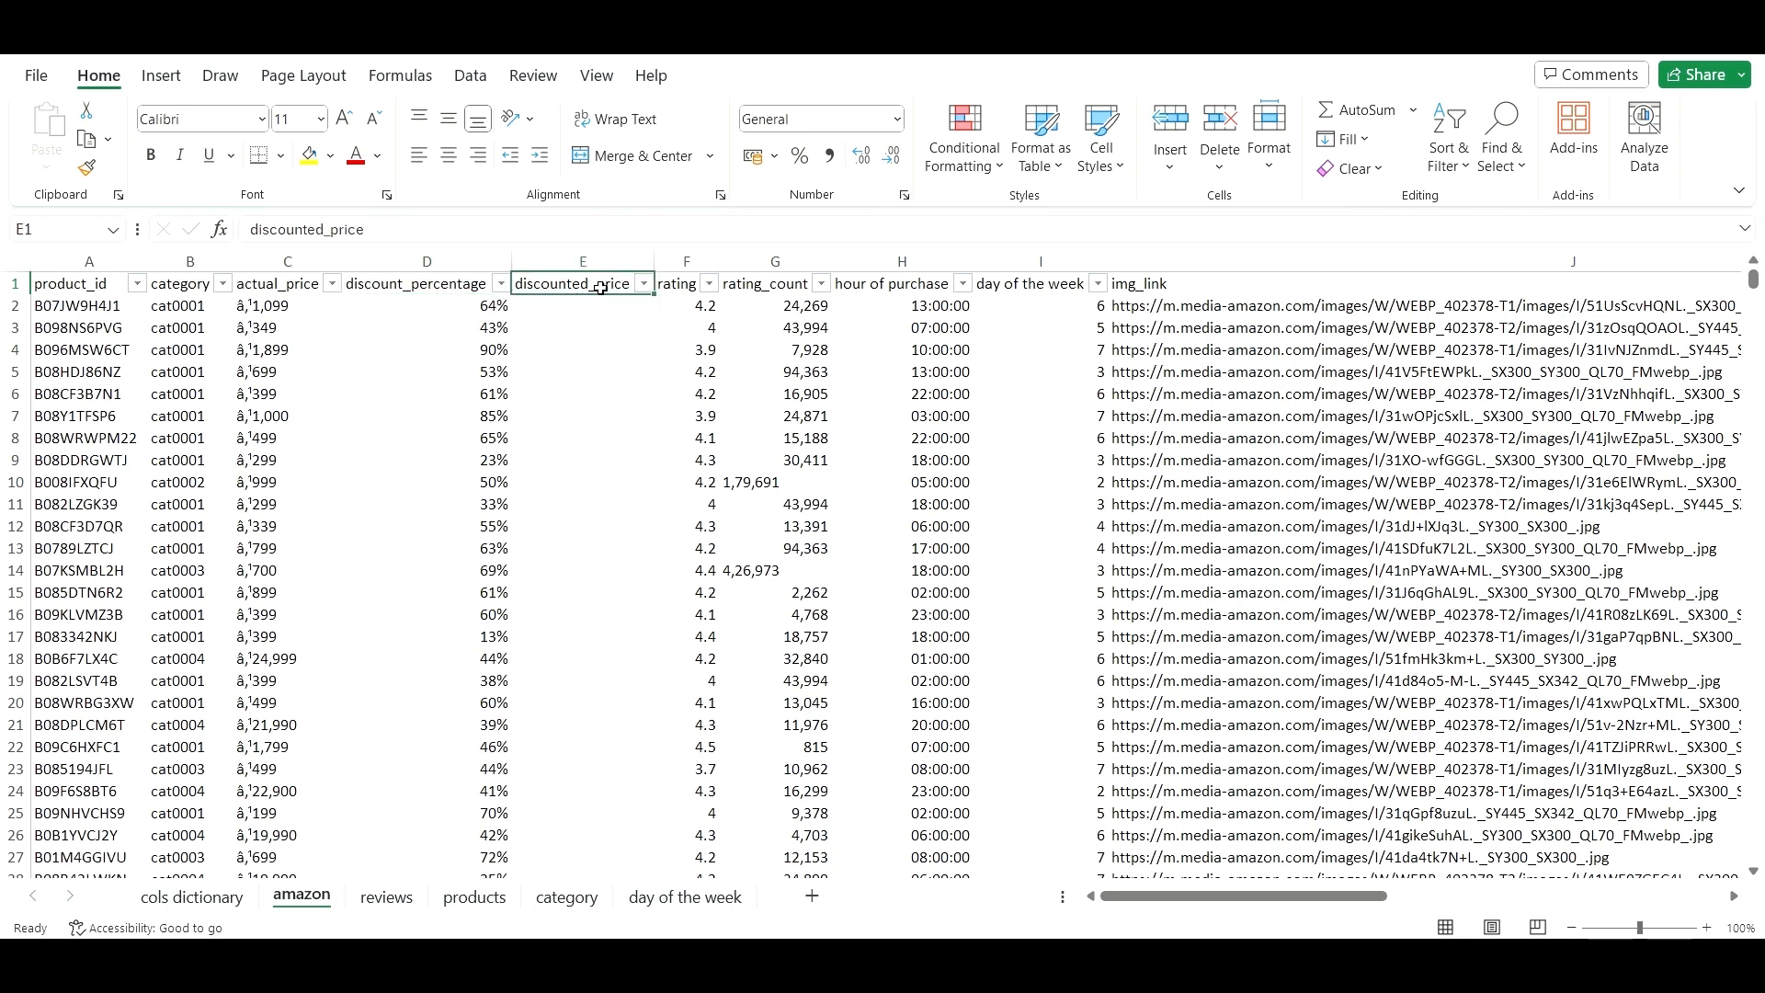
left_click(686, 288)
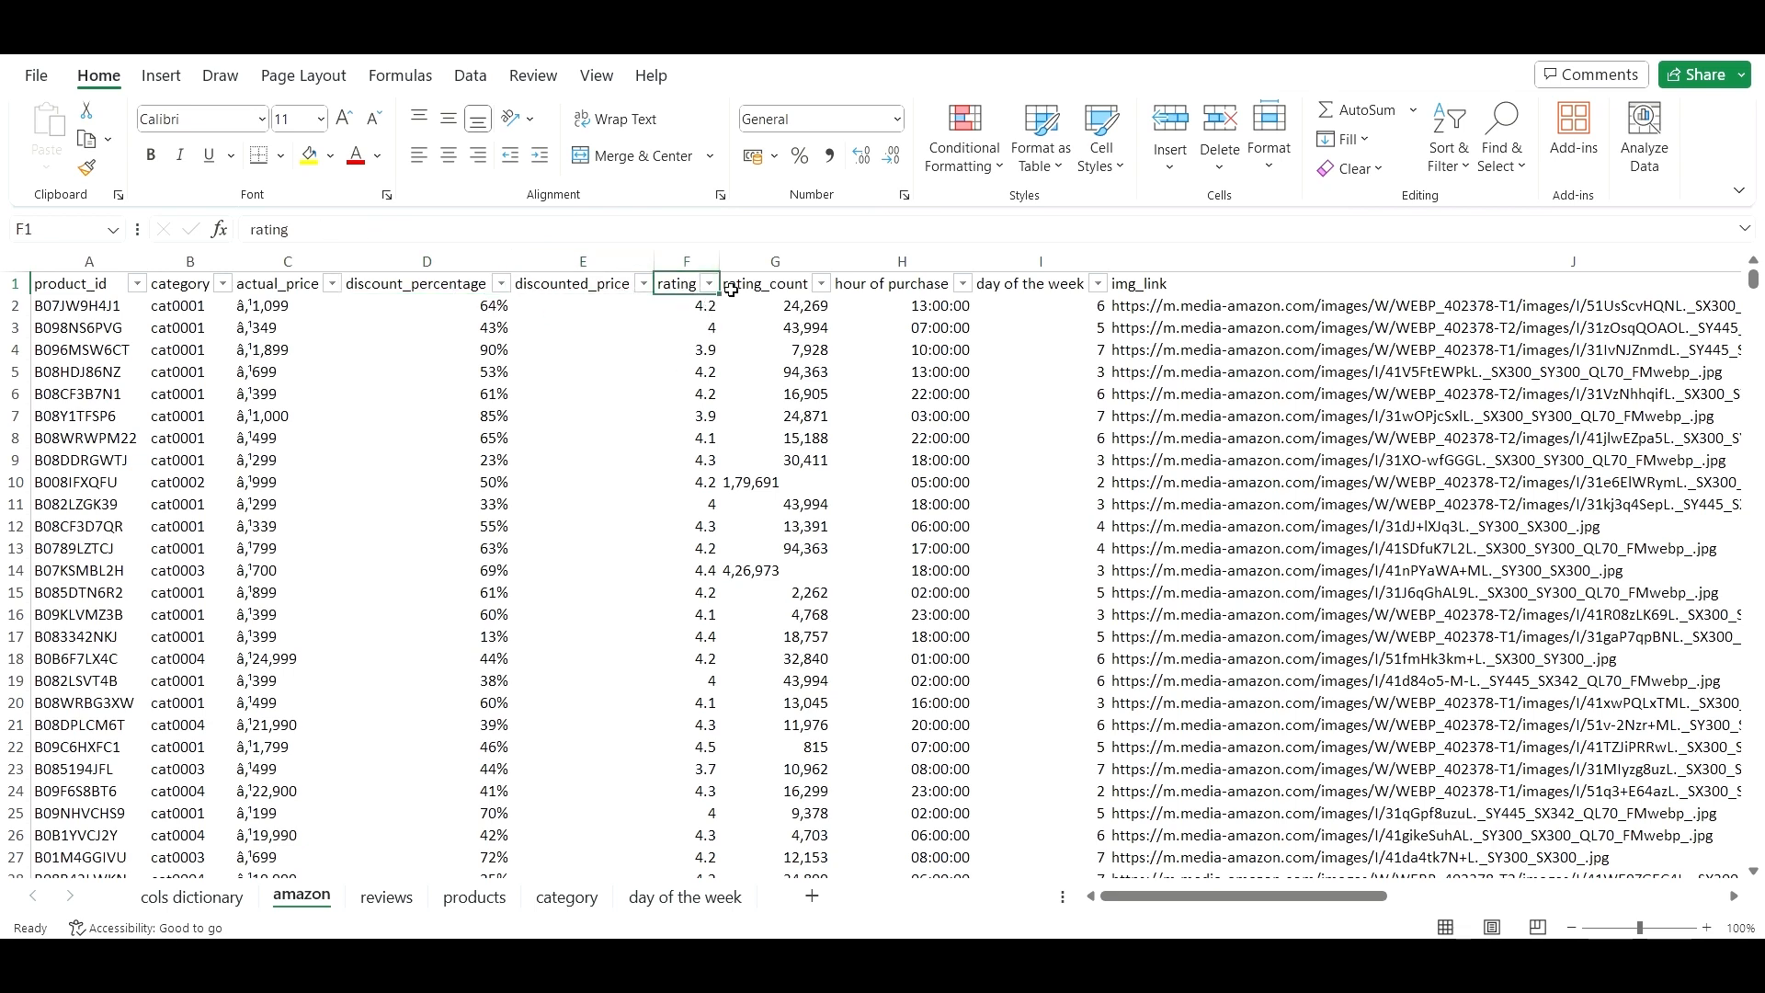
left_click(755, 289)
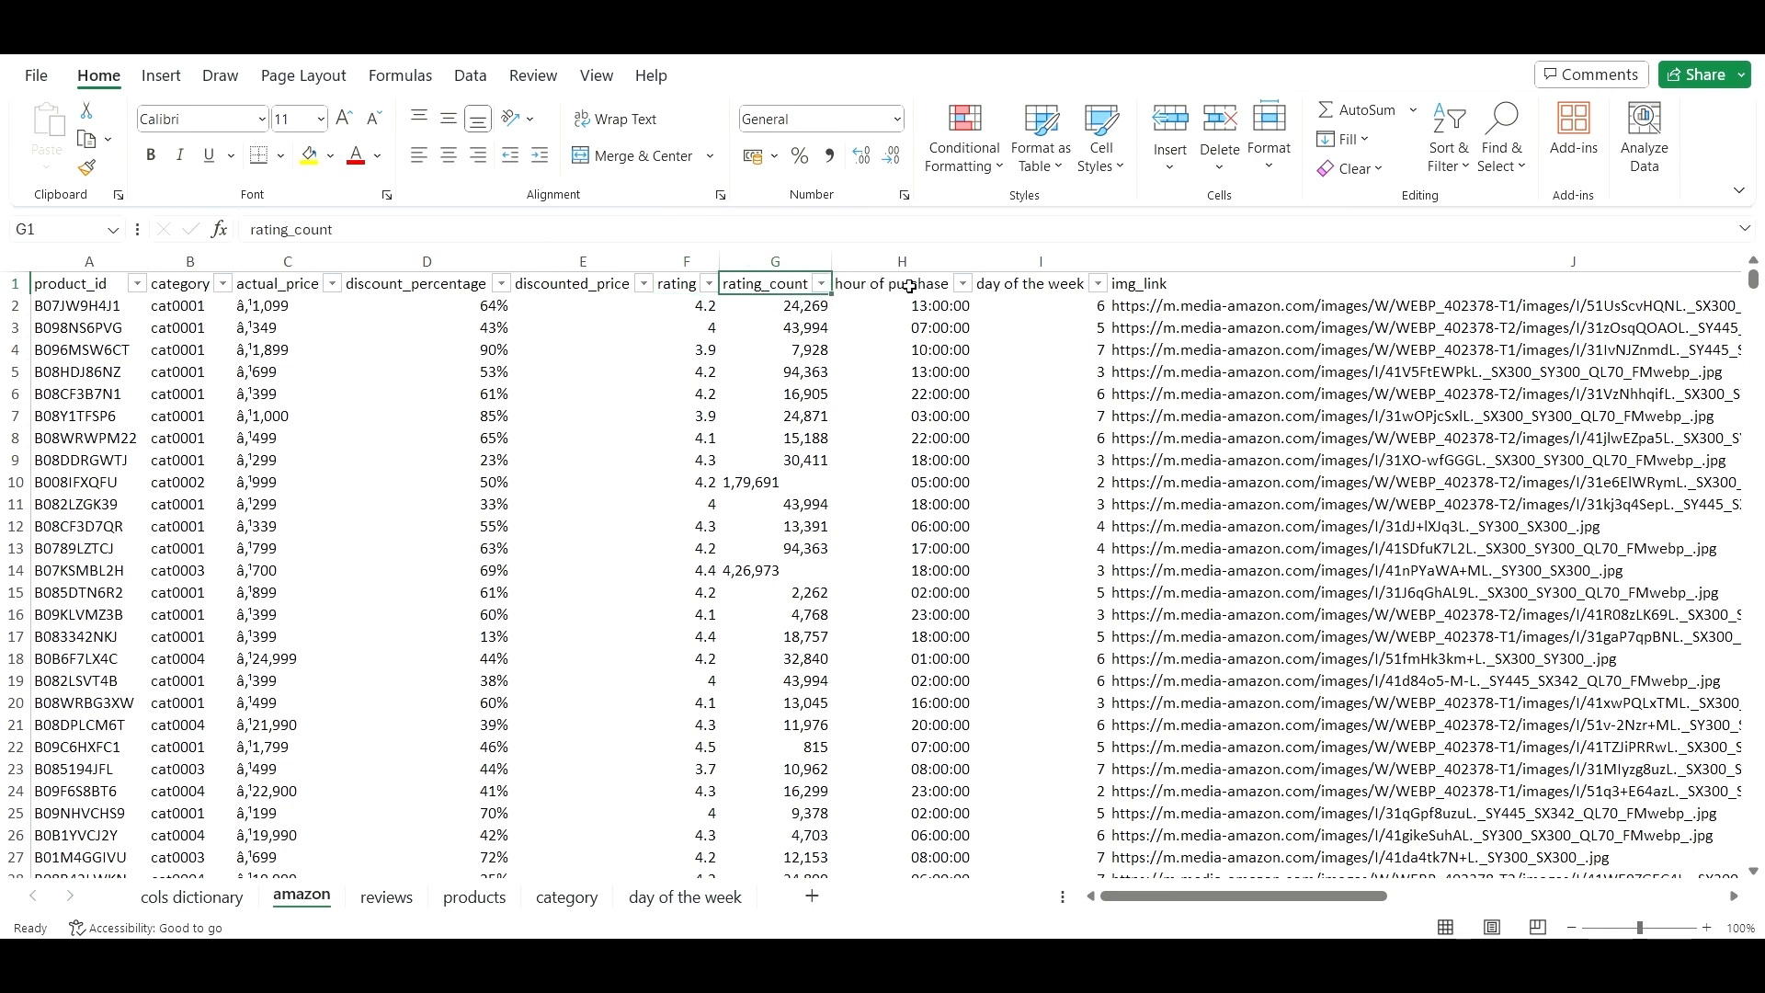
left_click(908, 287)
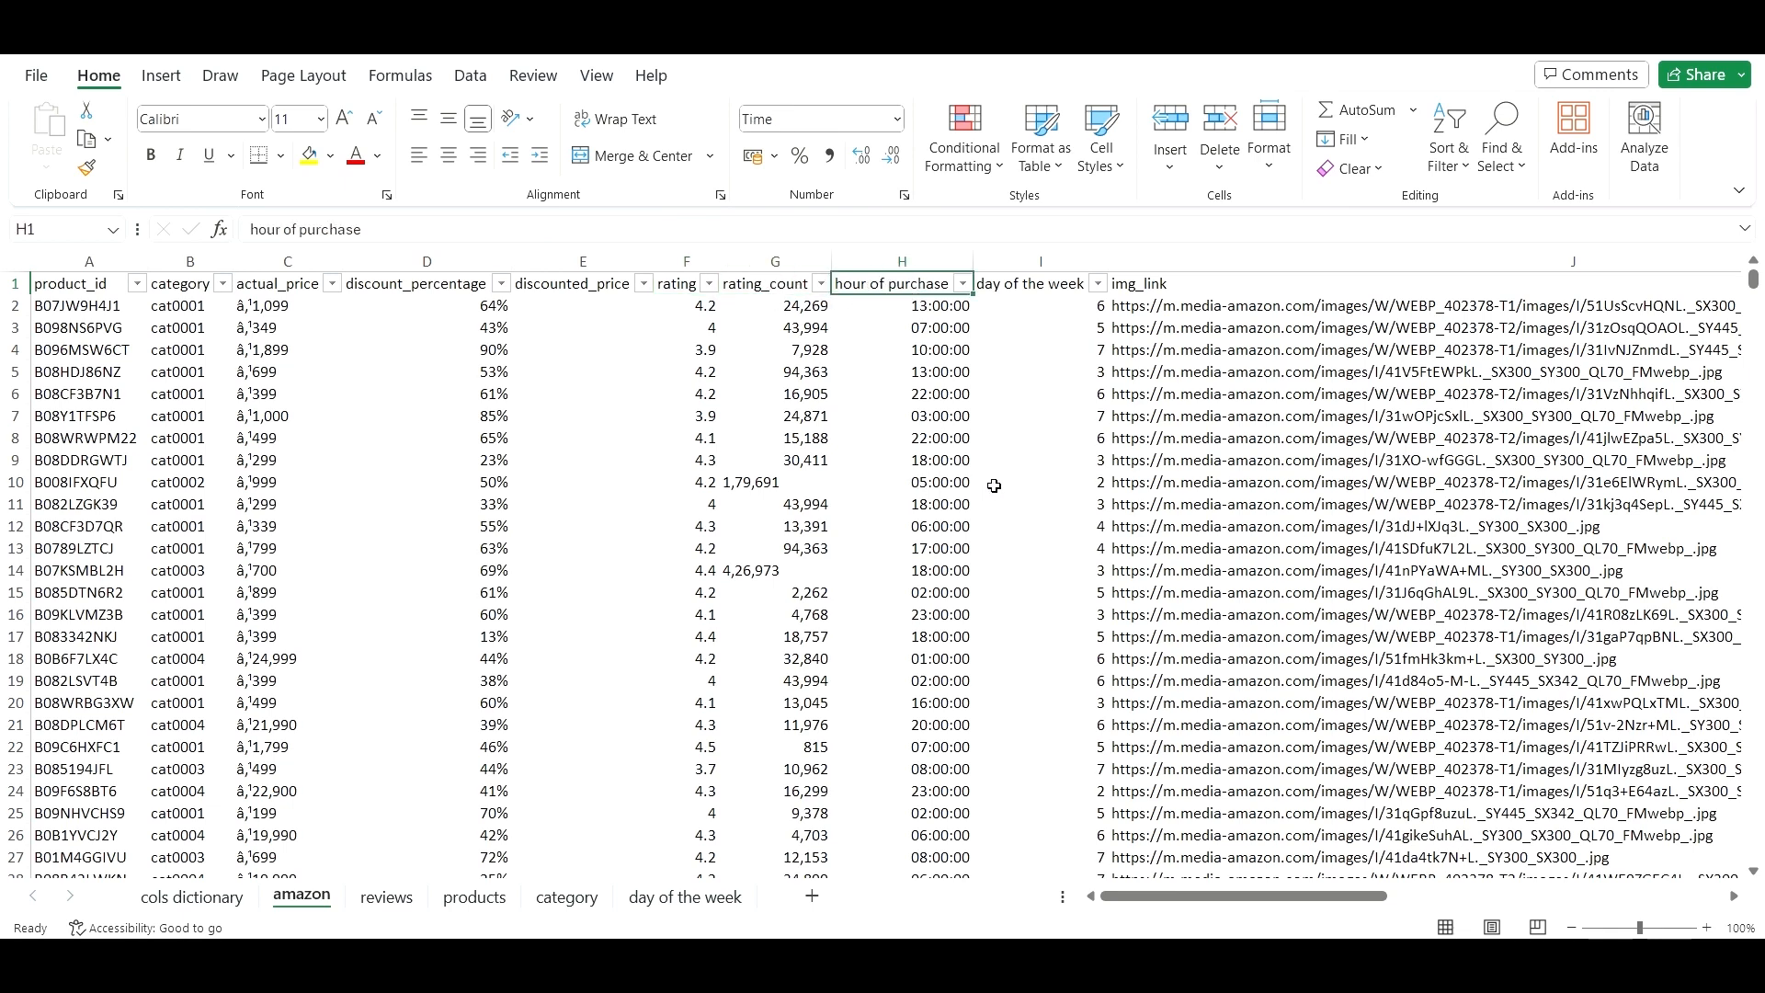
scroll(974, 419, "down", 9)
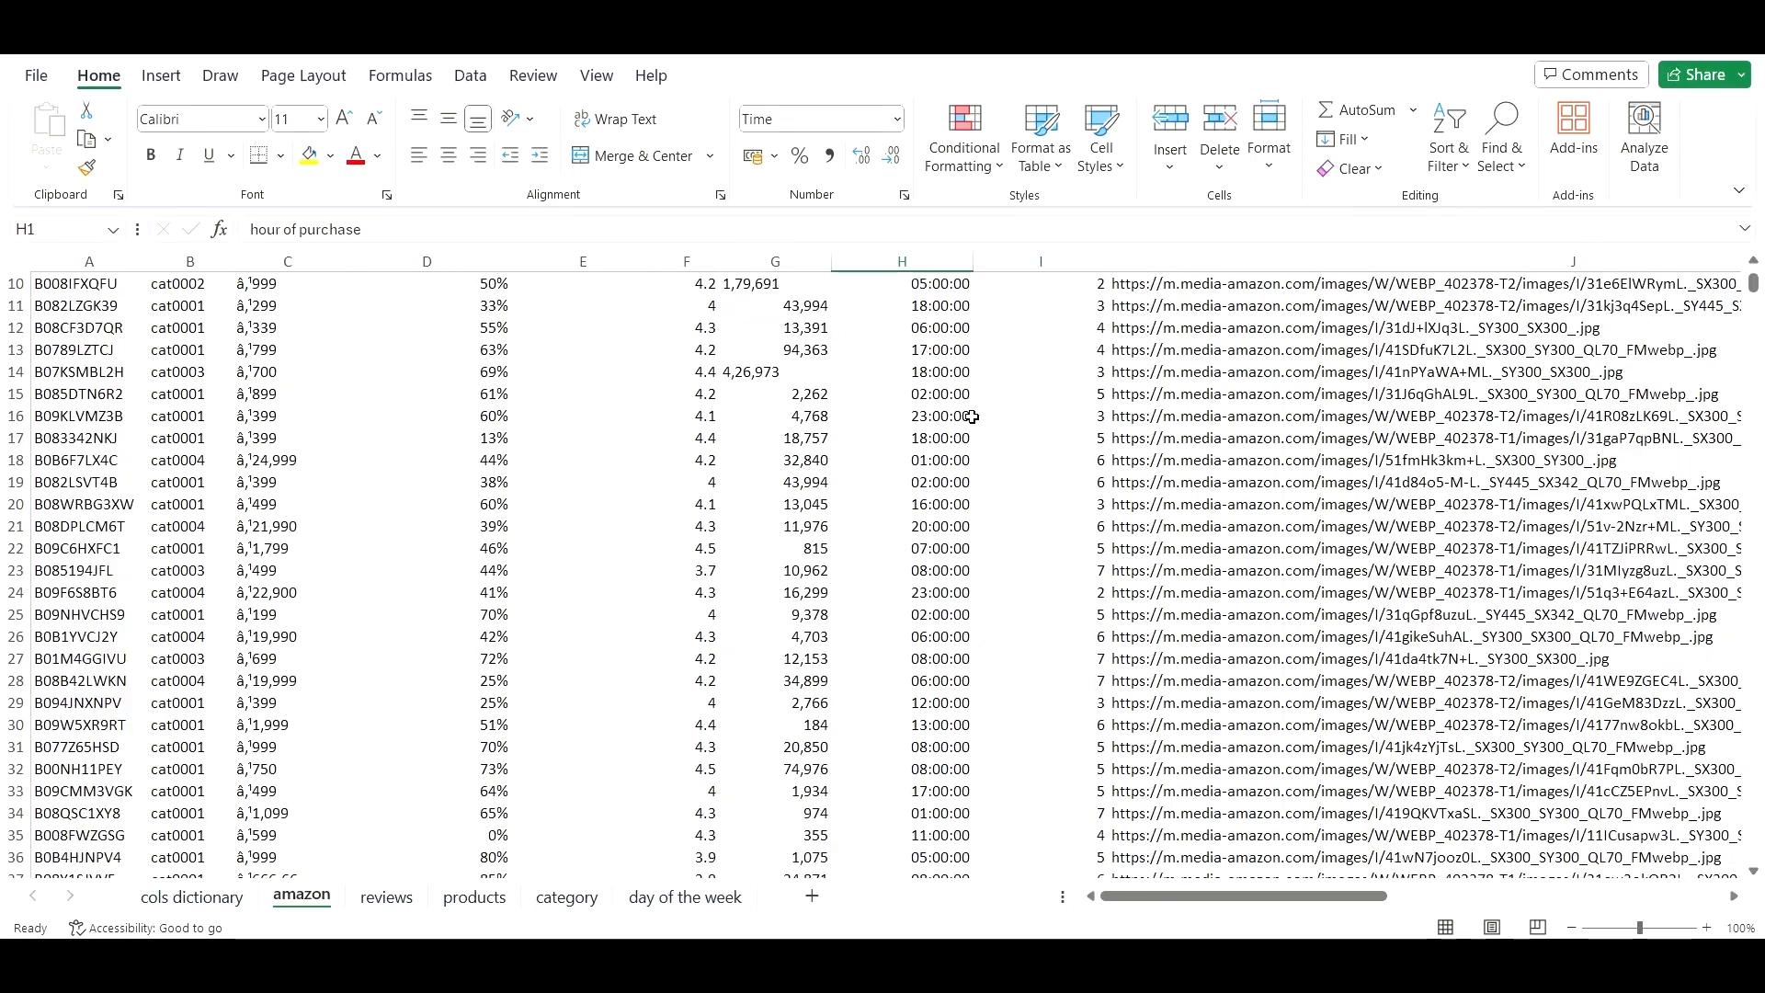
scroll(960, 425, "down", 4)
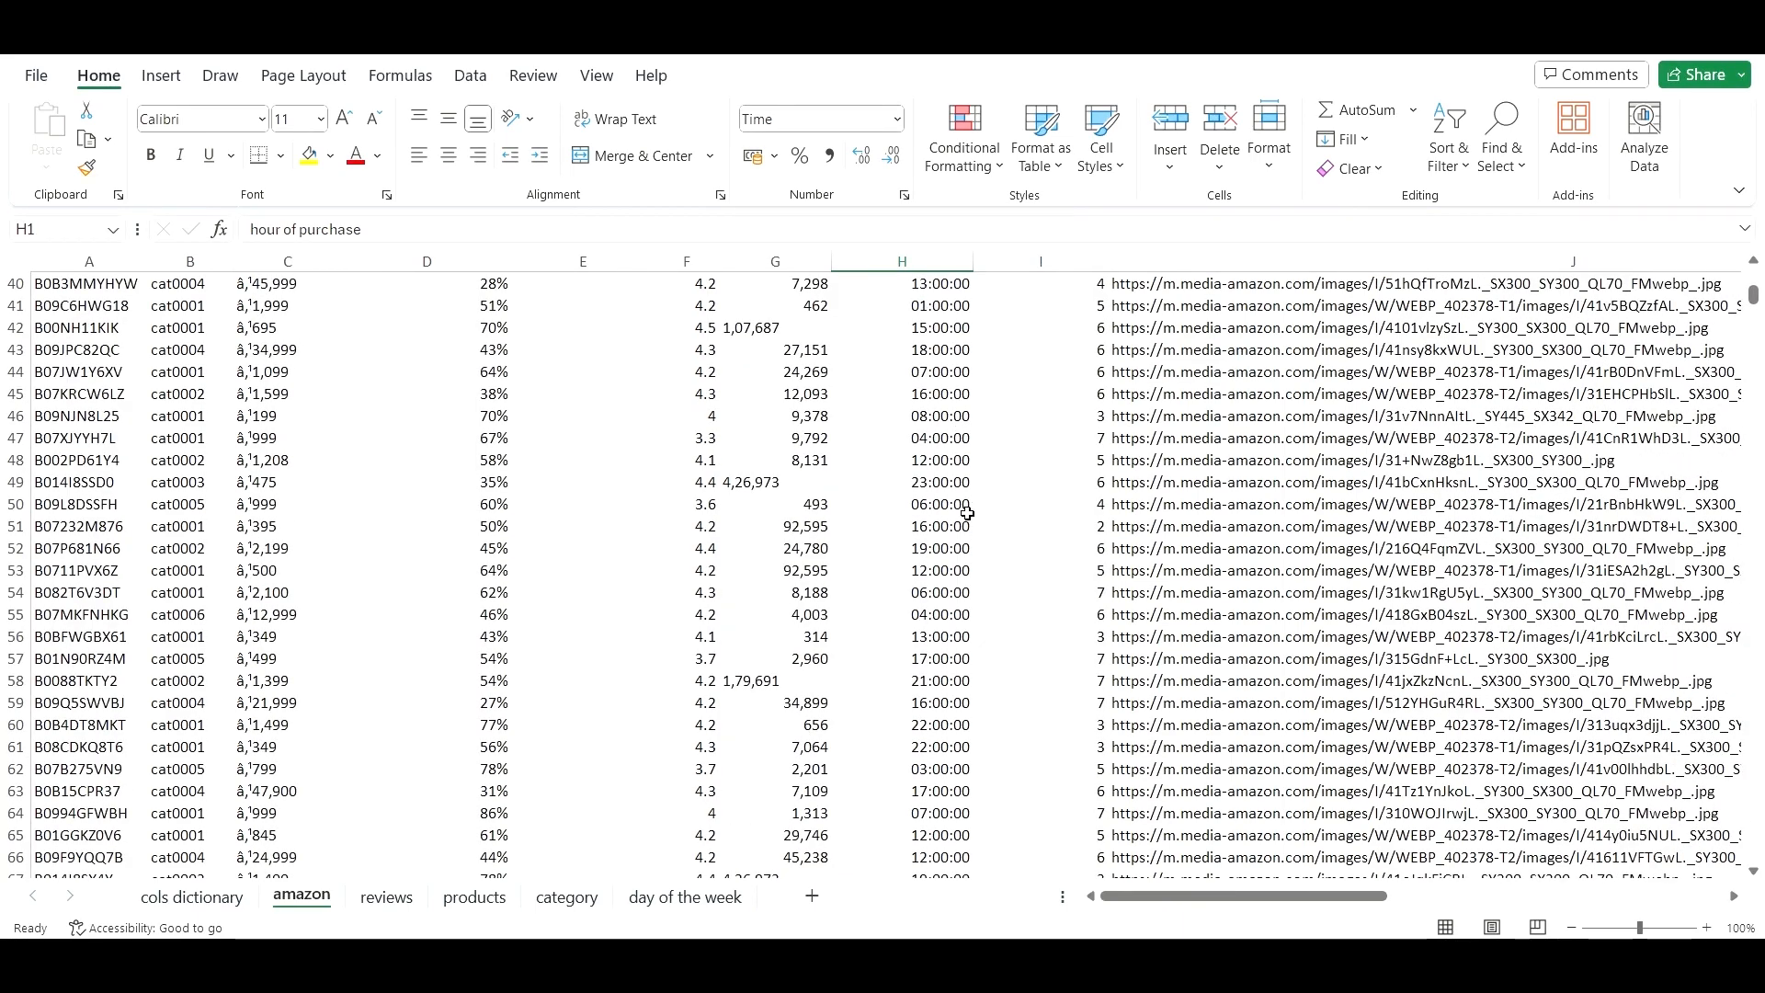
scroll(967, 506, "up", 3)
scroll(967, 504, "up", 10)
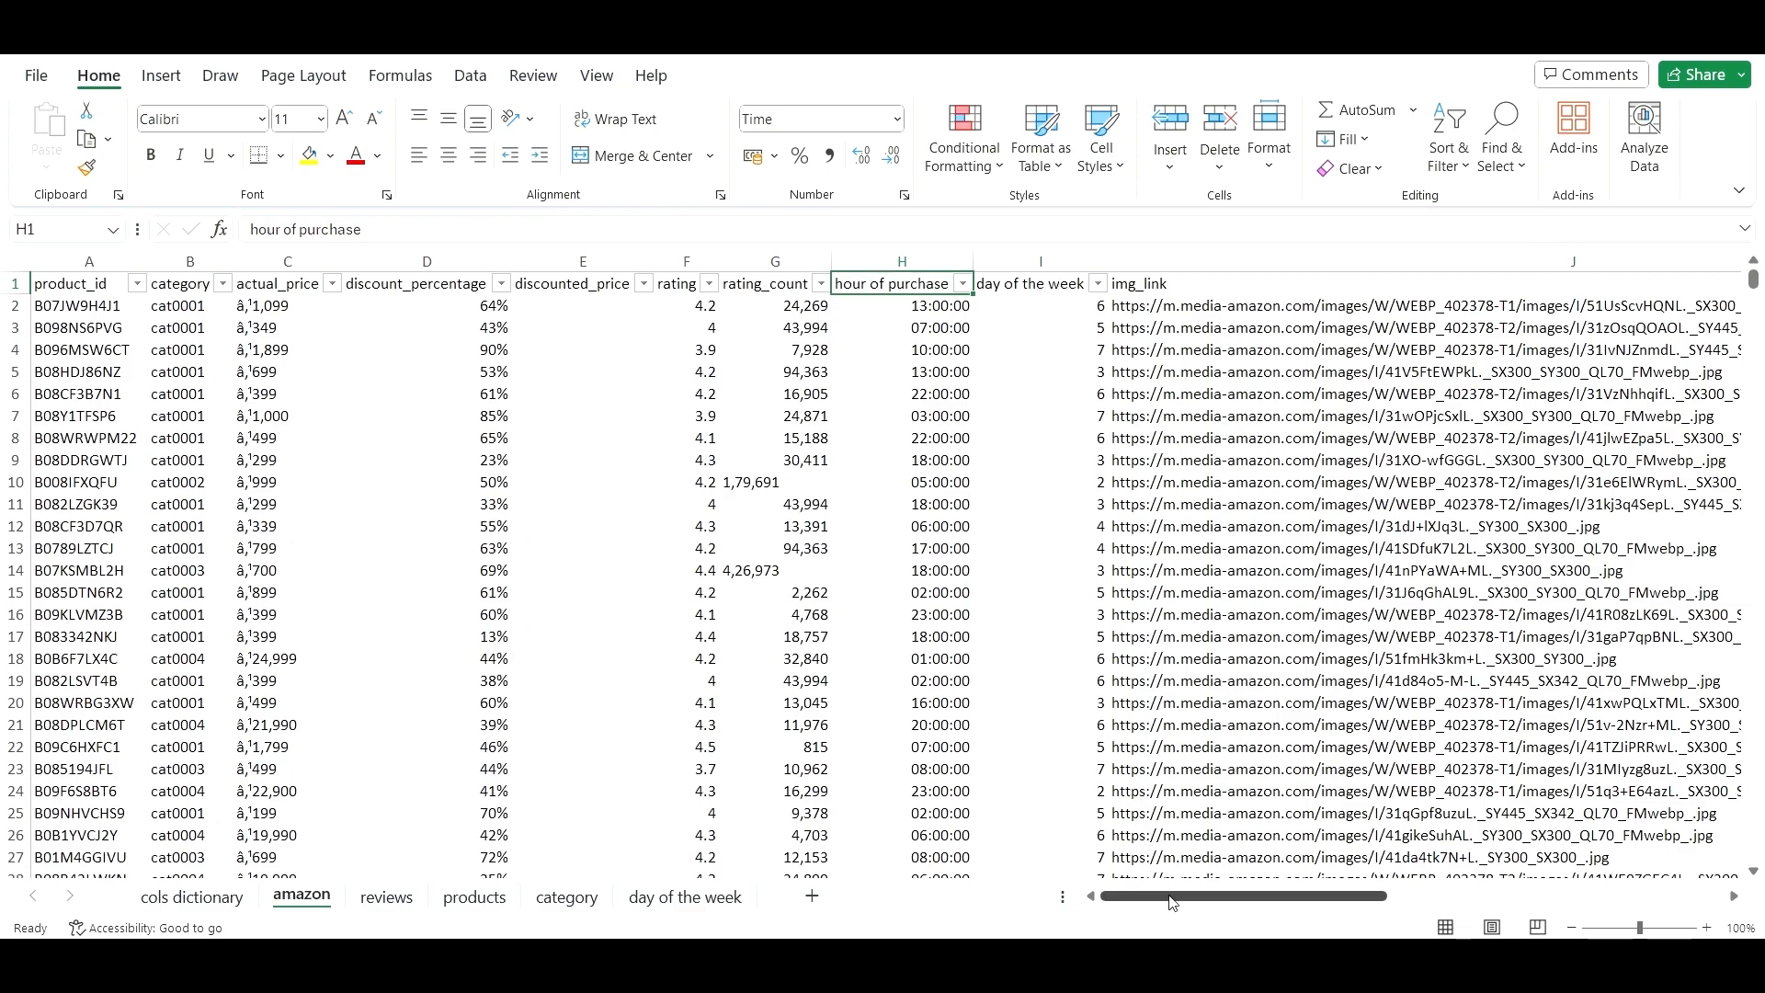
left_click_drag(1178, 896, 1266, 908)
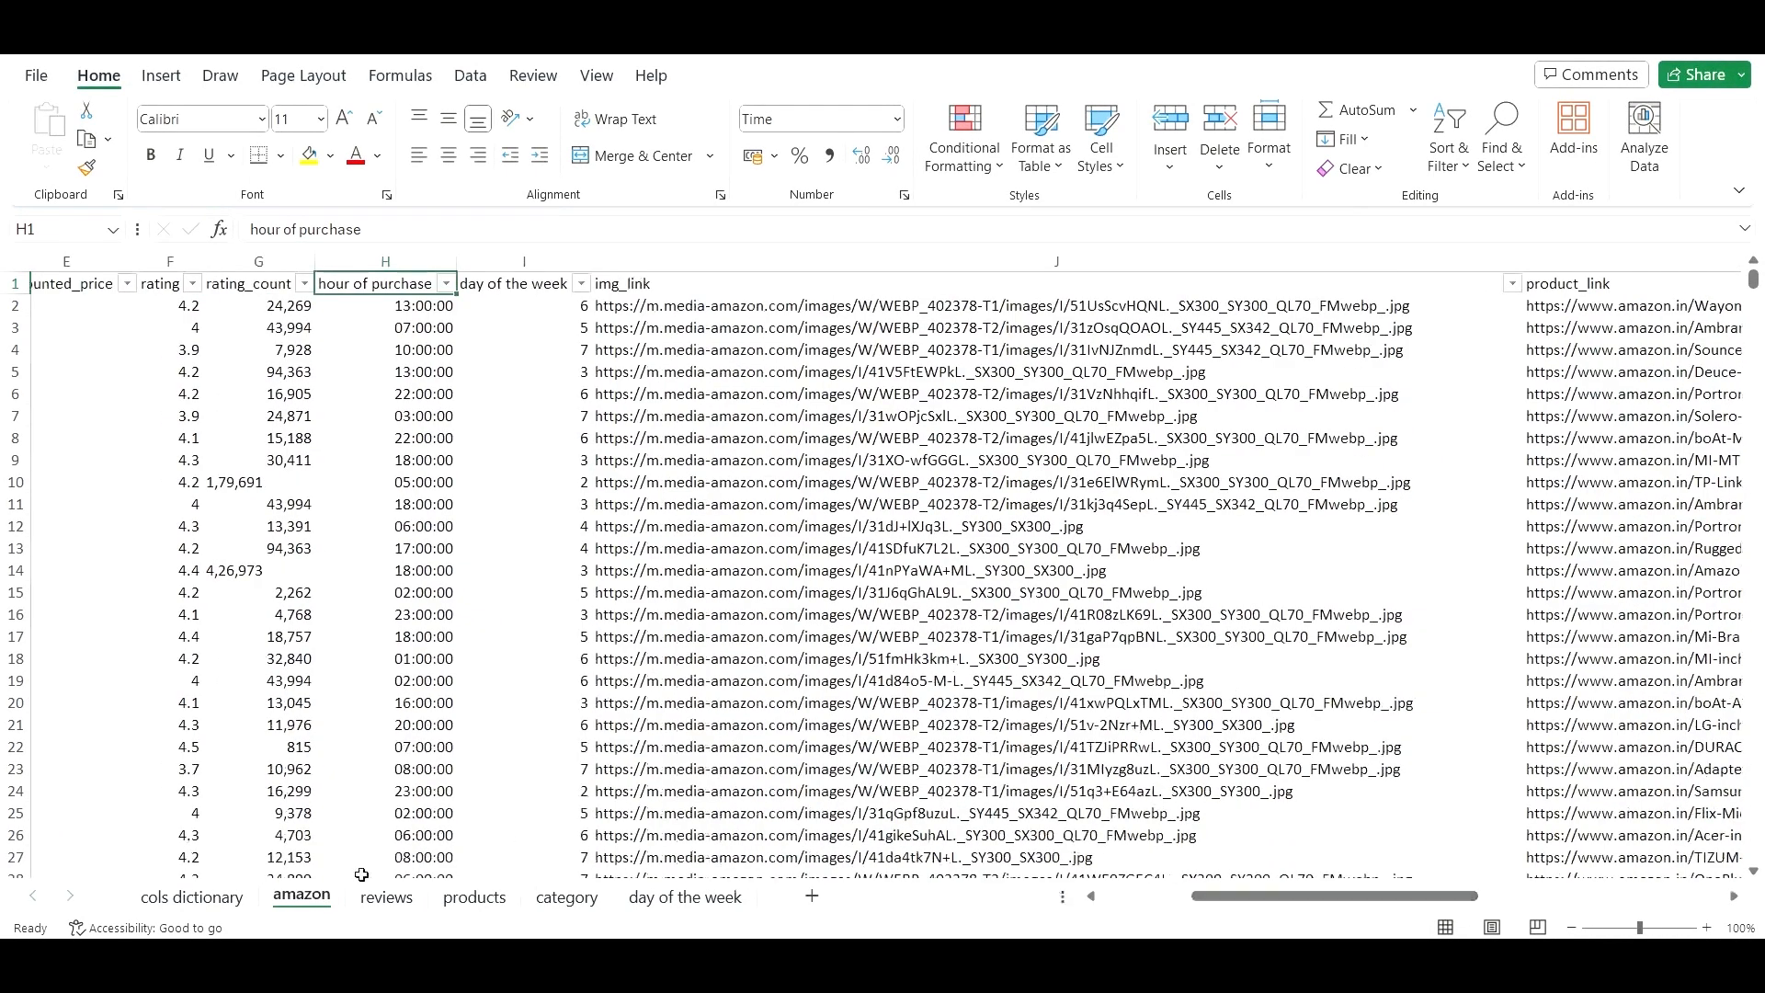
- AutoFit all columns on the reviews sheet
left_click(387, 897)
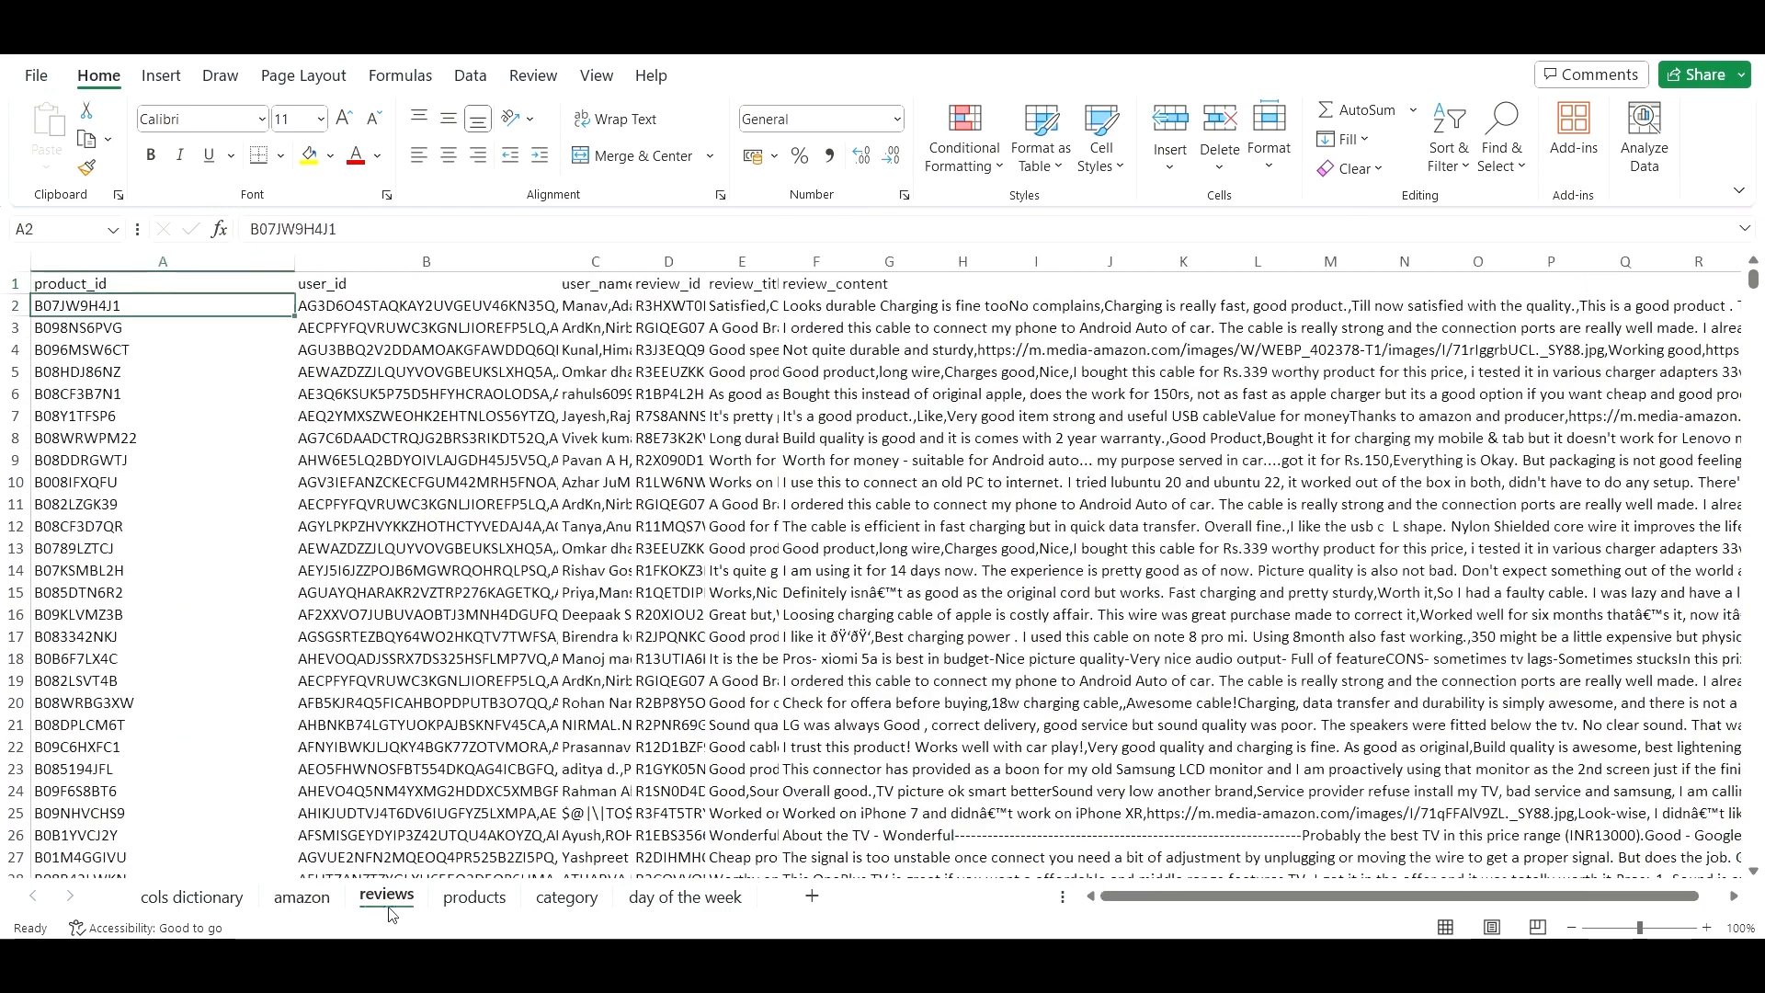
left_click(17, 261)
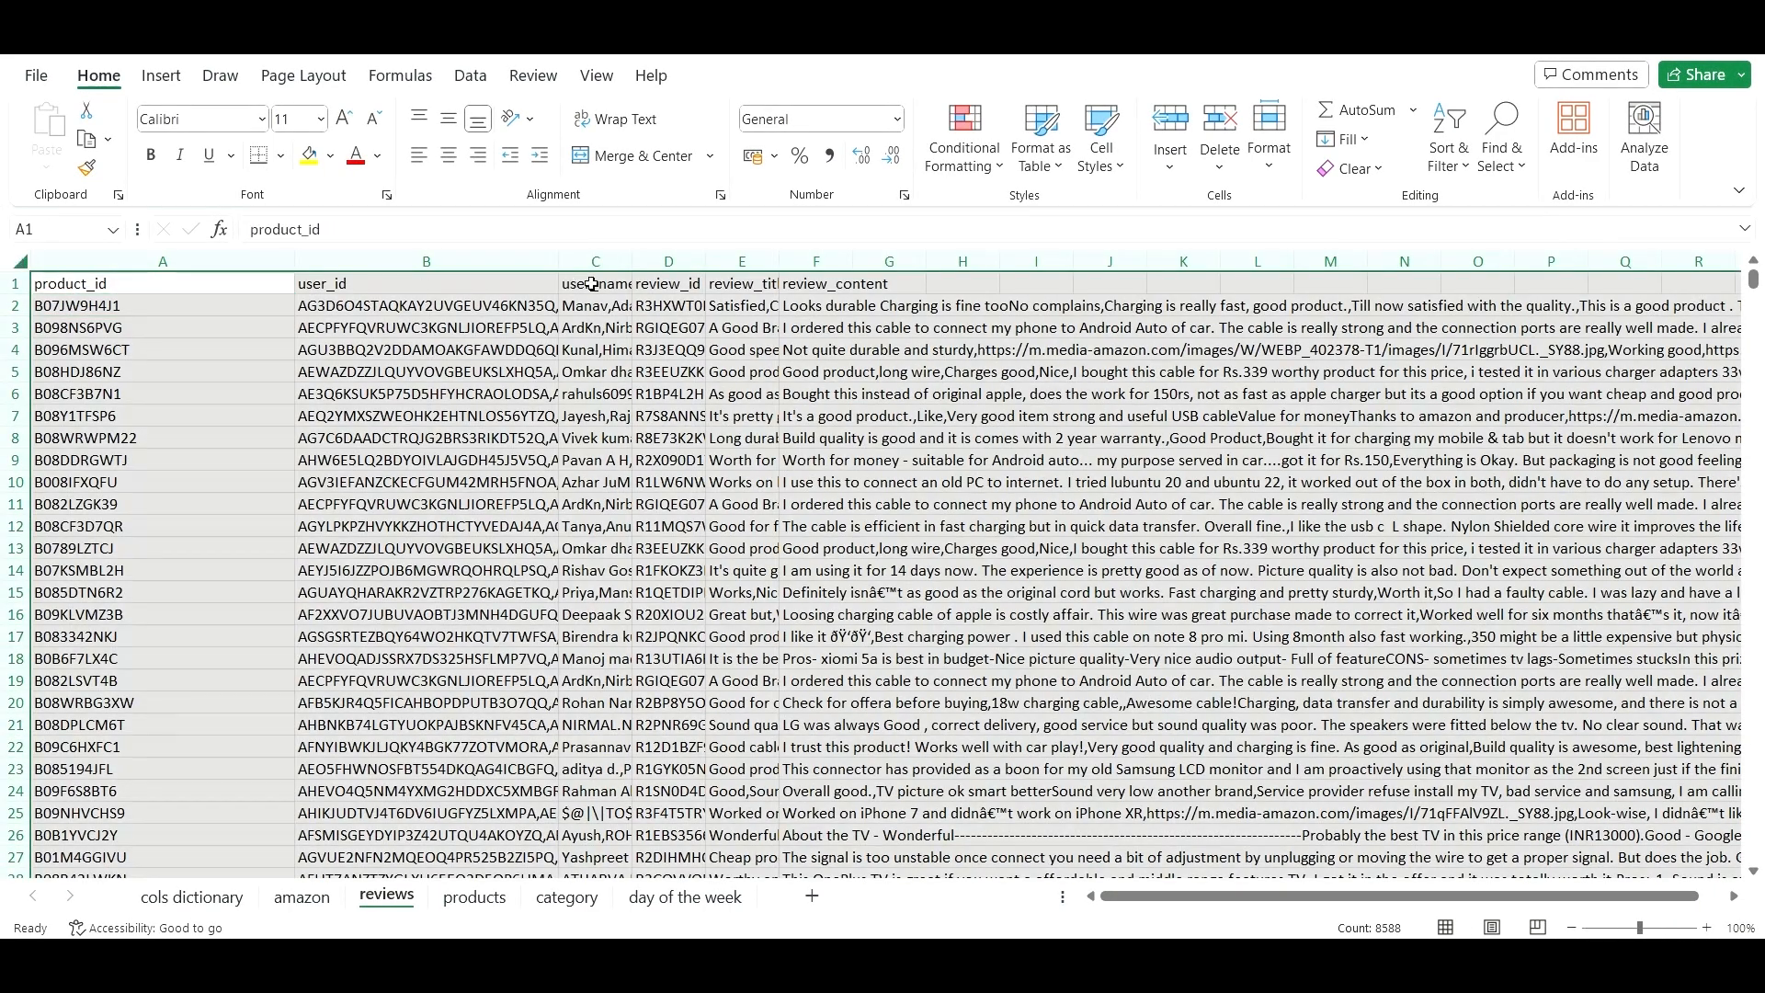
double_click(633, 262)
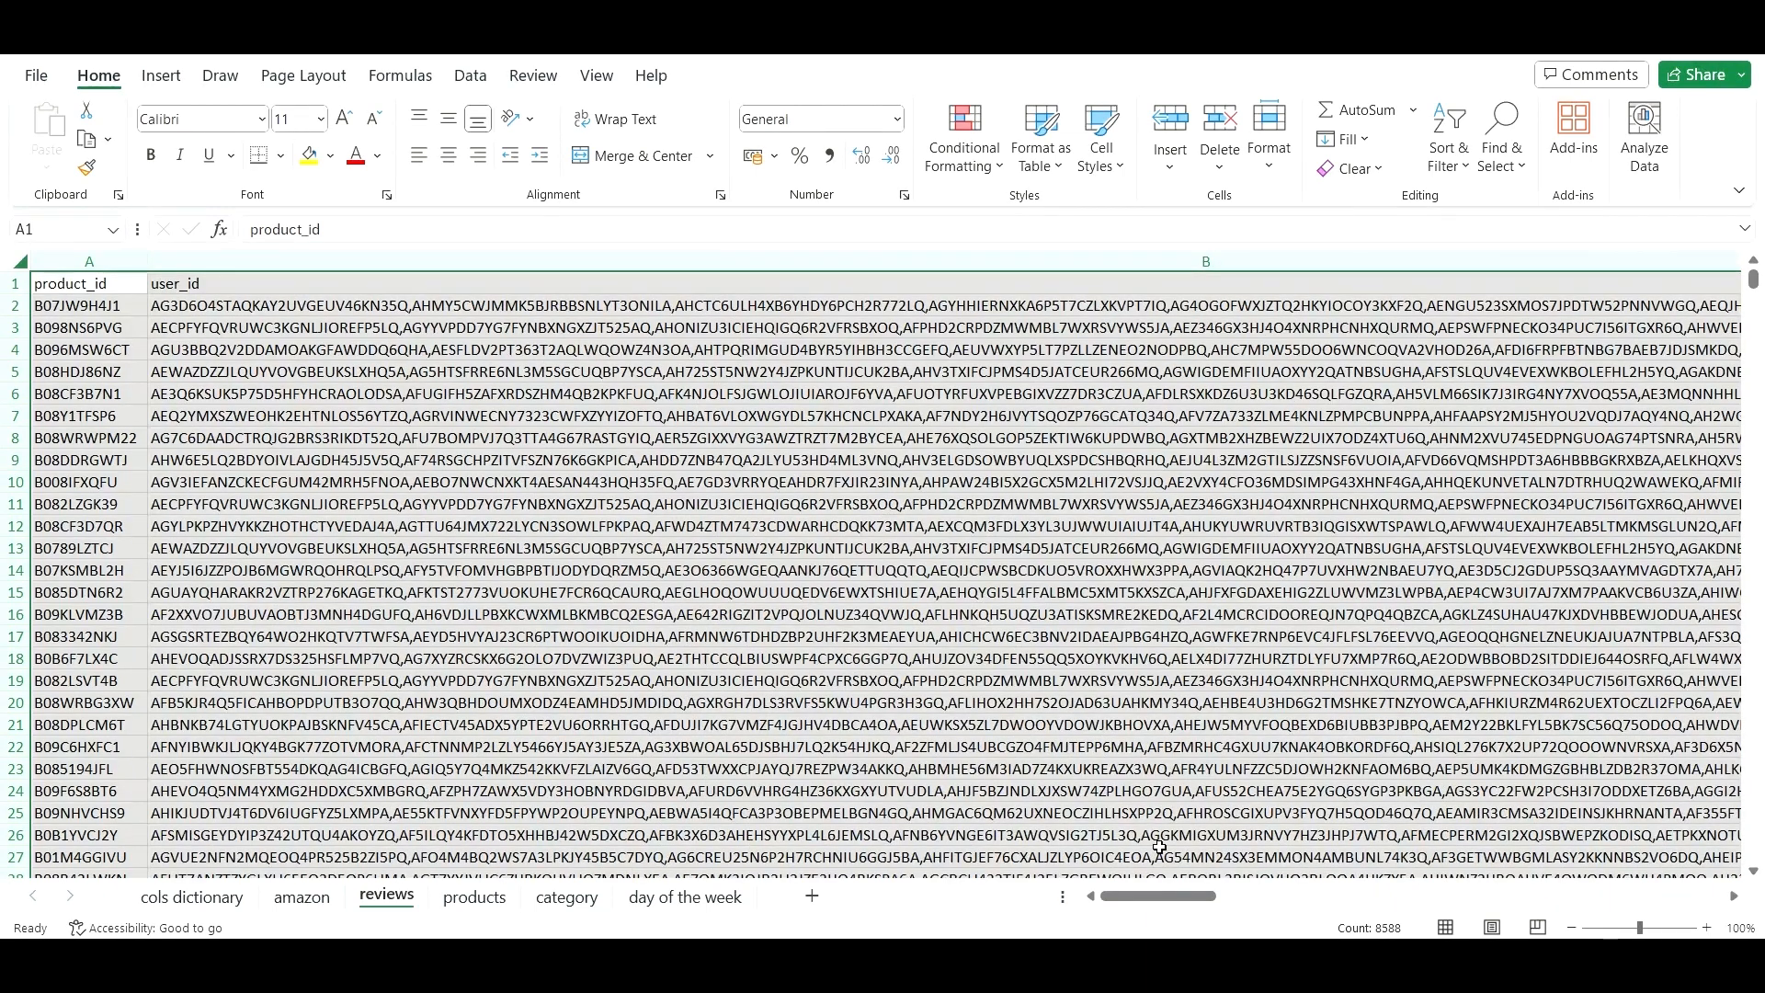
left_click(95, 318)
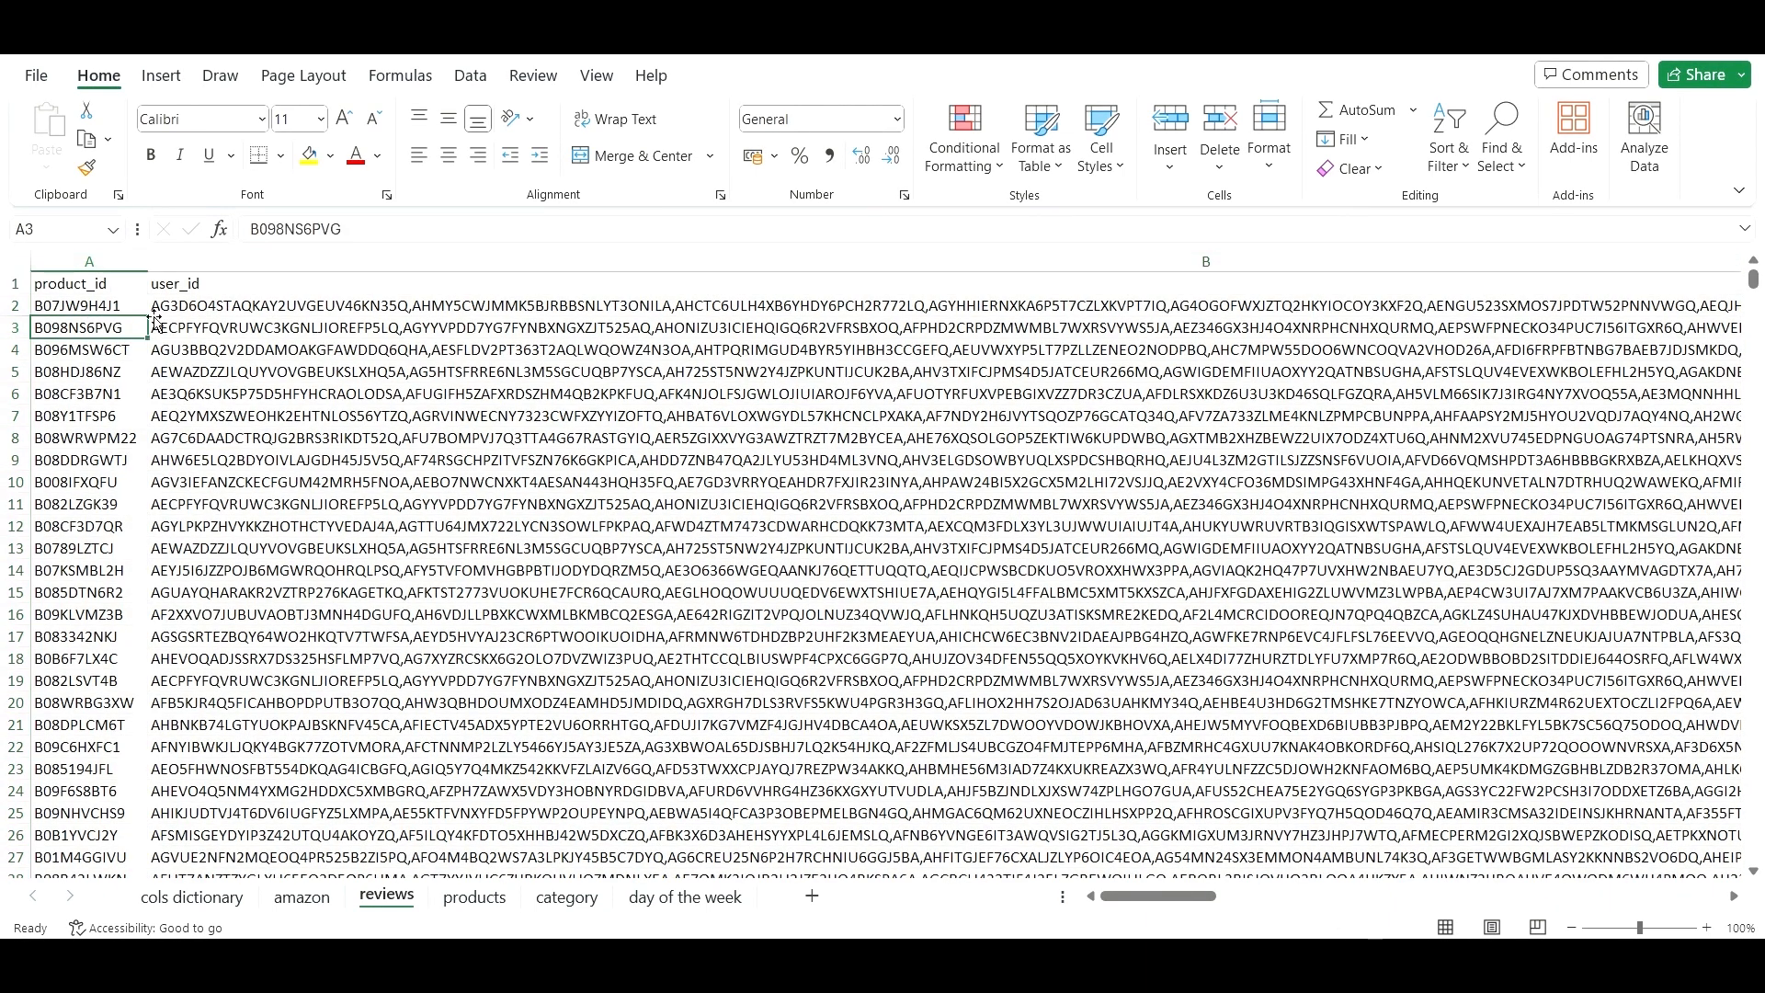
- Read full user_id entries and review texts, then move to the products sheet
left_click(265, 309)
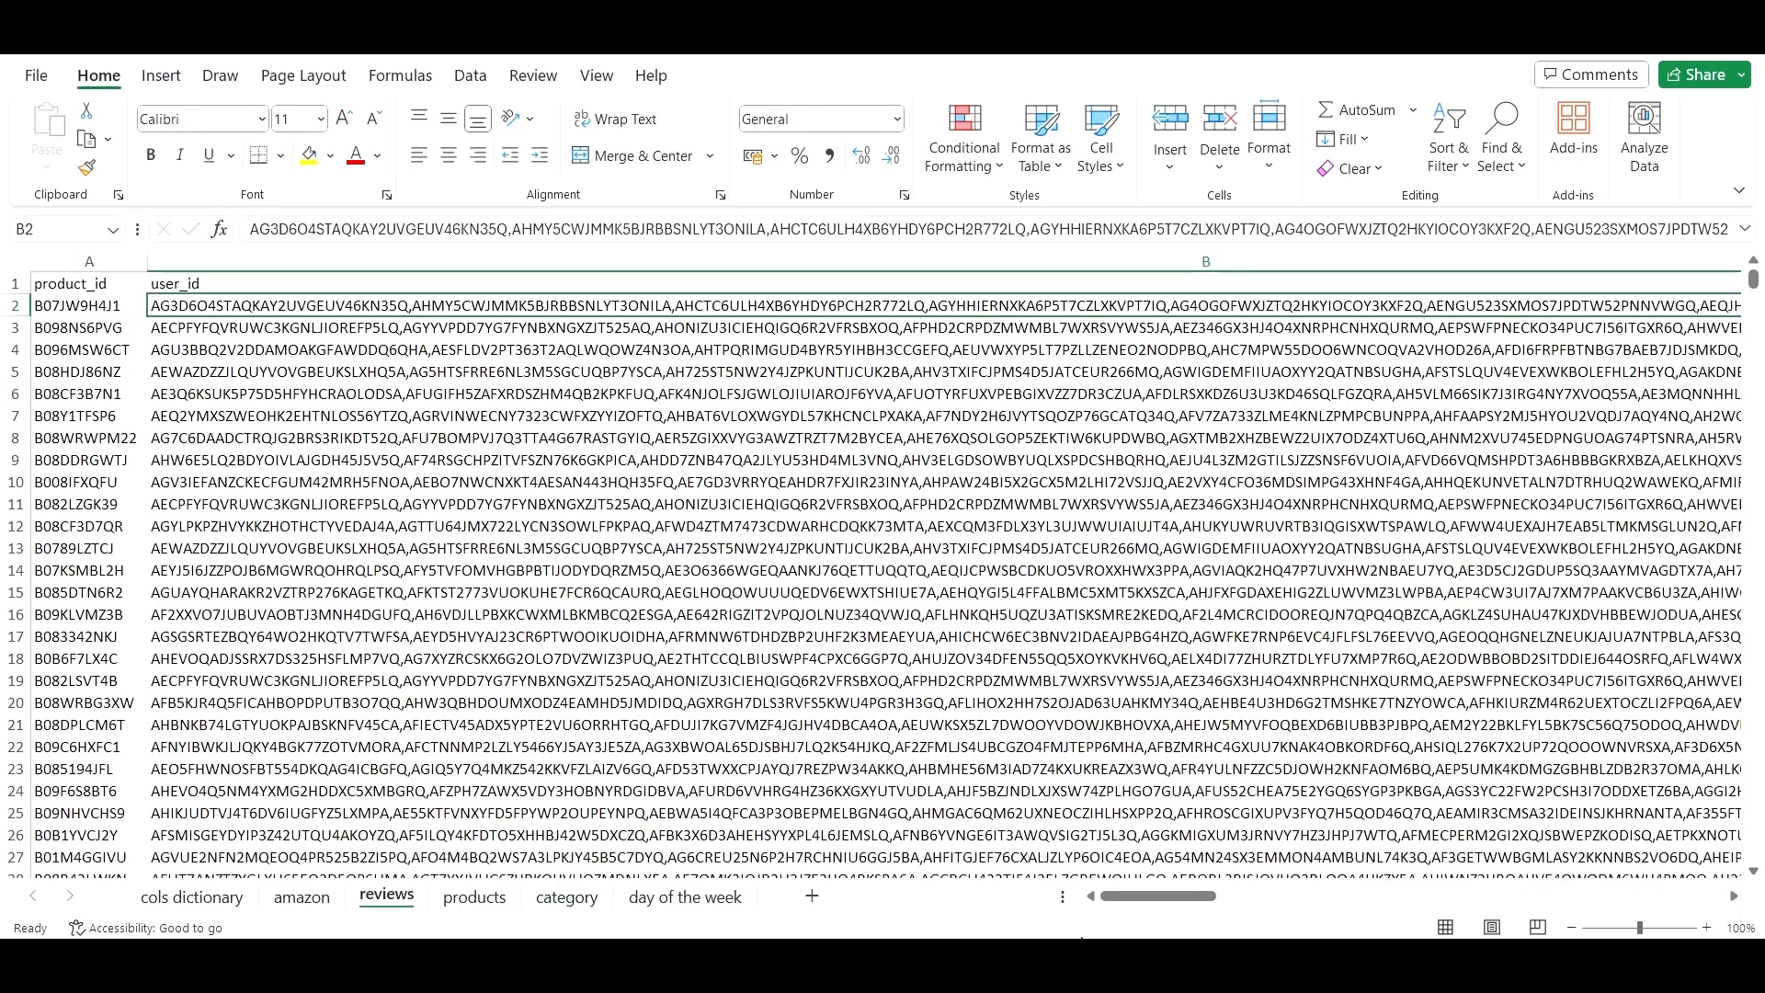
left_click_drag(1155, 897, 1285, 898)
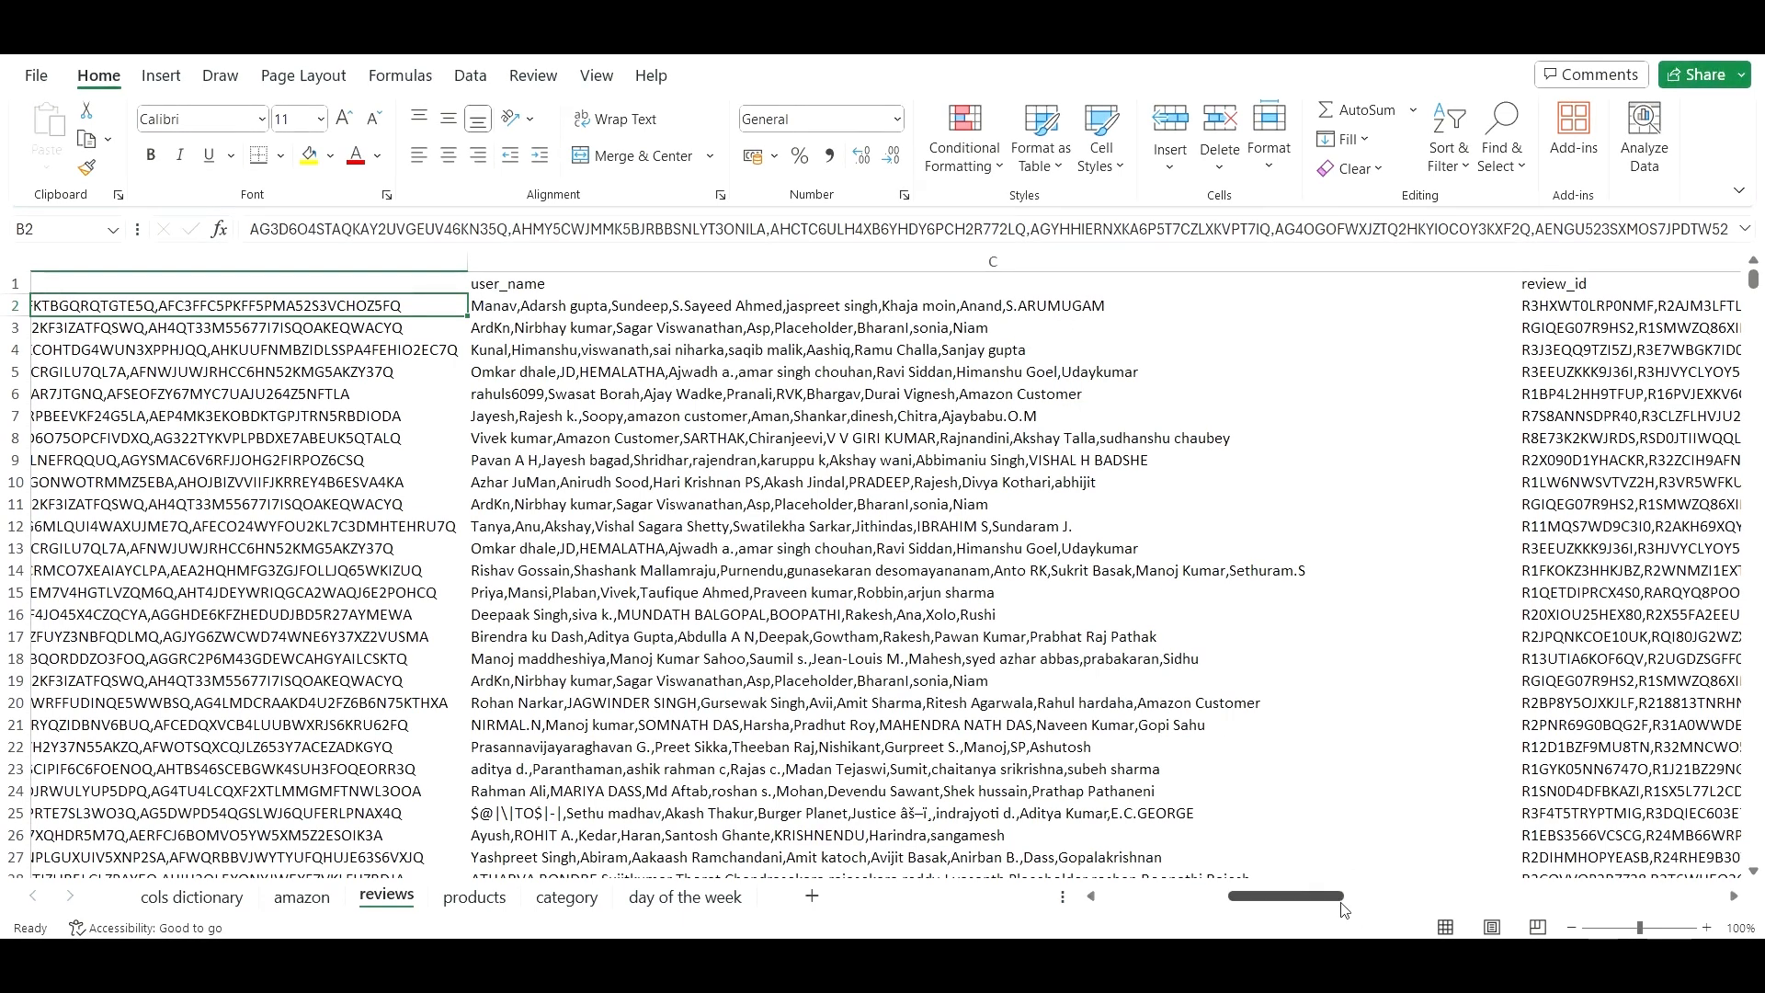
left_click_drag(1332, 909, 1631, 875)
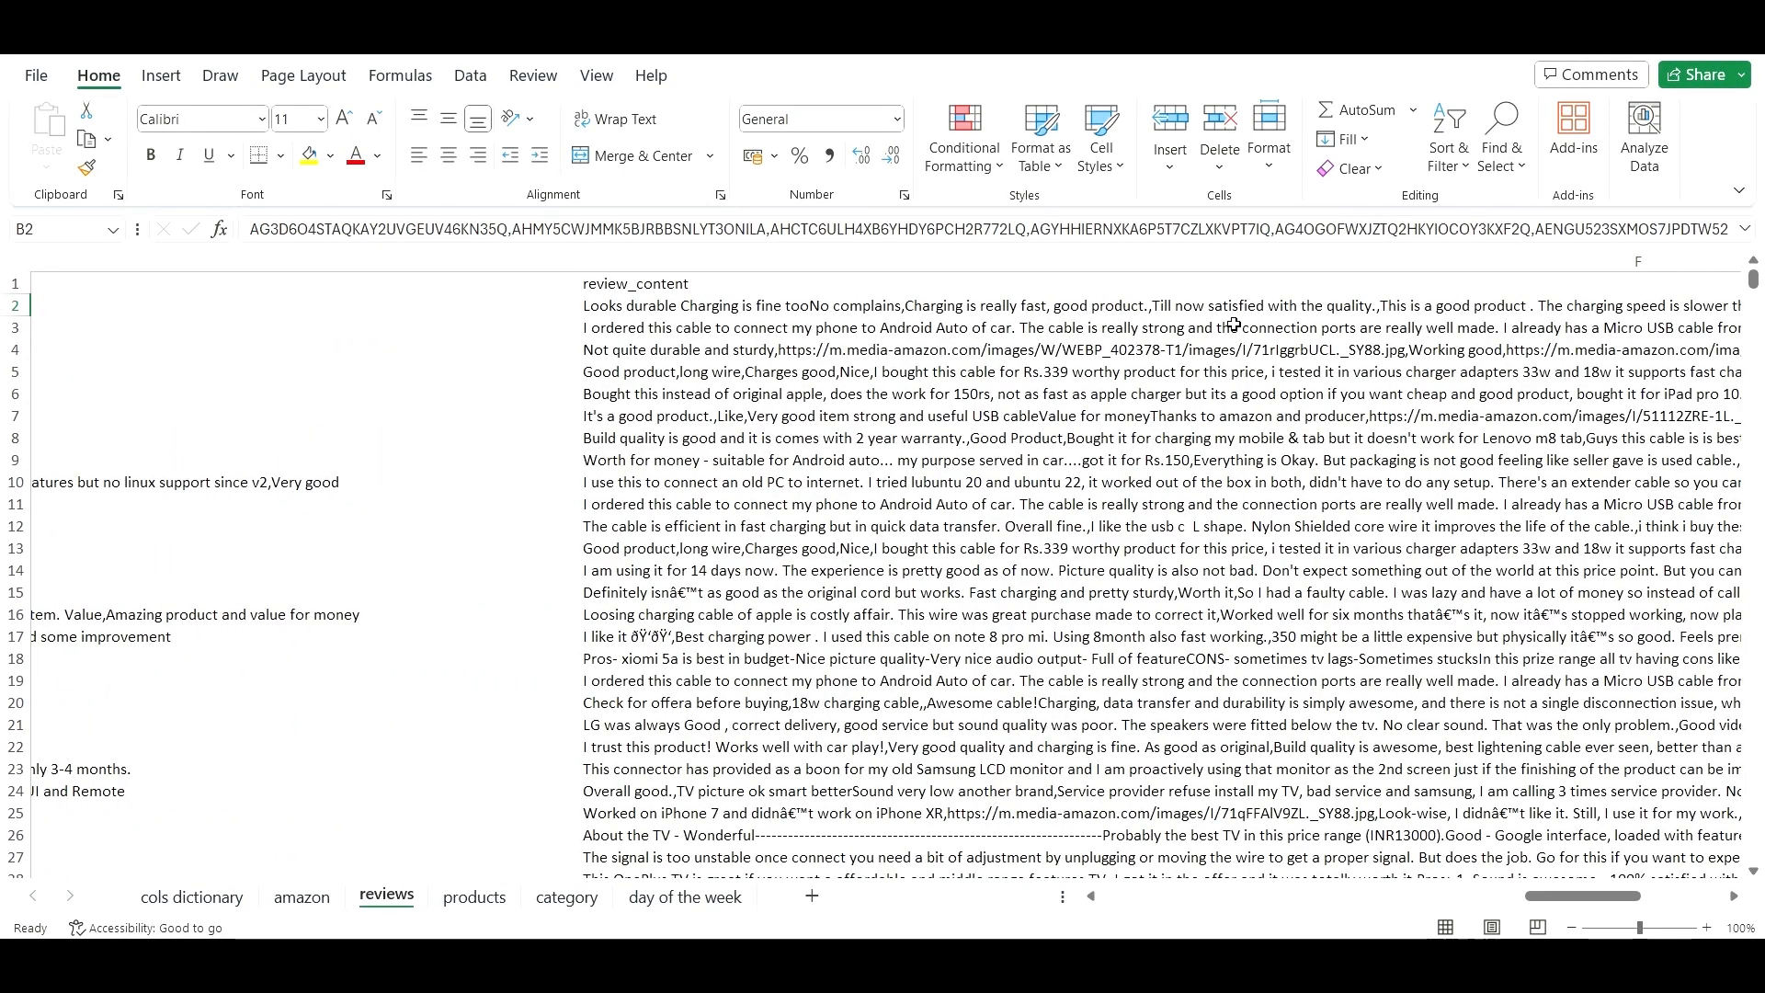
left_click(697, 304)
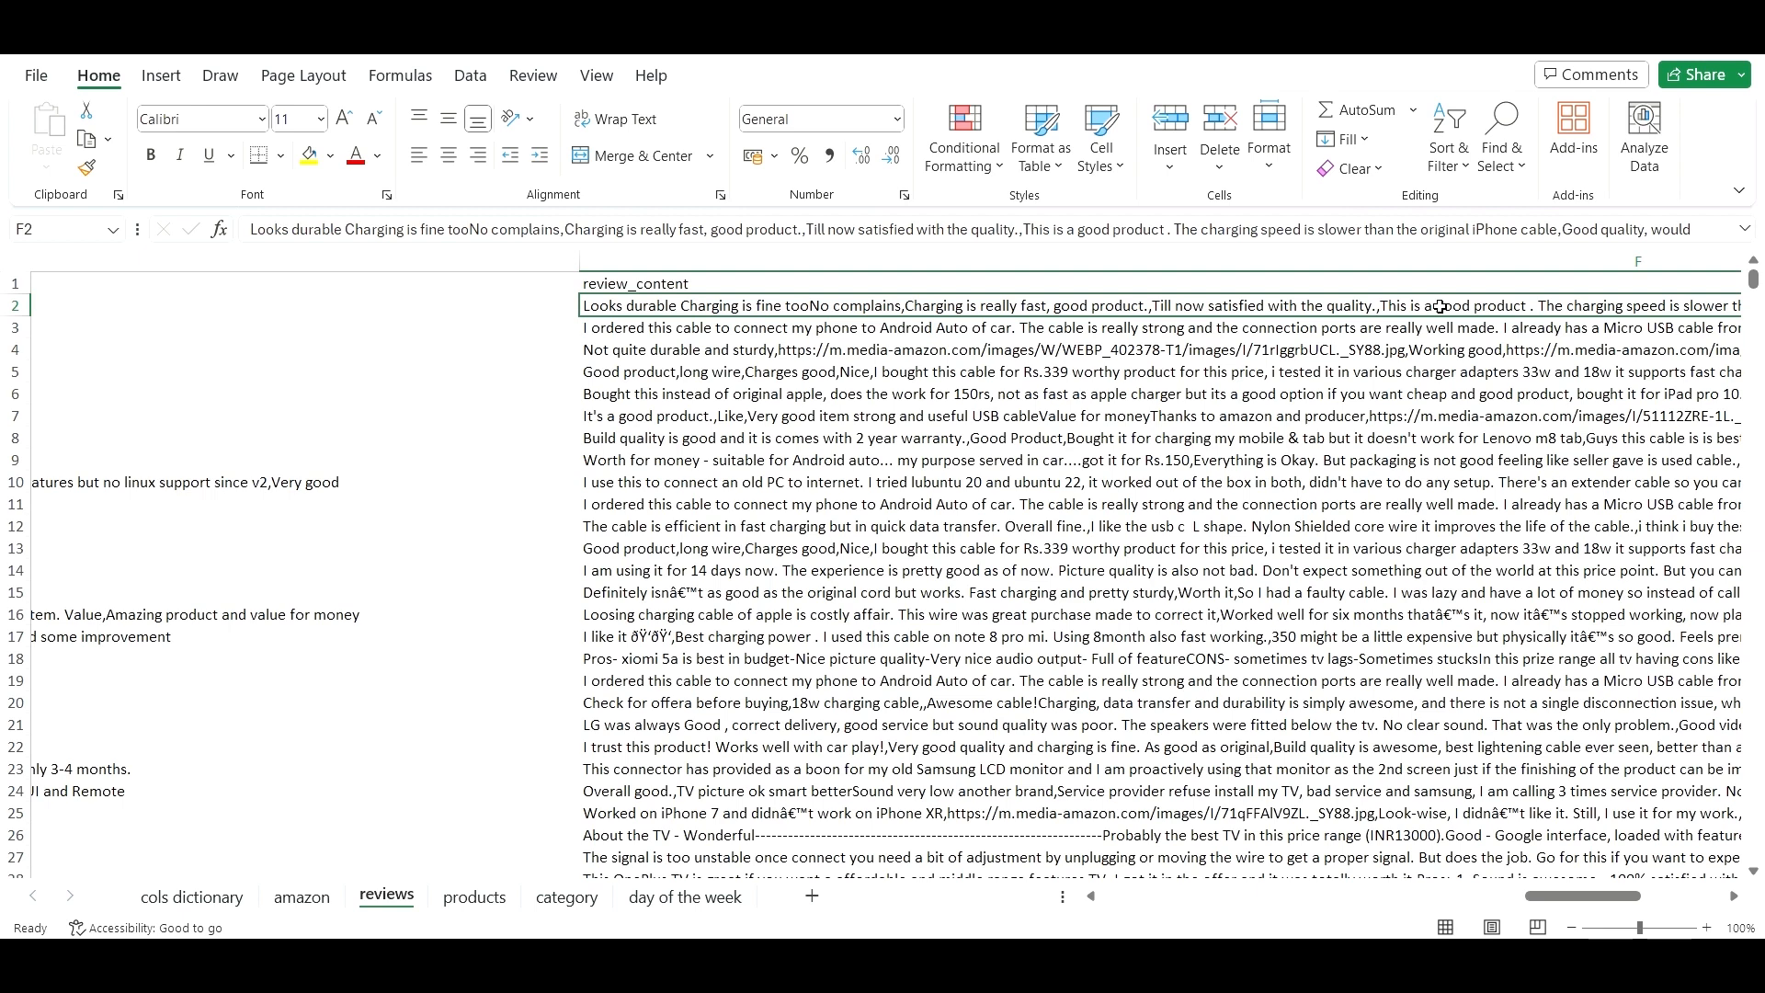
left_click(746, 438)
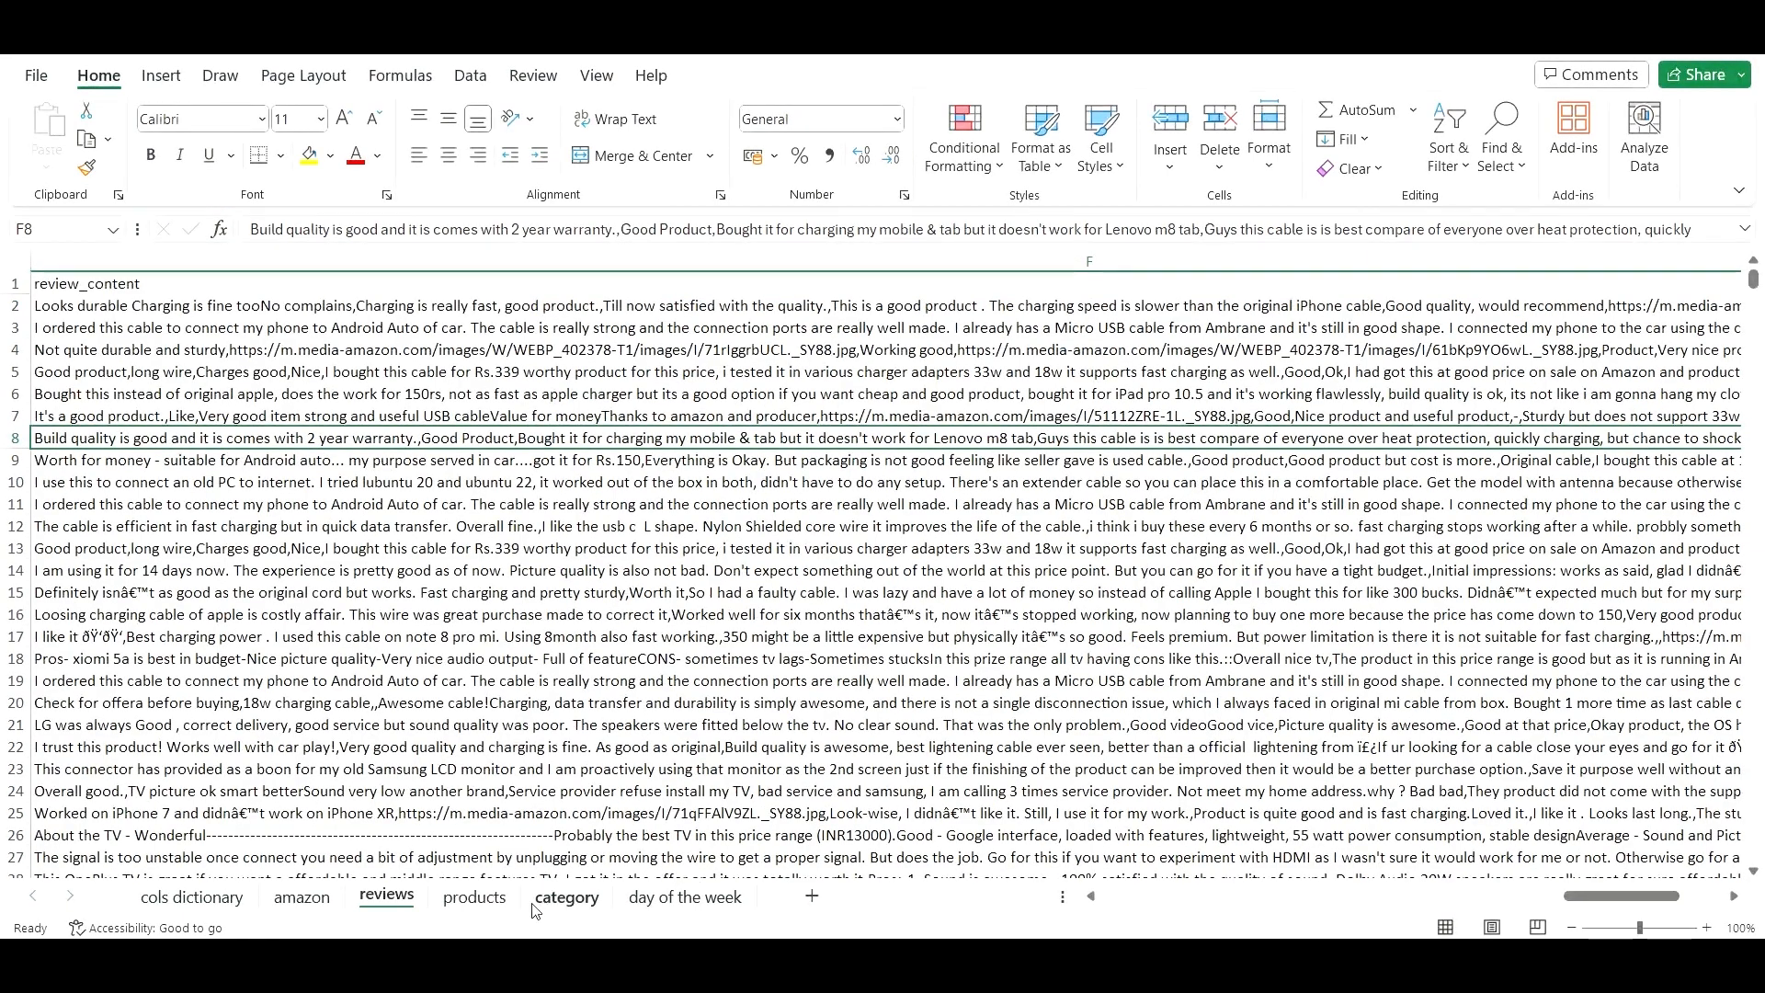
left_click(474, 896)
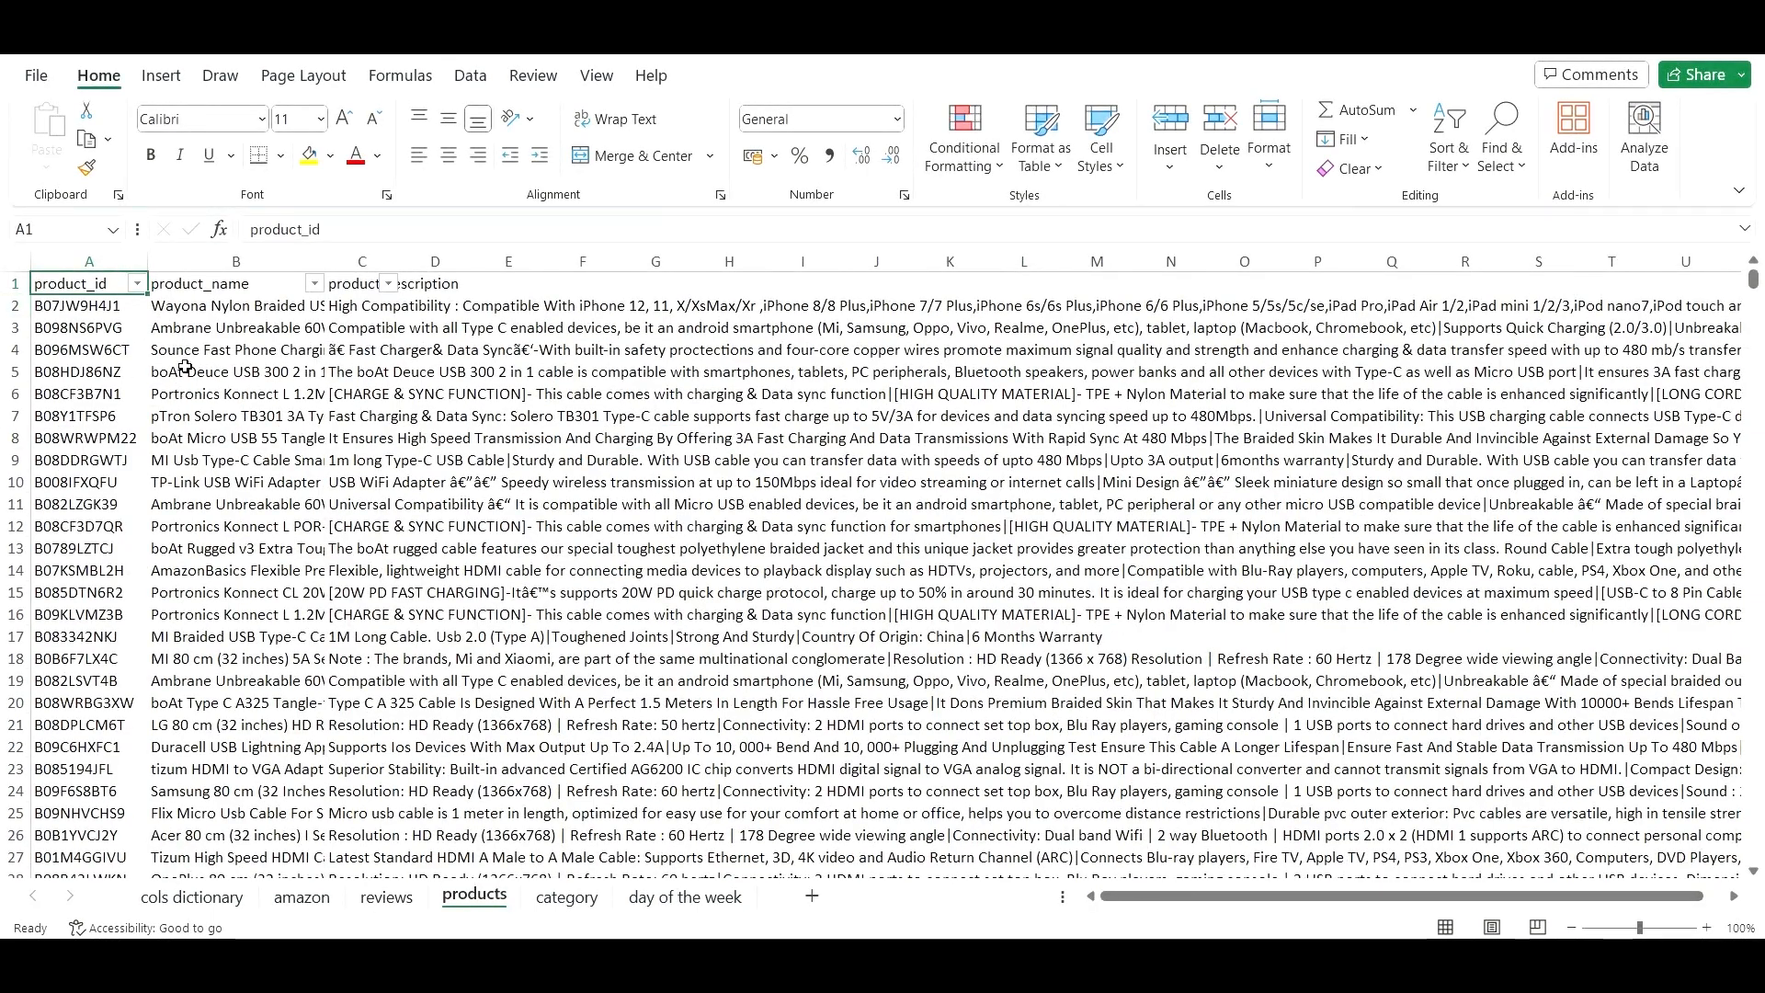
- AutoFit the products sheet's columns so full product names and descriptions show
left_click(290, 303)
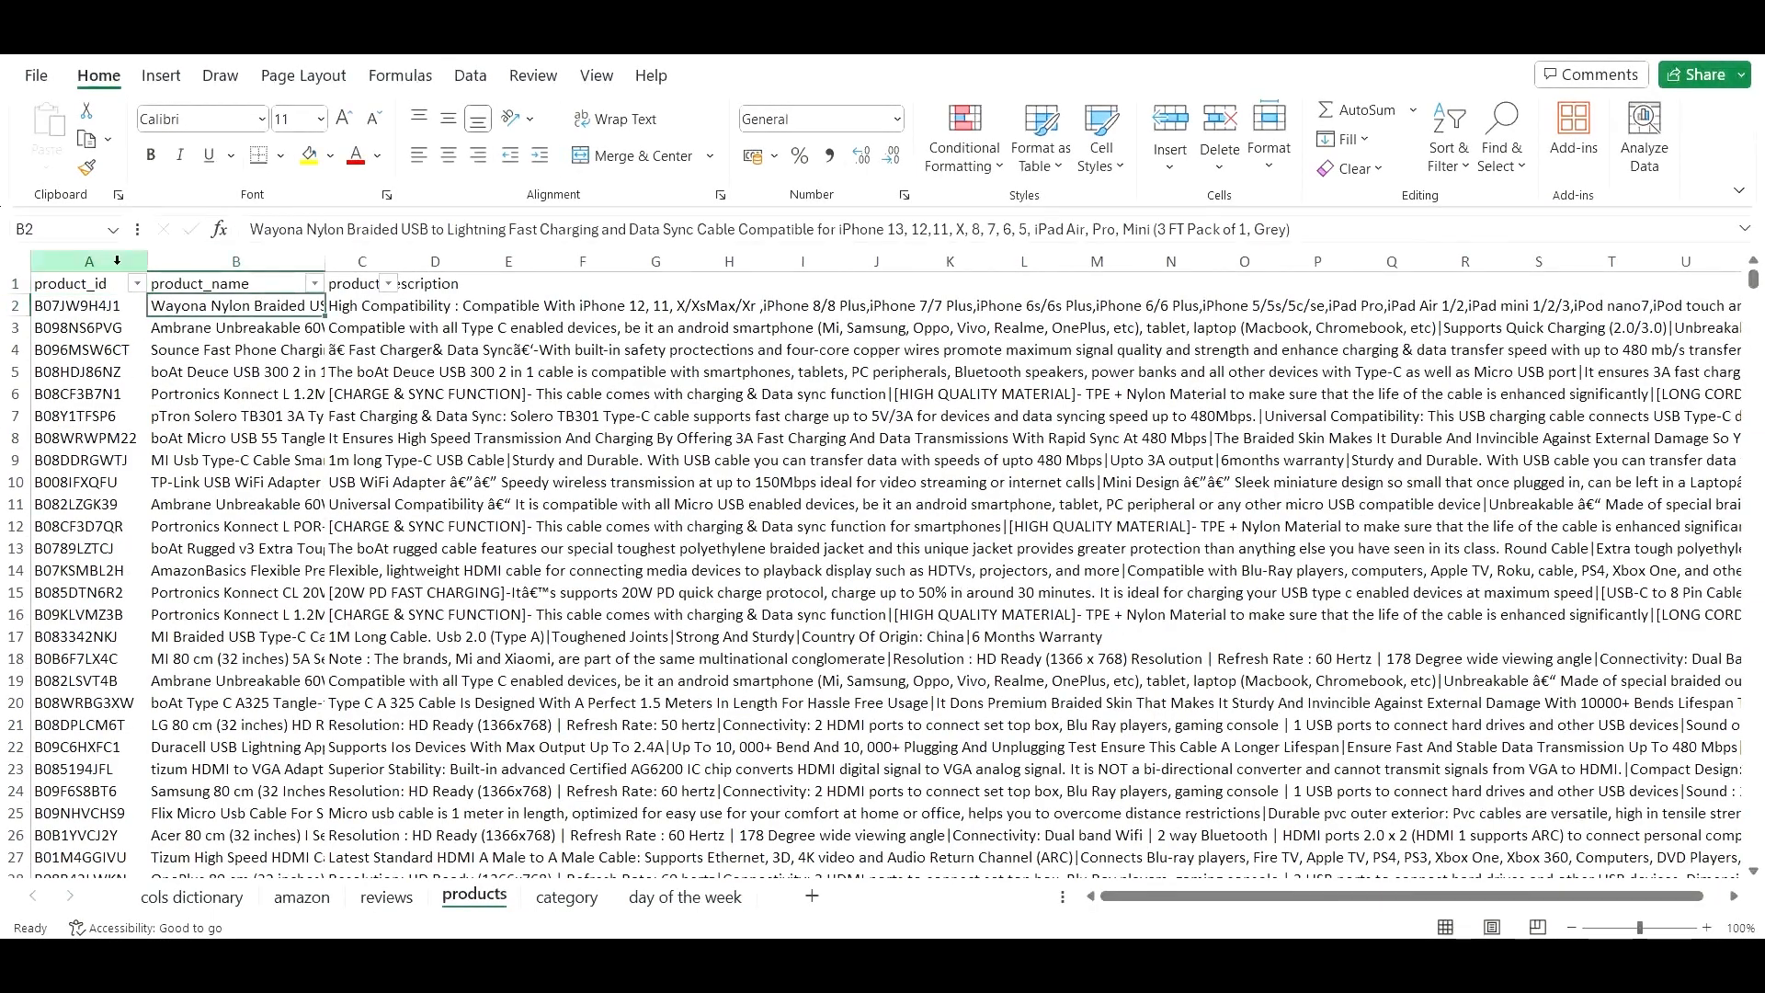
left_click(18, 266)
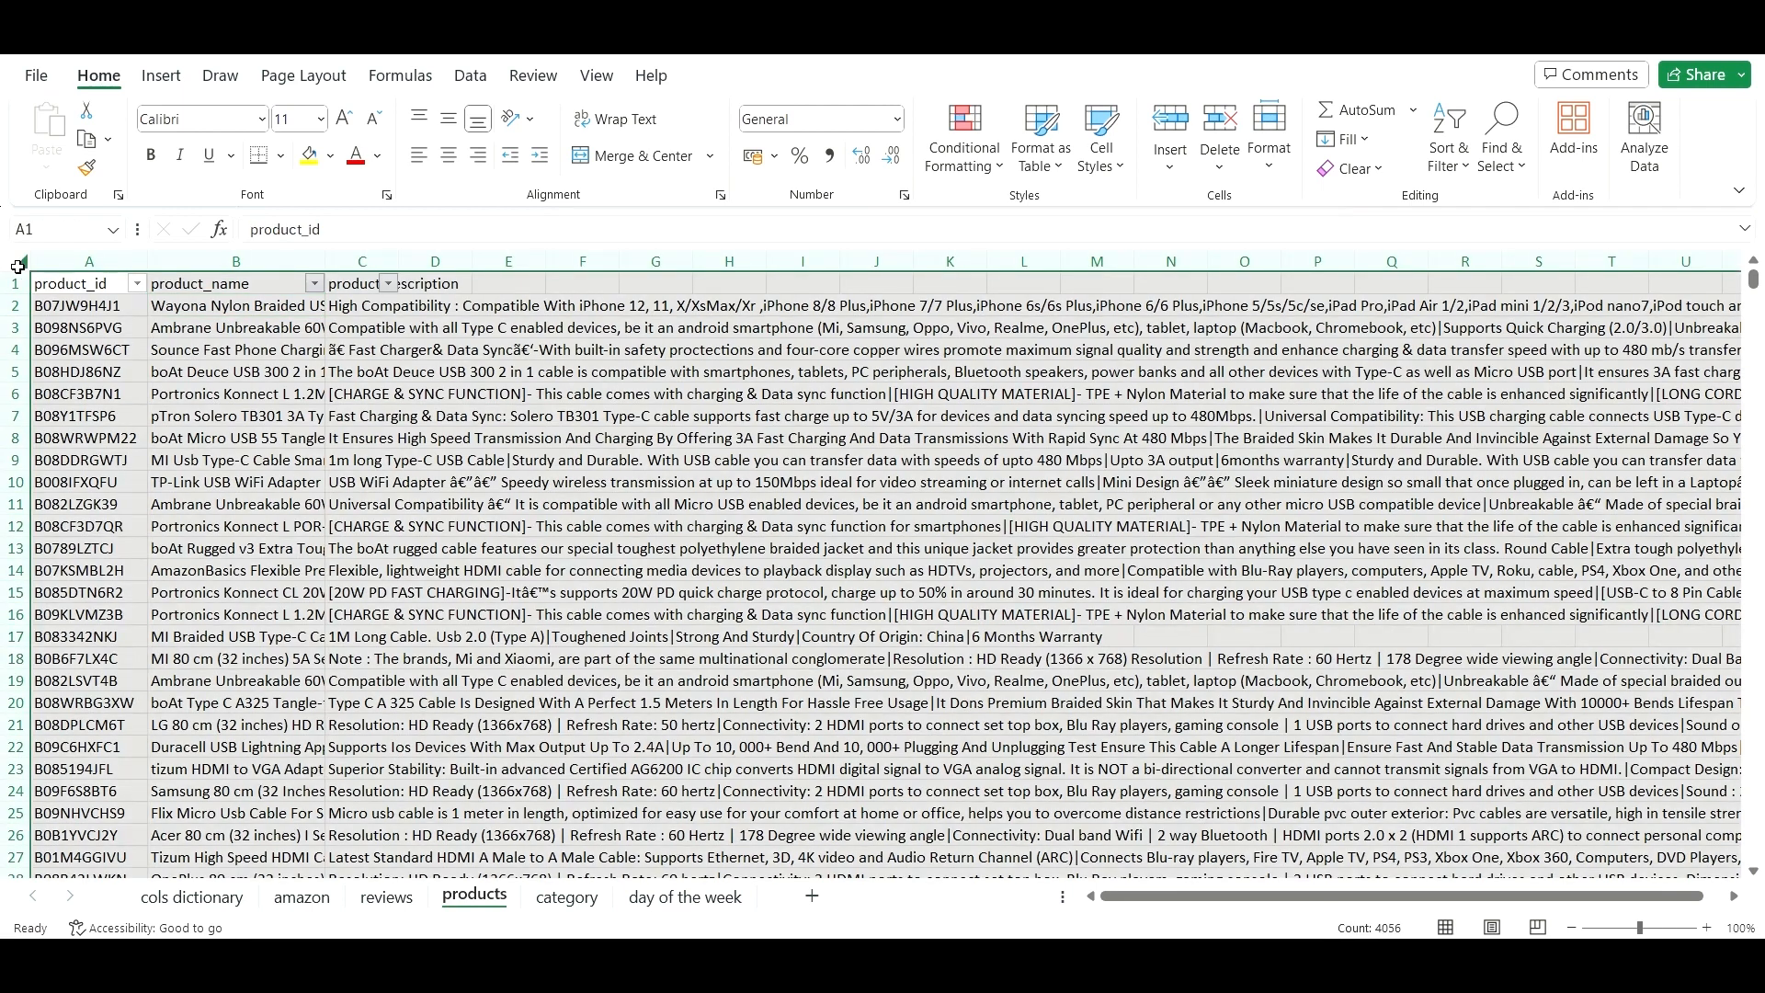
double_click(329, 253)
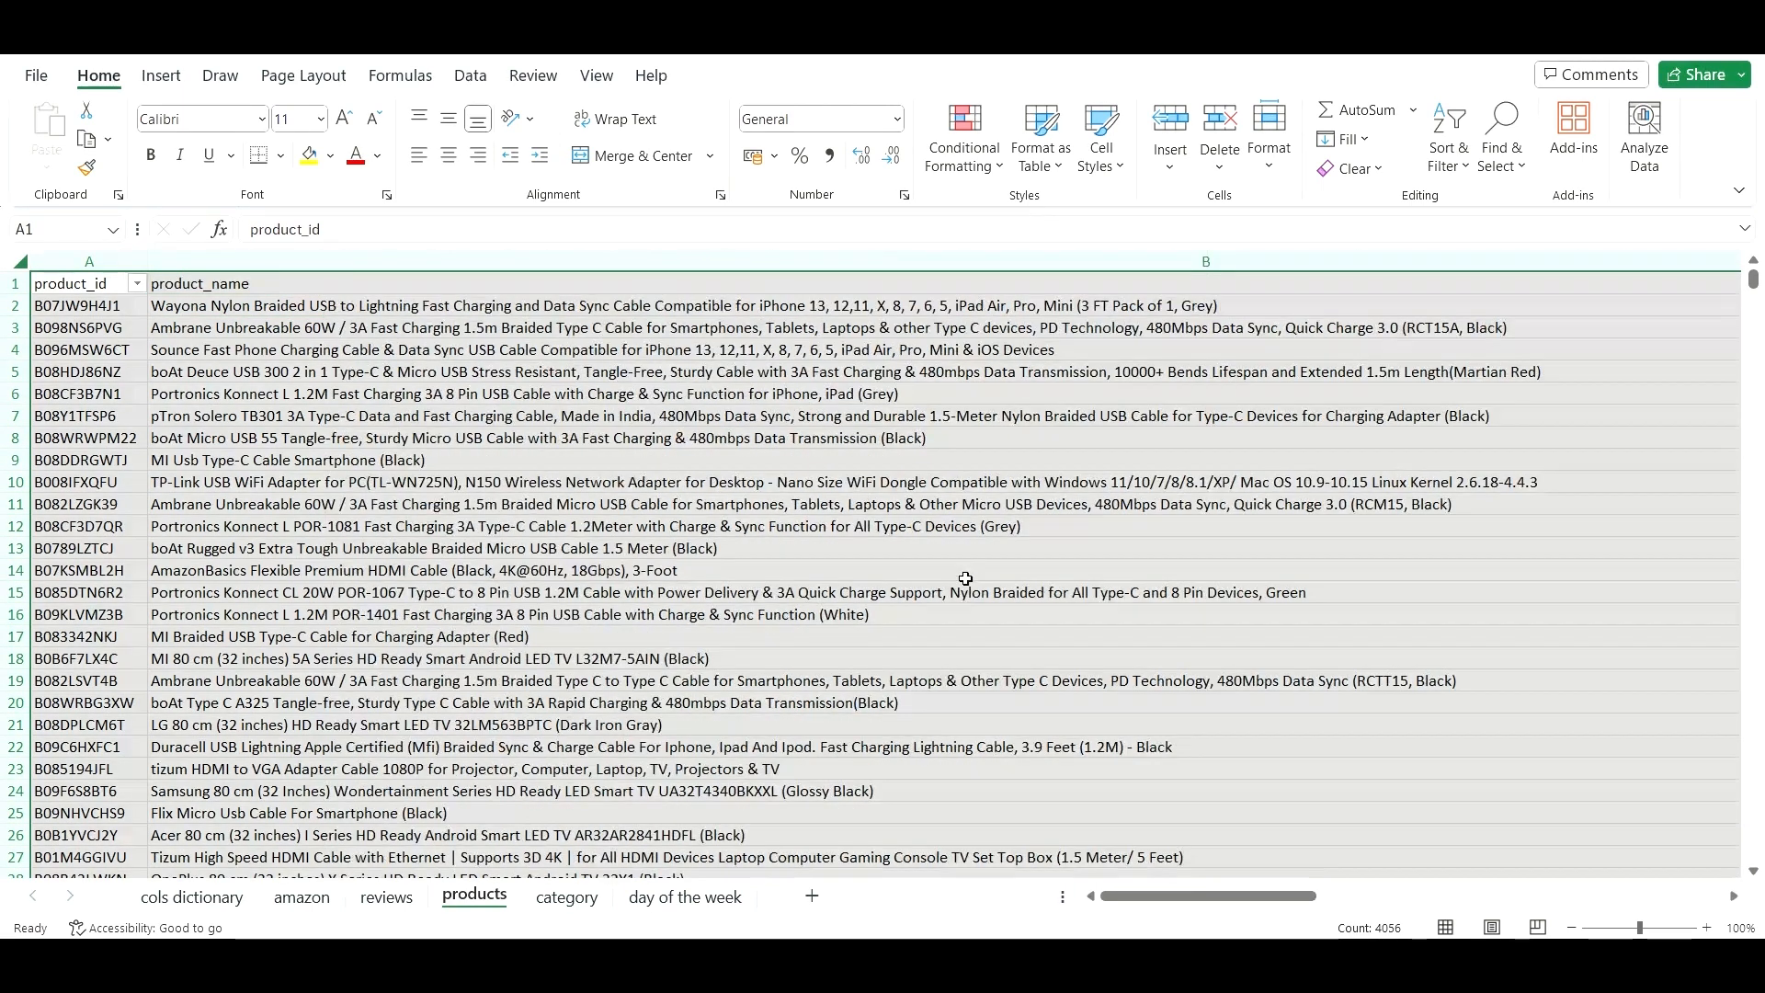
left_click(892, 591)
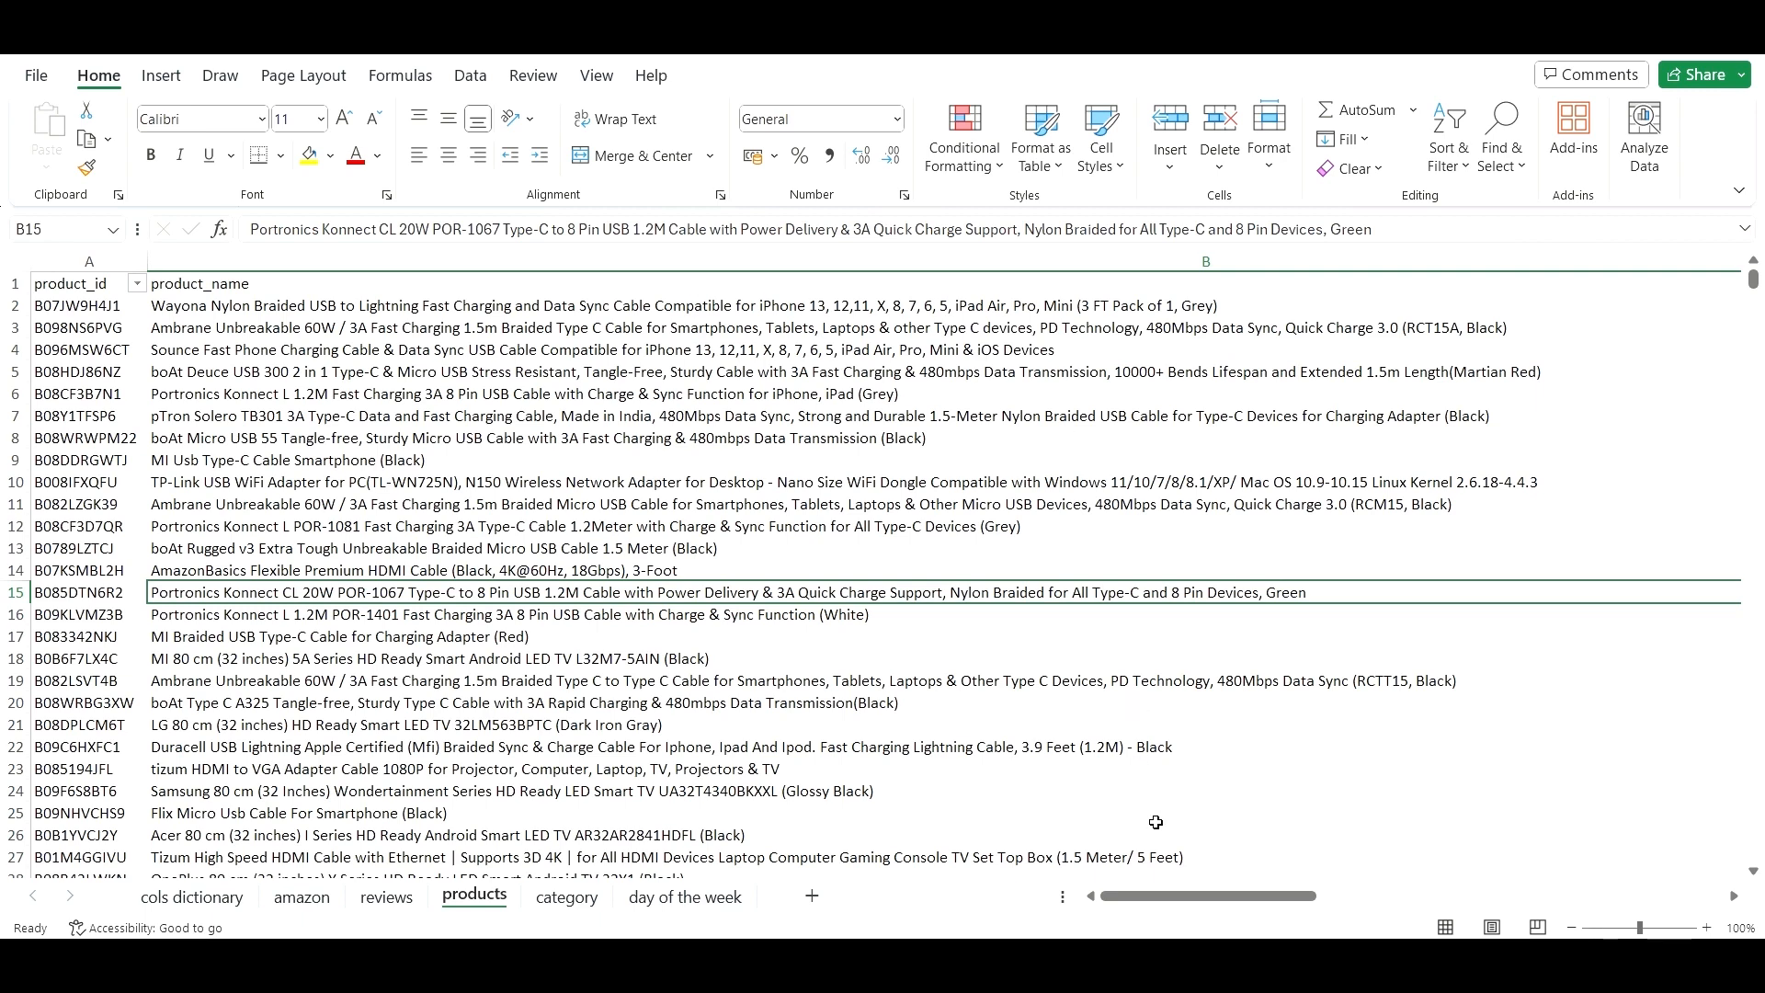
mouse_move(1166, 896)
left_mouse_down()
mouse_move(1678, 867)
mouse_move(1191, 892)
left_mouse_up()
- AutoFit the category sheet's columns, then go through day of the week to cols dictionary
left_click(563, 899)
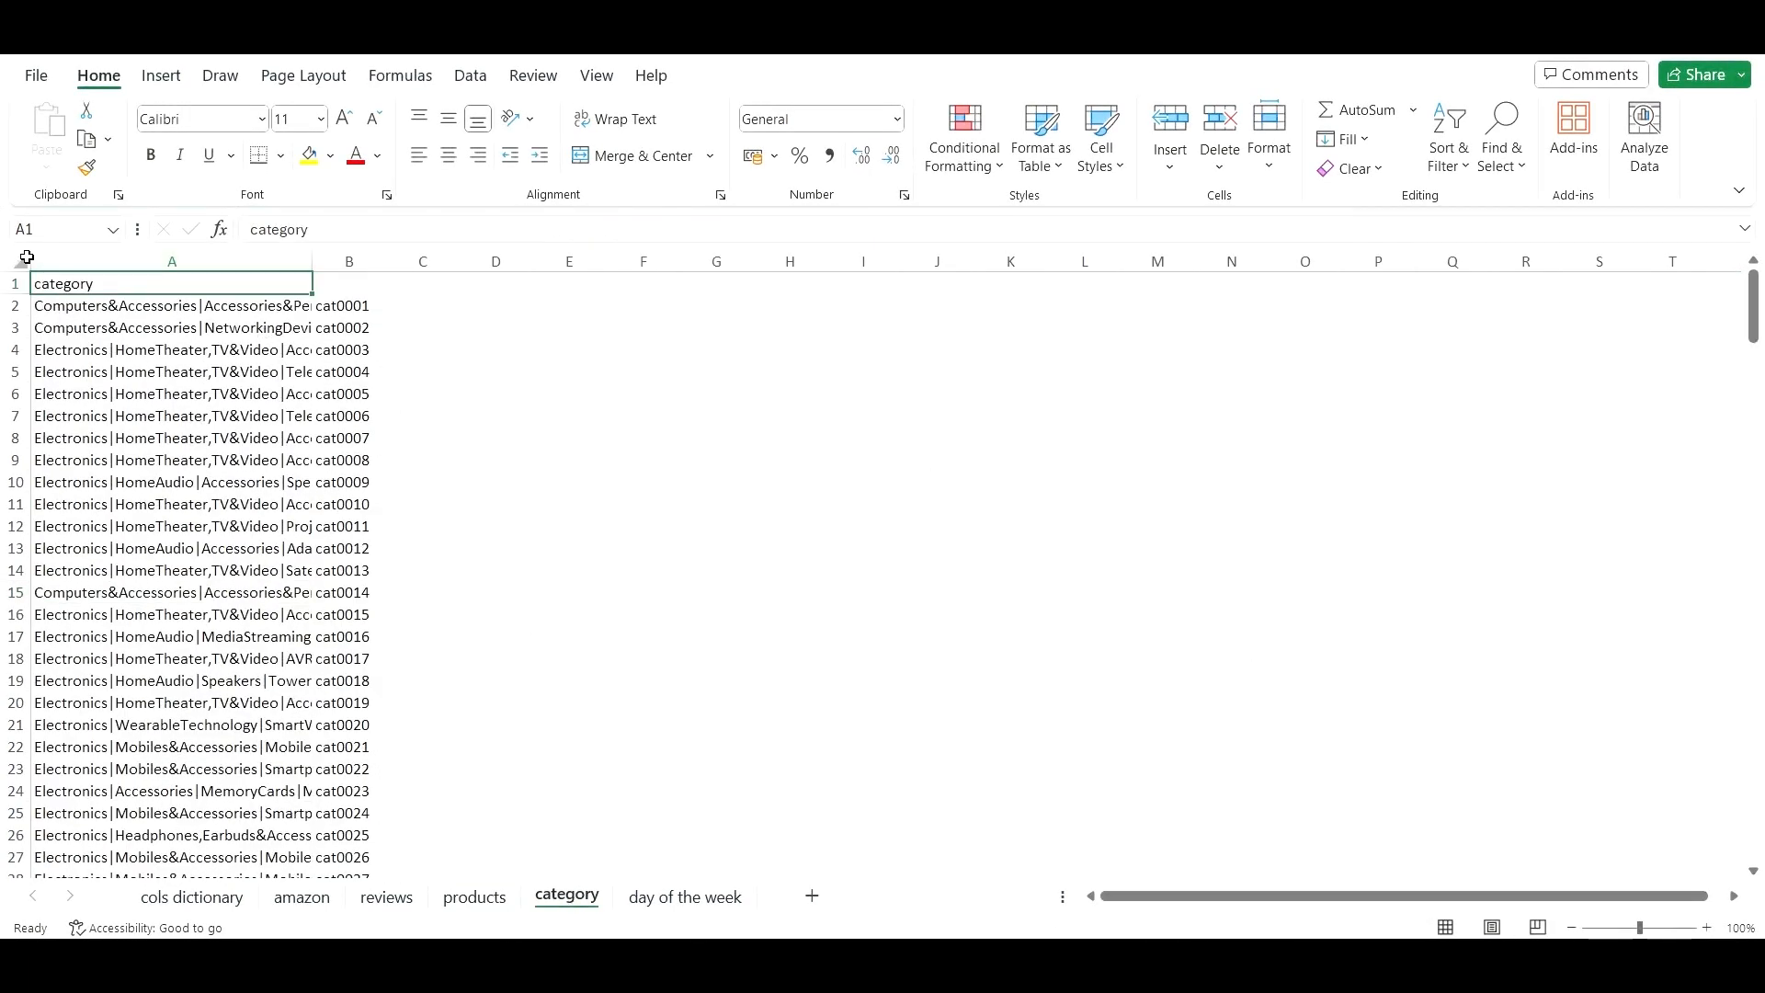
key("ctrl+a")
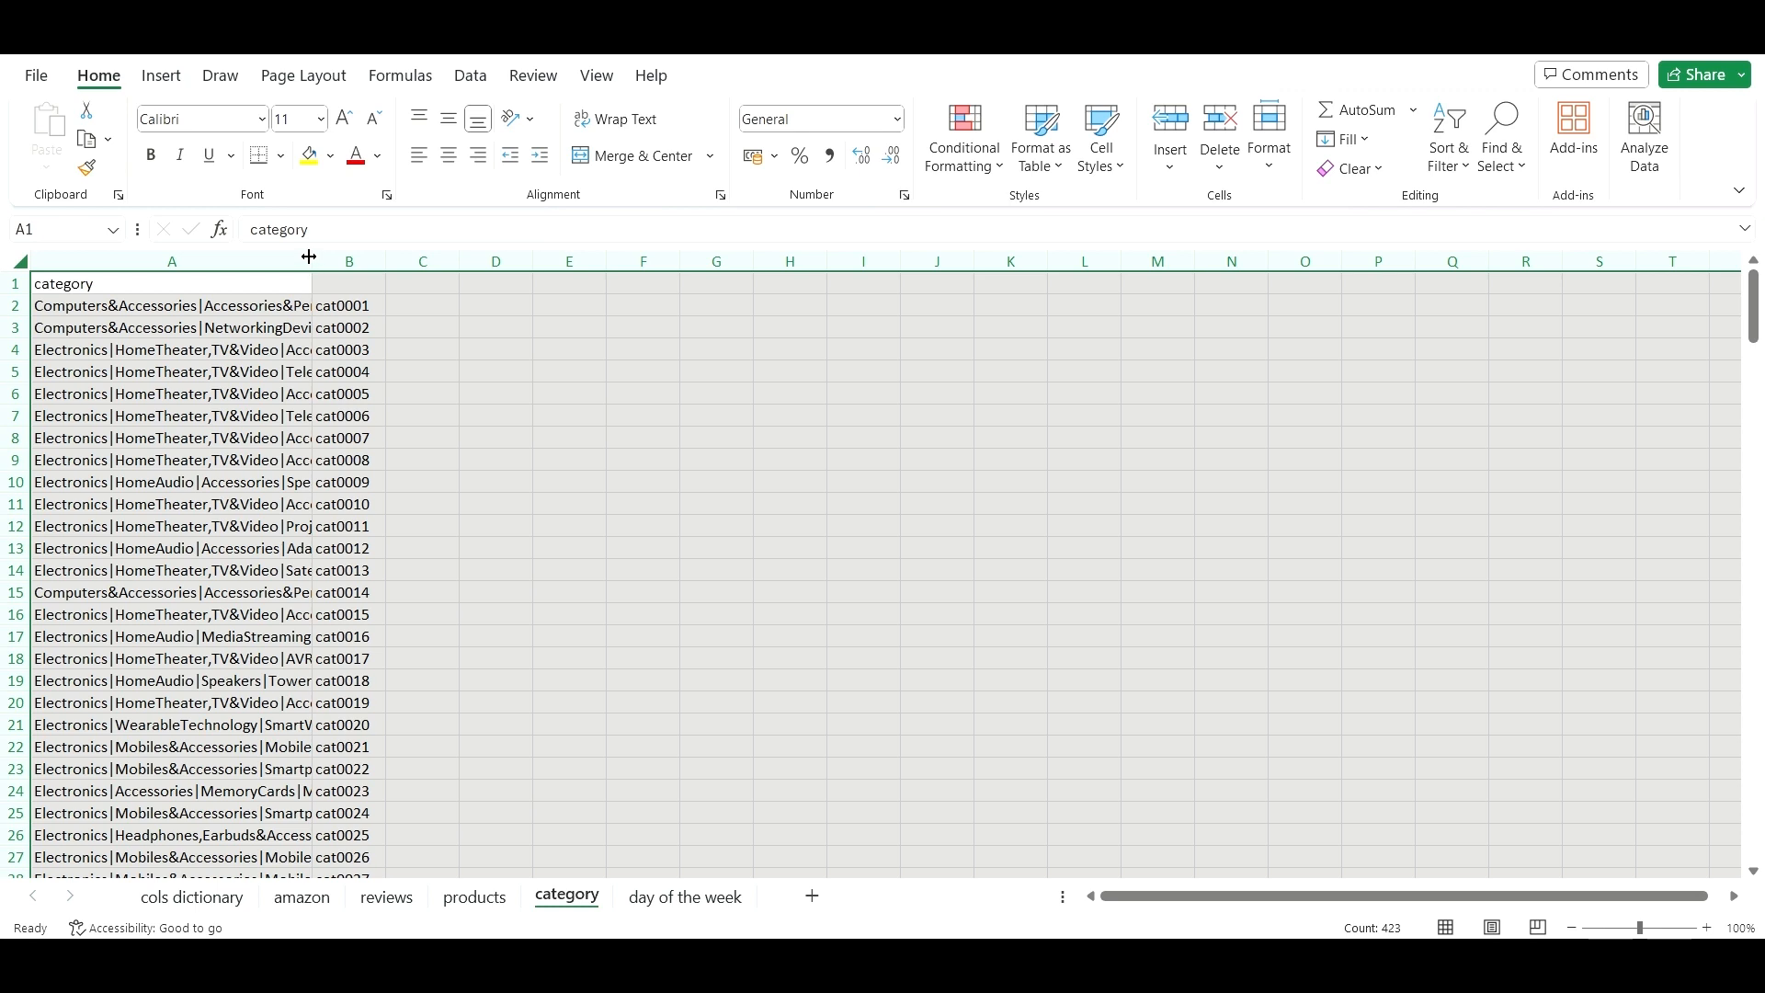
double_click(309, 256)
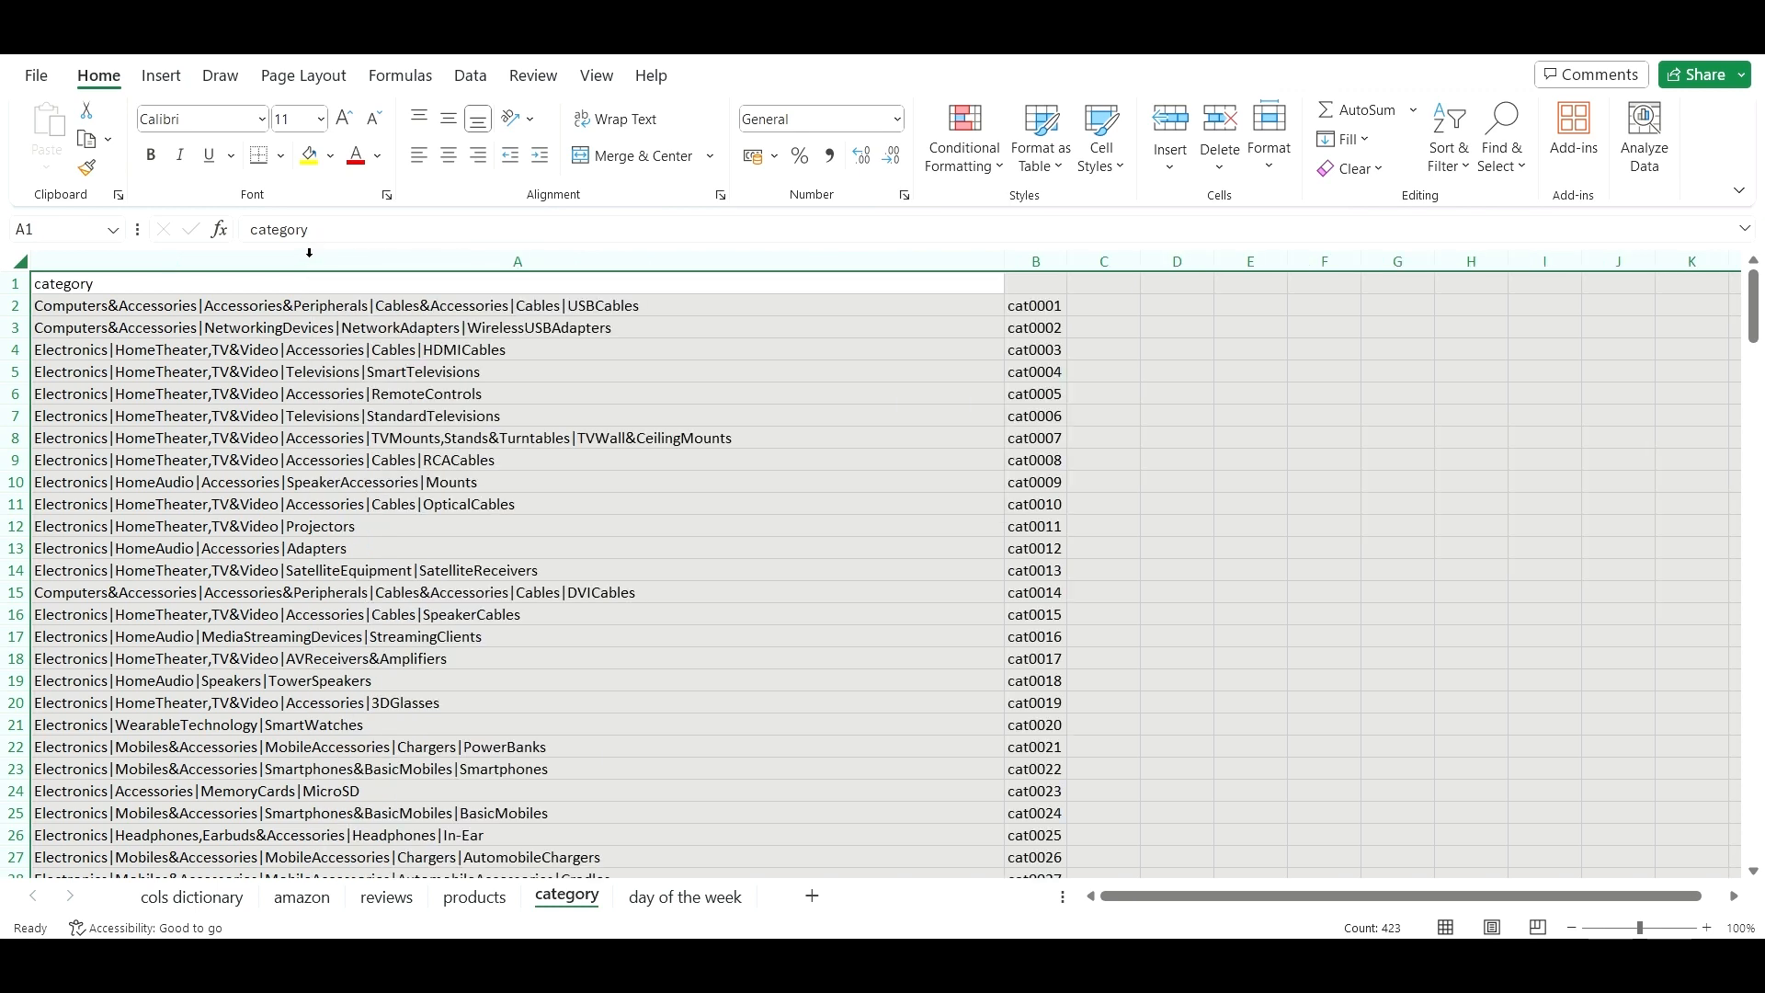
left_click(1039, 305)
left_click(726, 893)
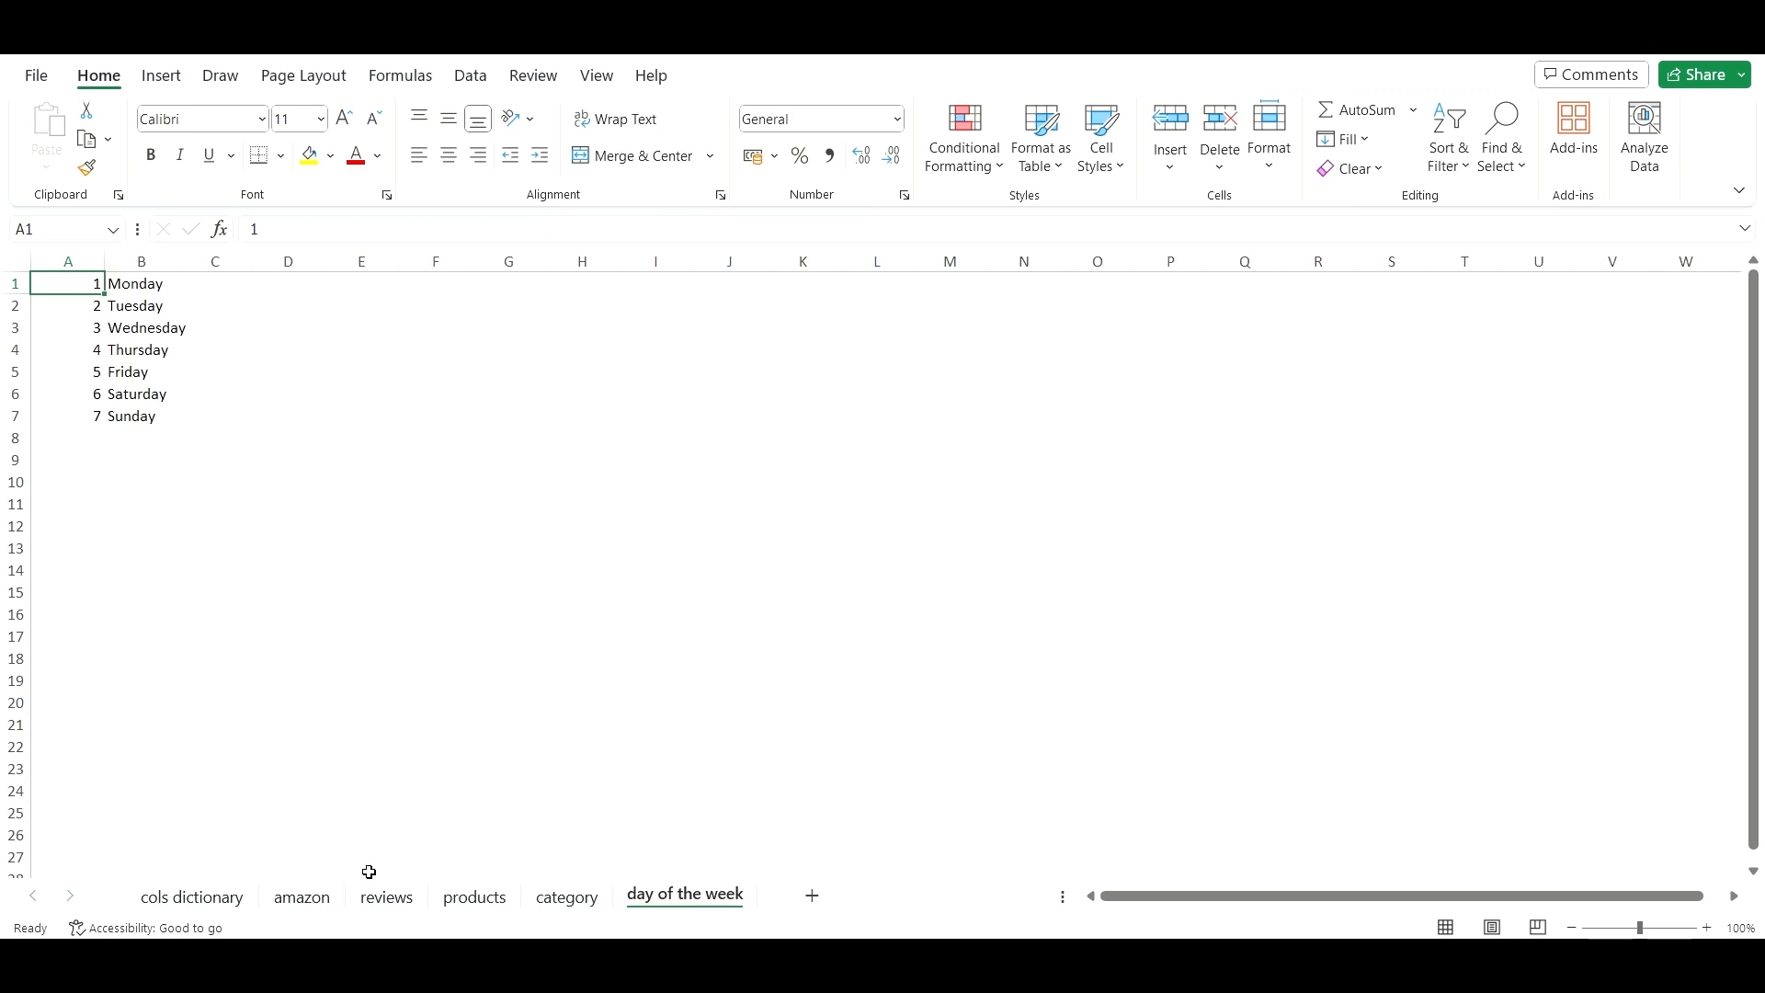
left_click(223, 903)
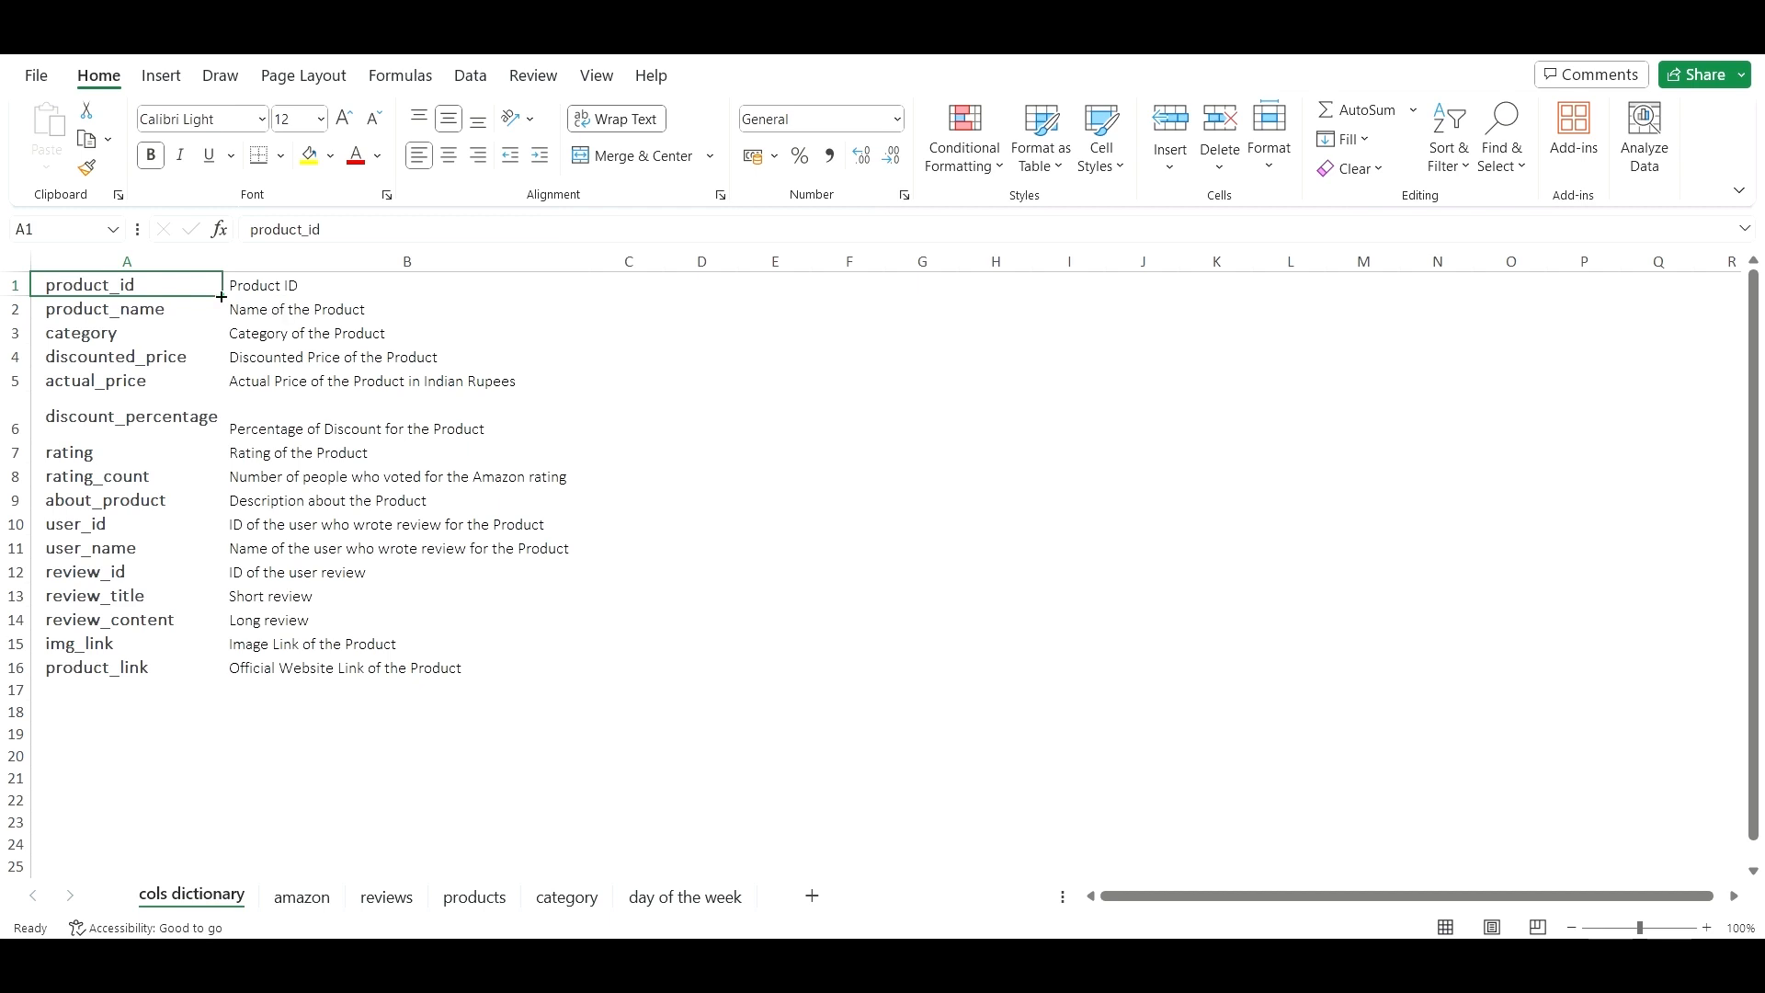
- Read the column descriptions from product_id to img_link, then return to the amazon sheet
left_click(269, 284)
left_click(292, 307)
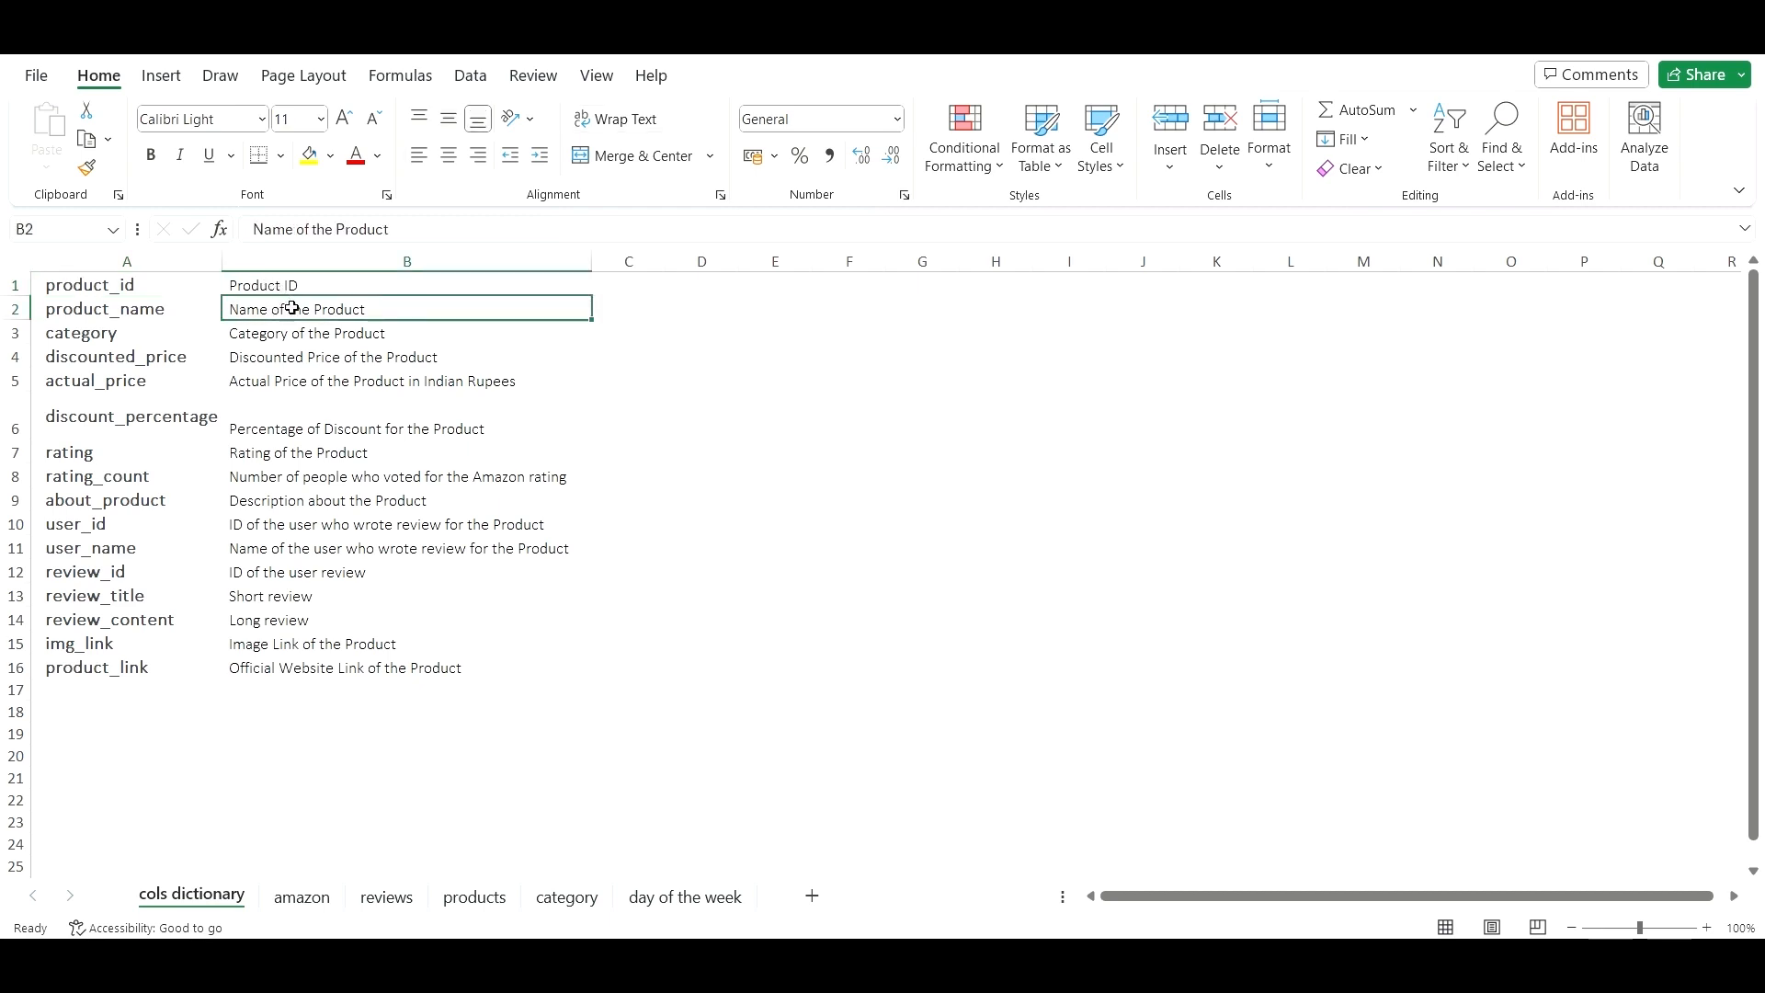
left_click(281, 333)
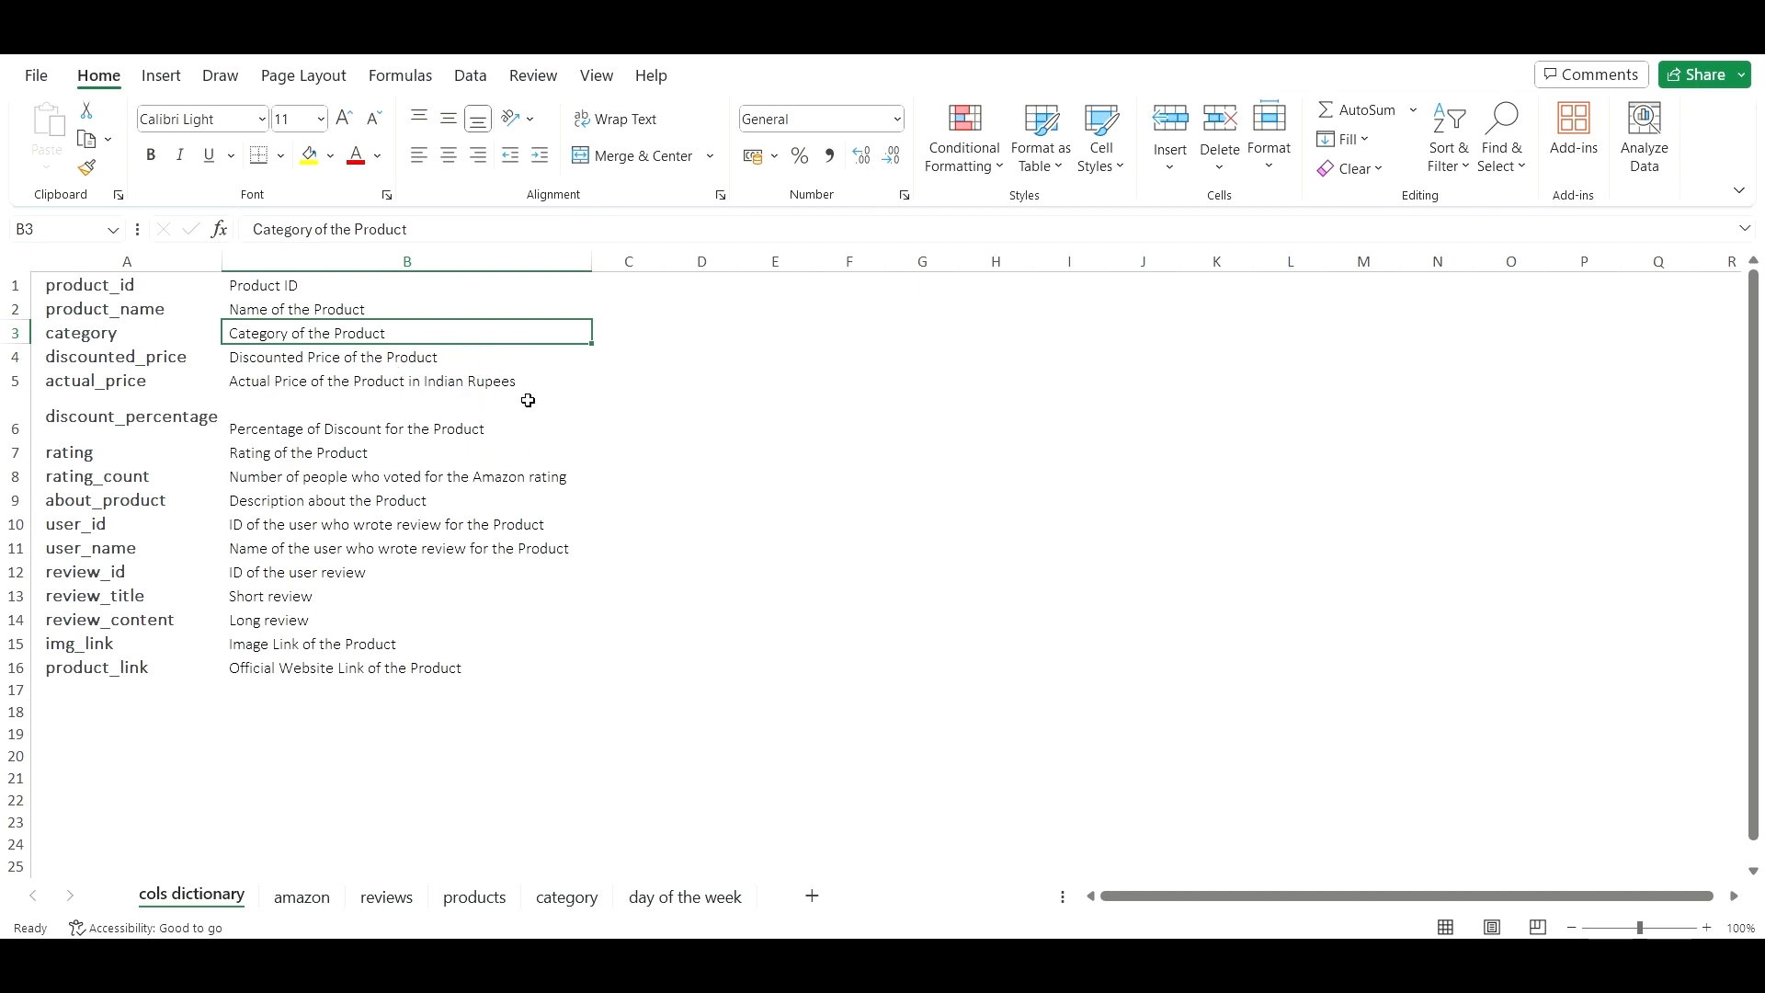
left_click(323, 422)
left_click(362, 453)
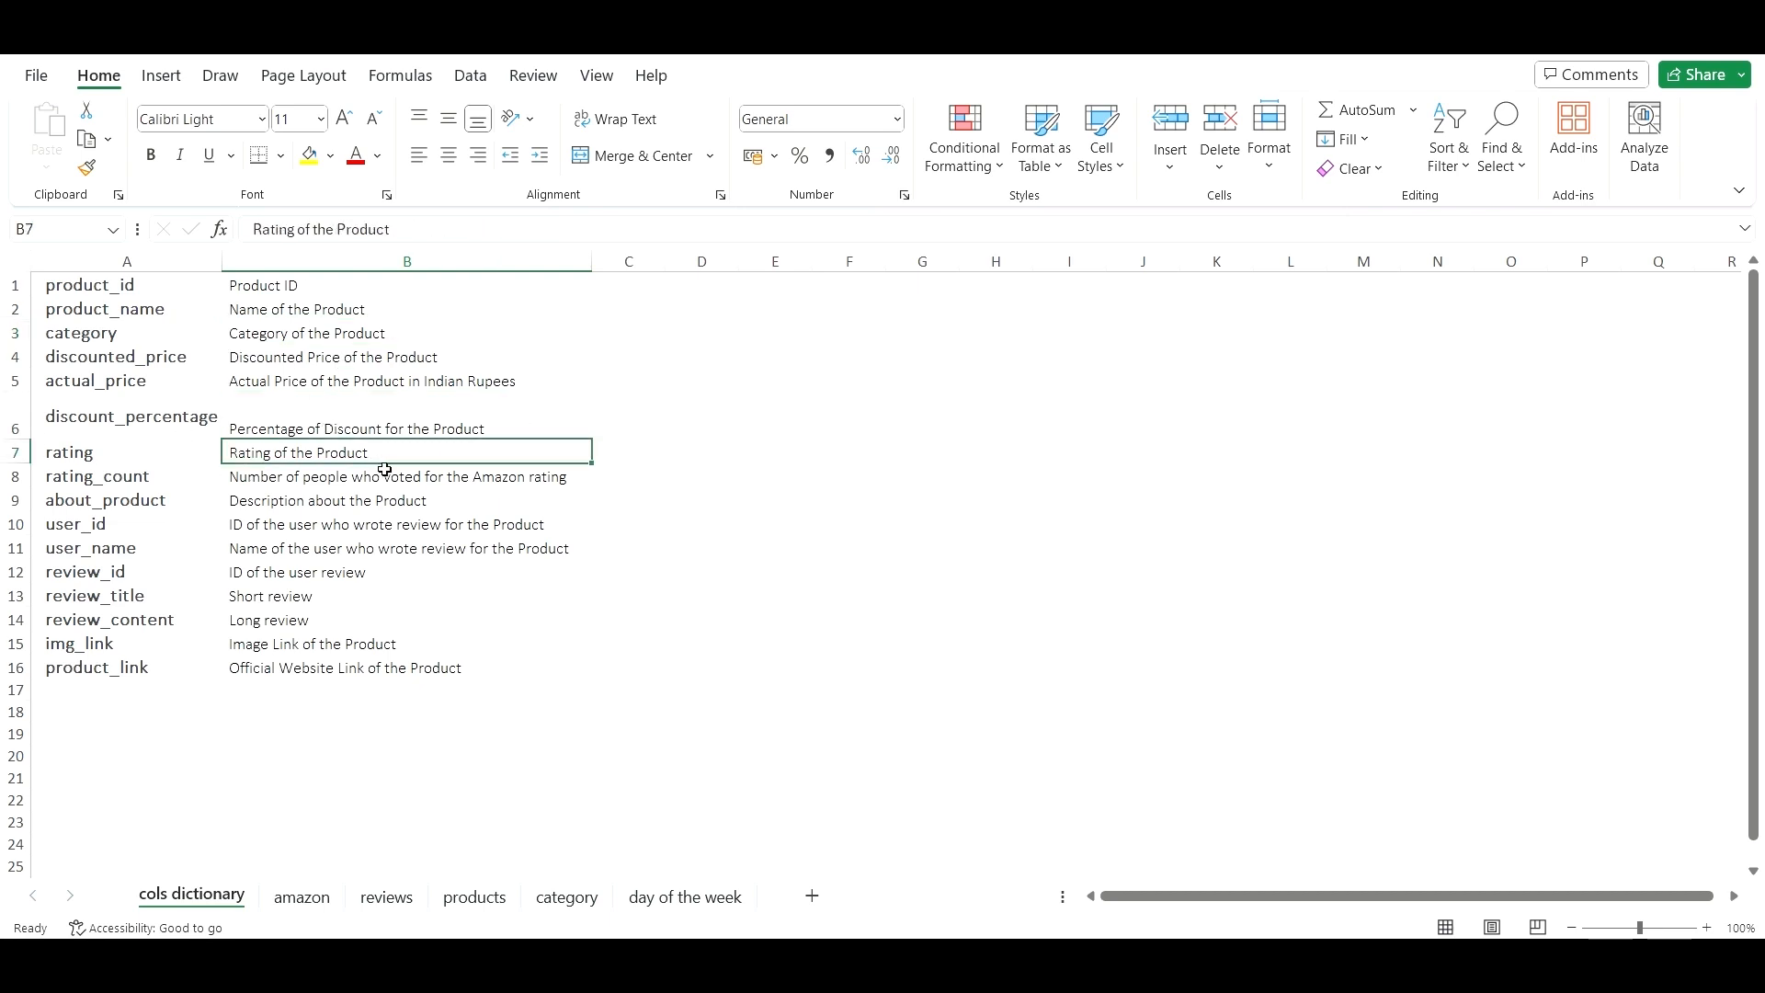
left_click(356, 424)
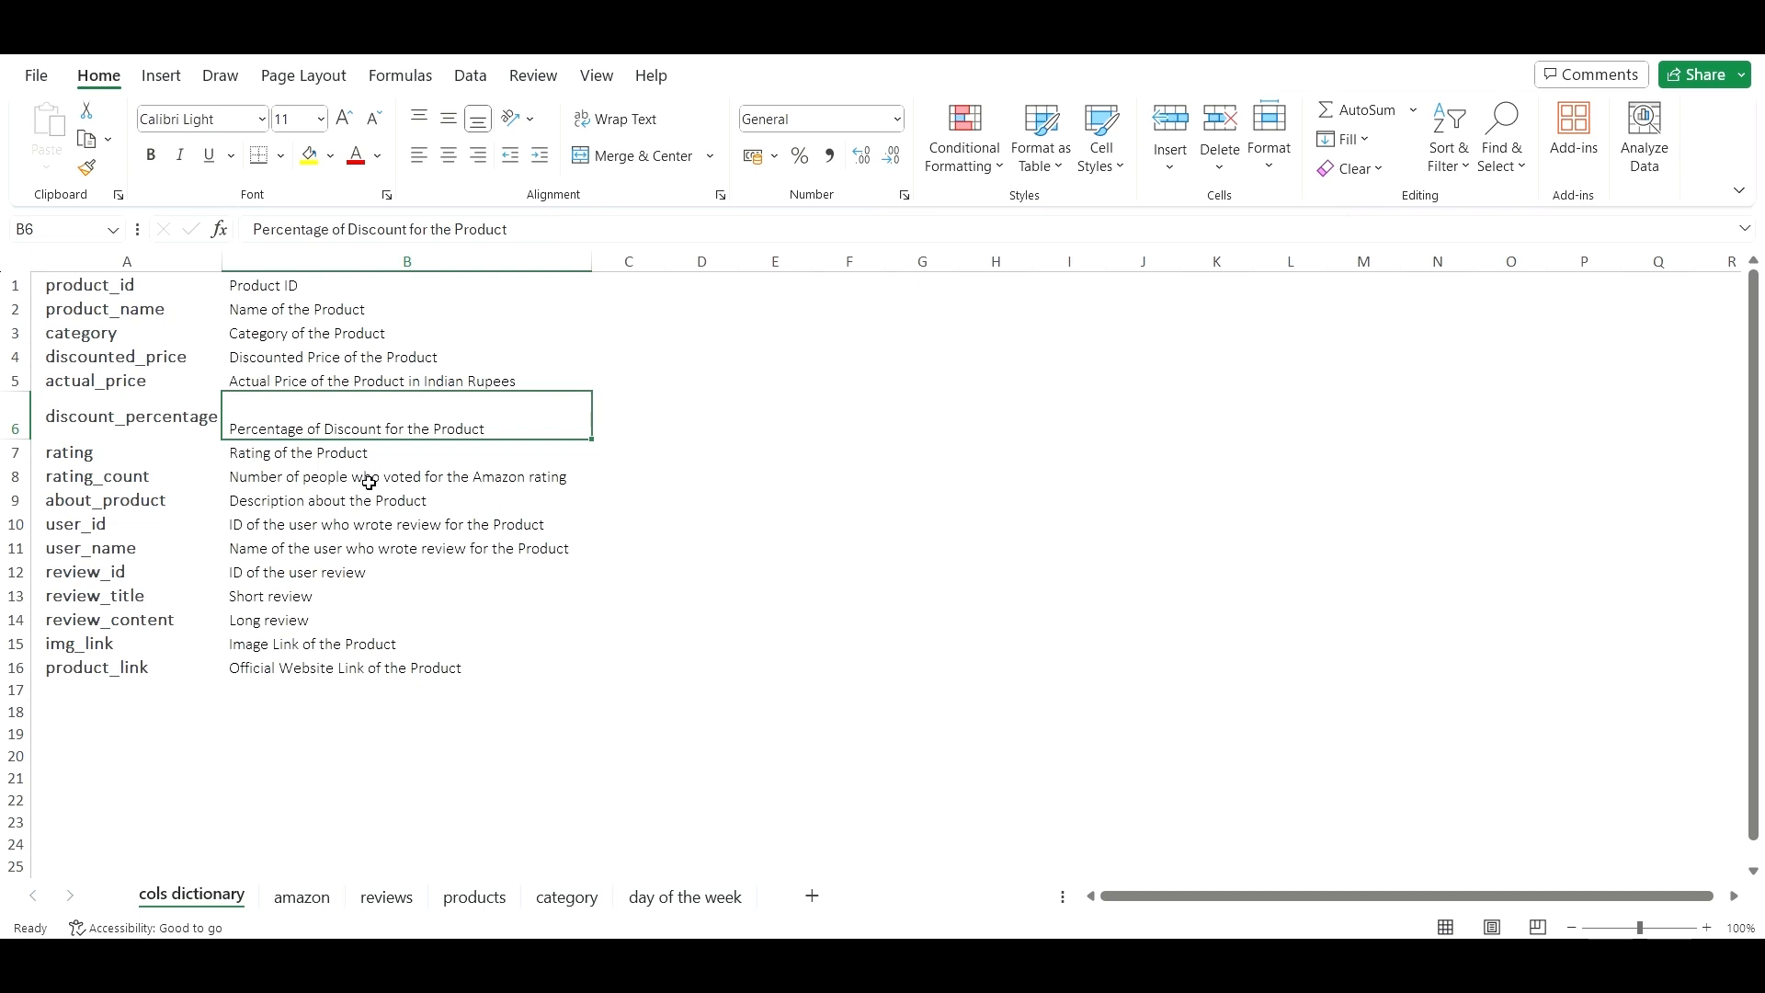
left_click(360, 552)
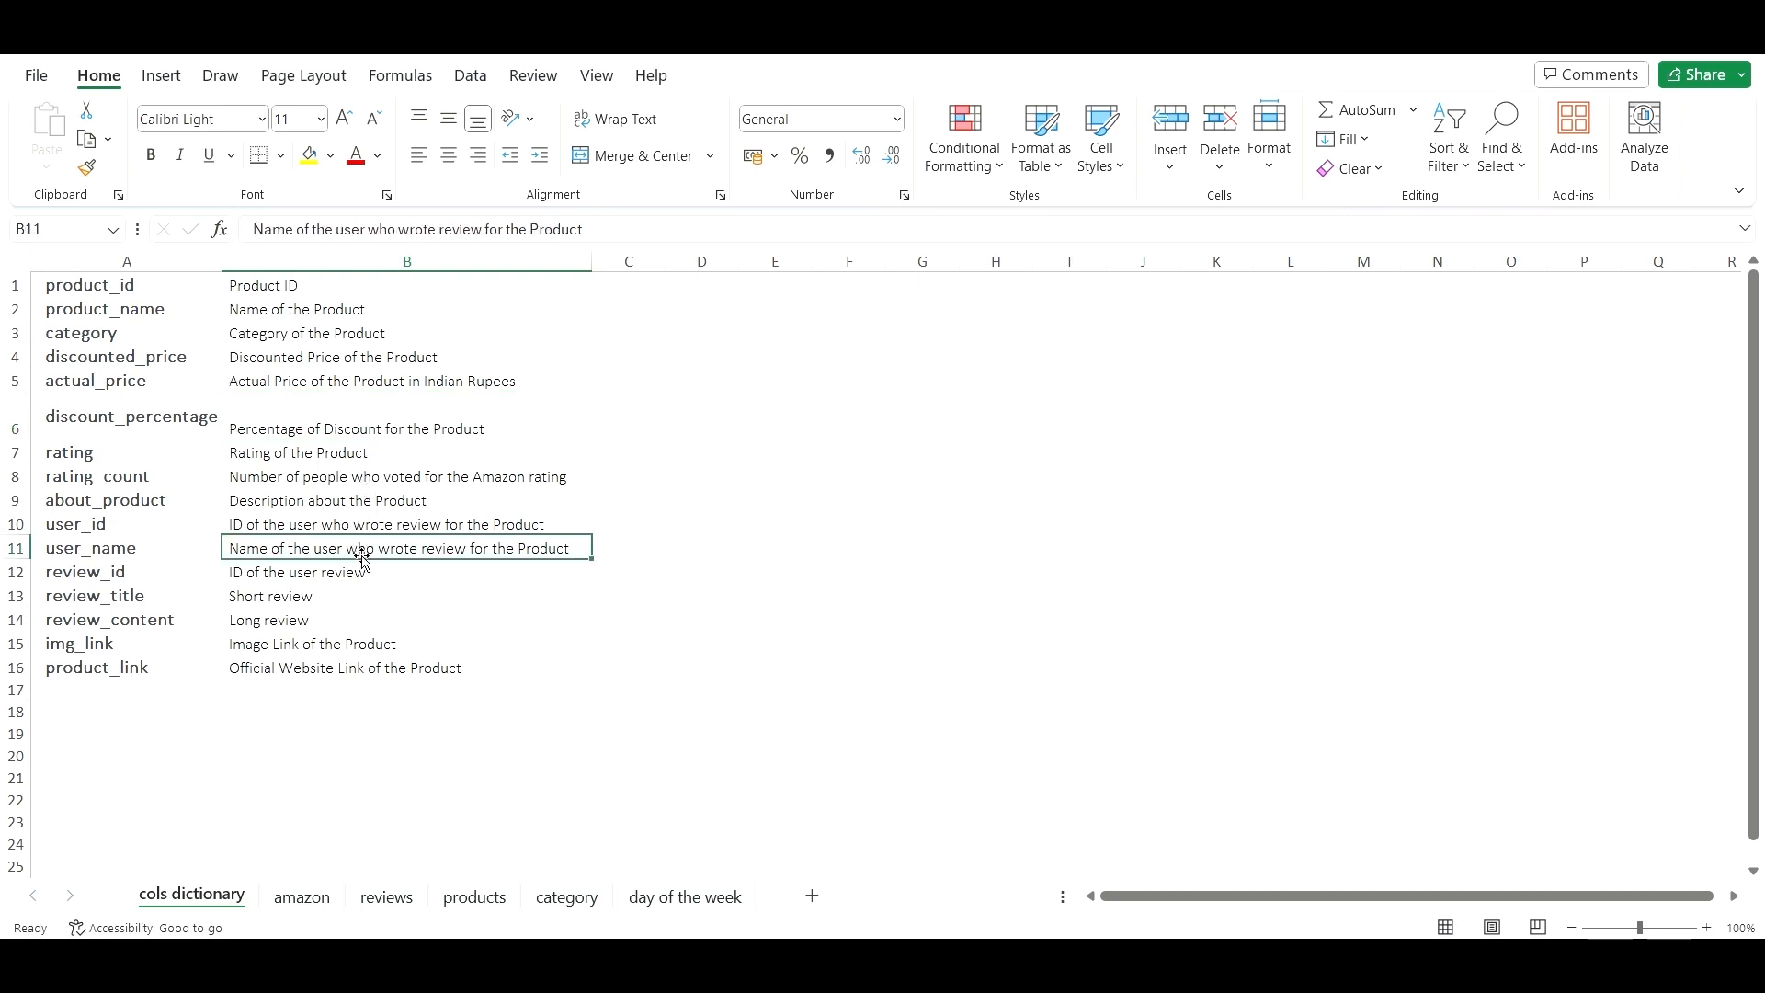
left_click(355, 599)
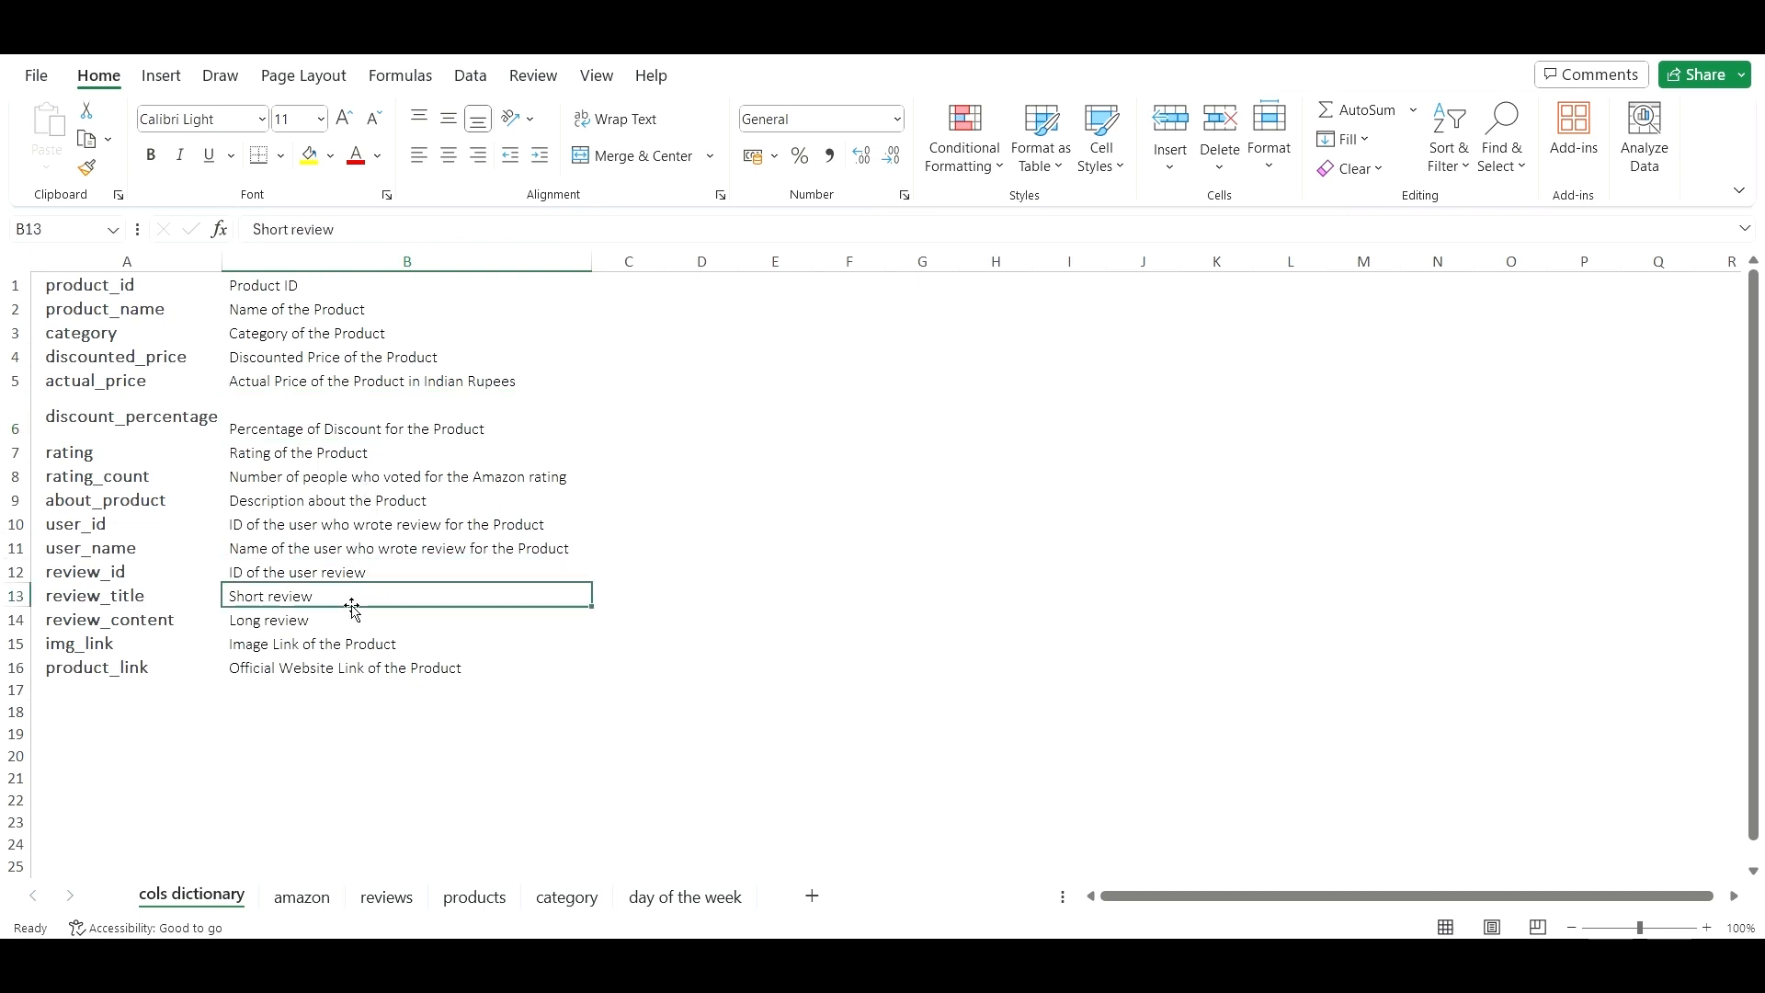
left_click(349, 636)
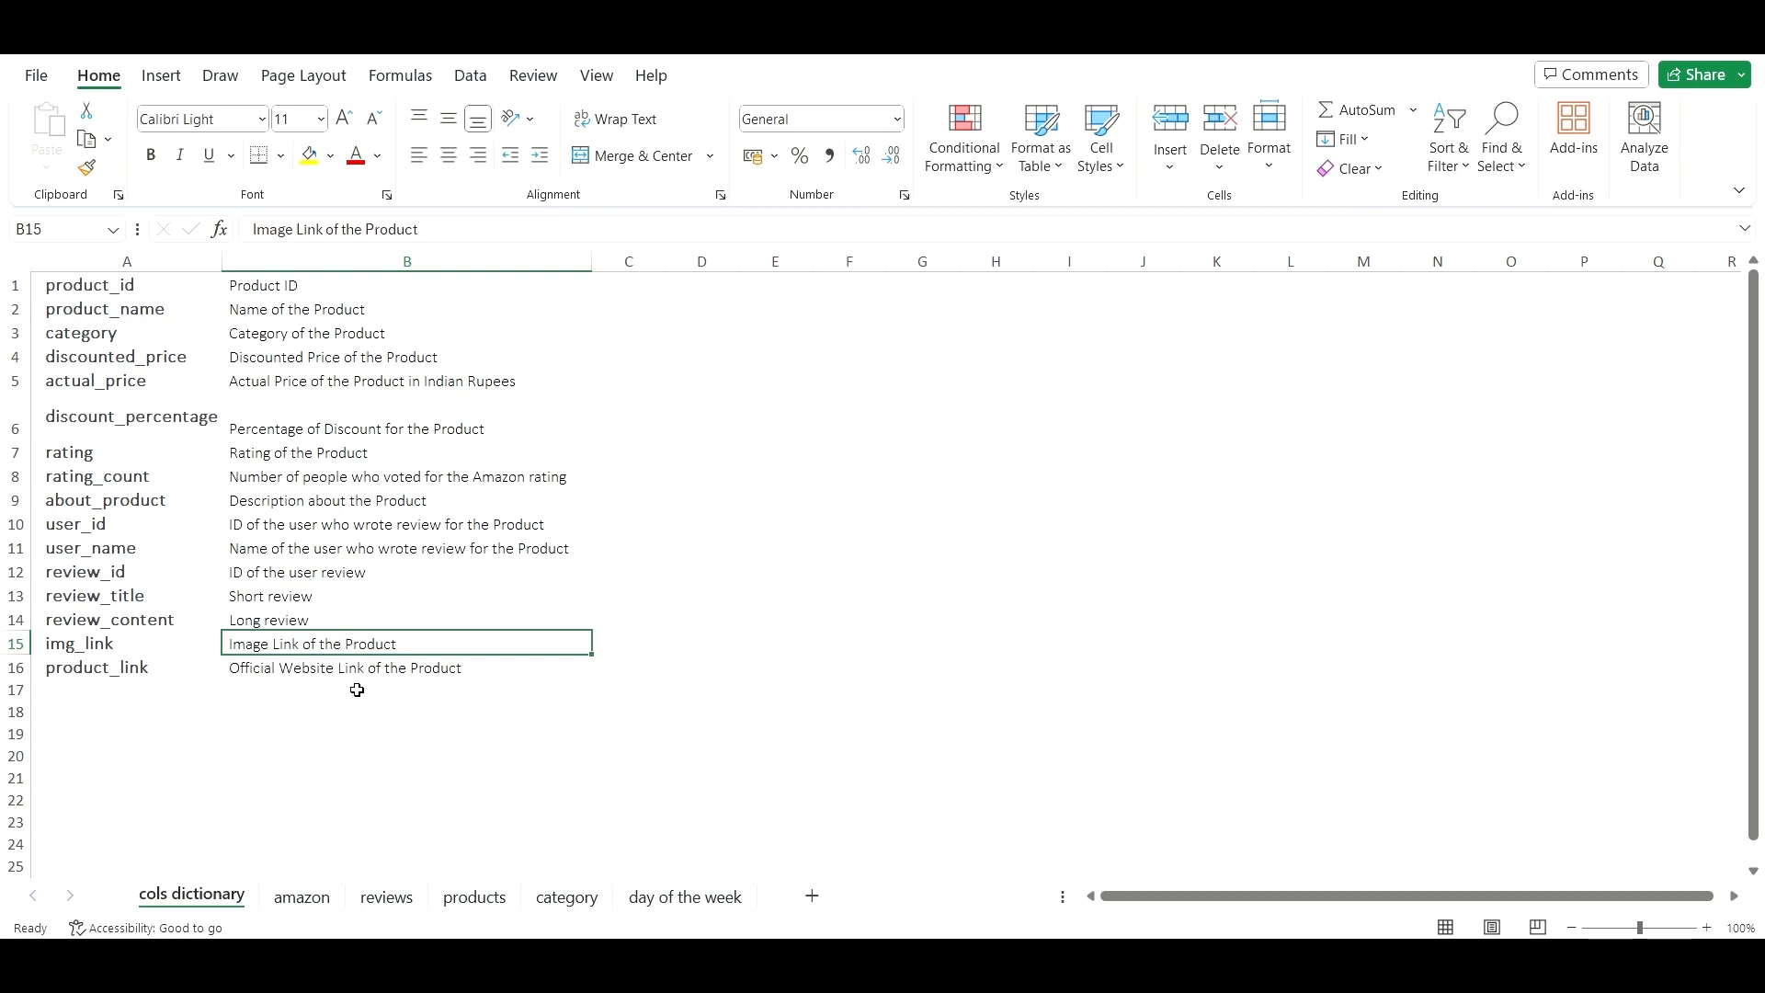
left_click(303, 897)
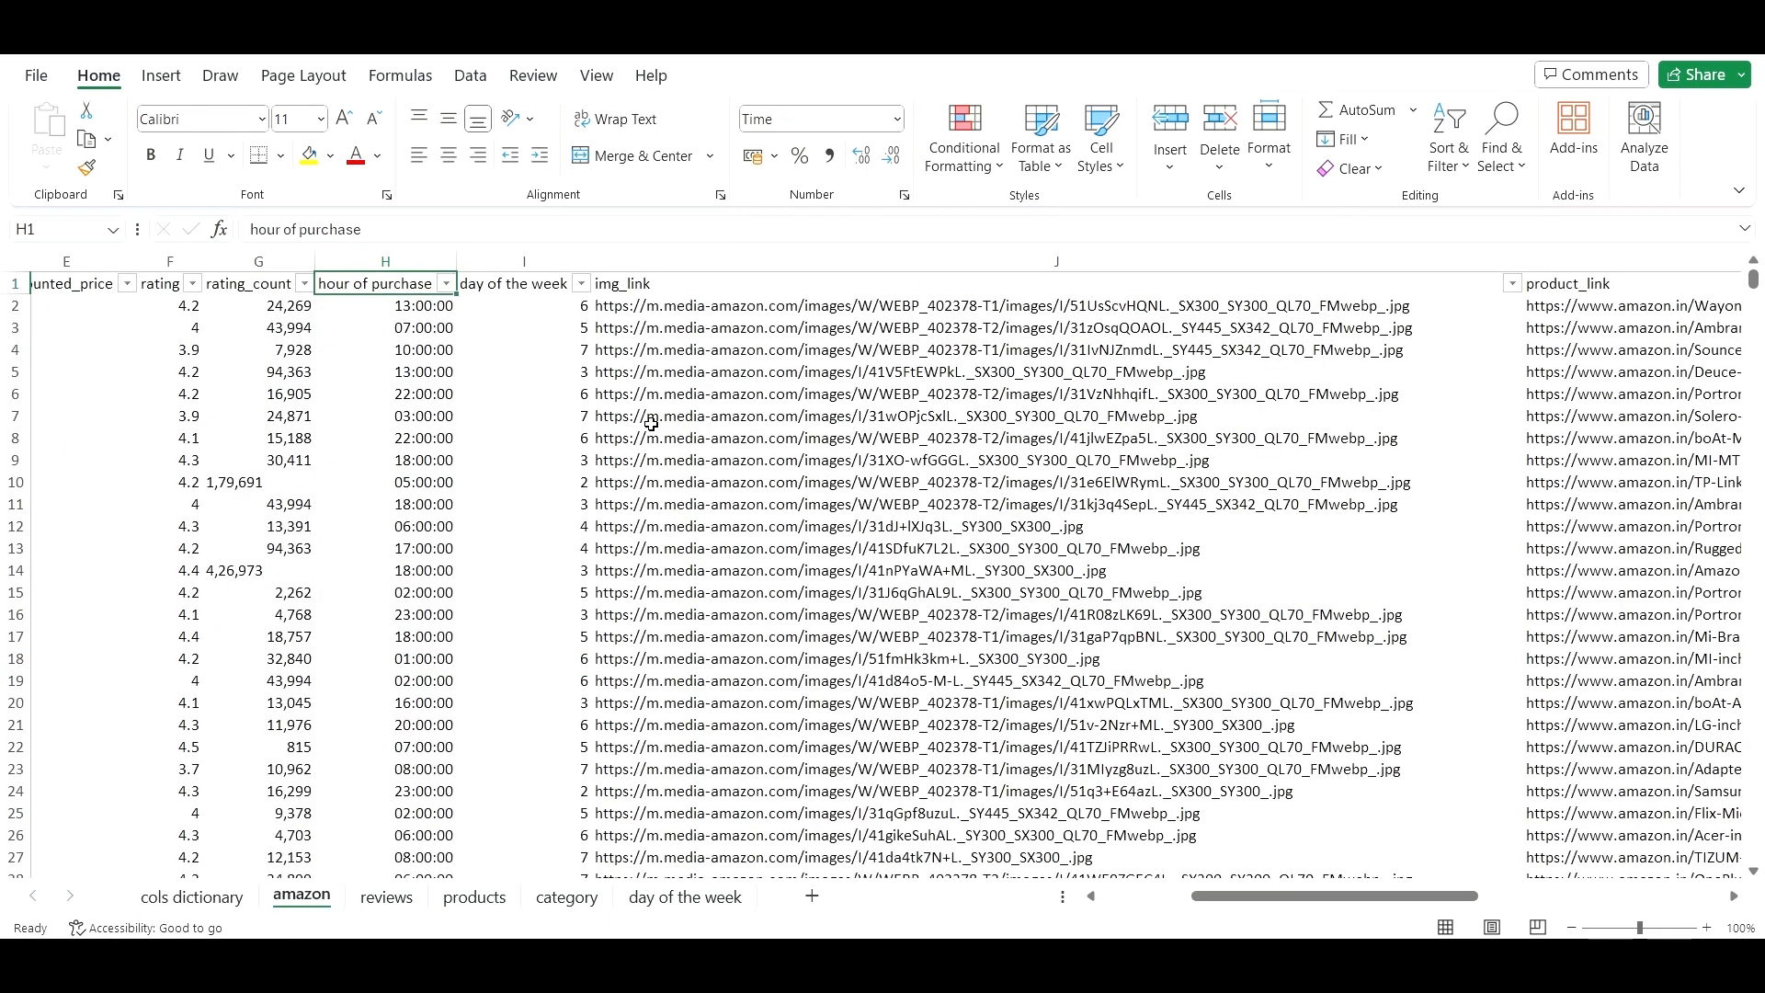
left_click(1054, 373)
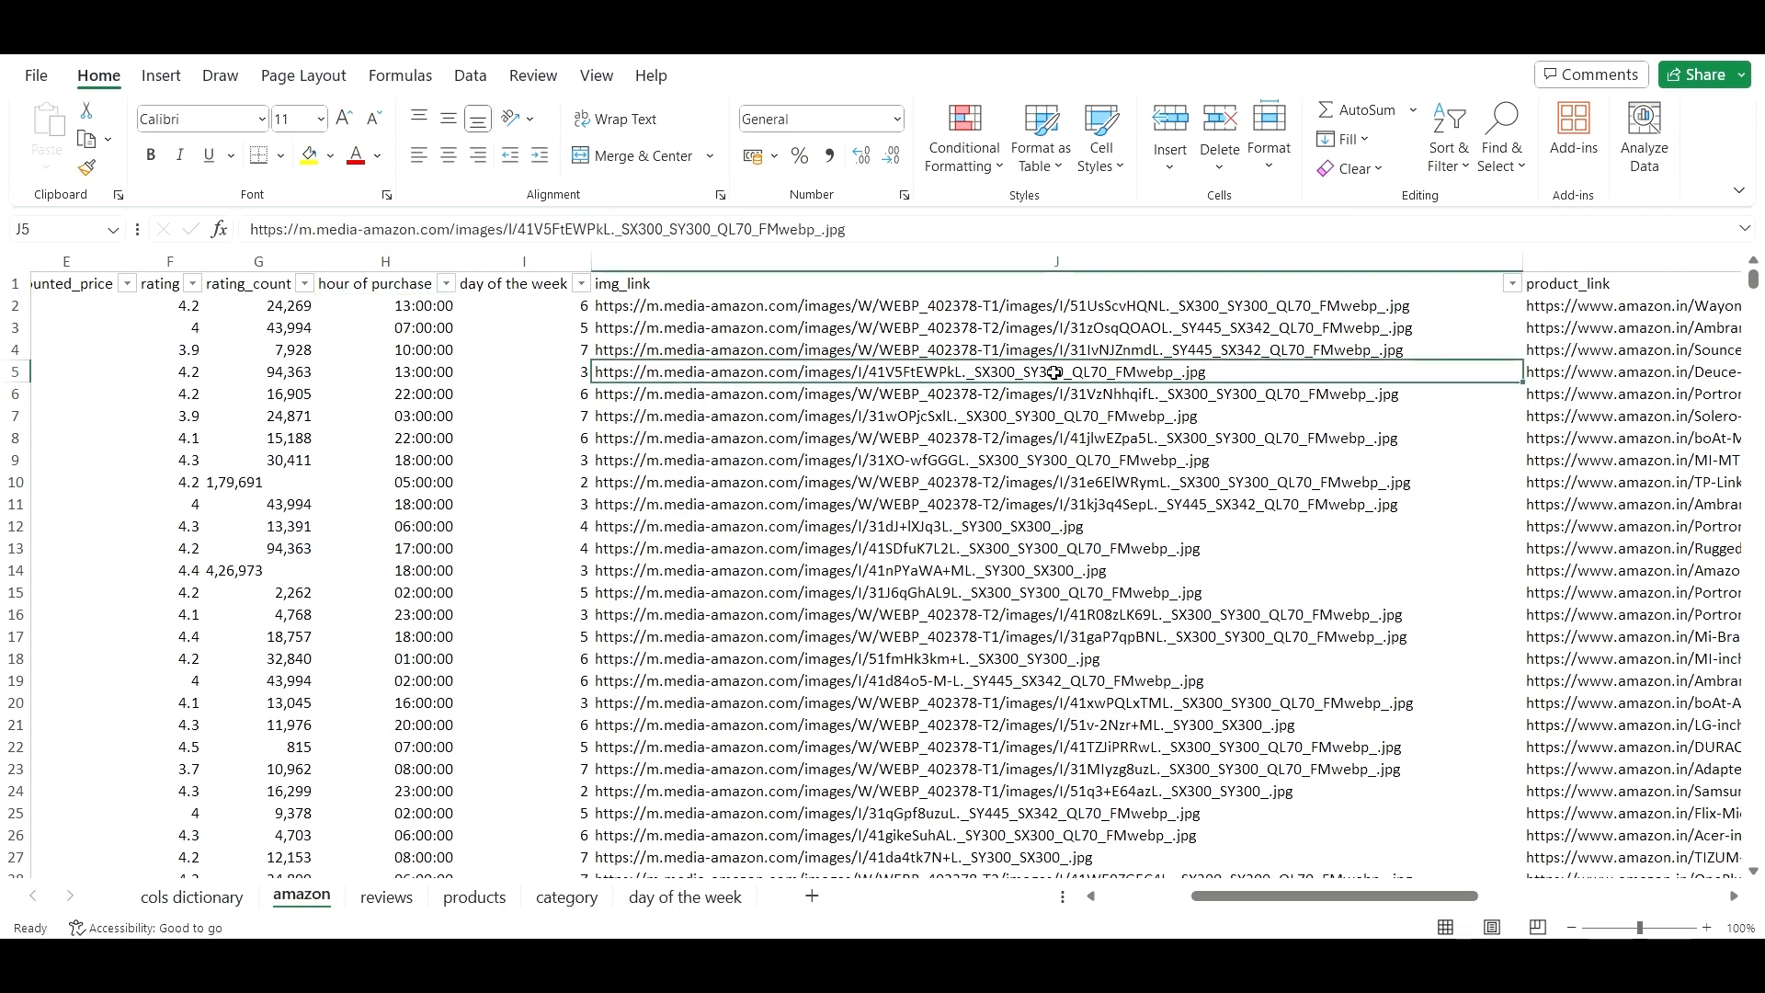
left_click(1100, 310)
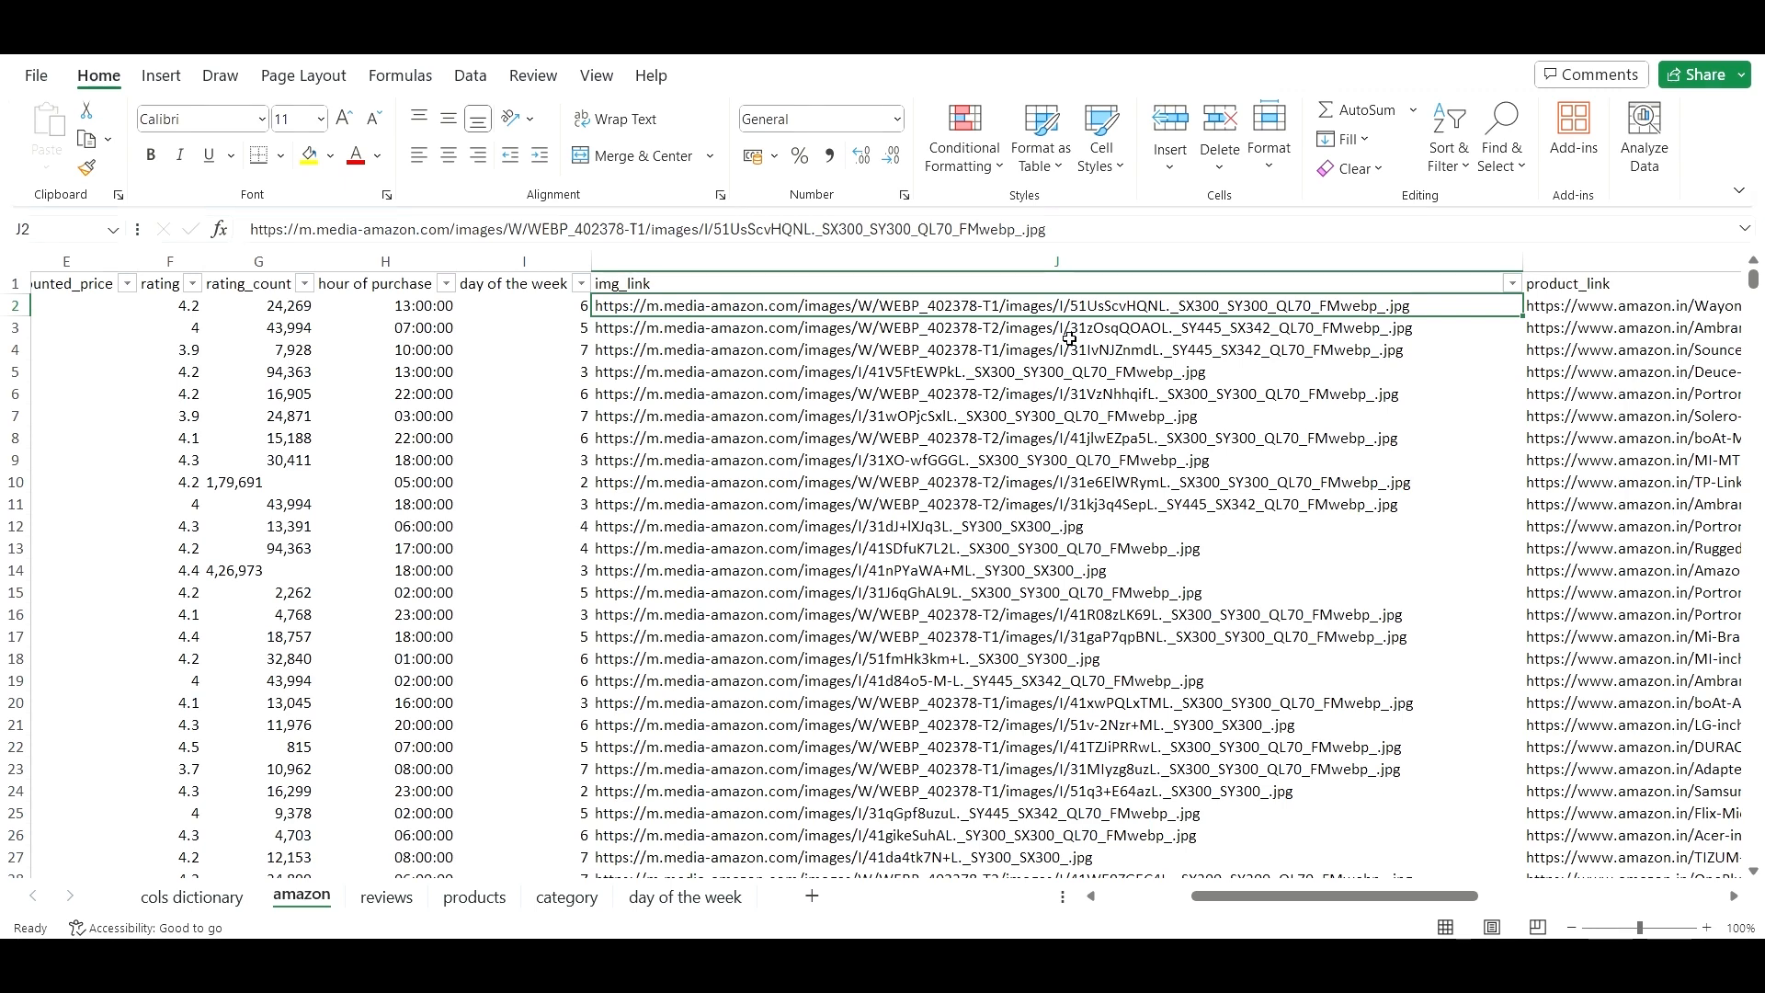
key("ctrl+Home")
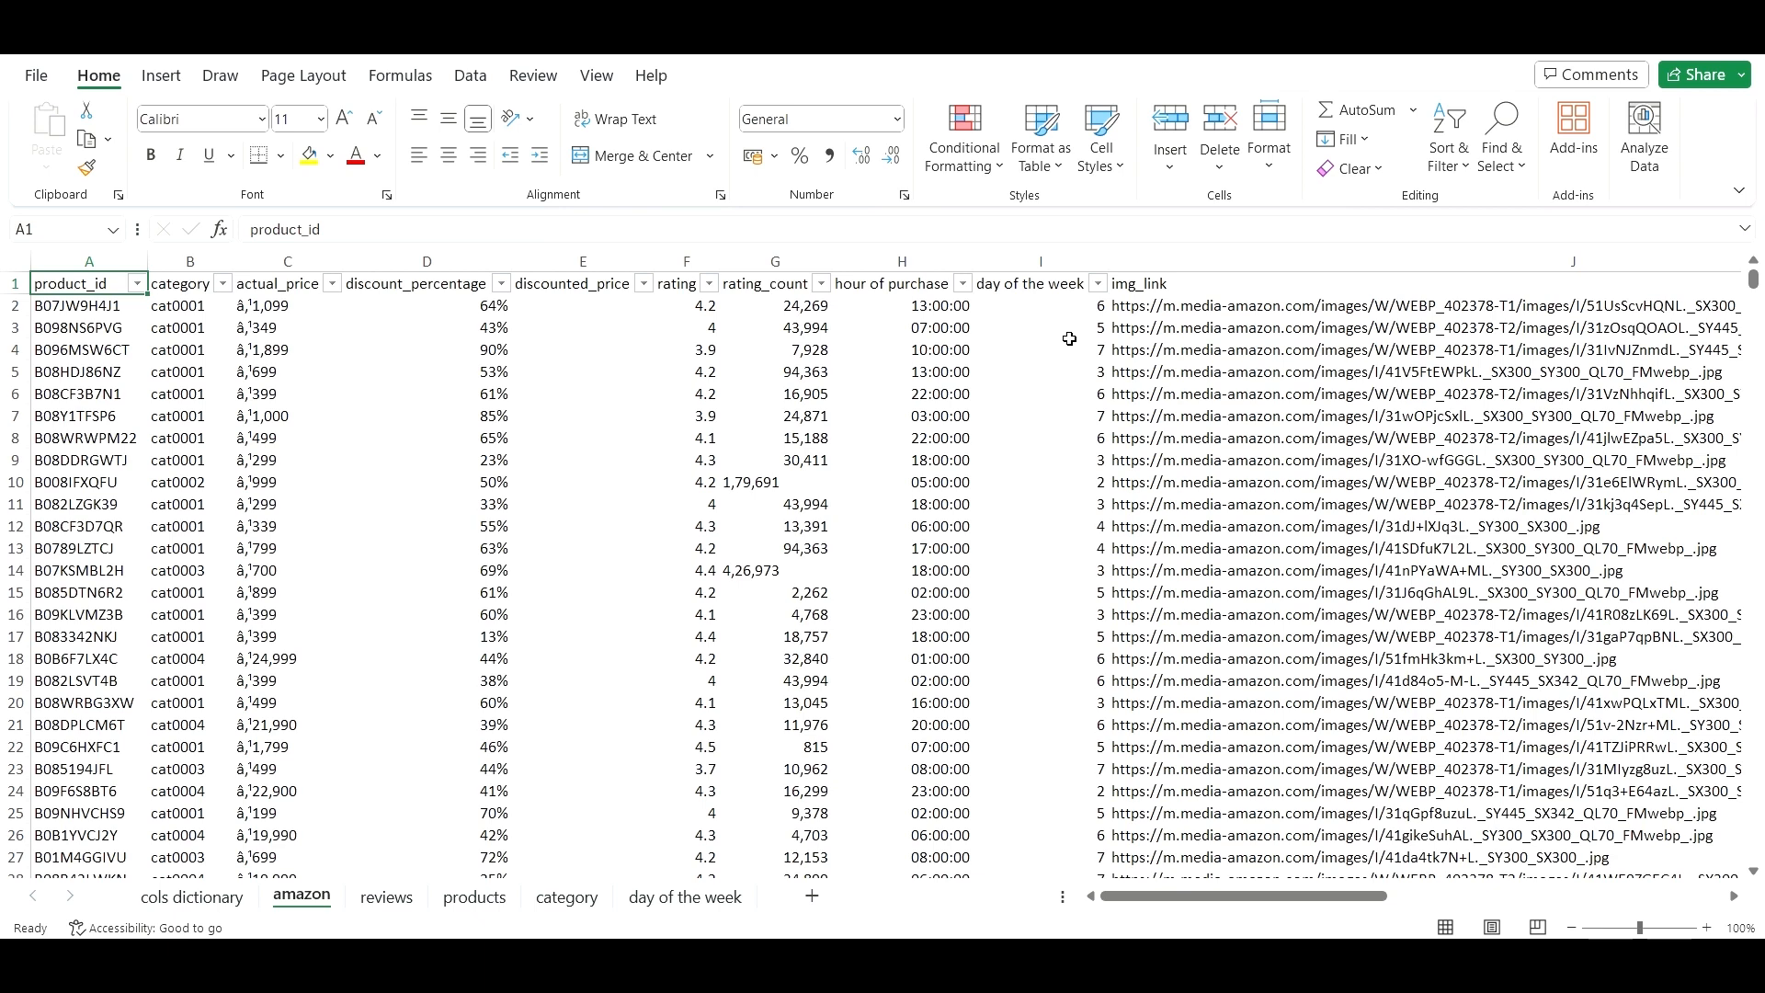
key("ctrl+Down")
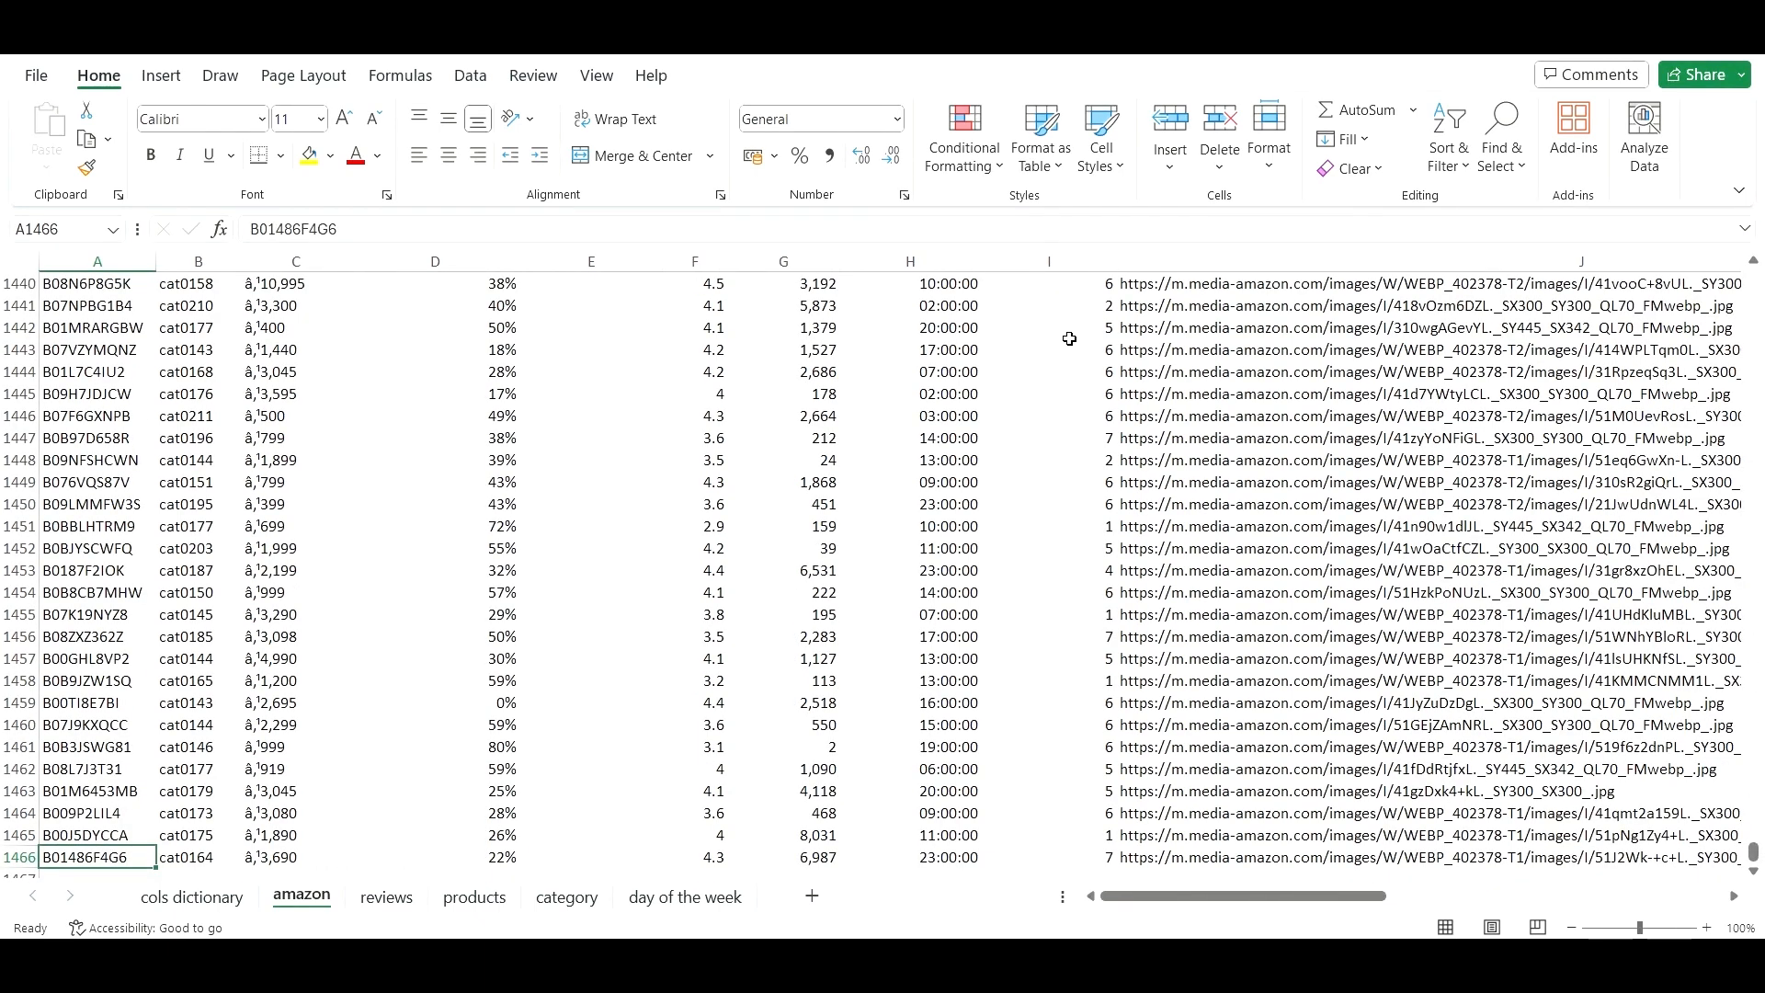
key("Down")
key("Down")
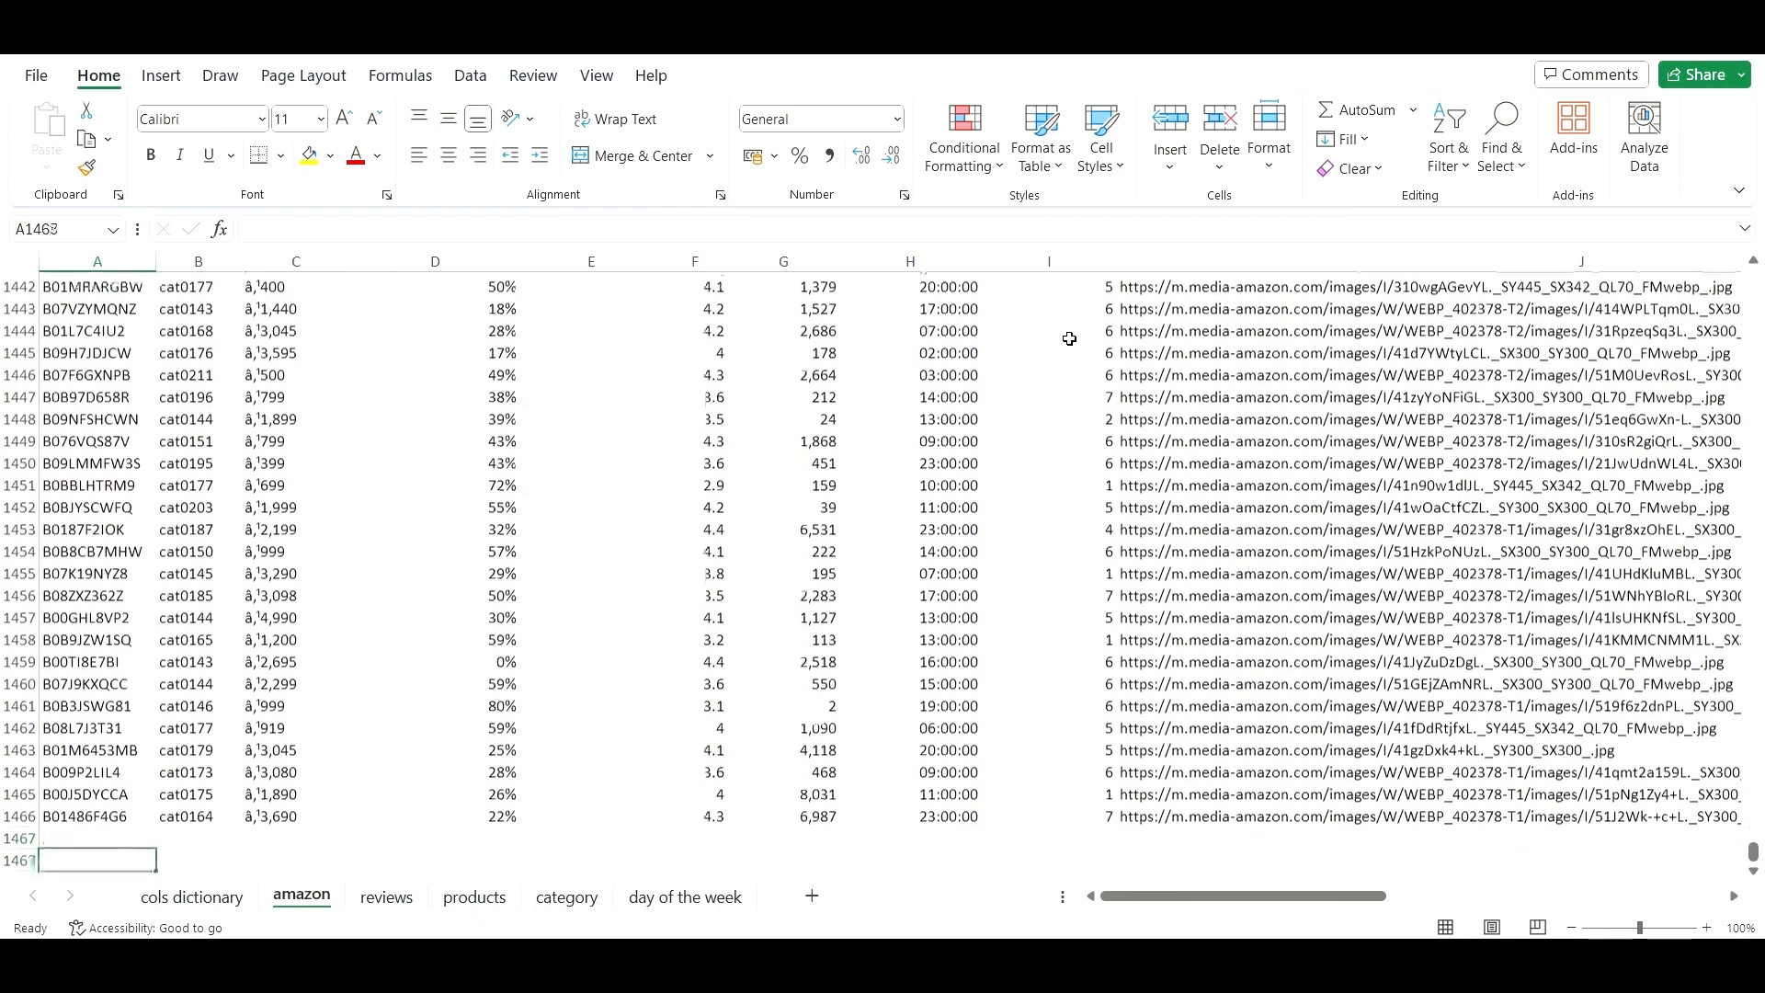
key("Up")
key("Up")
key("Up")
key("Up")
key("Up")
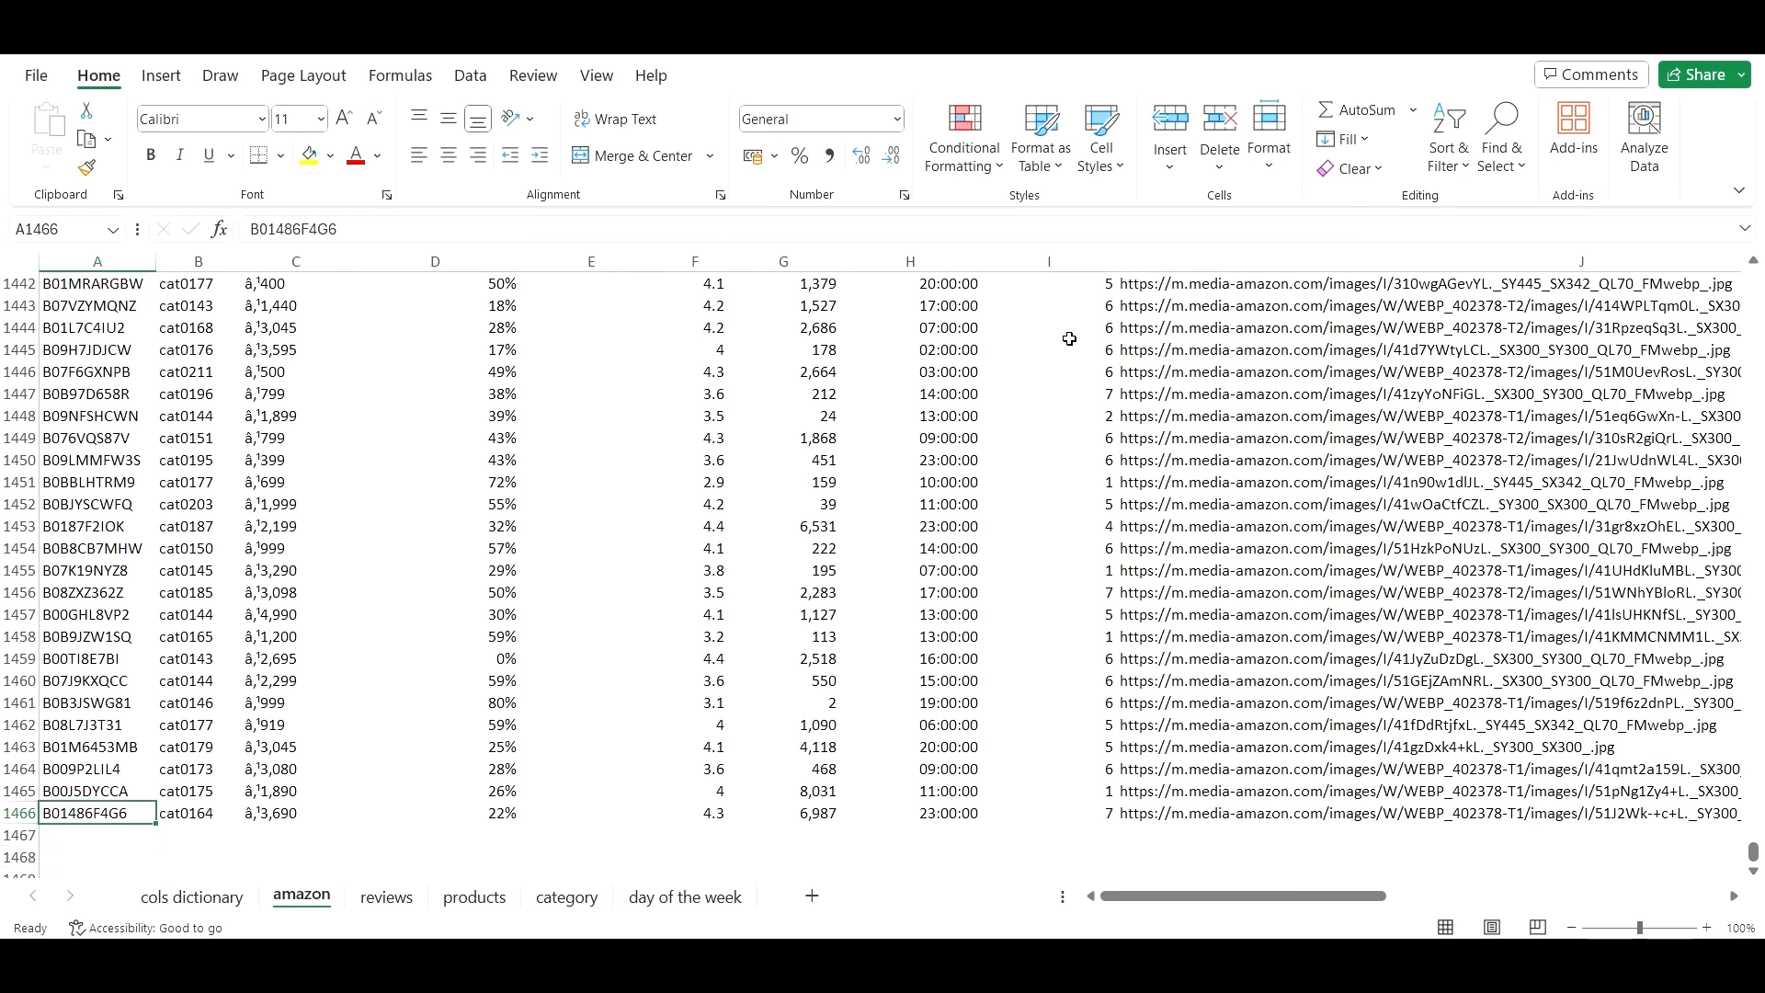
key("Up")
key("Down")
key("Down")
key("Down")
key("Down")
key("ctrl+Home")
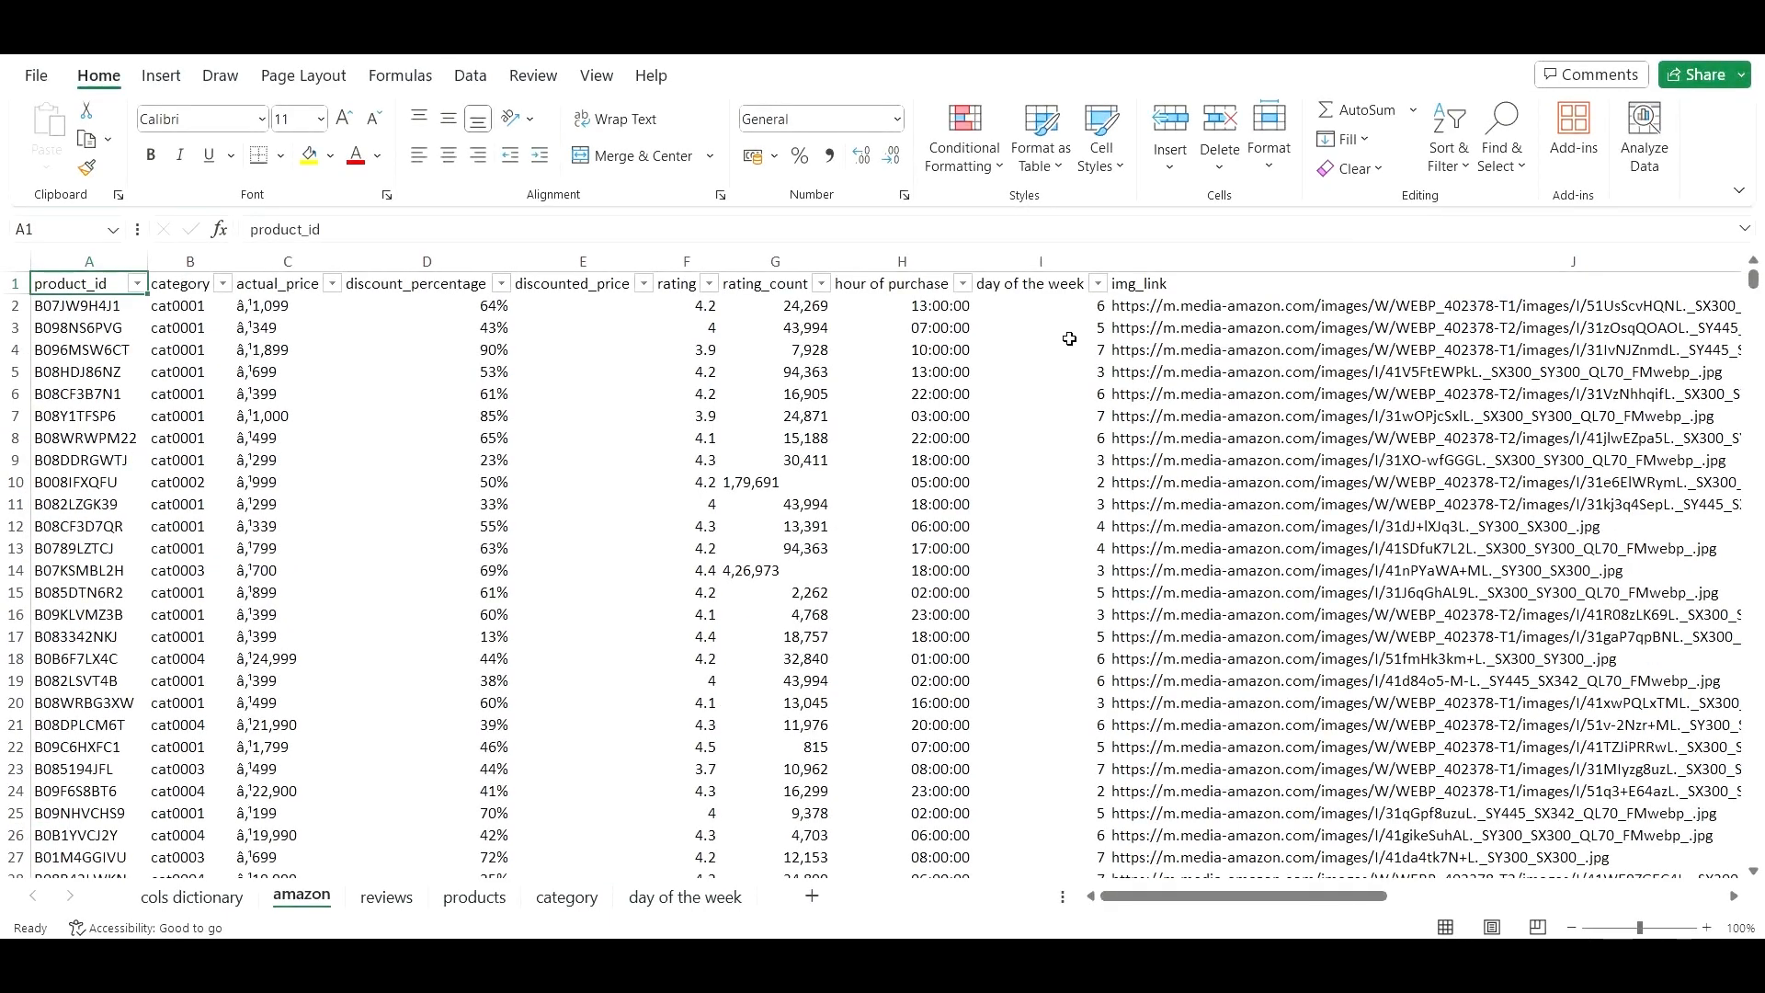
key("Right")
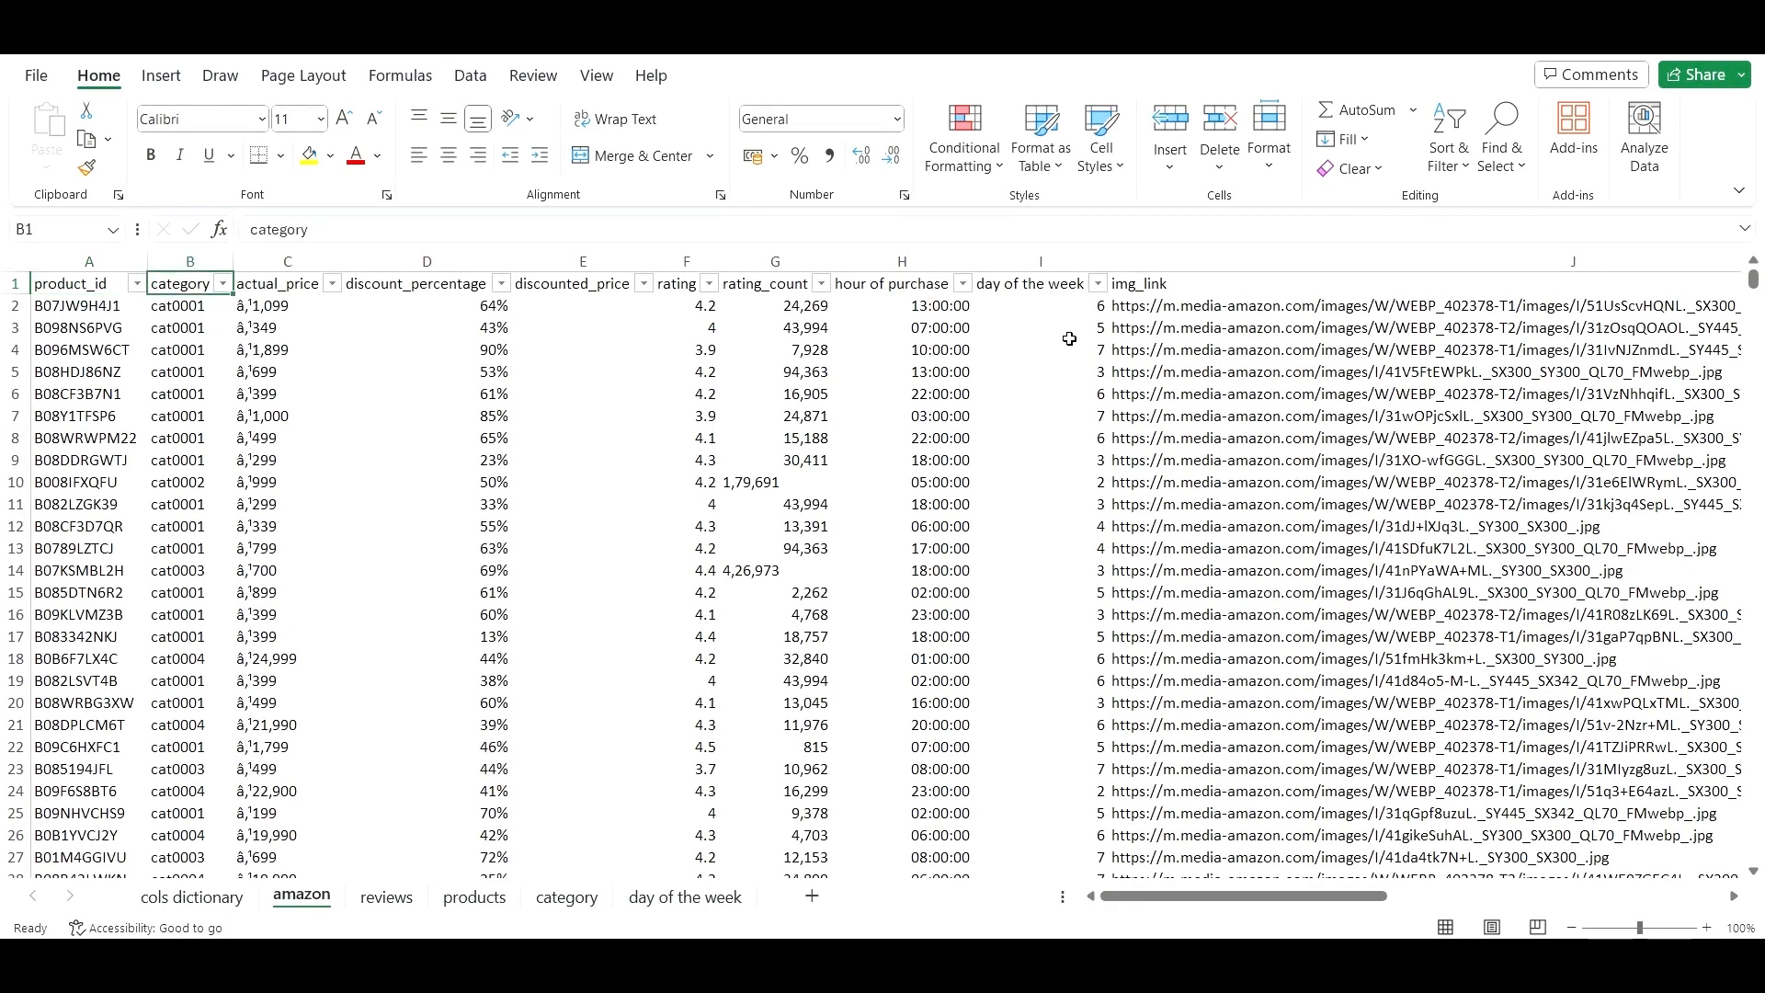
key("Left")
key("Right")
left_click(574, 437)
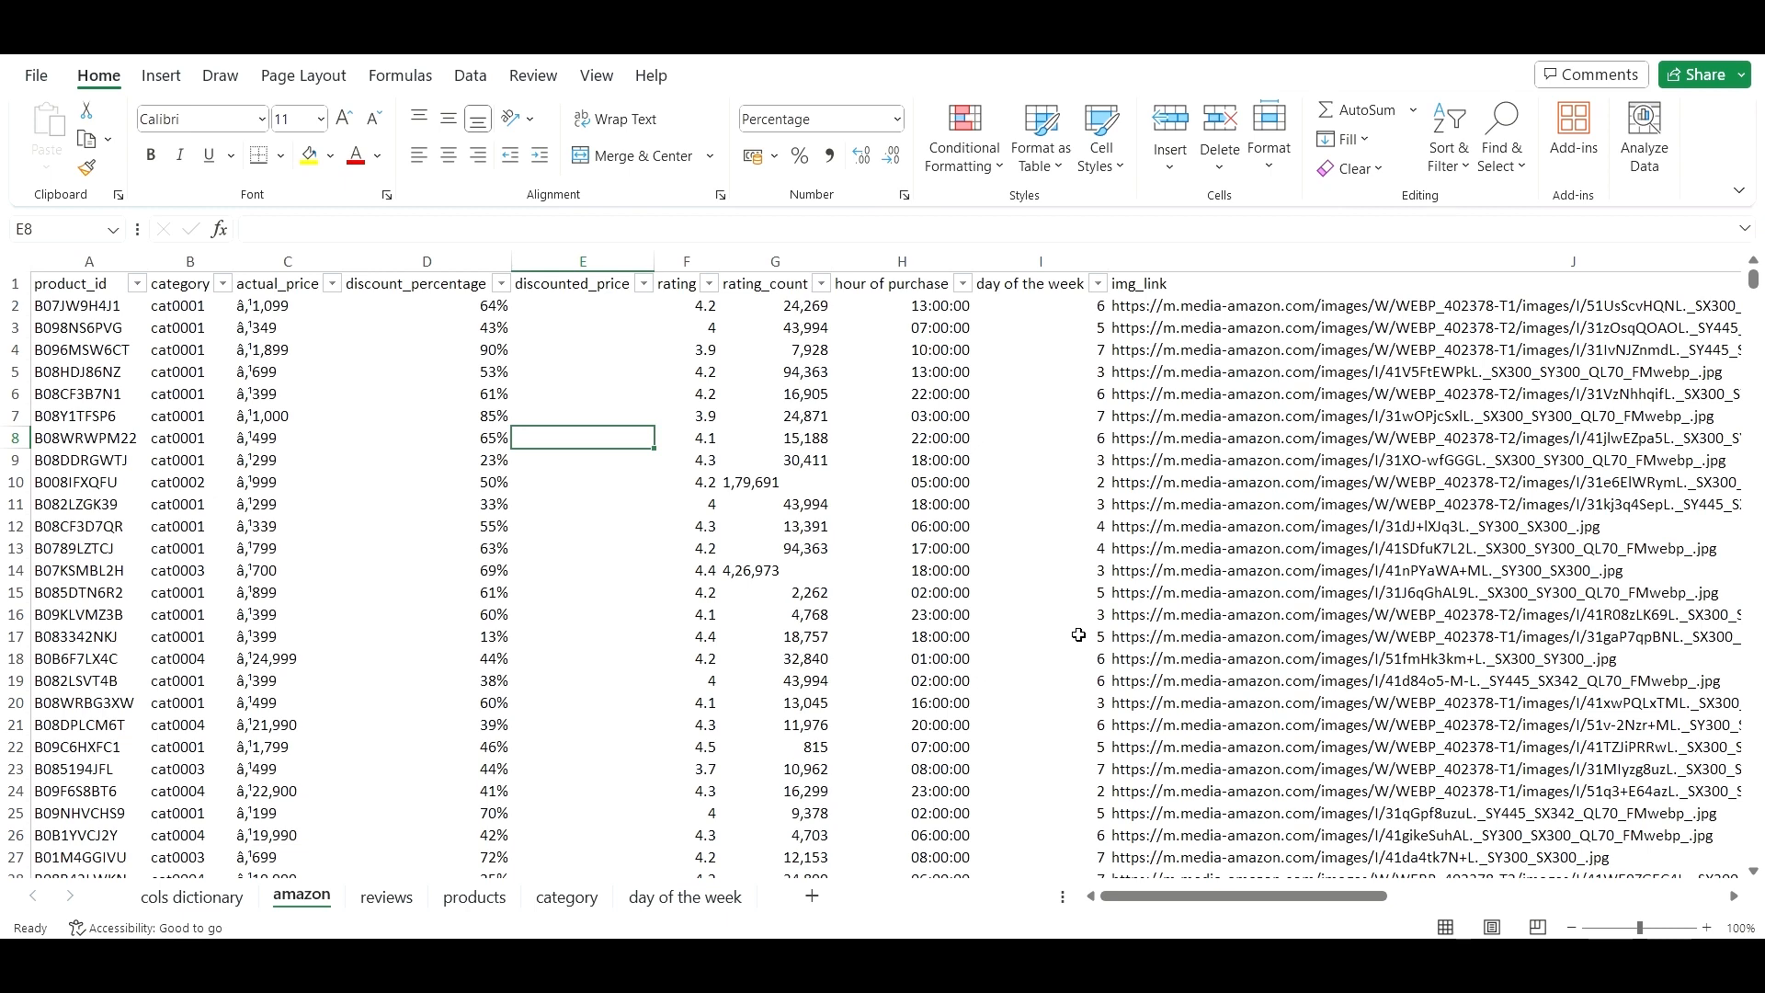
key("ctrl+Home")
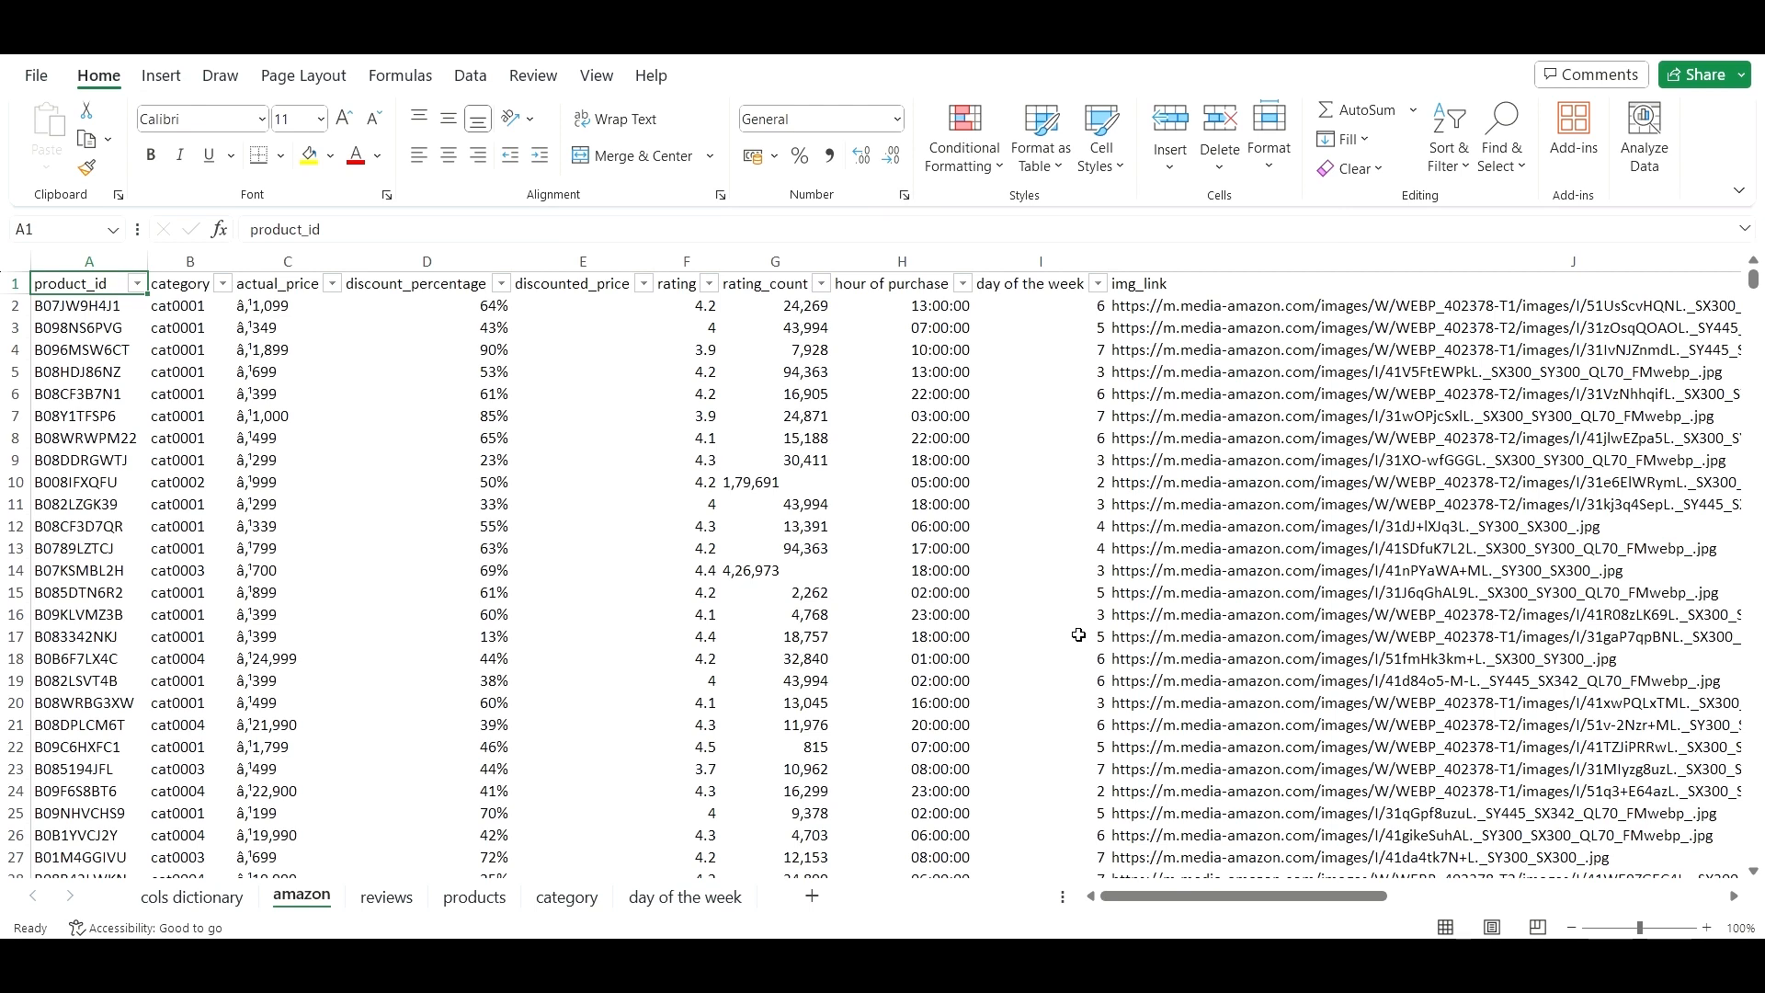
key("ctrl+shift+Right")
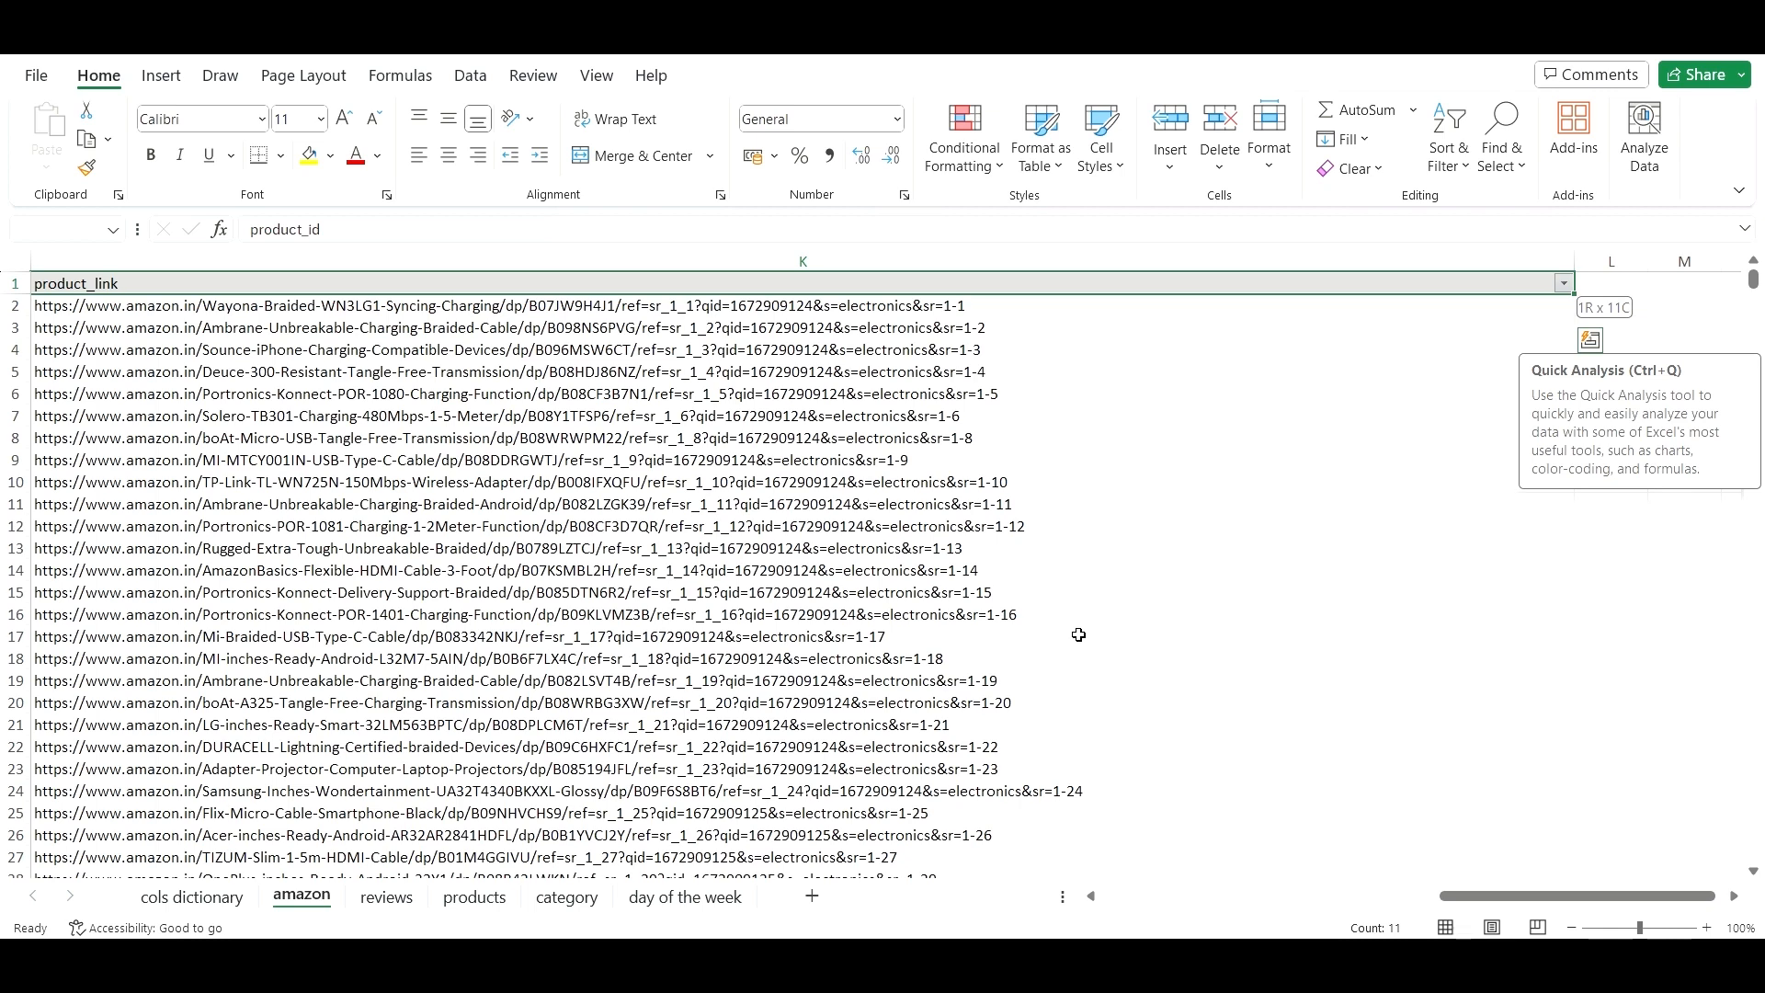
- Convert A1:K1466 into a table with headers and dismiss the Analyze Data tip
key("ctrl+shift+Down")
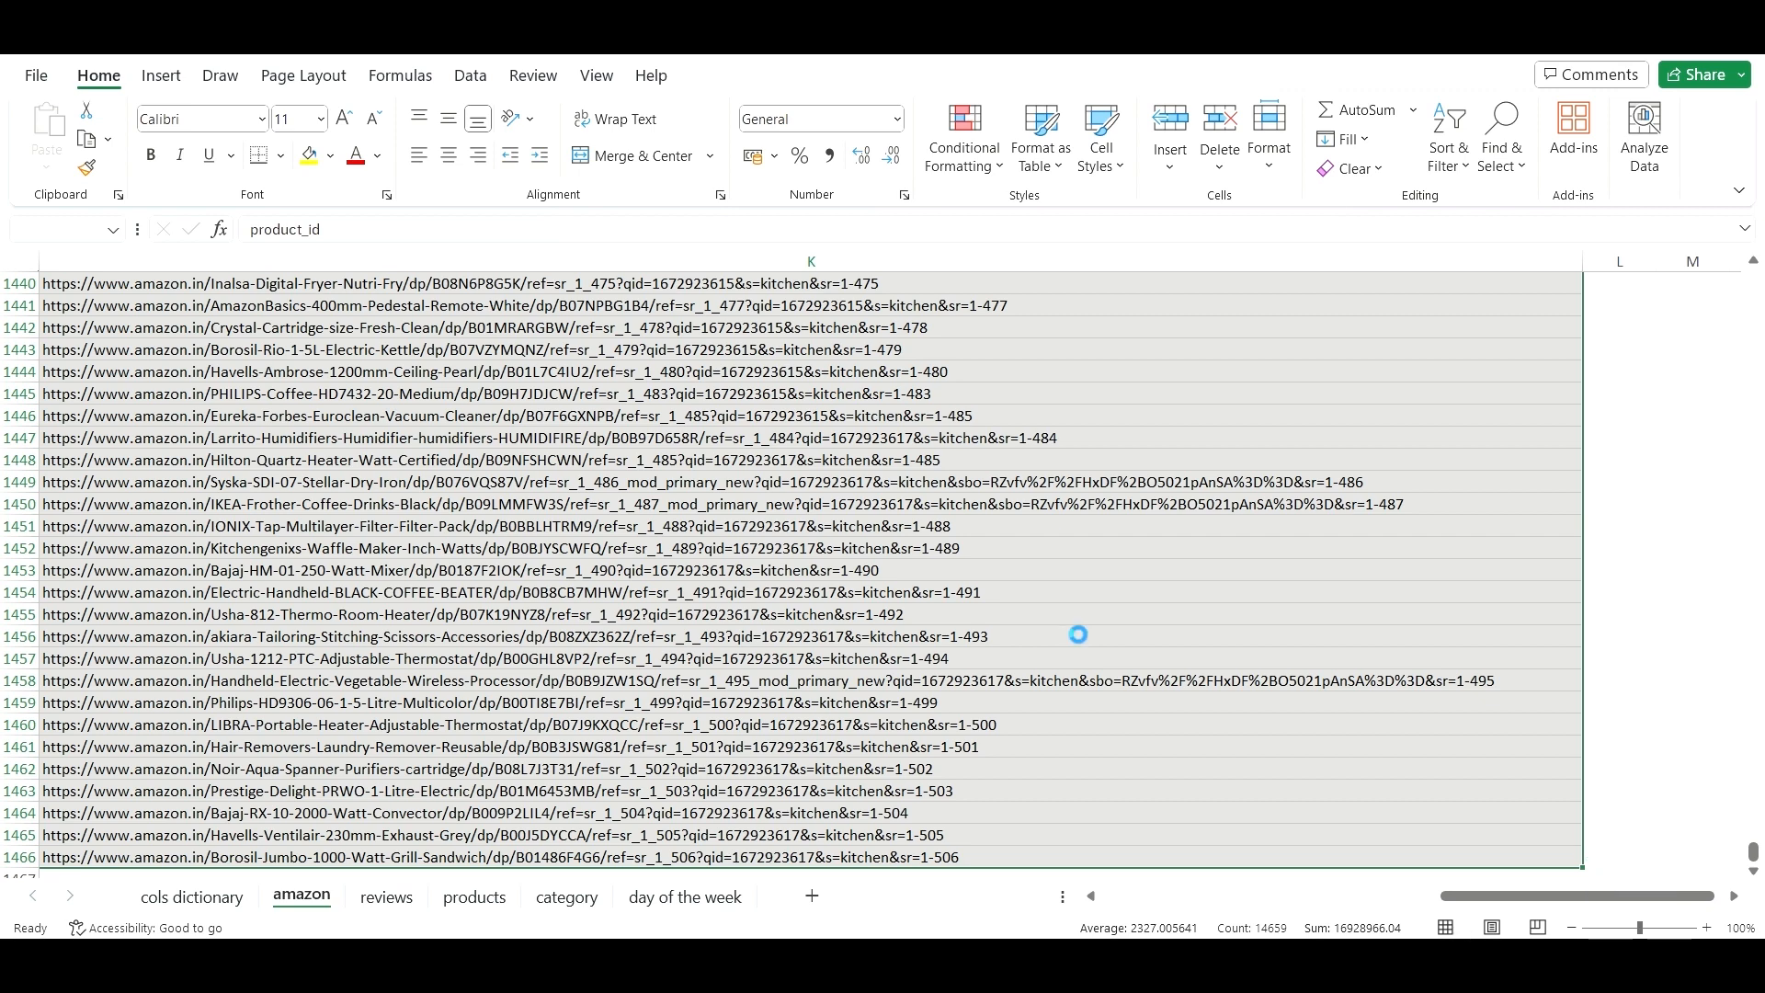
key("ctrl+t")
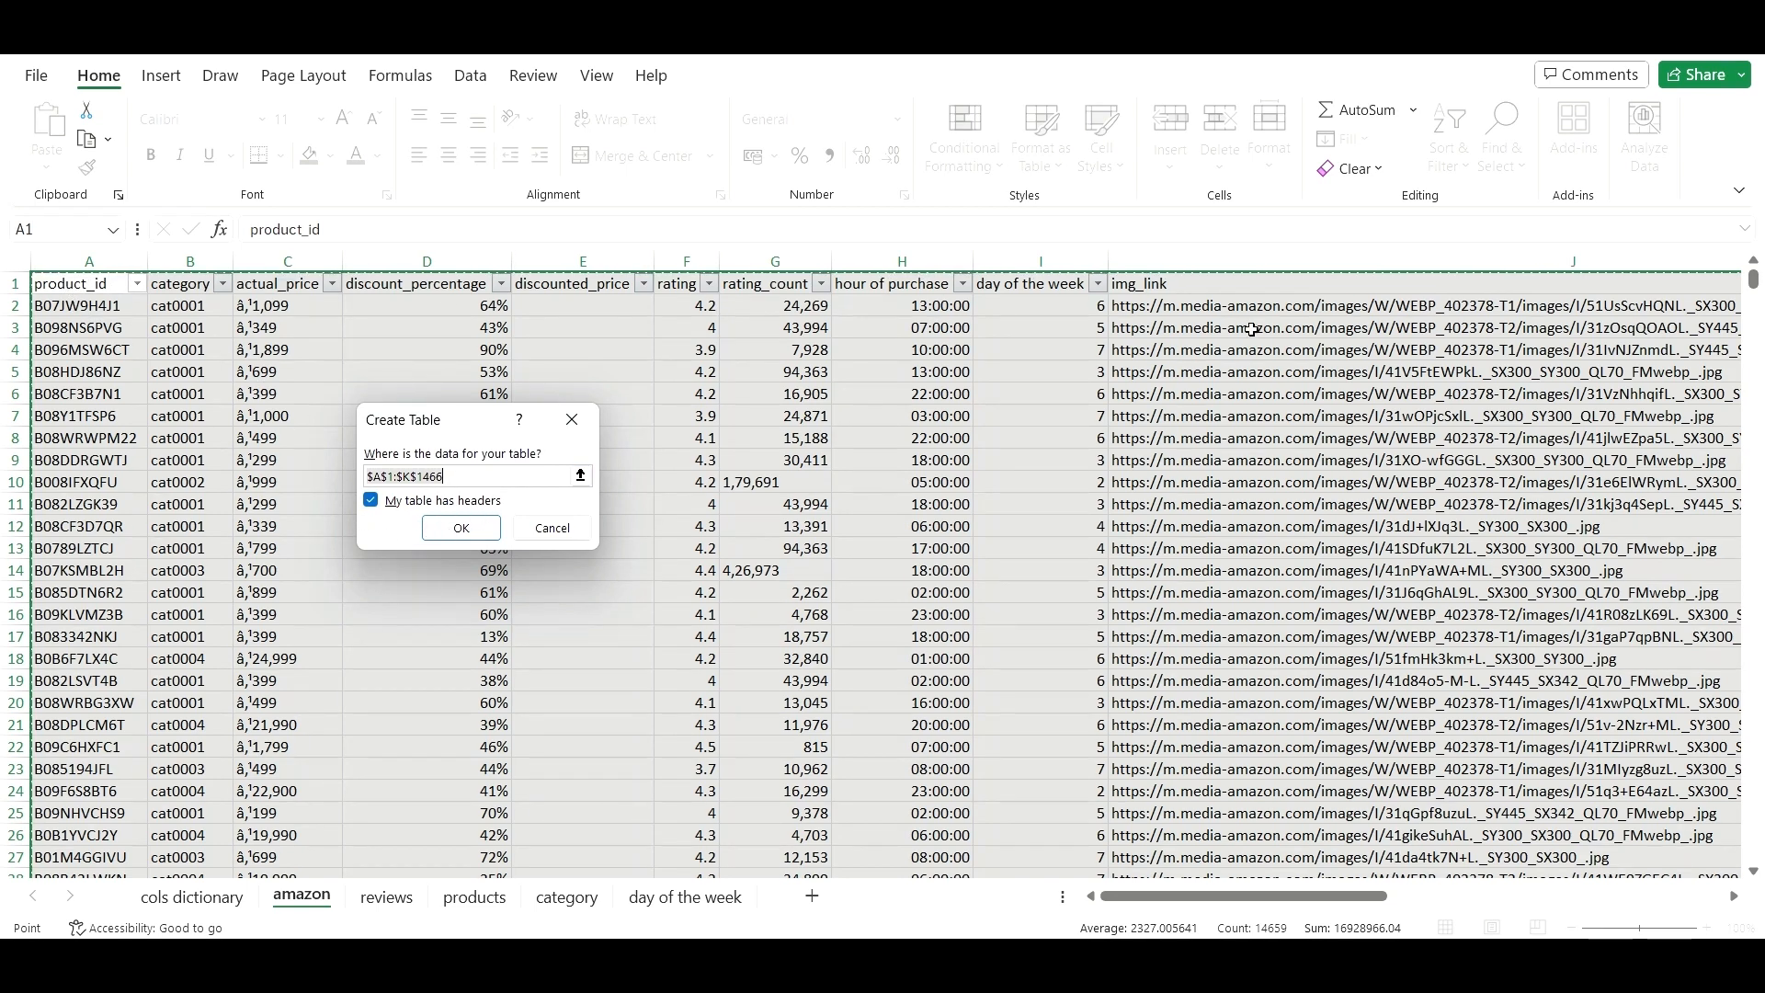
left_click(486, 533)
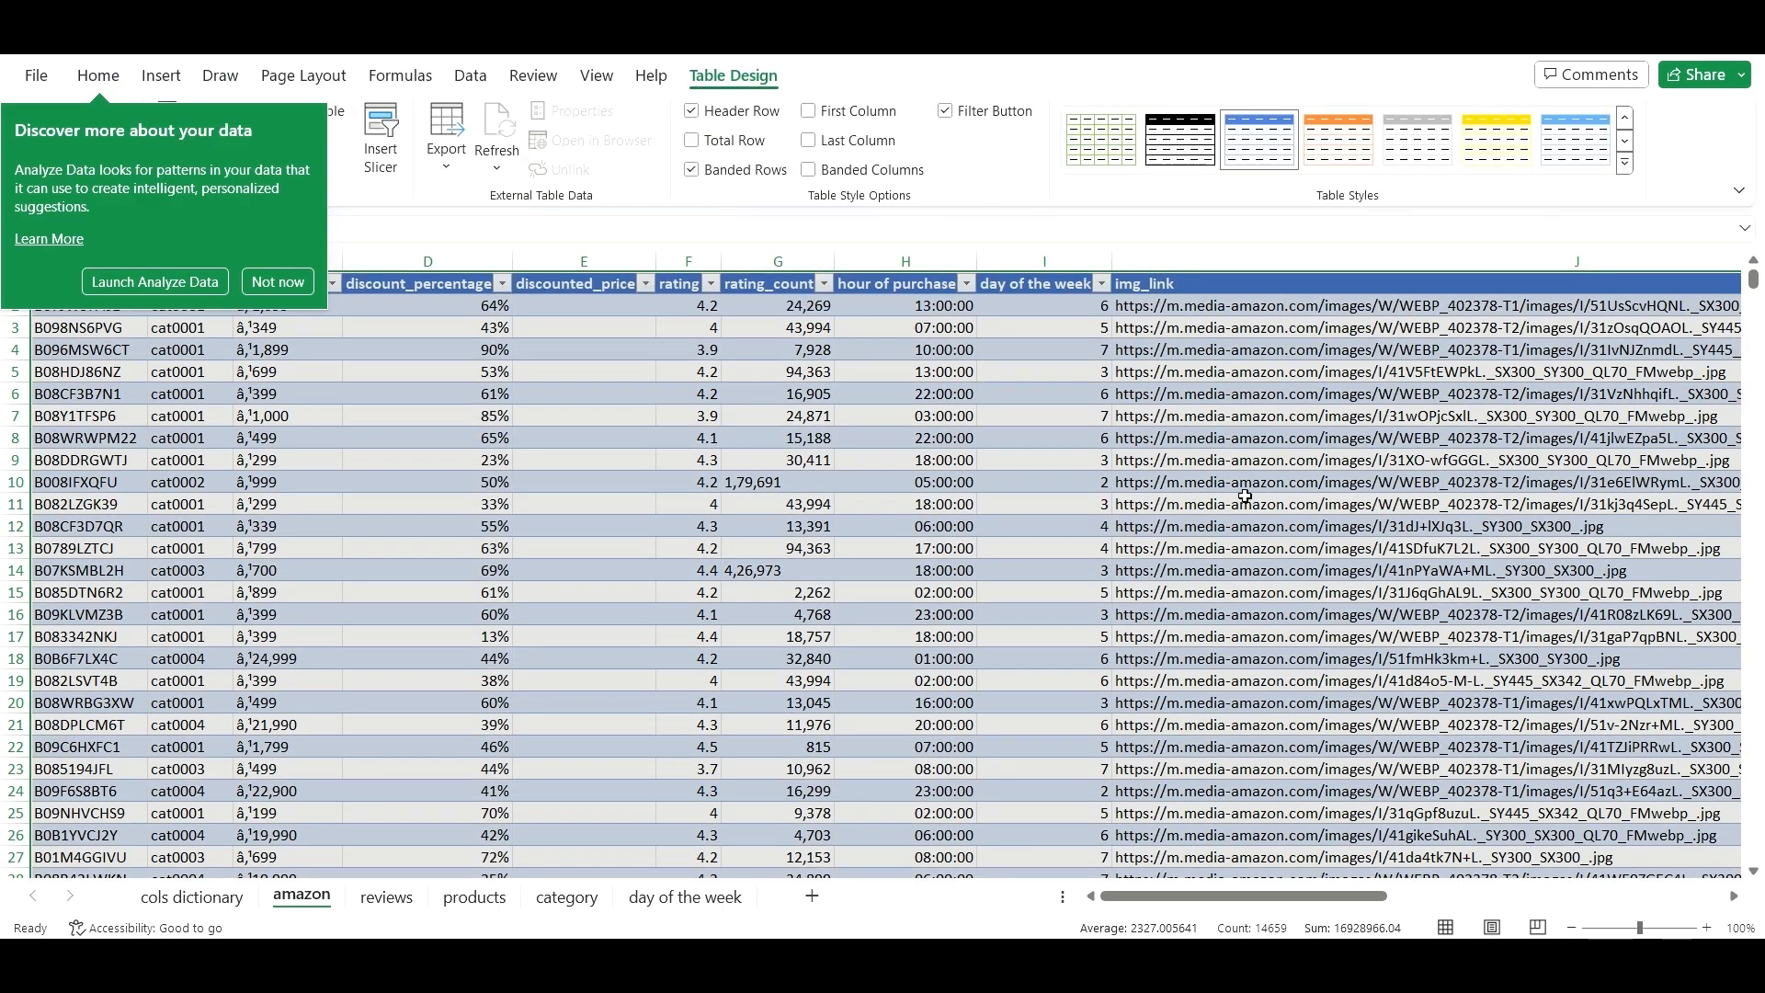
left_click(277, 282)
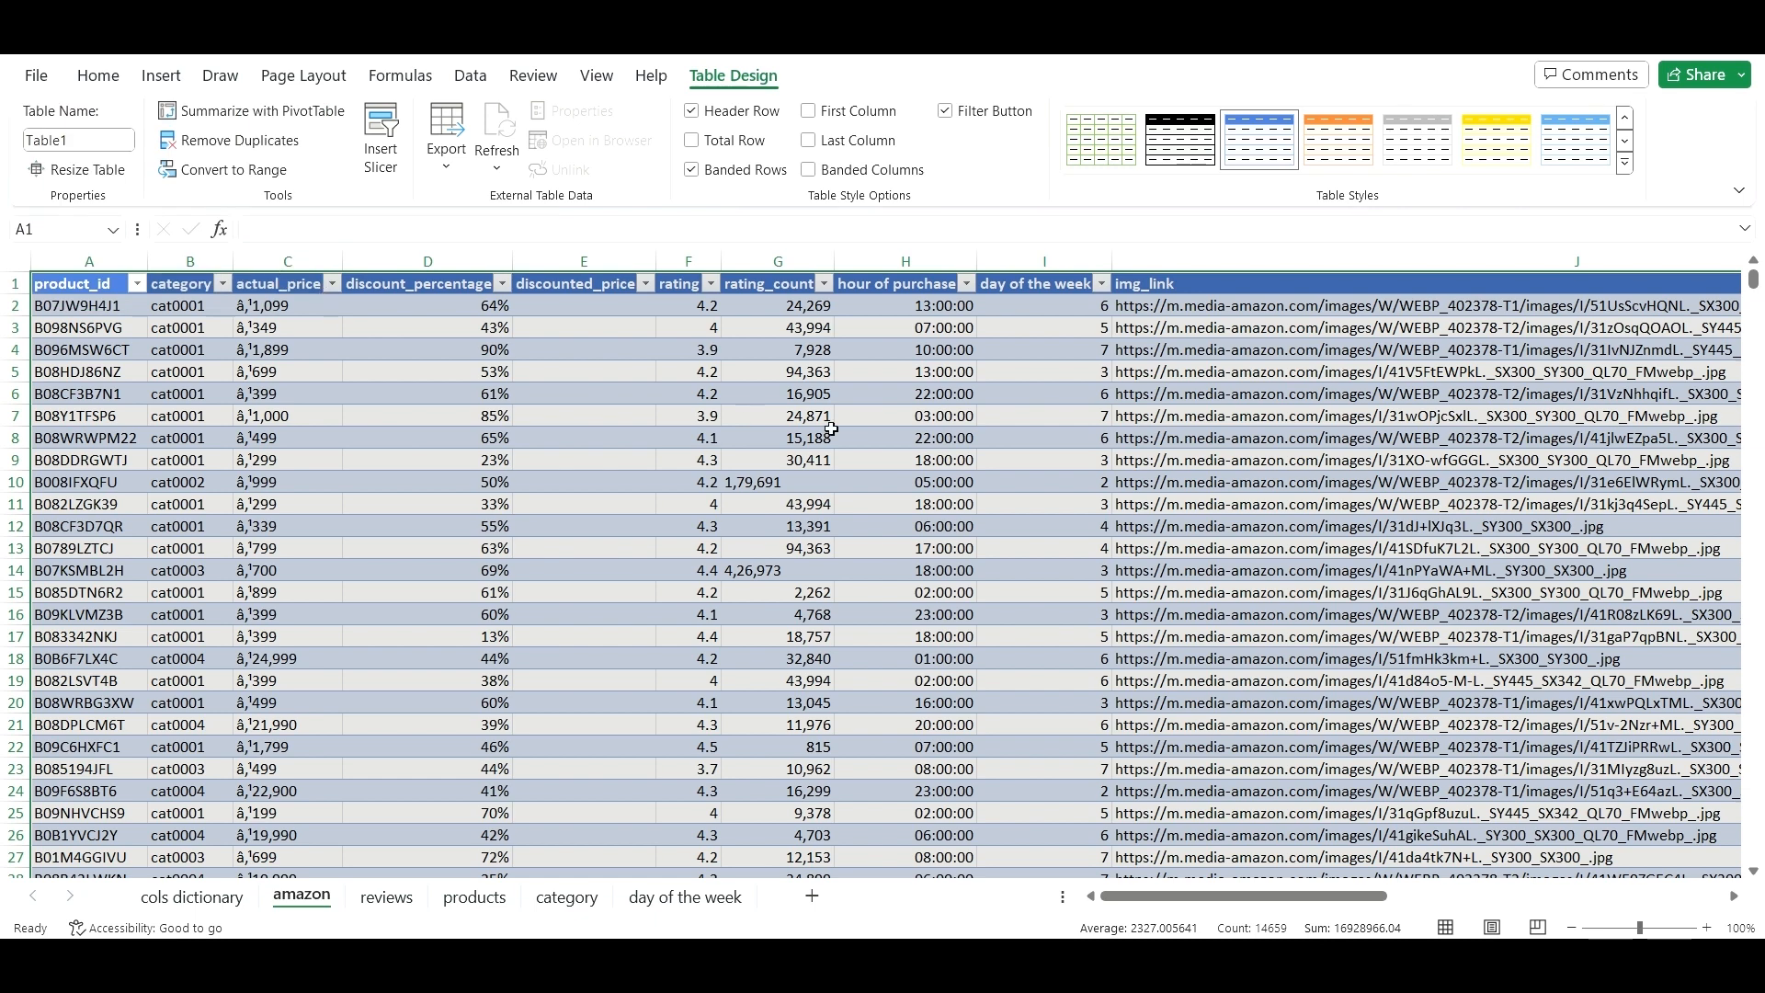
left_click(956, 462, "ctrl")
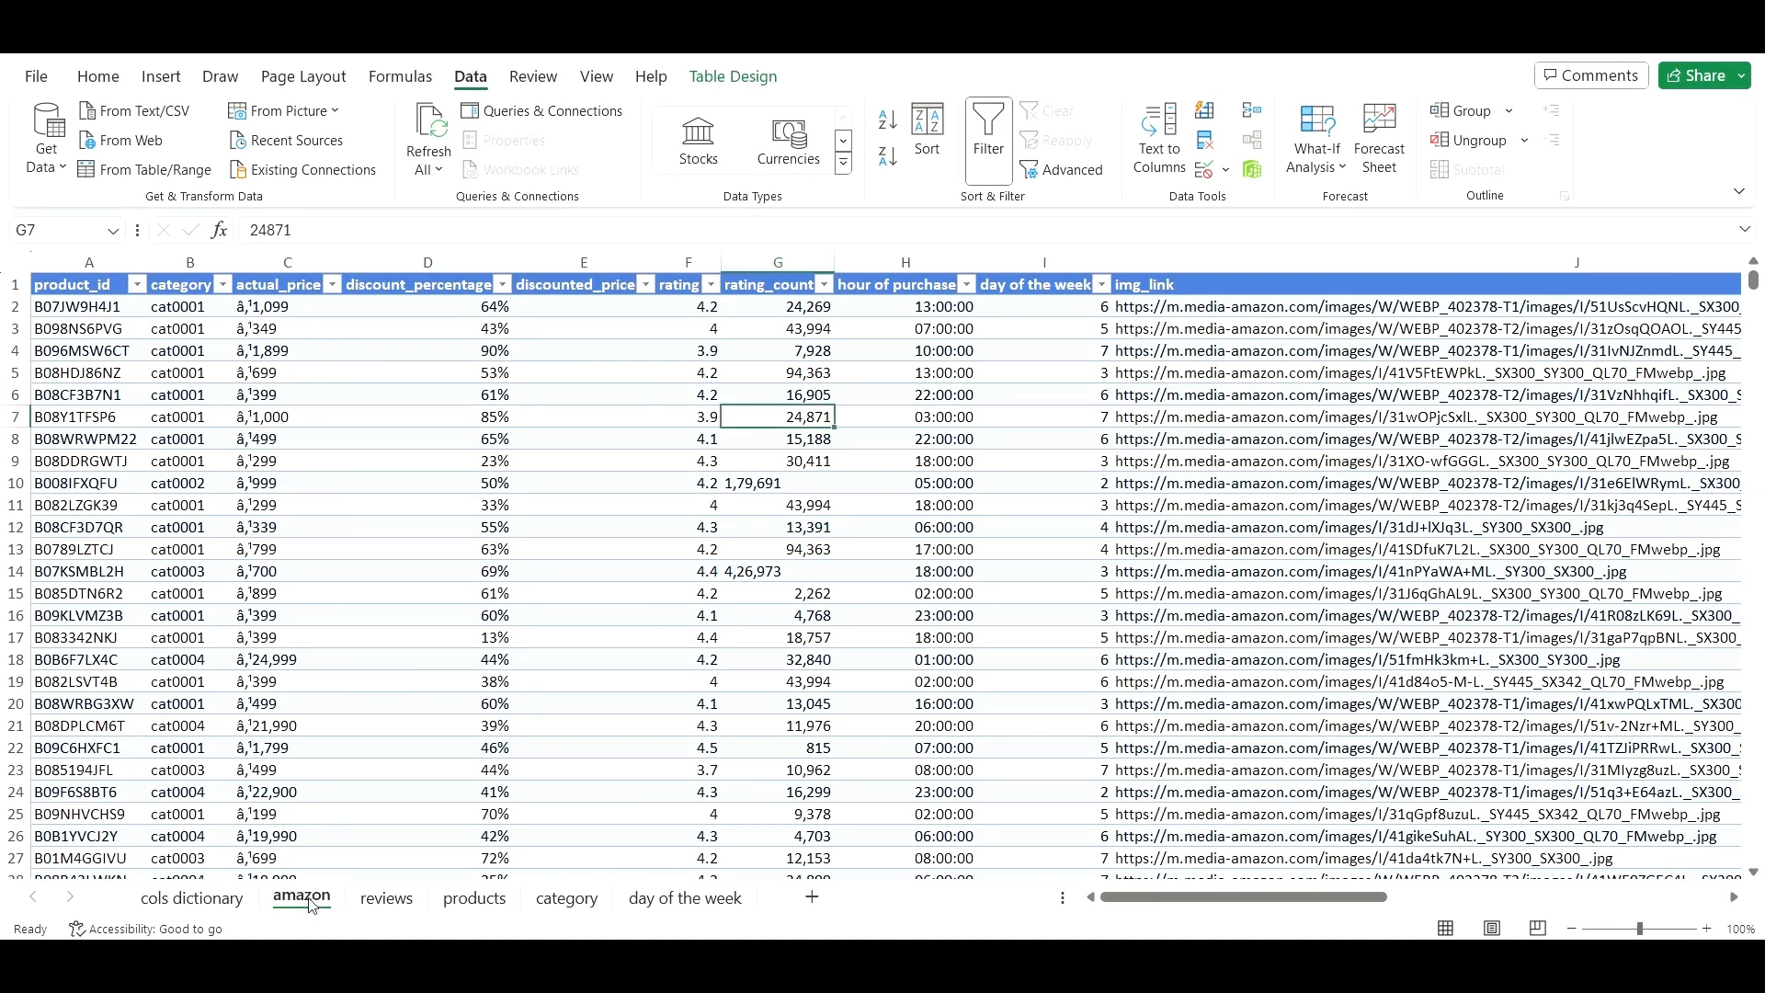
- Duplicate the amazon sheet, placing the copy before the original
right_click(306, 903)
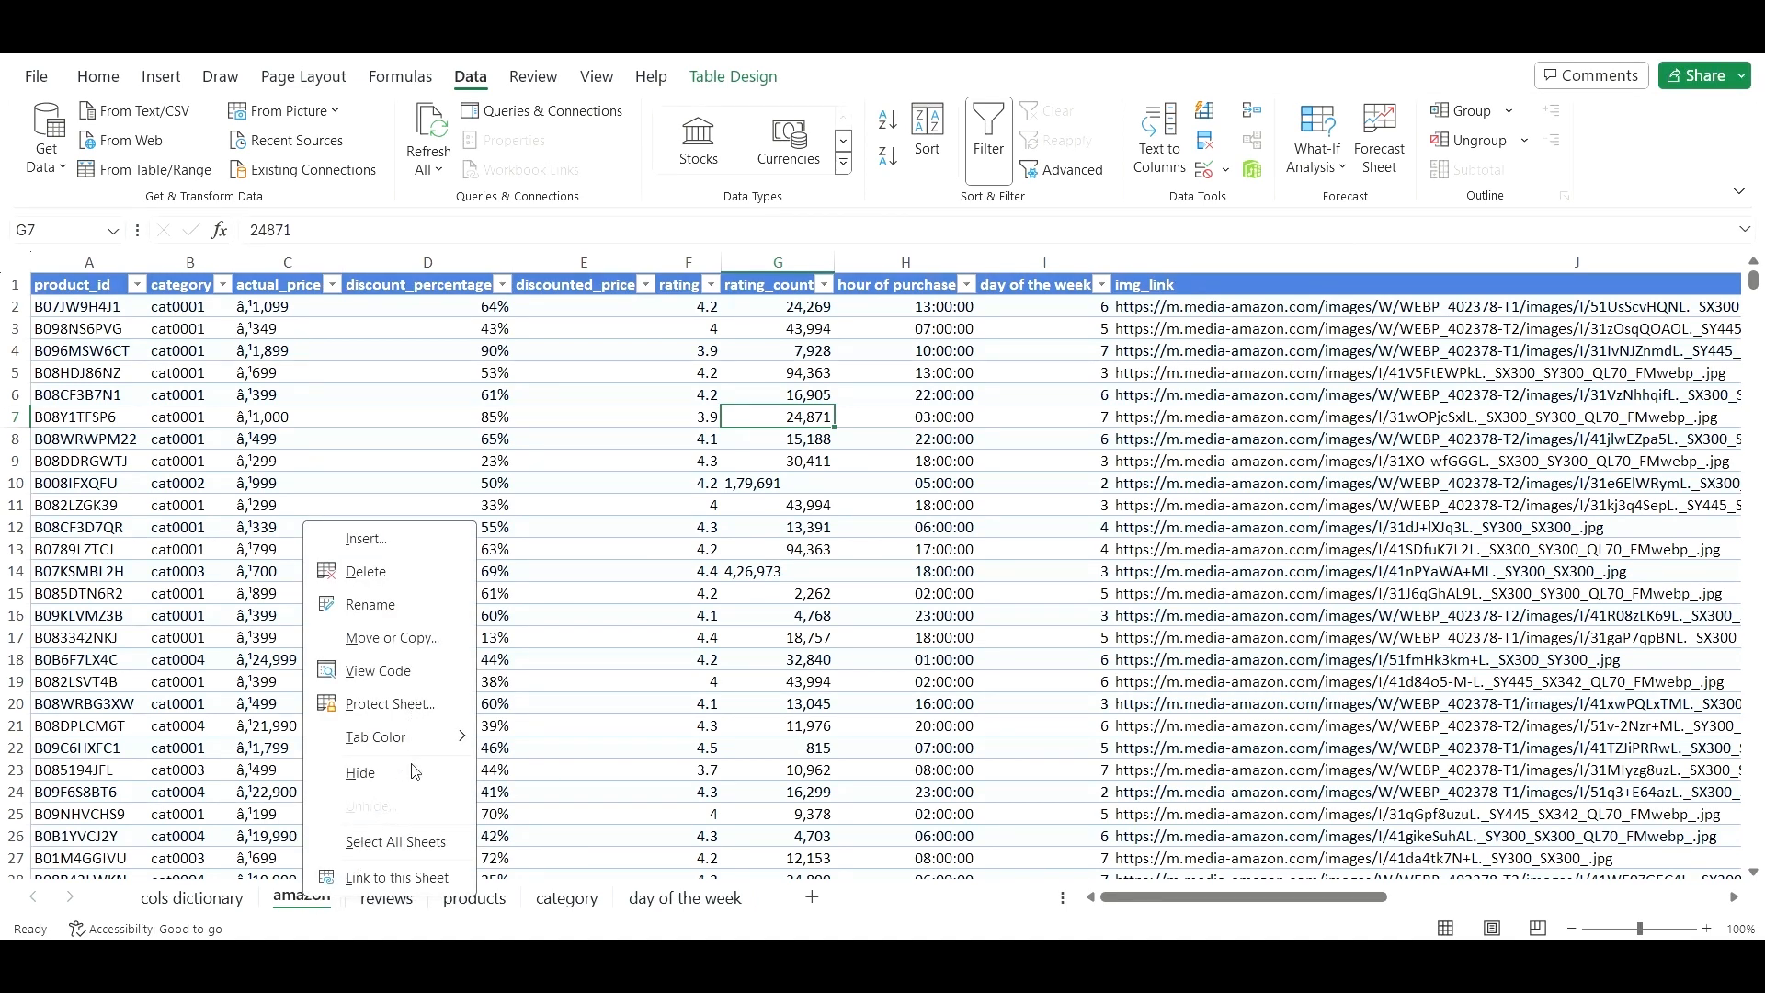
left_click(415, 640)
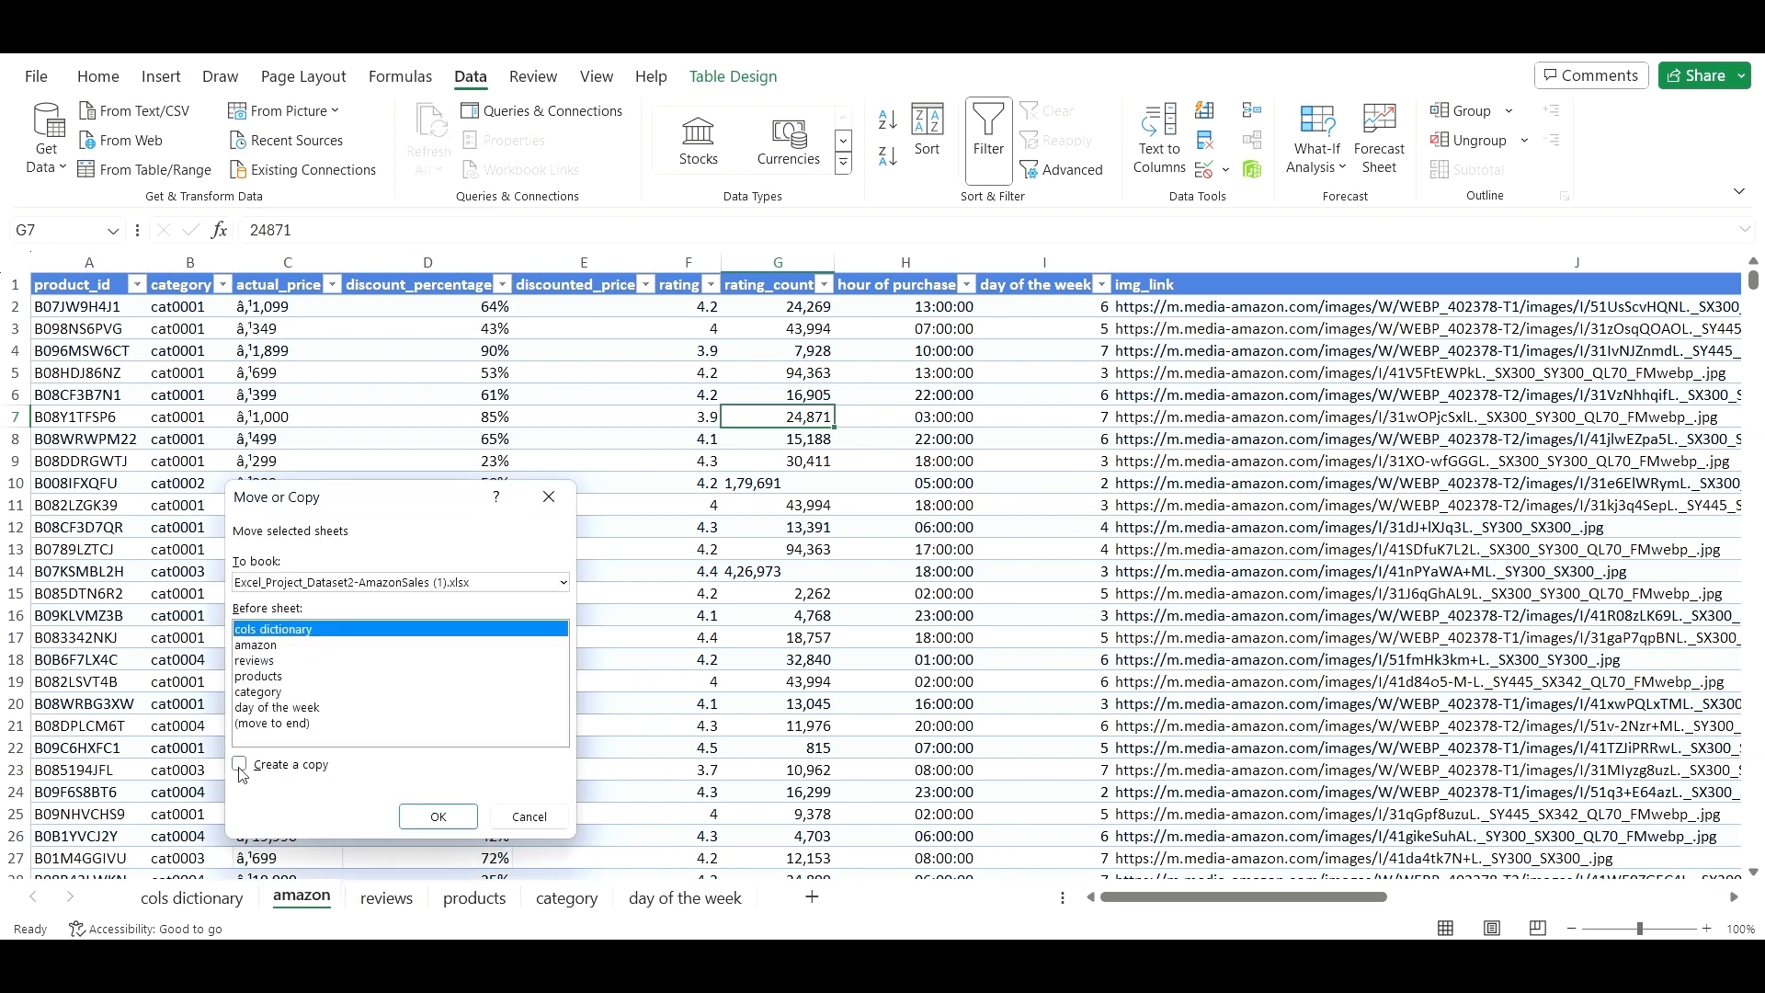
left_click(240, 766)
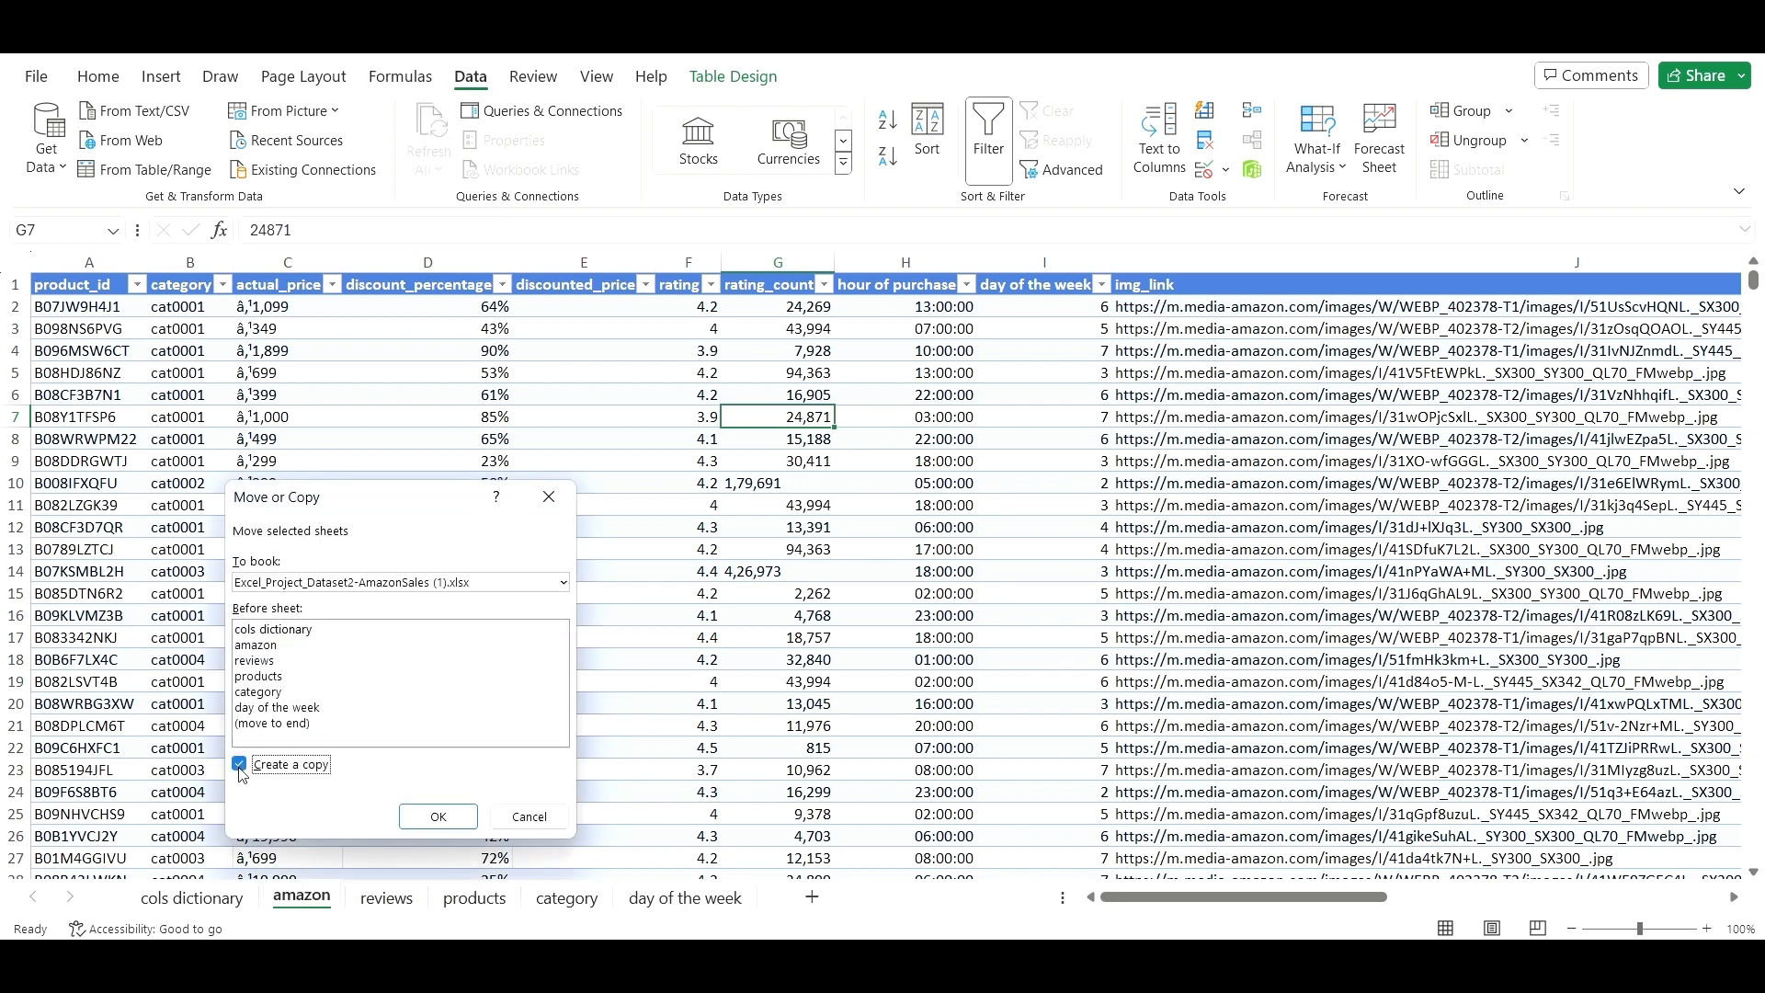
left_click(276, 645)
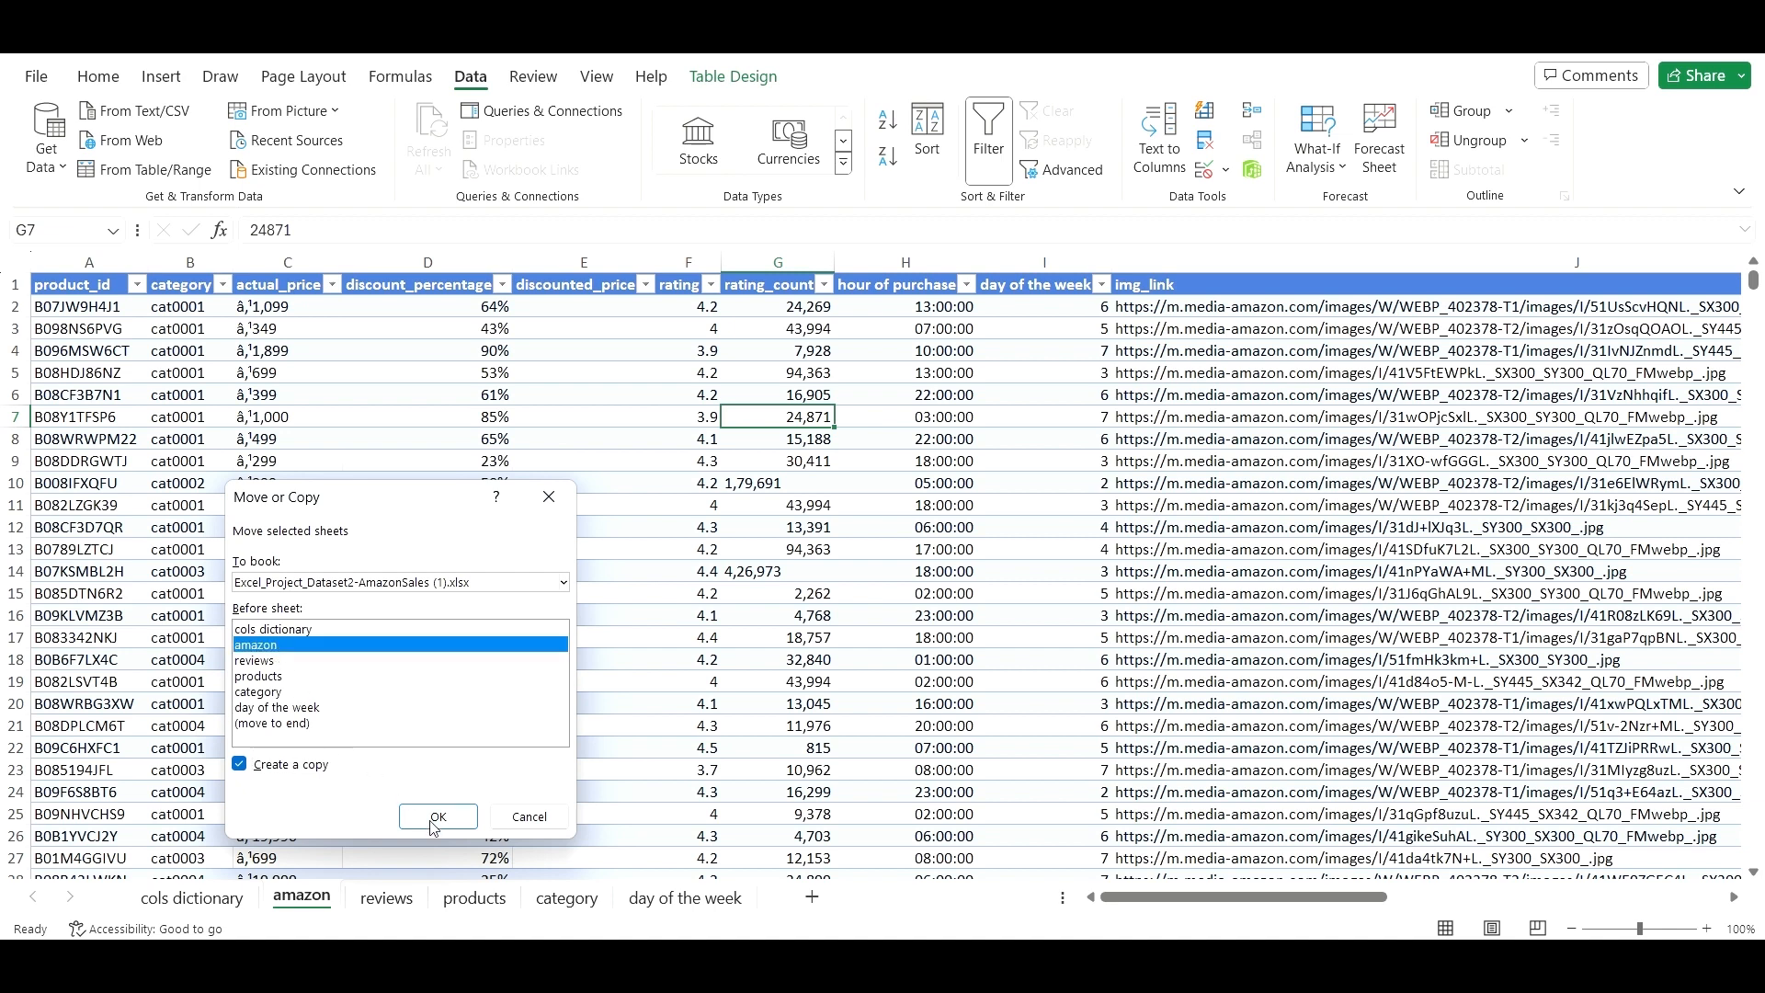
left_click(454, 826)
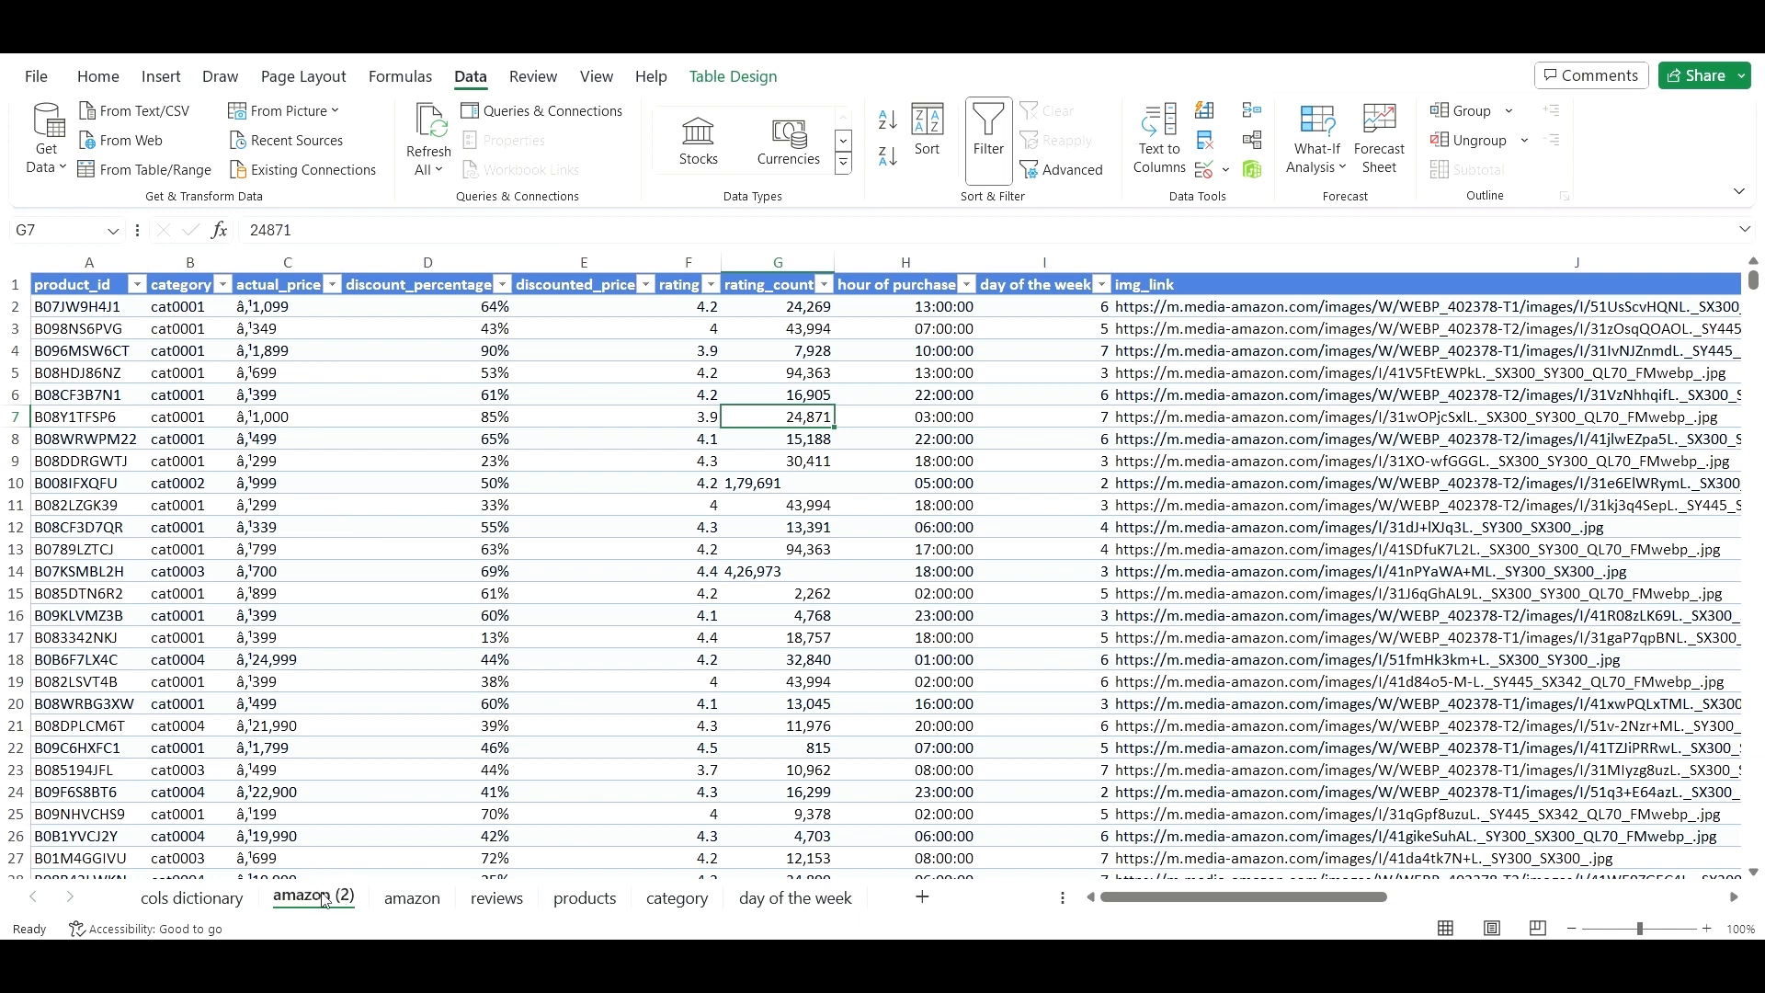
- Rename the copied 'amazon (2)' sheet to 'amazon_preprocessing'
right_click(324, 898)
left_click(390, 602)
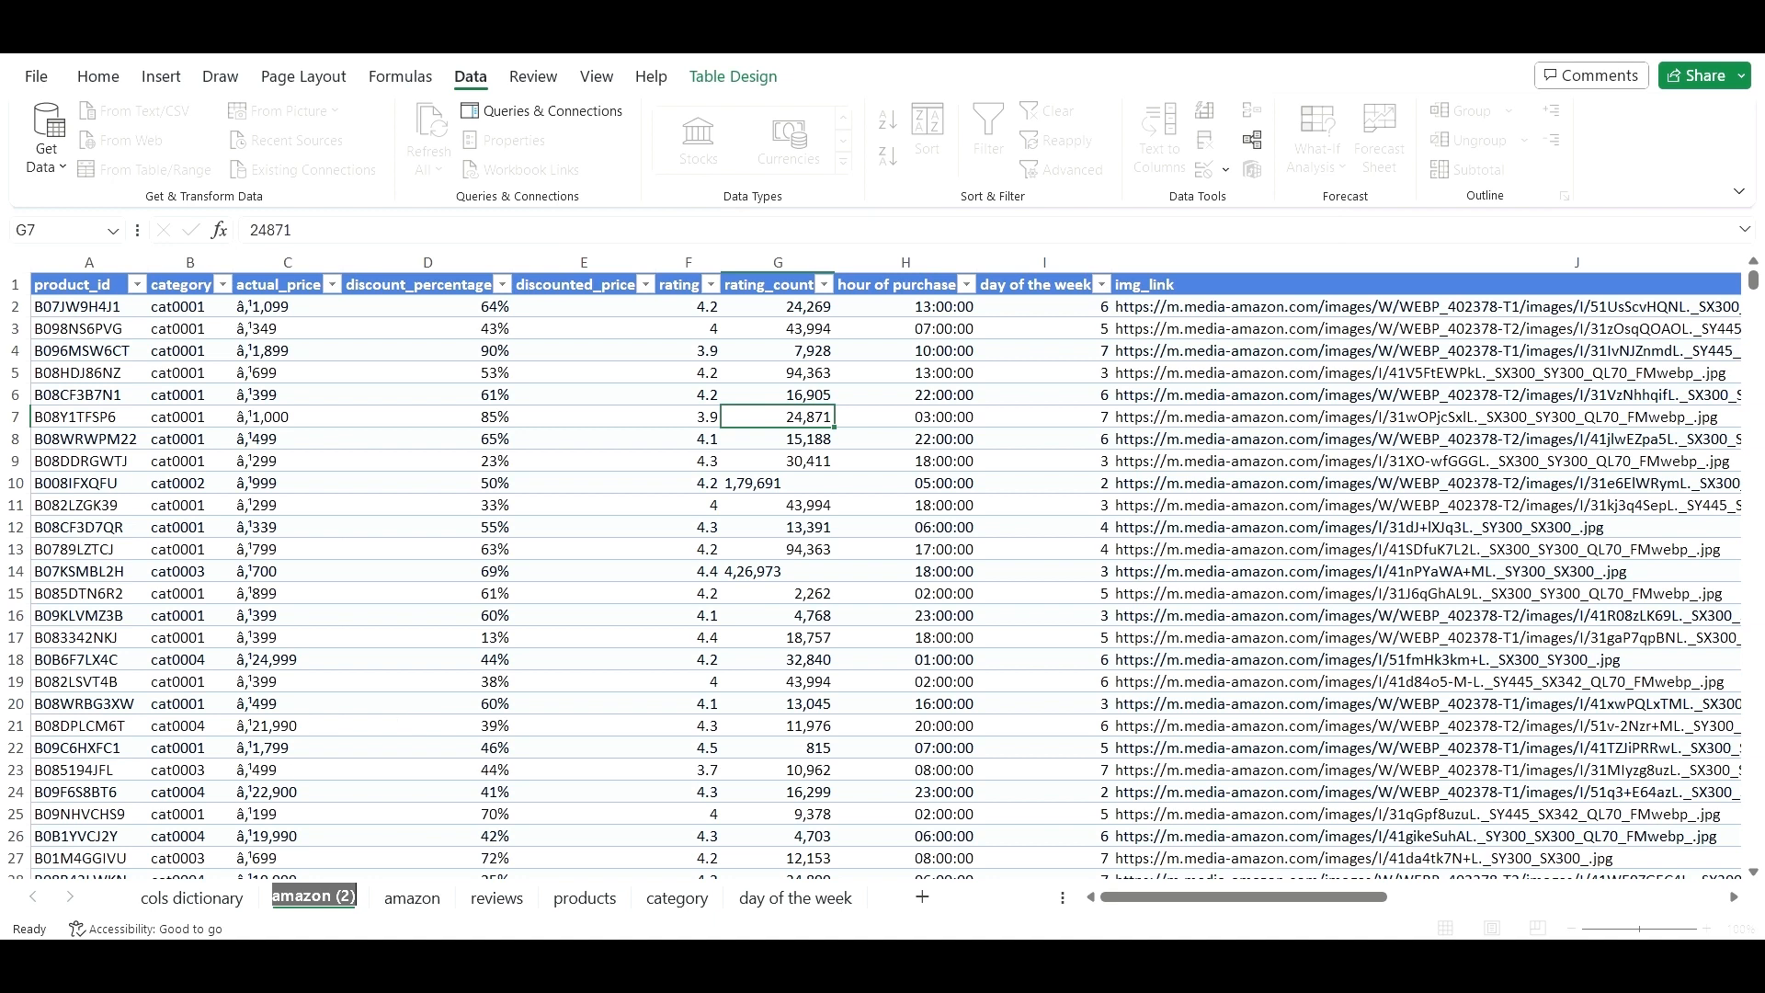
left_click(351, 896)
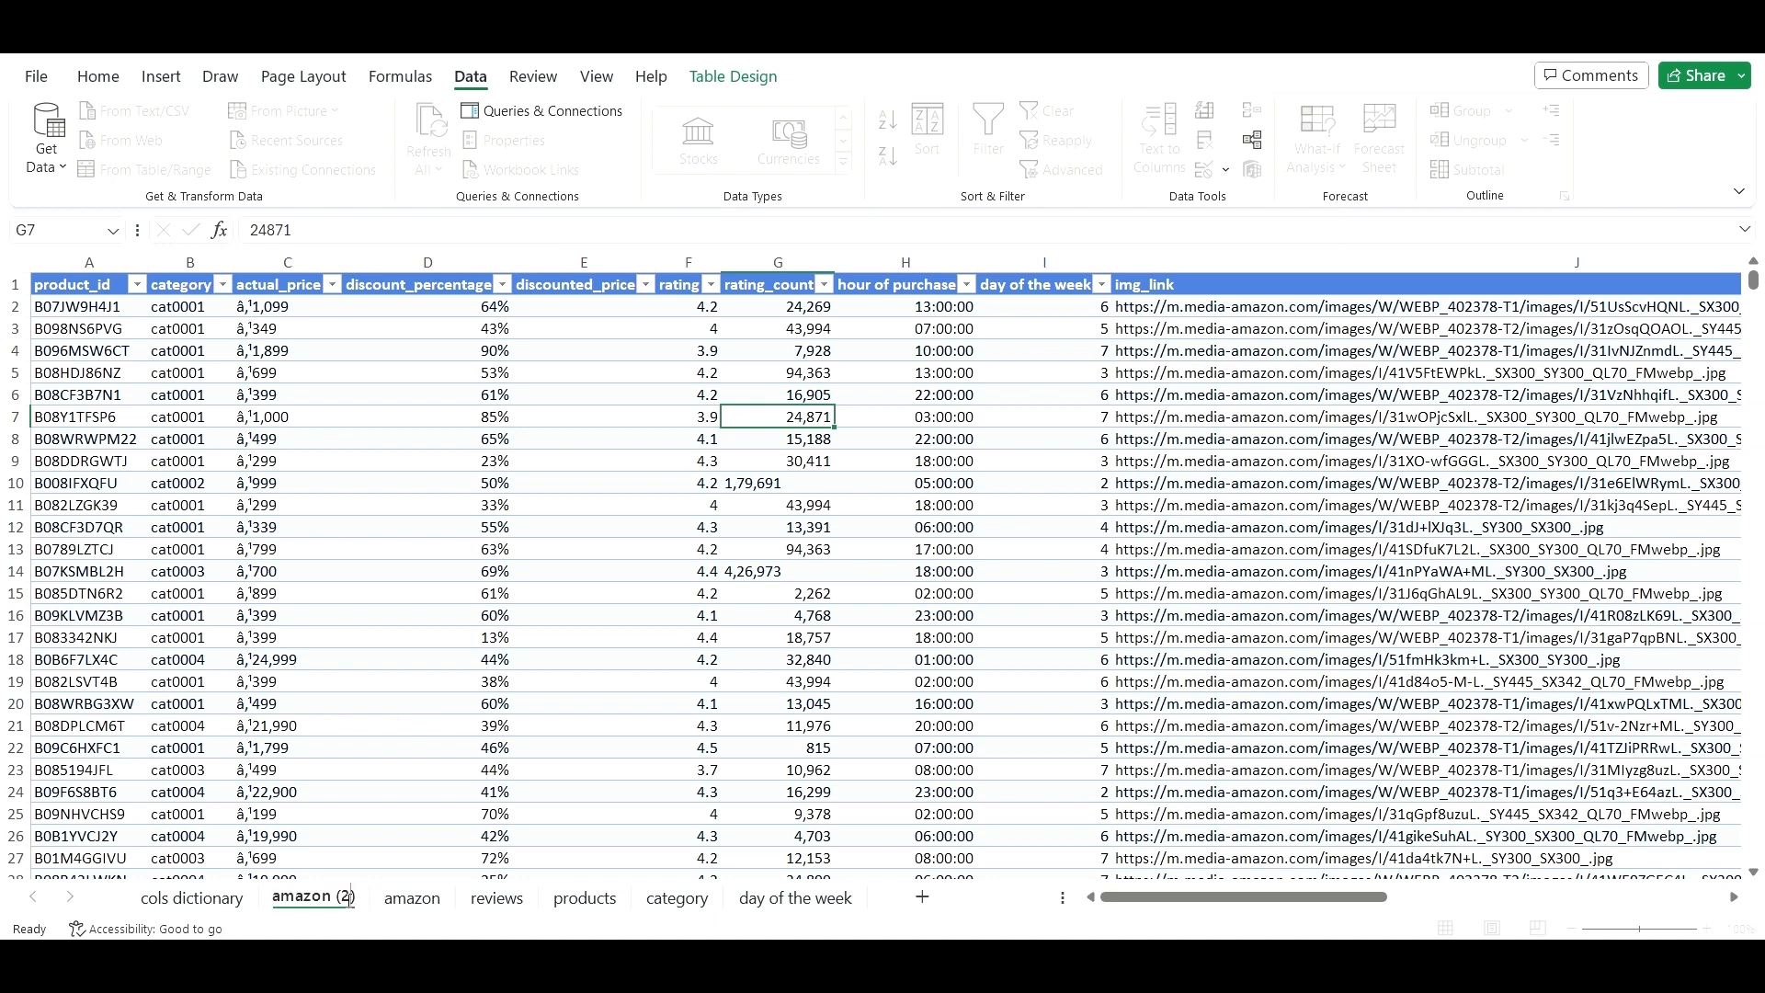
key("Delete")
key("BackSpace")
key("BackSpace")
key("BackSpace")
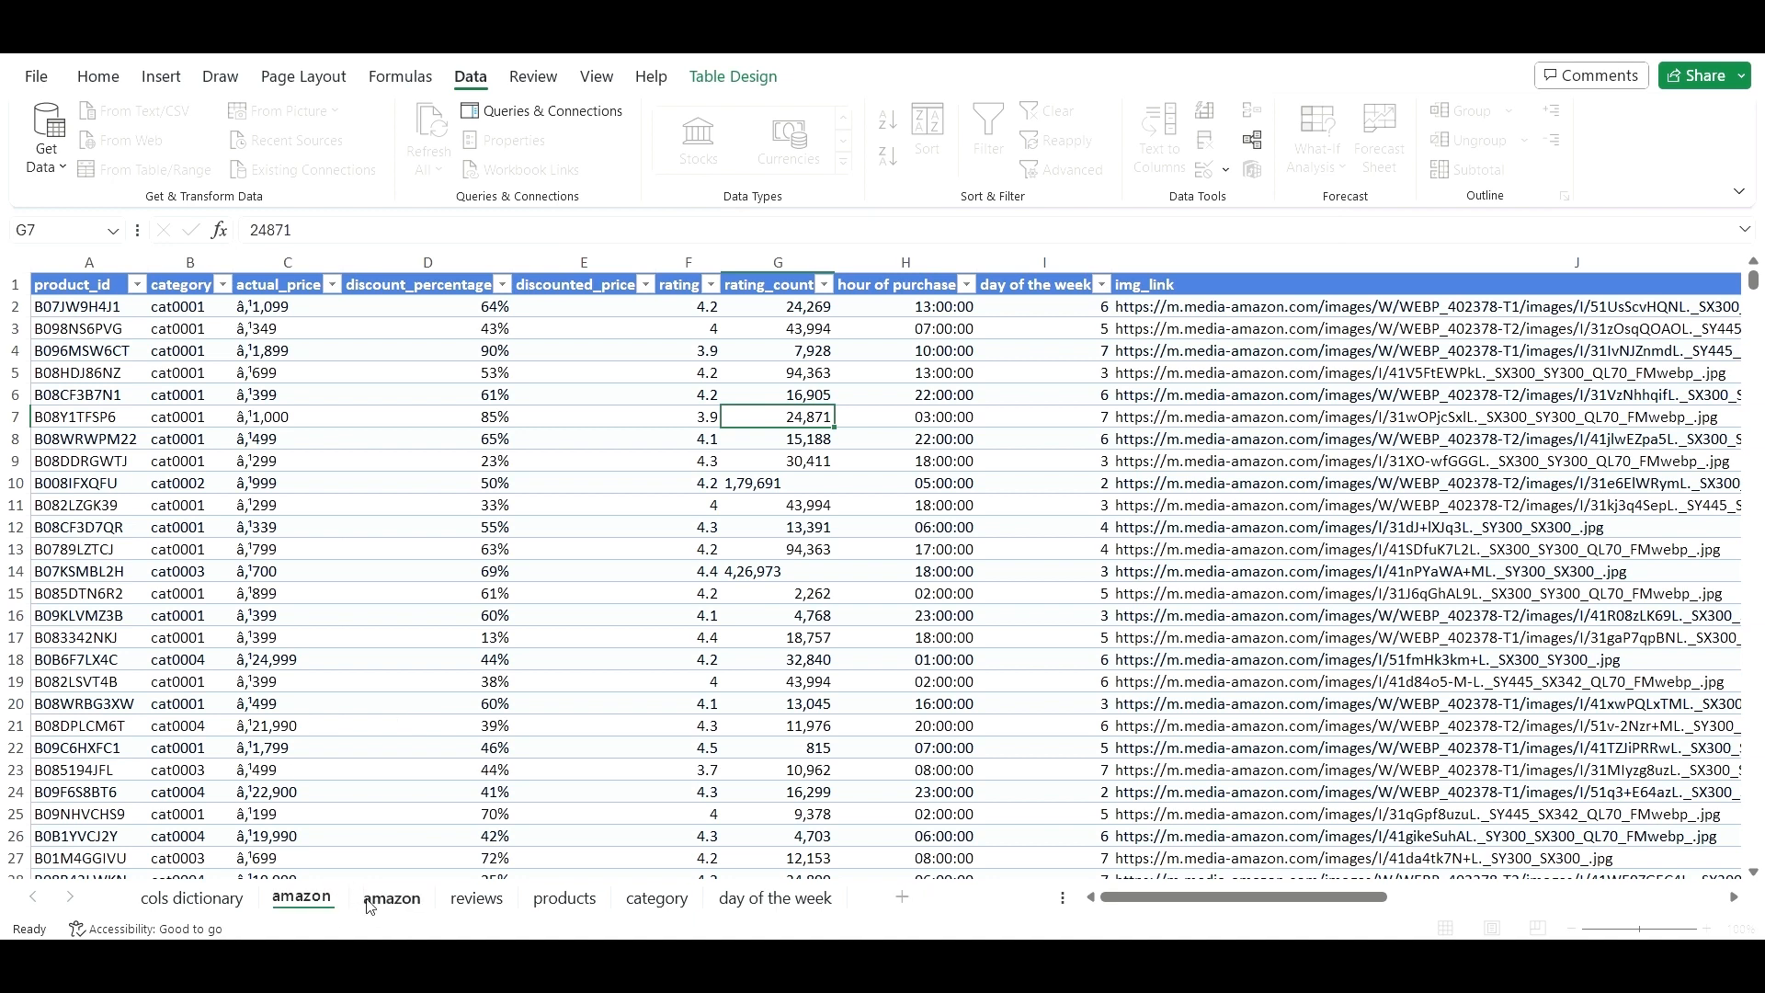
type("_")
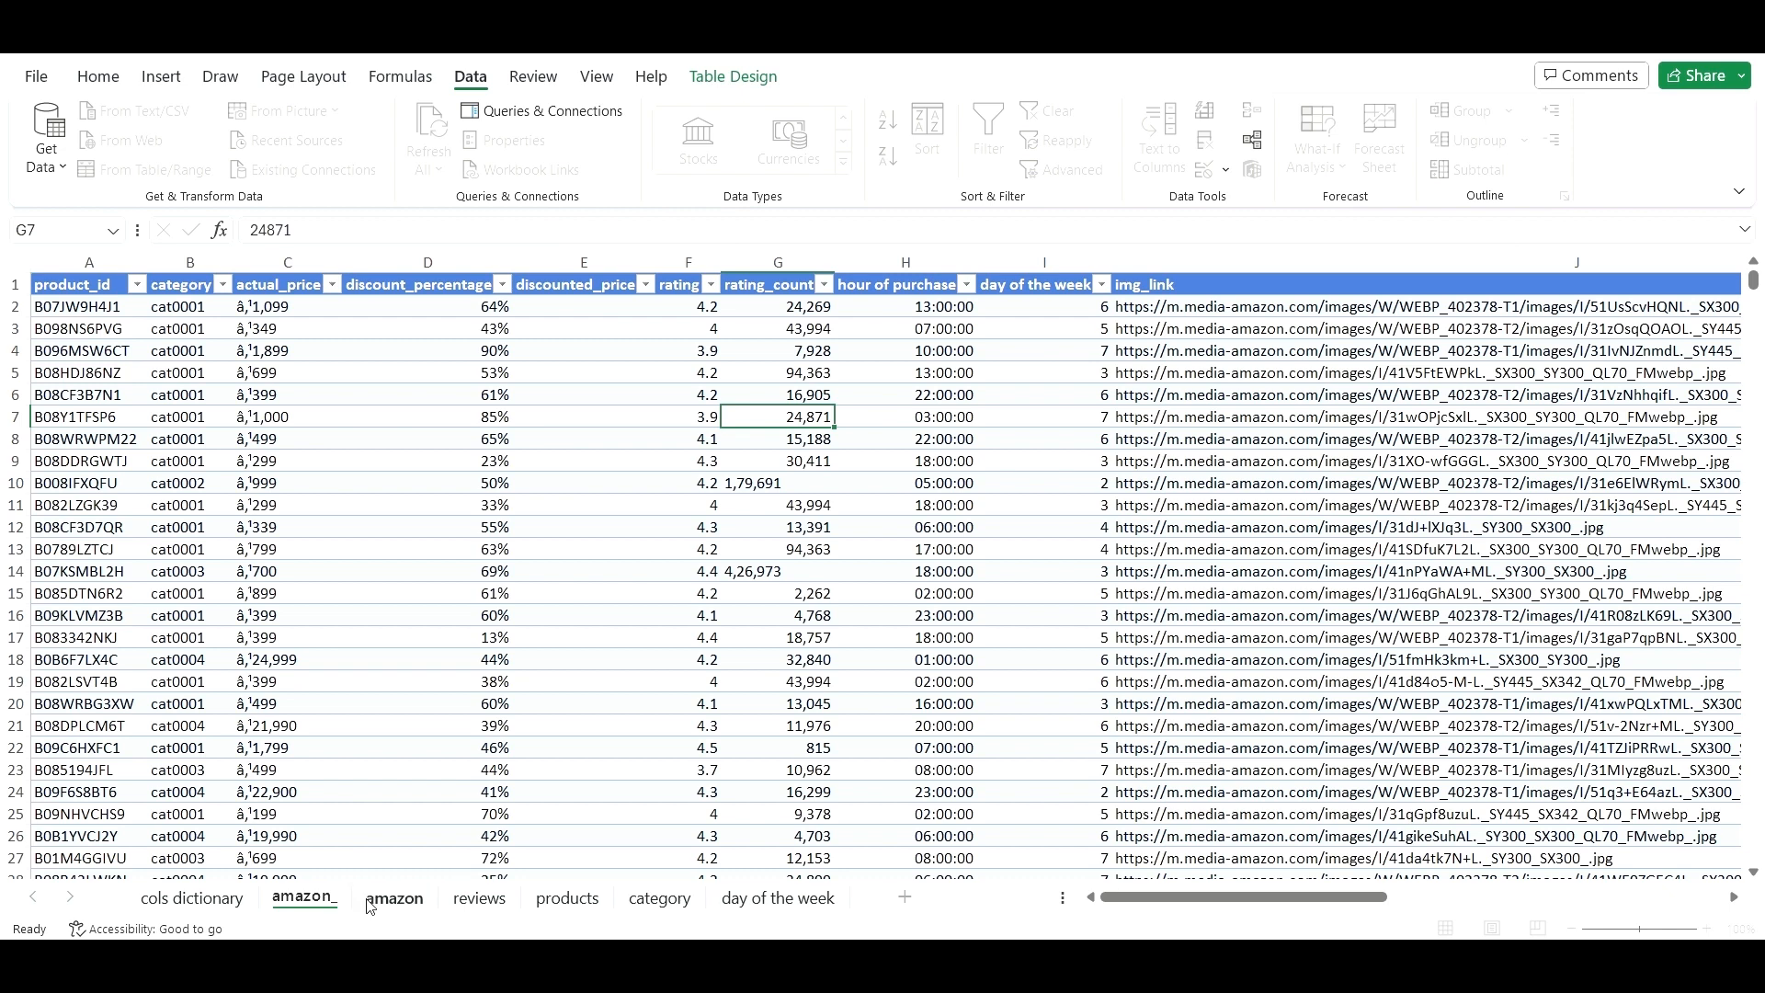
type("PRE")
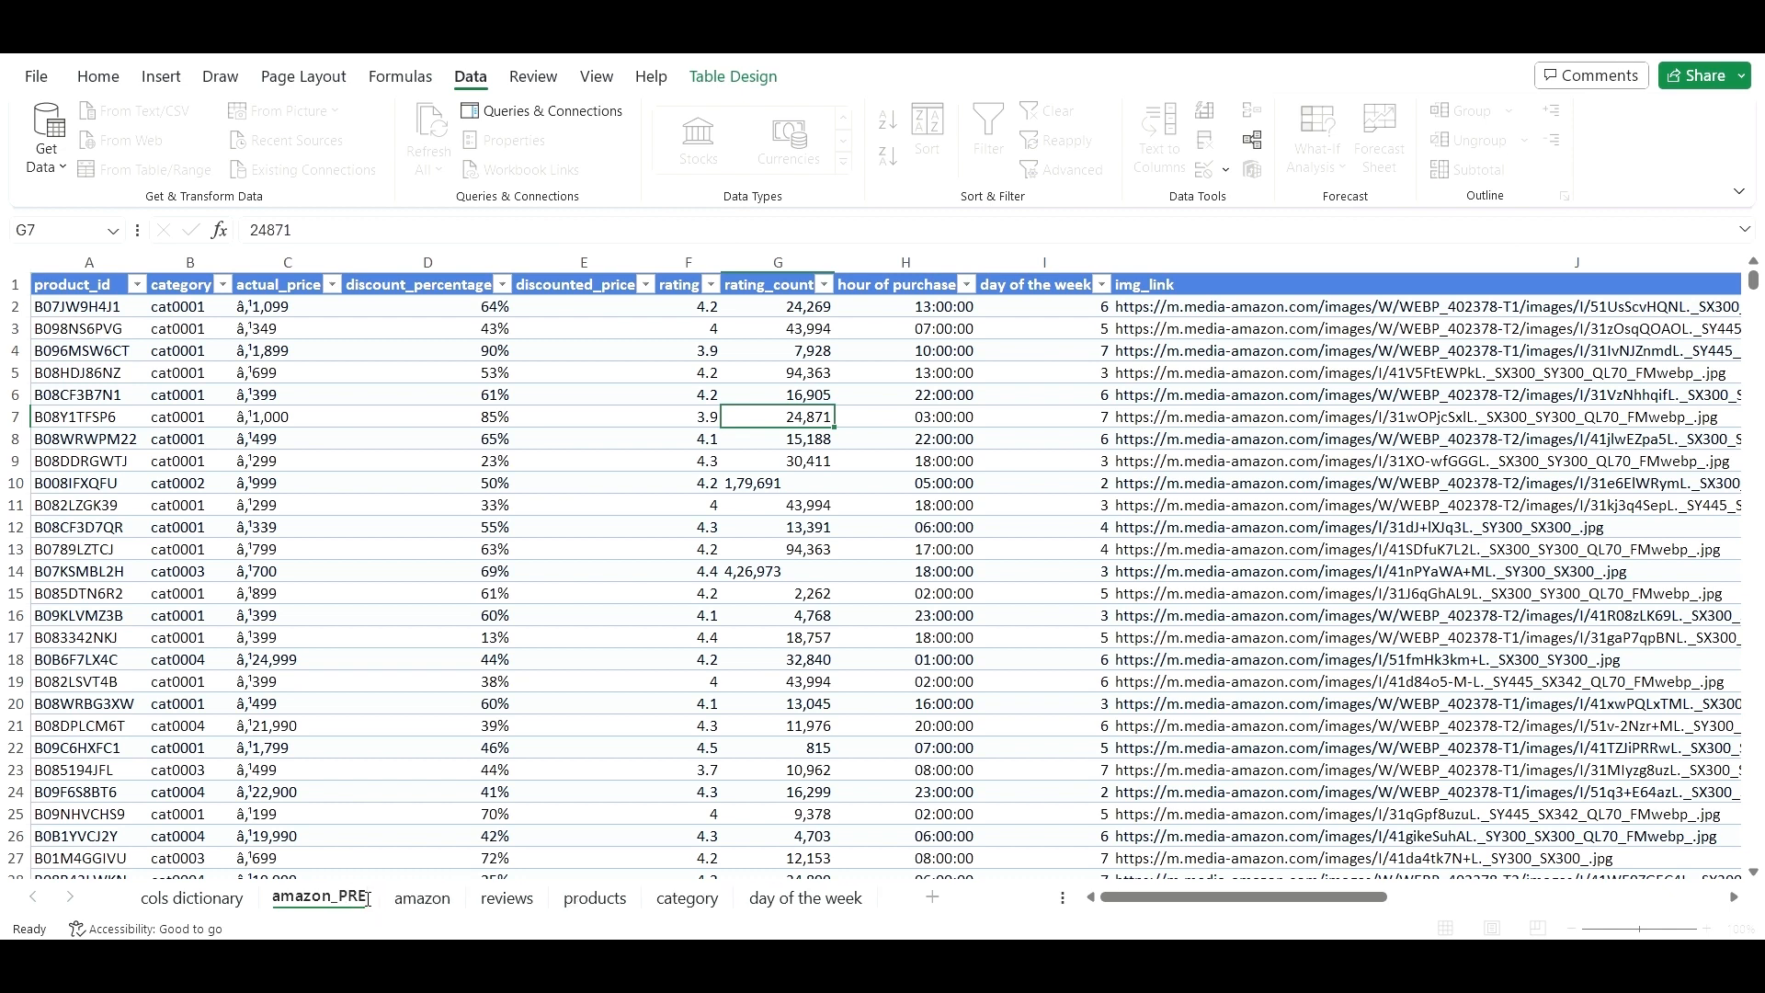
key("BackSpace")
key("BackSpace")
key("BackSpace")
type("pre")
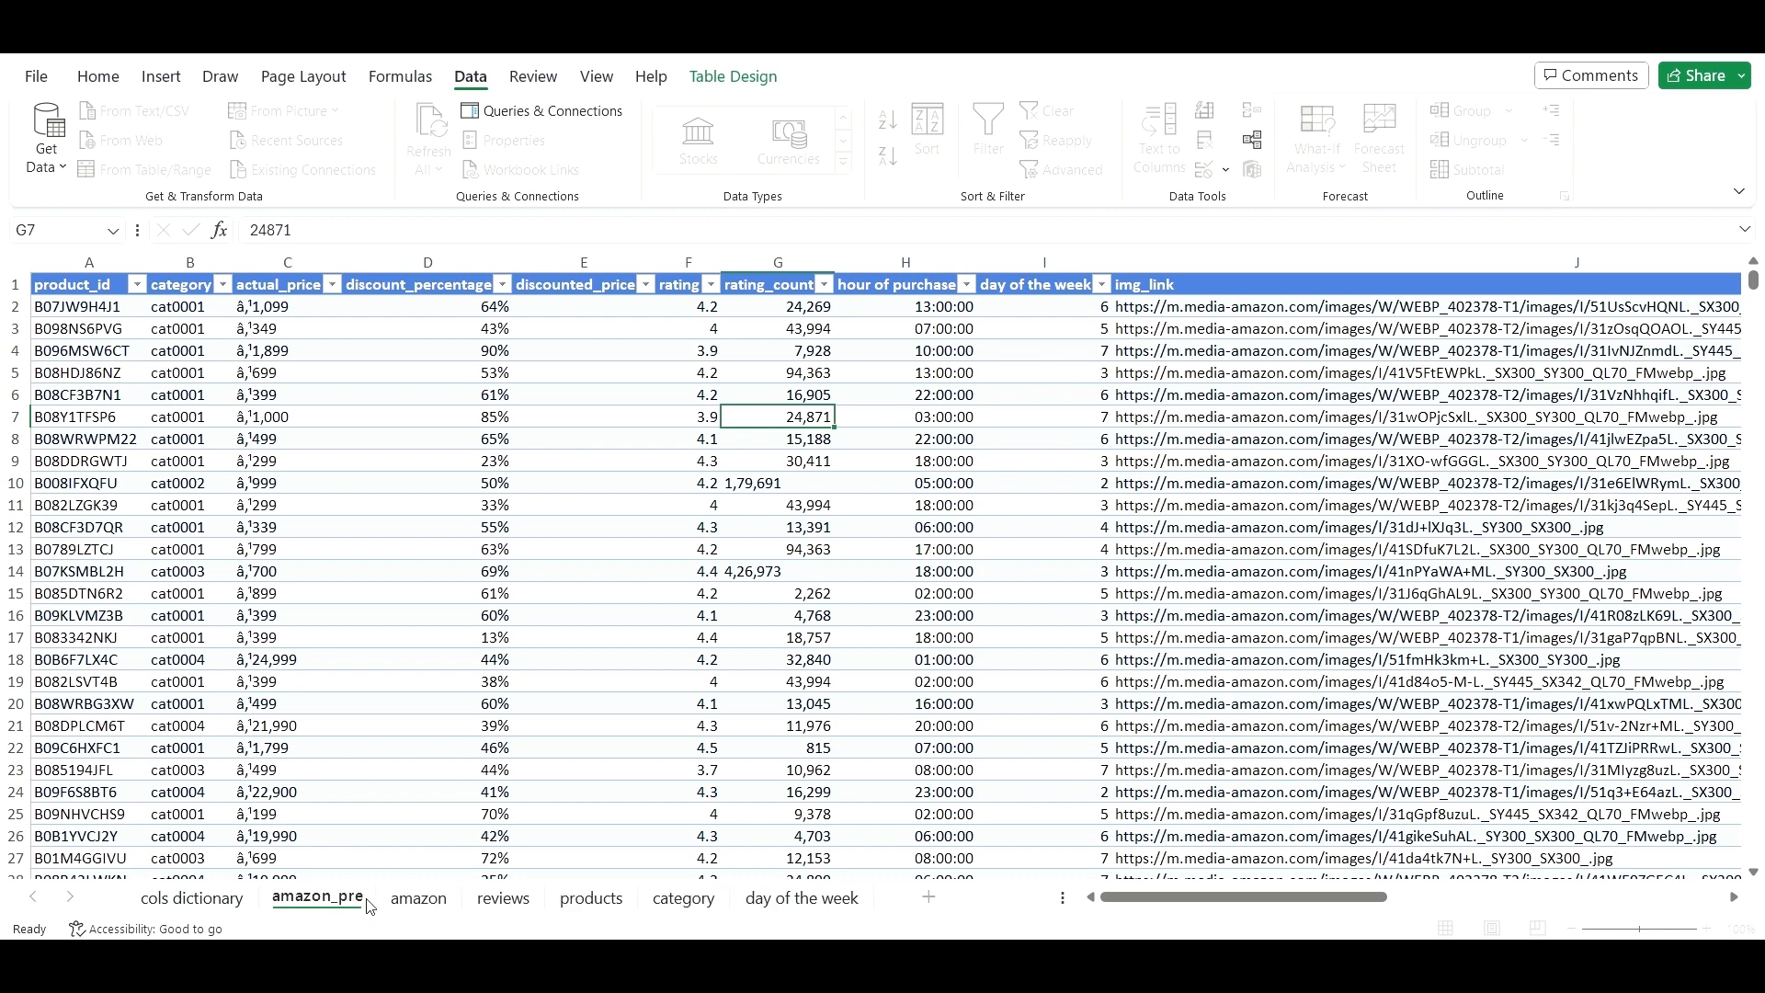
type("pr")
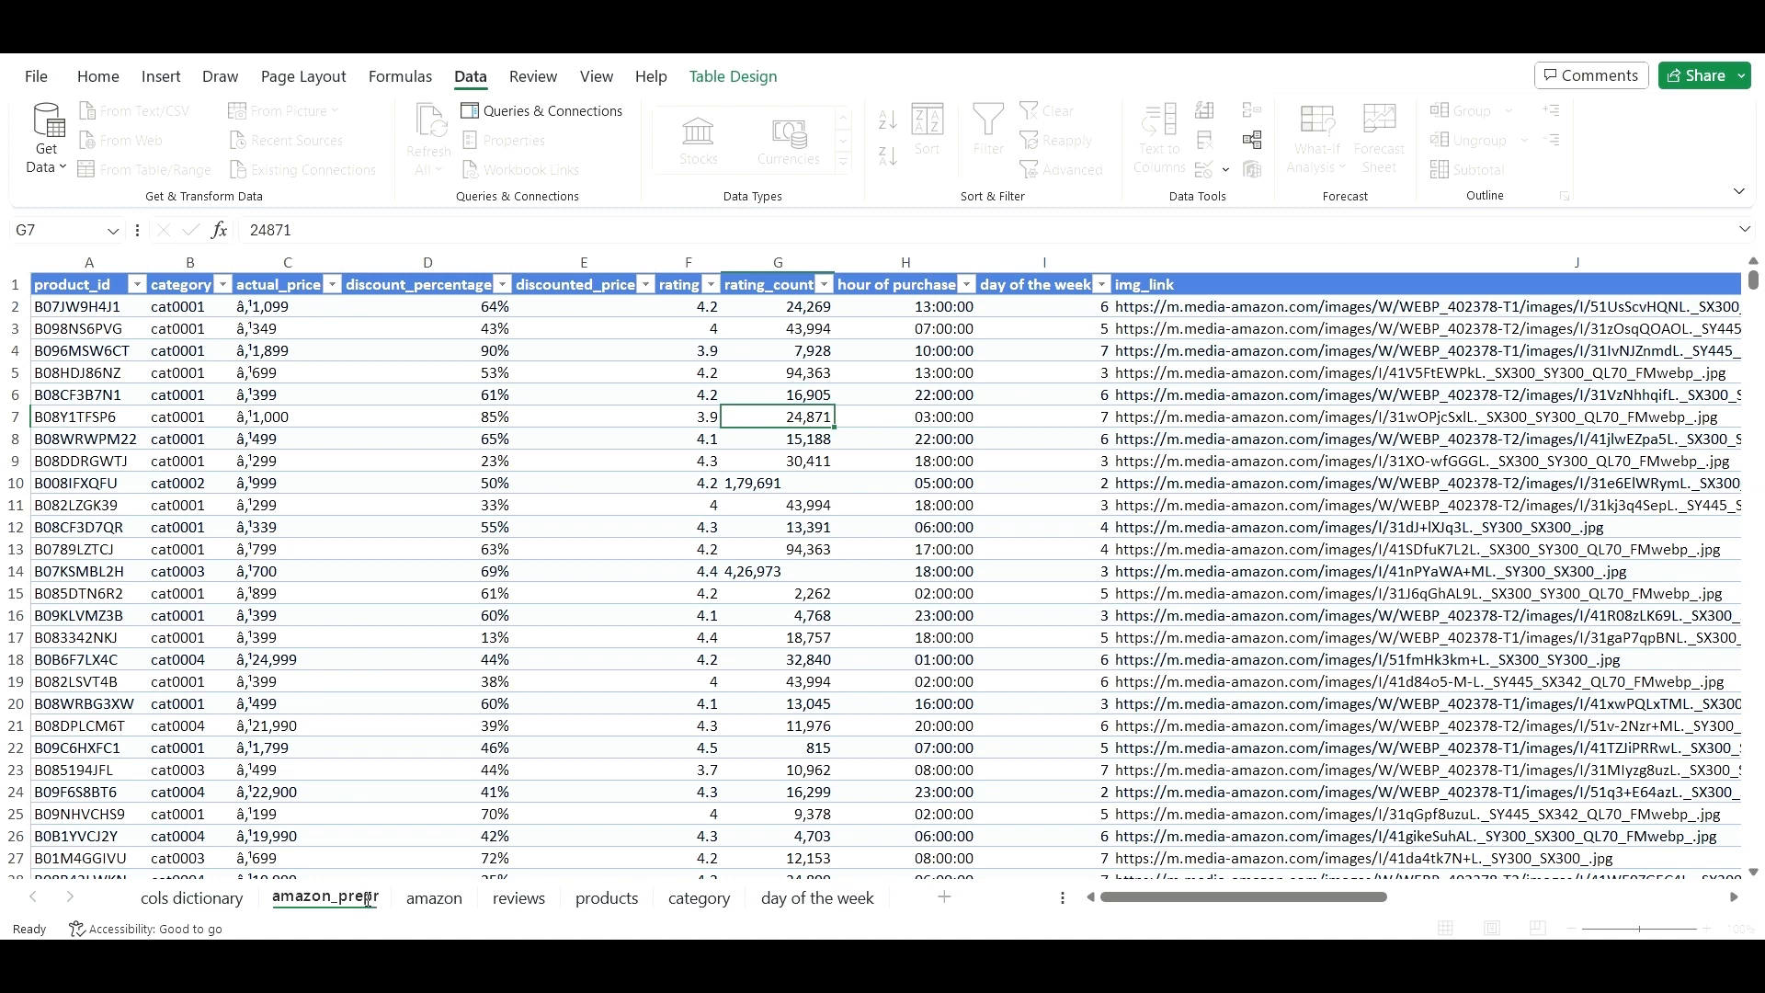
type("ocessing")
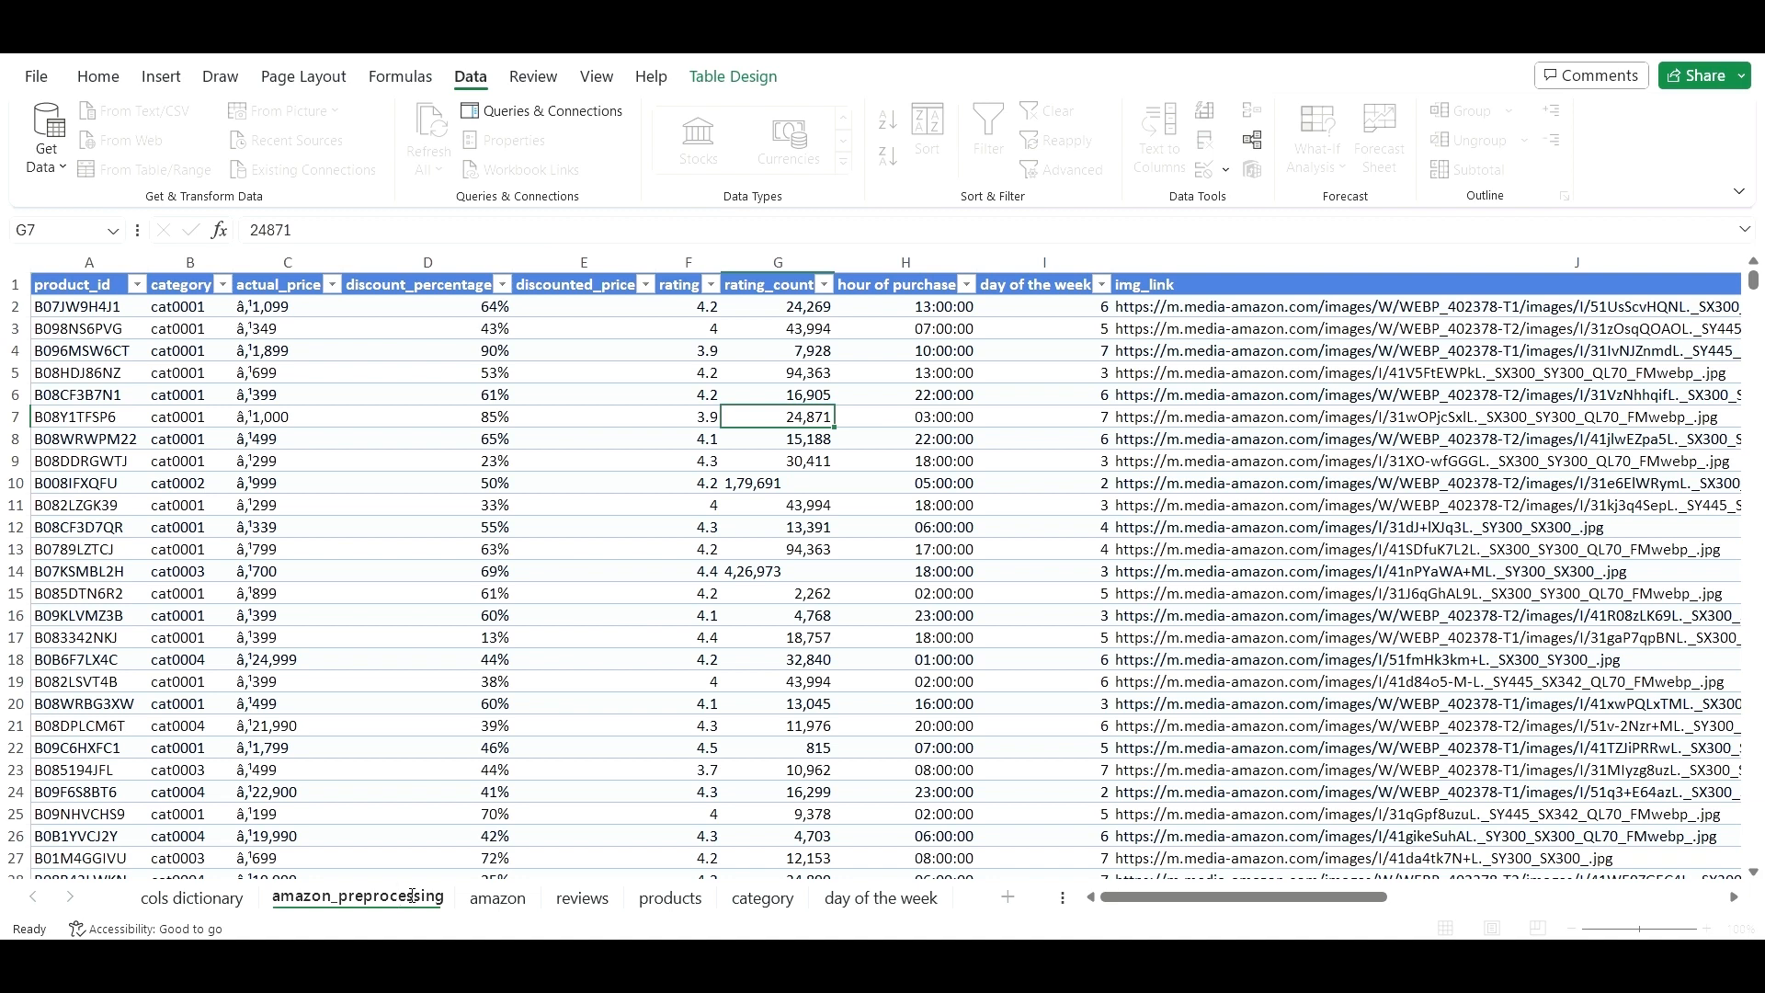
- Protect the original amazon sheet with a password
left_click(483, 901)
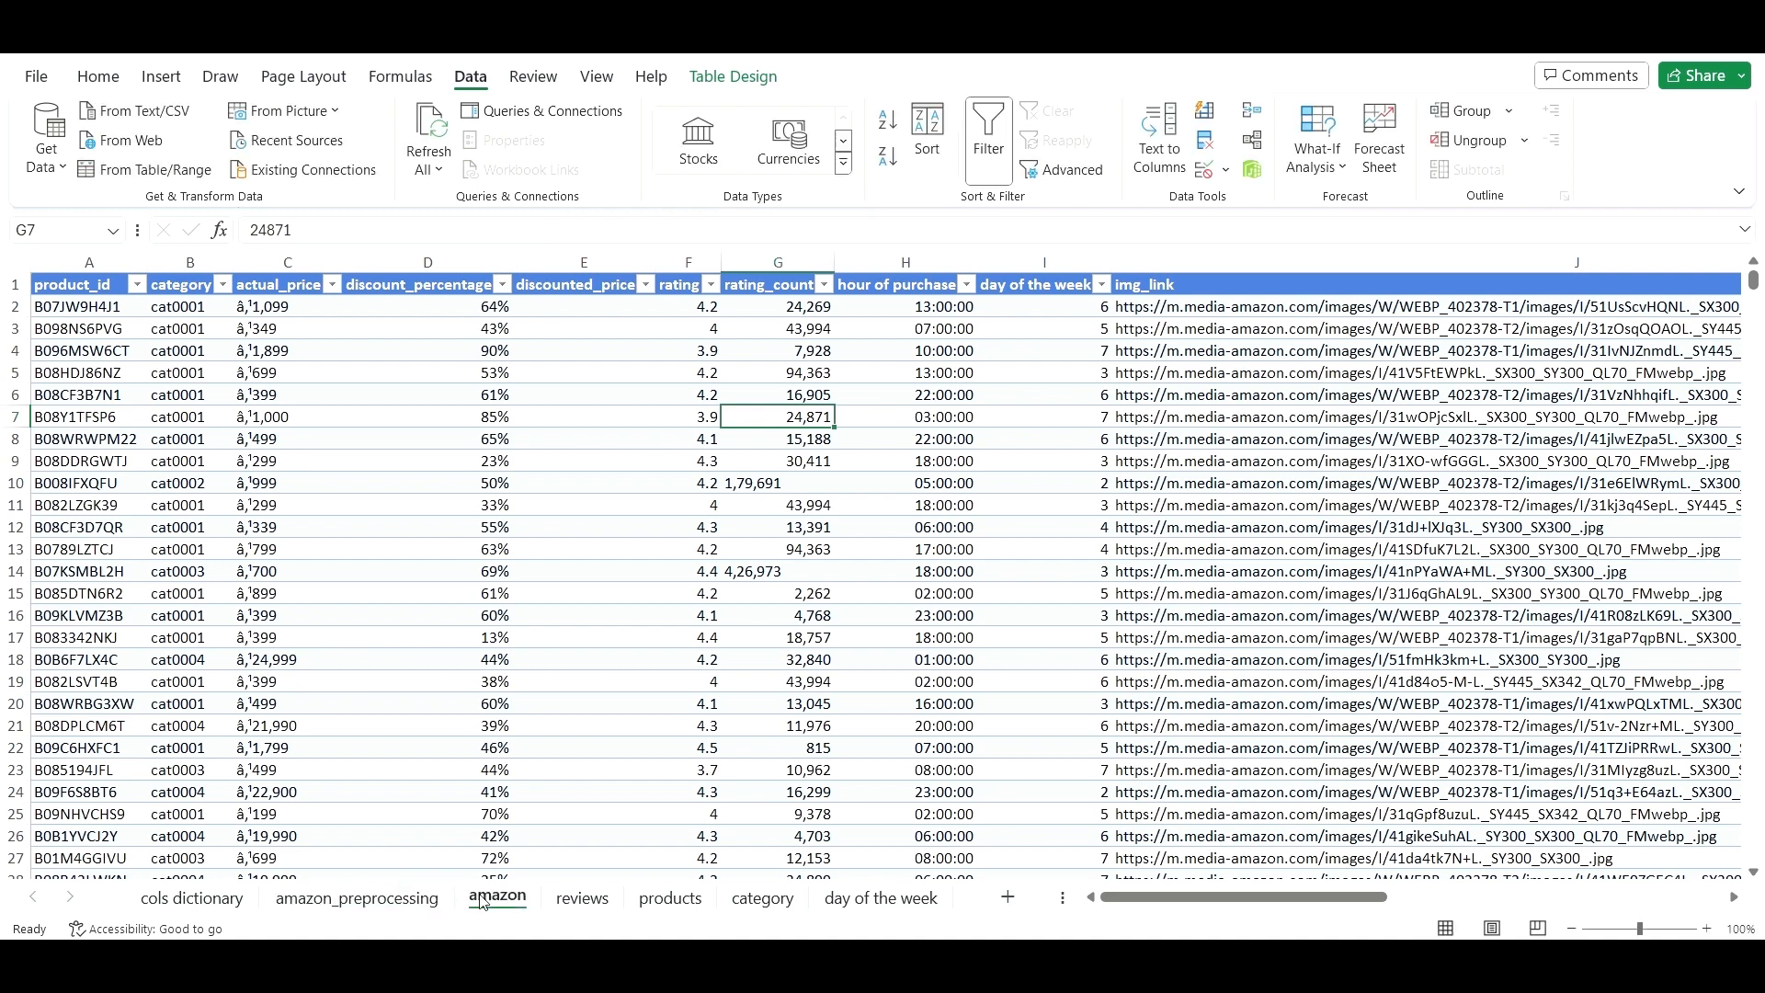
left_click(980, 455)
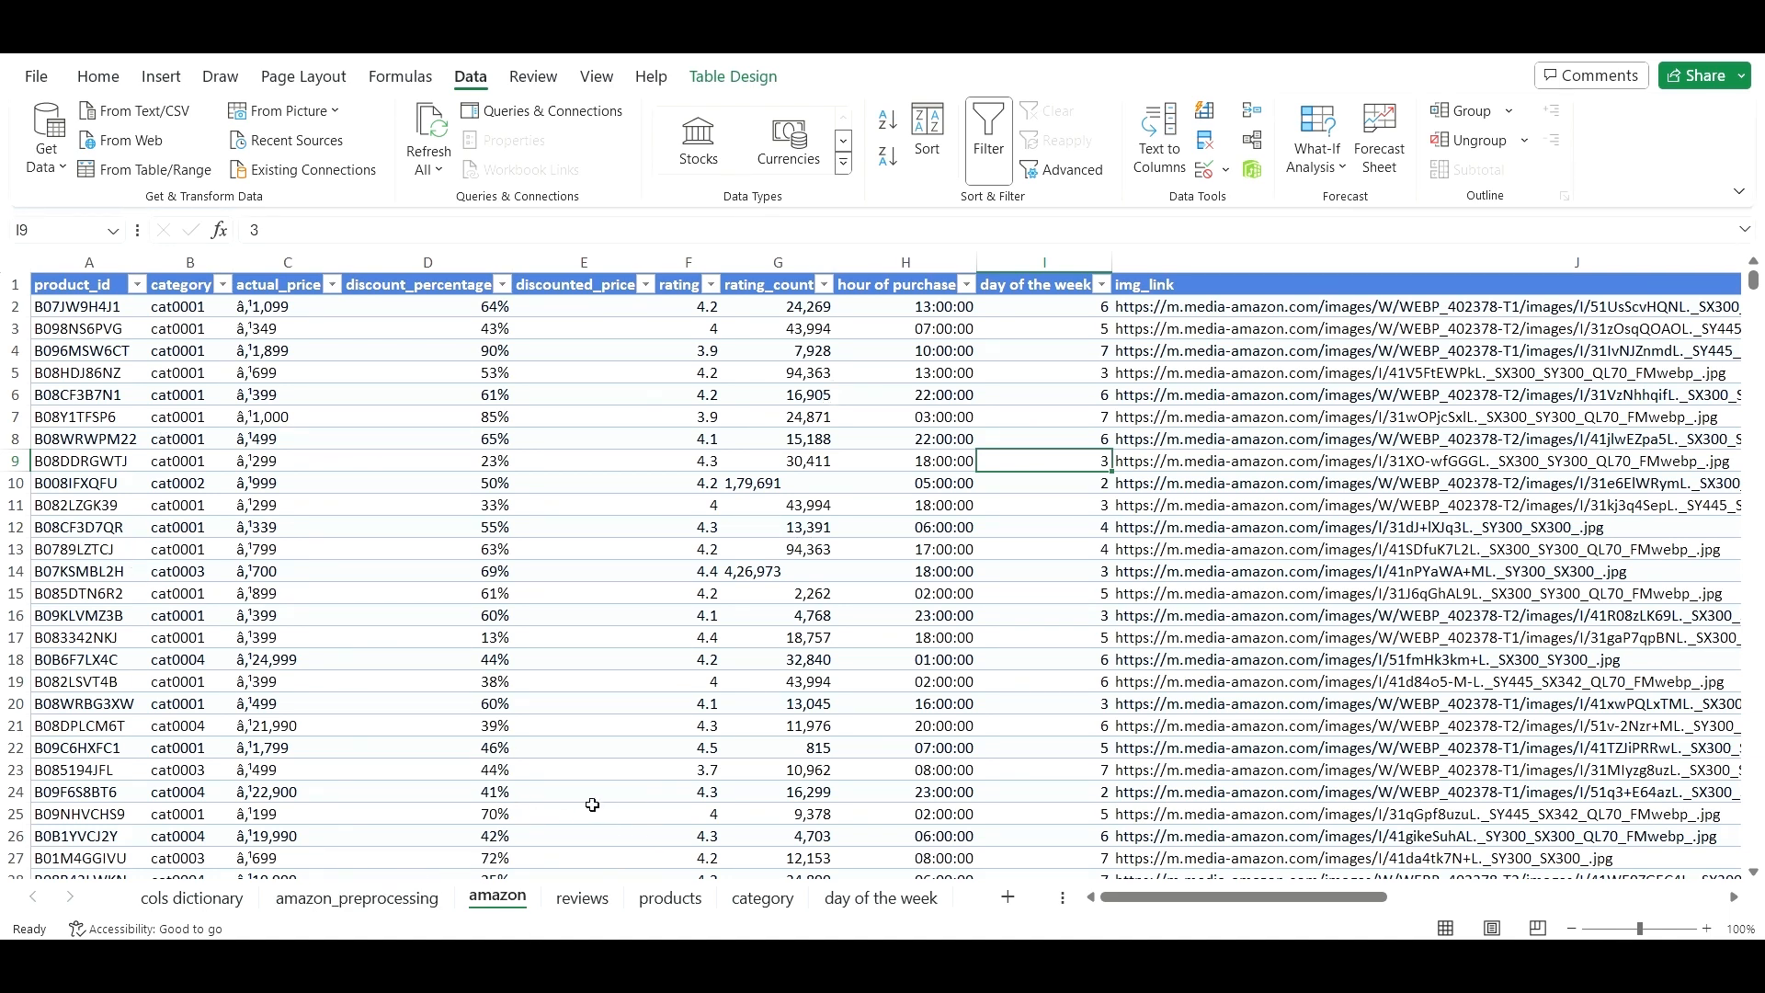
right_click(504, 908)
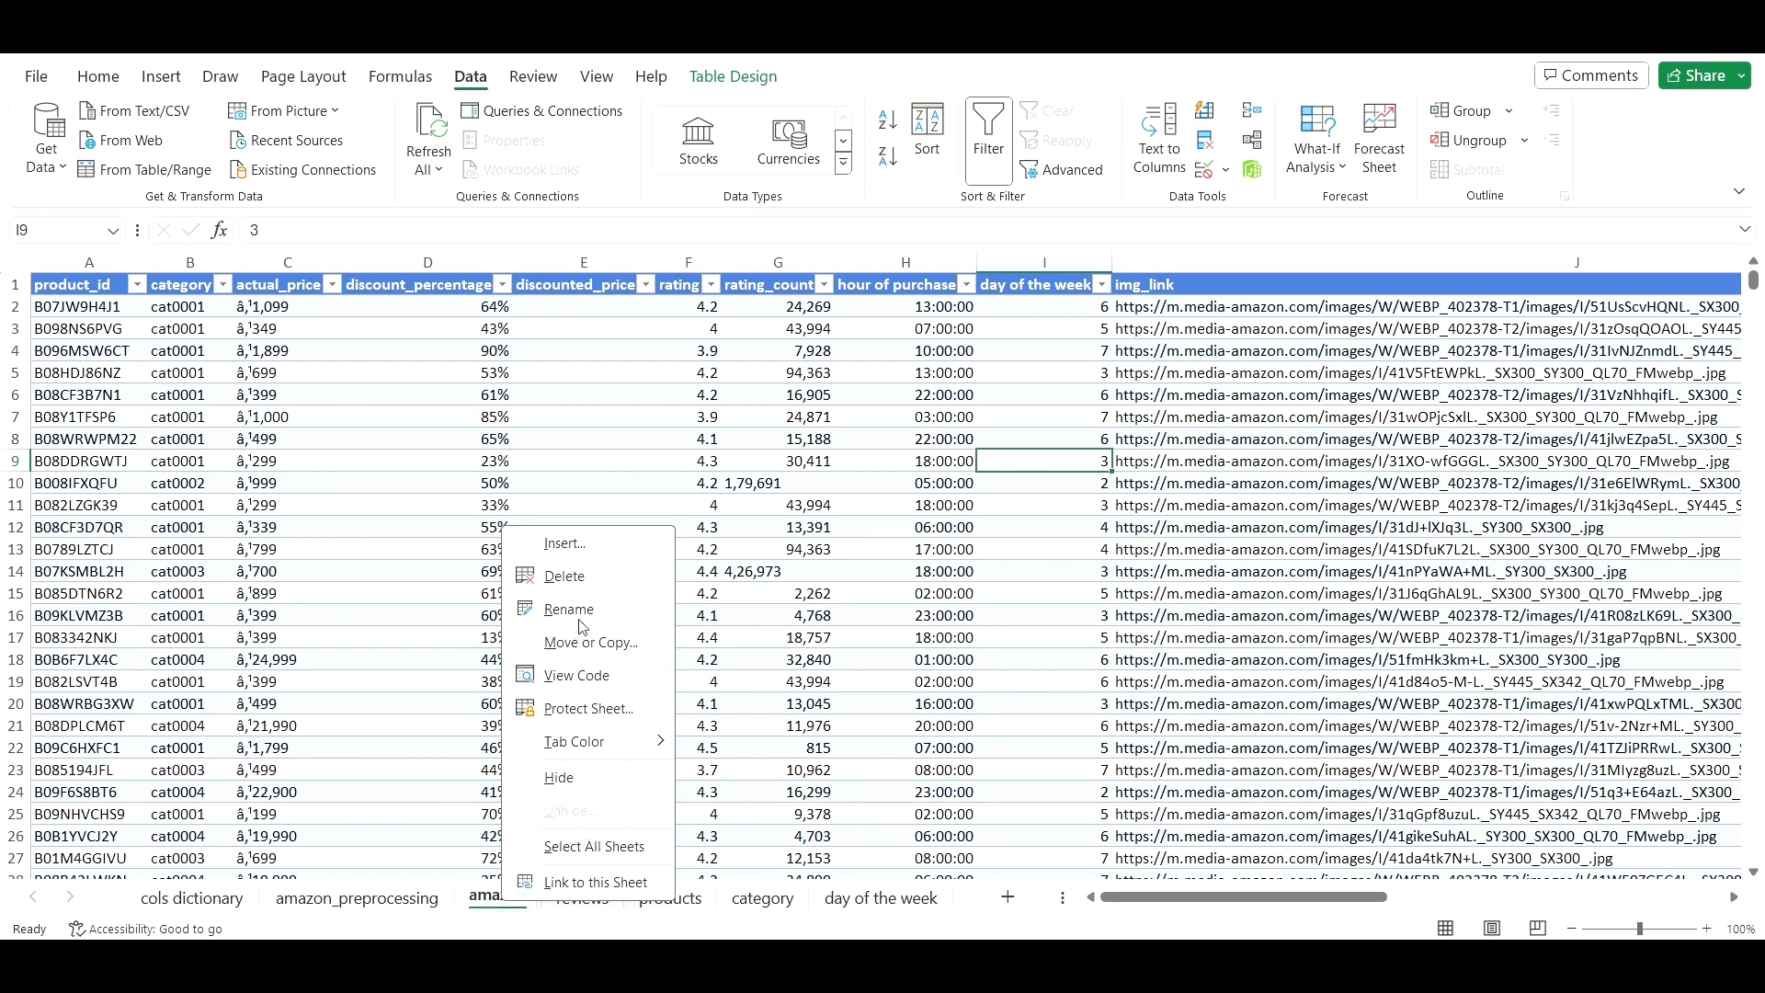
key("Escape")
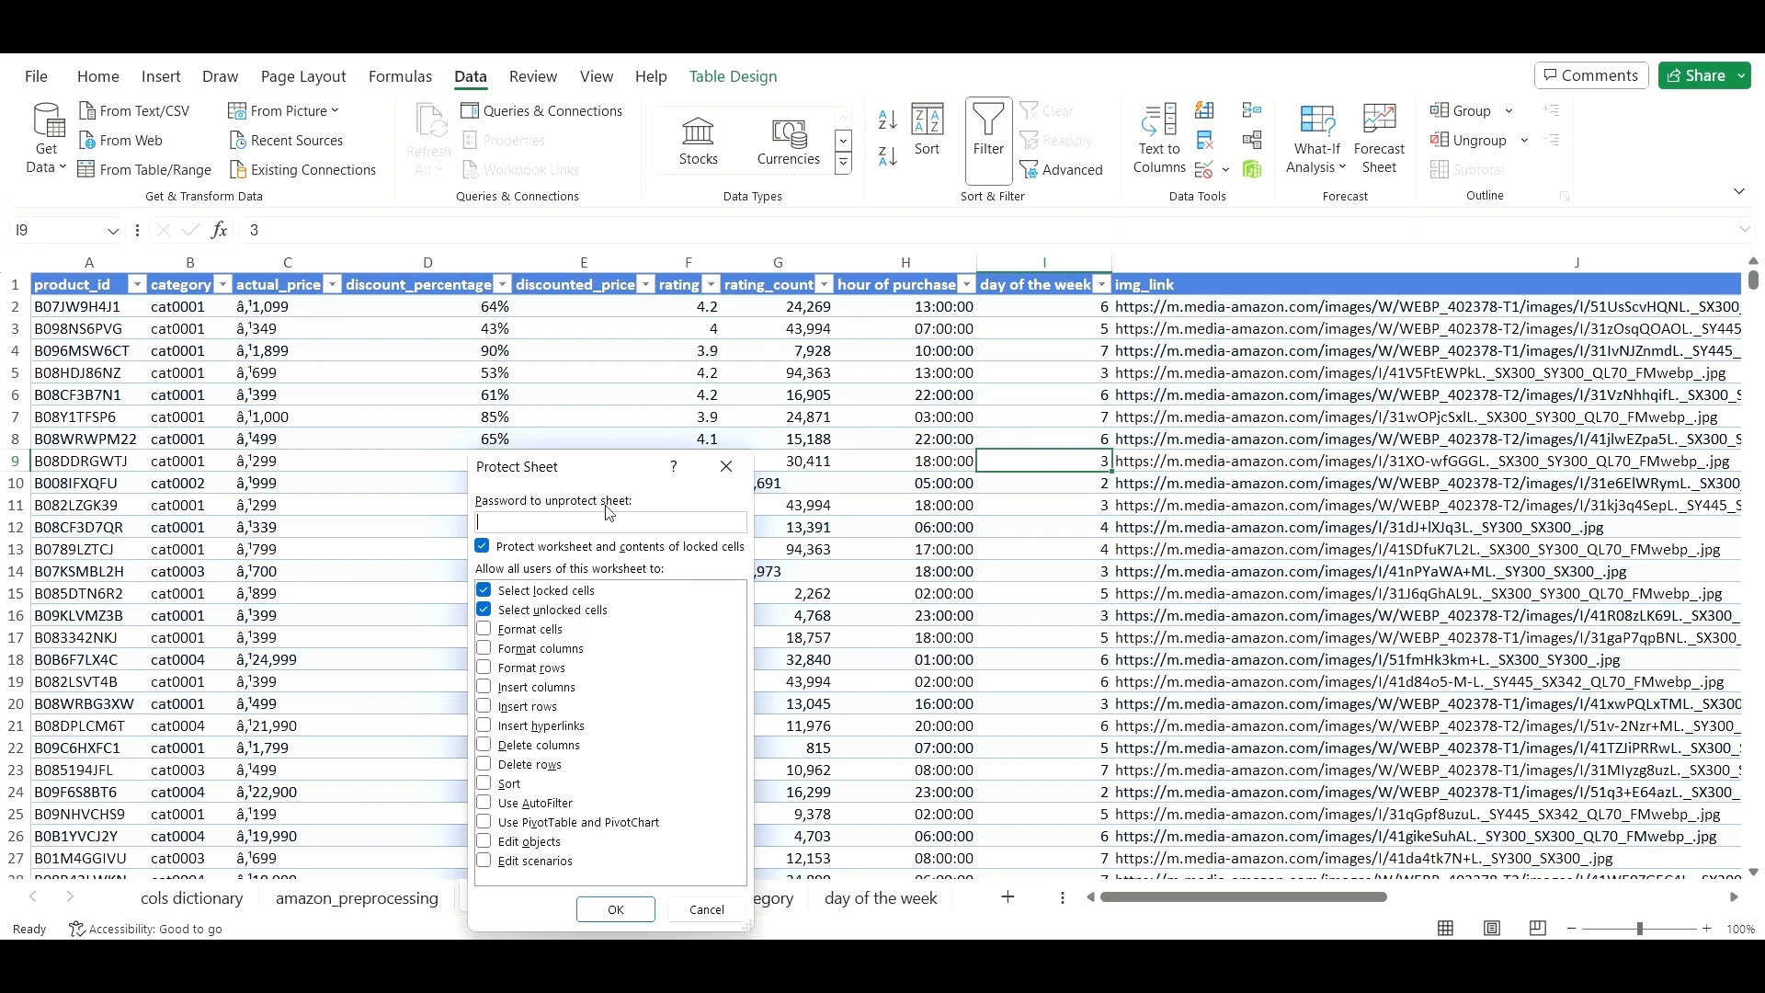
type("1")
left_click(640, 918)
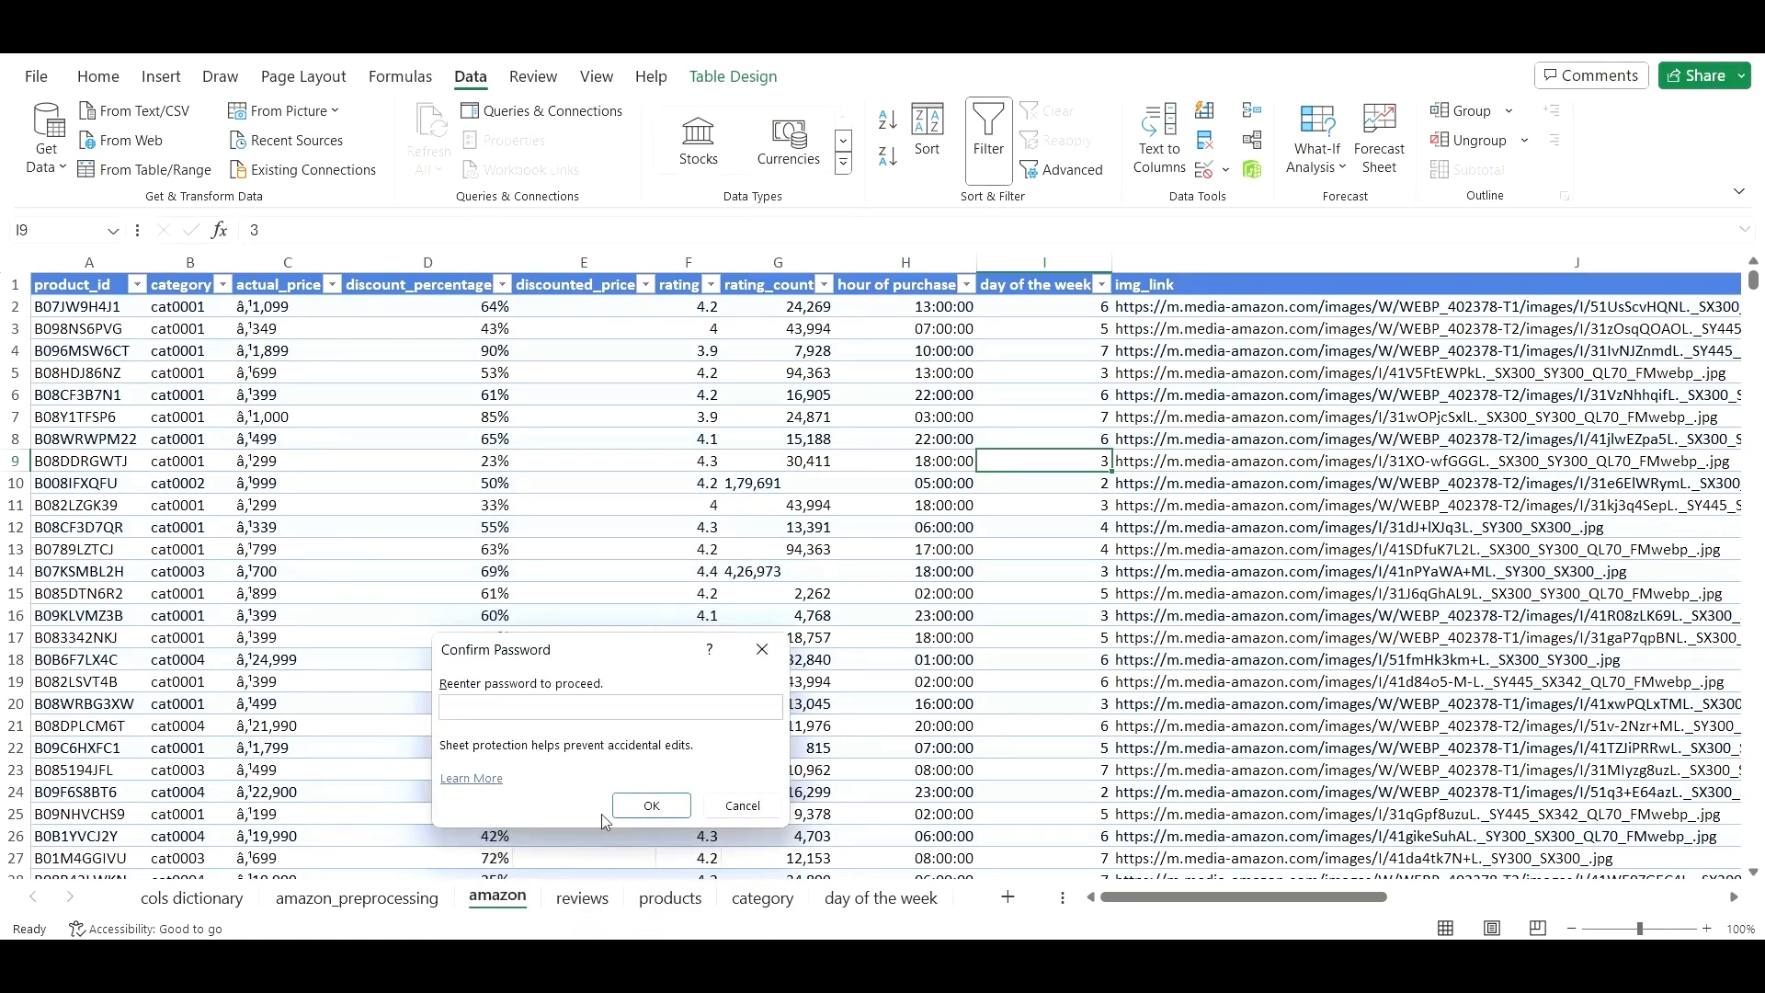
type("12345")
left_click(649, 805)
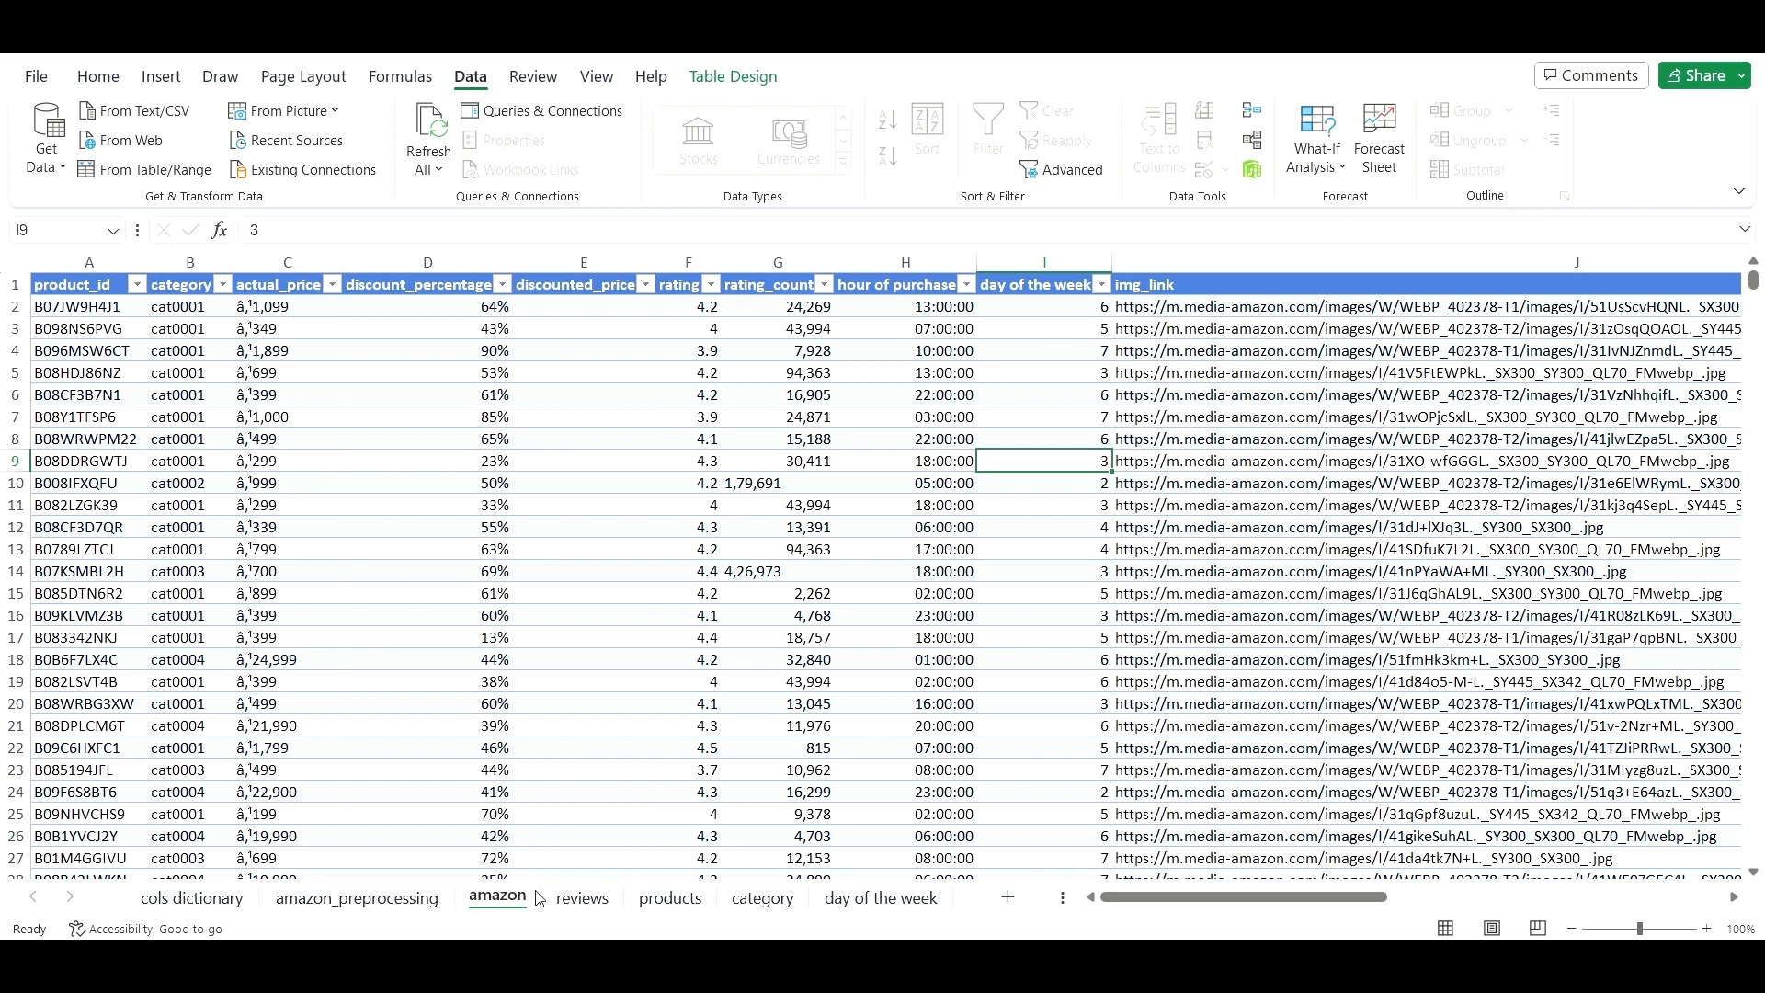
- Test the protection by trying to edit F10, then return to amazon_preprocessing
left_click(613, 575)
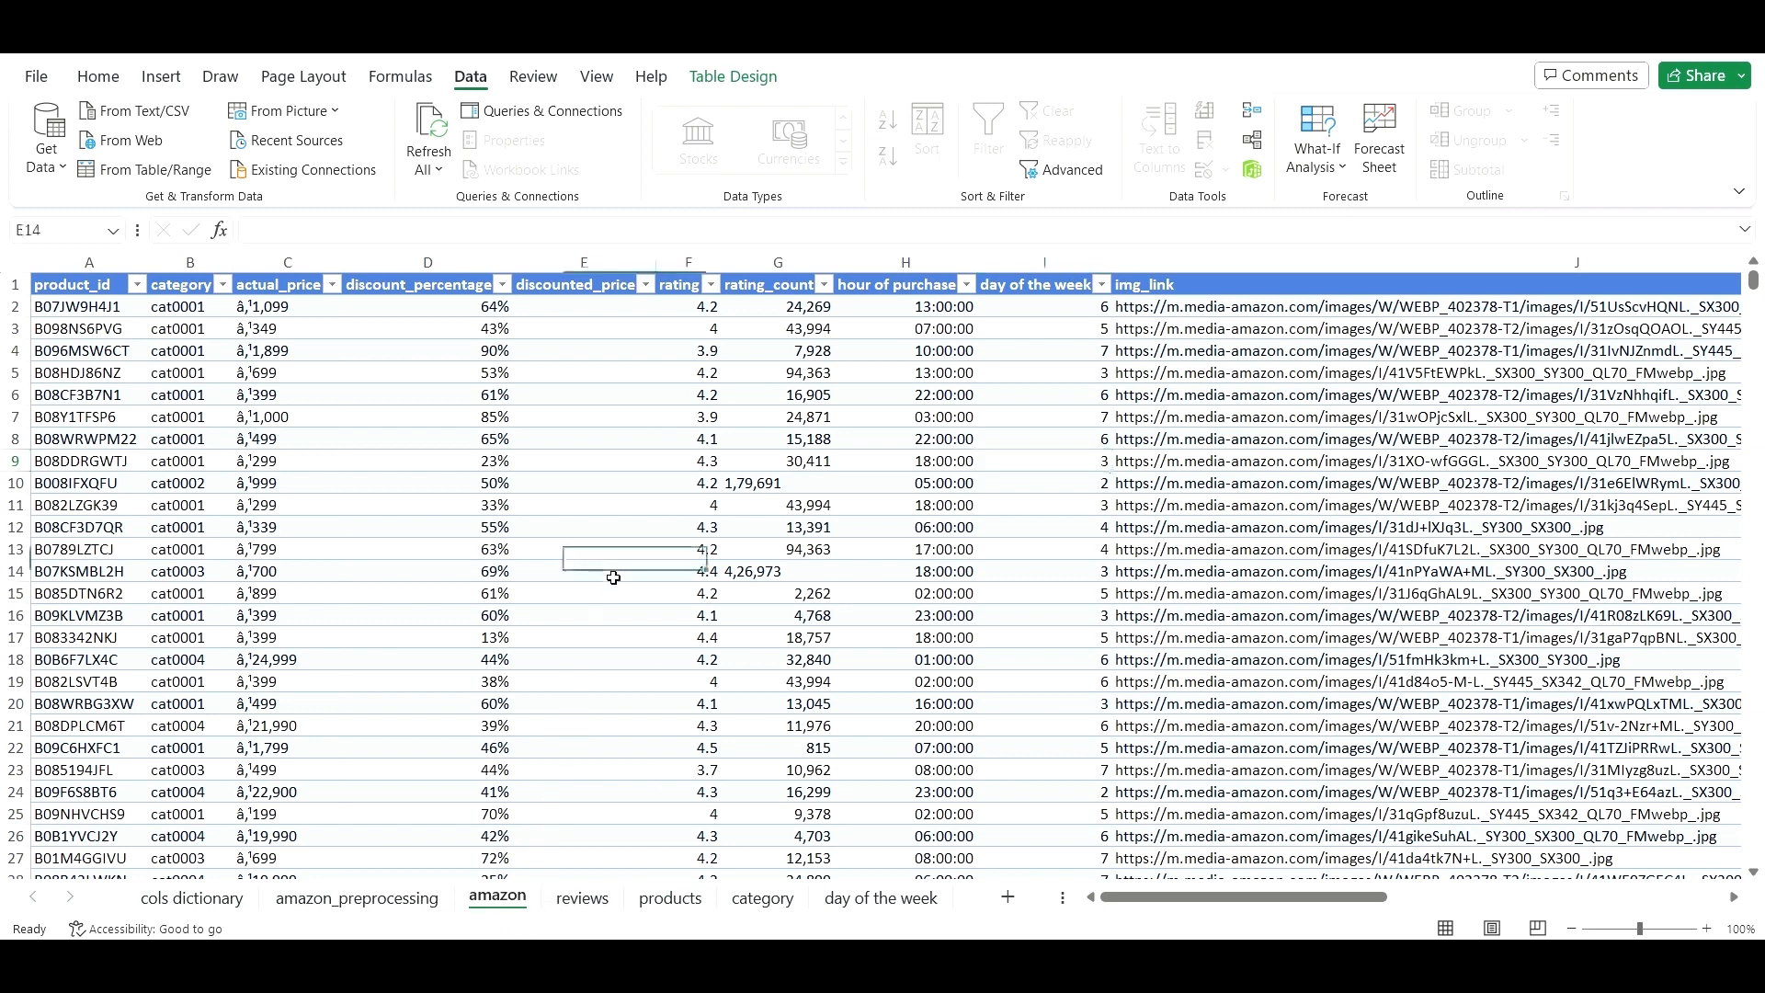
left_click(706, 484)
double_click(706, 484)
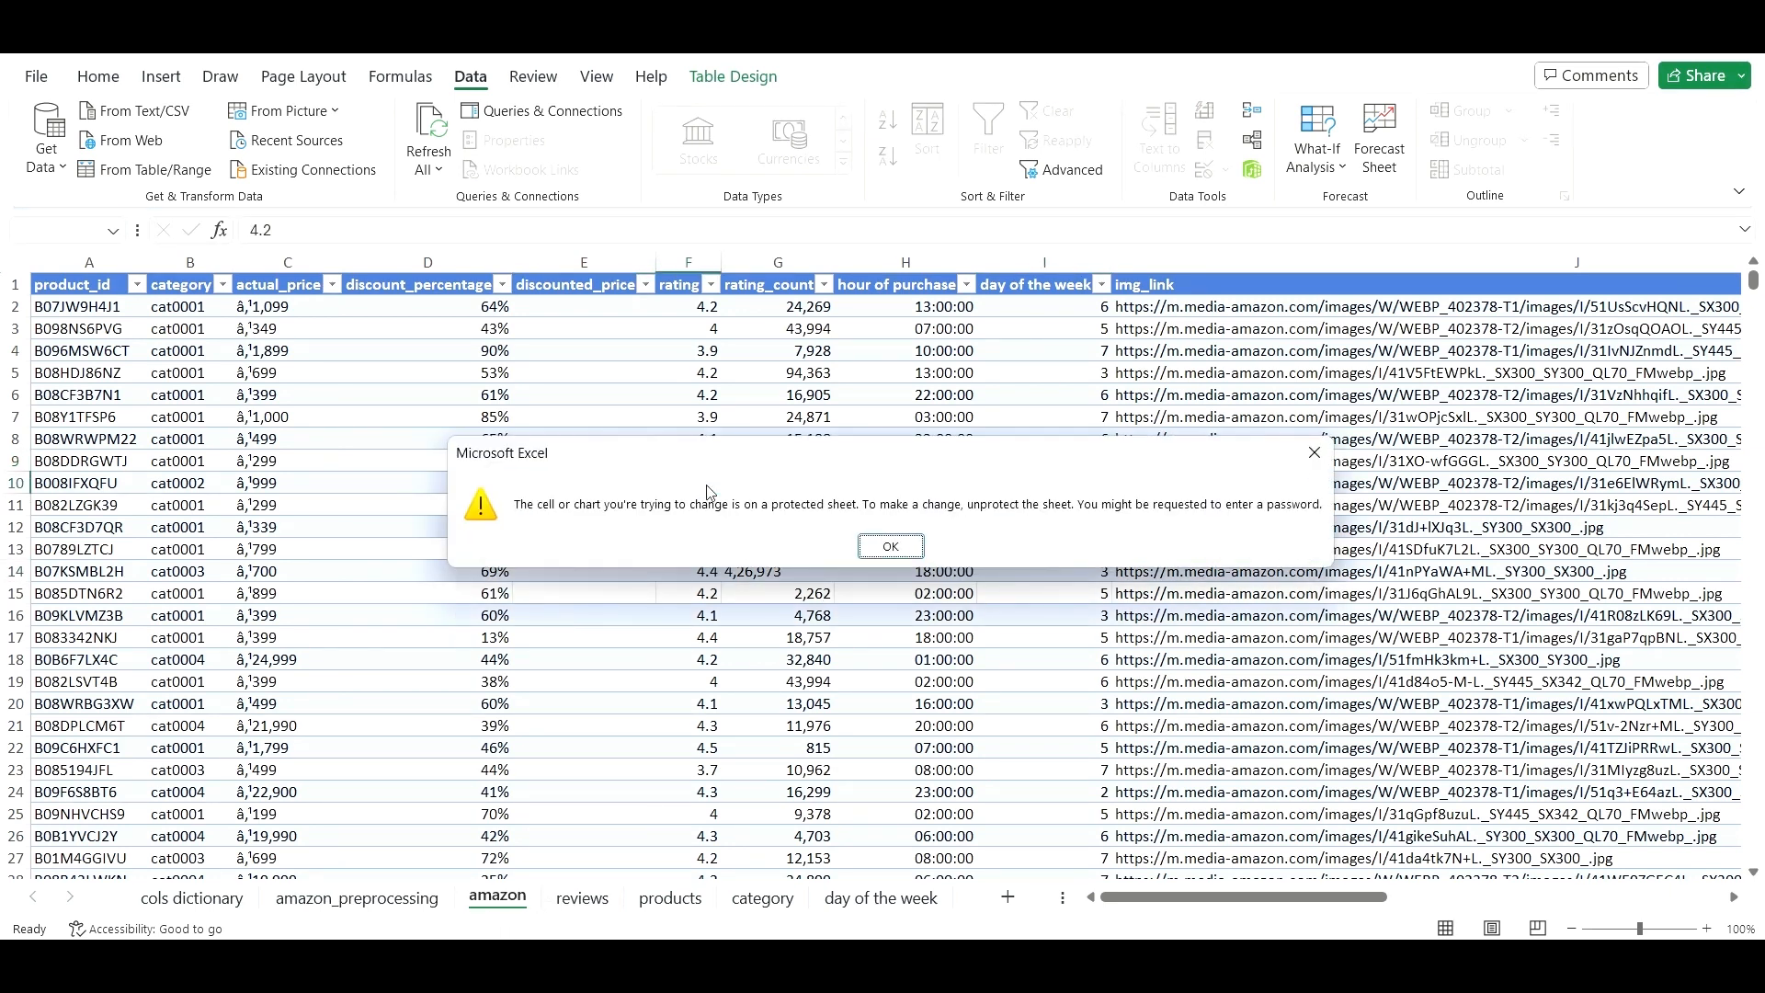
left_click(893, 545)
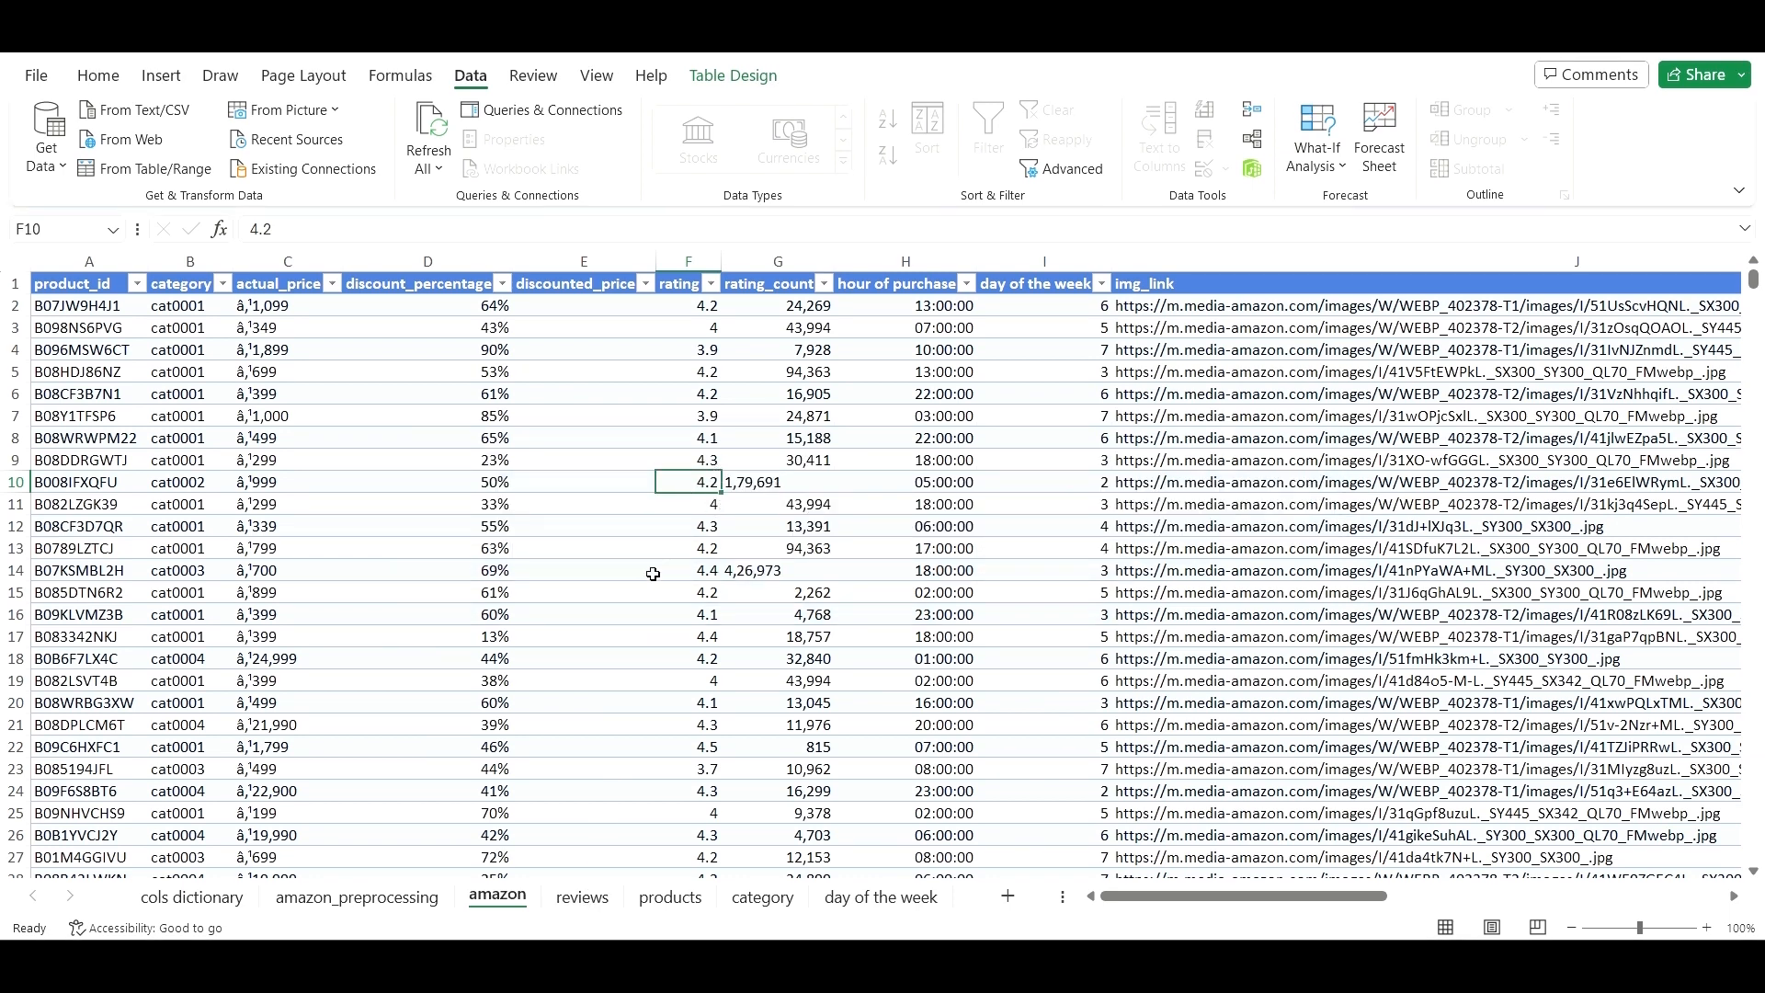
left_click(413, 902)
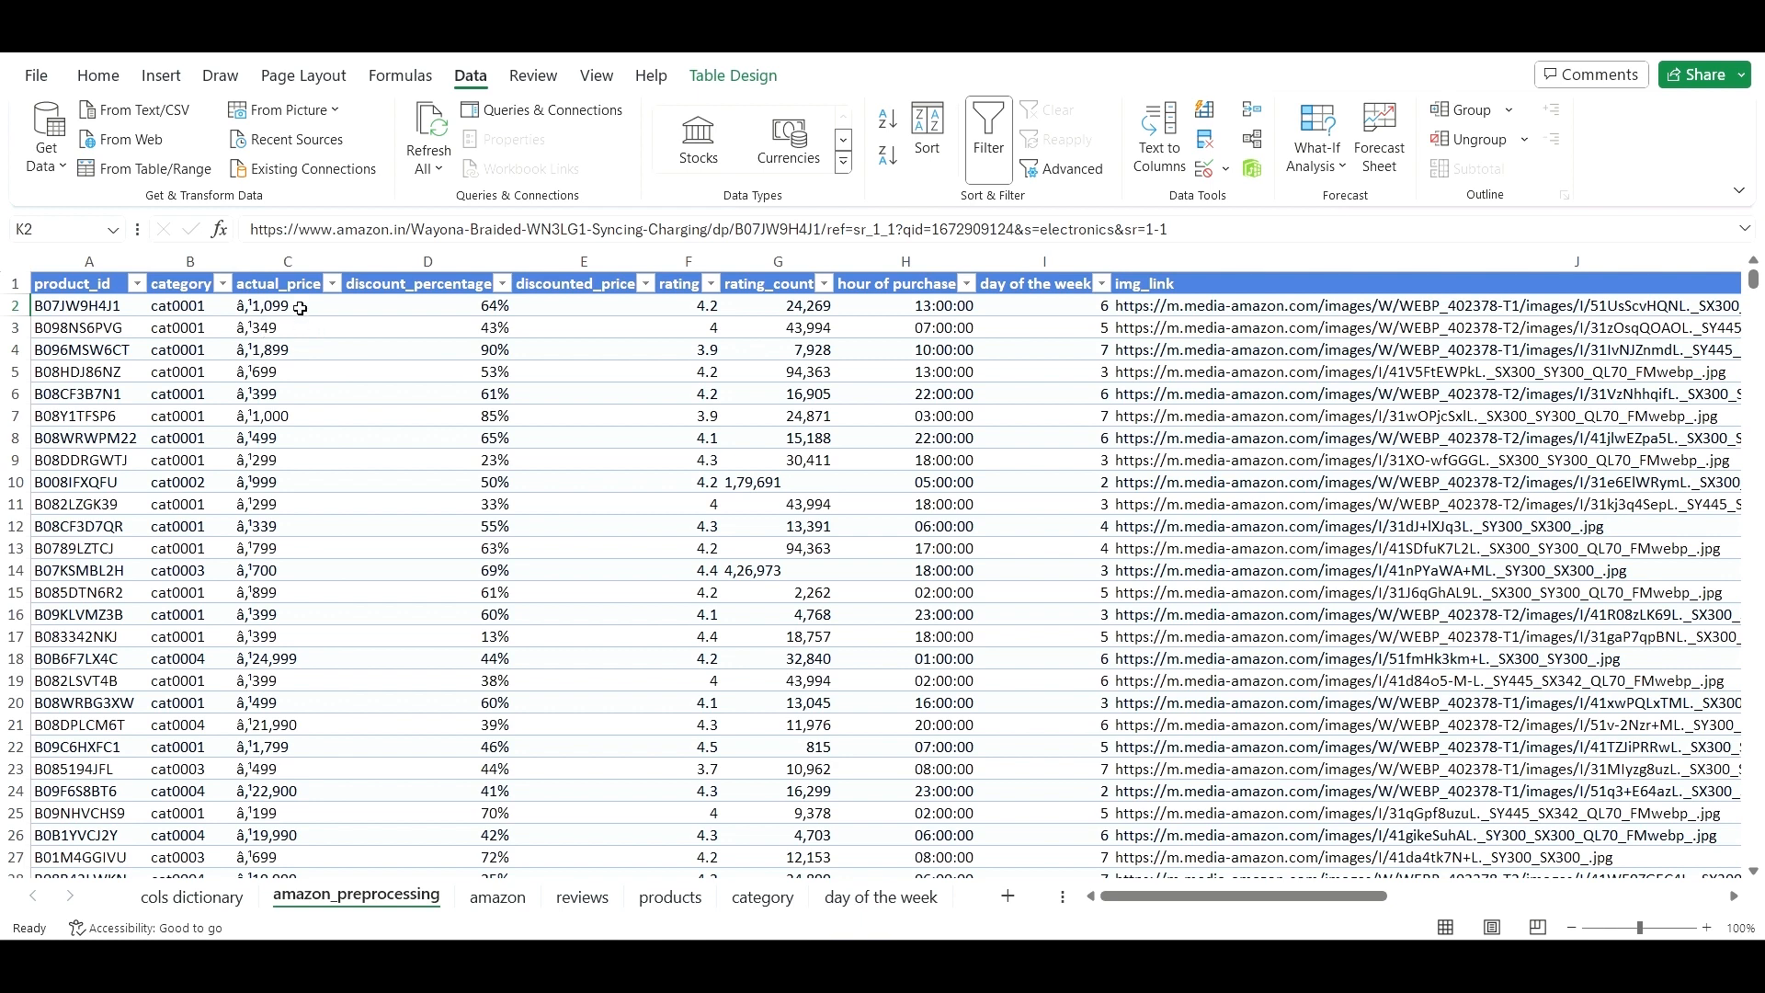
left_click(191, 897)
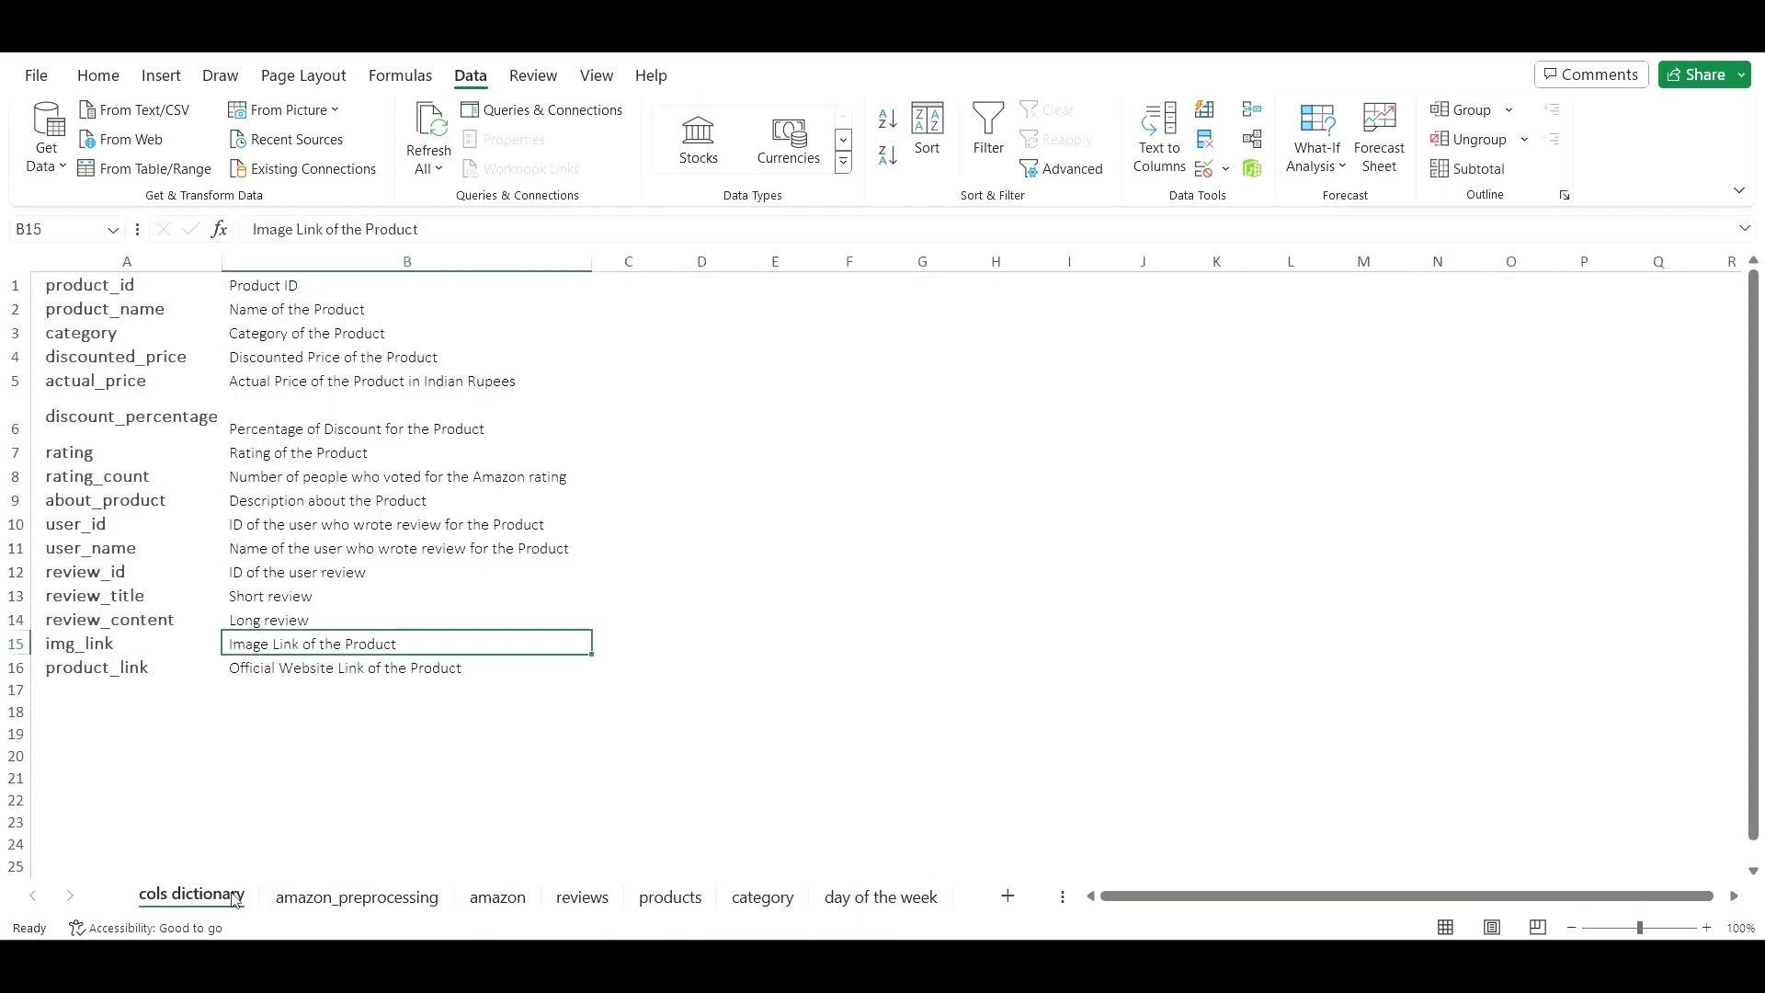
left_click(243, 382)
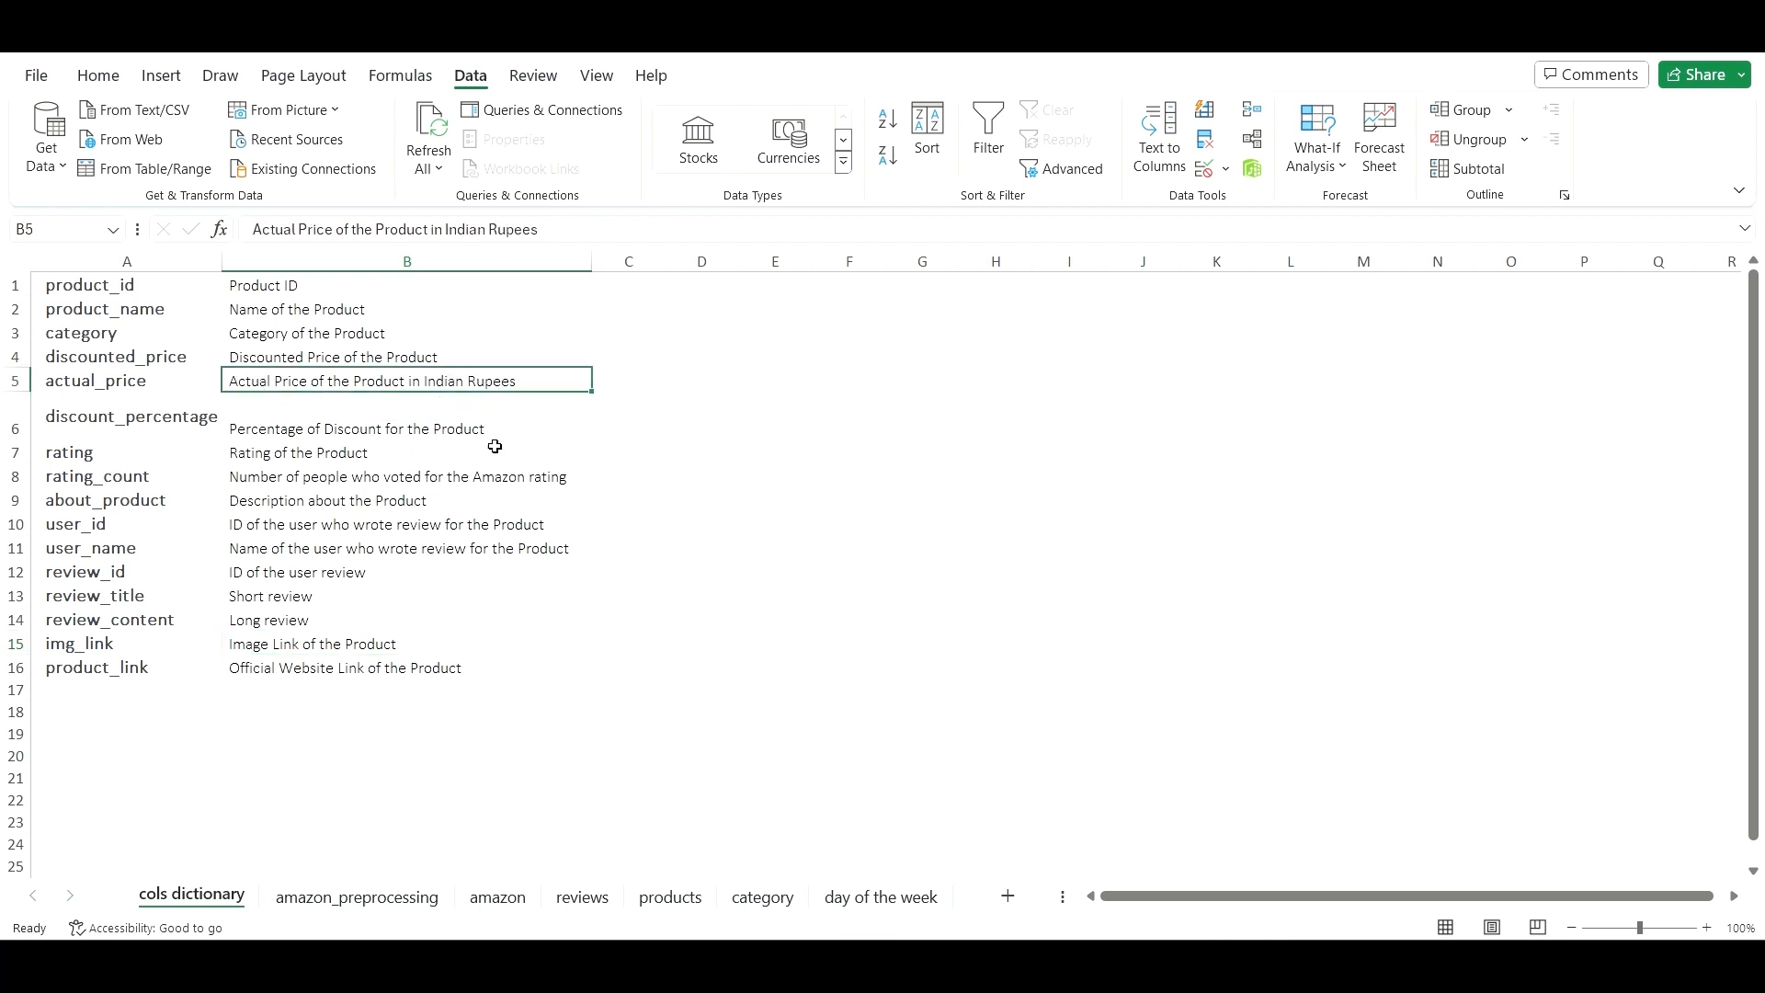
left_click(387, 899)
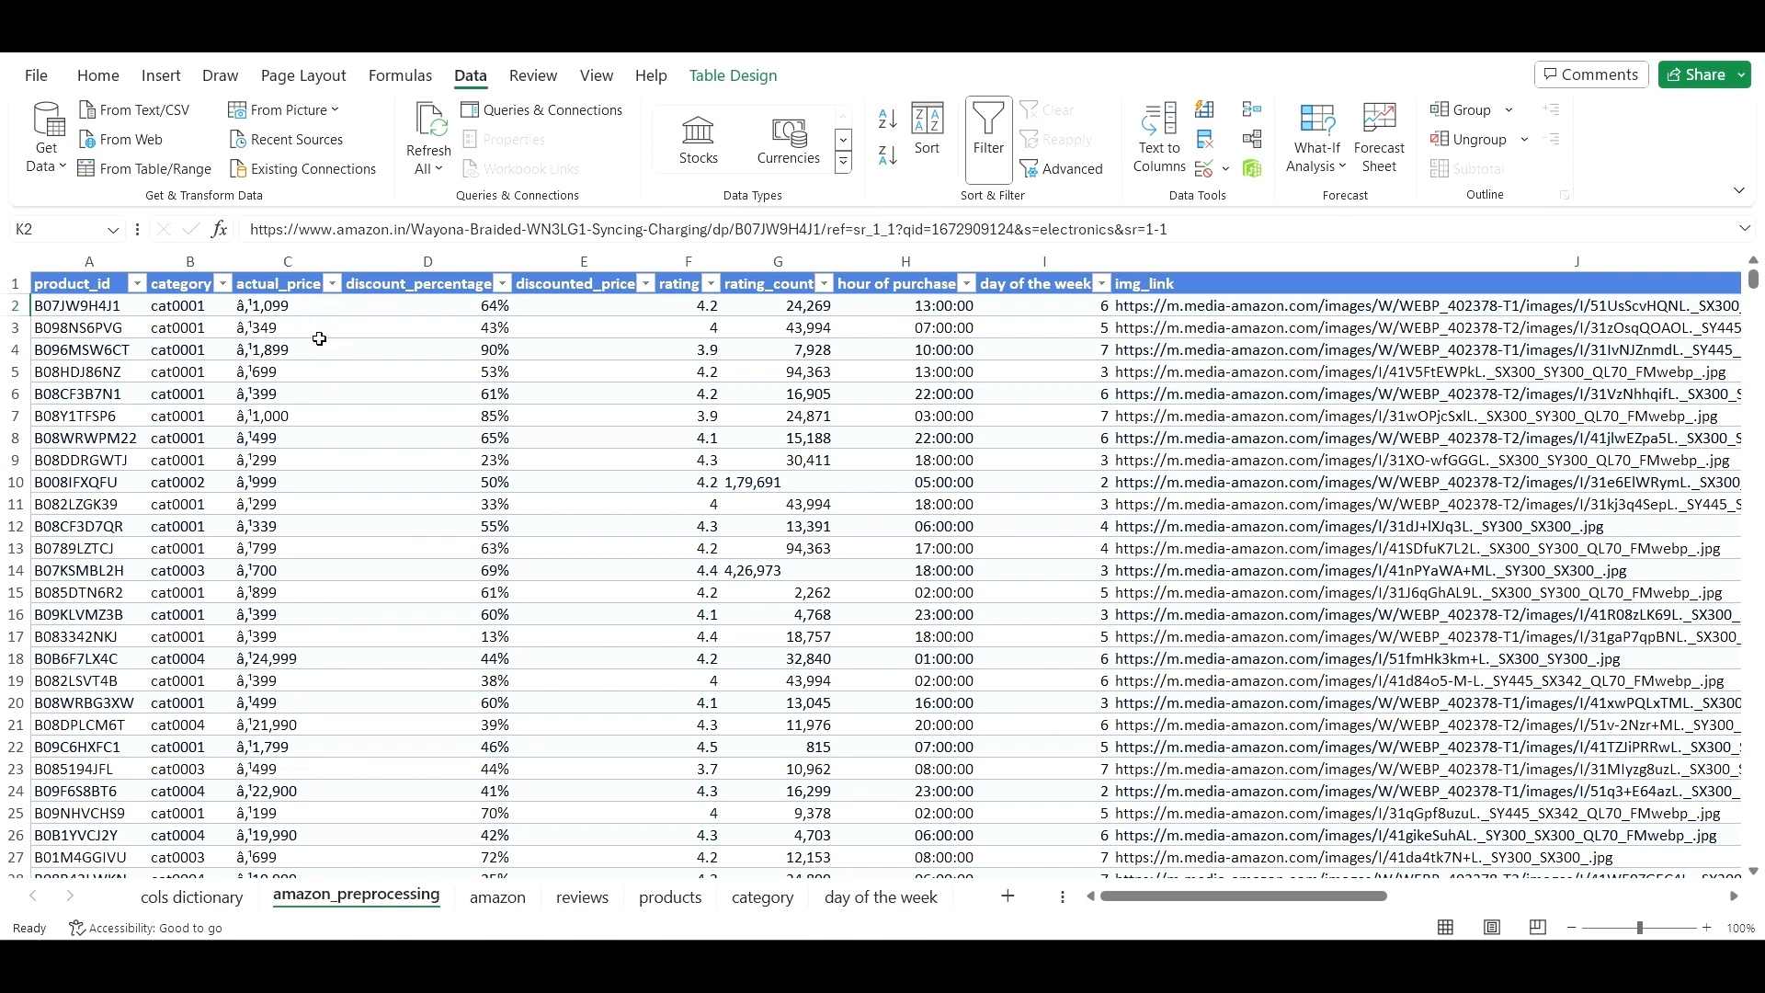
- Insert a new column D before discount_percentage with the header price_clean
left_click(384, 265)
right_click(384, 265)
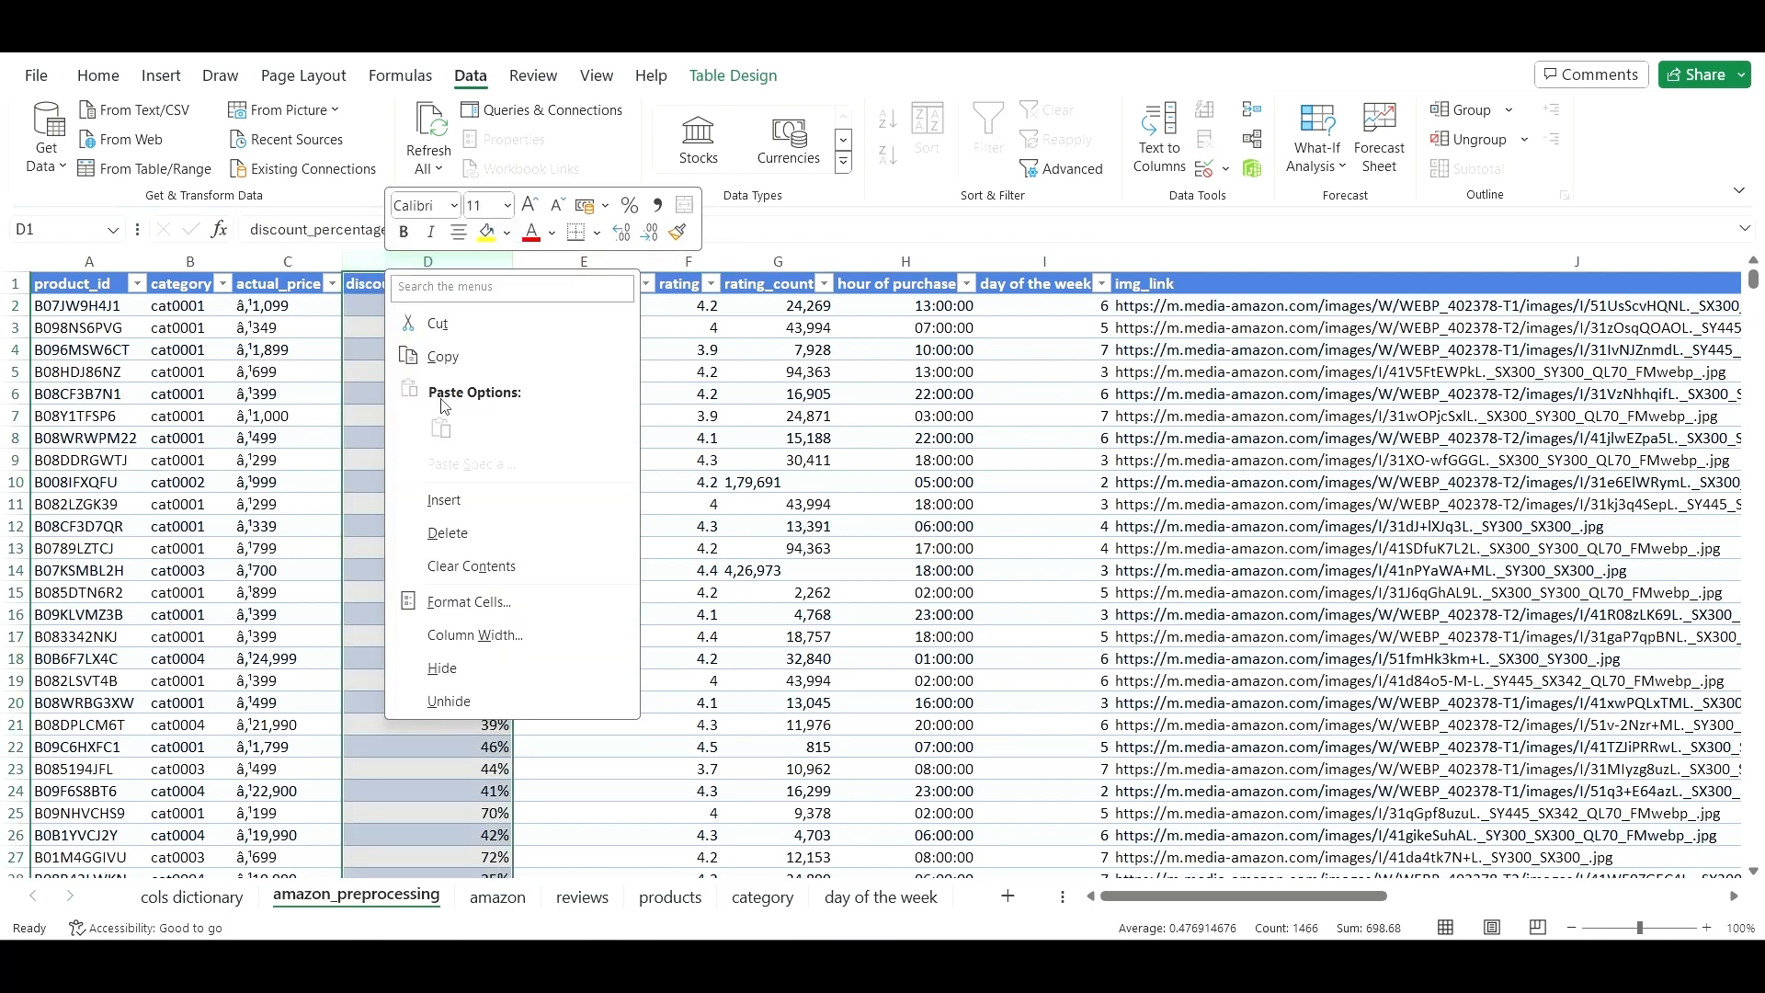
left_click(487, 504)
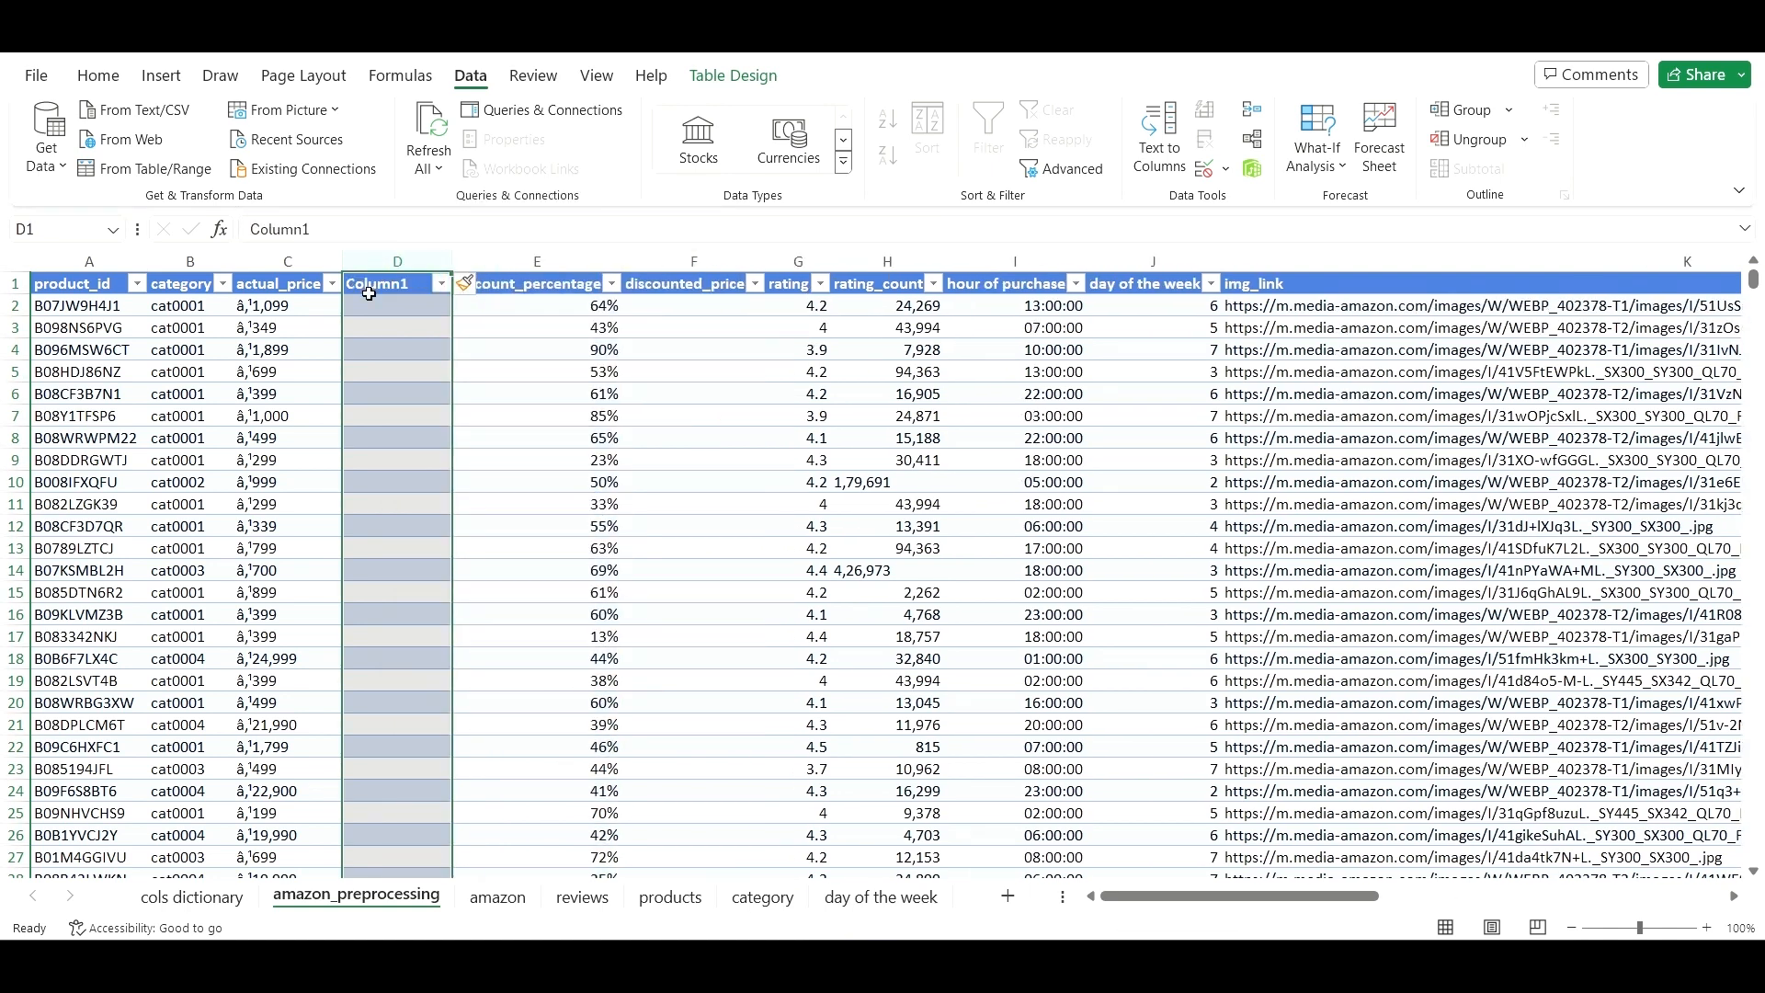
left_click(395, 352)
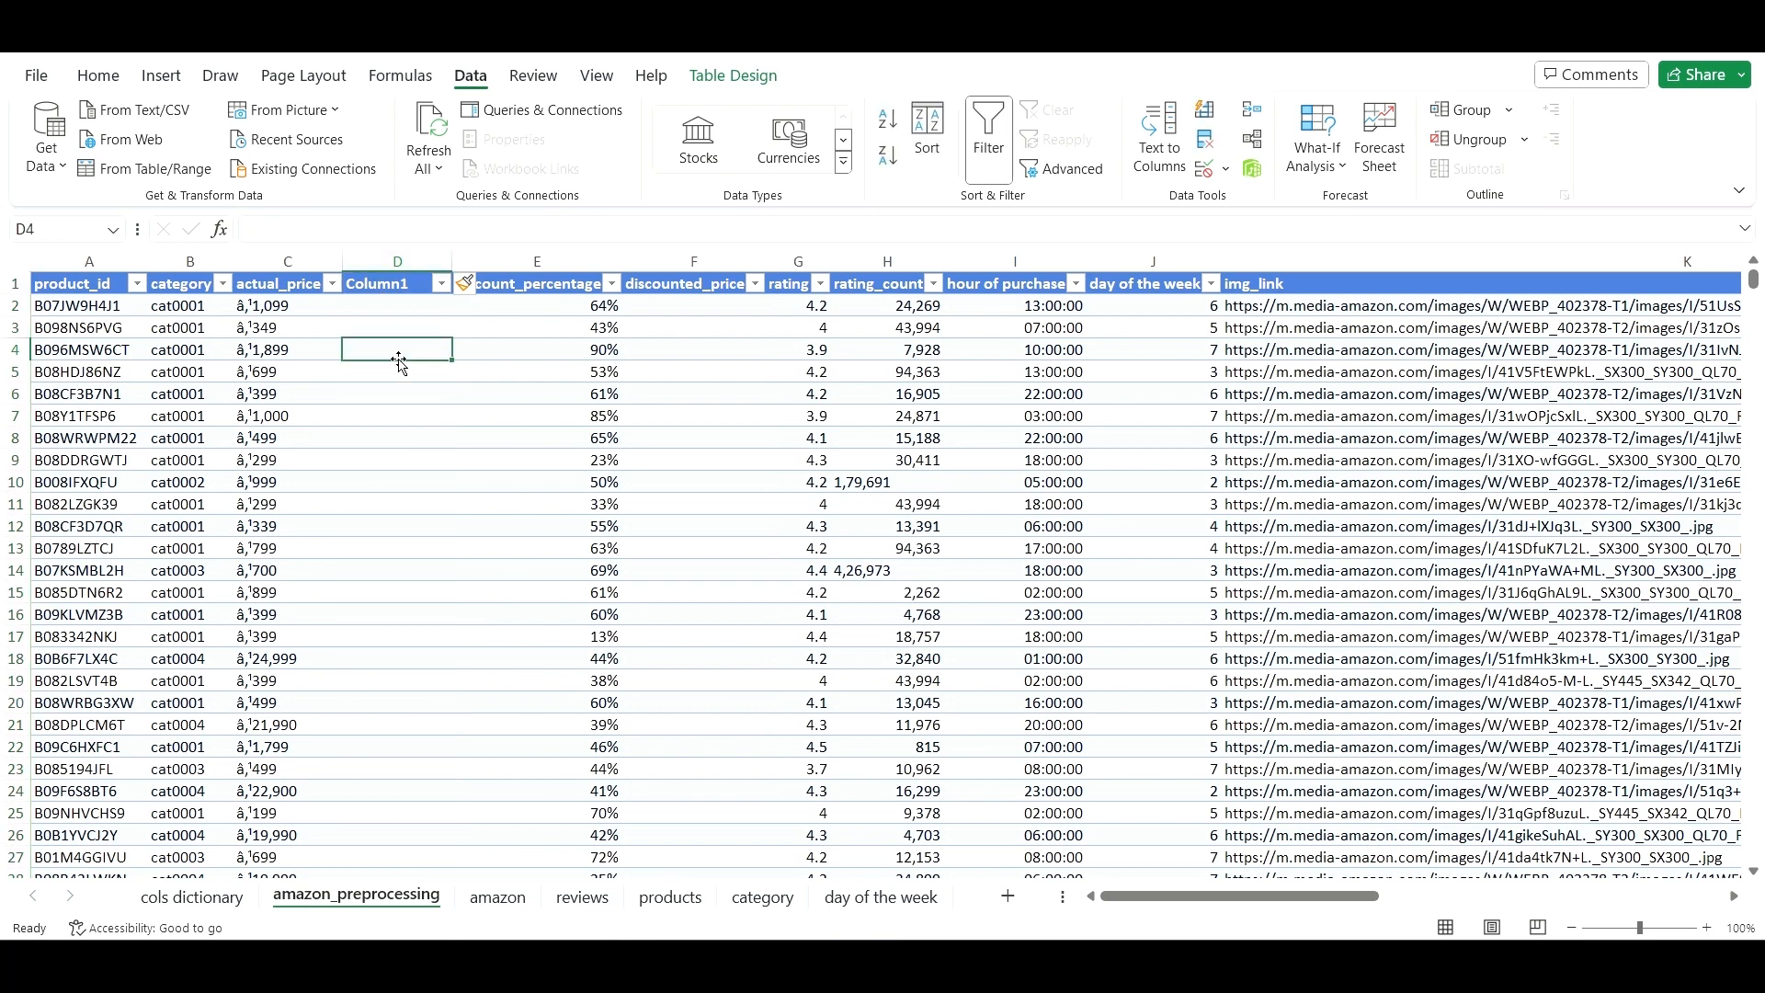
left_click(395, 283)
left_click_drag(380, 234, 248, 230)
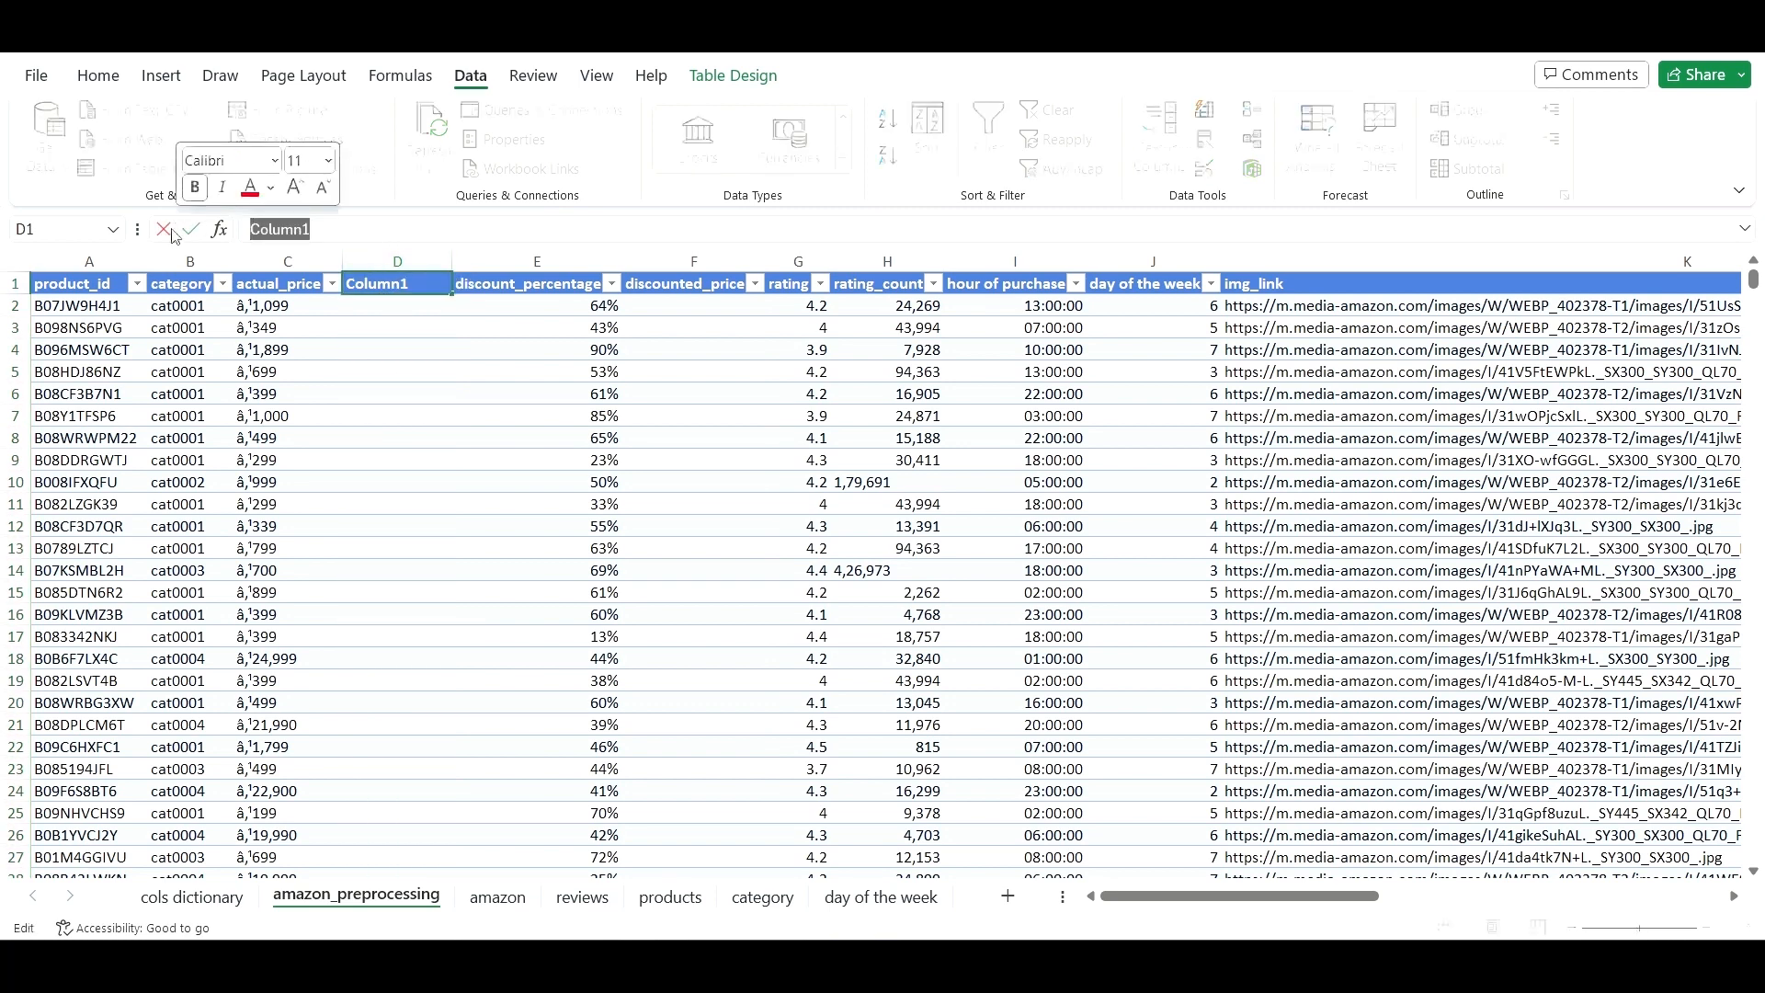
key("BackSpace")
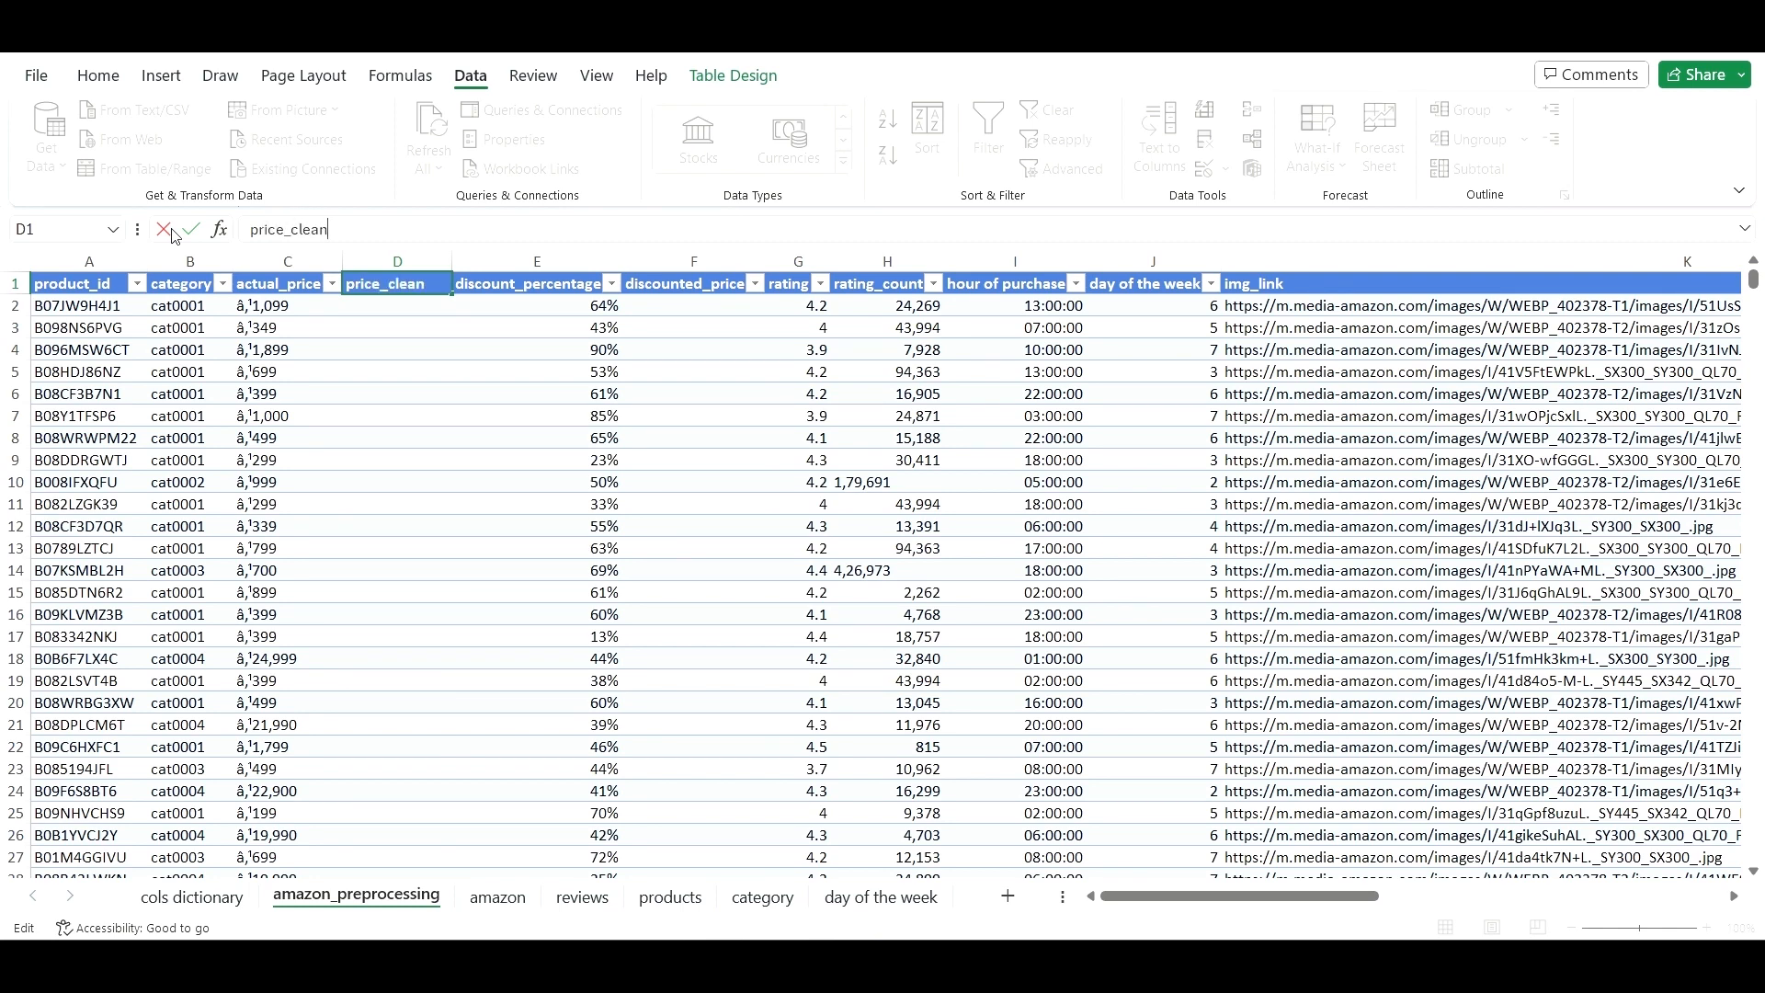
left_click(483, 395)
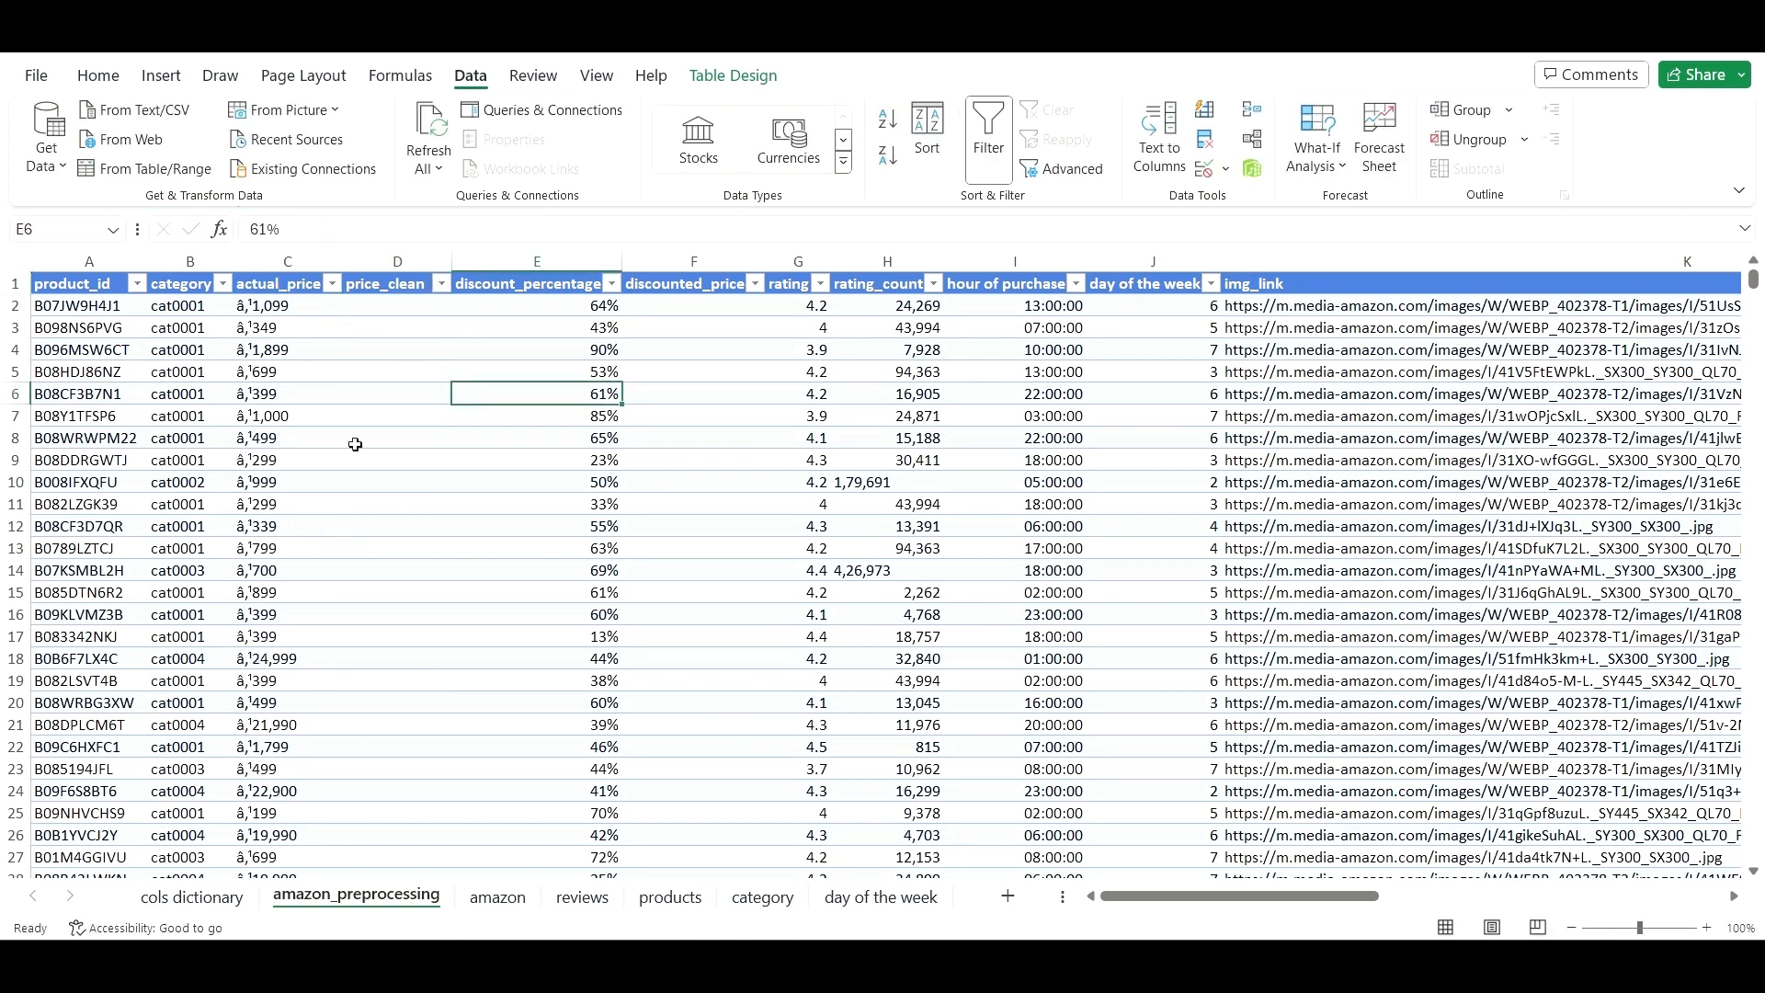
- Select the whole actual_price column and bring up the search tool
left_click(295, 312)
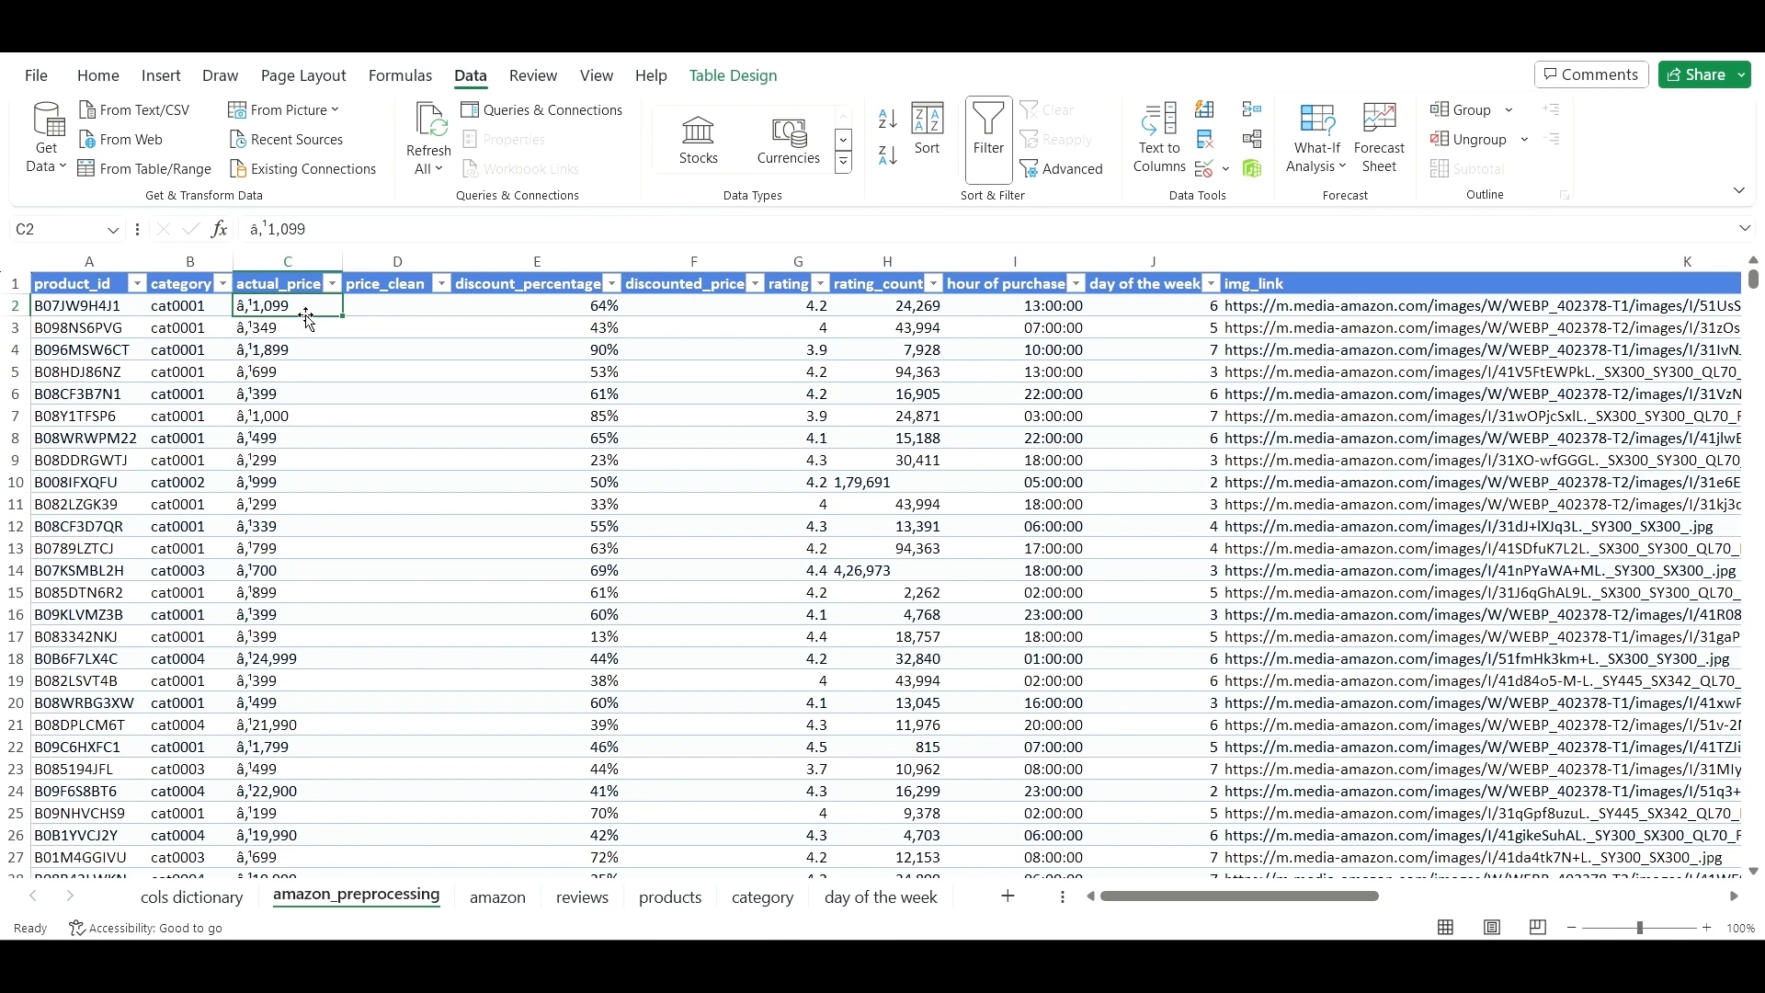
left_click(268, 258)
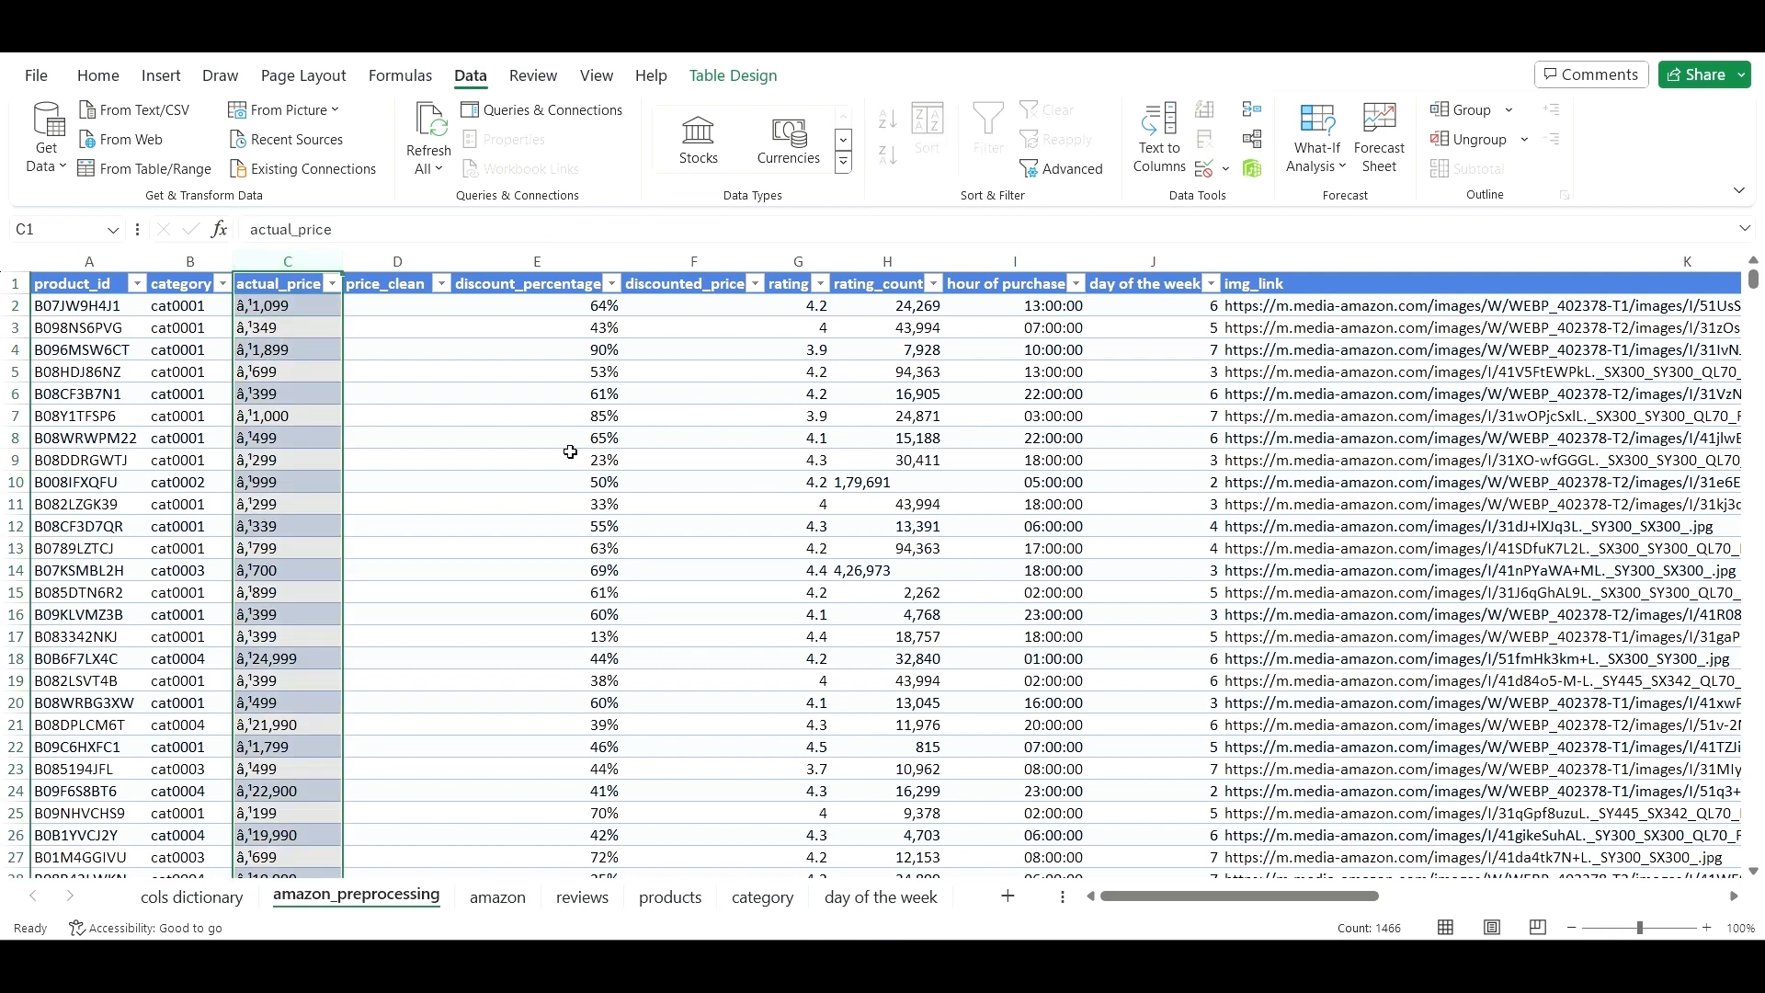
key("ctrl+f")
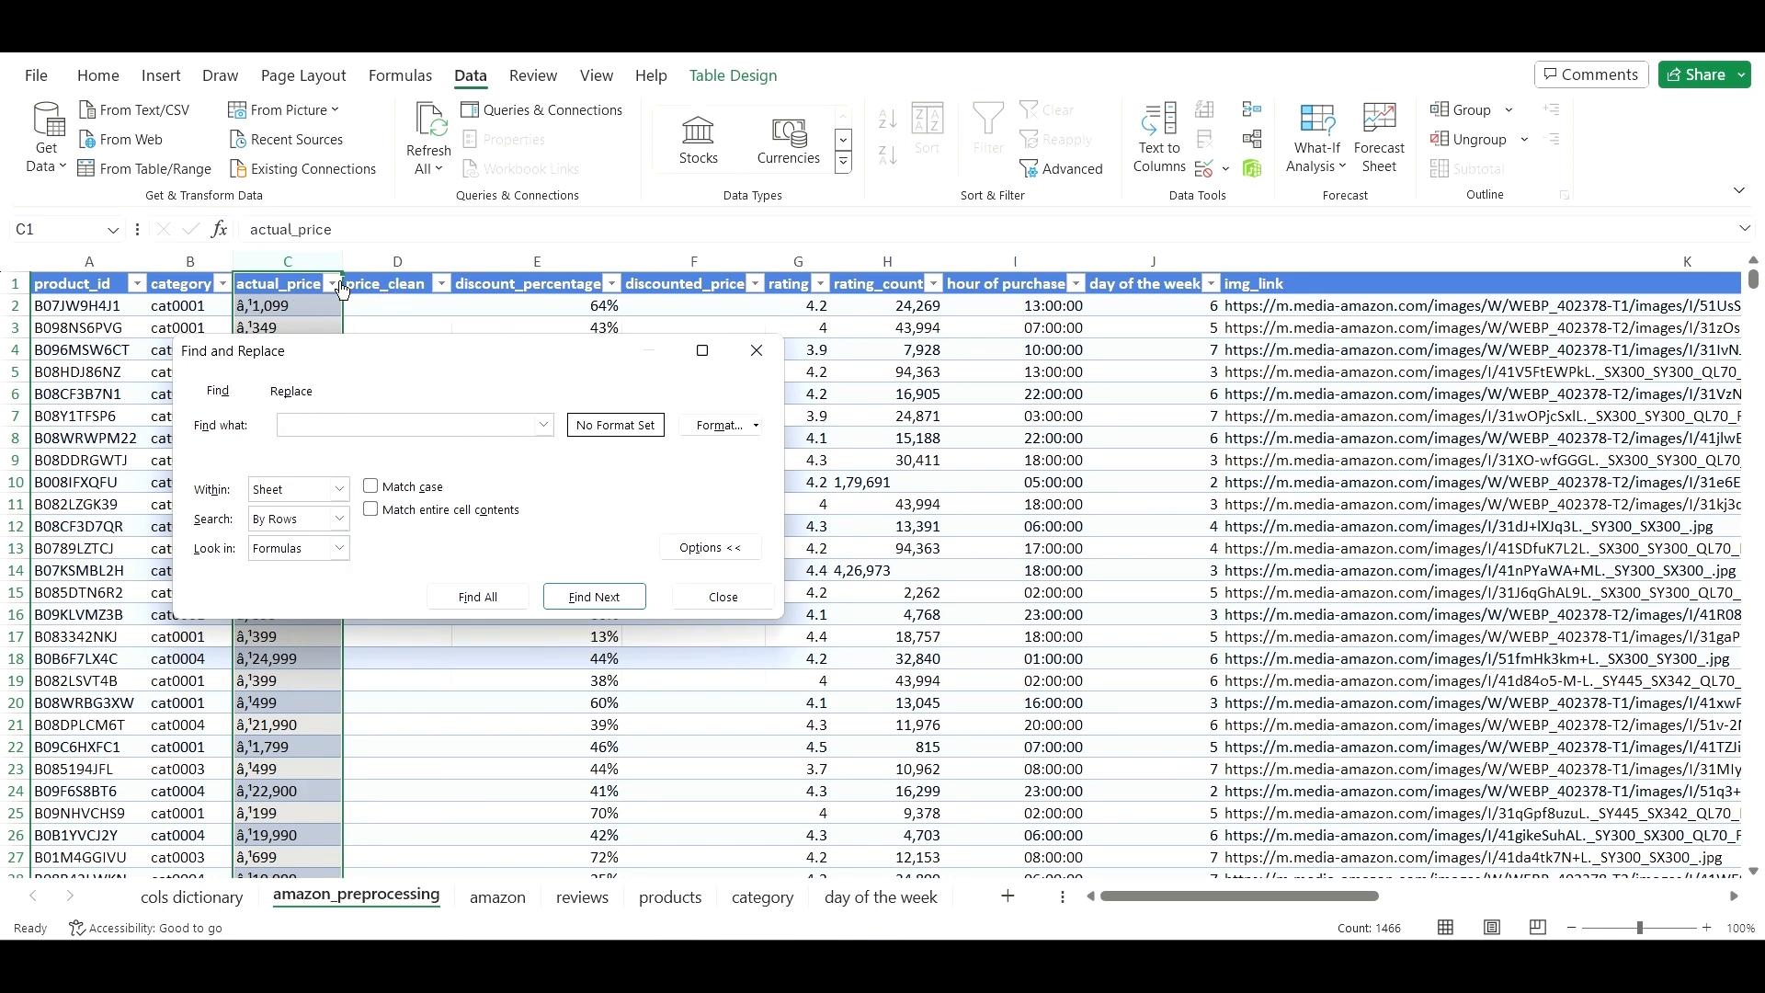
- Inspect C3 to identify the garbled â‚¹ currency prefix
left_click(764, 363)
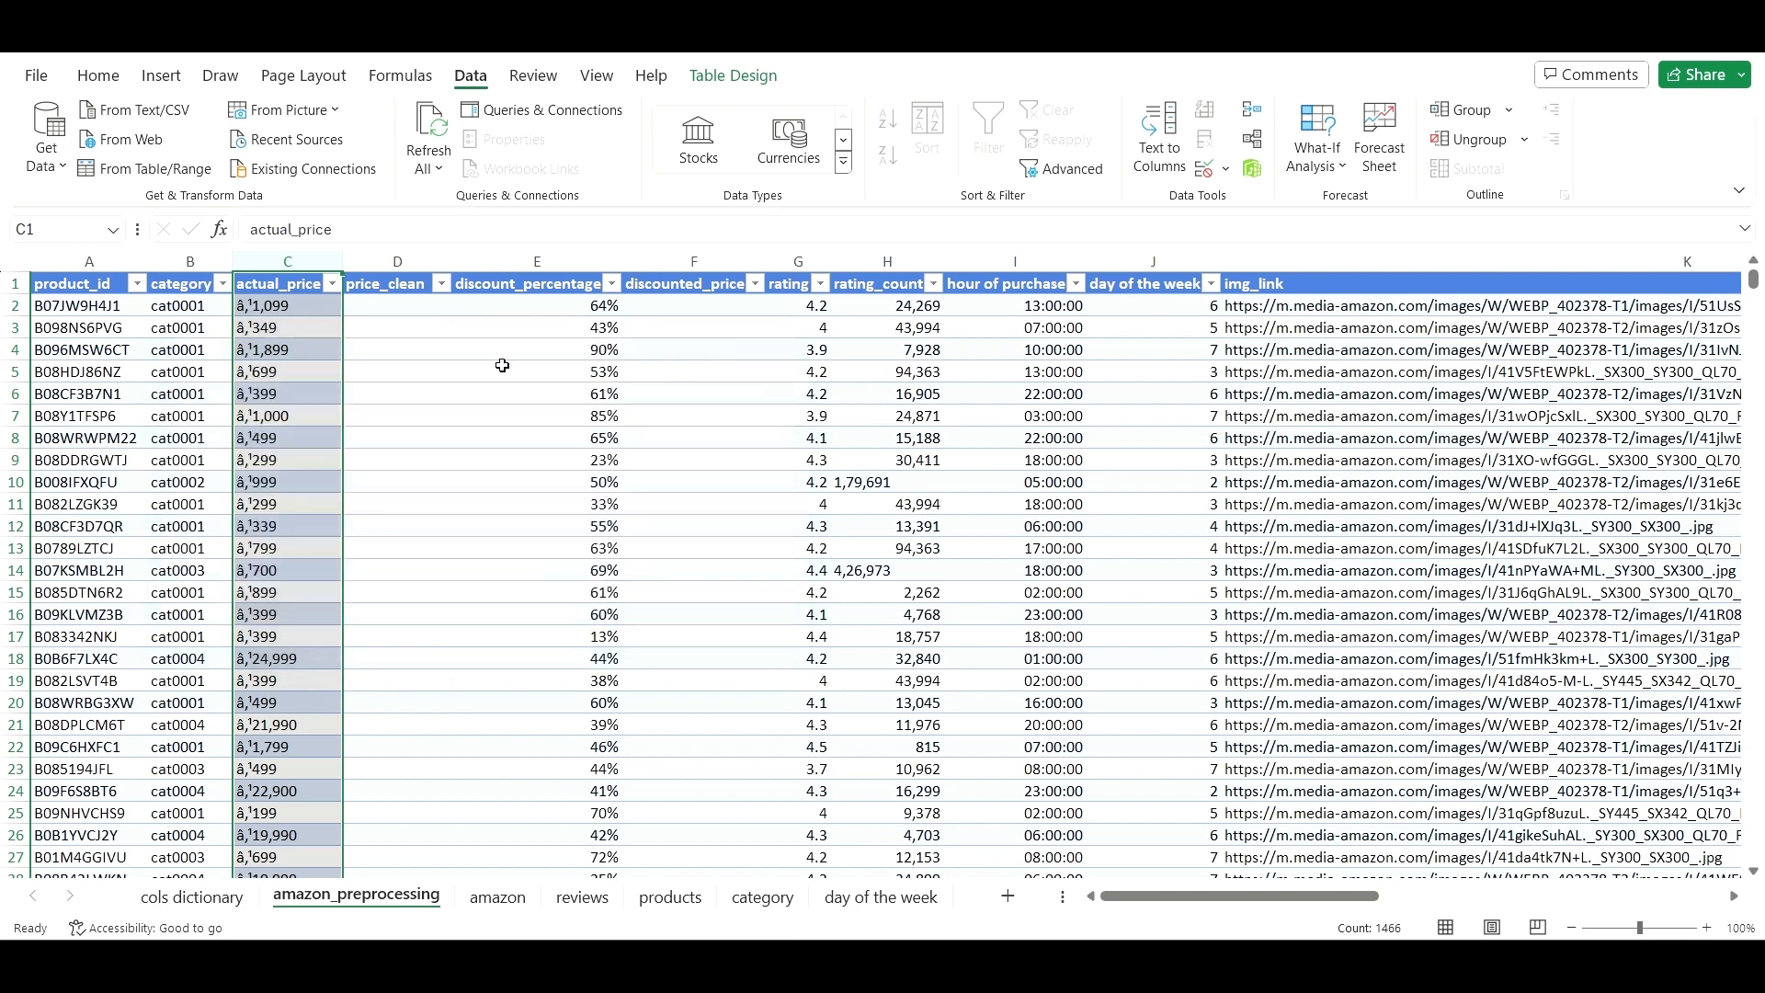
left_click(294, 333)
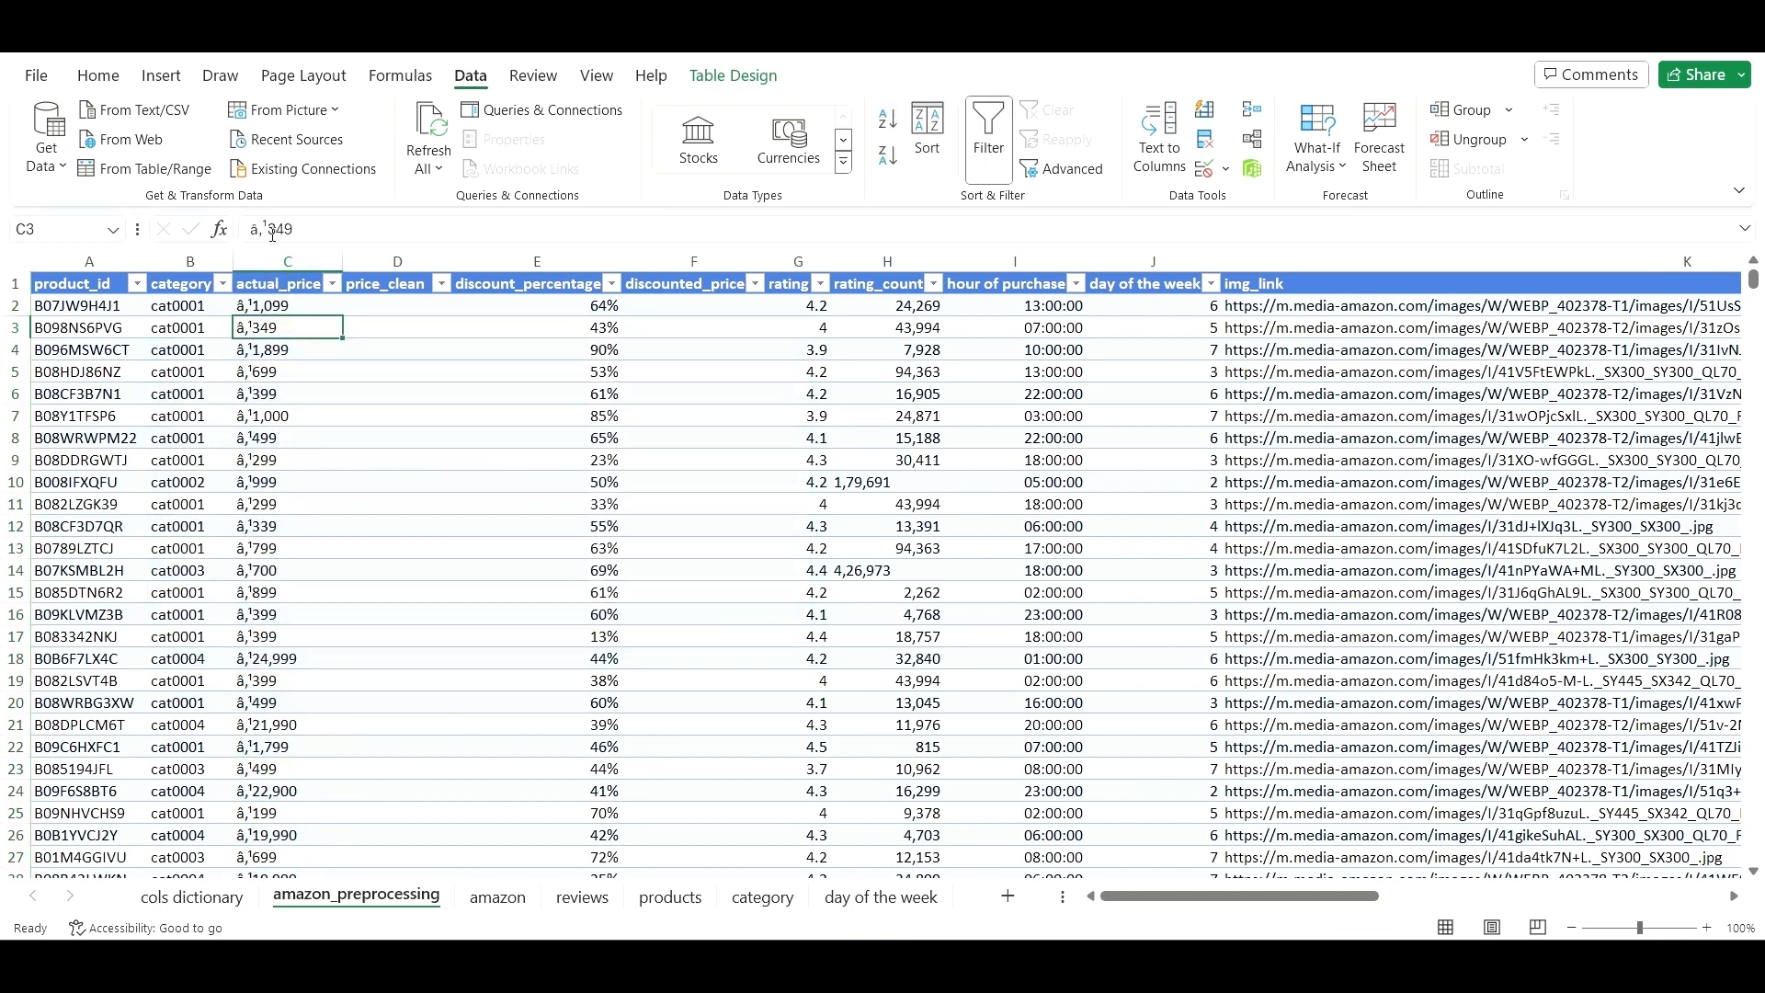
left_click_drag(268, 228, 250, 228)
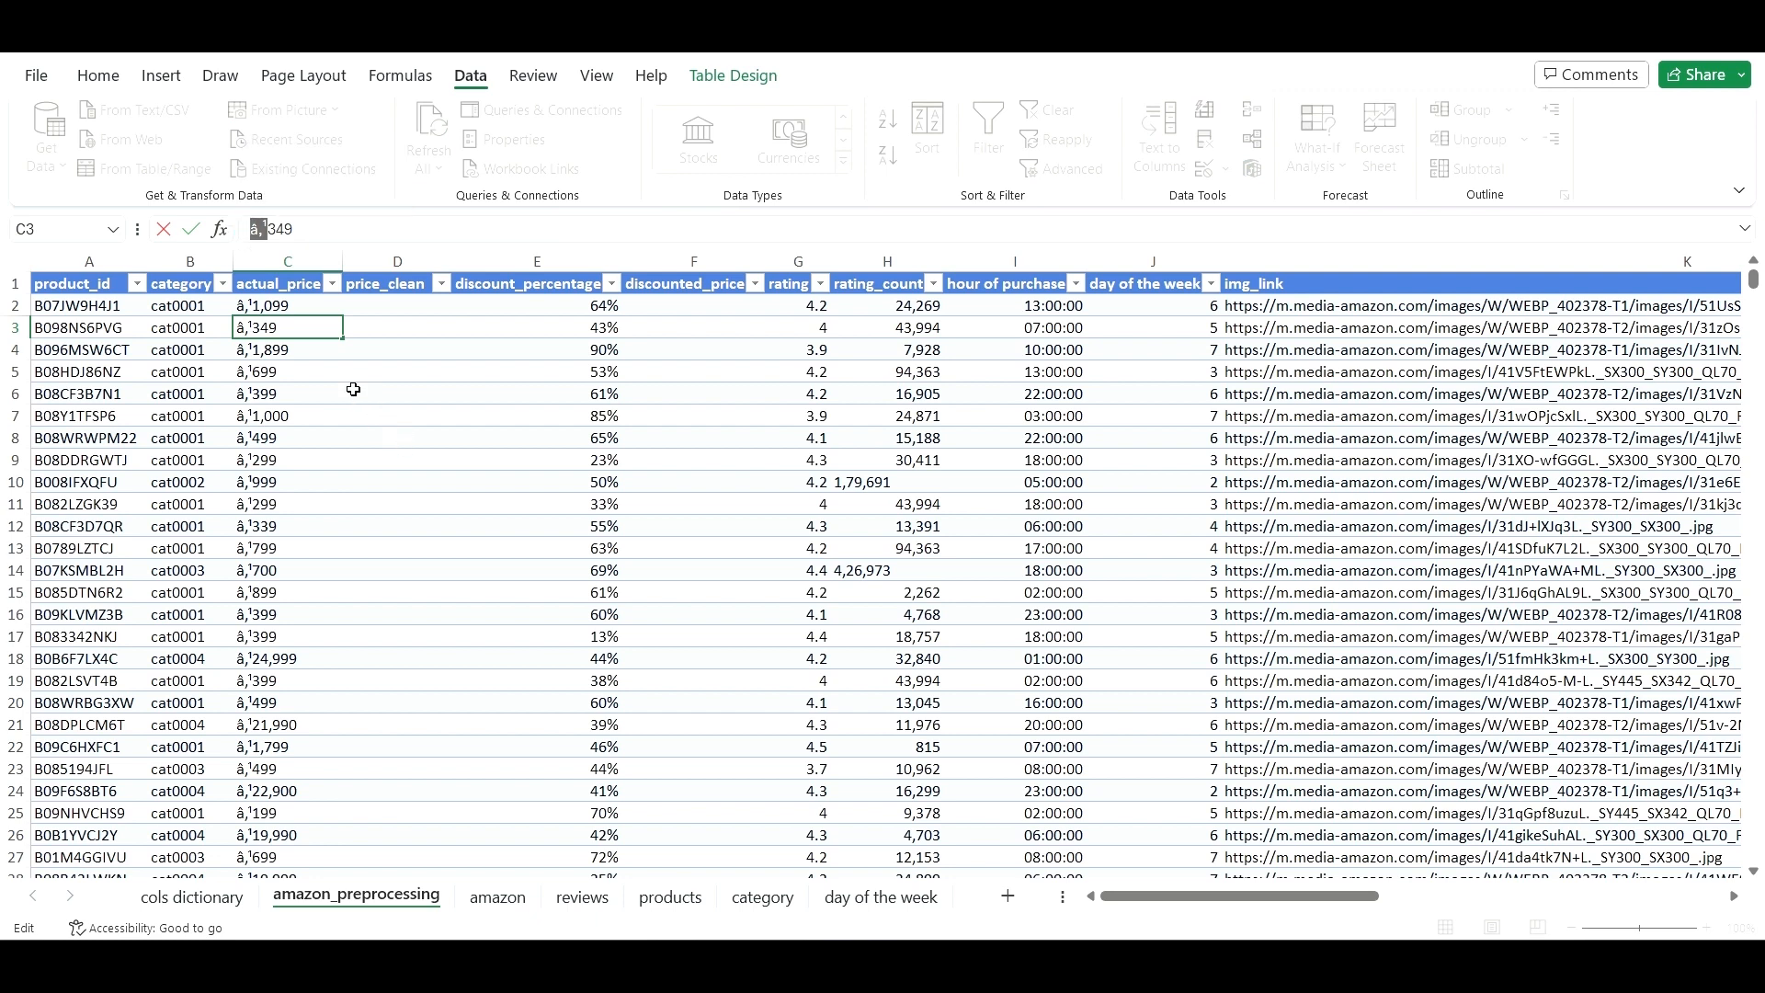
key("Escape")
left_click(311, 357)
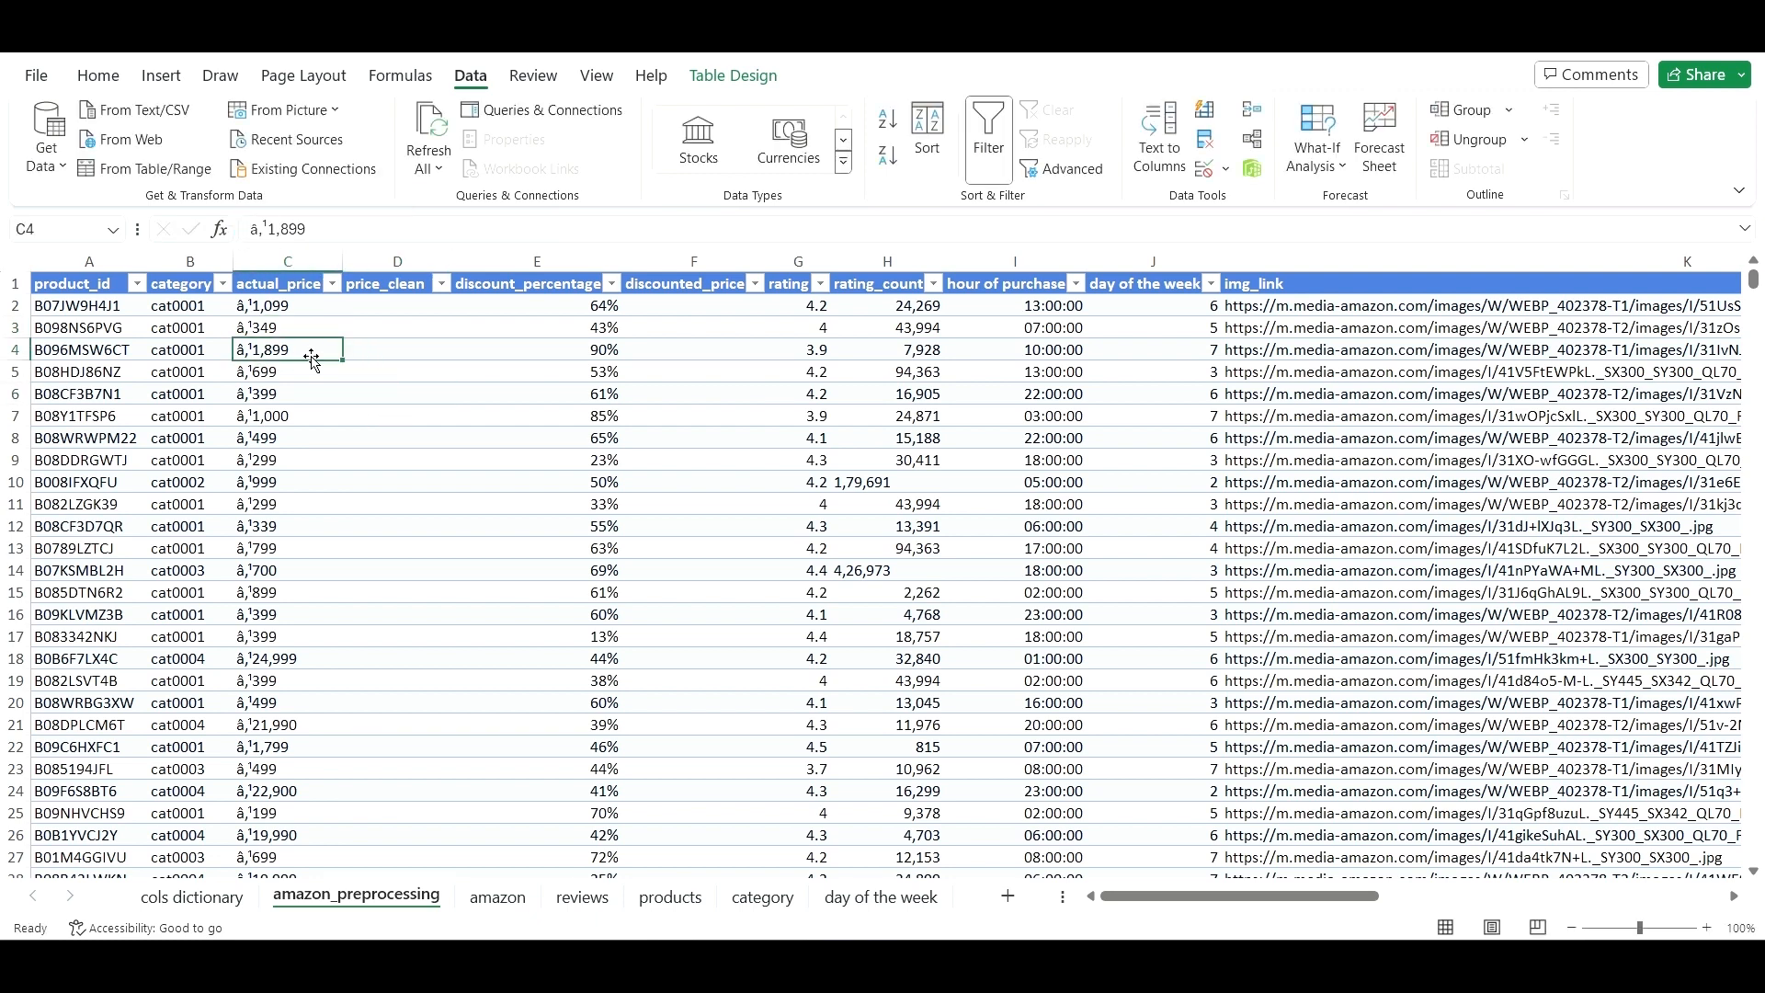
- Replace the â‚¹ prefix with nothing across actual_price, making 1465 replacements
key("ctrl+f")
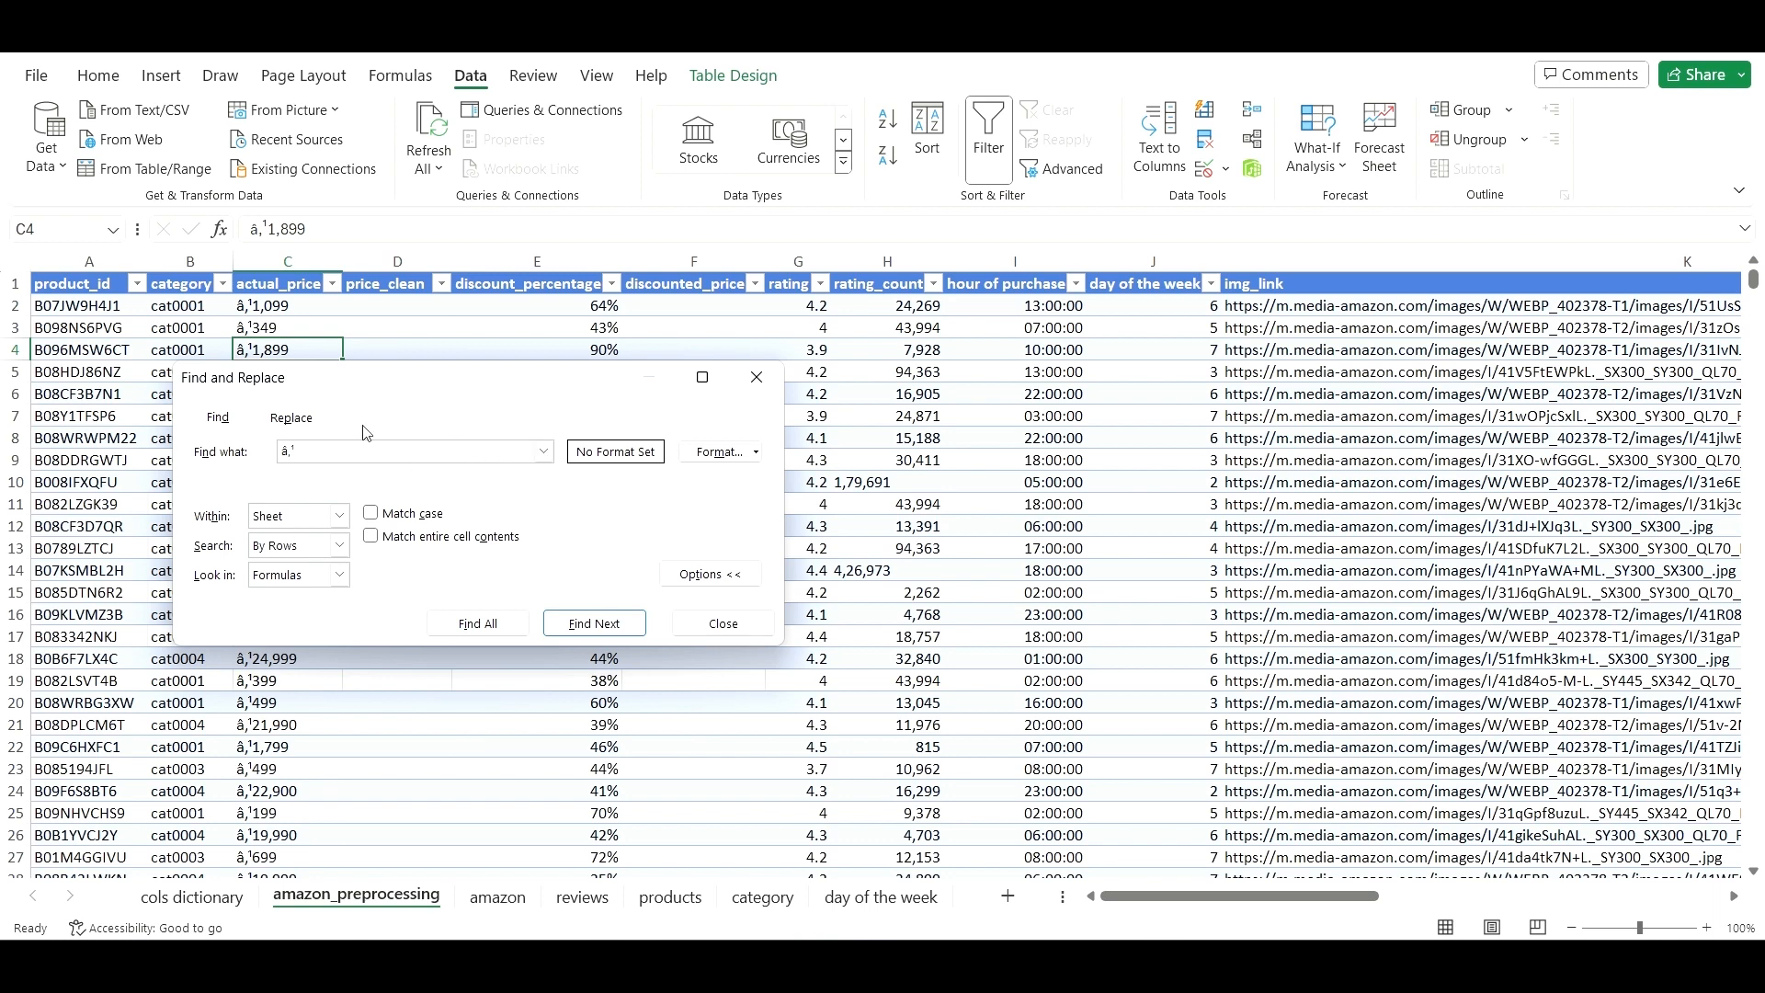
left_click(308, 420)
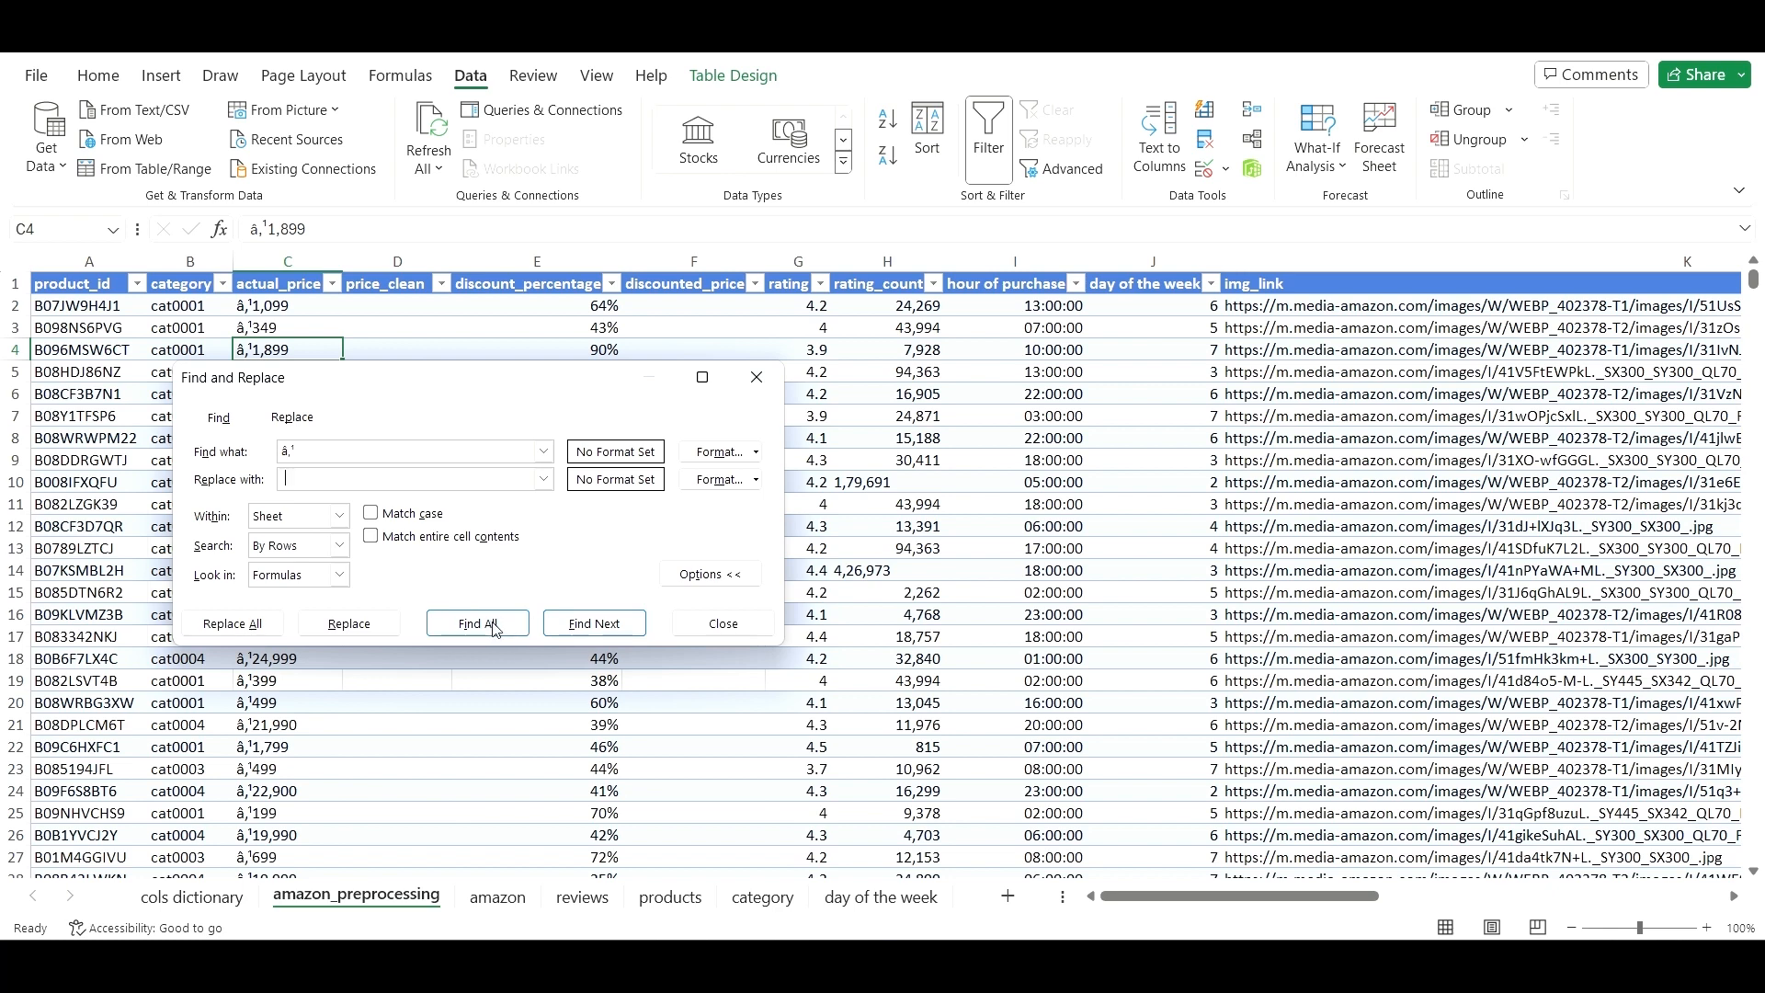
left_click(270, 630)
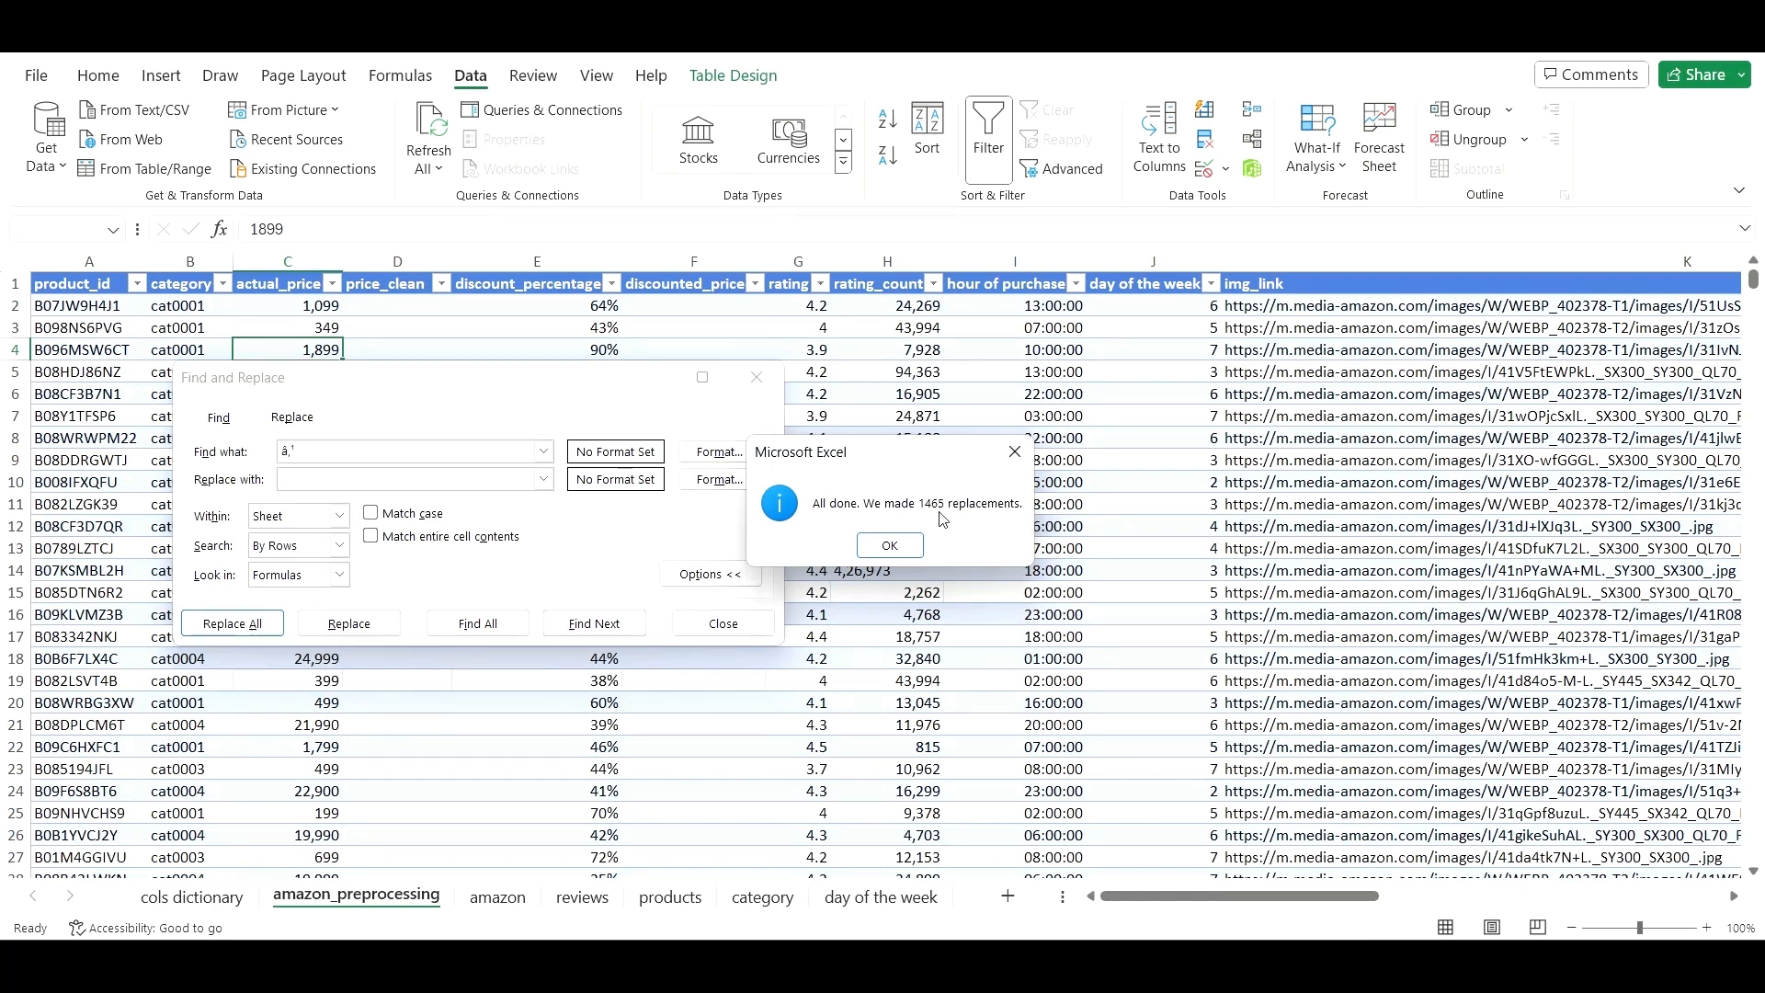
left_click(889, 545)
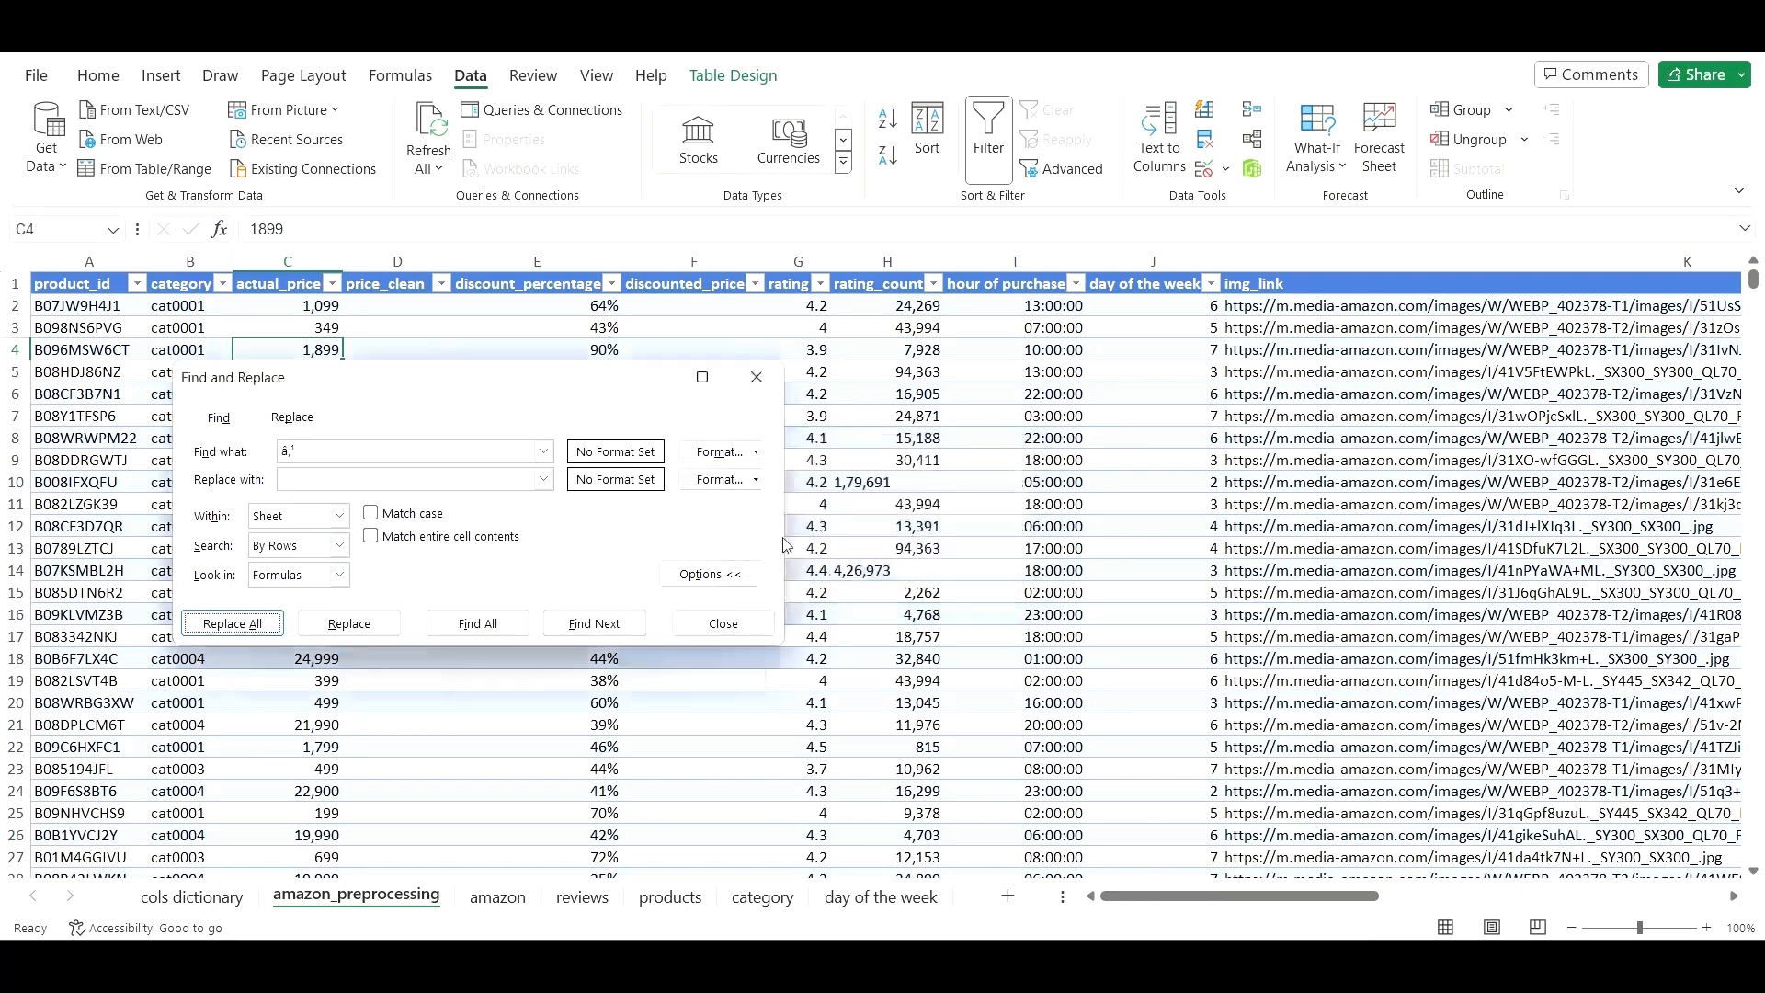
left_click(758, 376)
left_click(317, 305)
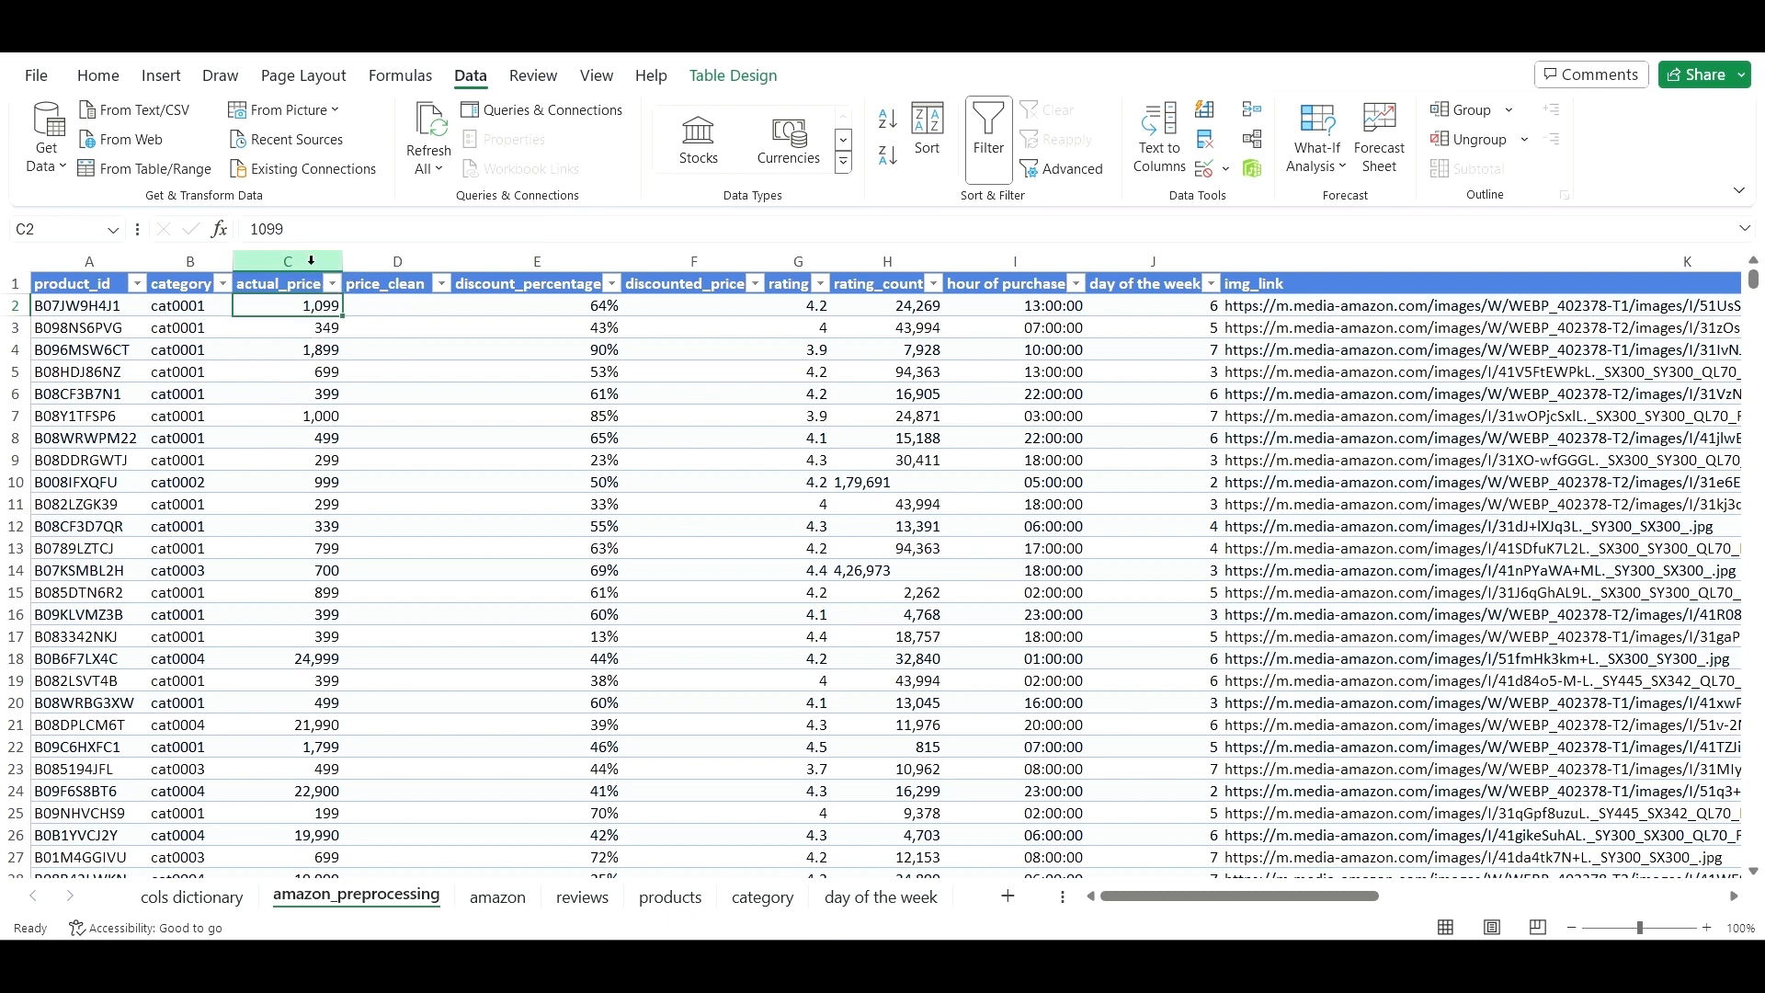
- Copy the whole actual_price column and attempt Paste Values at D2, dismissing the size error
left_click(307, 260)
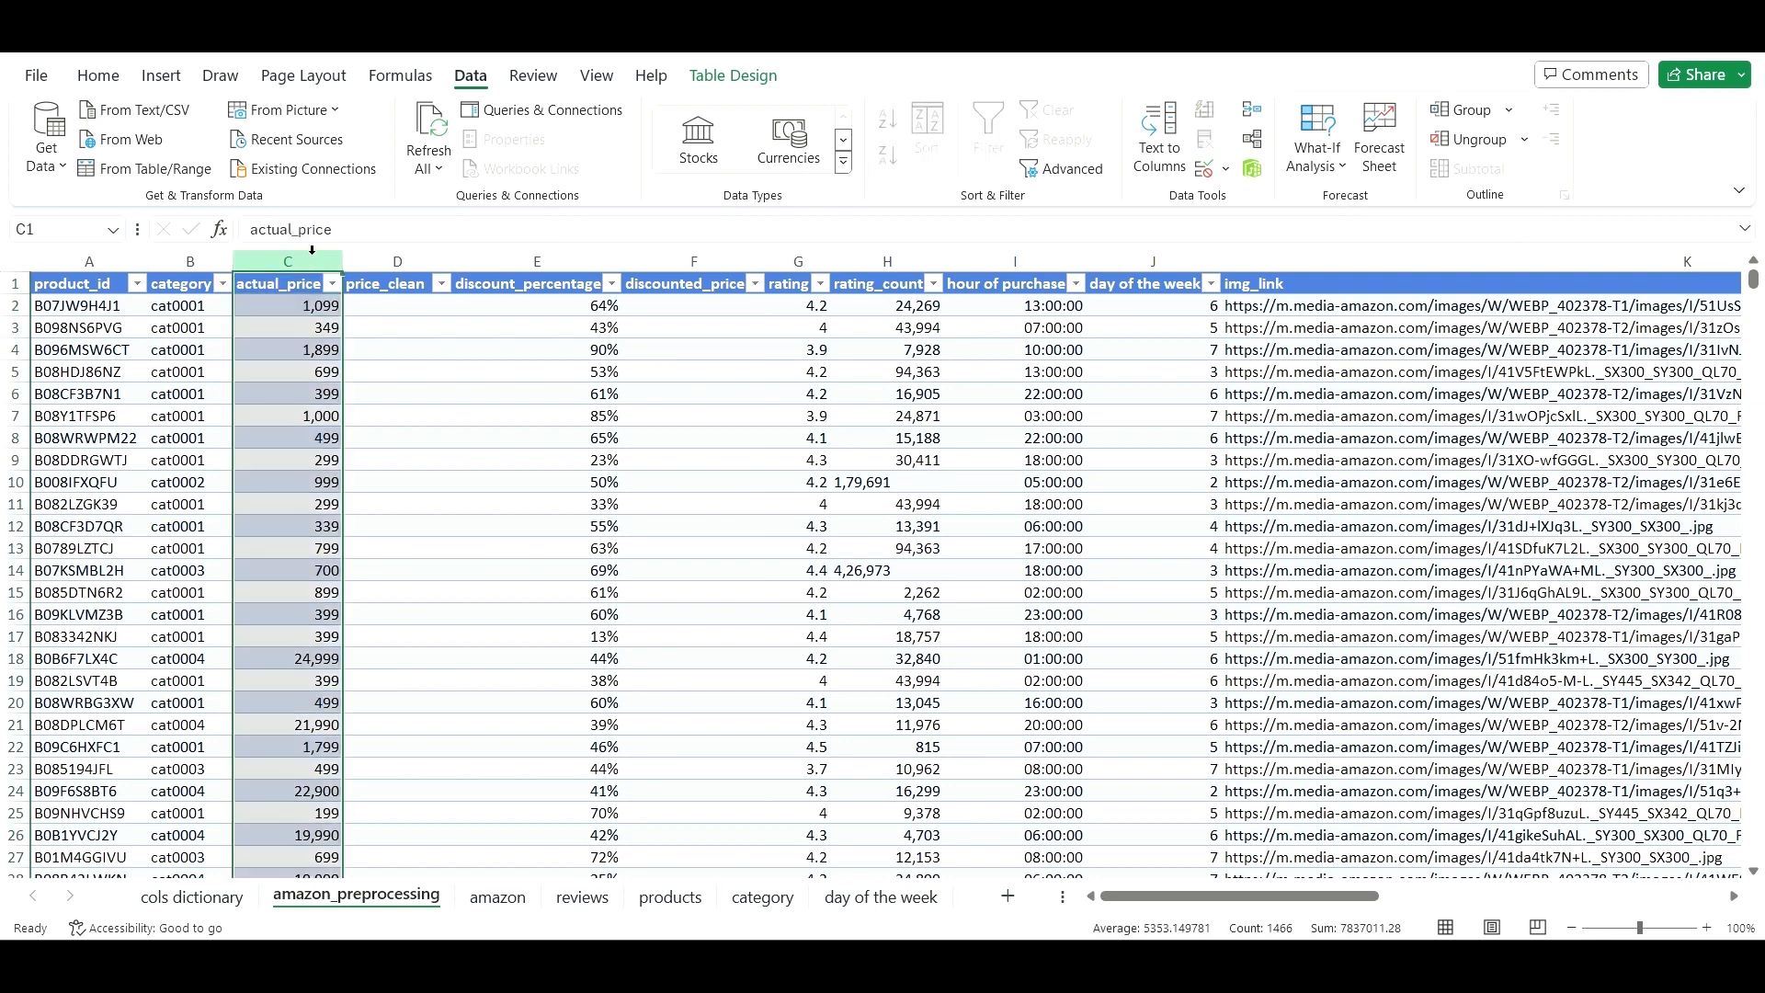
key("ctrl+c")
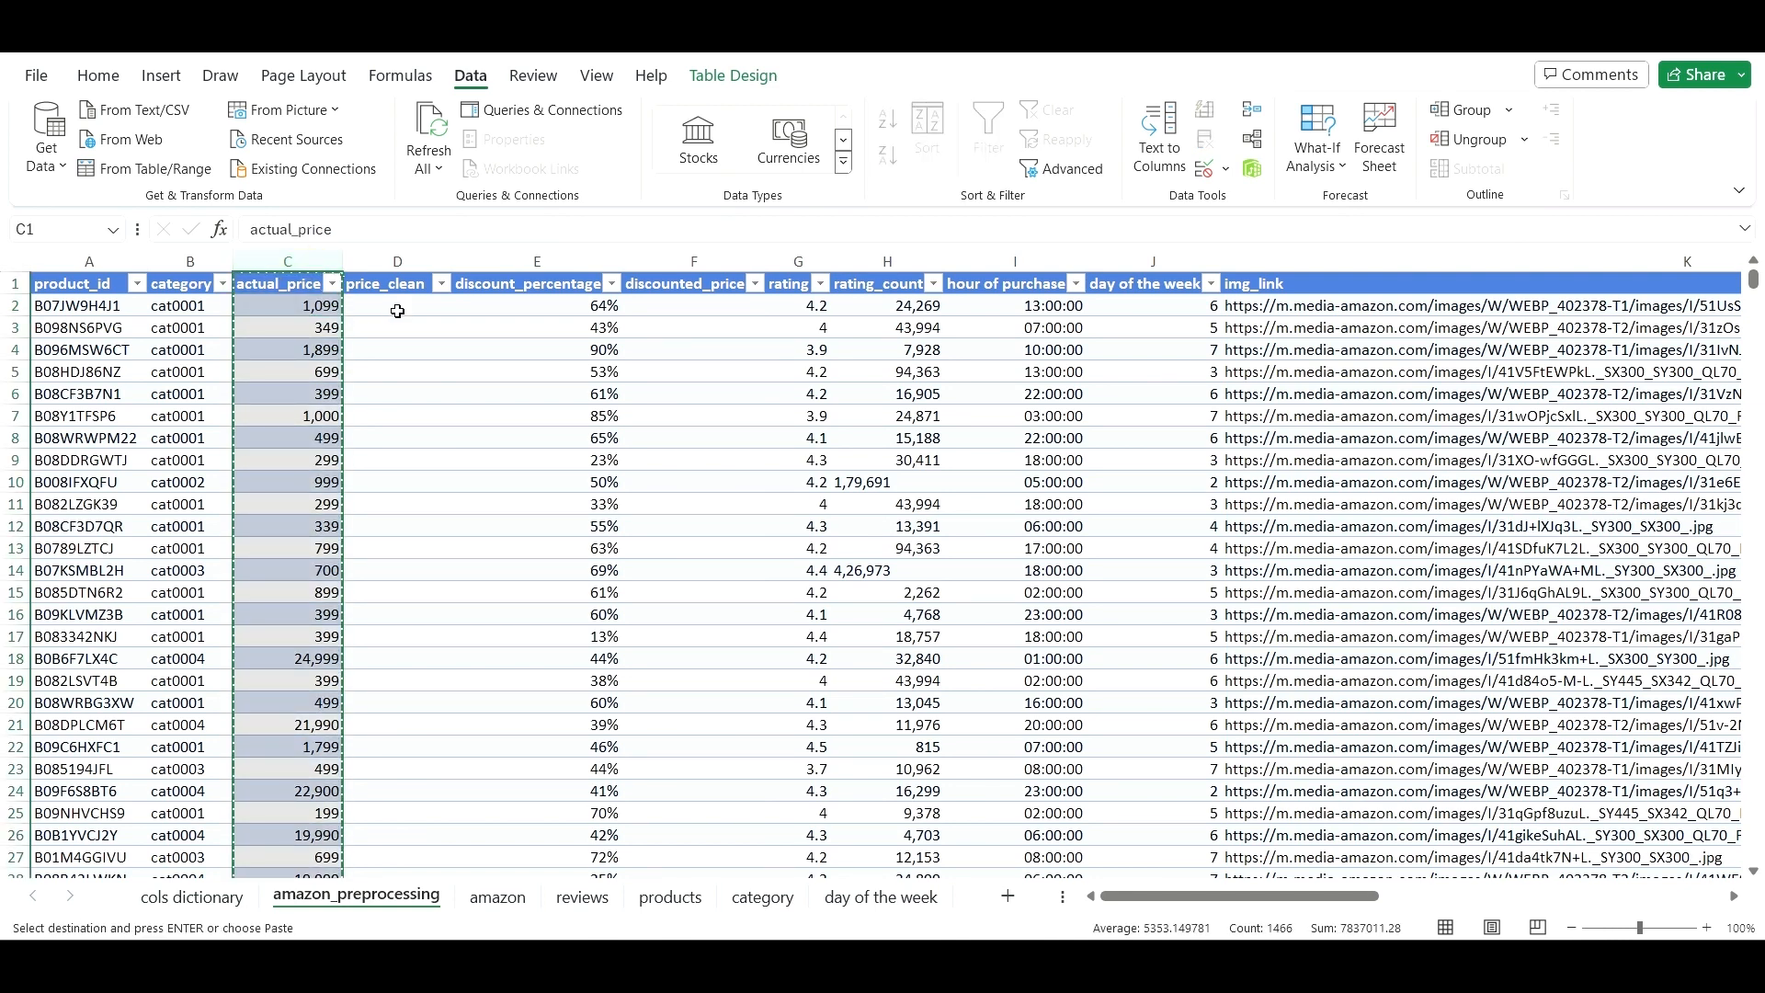
right_click(397, 312)
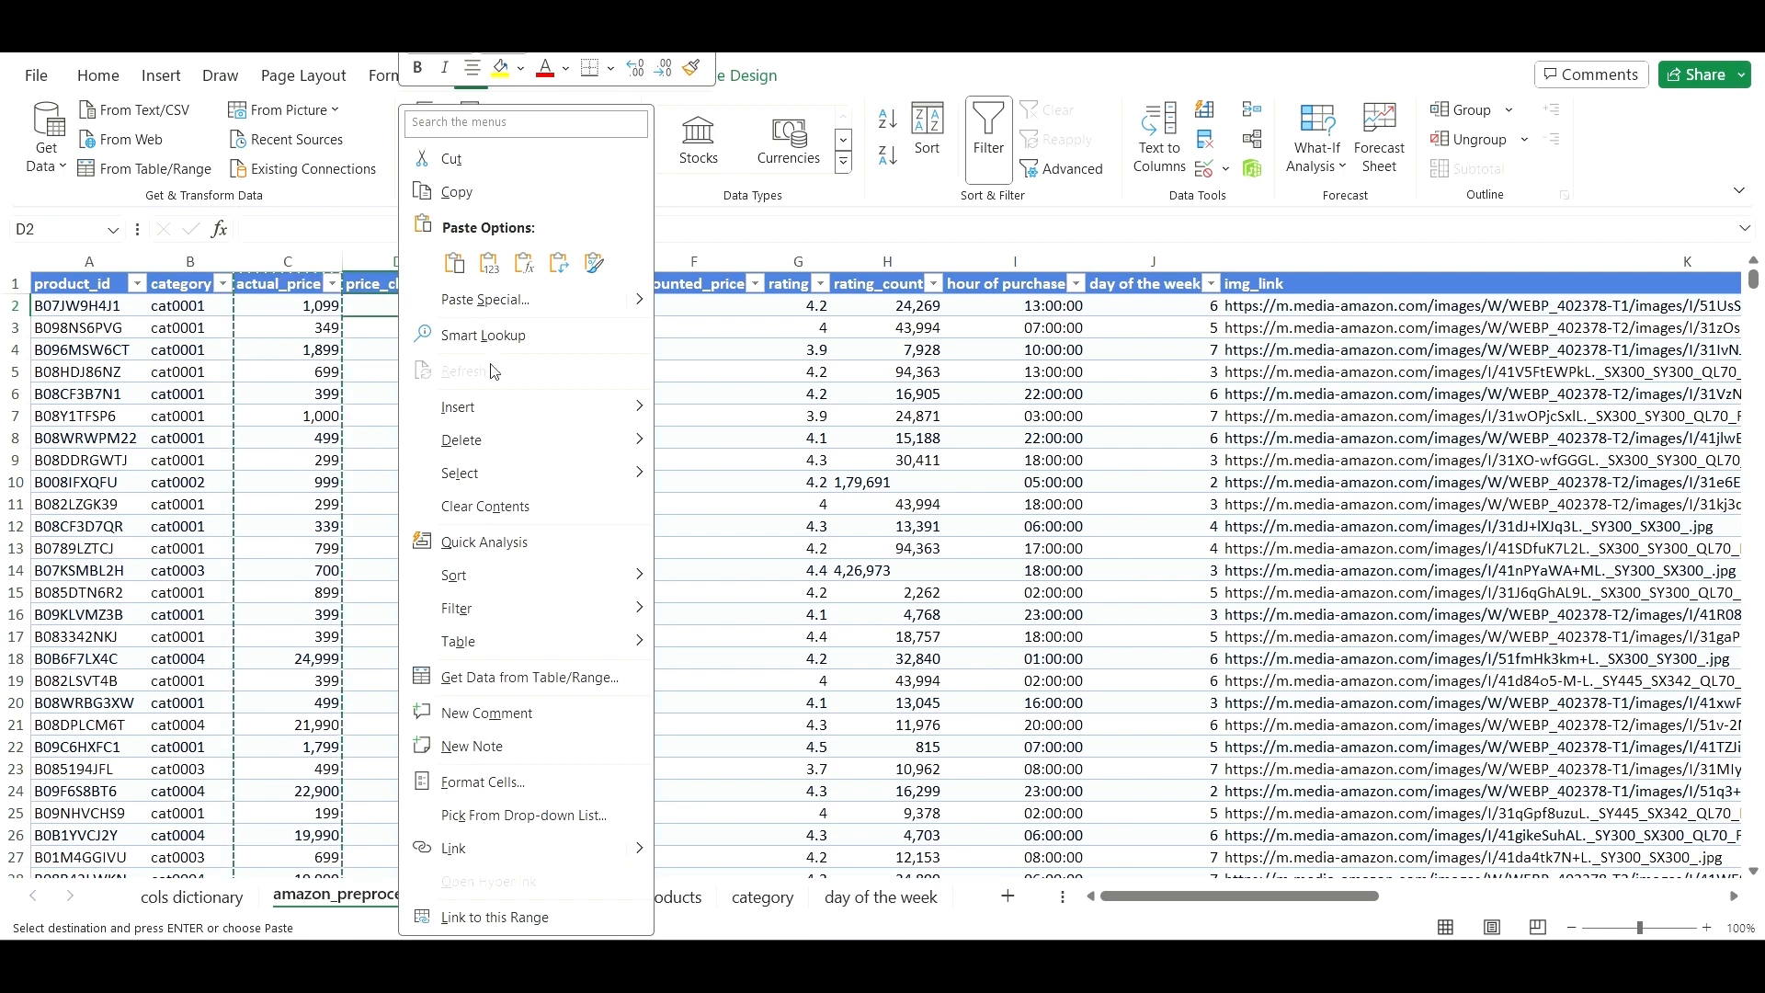
left_click(497, 269)
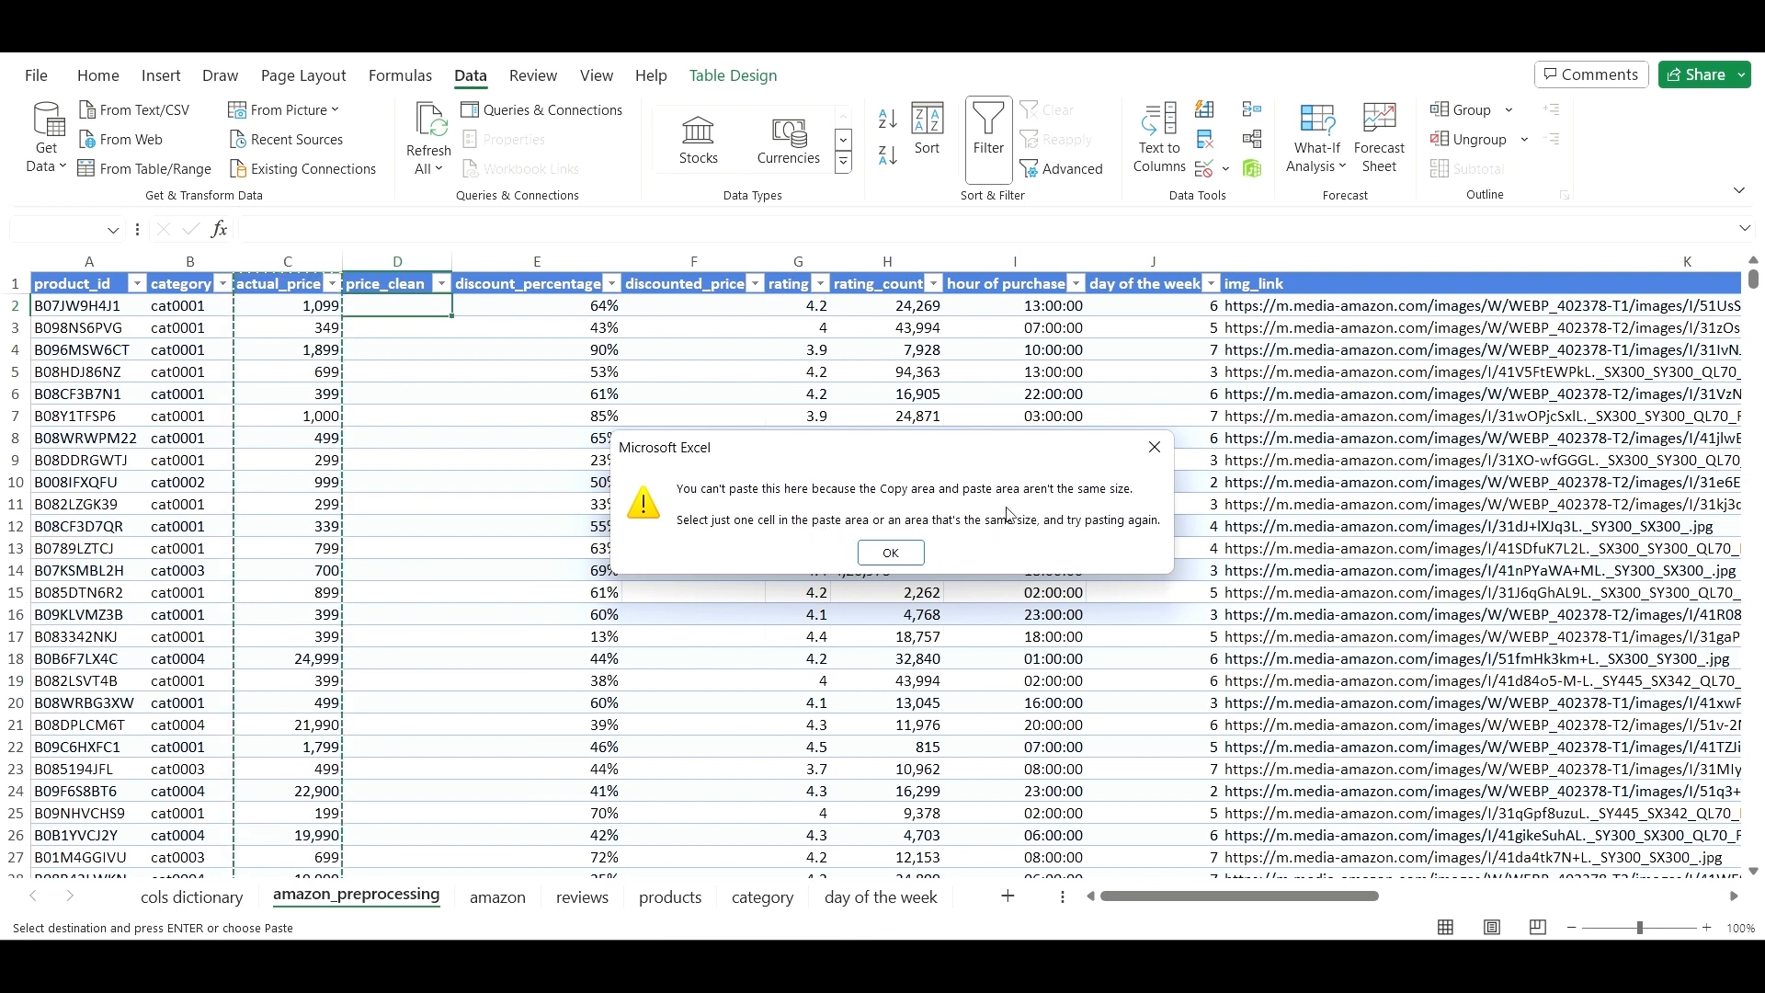
left_click(892, 552)
left_click(411, 423)
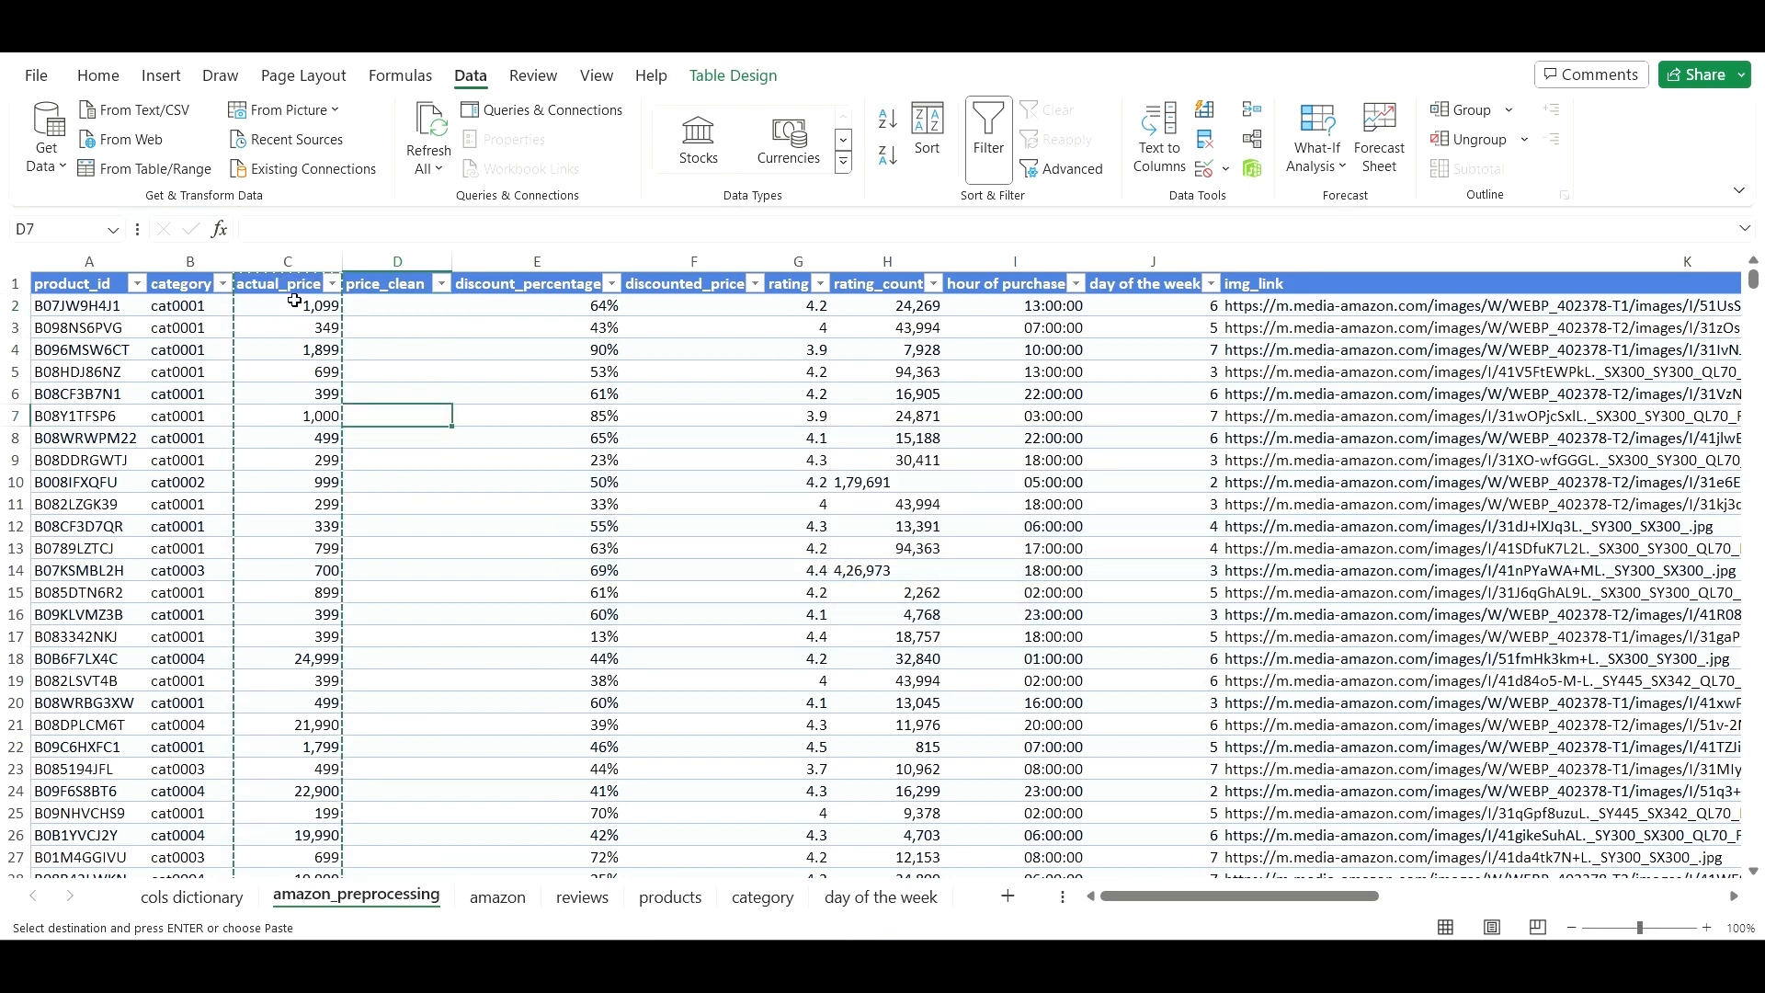
- Select the actual_price values from C2 down to the last row
left_click(294, 304)
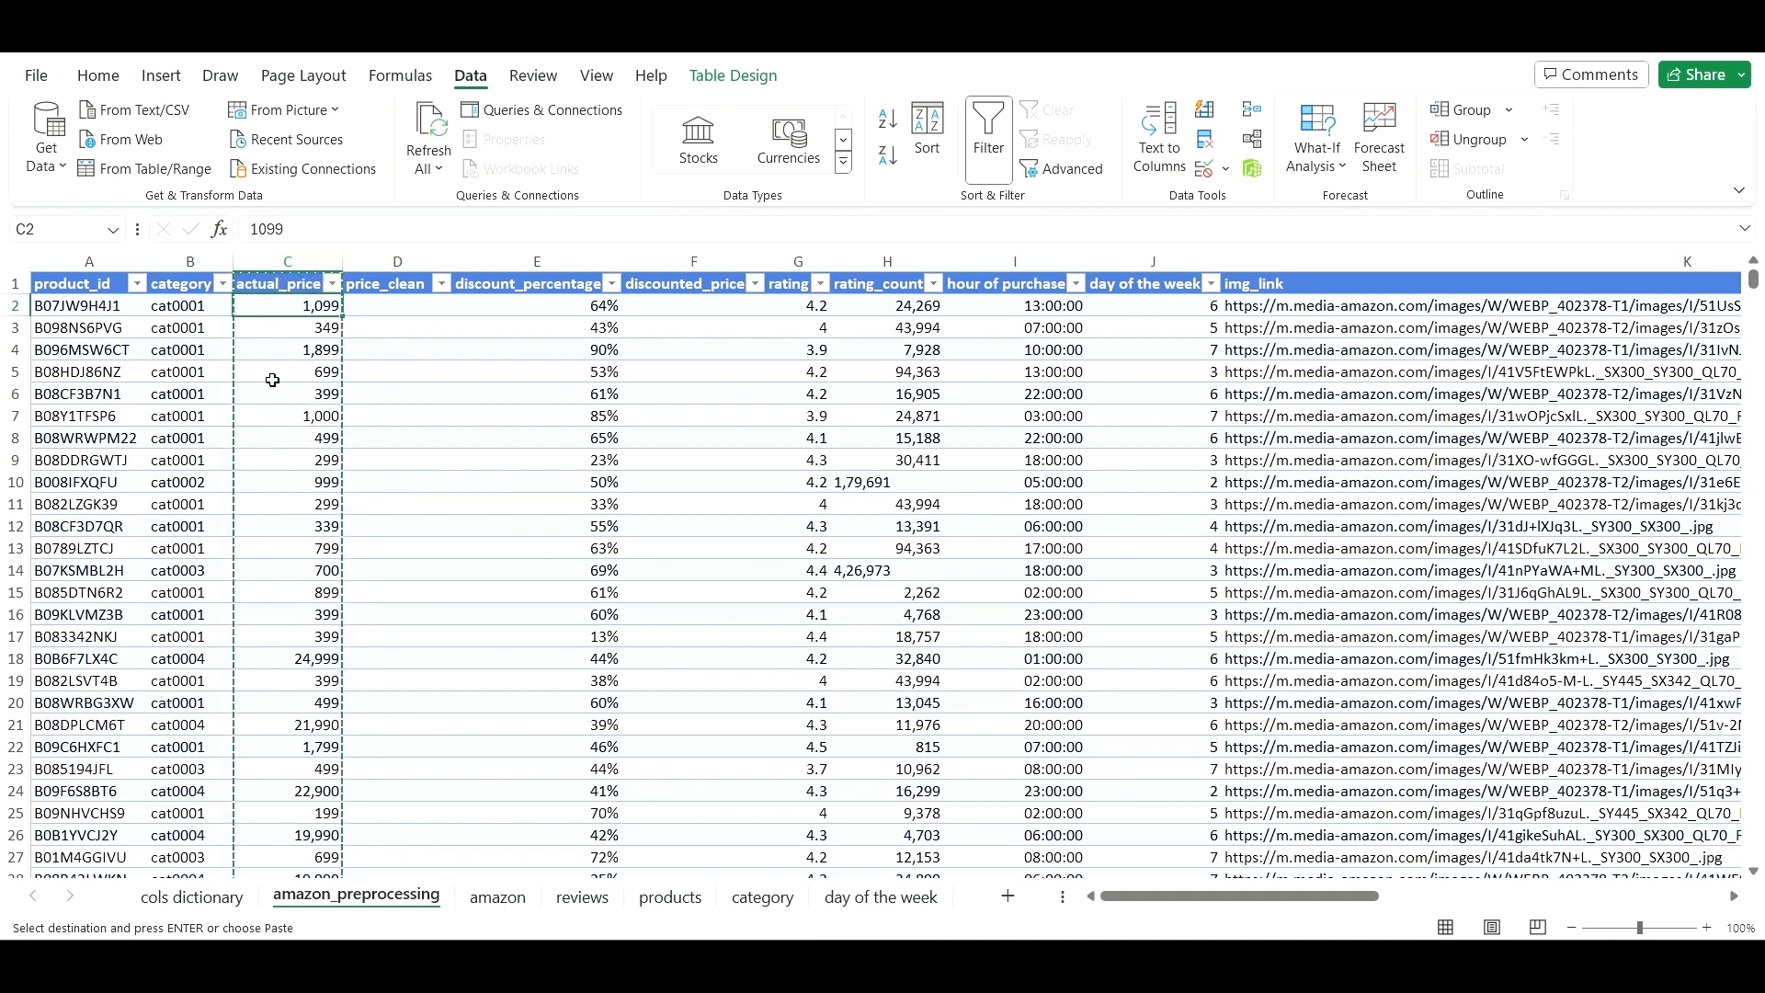
left_click(411, 307)
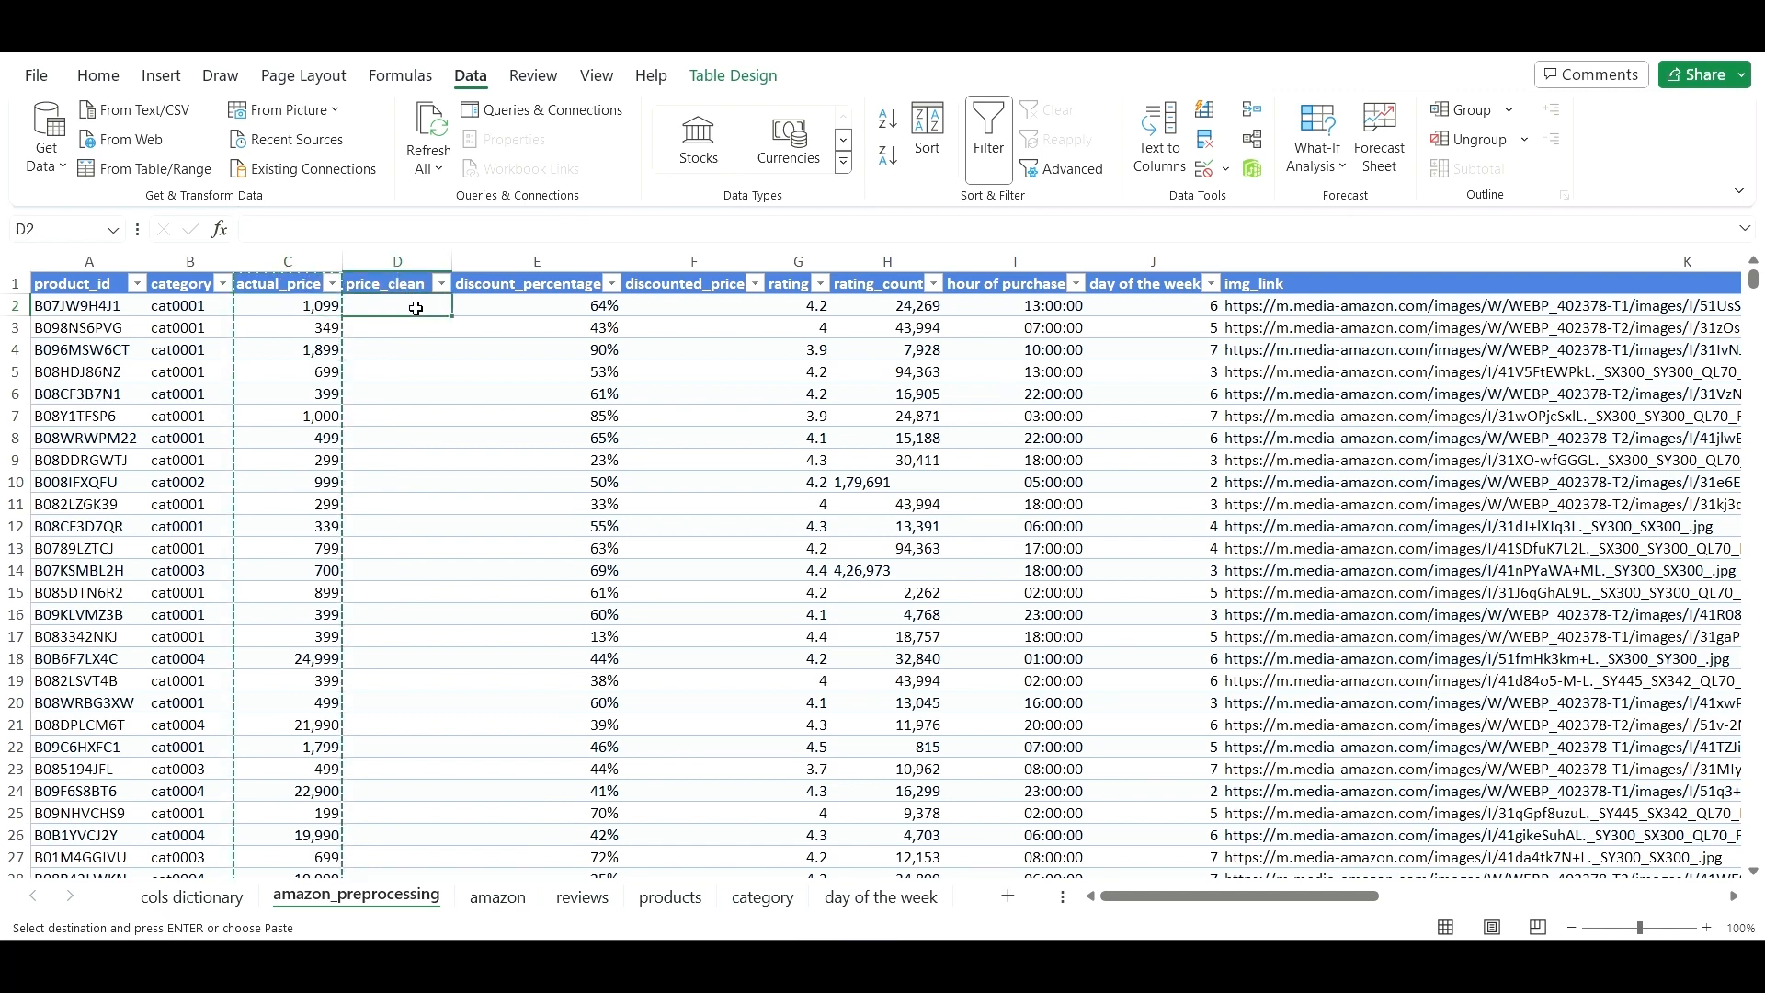
left_click(301, 292)
left_click(299, 305)
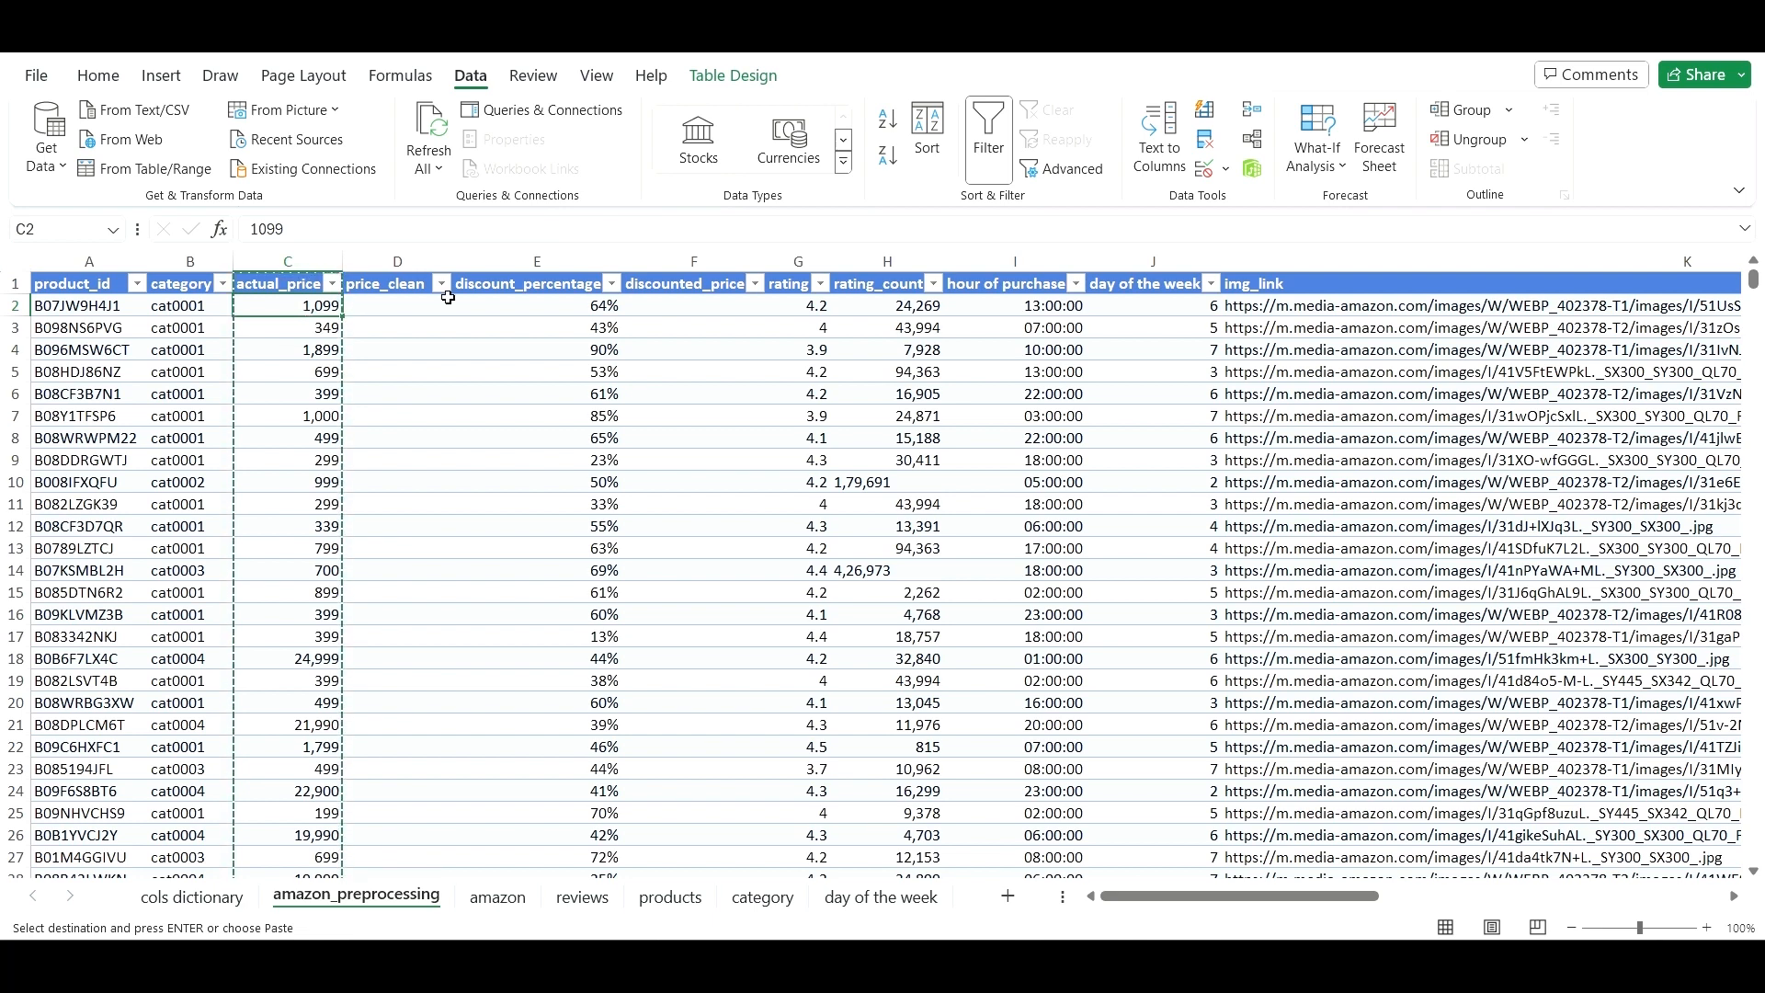
key("ctrl+shift+Down")
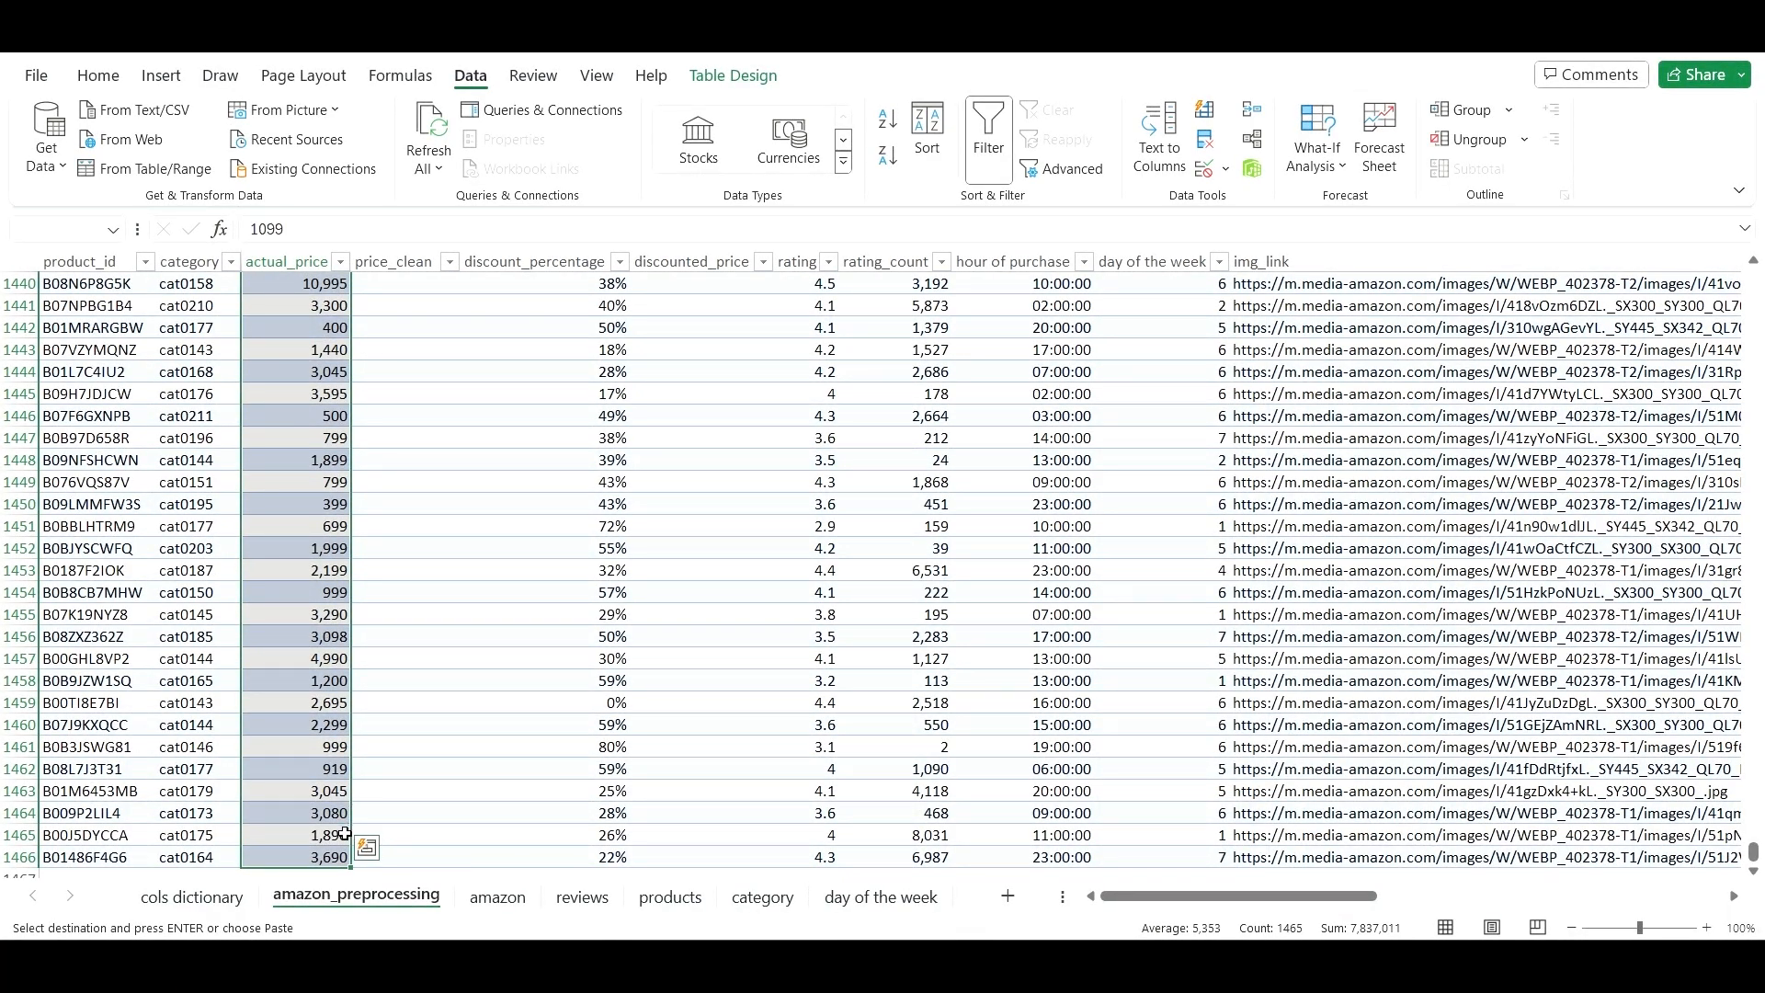
- Paste the selected prices into price_clean at D2 as plain values
scroll(359, 781, "up", 20)
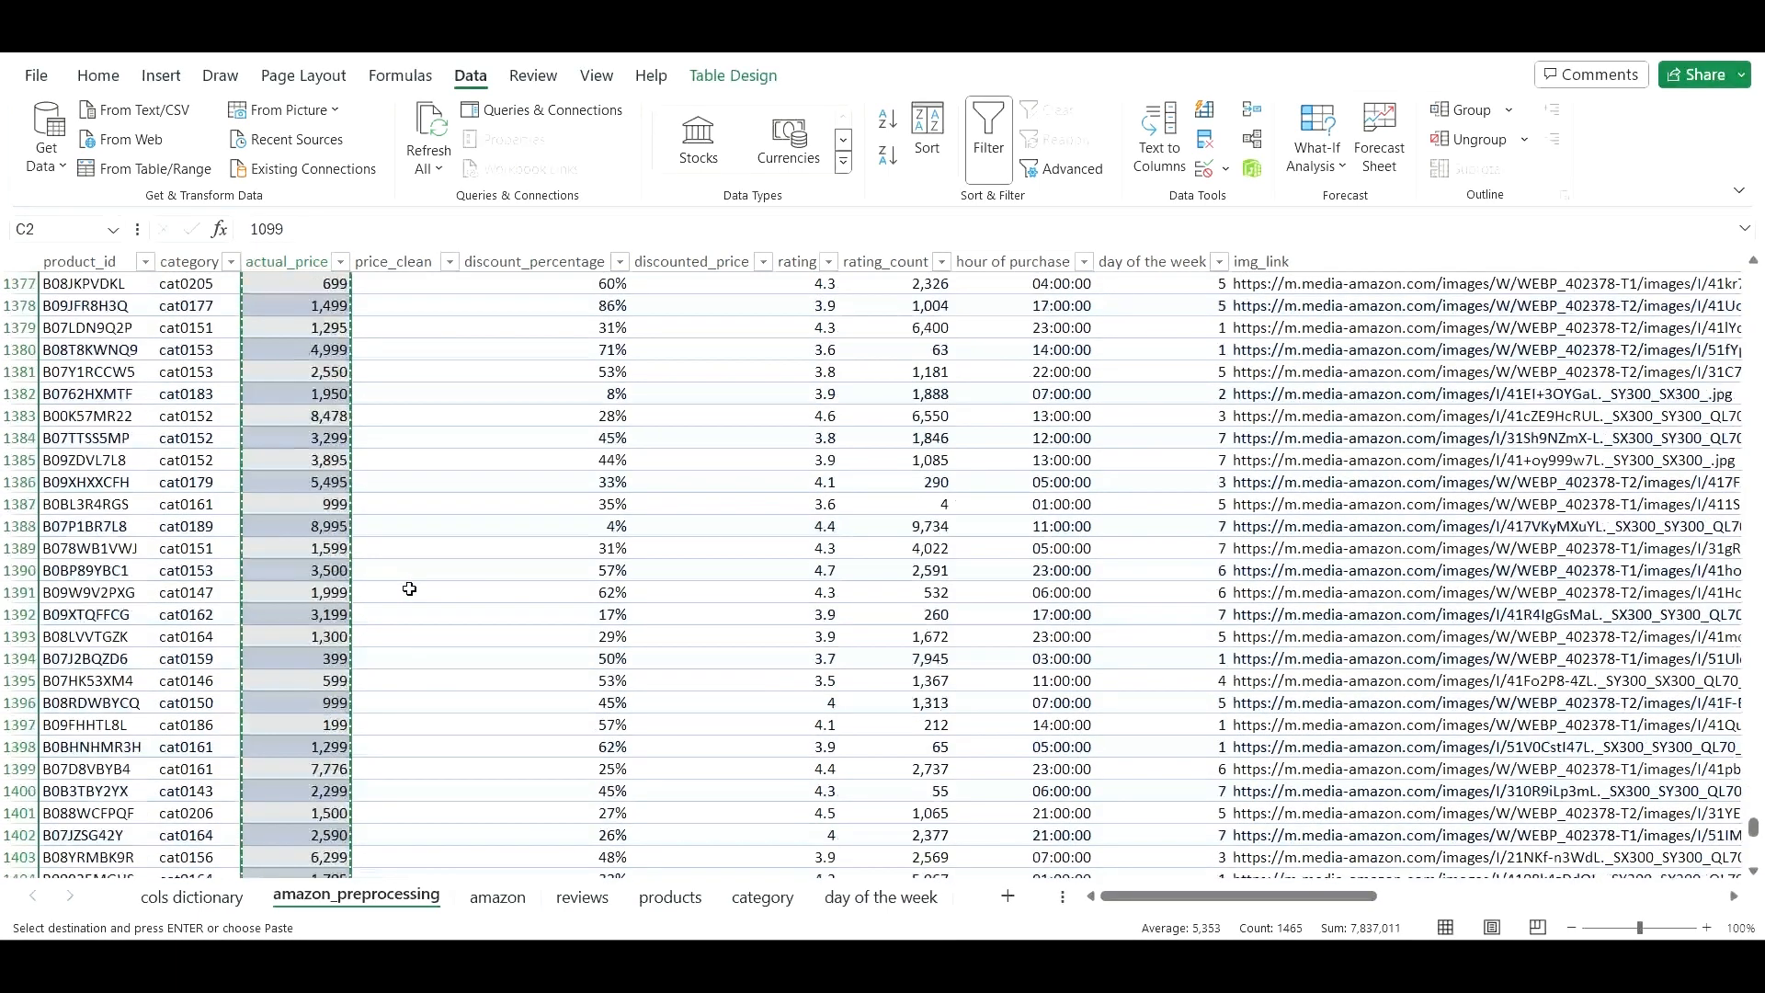
key("ctrl+Up")
key("Right")
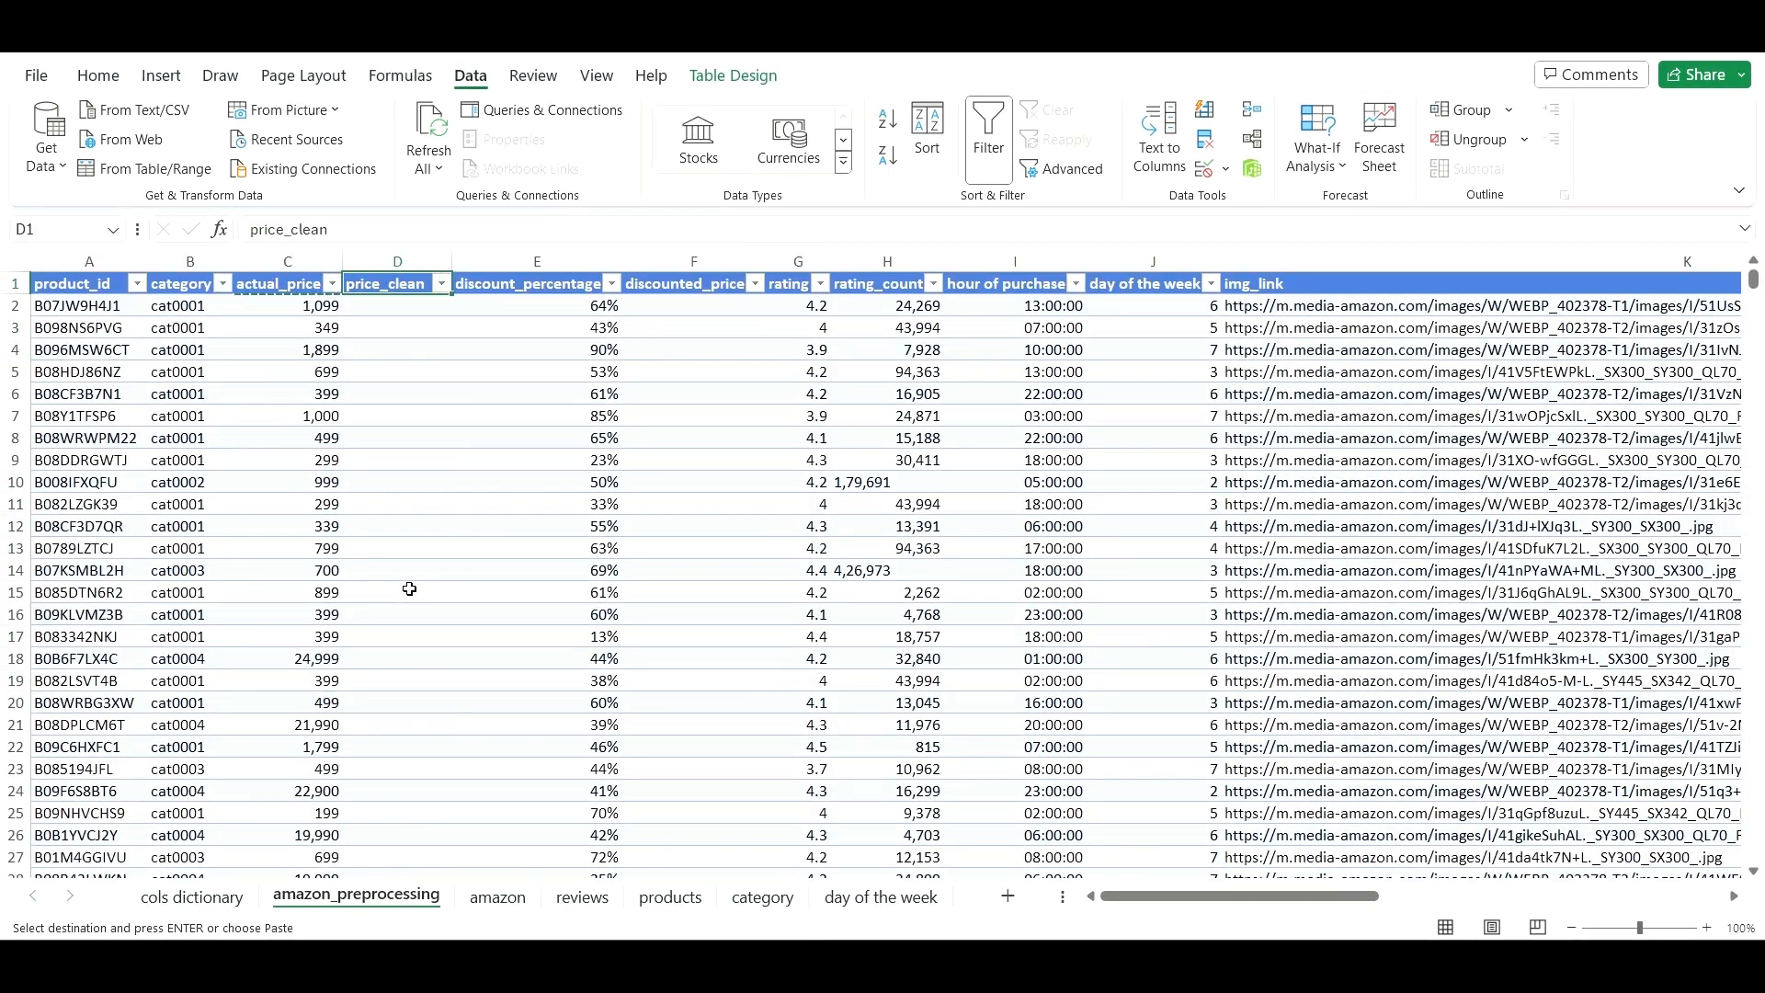
key("Down")
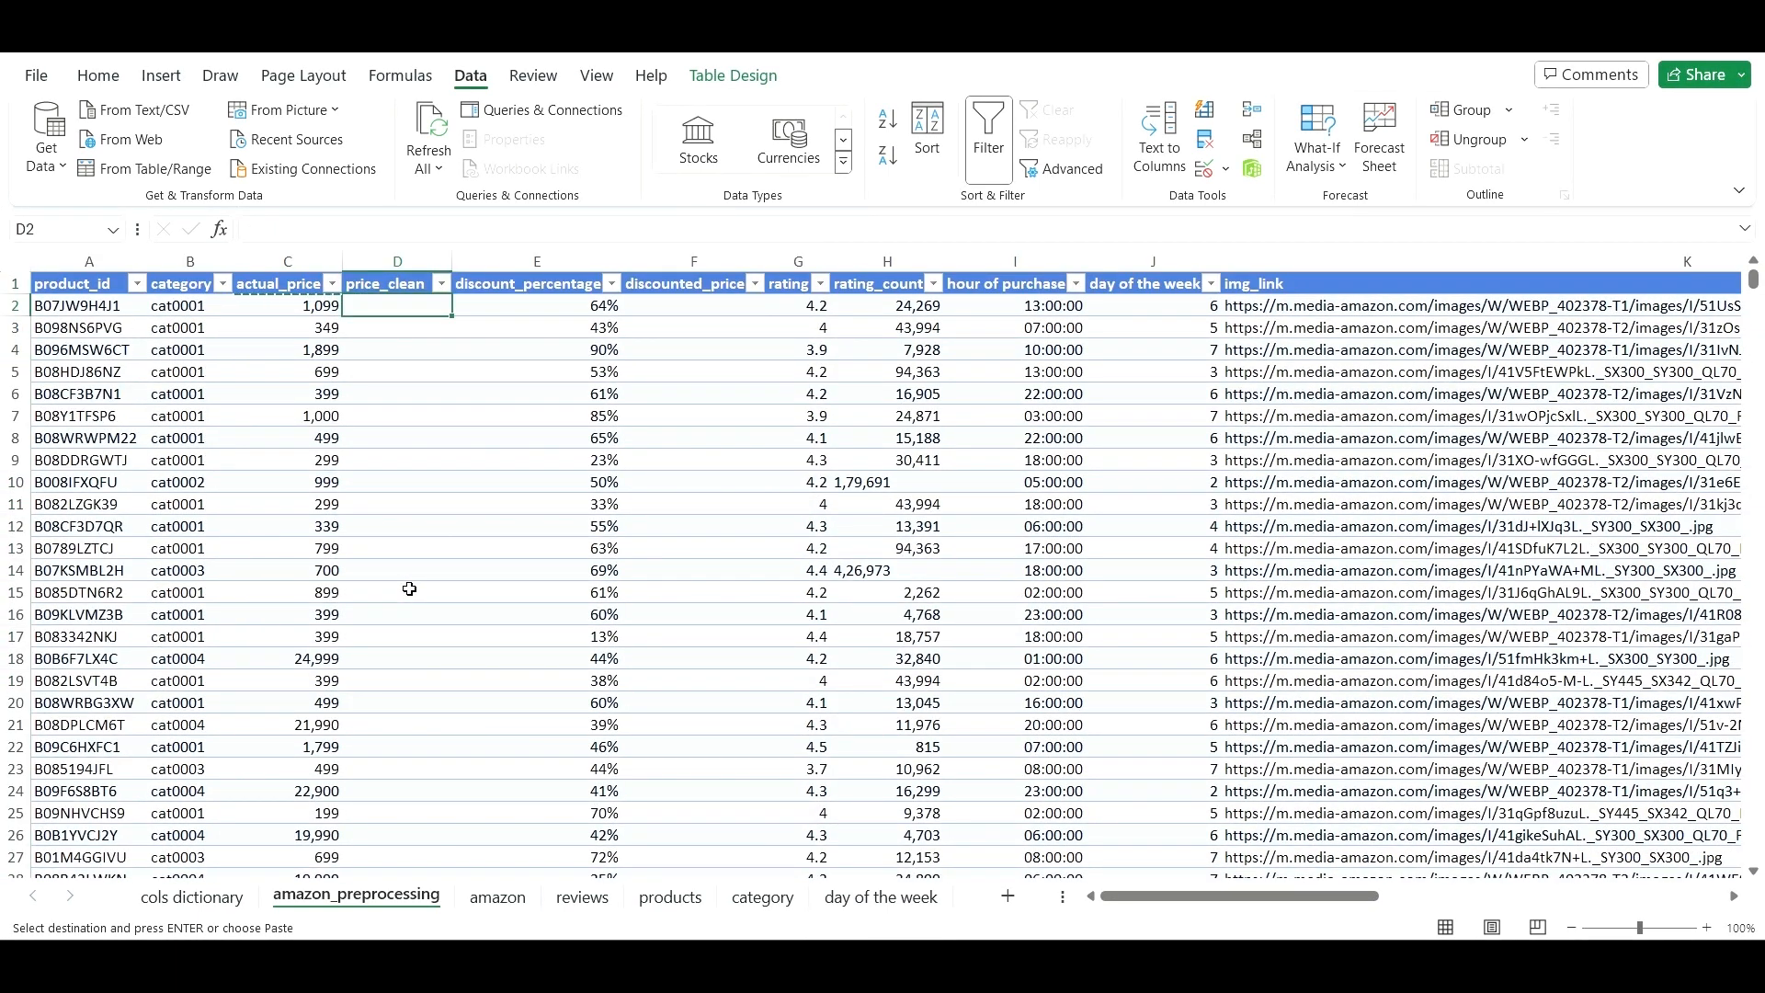
right_click(381, 306)
left_click(471, 263)
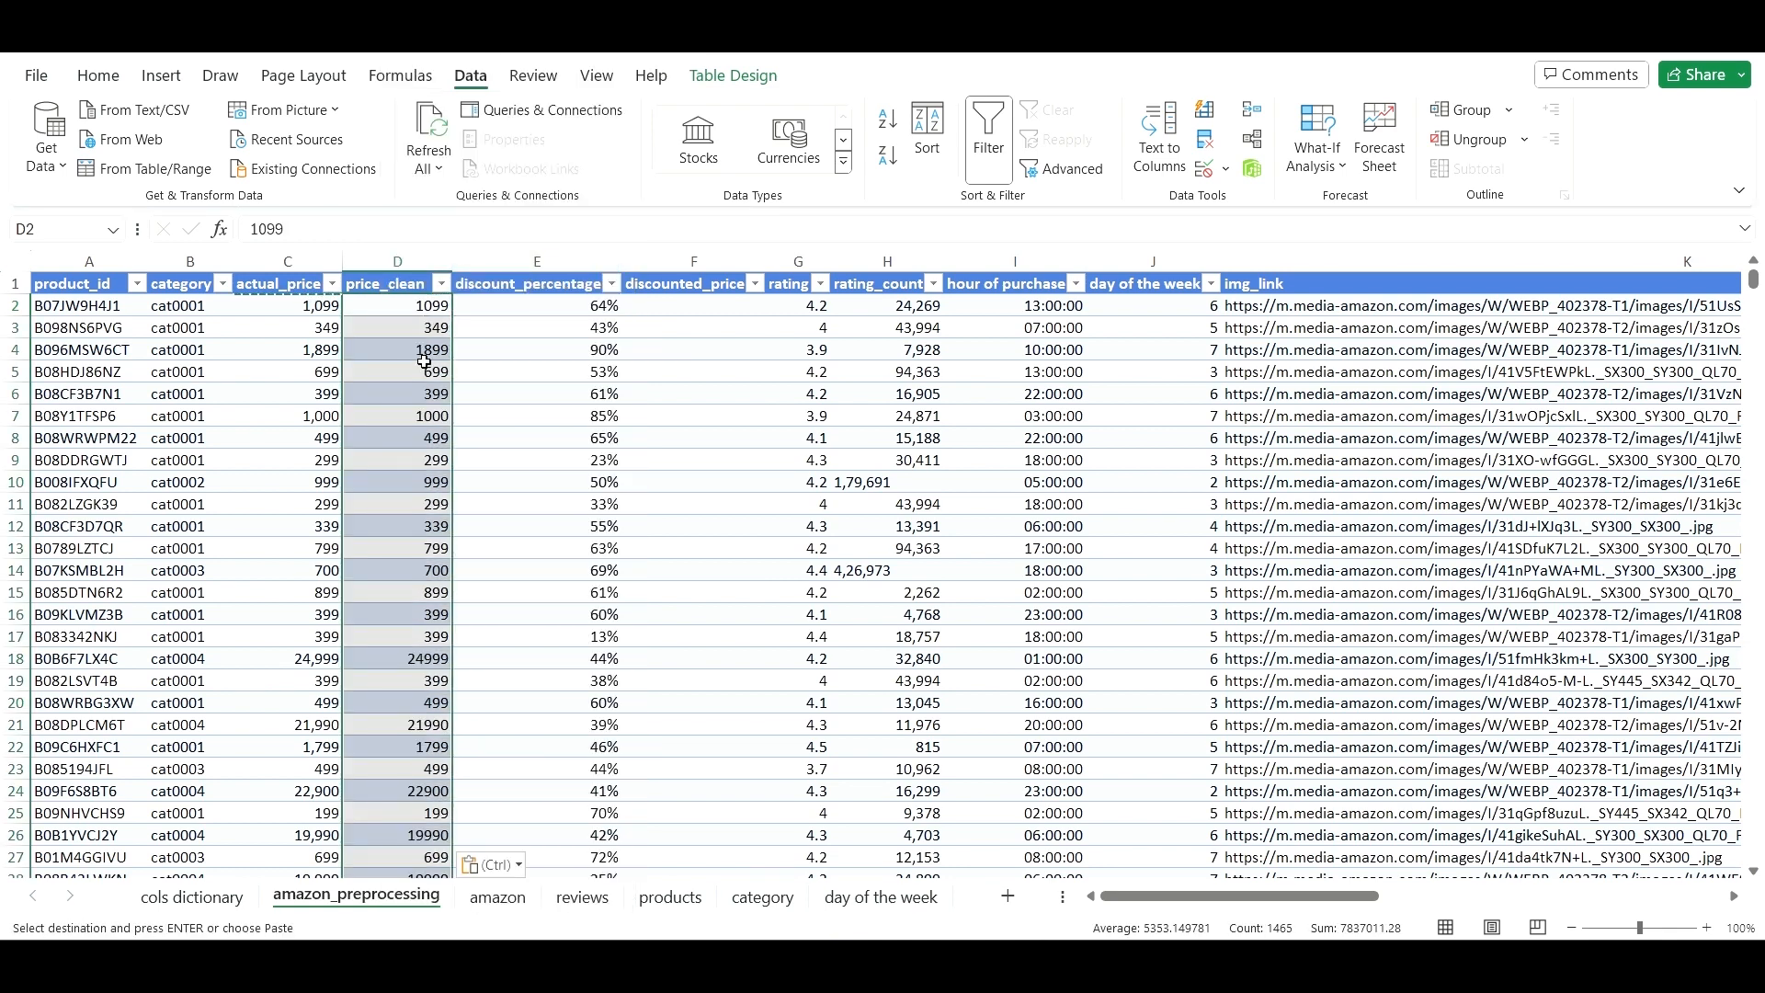
left_click(441, 412)
left_click(302, 393)
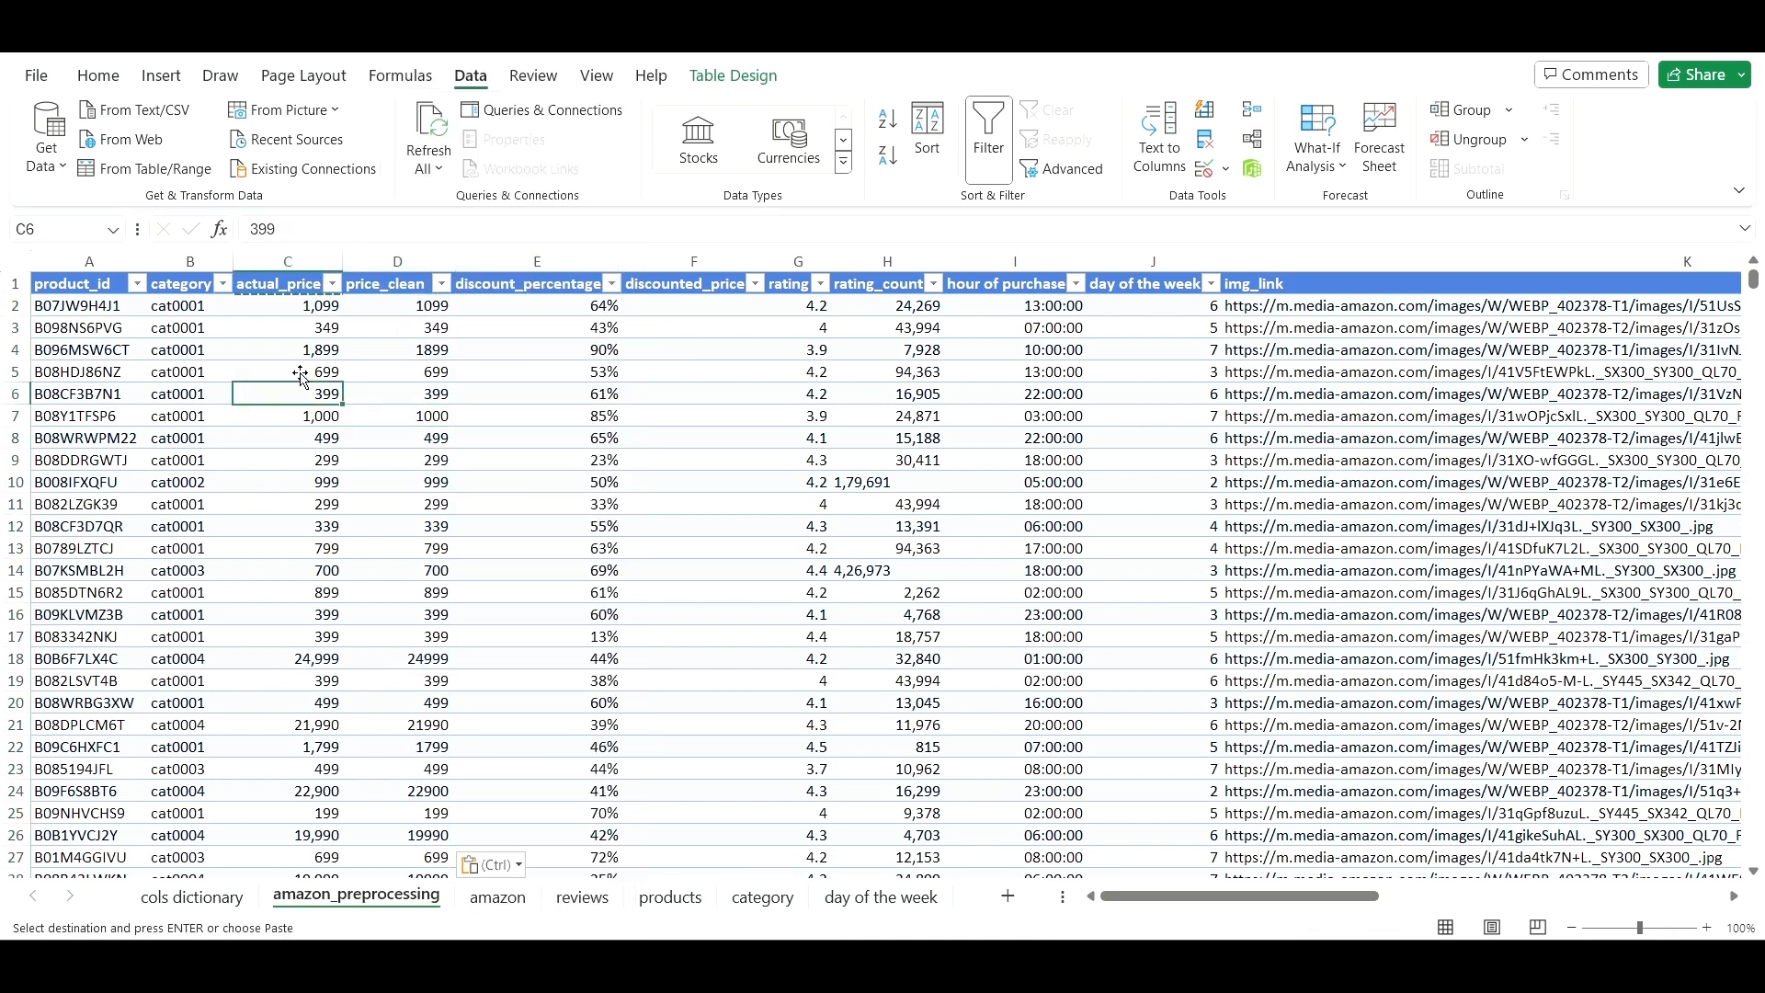
left_click(295, 263)
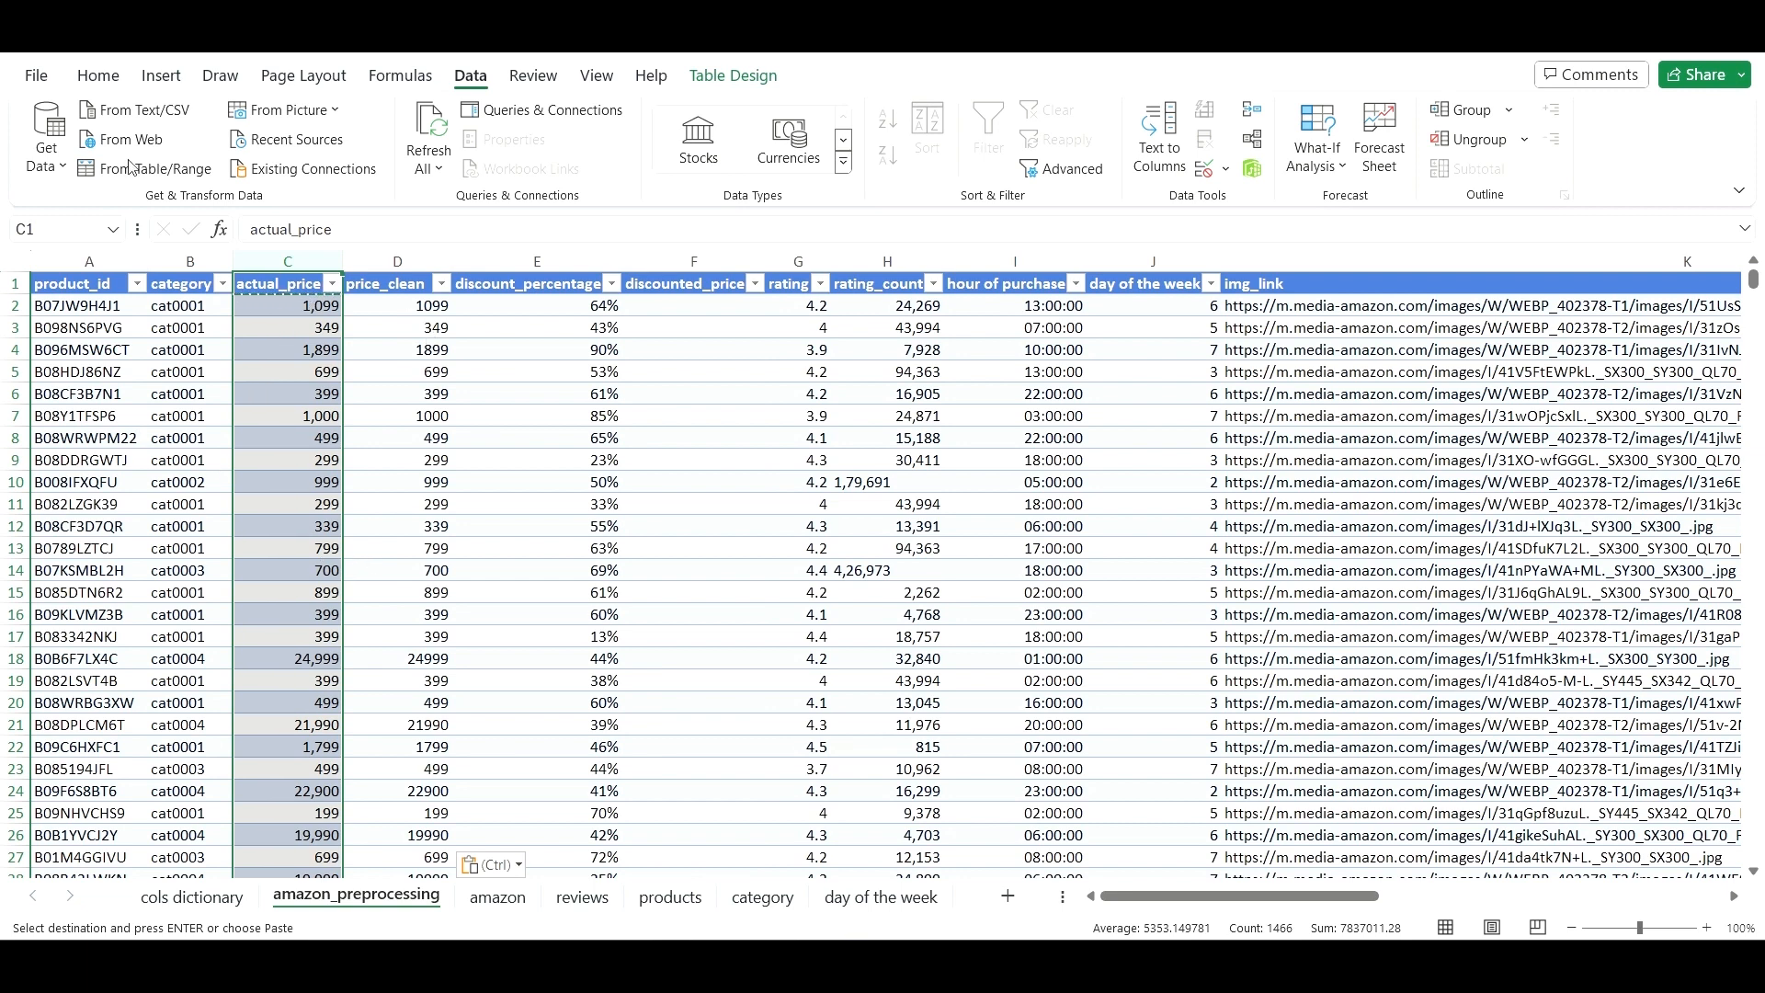
- Fill the actual_price column yellow
left_click(97, 74)
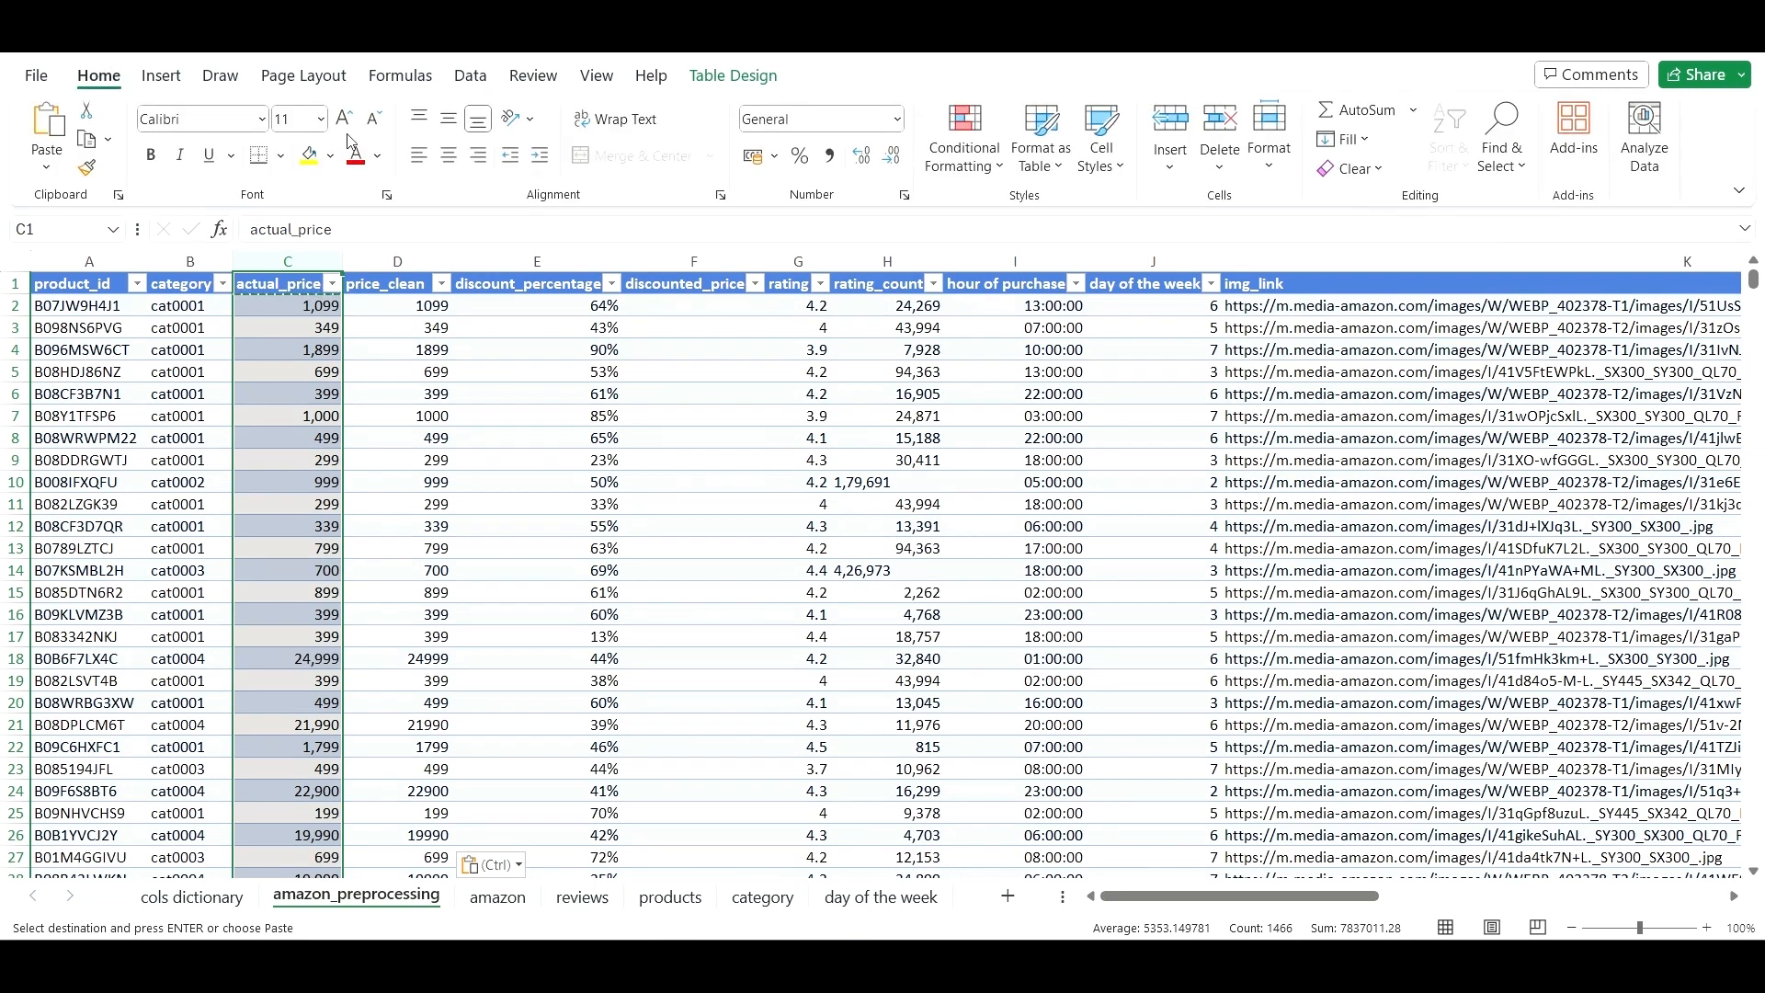
left_click(311, 156)
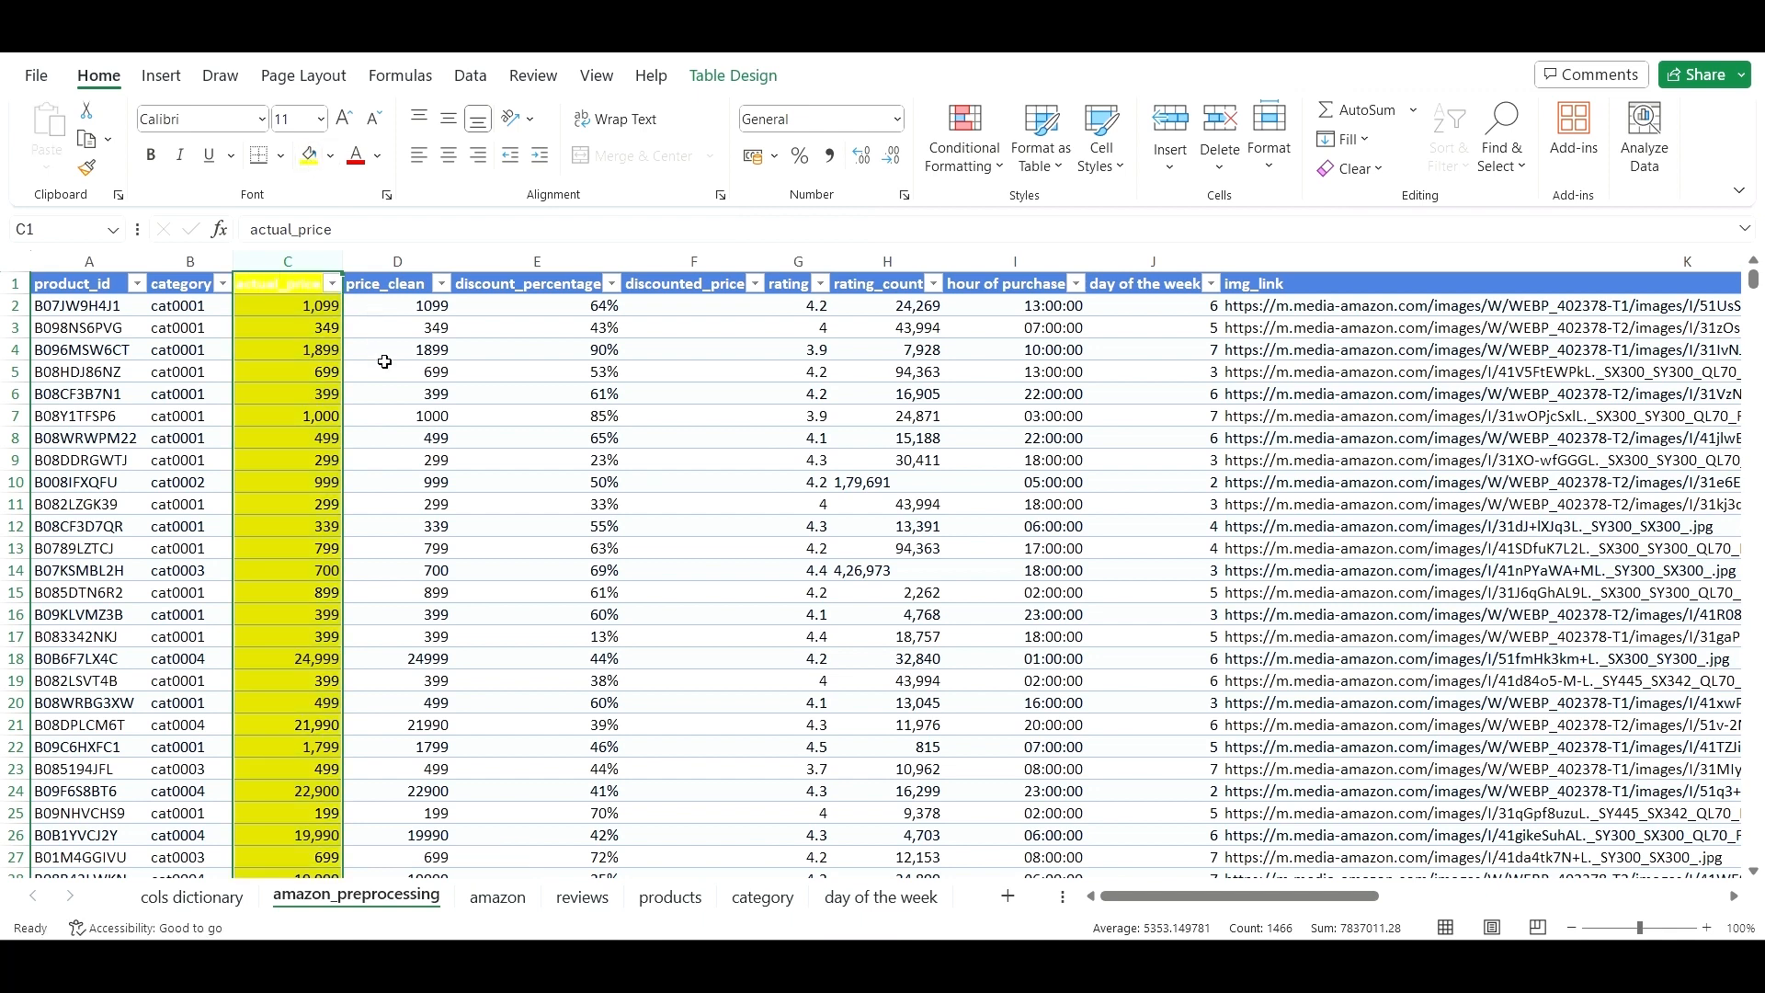
left_click(391, 326)
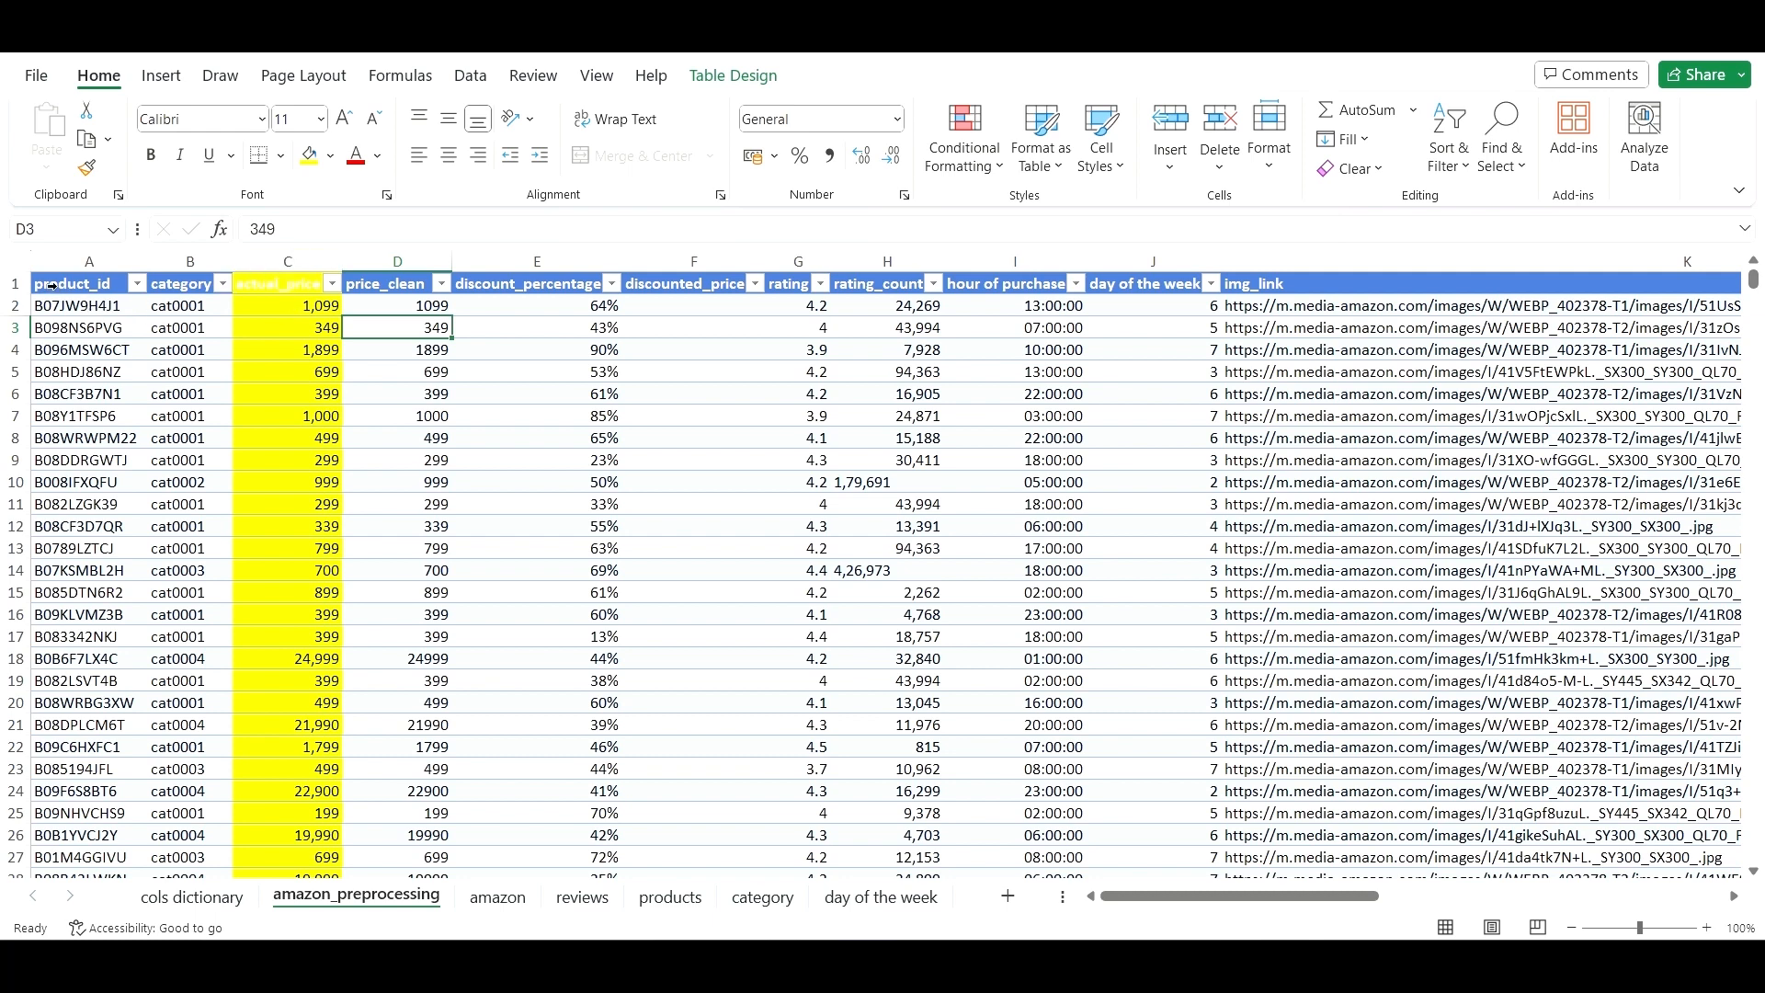
- Set the table header row's font colour to Automatic
left_click(15, 283)
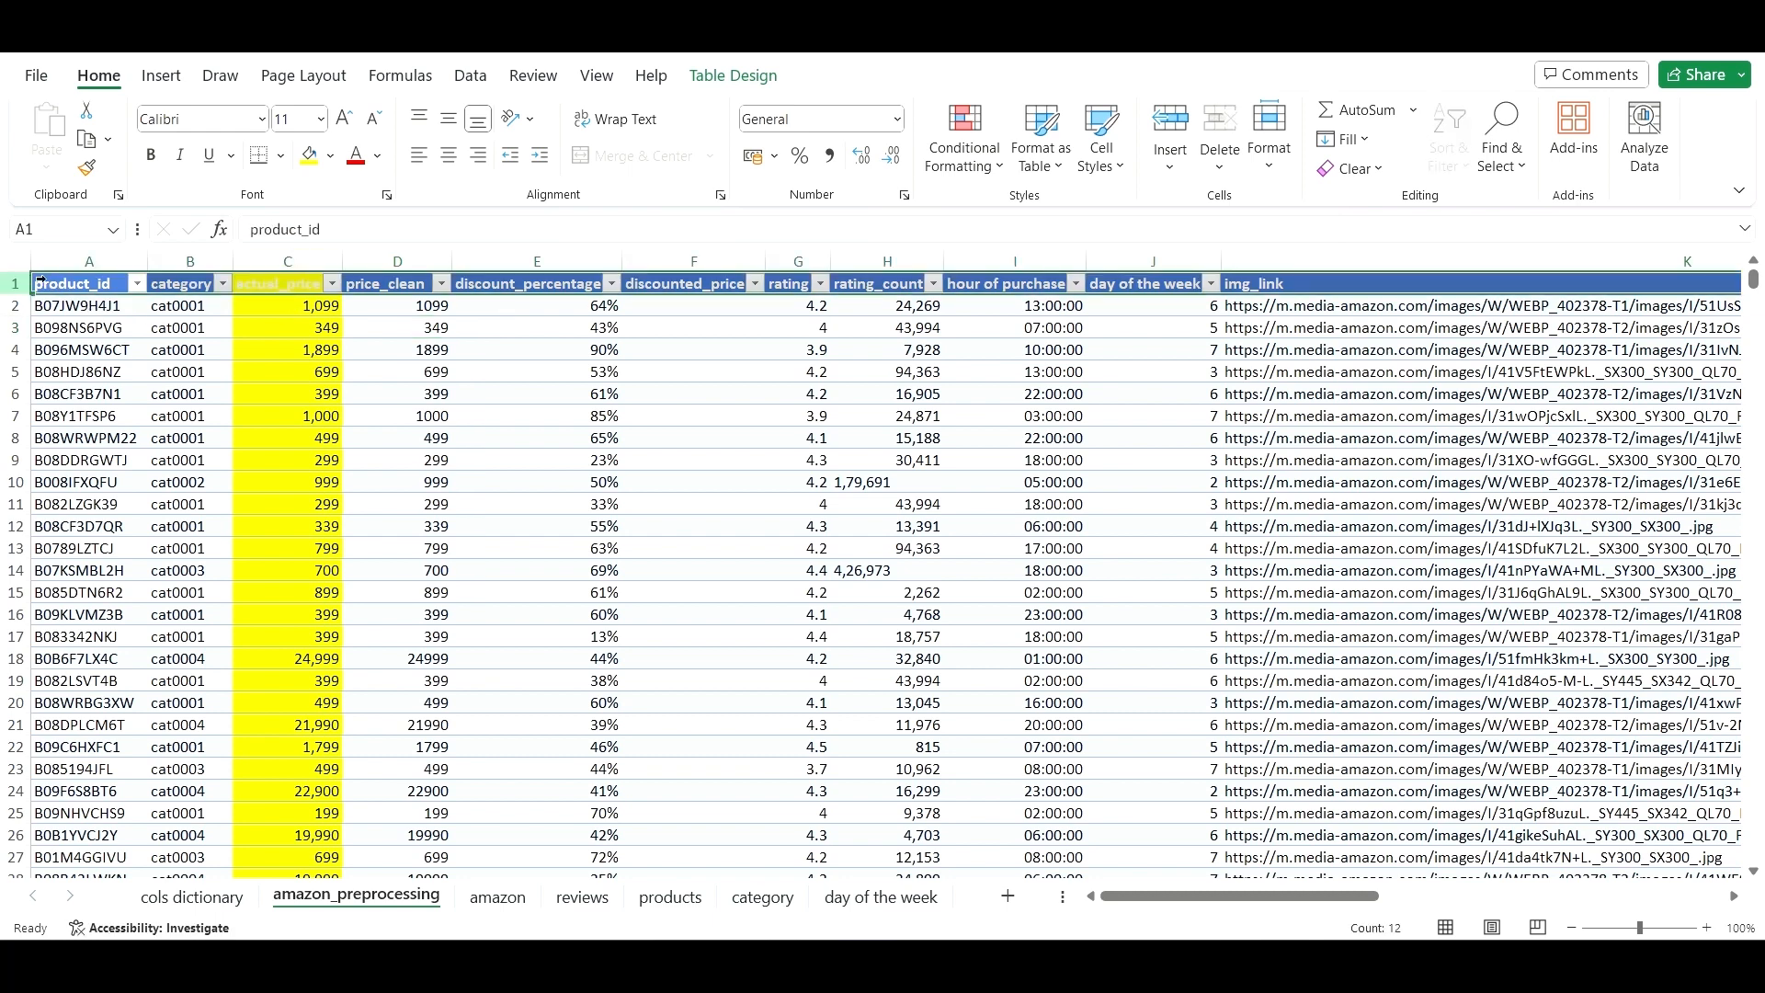
left_click(377, 157)
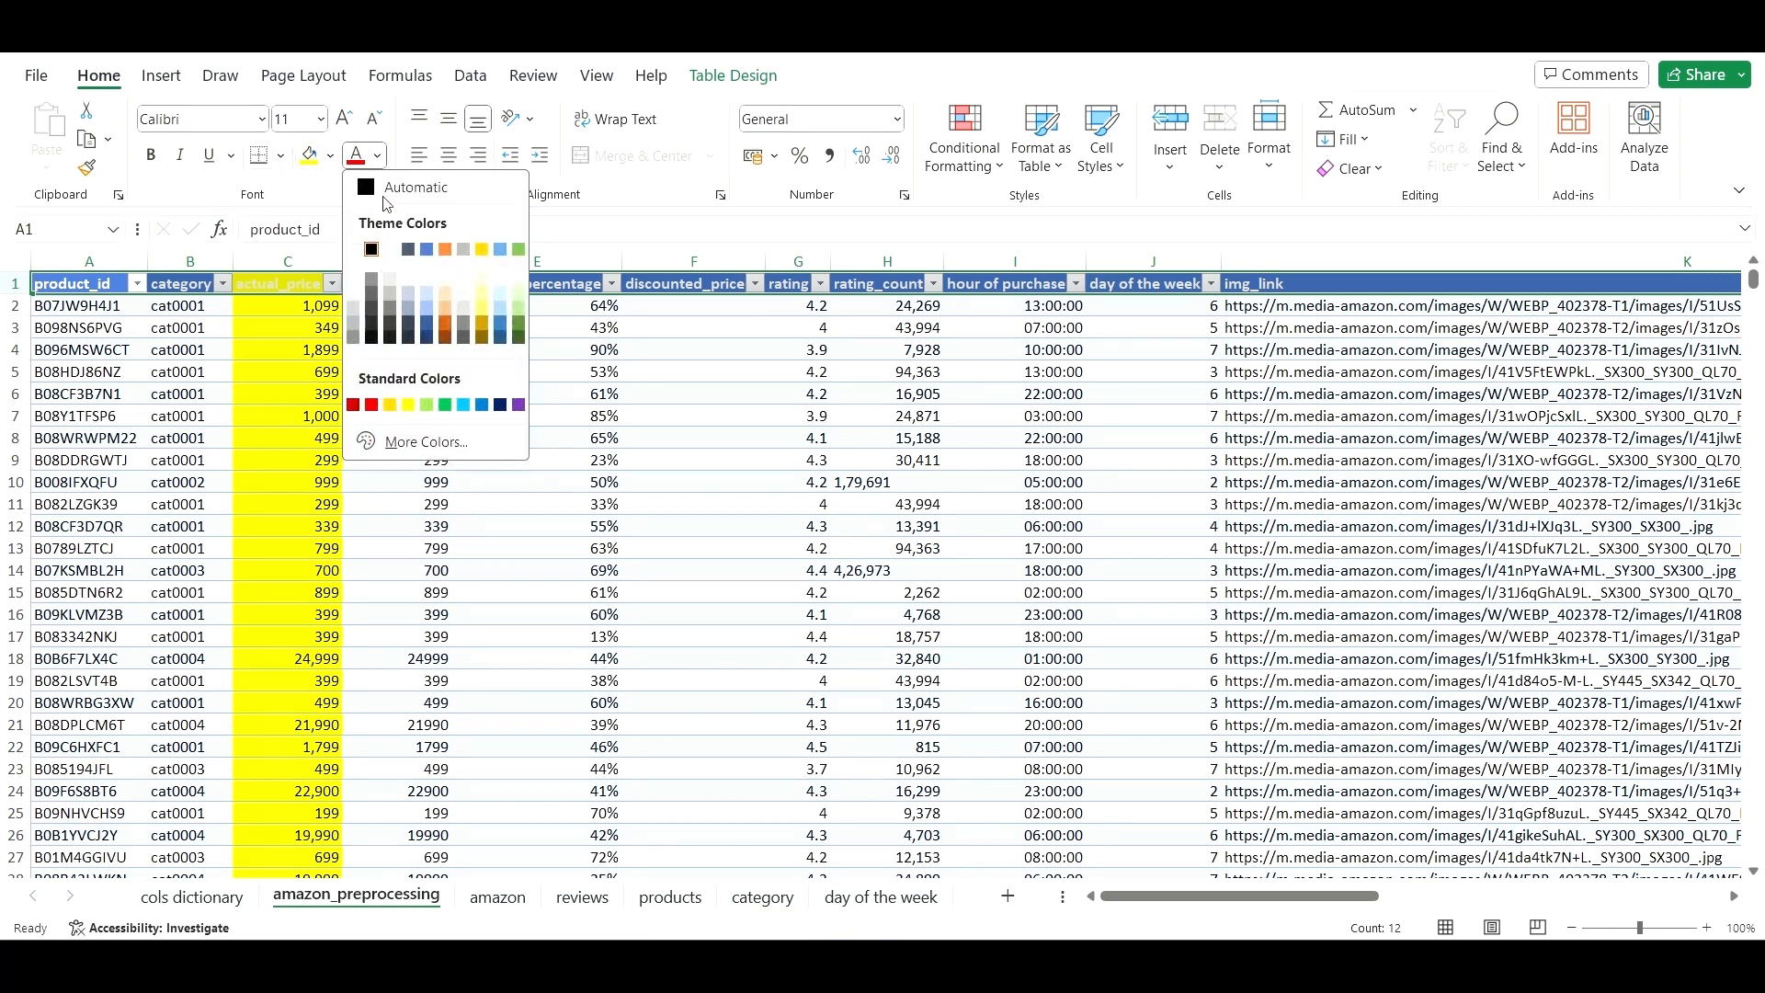
left_click(404, 187)
left_click_drag(440, 348, 439, 370)
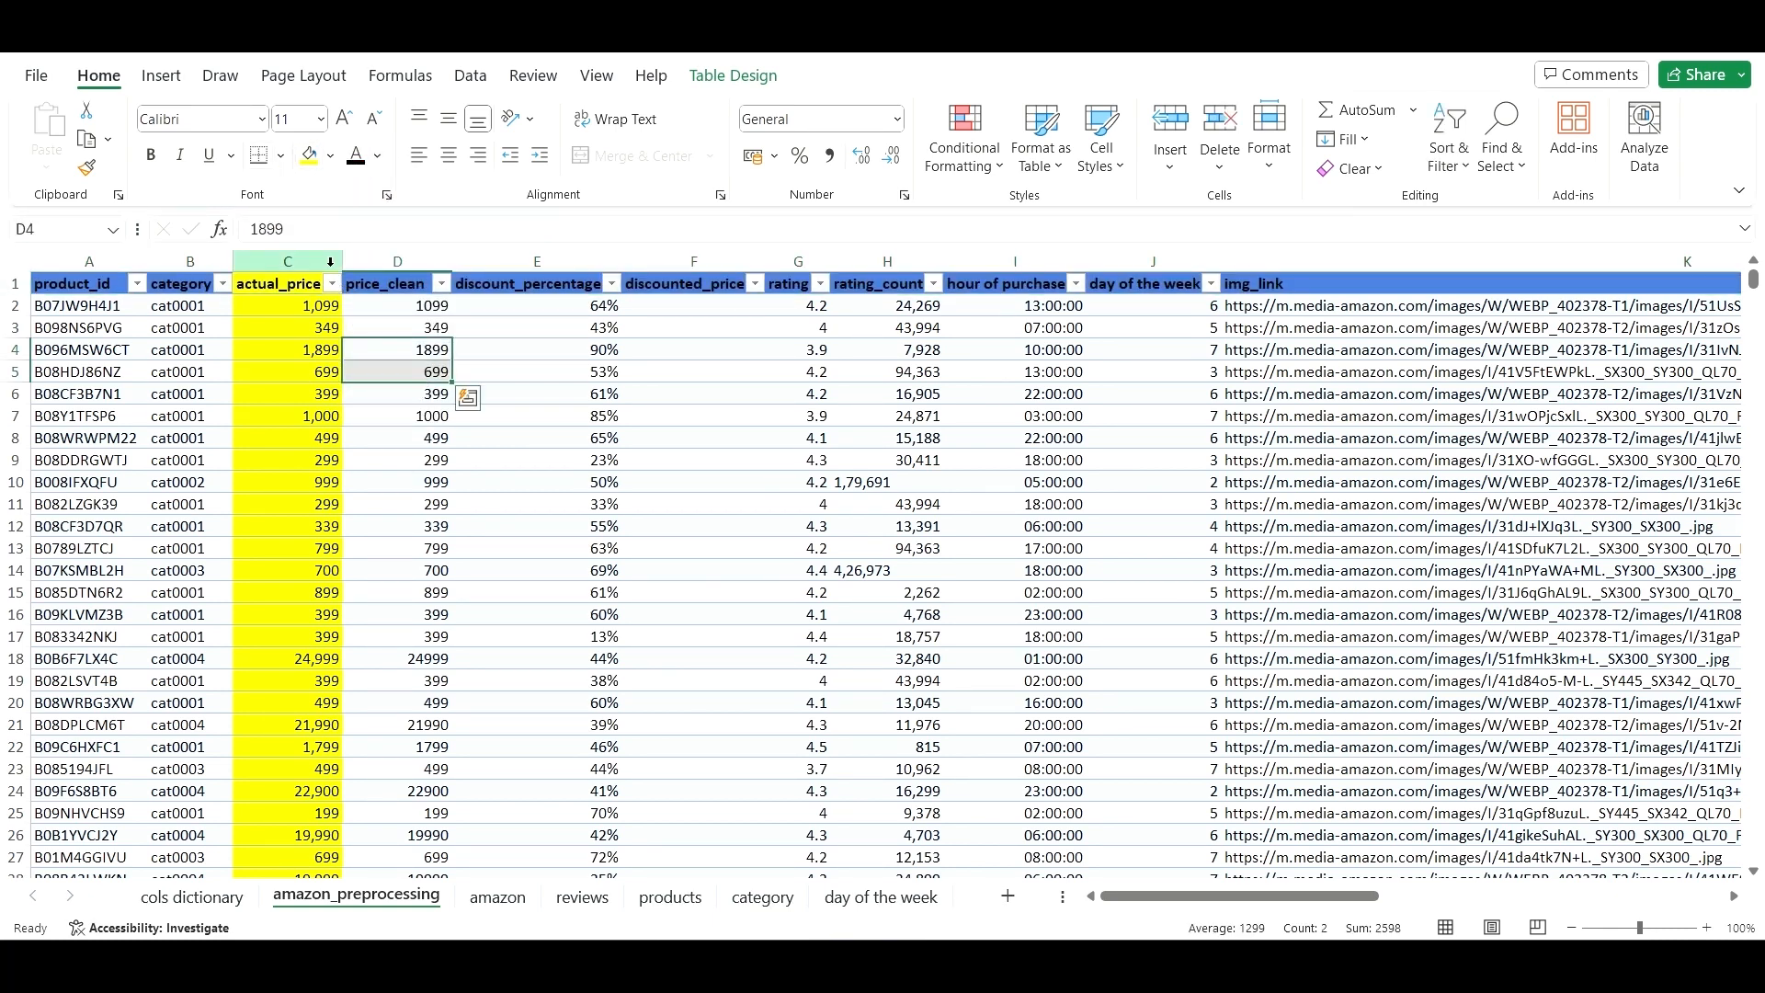
left_click(353, 328)
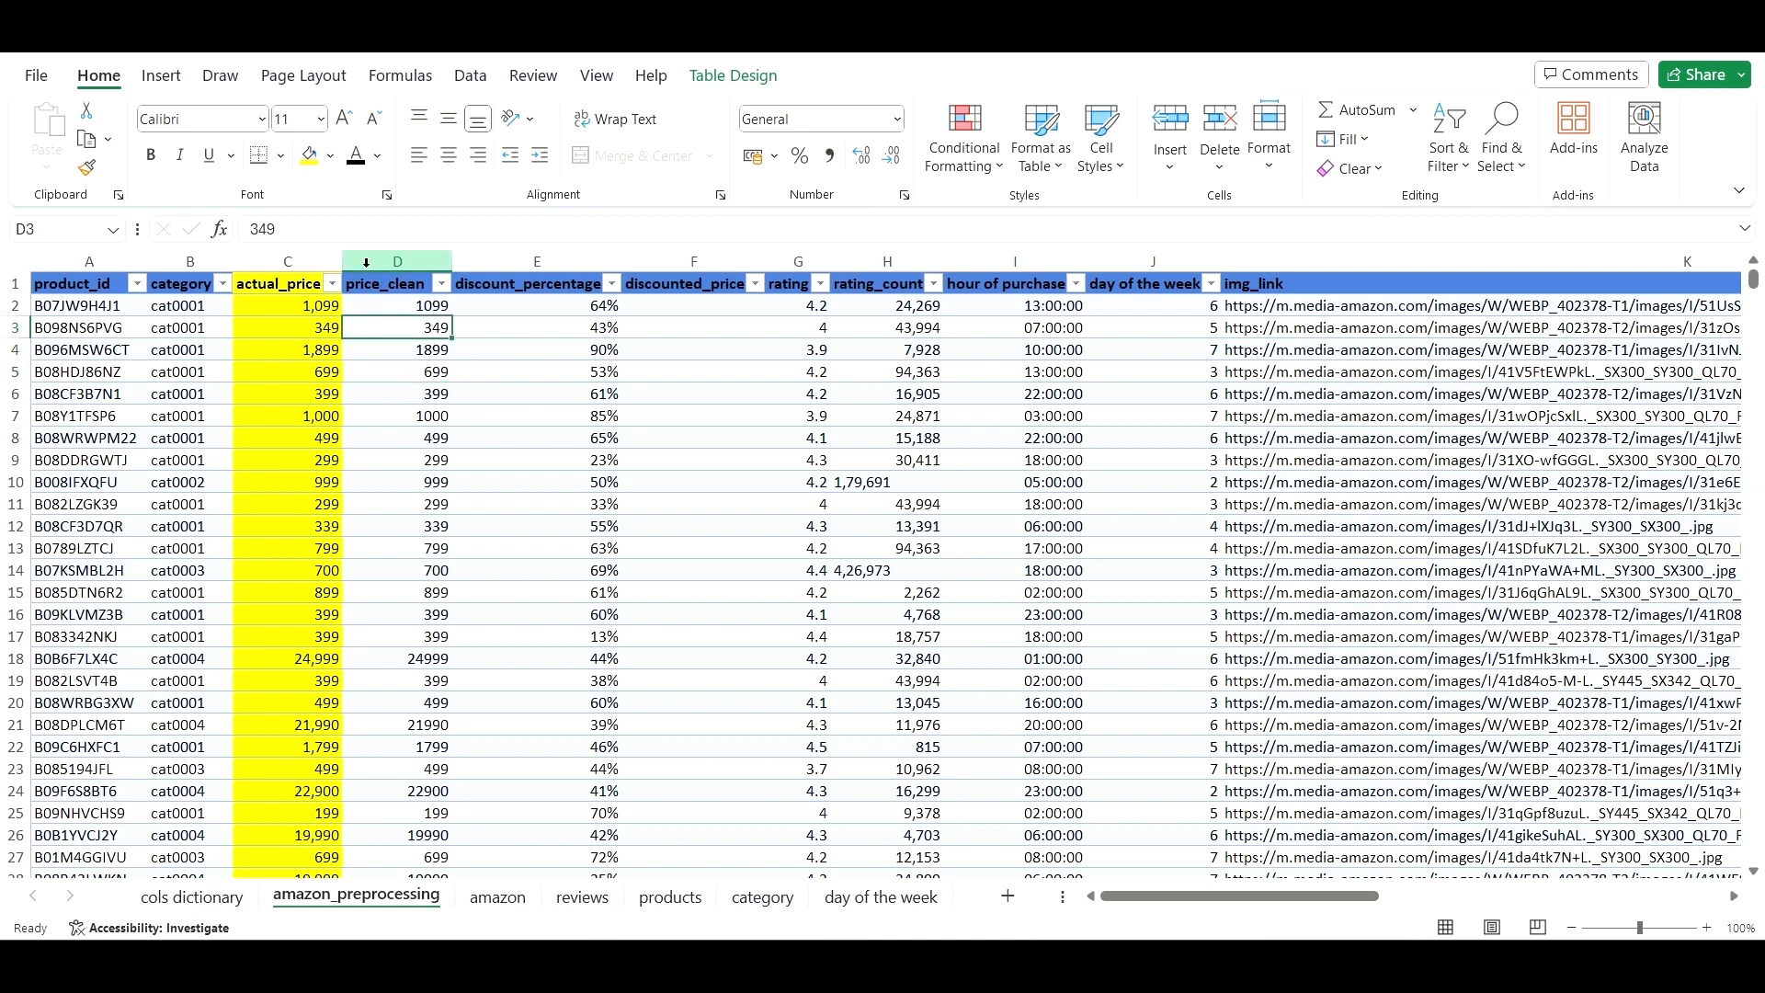
- Insert an empty column before discount_percentage
left_click(369, 263)
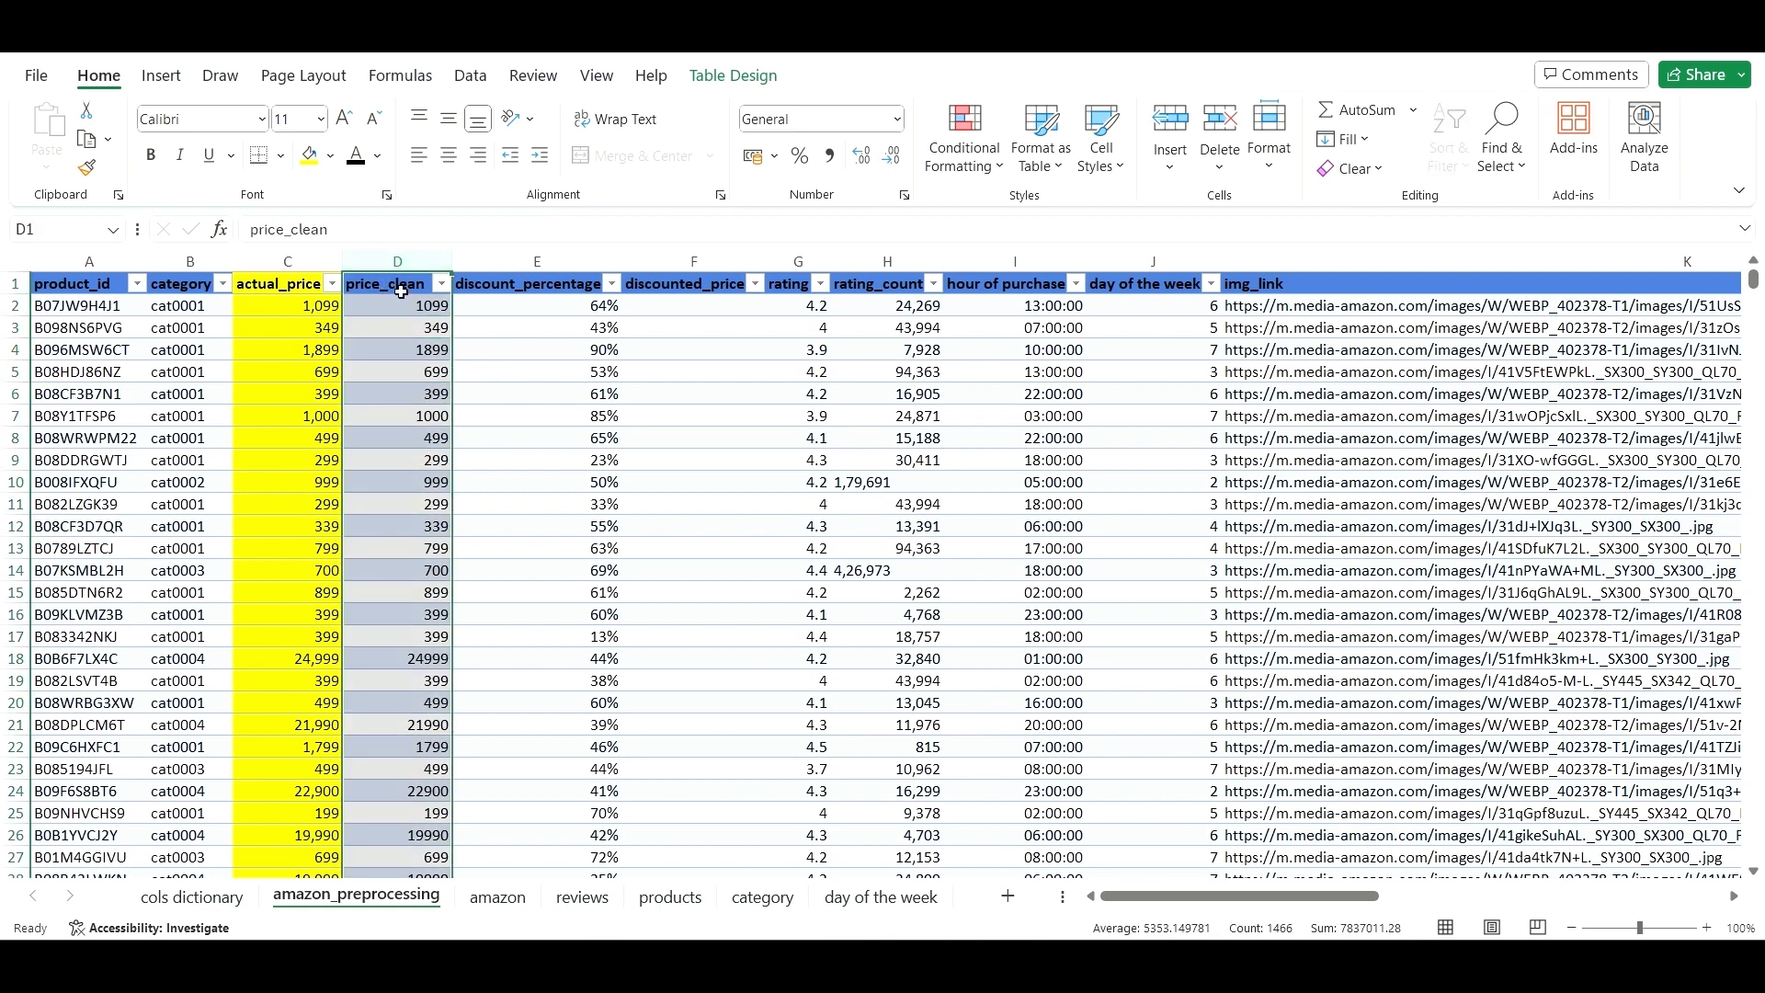
left_click(500, 261)
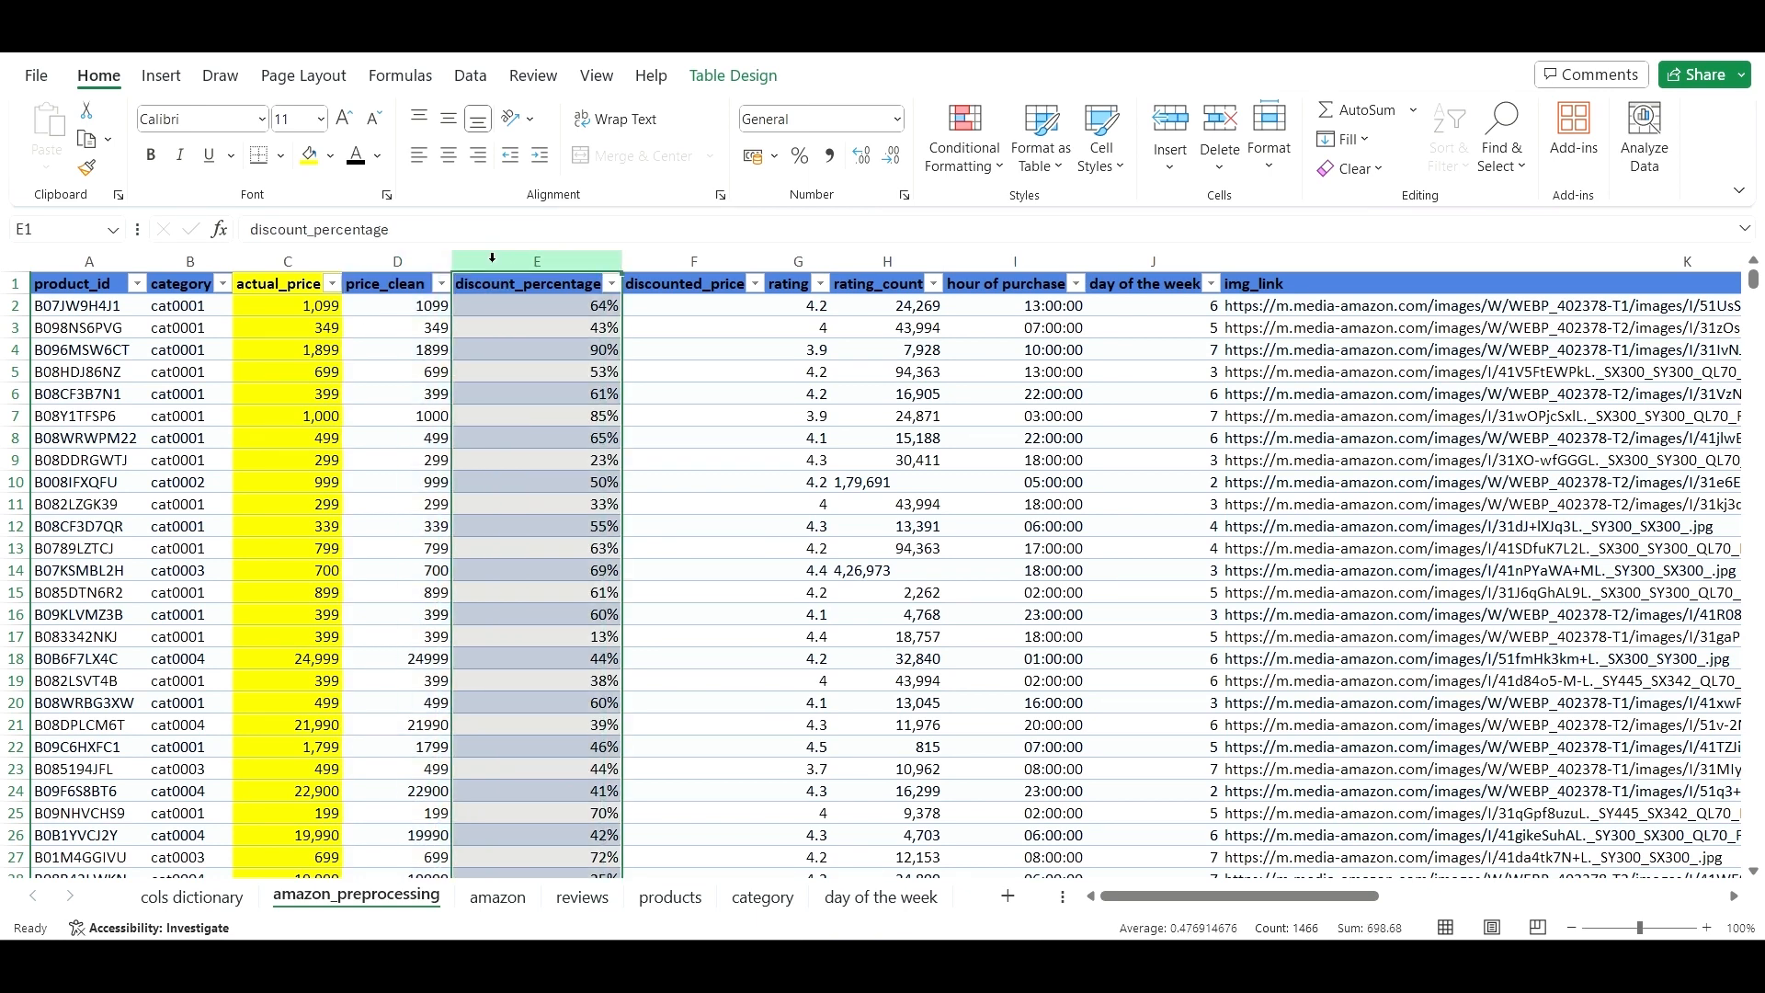
right_click(492, 259)
left_click(600, 503)
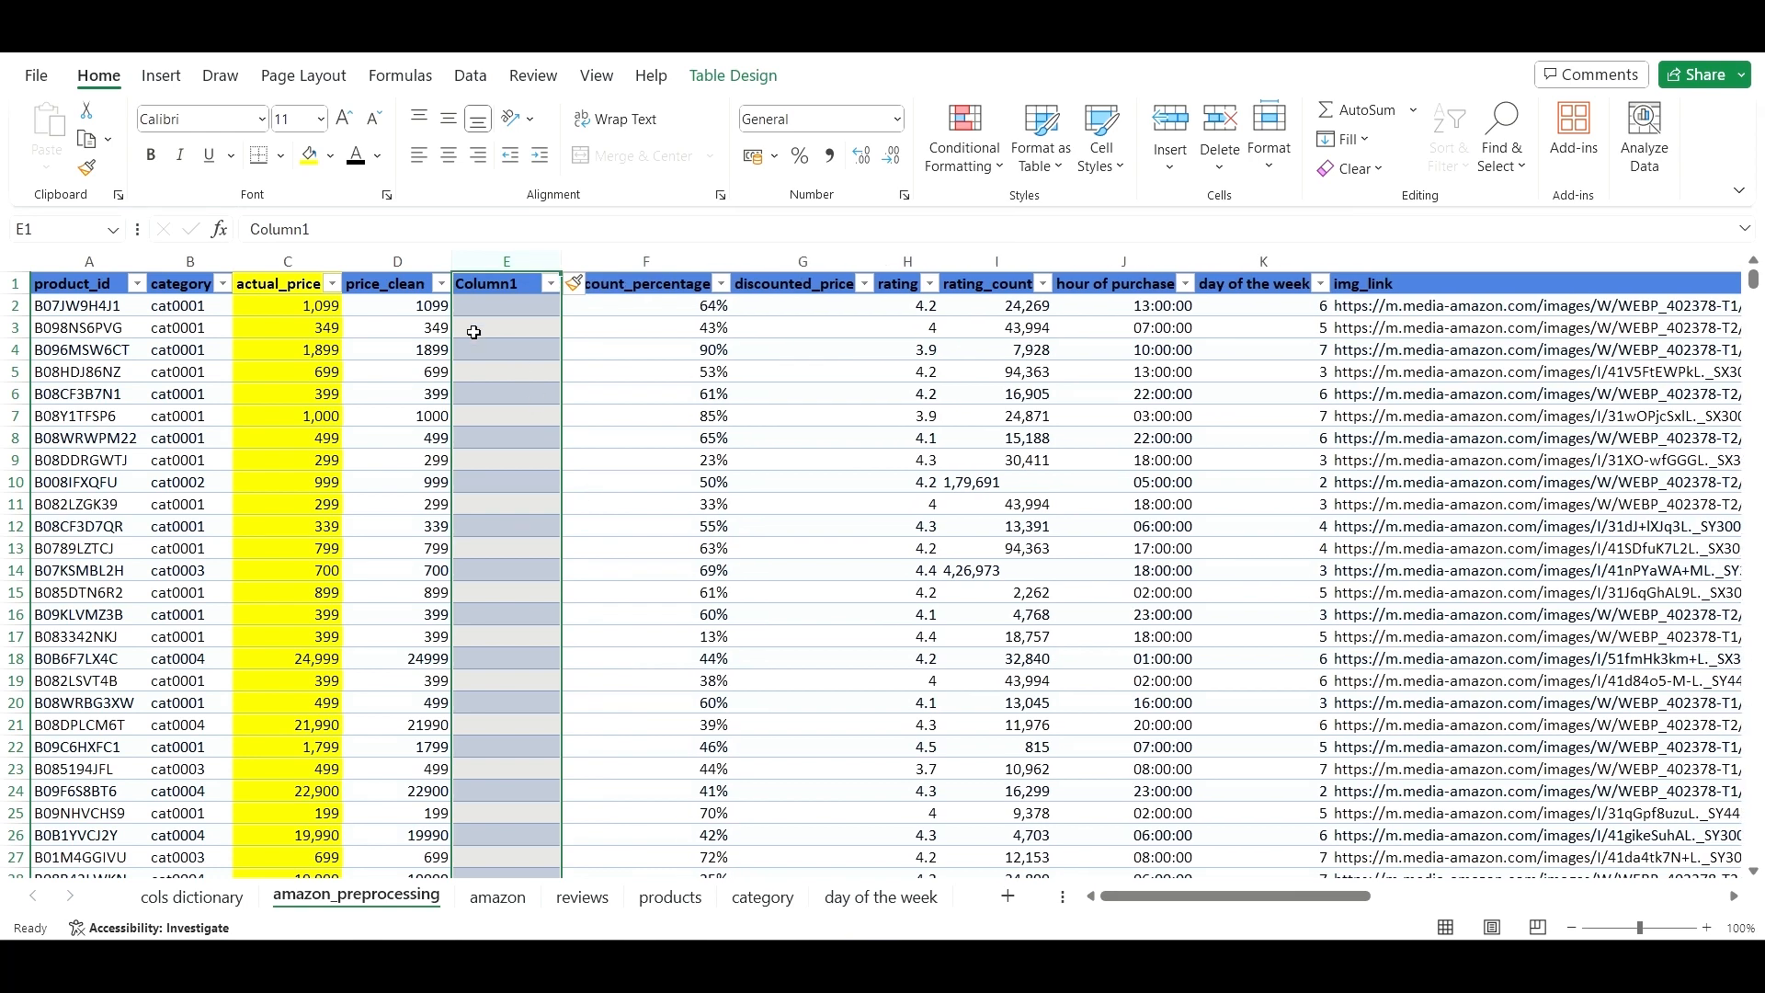
- Fill the price_clean column yellow from the right-click mini toolbar
left_click(397, 261)
right_click(391, 264)
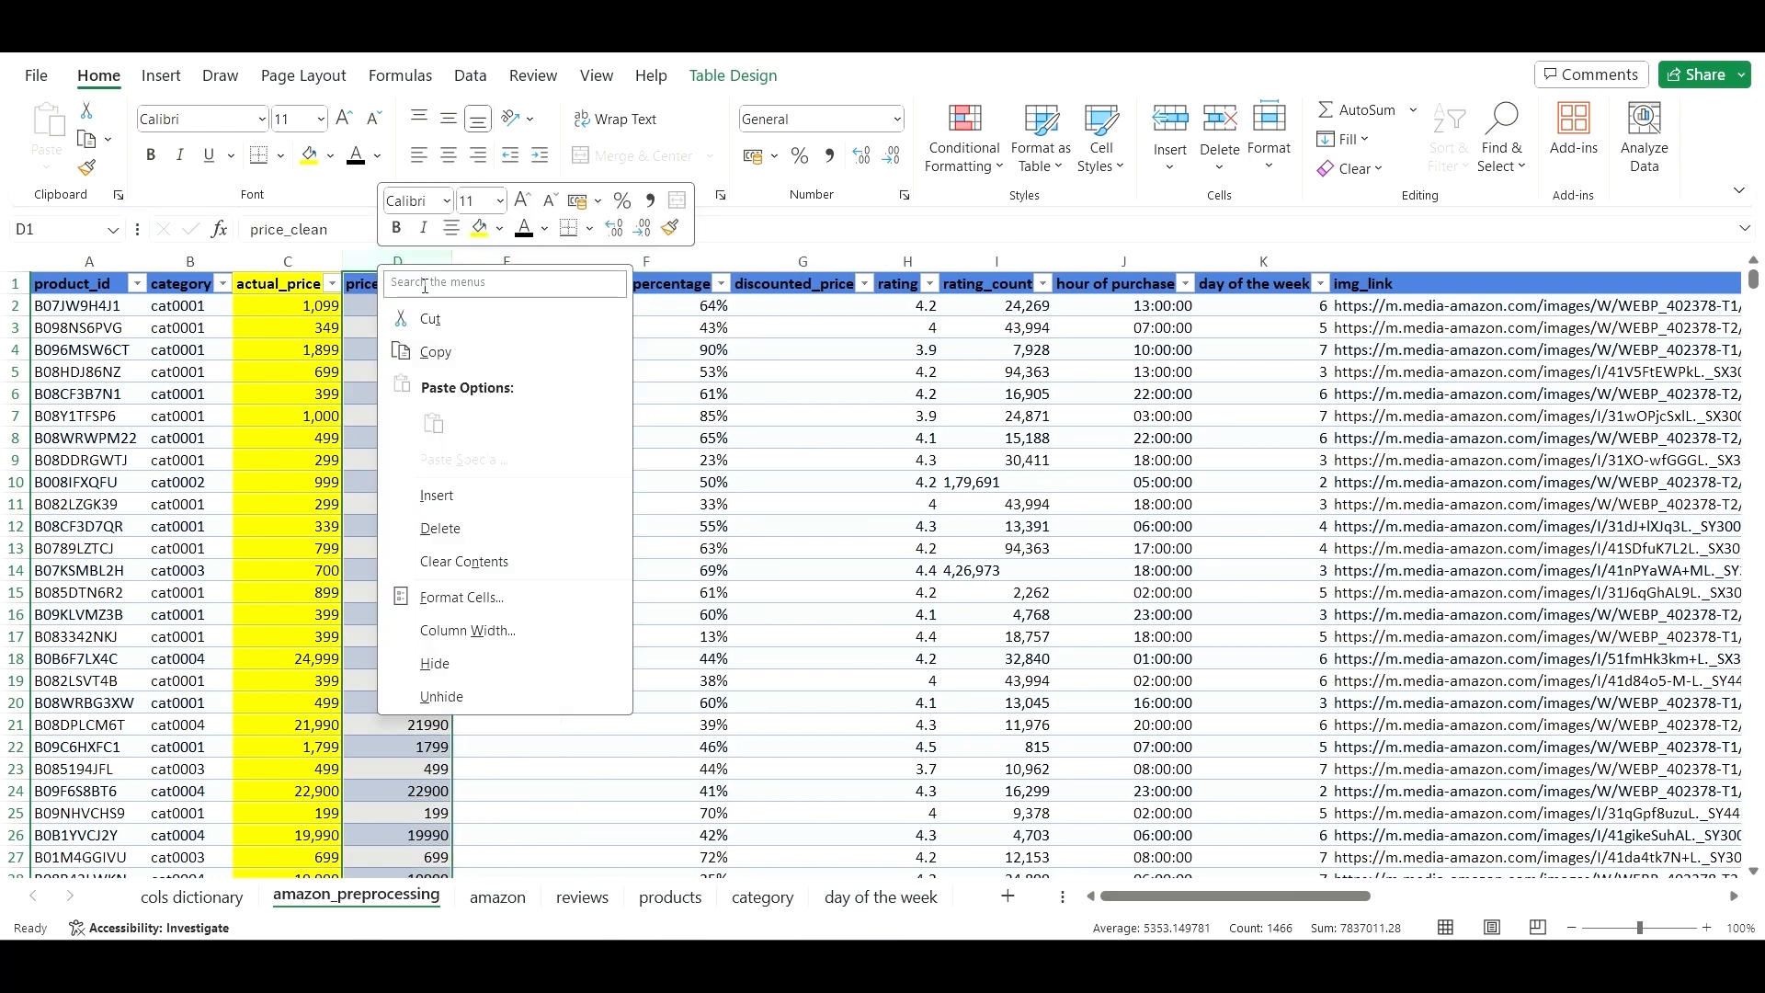
left_click(479, 228)
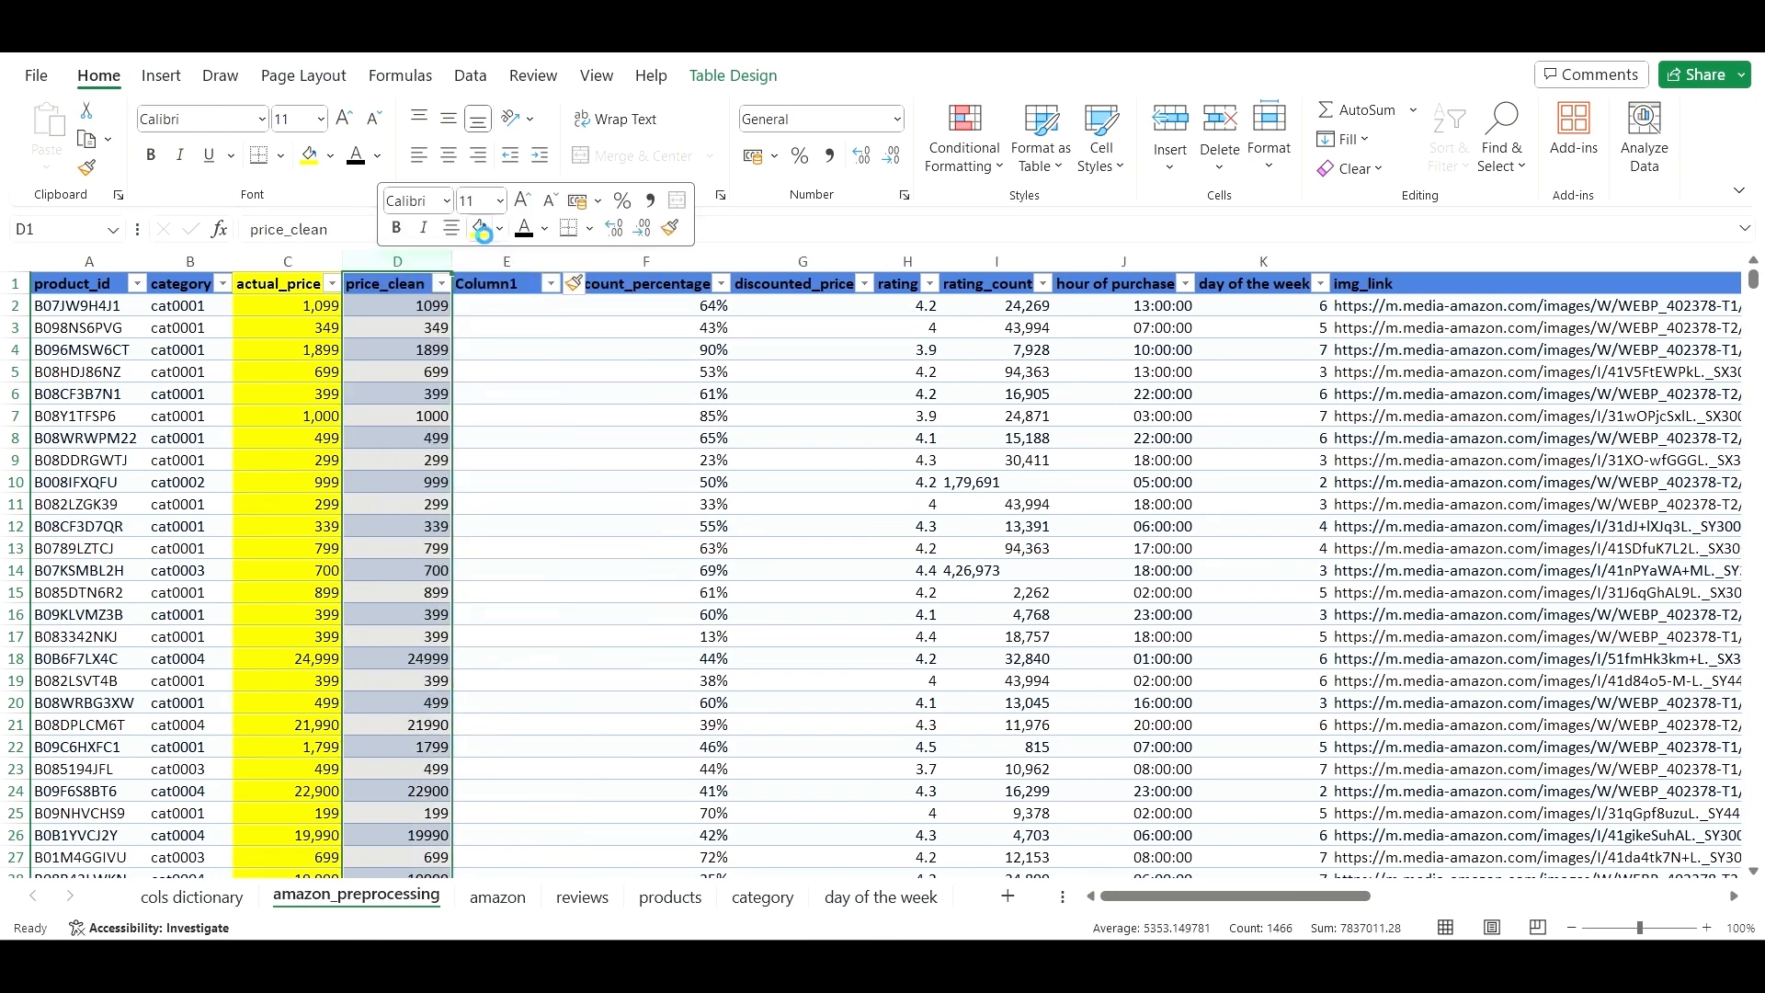
left_click(510, 329)
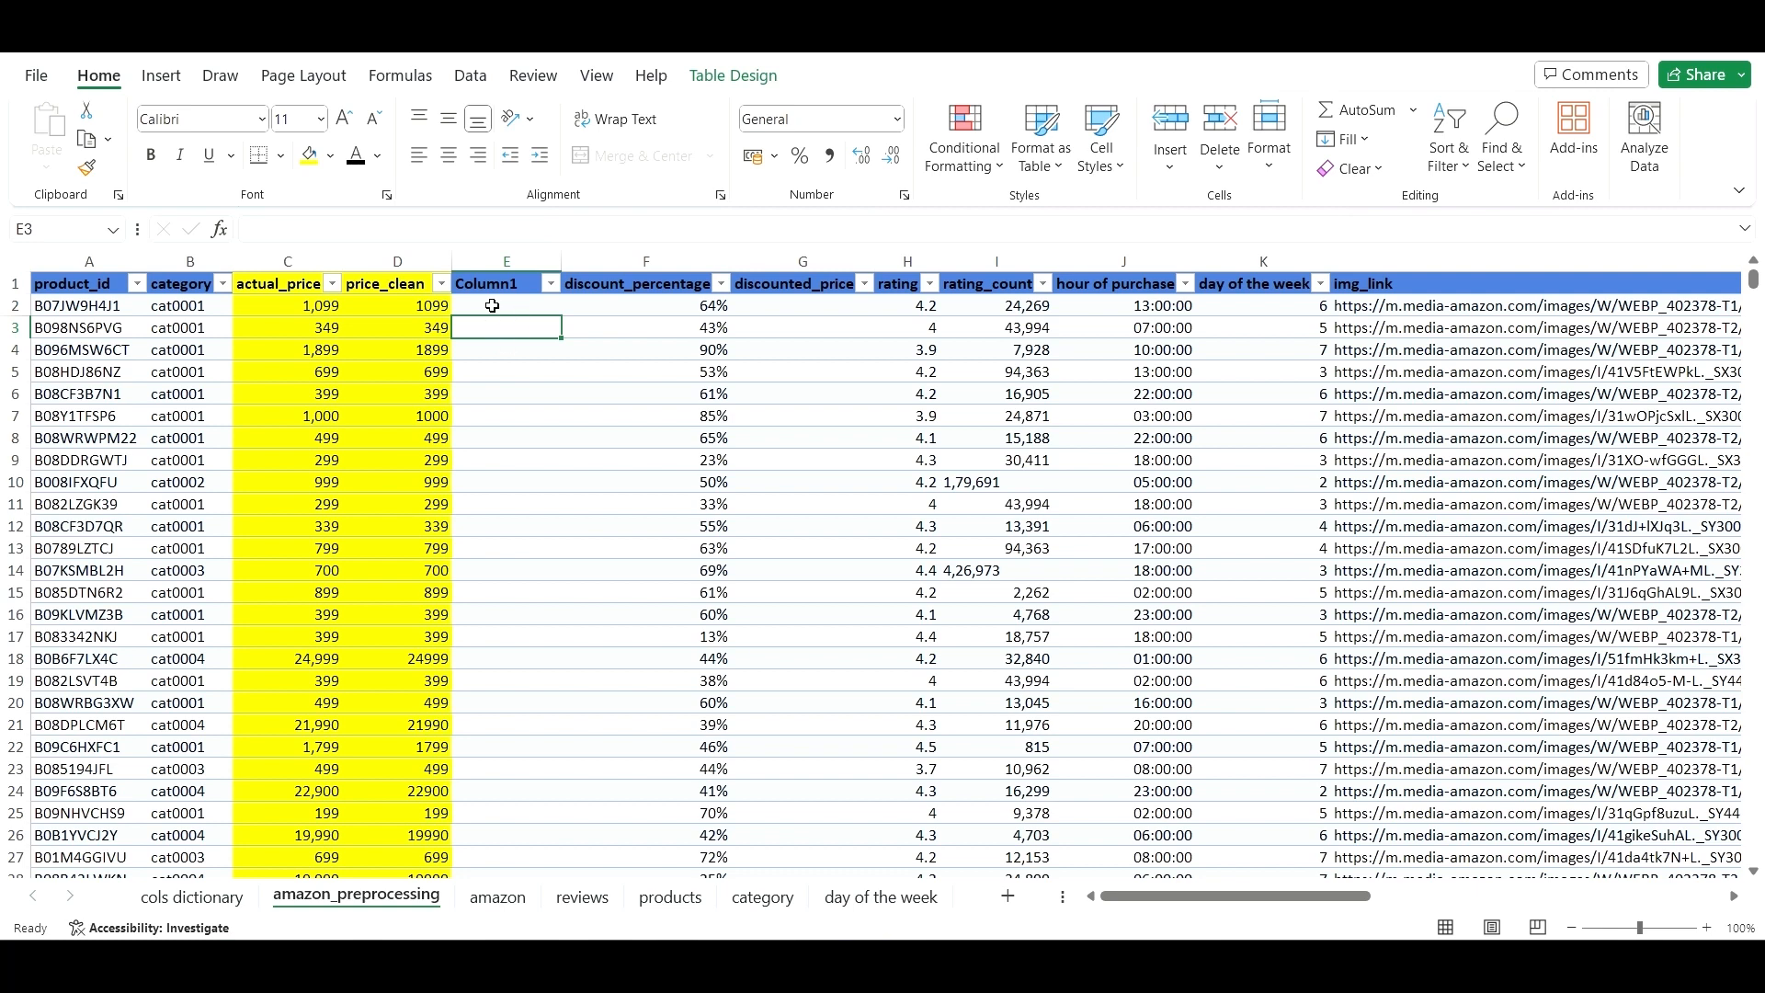
left_click(492, 292)
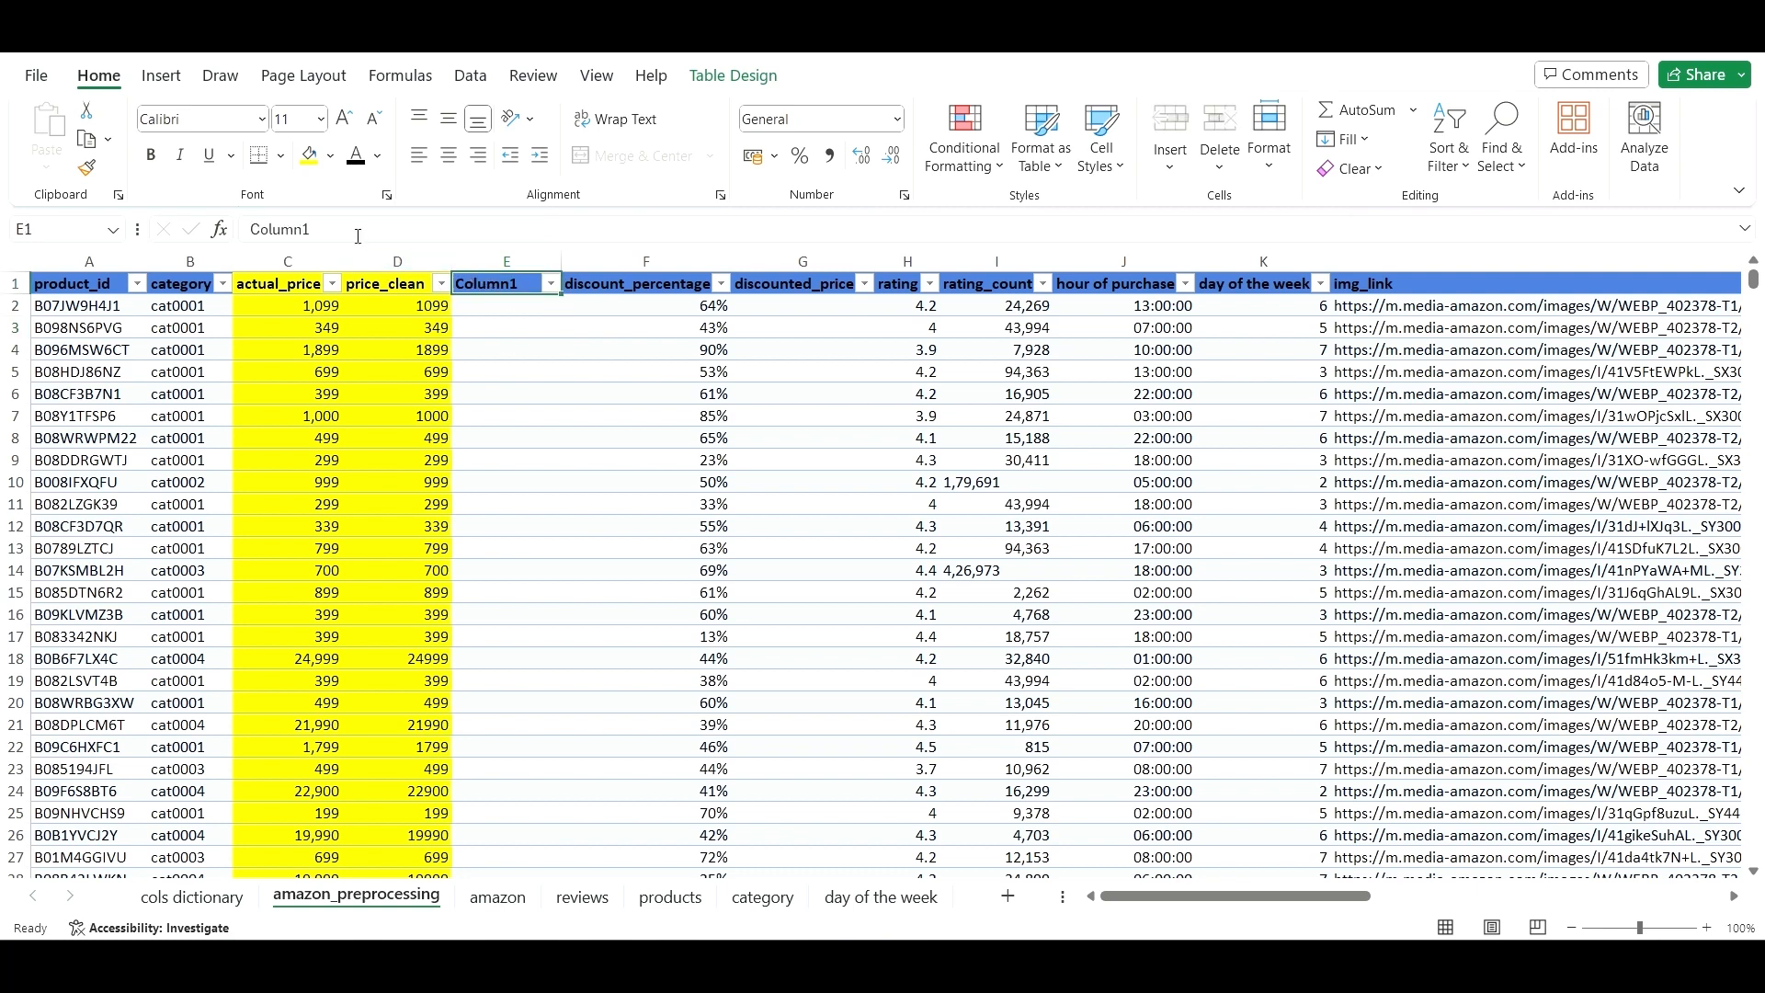
- Replace the Column1 header in E1 with actual_price_pounds
double_click(276, 228)
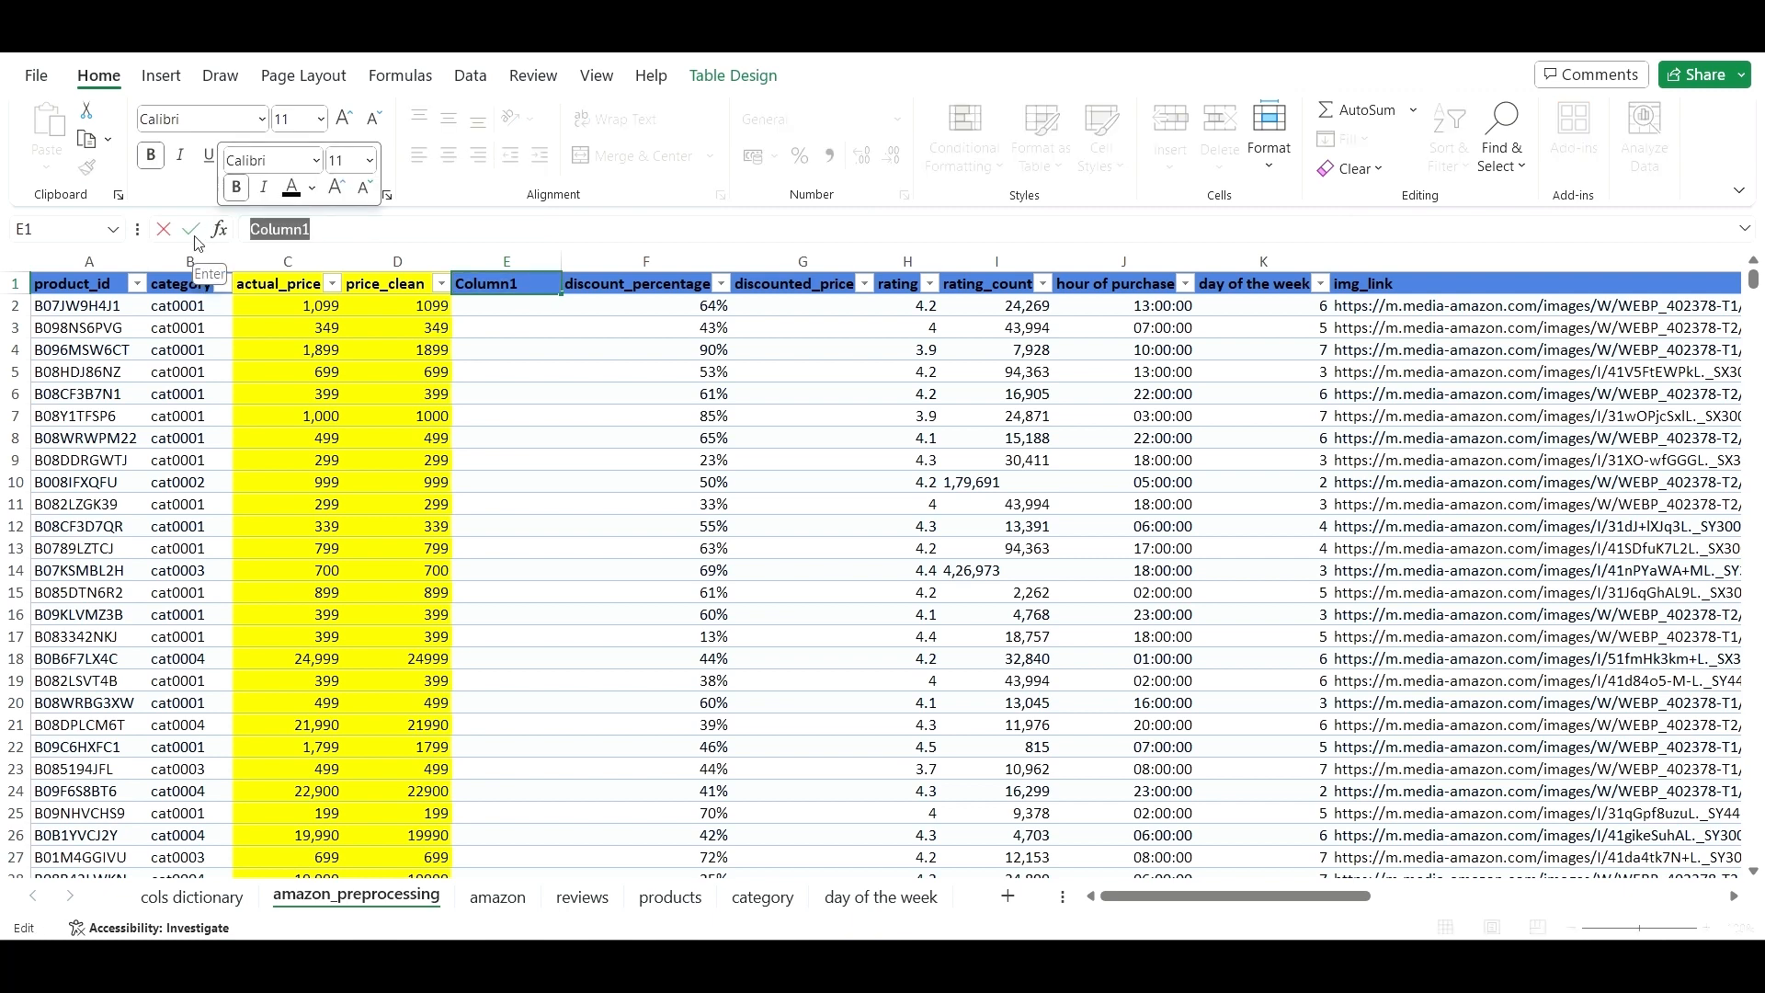
key("BackSpace")
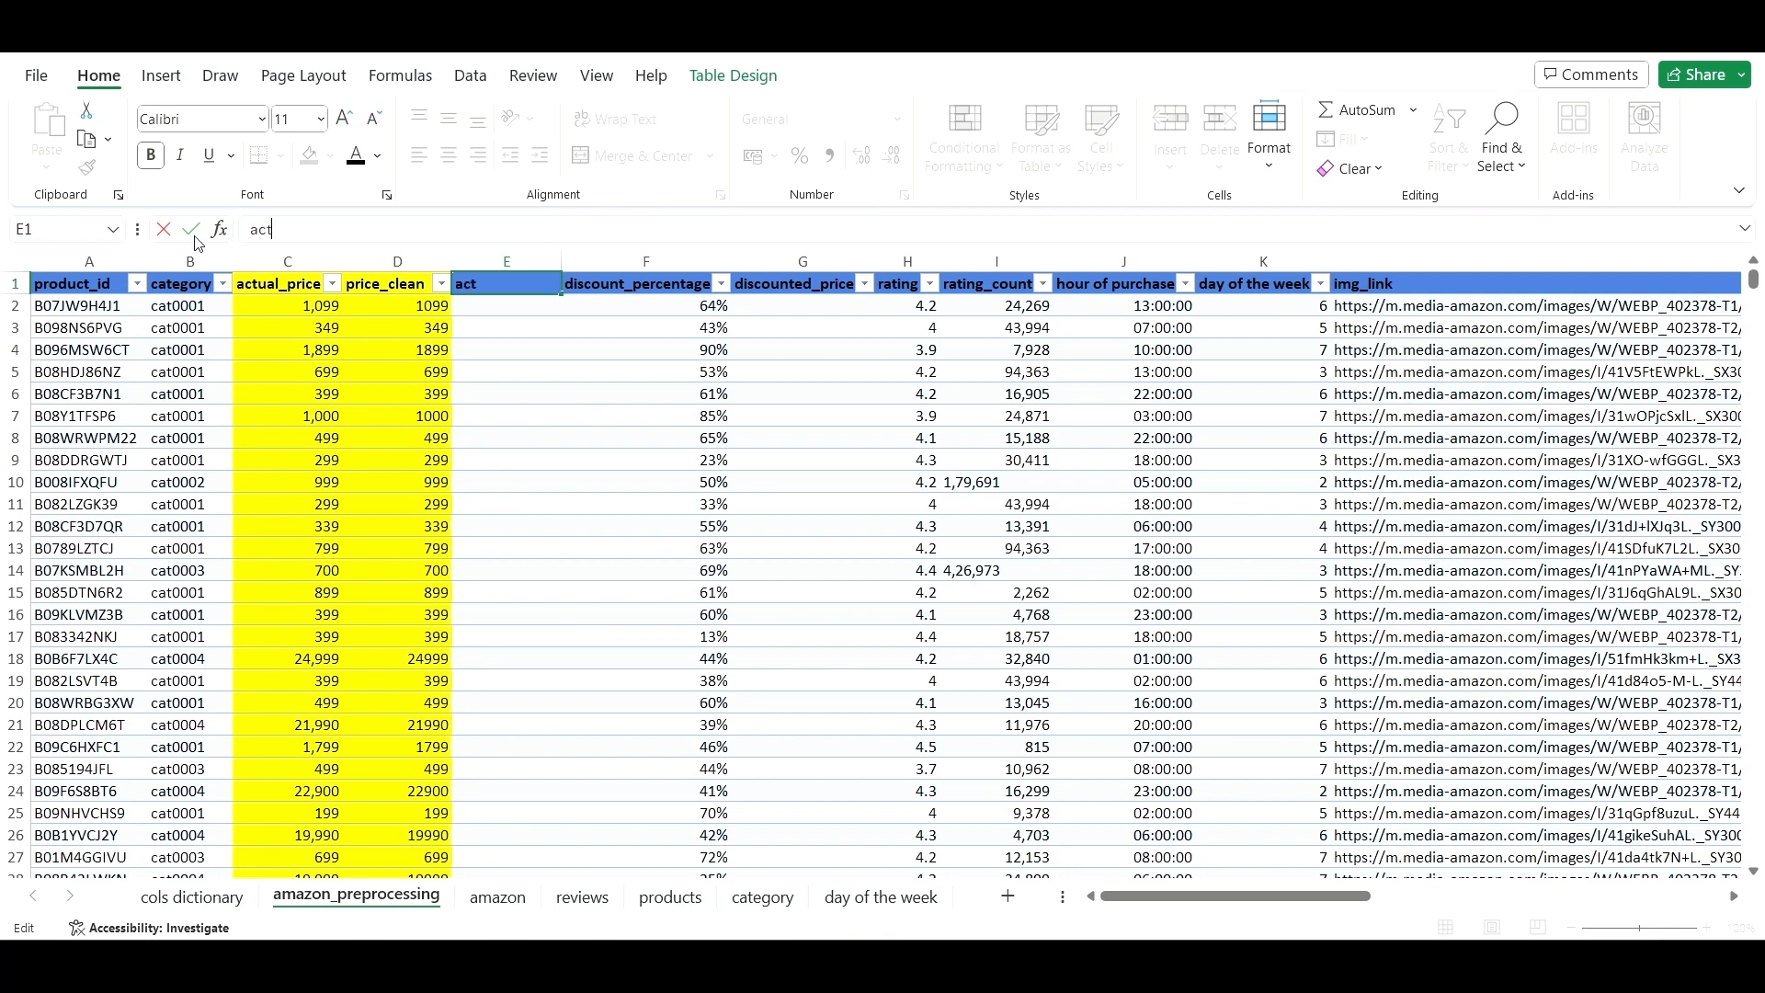
type("actual_price_pounds")
key("Return")
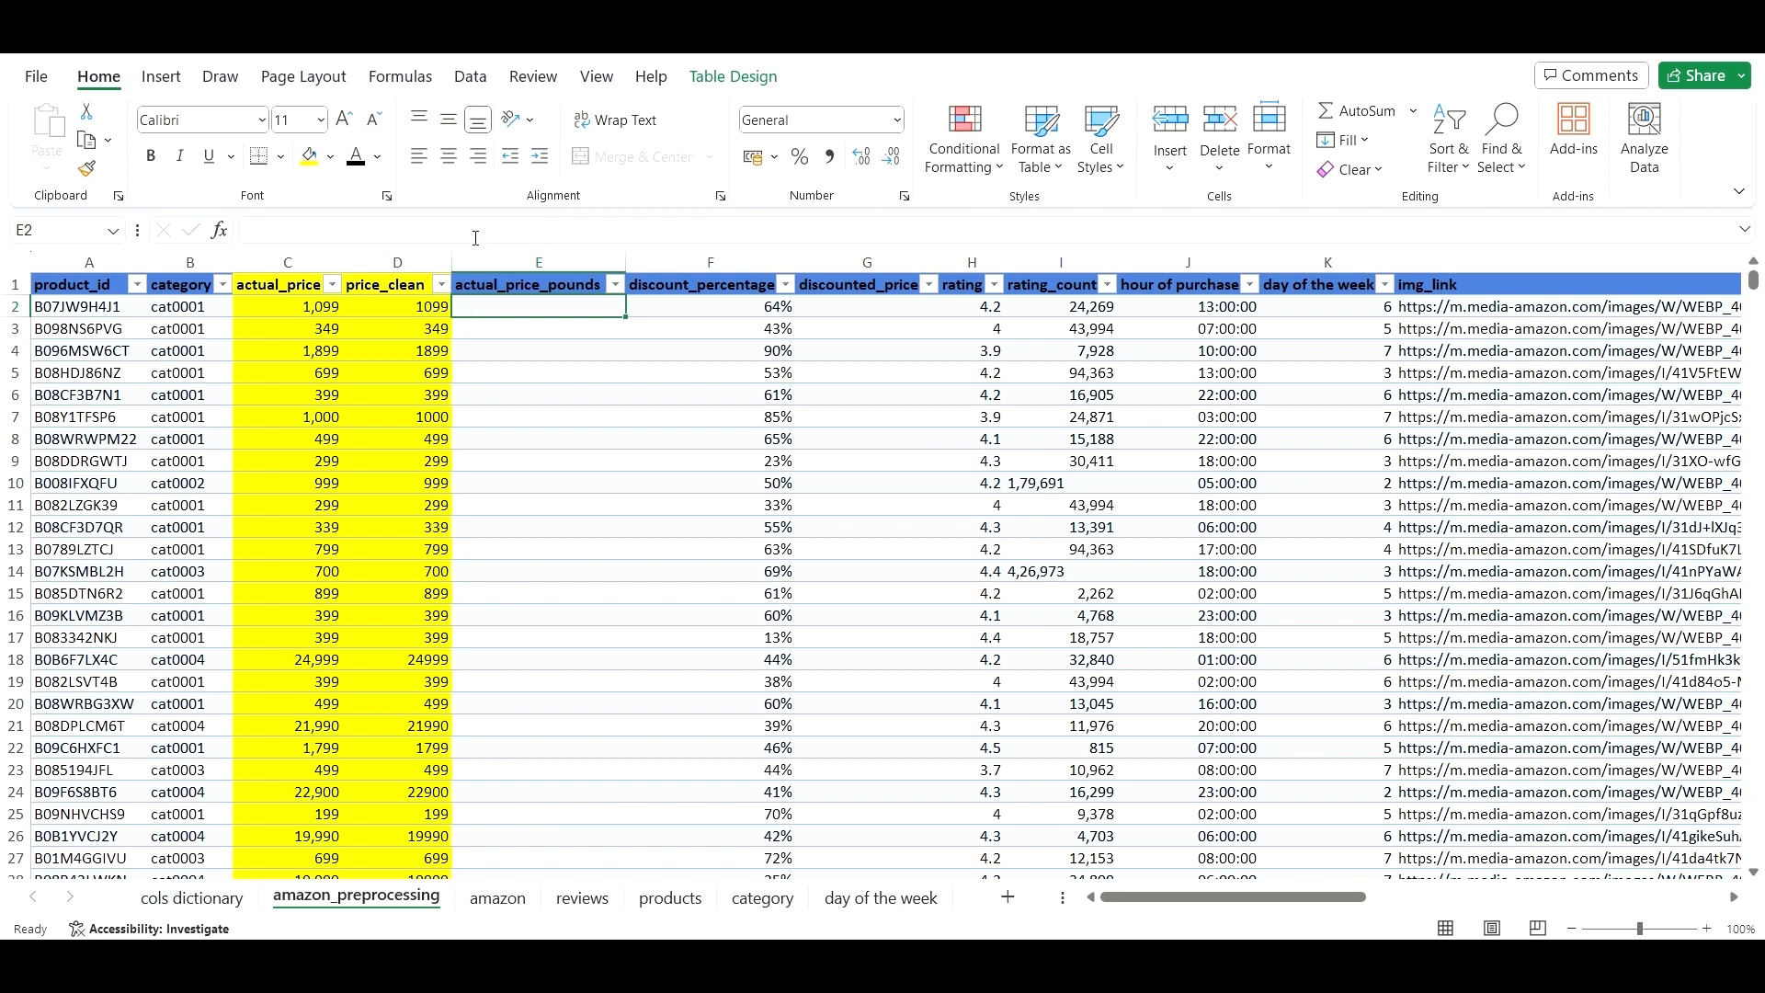
- Enter =[@[price_clean]]*0.0095 in E2 so actual_price_pounds fills down the table
left_click(492, 230)
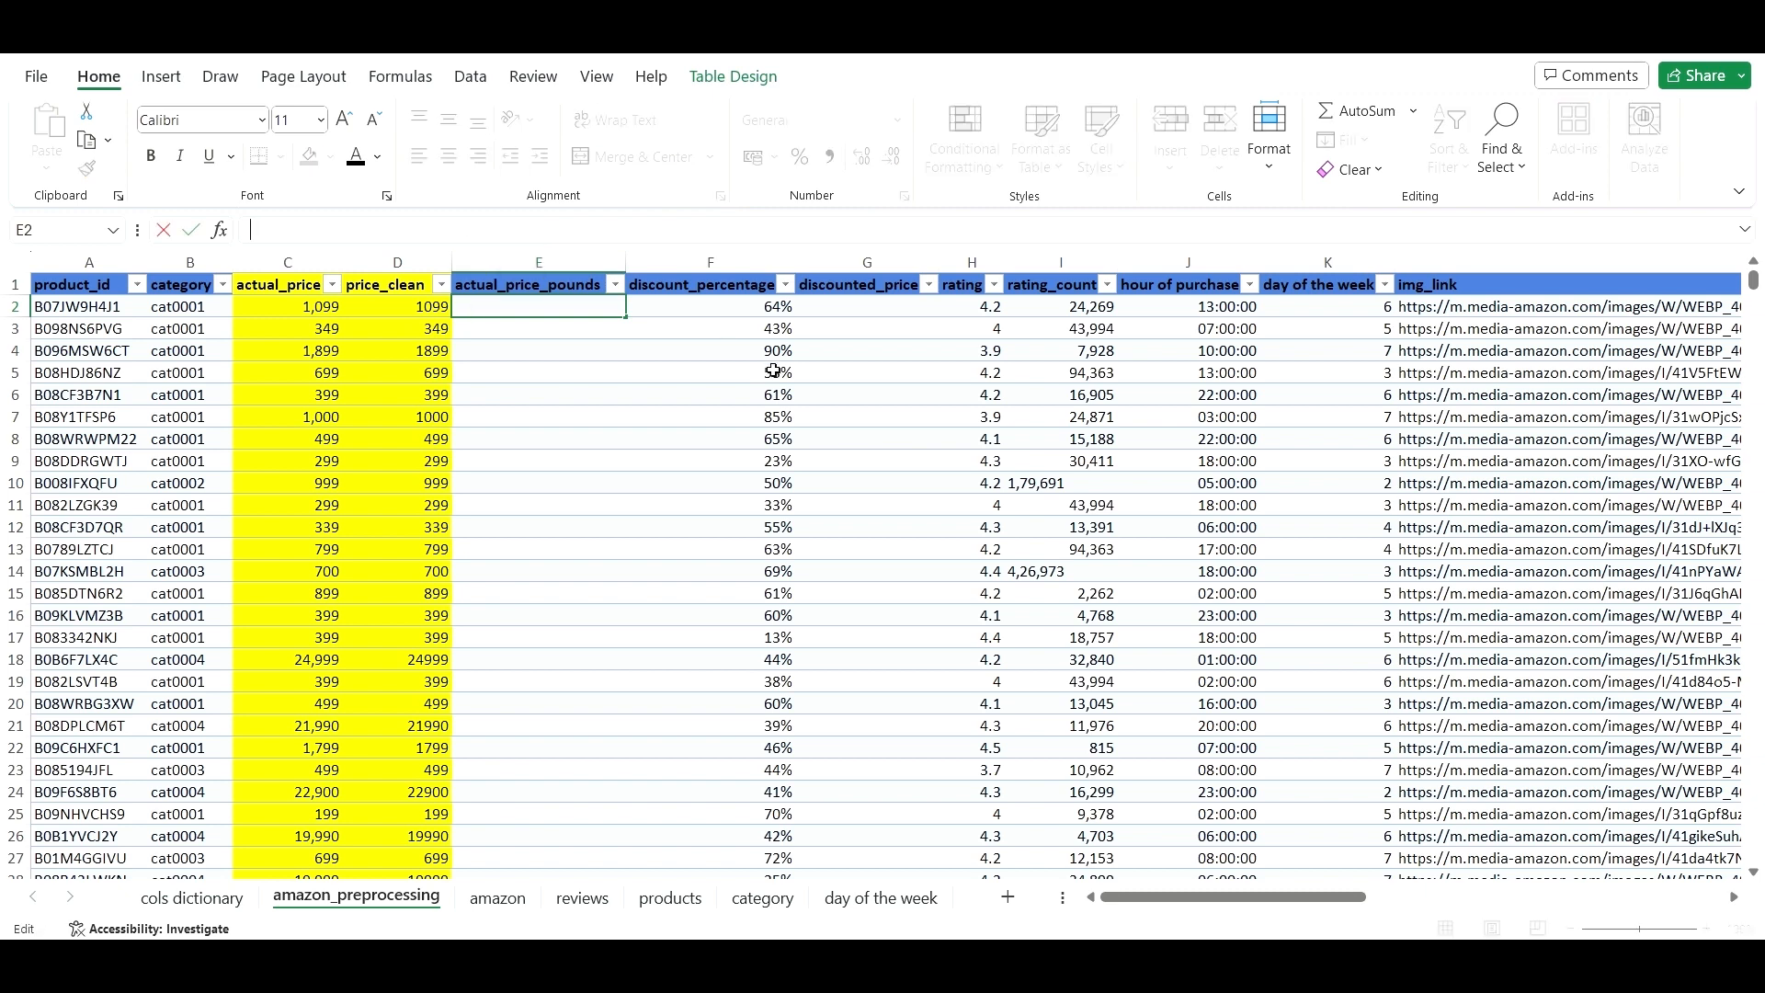
type("=")
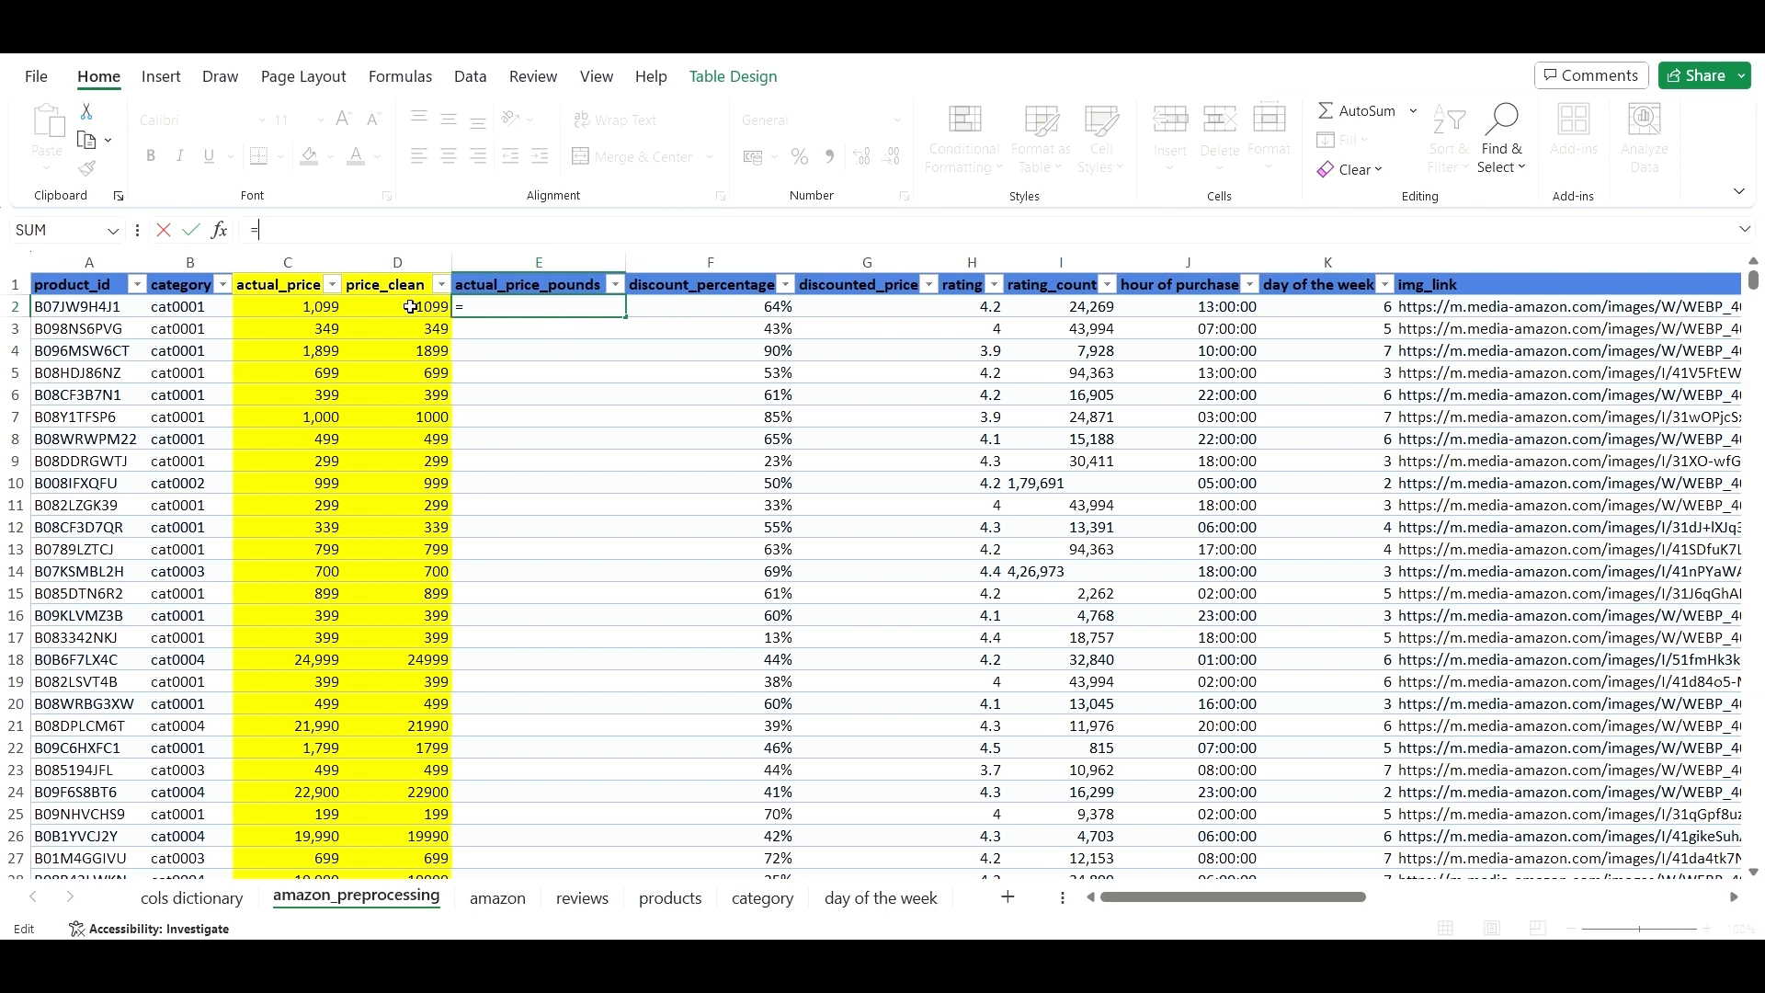
left_click(411, 307)
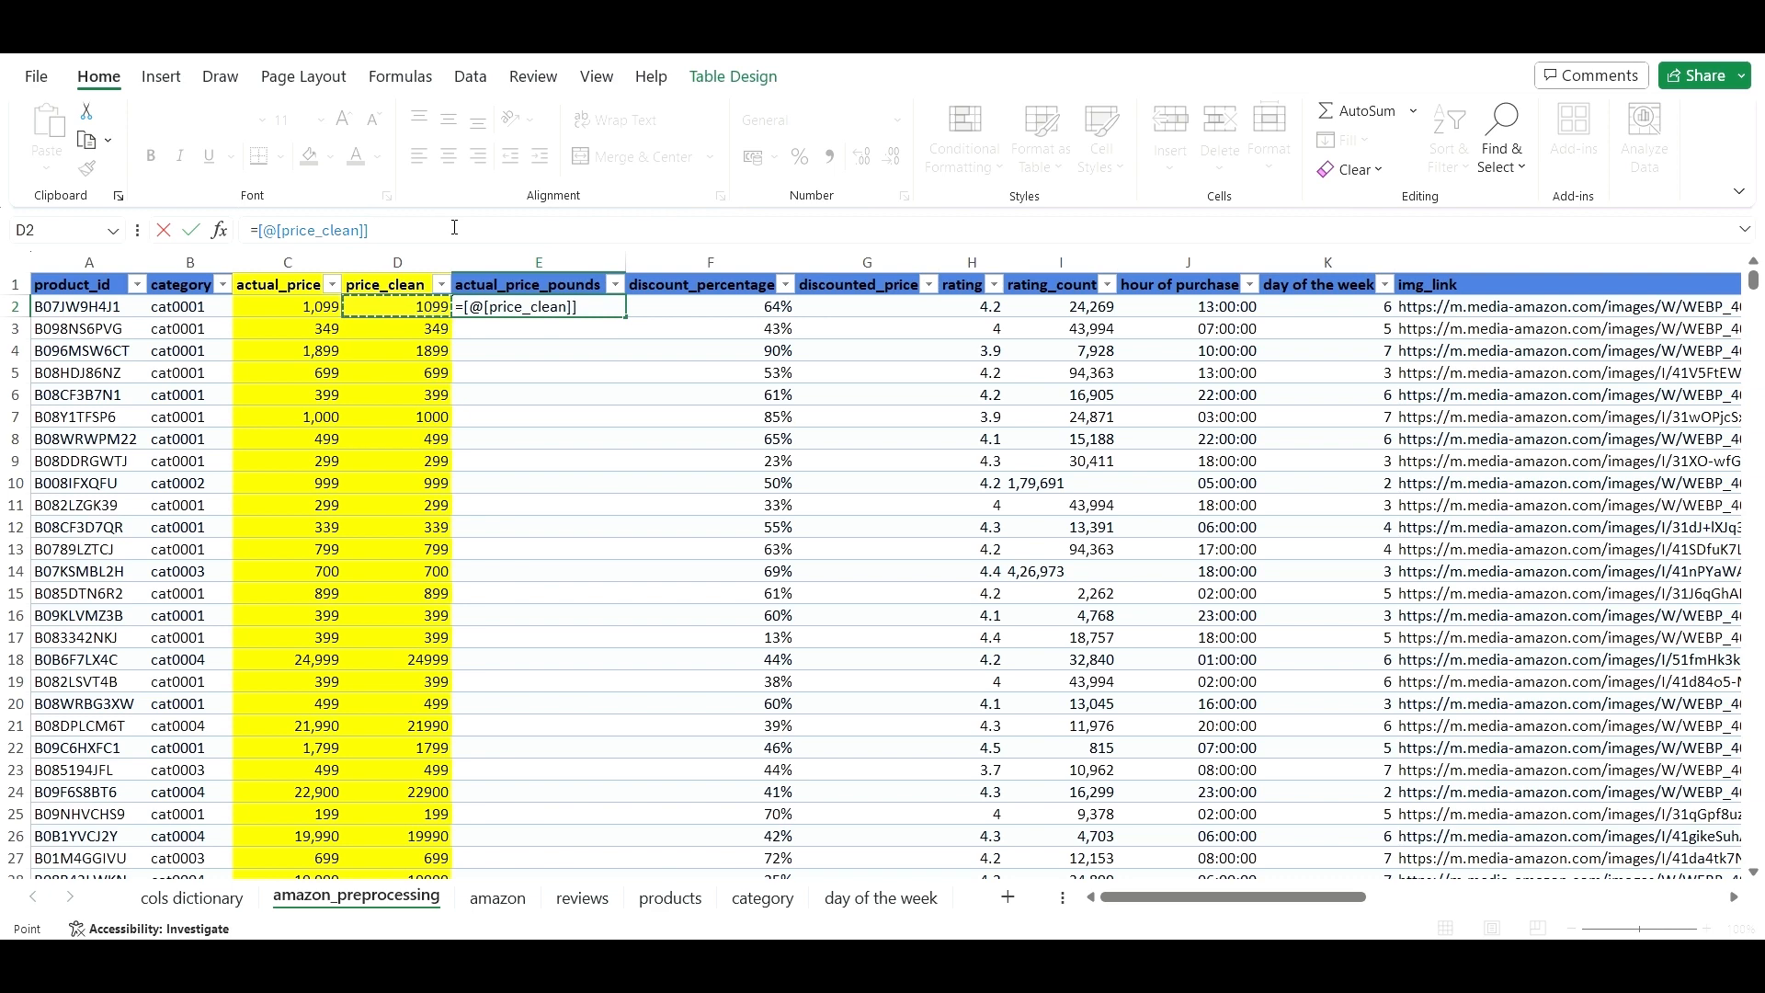
type("*")
type("0.0095")
key("Return")
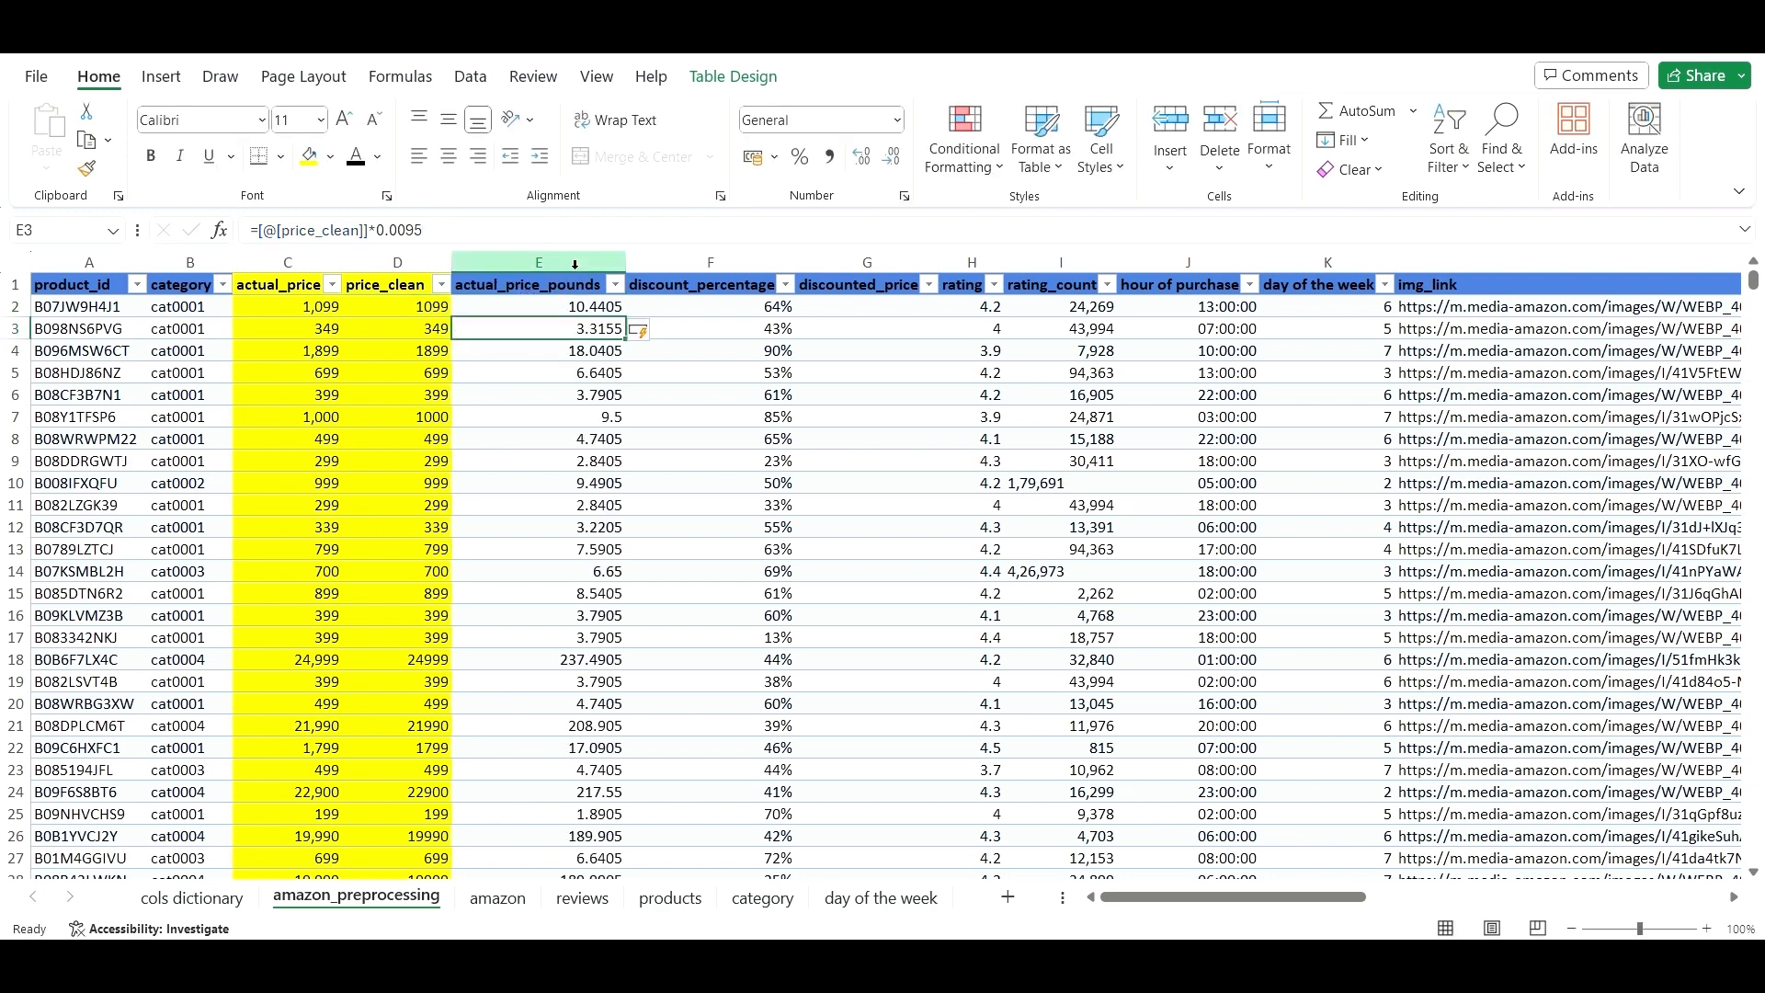
left_click(574, 263)
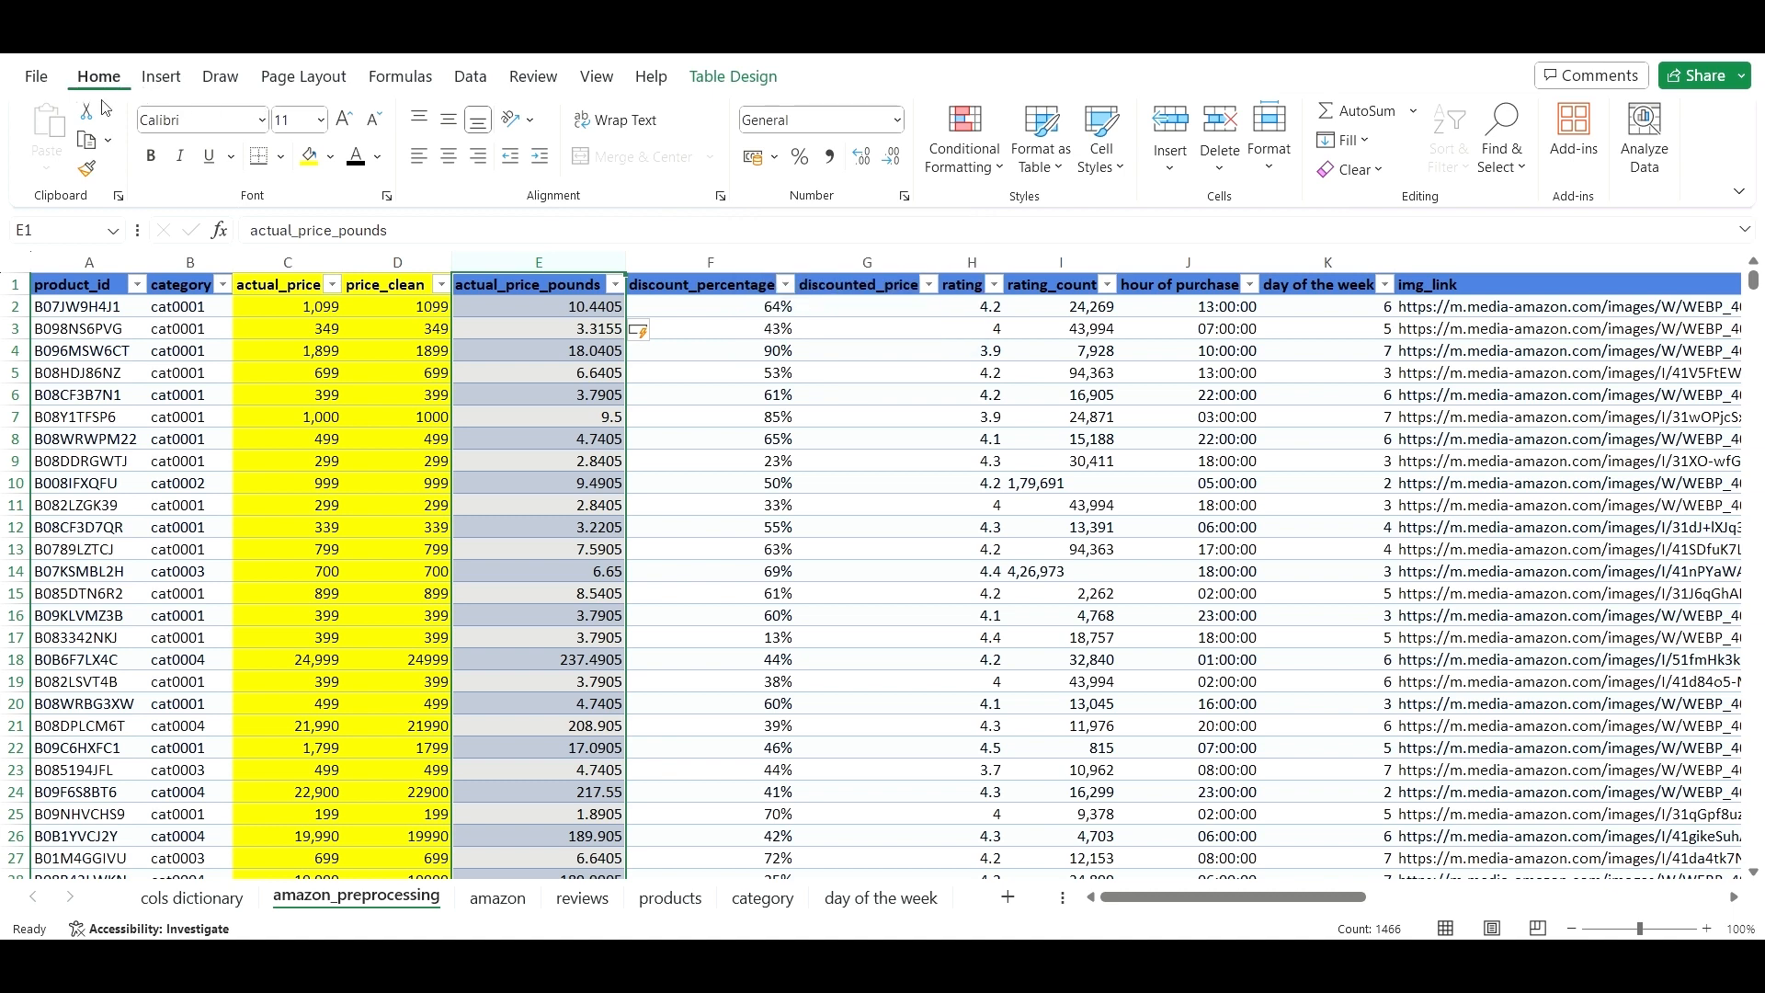
- Format the actual_price_pounds column as Currency, showing values like £10.44
left_click(897, 120)
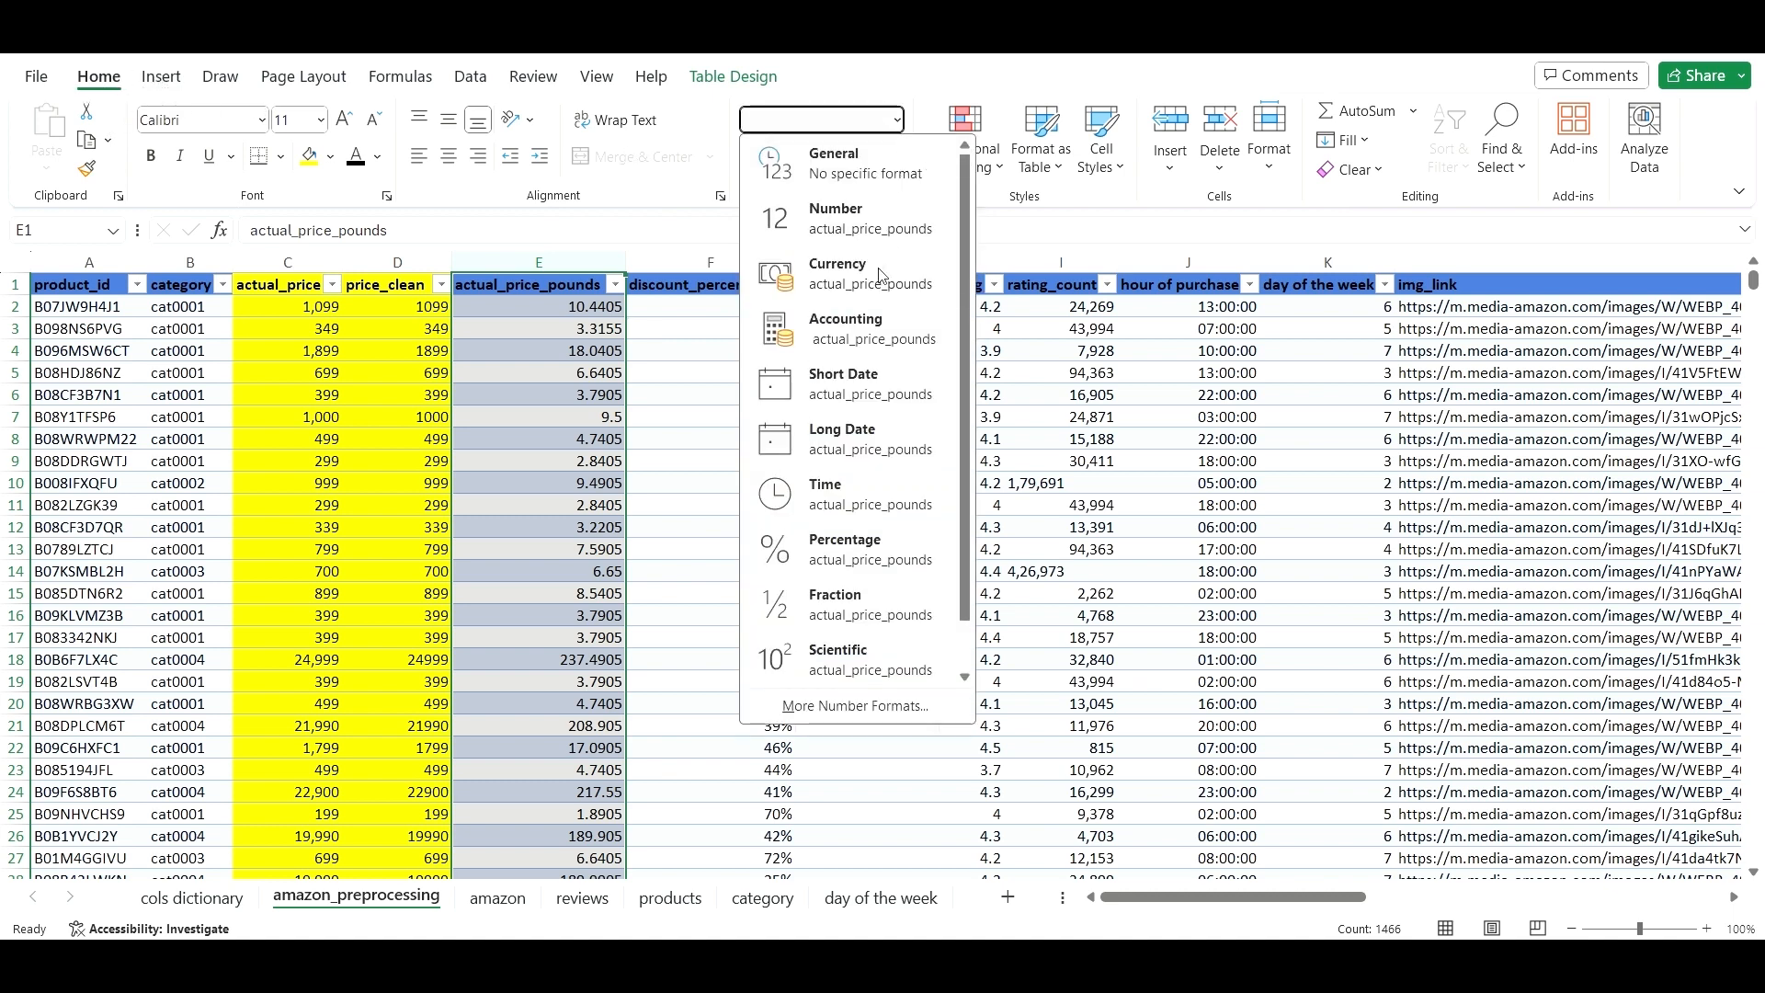
left_click(880, 299)
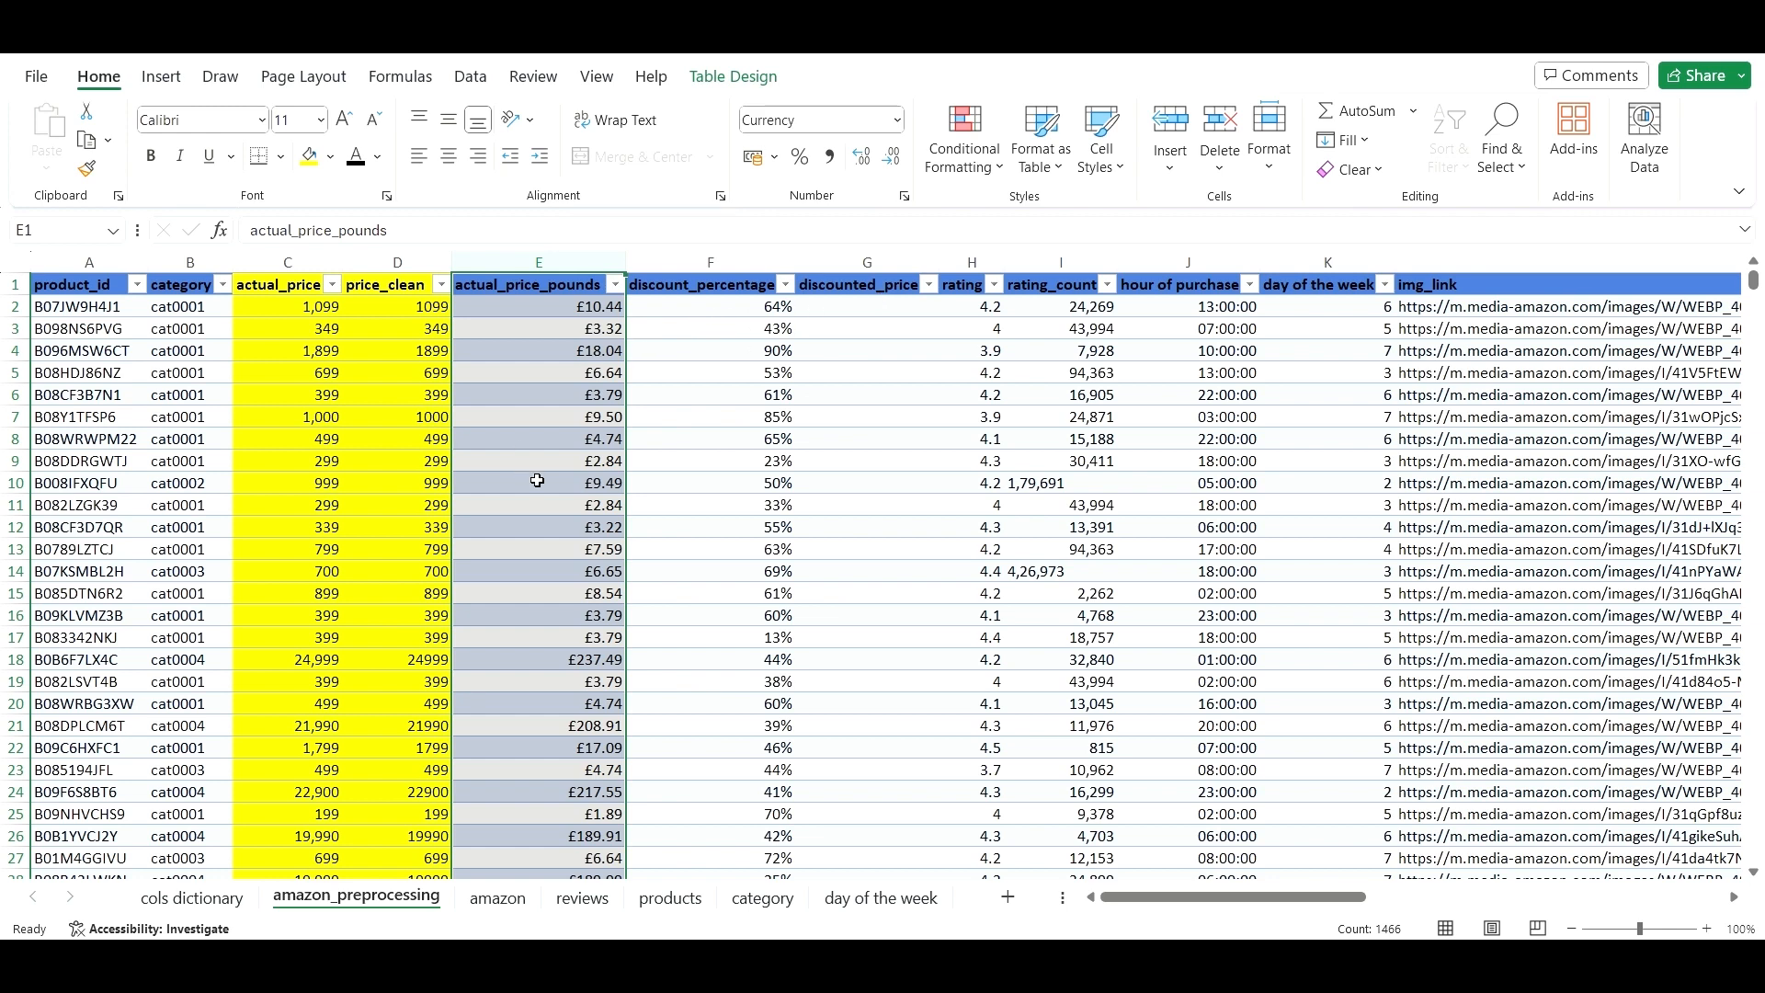
left_click(538, 481)
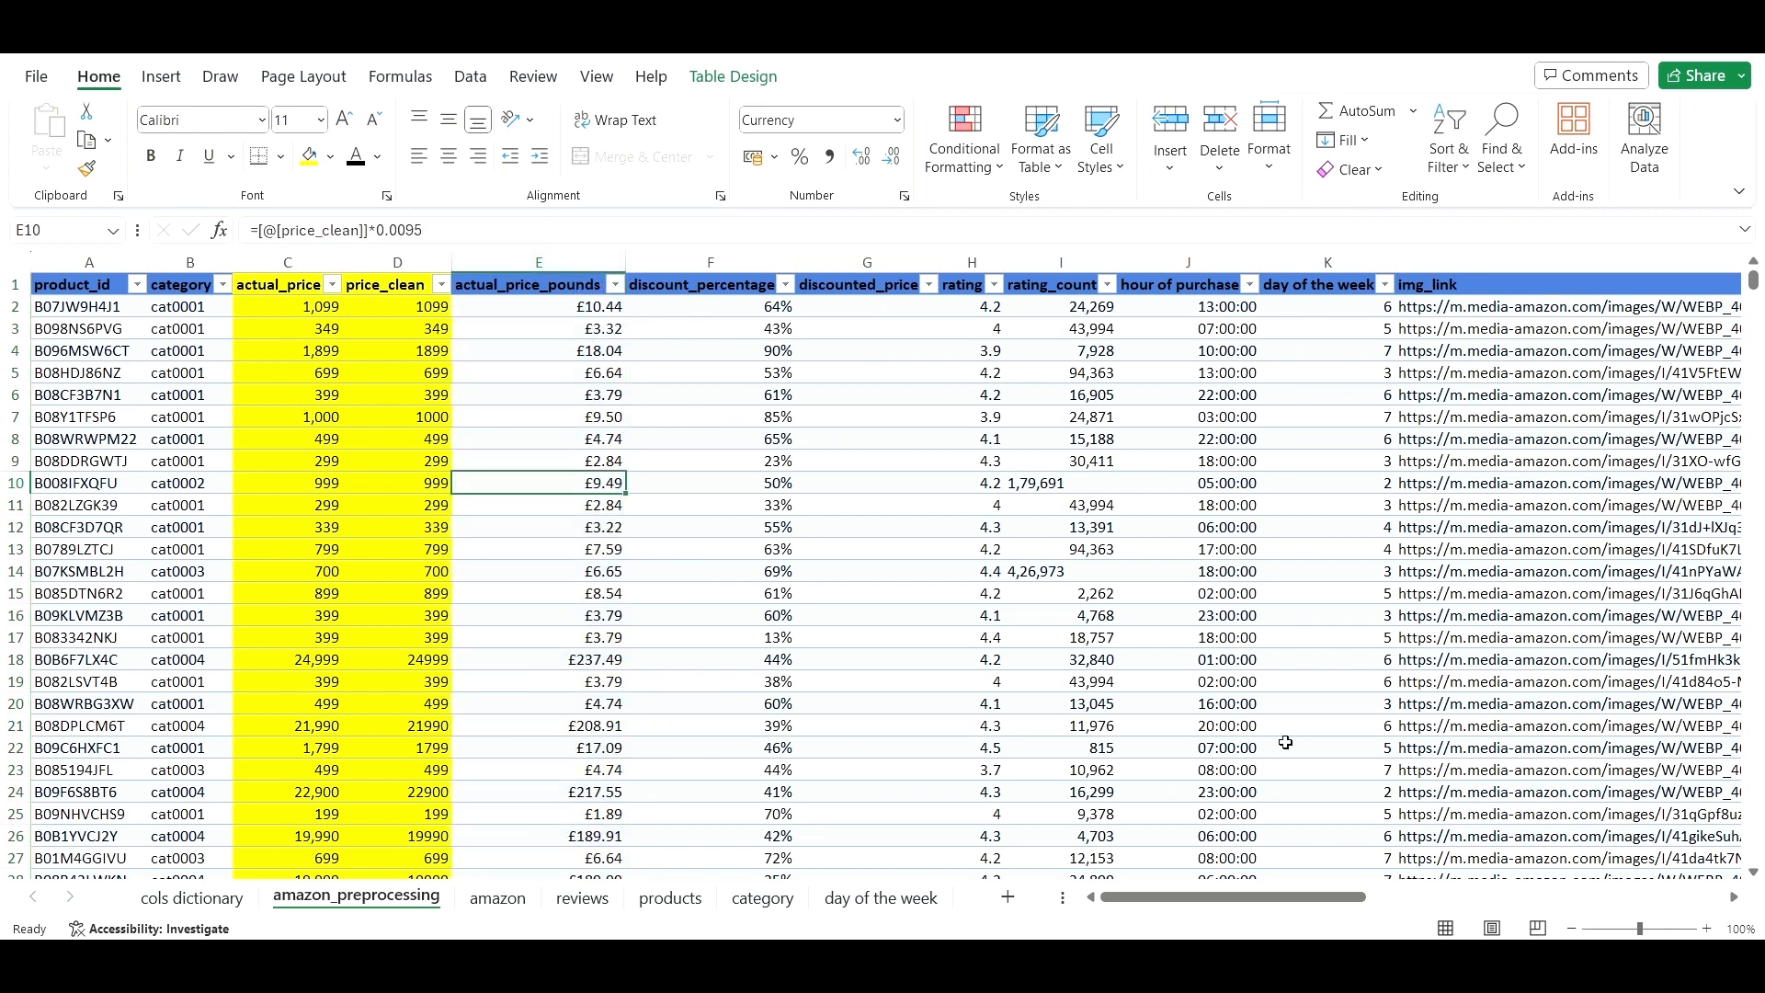
left_click_drag(1263, 891, 1459, 878)
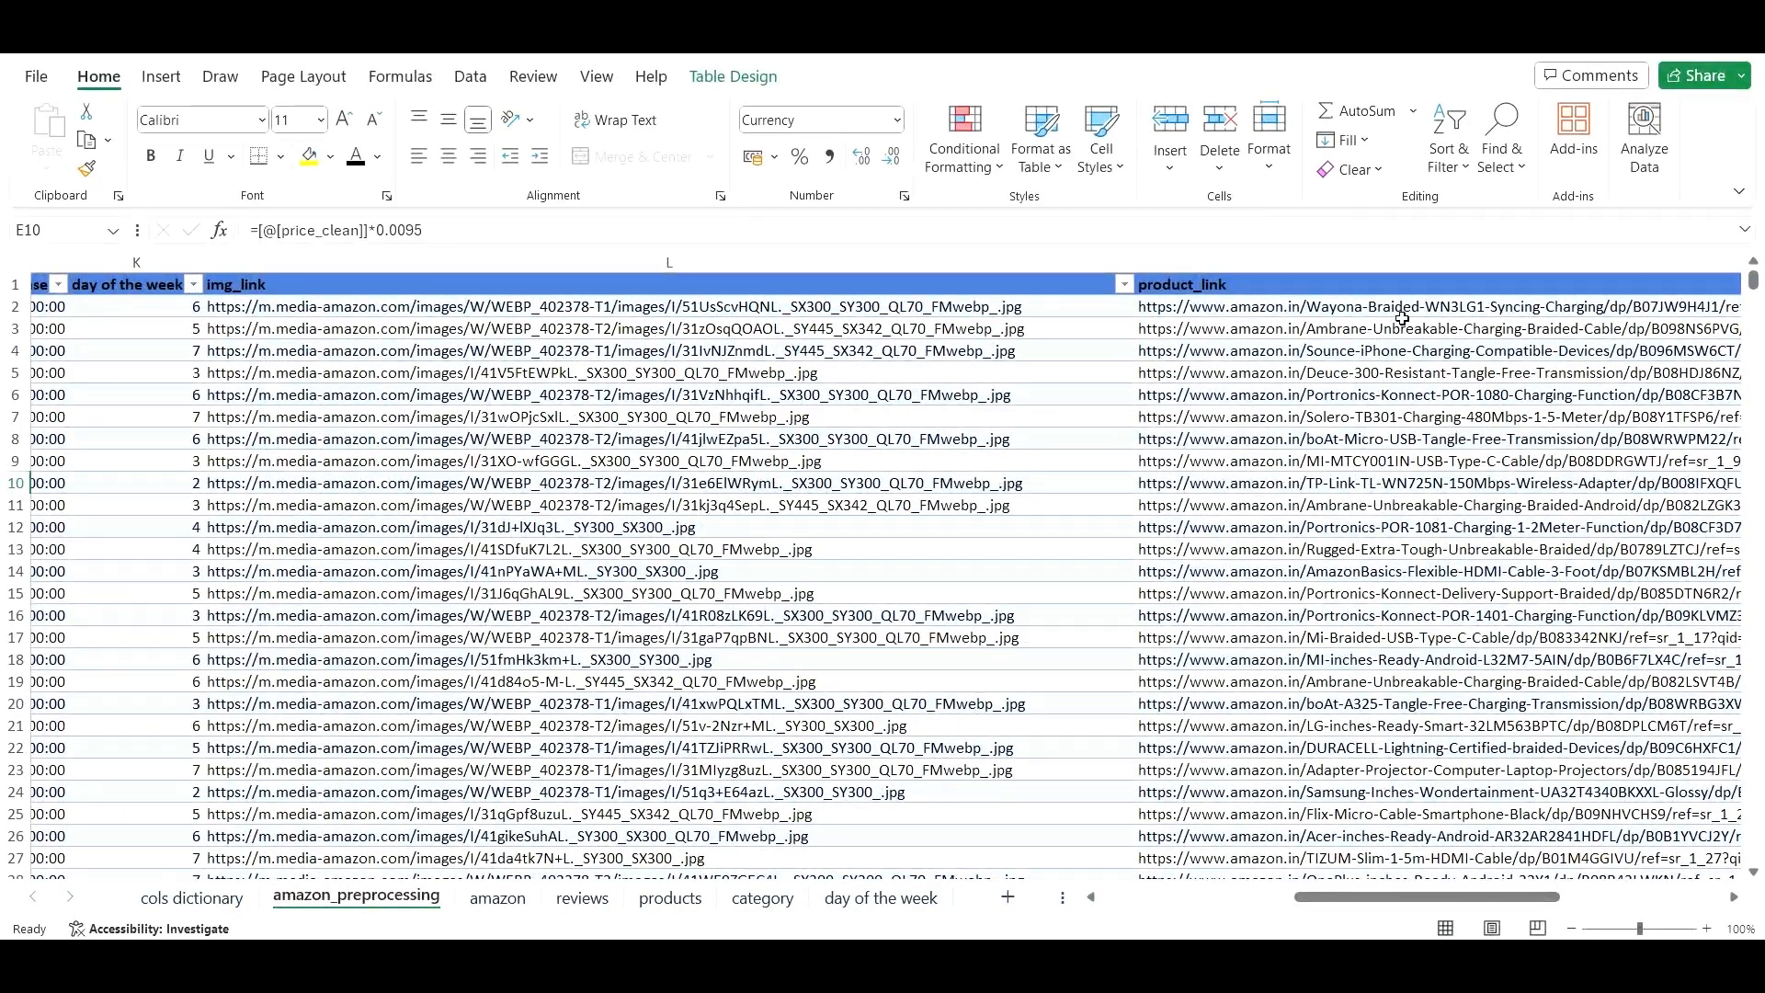
left_click(1459, 303)
left_click_drag(1471, 896, 1173, 930)
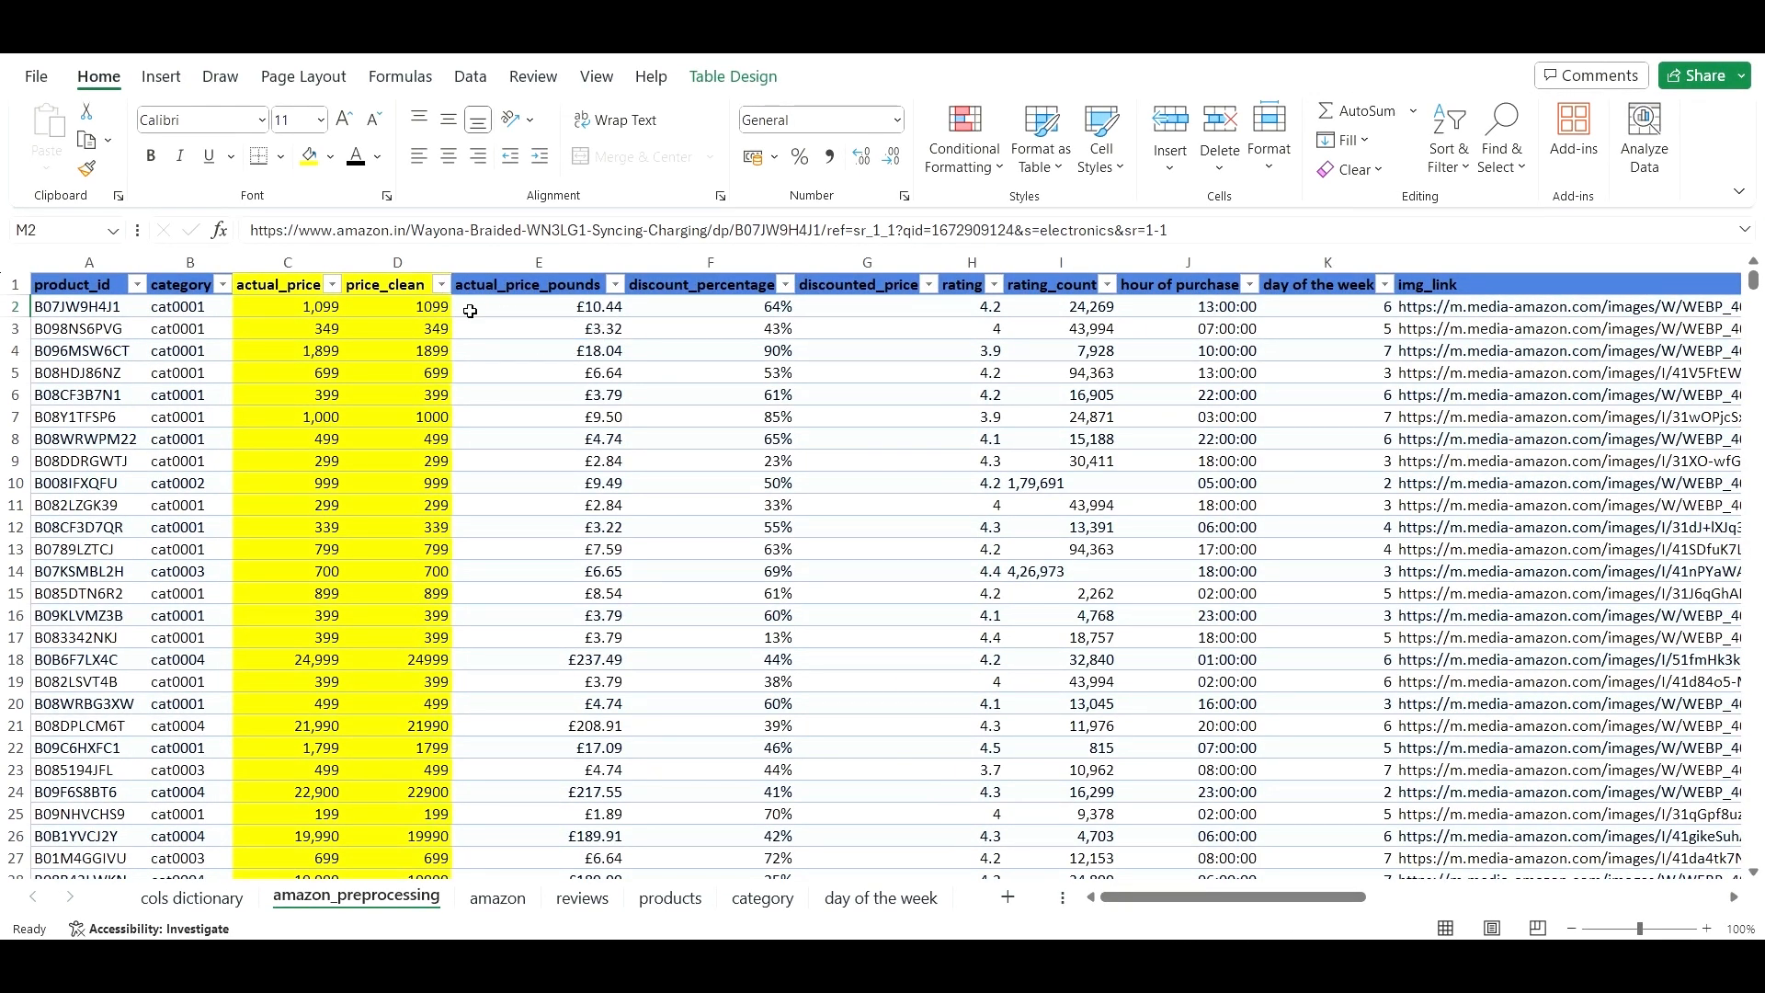
left_click(470, 311)
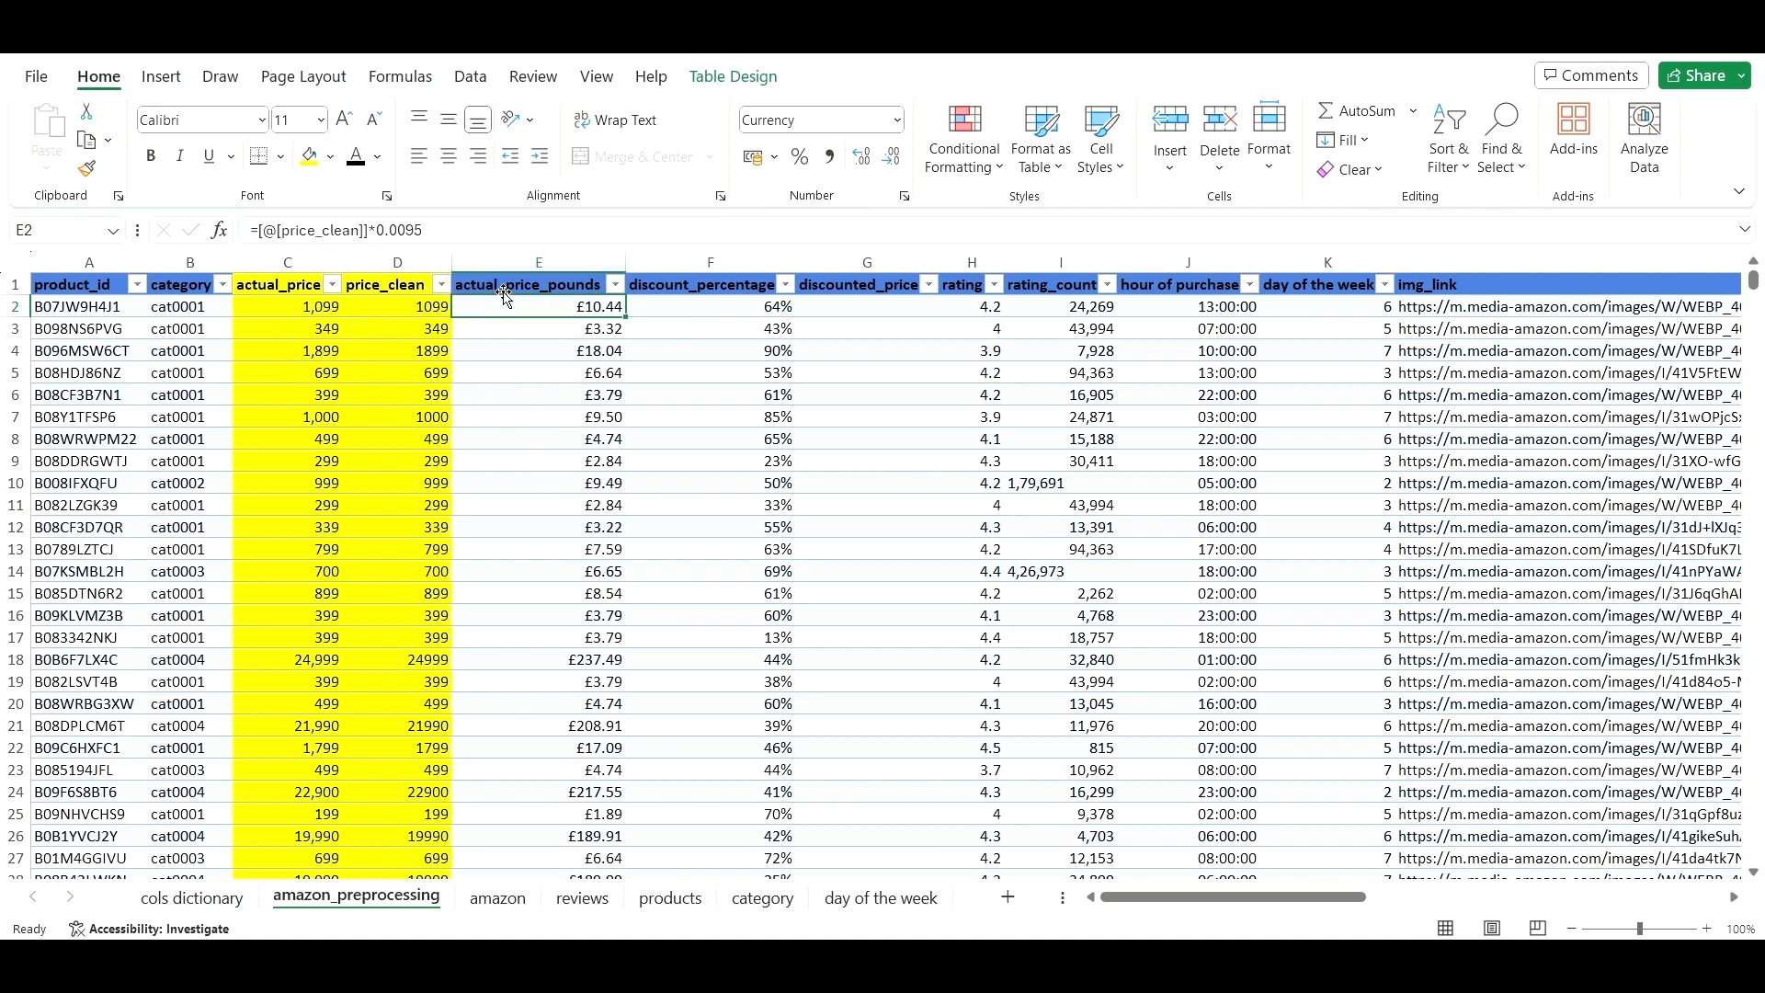
- Fill the actual_price_pounds column green
left_click(505, 294)
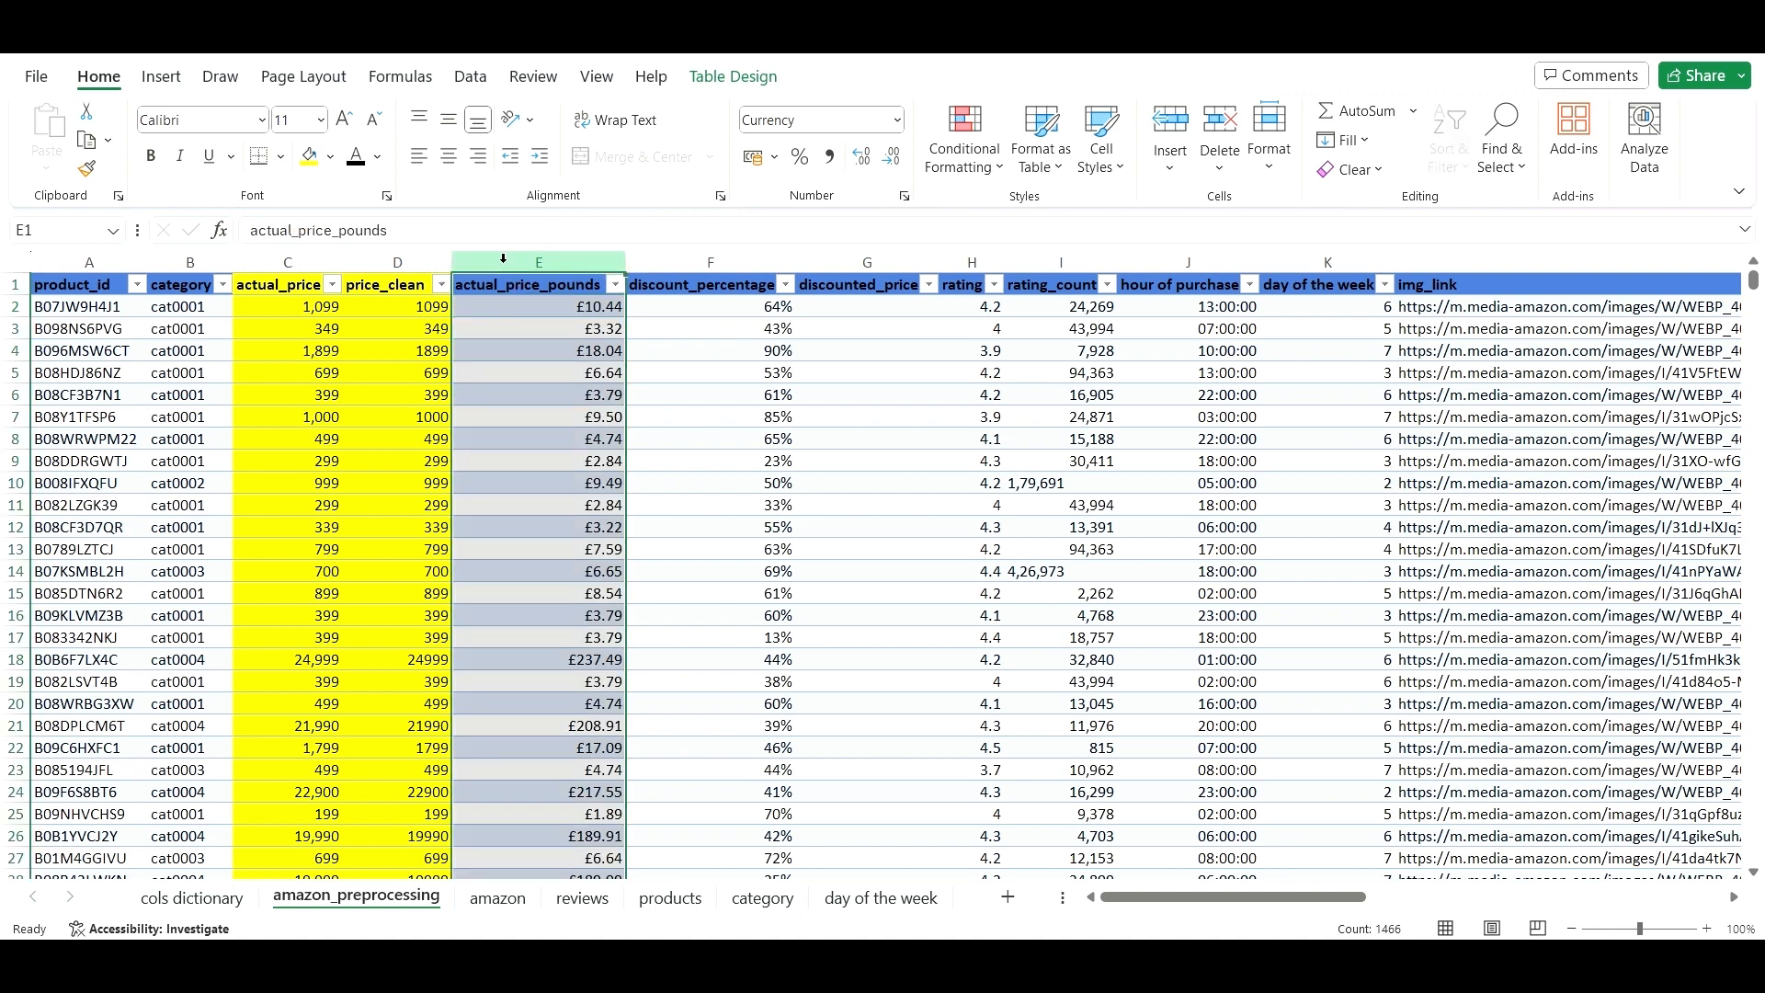
left_click(332, 158)
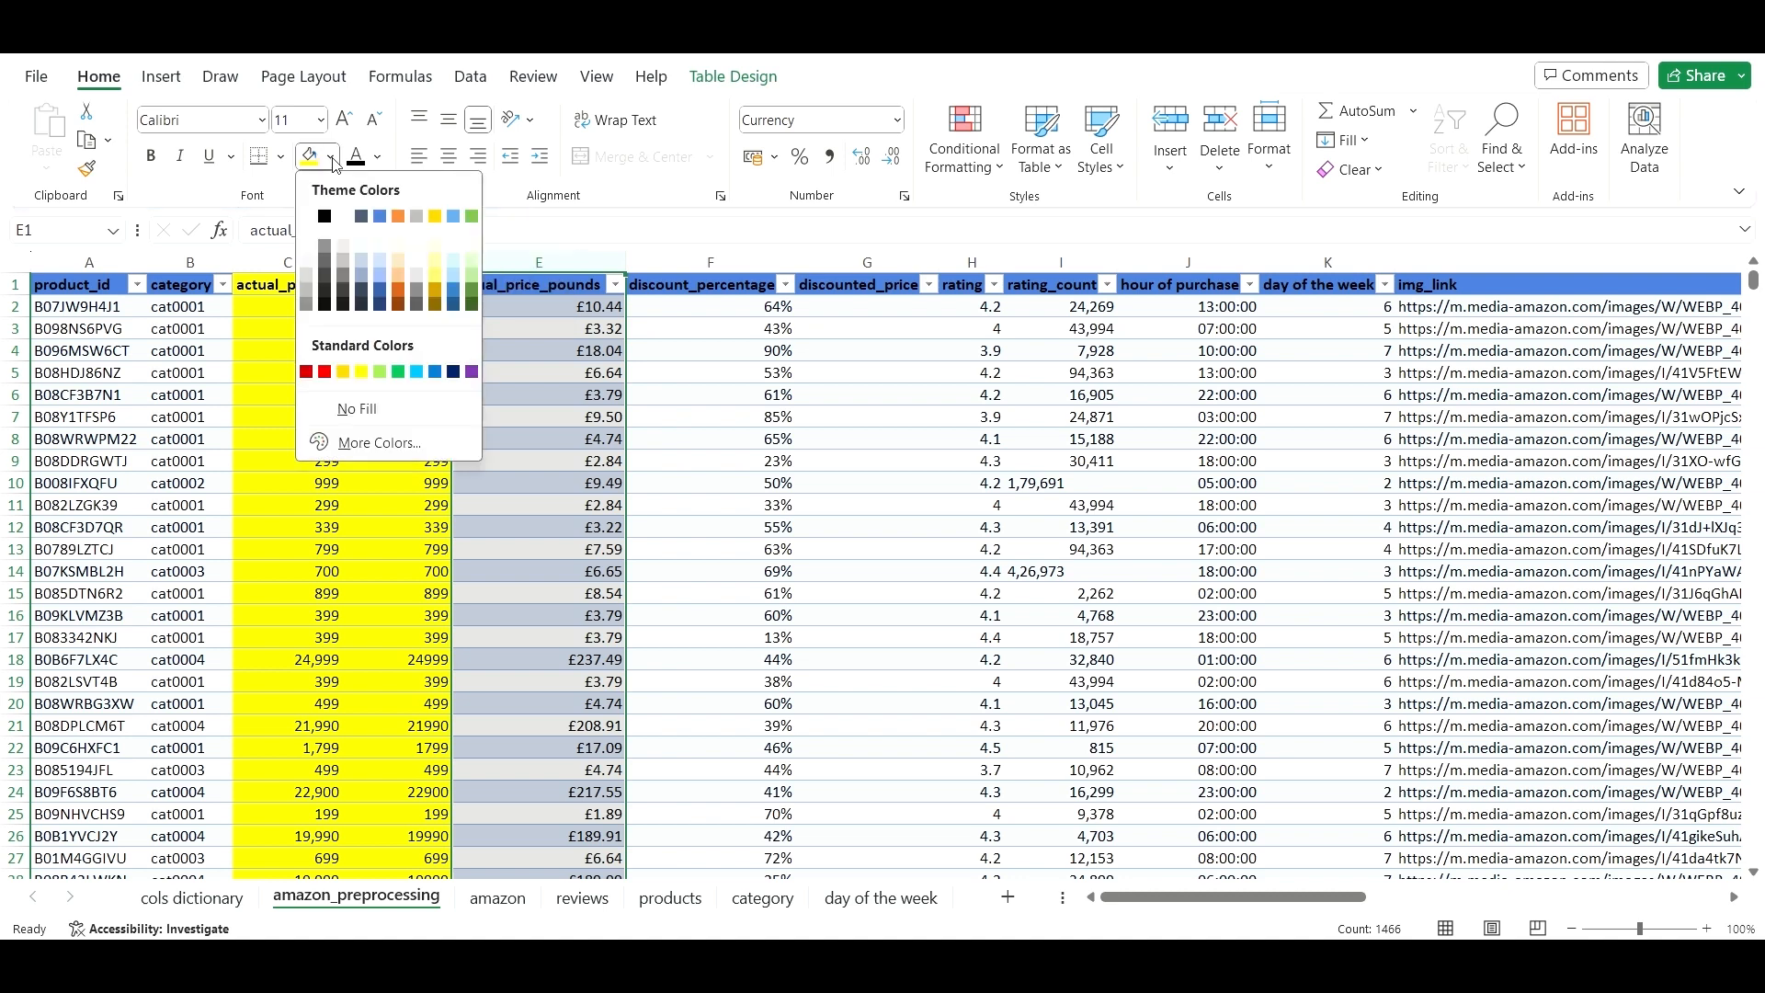
left_click(399, 372)
left_click(591, 462)
left_click(765, 434)
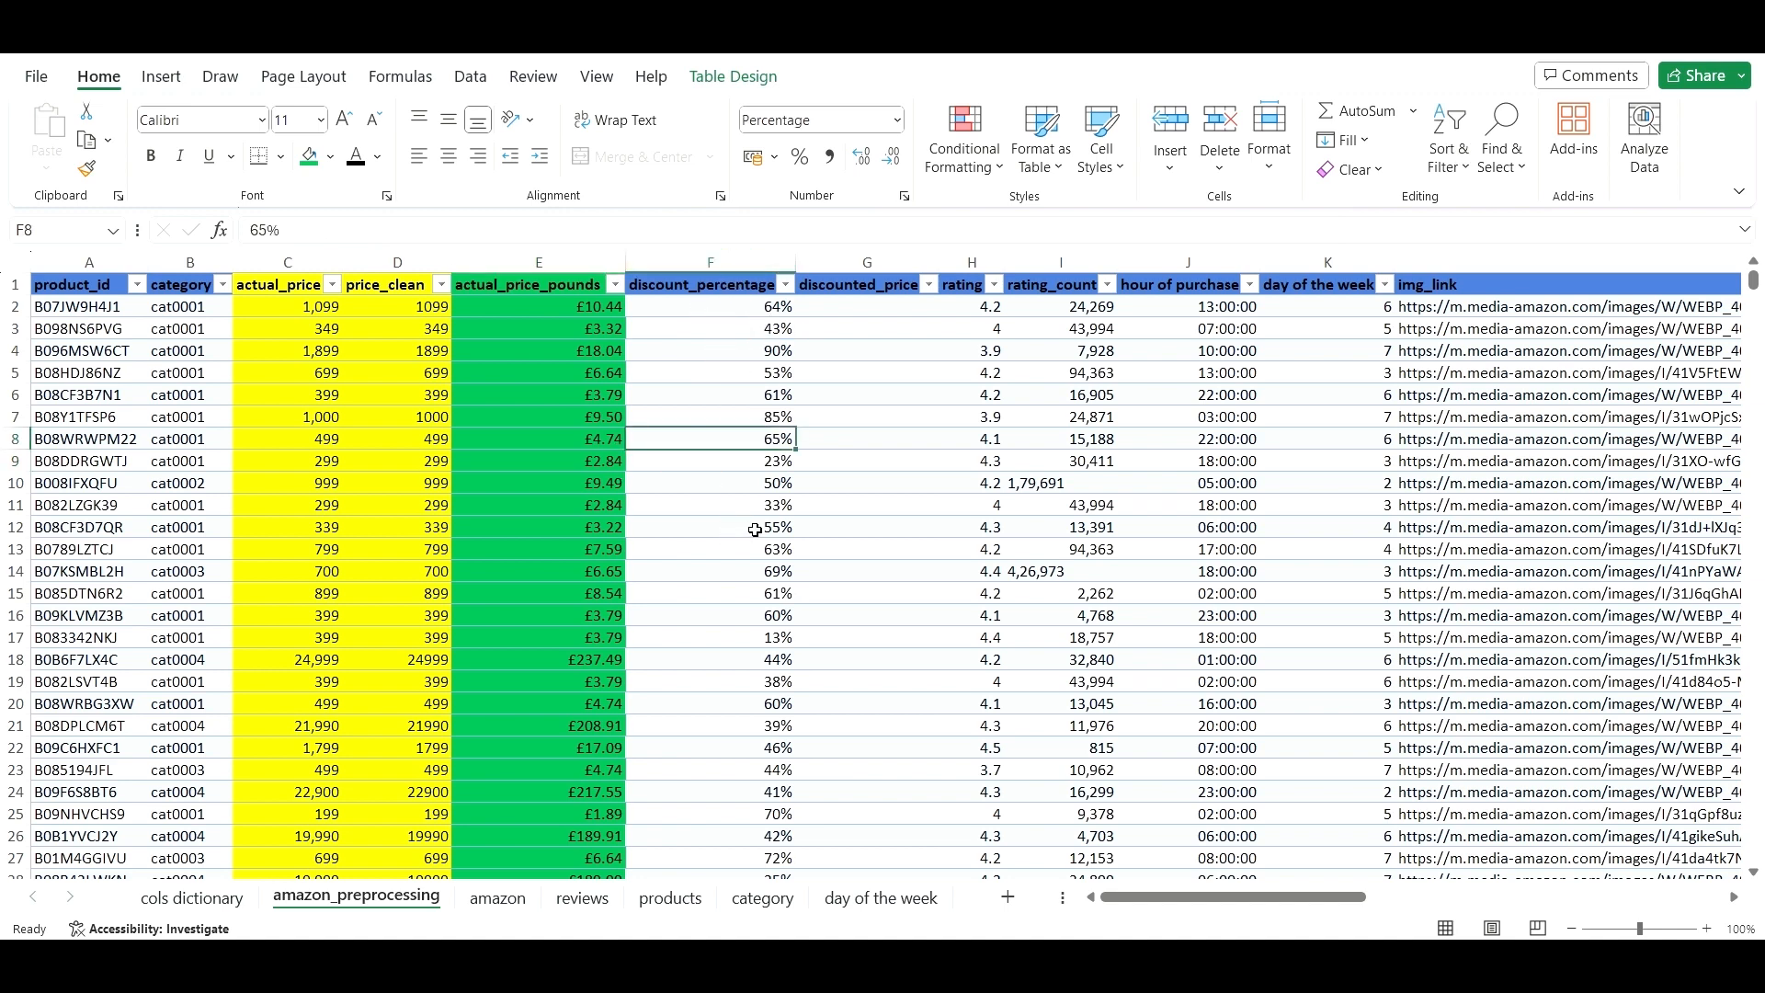
left_click(785, 285)
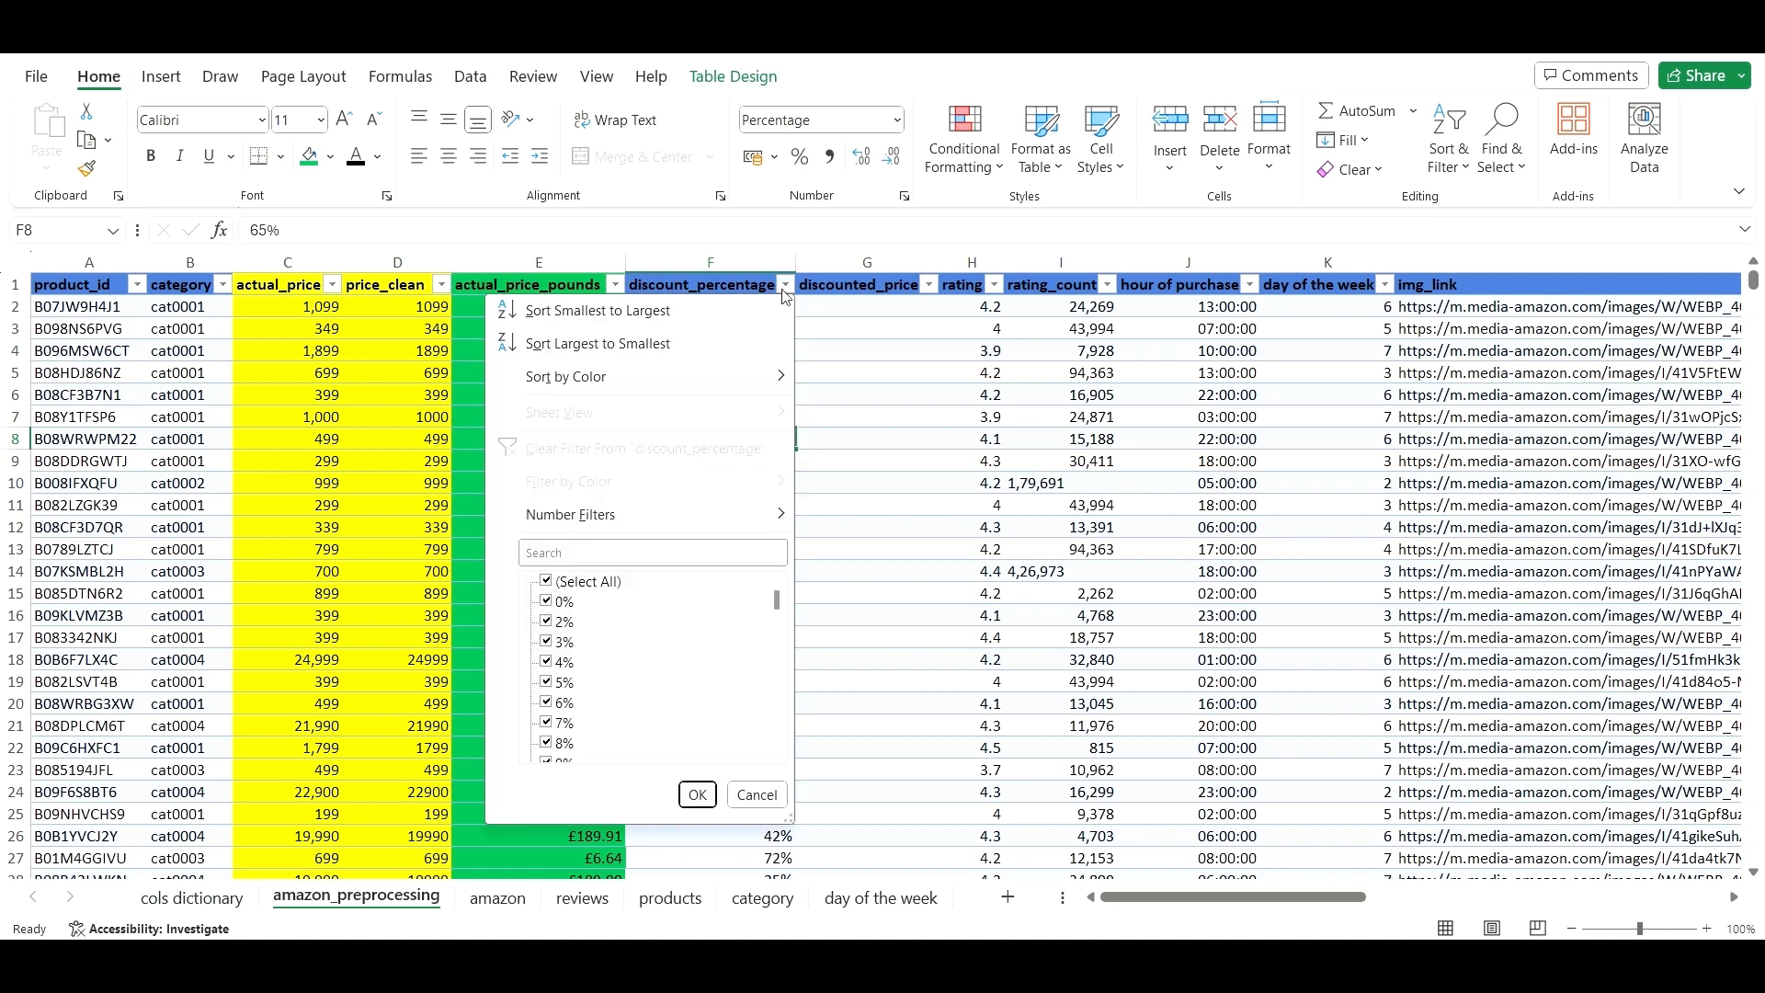
type("blanks")
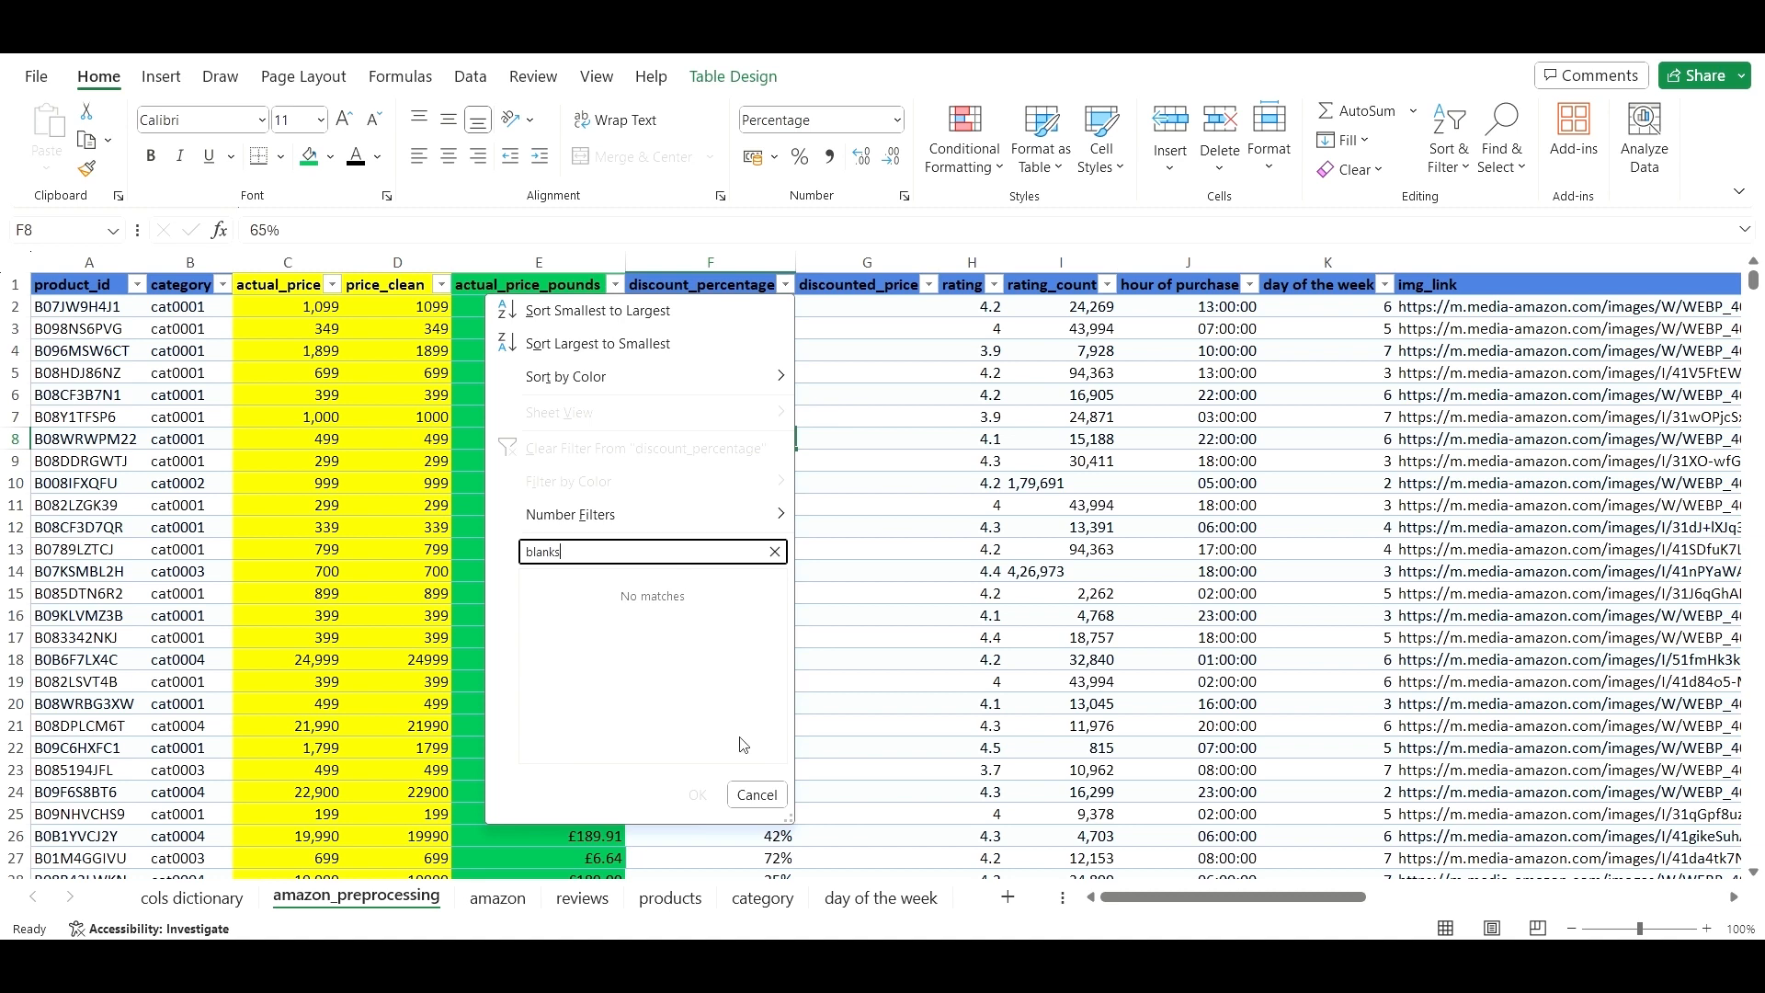
left_click(848, 418)
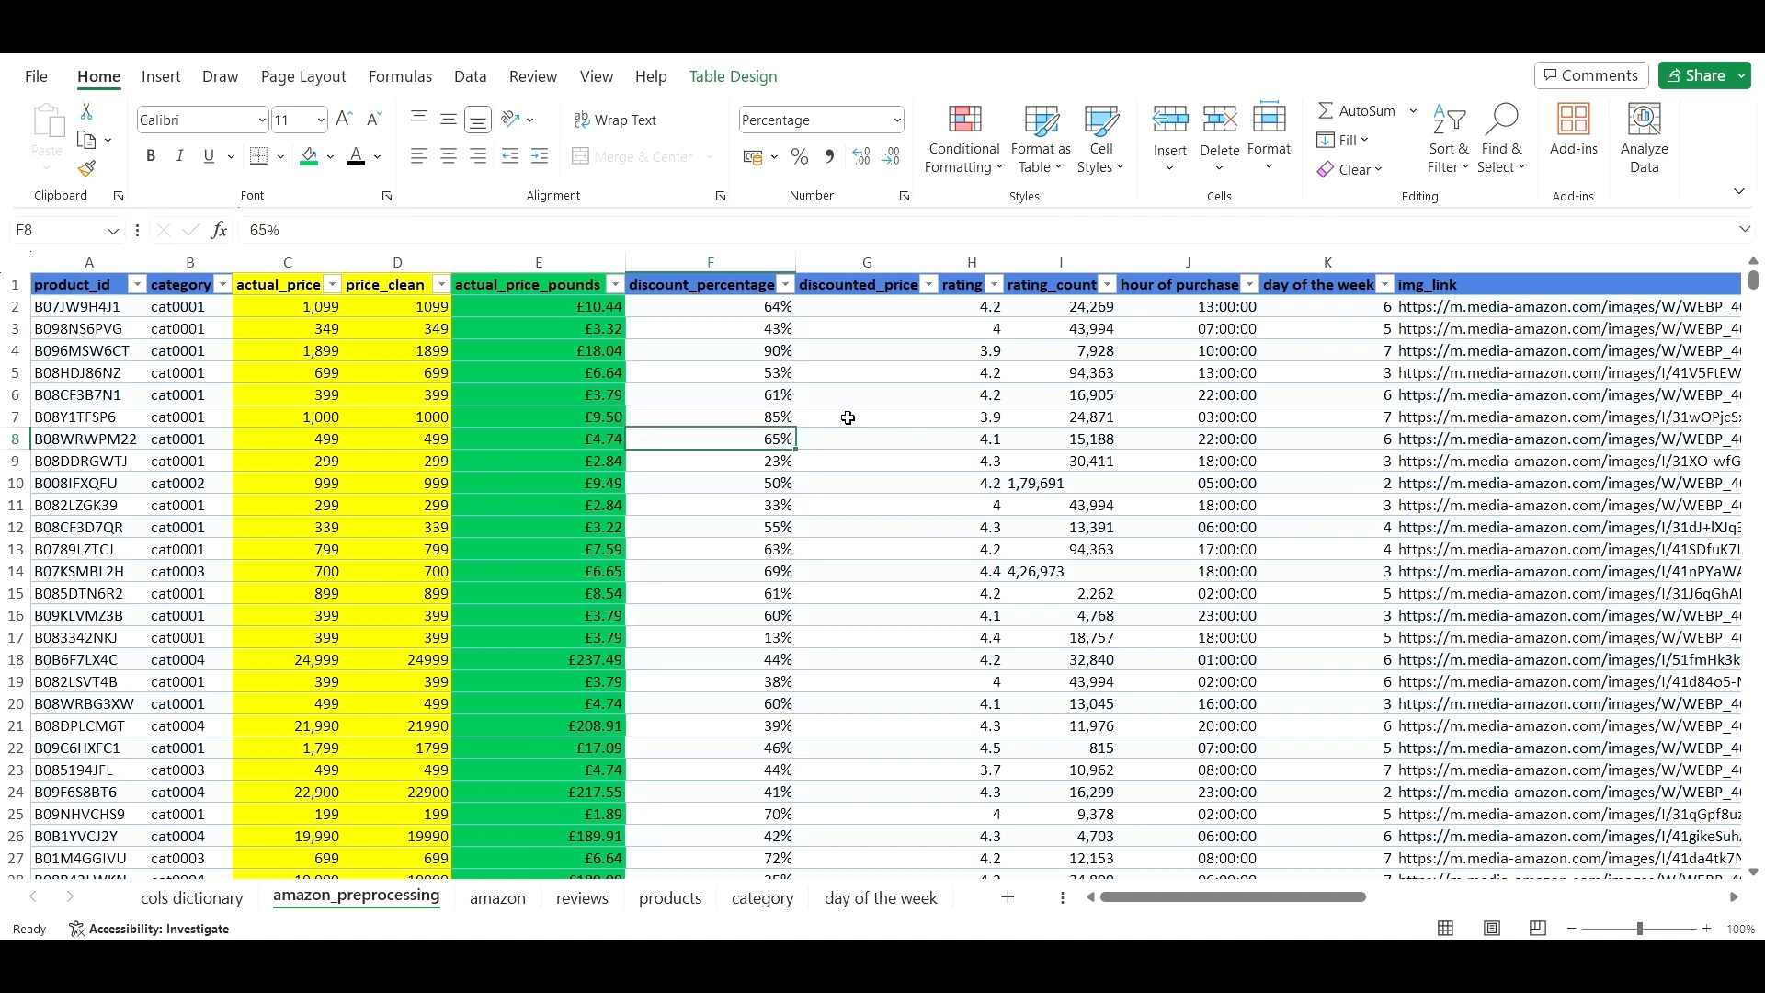
left_click(854, 312)
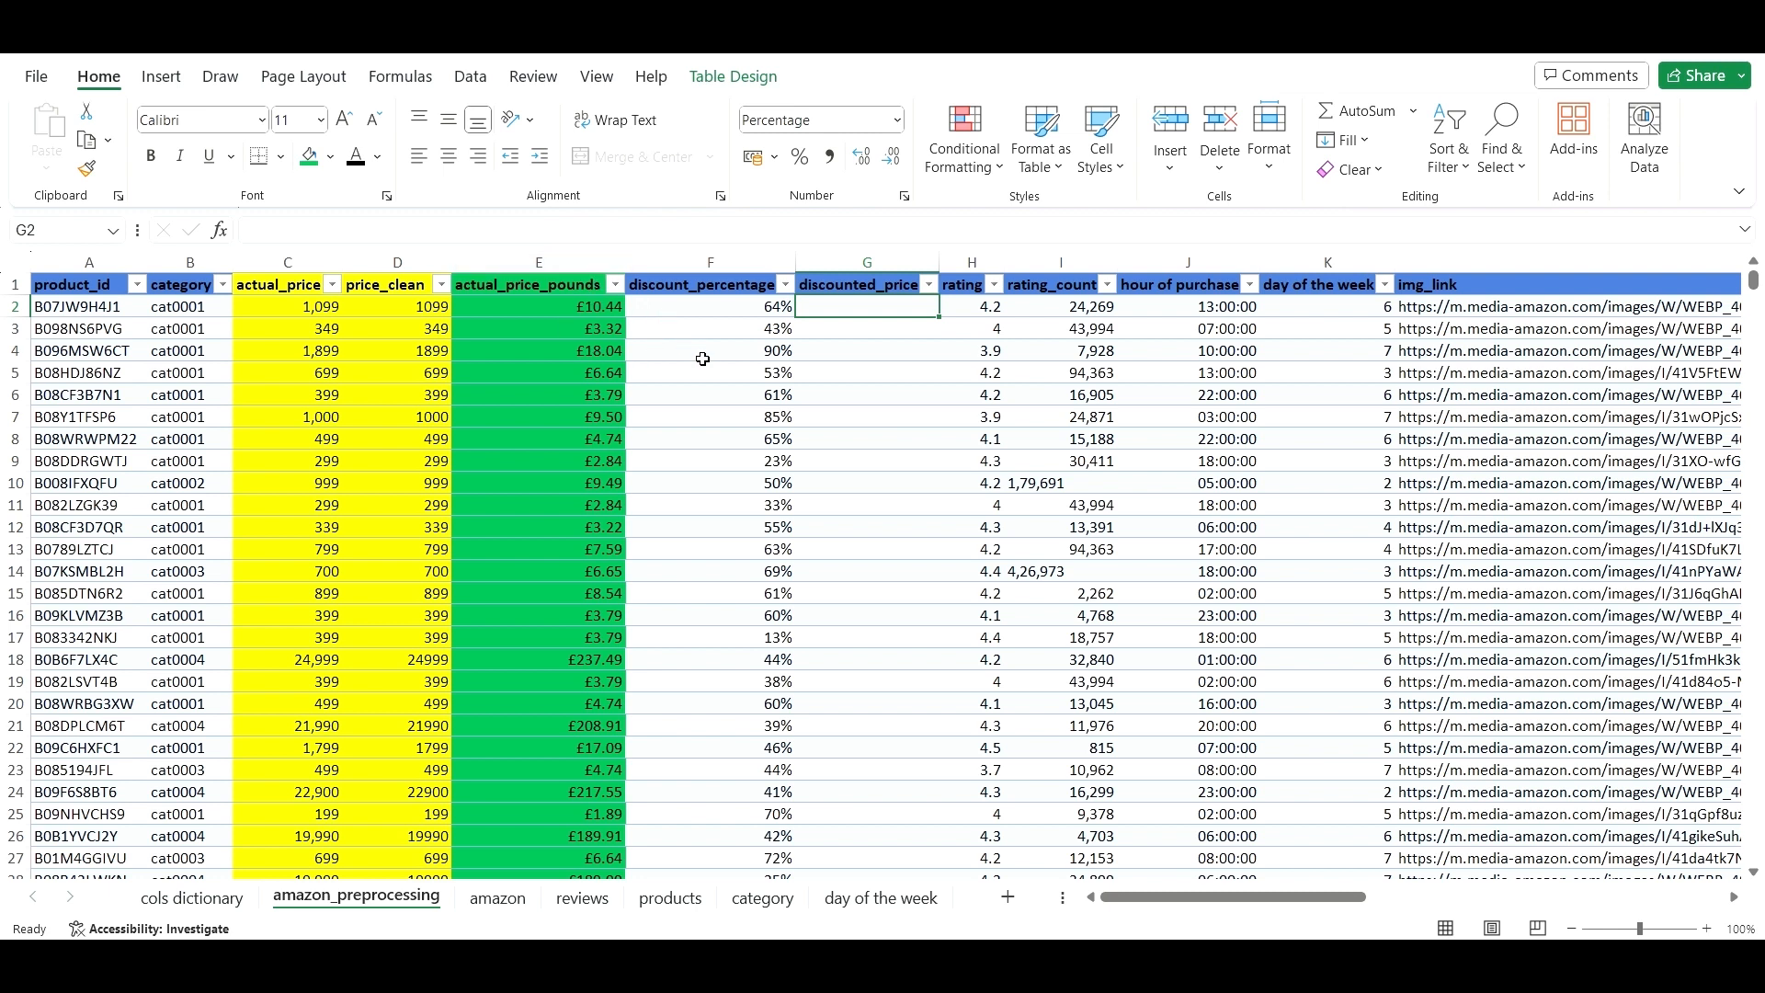
scroll(745, 444, "down", 1)
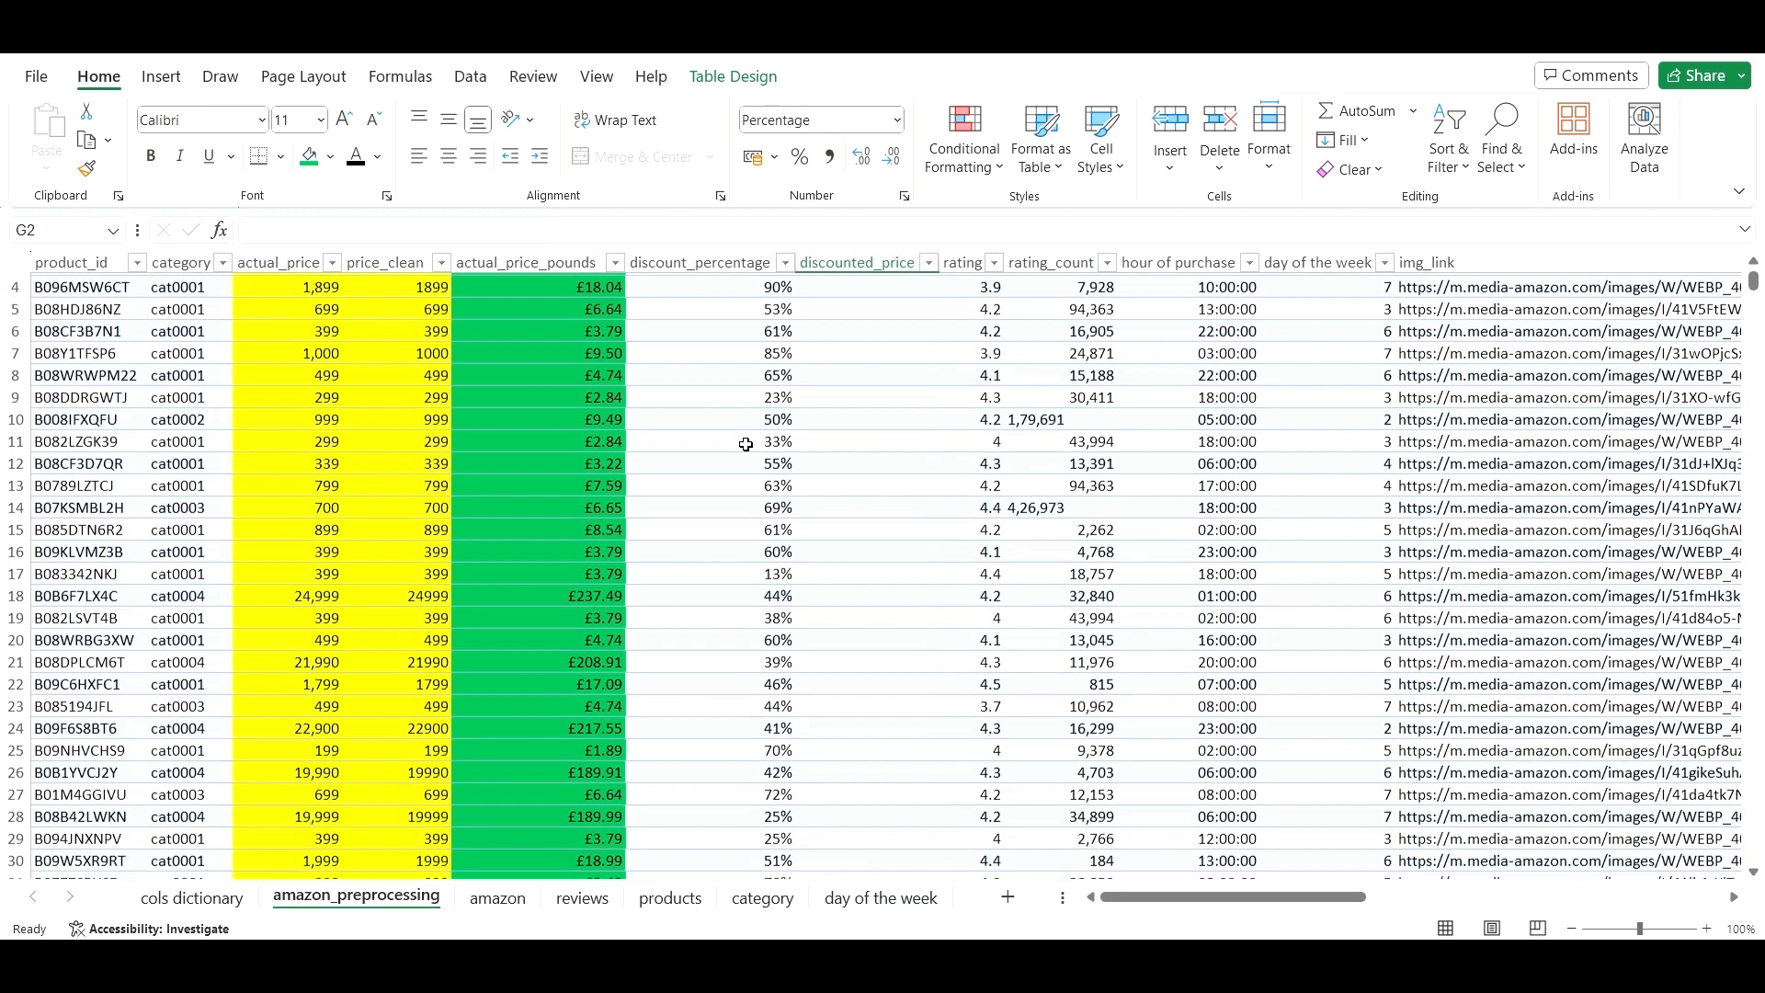
scroll(733, 493, "up", 1)
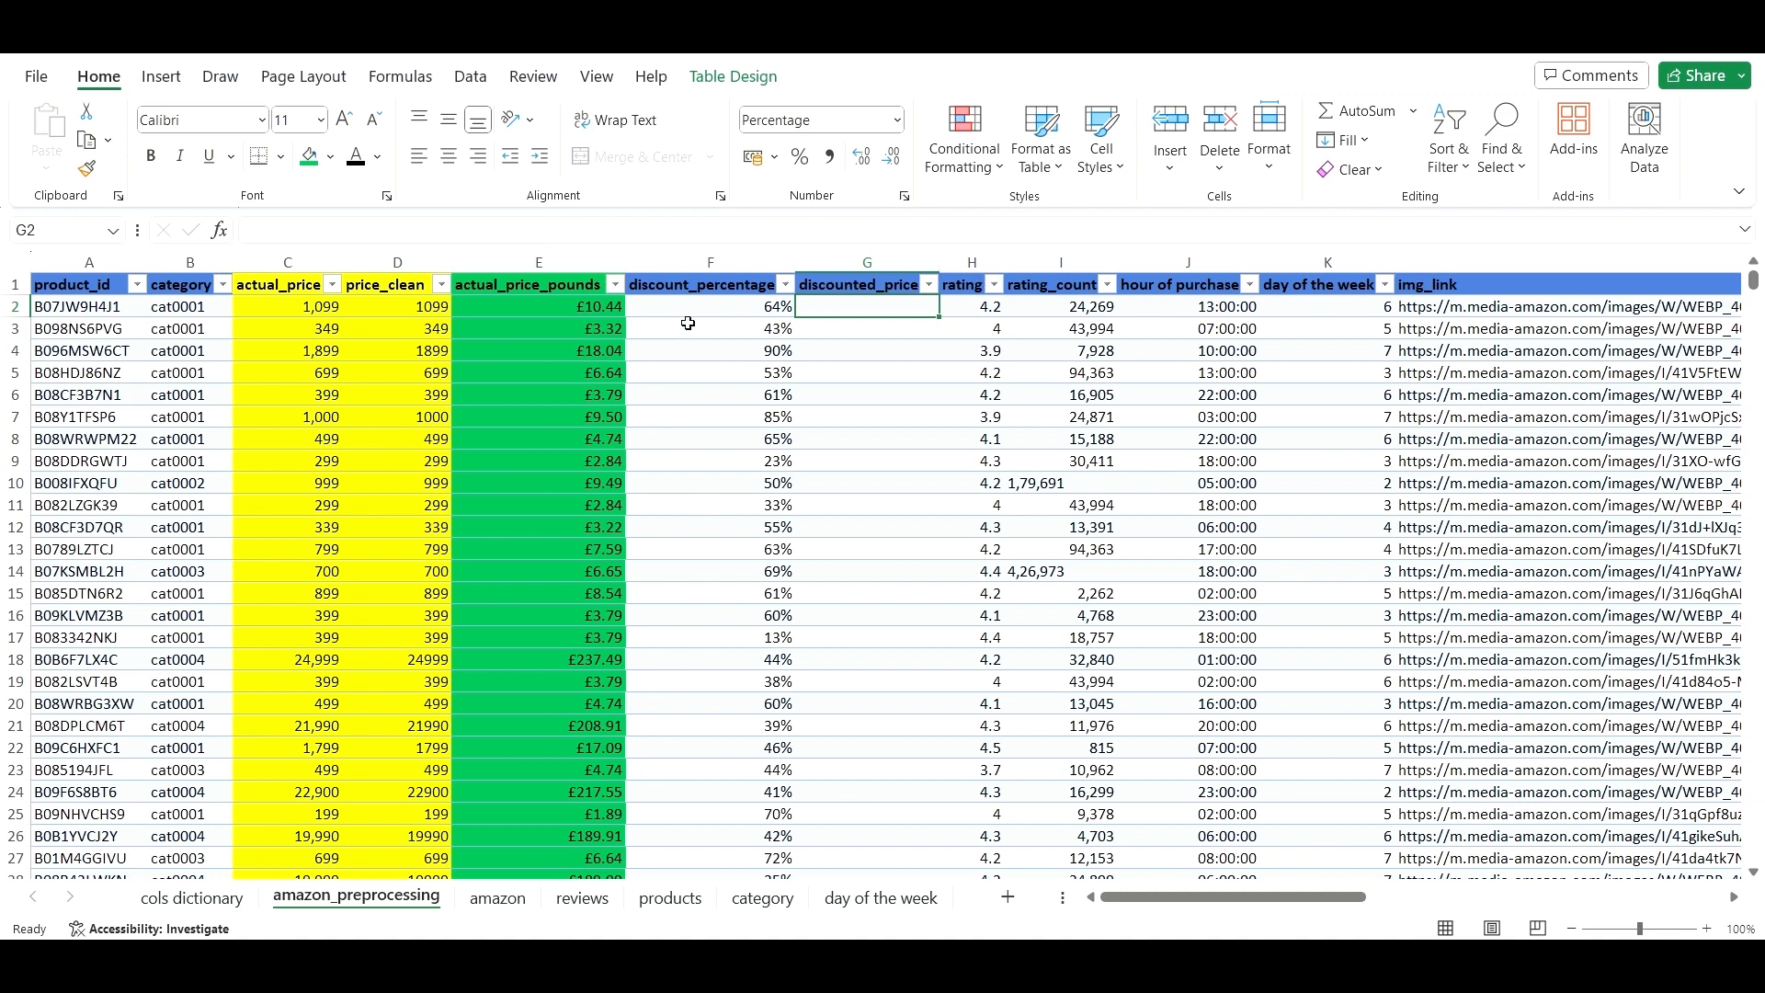
- Insert a blank column at G, between discount_percentage and discounted_price
left_click(832, 256)
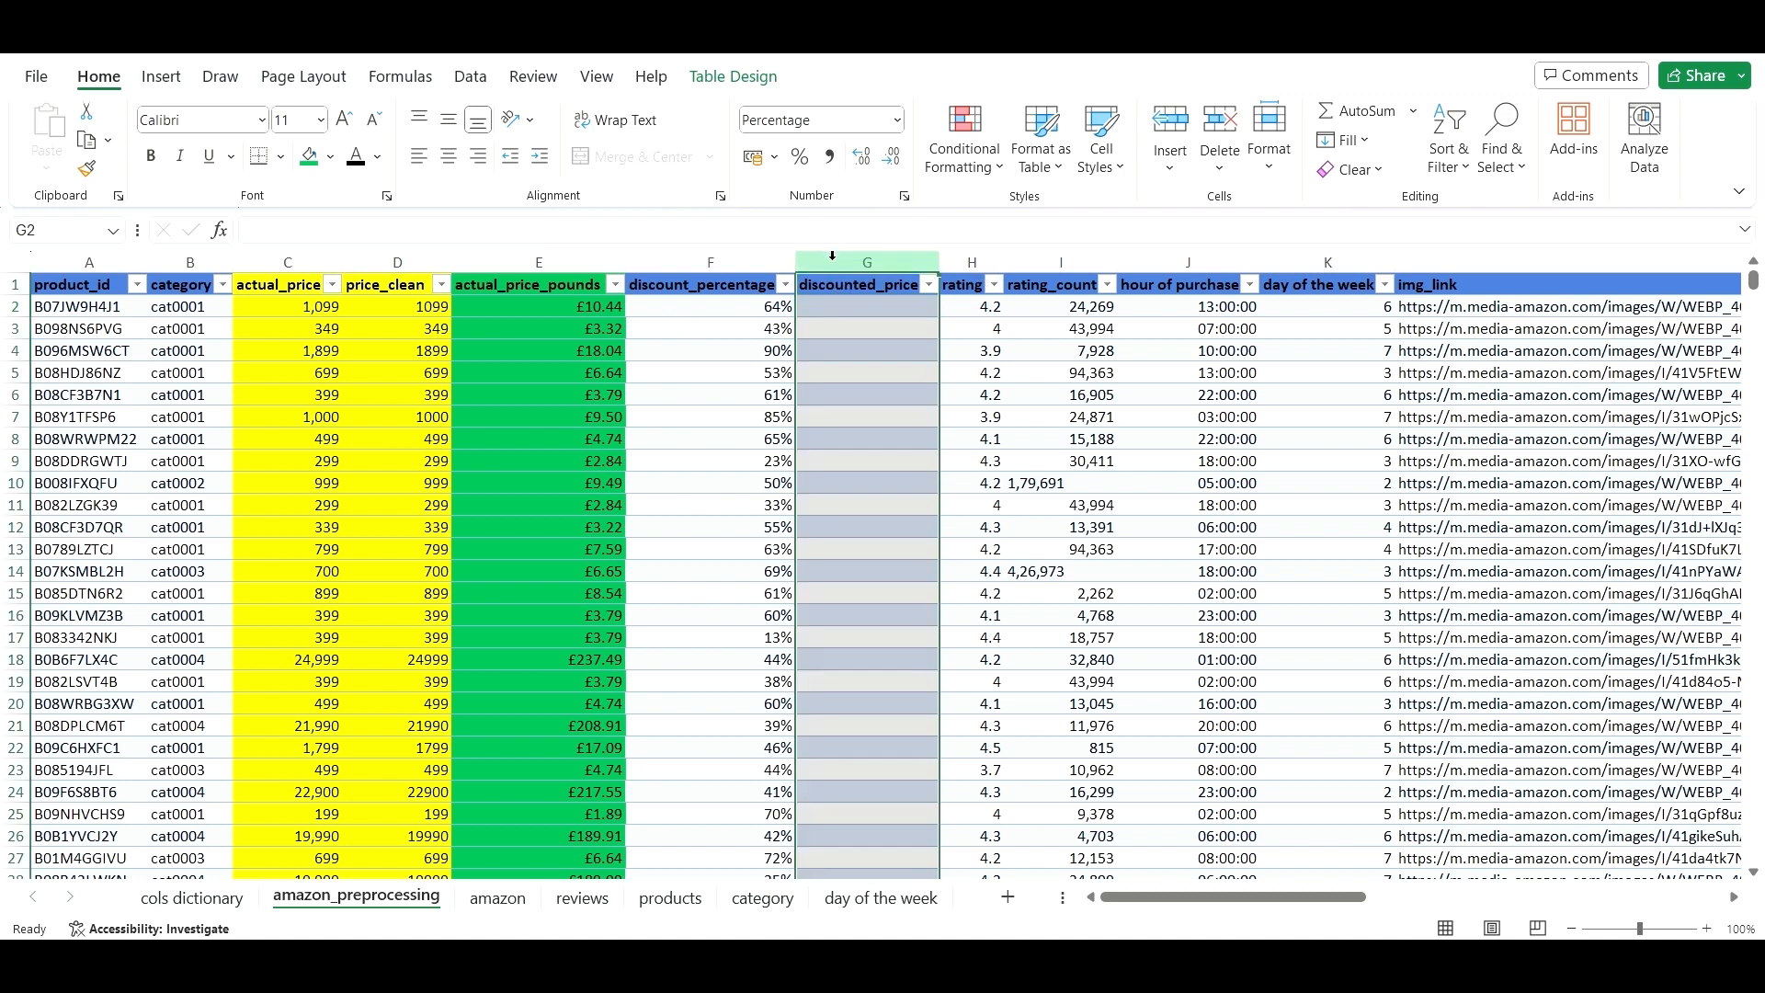
right_click(832, 259)
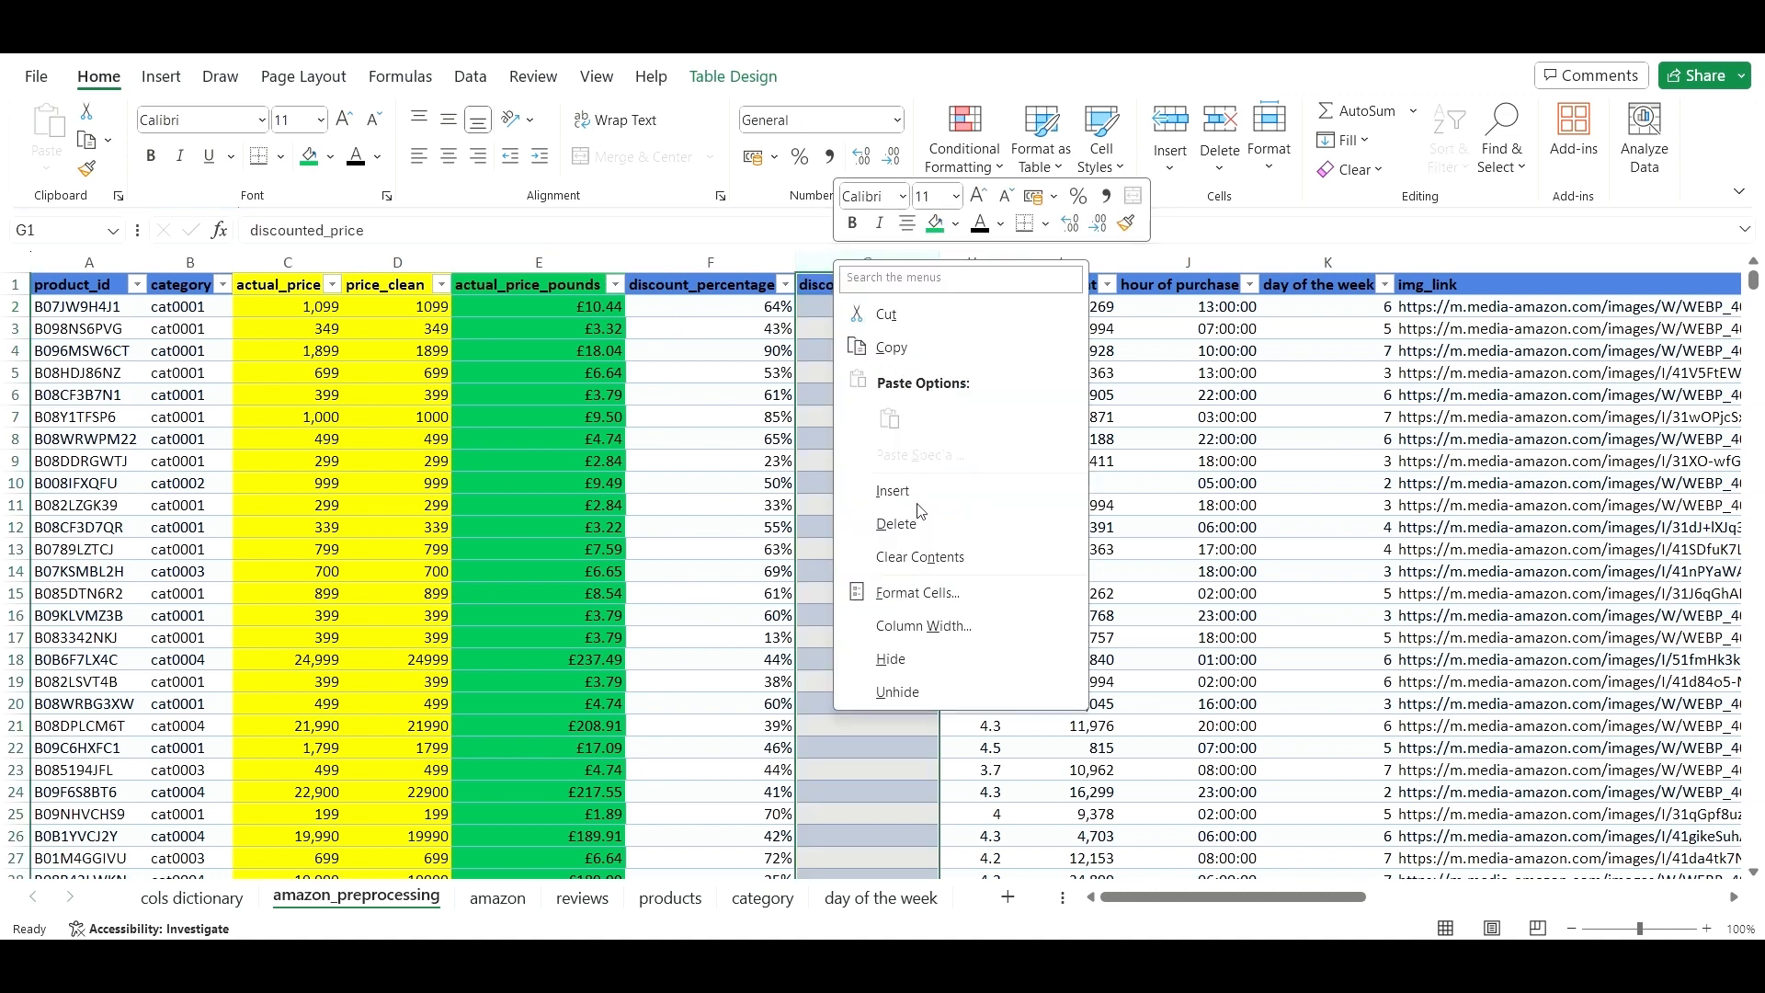
left_click(893, 491)
left_click(743, 372)
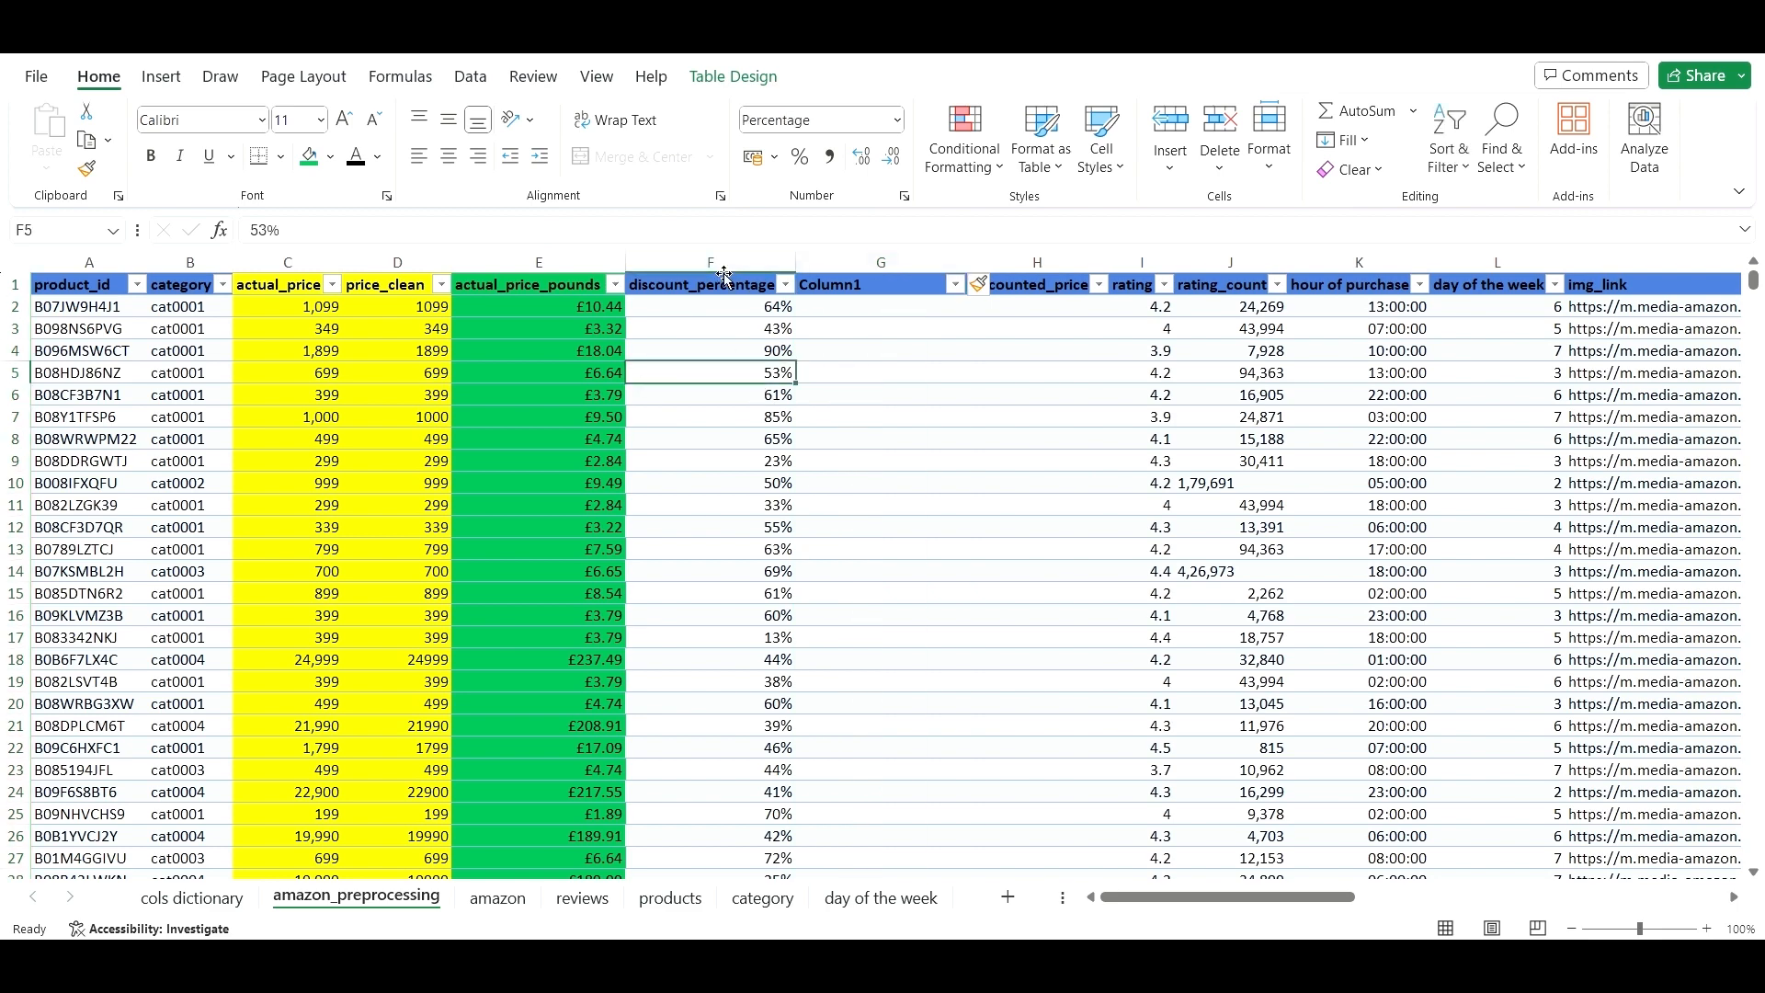
- Fill the discount_percentage column yellow
left_click(724, 276)
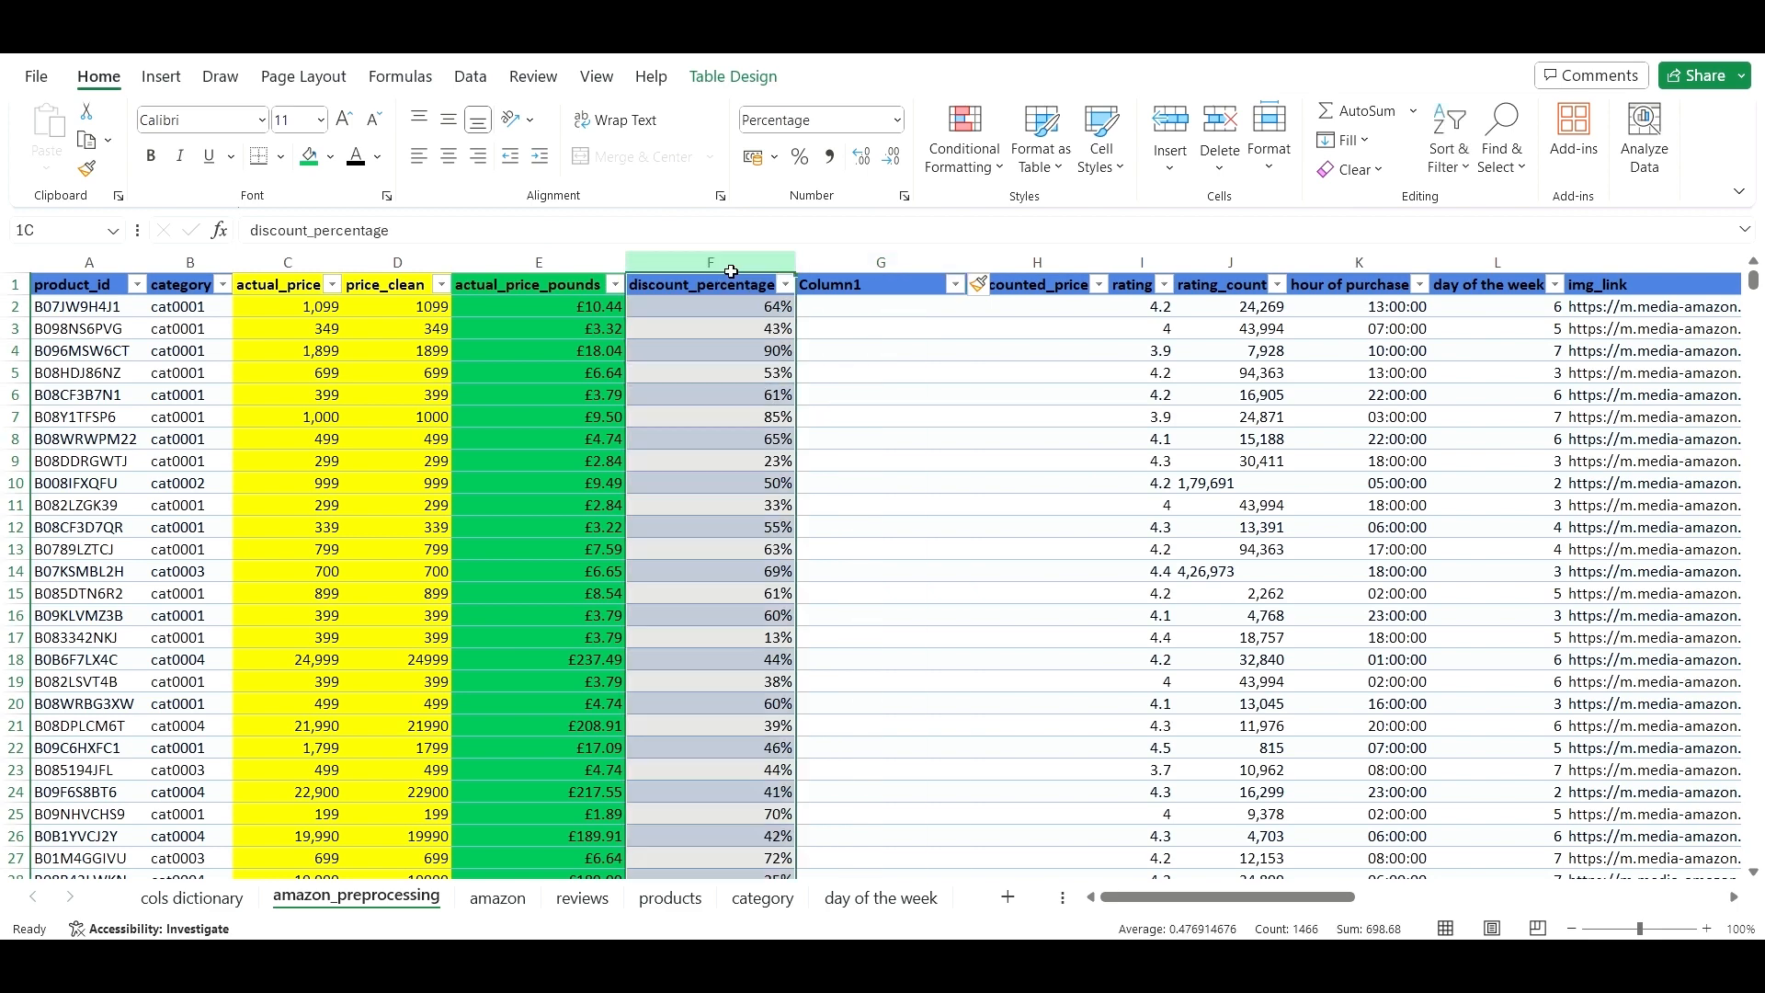
left_click(330, 157)
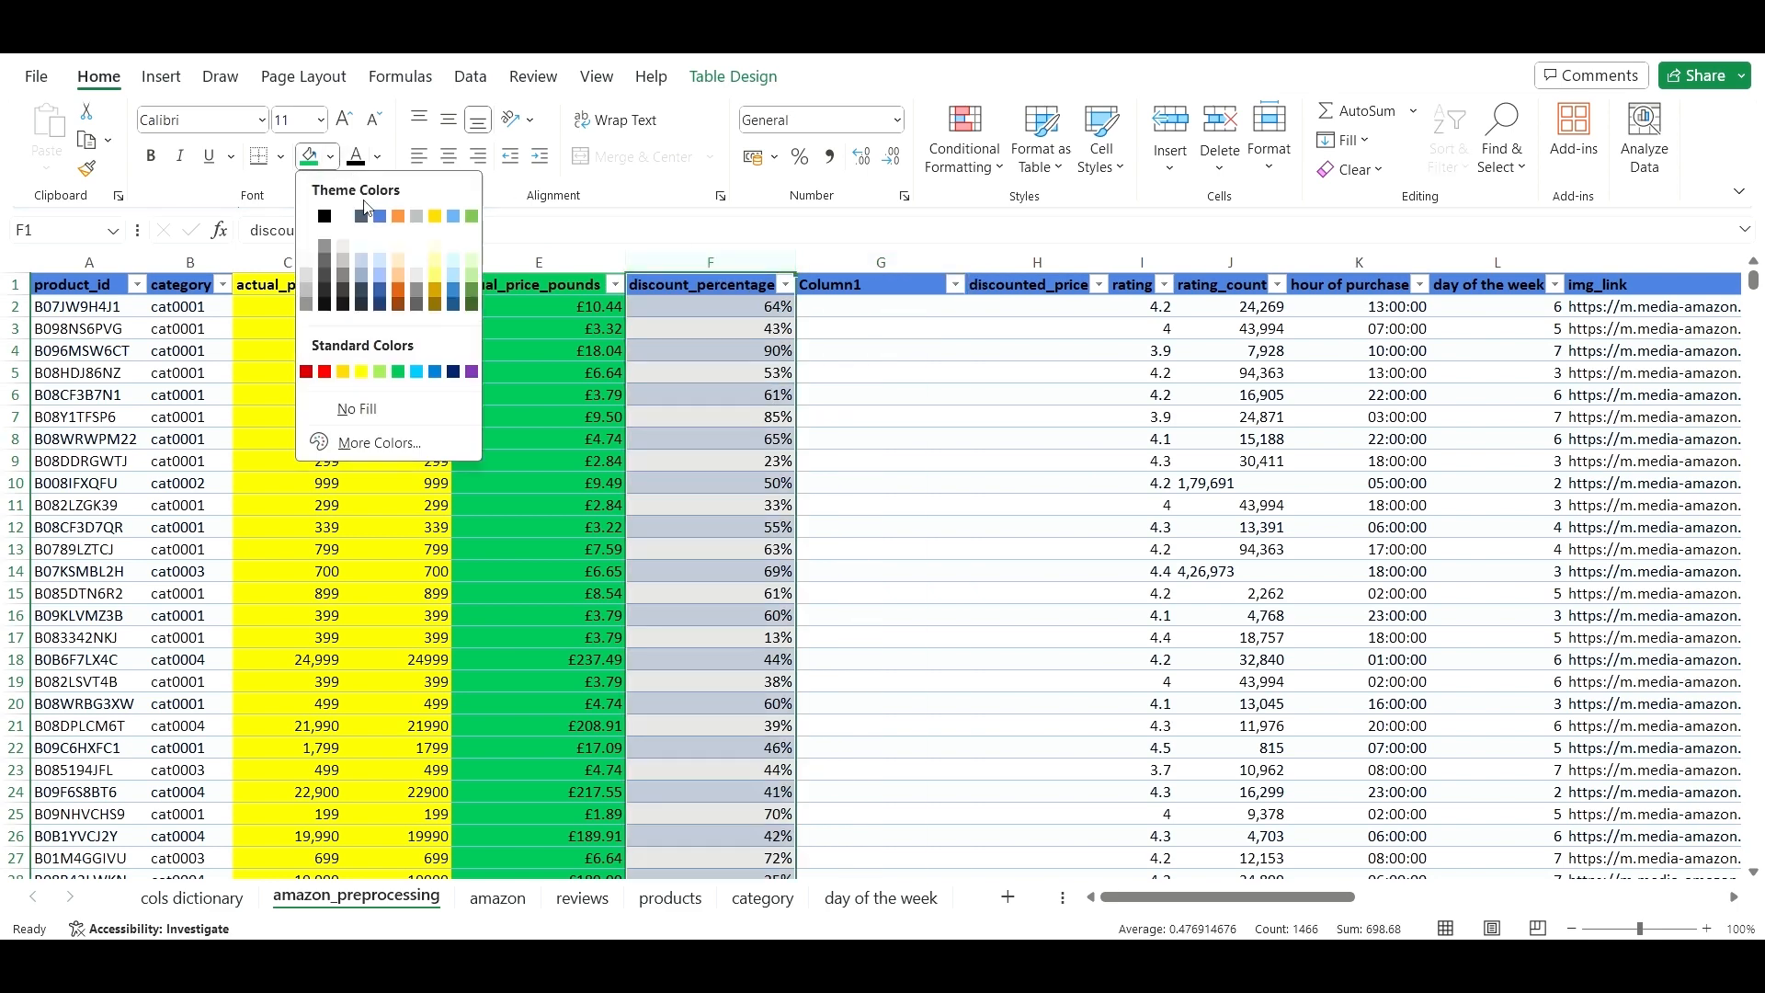
left_click(361, 373)
left_click(834, 453)
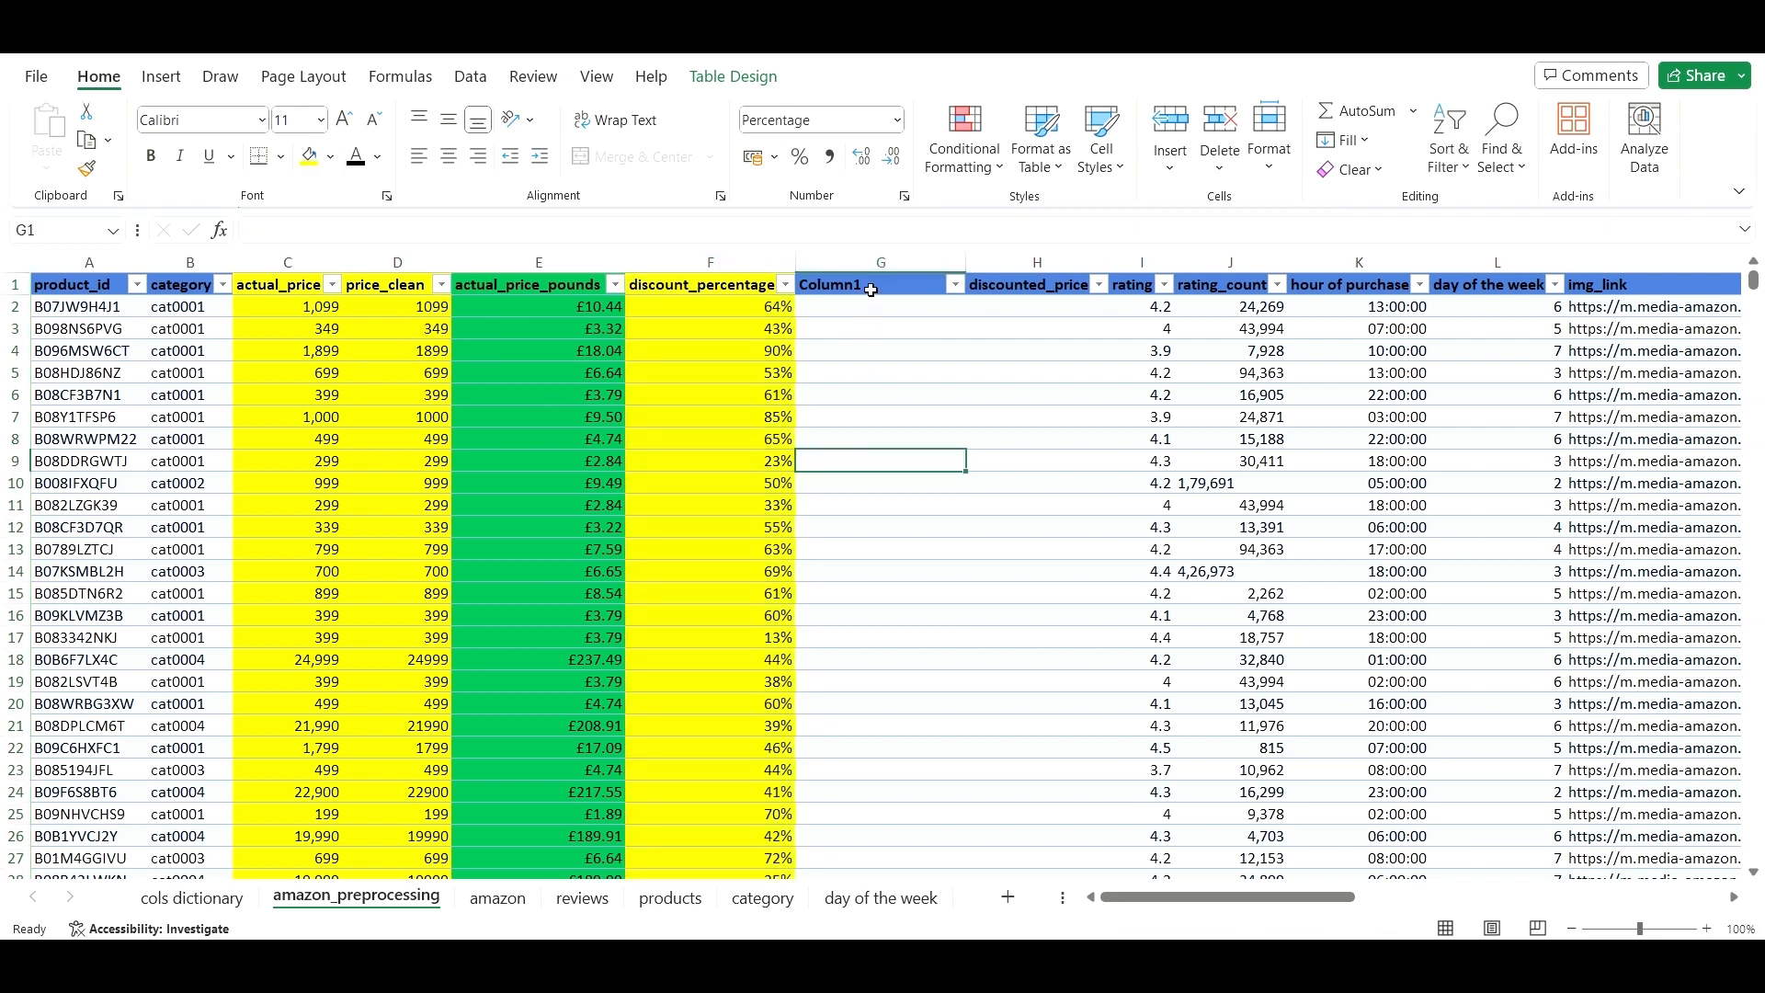
- Rename the new Column1 header to actual_percentage
left_click(872, 294)
left_click(761, 236)
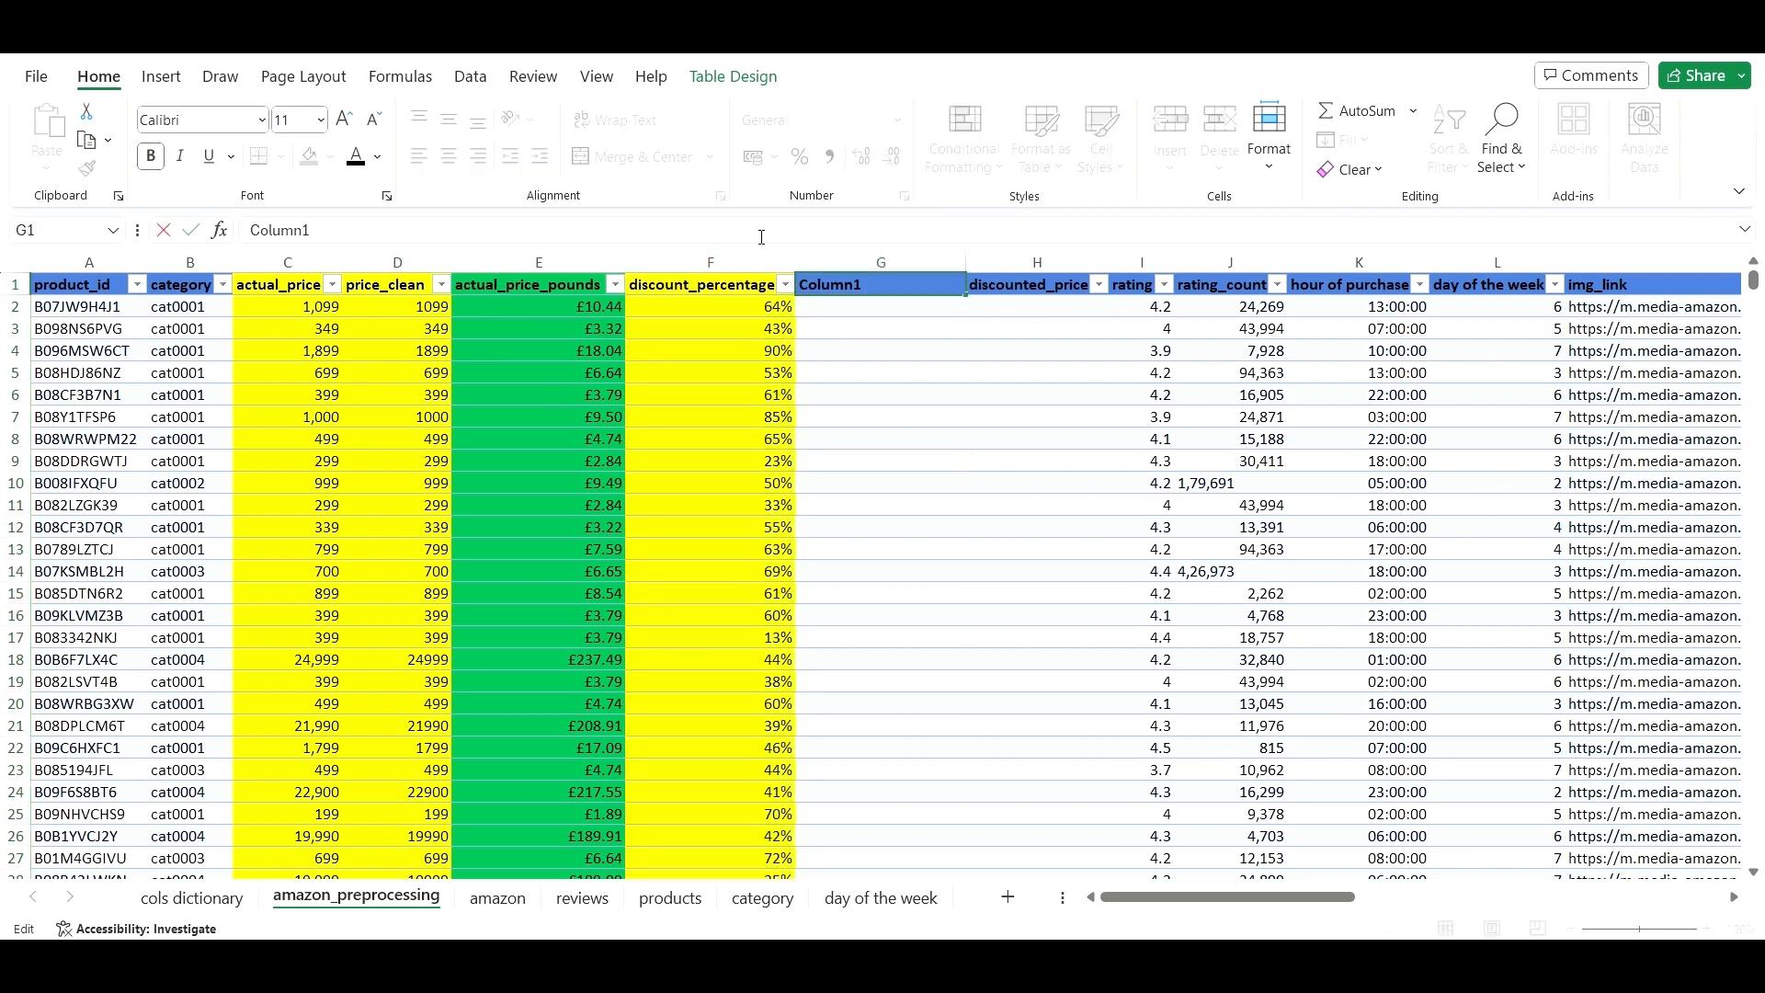
key("BackSpace")
key("BackSpace")
key("BackSpace")
key("BackSpace")
key("BackSpace")
key("BackSpace")
type("actual_percentage")
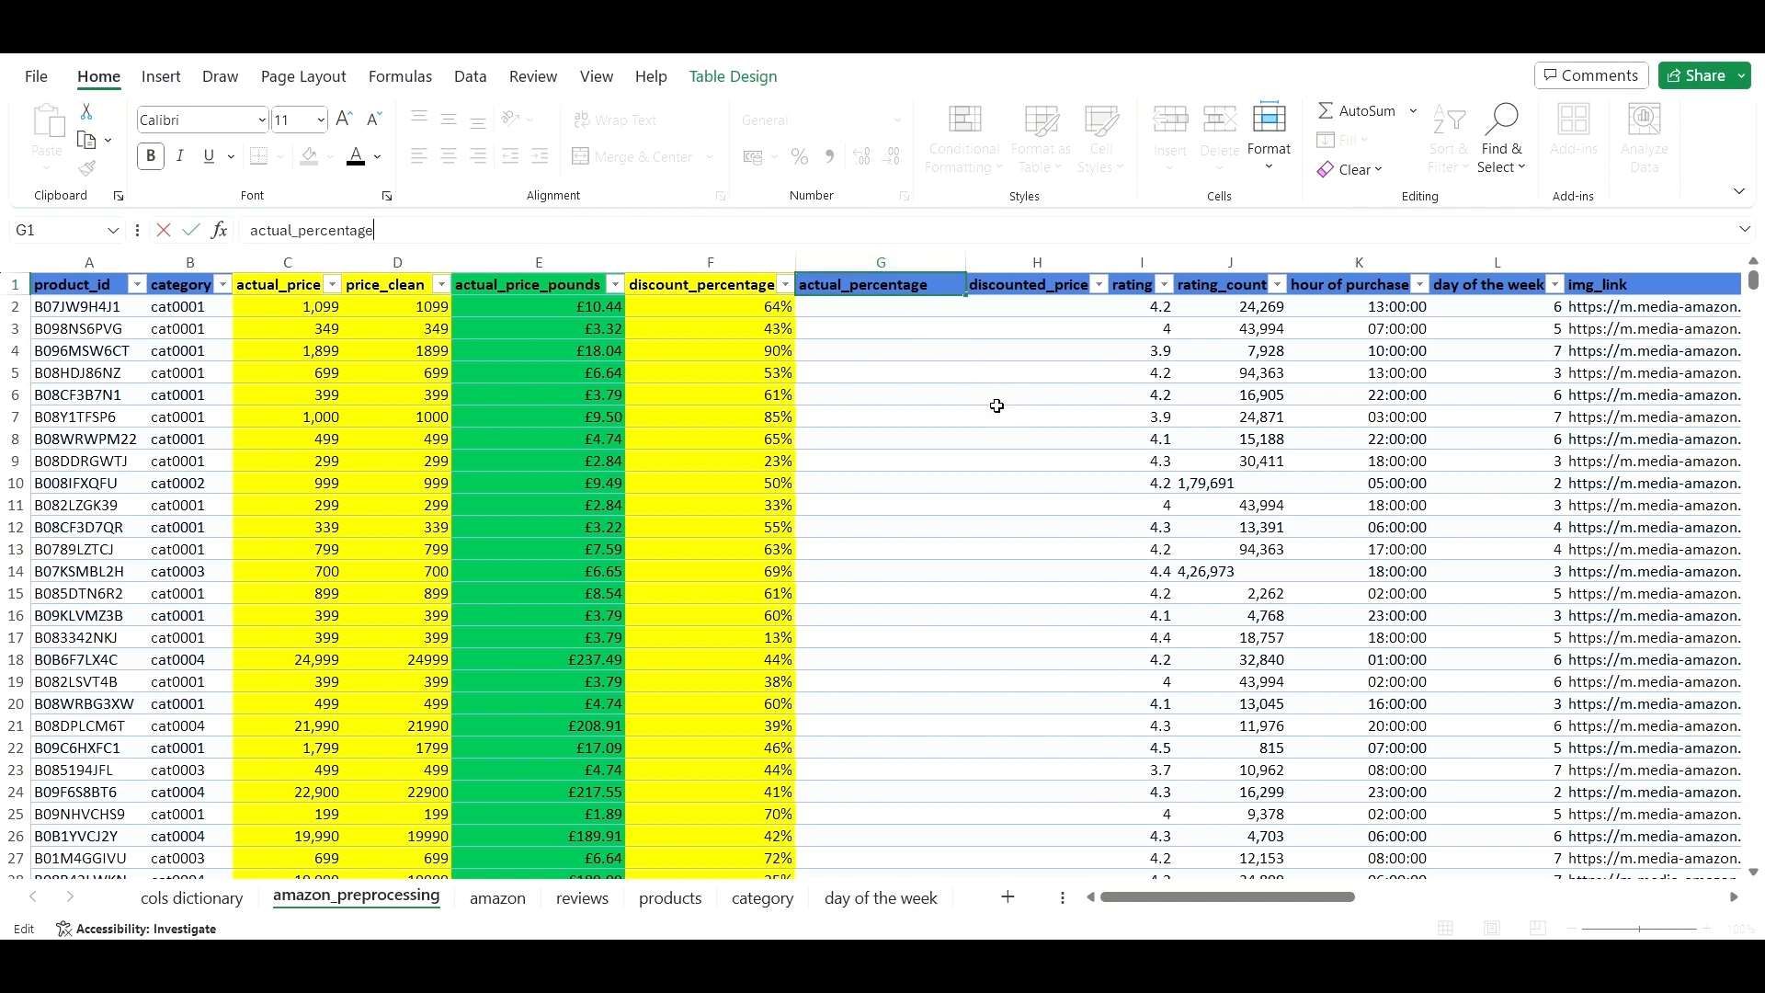
left_click(997, 408)
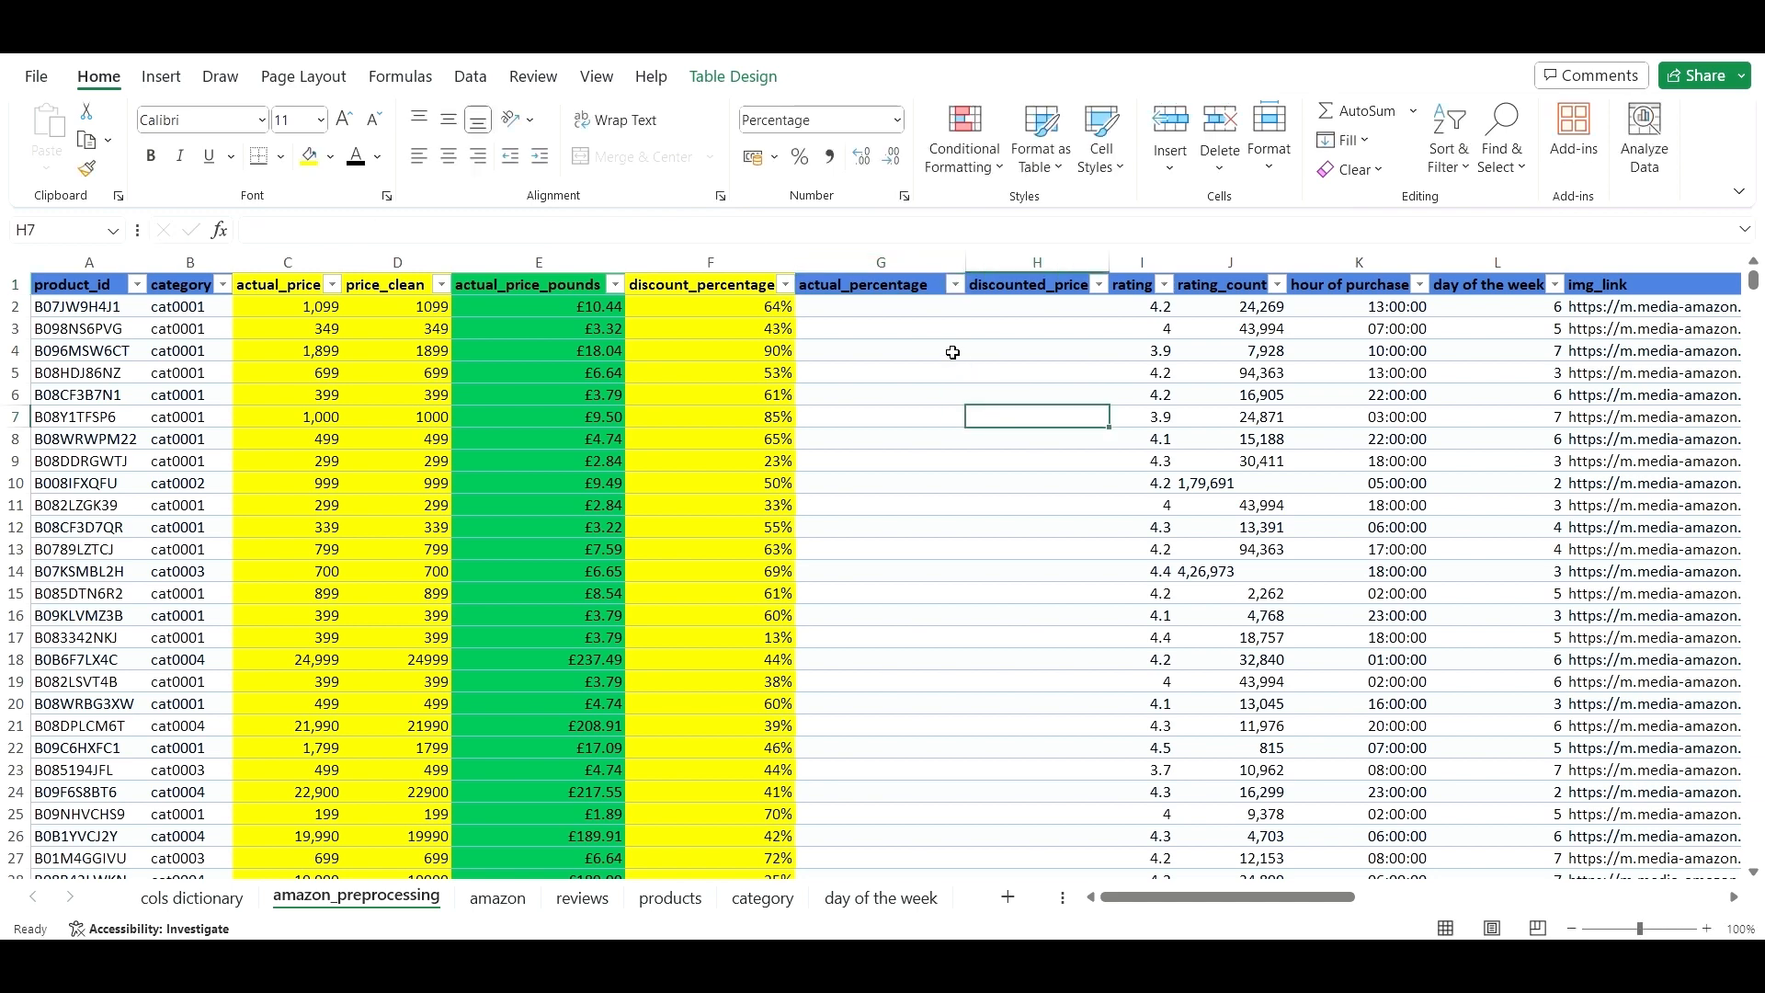
left_click(832, 324)
left_click(805, 303)
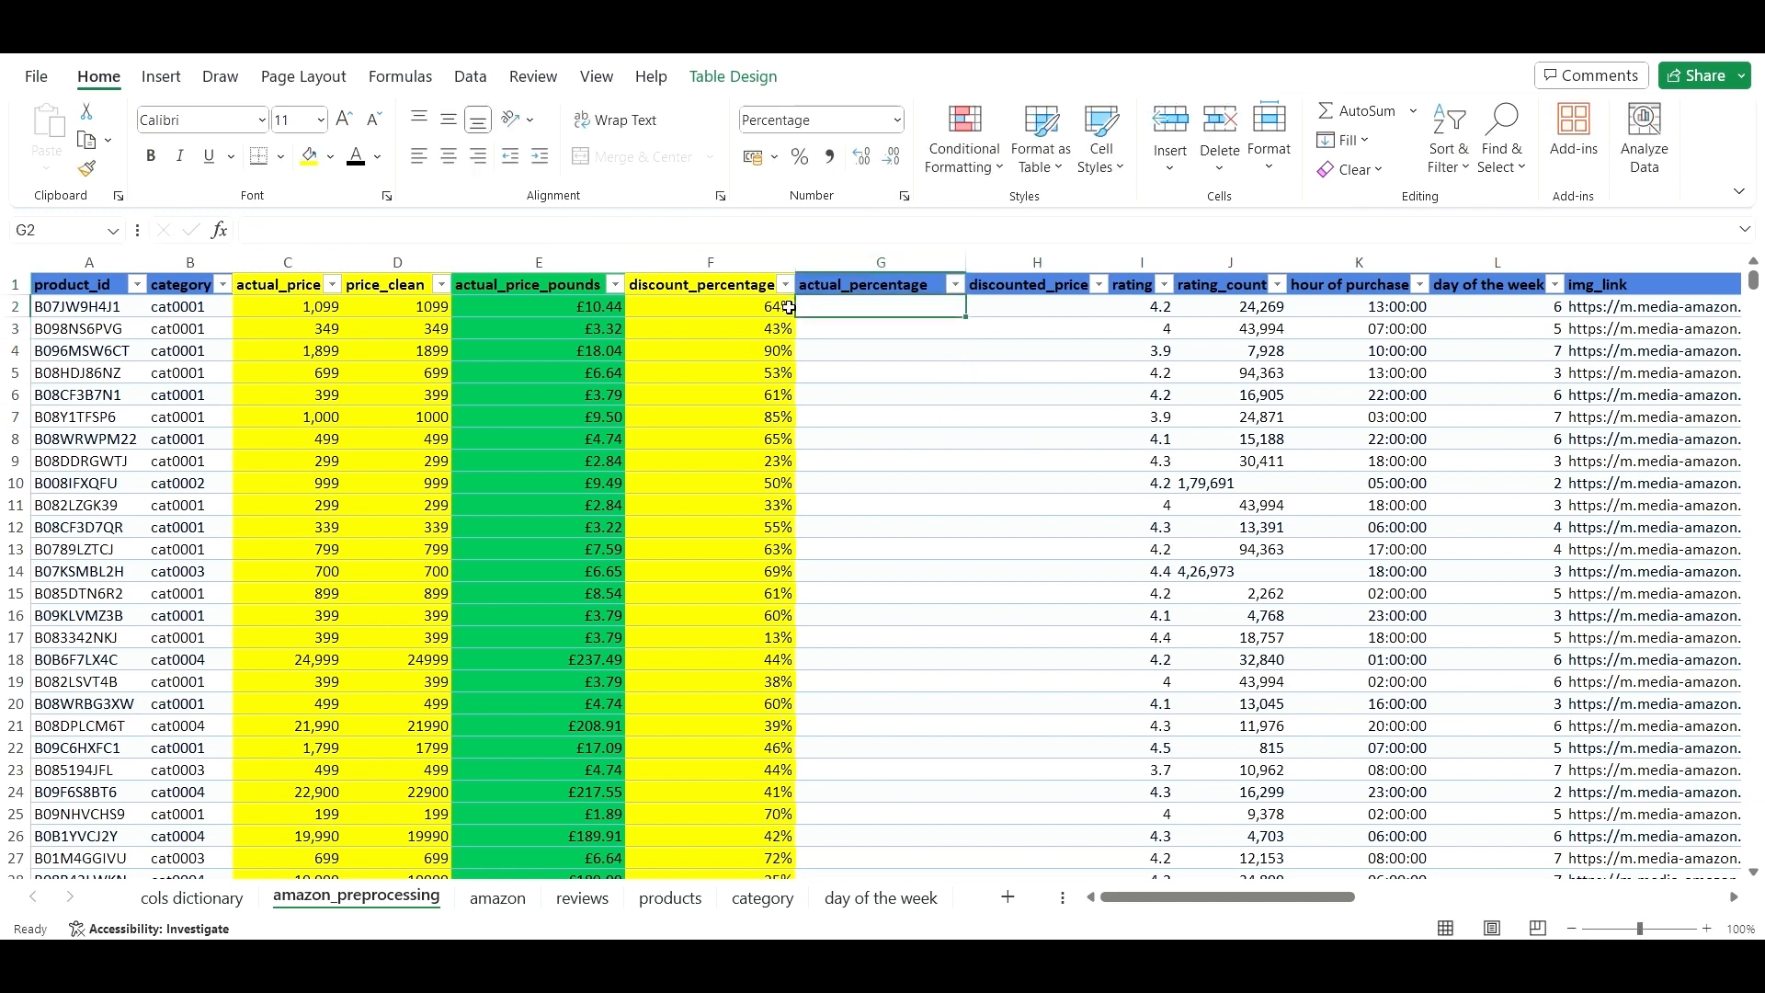
- Start G2's entry with 100, then make it a formula referencing discount_percentage
left_click(727, 228)
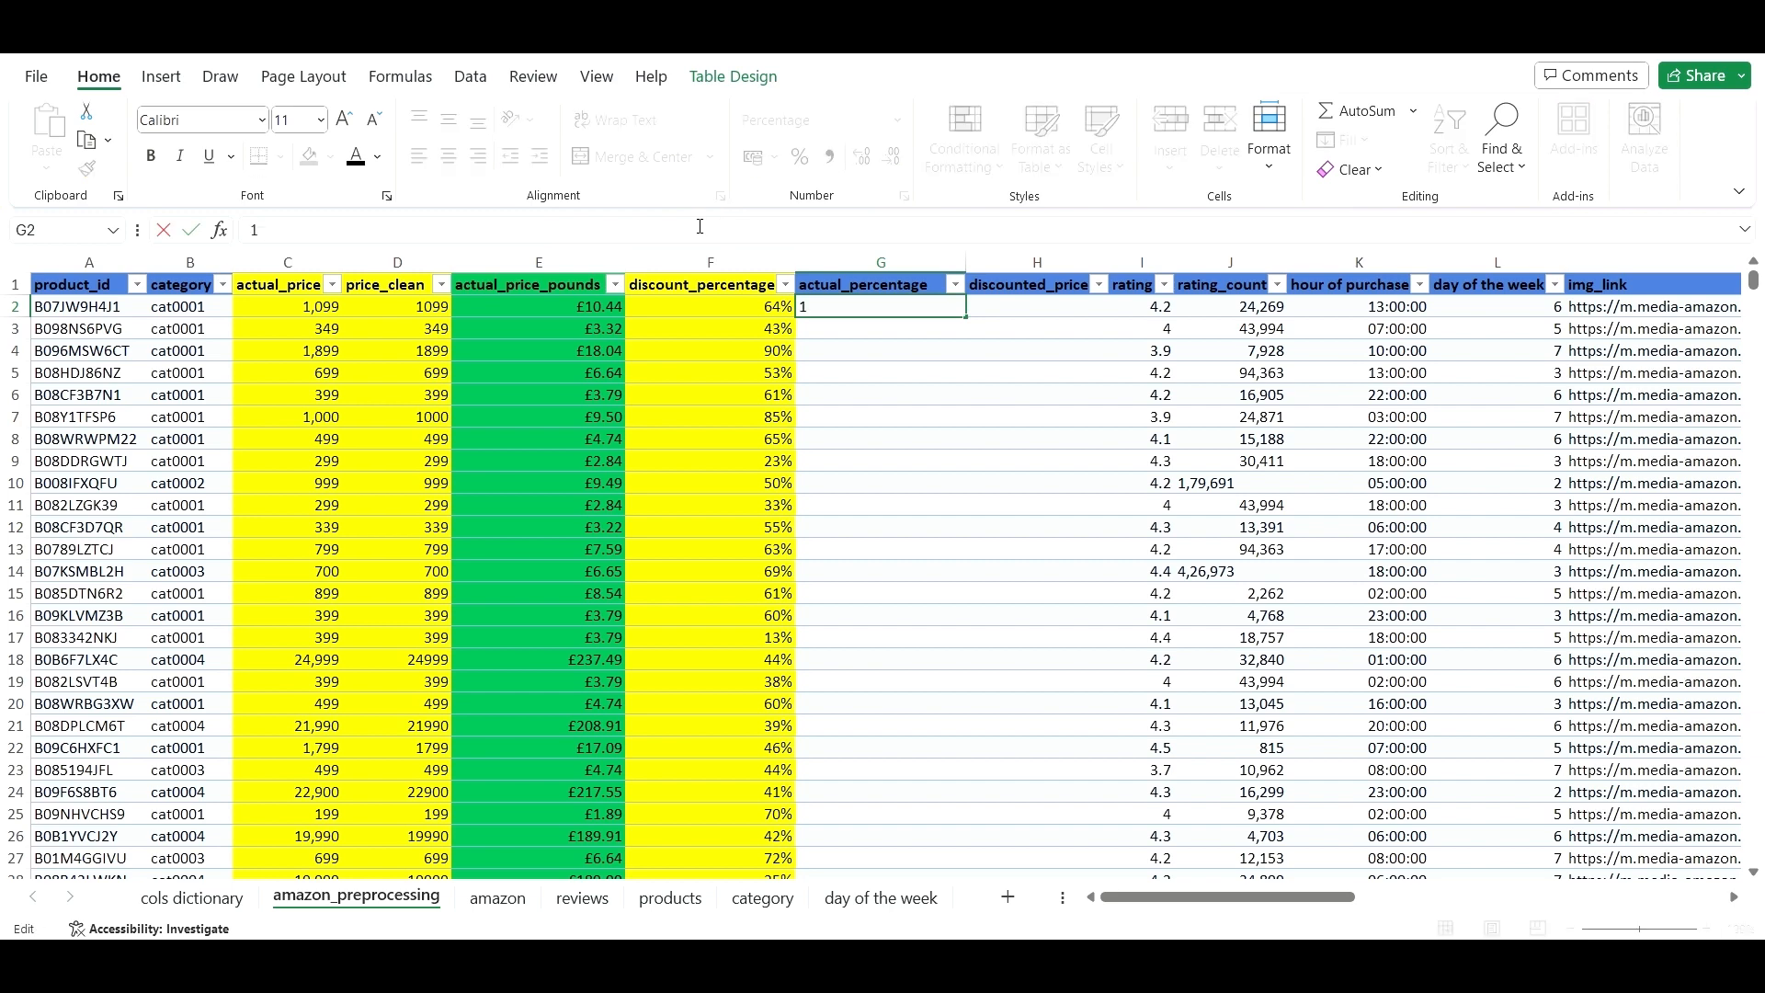
type("100-")
left_click(736, 306)
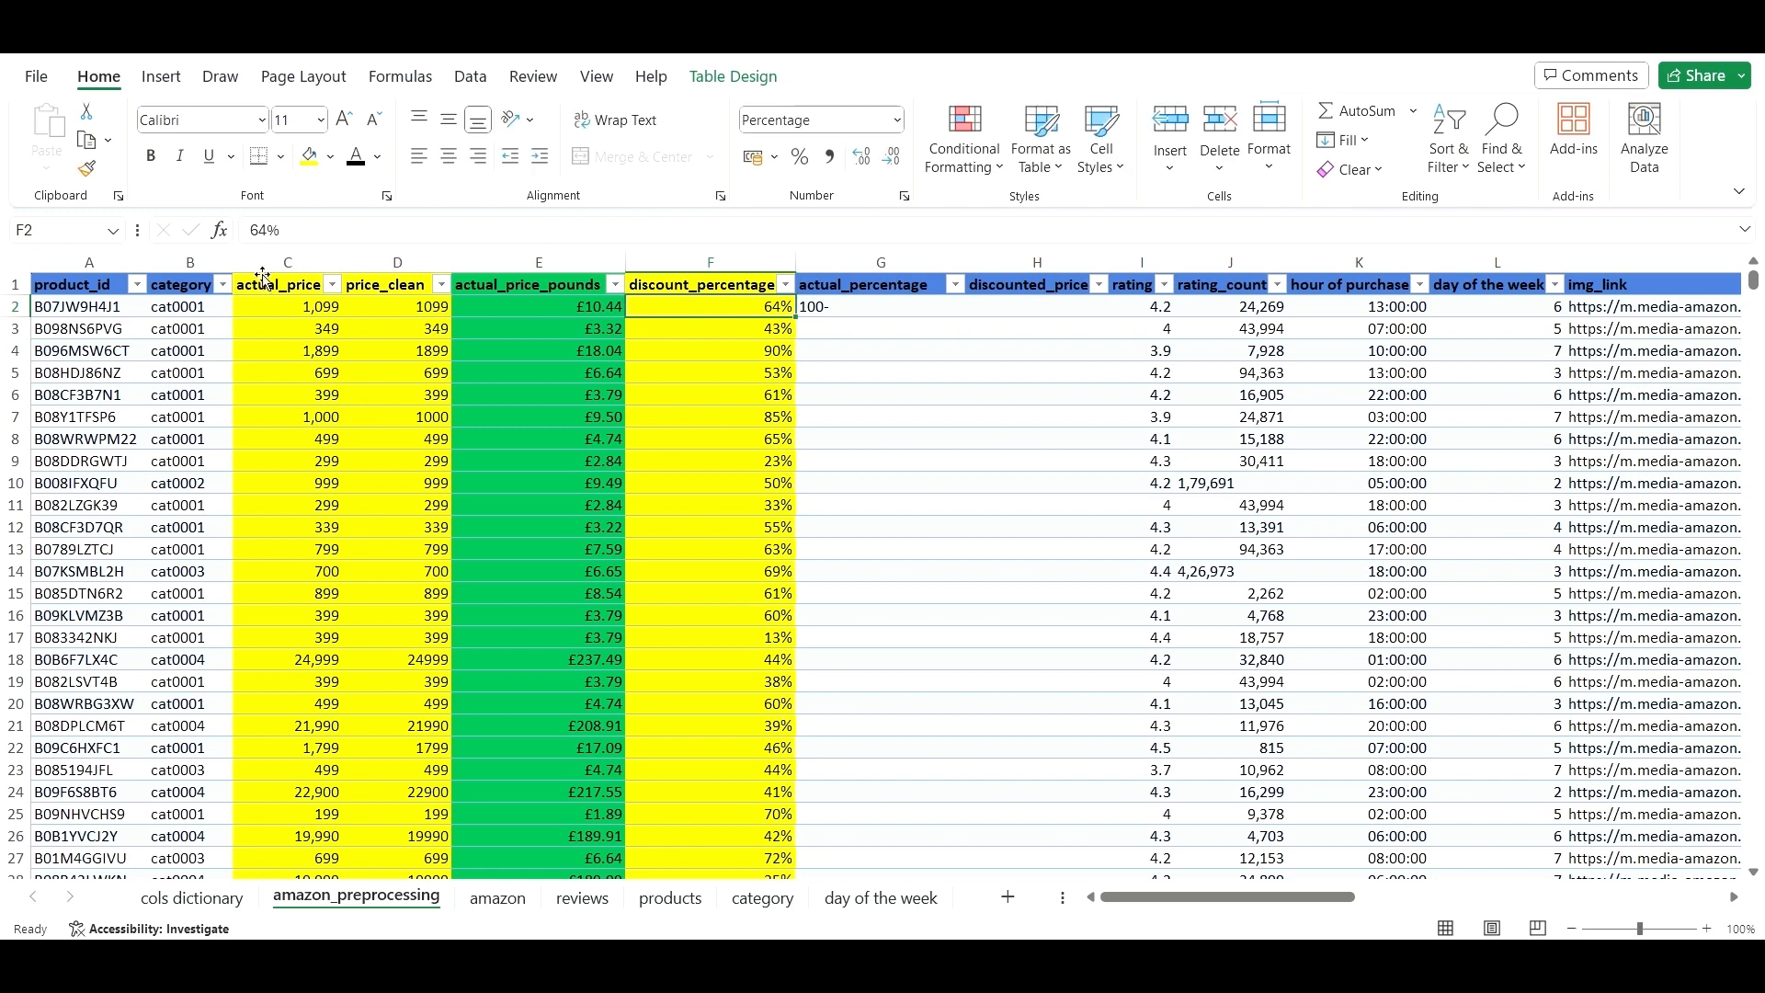
left_click(832, 306)
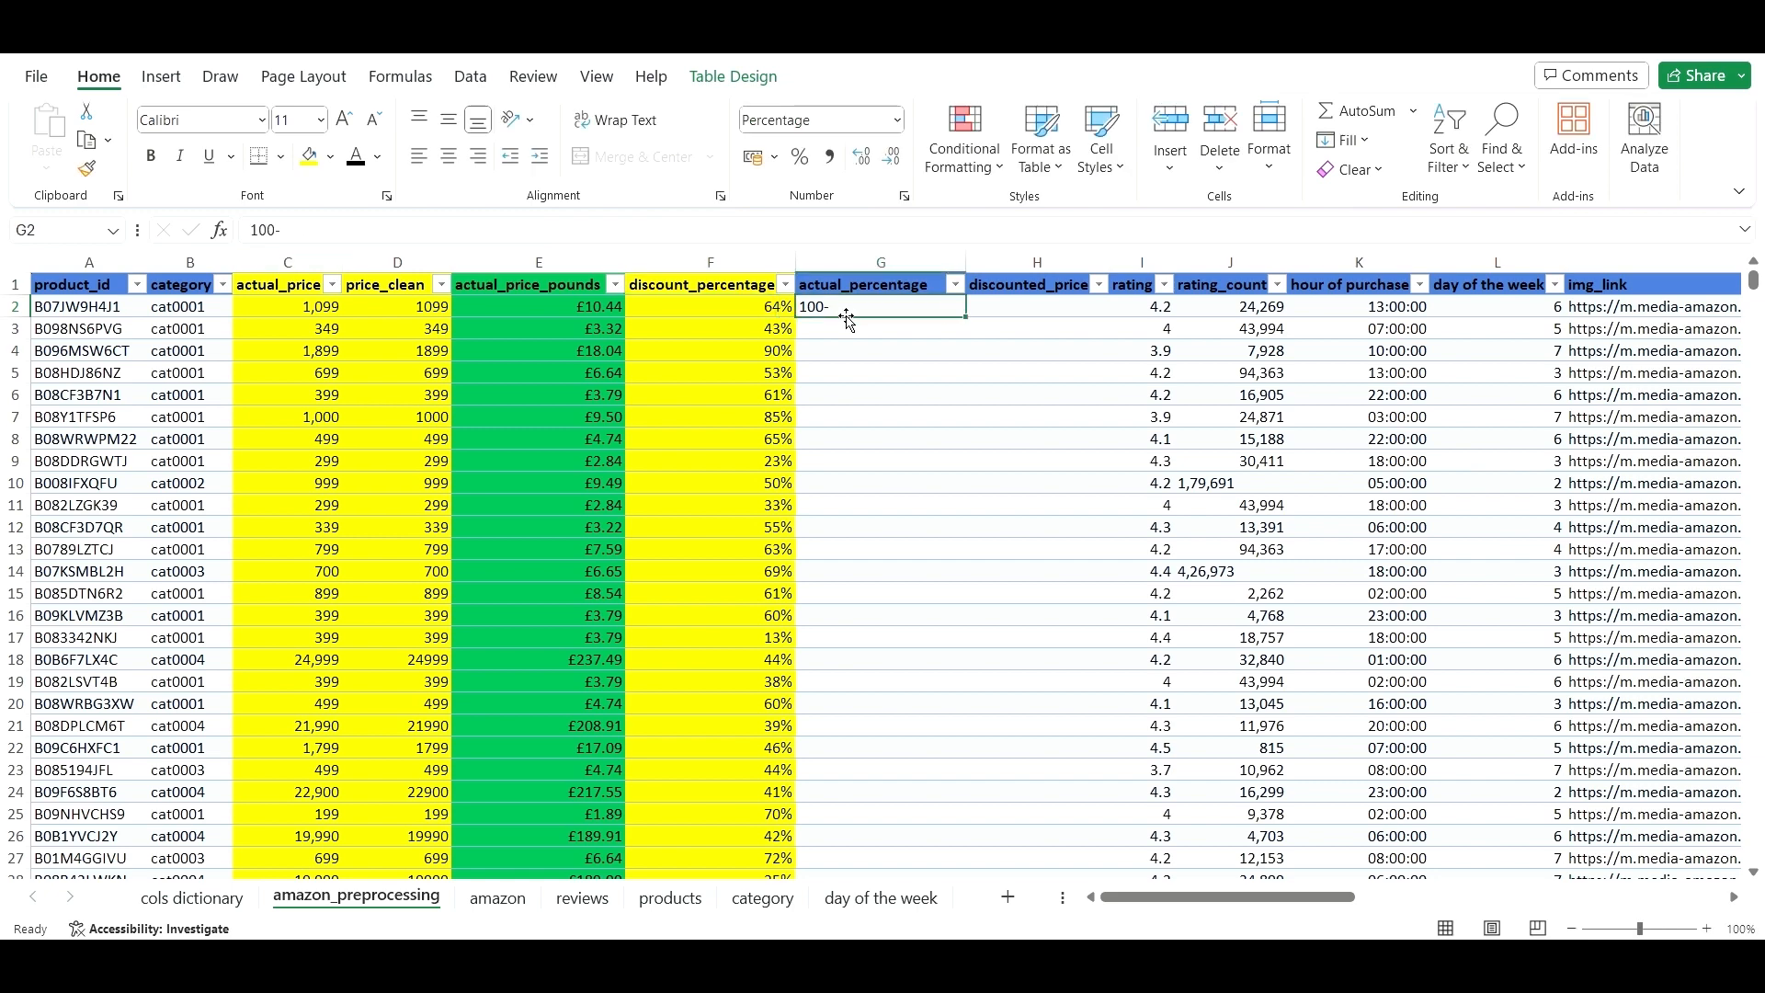
left_click(255, 229)
type("=")
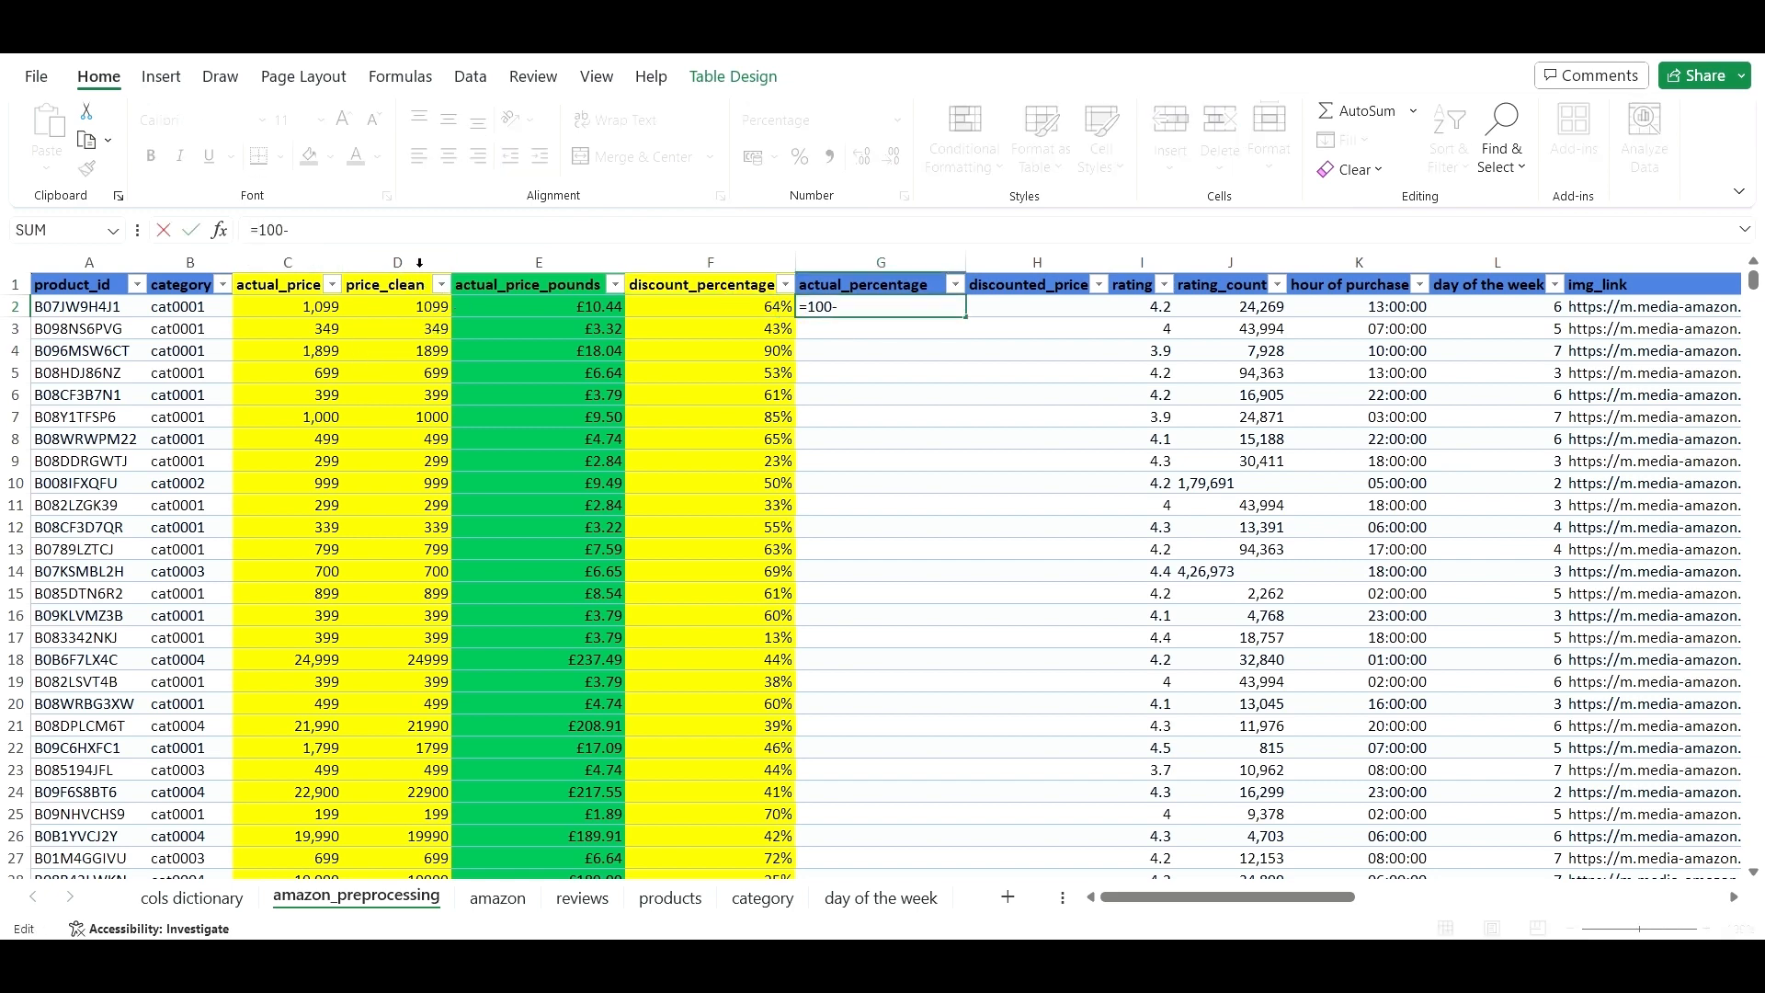
left_click(711, 313)
key("Return")
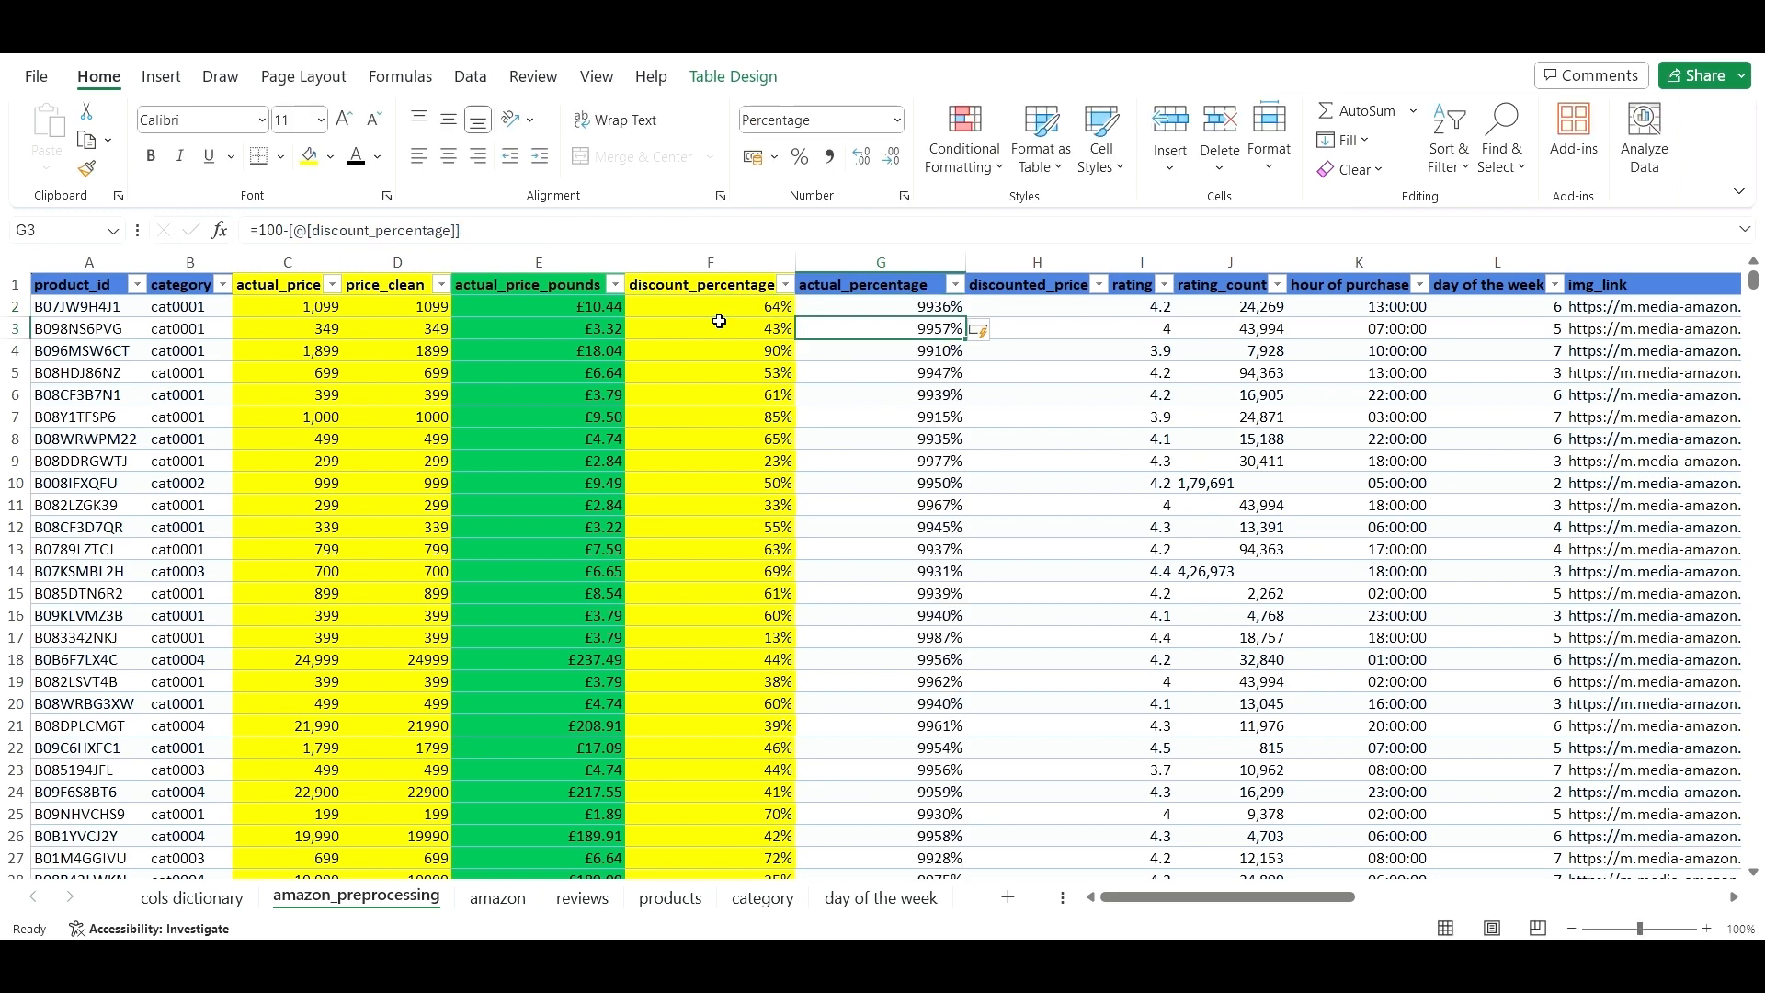
- Correct G2 to =1-[@[discount_percentage]], filling actual_percentage with values like 36% and 57%
left_click(937, 310)
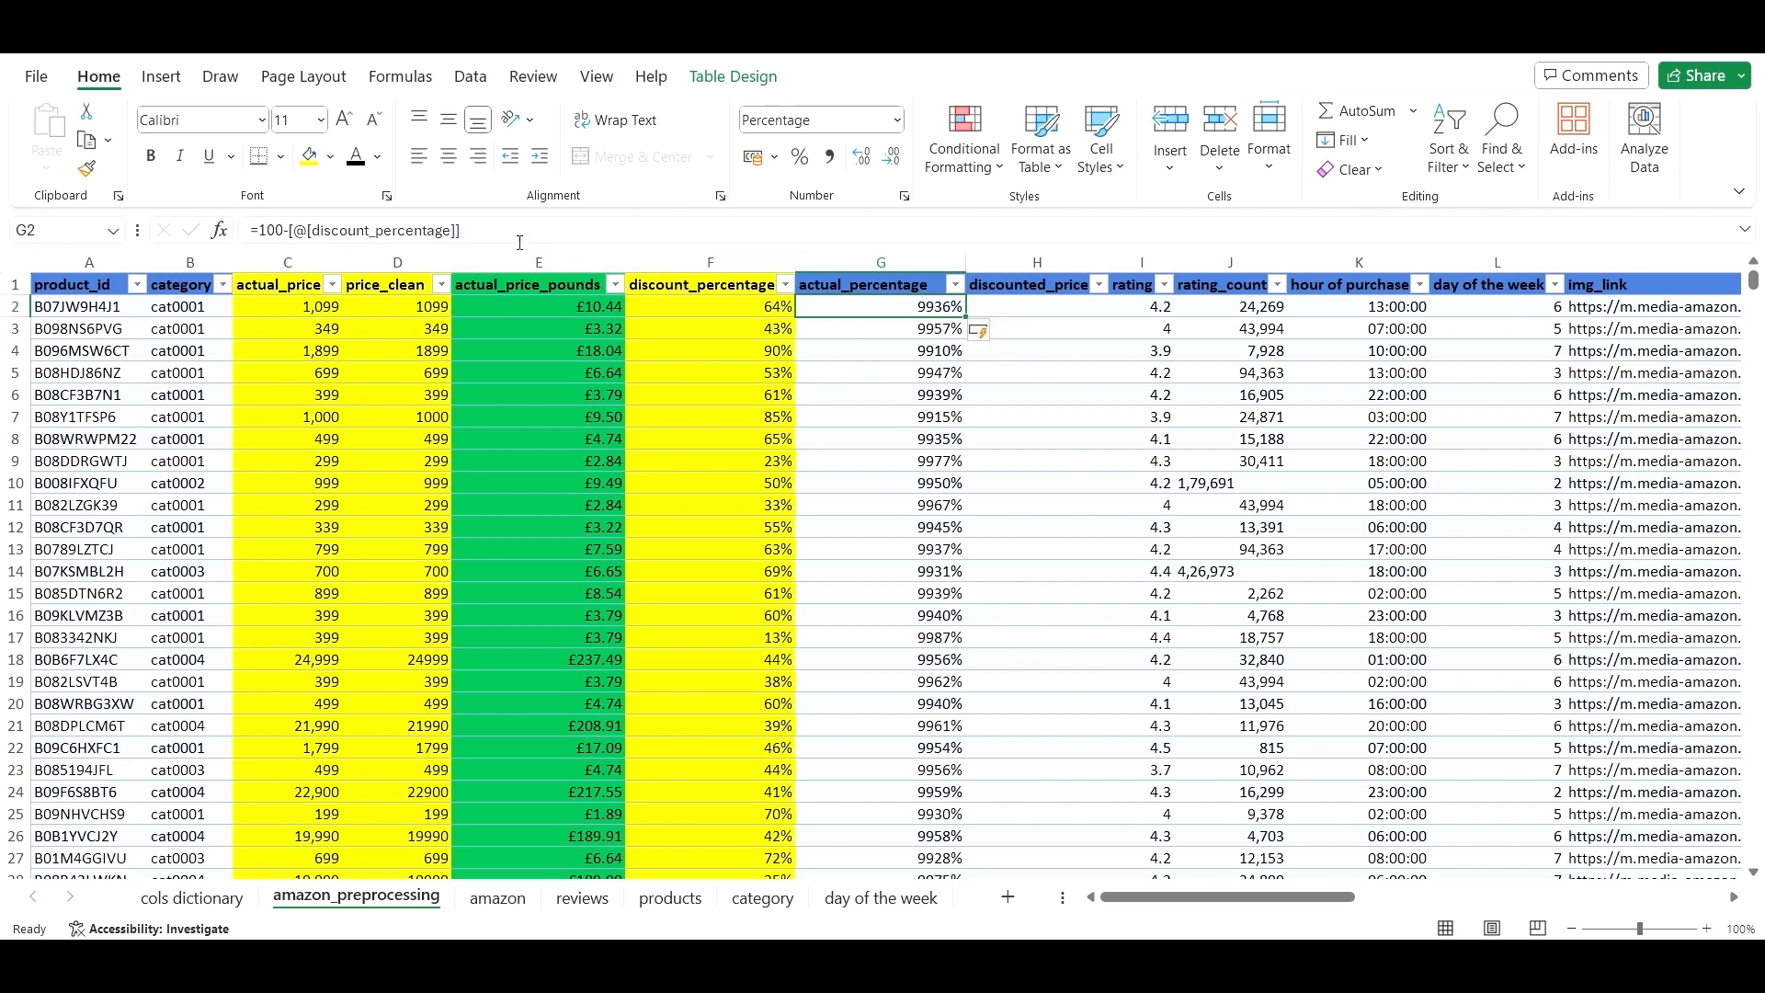
left_click_drag(487, 231, 260, 222)
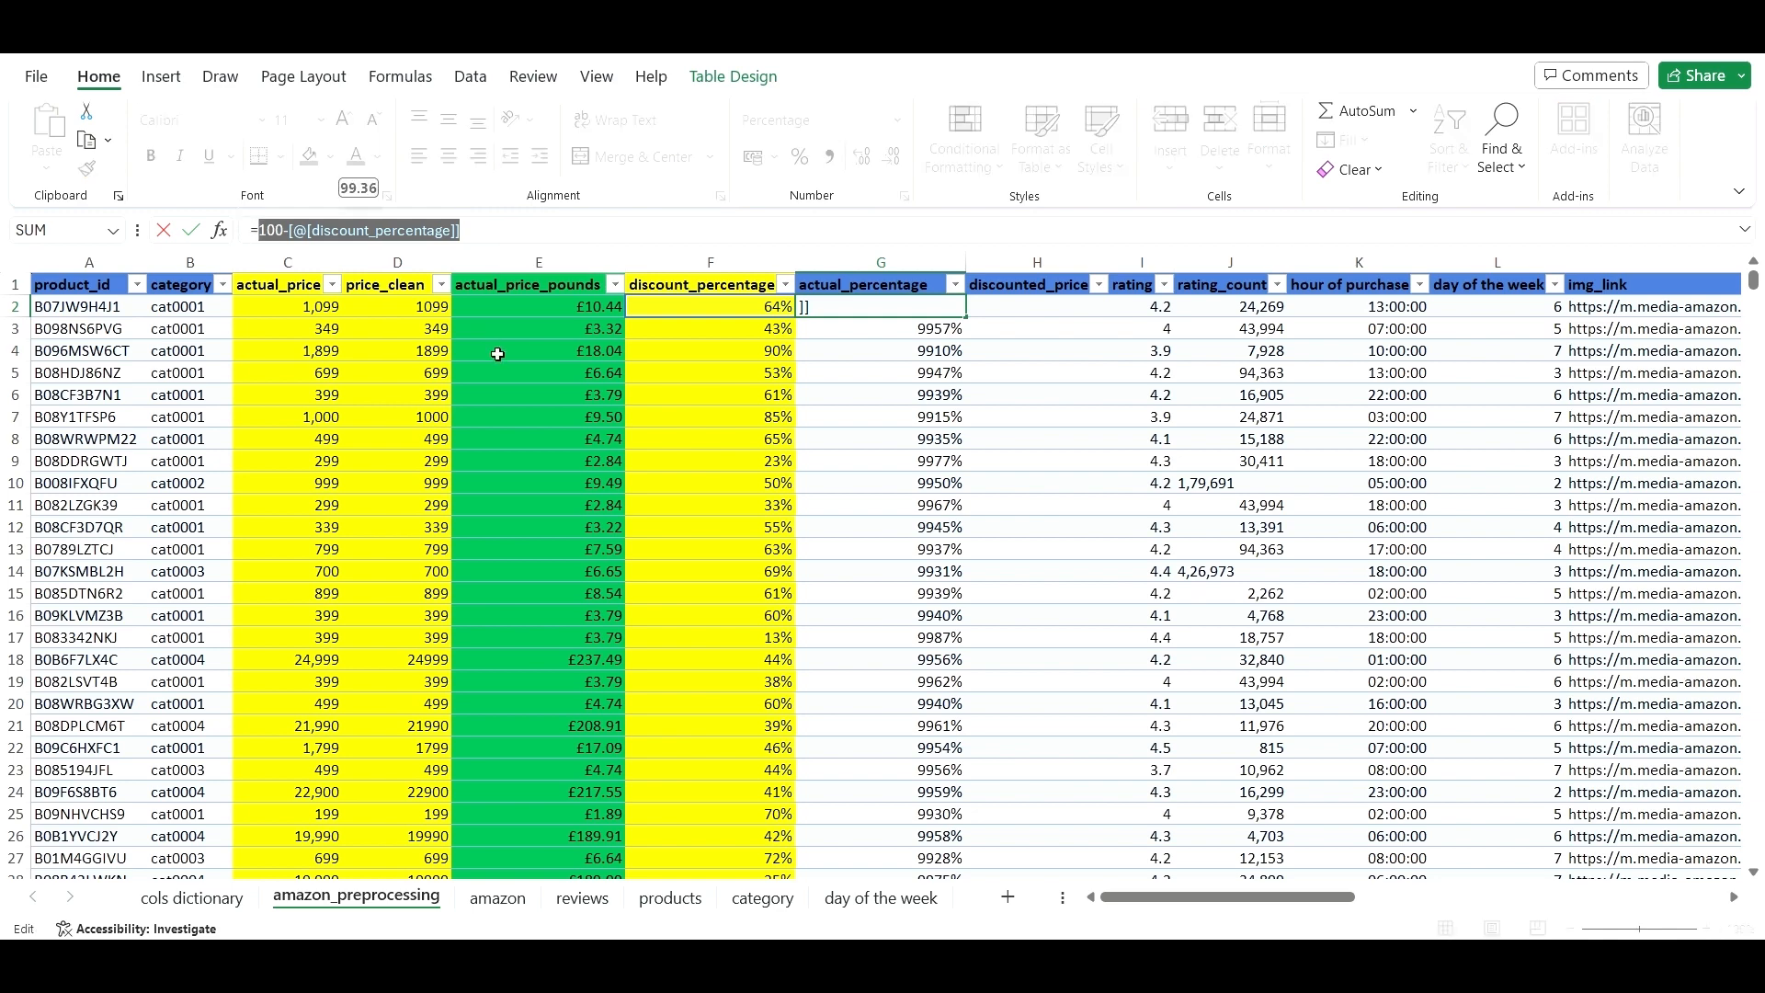
key("BackSpace")
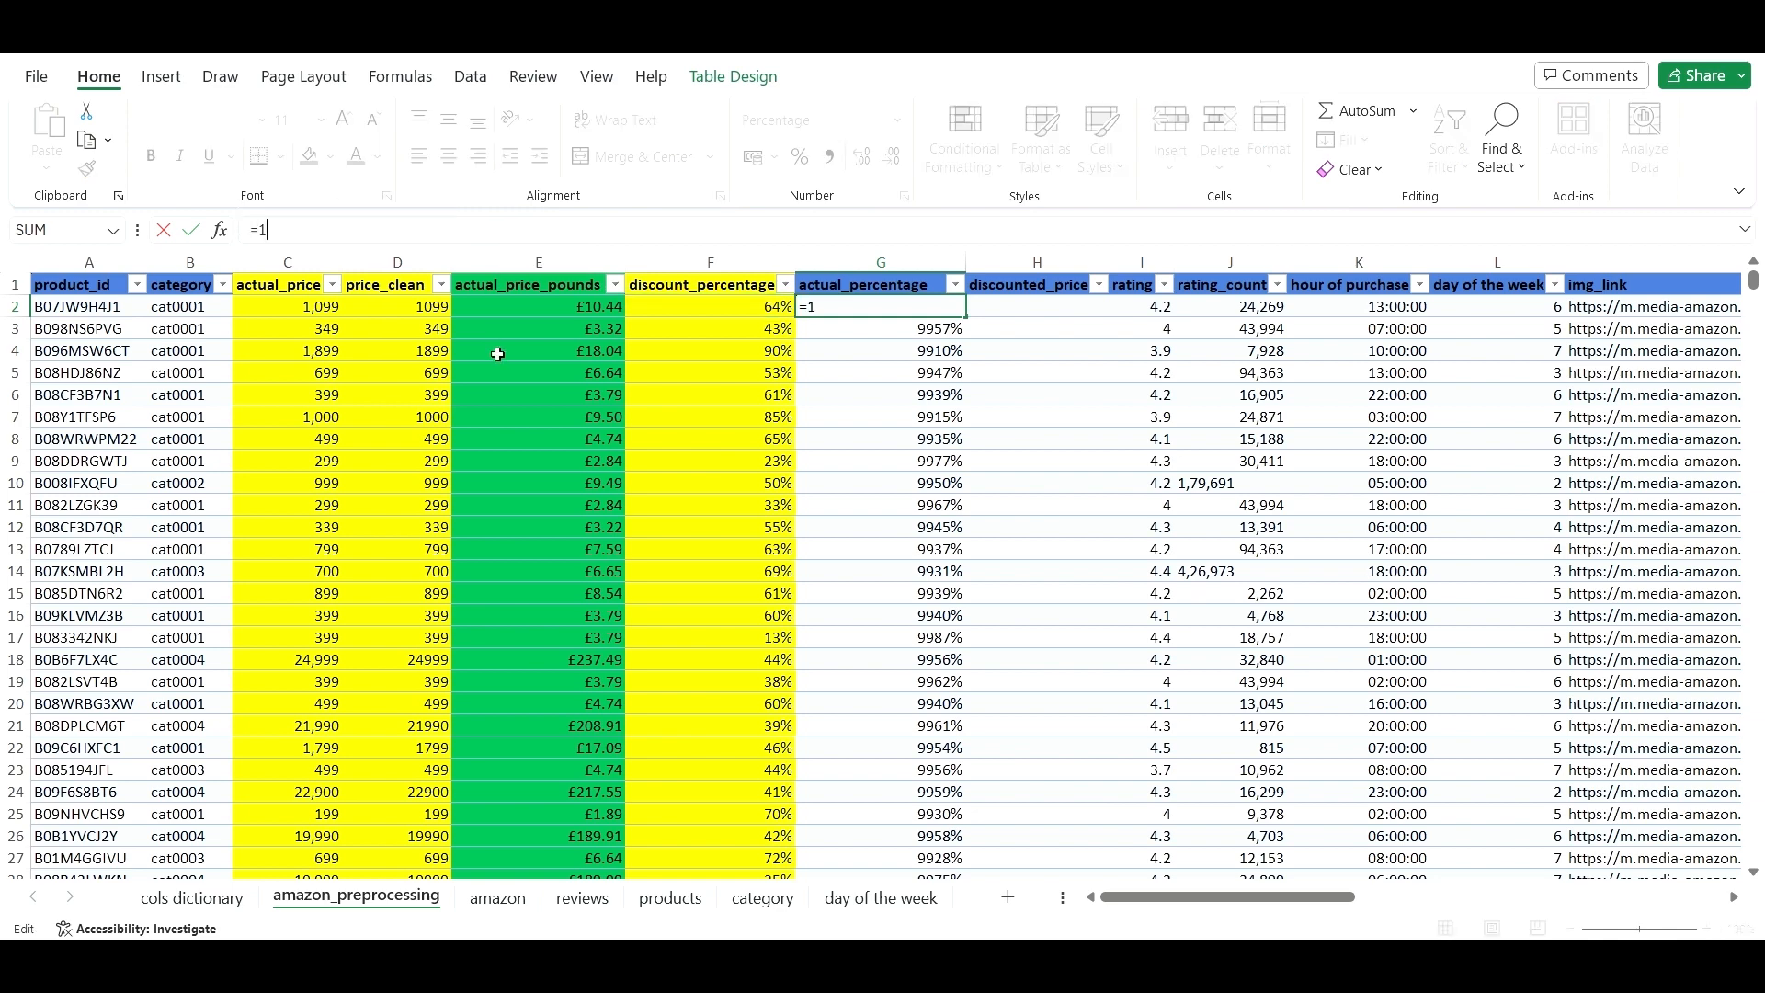
left_click(722, 312)
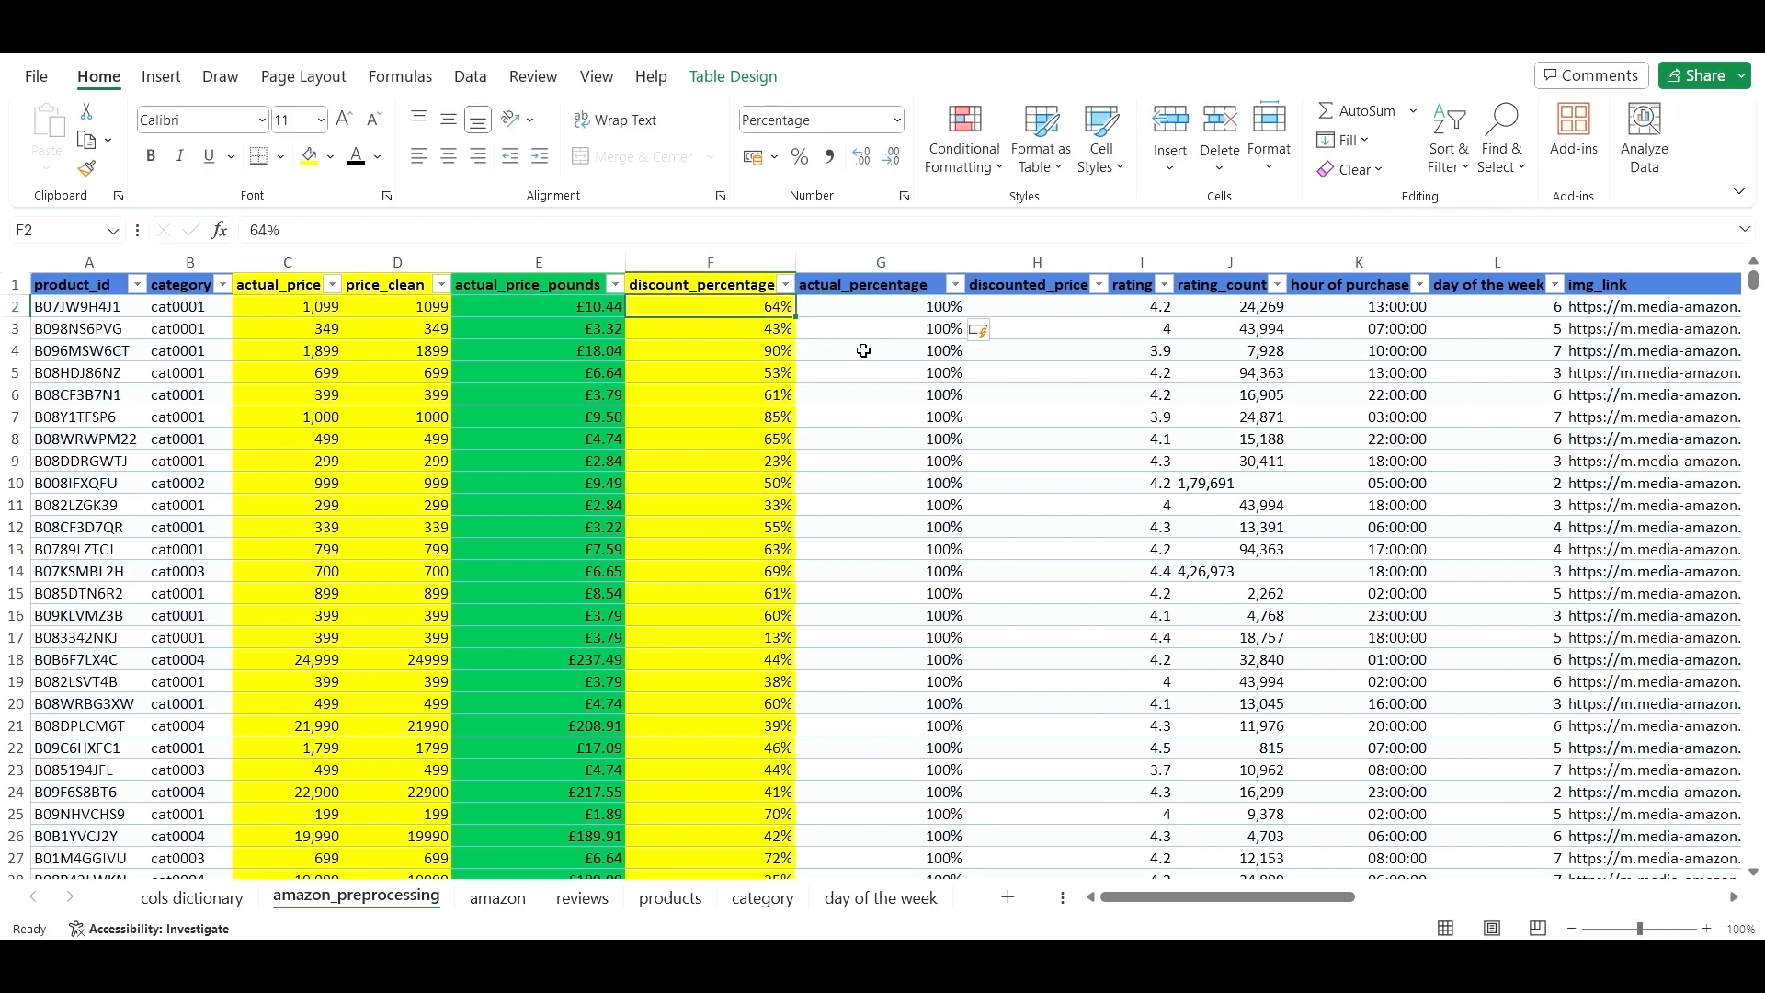
left_click(896, 307)
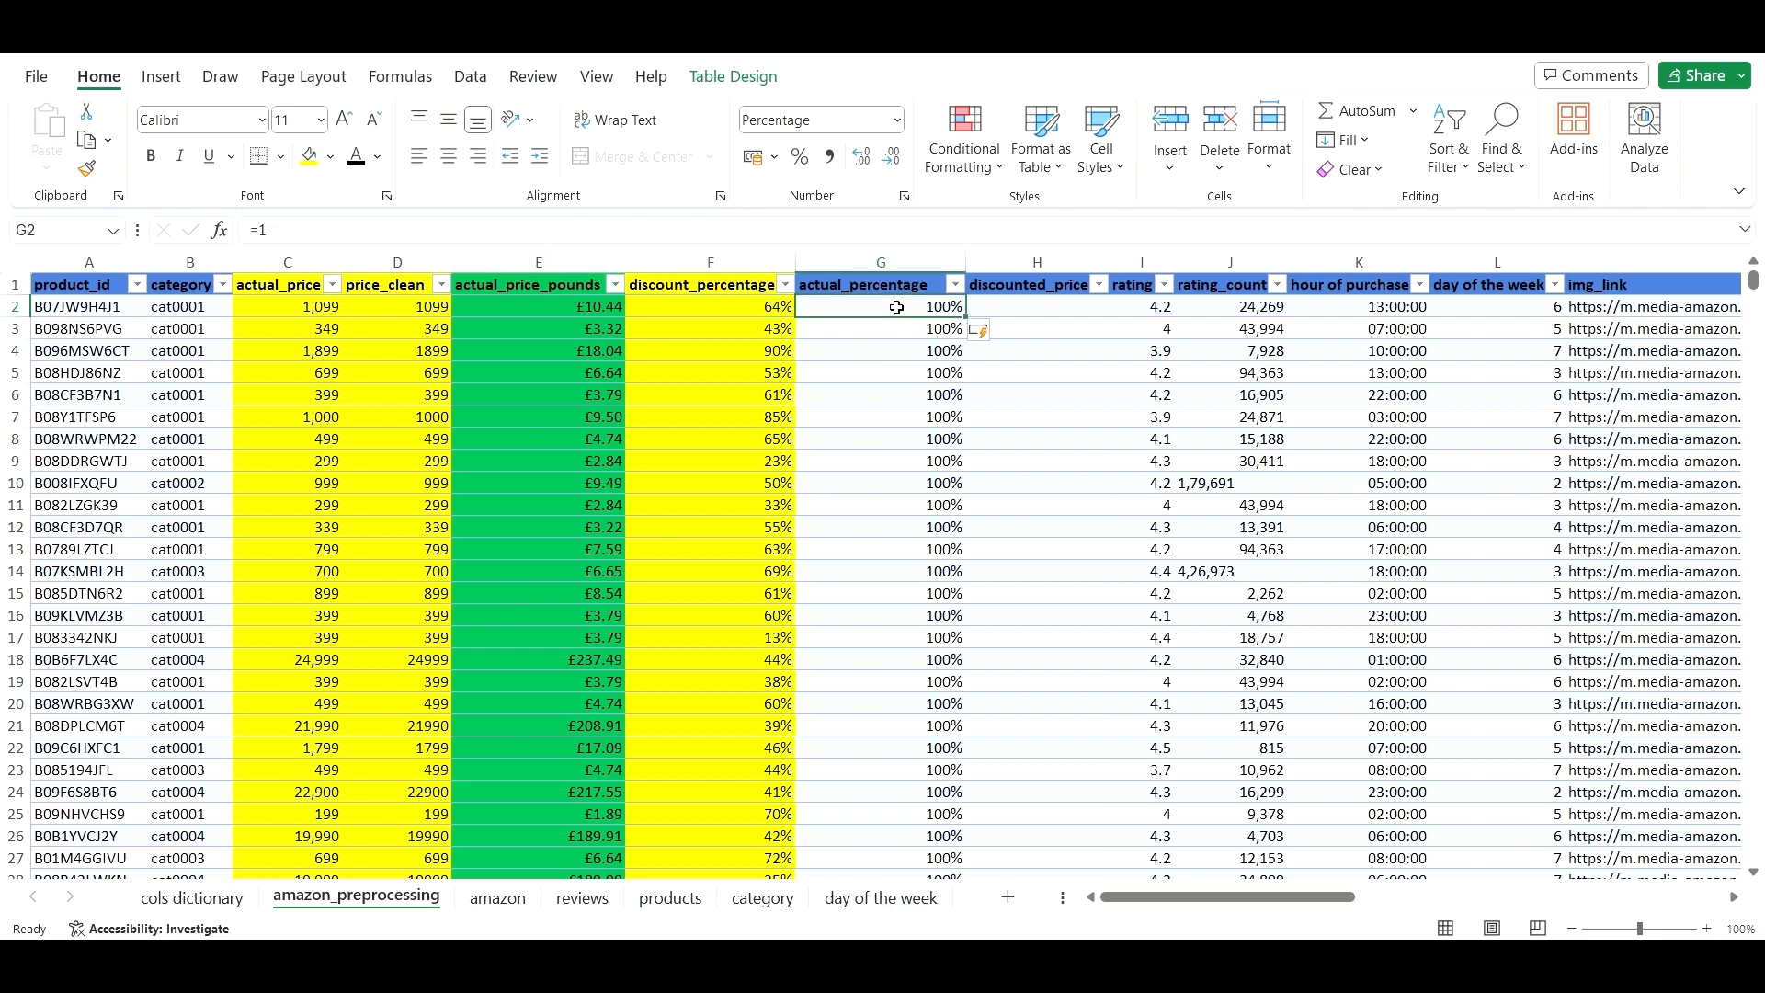
left_click(389, 230)
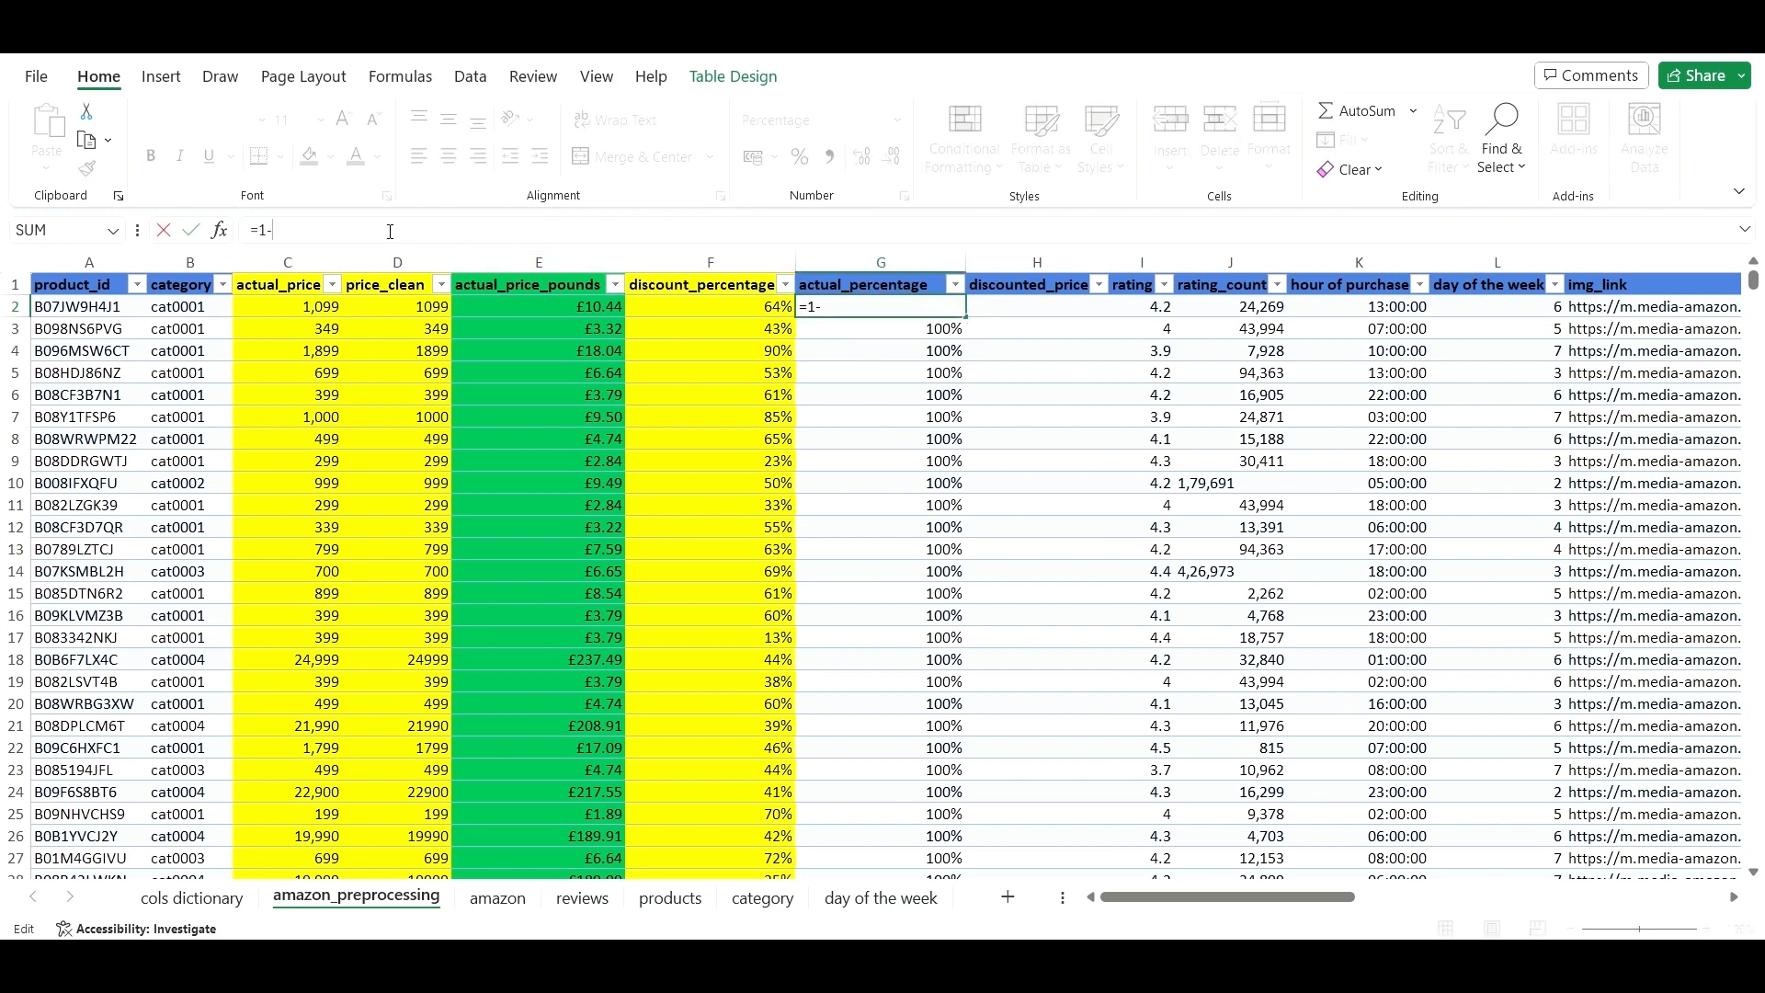
type("-")
left_click(754, 306)
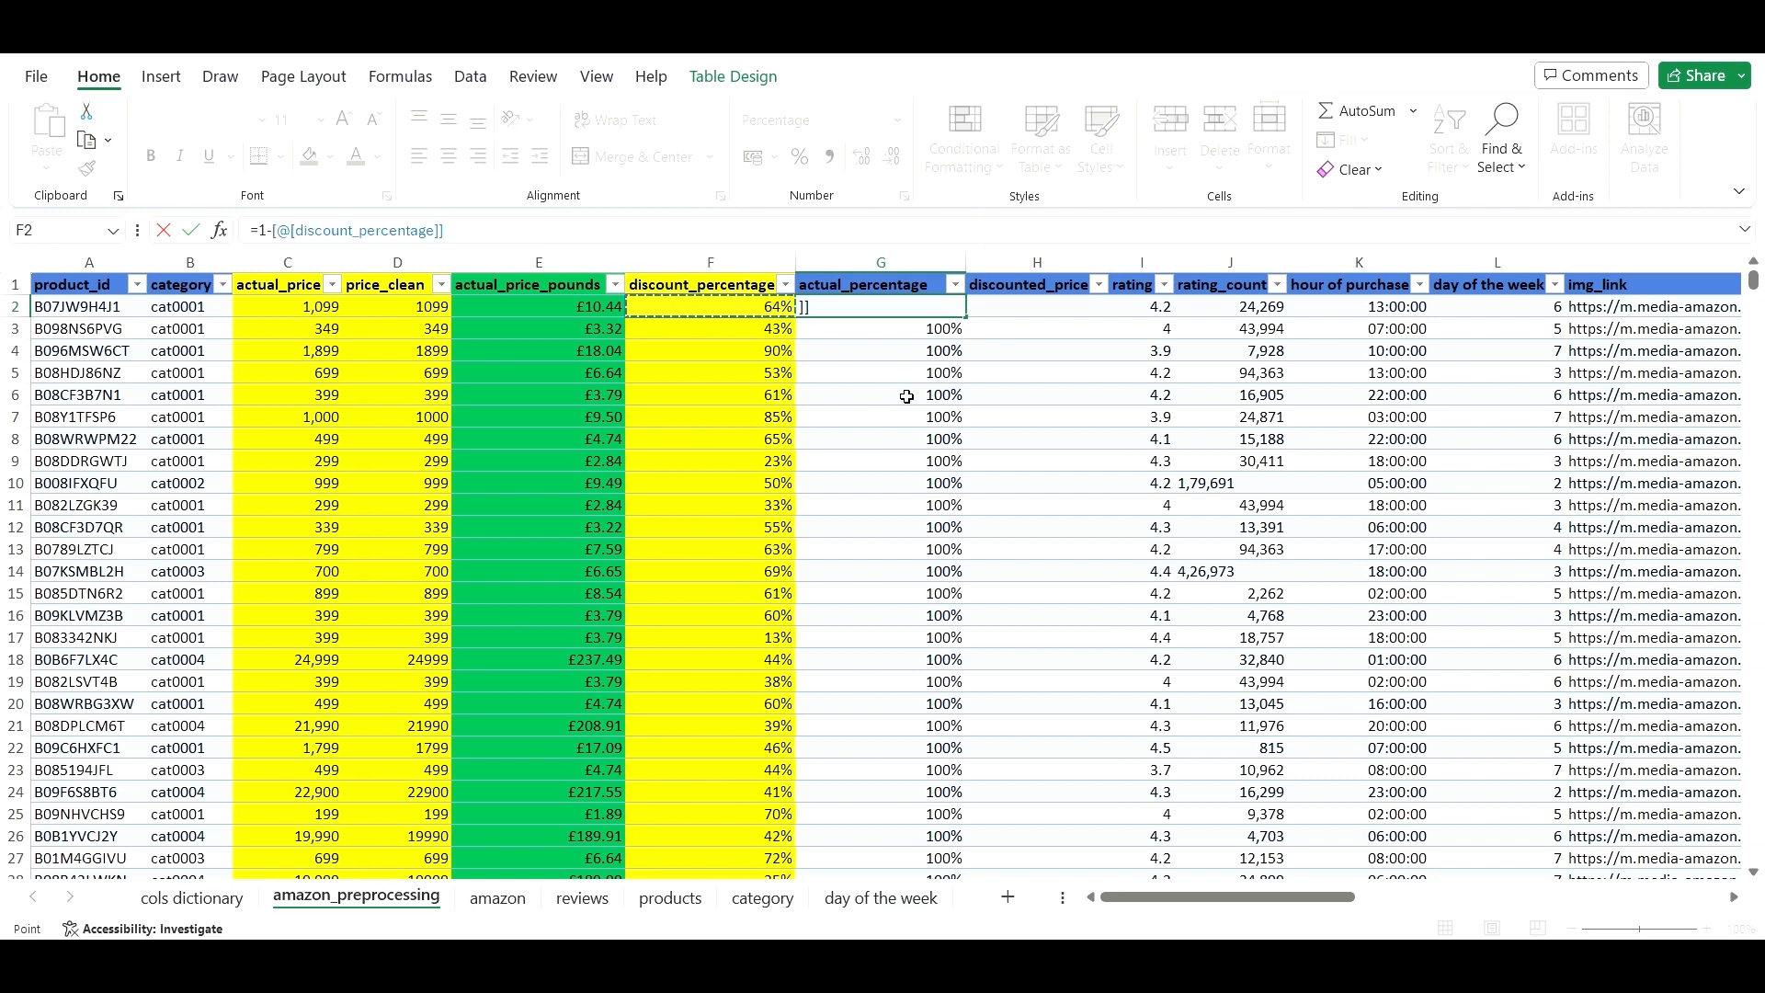
key("Return")
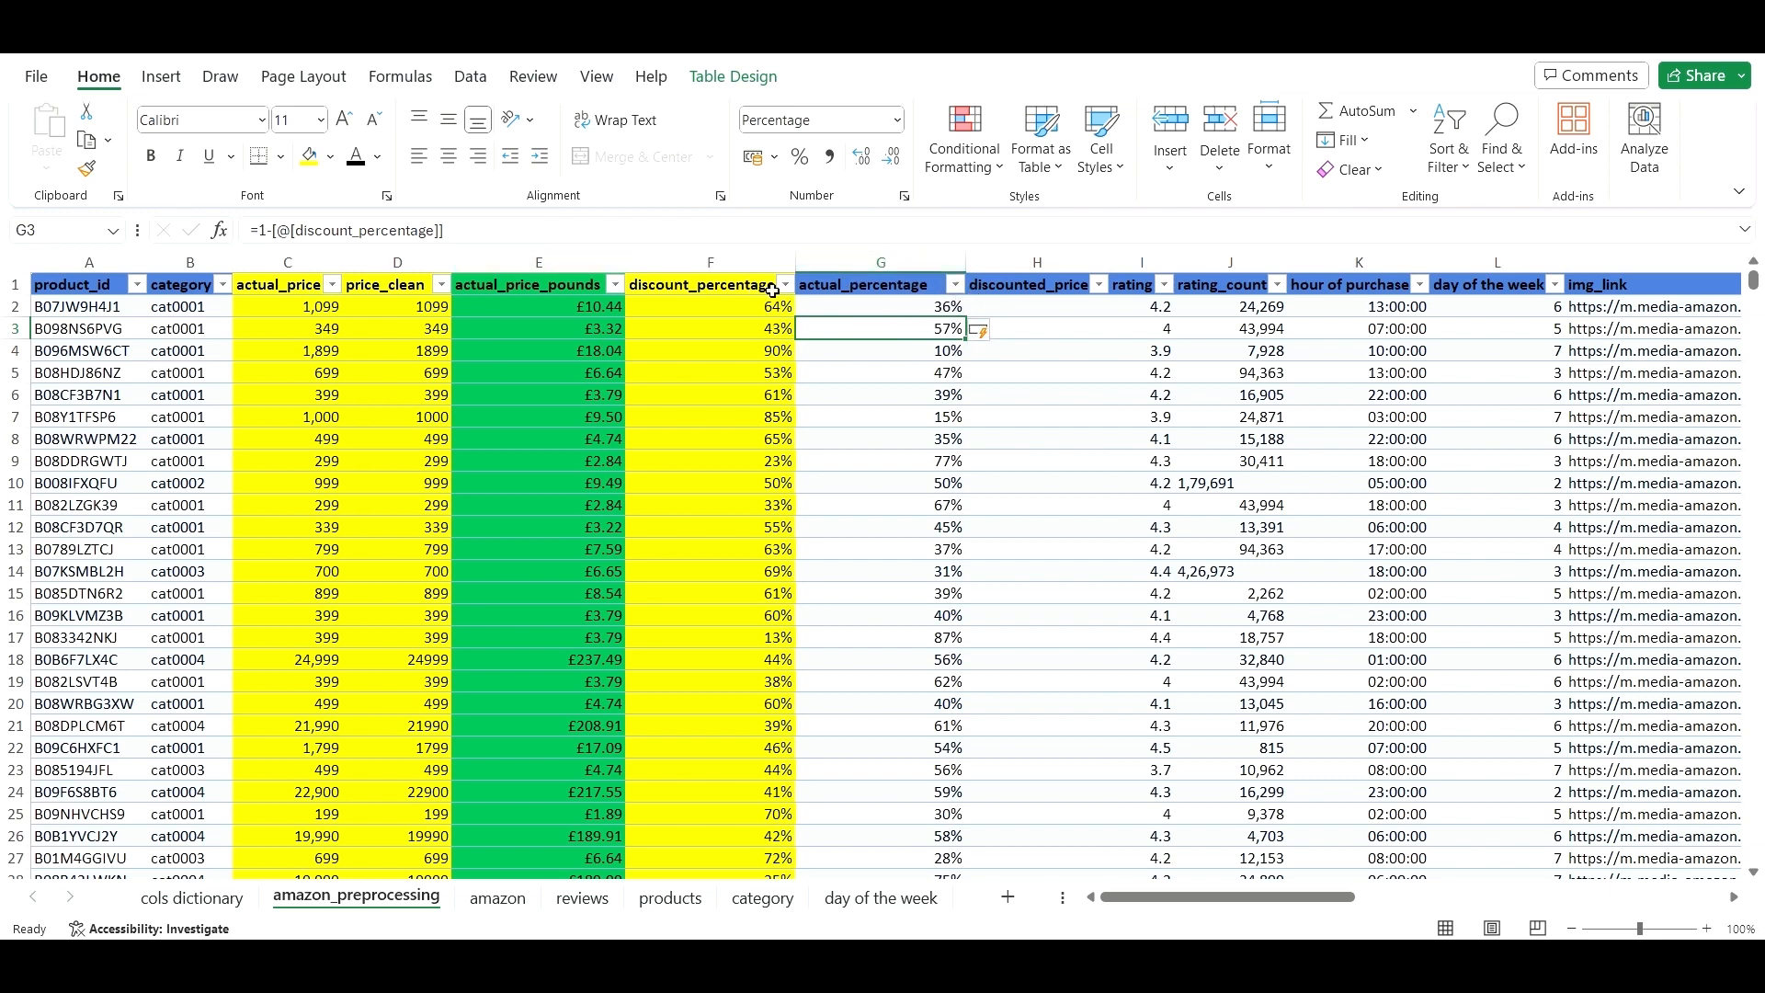
left_click(1000, 260)
- Insert a blank column before discounted_price and fill actual_percentage yellow
right_click(1000, 260)
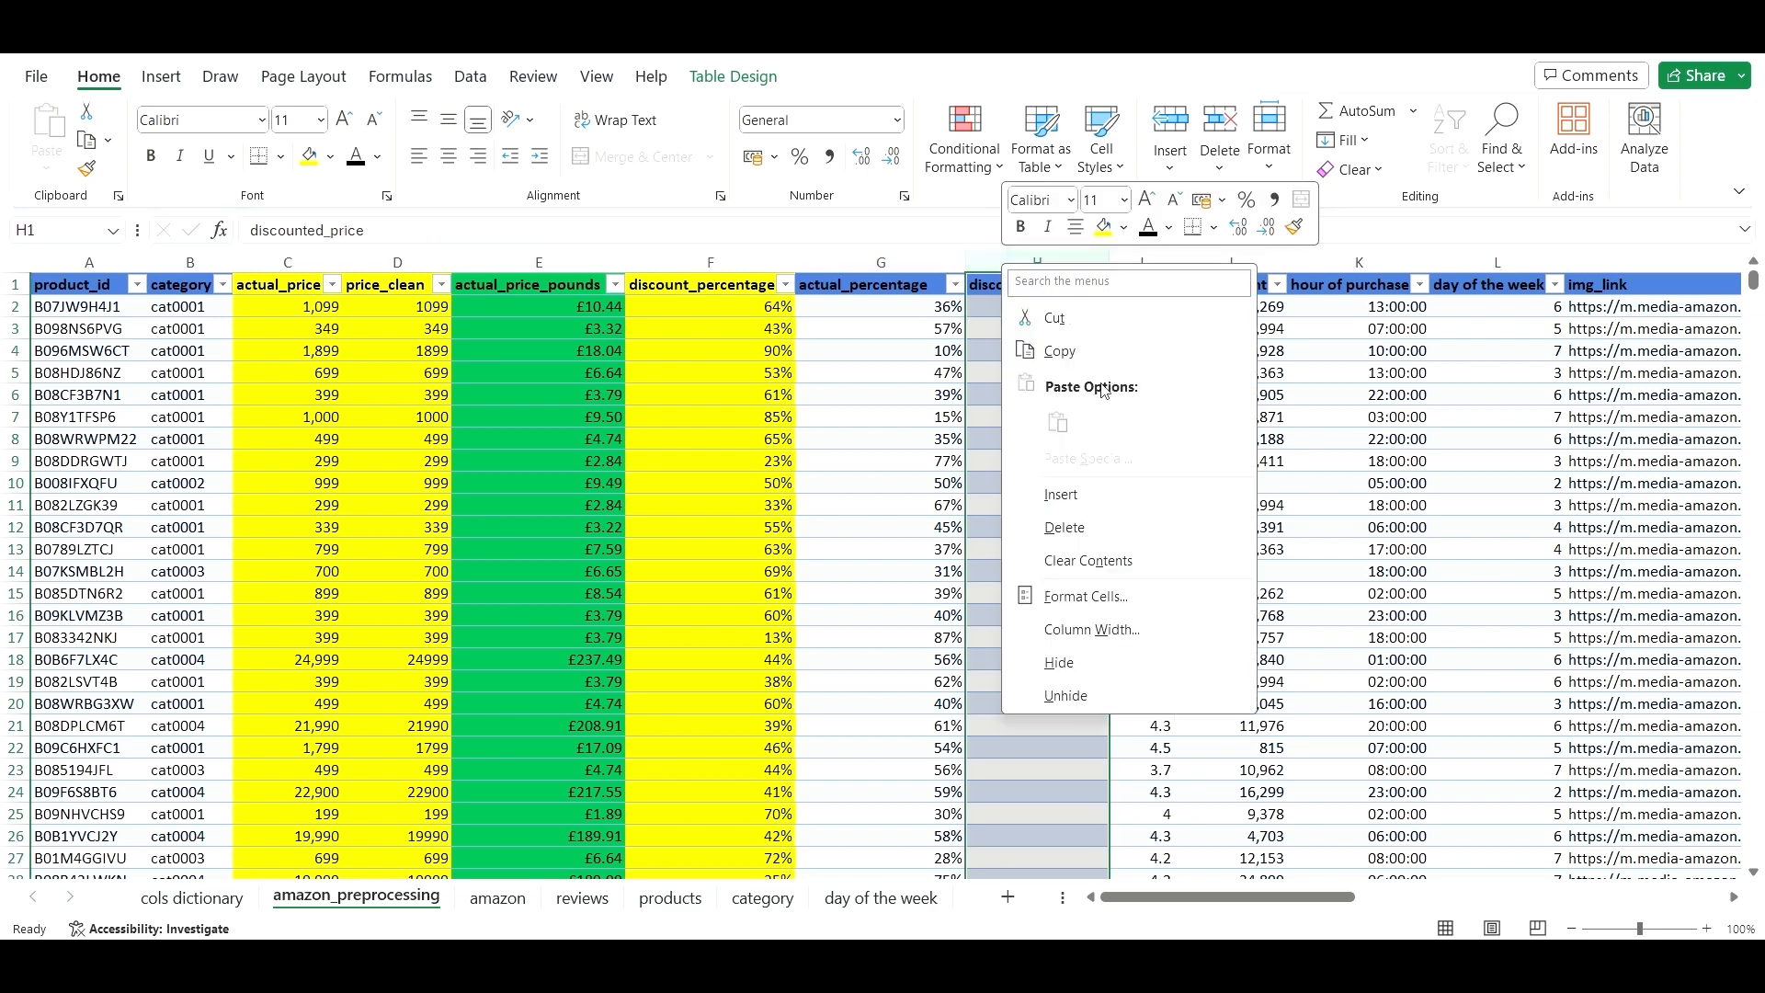
left_click(1065, 493)
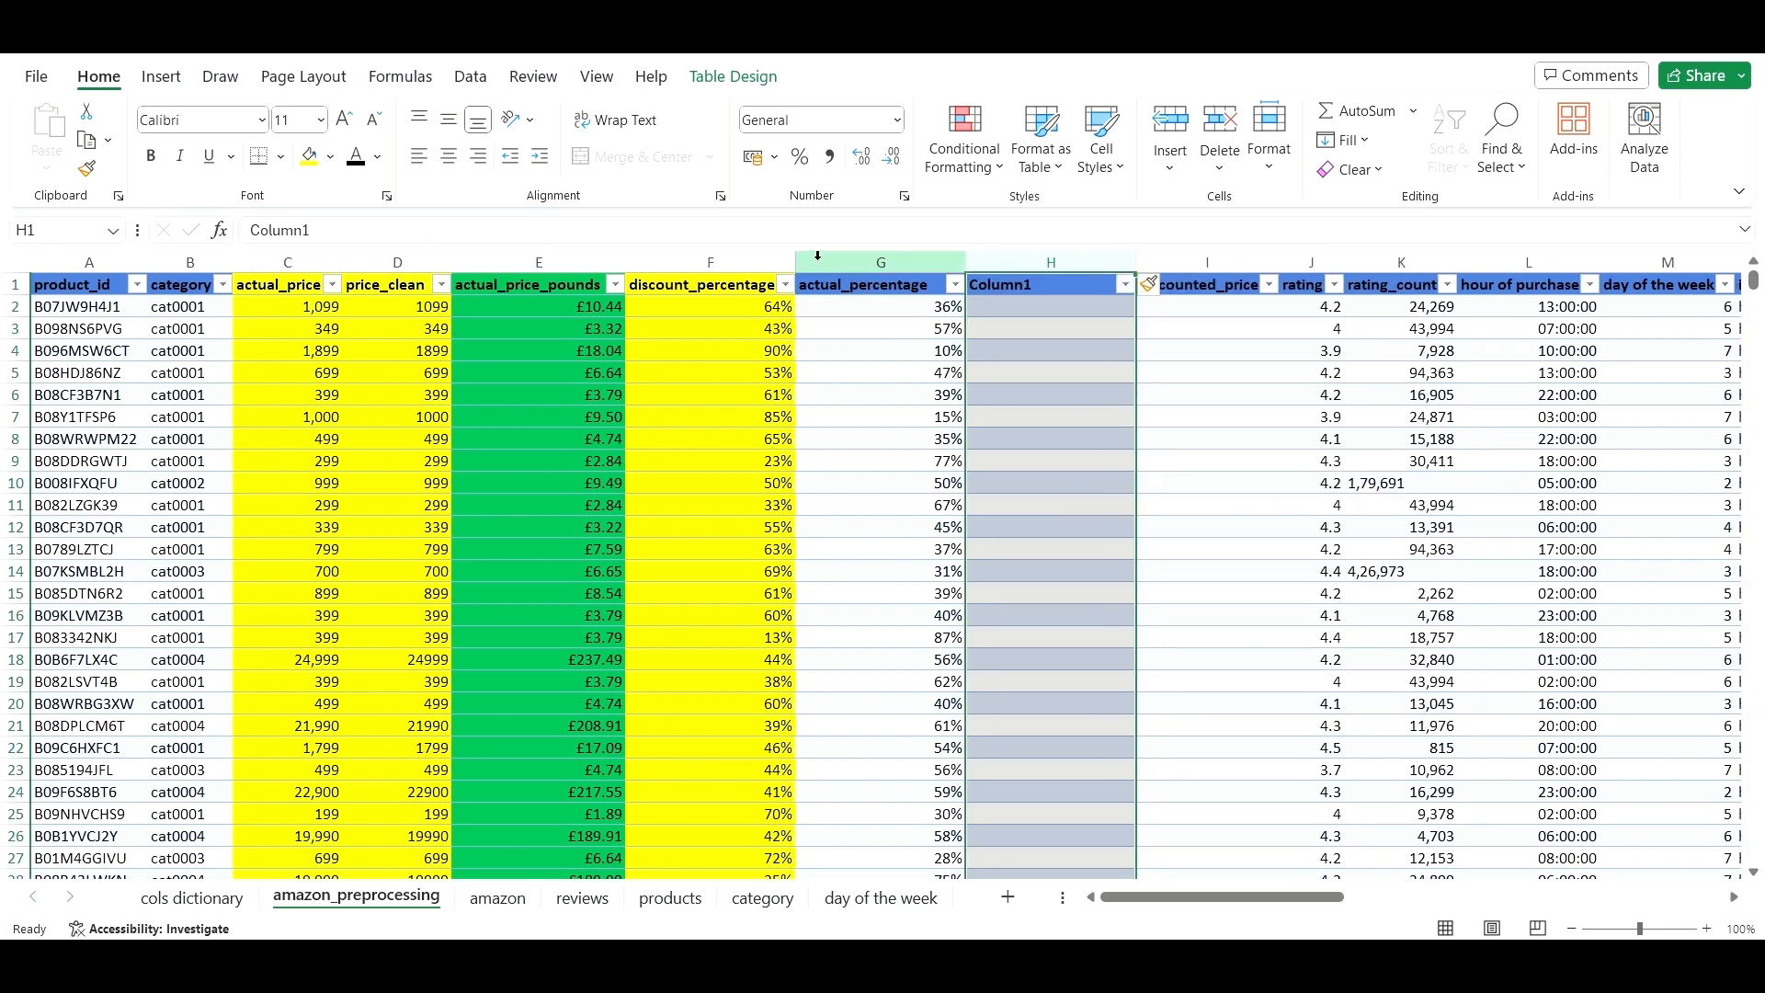
left_click(881, 261)
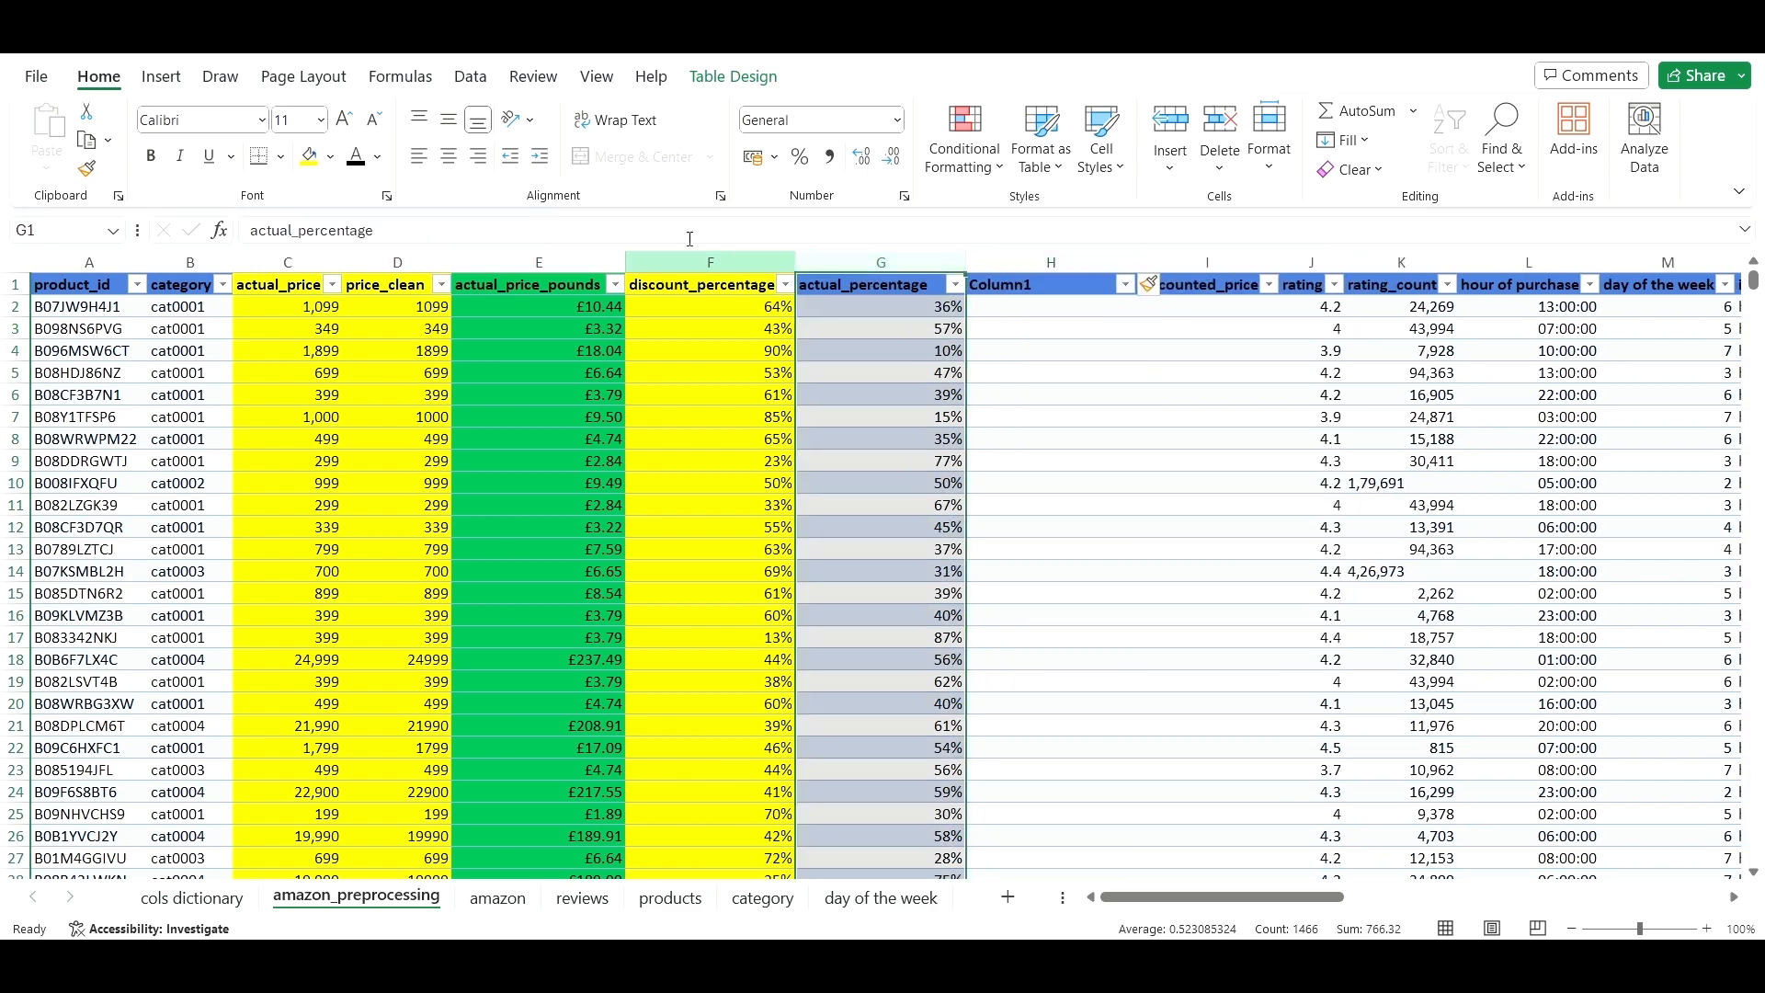
left_click(316, 163)
- Rename the new column's header to discount_percentage_clean
left_click(1041, 282)
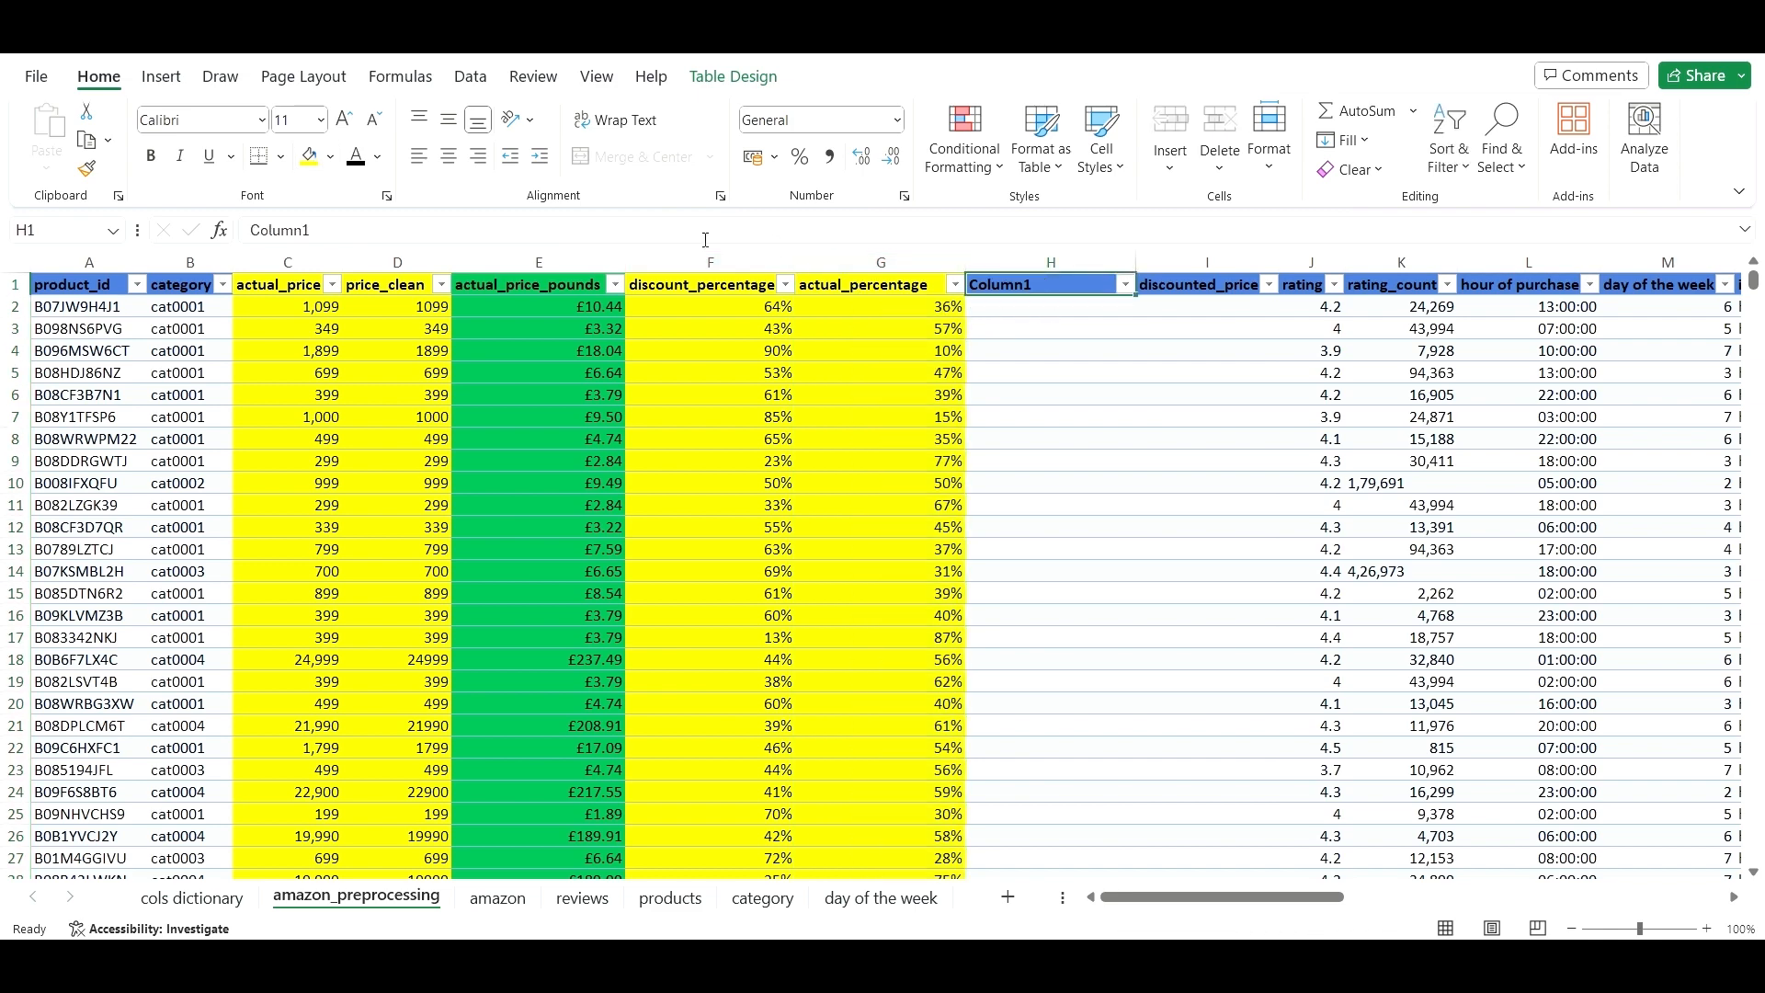
left_click(594, 228)
left_click_drag(293, 210, 150, 220)
key("BackSpace")
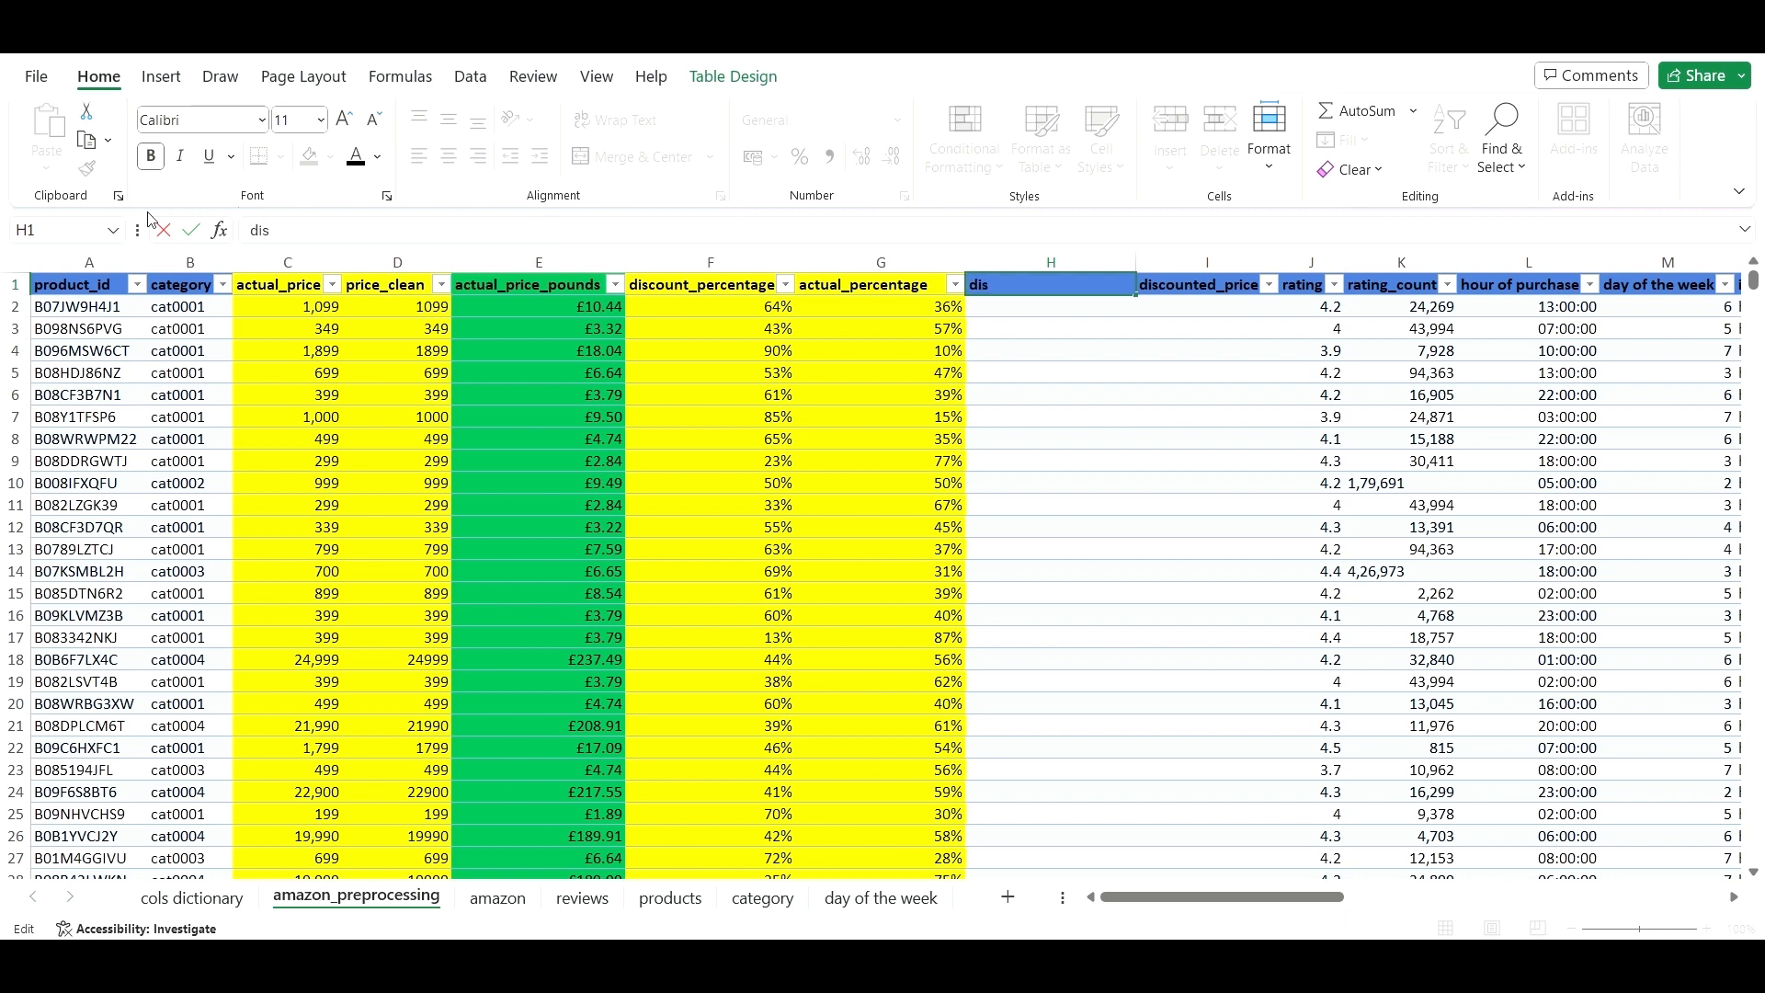
type("dis")
left_click(682, 285)
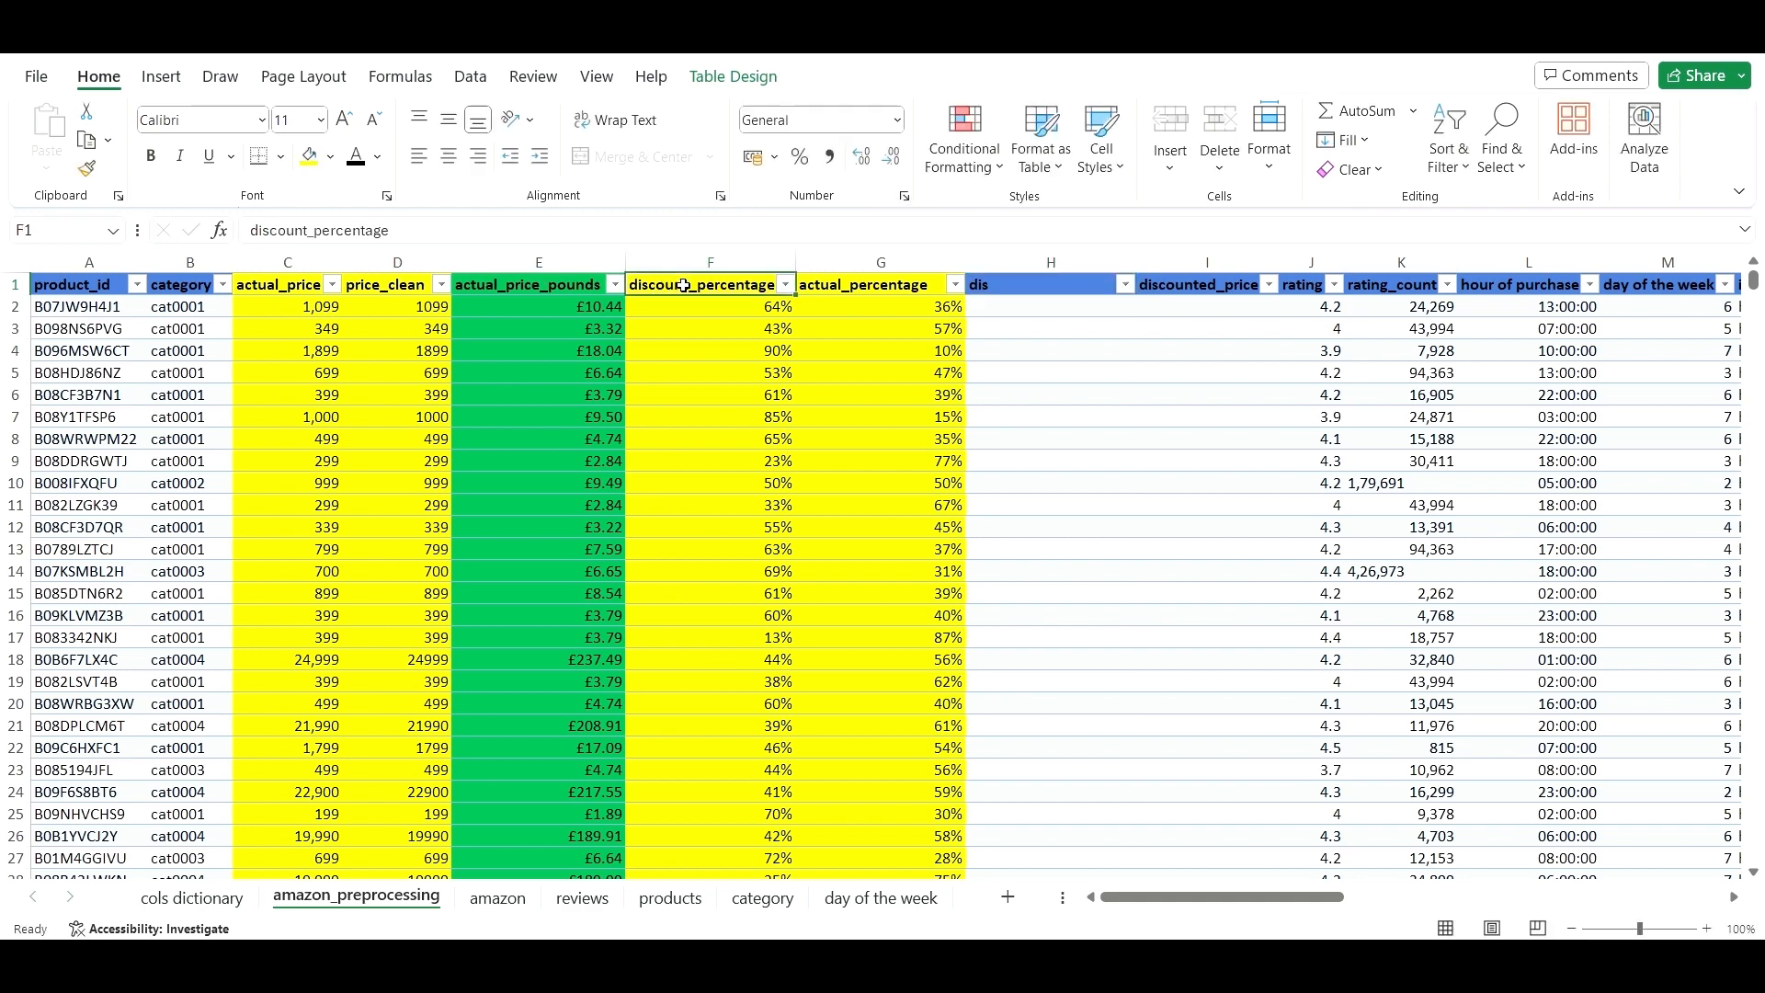
key("ctrl+c")
left_click(1048, 285)
key("ctrl+v")
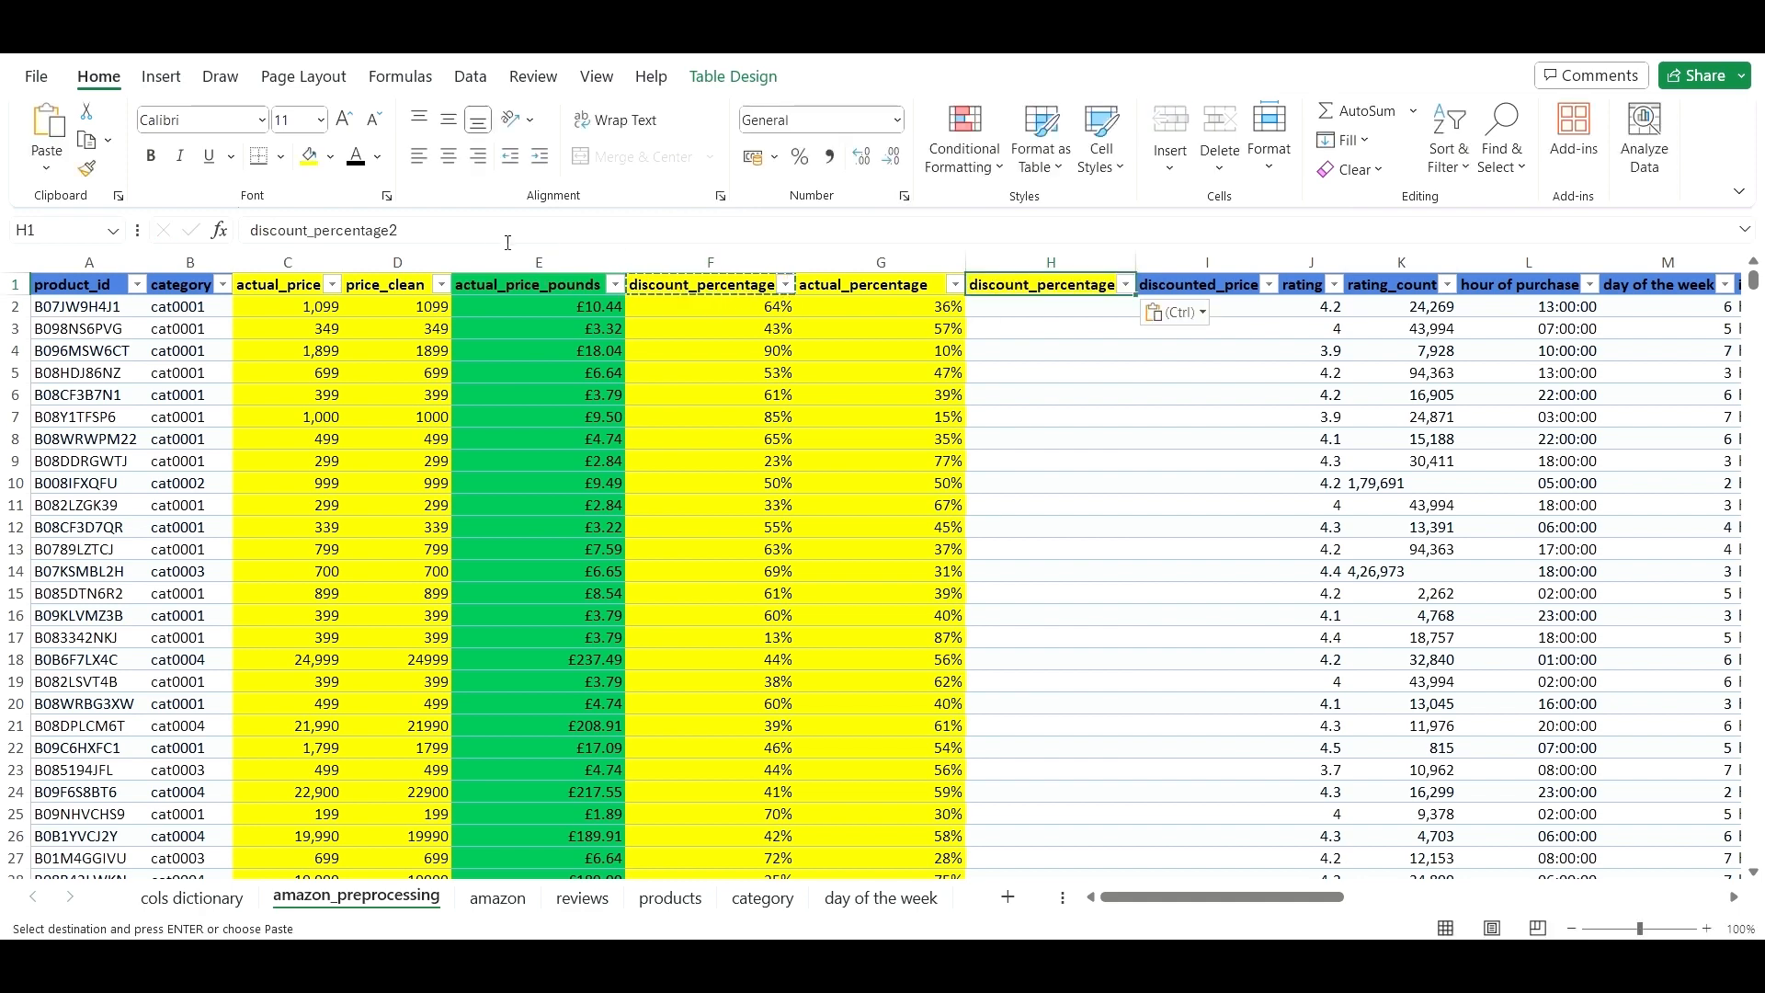
left_click(484, 232)
key("BackSpace")
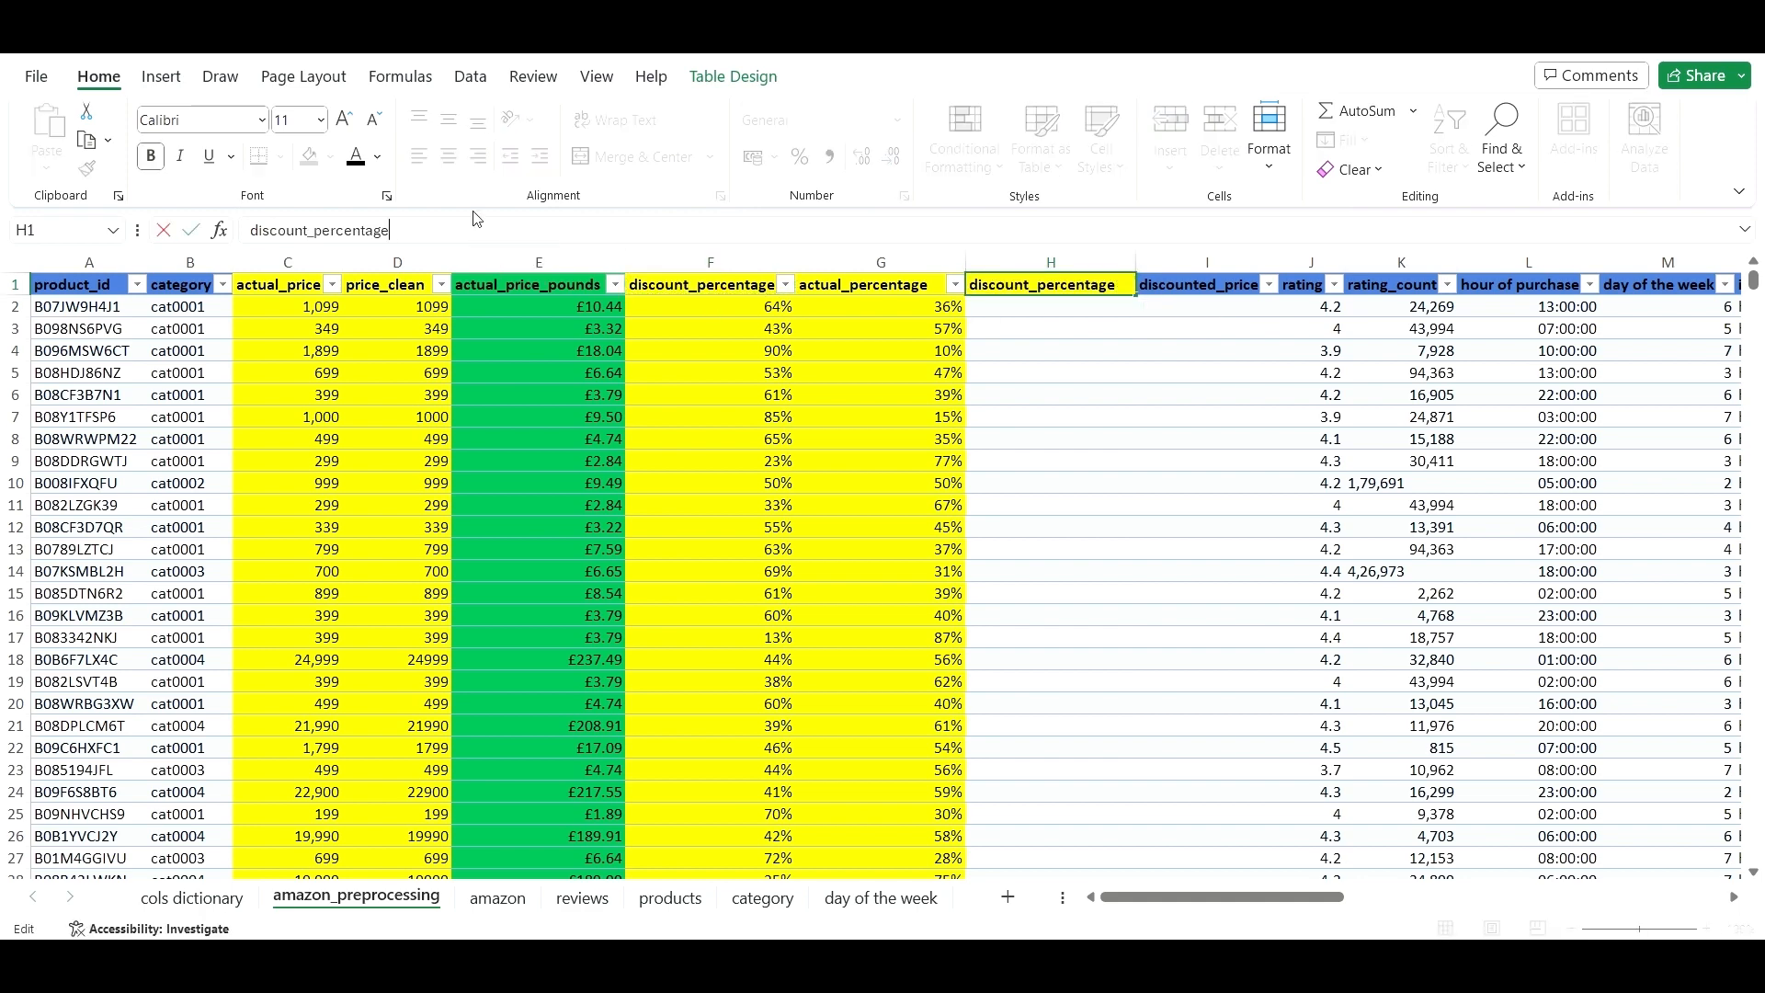
type("_cleam")
key("BackSpace")
key("BackSpace")
type("an")
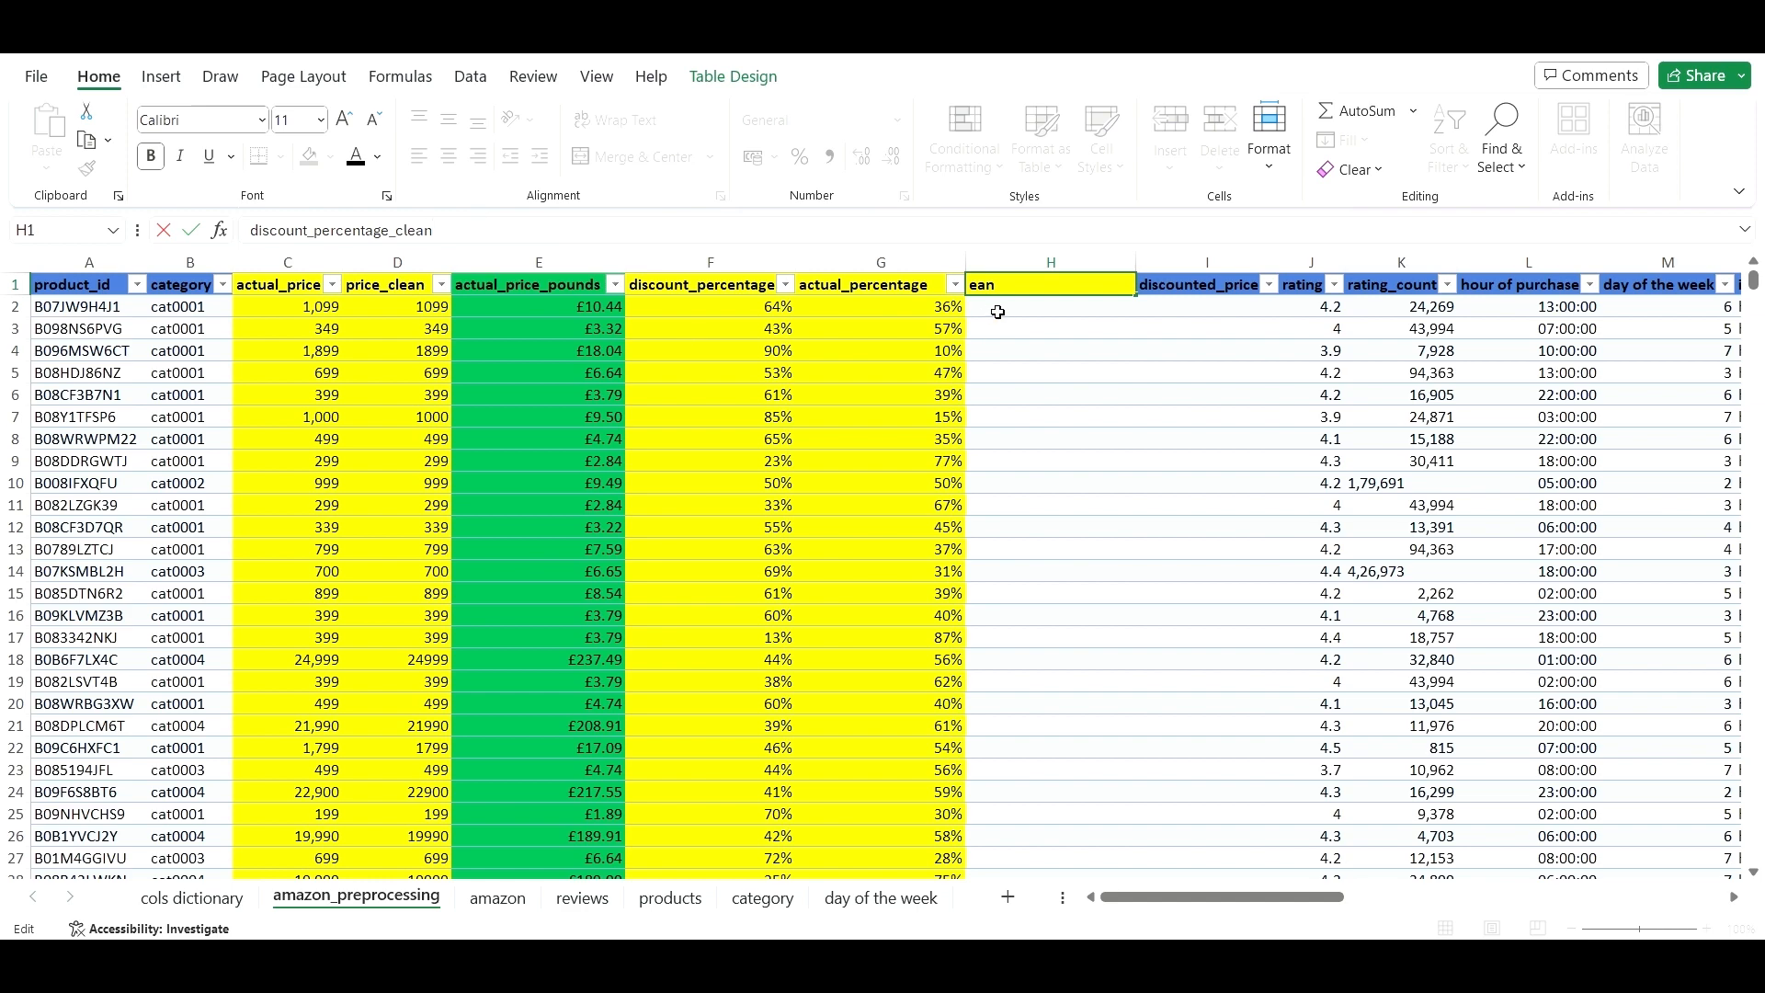
left_click(1059, 314)
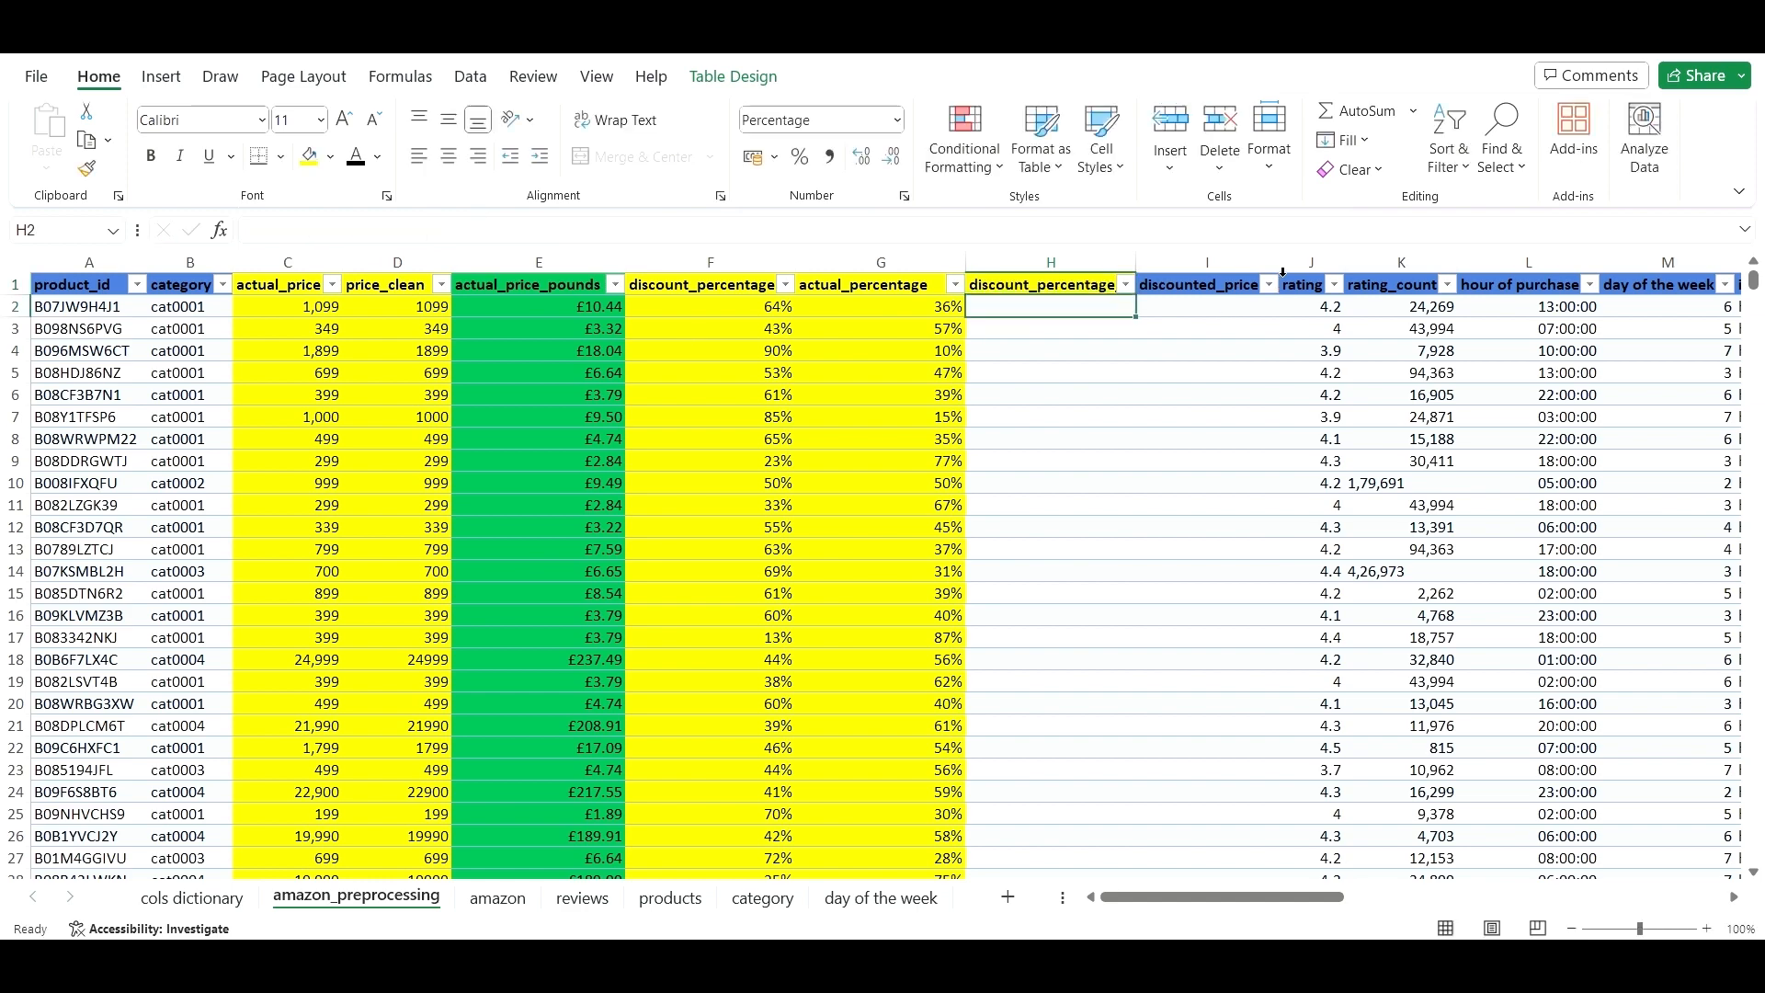
- Autofit column H's width and fill it green
double_click(1135, 255)
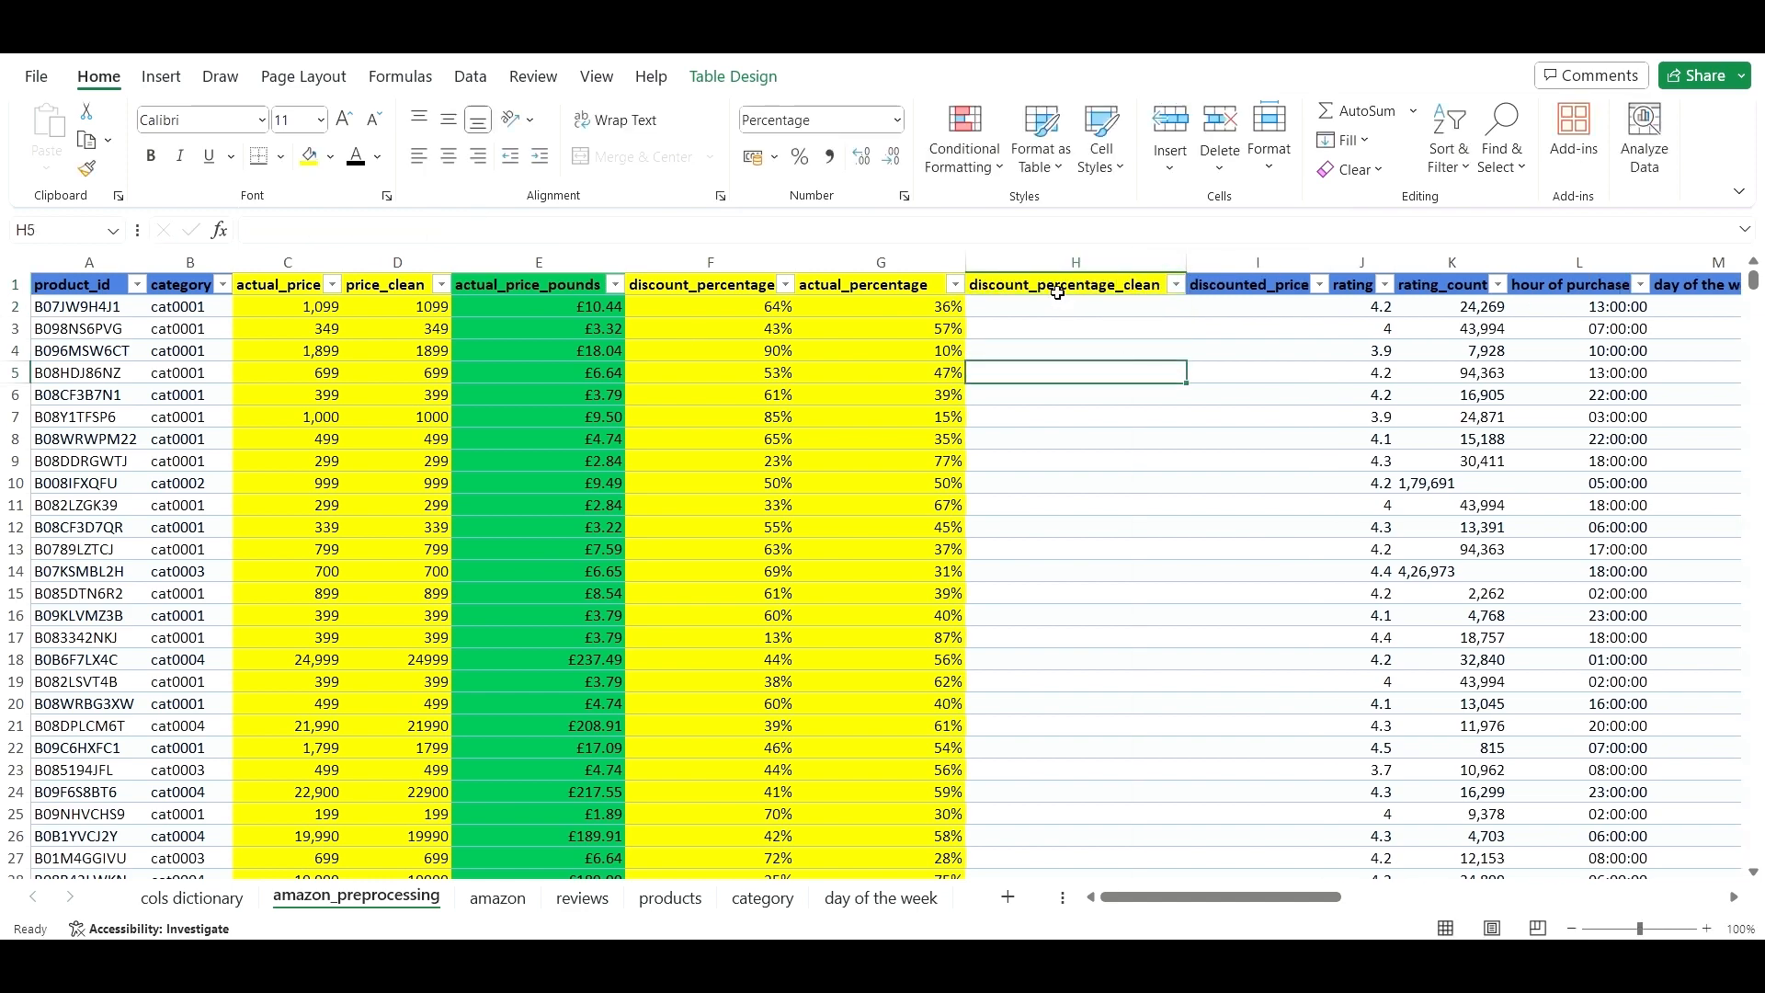
left_click(1066, 261)
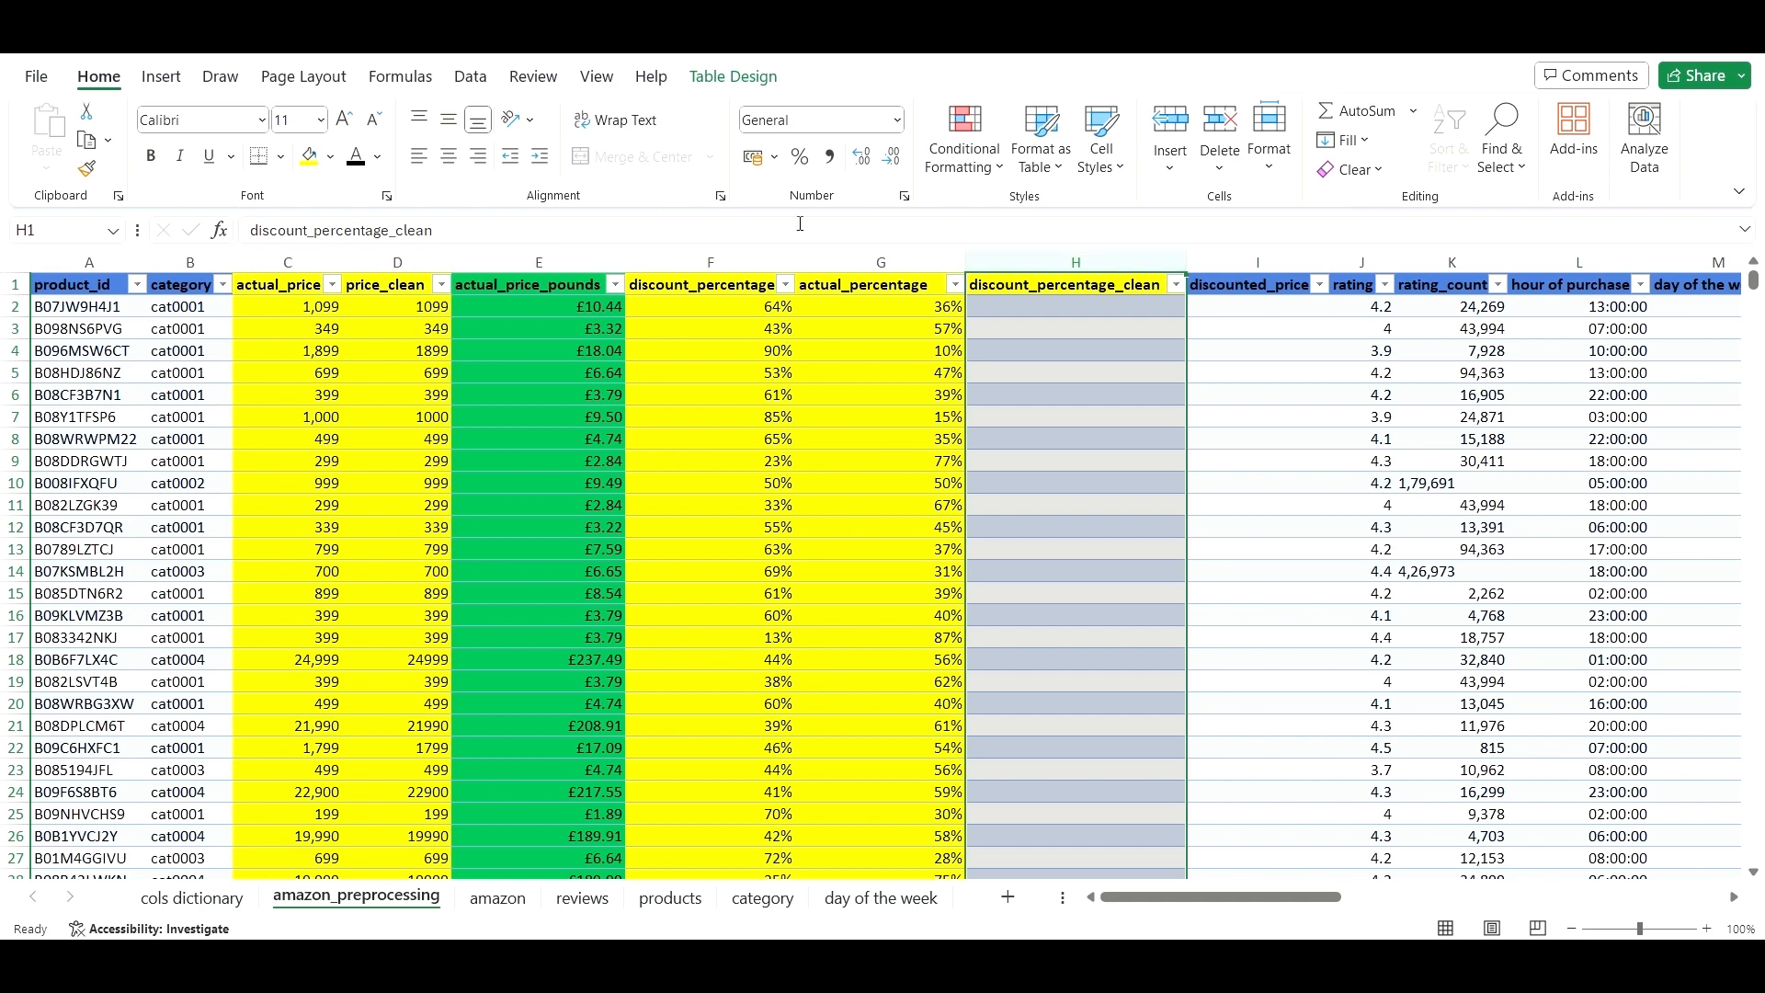
left_click(330, 158)
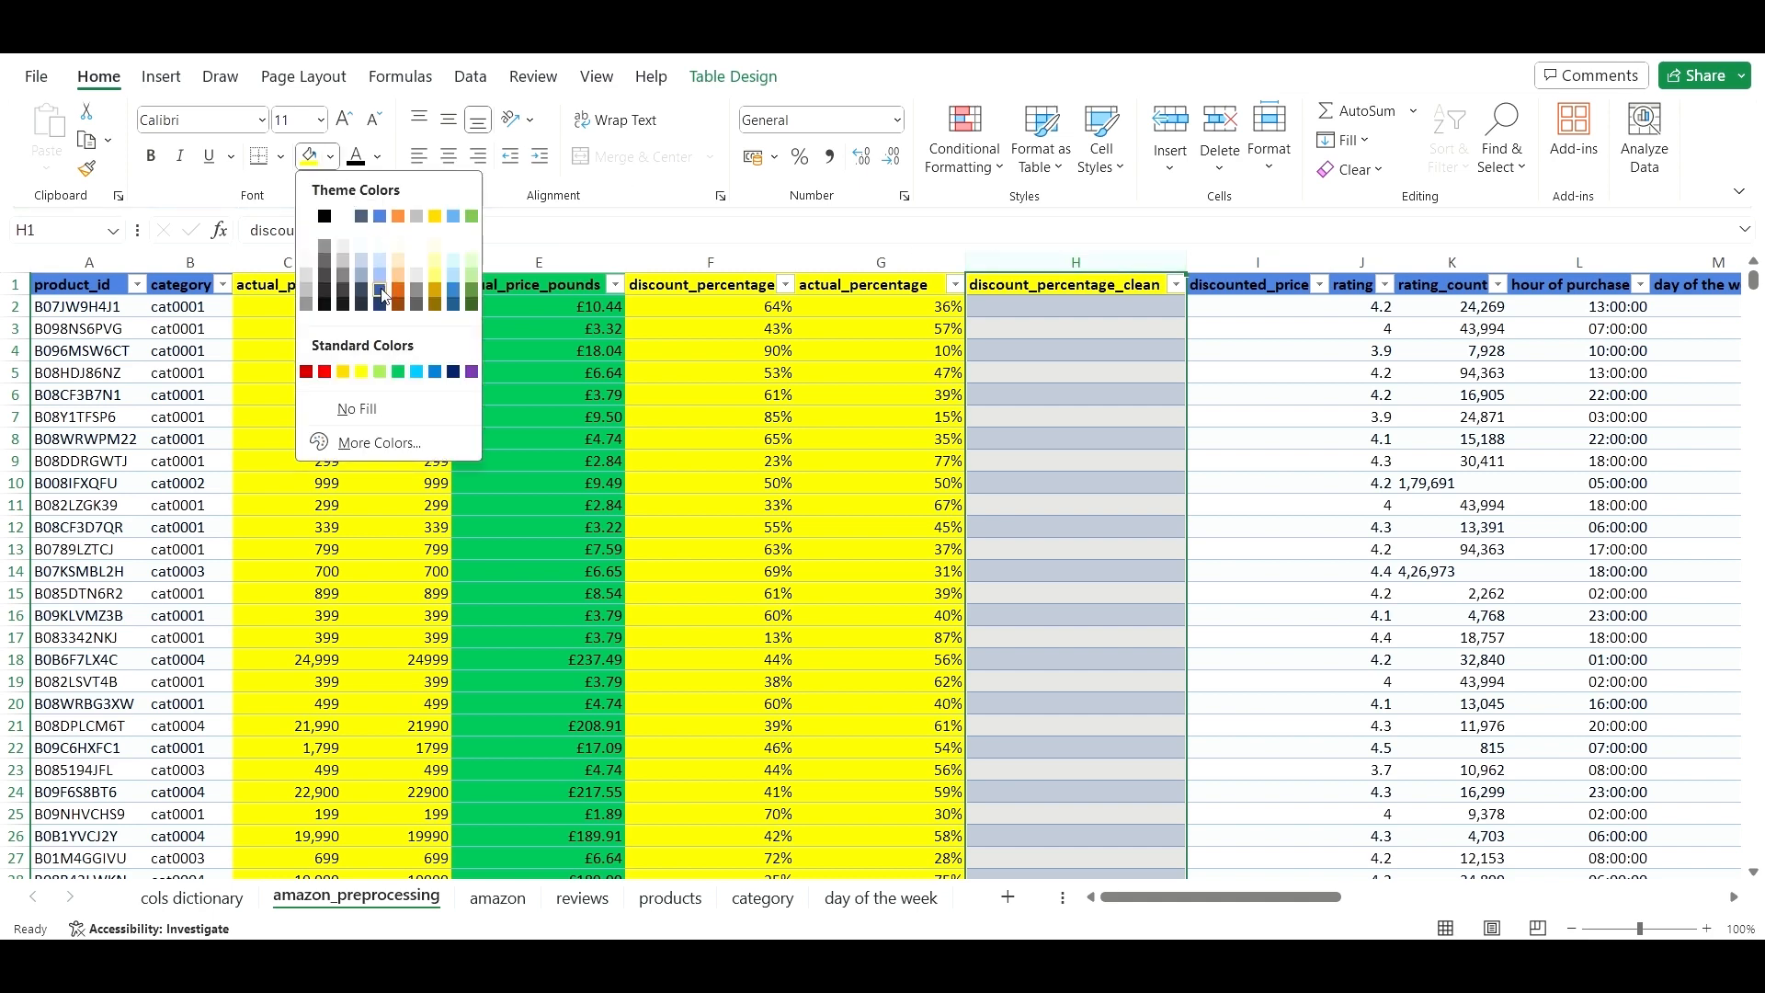
left_click(398, 370)
double_click(1066, 307)
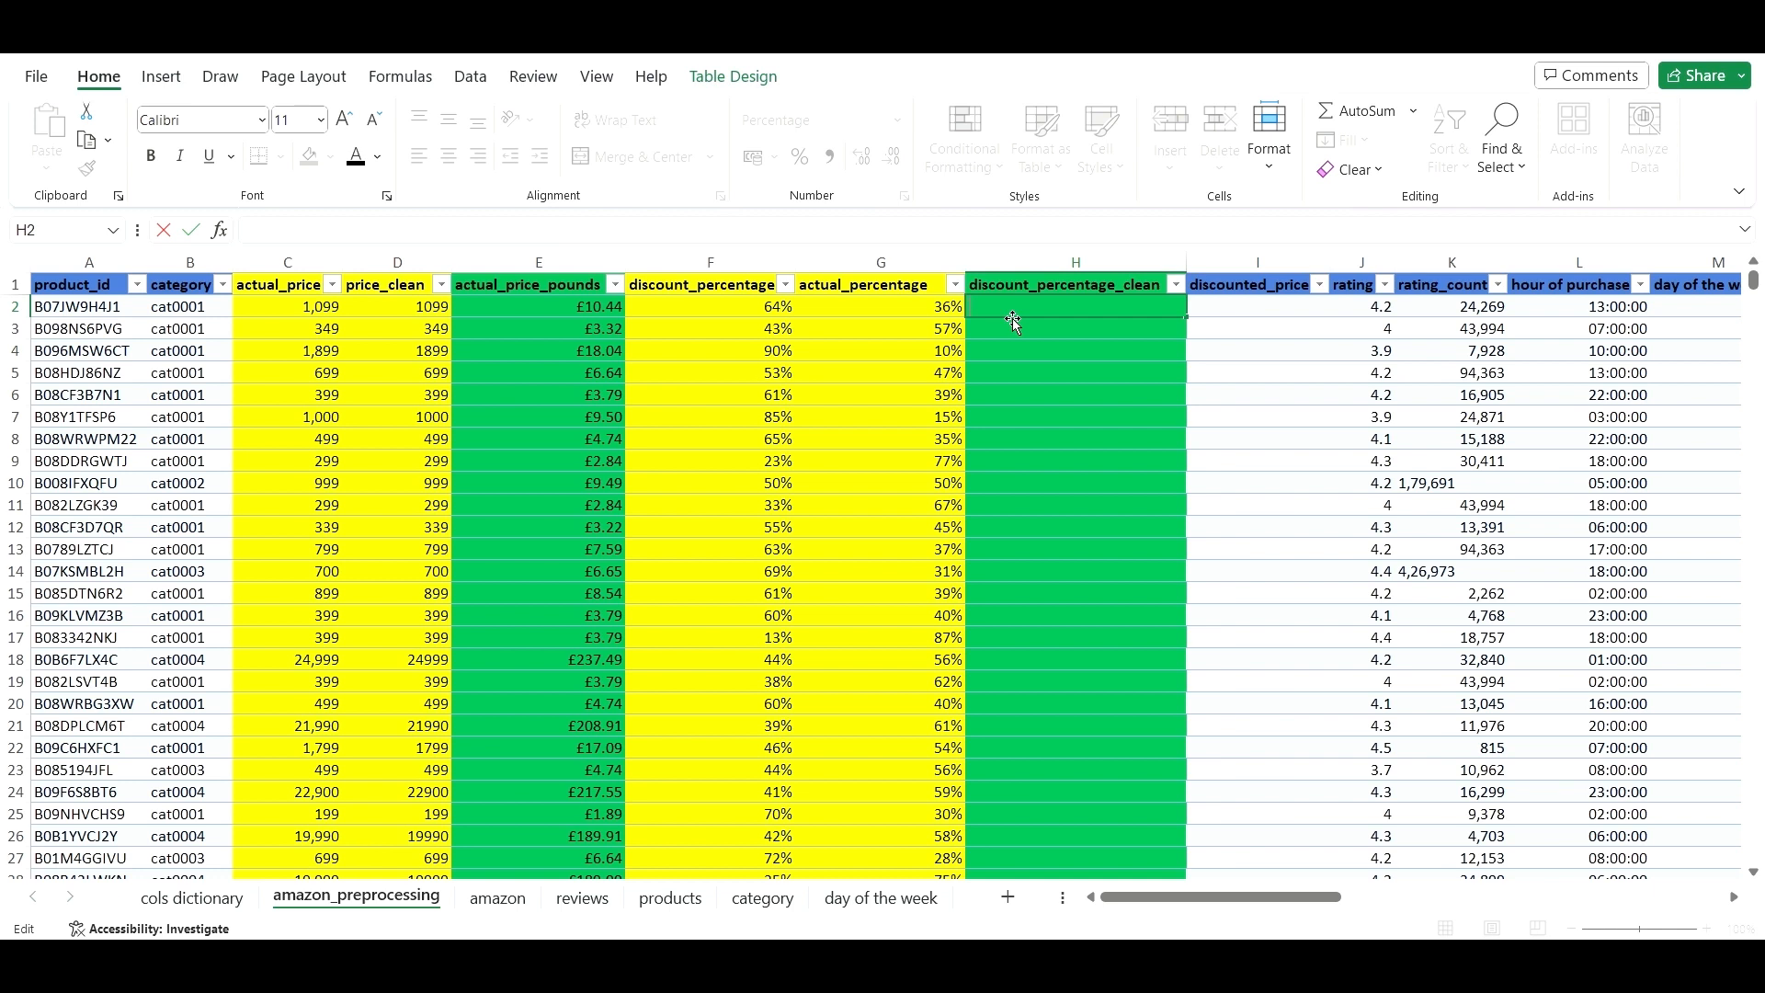
- Enter =[@[actual_percentage]]*[@[actual_price_pounds]] in H2 and fill it down column H
type("=")
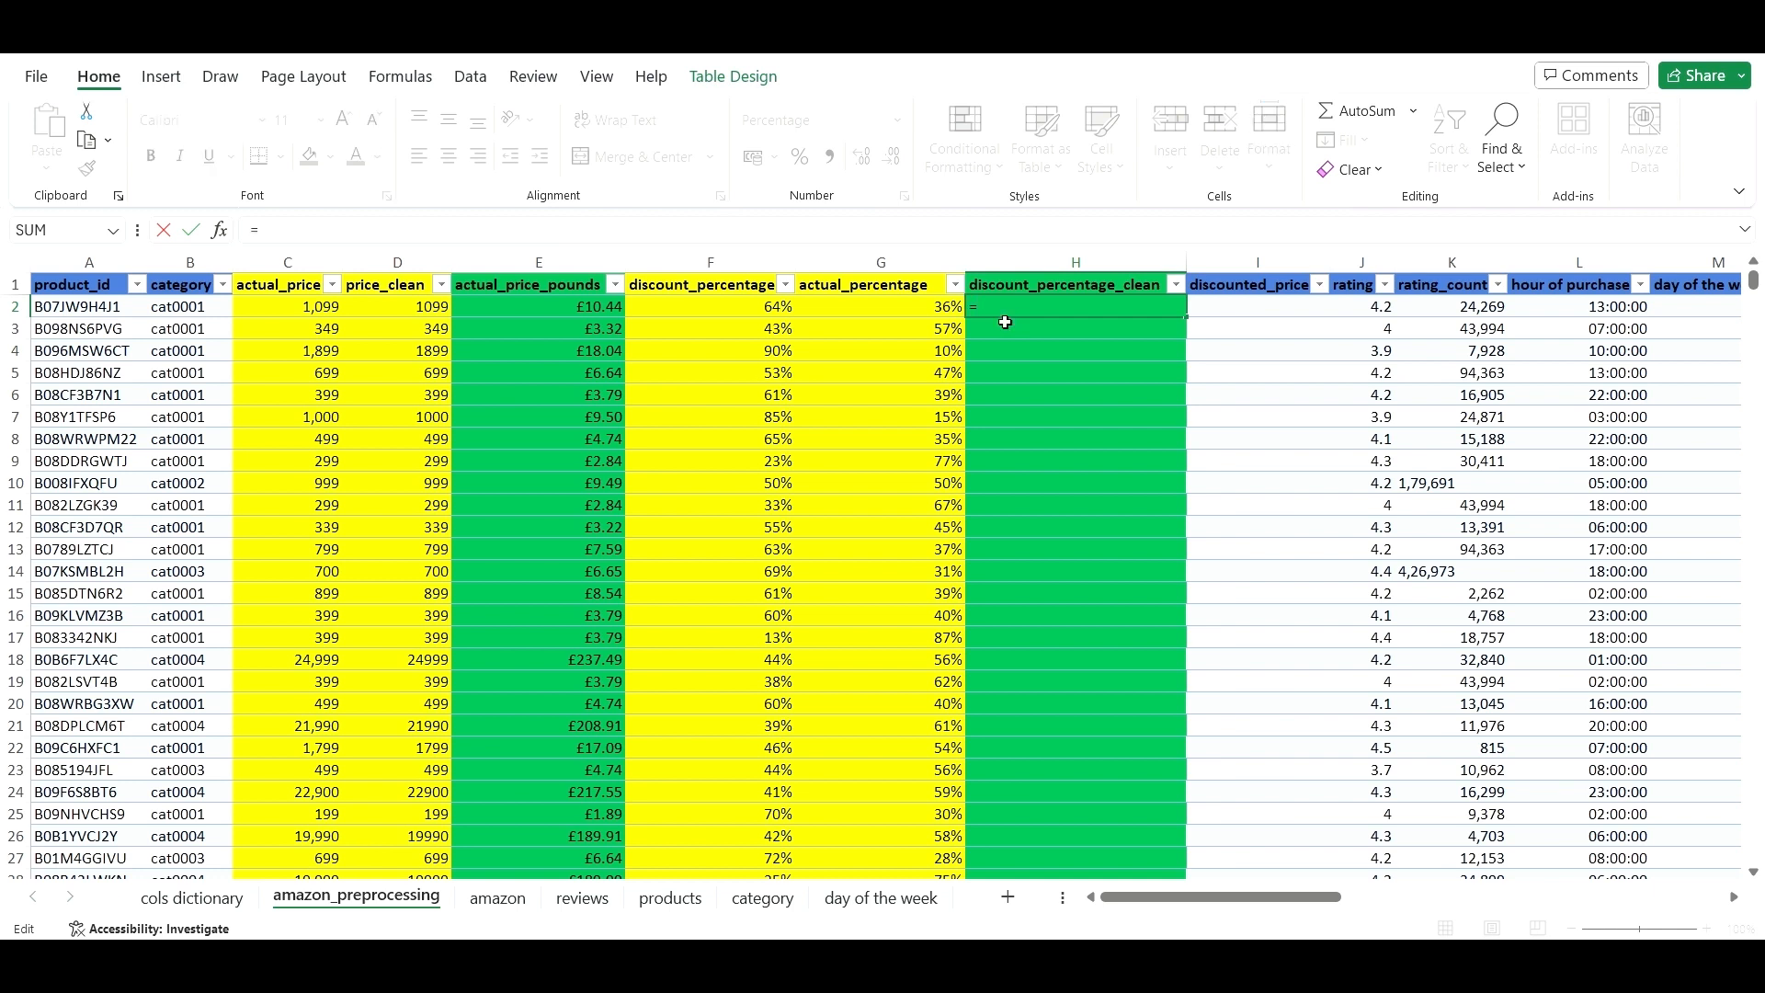
left_click(944, 309)
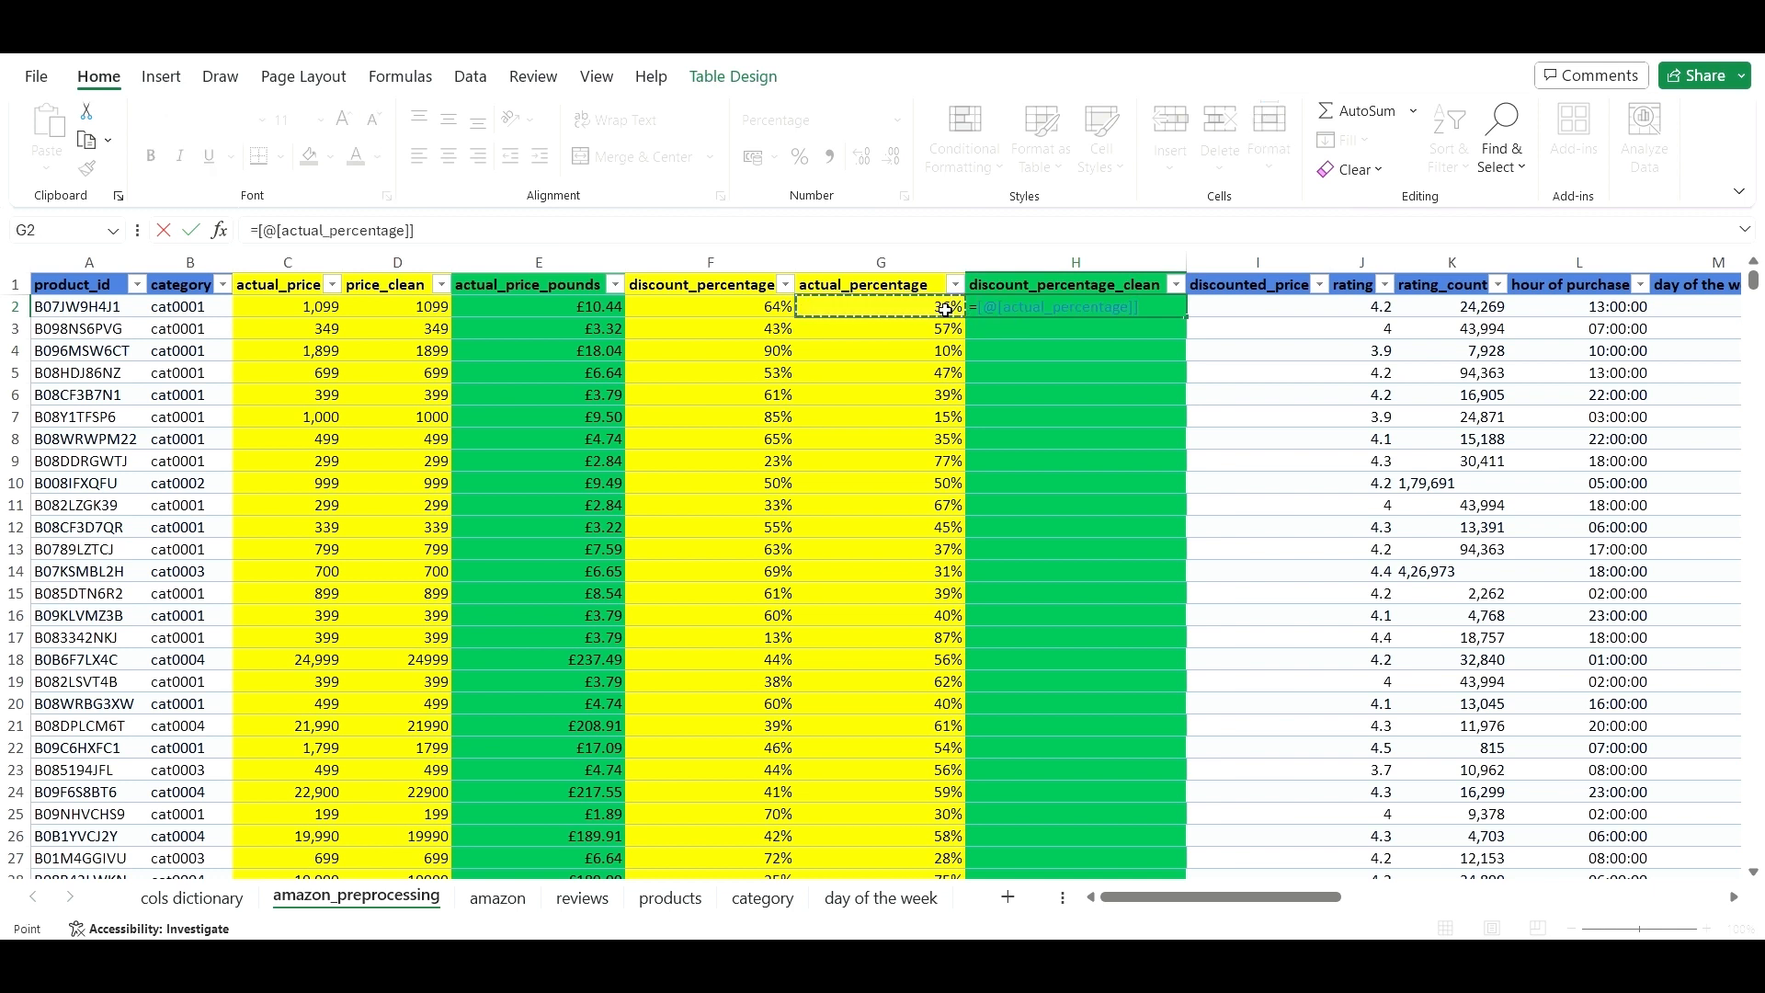
type("*")
left_click(602, 313)
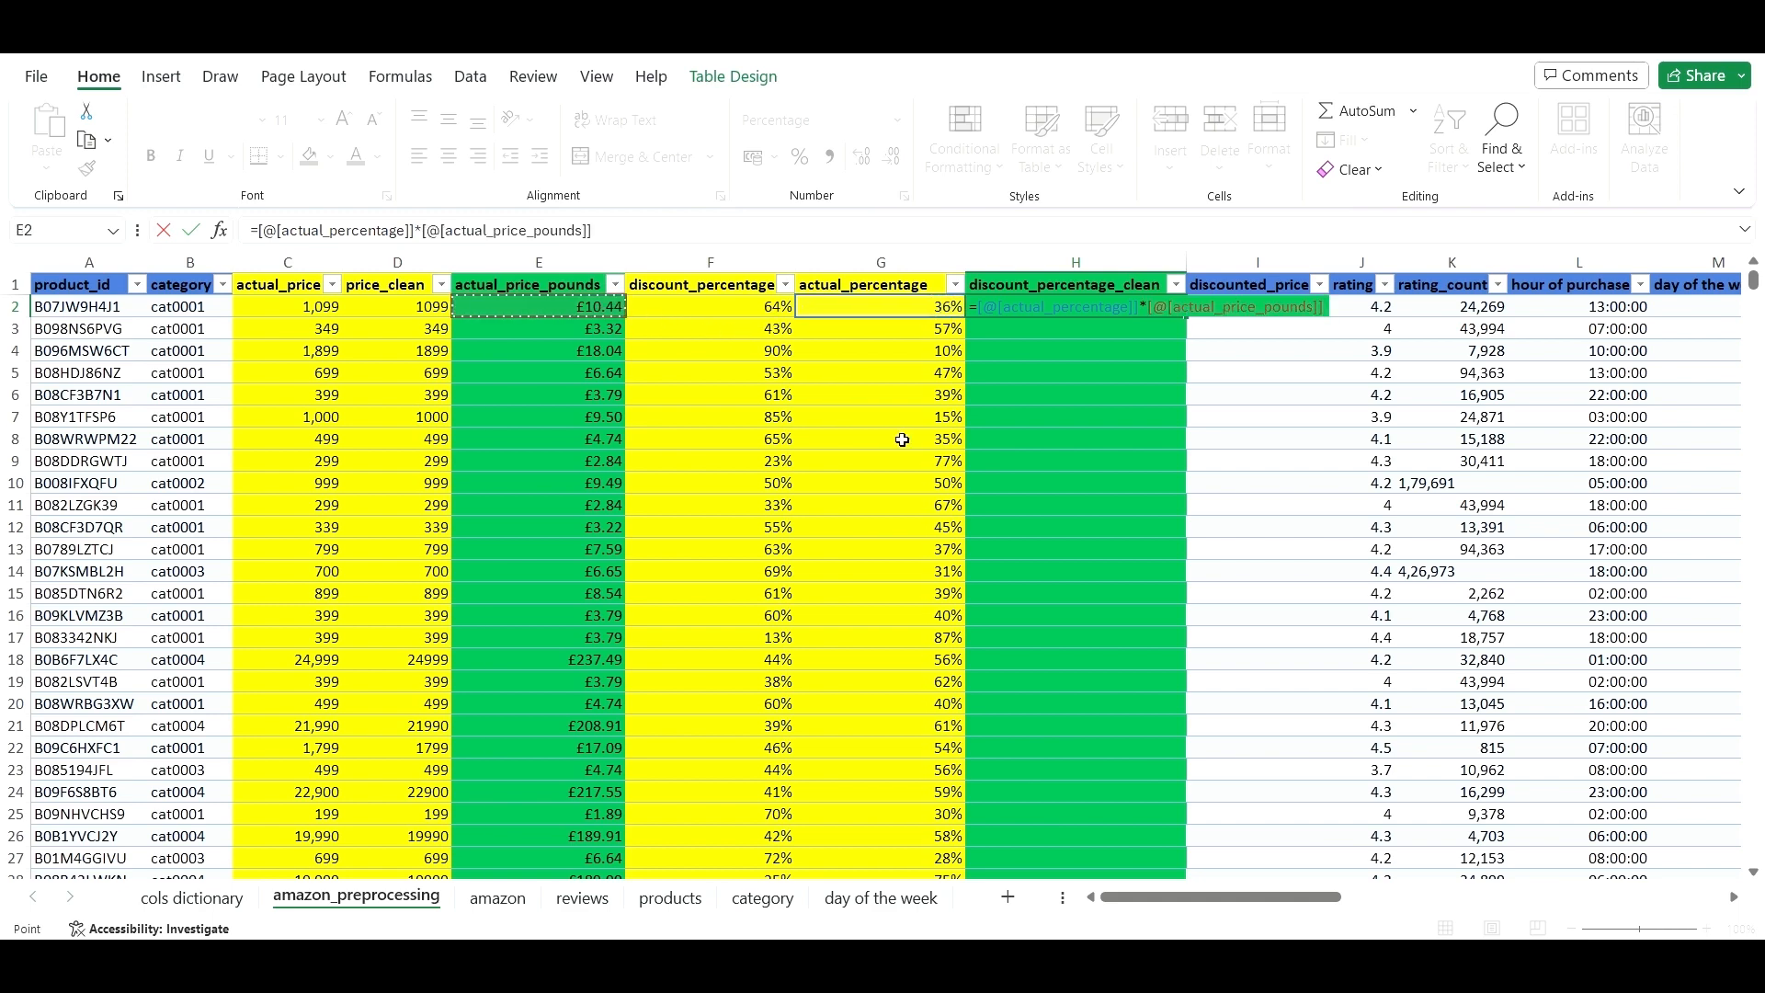
key("Return")
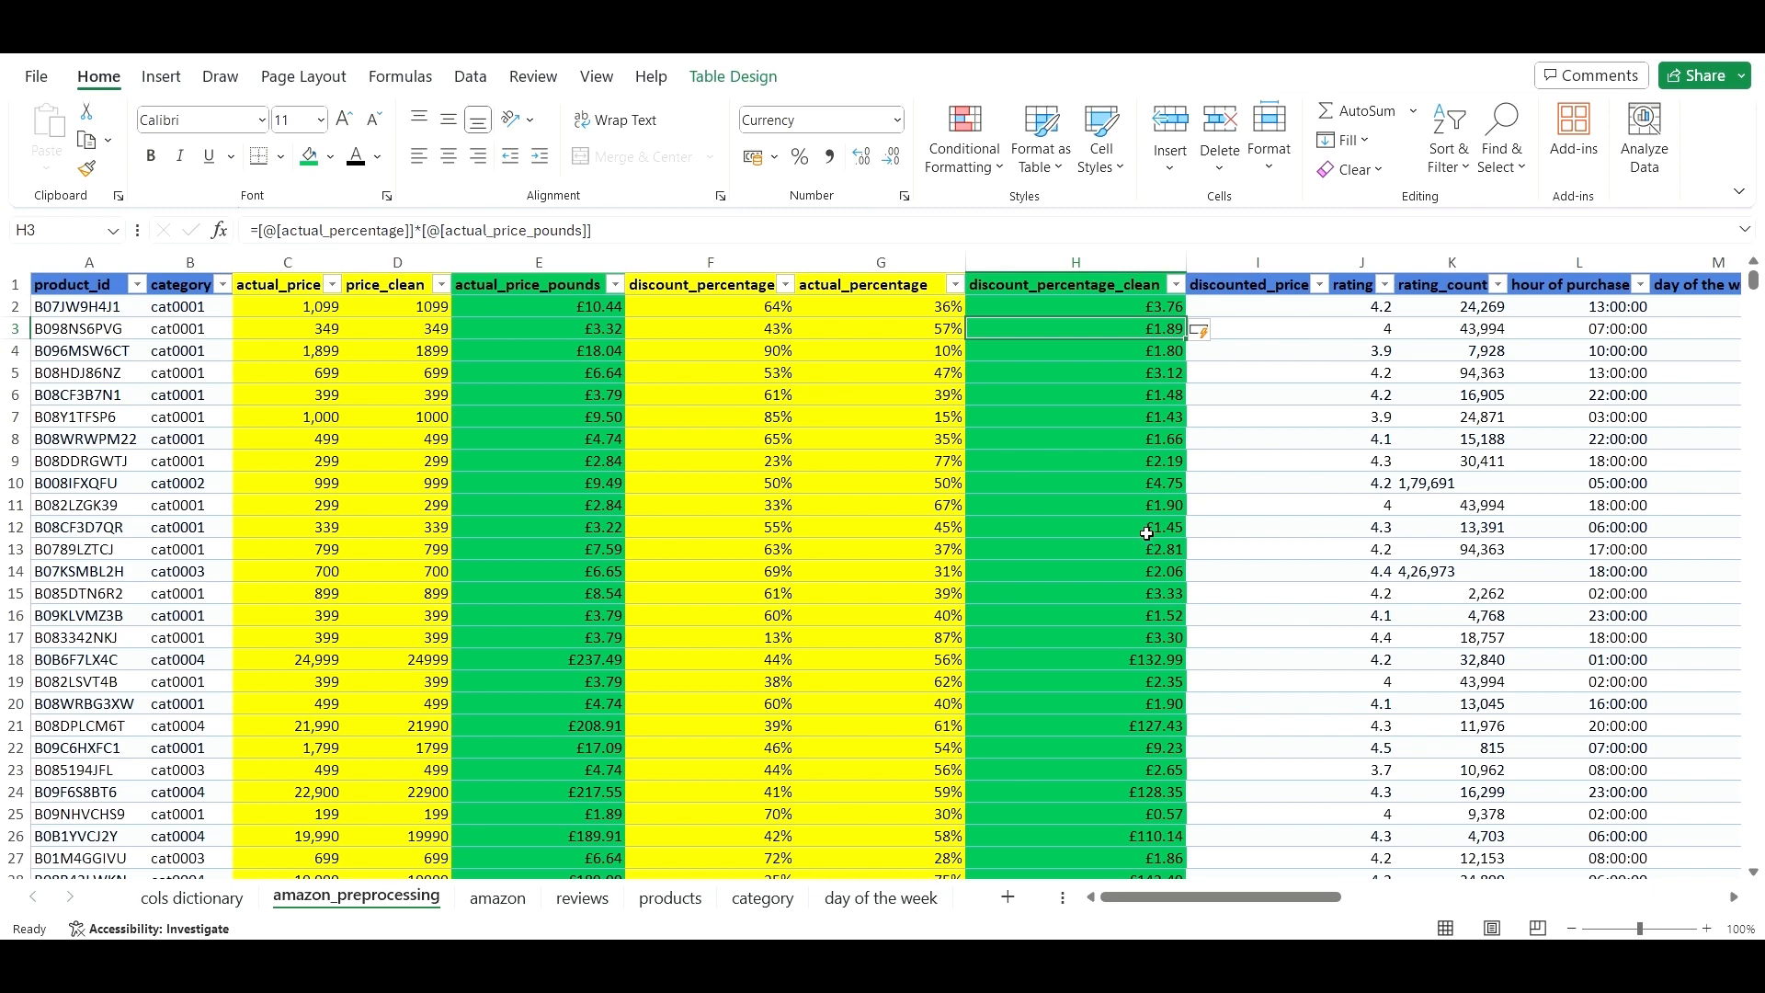
left_click(1171, 307)
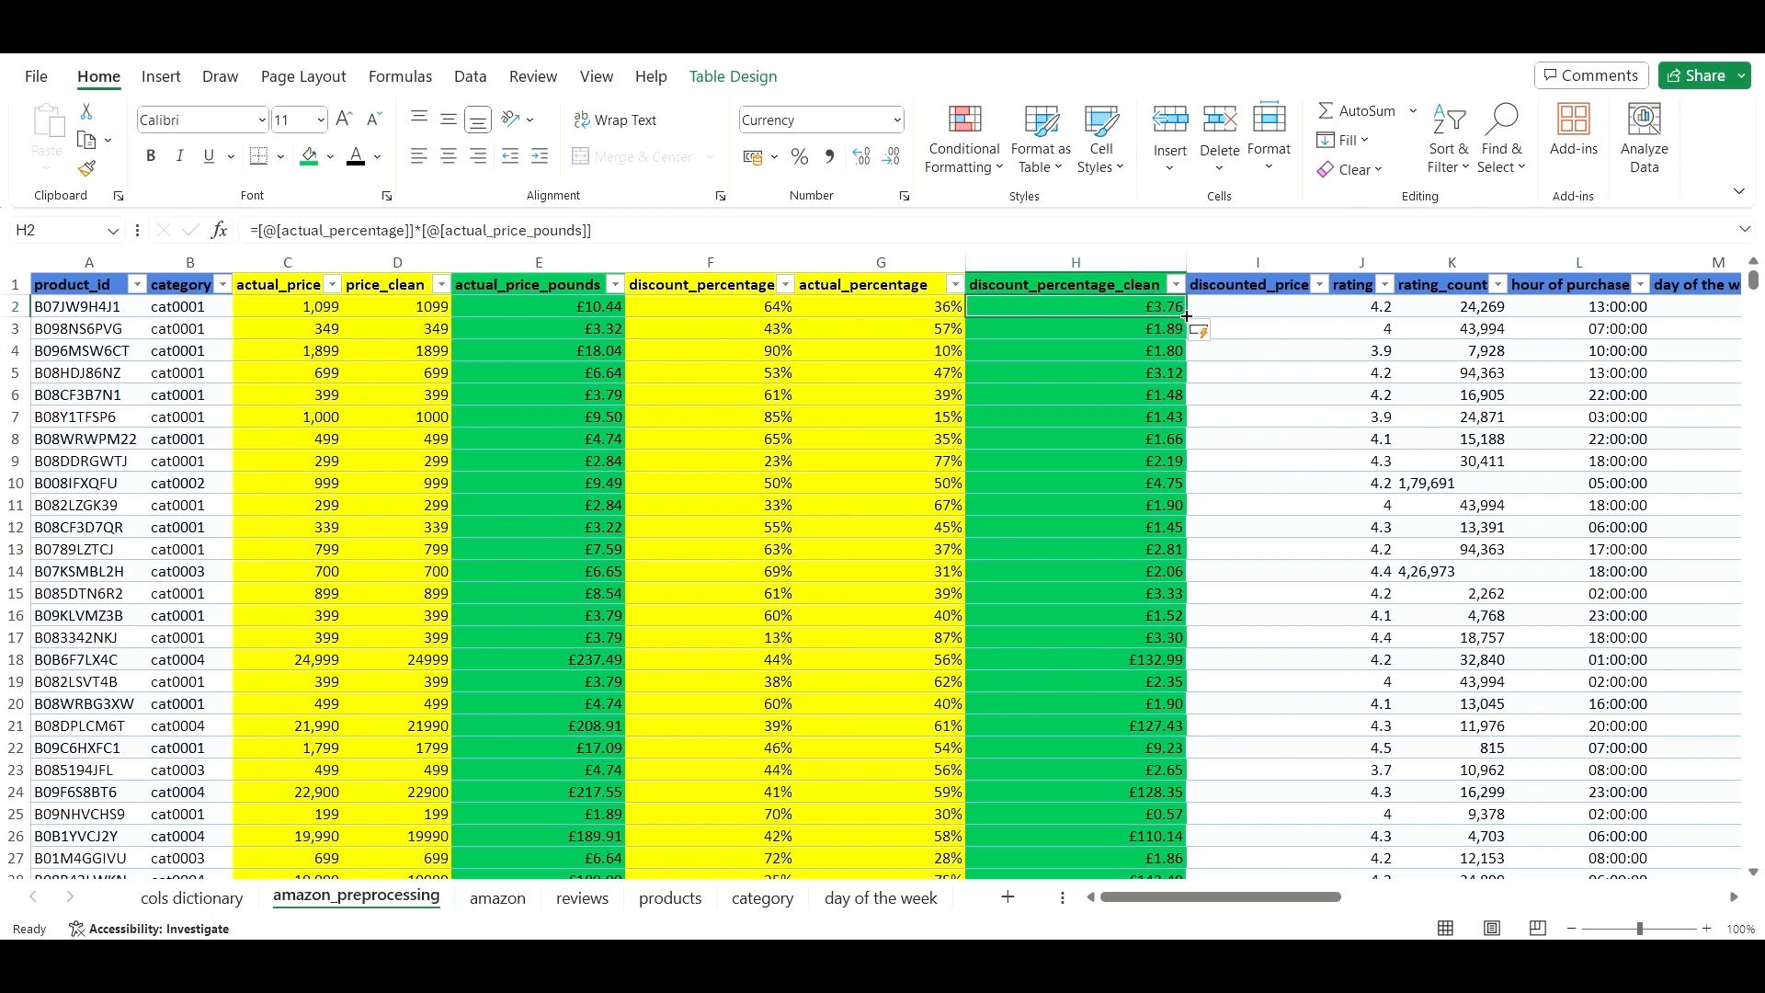
double_click(1186, 316)
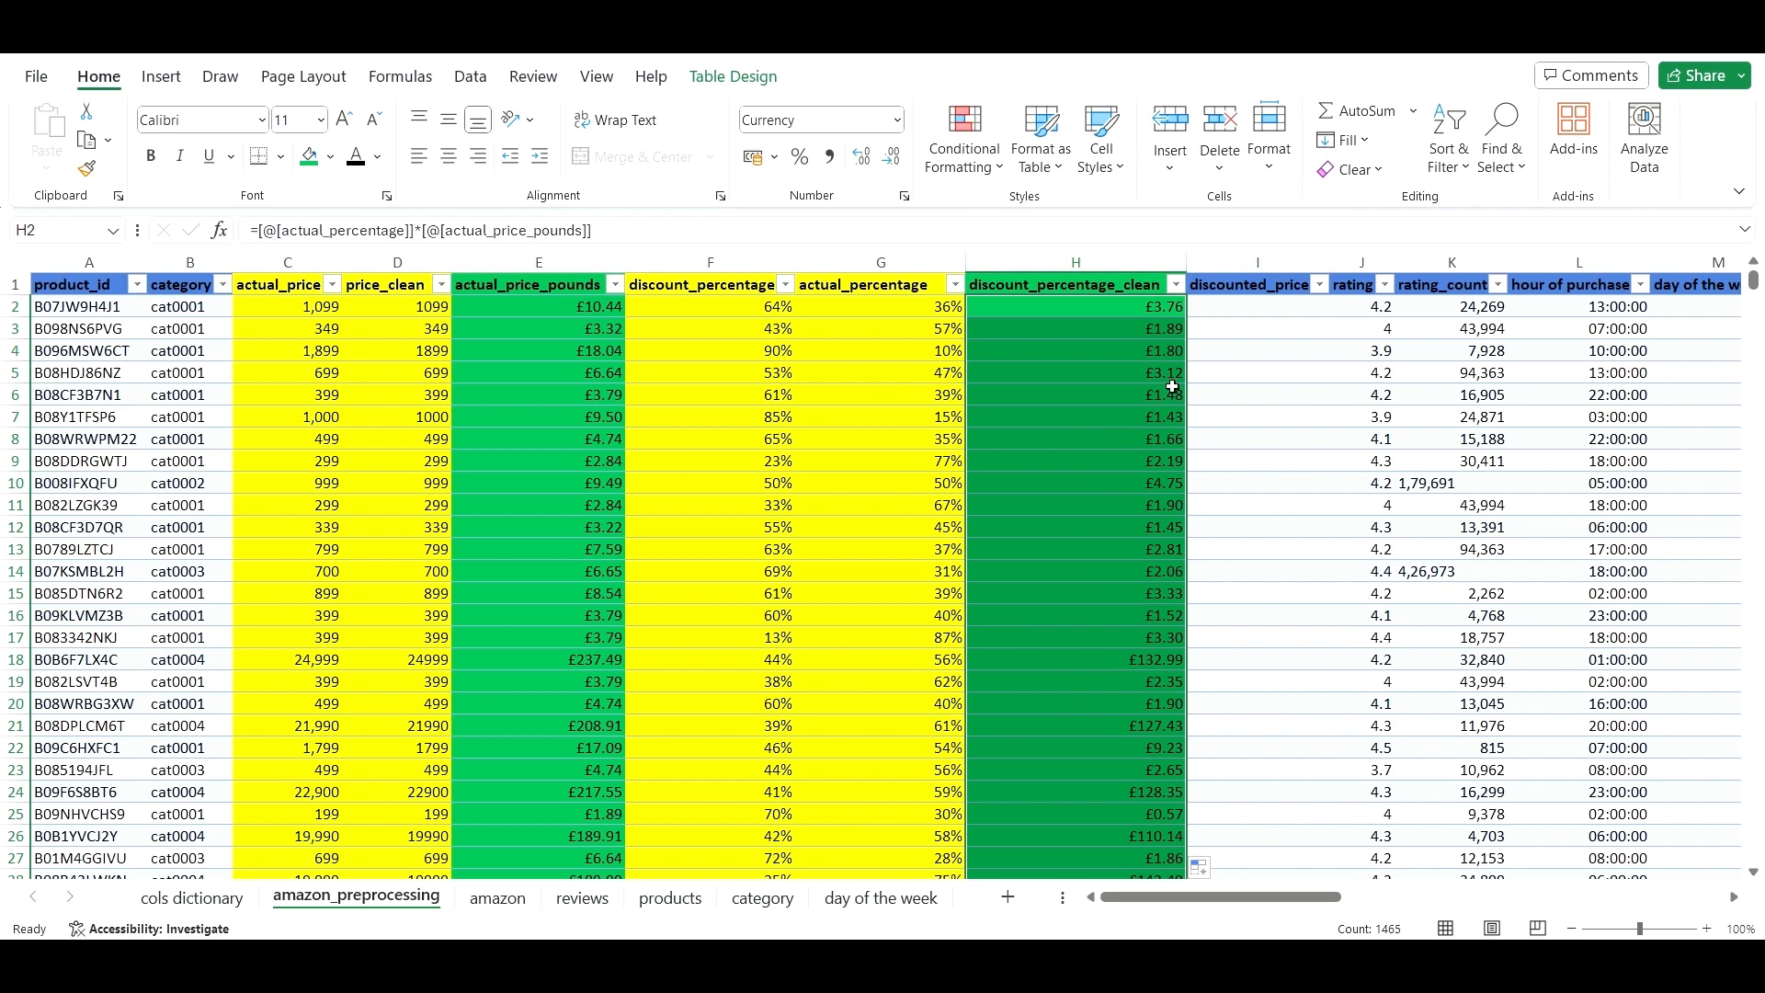
left_click(1123, 509)
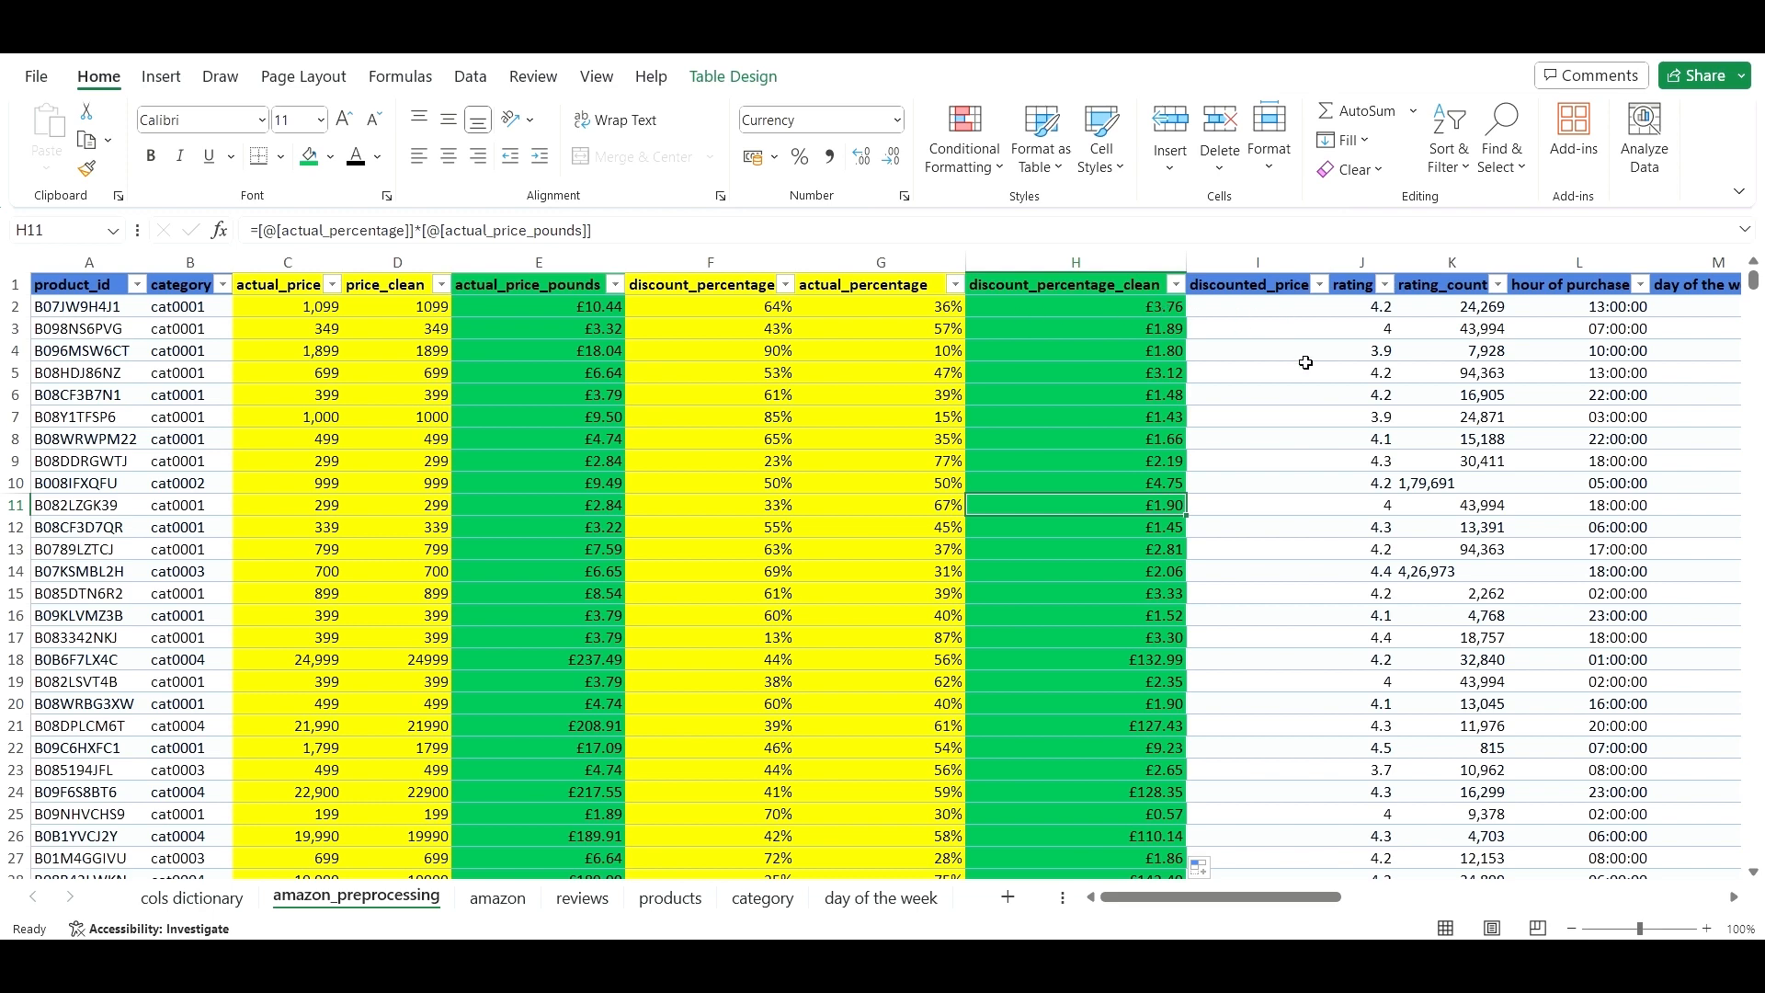
left_click(1299, 399)
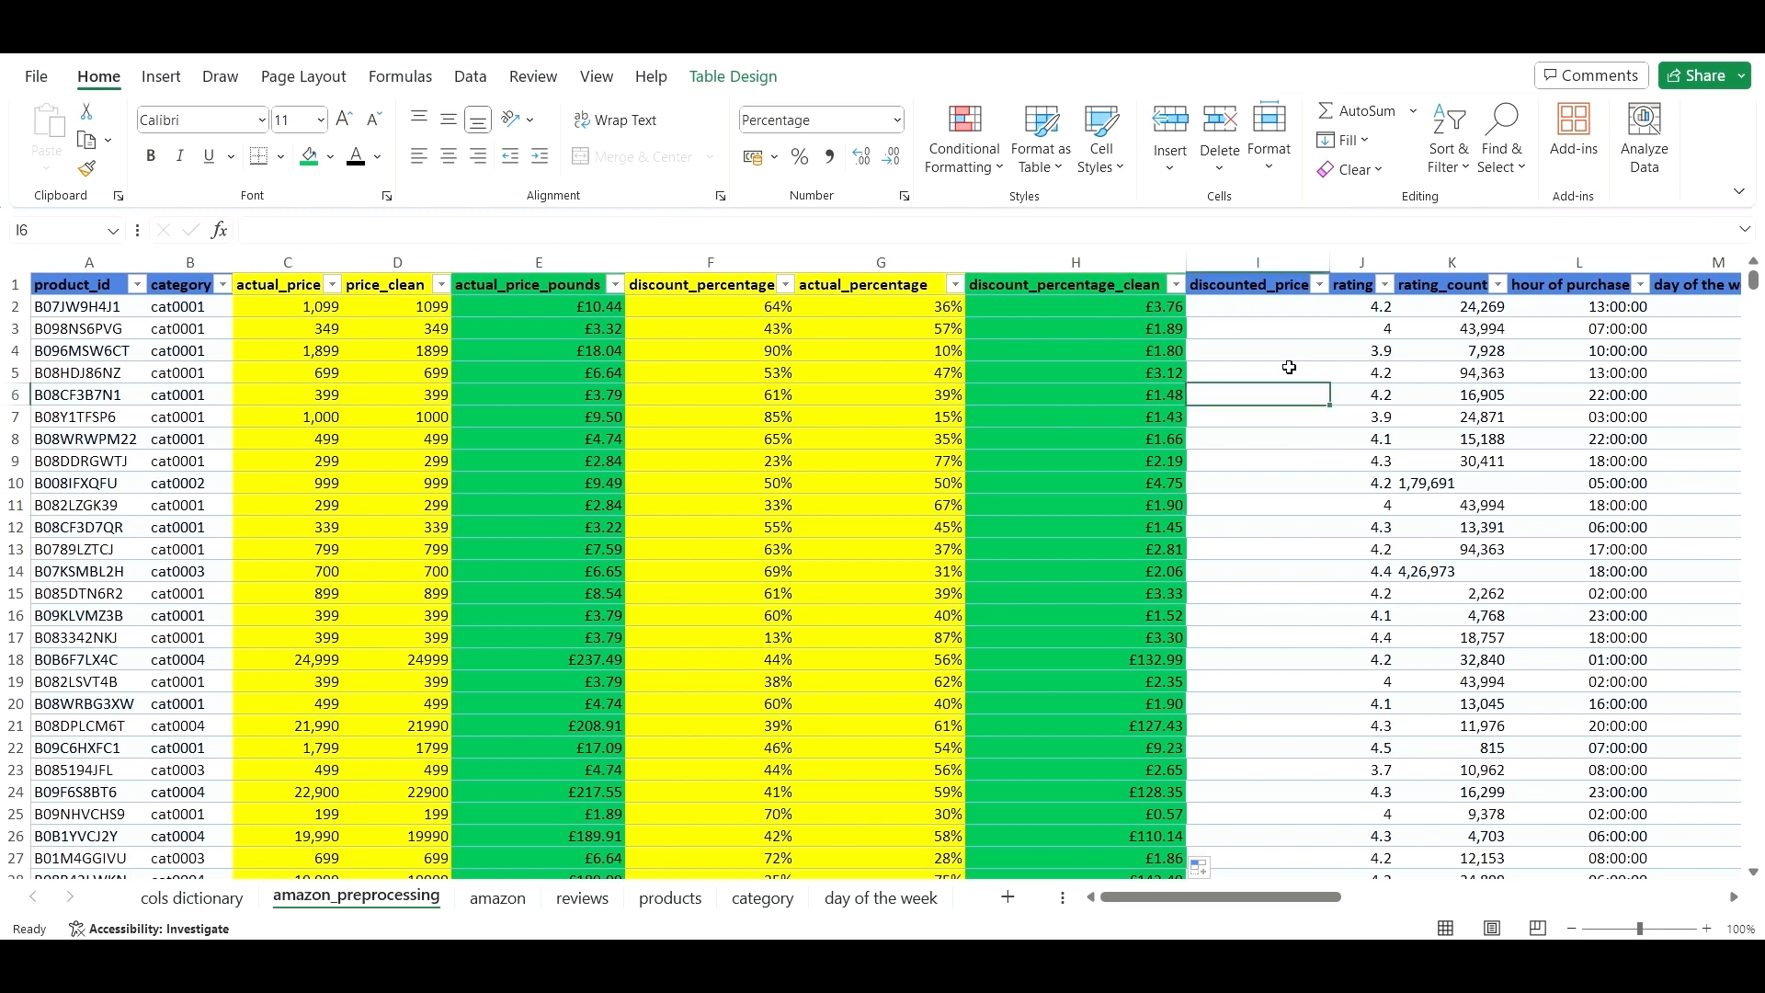
- Delete the empty discounted_price column (column I) from the table
left_click(1280, 313)
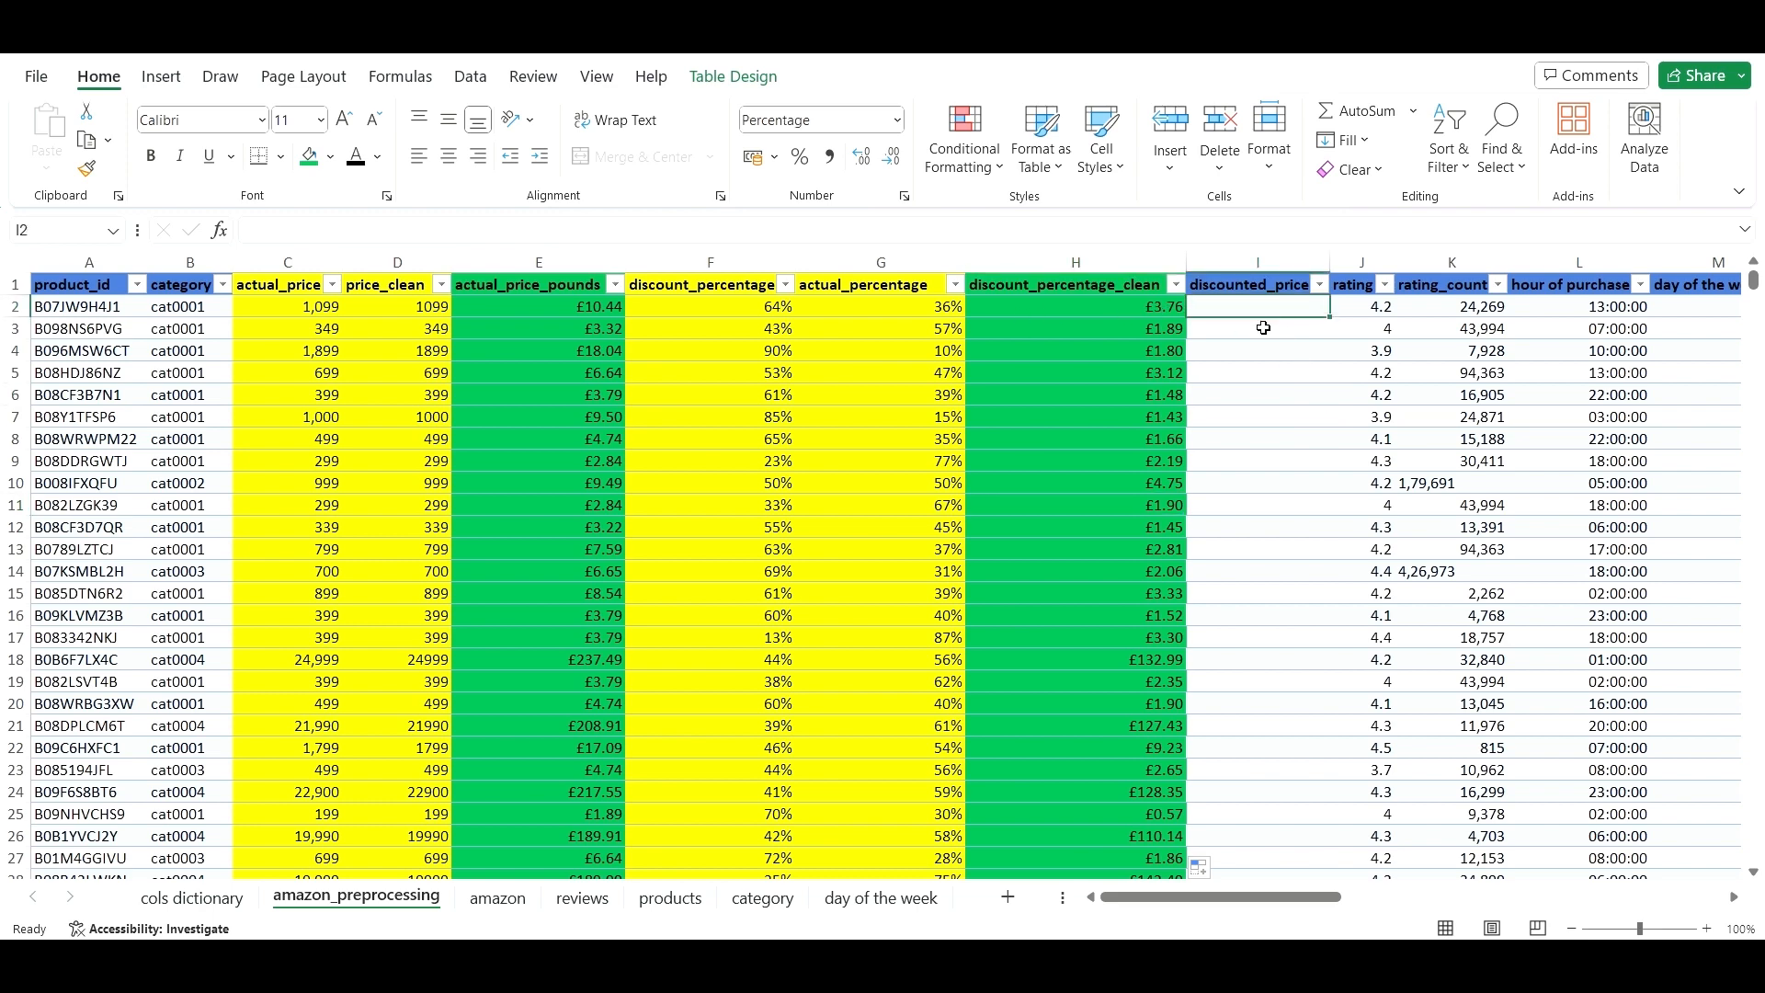
left_click(1246, 264)
right_click(1242, 267)
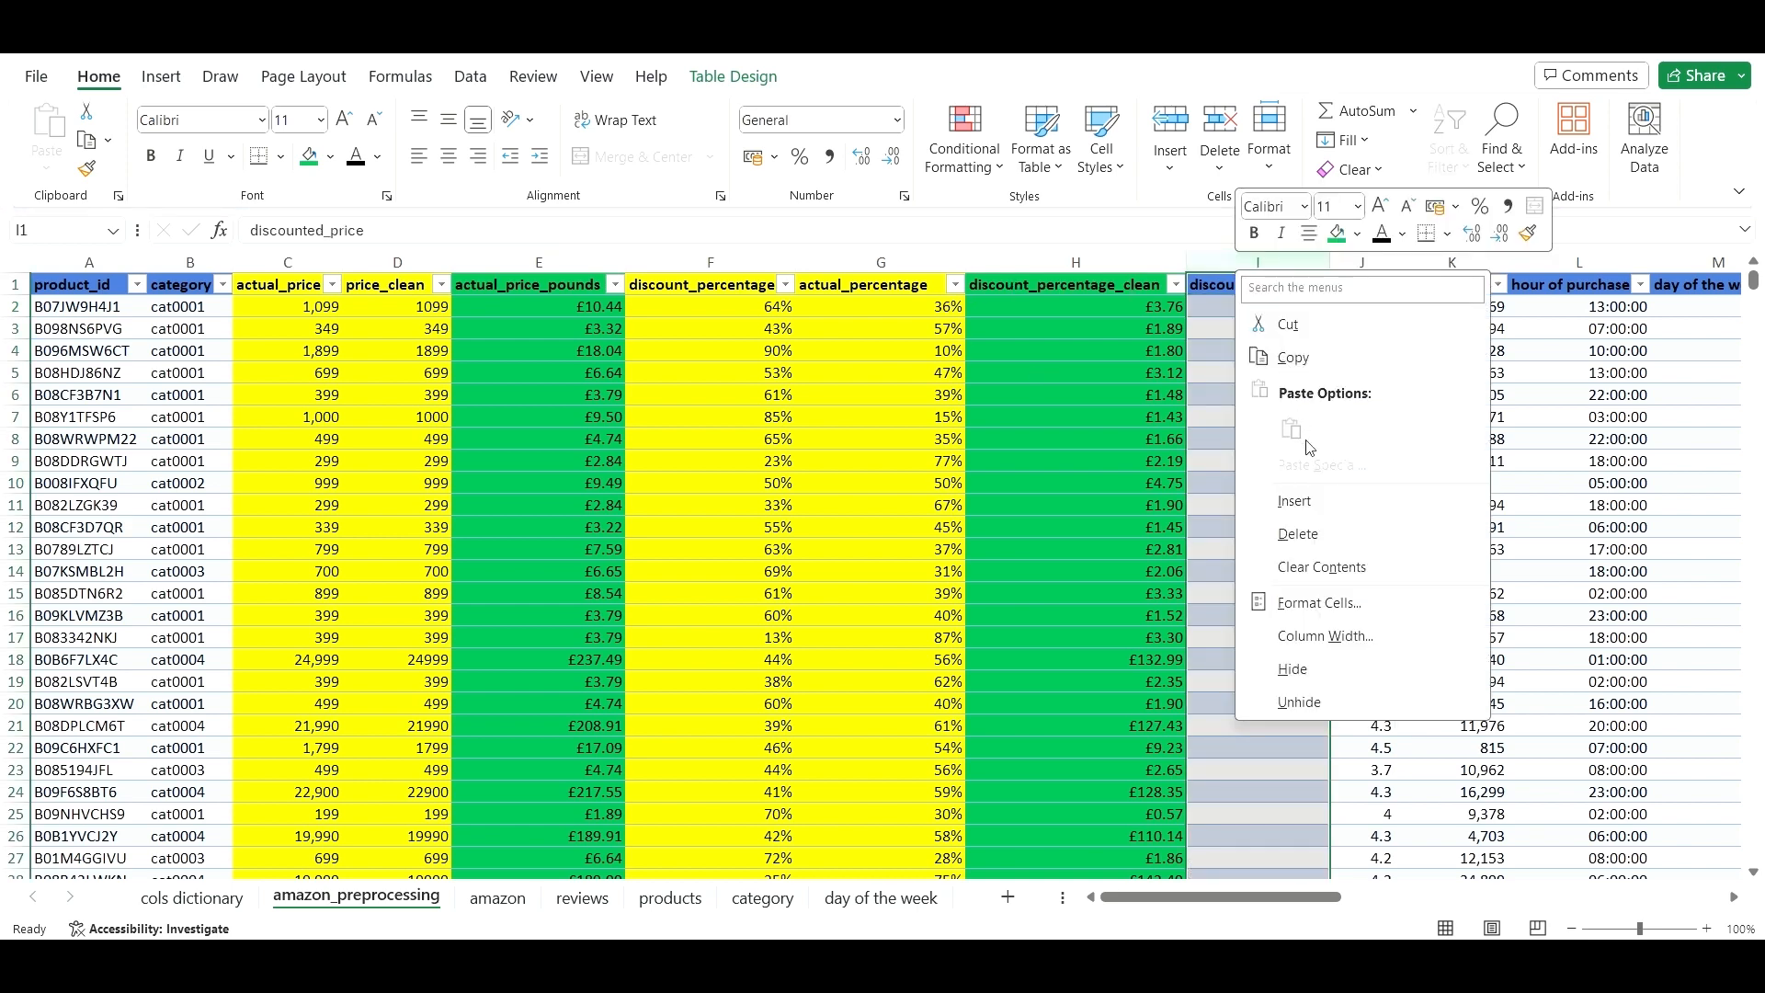
left_click(1326, 543)
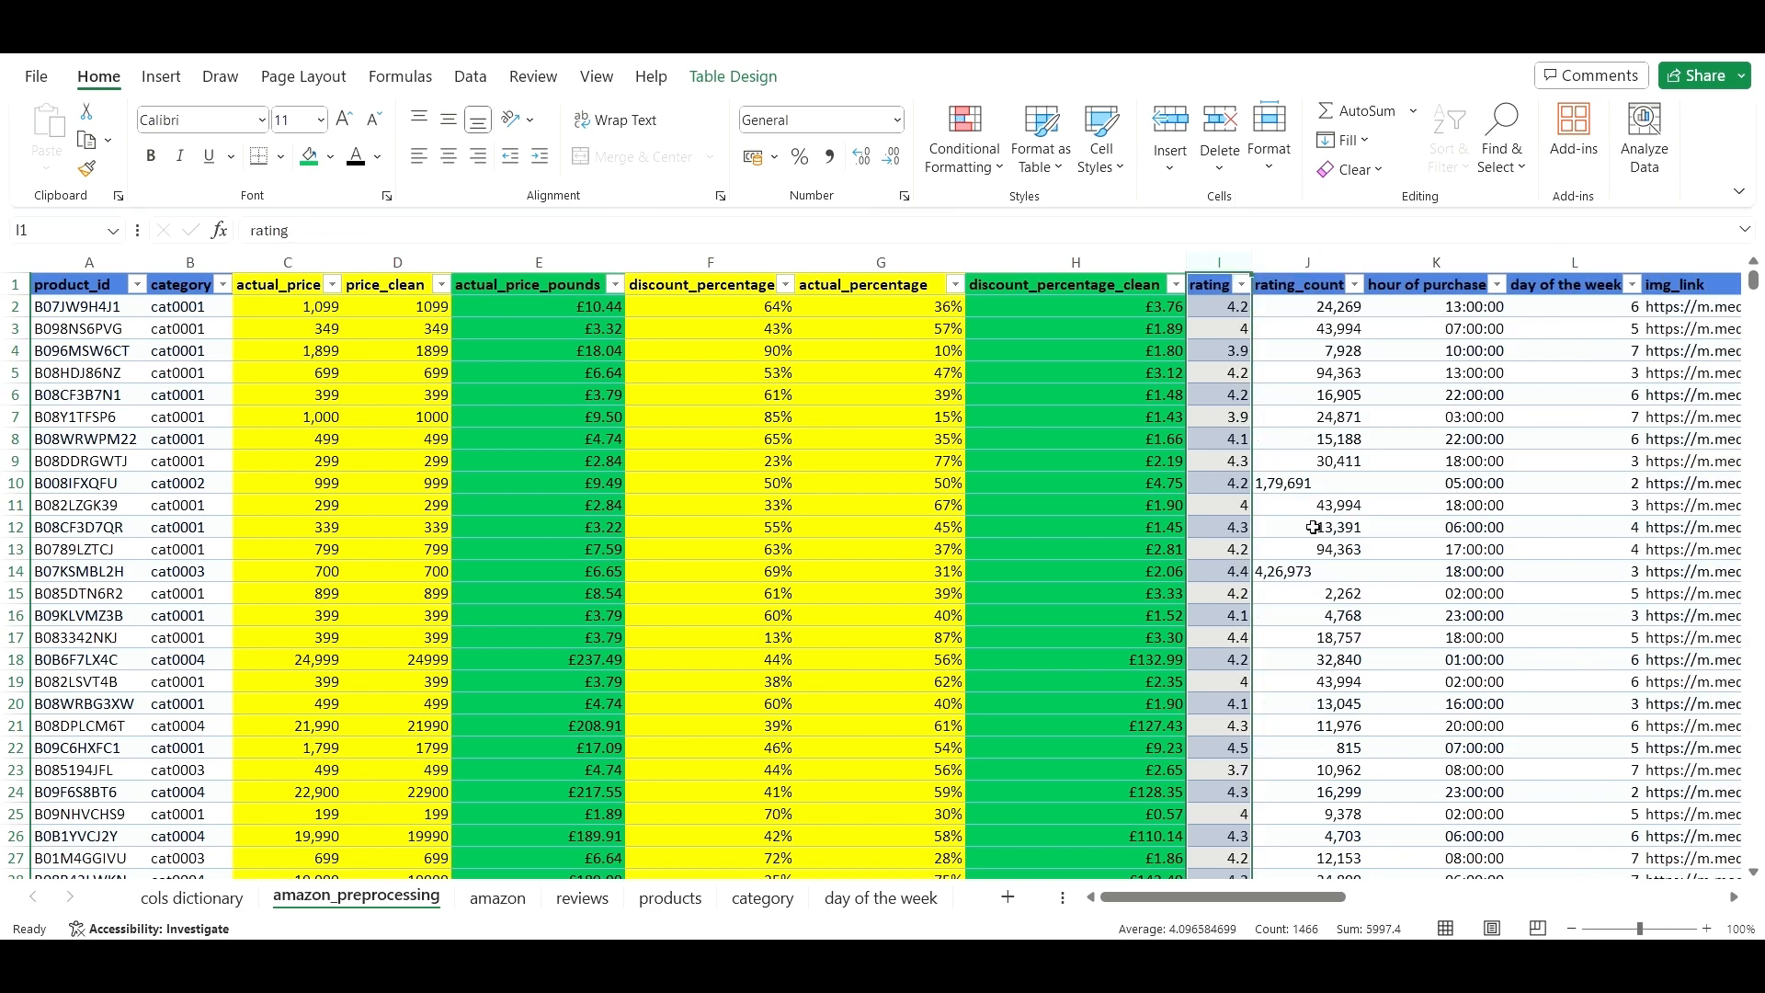
left_click(1144, 397)
left_click(1282, 377)
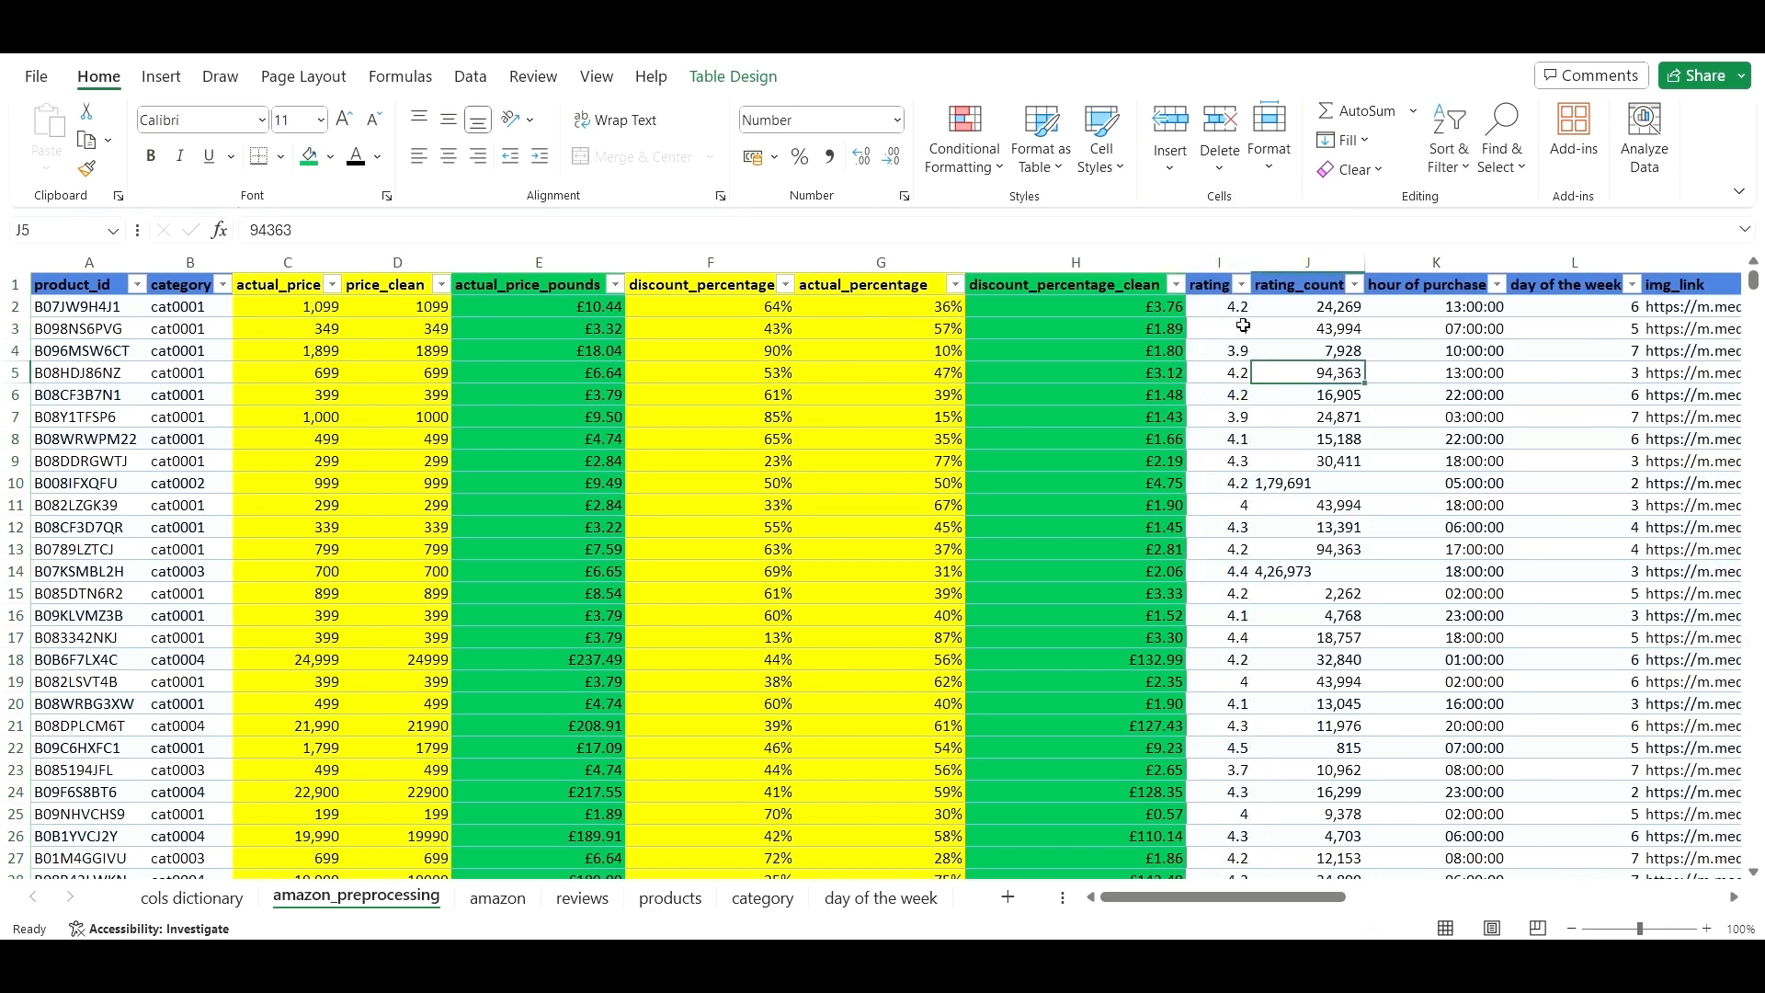
scroll(1229, 413, "down", 4)
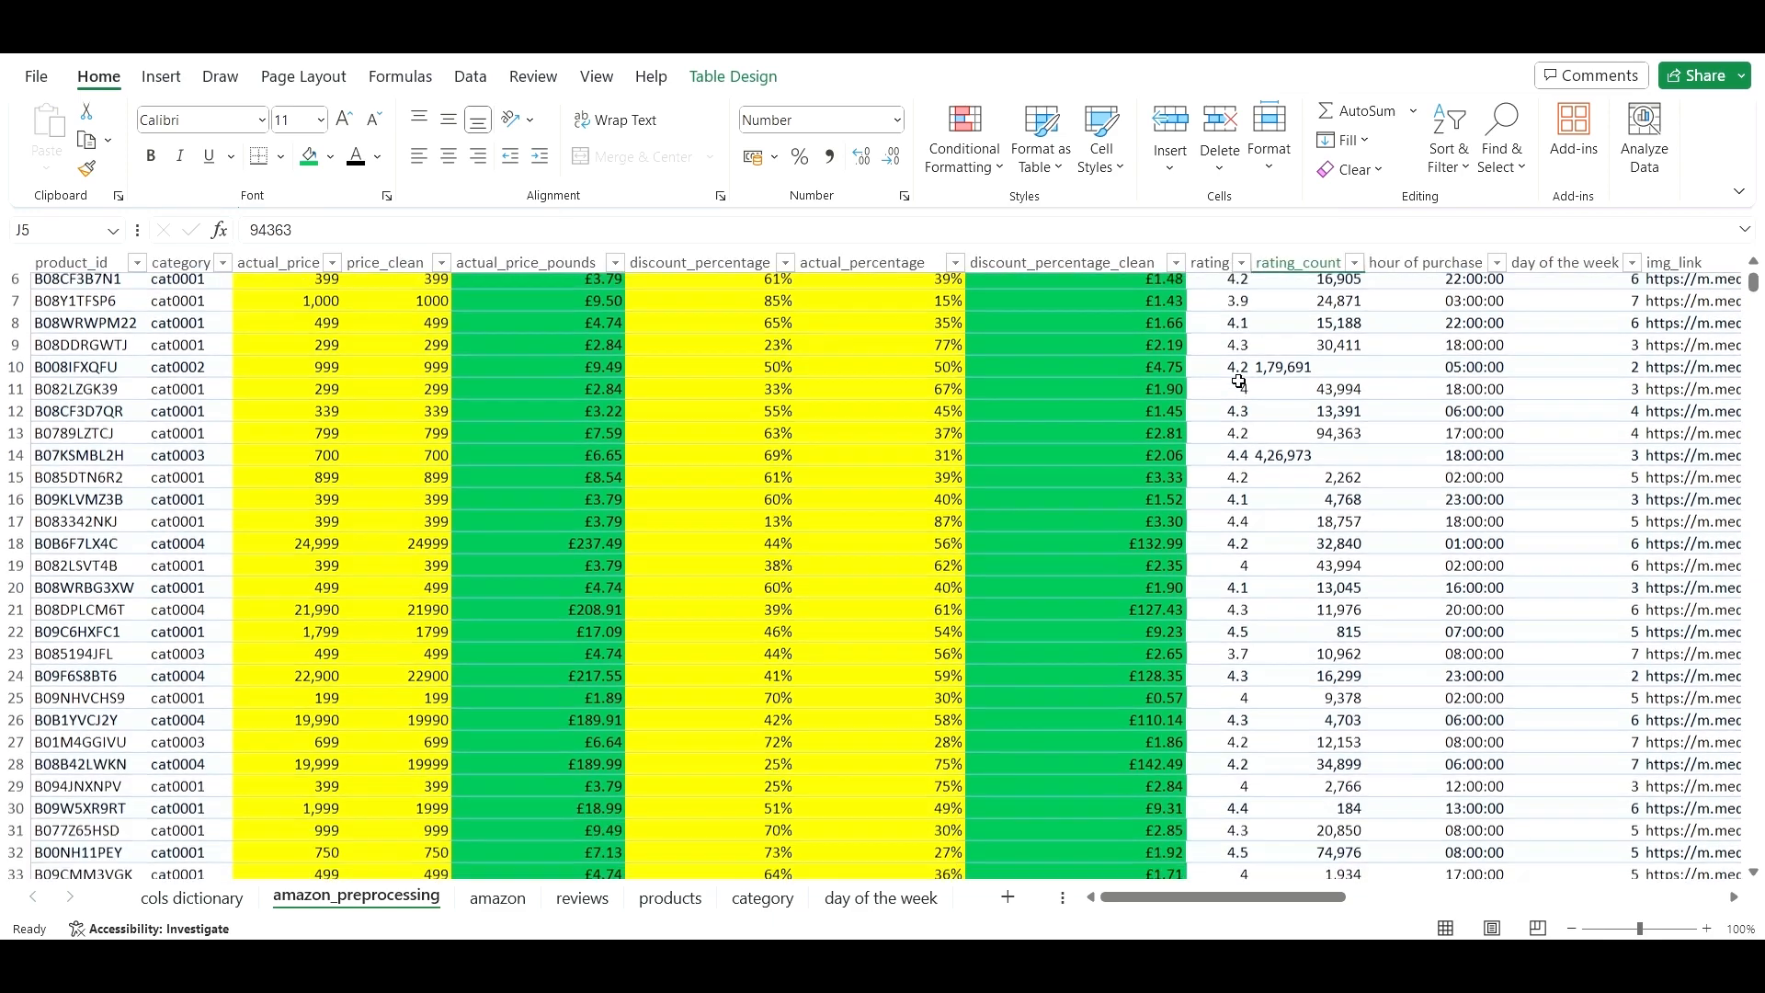
scroll(1236, 386, "up", 4)
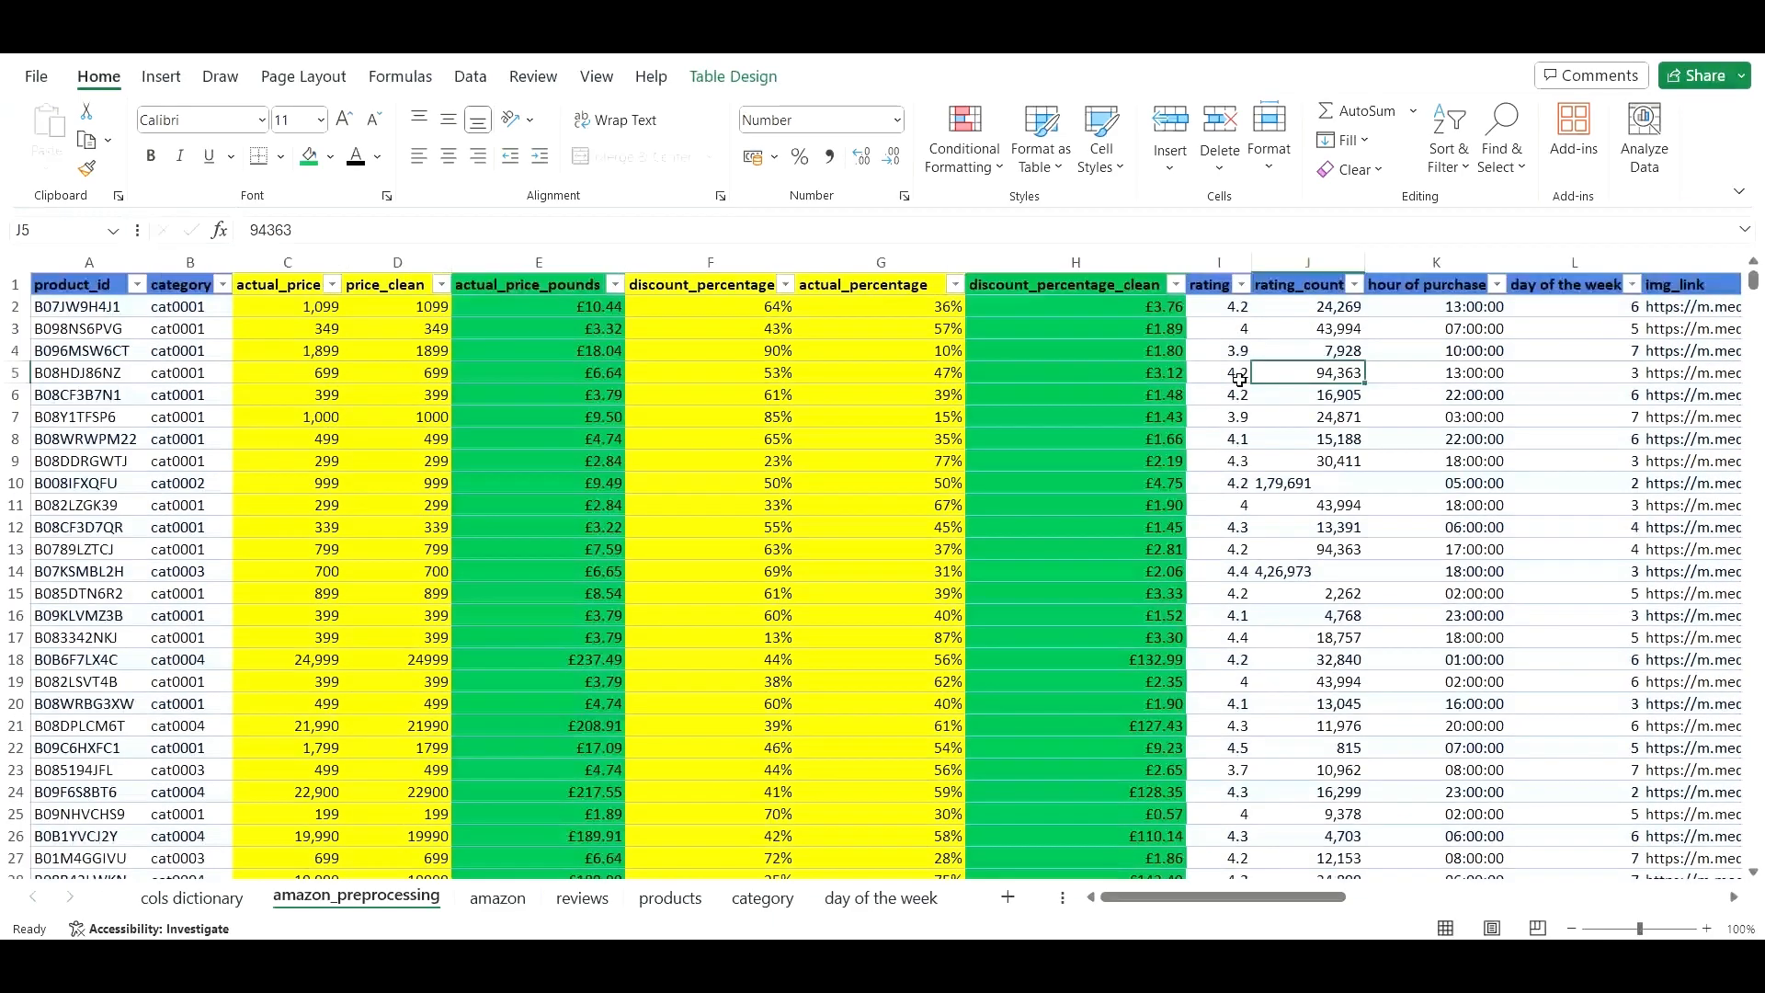
- Filter the rating column to blank entries only, leaving row 1281 whose rating is a stray '|'
left_click(1241, 284)
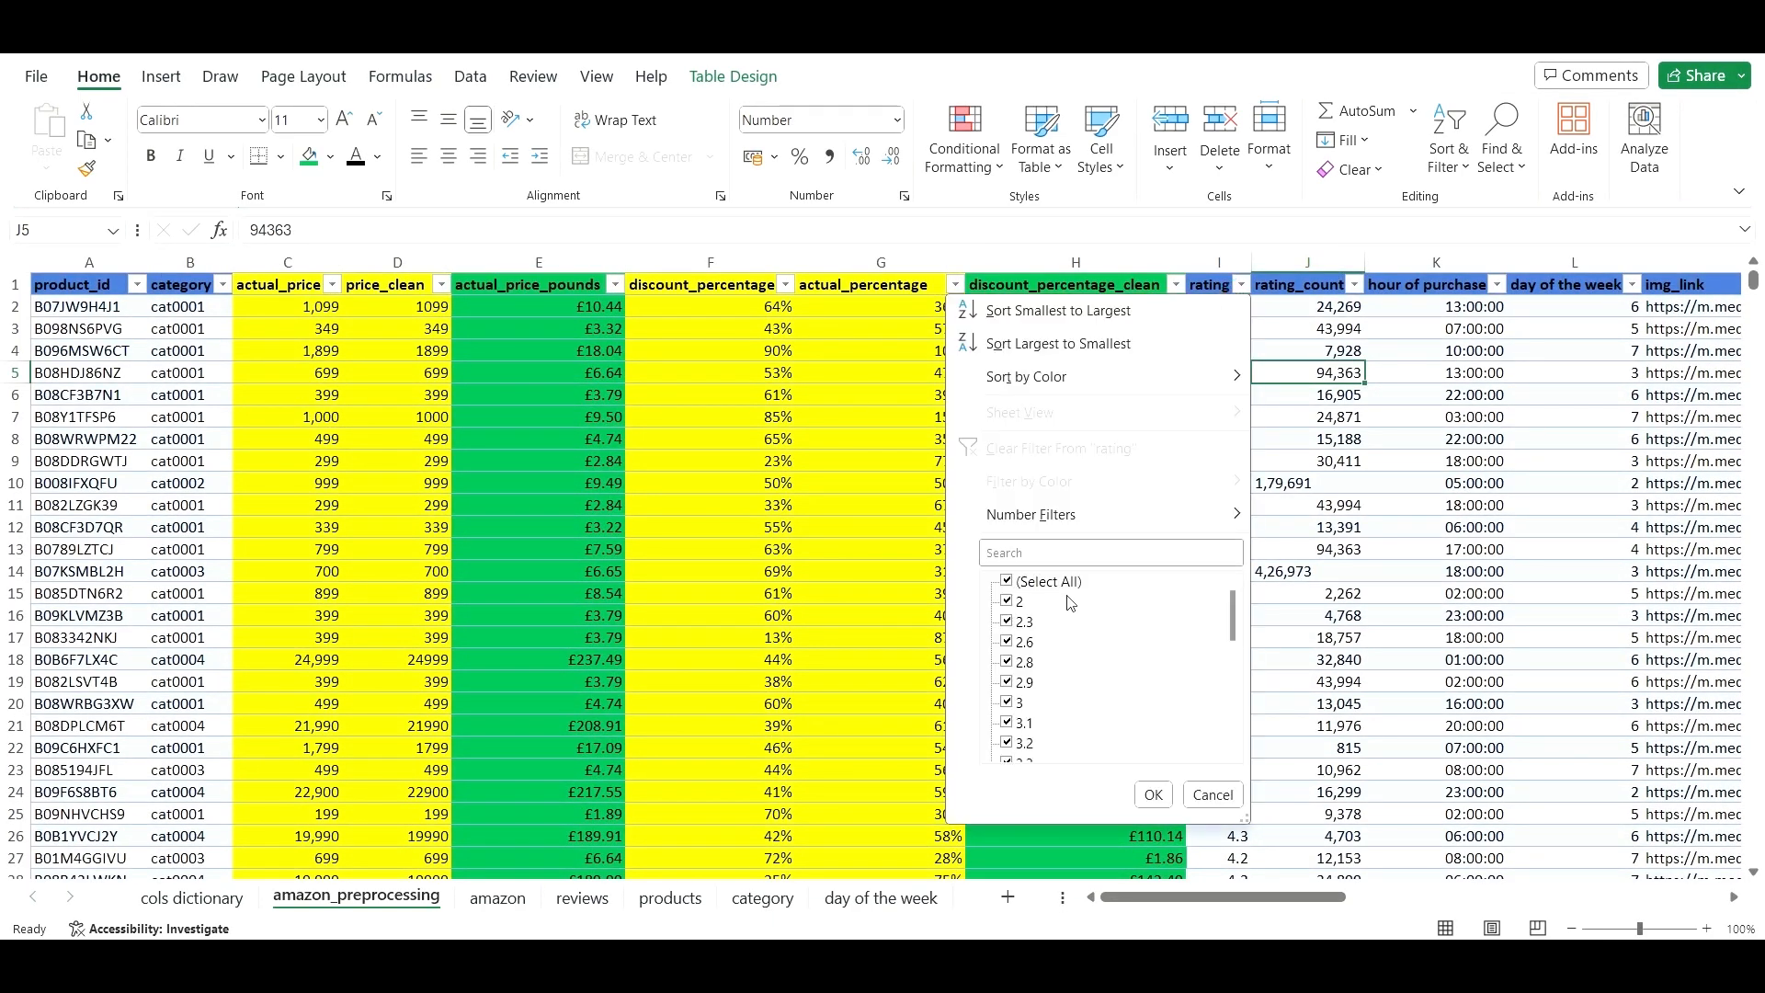
scroll(1069, 625, "down", 7)
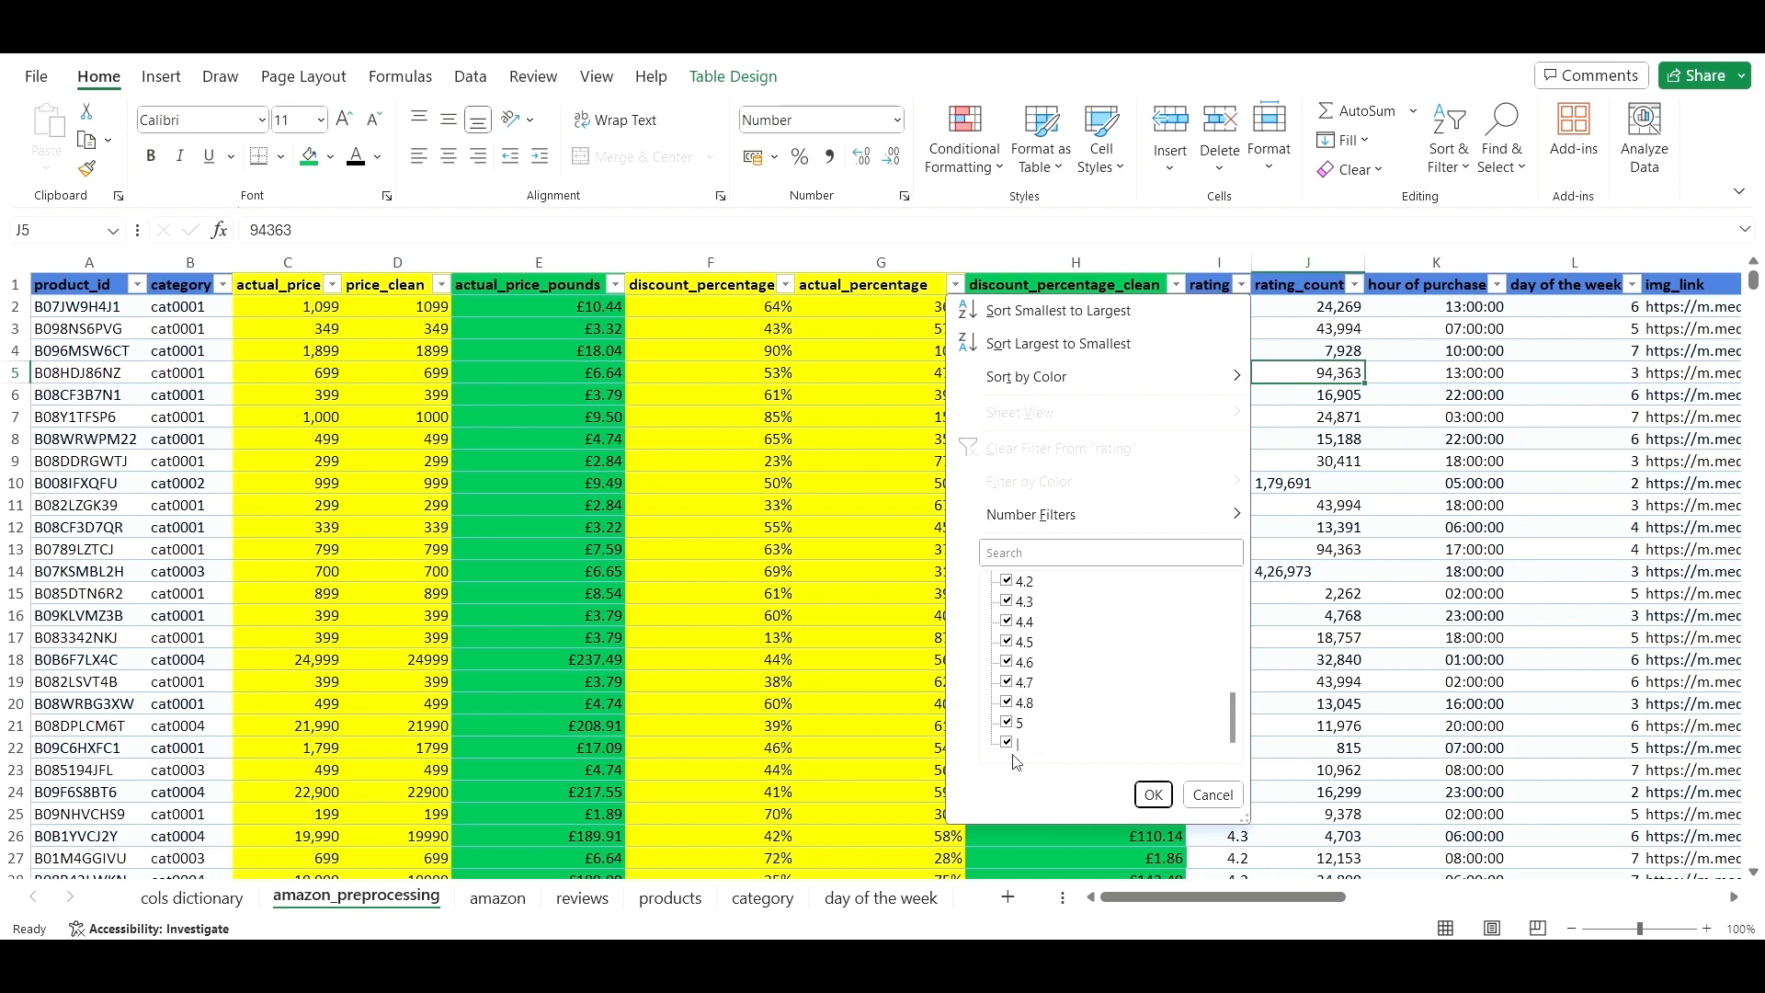
scroll(1029, 679, "up", 7)
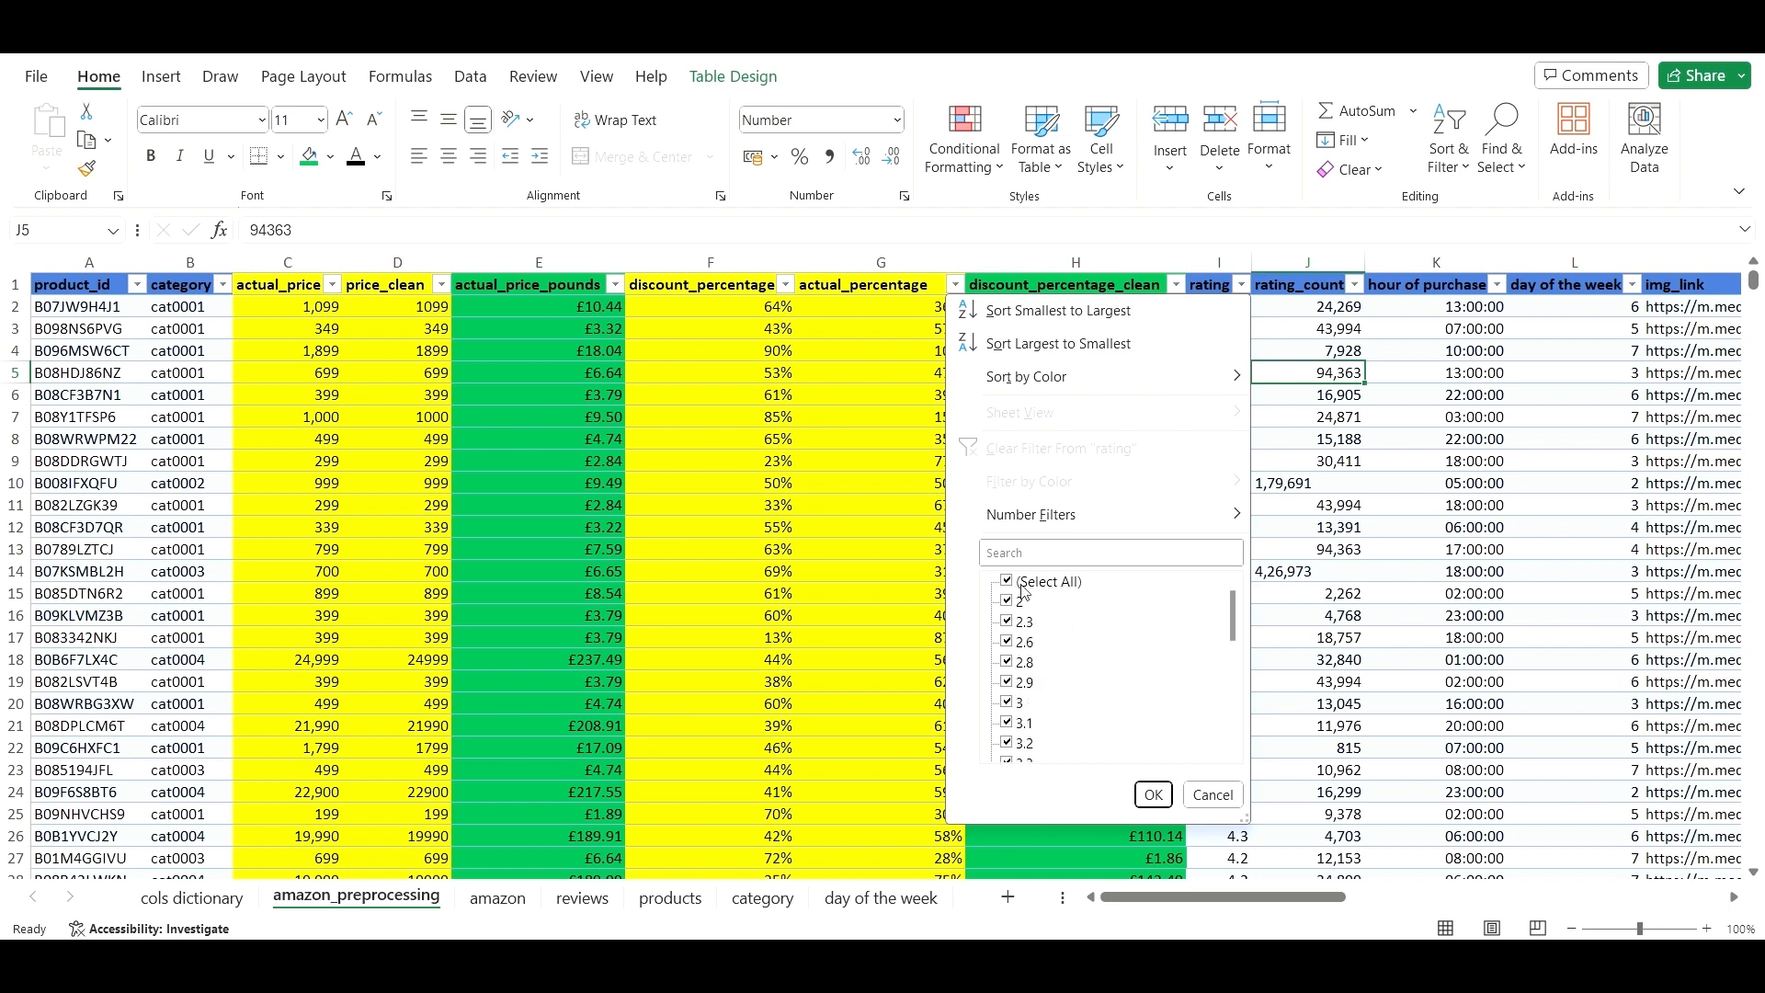
scroll(1095, 655, "down", 5)
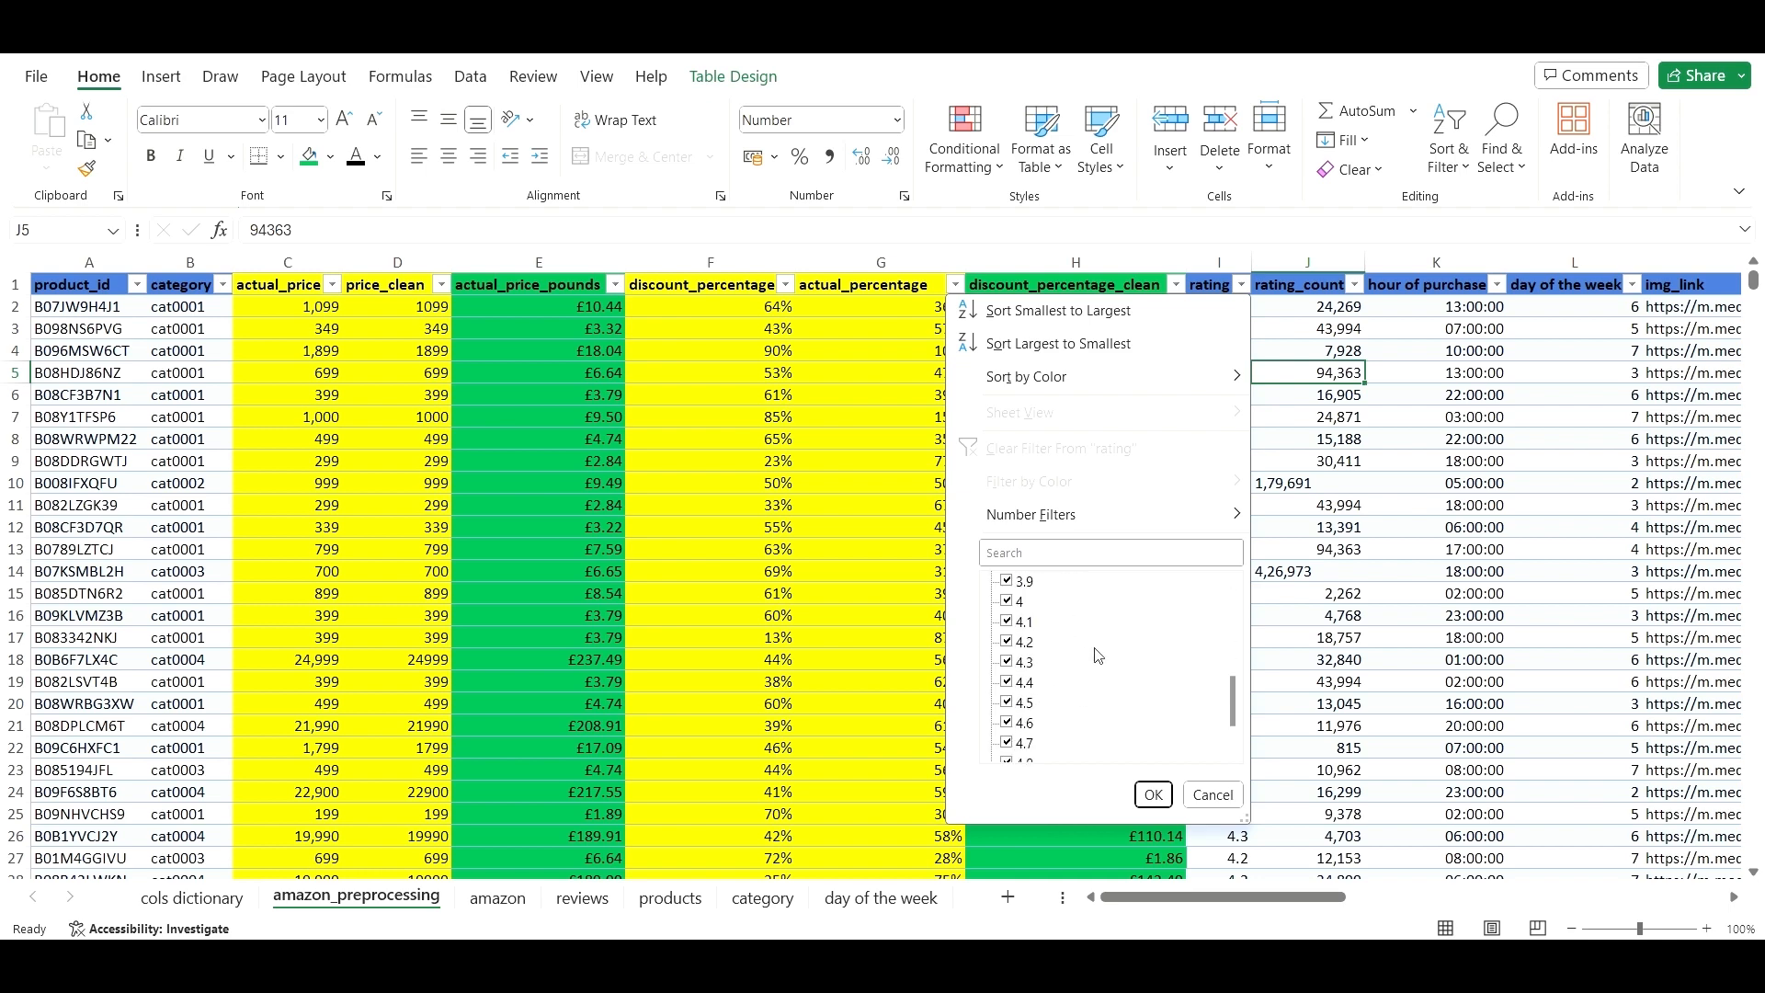
scroll(1067, 689, "up", 5)
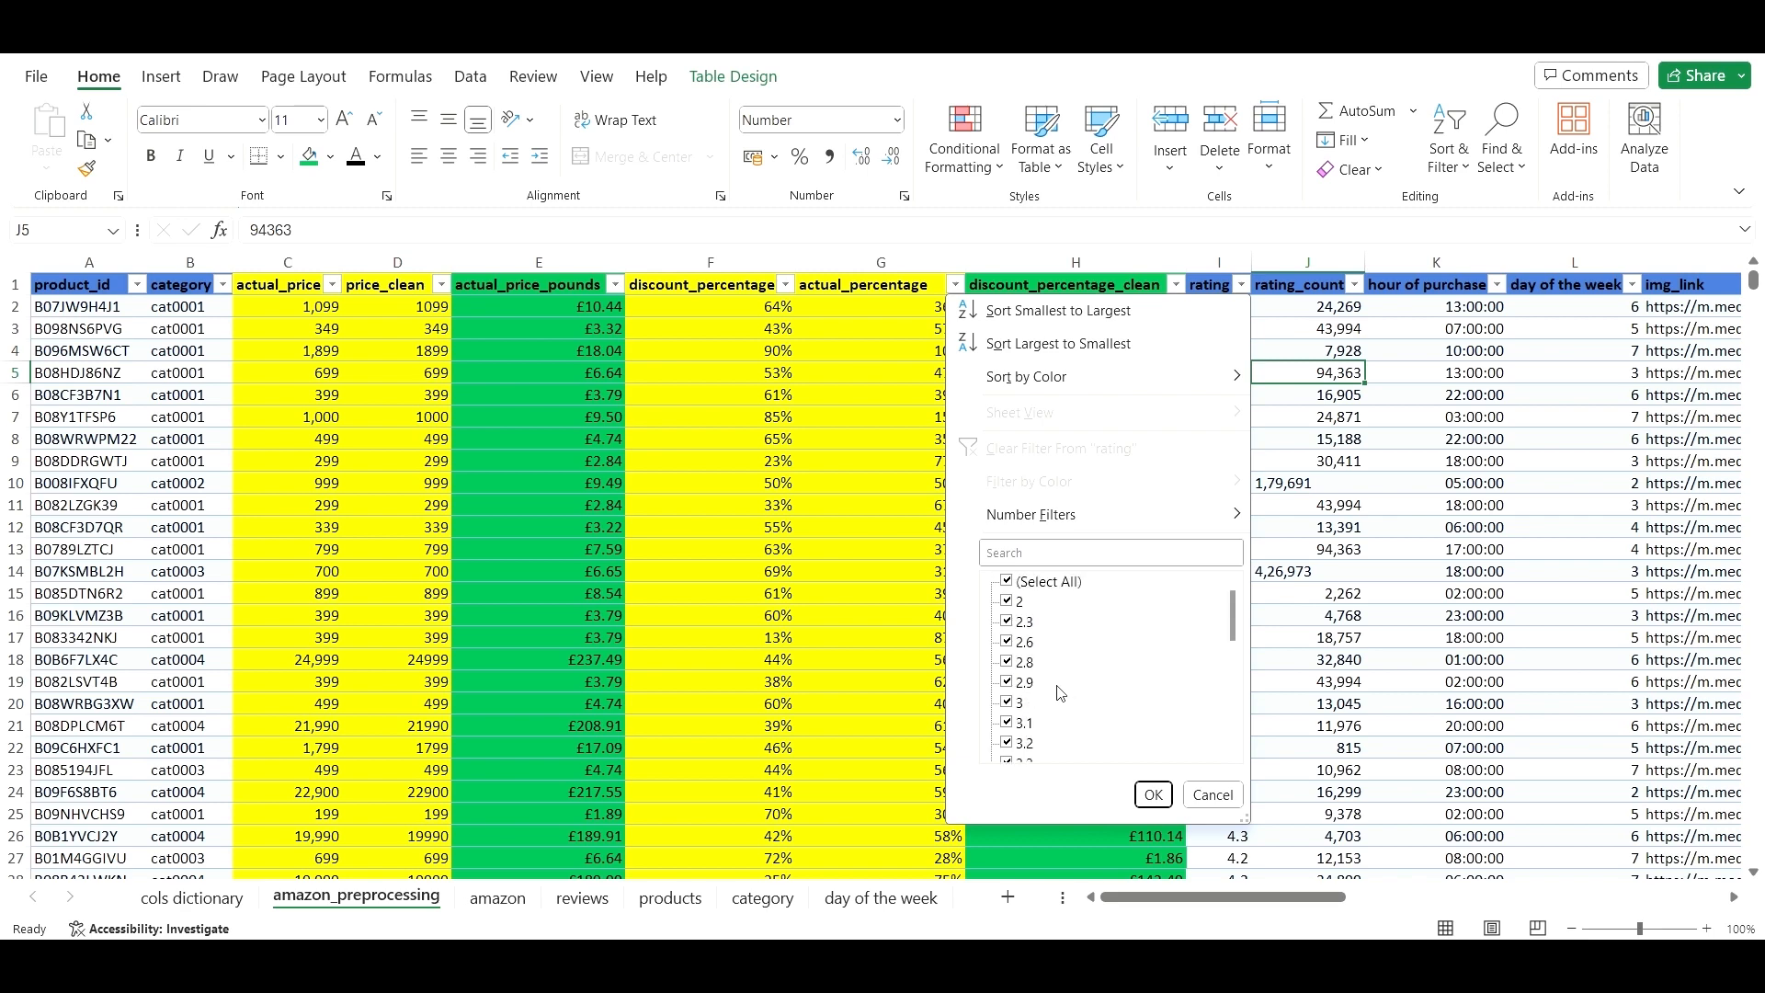
left_click(1007, 582)
scroll(1029, 662, "down", 7)
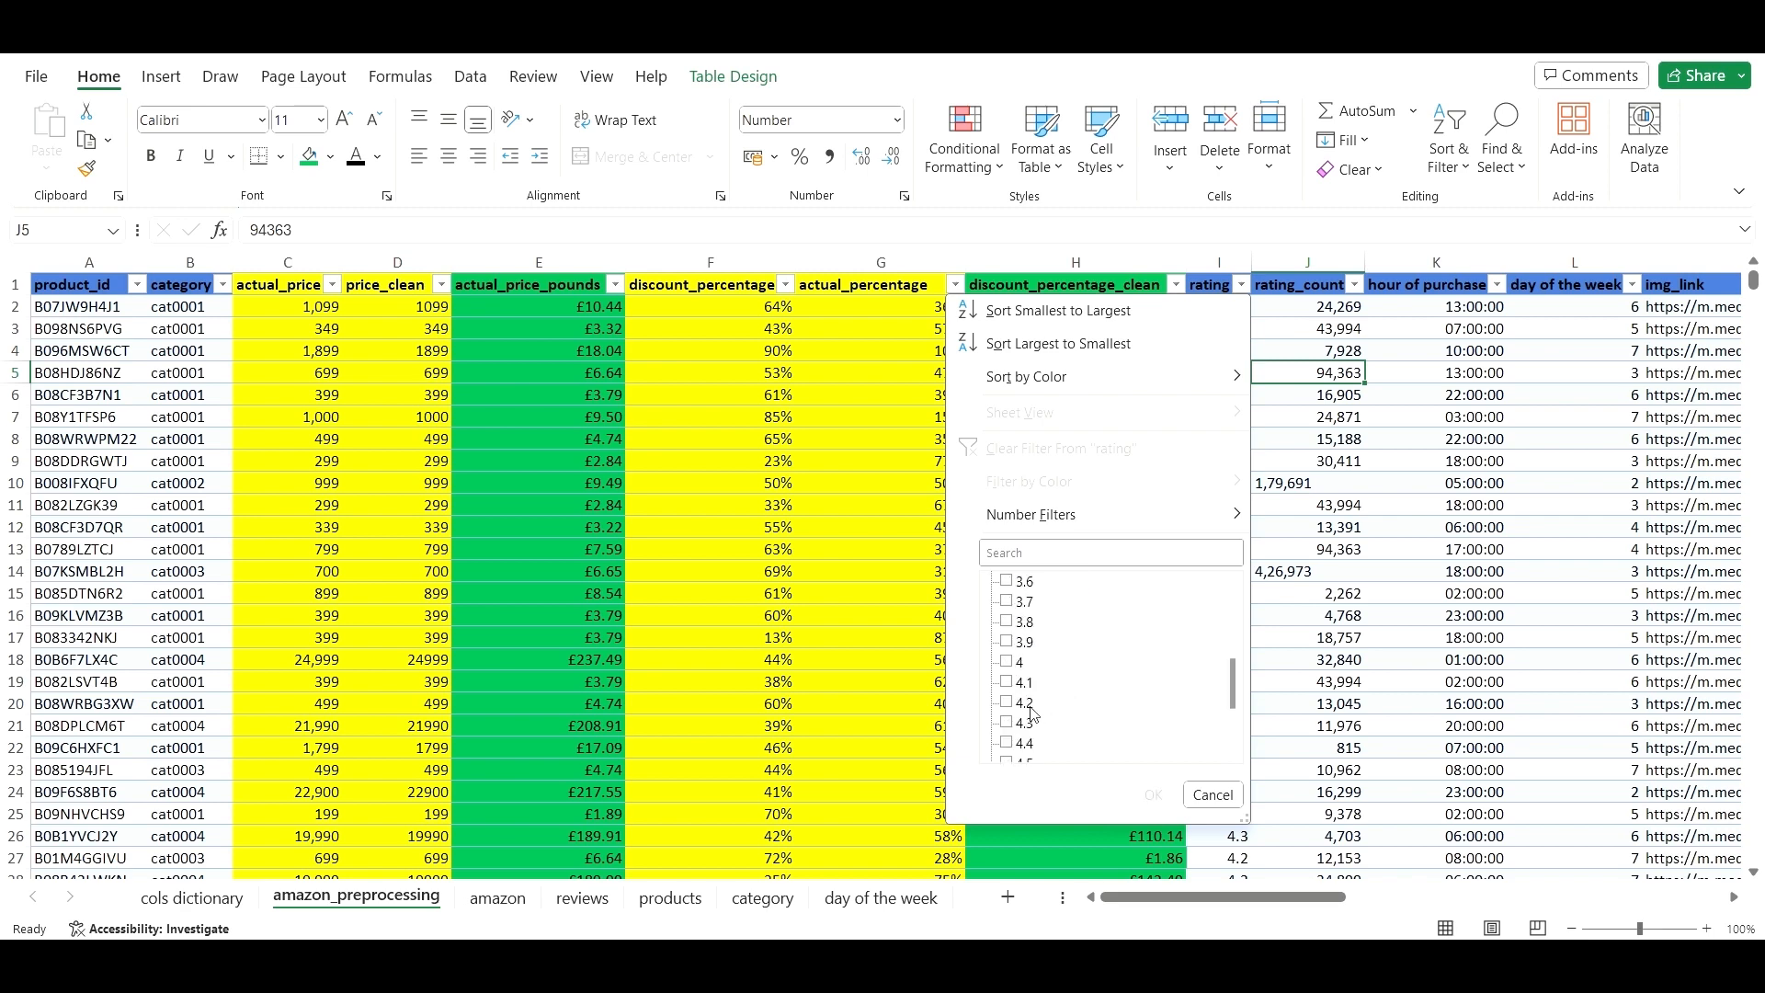
left_click(1011, 748)
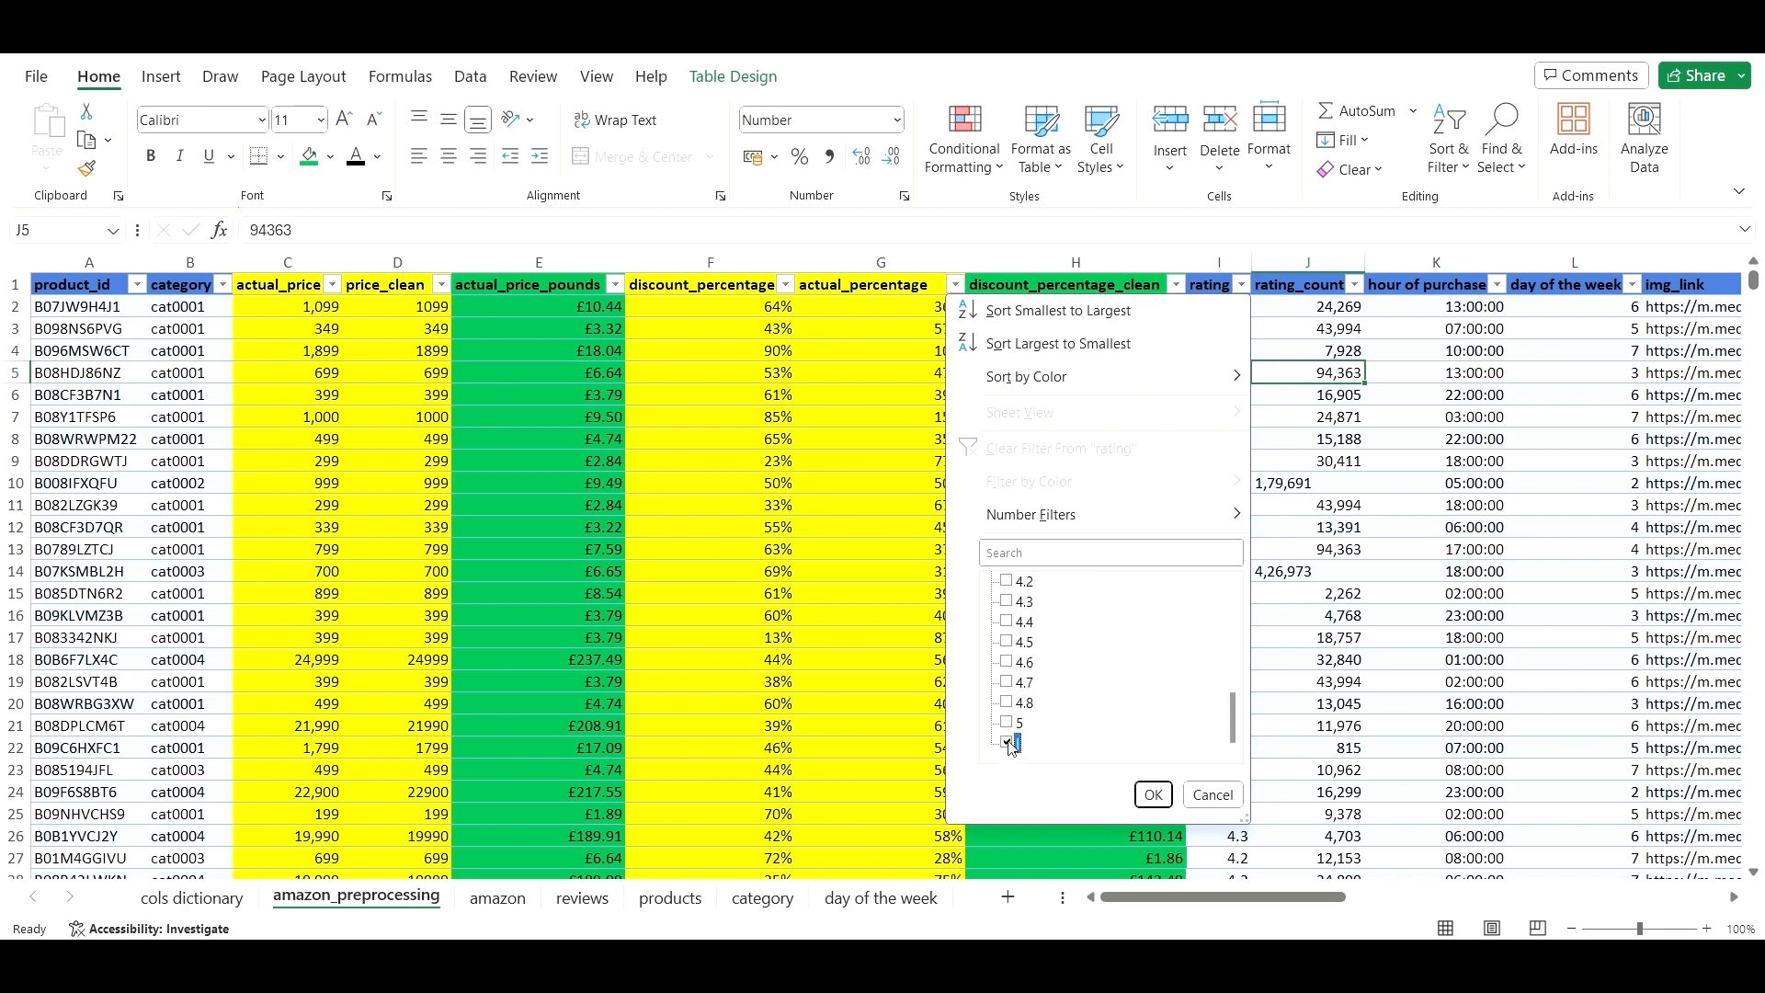
left_click(1154, 795)
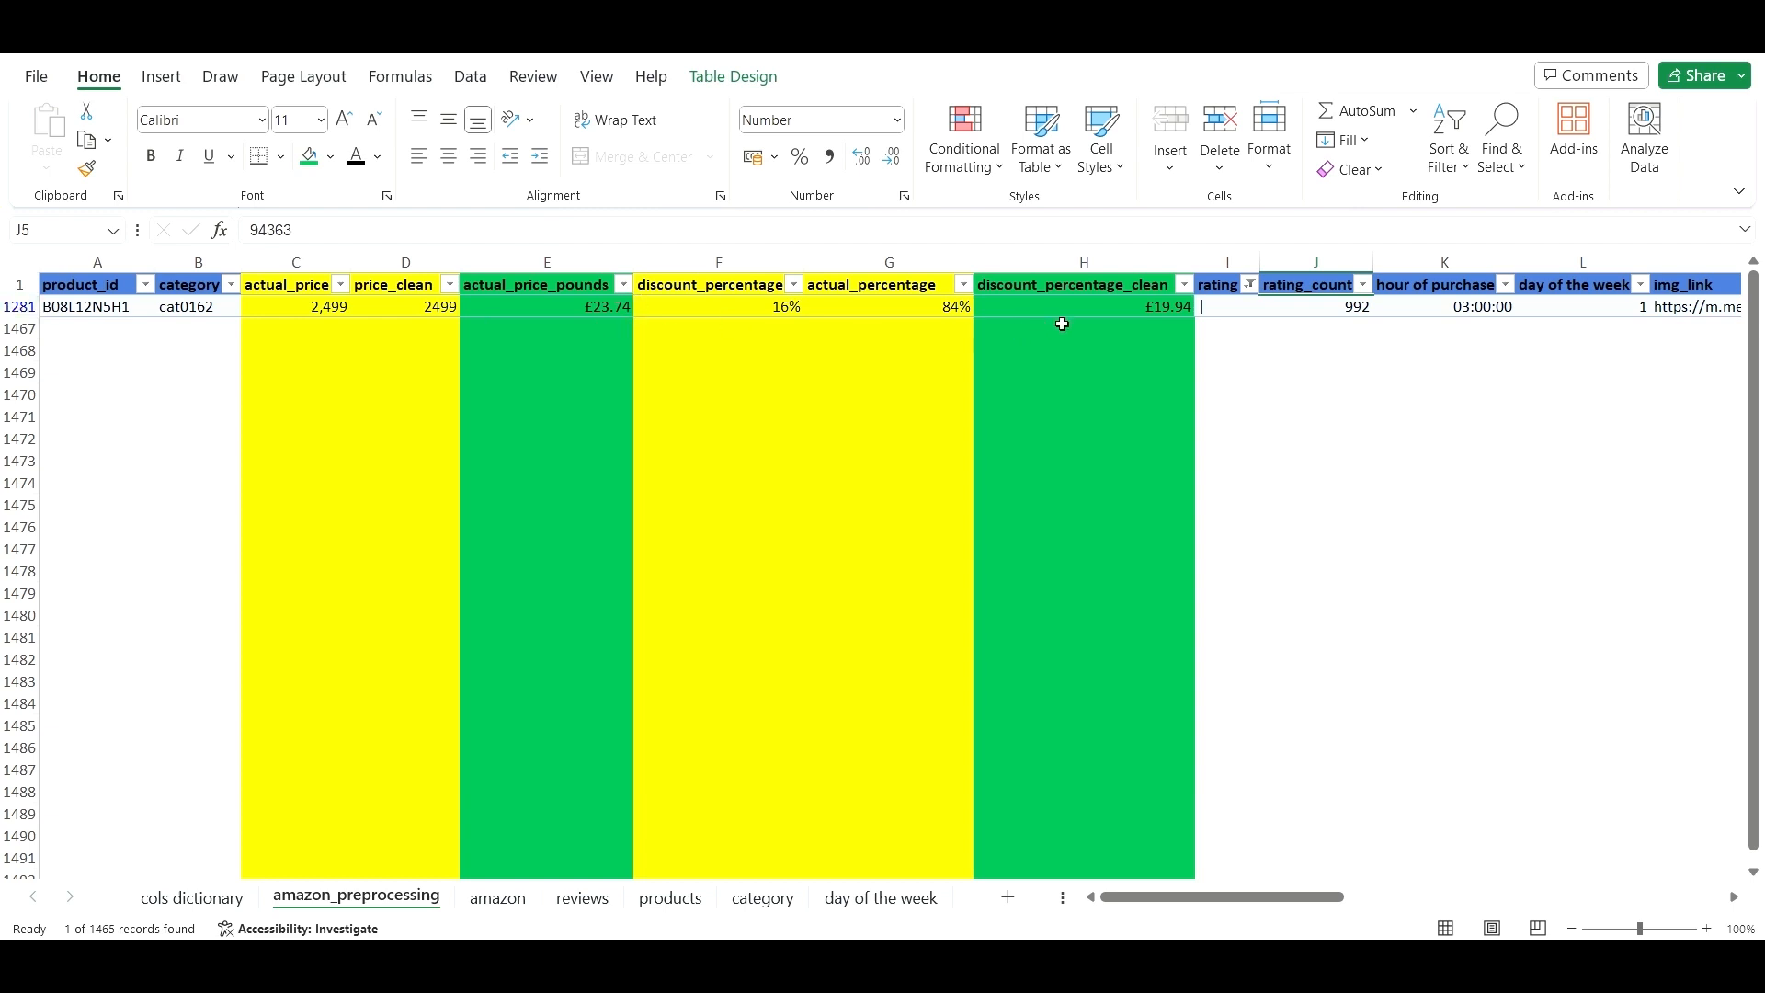
left_click(1213, 304)
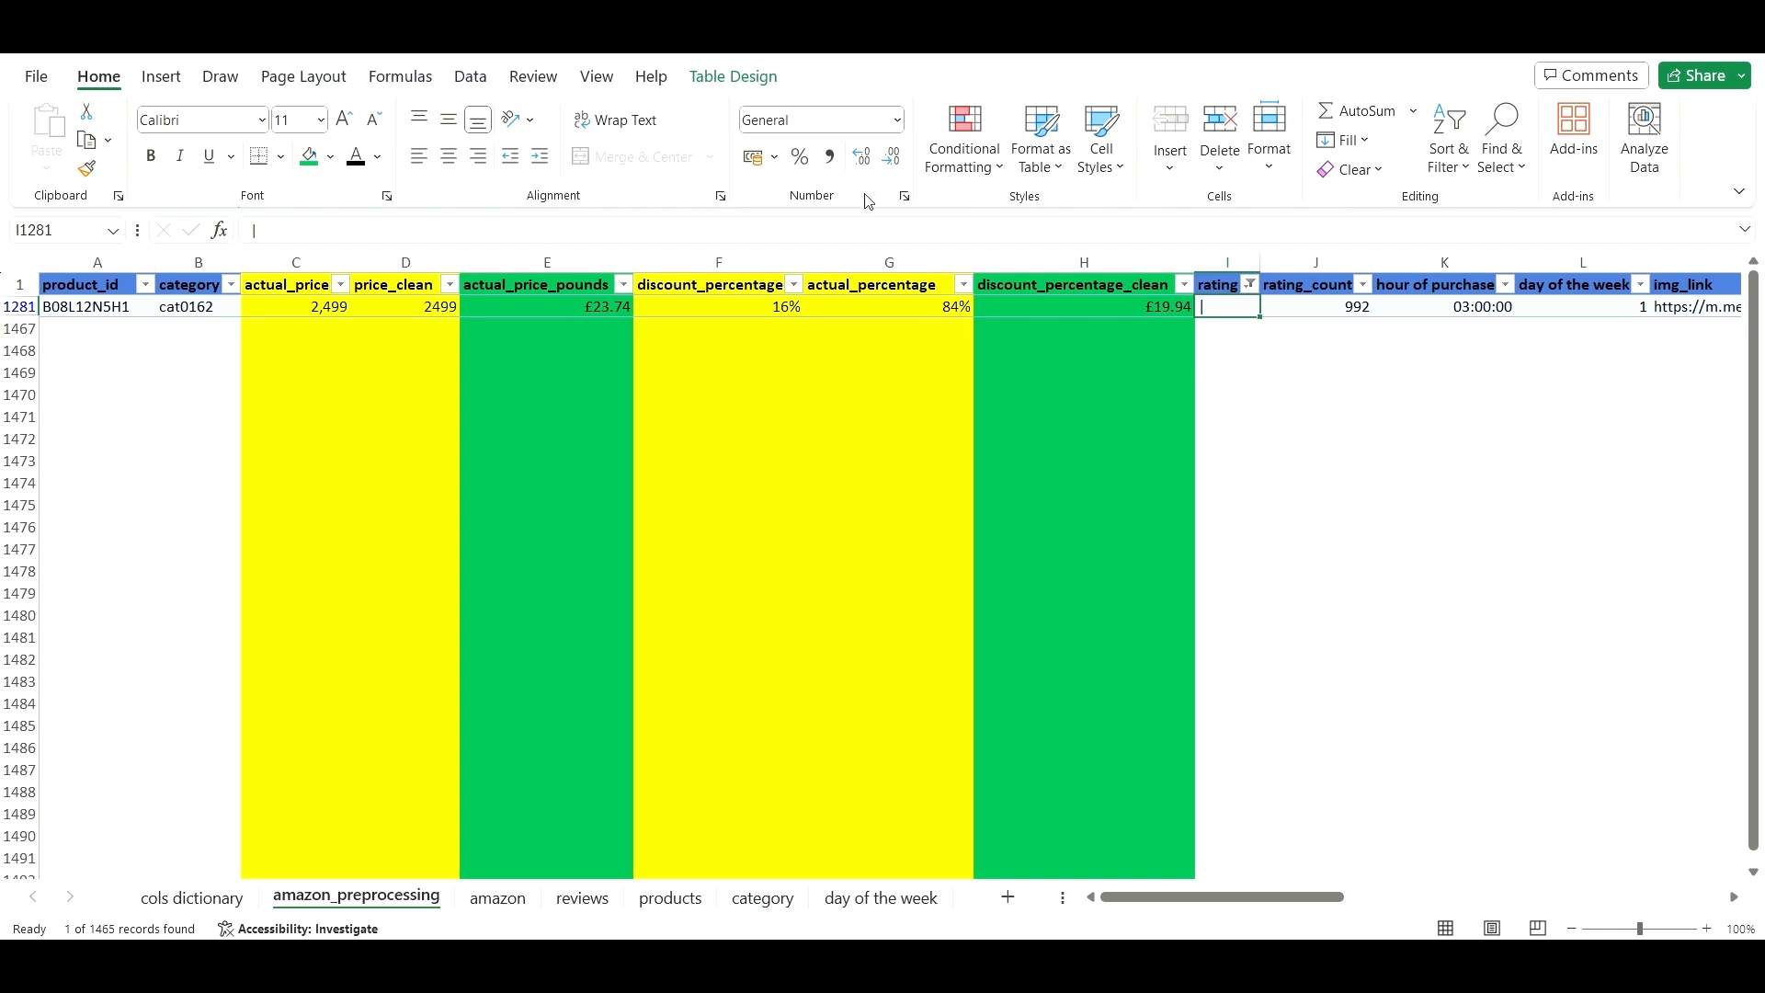
- Enter a rating of 1 in I1281 for product B08L12N5H1, then clear the rating column filter
left_click(883, 230)
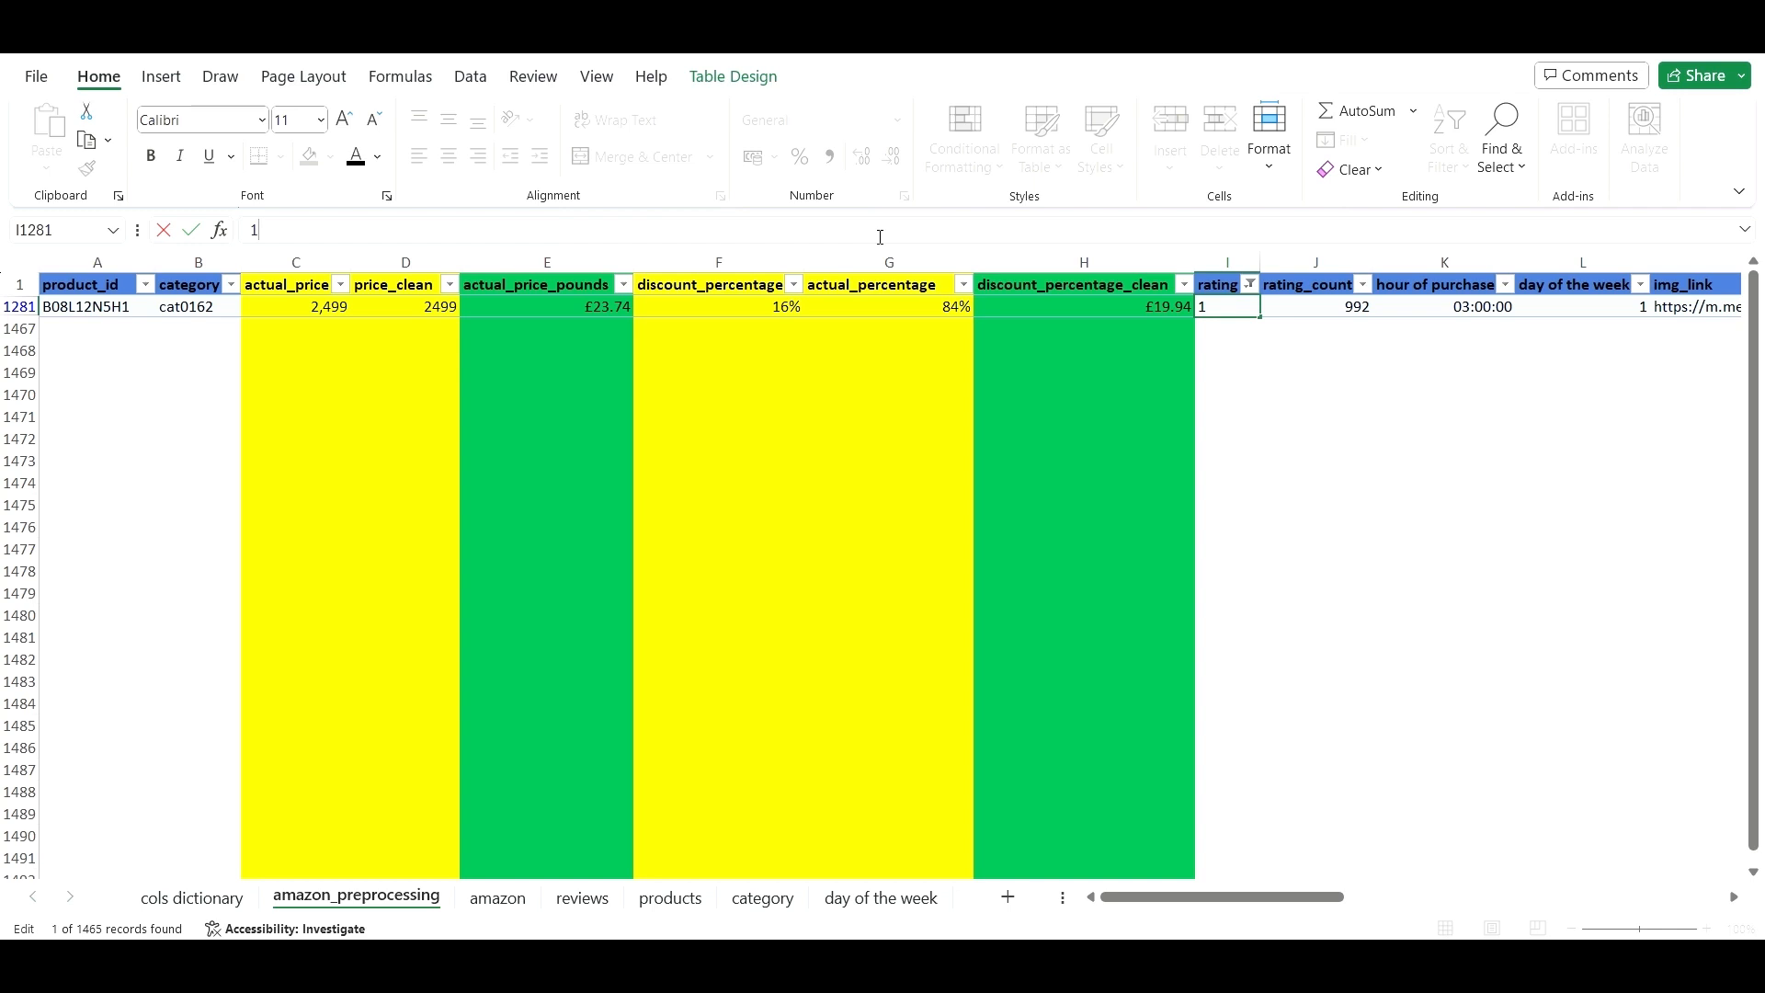
left_click(1244, 358)
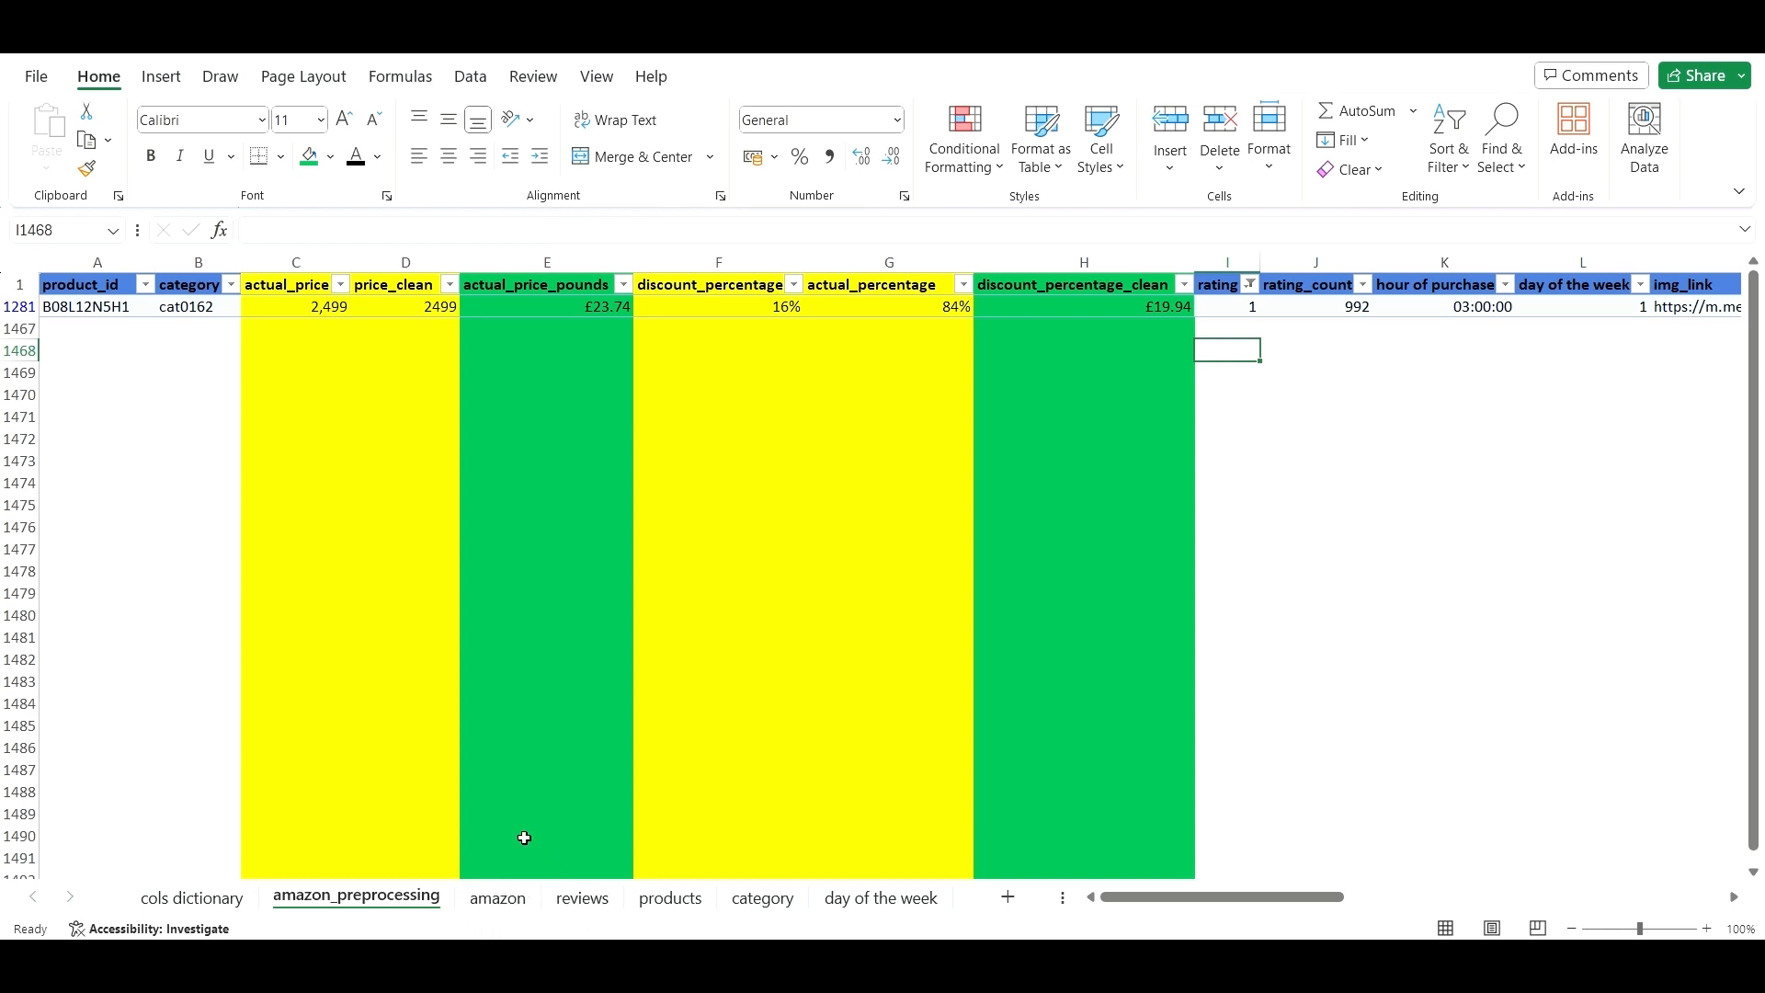
left_click(1250, 285)
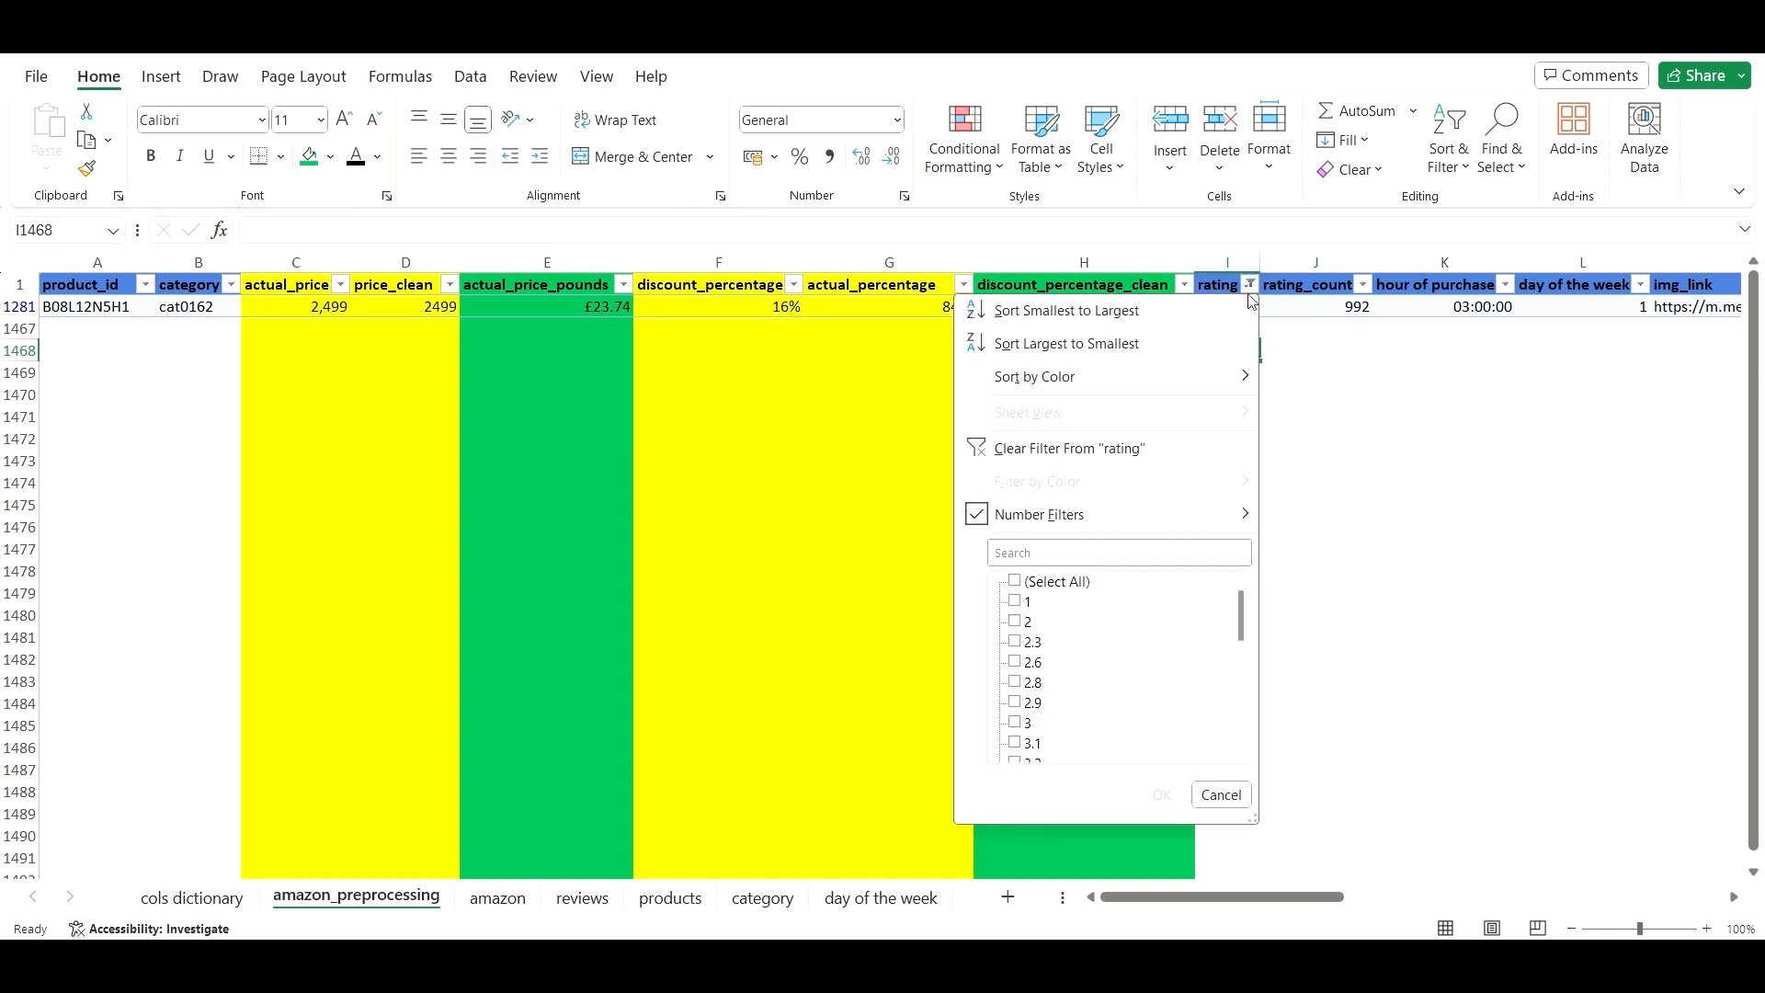
left_click(1321, 459)
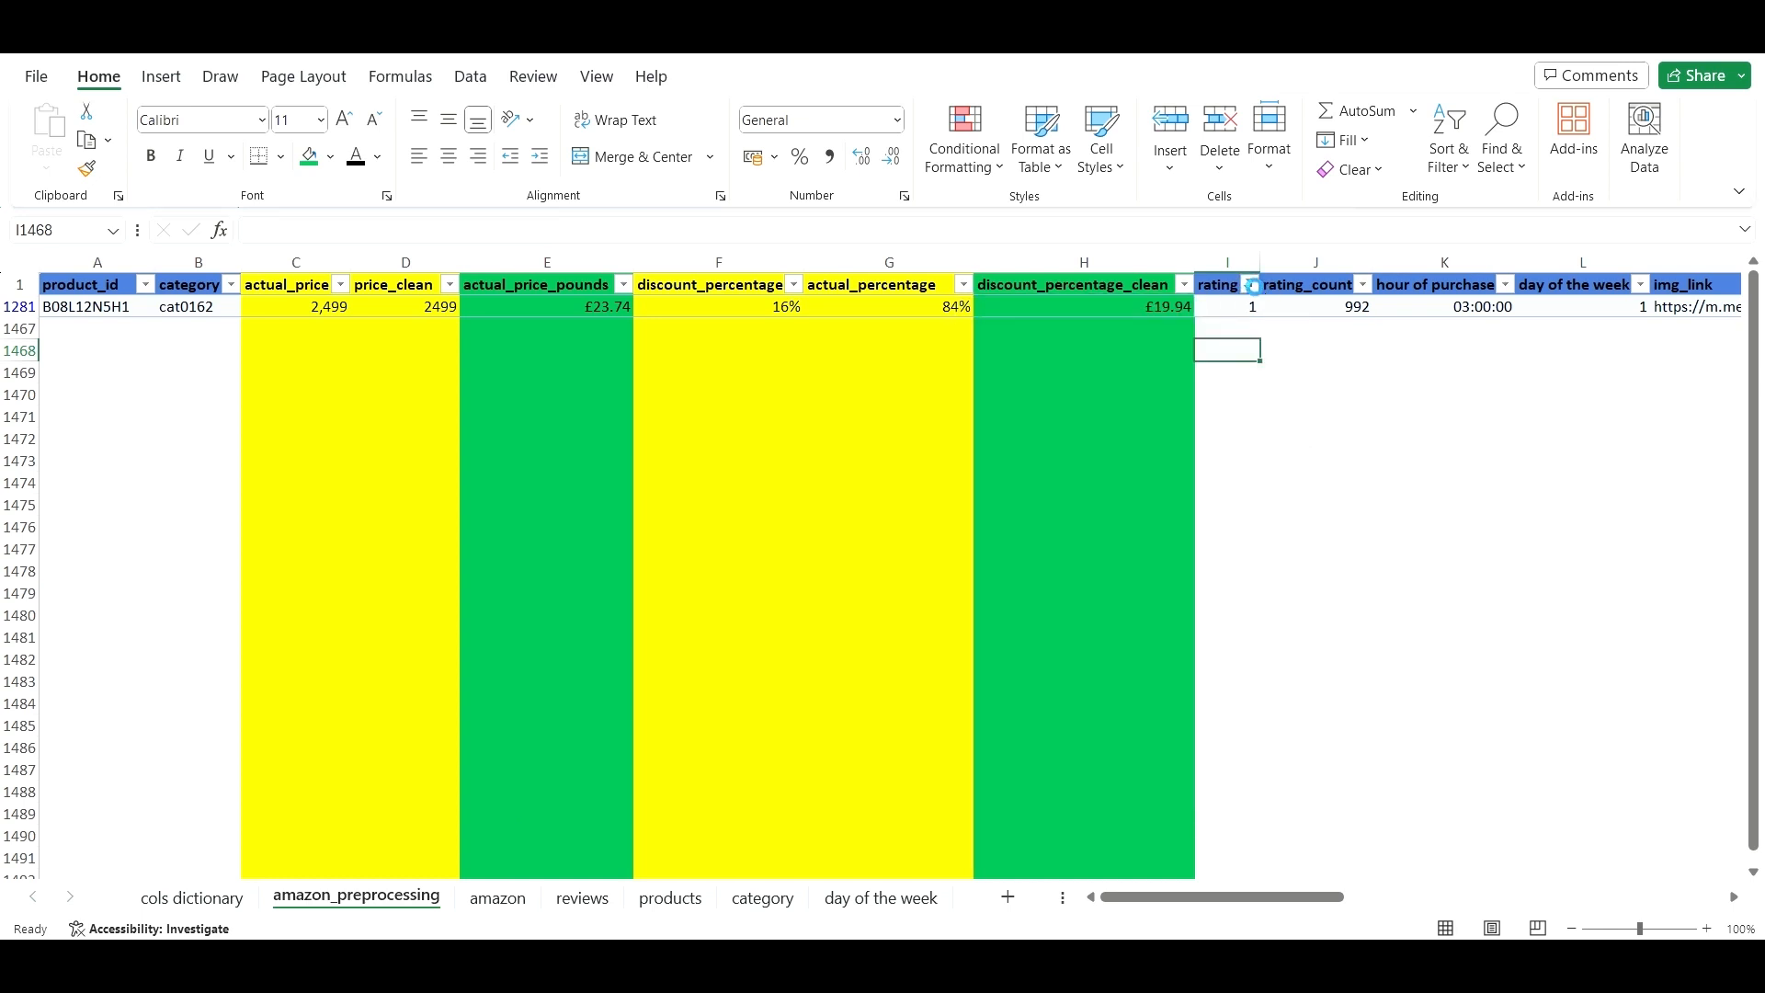
left_click(1250, 285)
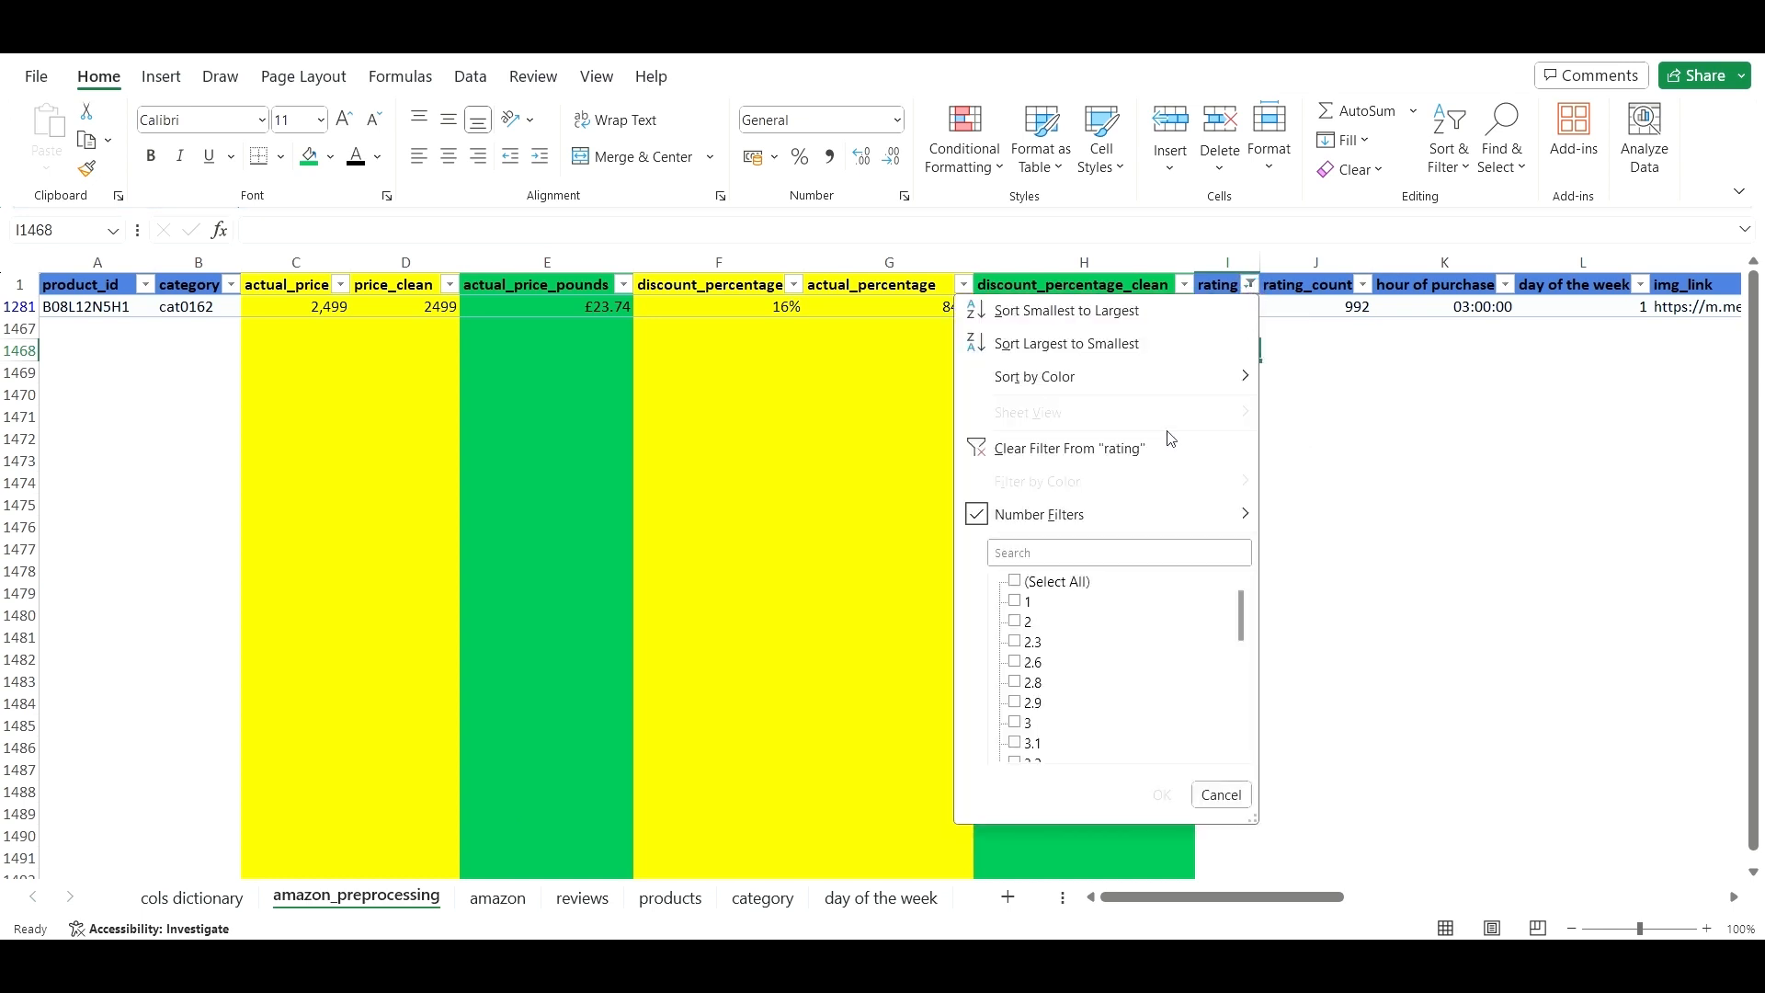
left_click(1054, 449)
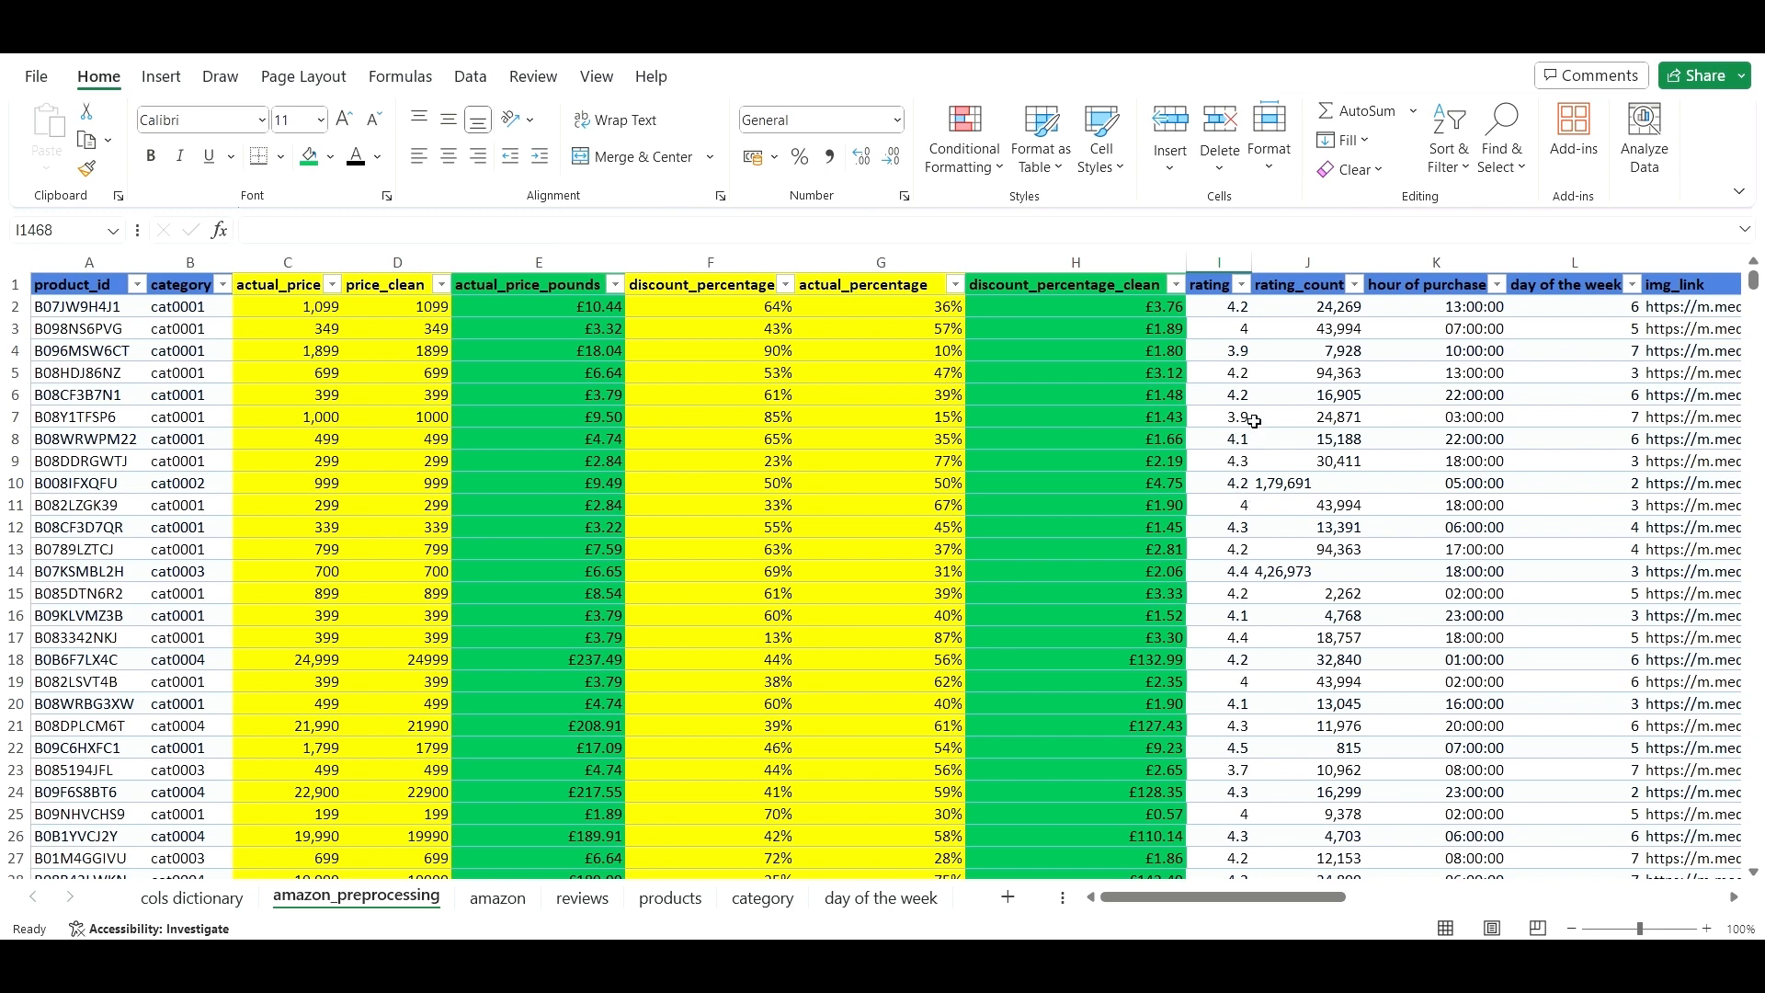
- Insert a table column left of rating_count, name it rating_category, and autofit column J
left_click(1283, 269)
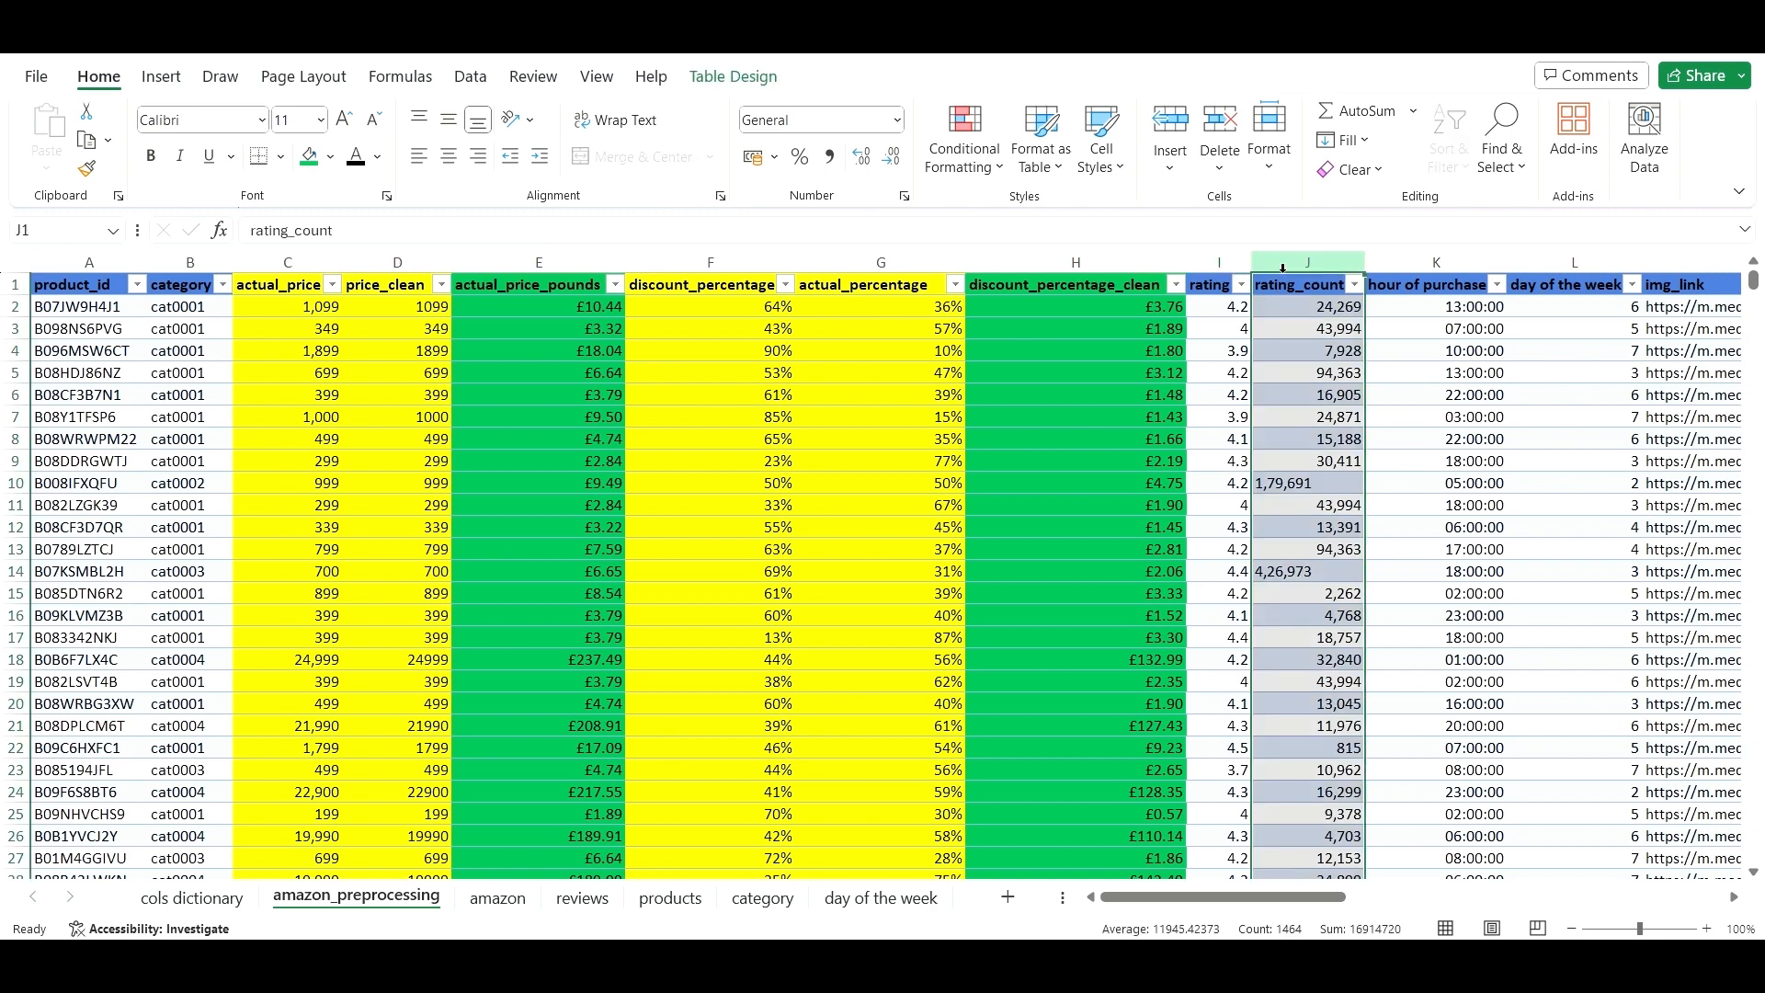
right_click(1283, 268)
left_click(1366, 500)
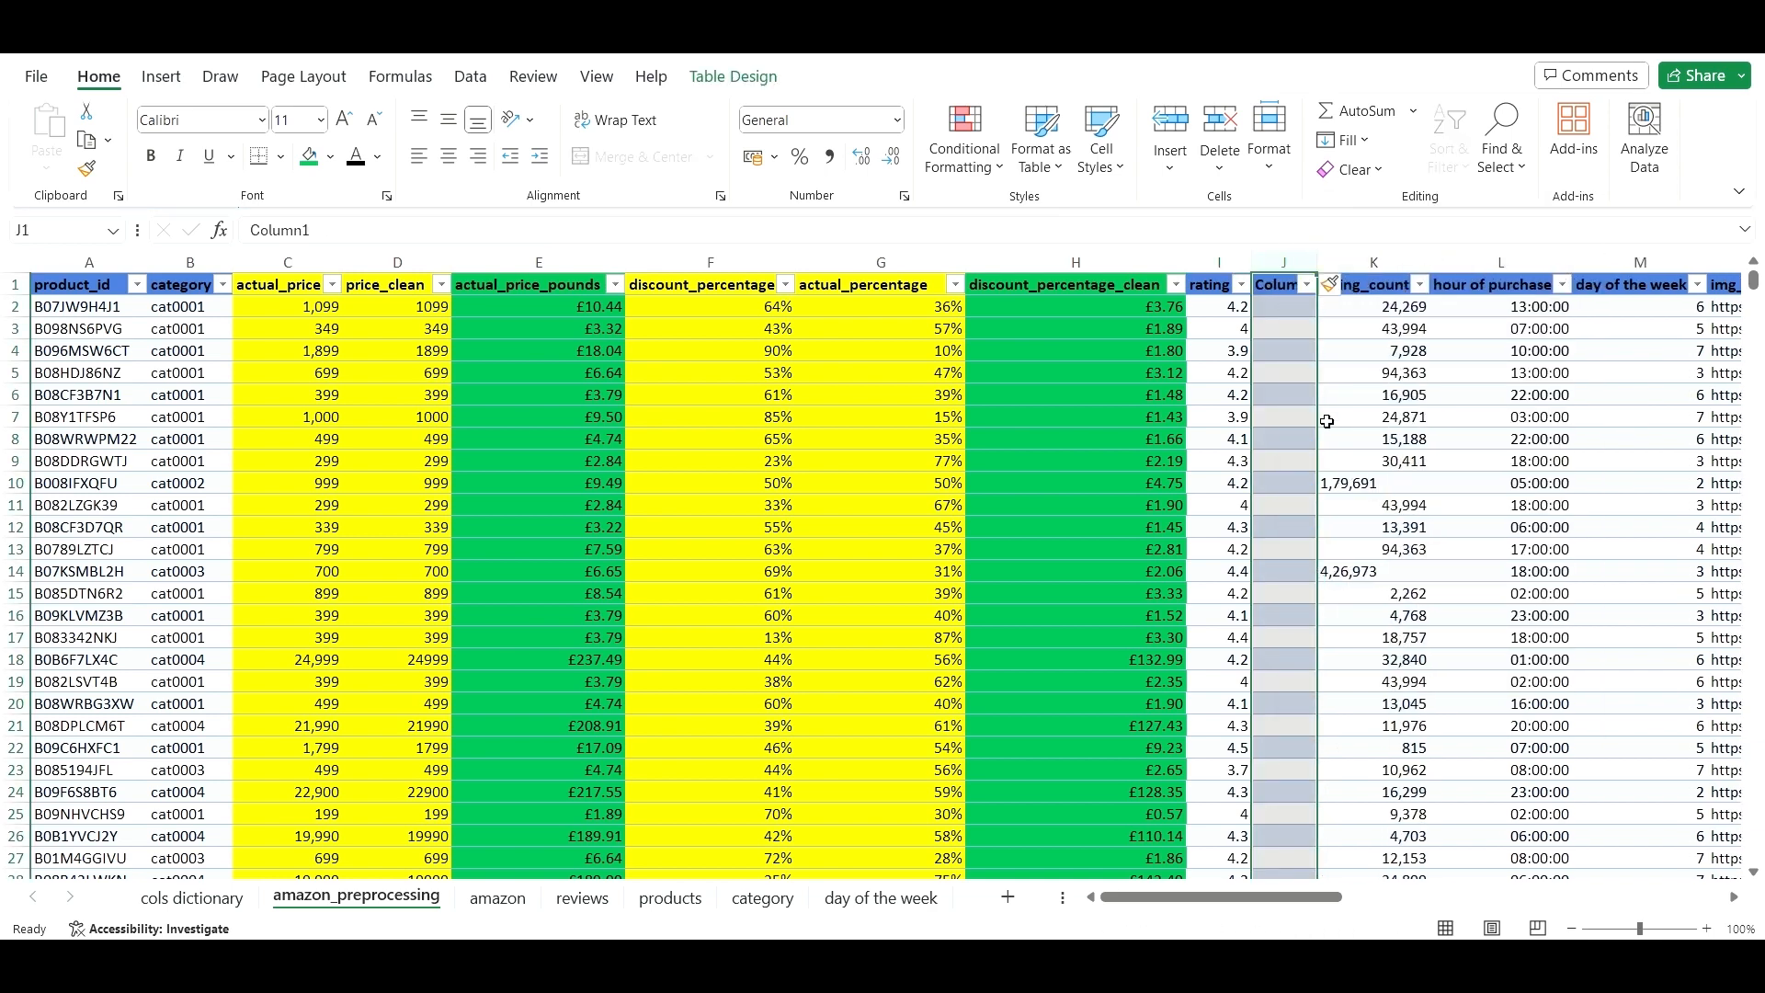
left_click(1142, 228)
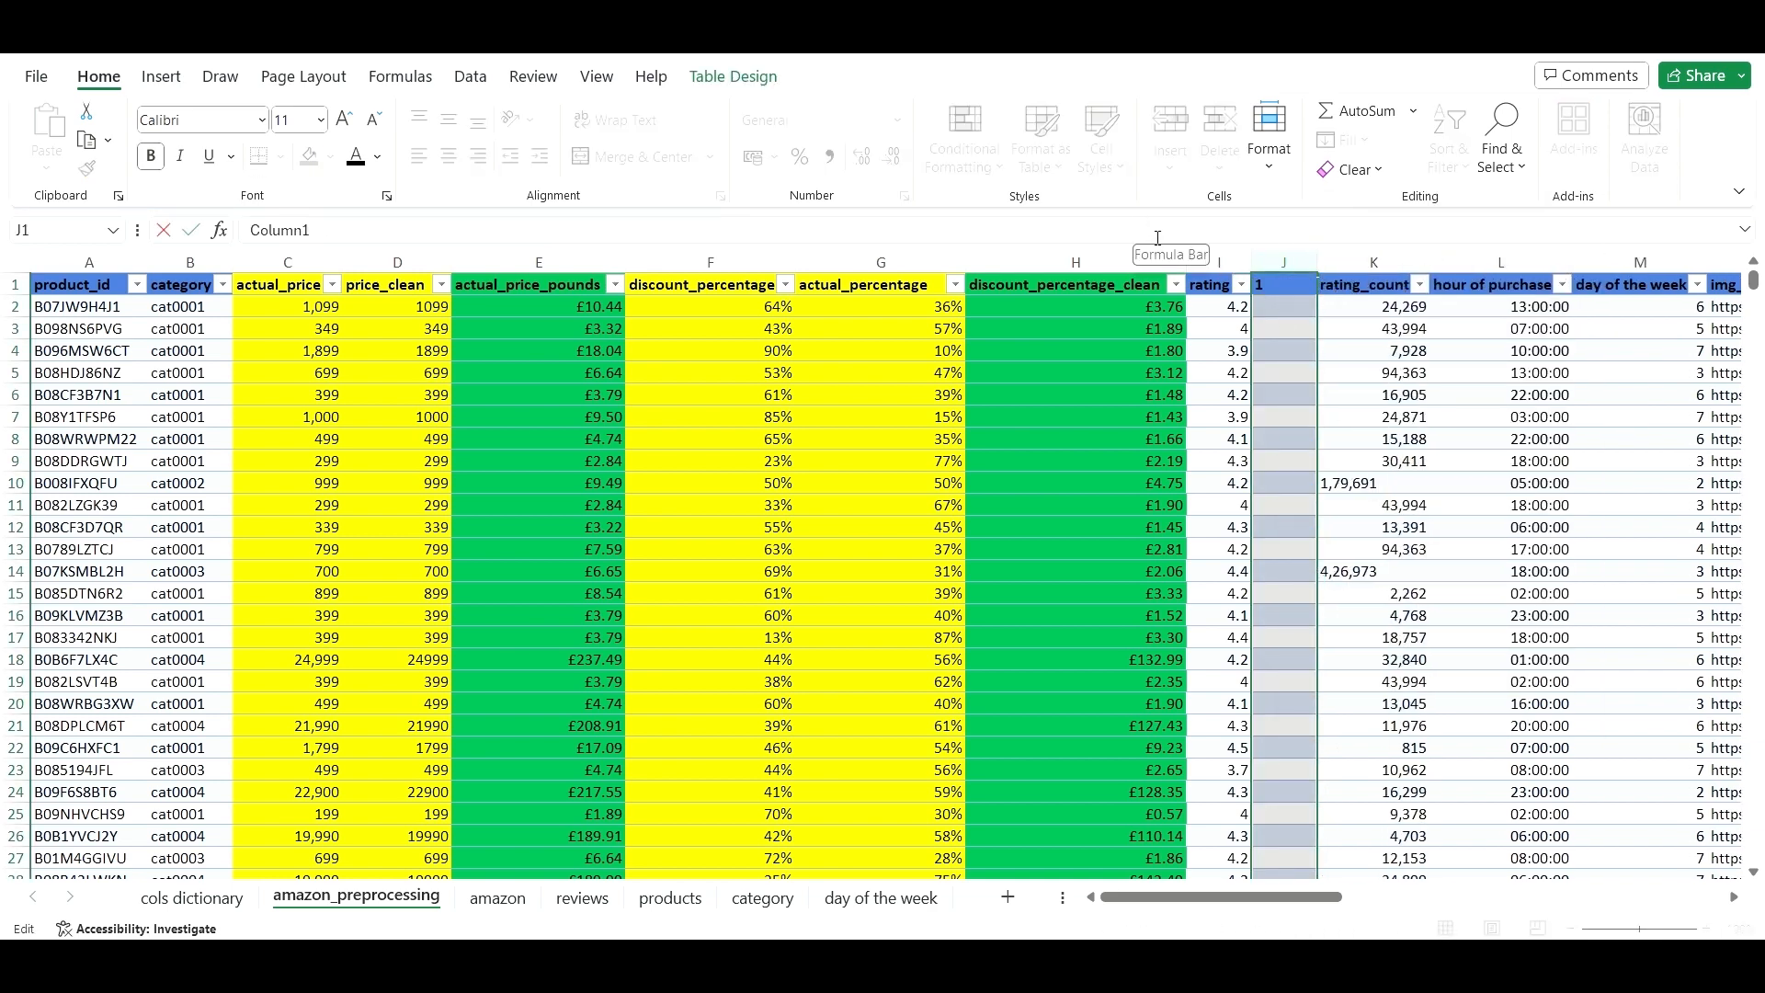
key("BackSpace")
key("BackSpace")
key("BackSpace")
key("BackSpace")
key("BackSpace")
key("BackSpace")
key("BackSpace")
type("rating_category")
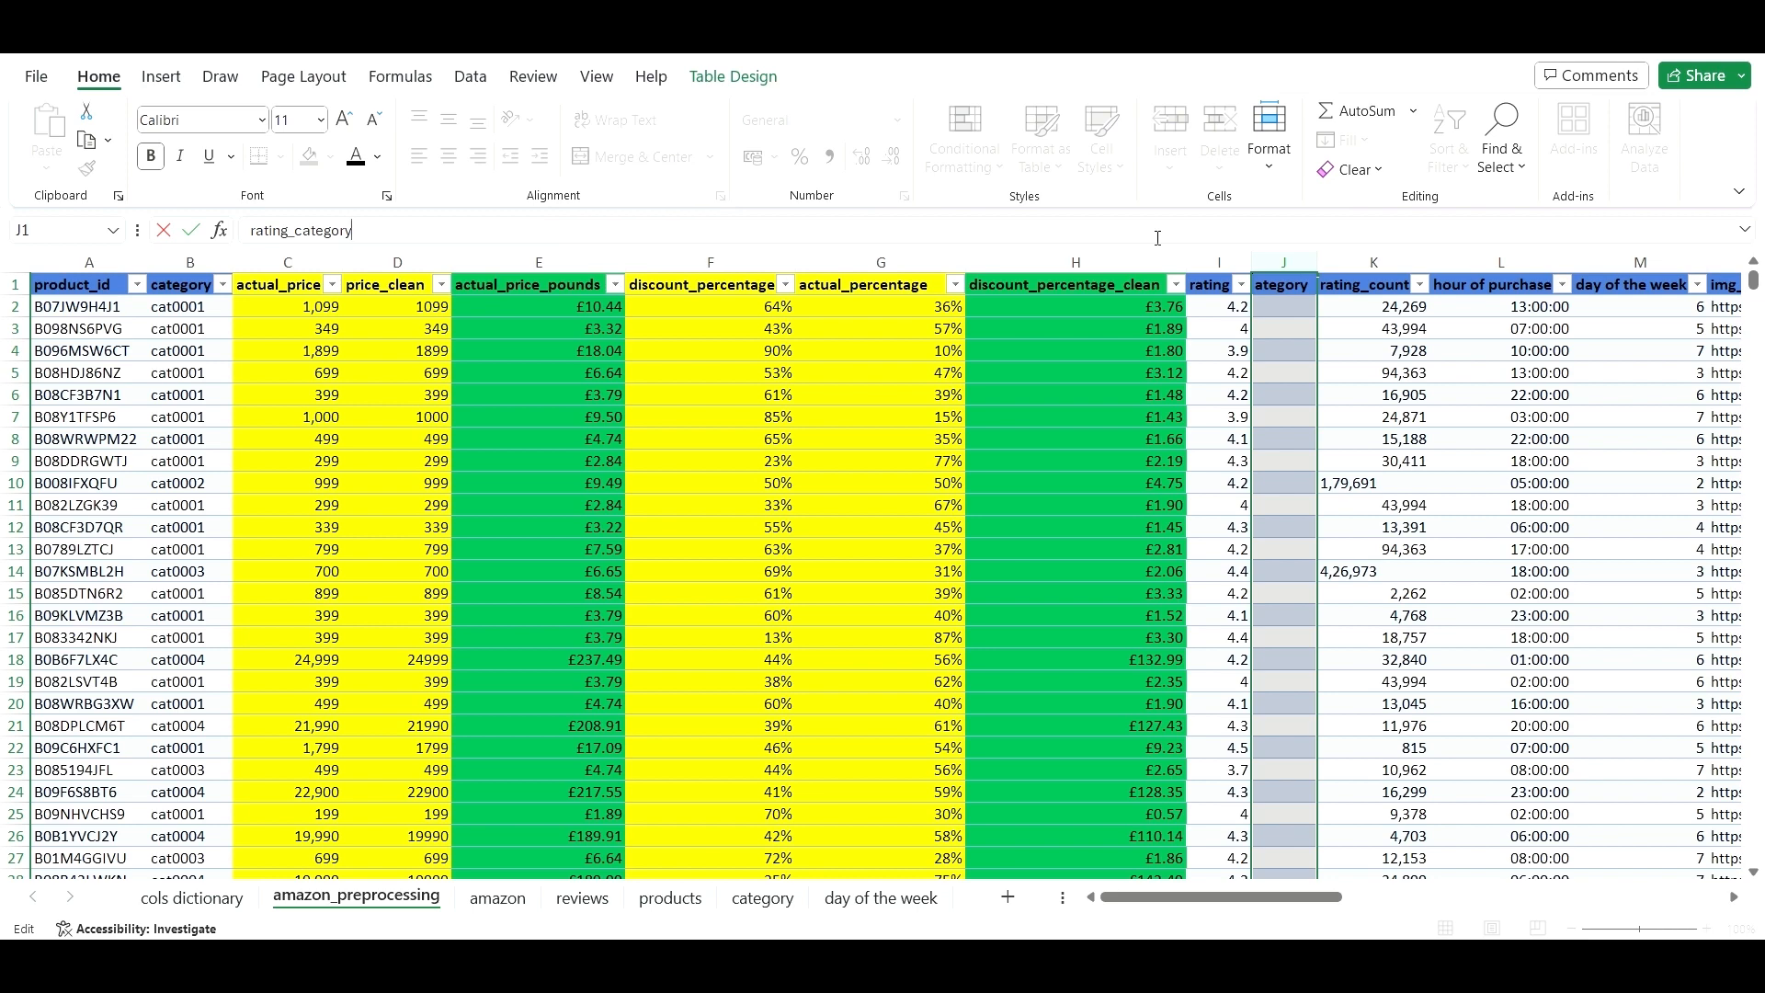
left_click(1539, 433)
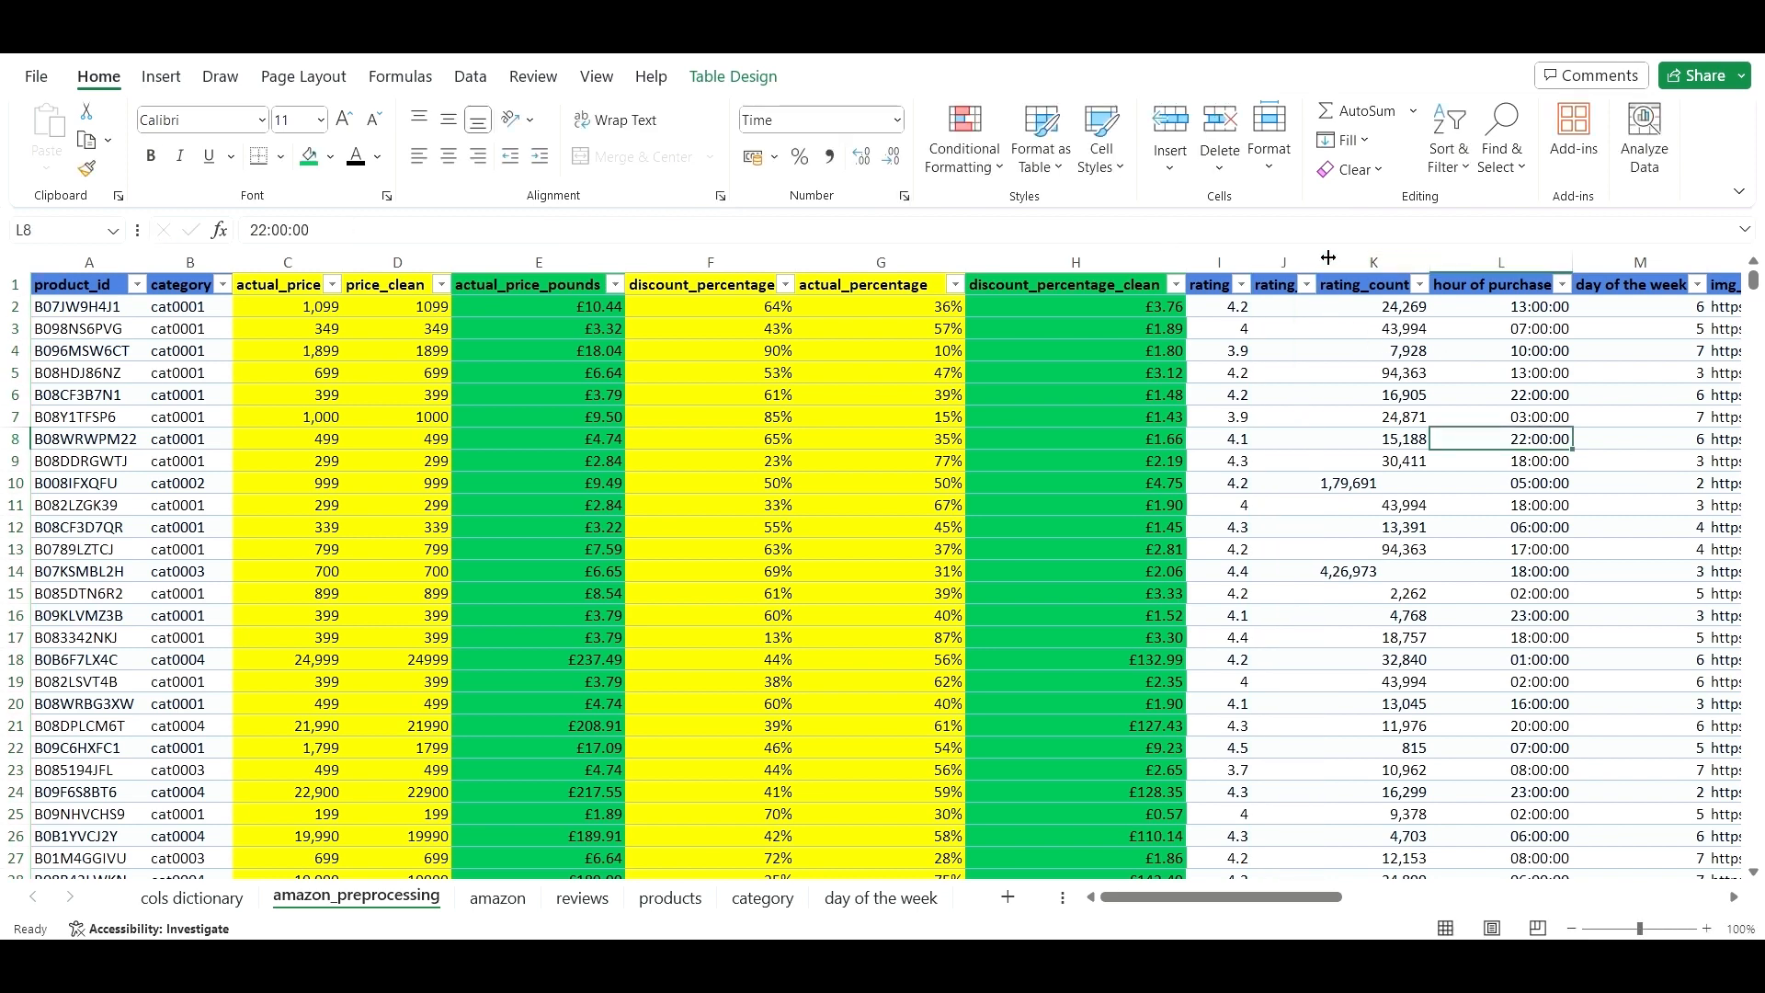
double_click(1328, 258)
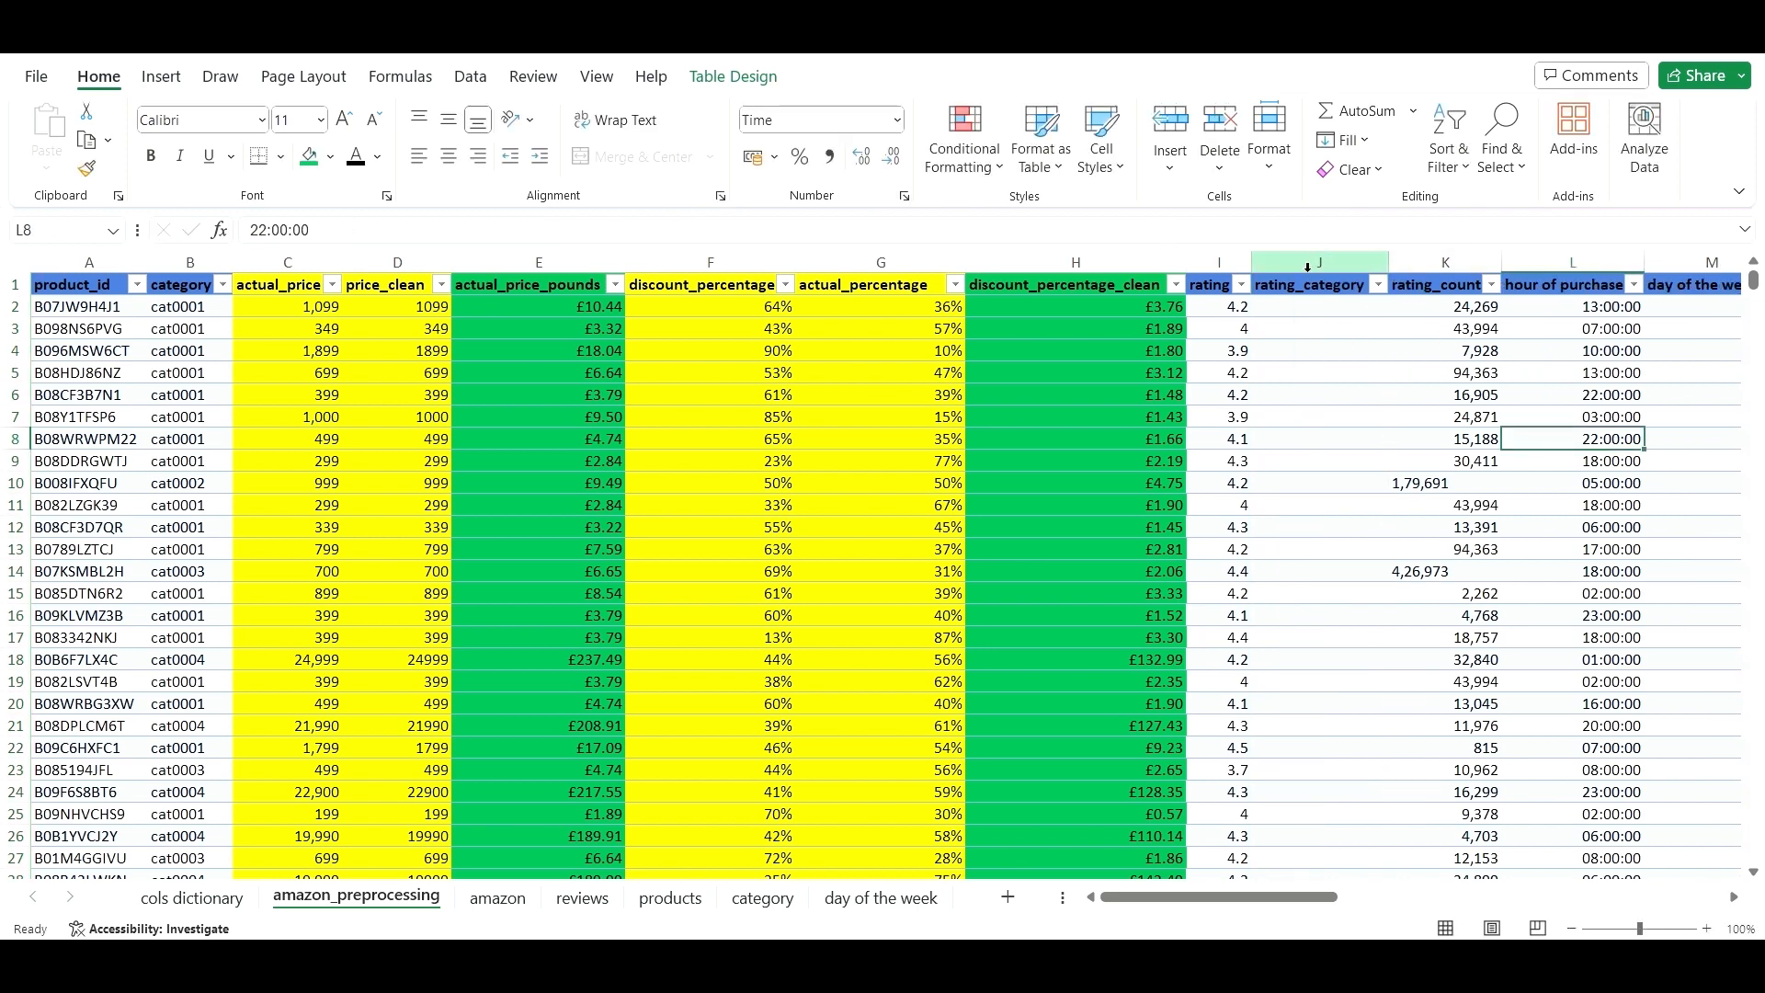
left_click(1303, 363)
left_click(1284, 307)
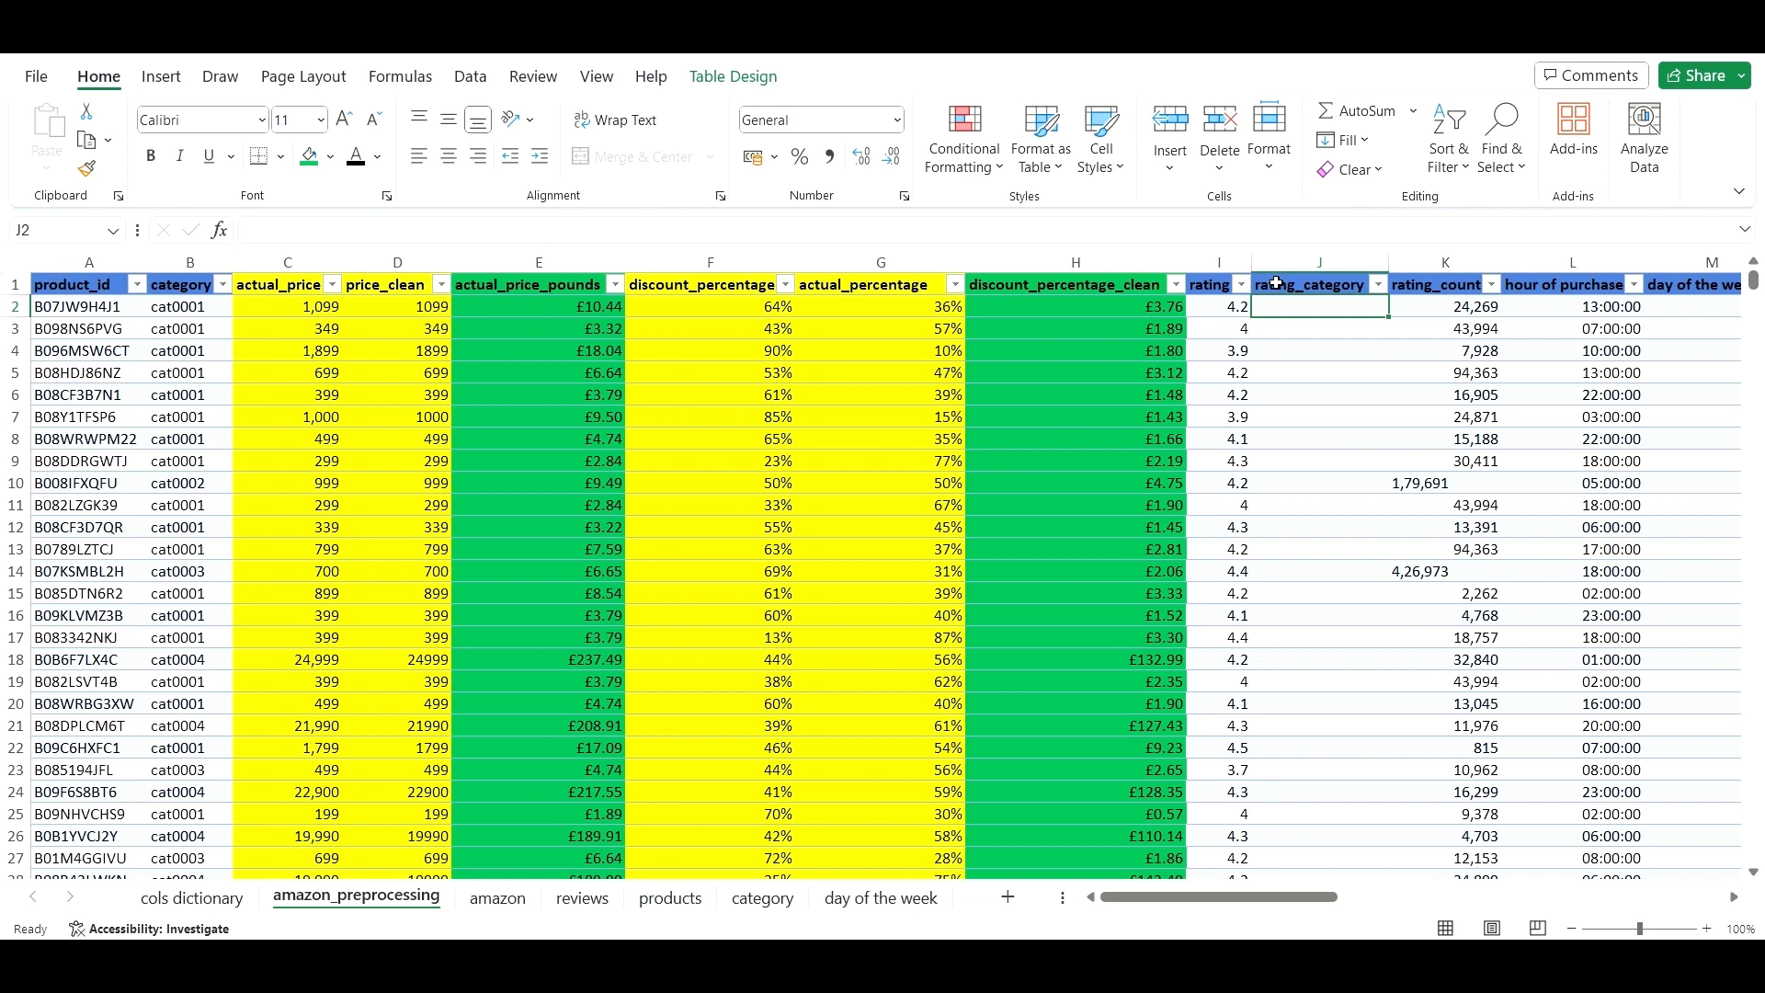
left_click(1287, 231)
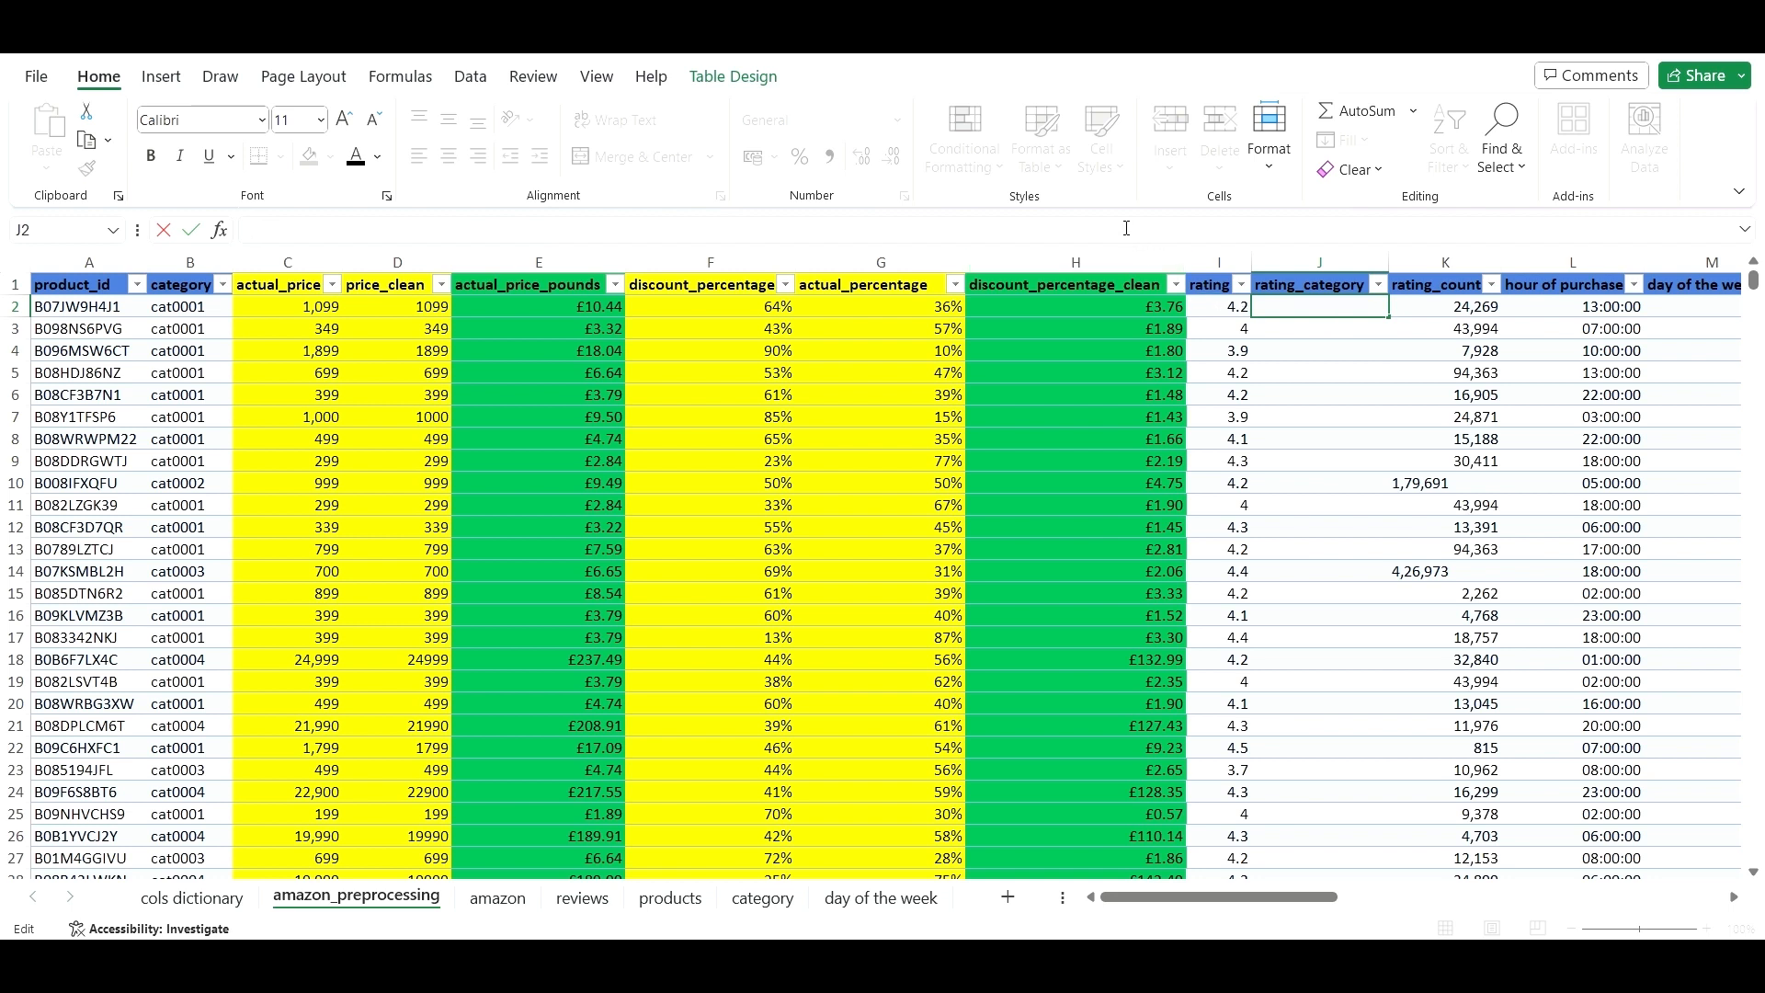
type("=")
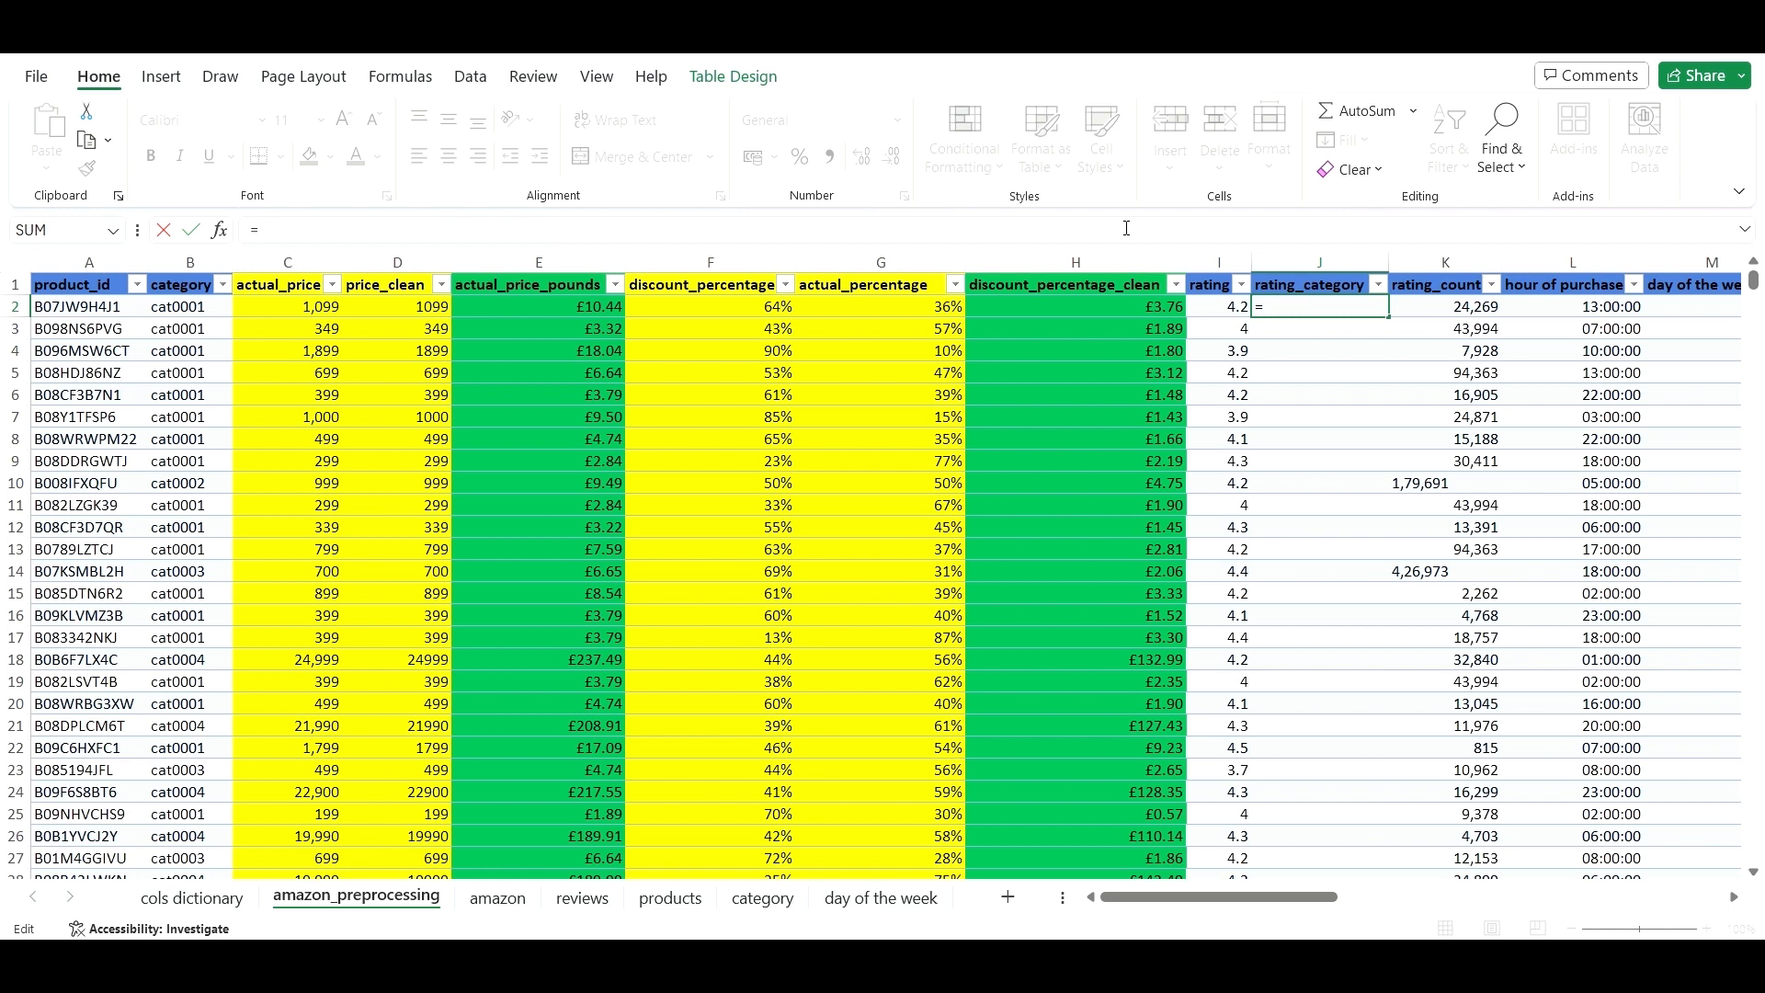
type("IFS")
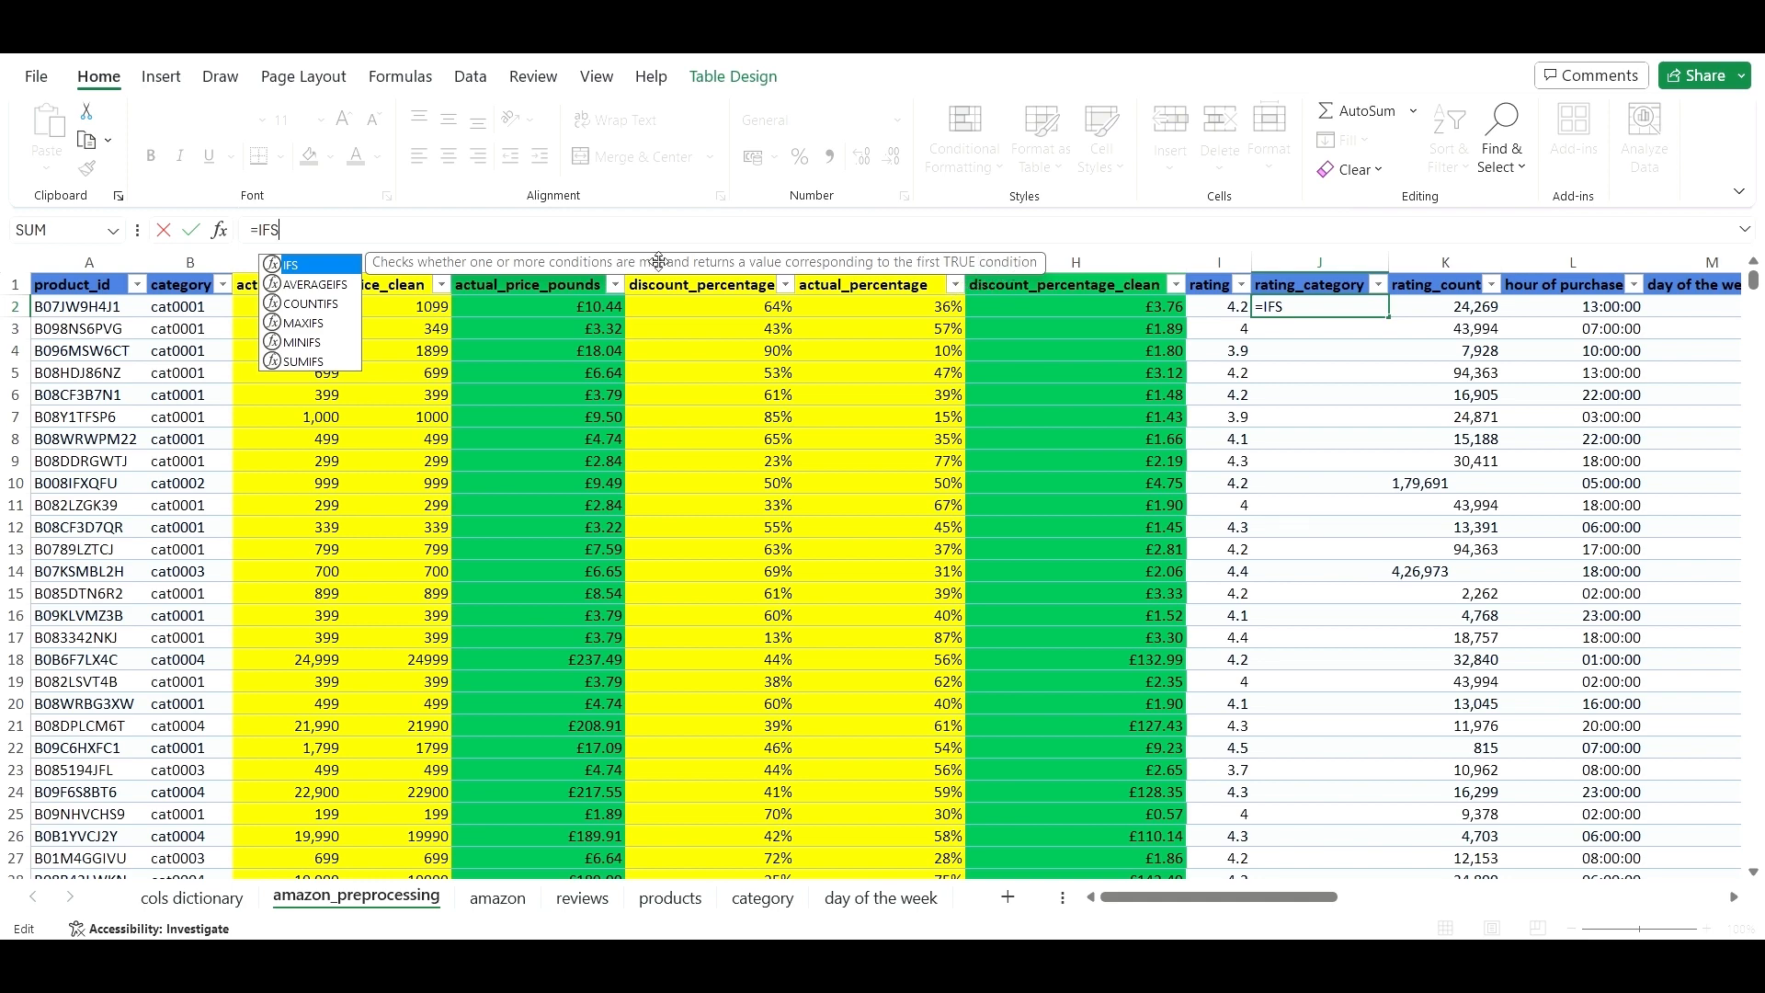
double_click(327, 267)
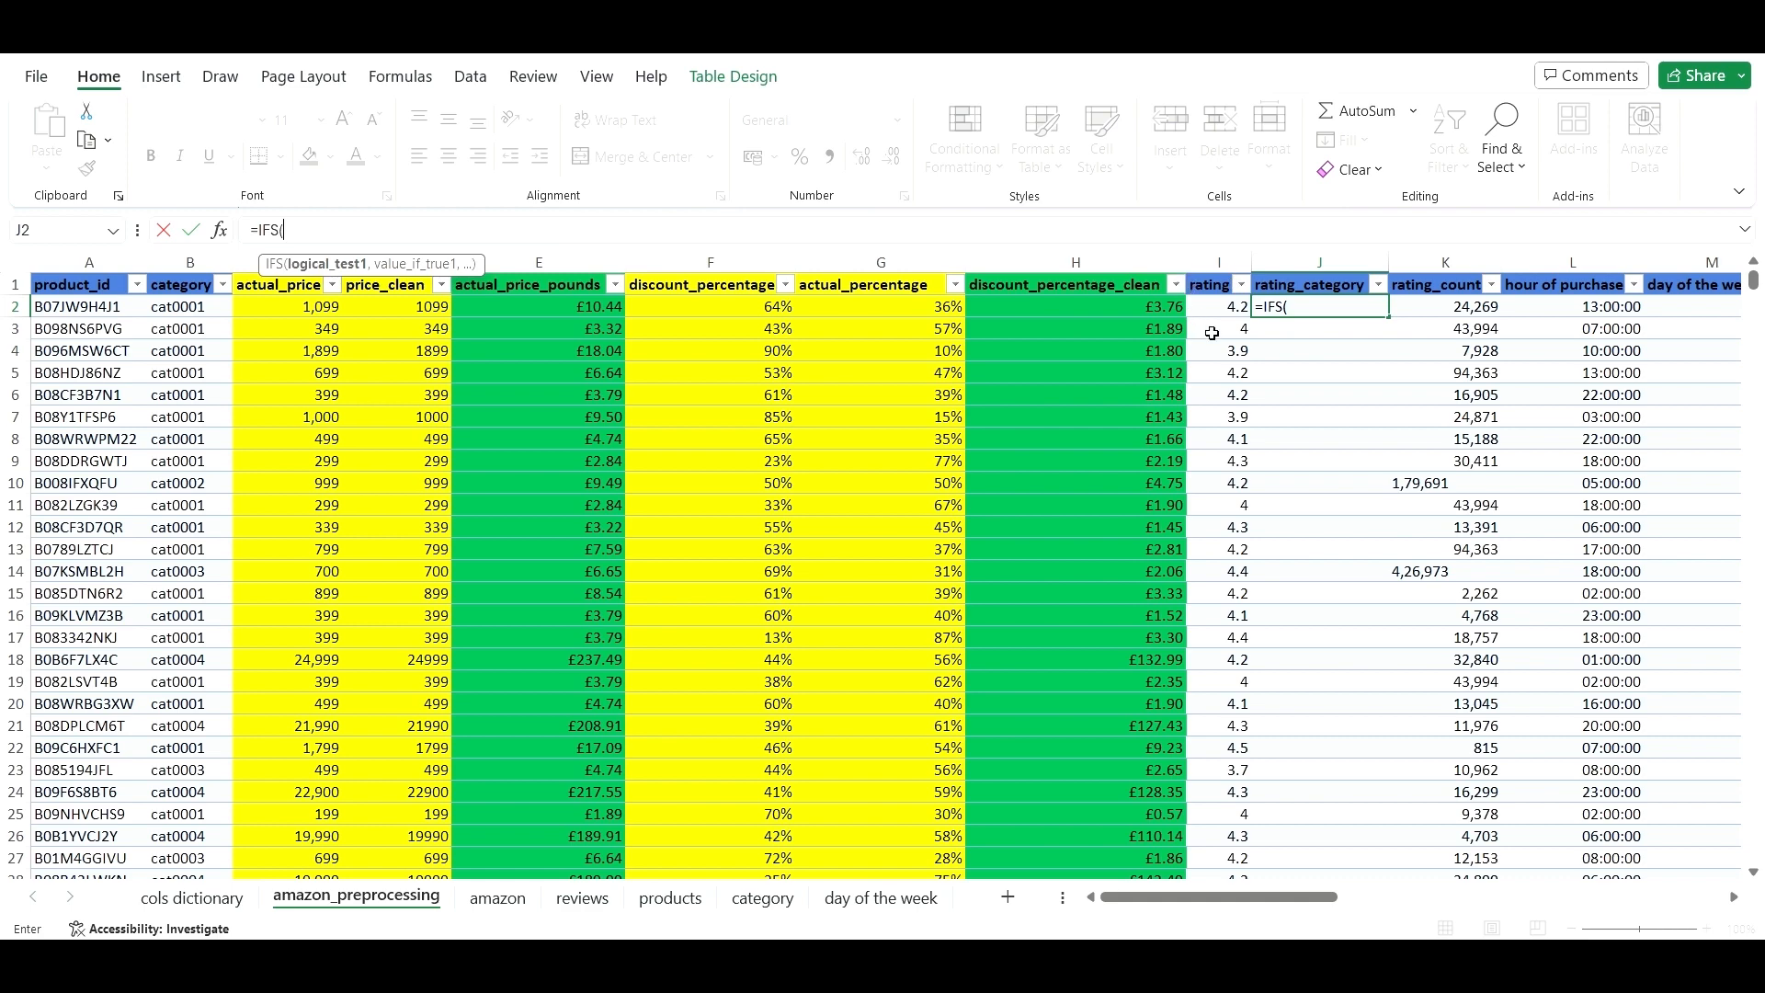
left_click(1225, 306)
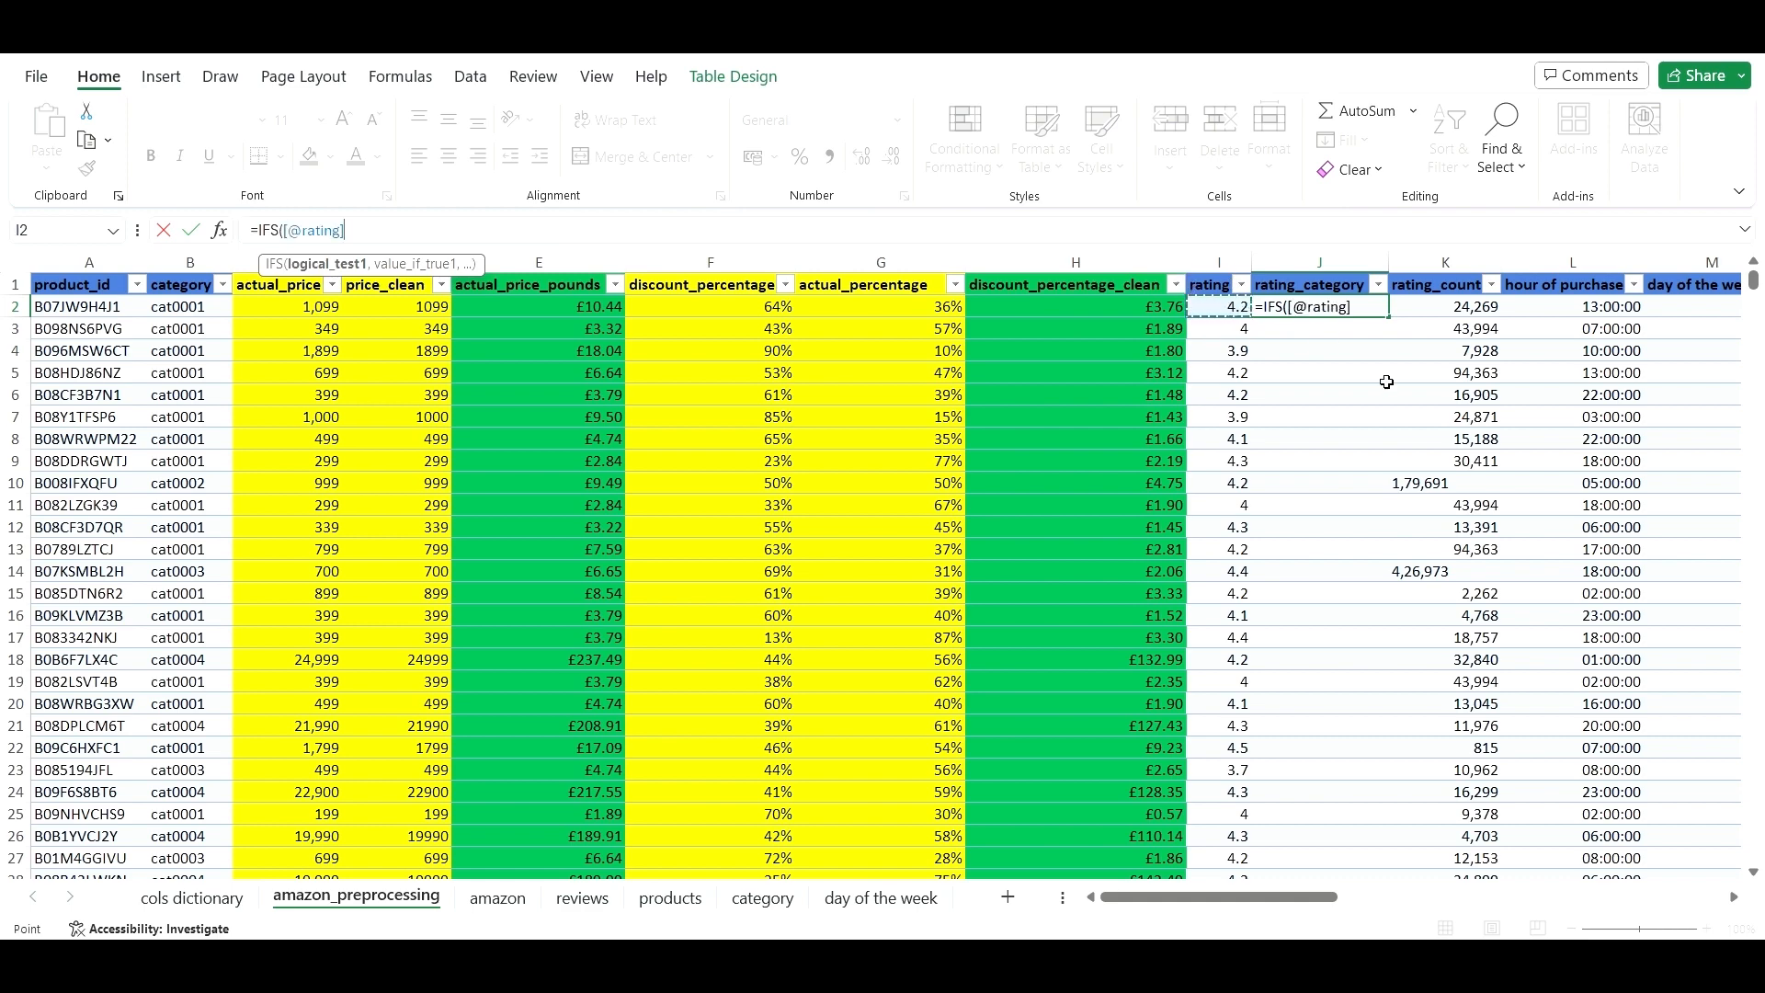
type(">$")
key("BackSpace")
type("4,")
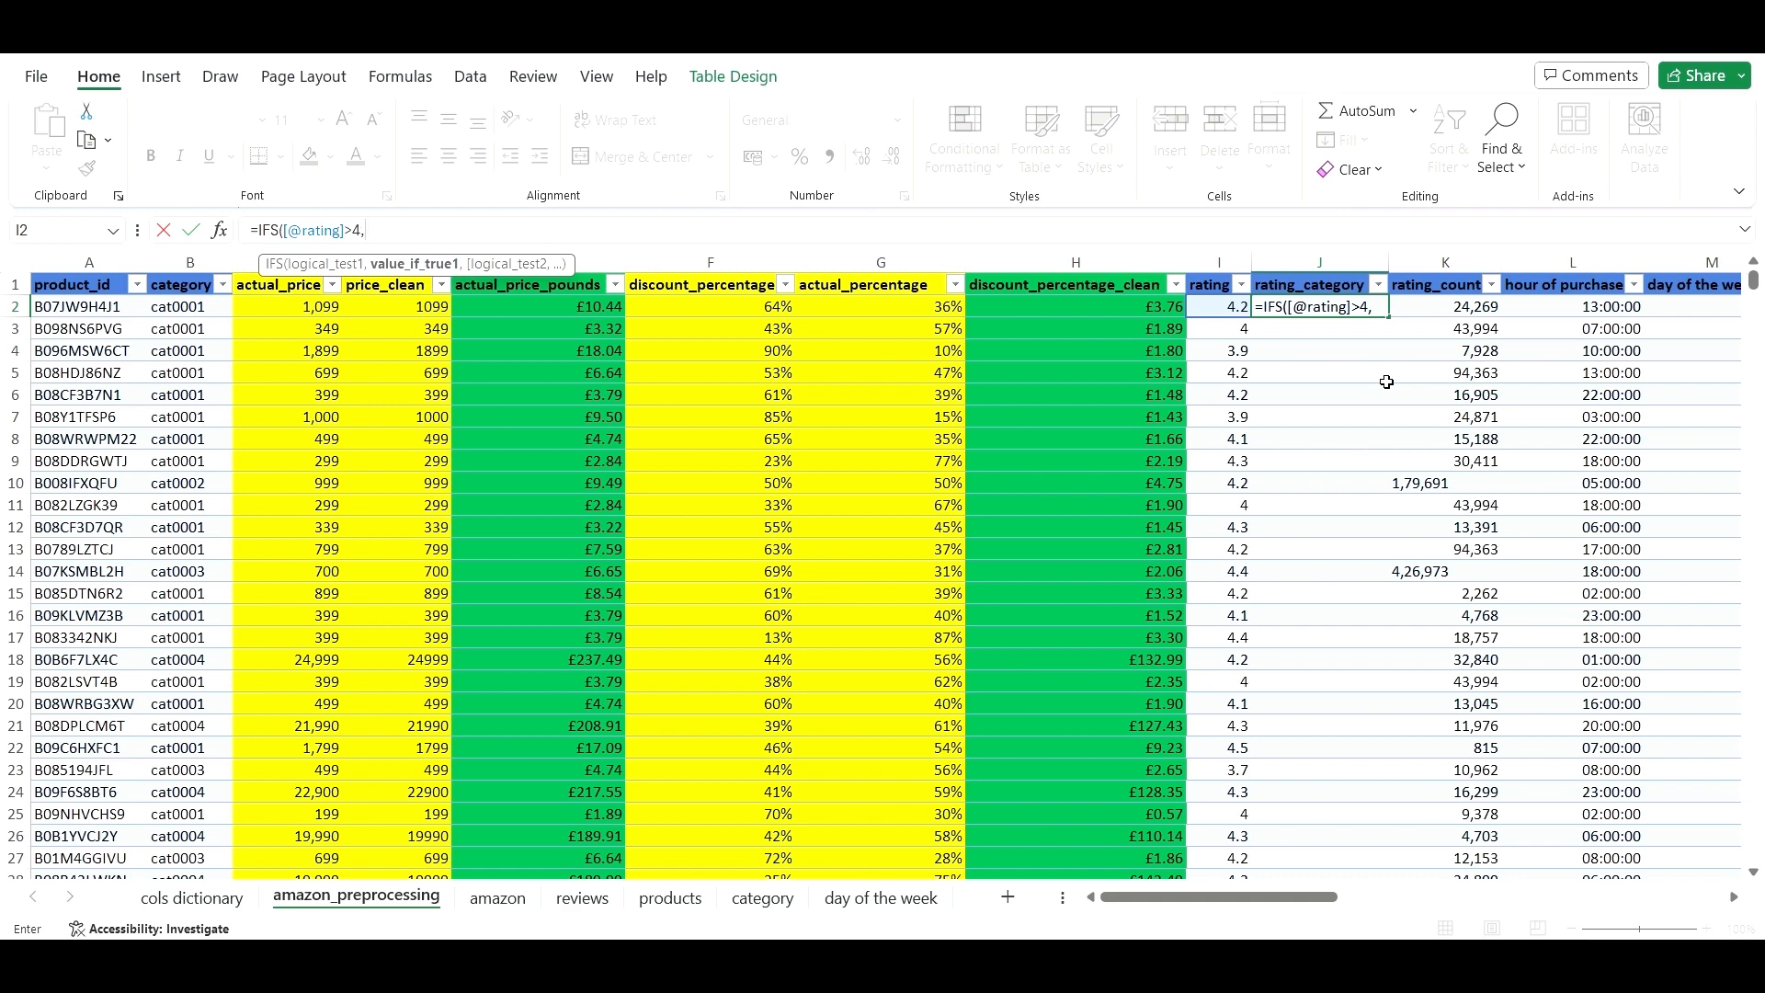
type("@")
key("BackSpace")
type("\"\"")
key("Left")
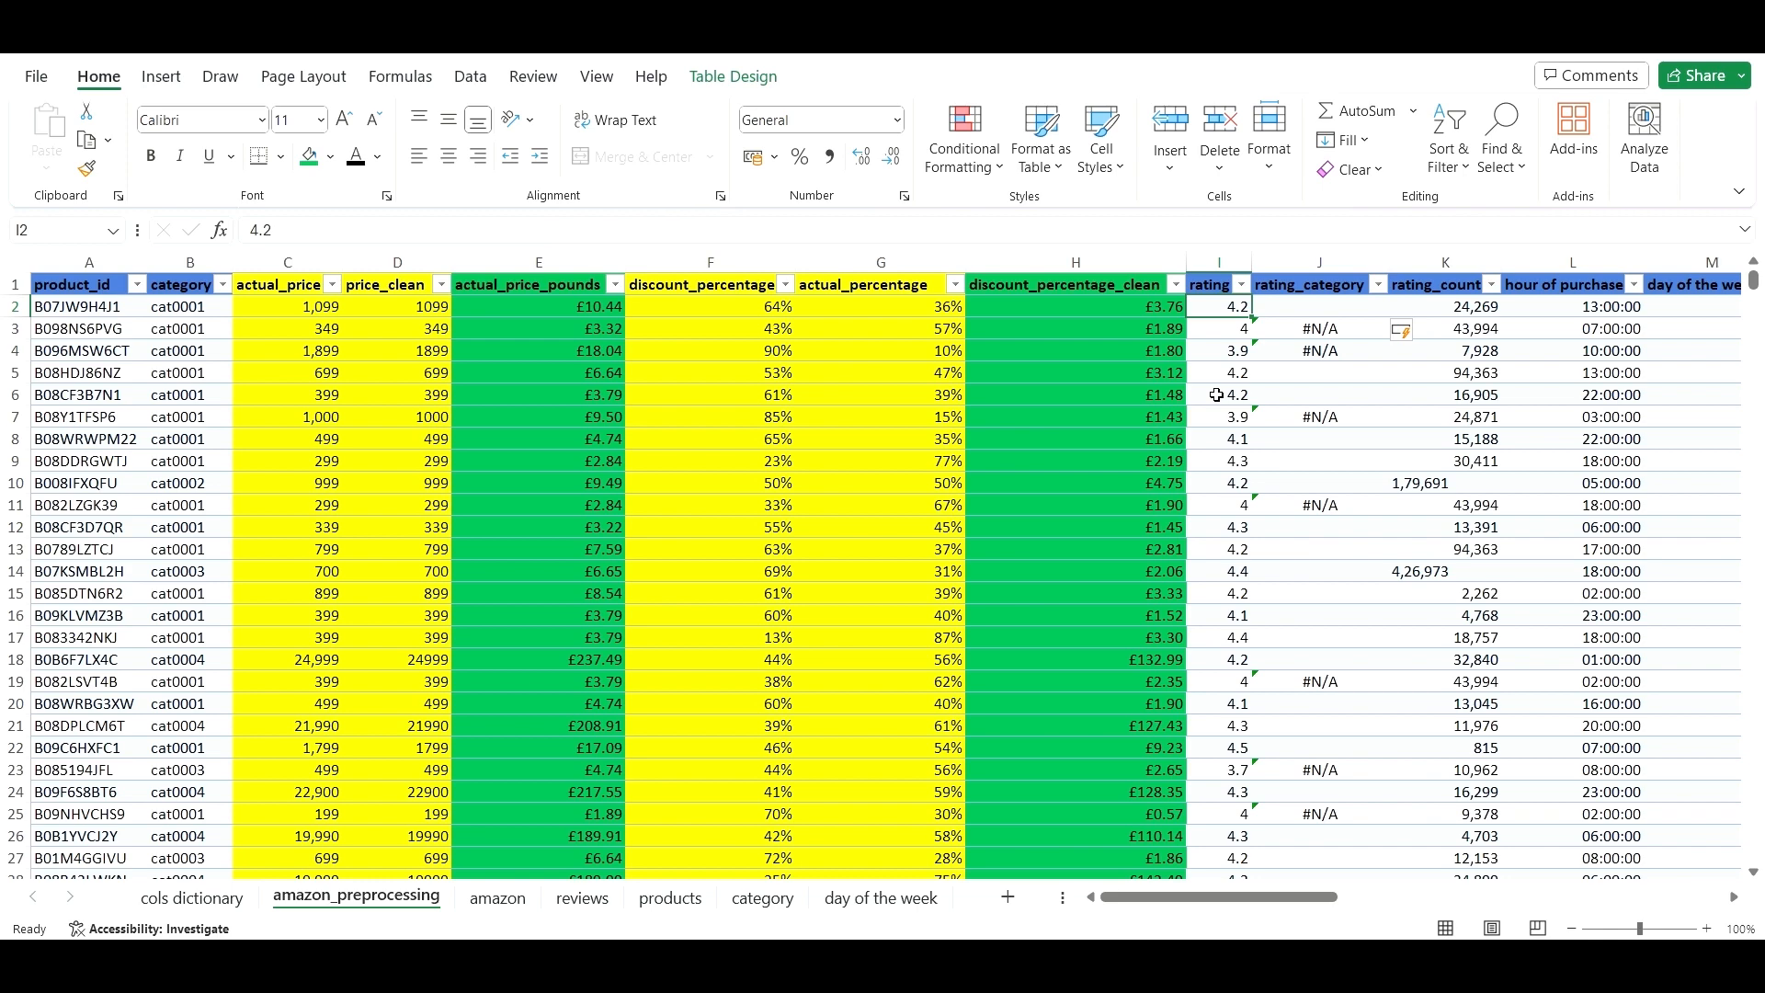
key("ctrl+z")
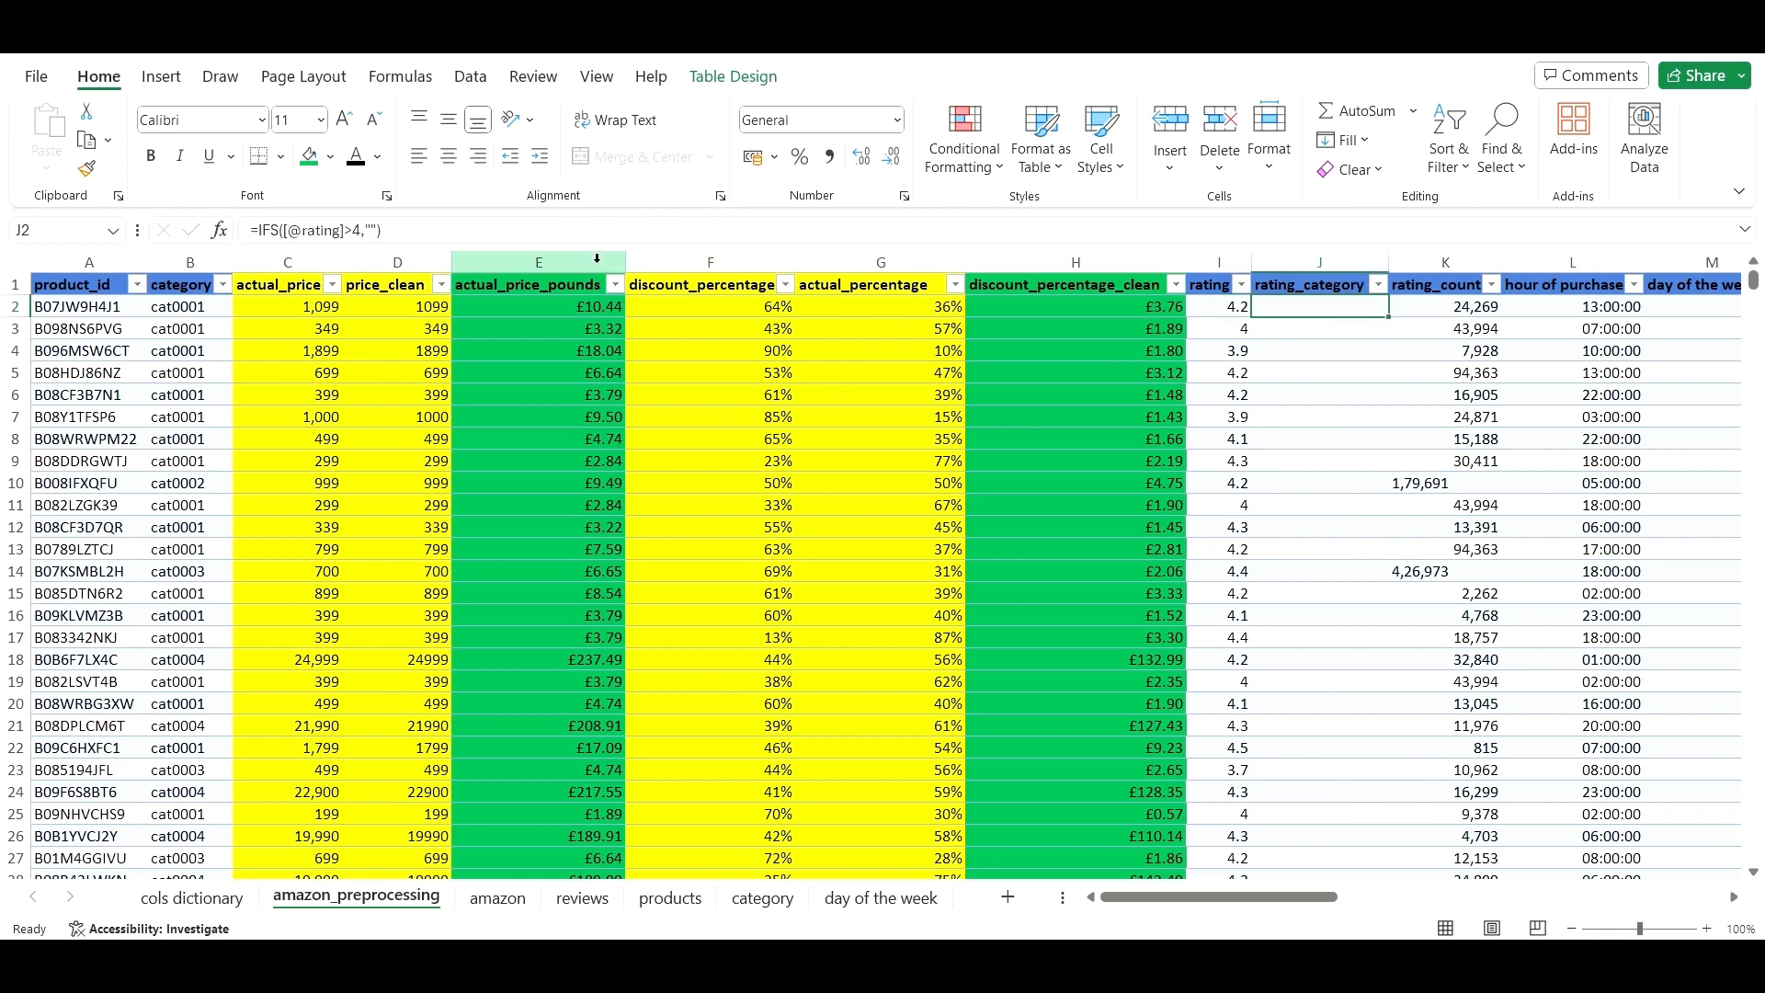
left_click(371, 229)
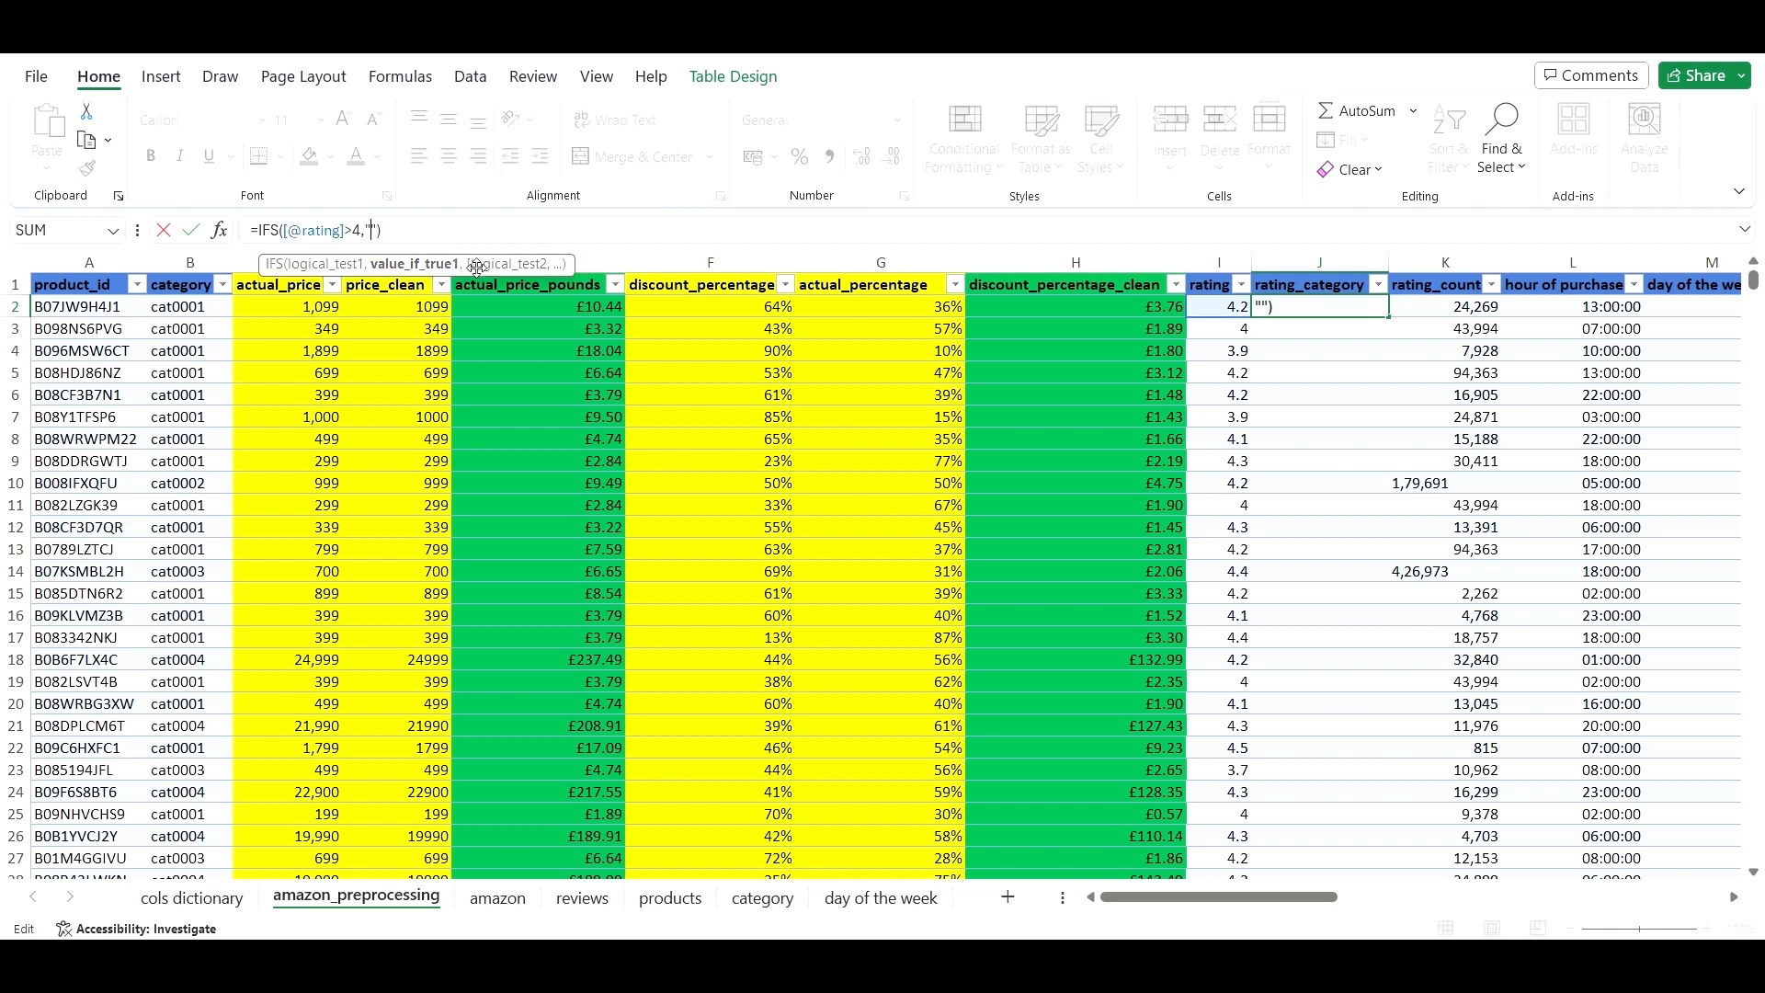
type("eXCELLENT")
key("BackSpace")
key("BackSpace")
key("BackSpace")
key("BackSpace")
key("BackSpace")
key("BackSpace")
key("BackSpace")
key("BackSpace")
key("BackSpace")
type("Exce")
key("BackSpace")
type("ellent")
left_click(434, 230)
type("\",")
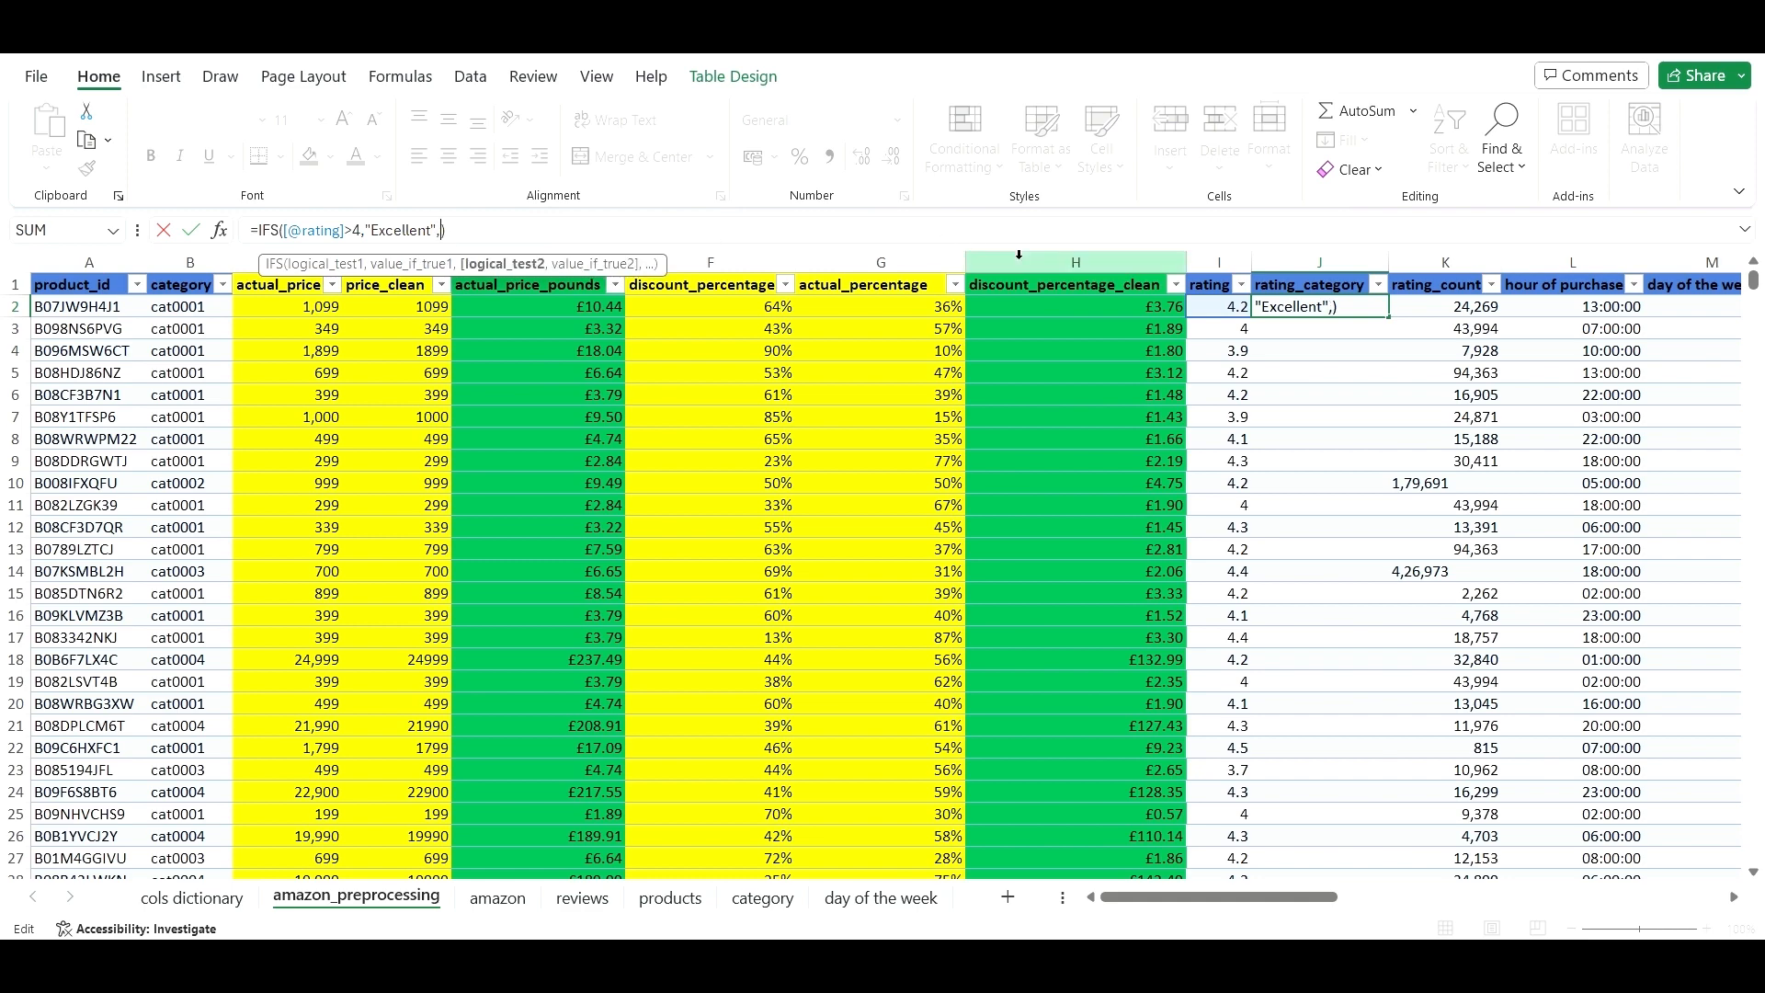
left_click(1222, 304)
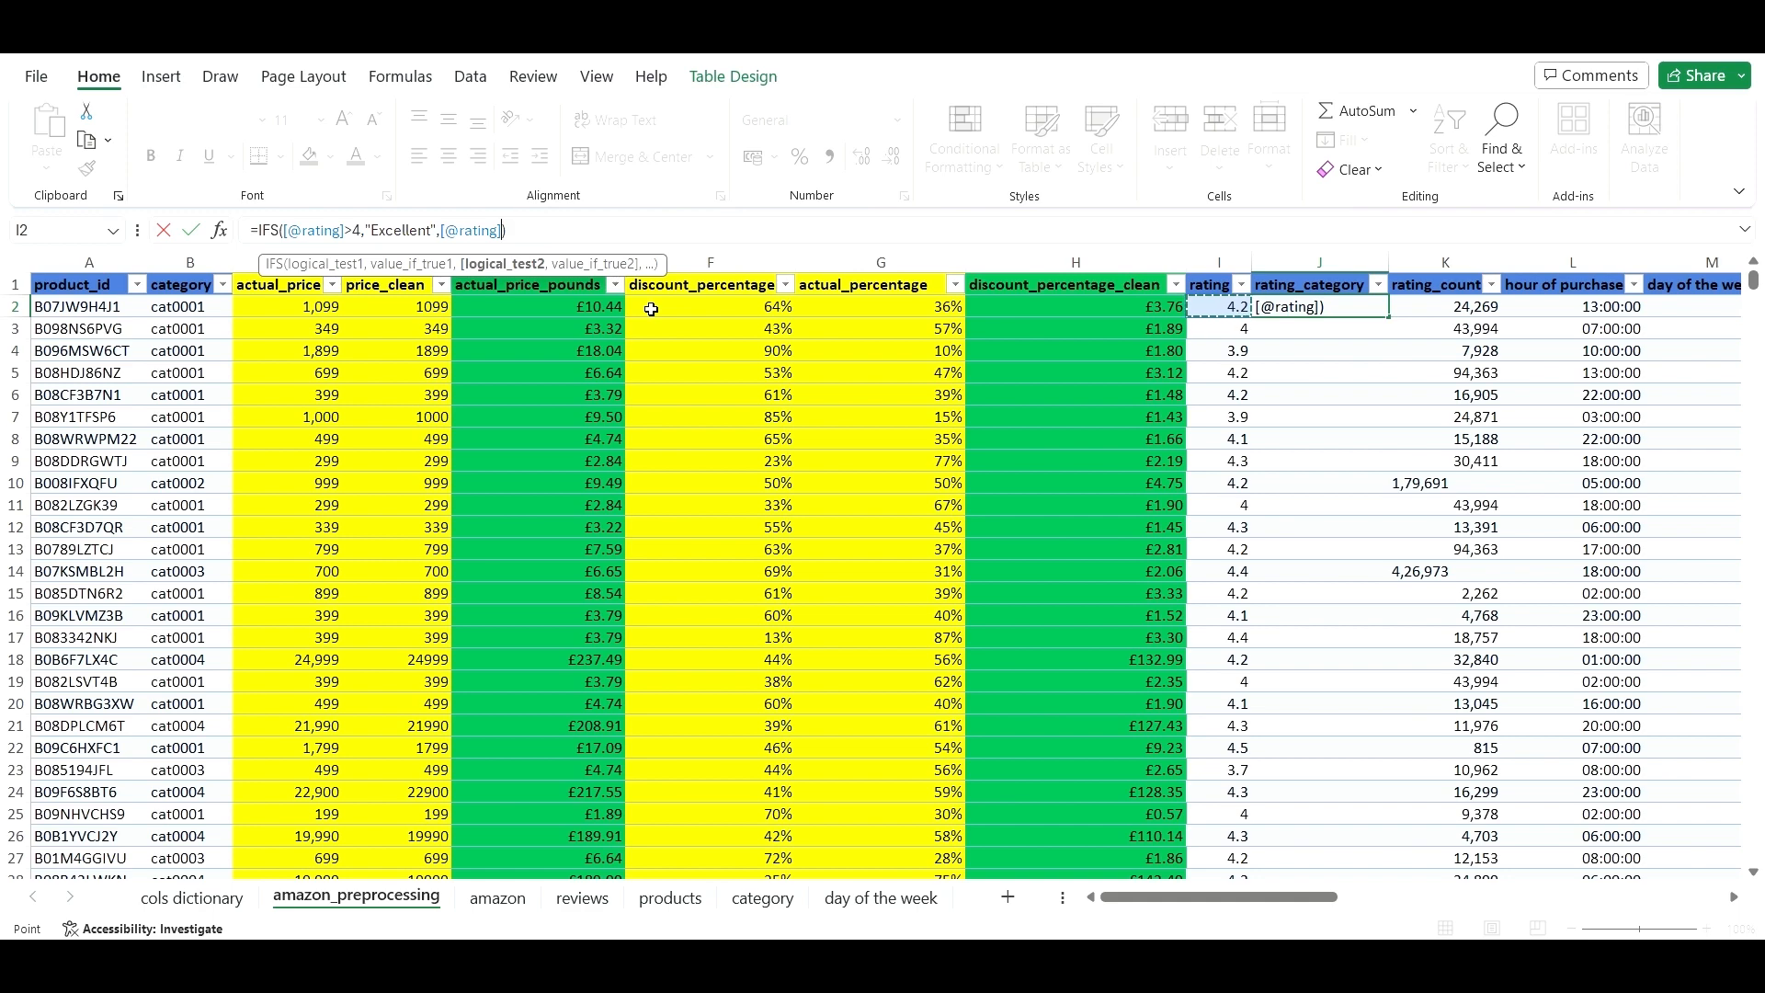
type(">3,")
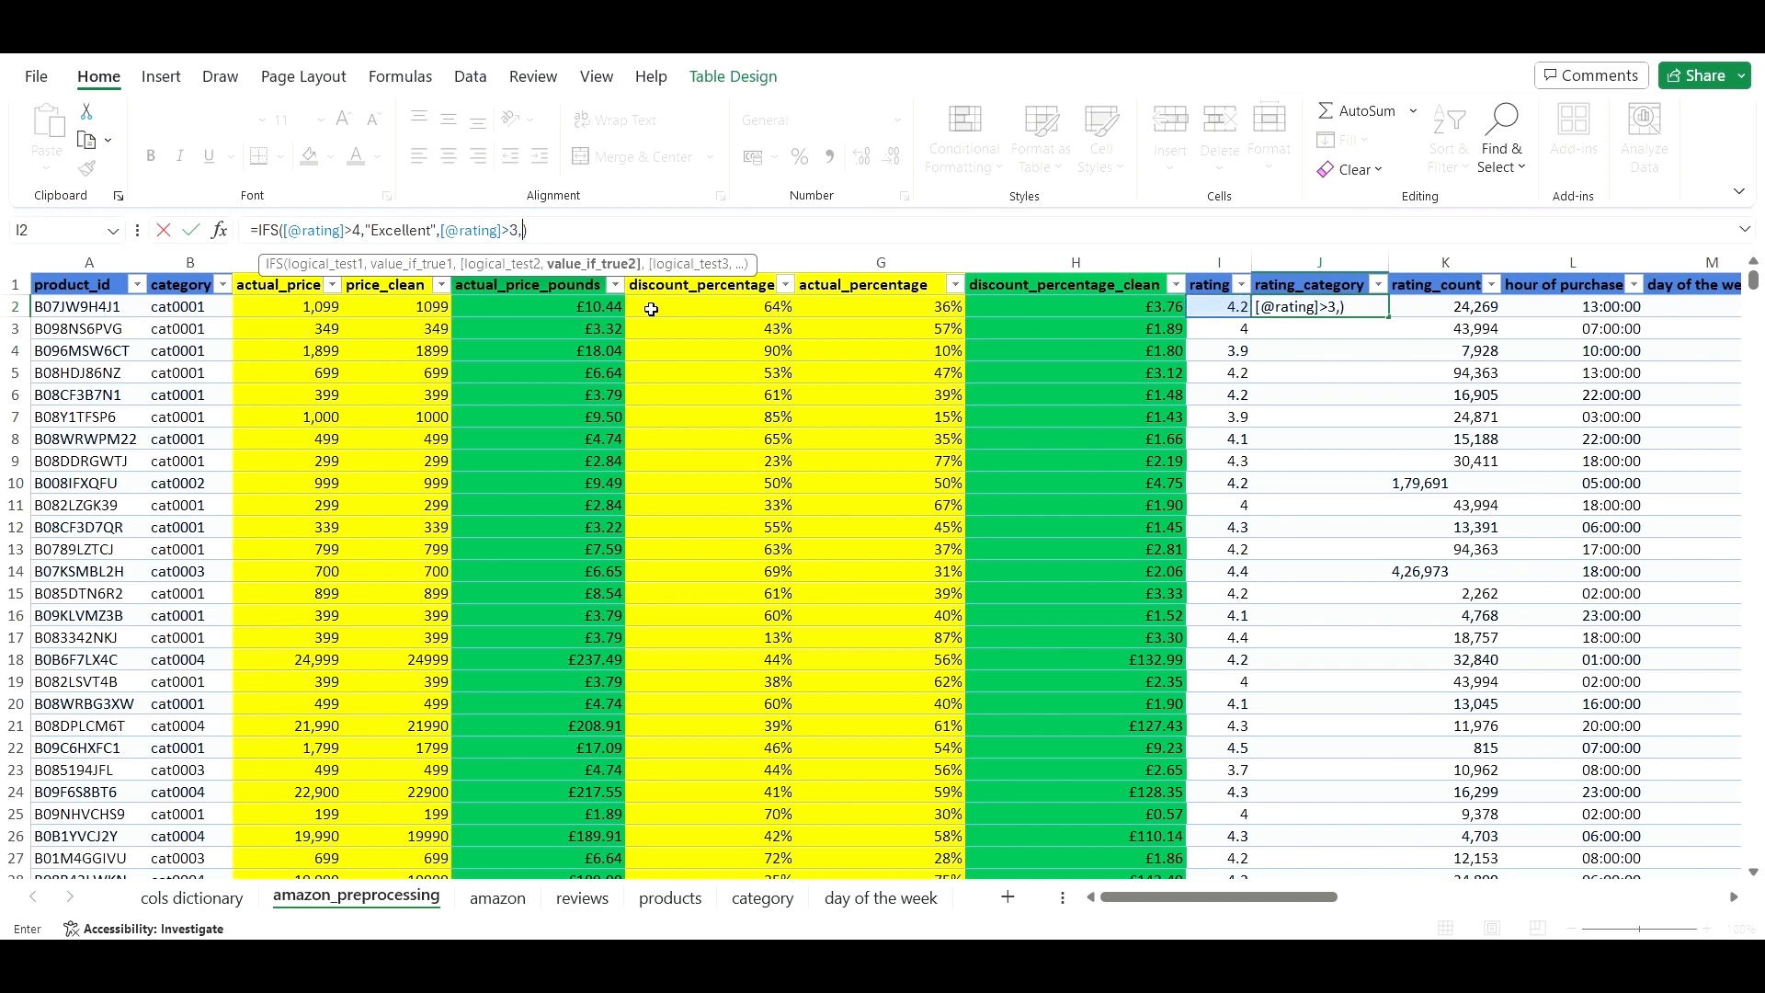
type("\"\")")
key("Return")
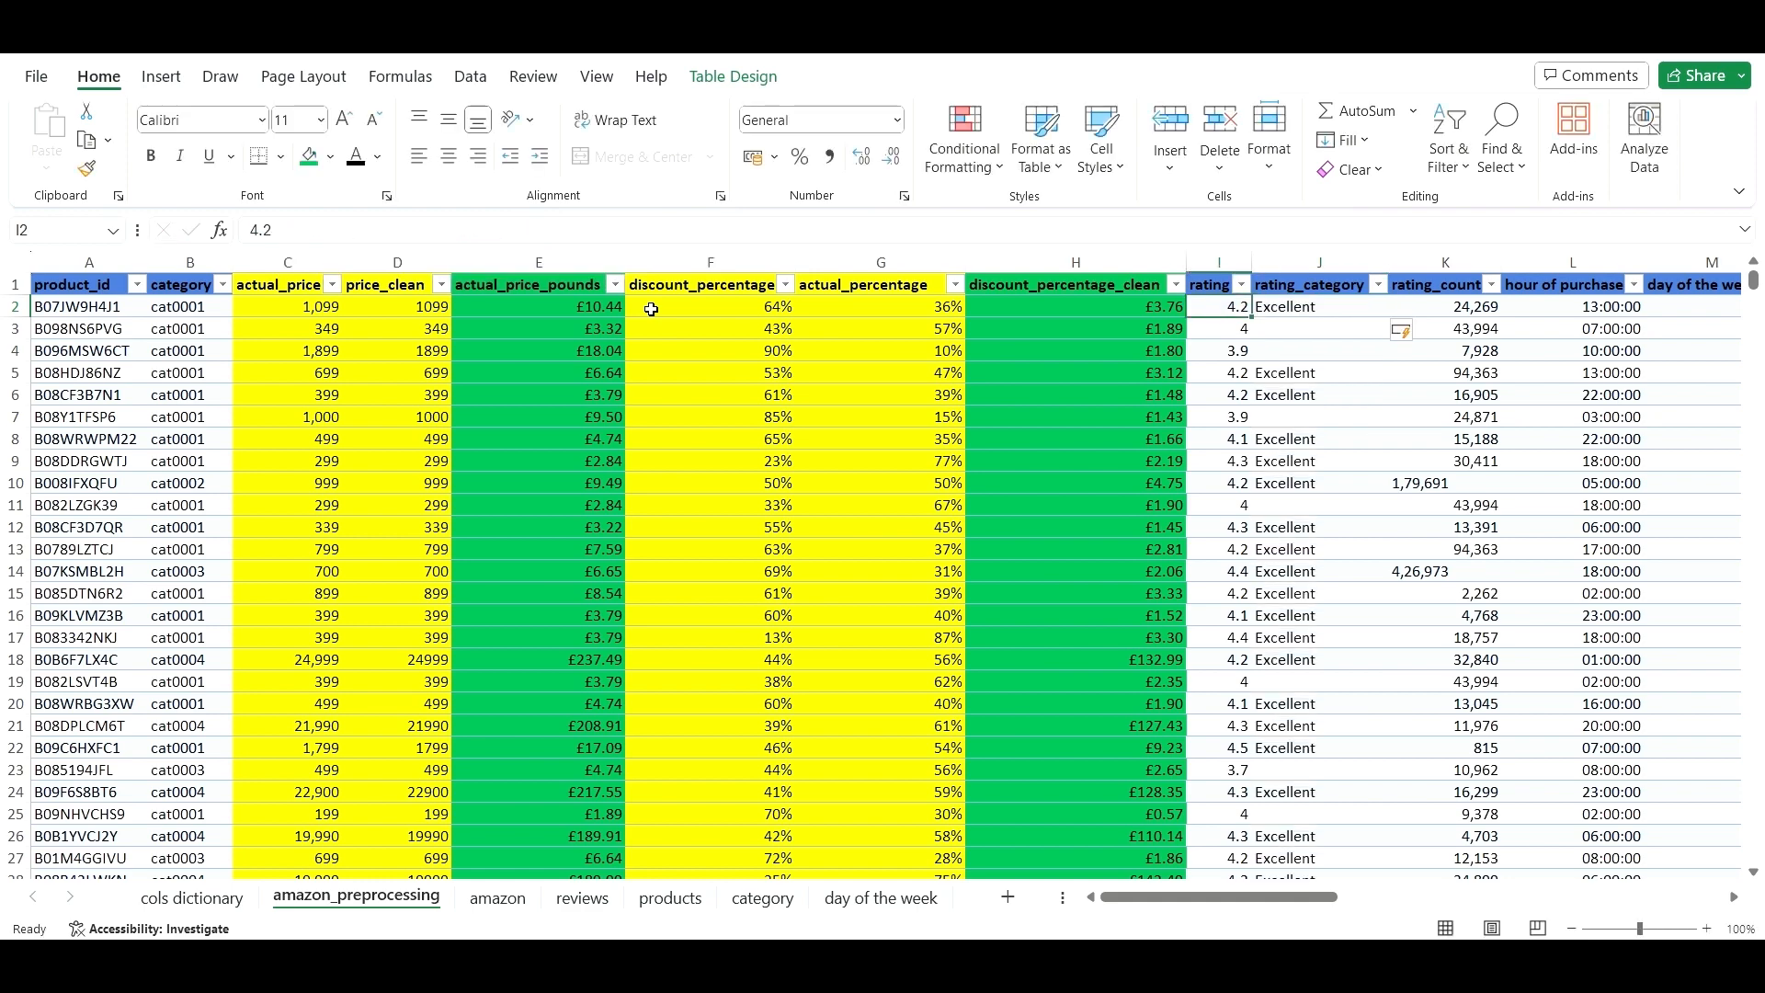
key("ctrl+z")
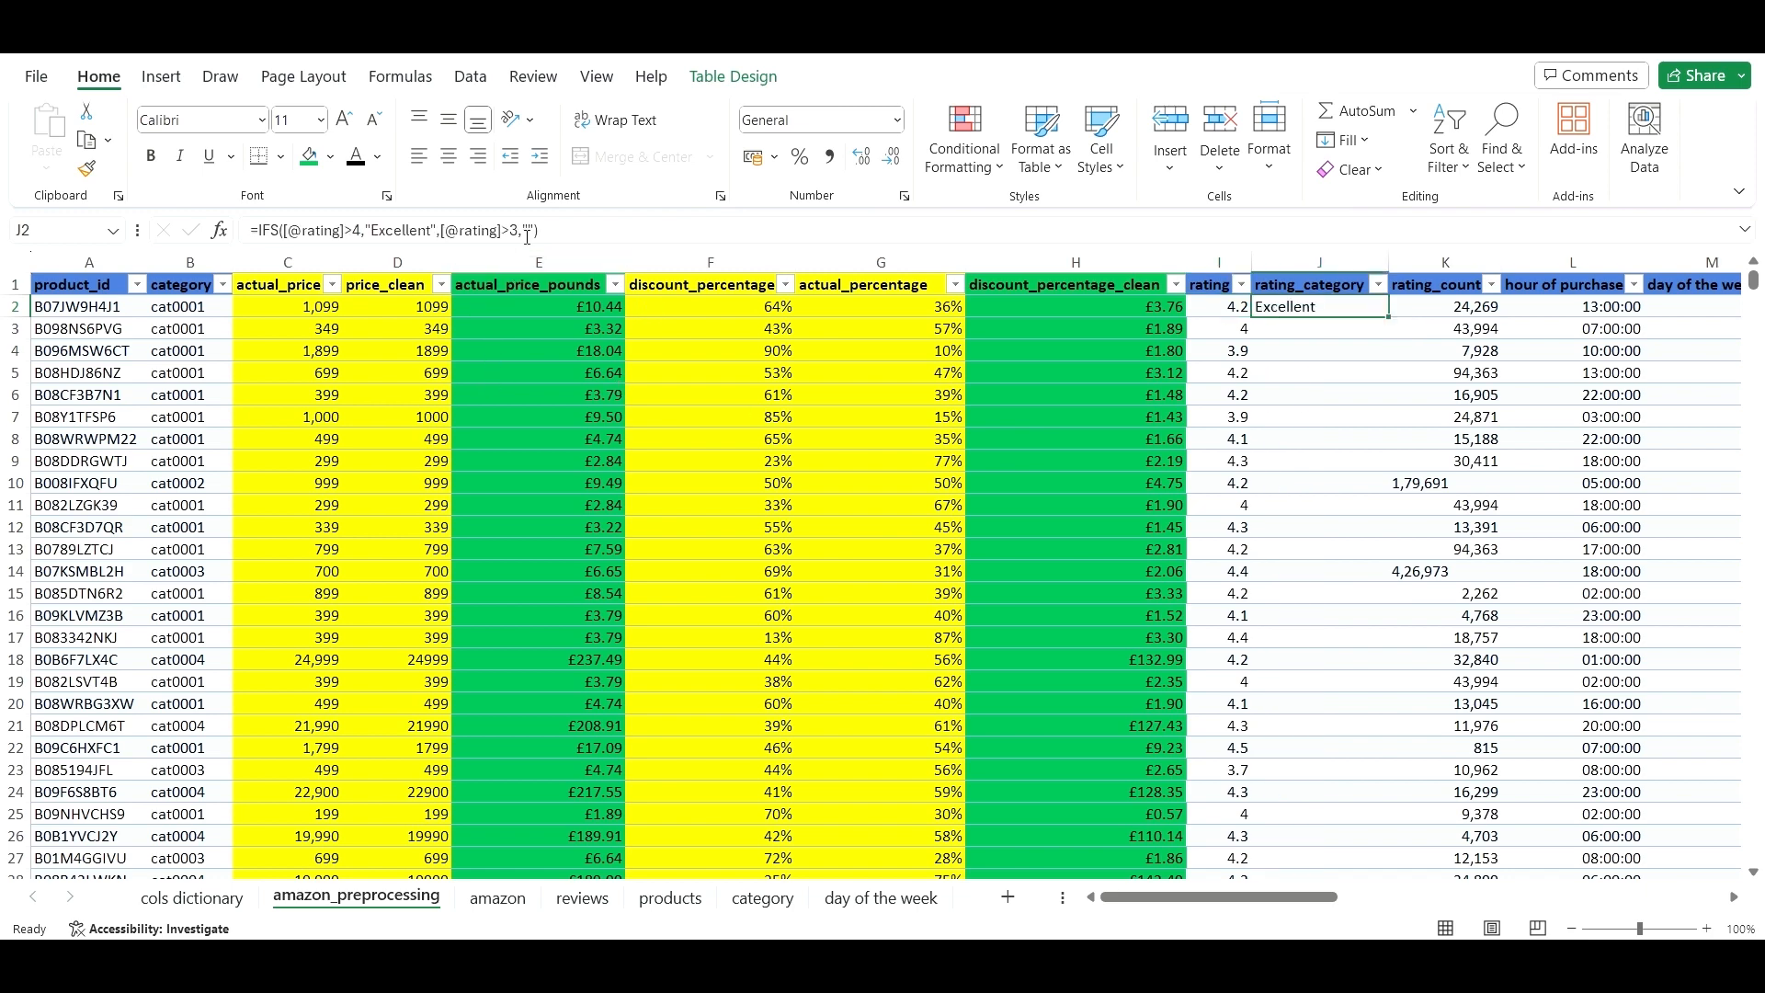
key("F2")
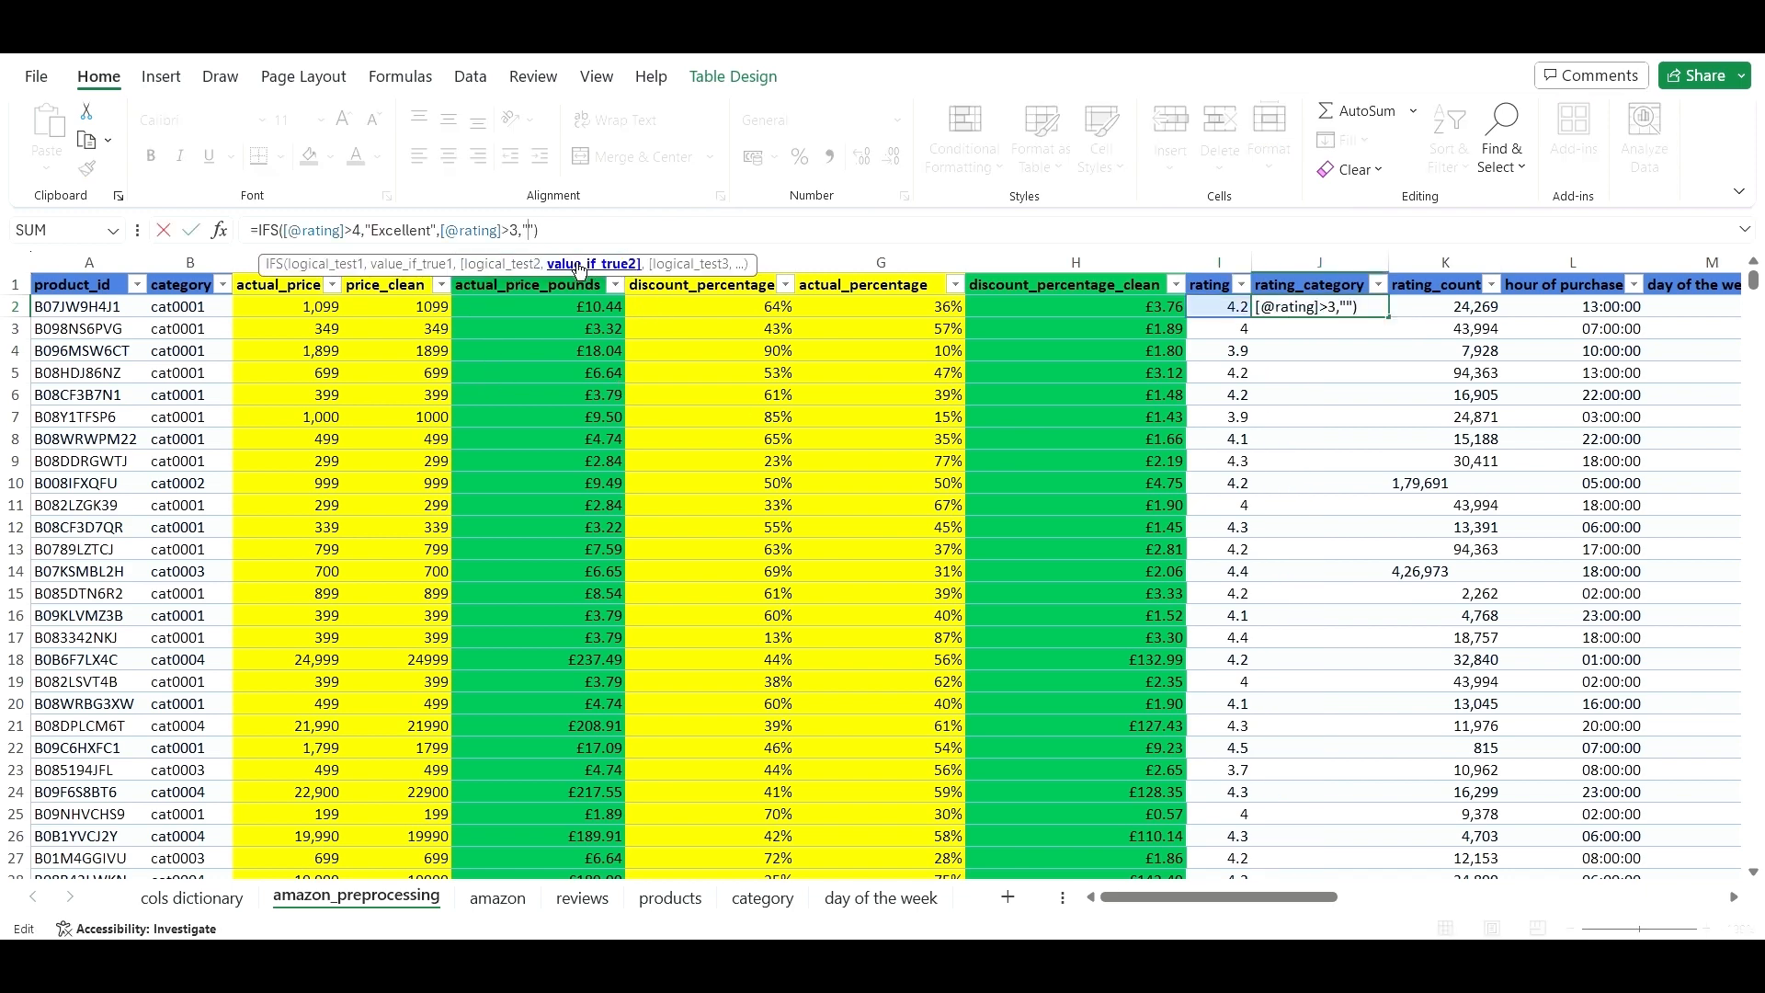
type("Good\"")
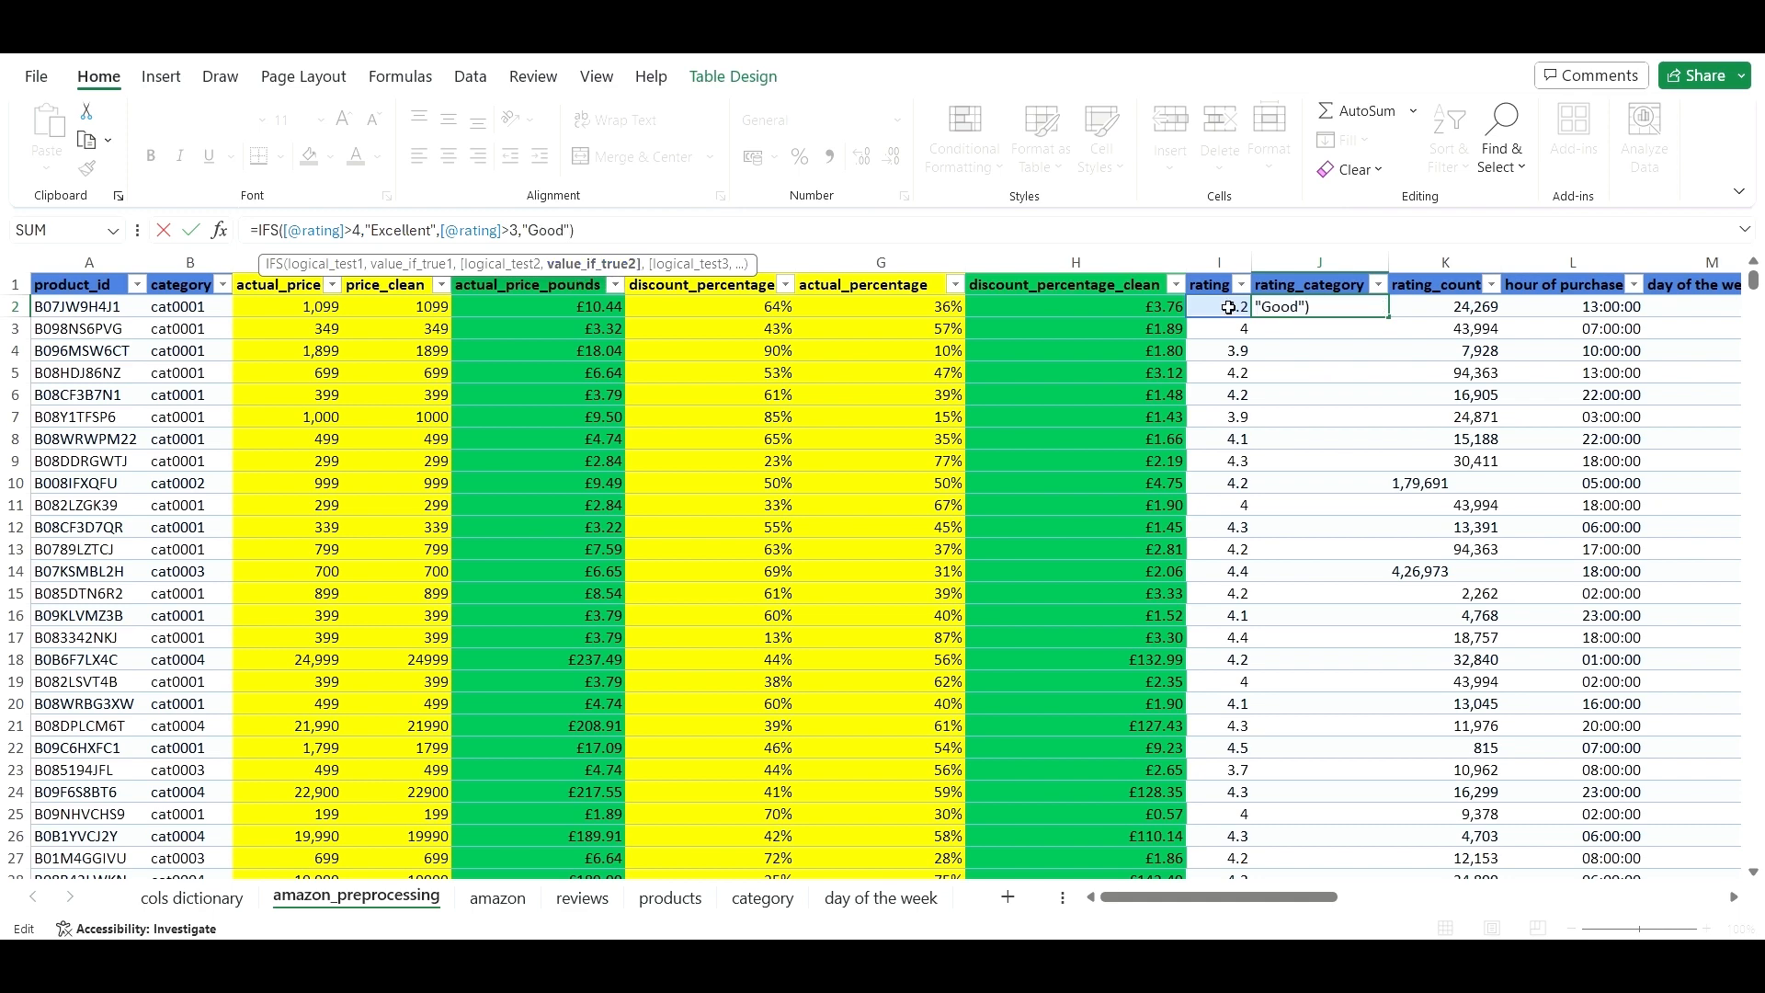
type(",")
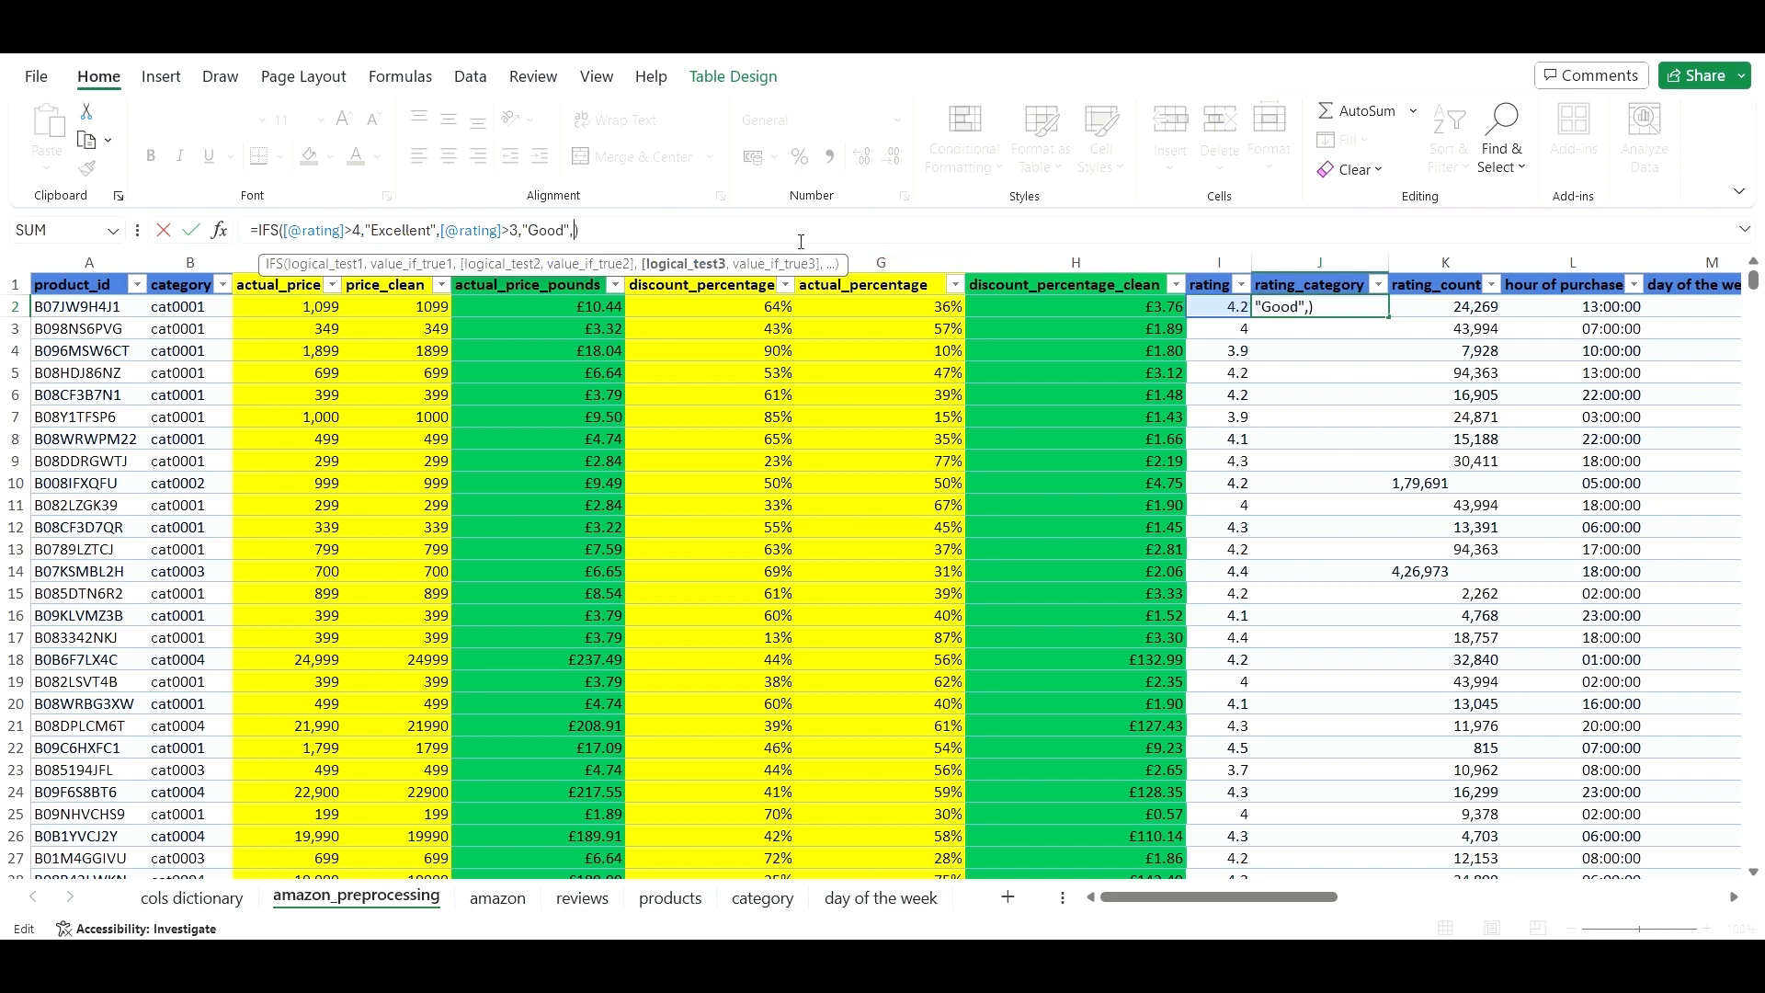
left_click(1195, 307)
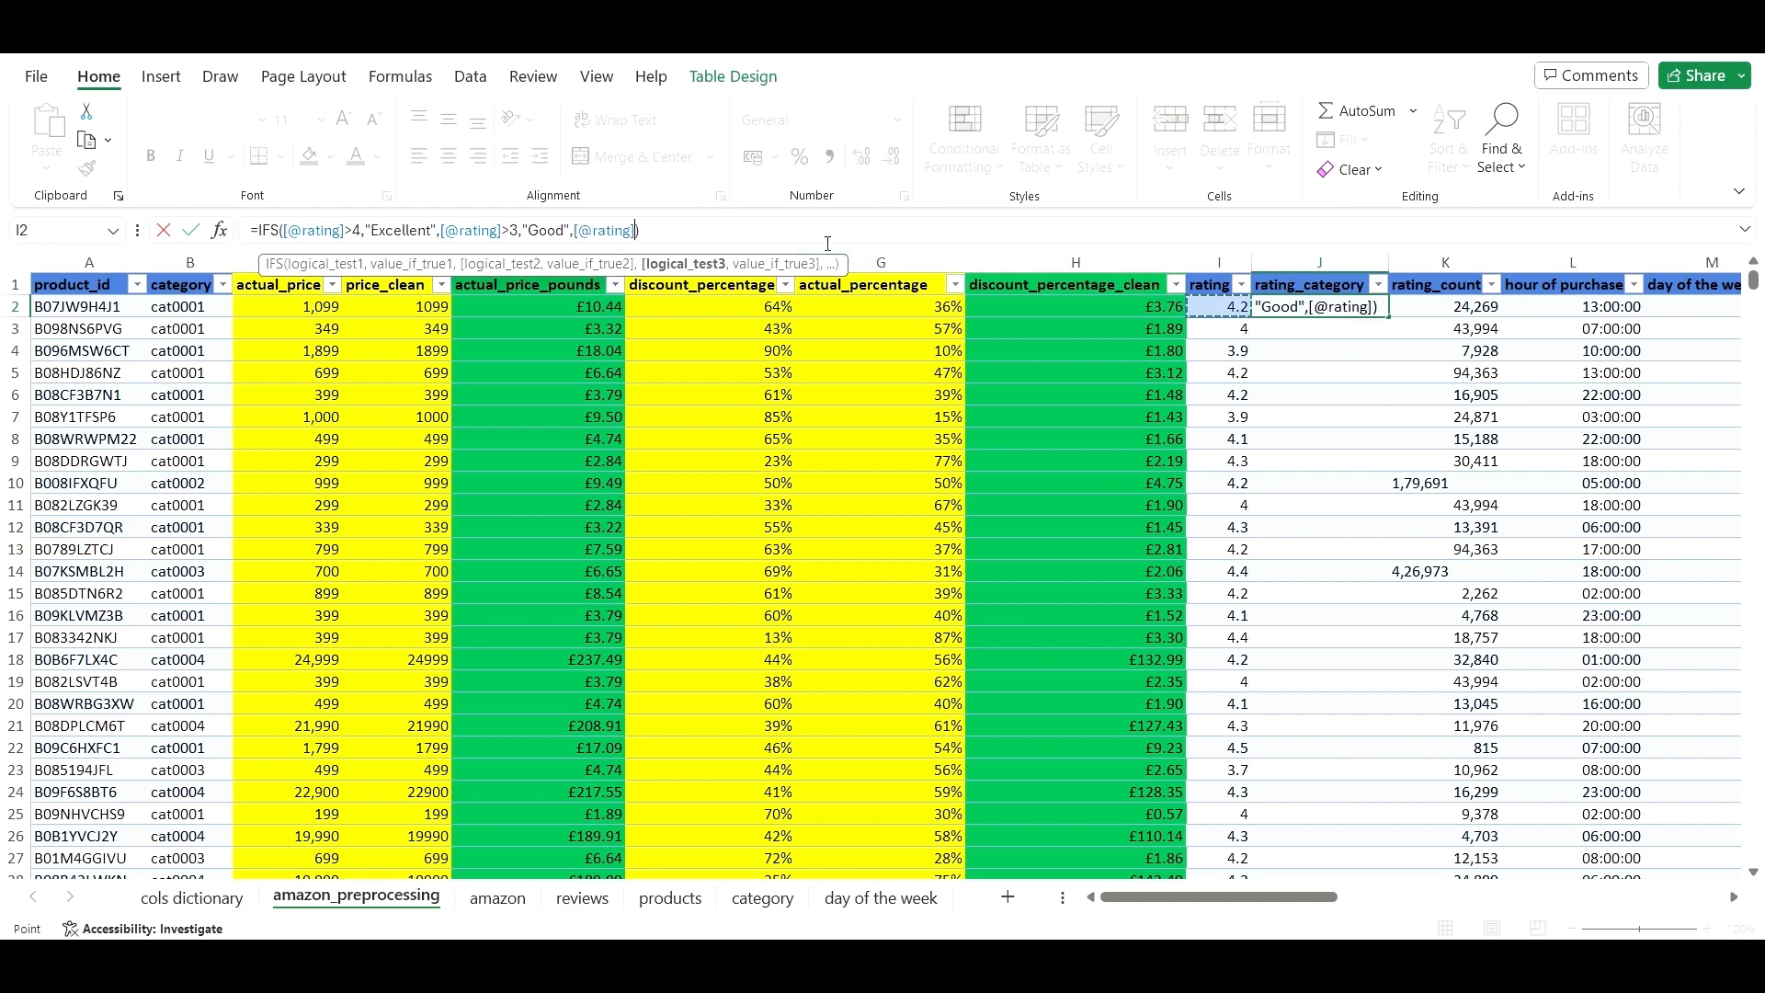
type(">")
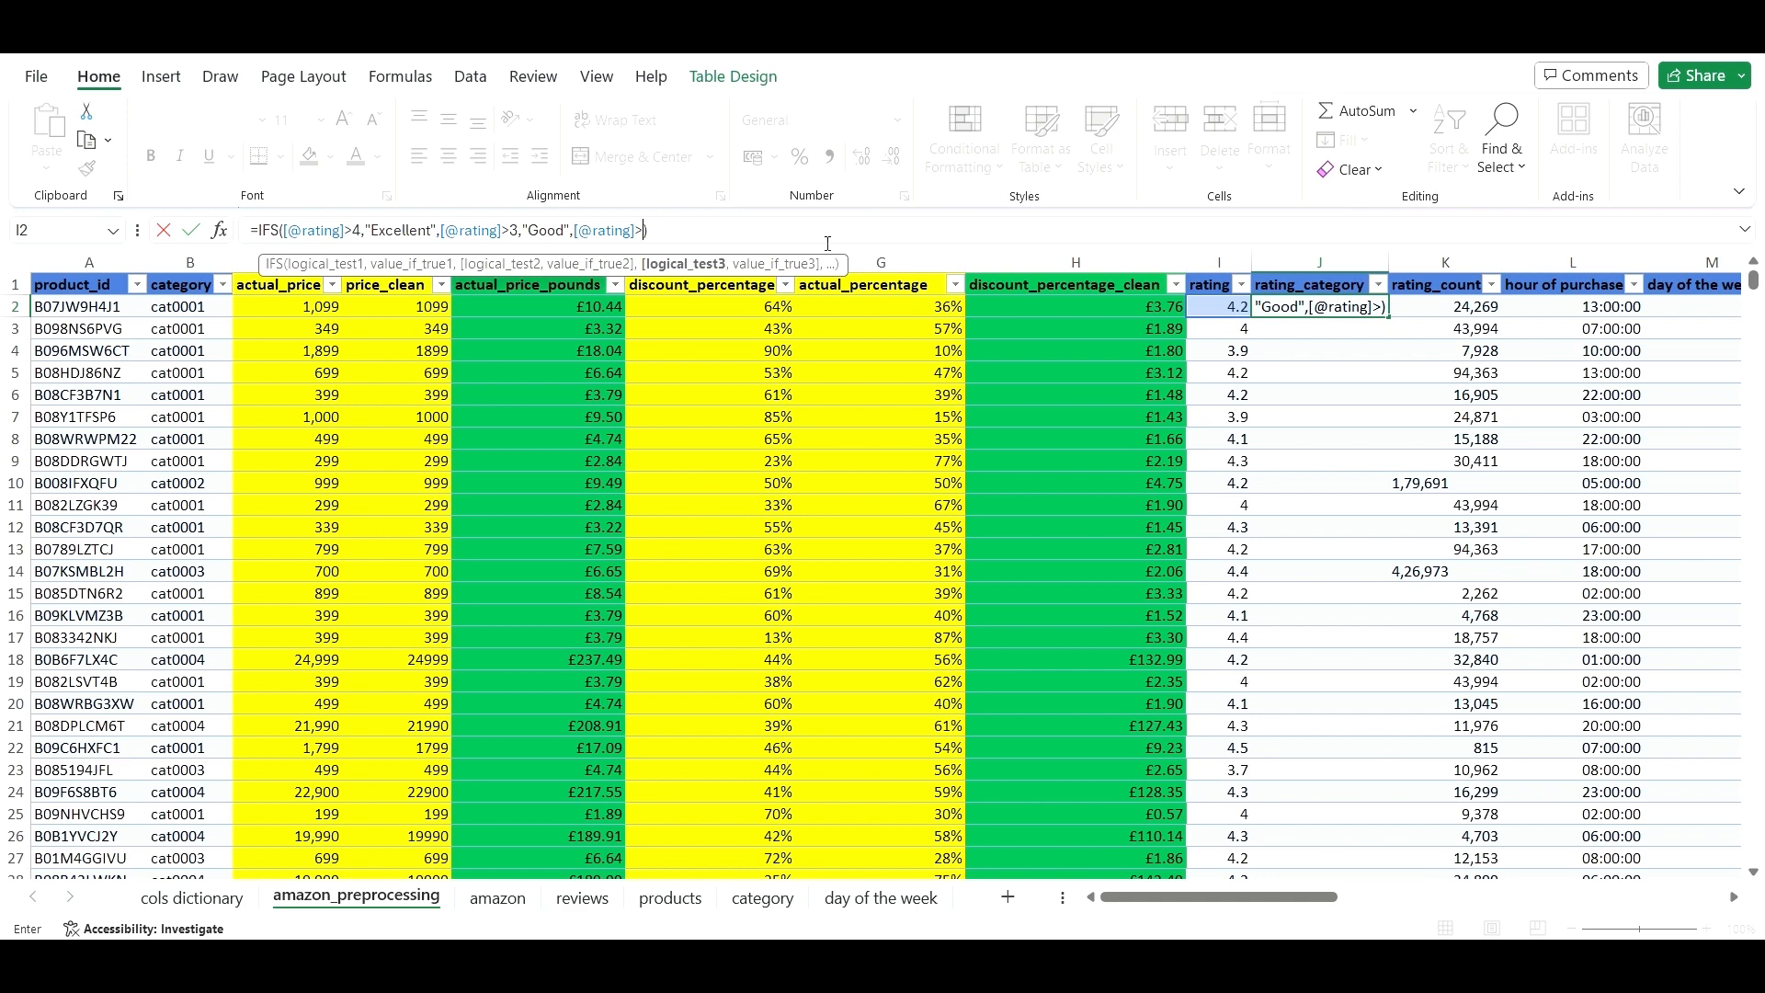
type("2,")
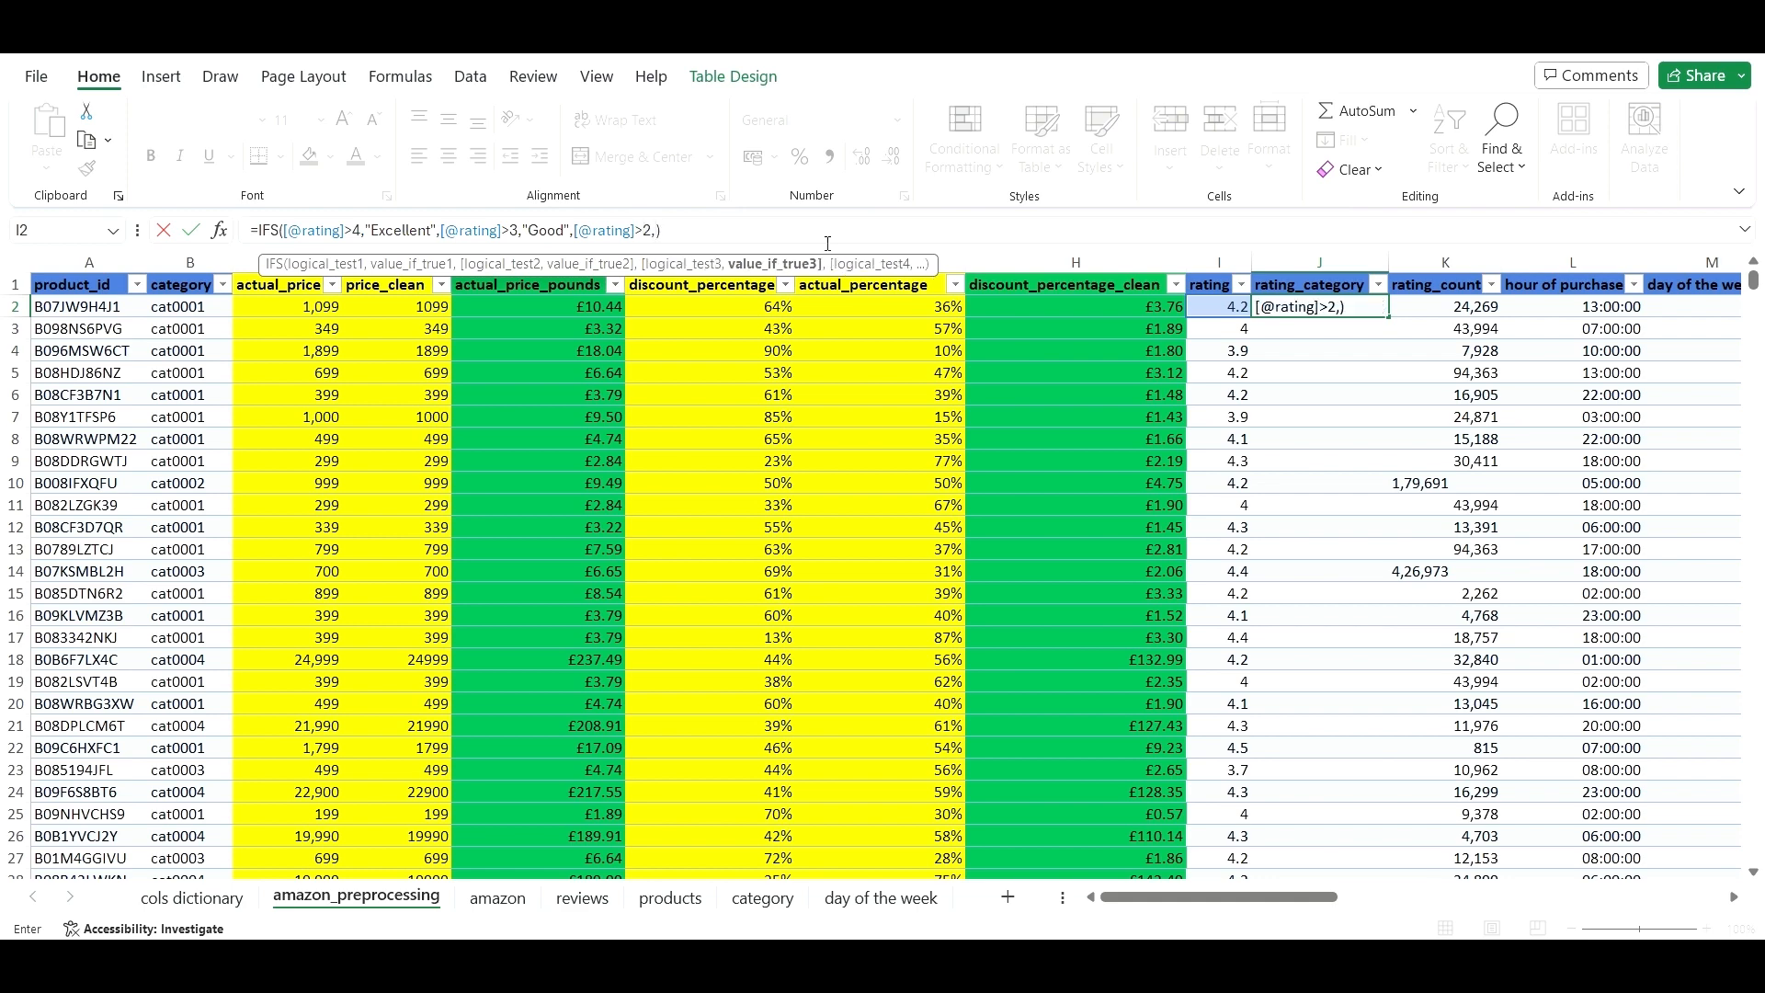
type("\"")
type("\"")
key("F2")
key("Left")
type("Go")
key("BackSpace")
key("BackSpace")
type("Fair")
type(",")
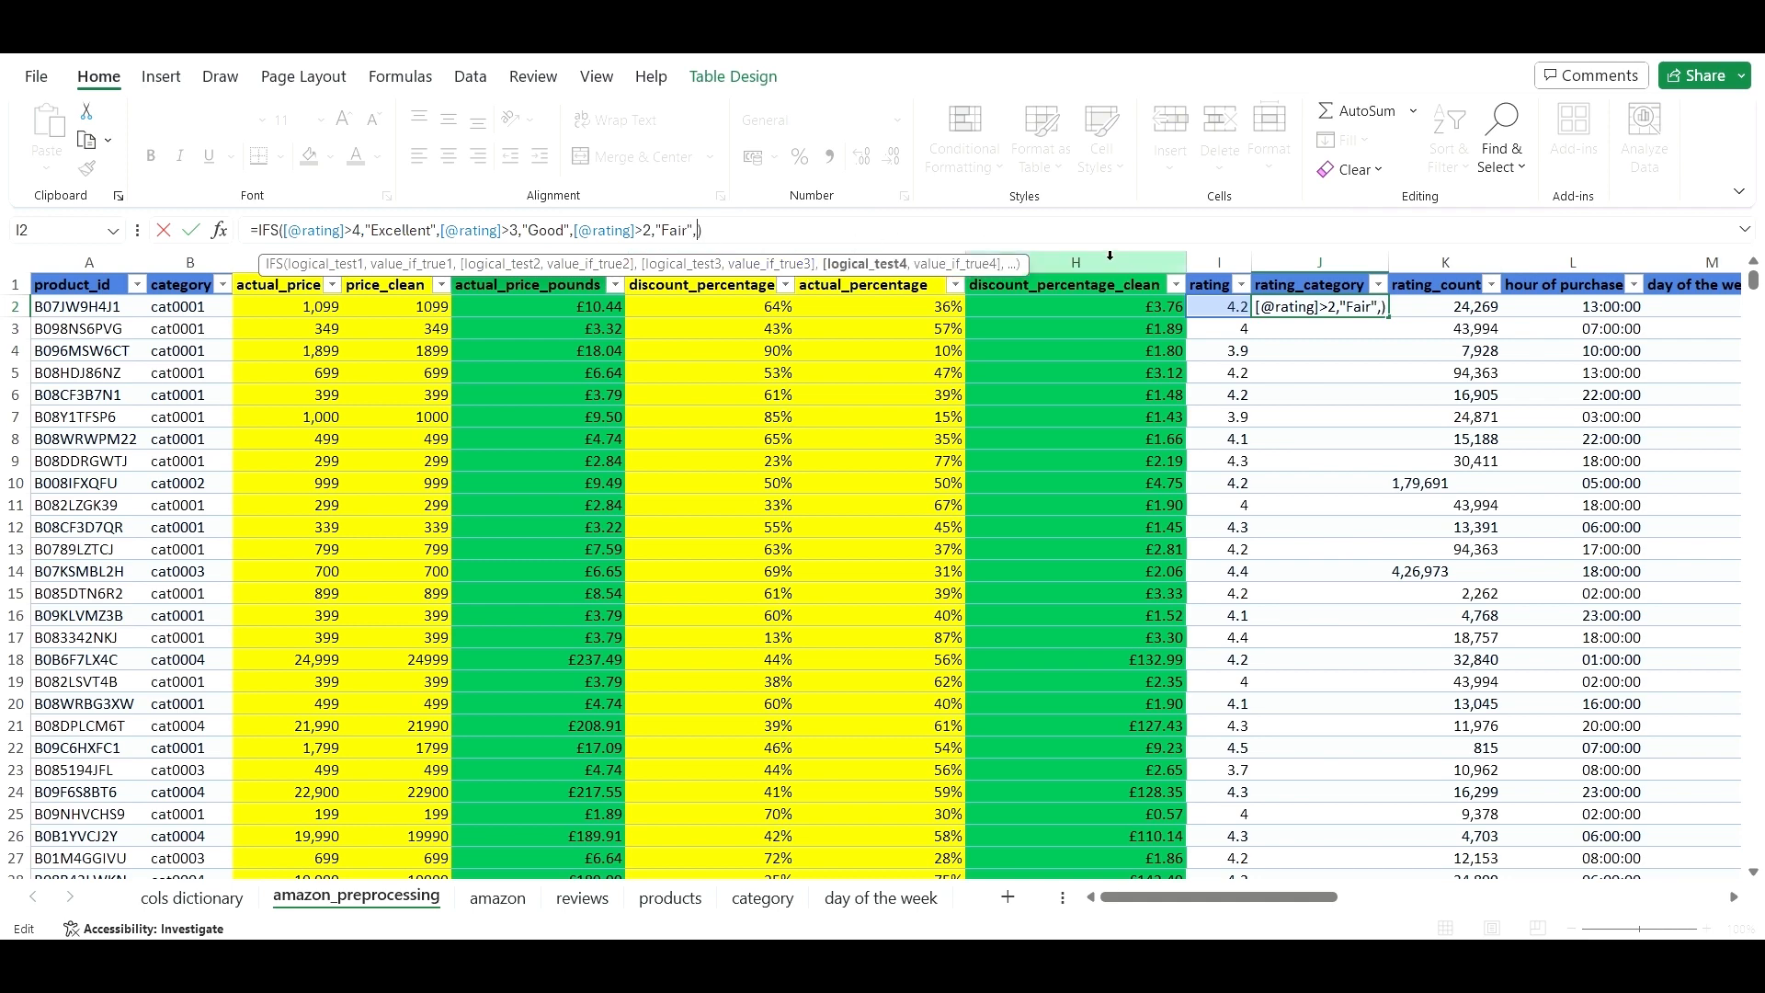
left_click(1234, 310)
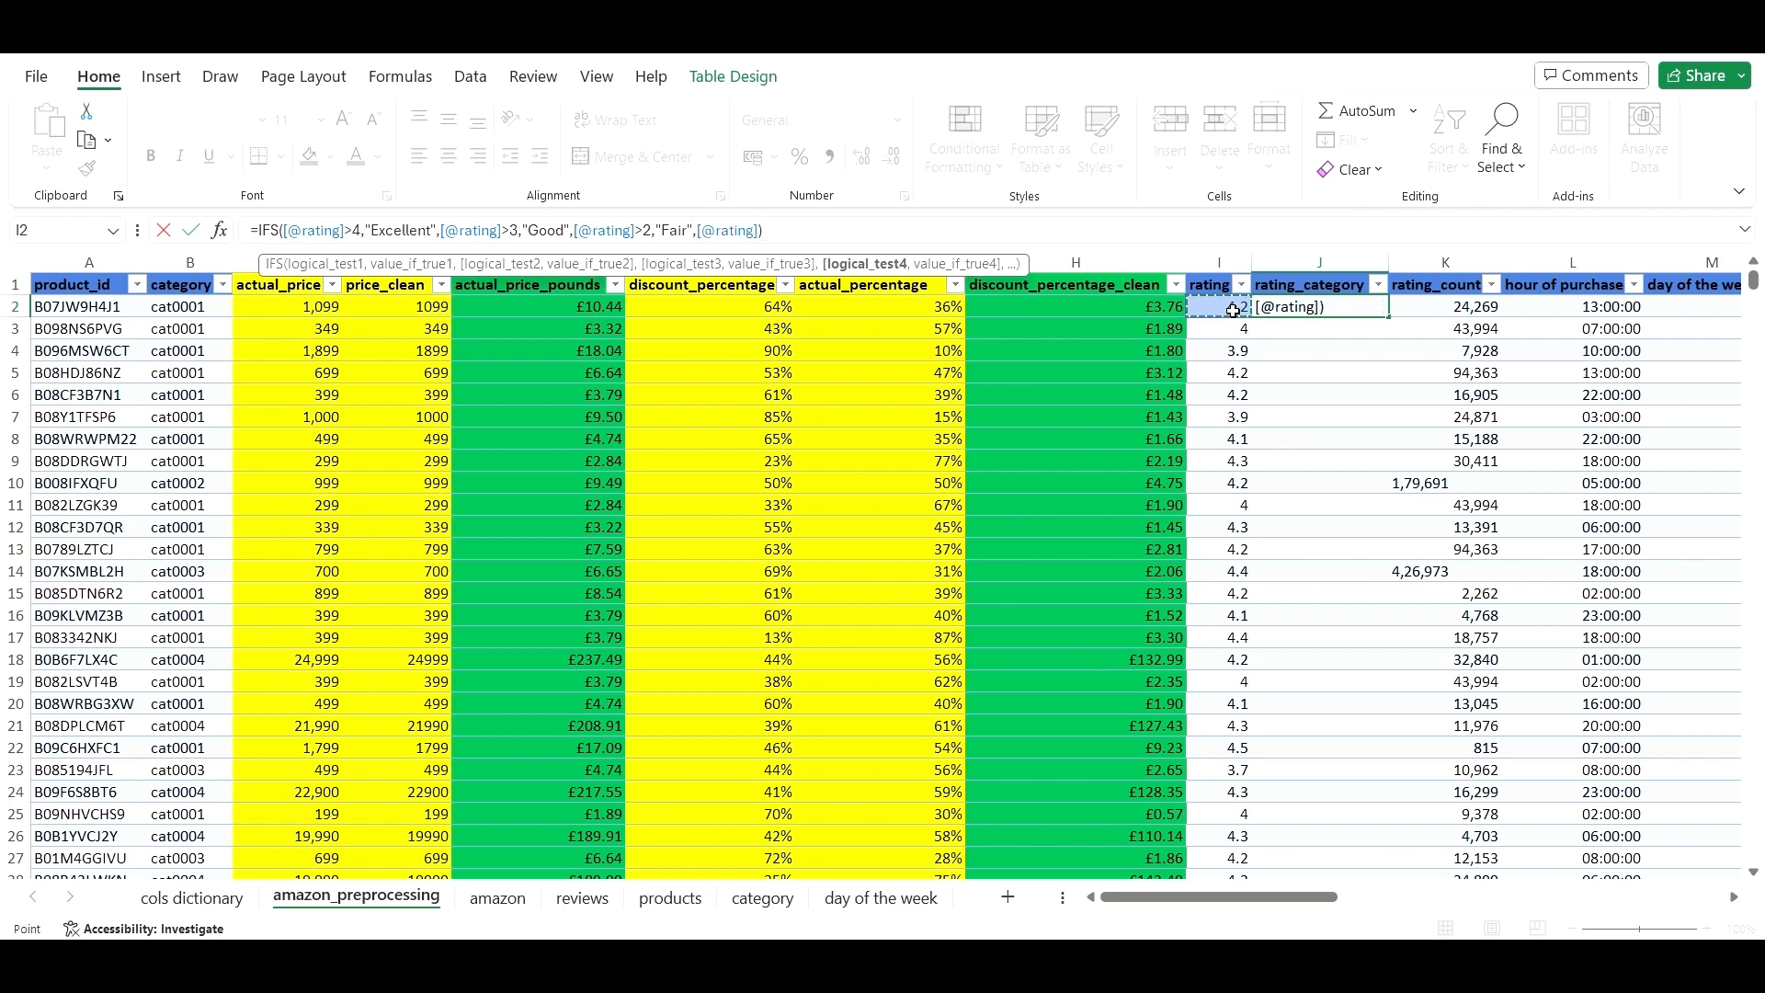
type(">0,")
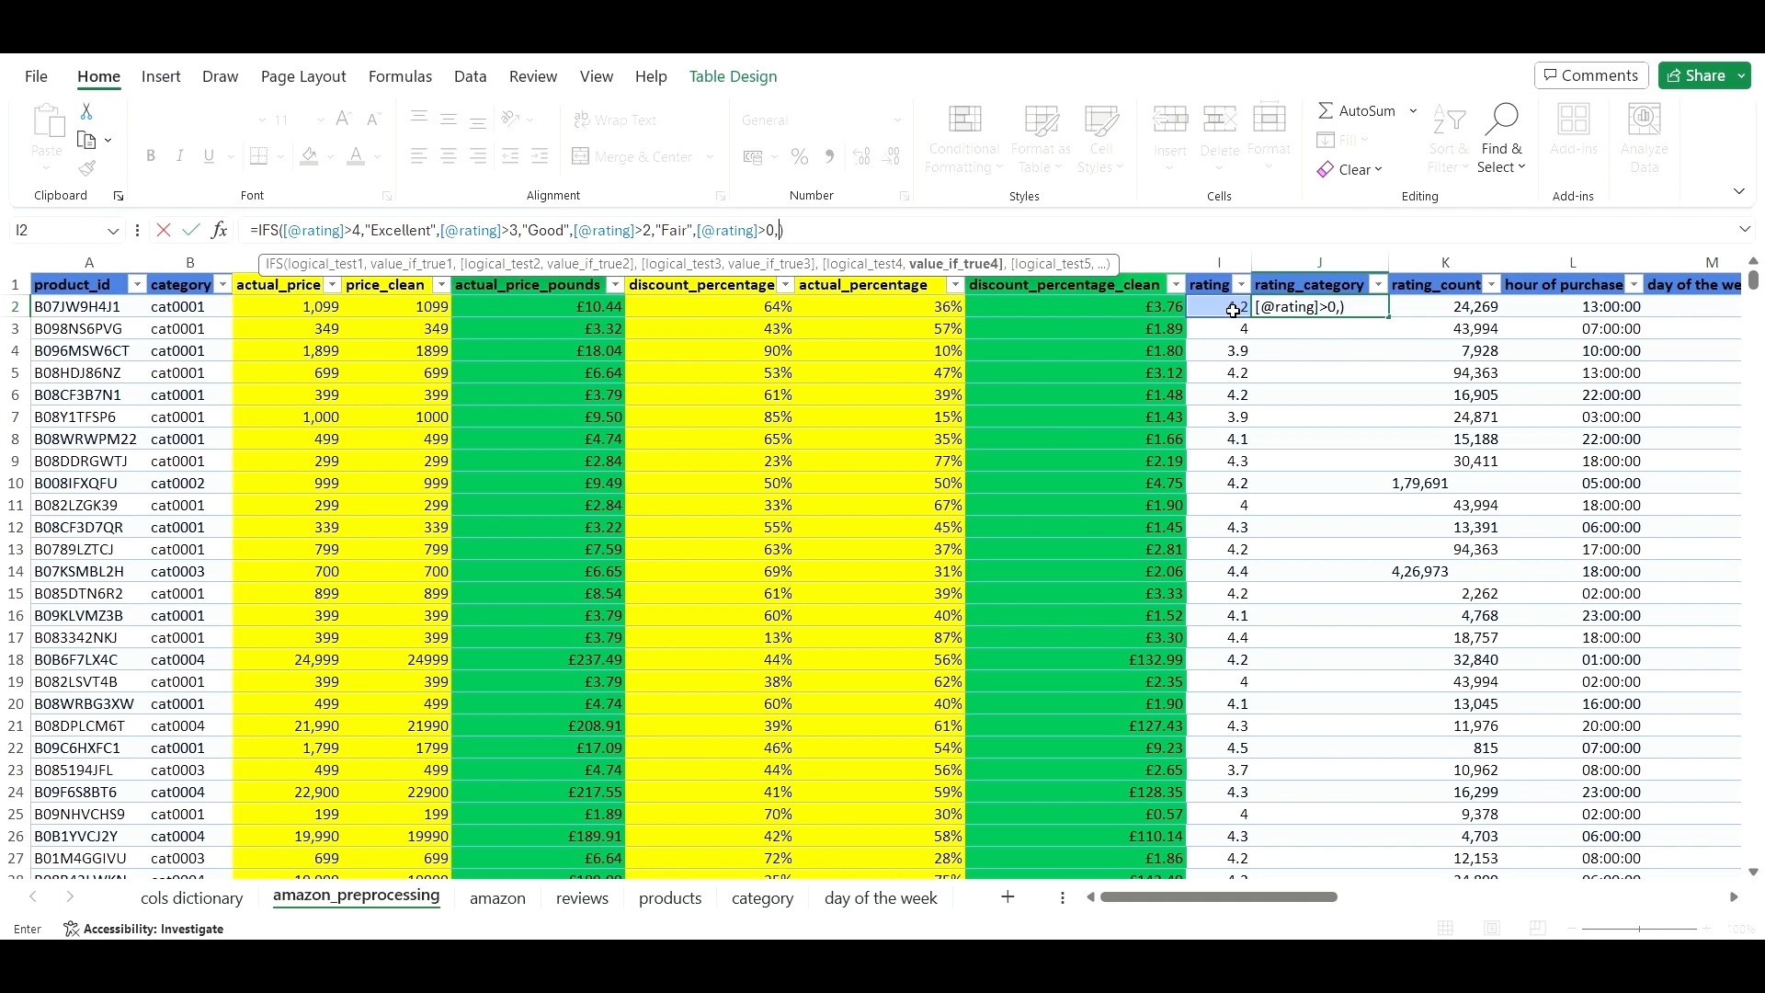
type("\"\"")
left_click(784, 230)
type("p")
key("BackSpace")
type("Poor")
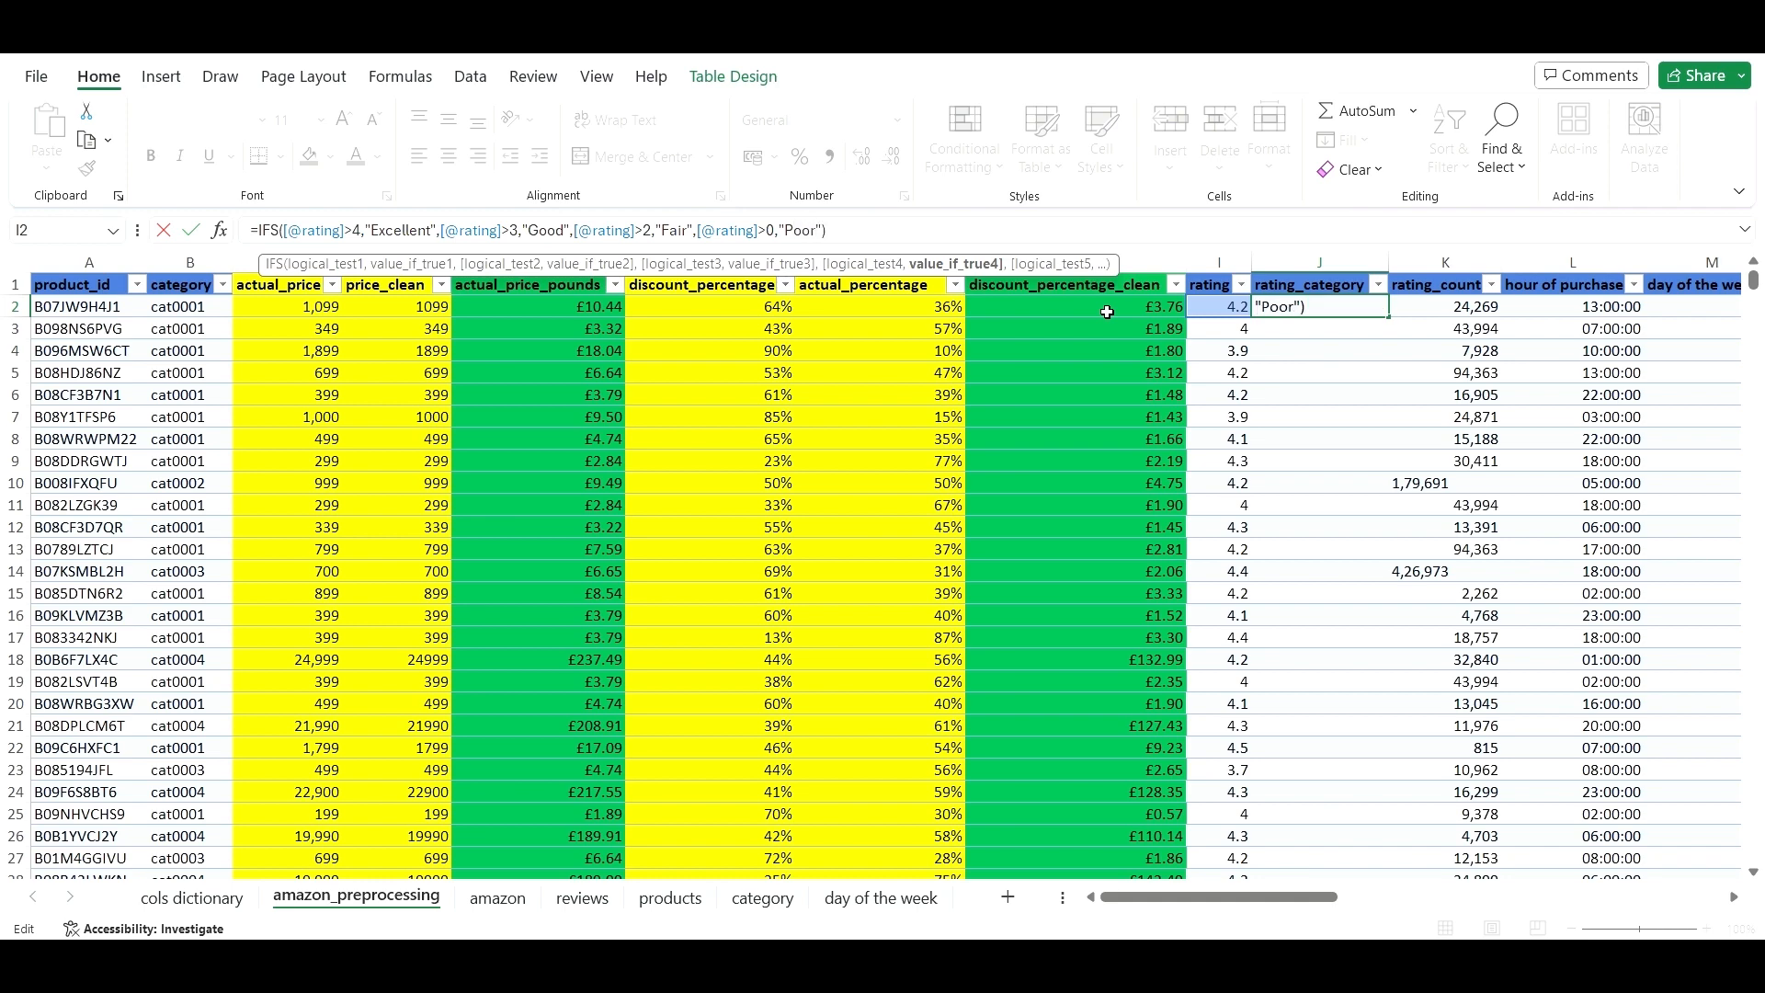
left_click(864, 231)
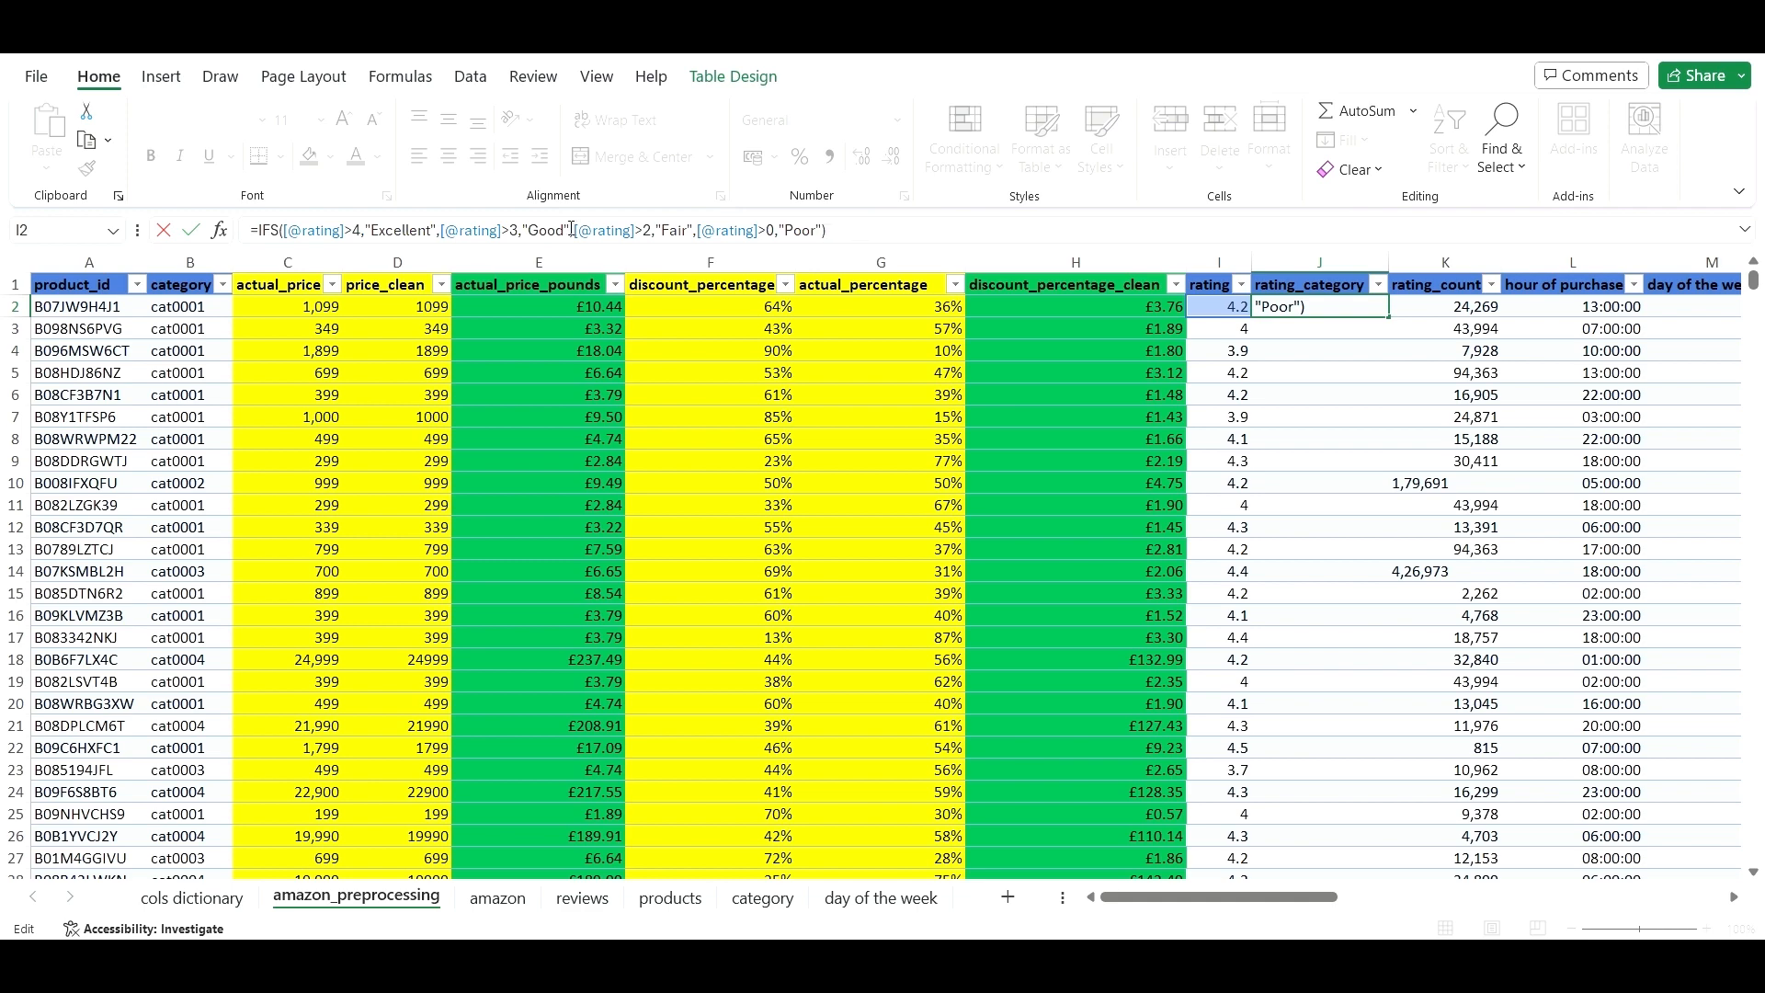
key("Return")
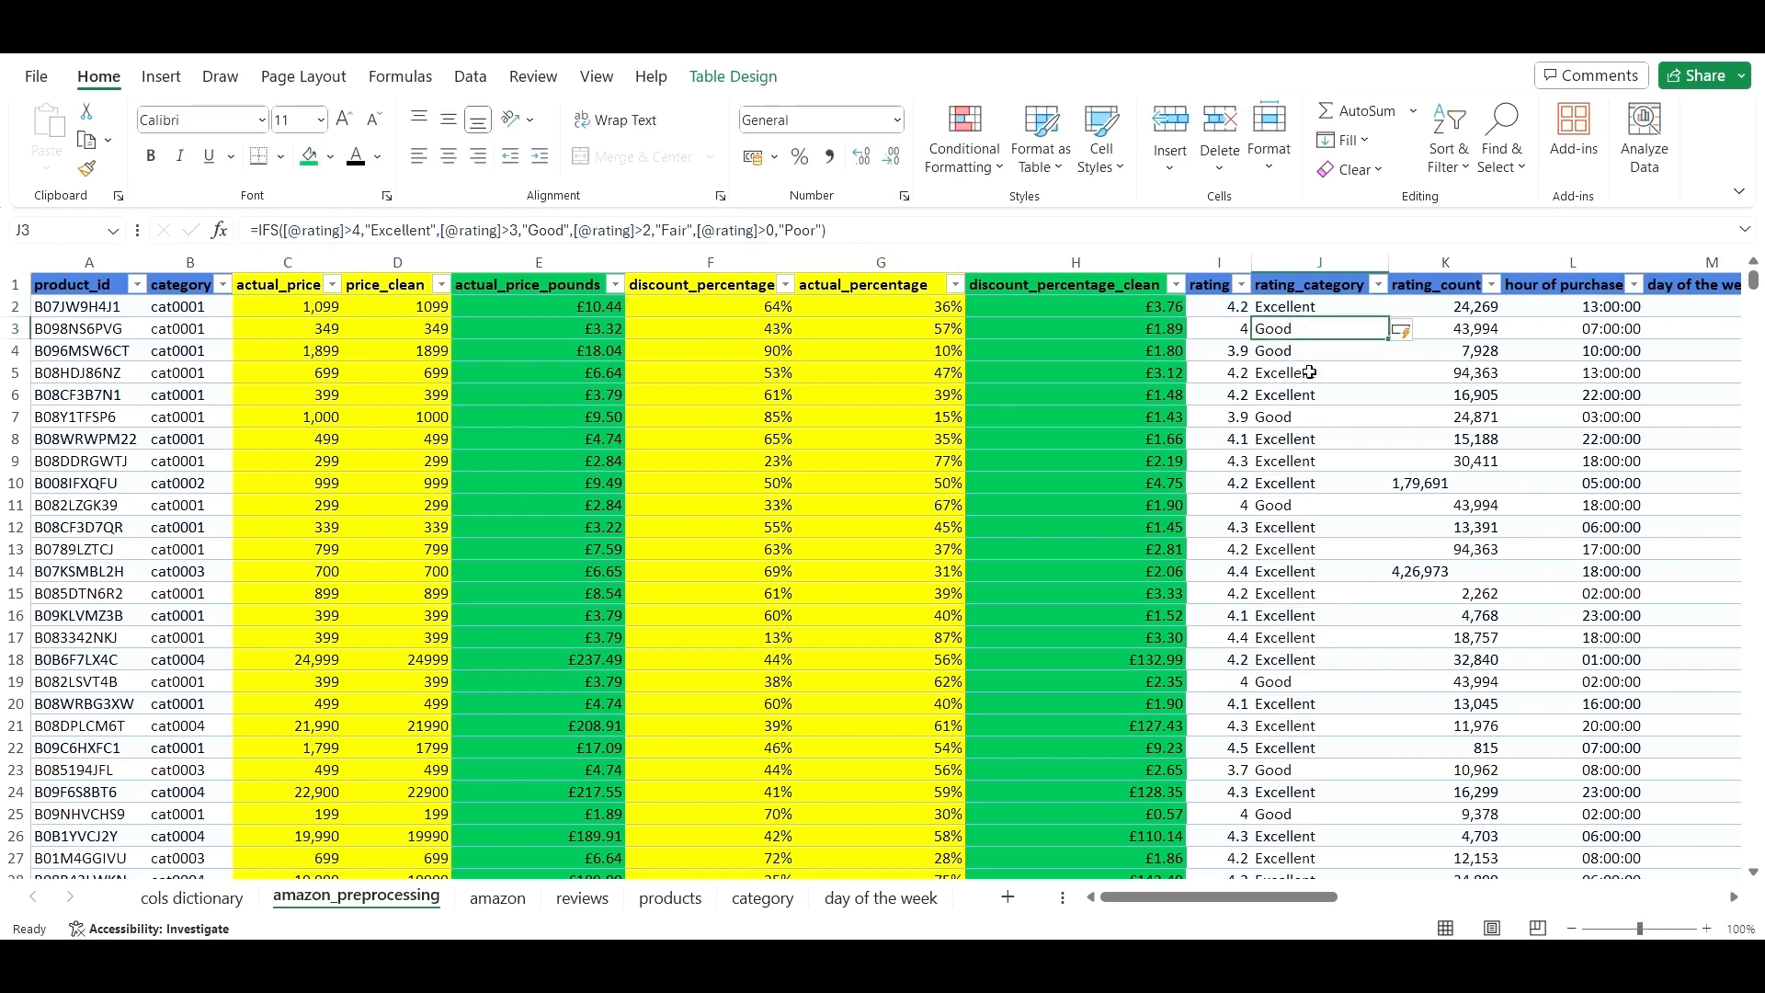
left_click(1243, 331)
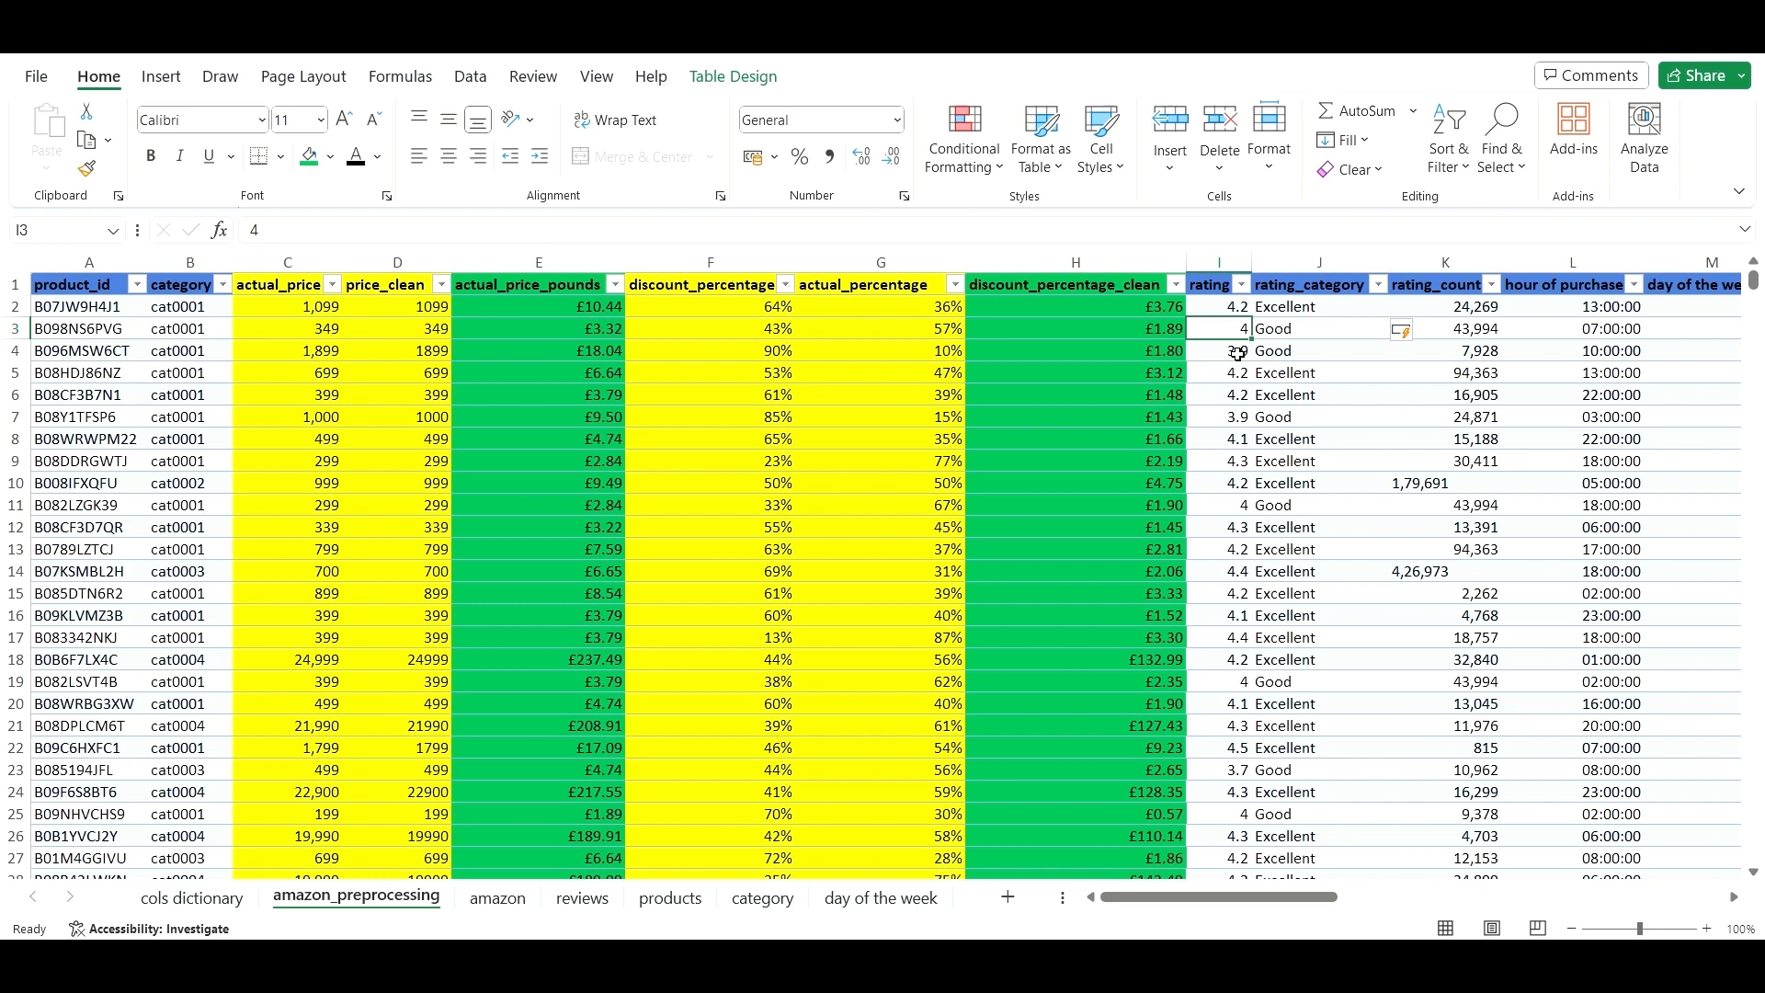
left_click(1287, 329)
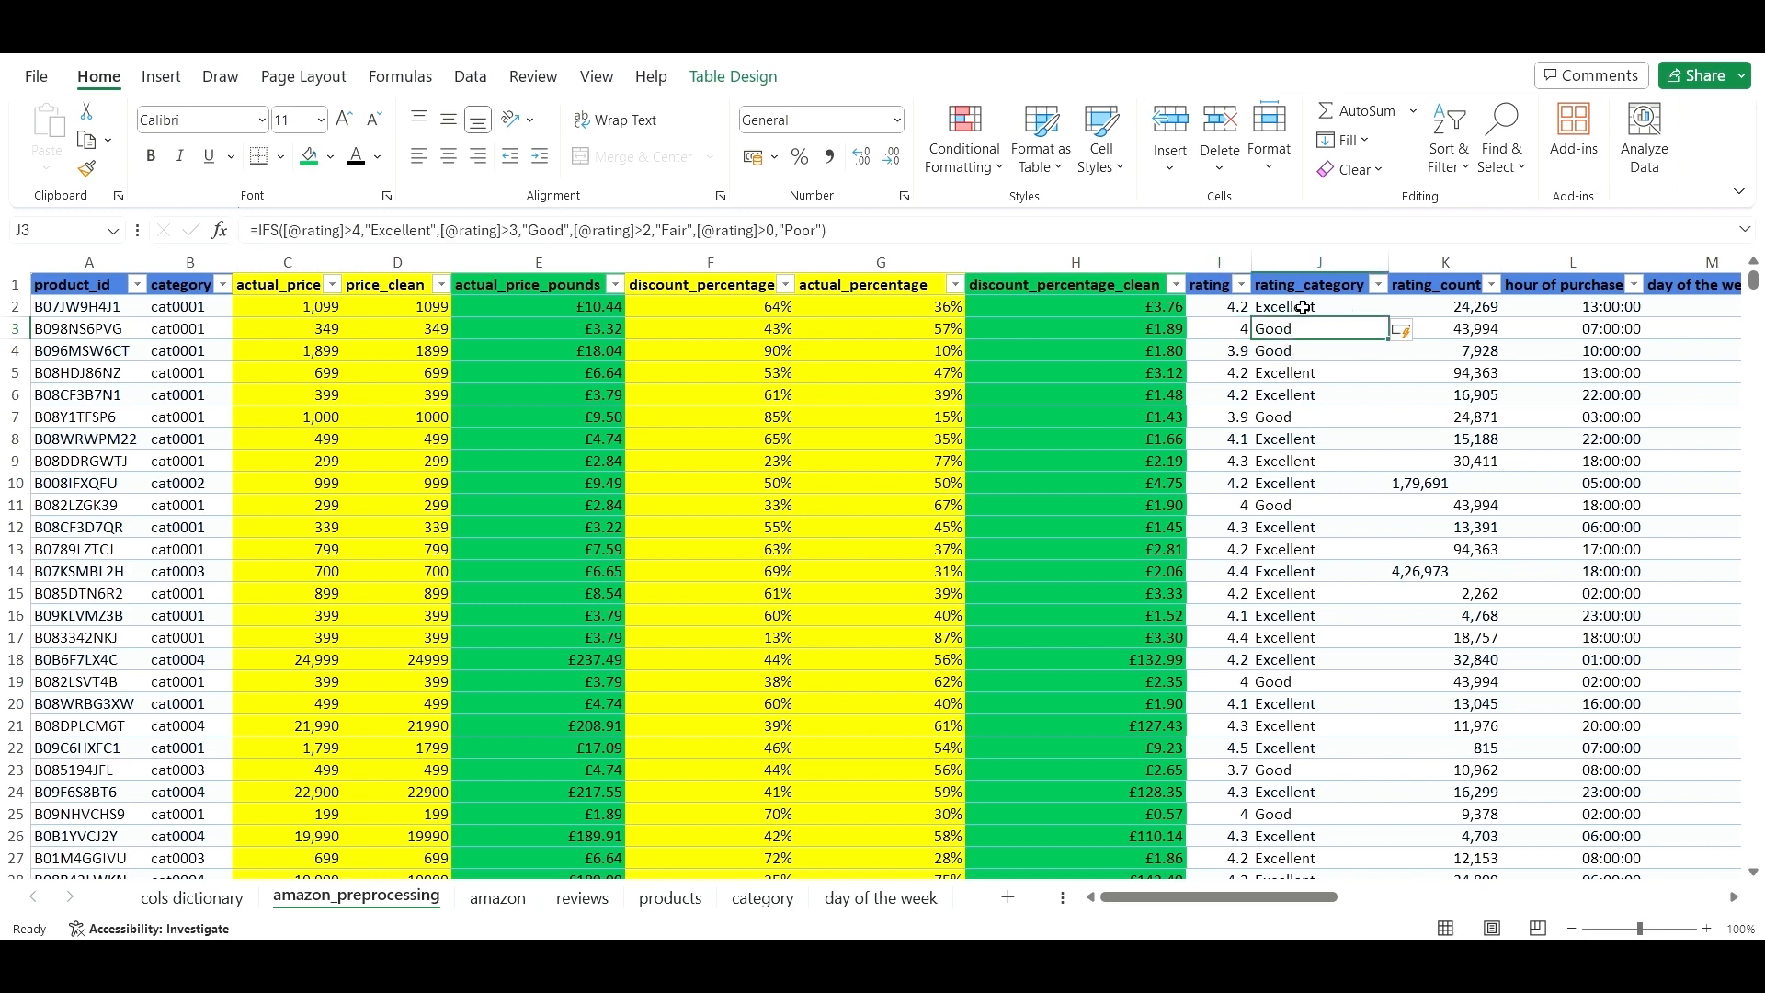
left_click(1304, 308)
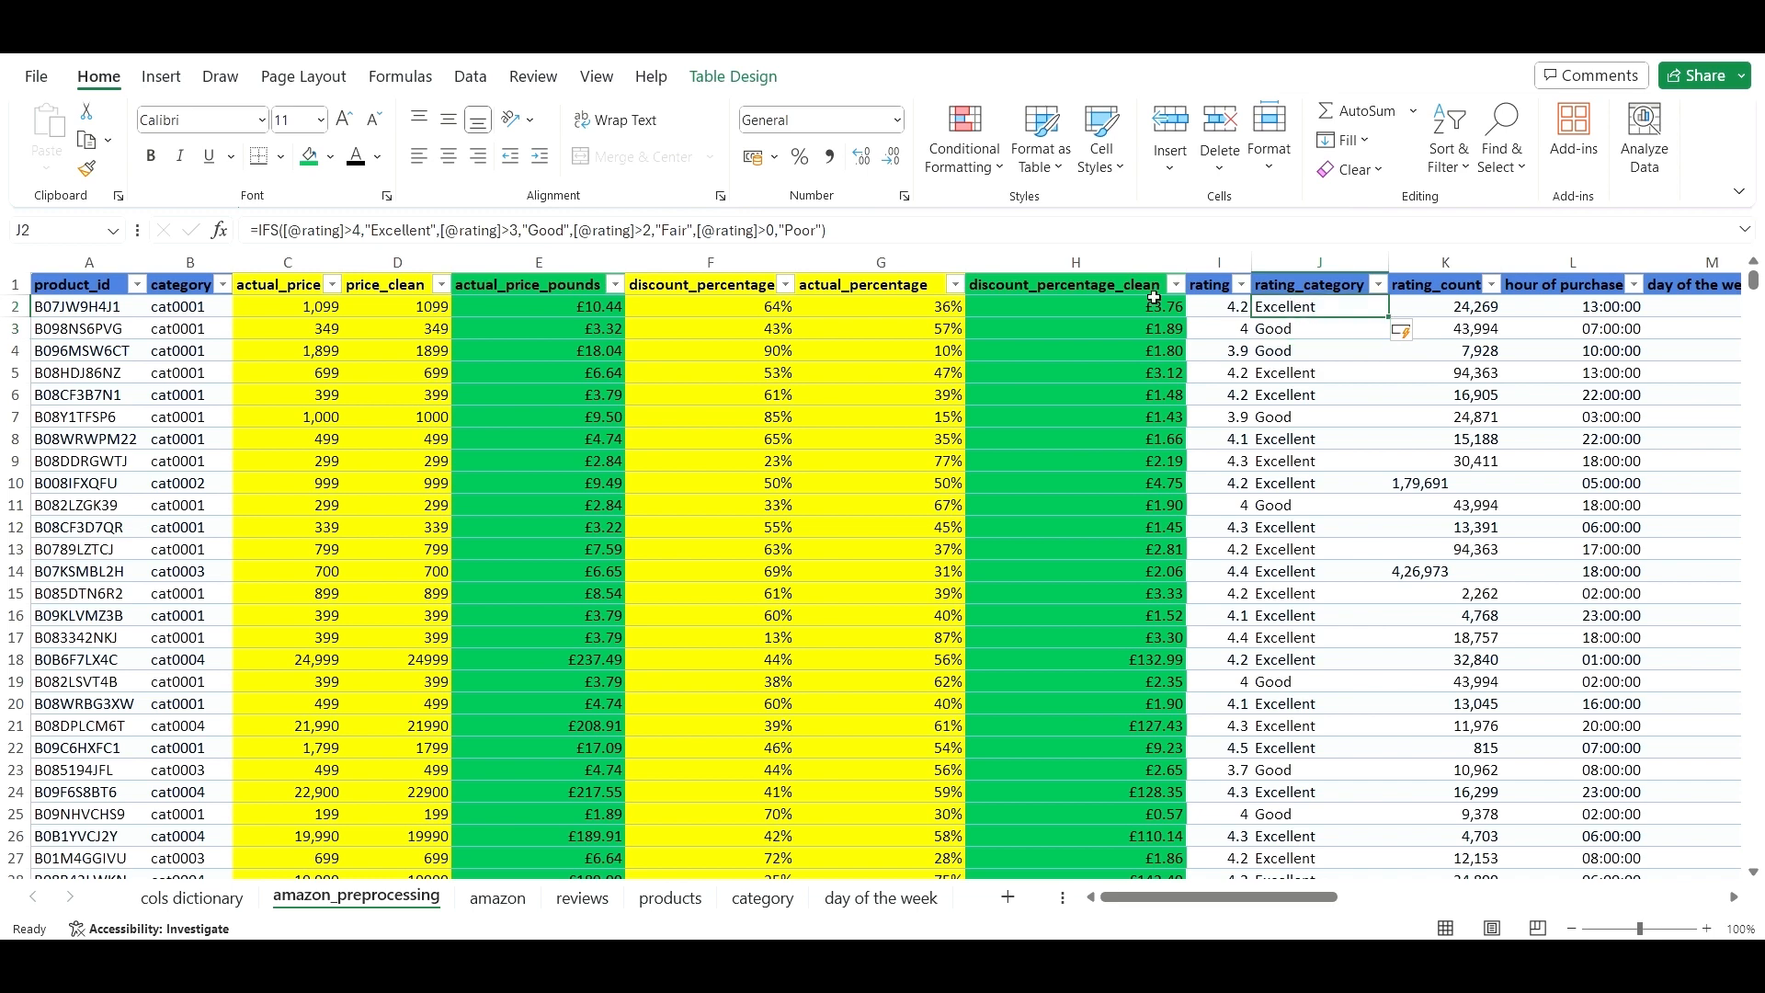
- Add an equals sign to the first three rating comparisons in J2's IFS formula
left_click(351, 232)
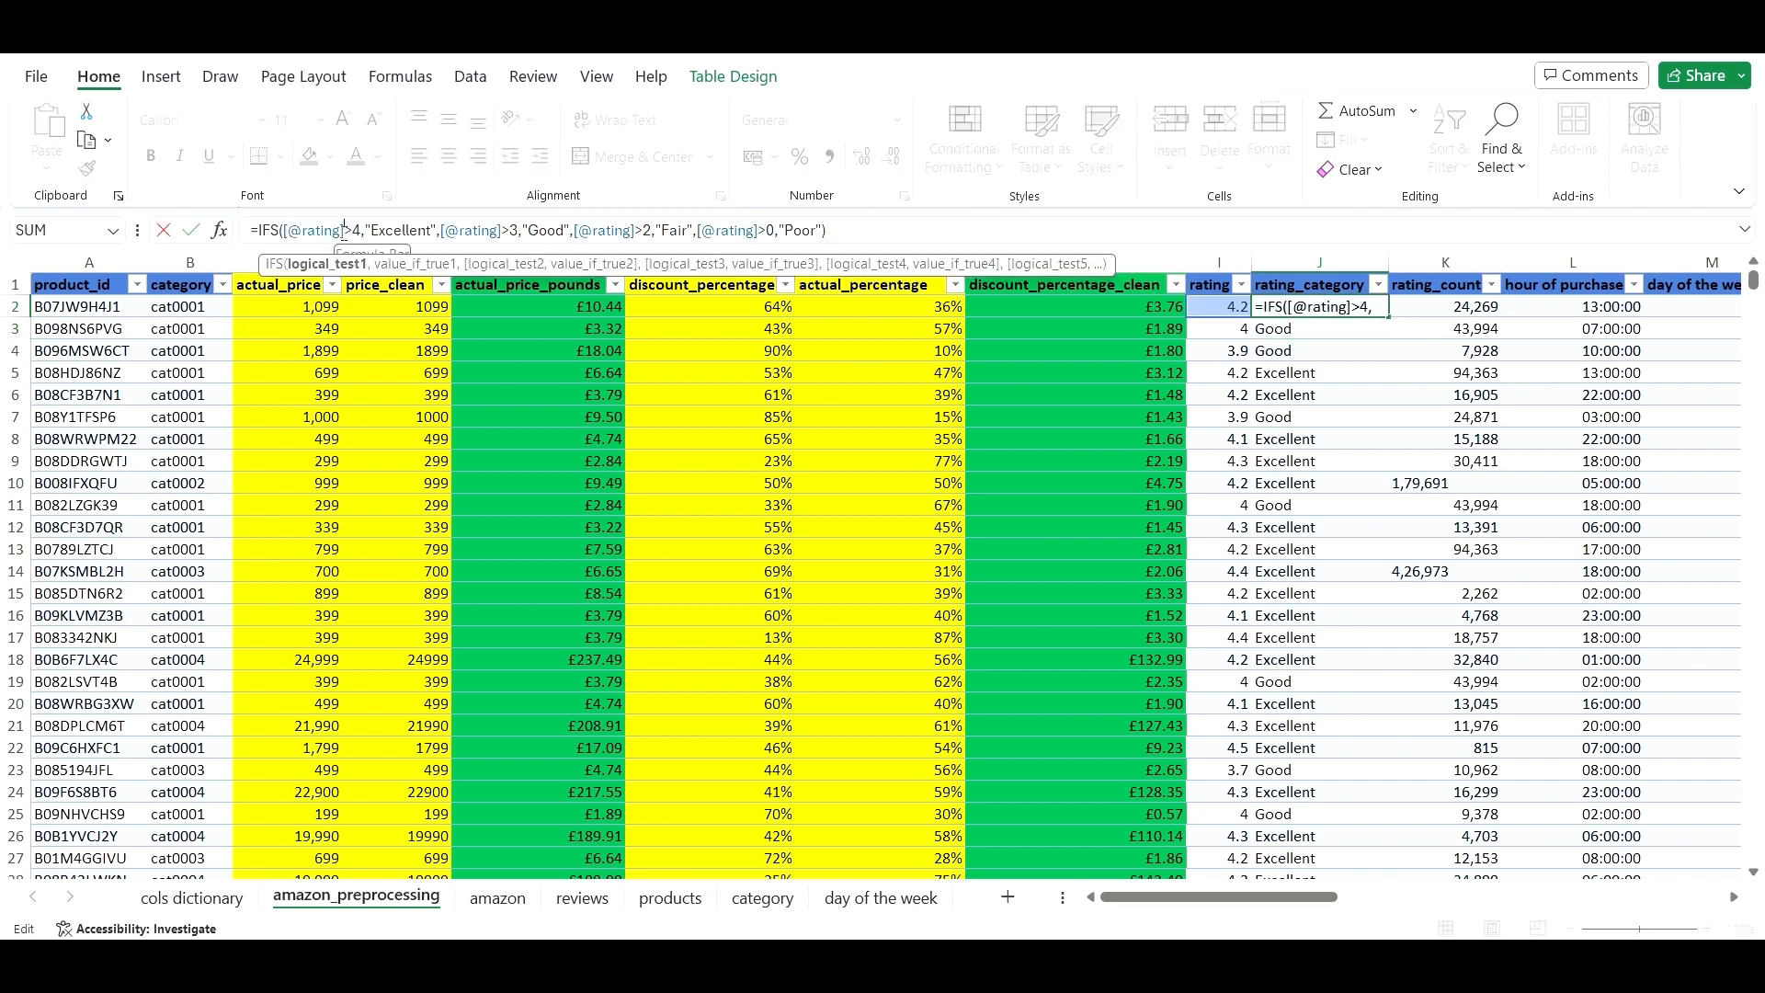
type("=")
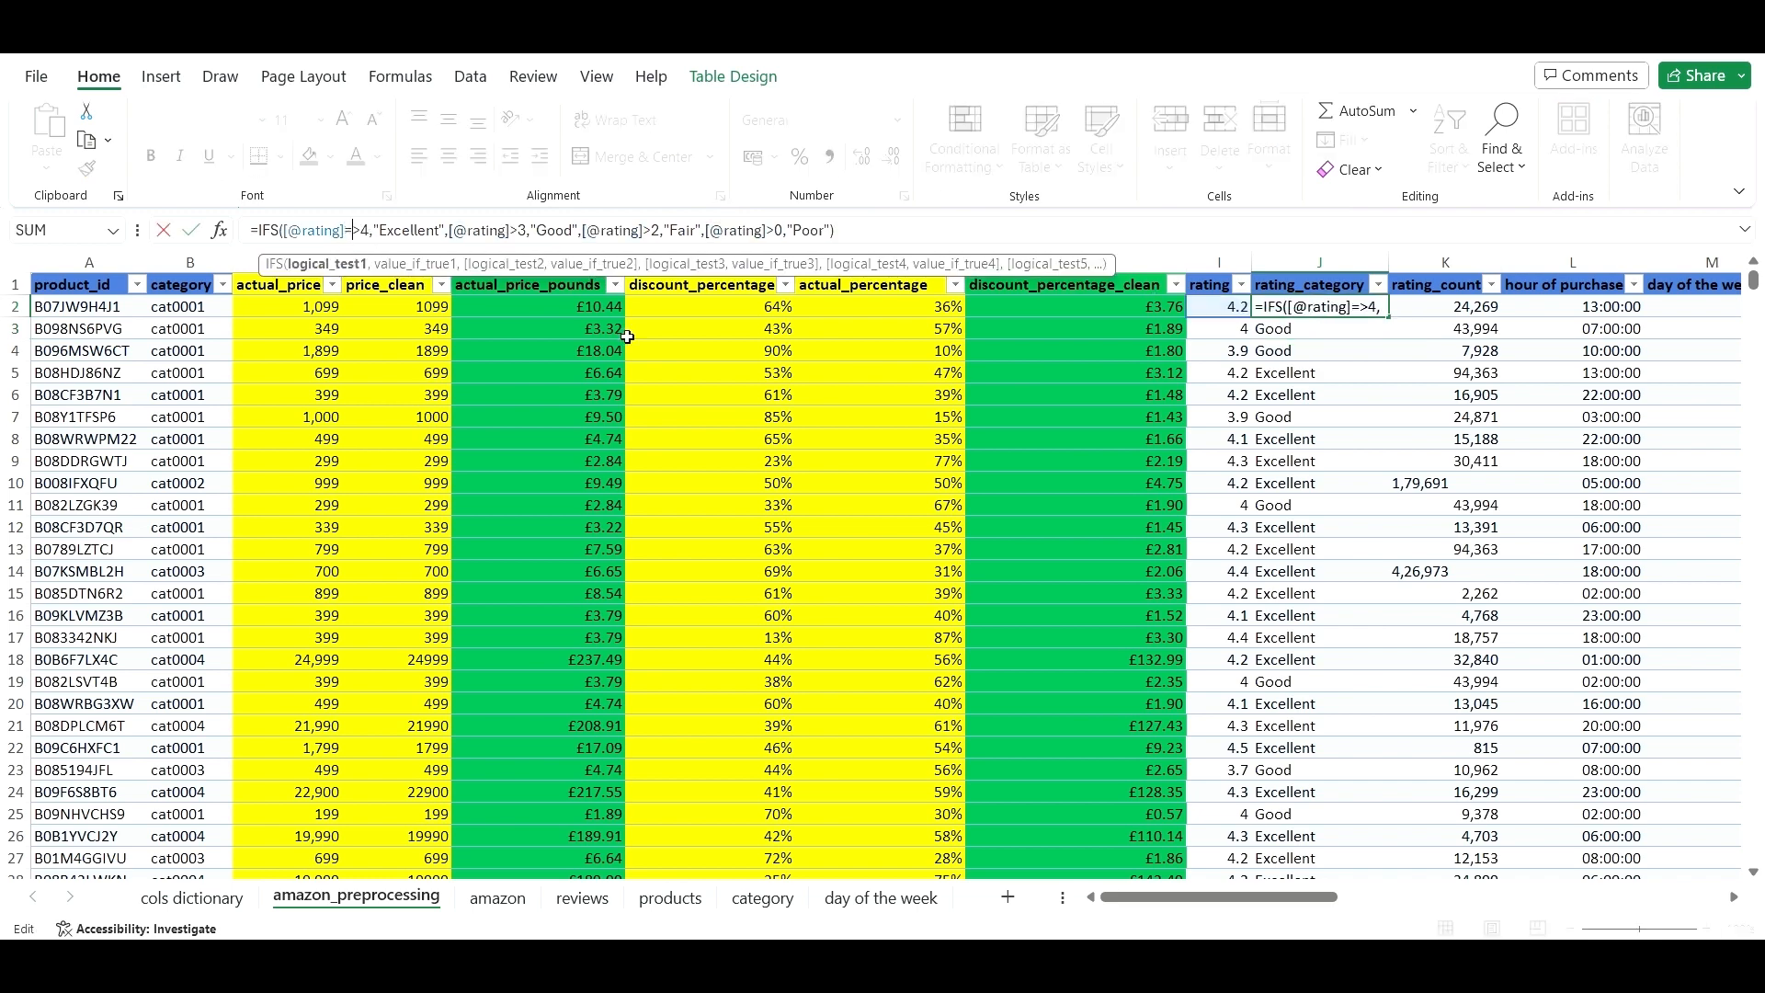
left_click(513, 229)
type("=")
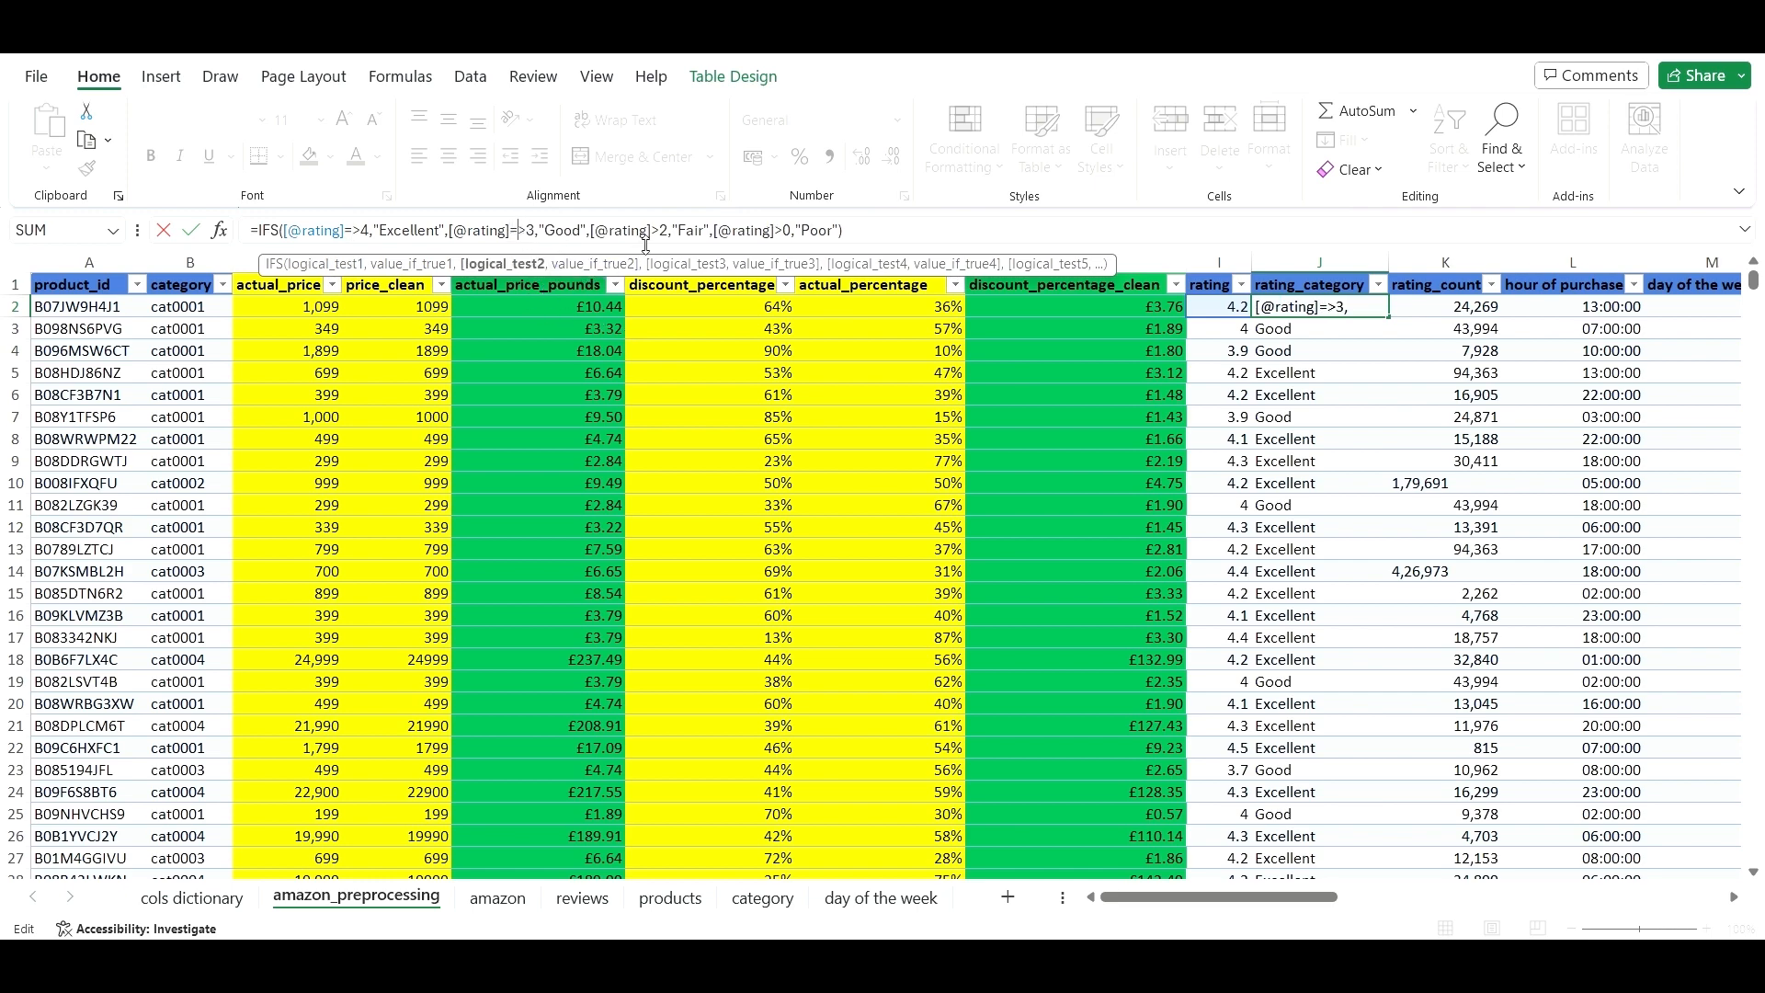
left_click(650, 231)
type("=")
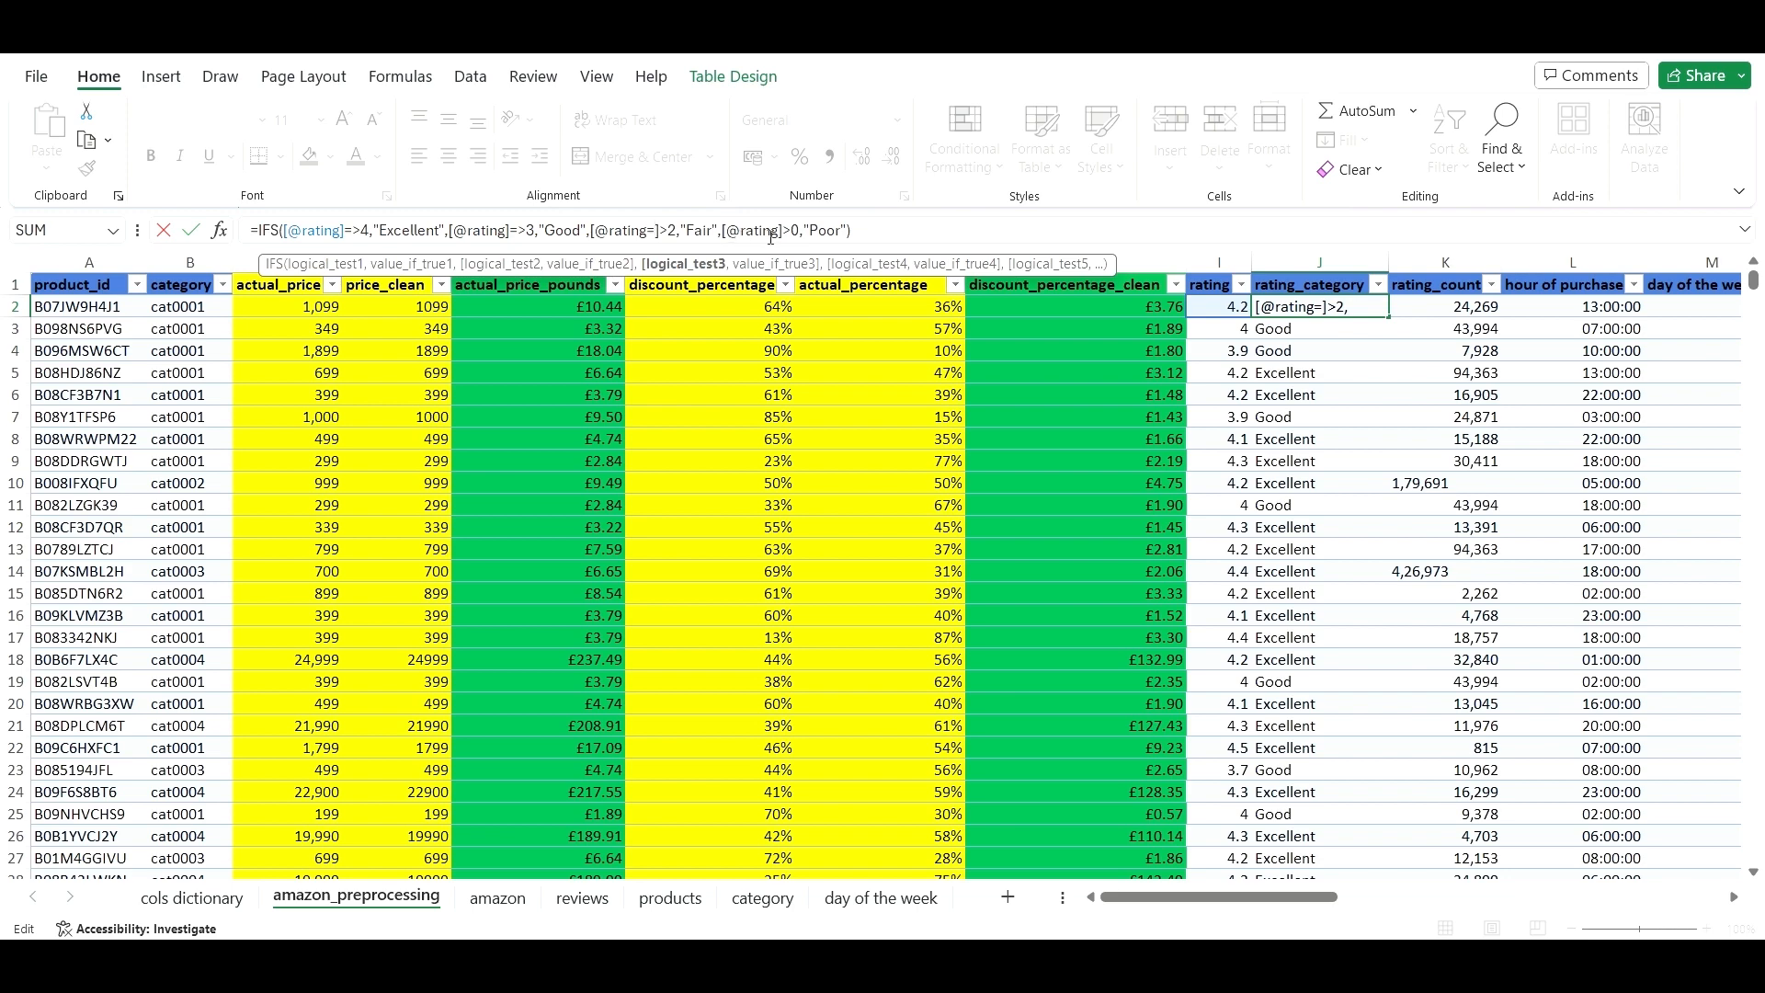
key("BackSpace")
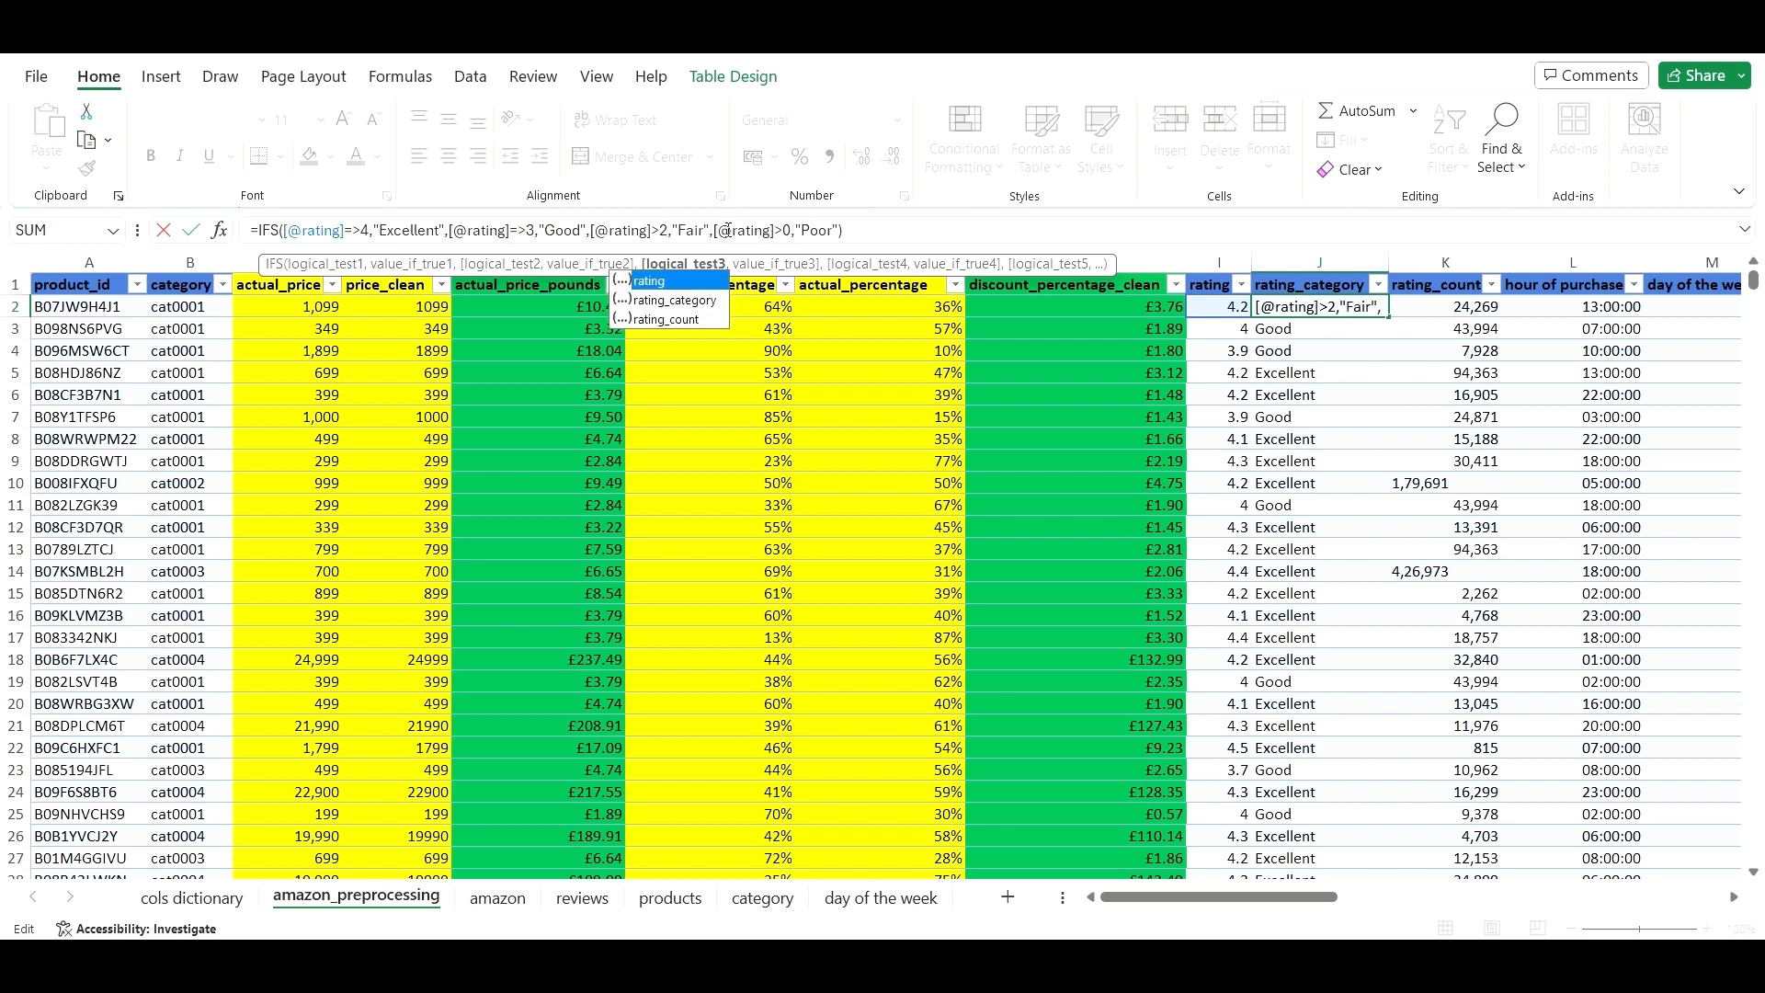
left_click(651, 232)
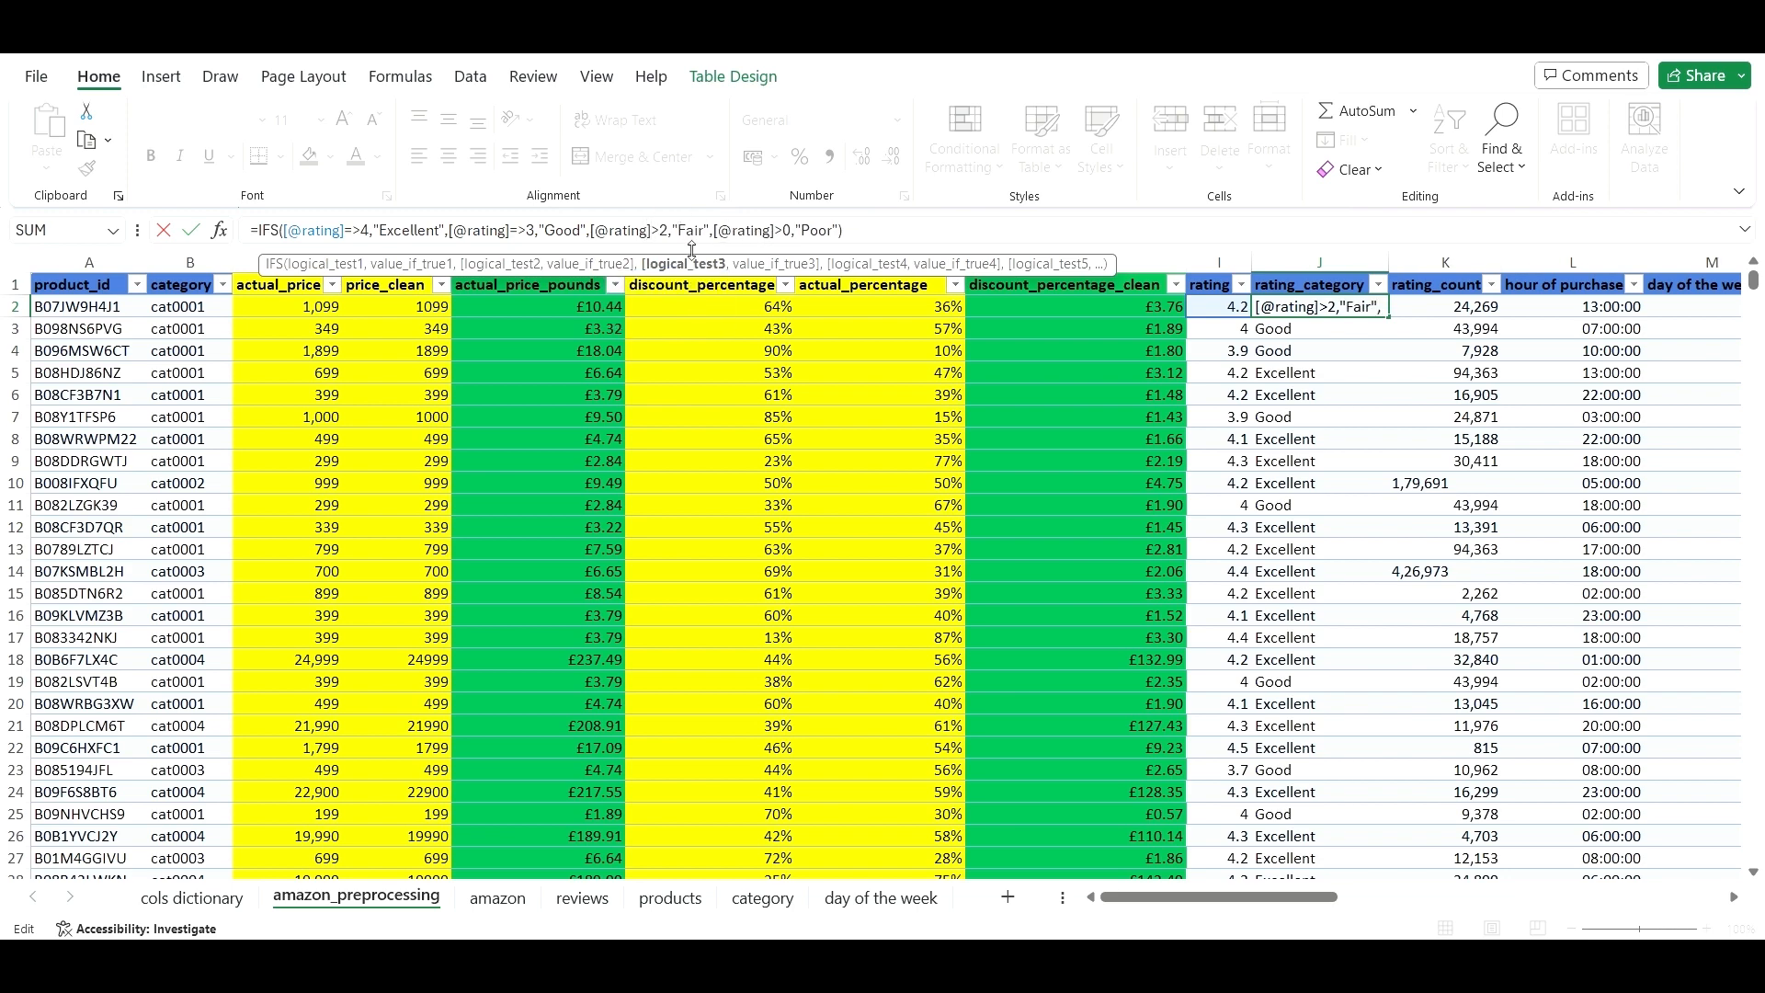
type("=")
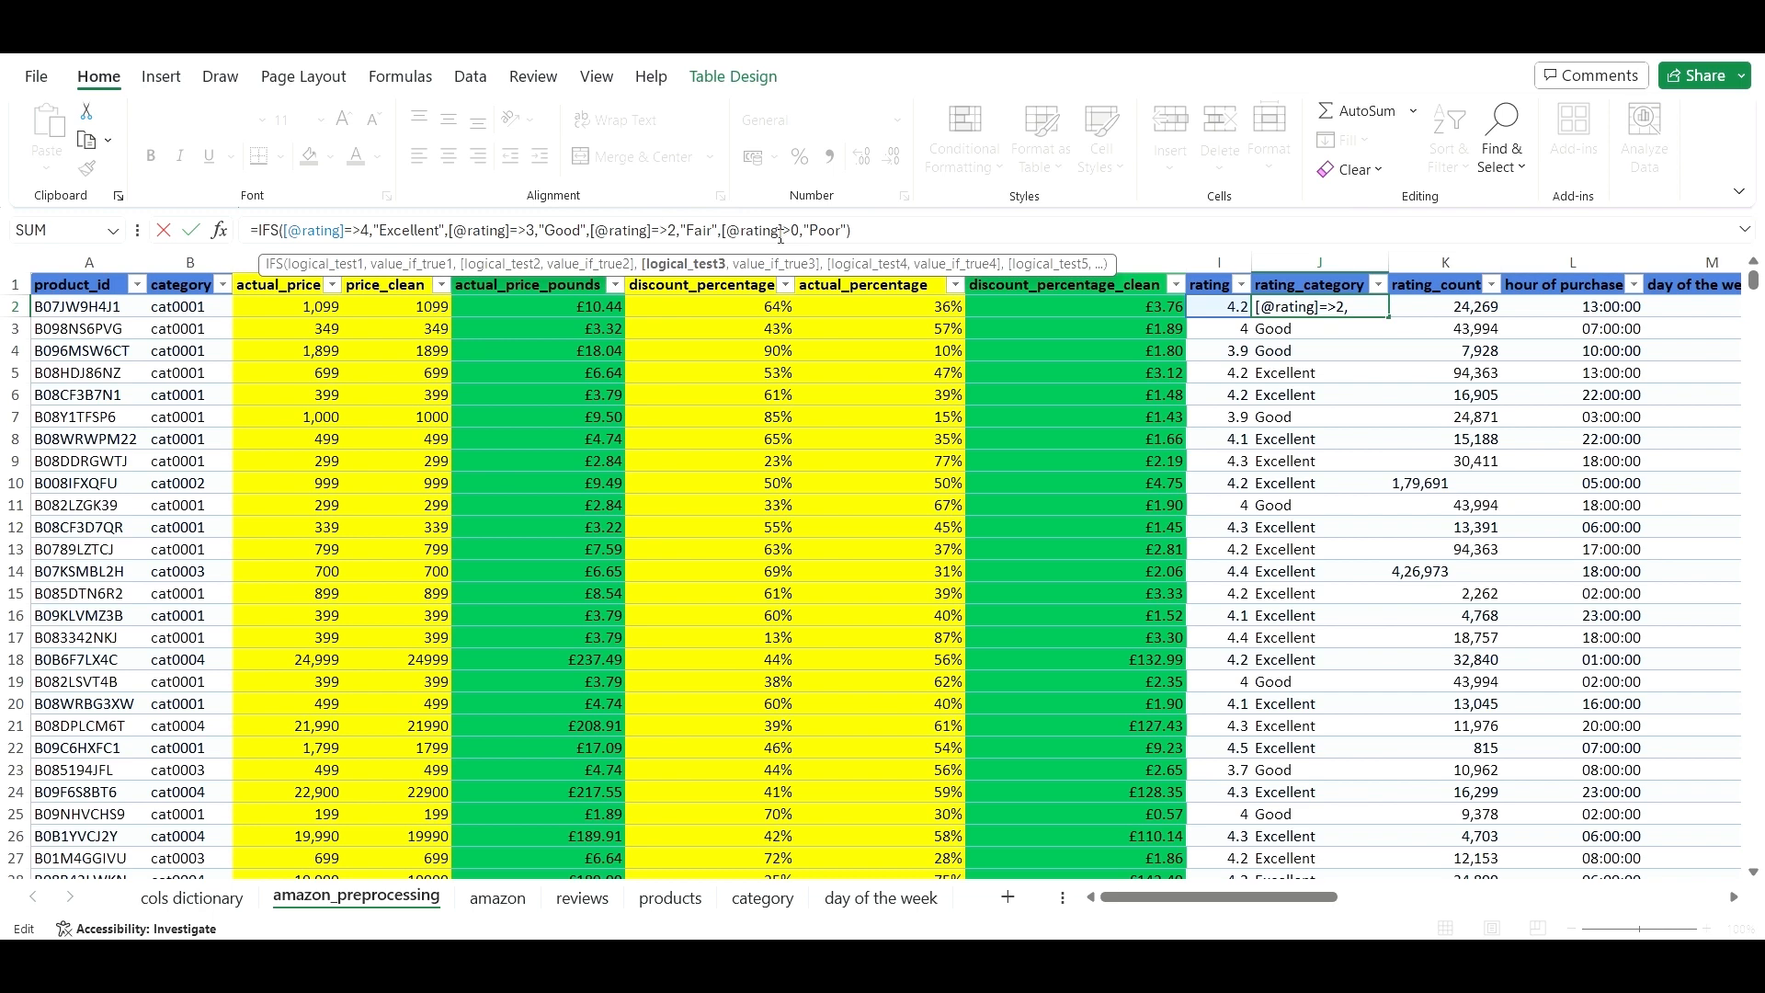
- Change the fourth comparison, commit the formula, and dismiss Excel's formula error
left_click(781, 236)
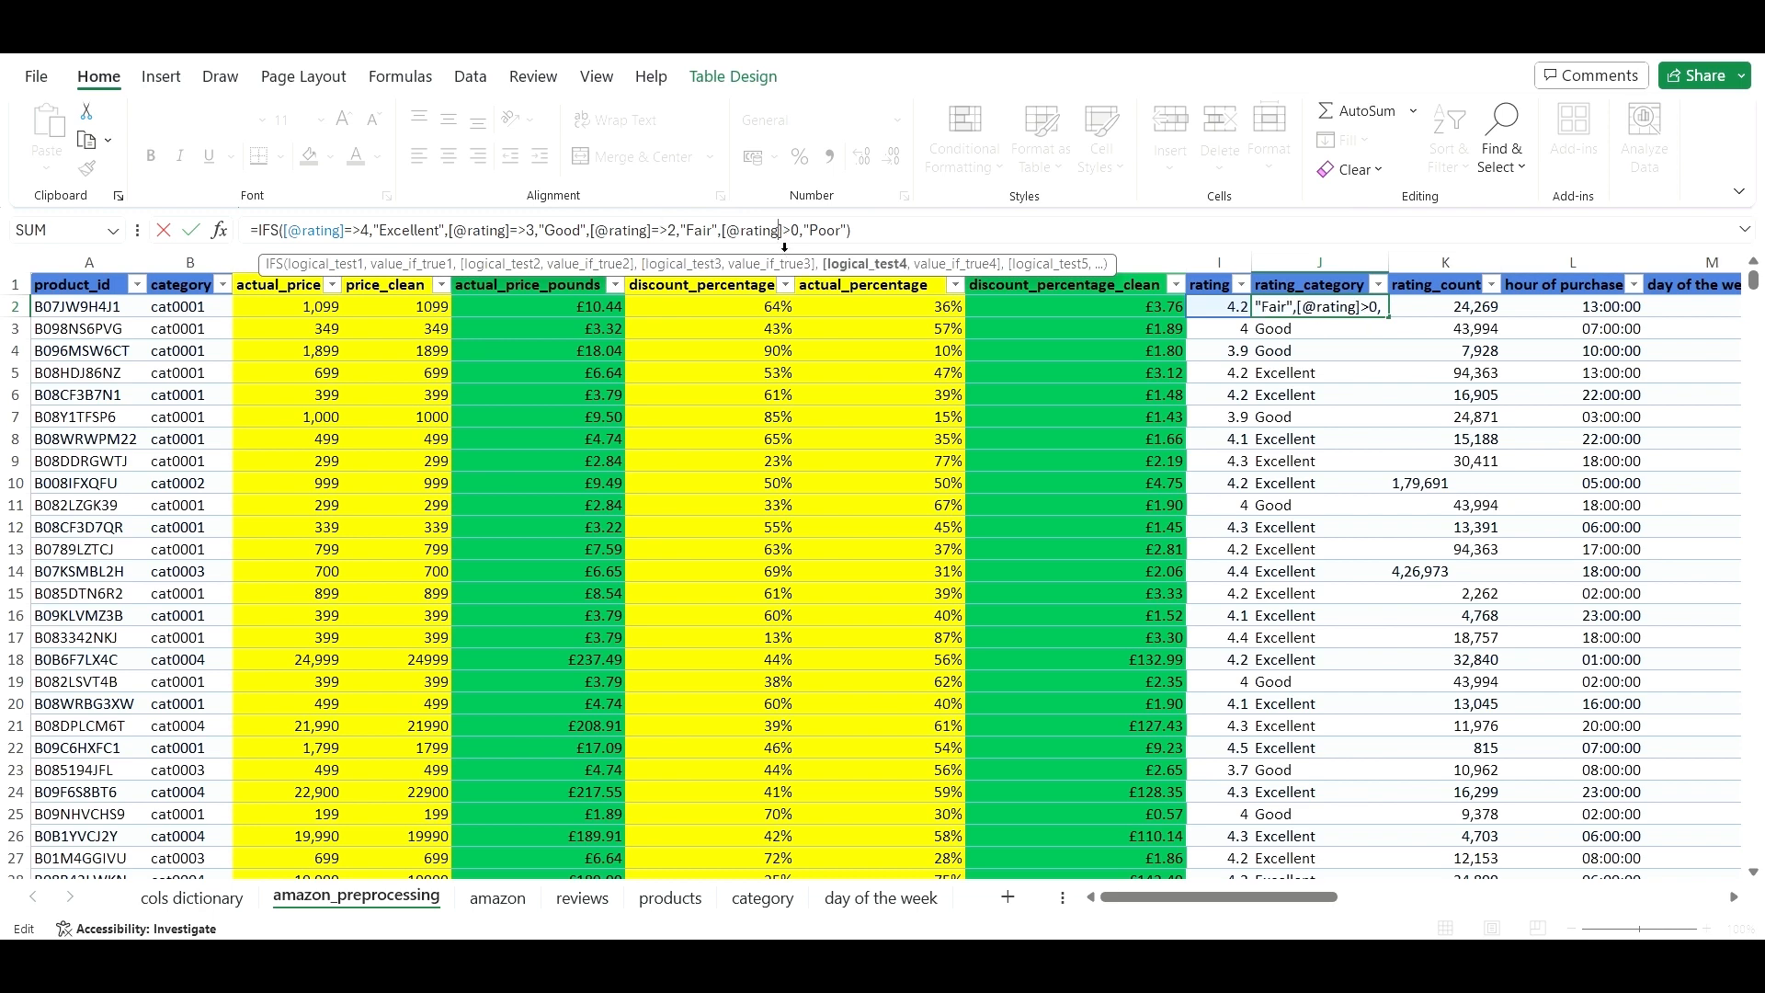
key("BackSpace")
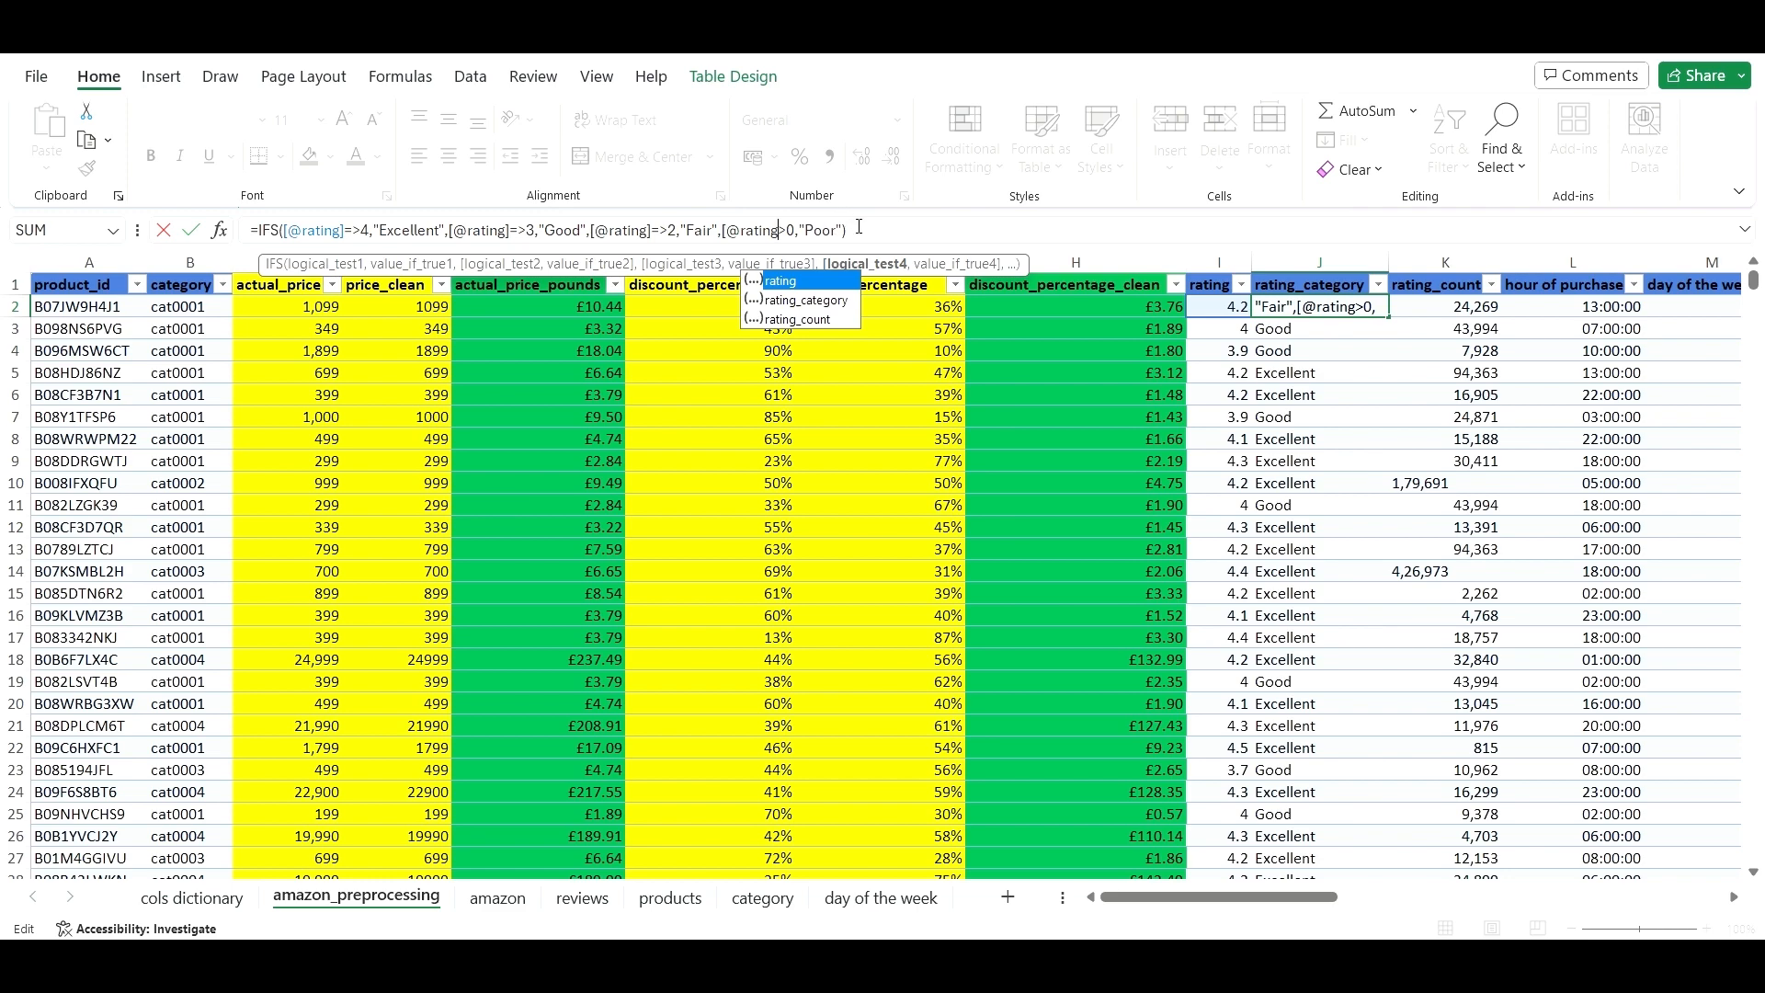
type("]")
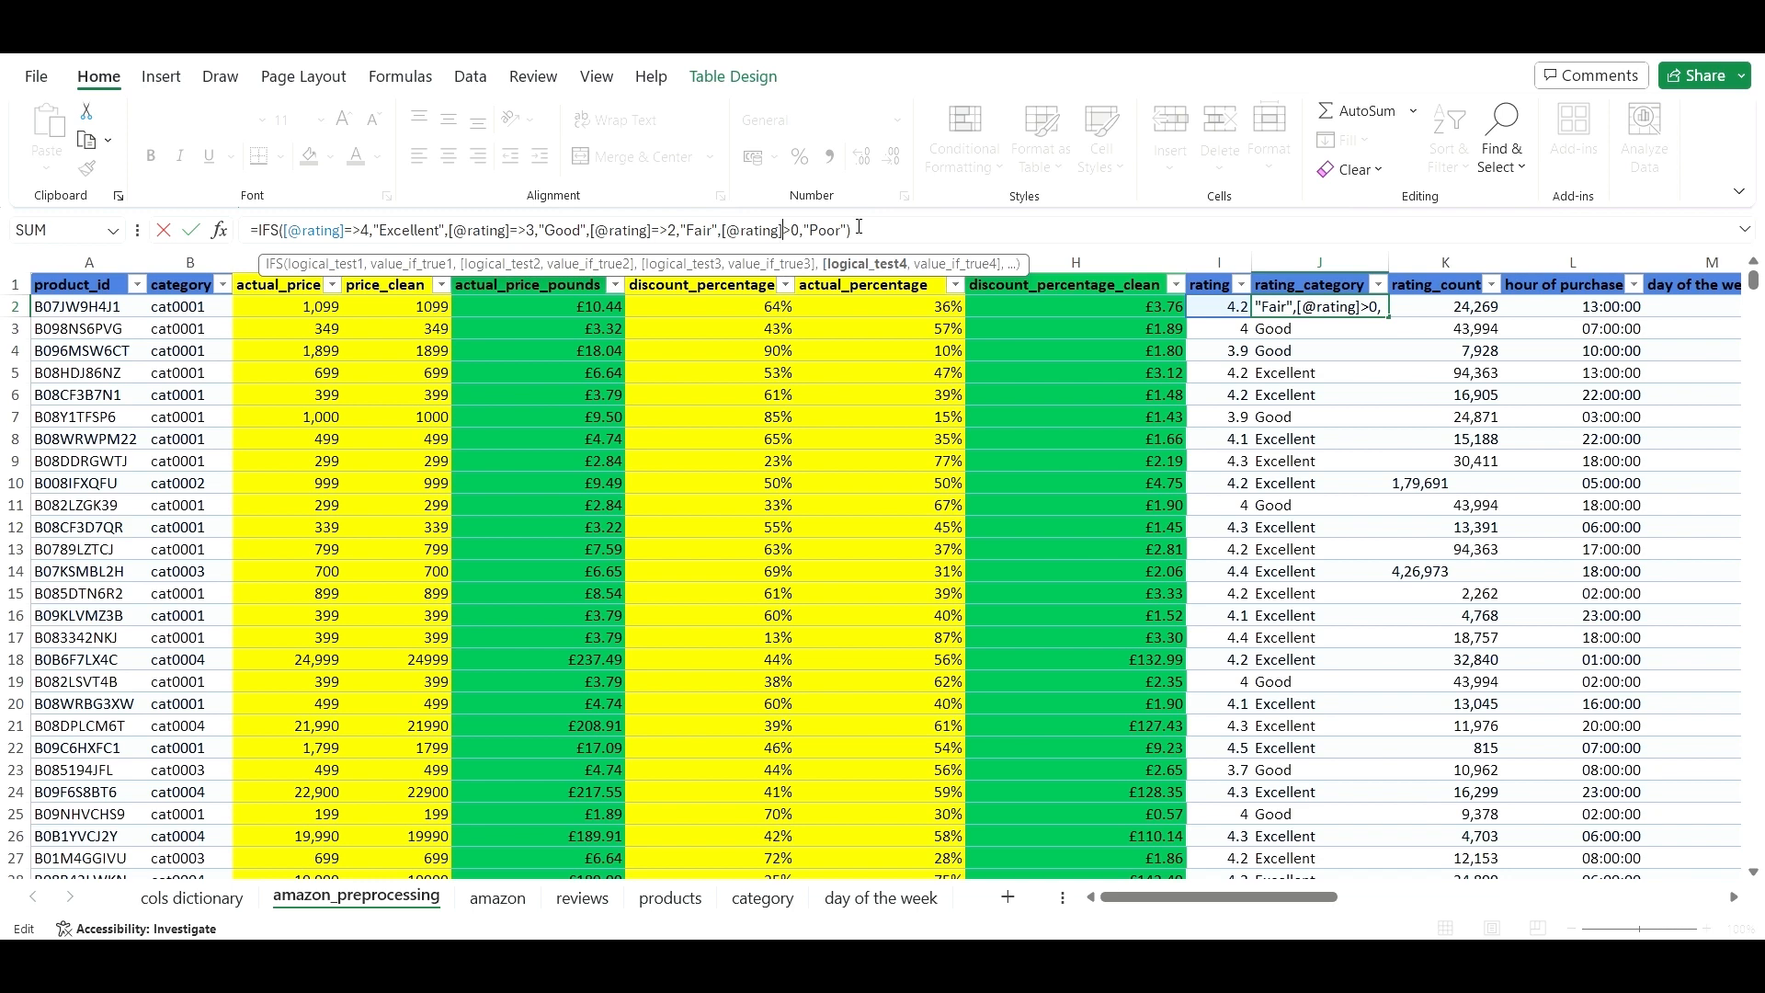
type("=")
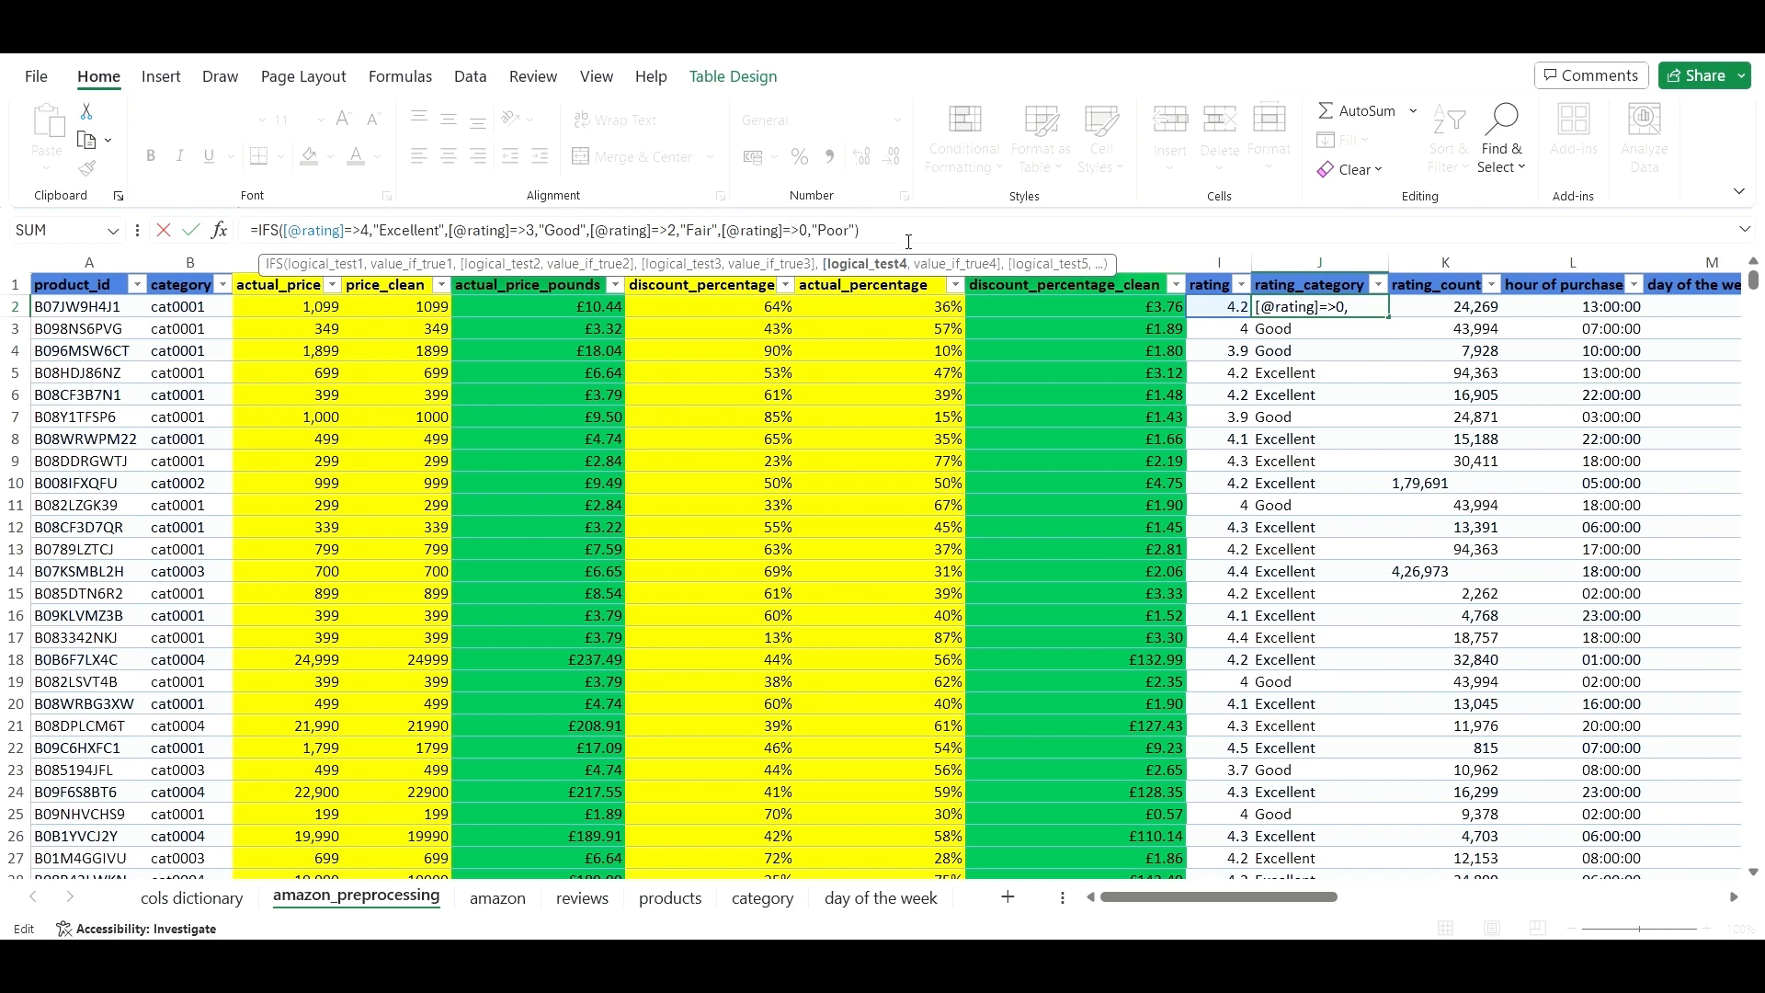
left_click(904, 238)
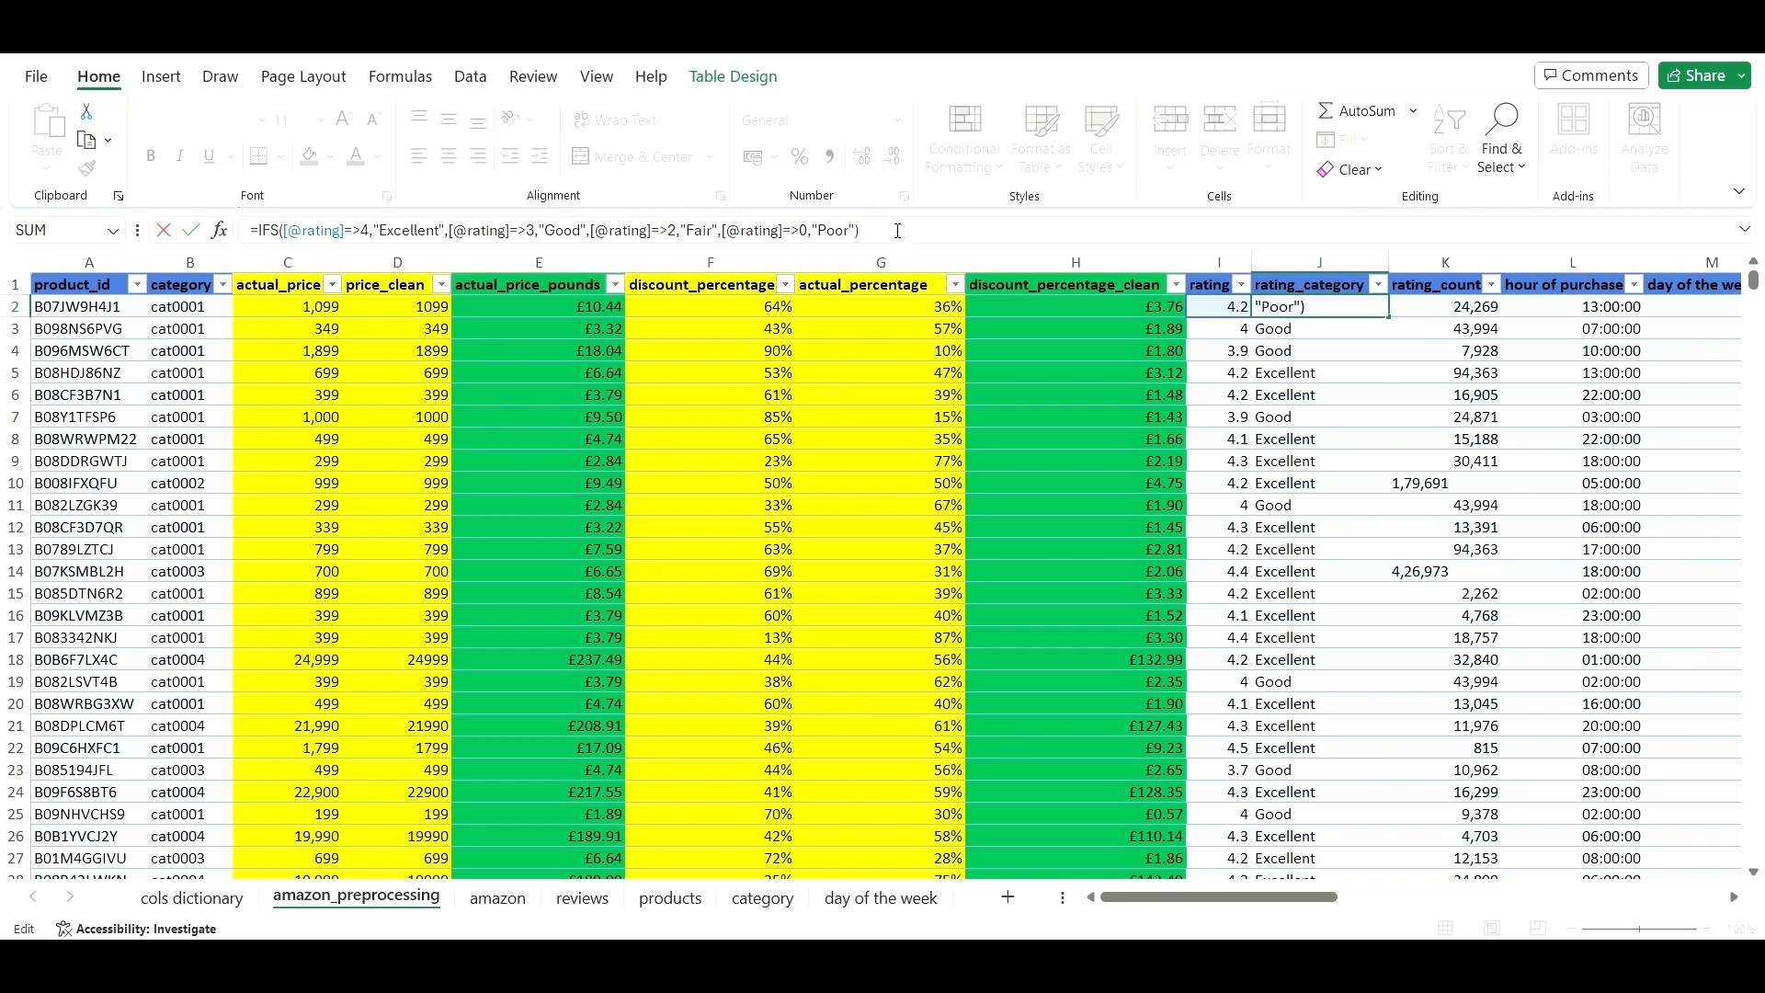
key("Return")
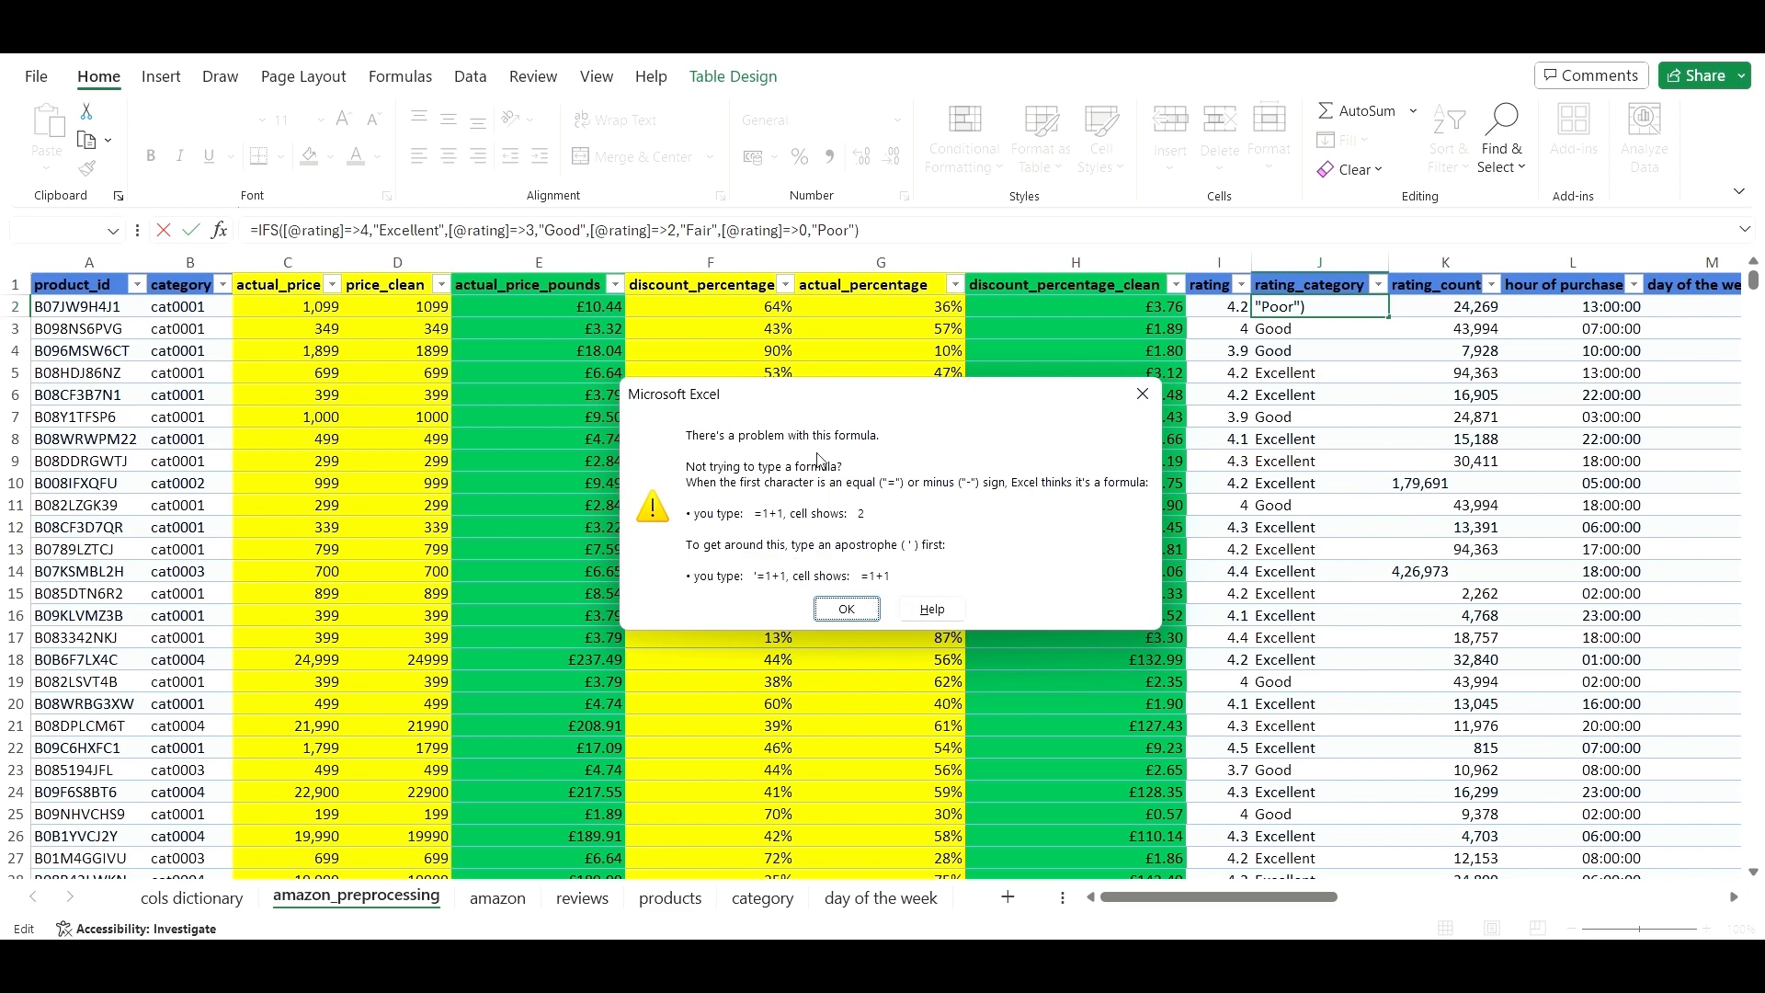
left_click(846, 610)
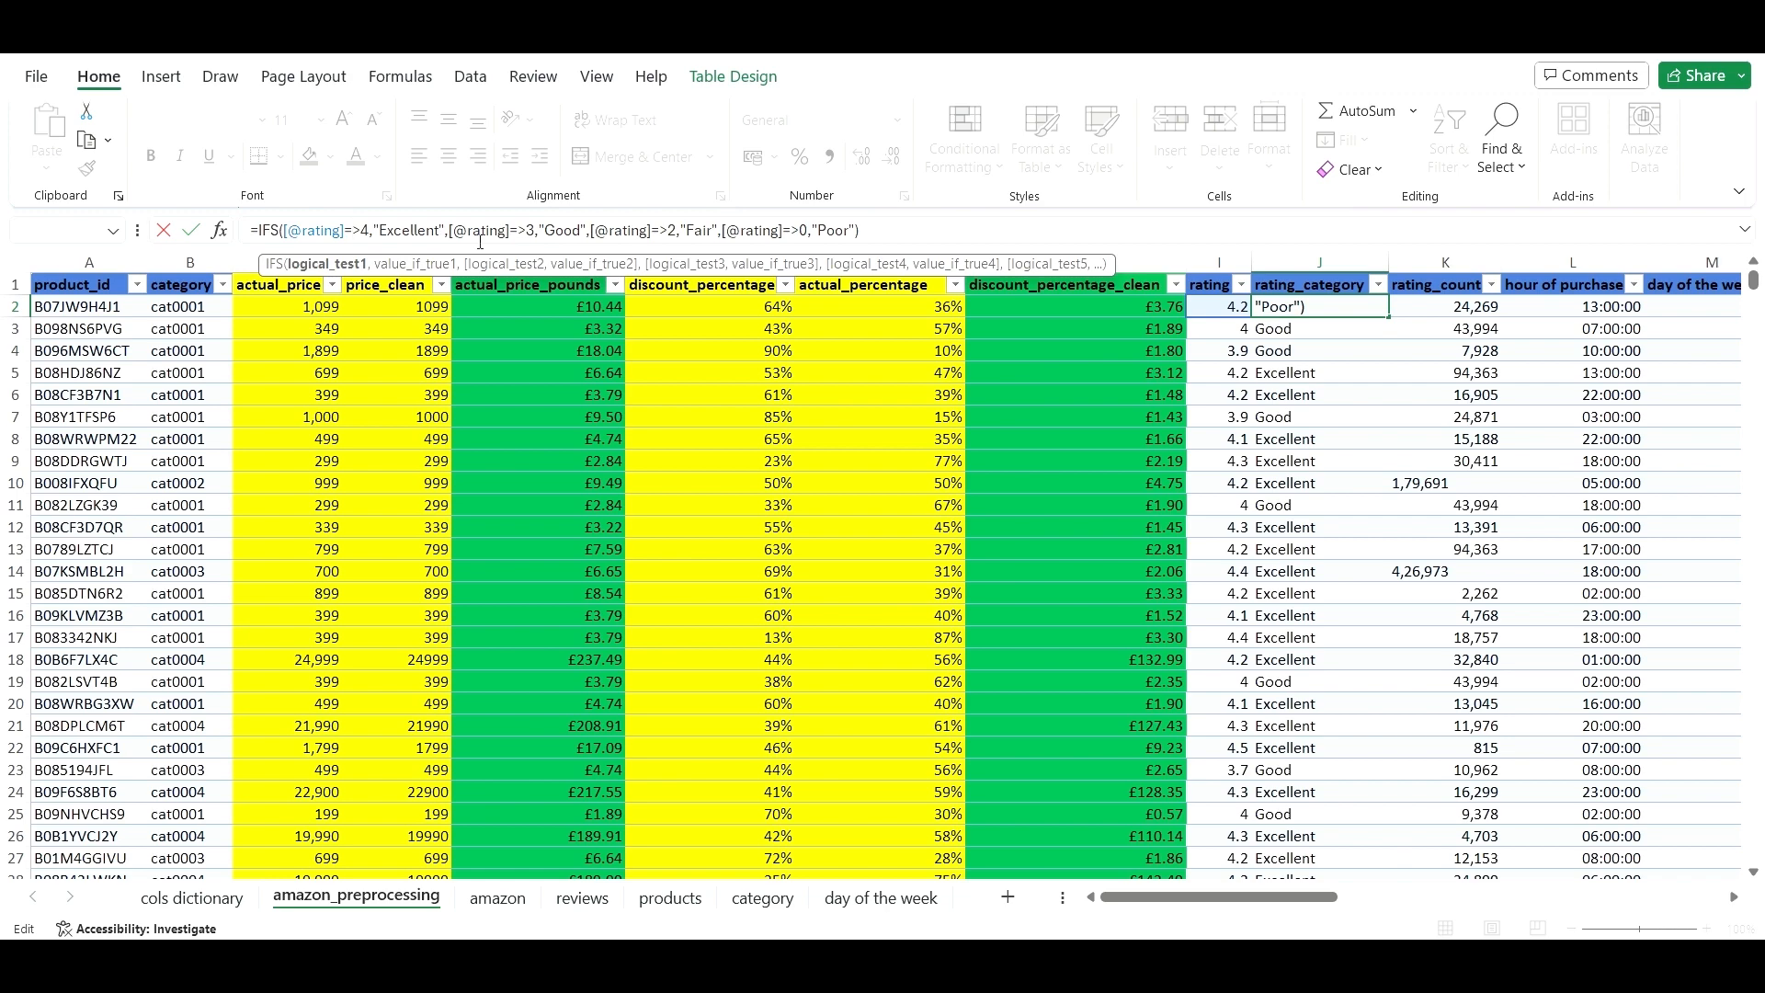
key("BackSpace")
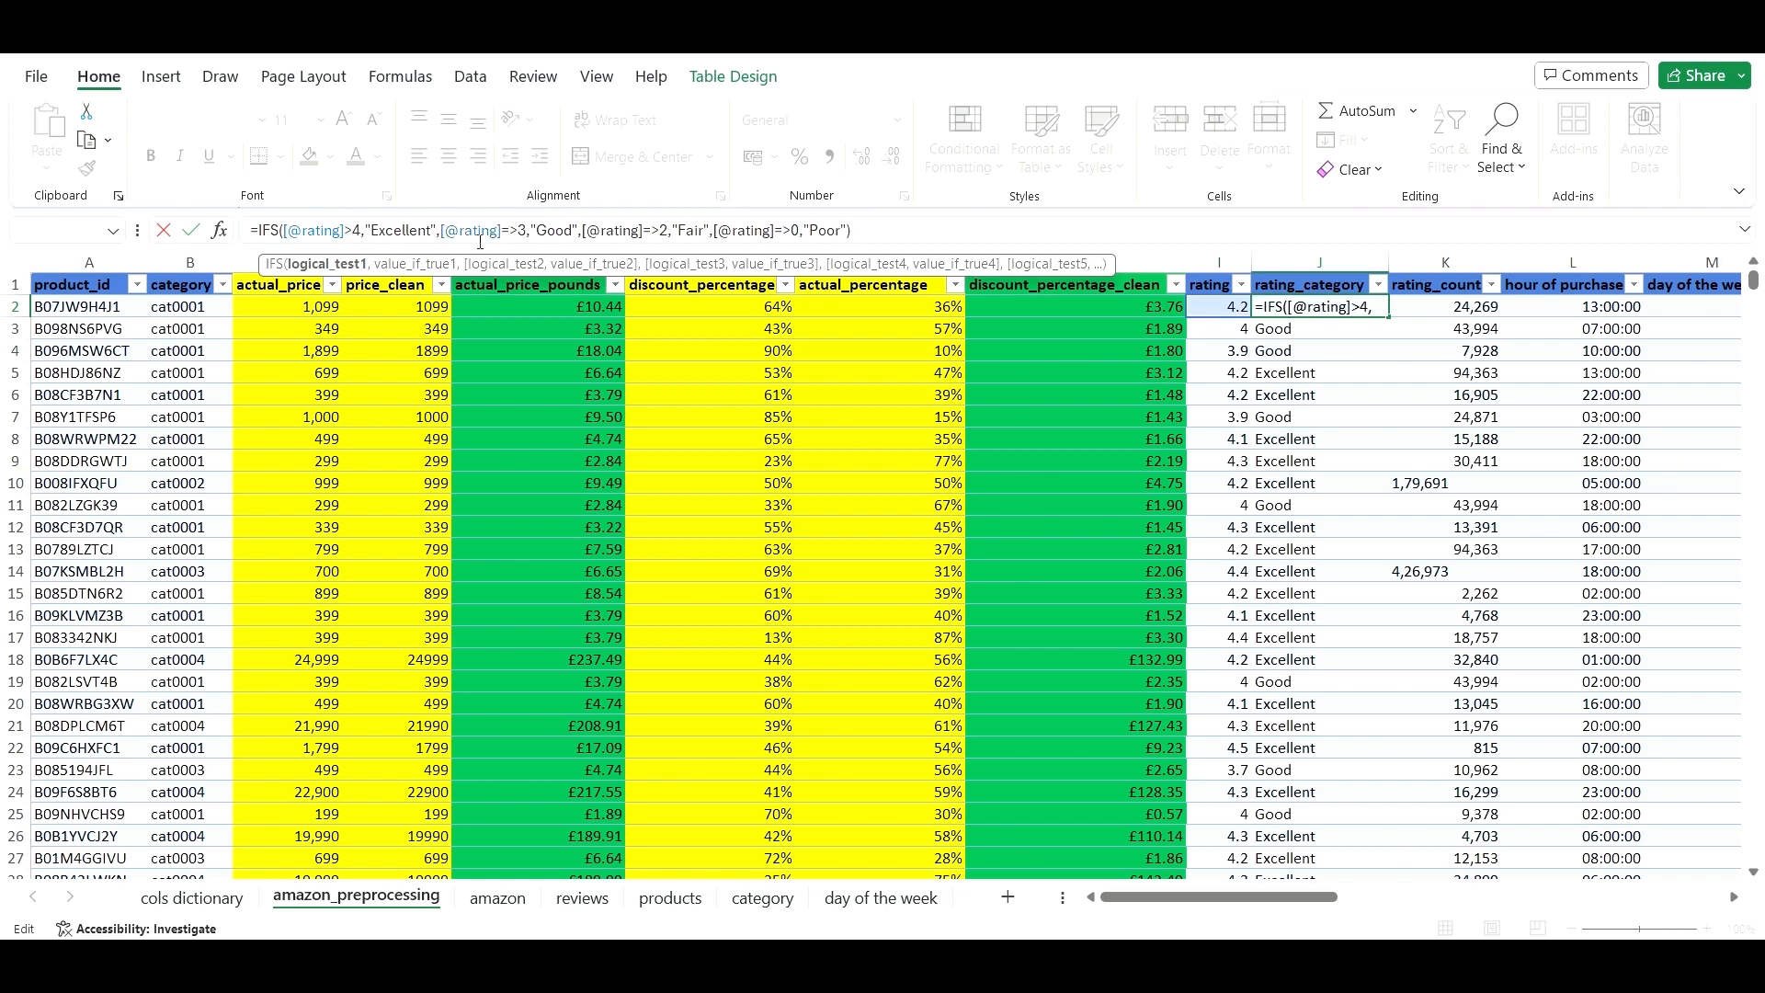
type("=")
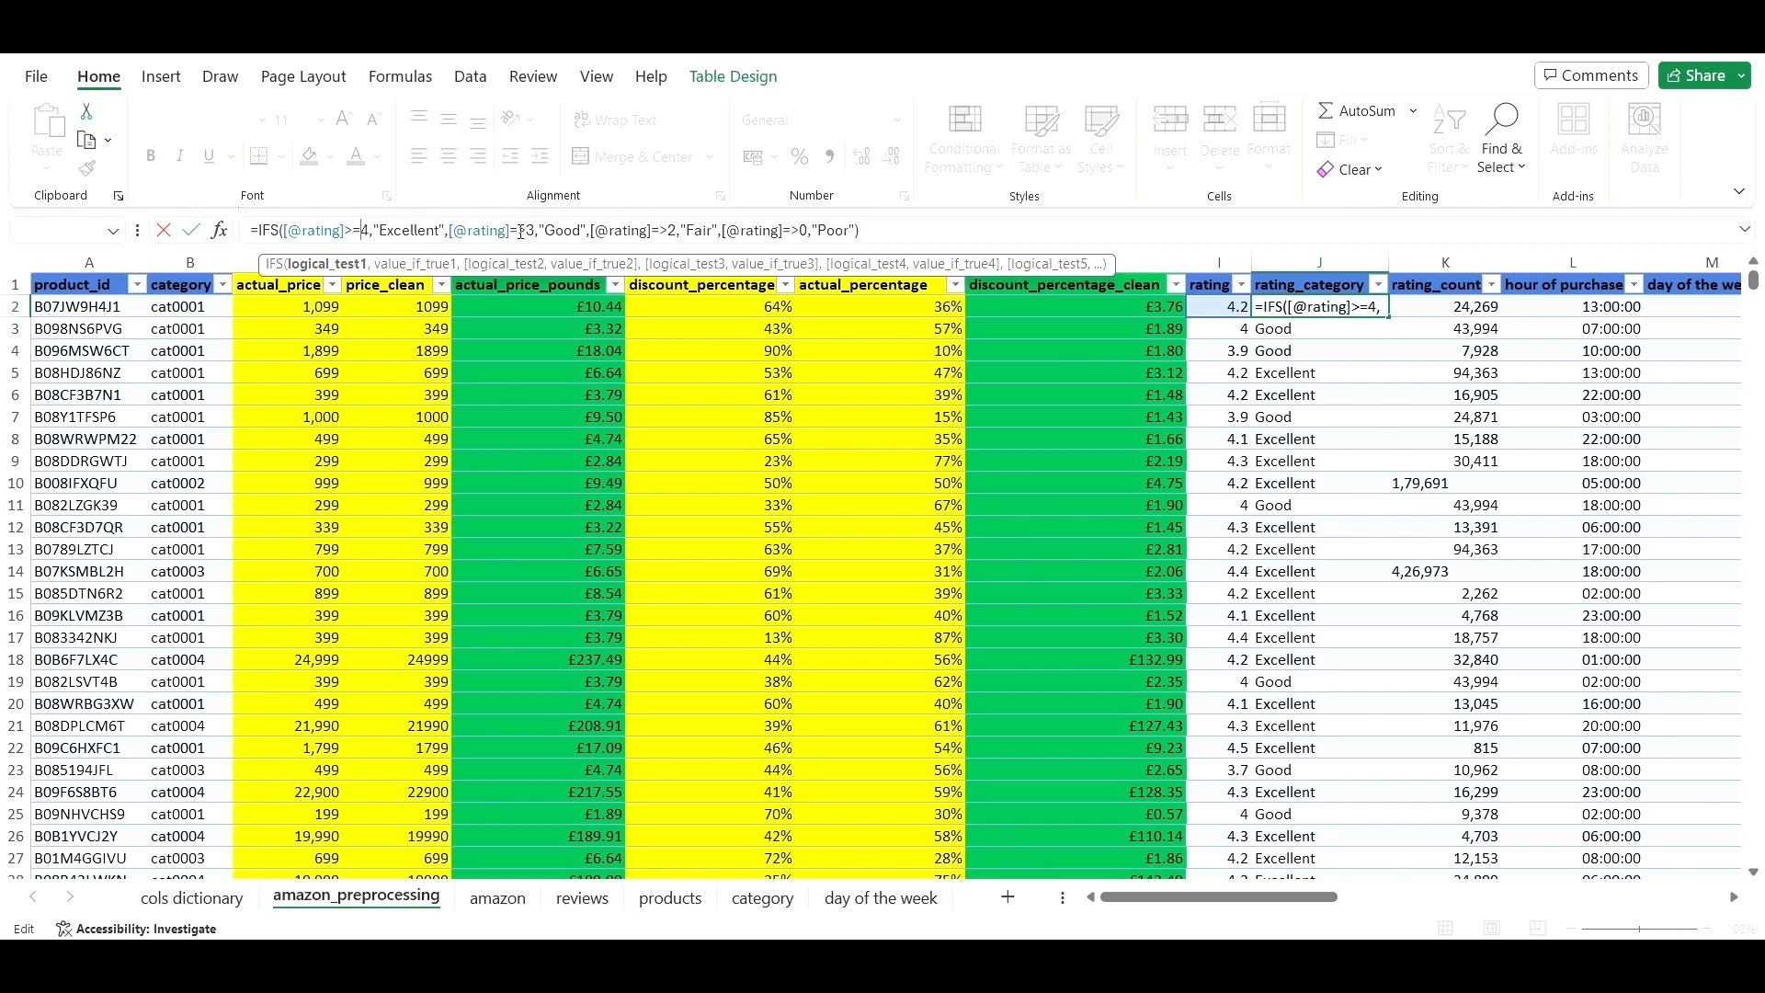
left_click(521, 230)
key("BackSpace")
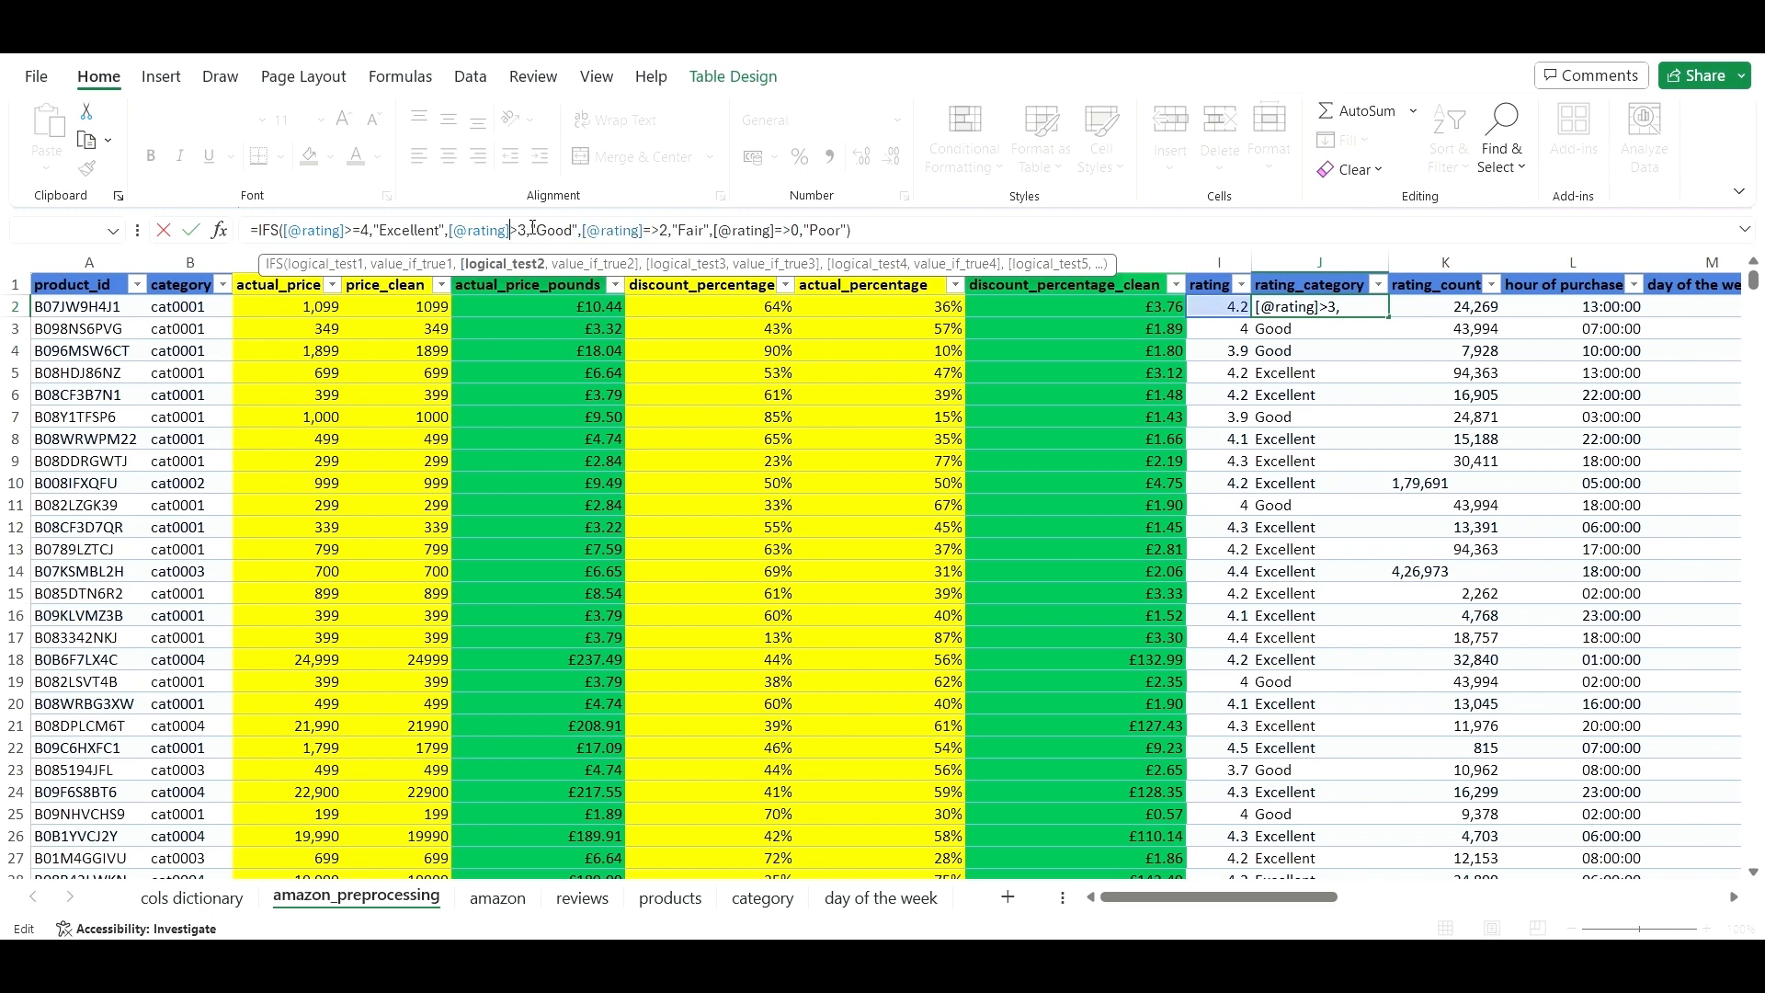
key("BackSpace")
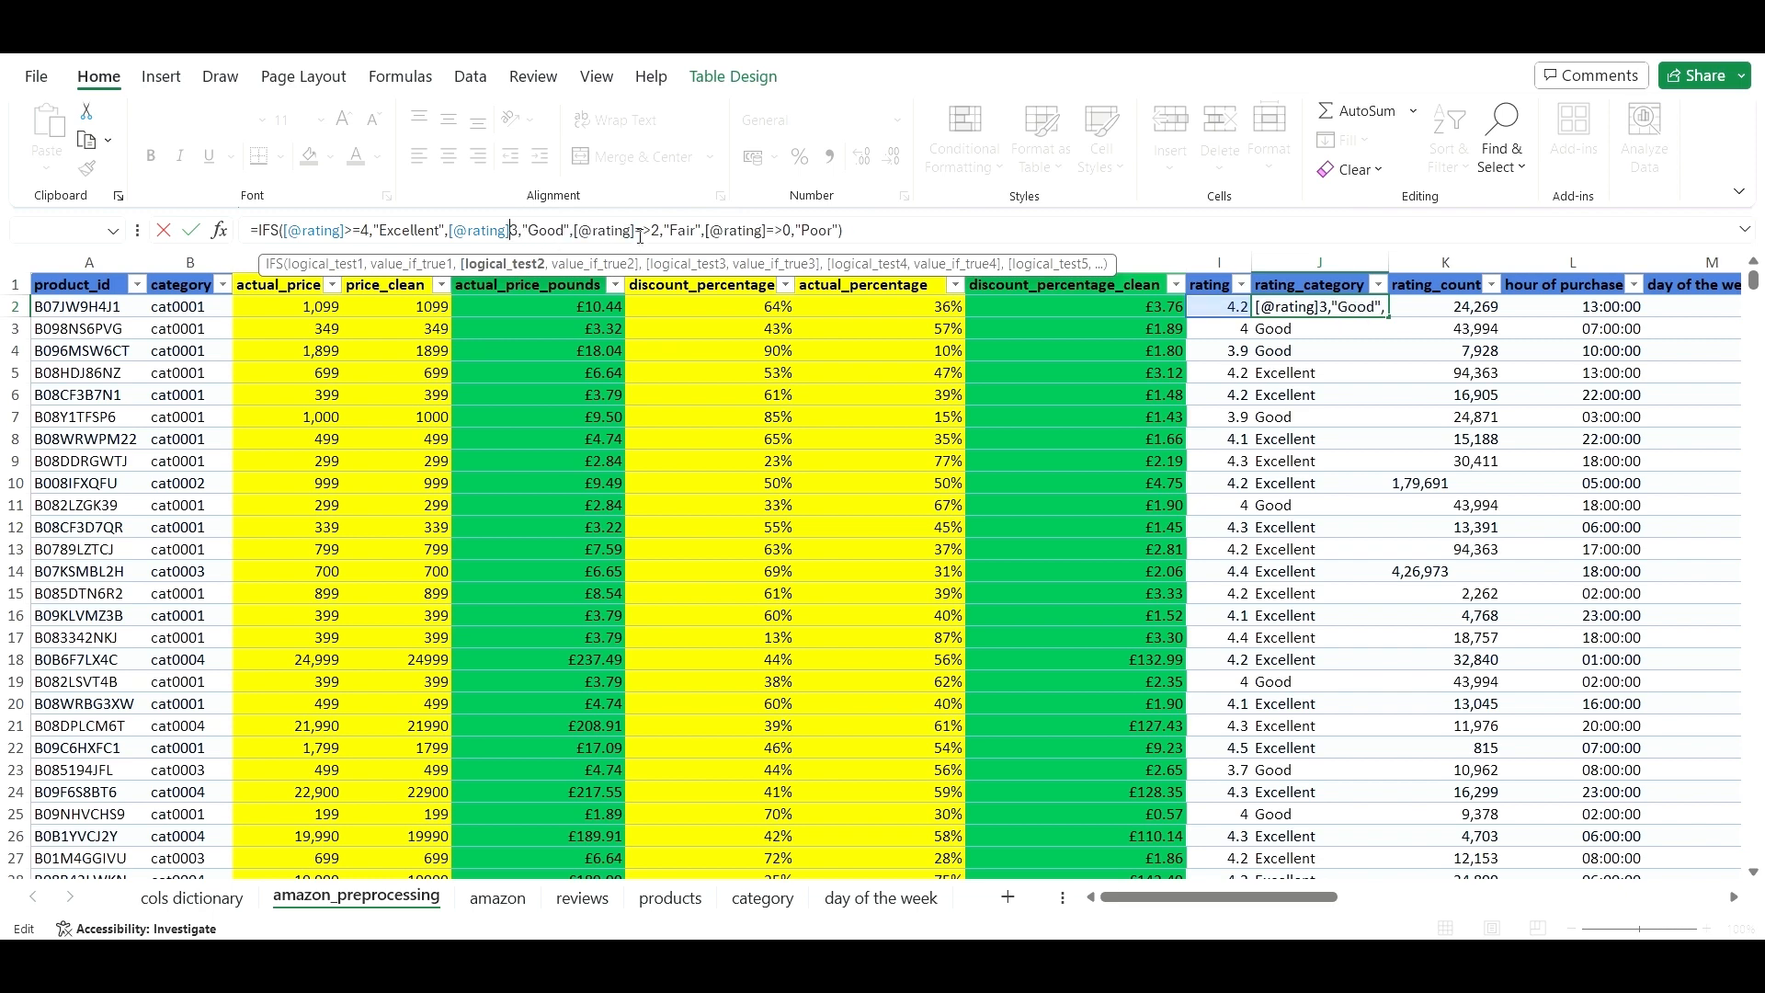
type(">")
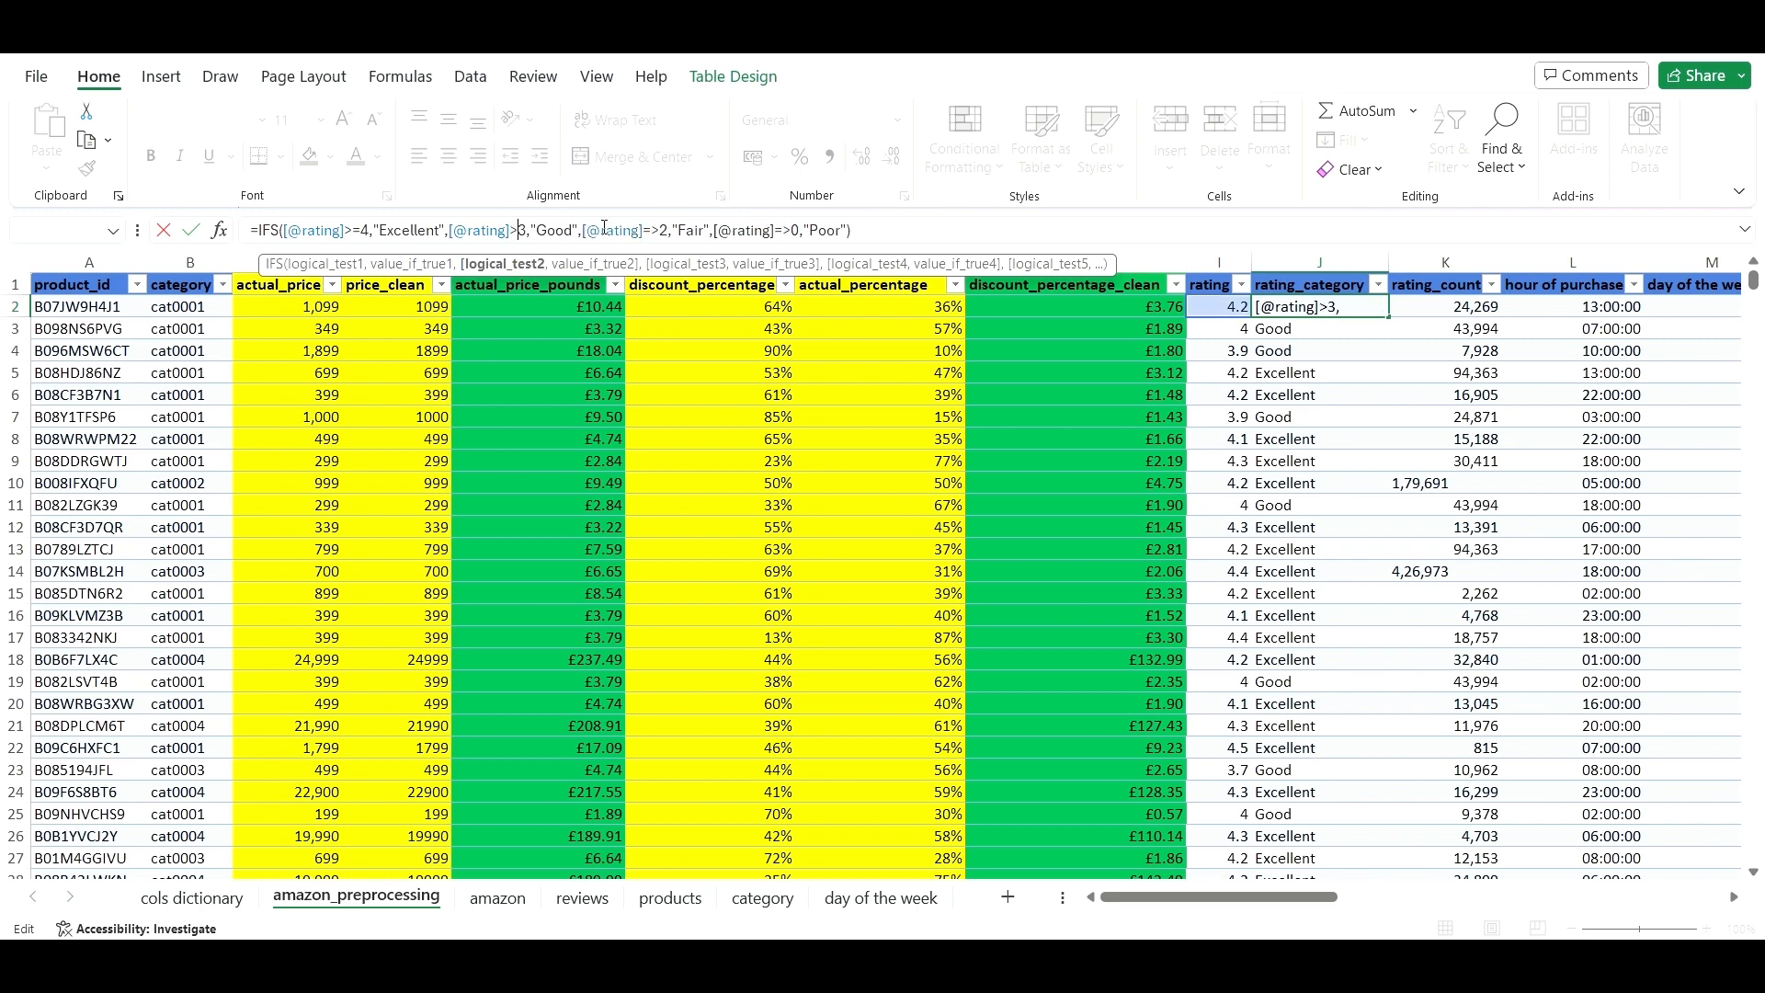
type("=")
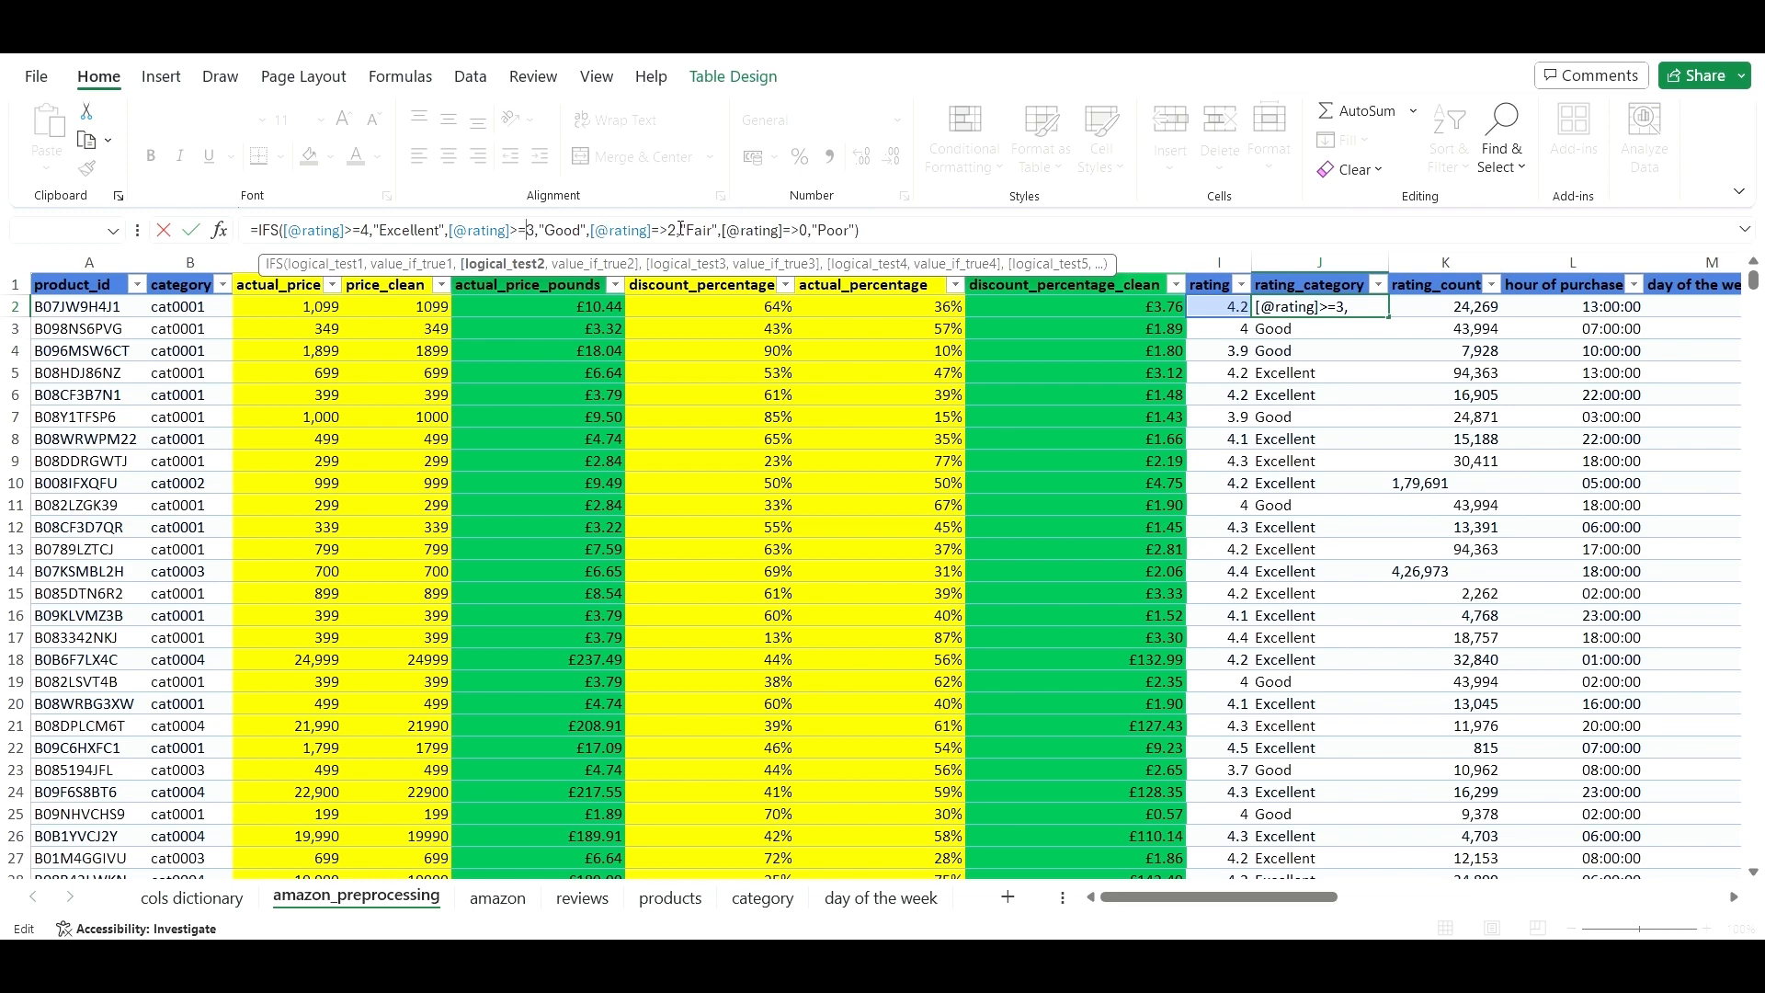
- Correct the remaining tests to >=2 and >=0 and commit the formula down the column
left_click(664, 230)
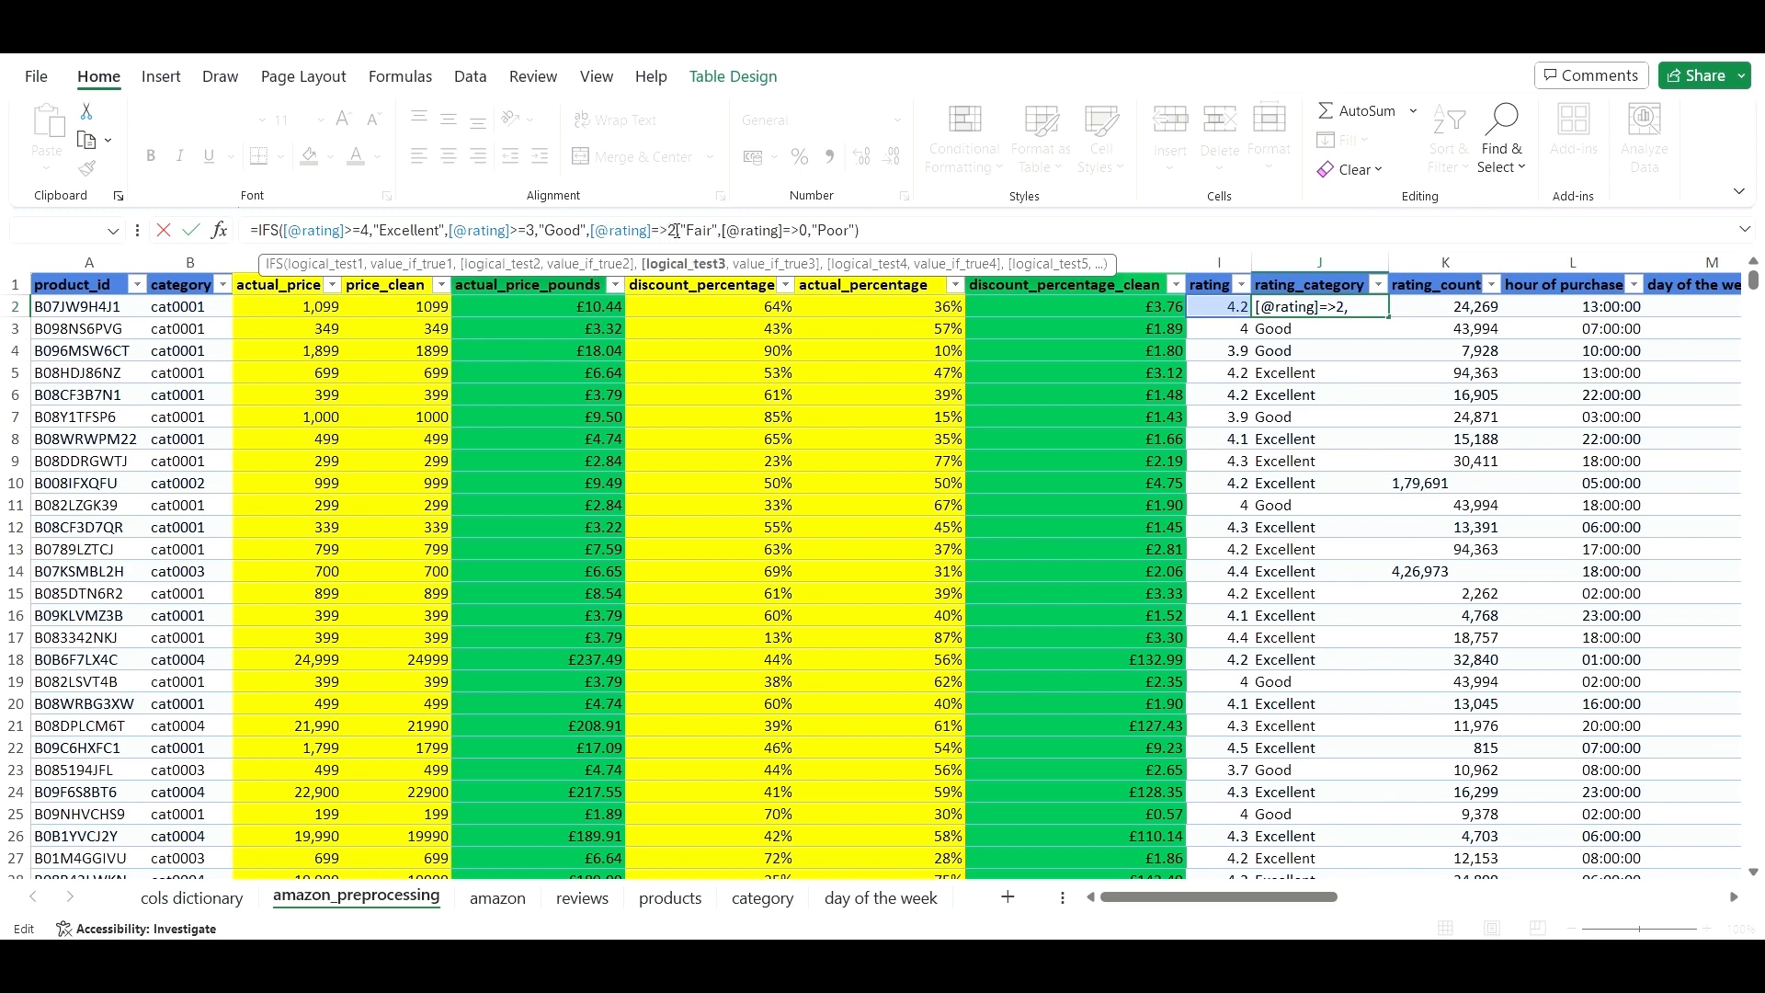
key("BackSpace")
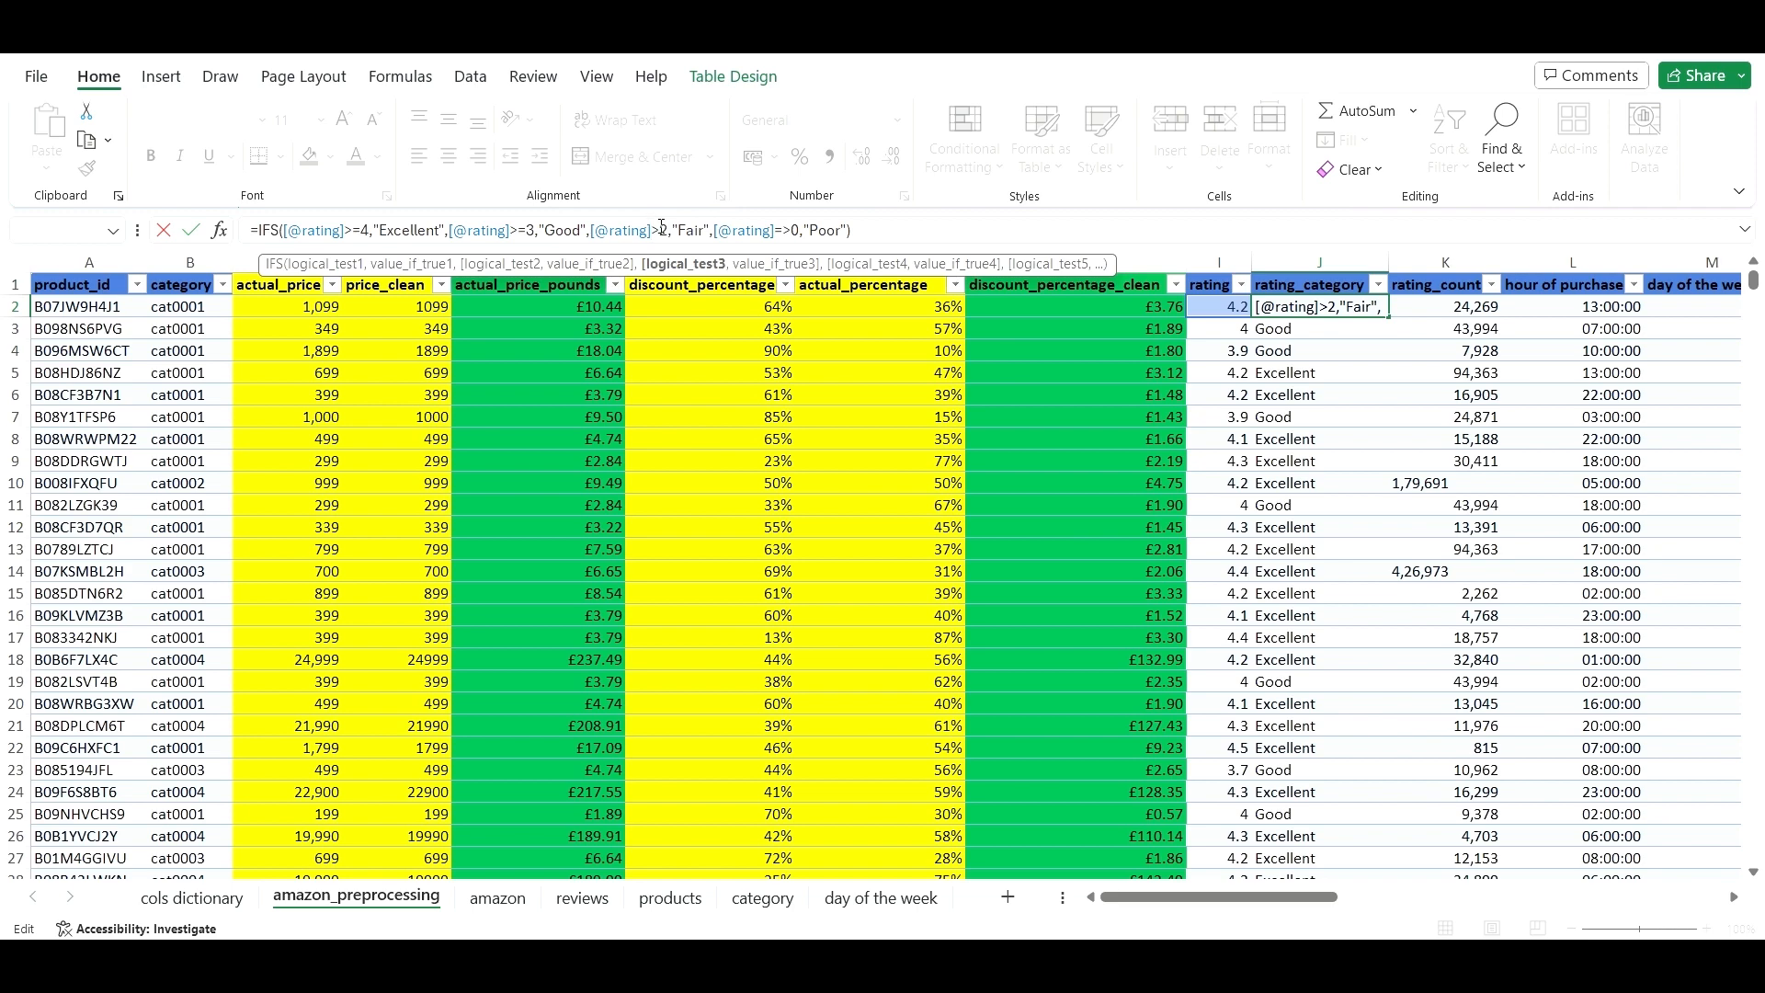
key("Right")
type("=")
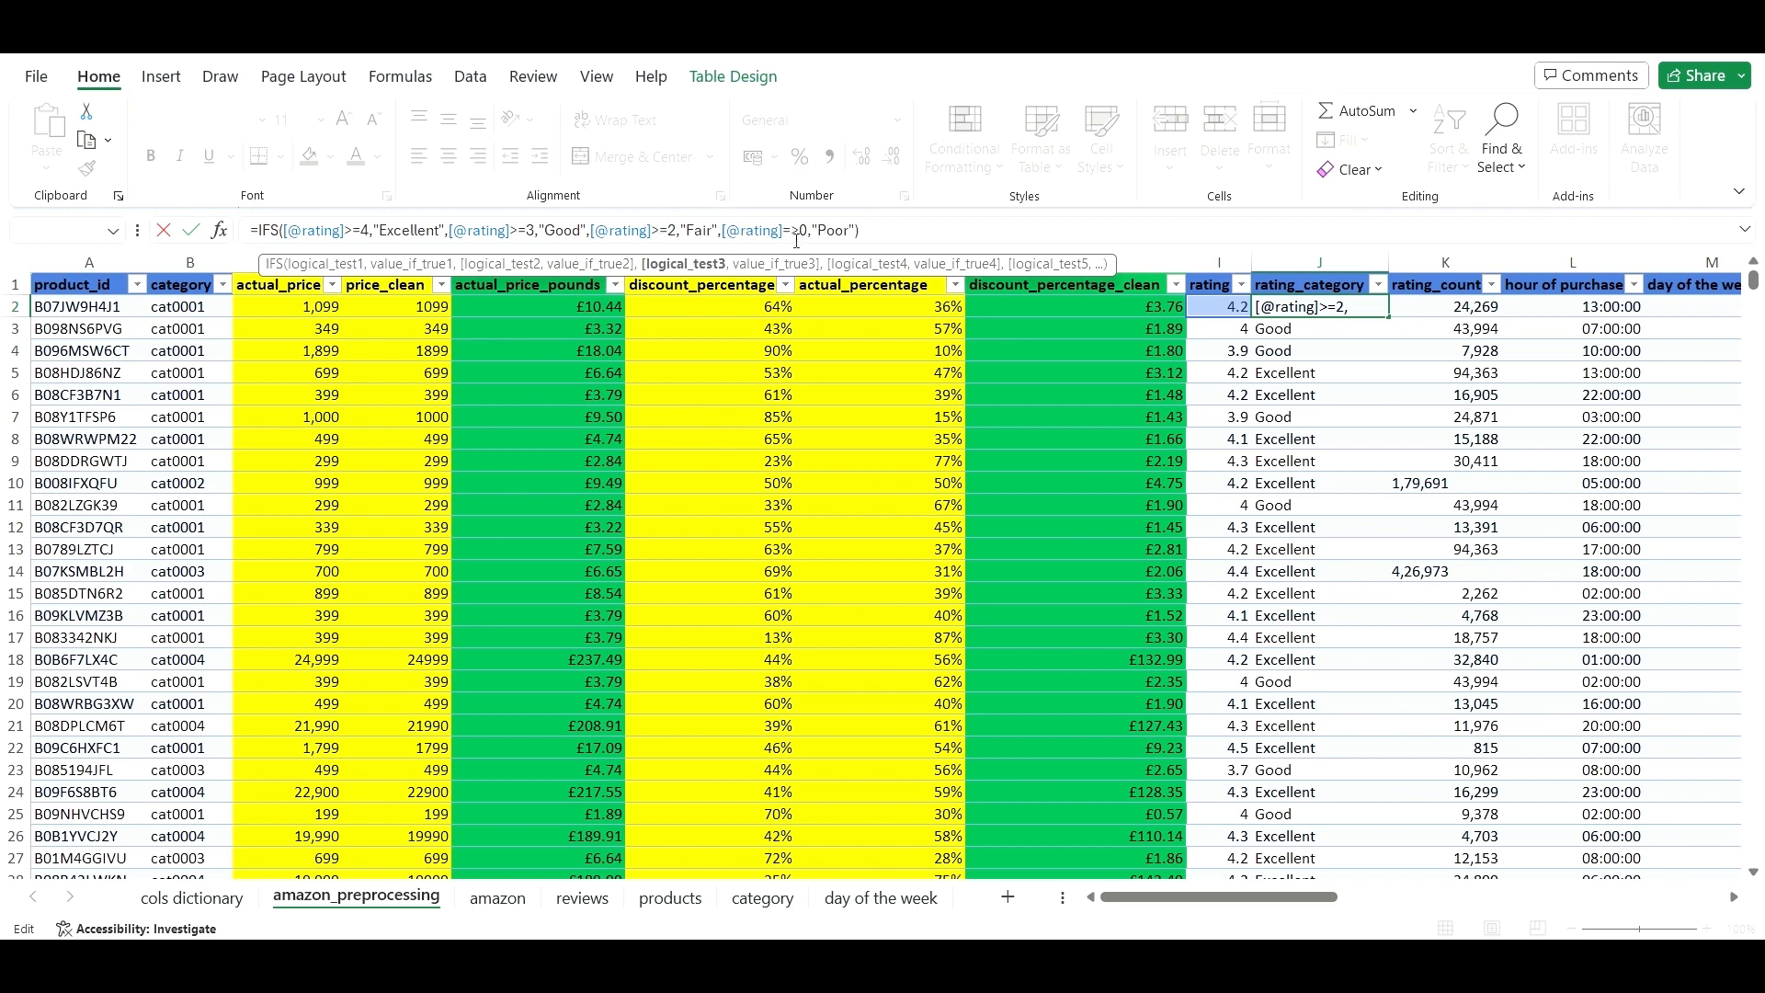
left_click(794, 231)
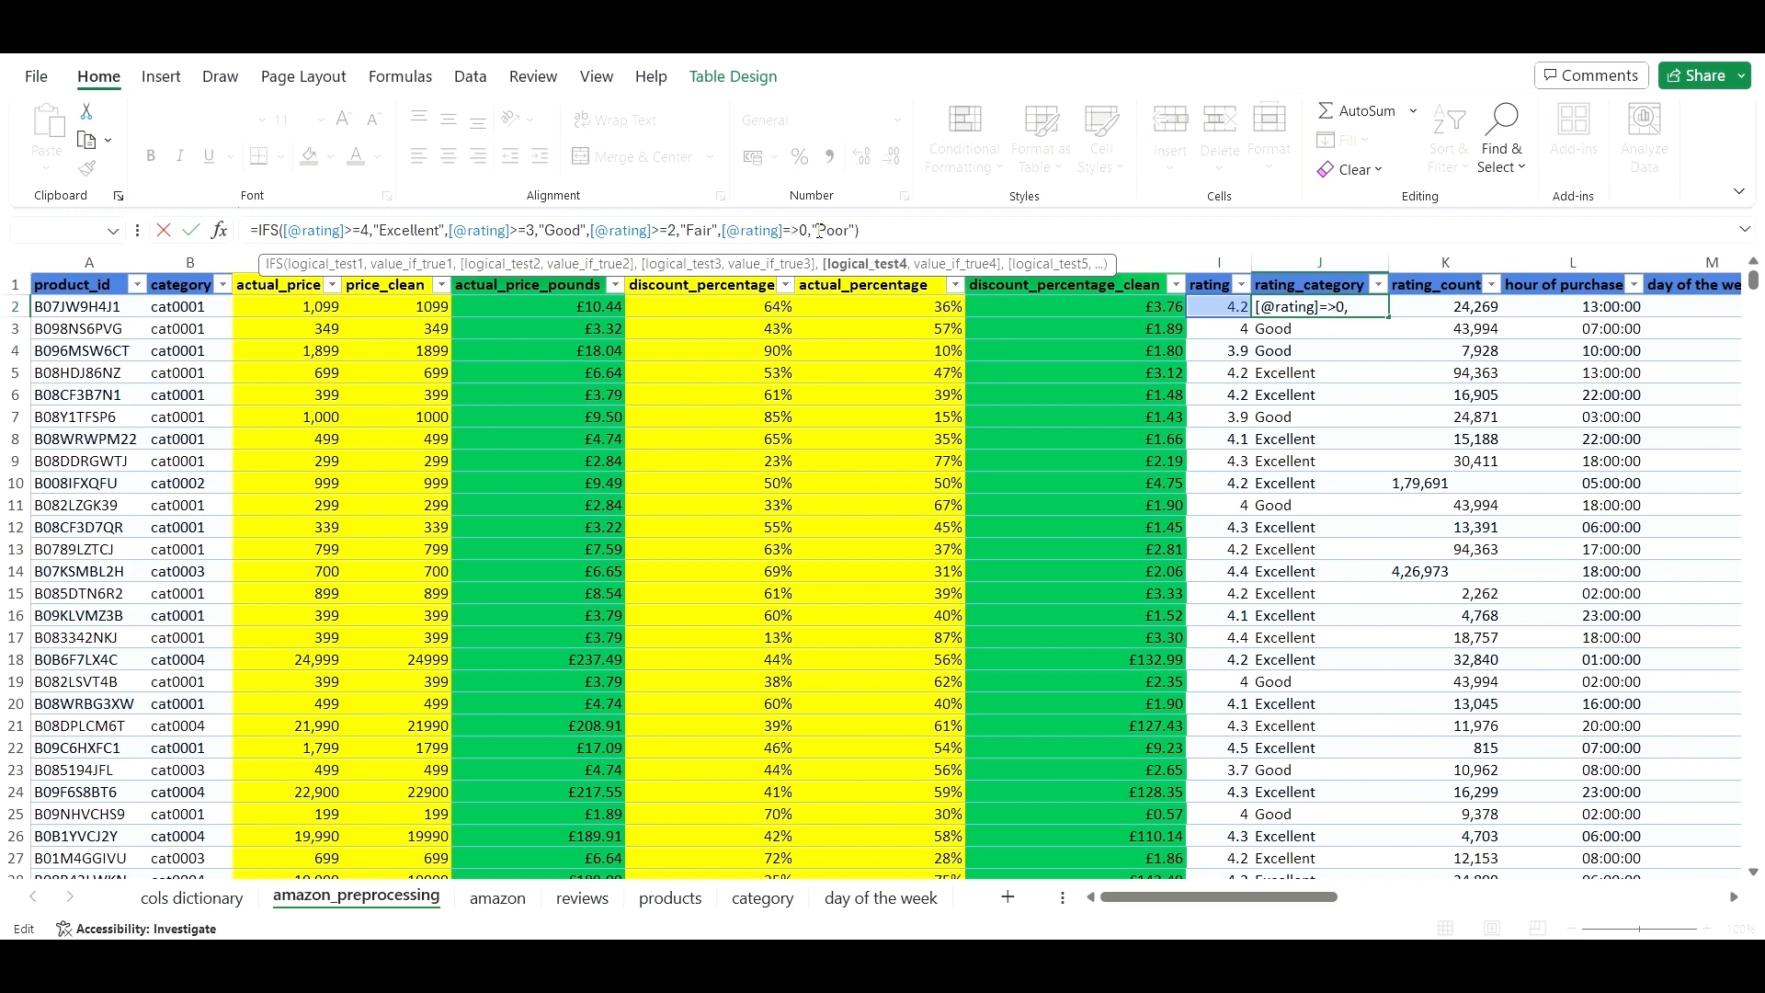
key("BackSpace")
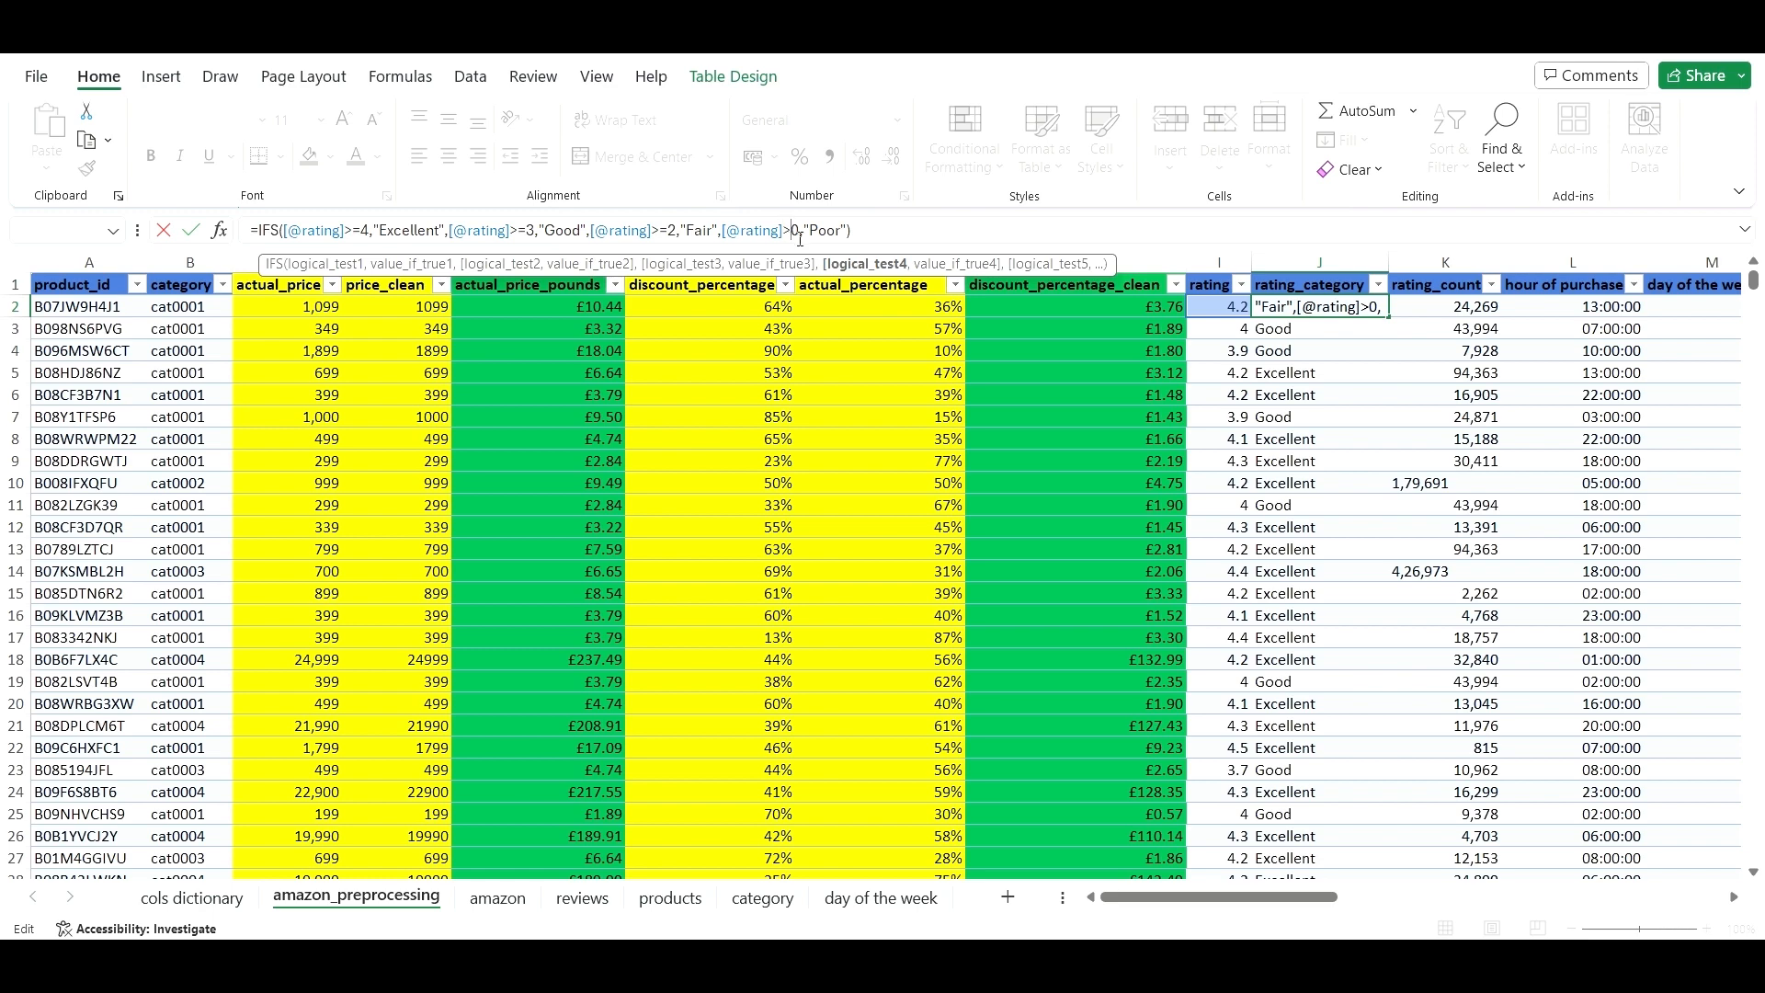
type("=")
key("Return")
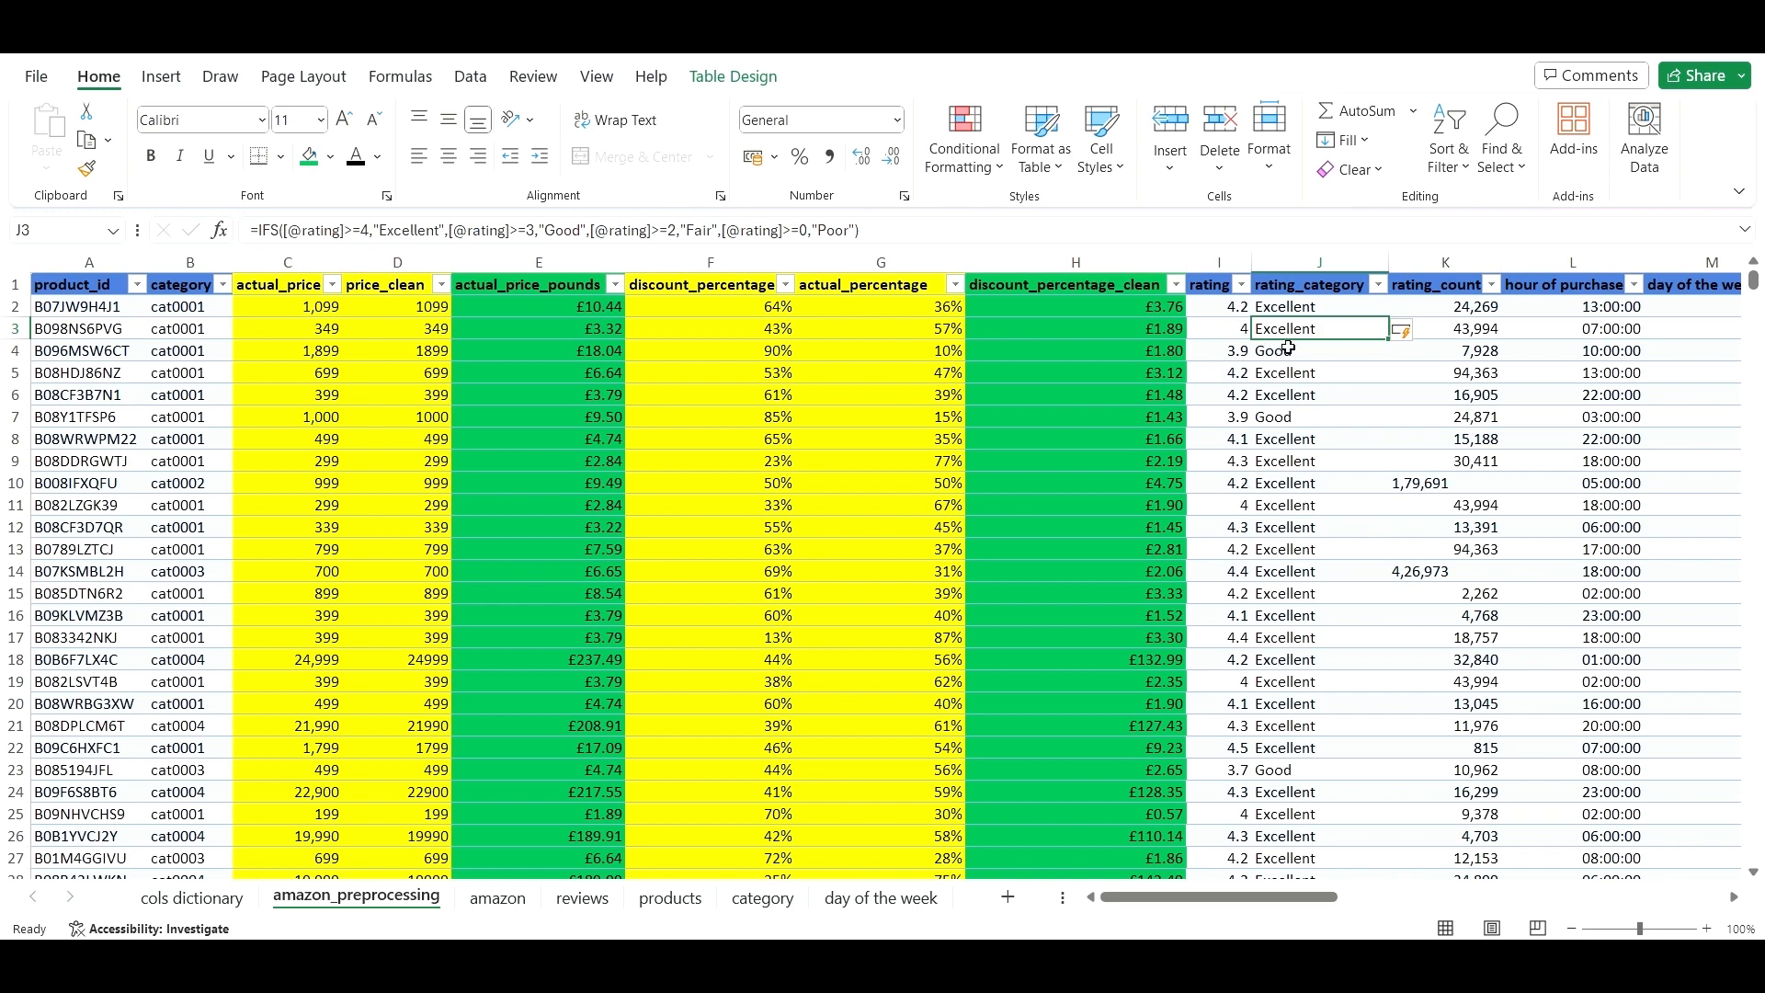
scroll(1276, 382, "down", 8)
scroll(1285, 450, "up", 8)
left_click(1379, 287)
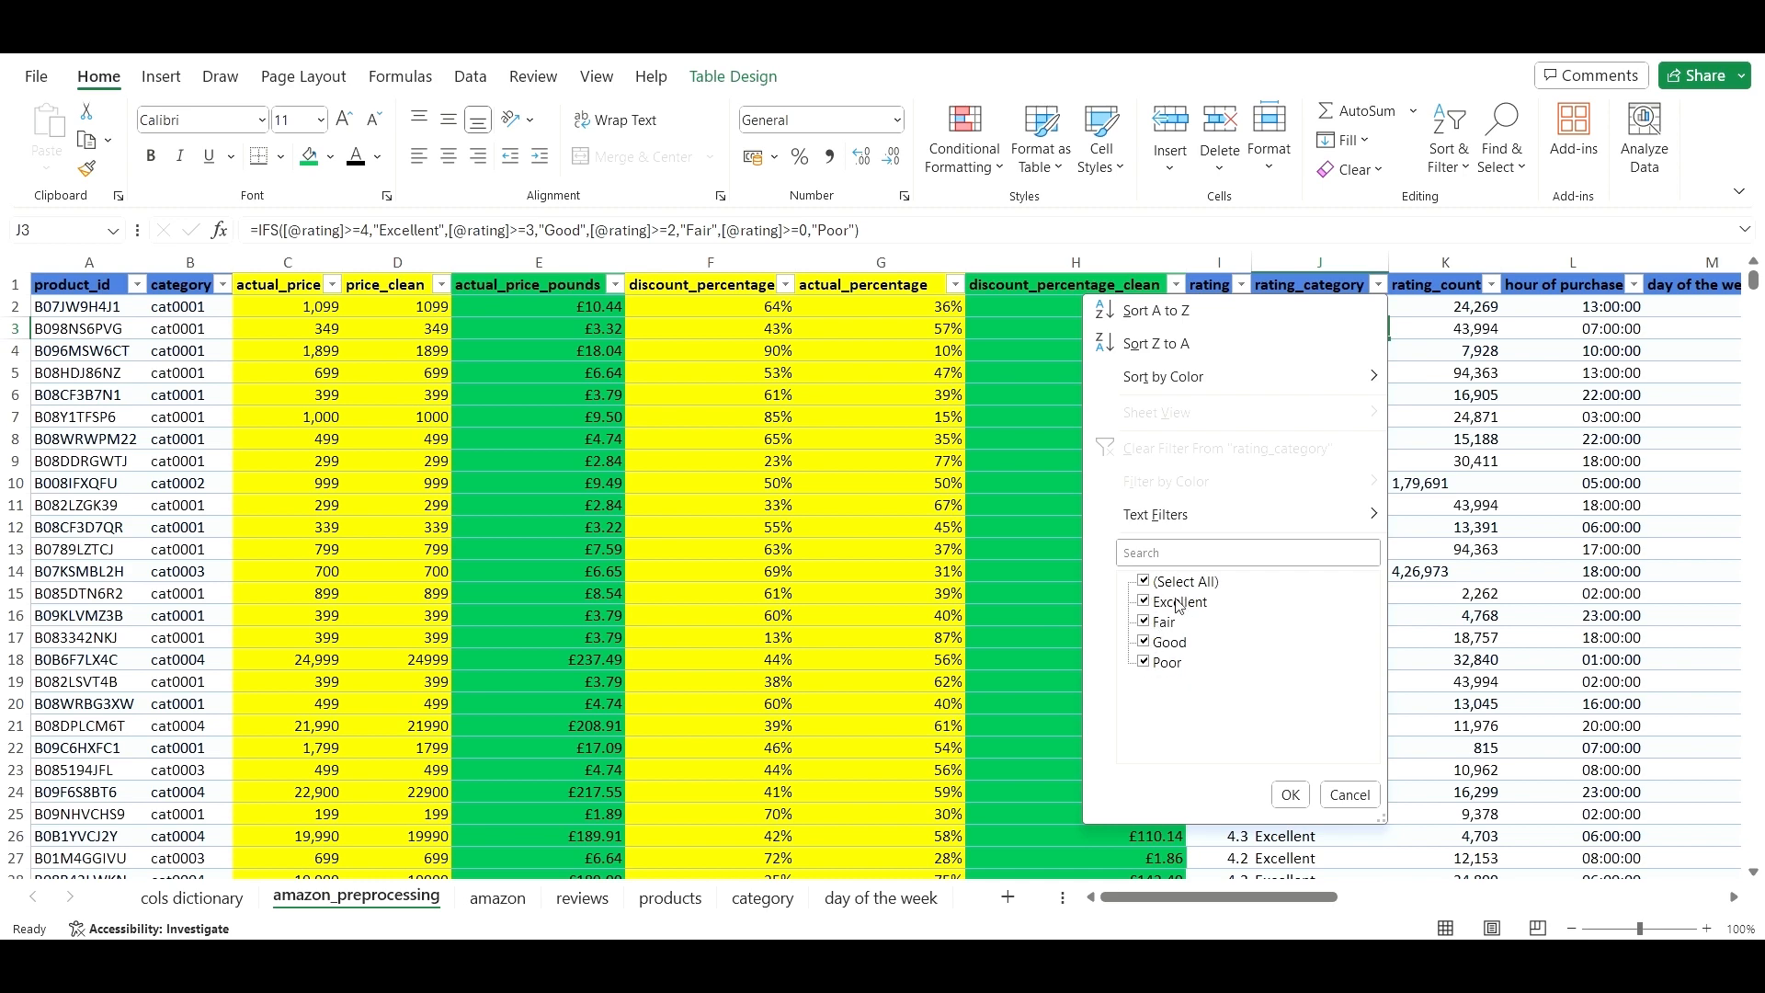
left_click(1295, 792)
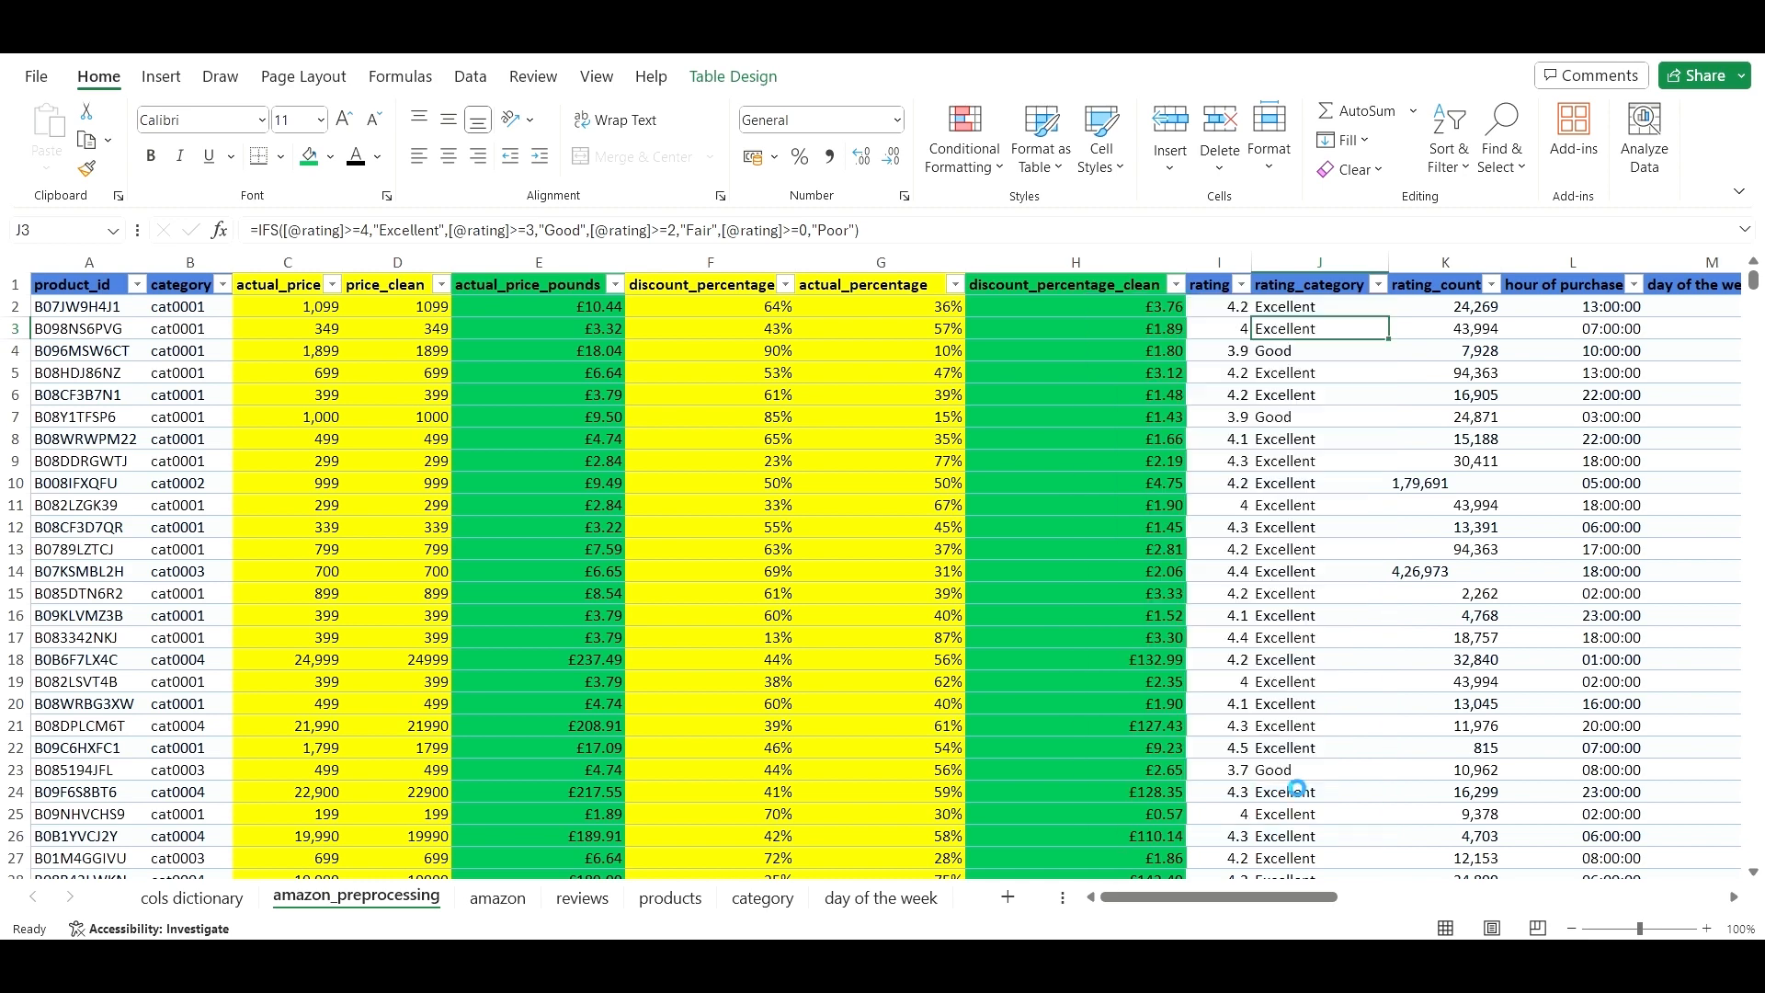
left_click(1212, 273)
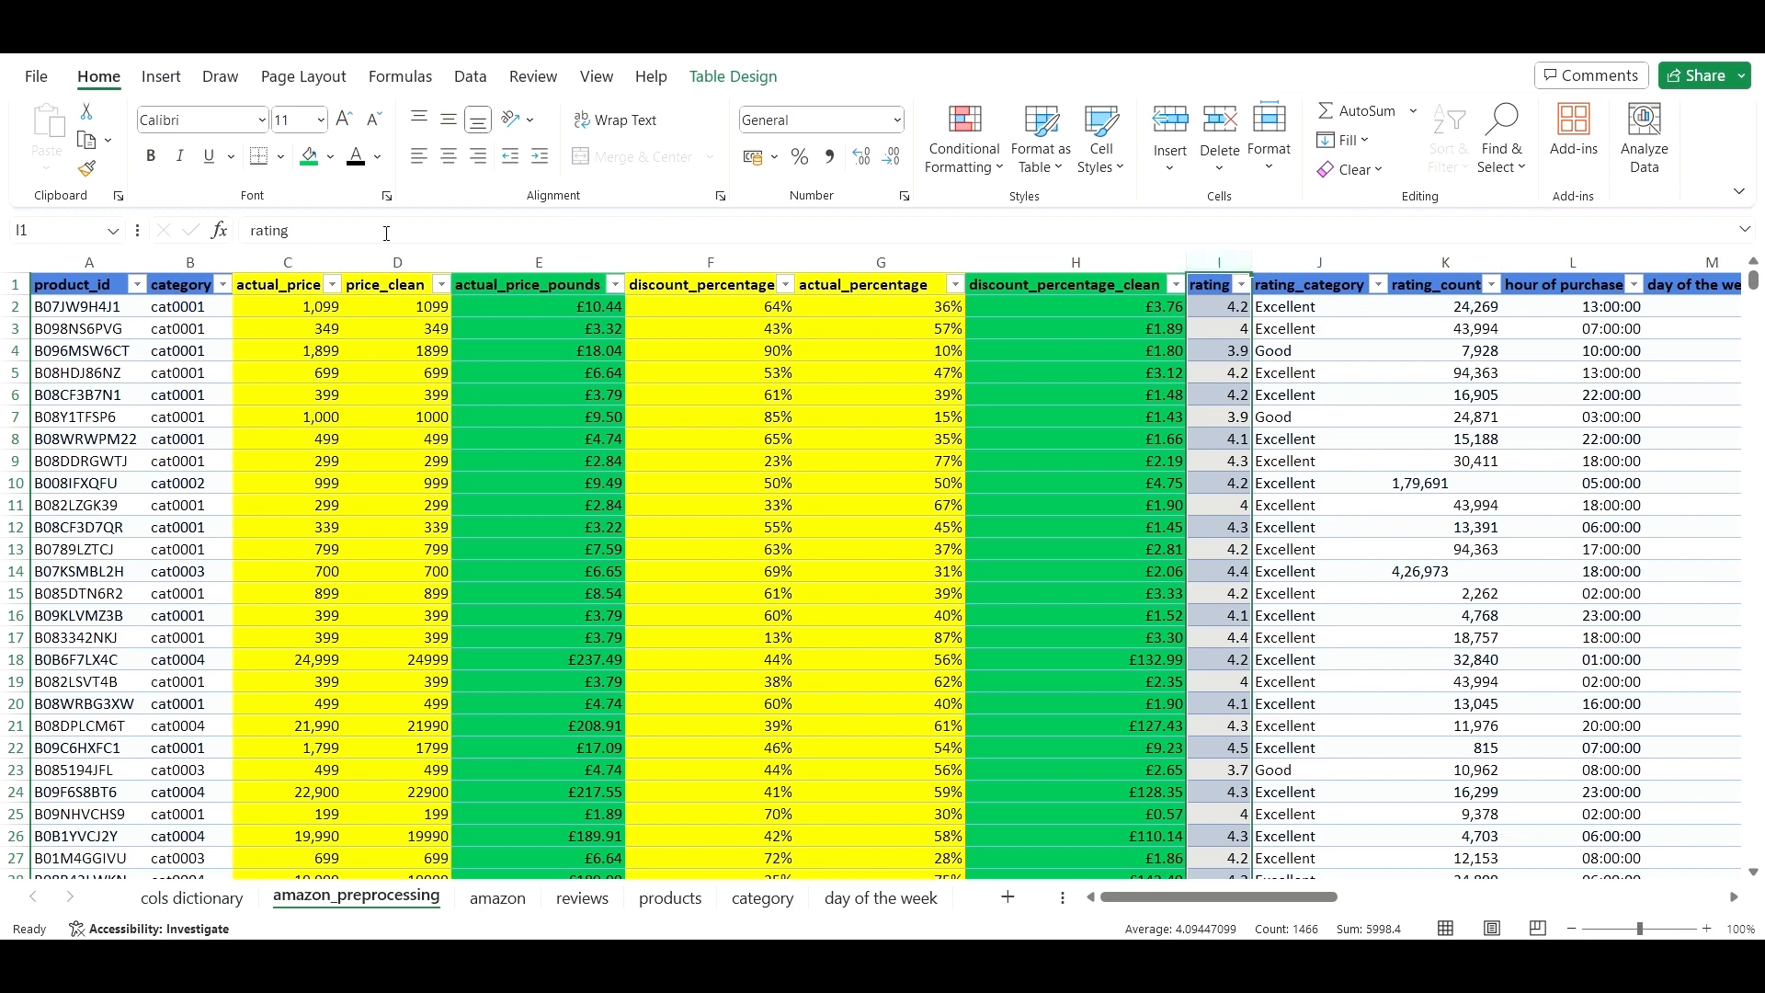
- Fill the rating column with yellow
left_click(334, 158)
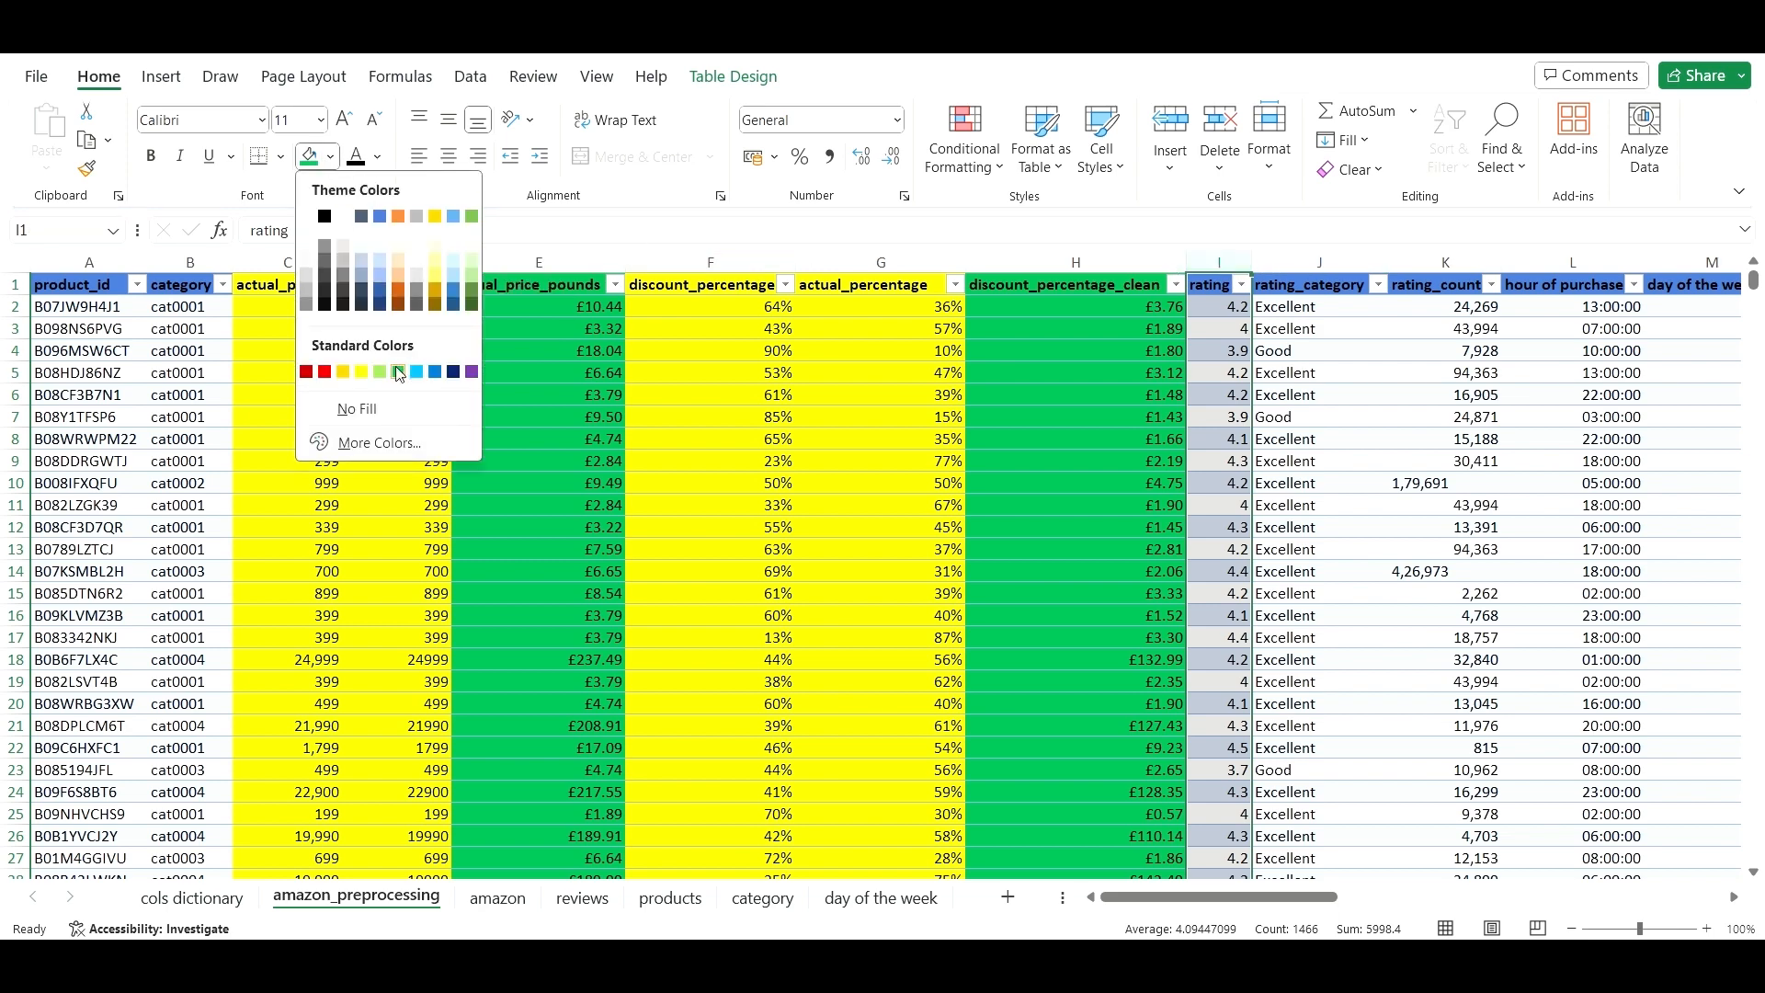
left_click(361, 372)
left_click(1259, 372)
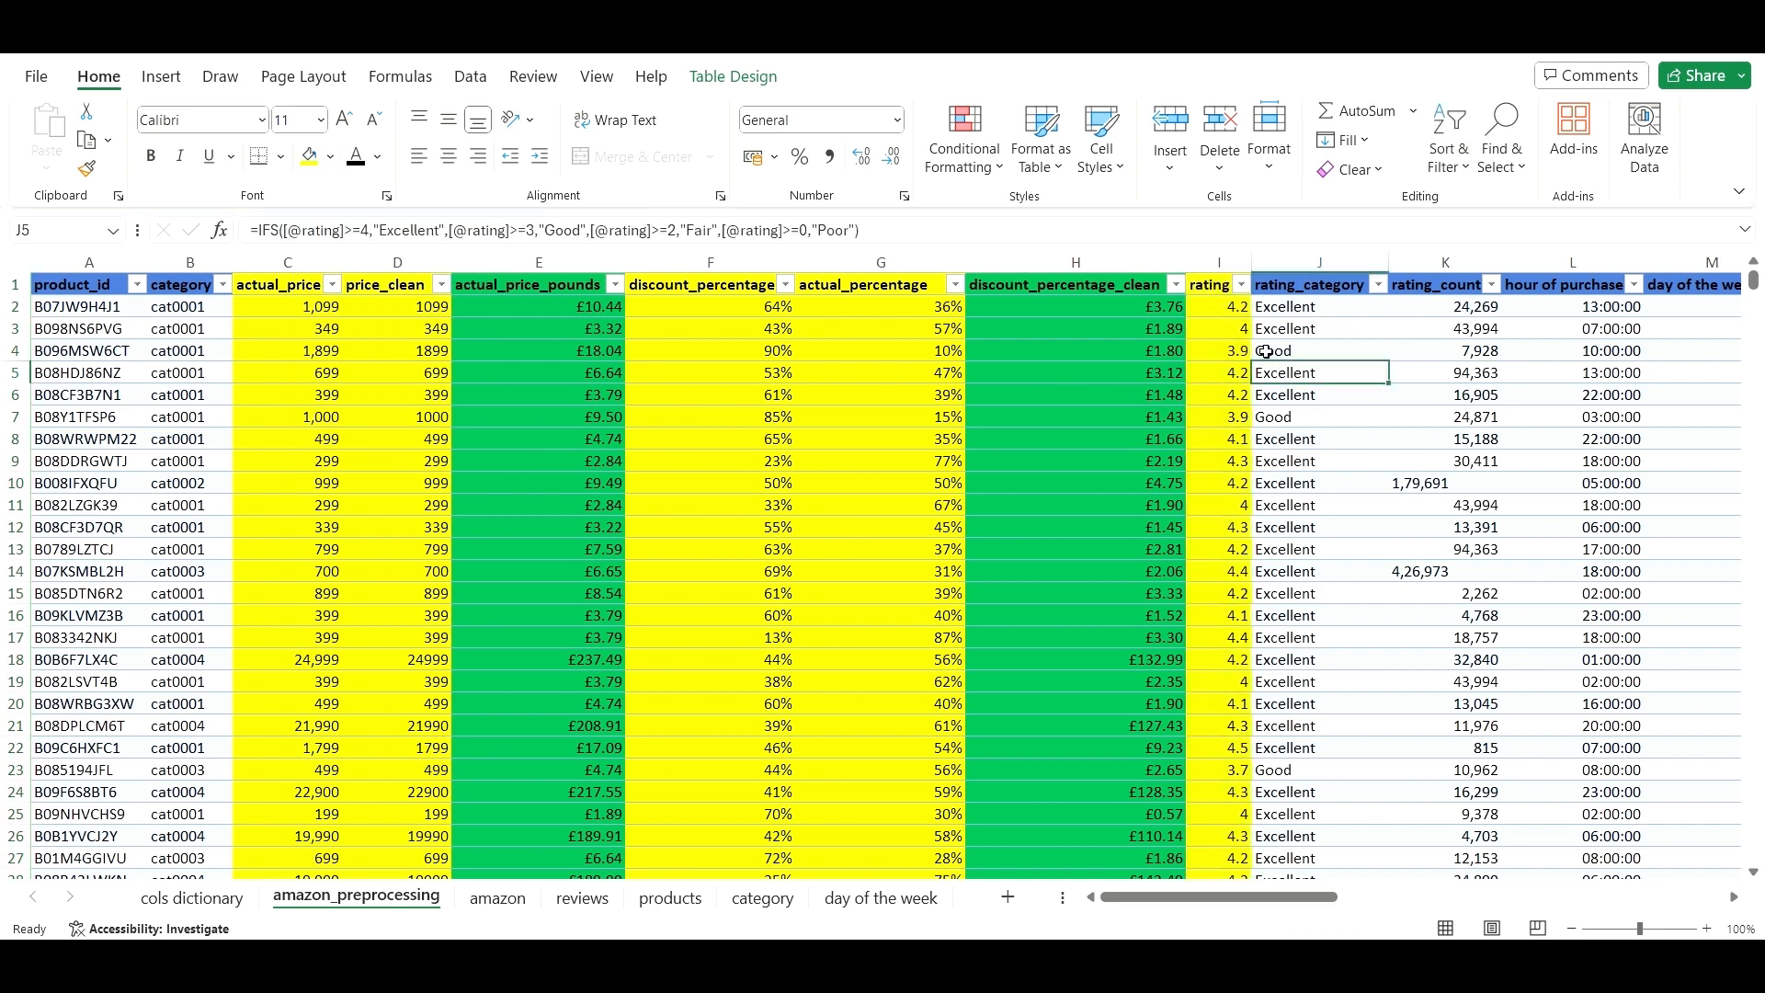
- Fill the rating_category column with green
left_click(1319, 262)
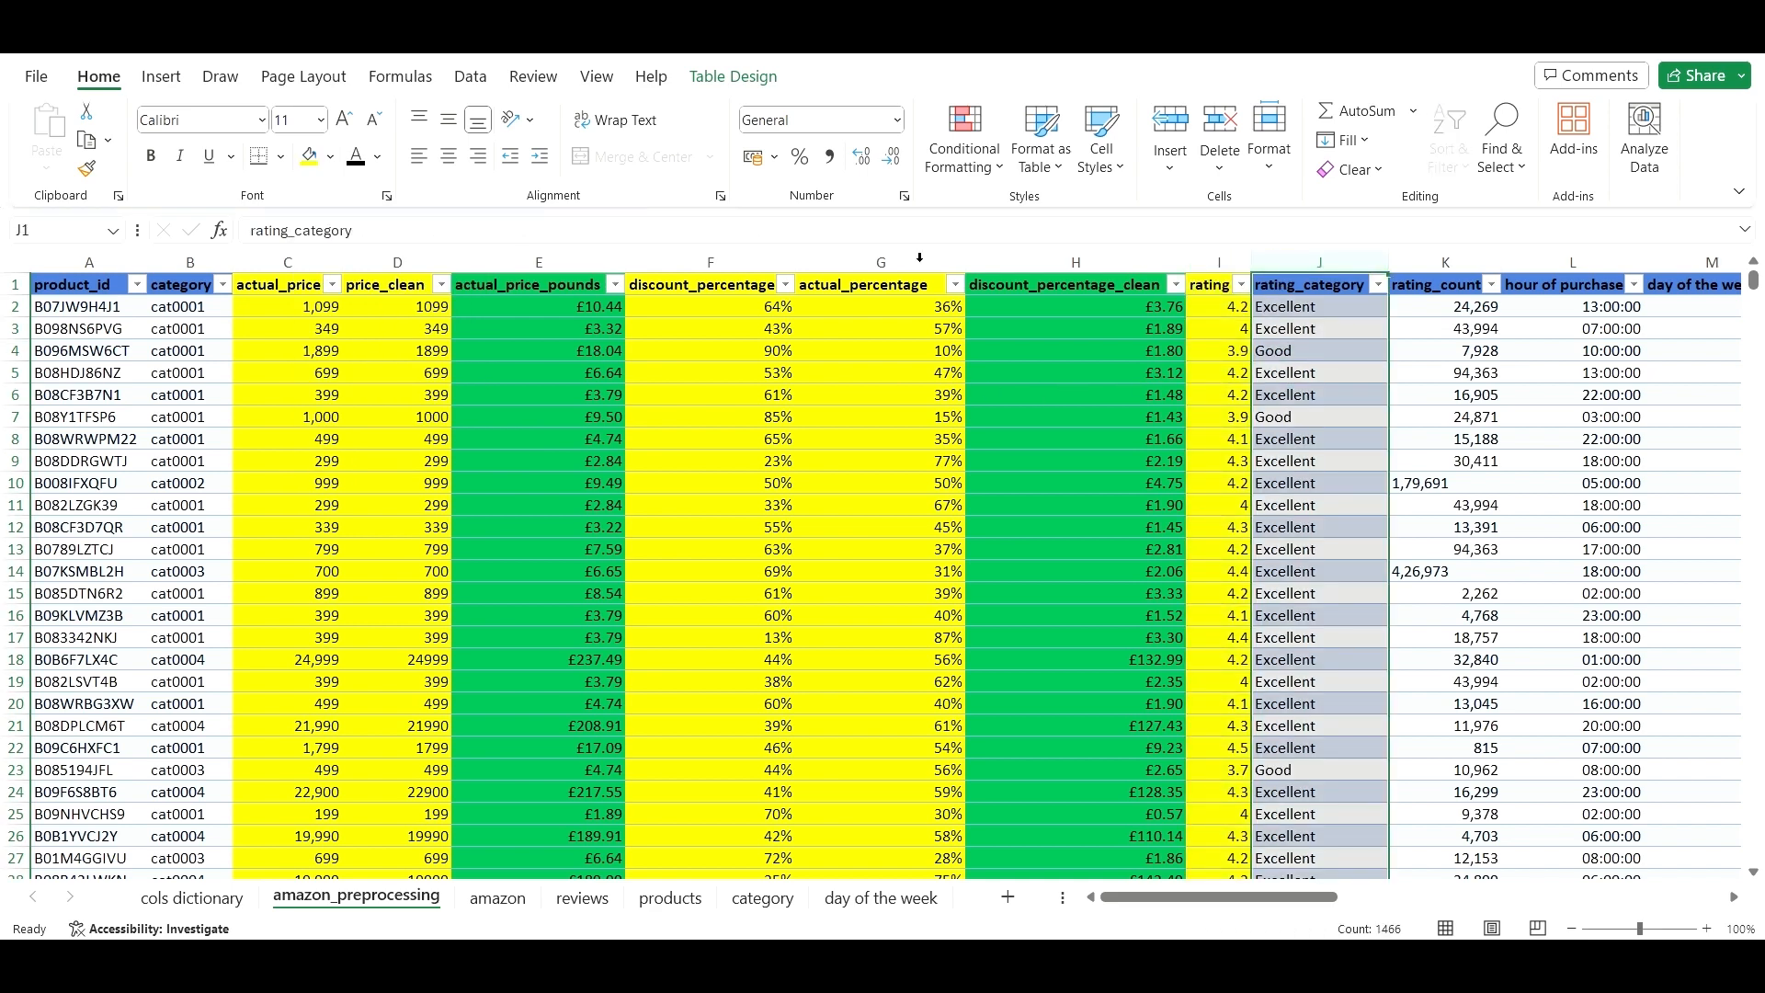
left_click(331, 158)
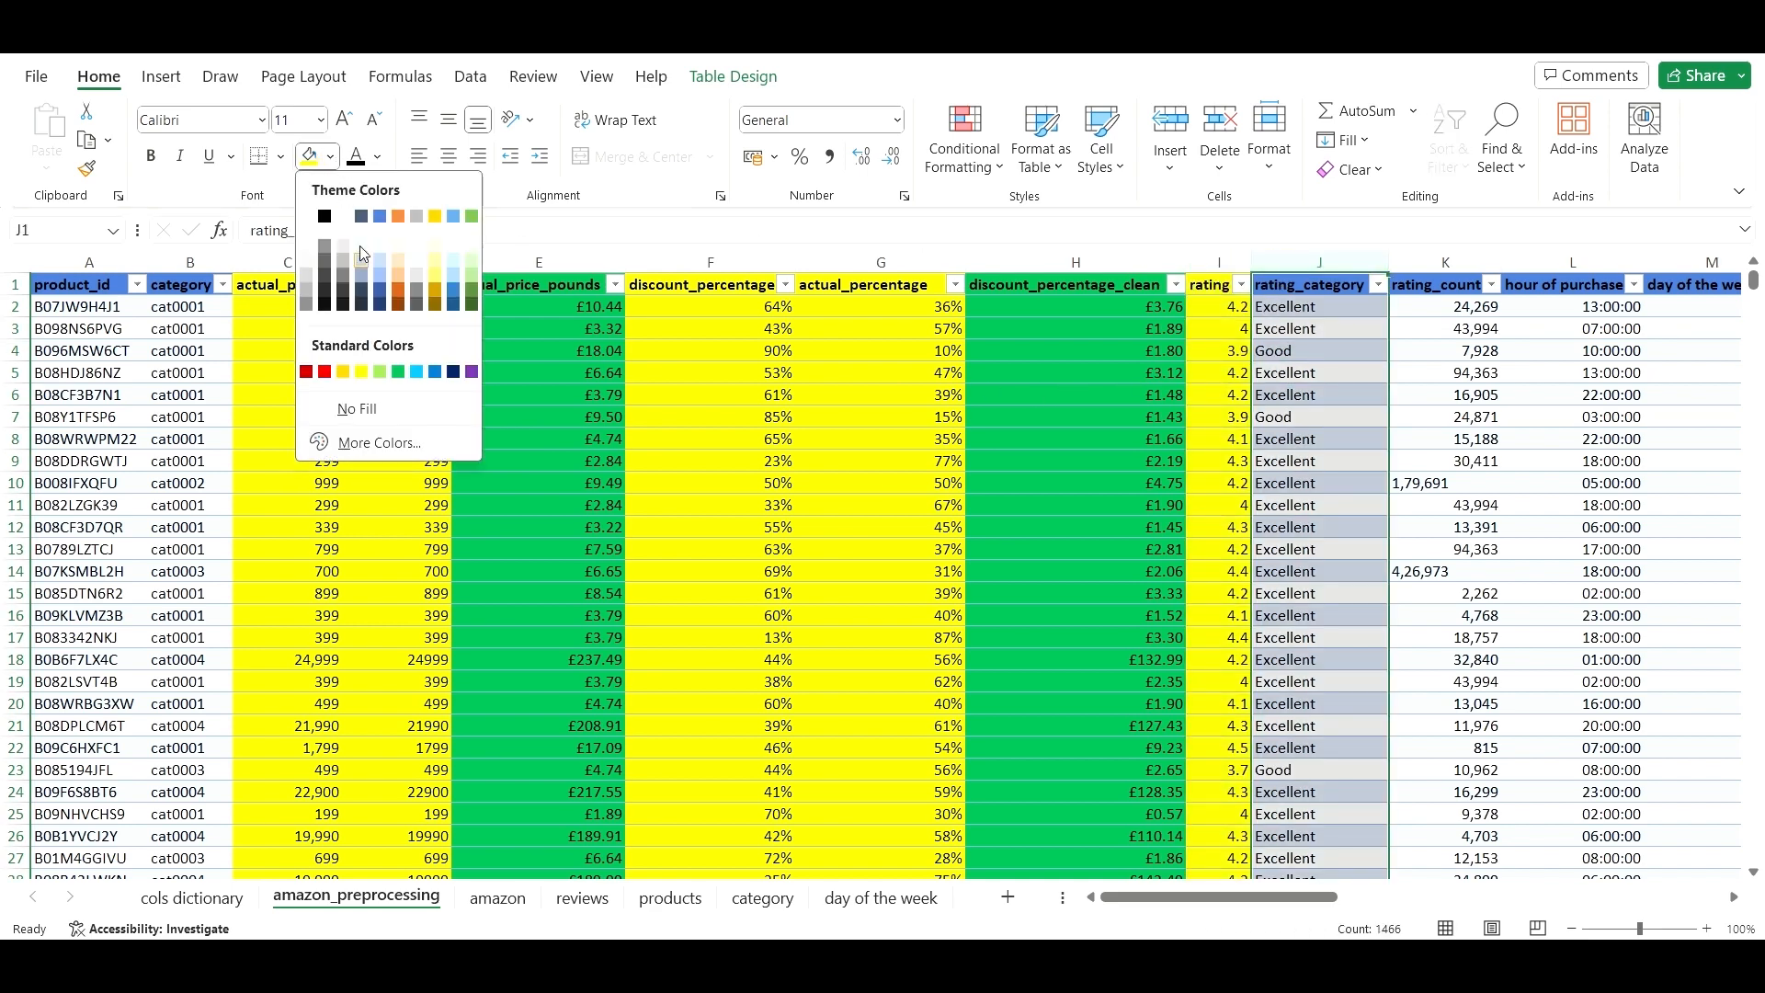
left_click(404, 378)
left_click(1312, 480)
left_click_drag(1163, 897, 1230, 899)
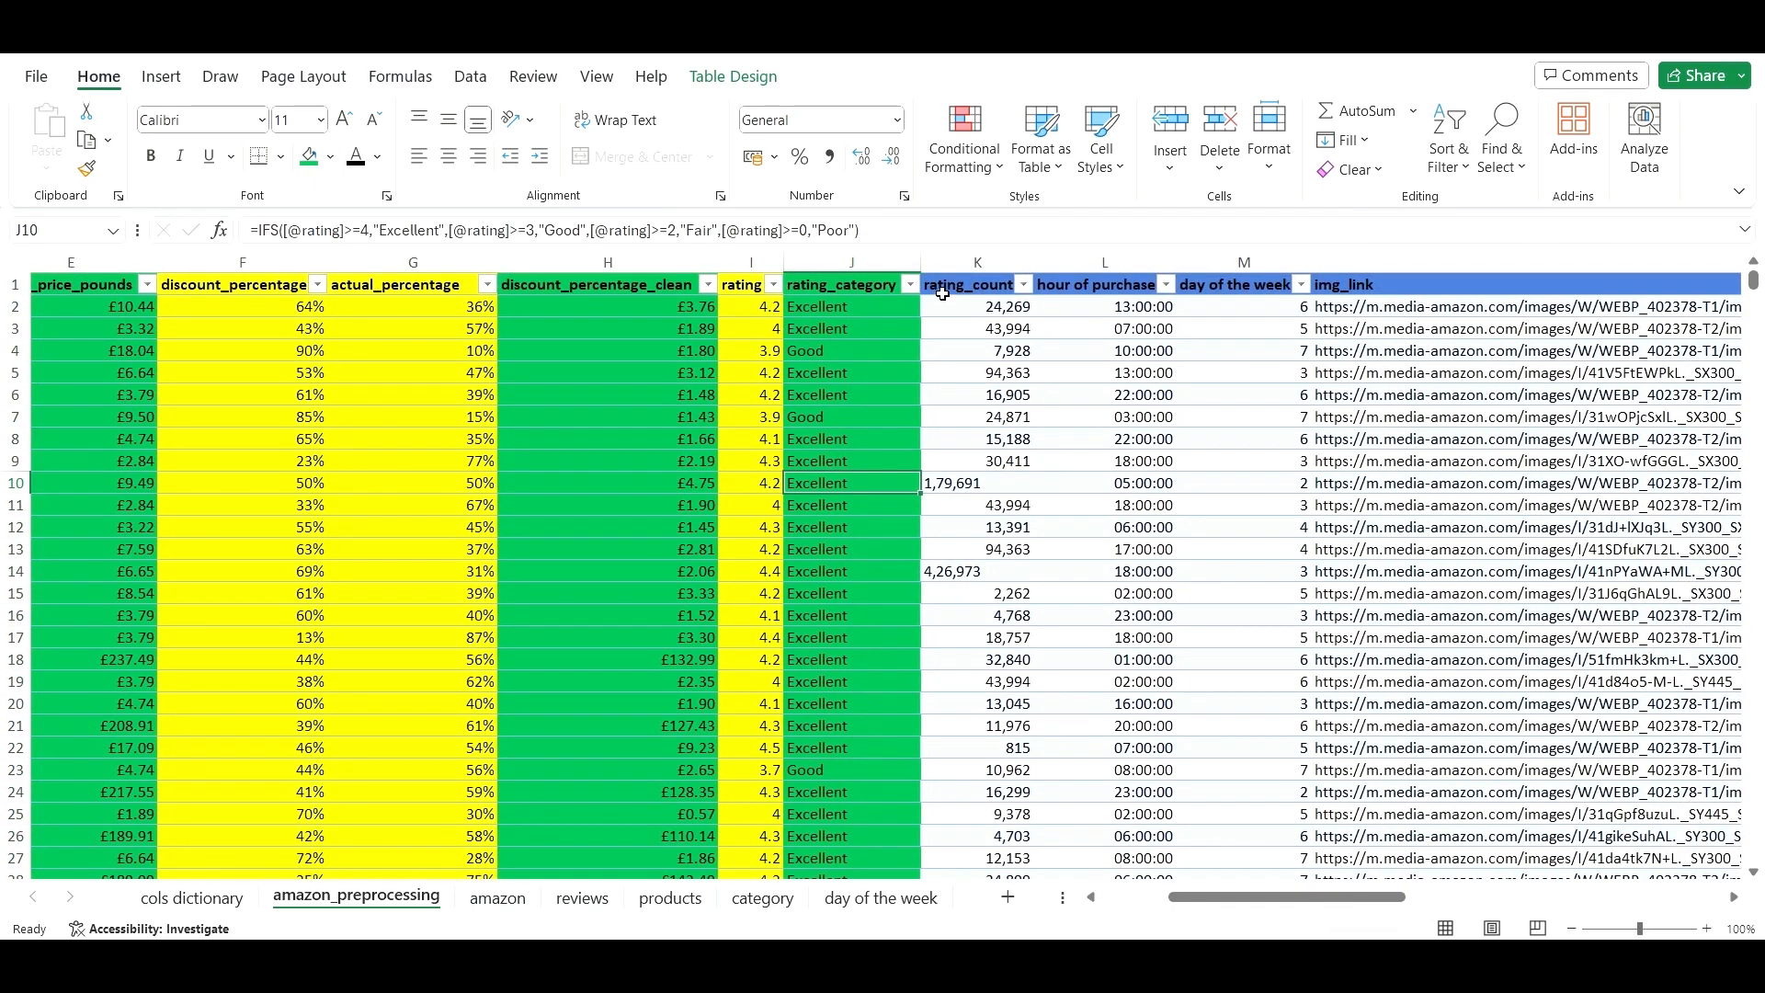
- Inspect the oddly formatted rating counts in K10 and K14
left_click(999, 486)
left_click(1006, 579)
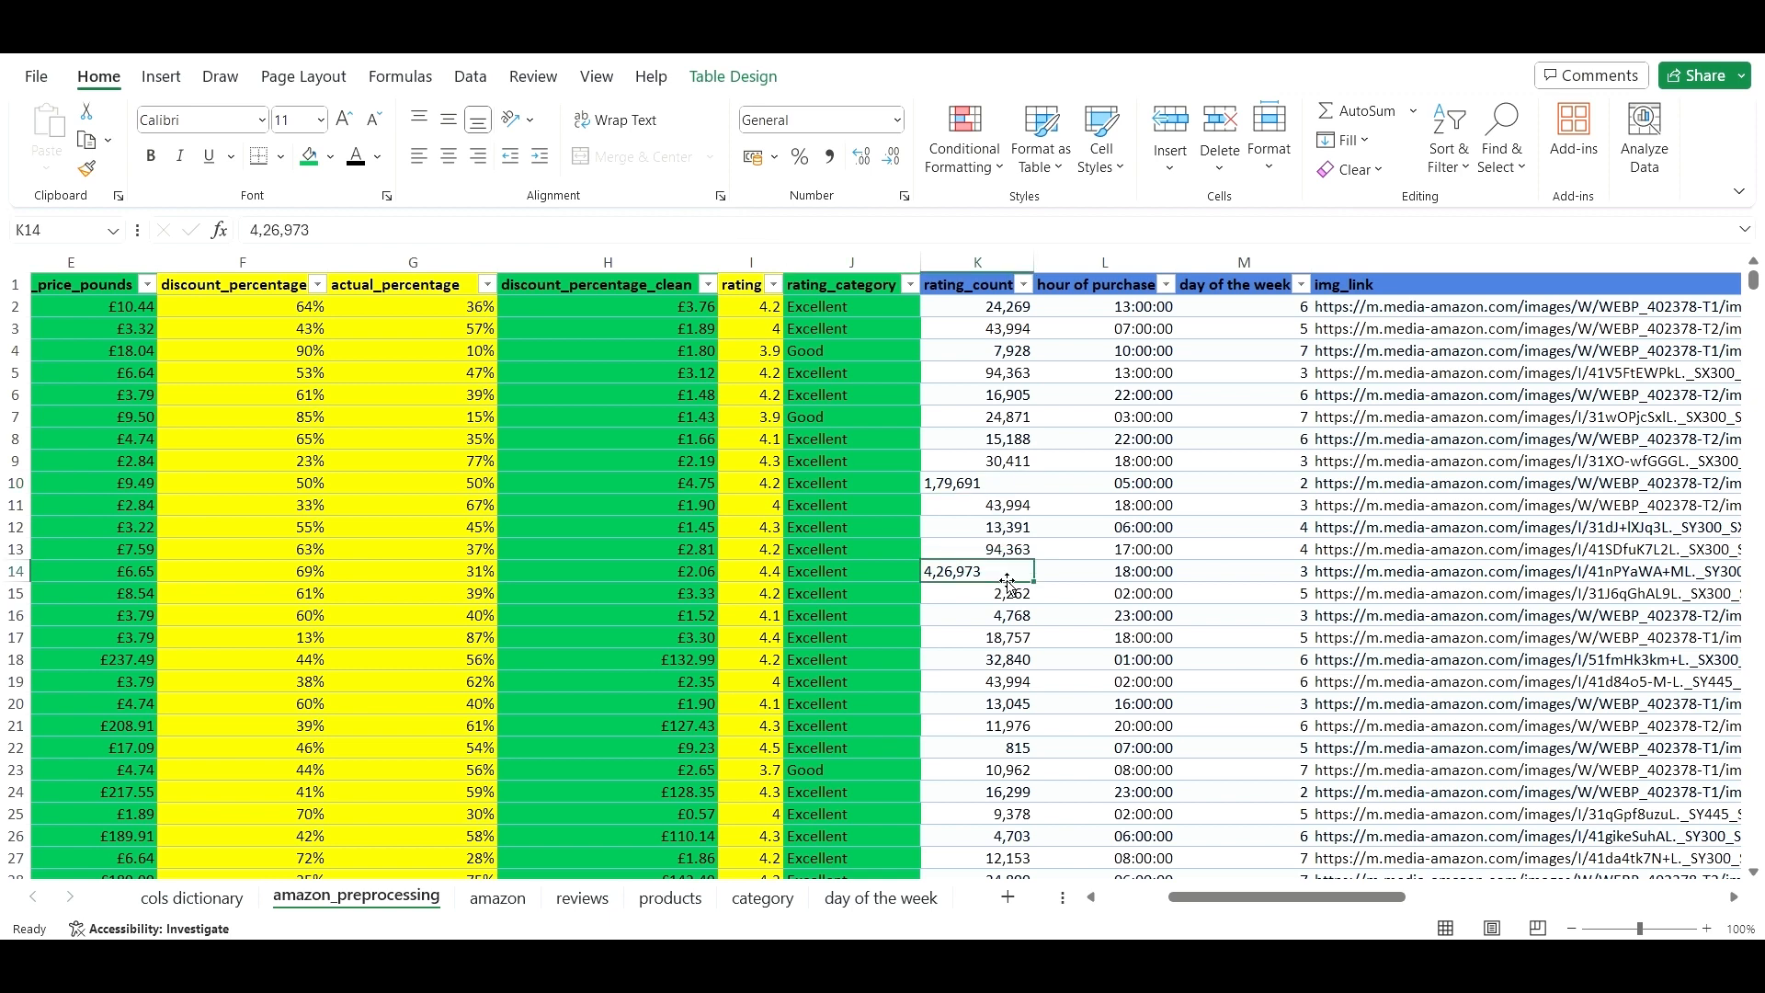
left_click(993, 488)
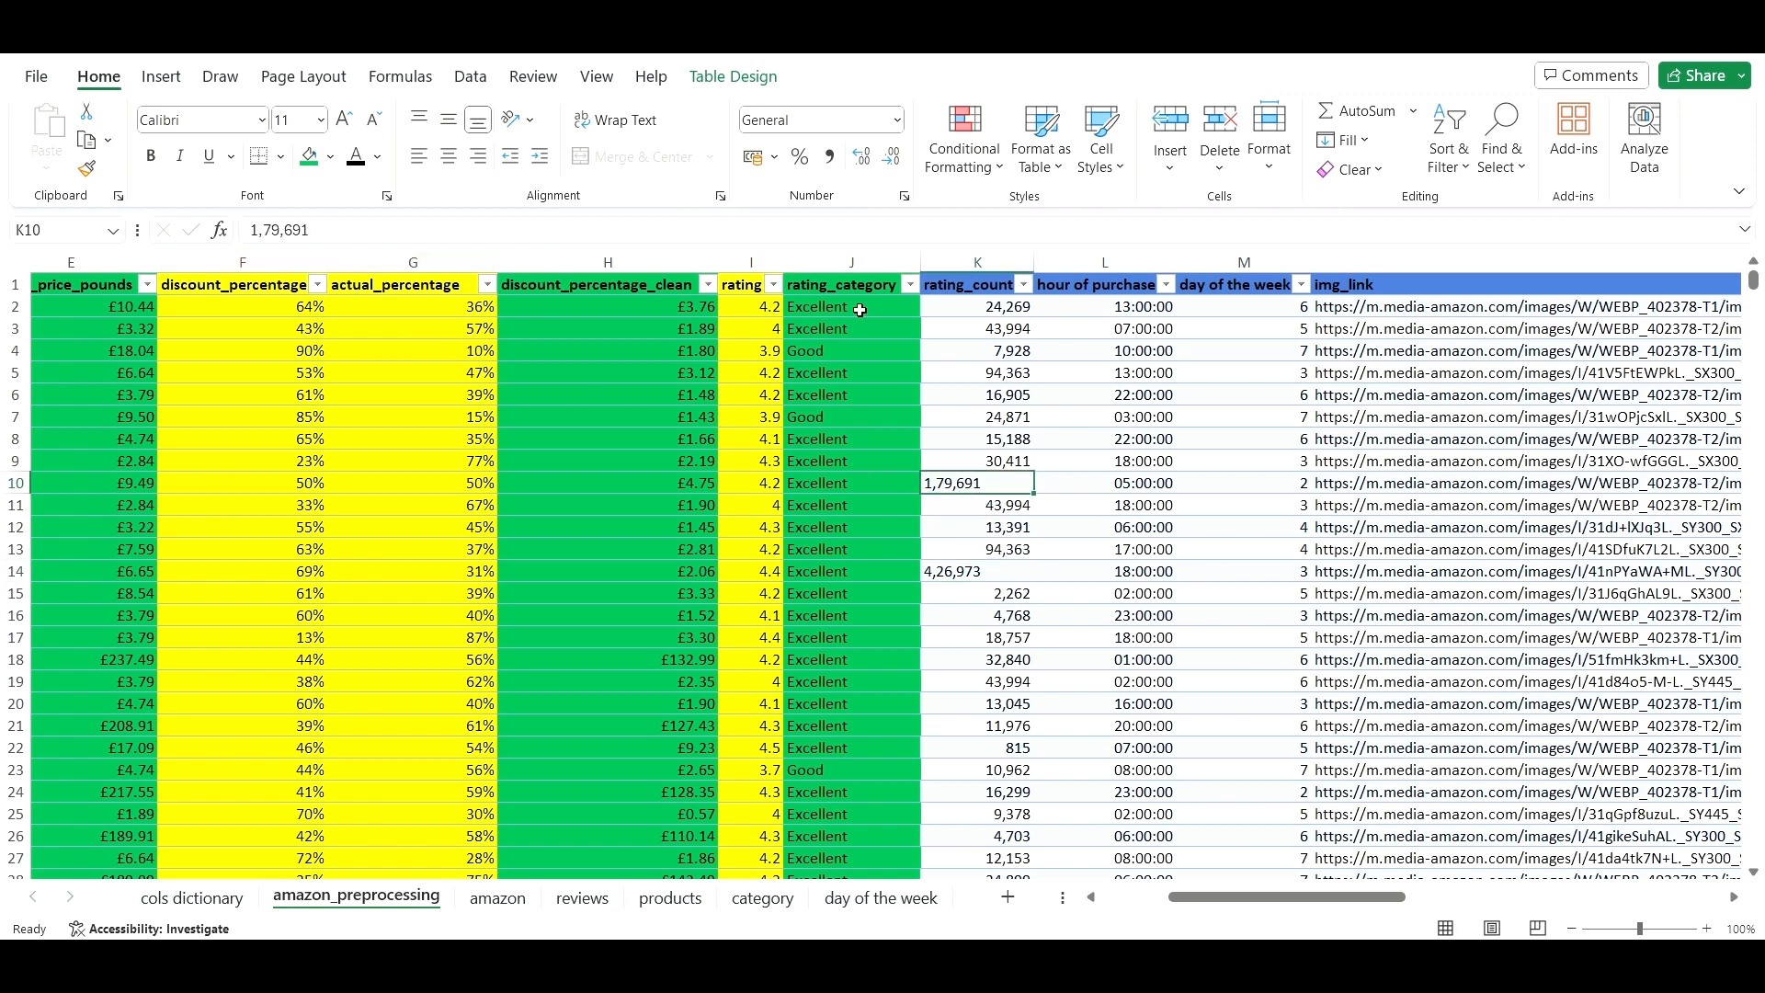
- Format the rating_count column as Number with zero decimal places
left_click(1002, 350)
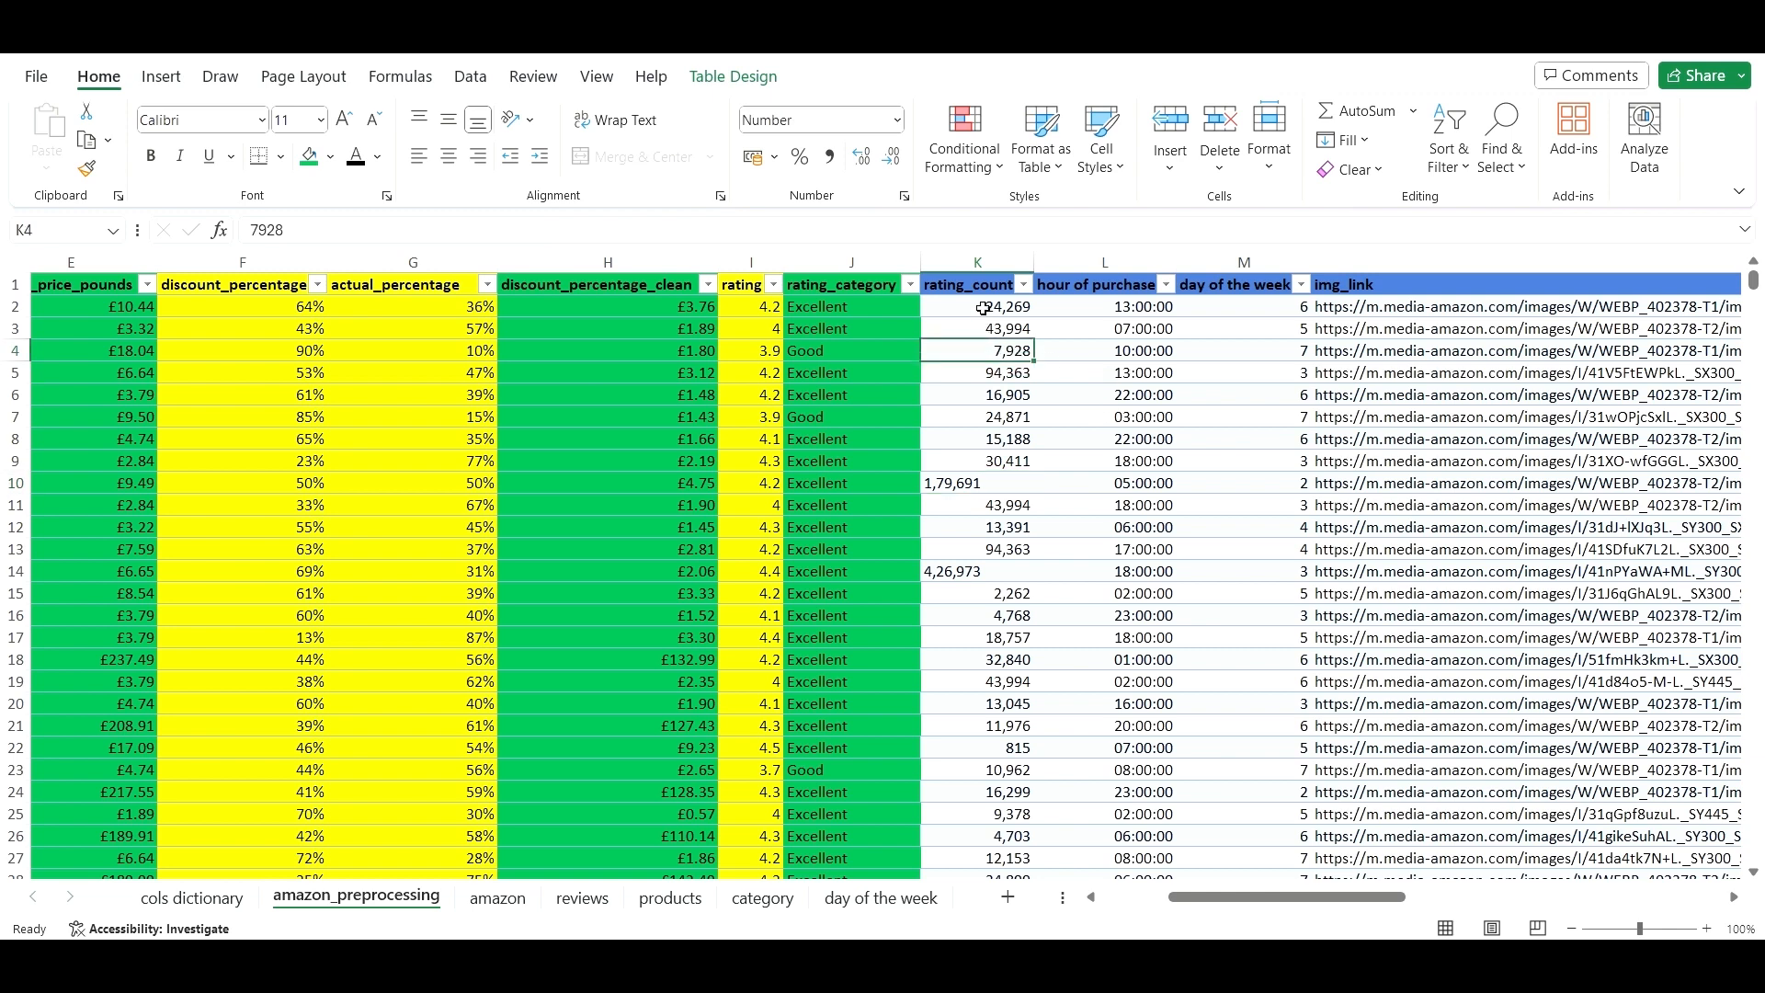
left_click(978, 262)
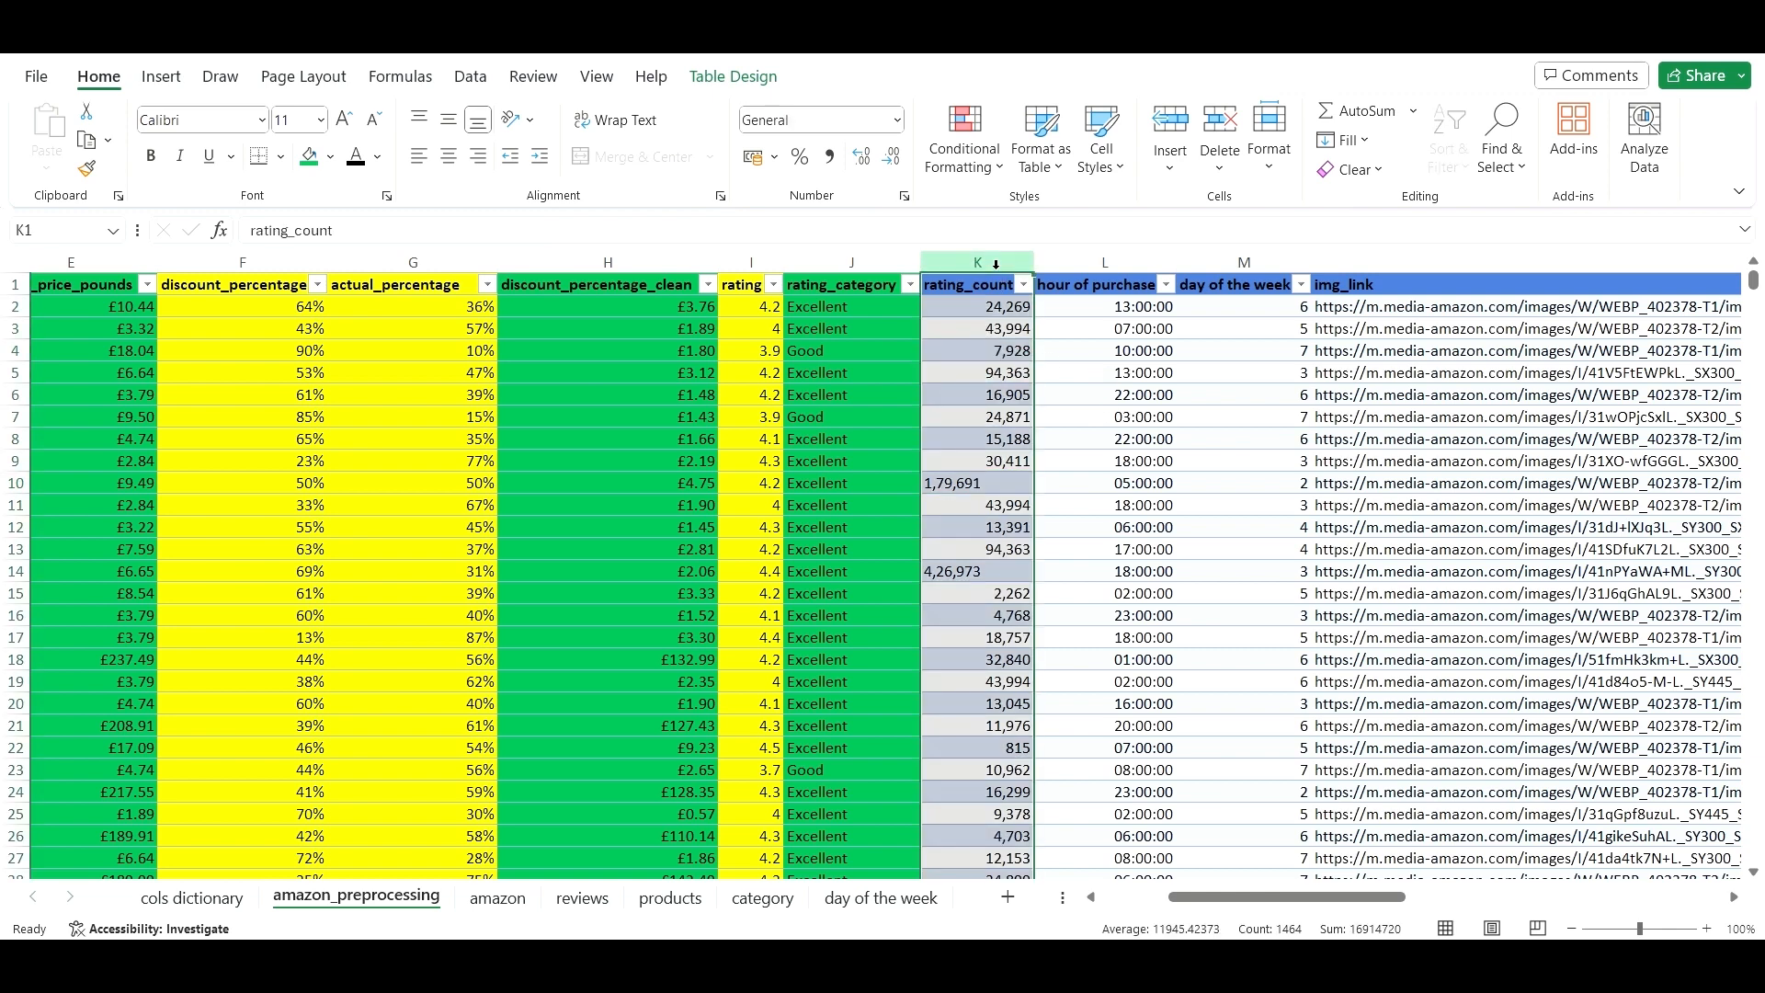
left_click(896, 120)
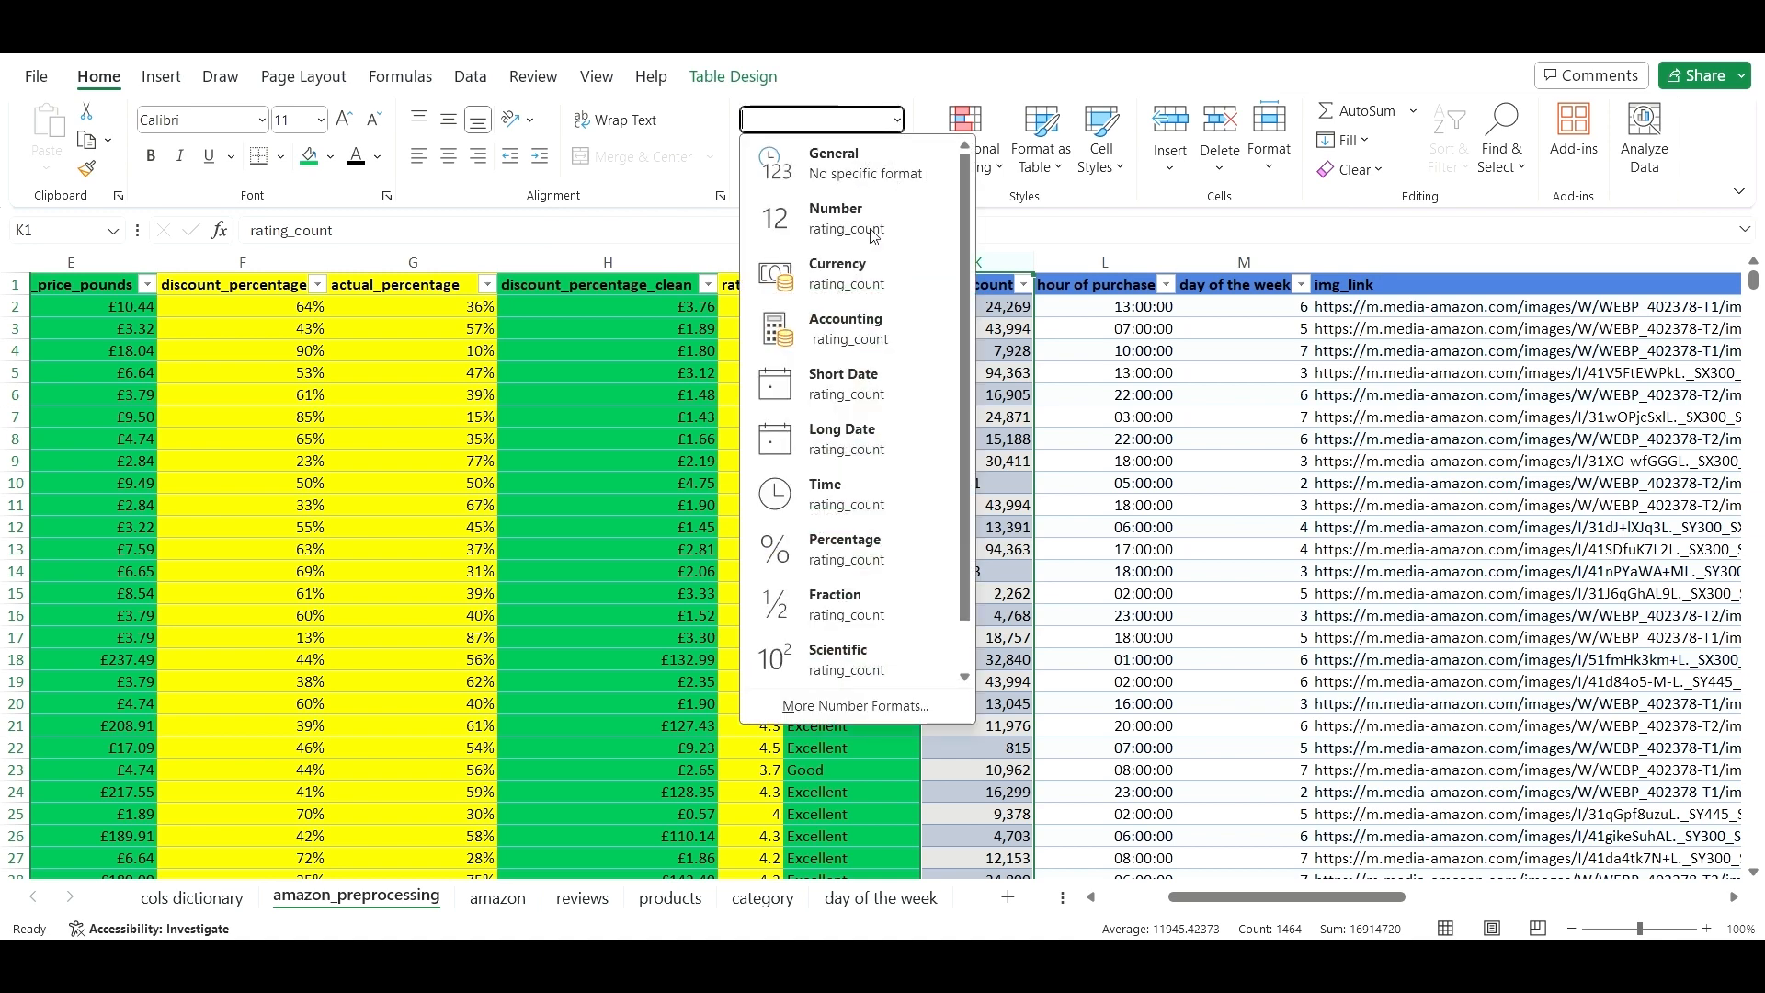
left_click(873, 236)
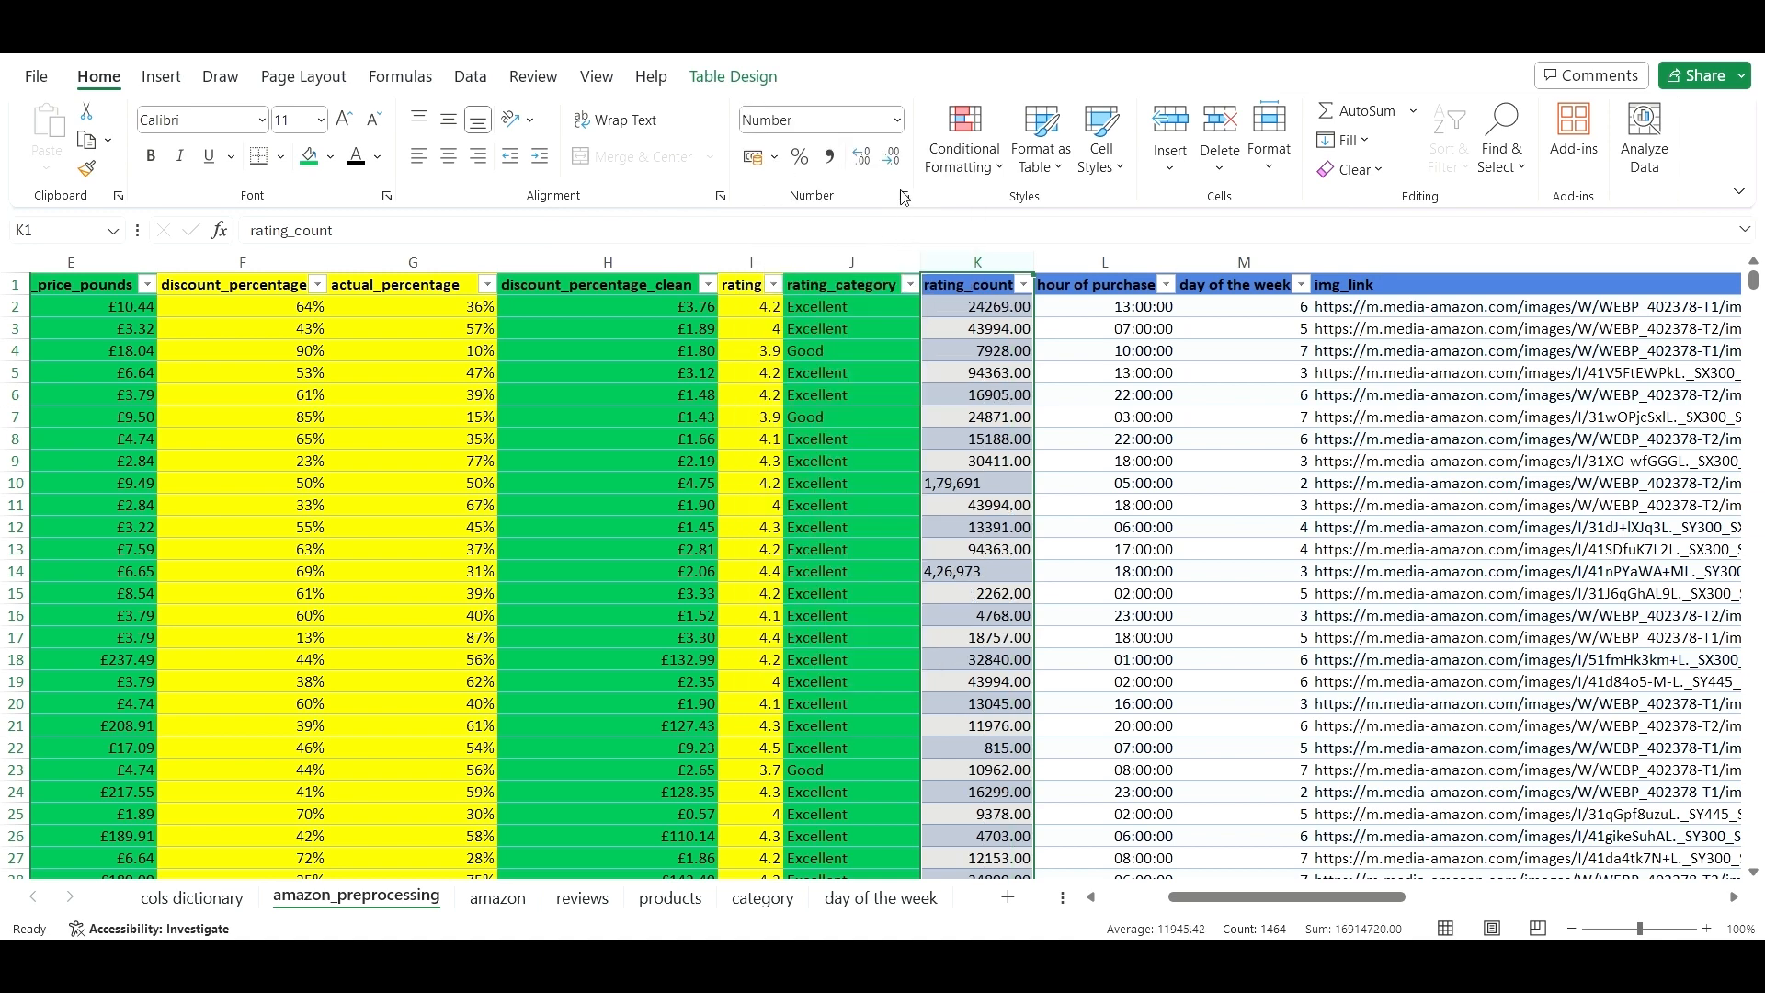
left_click(894, 121)
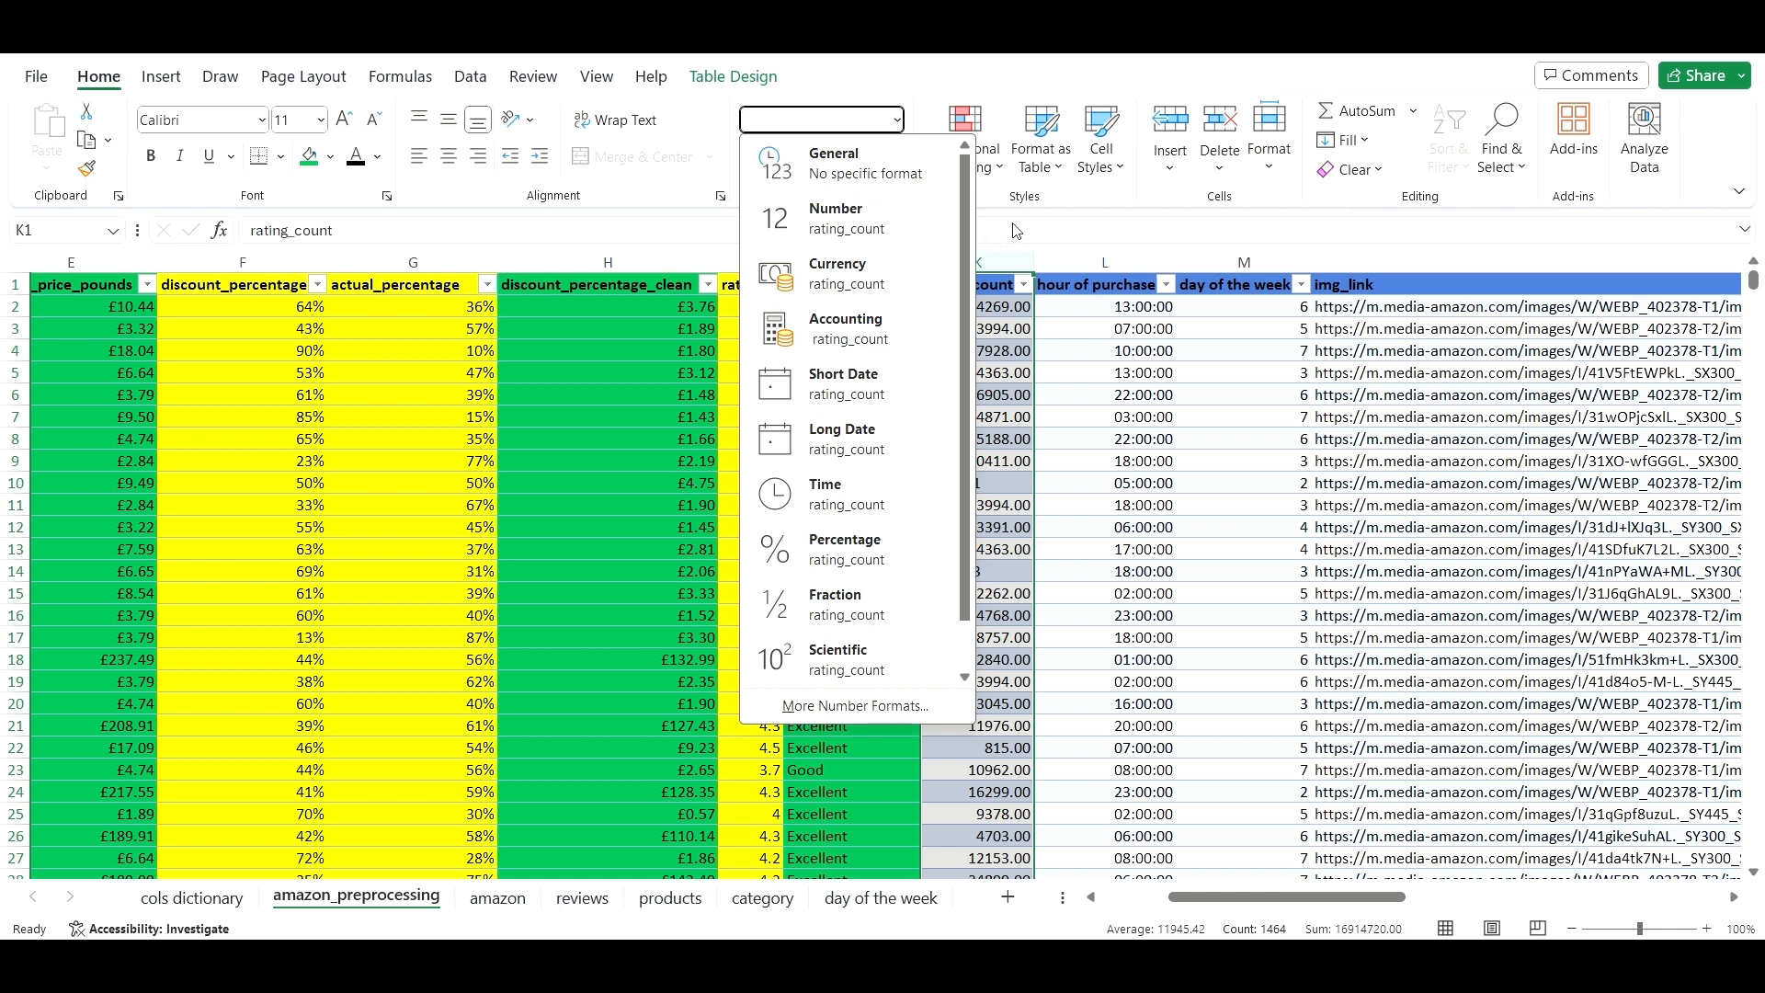
left_click(882, 165)
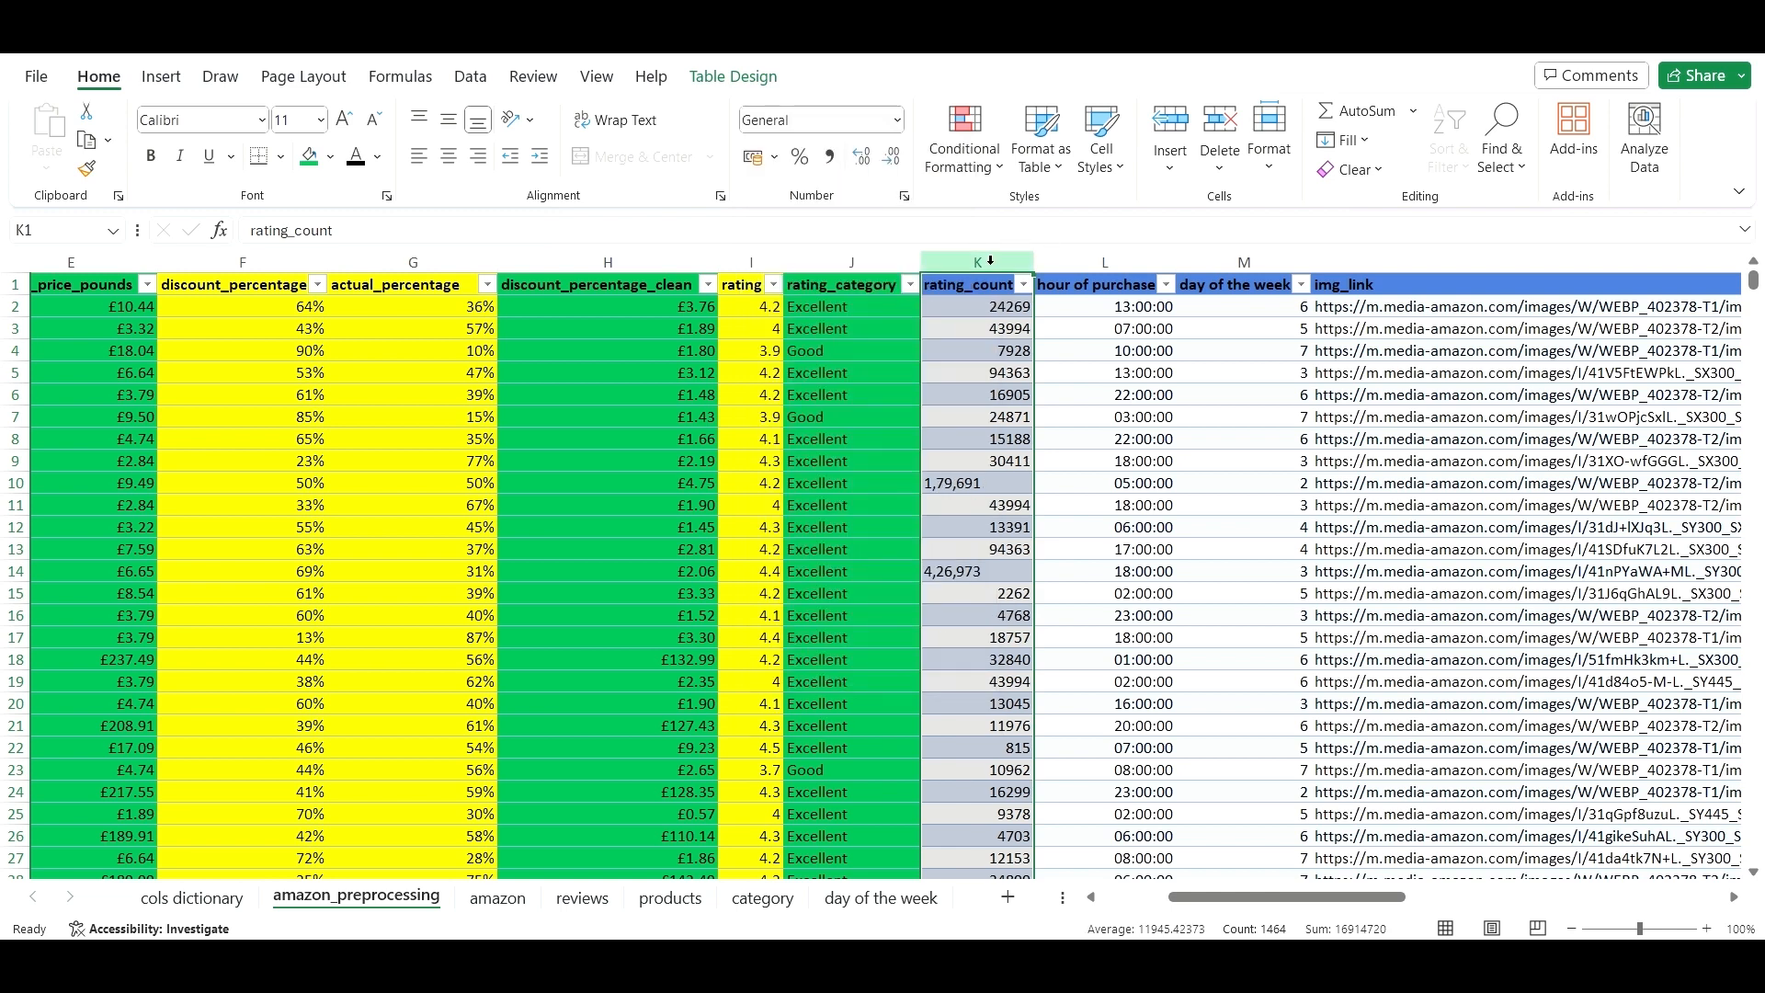
left_click(896, 121)
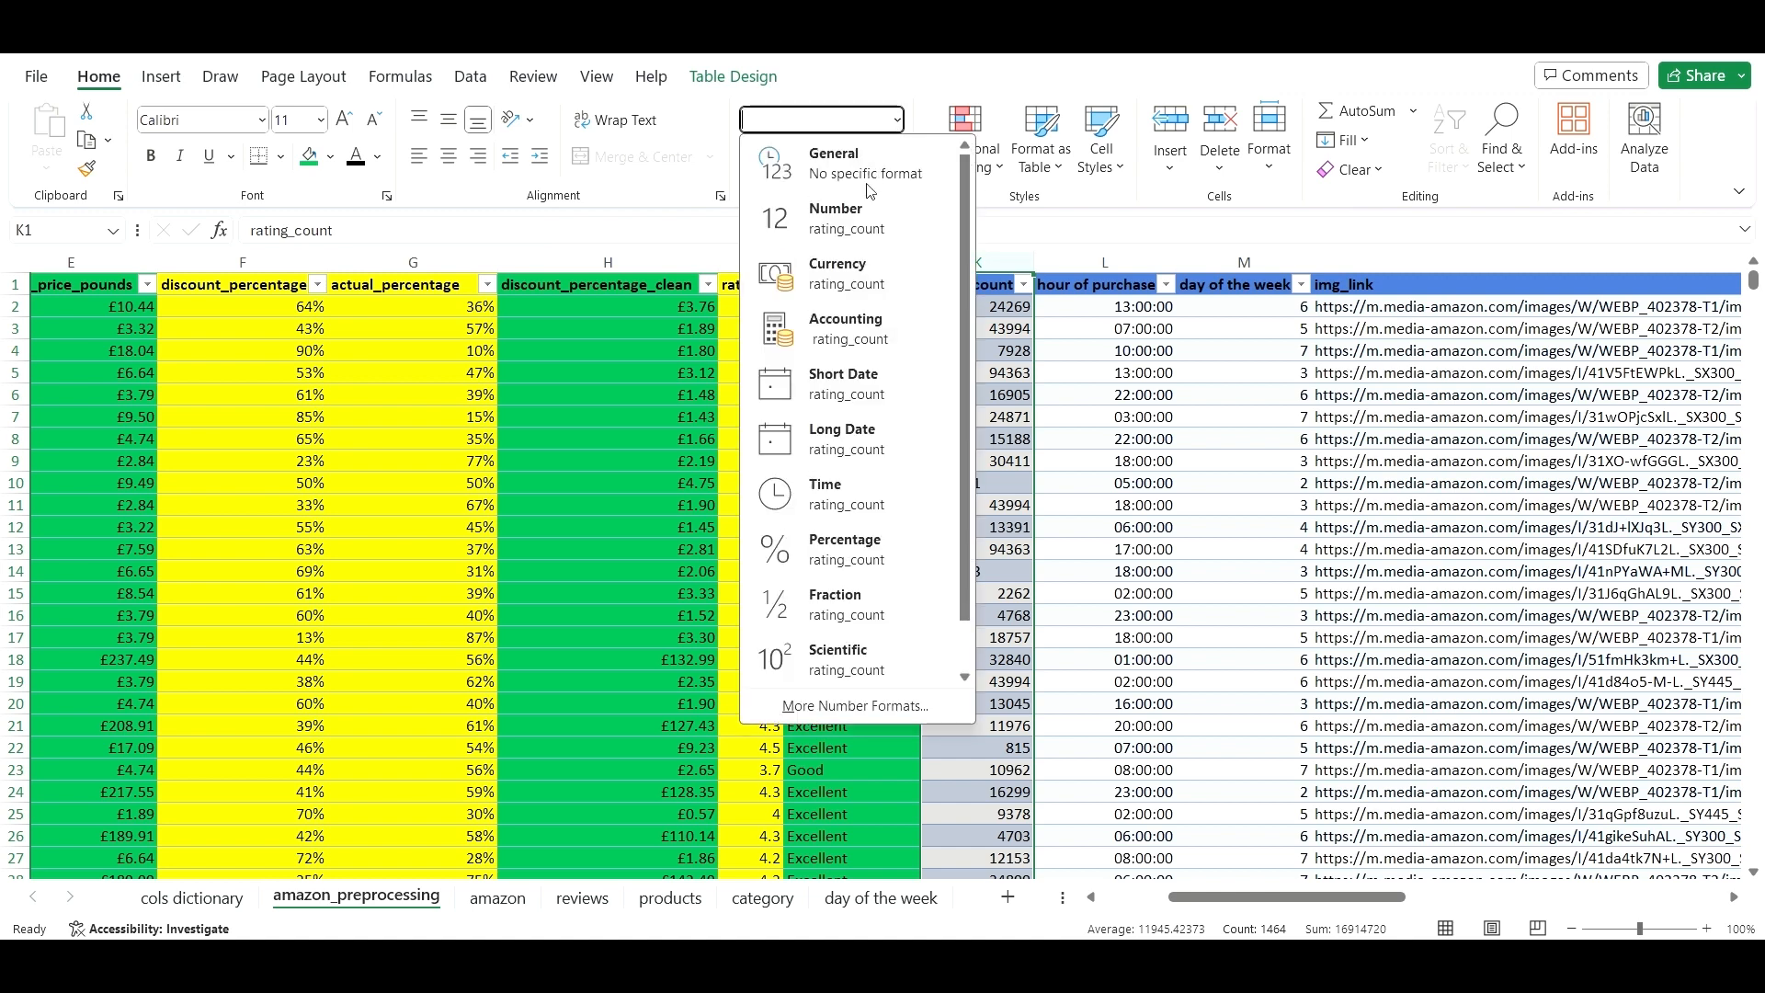
left_click(867, 209)
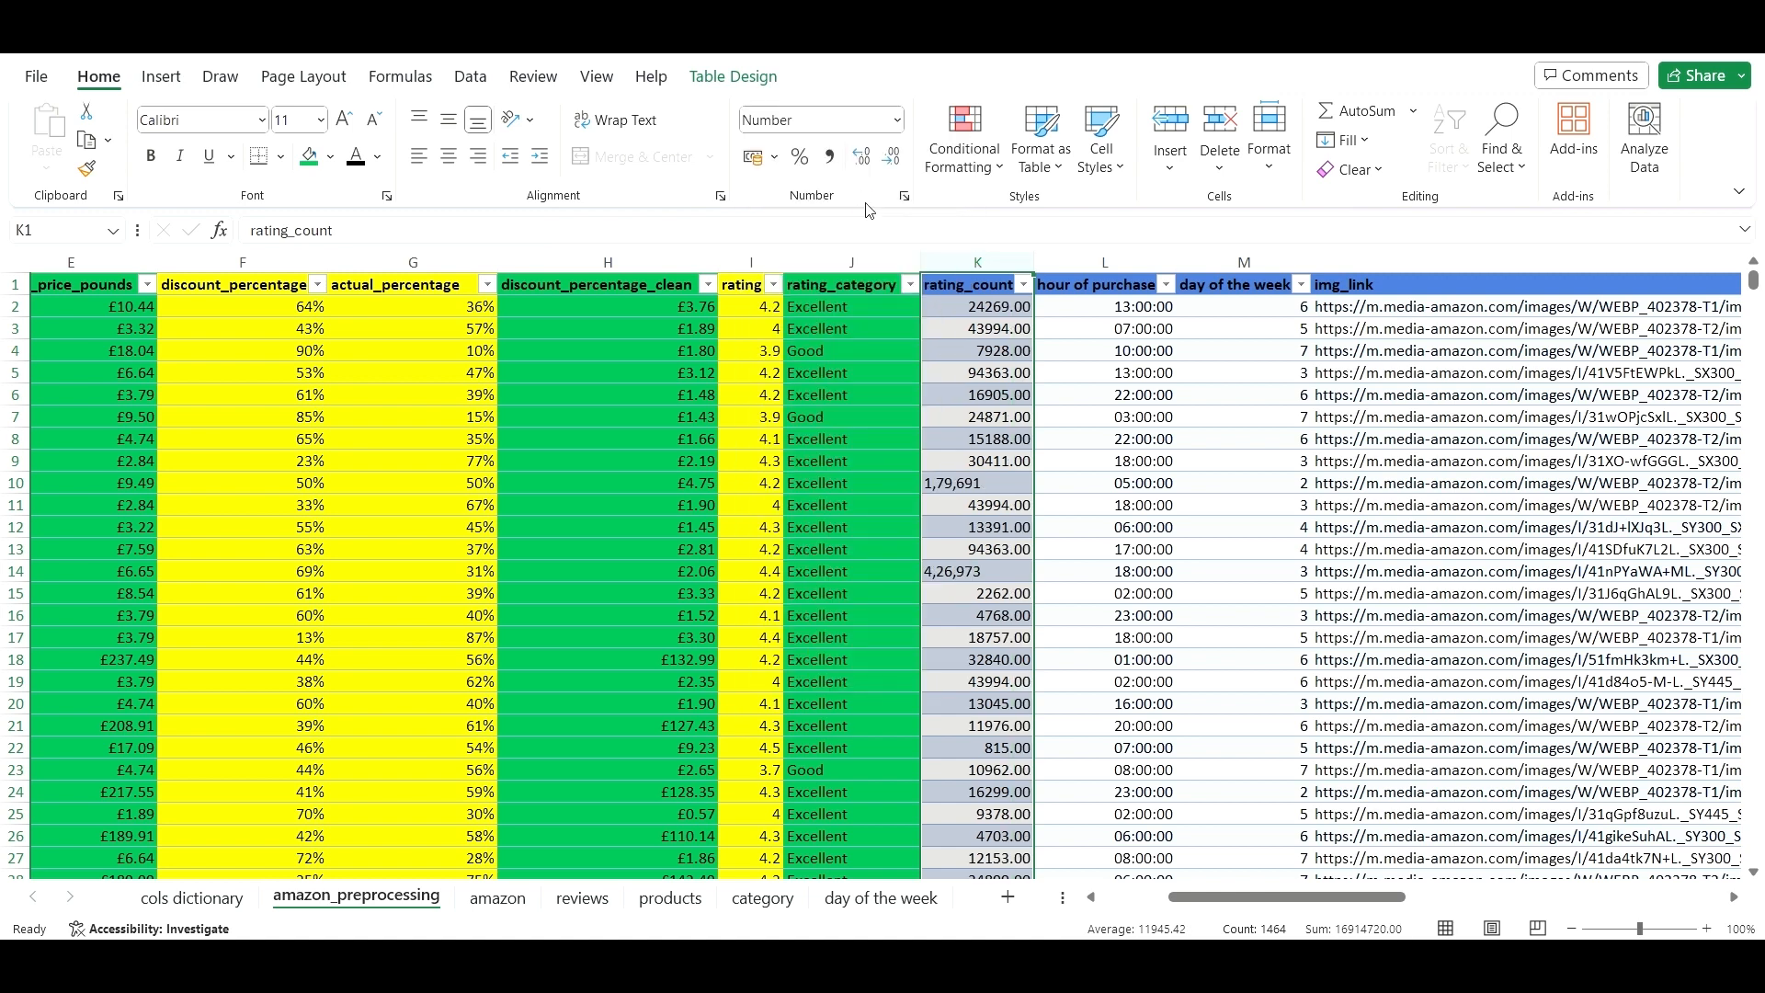
left_click(892, 163)
left_click(891, 164)
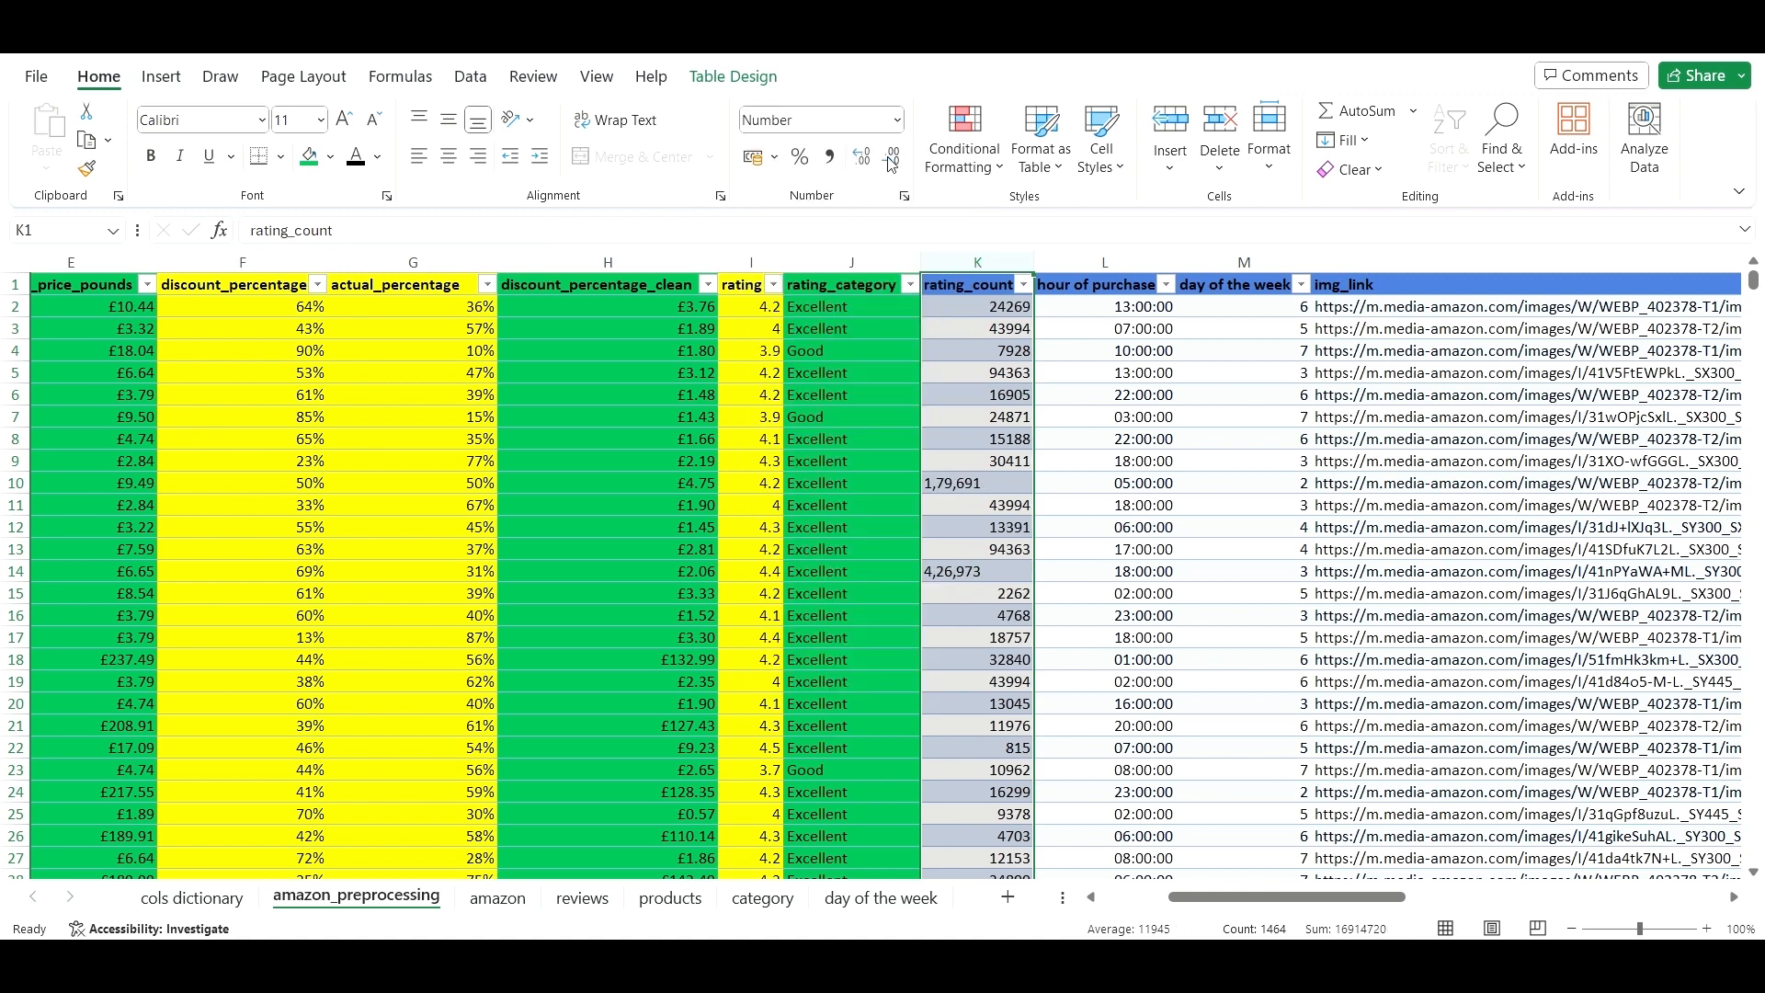
left_click(1028, 573)
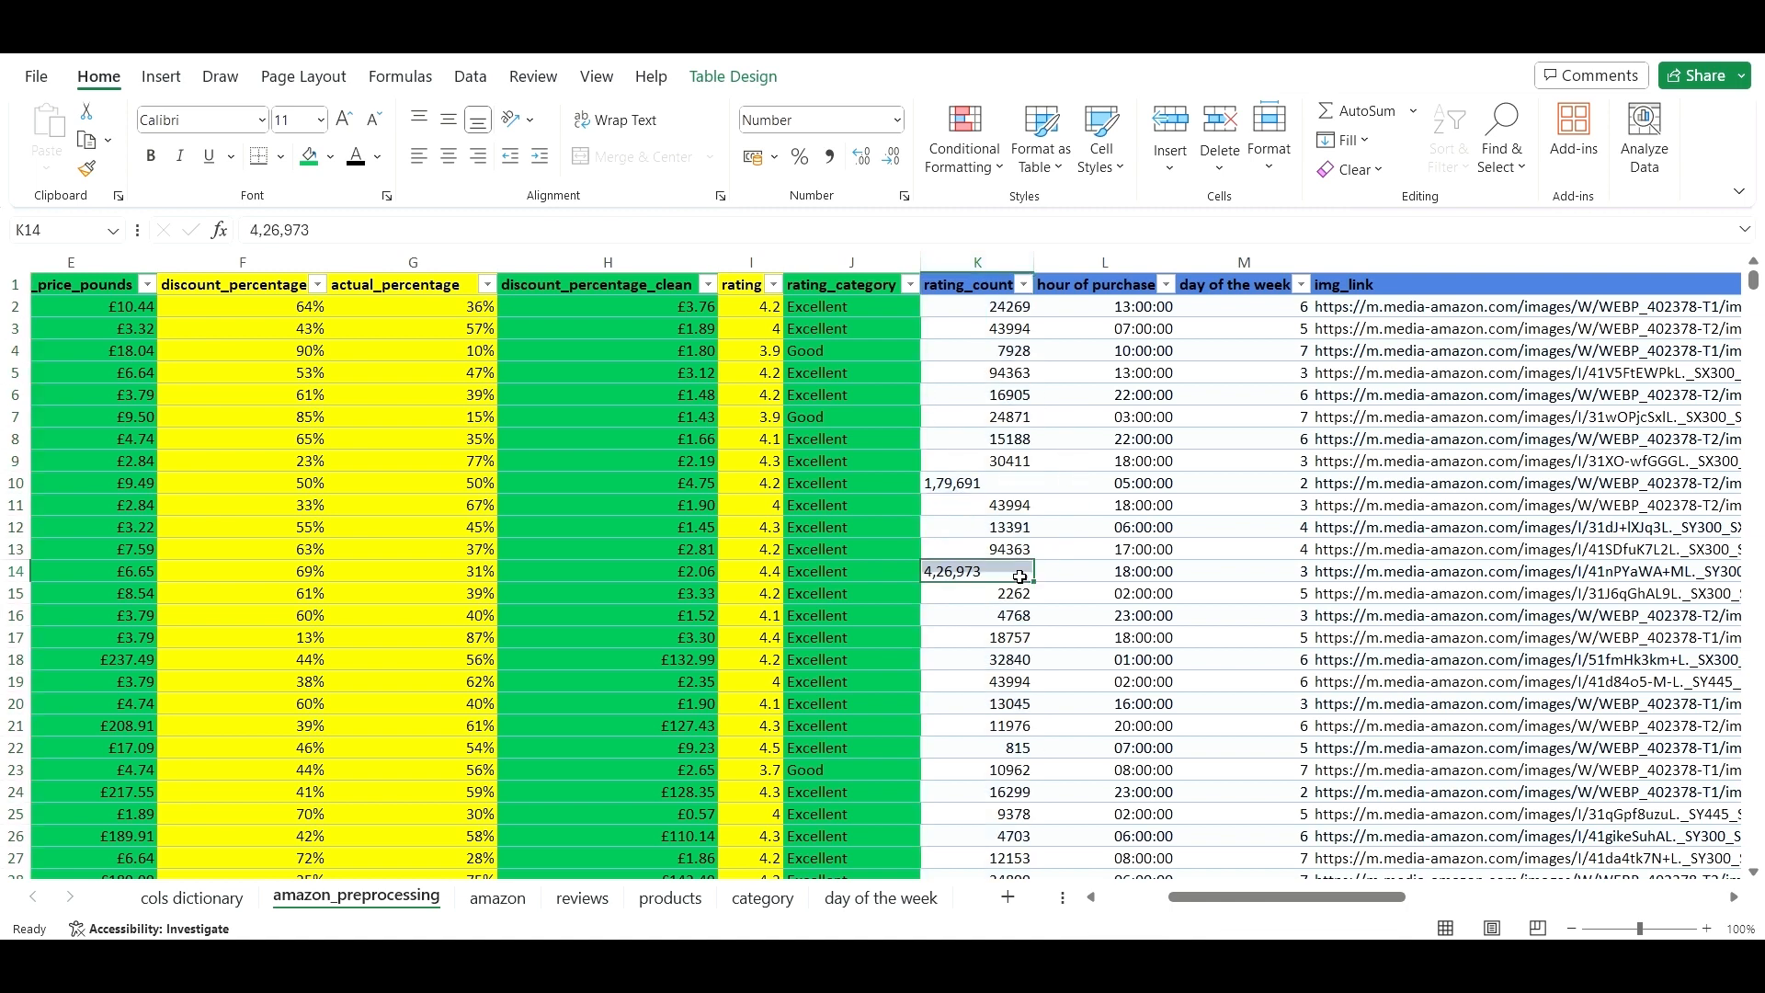
left_click(1024, 285)
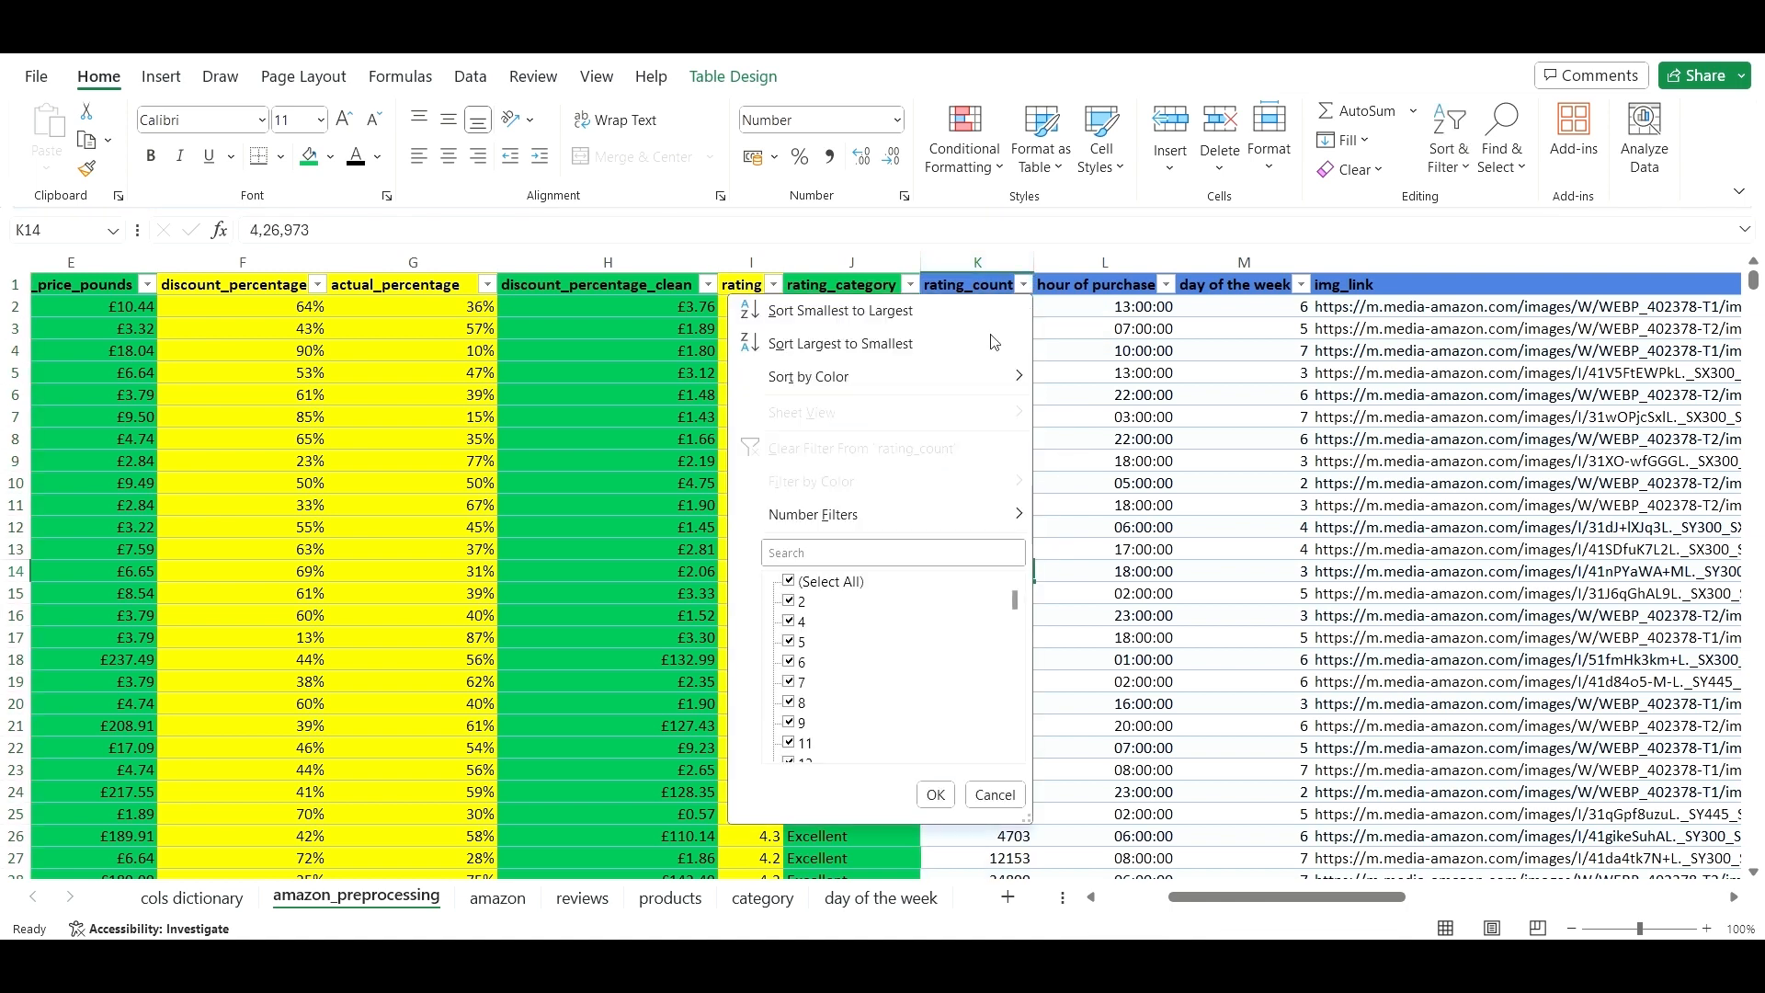
left_click(1219, 406)
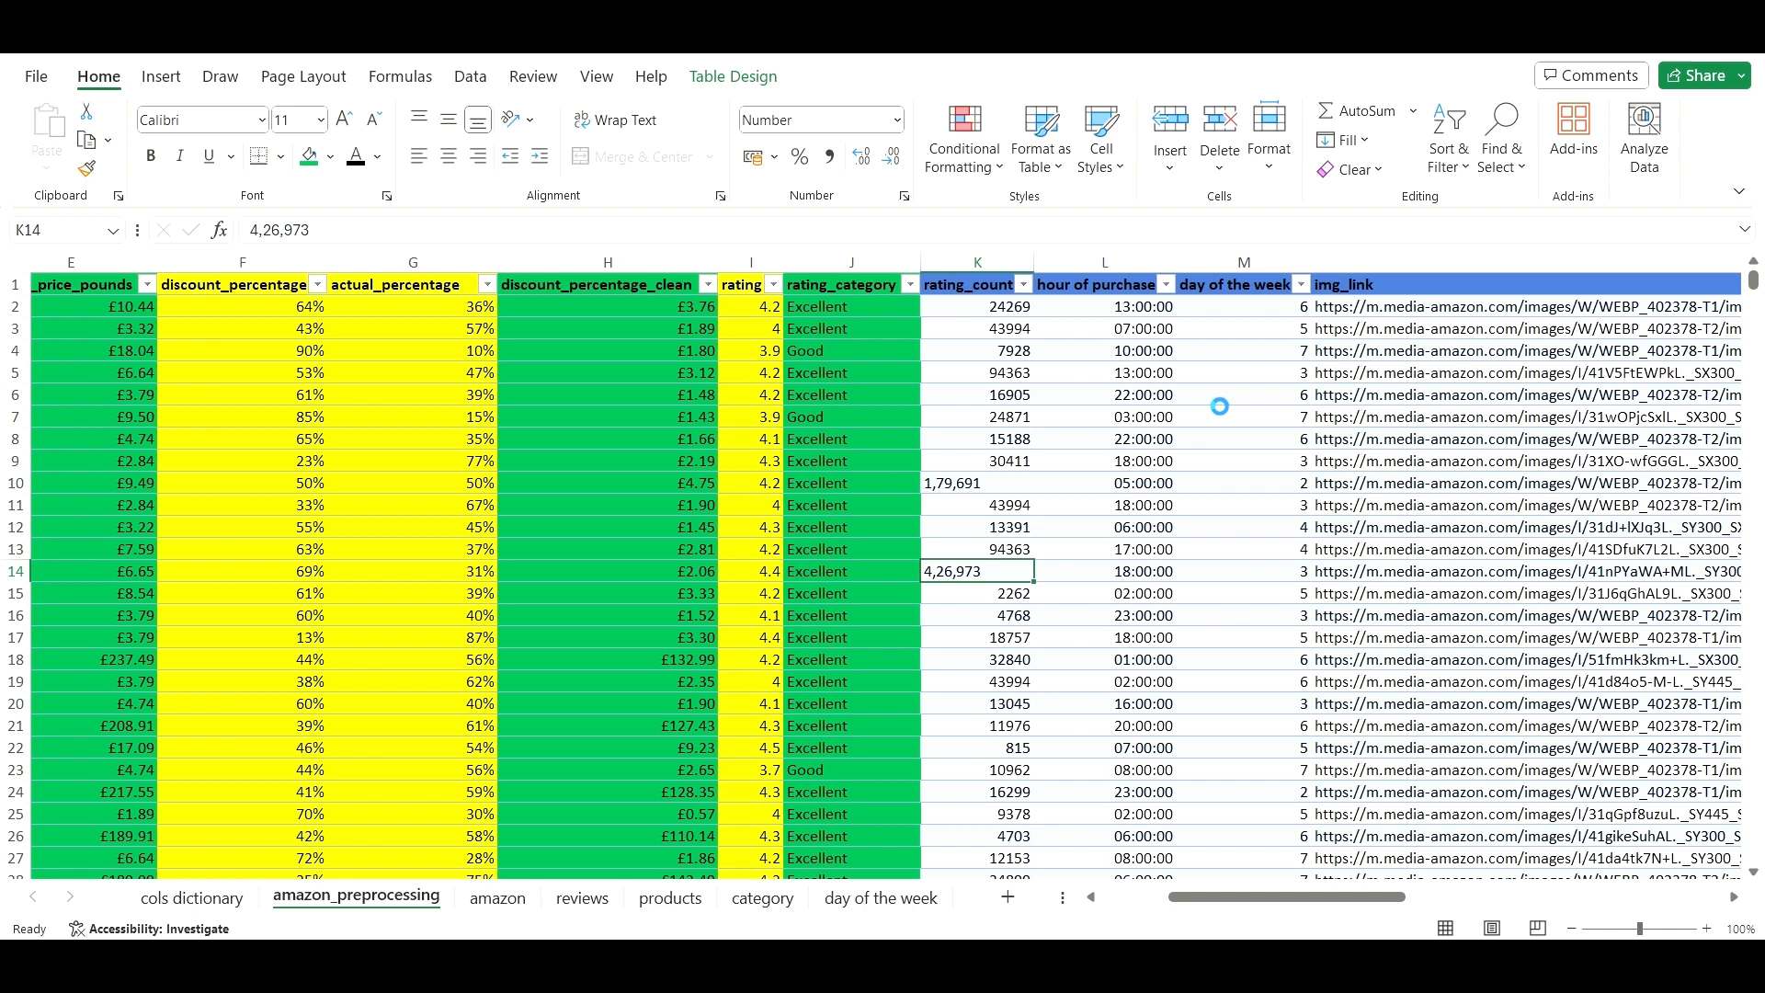
left_click(996, 487)
left_click(999, 588)
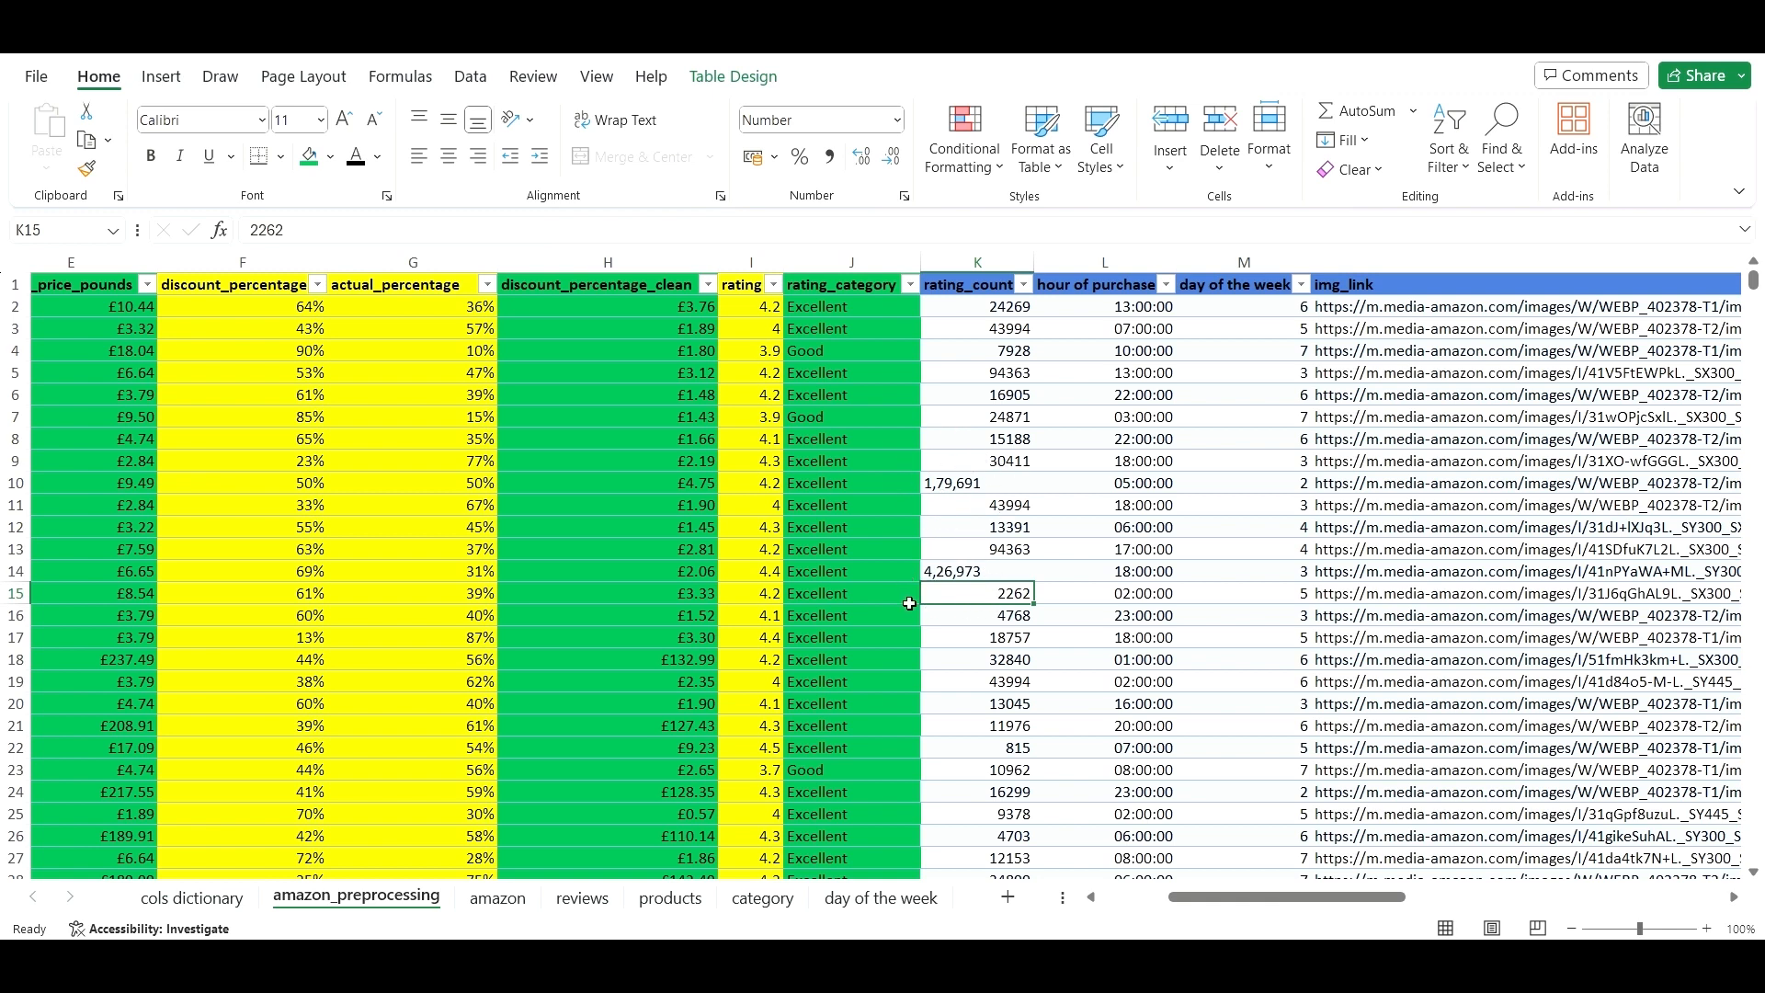
left_click(1023, 285)
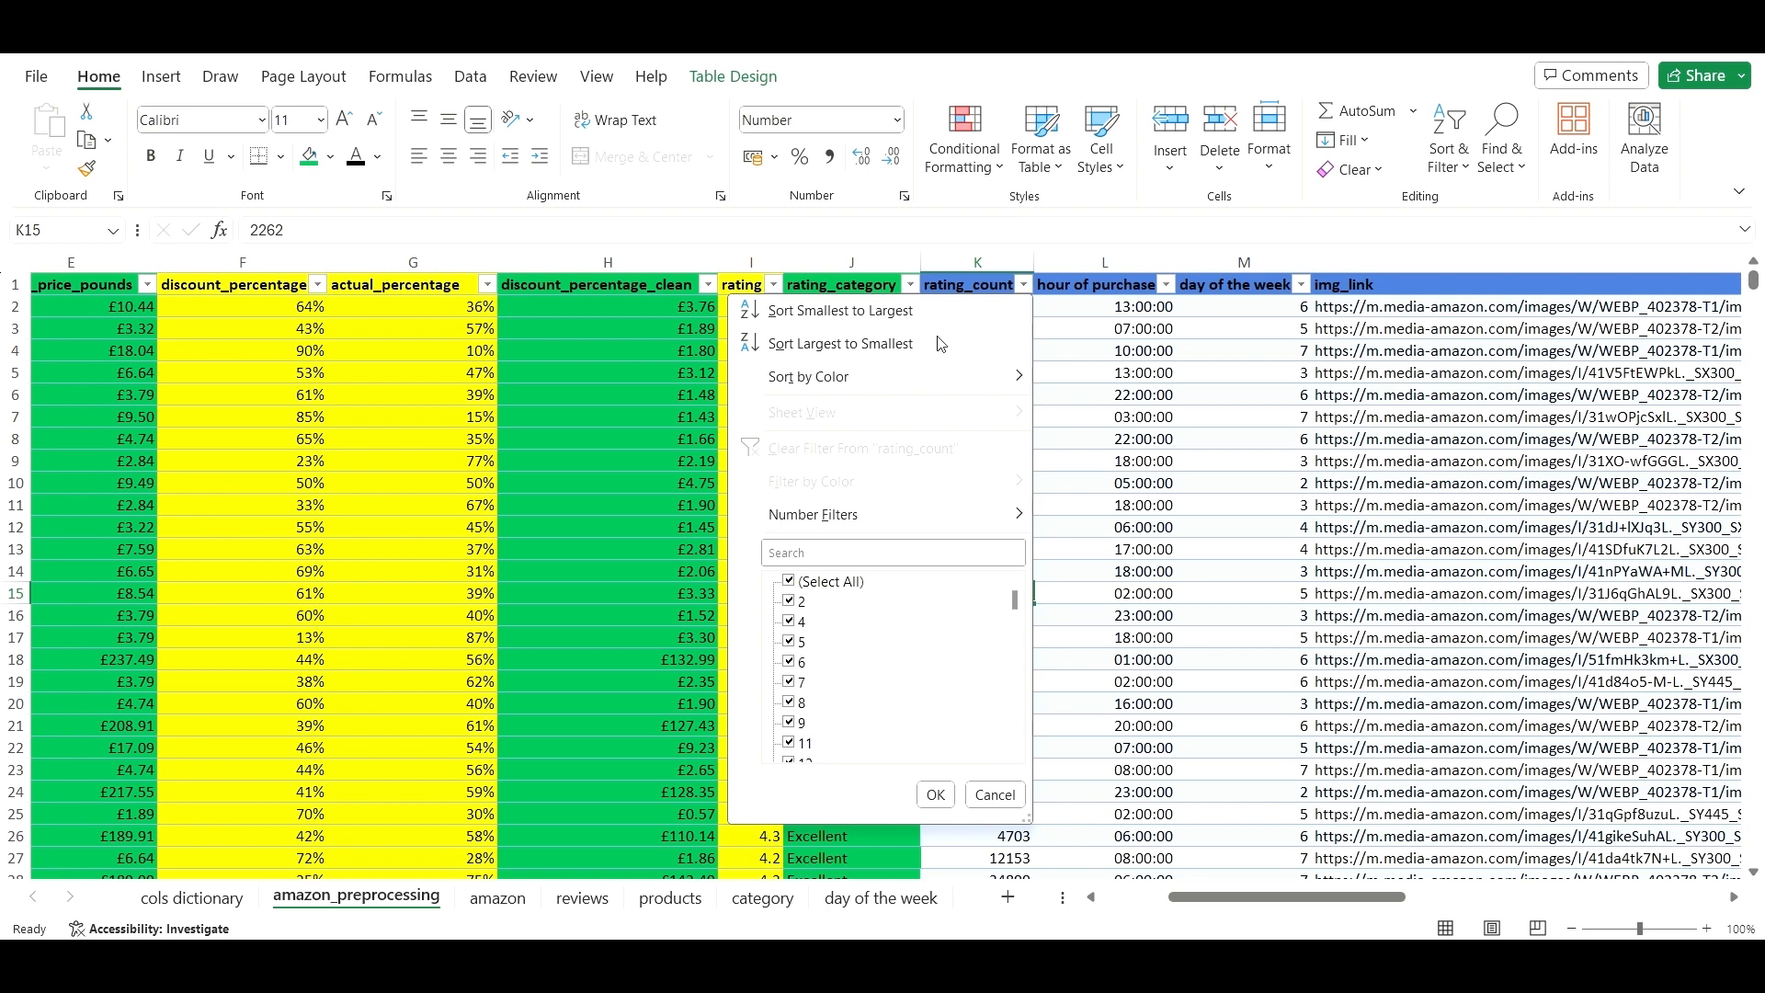
left_click(1075, 384)
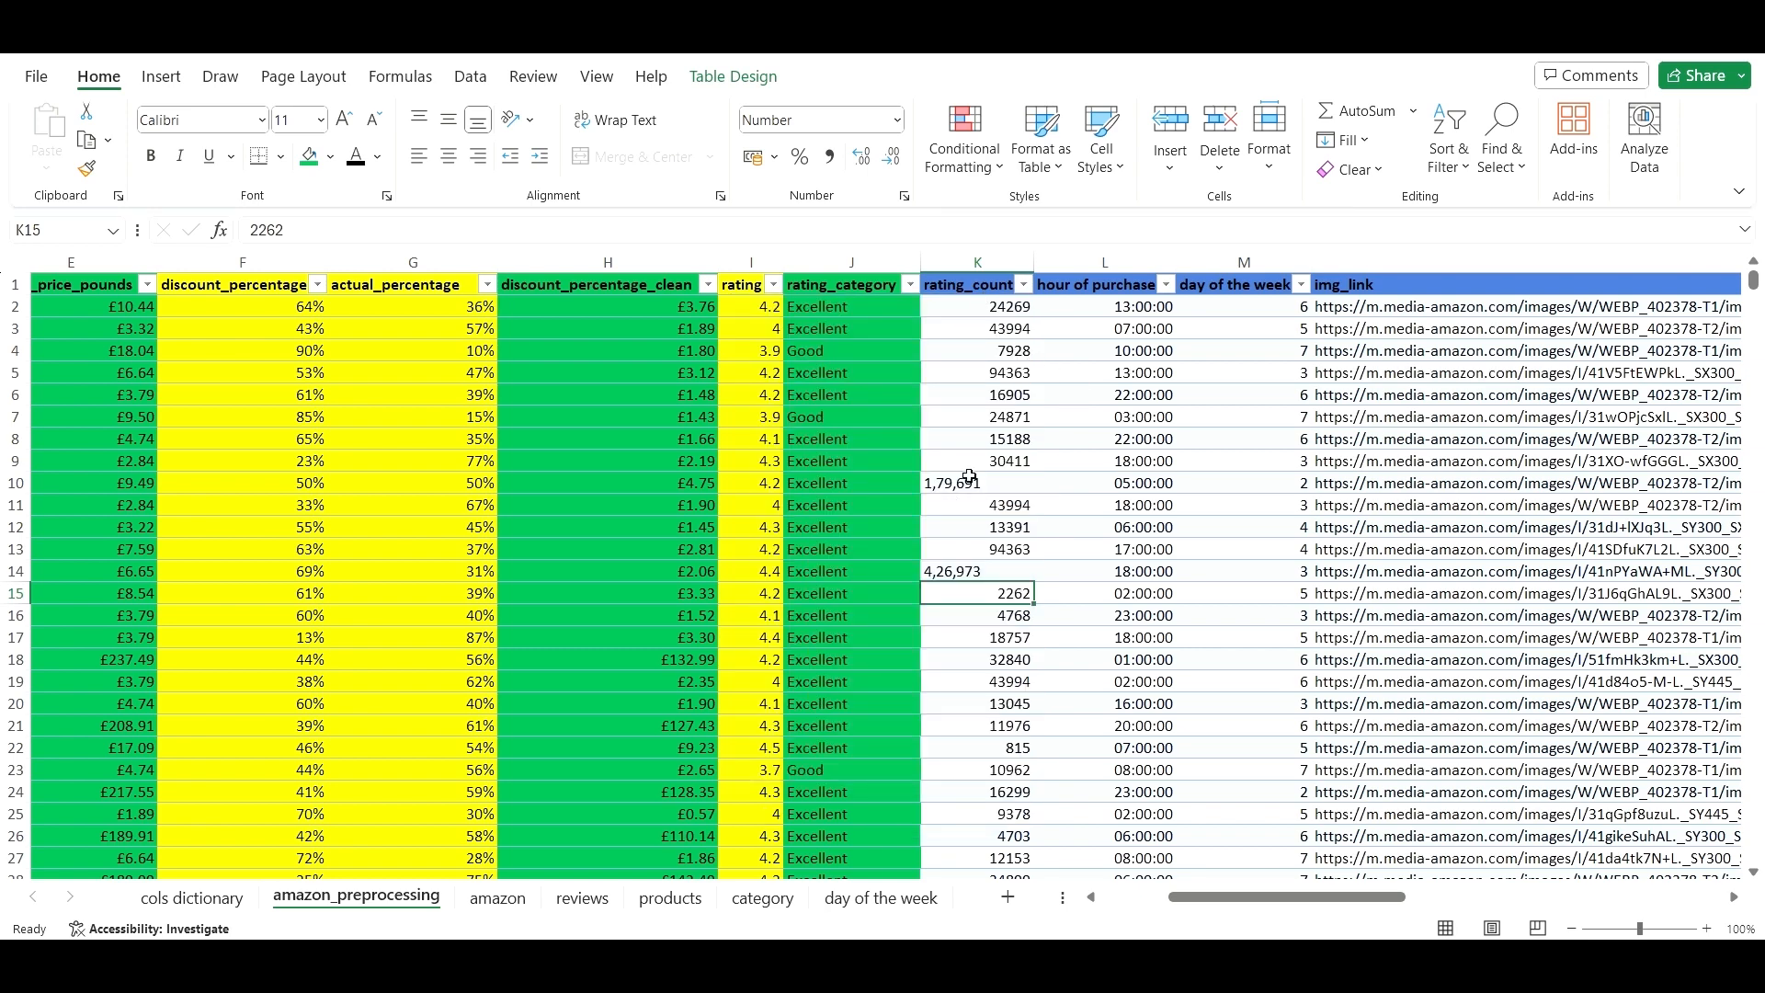
left_click(1020, 285)
left_click(844, 344)
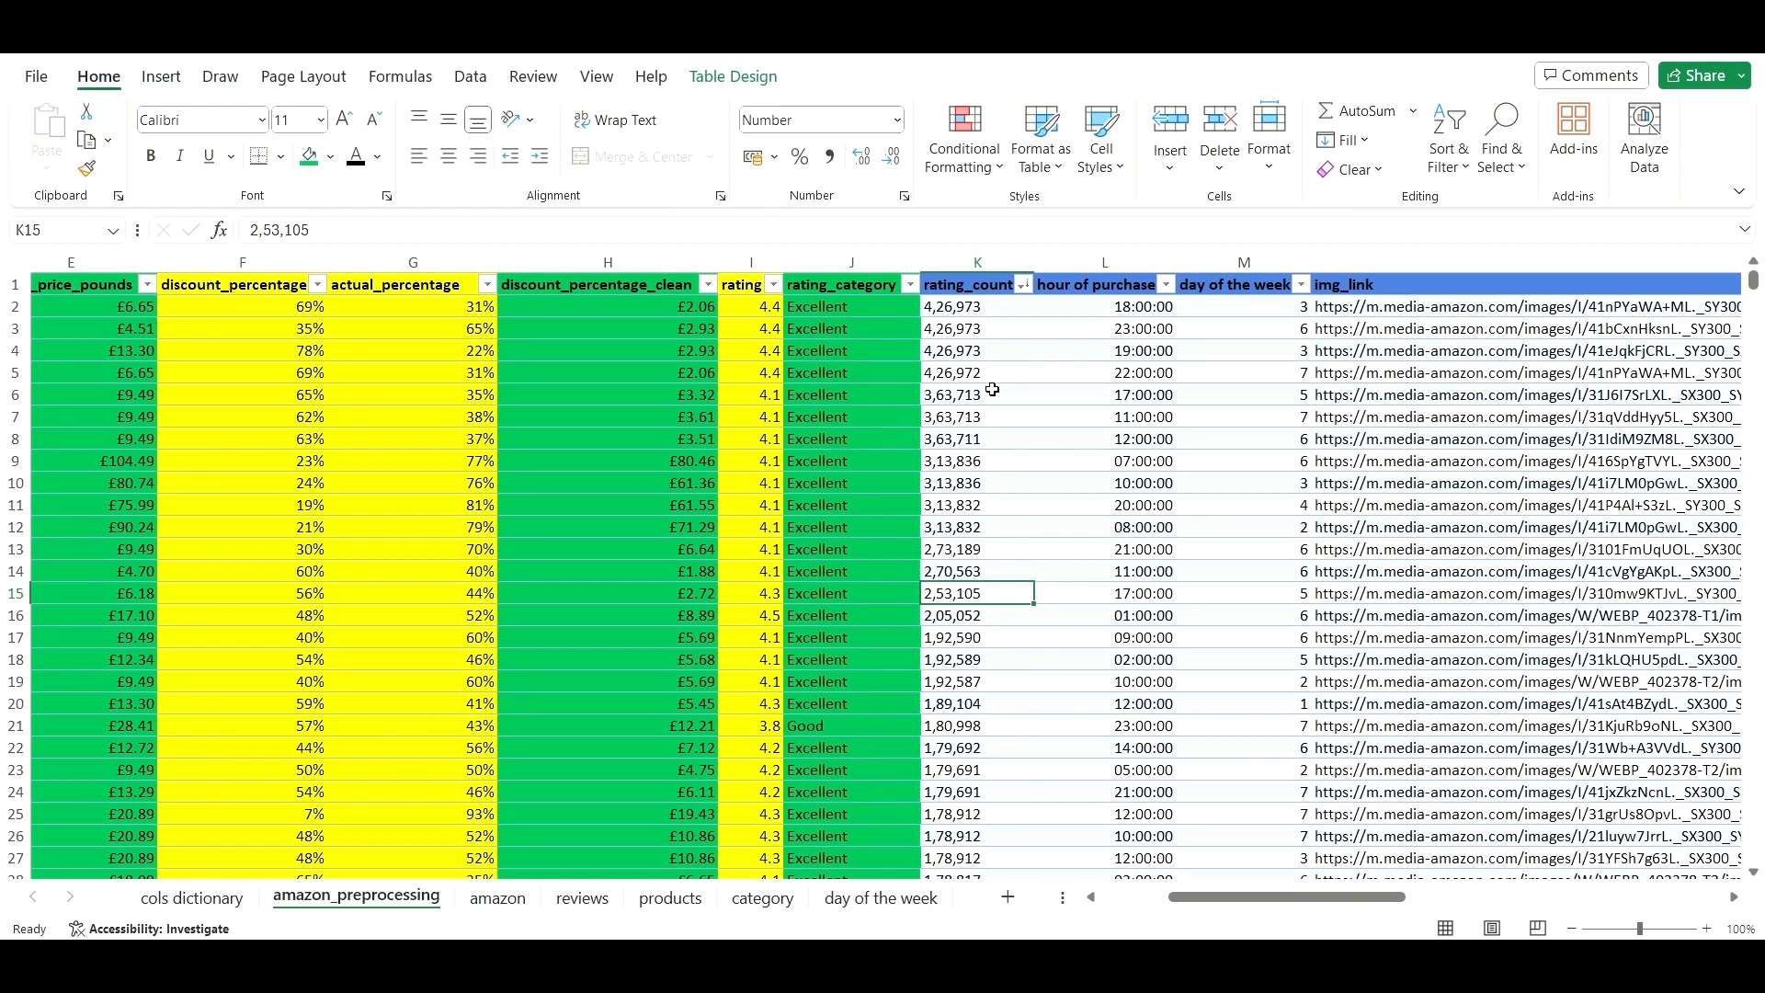
left_click(982, 482)
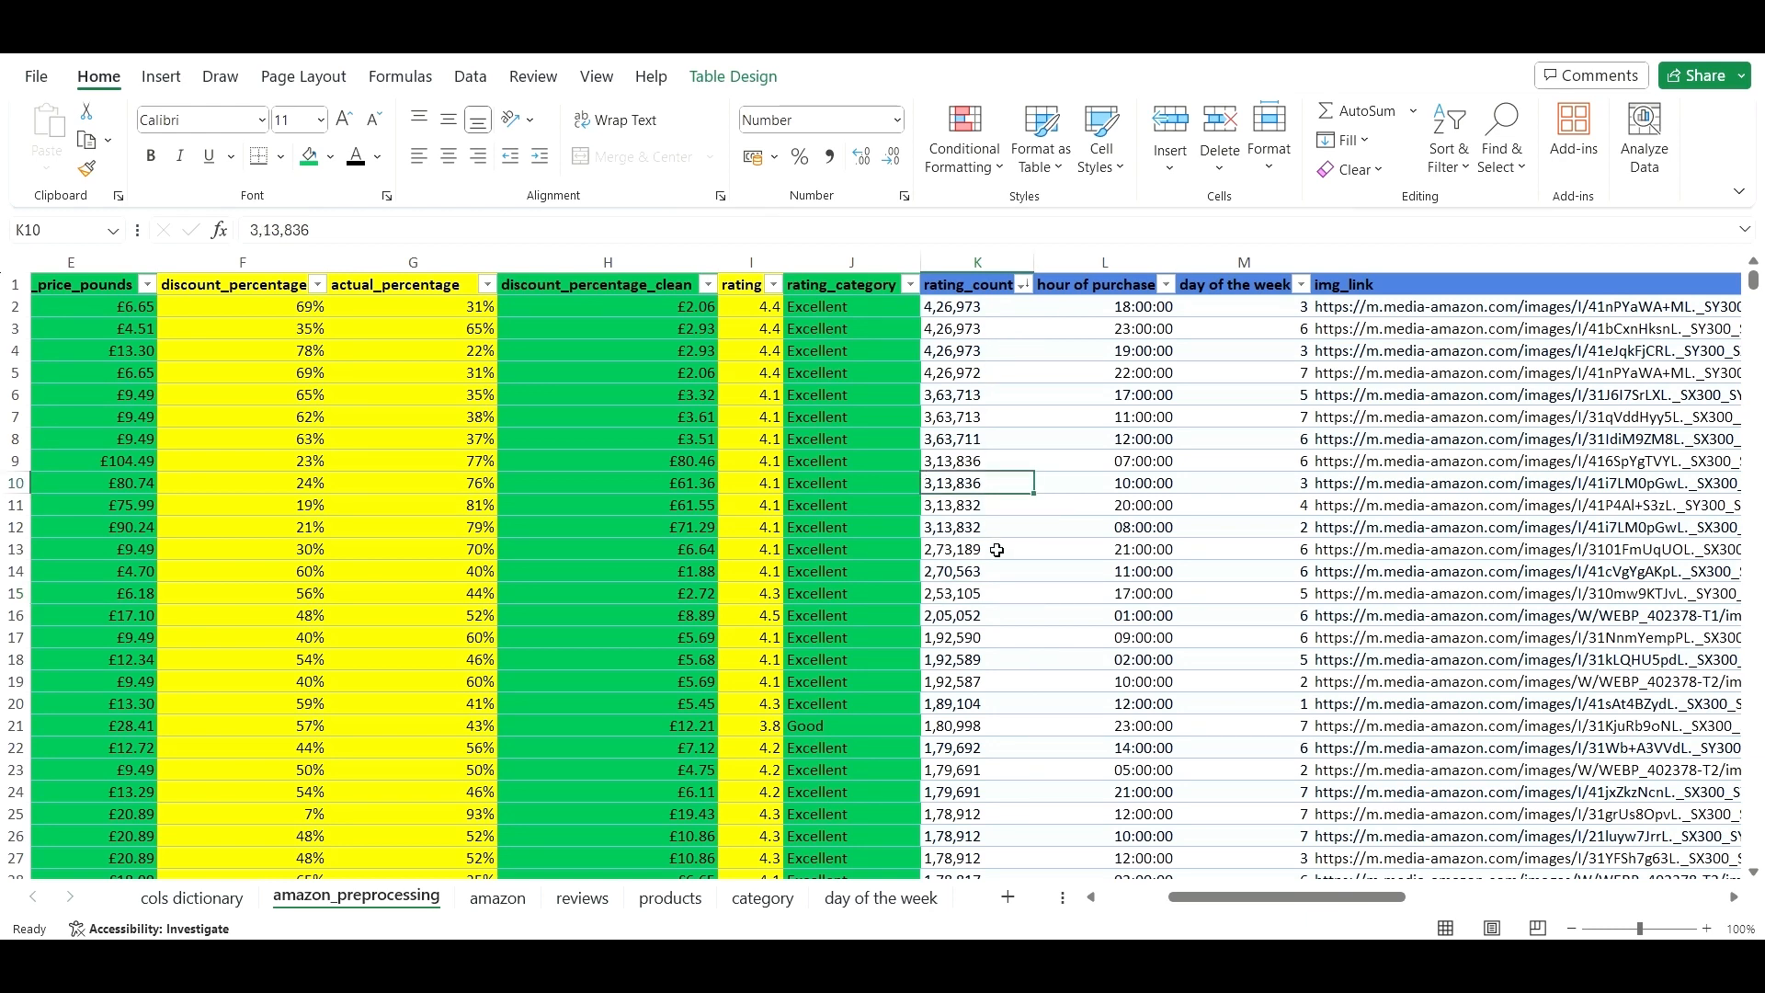
left_click(976, 436)
left_click(981, 351)
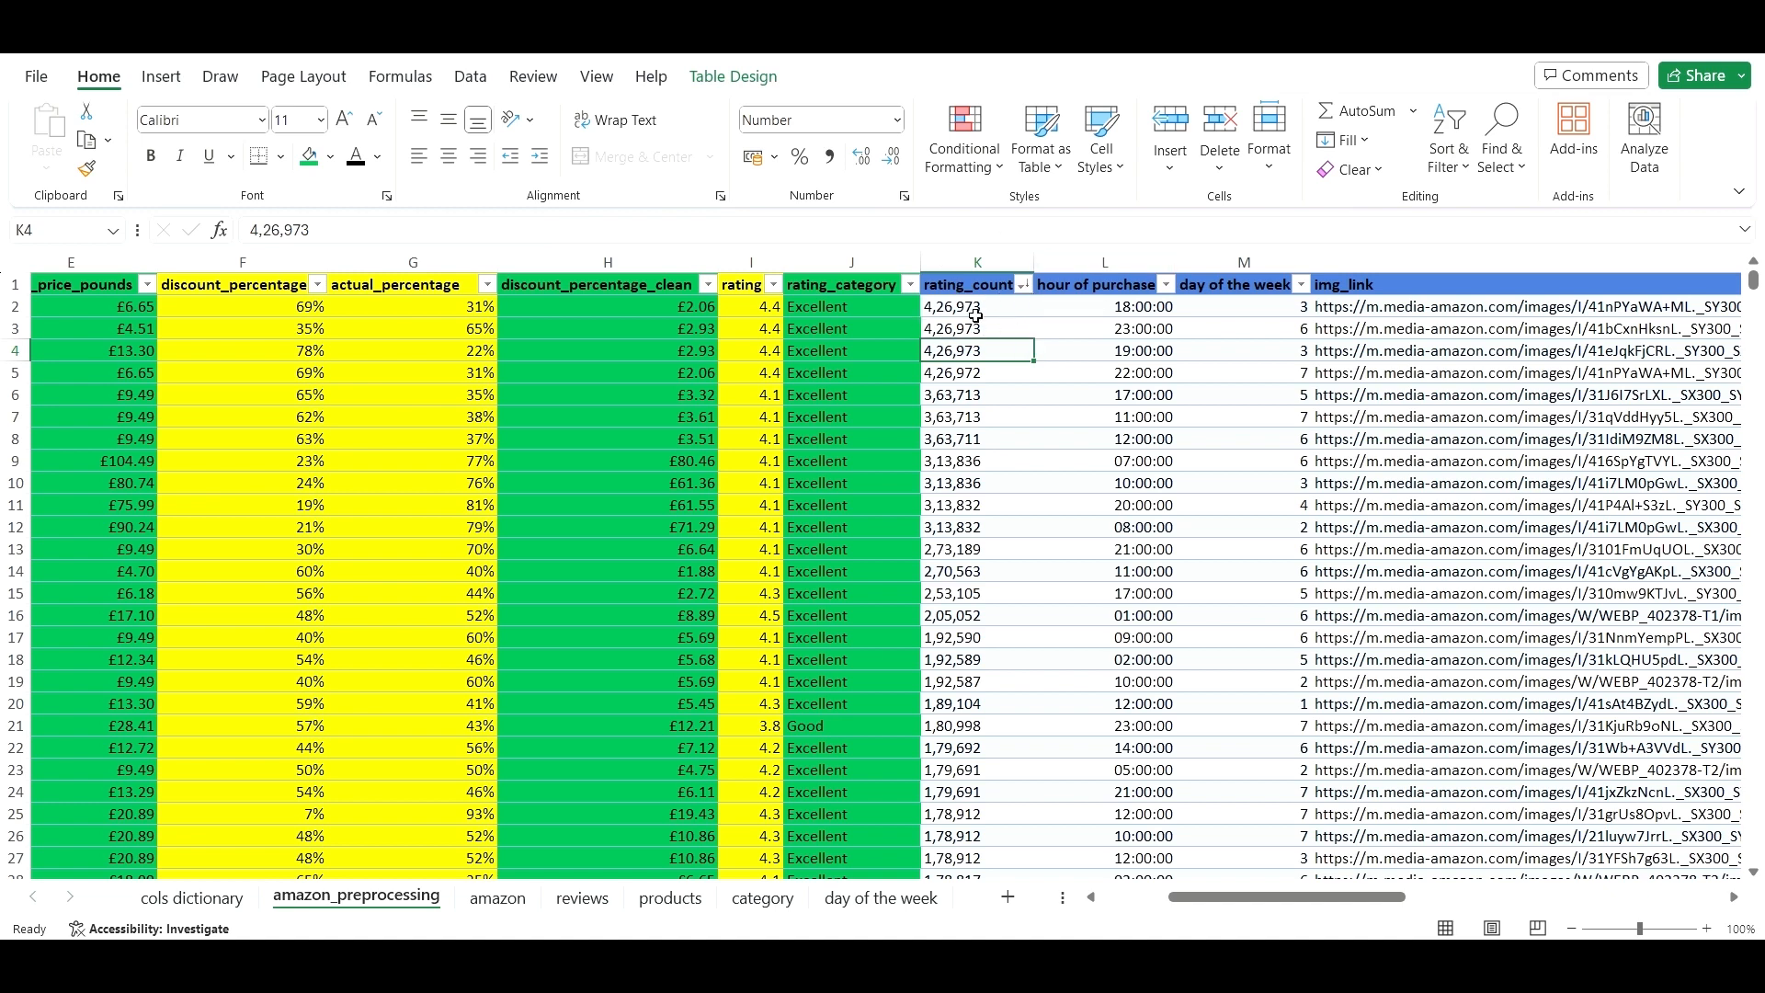
left_click(976, 329)
key("ctrl+z")
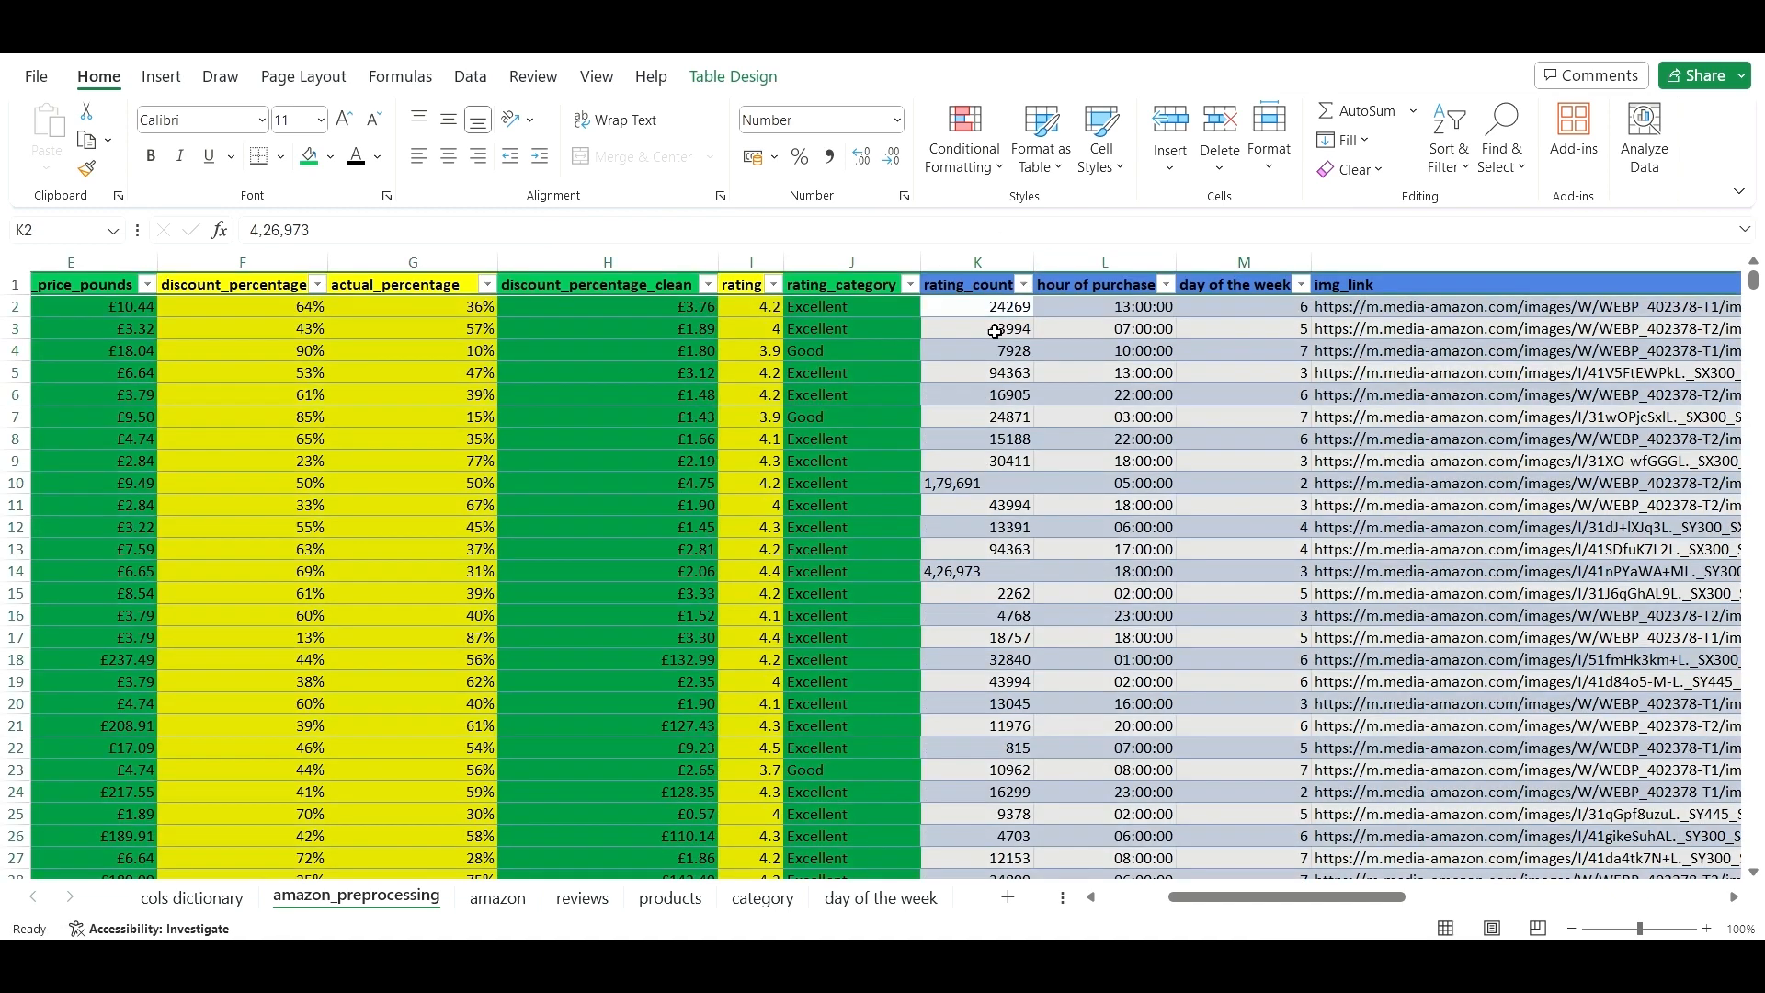
- Left-align the rating_count column, then columns E through K
left_click(1088, 390)
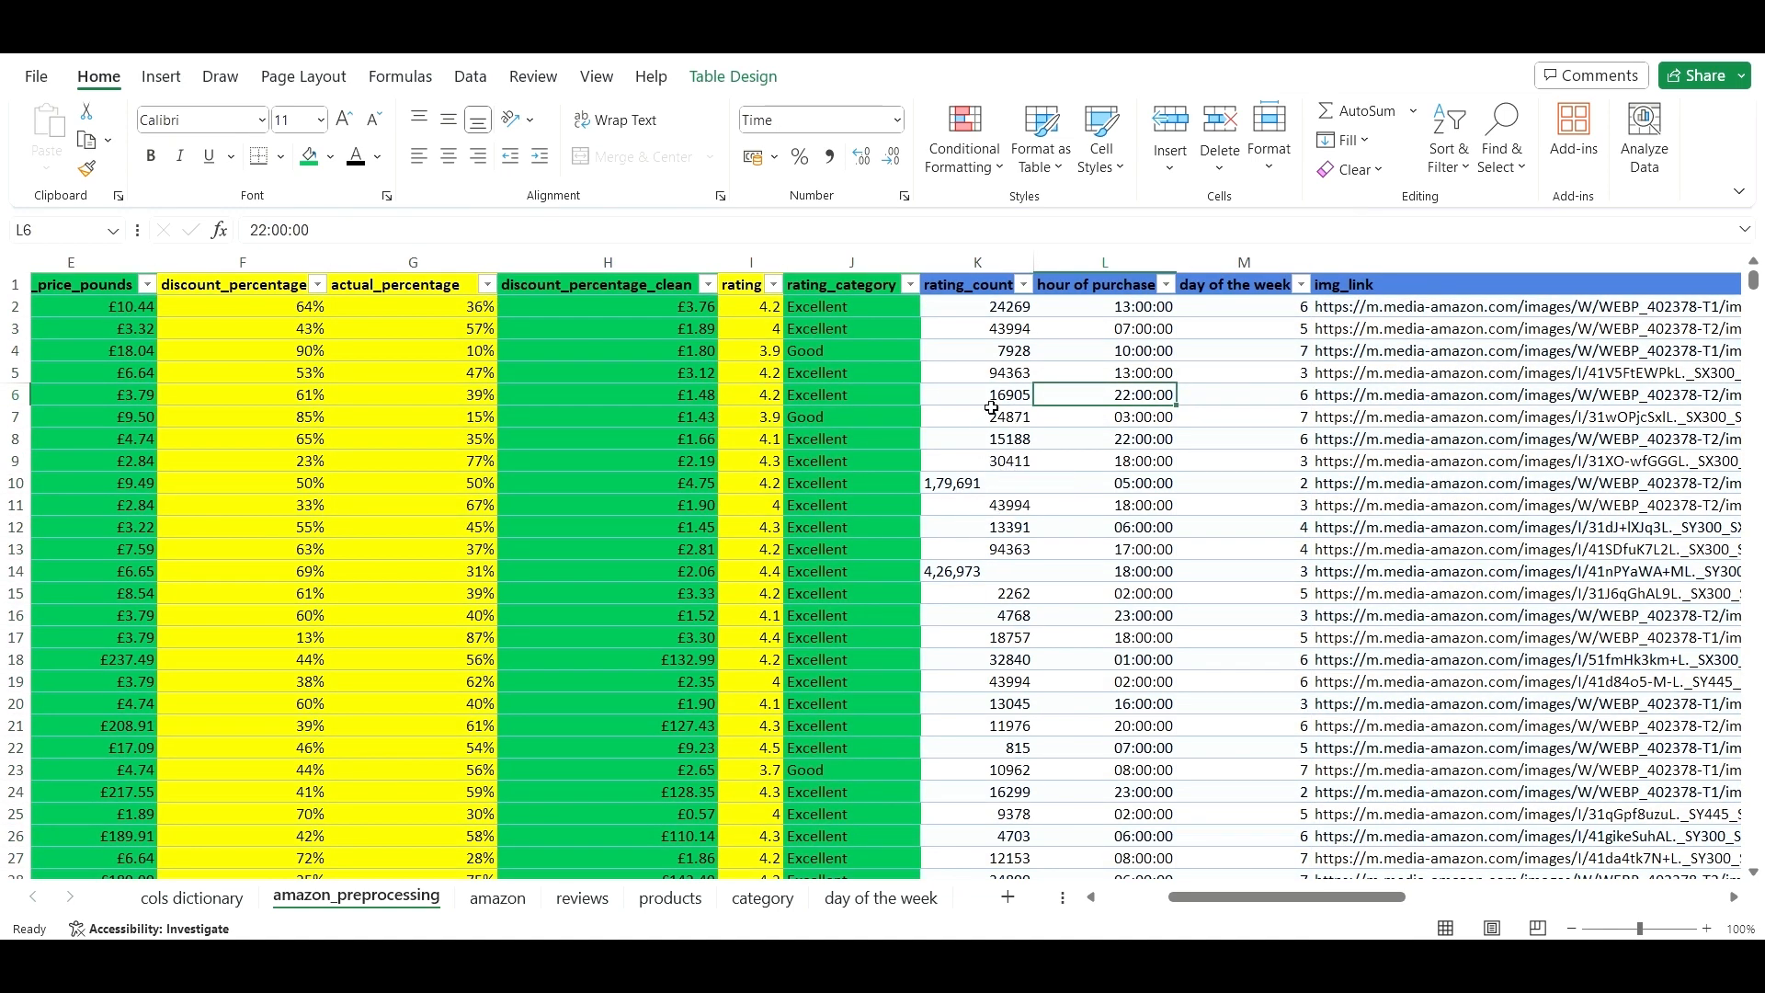
left_click(972, 276)
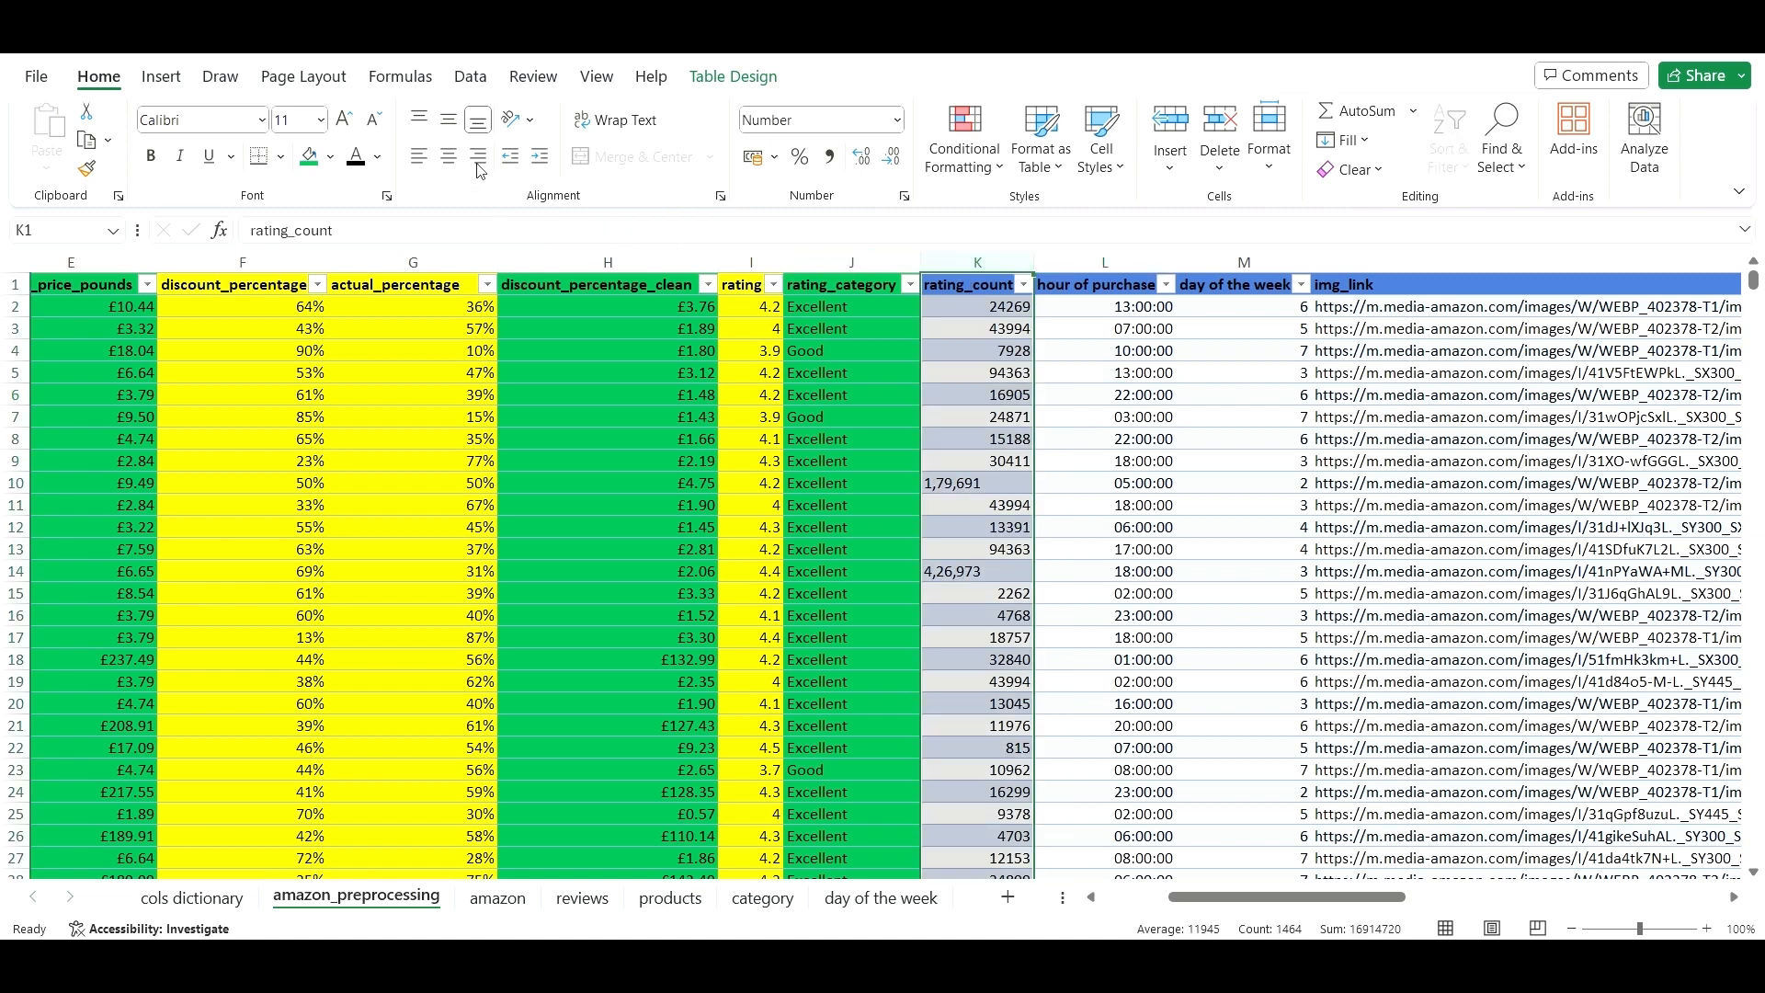
left_click(421, 165)
left_click(691, 393)
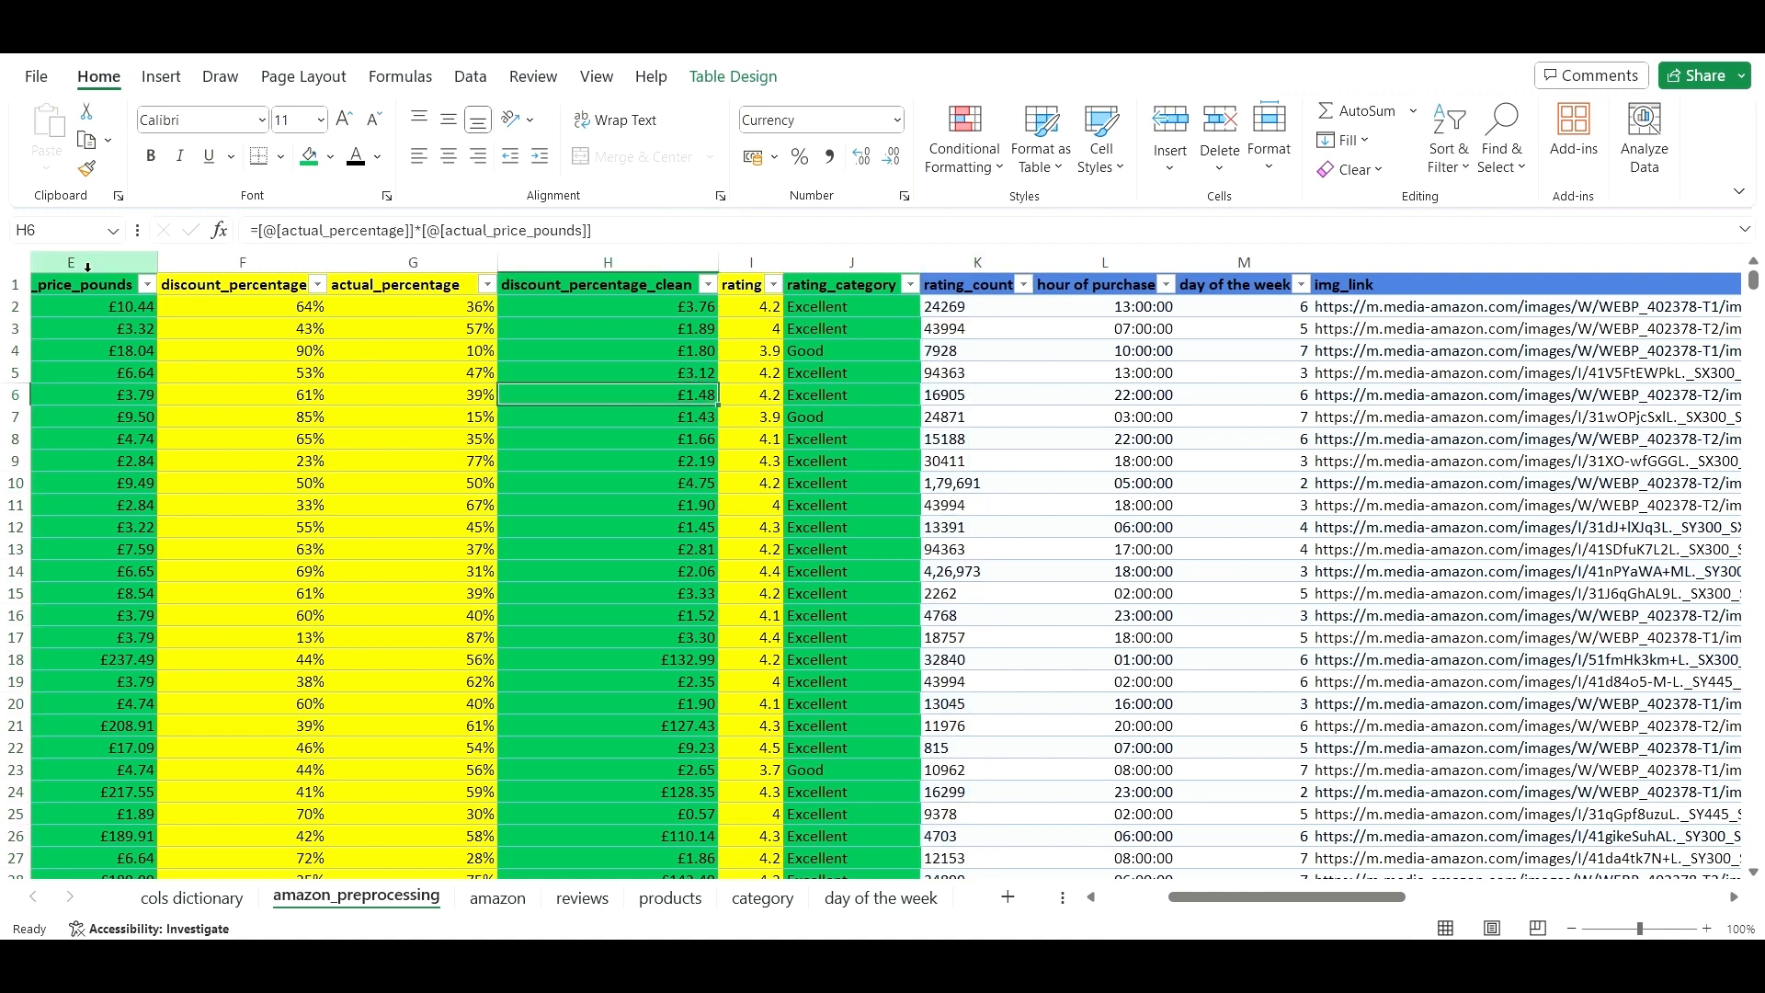
left_click_drag(82, 260, 1025, 274)
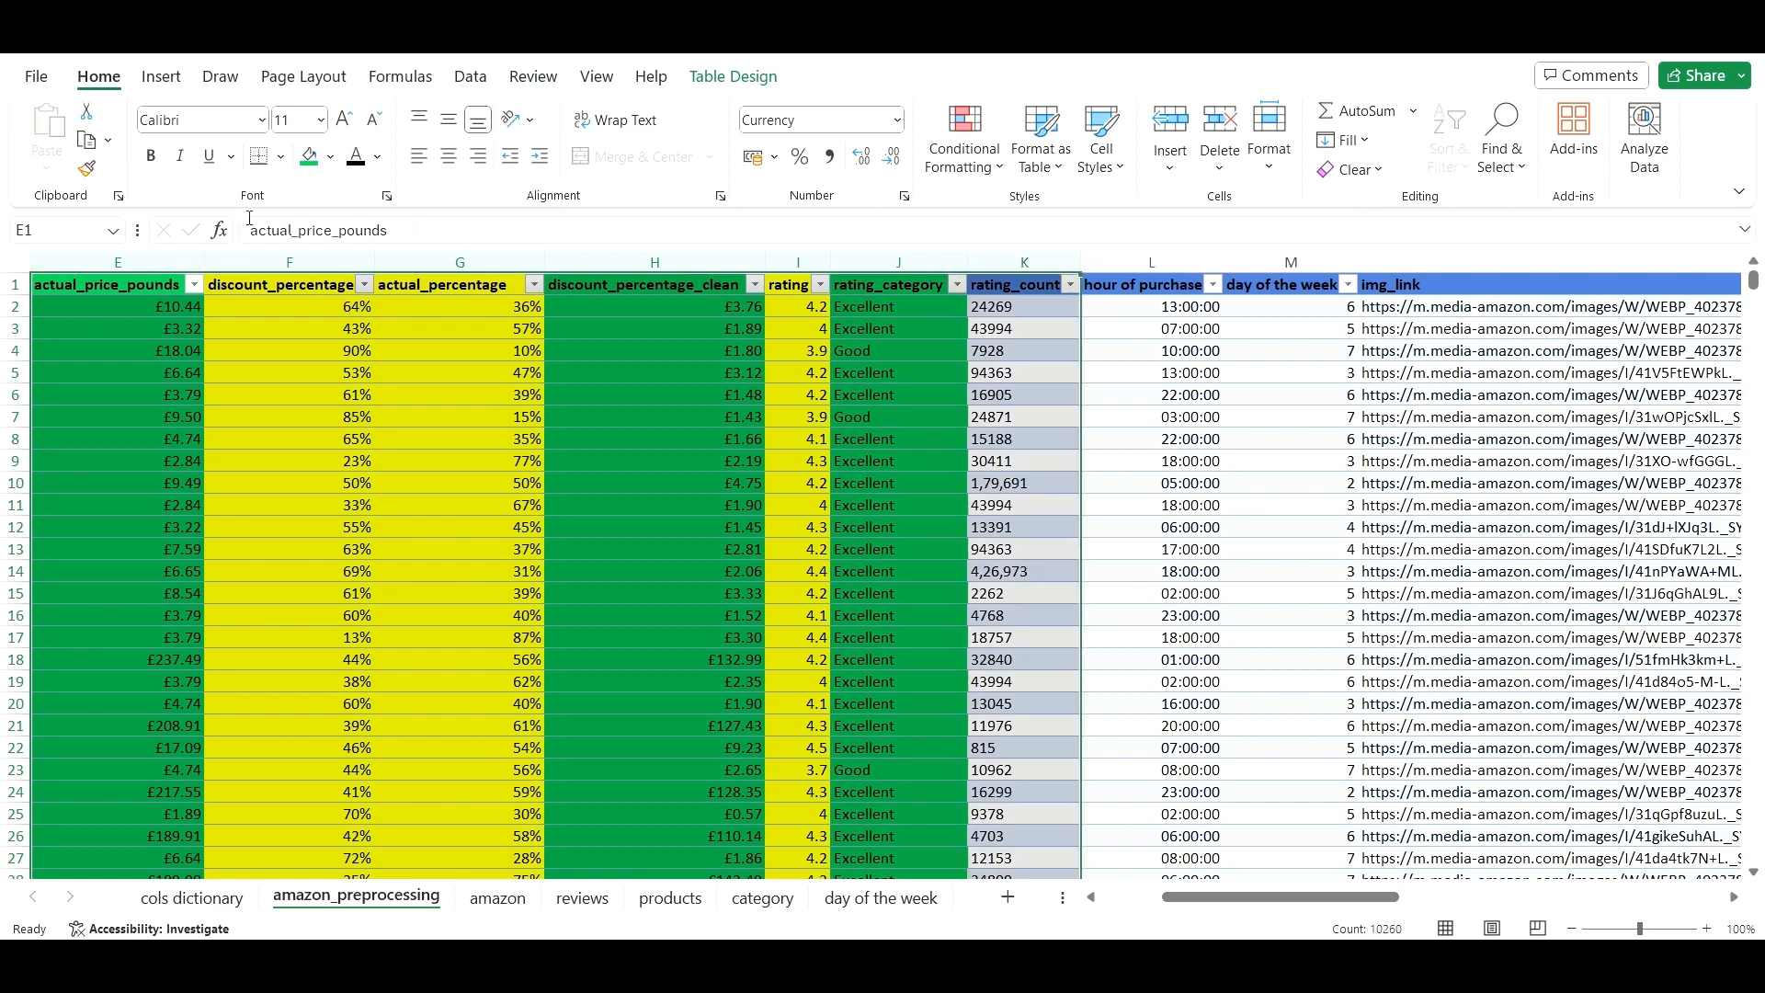
left_click(421, 158)
left_click(1015, 410)
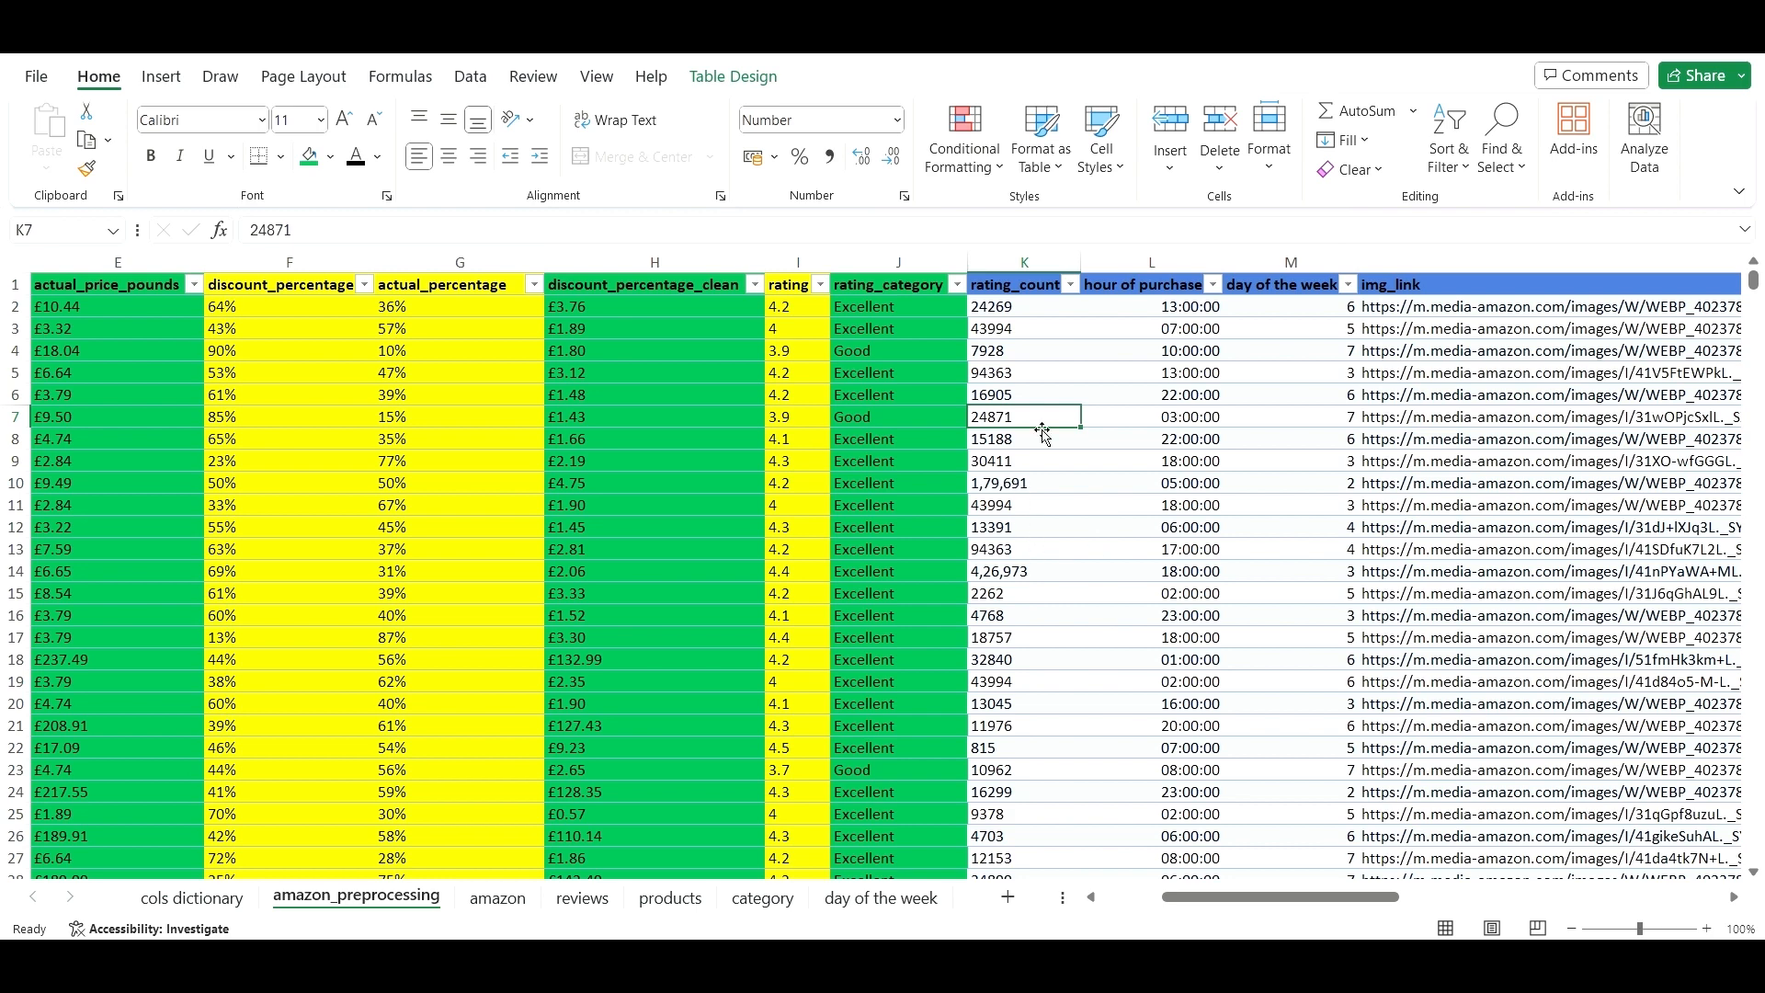
left_click(1177, 413)
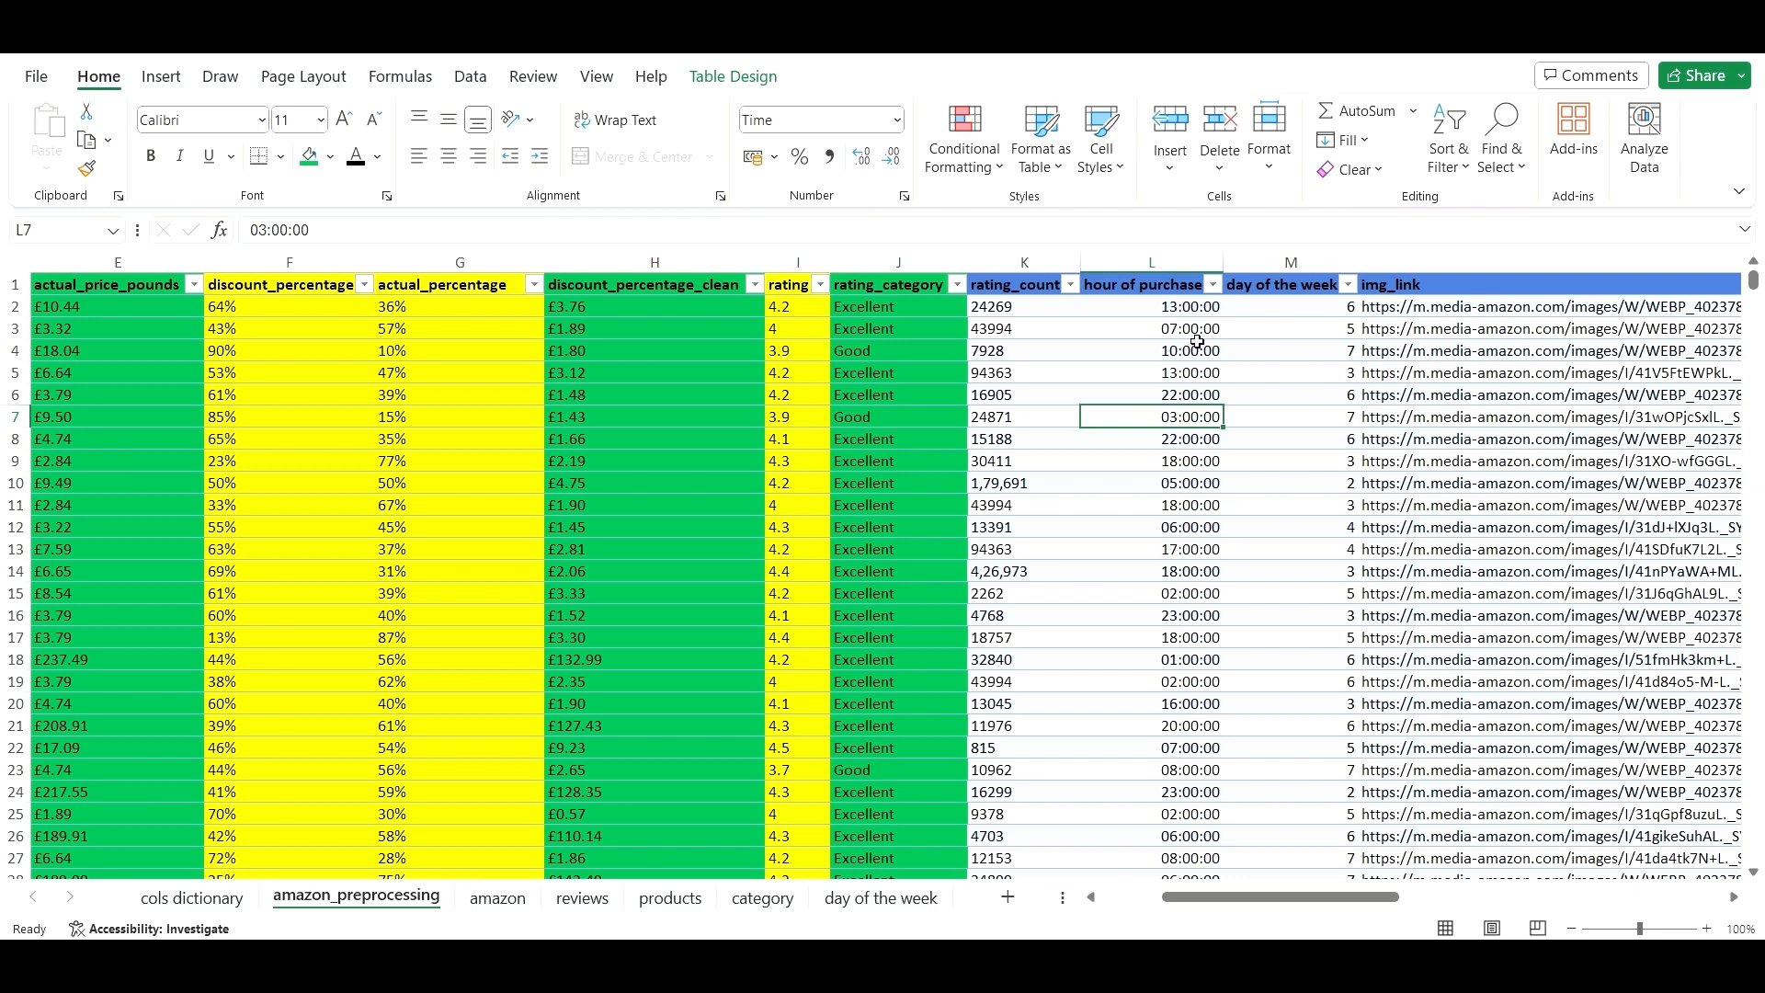
scroll(1195, 418, "down", 5)
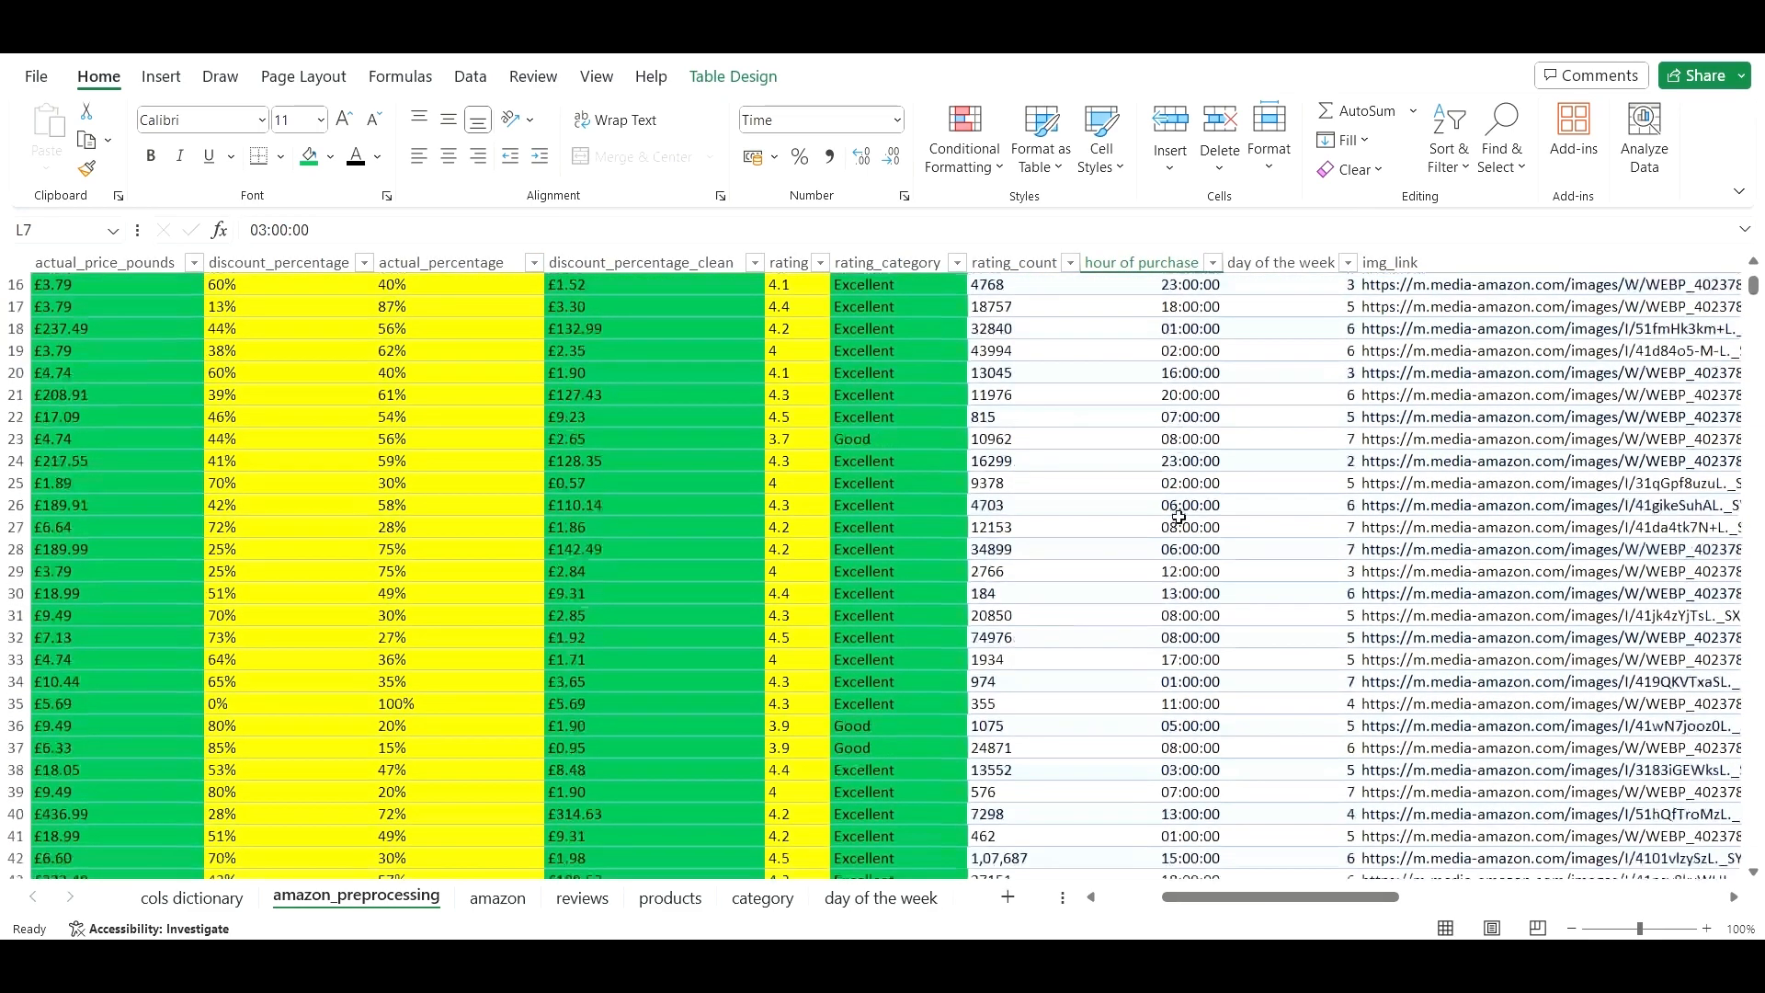
scroll(1195, 503, "up", 5)
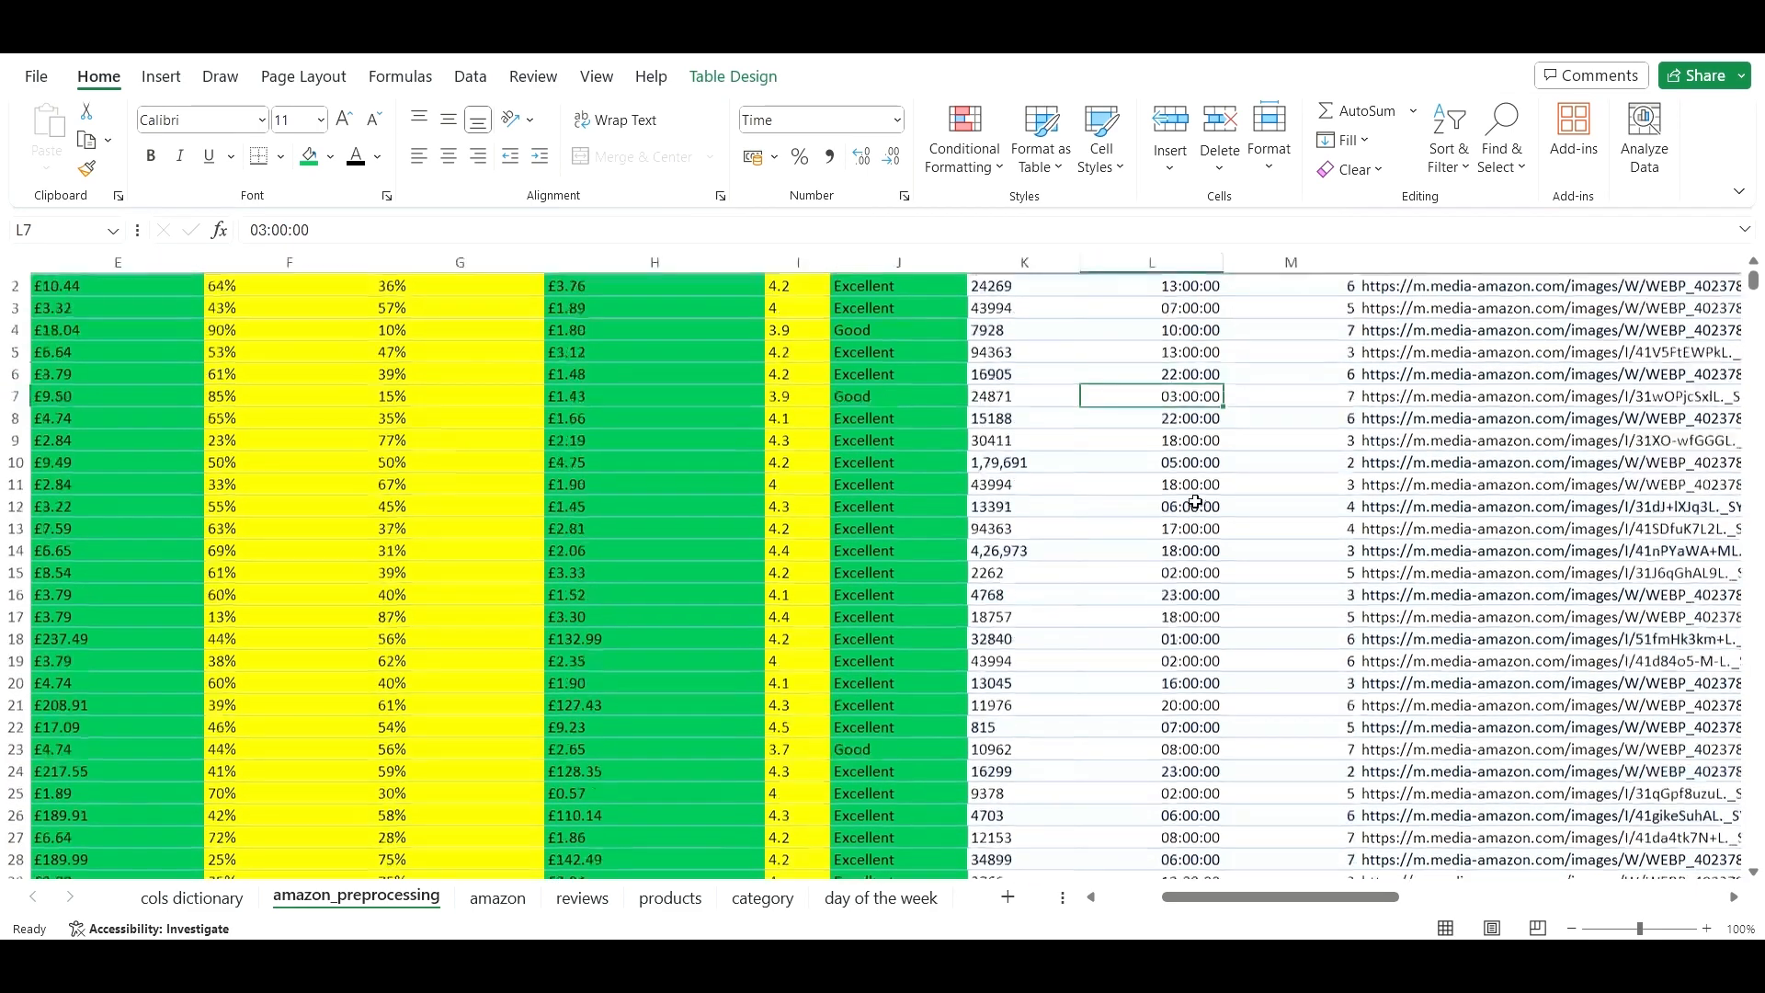
scroll(1195, 502, "up", 1)
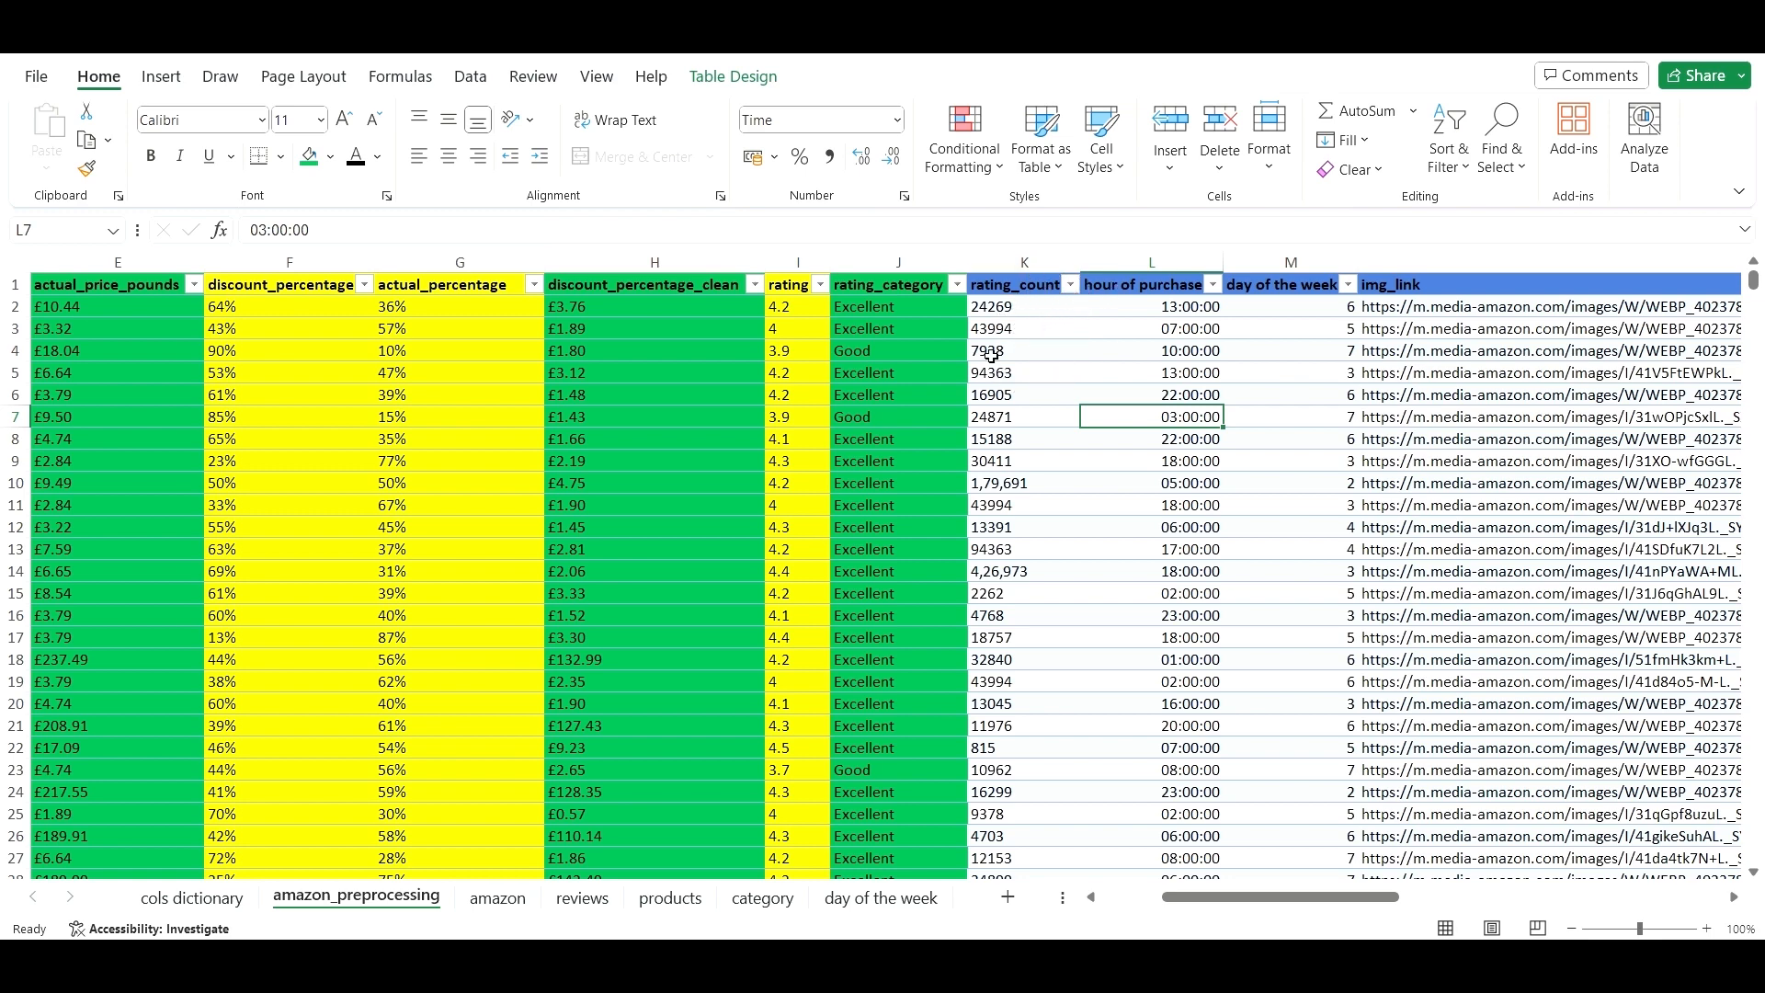
left_click(1015, 481)
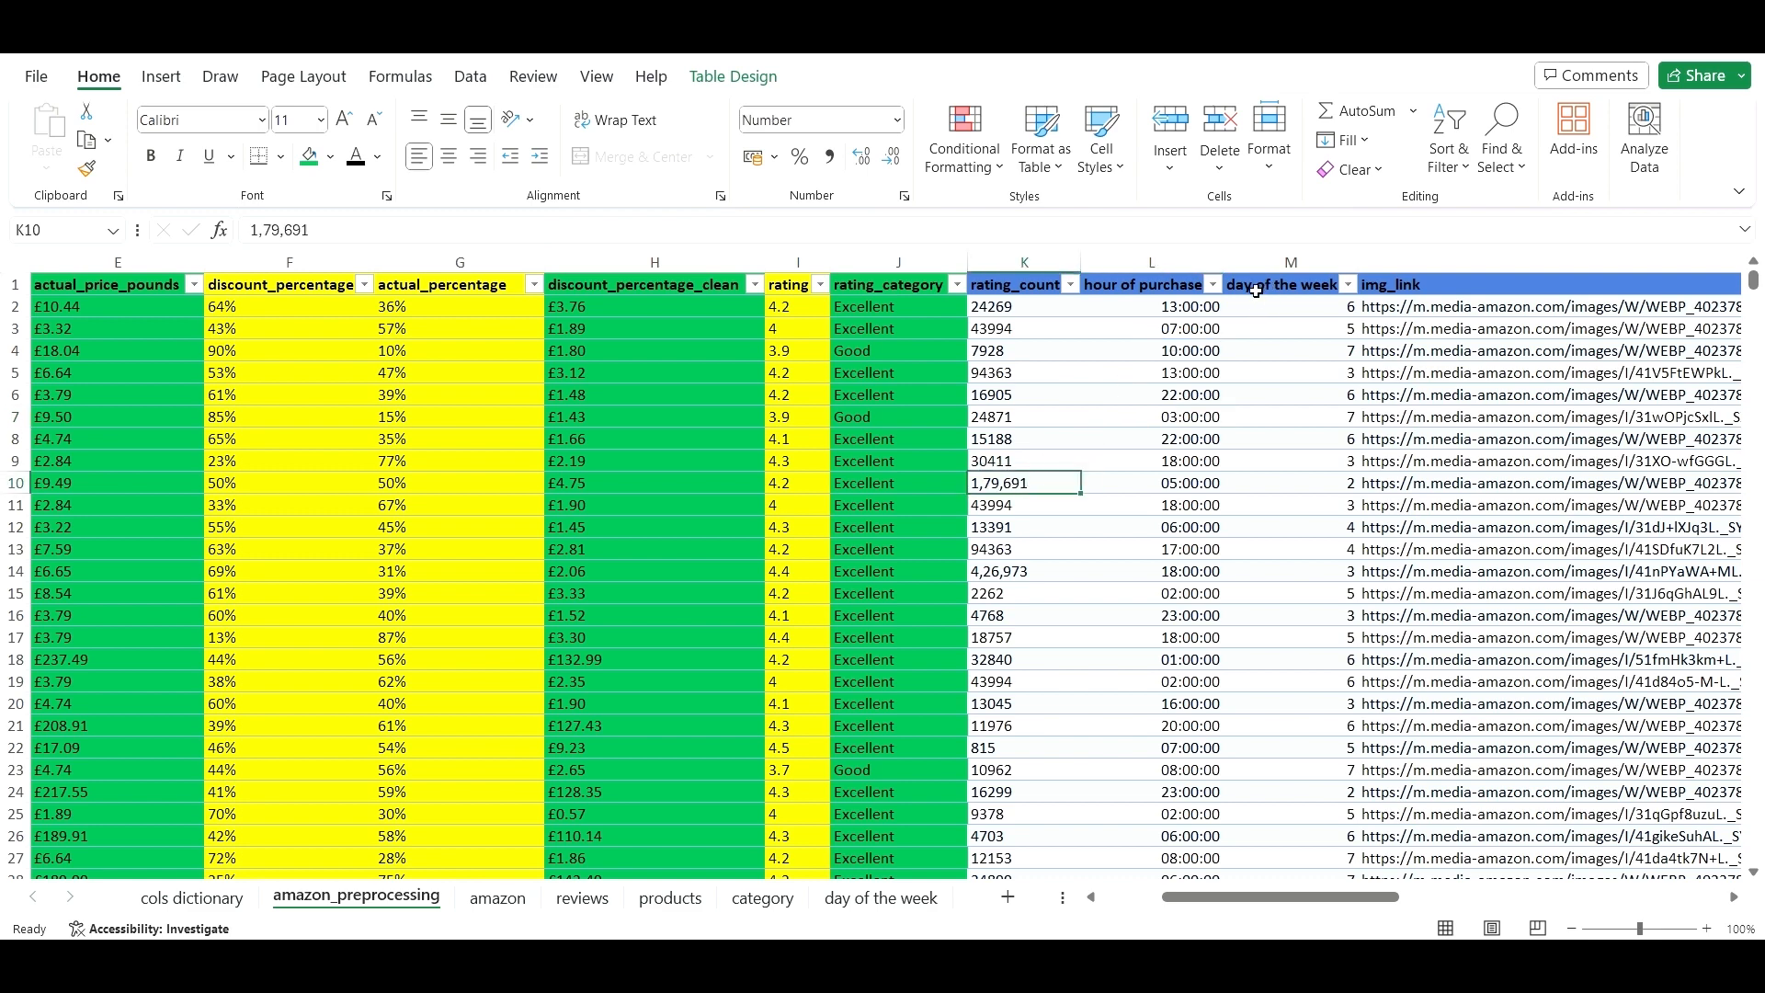
- Fill the hour of purchase column yellow
left_click(1191, 261)
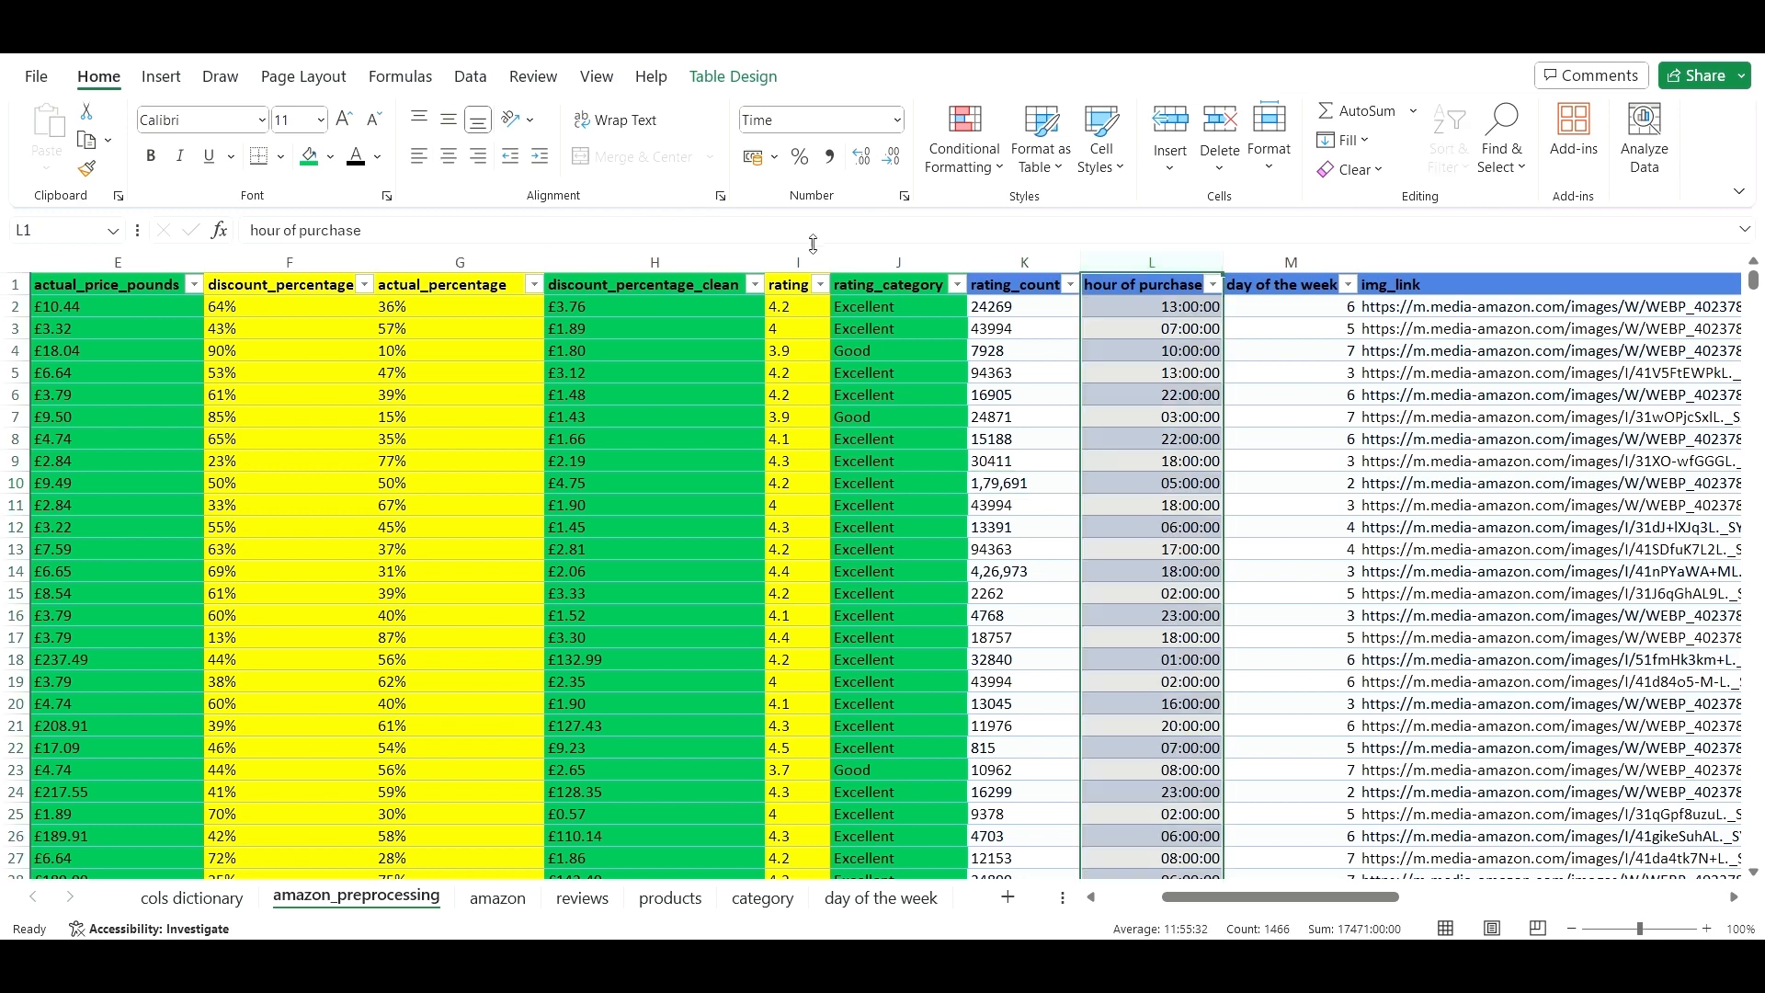
left_click(335, 163)
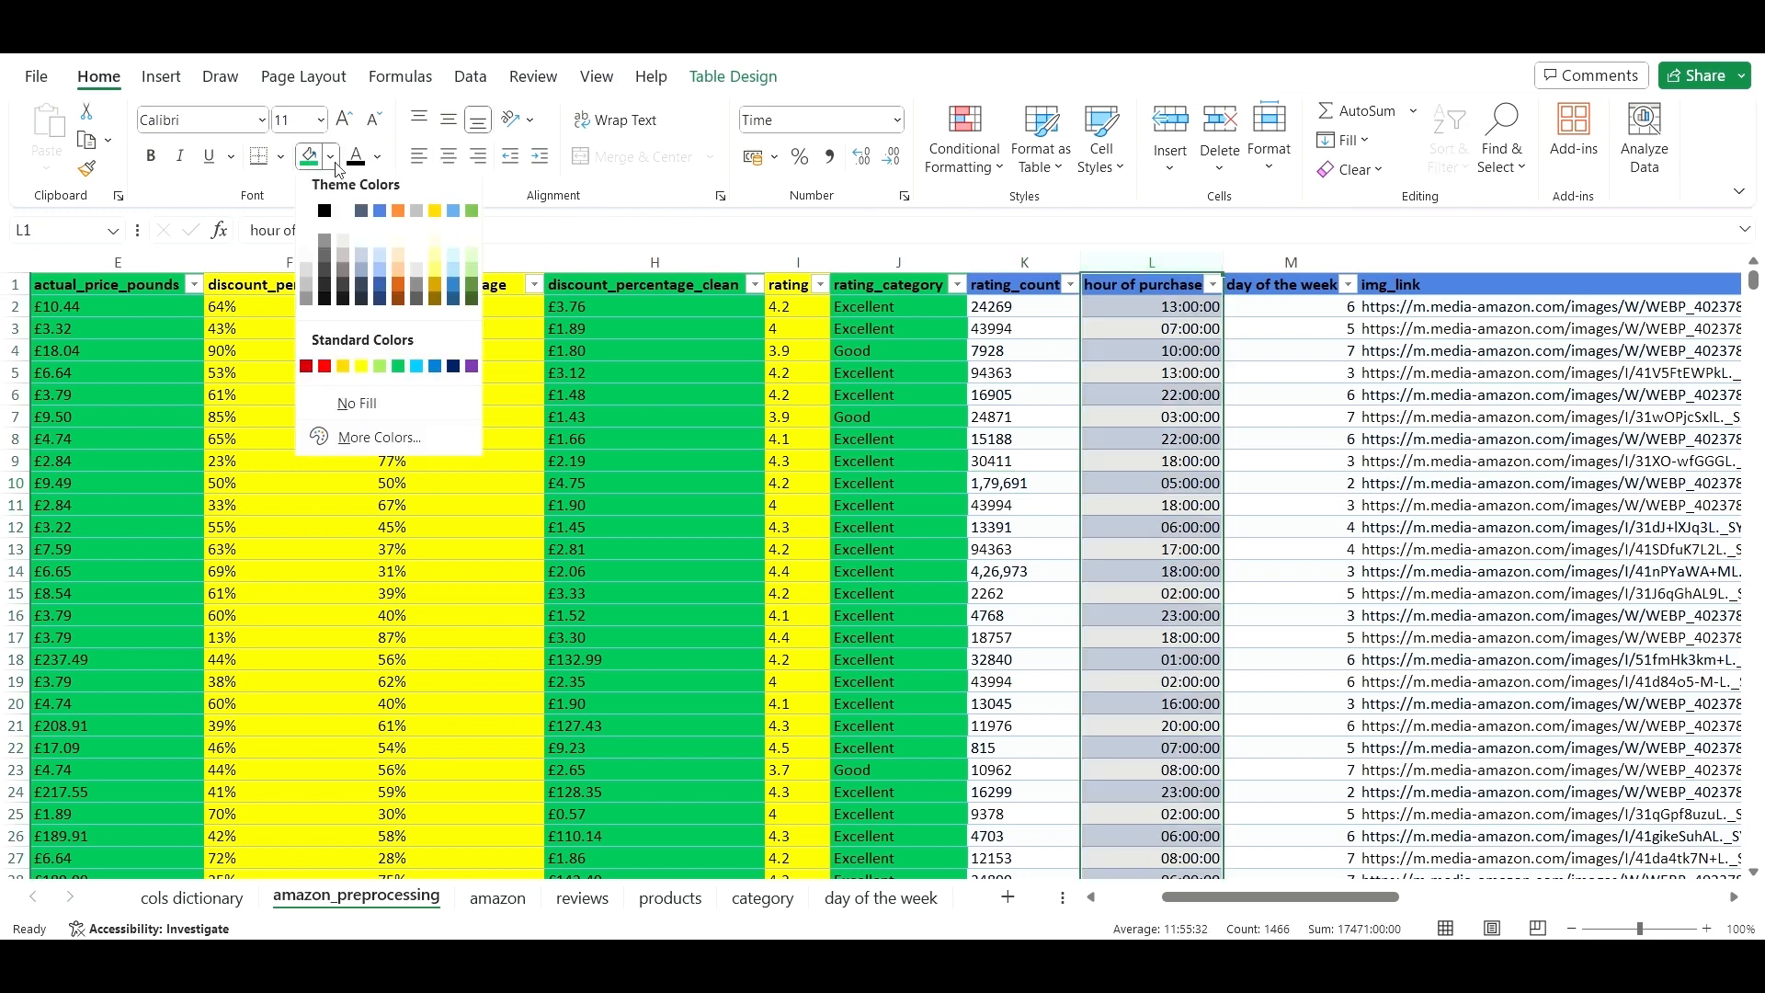
left_click(361, 365)
- Insert a new table column at M and rename its Column1 header to Day_category
left_click(1328, 416)
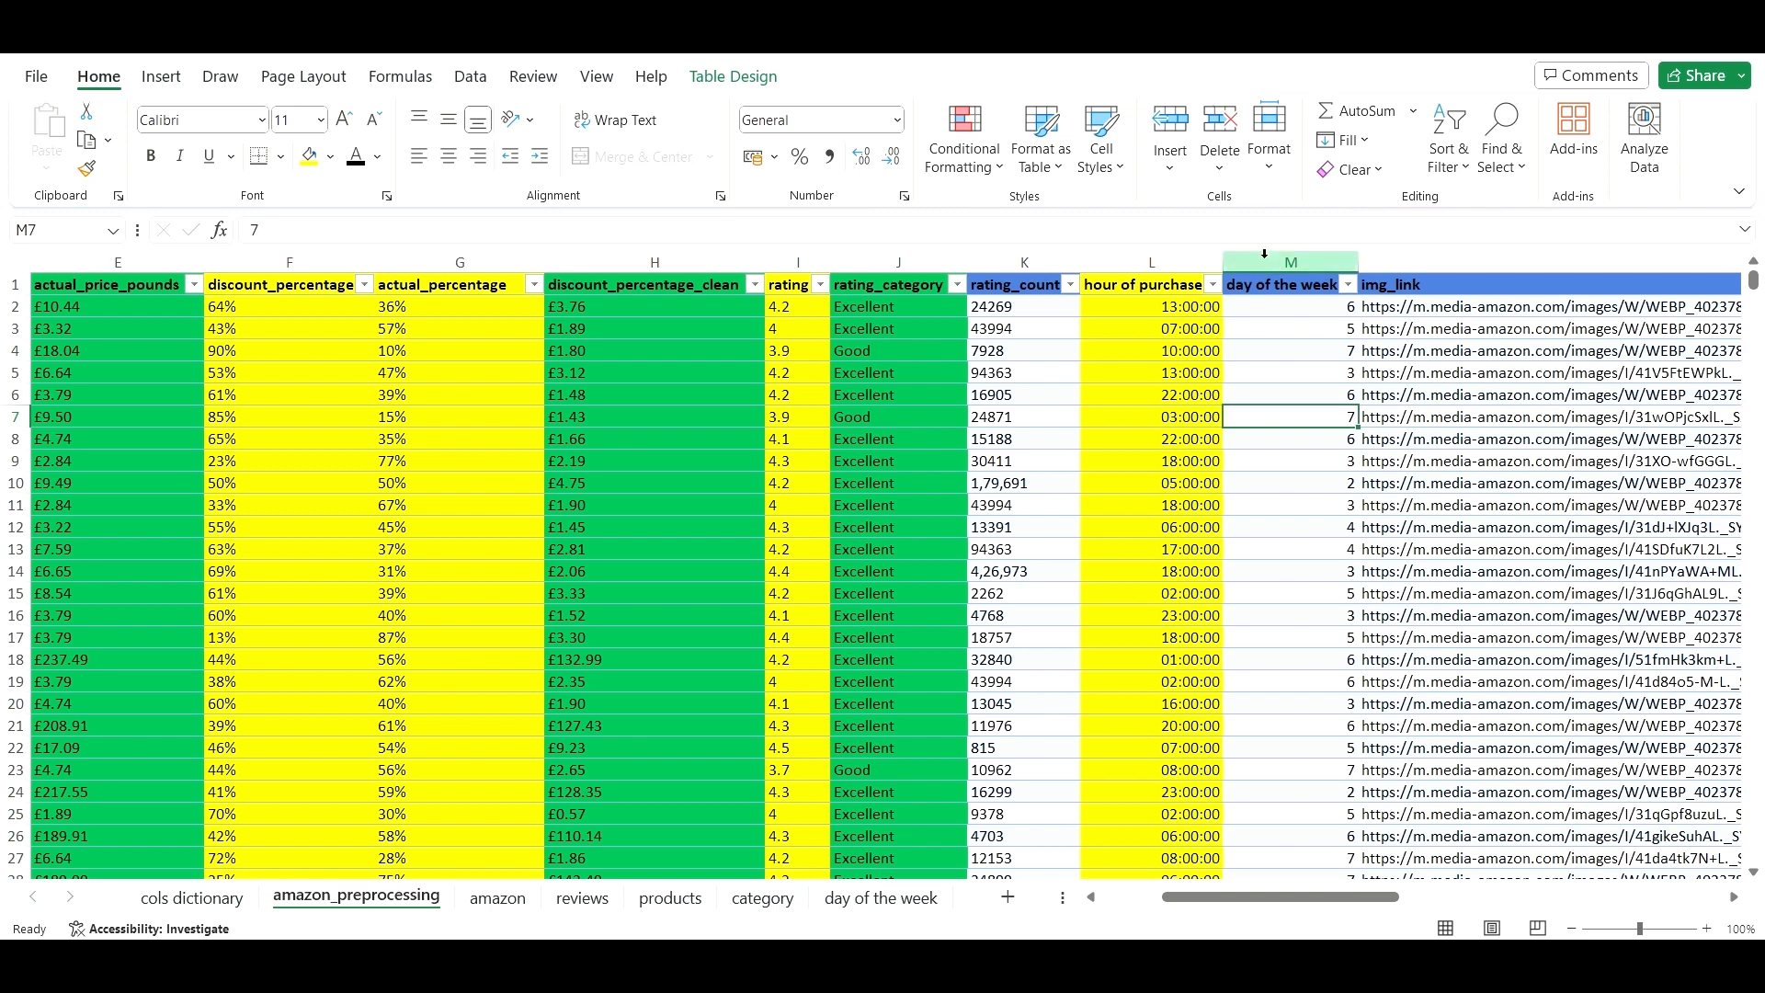
right_click(1264, 254)
left_click(1328, 480)
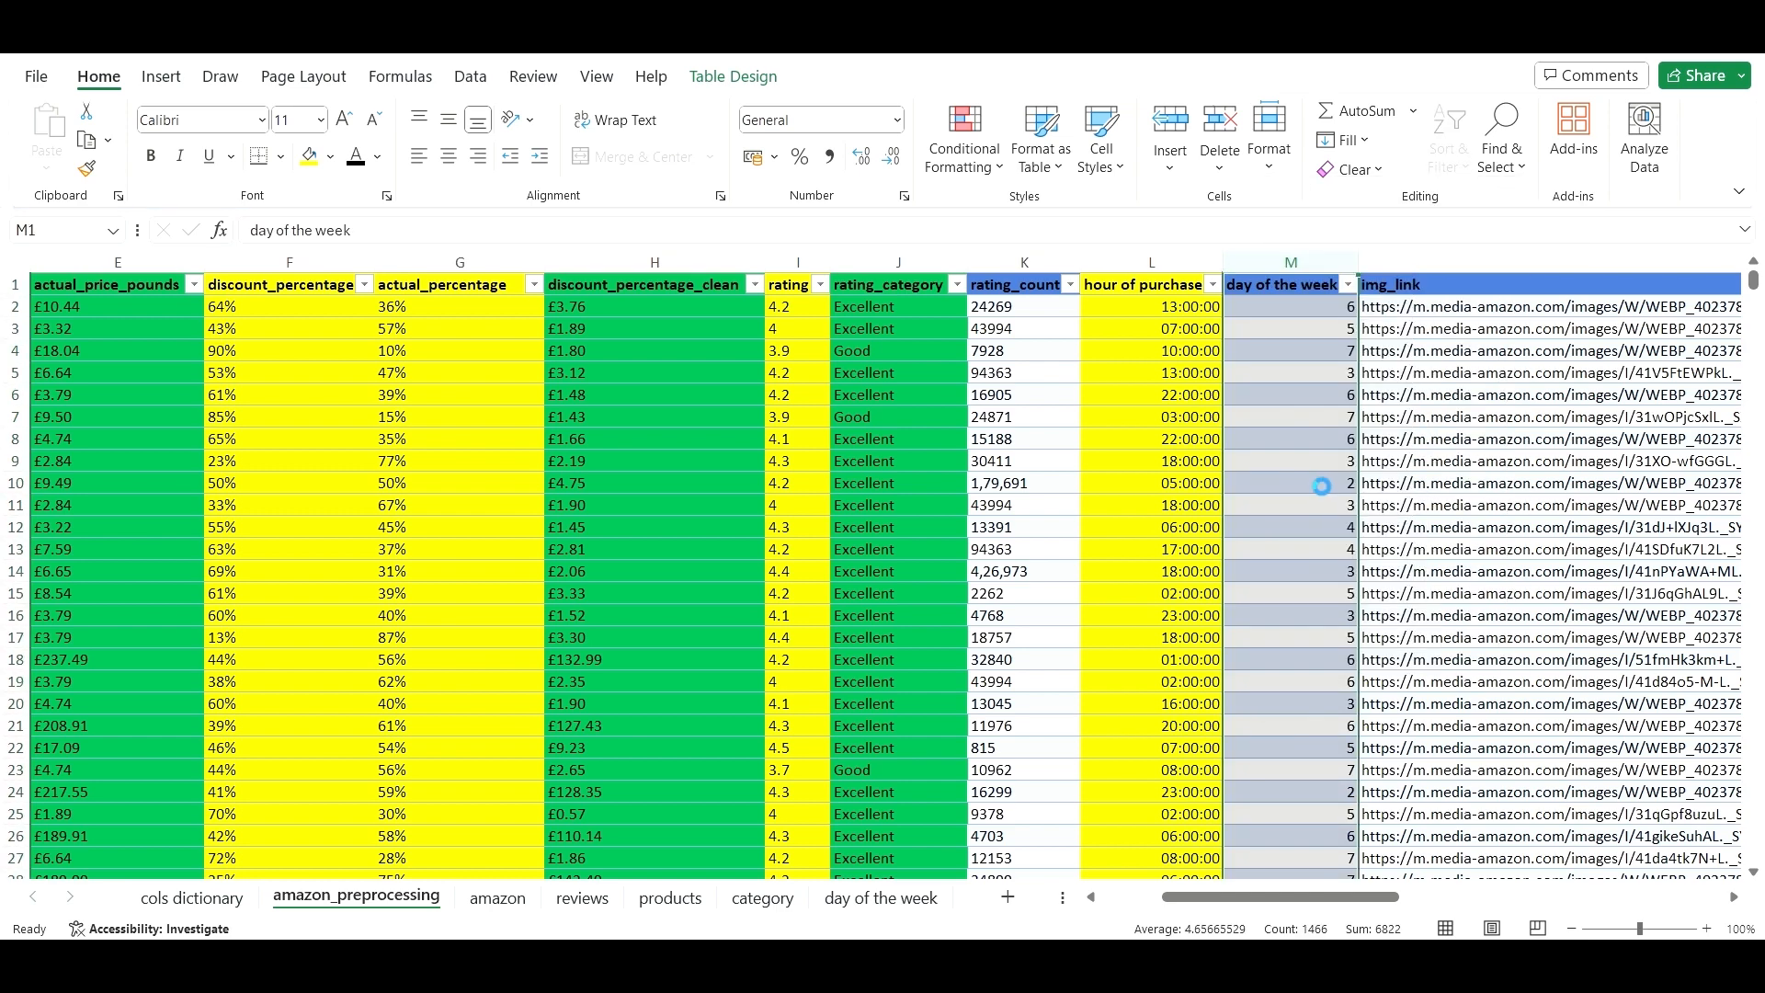
left_click(1296, 290)
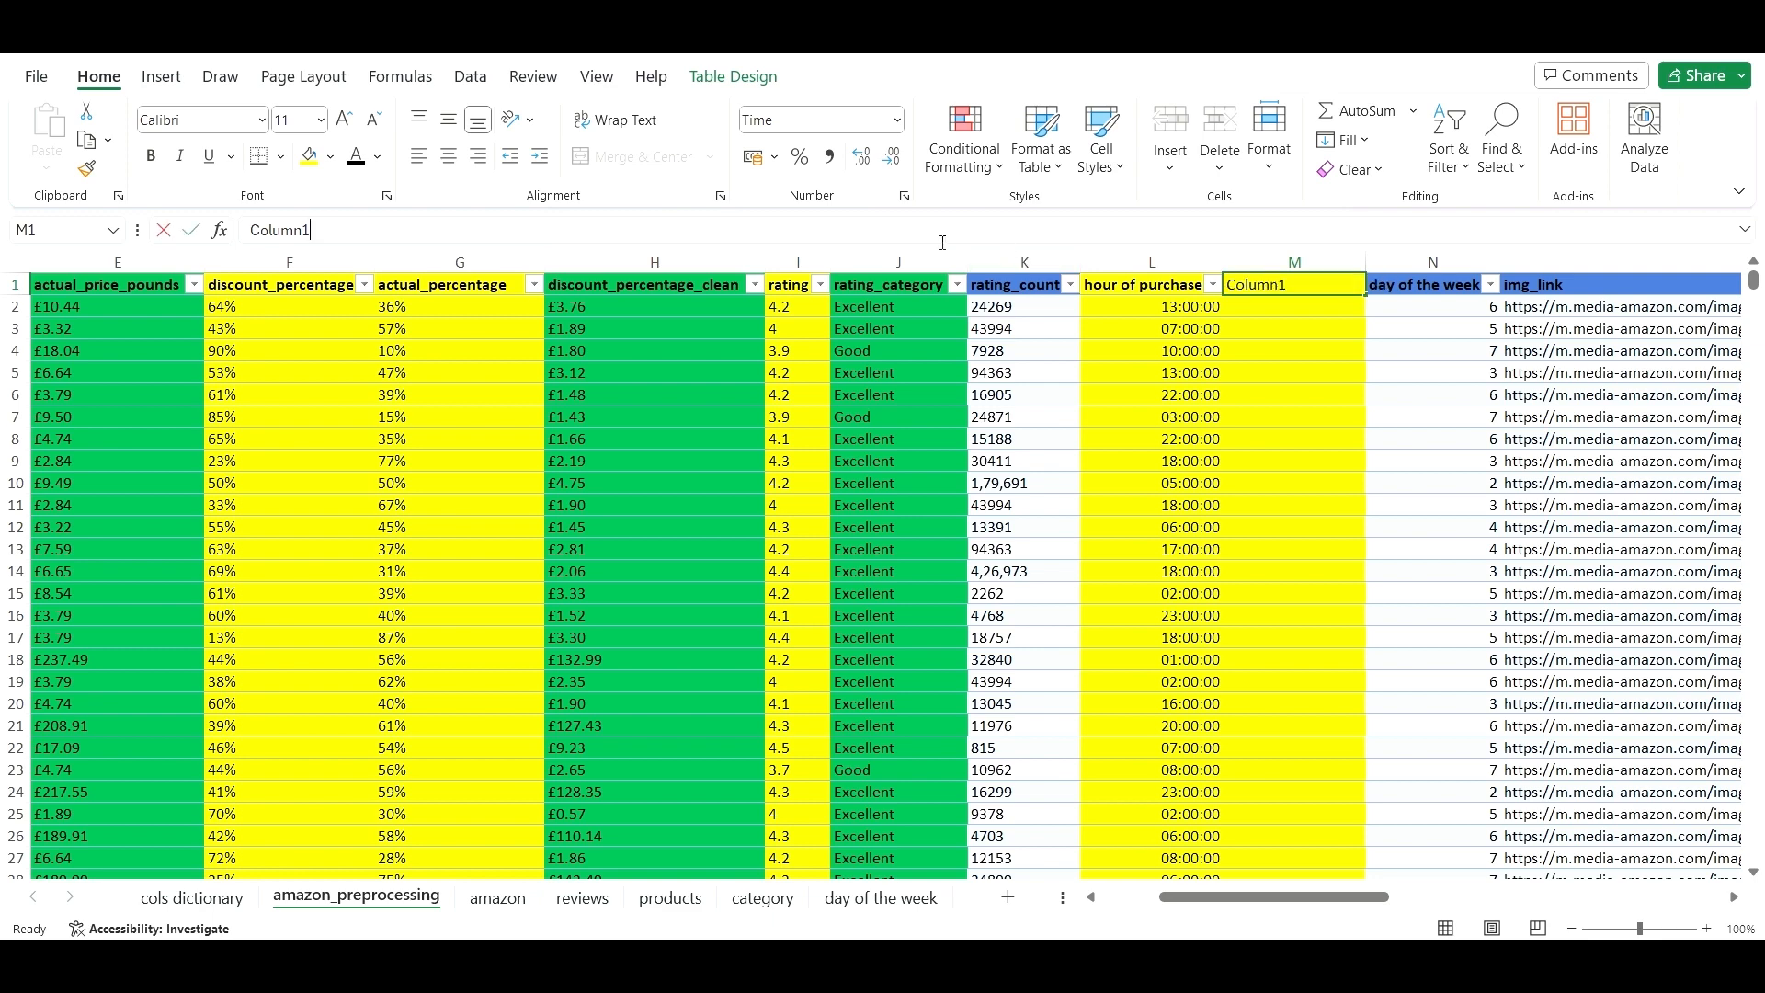
double_click(279, 229)
key("BackSpace")
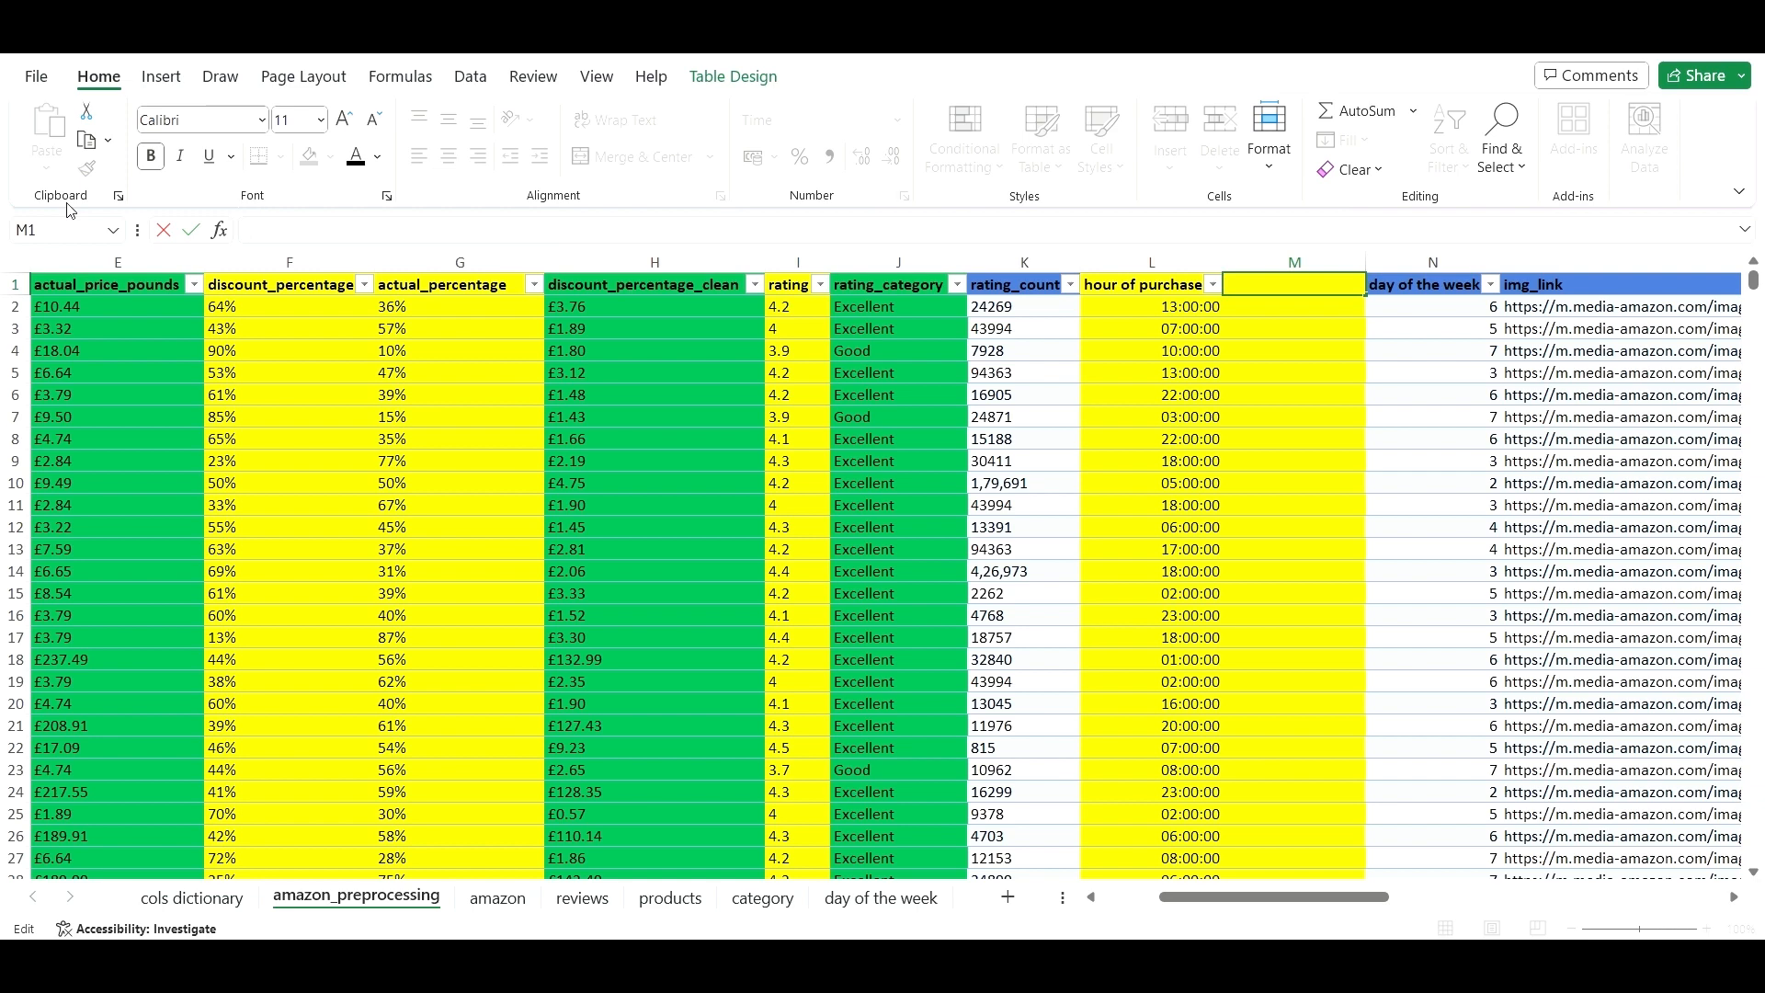
type("d")
key("BackSpace")
type("Day_category")
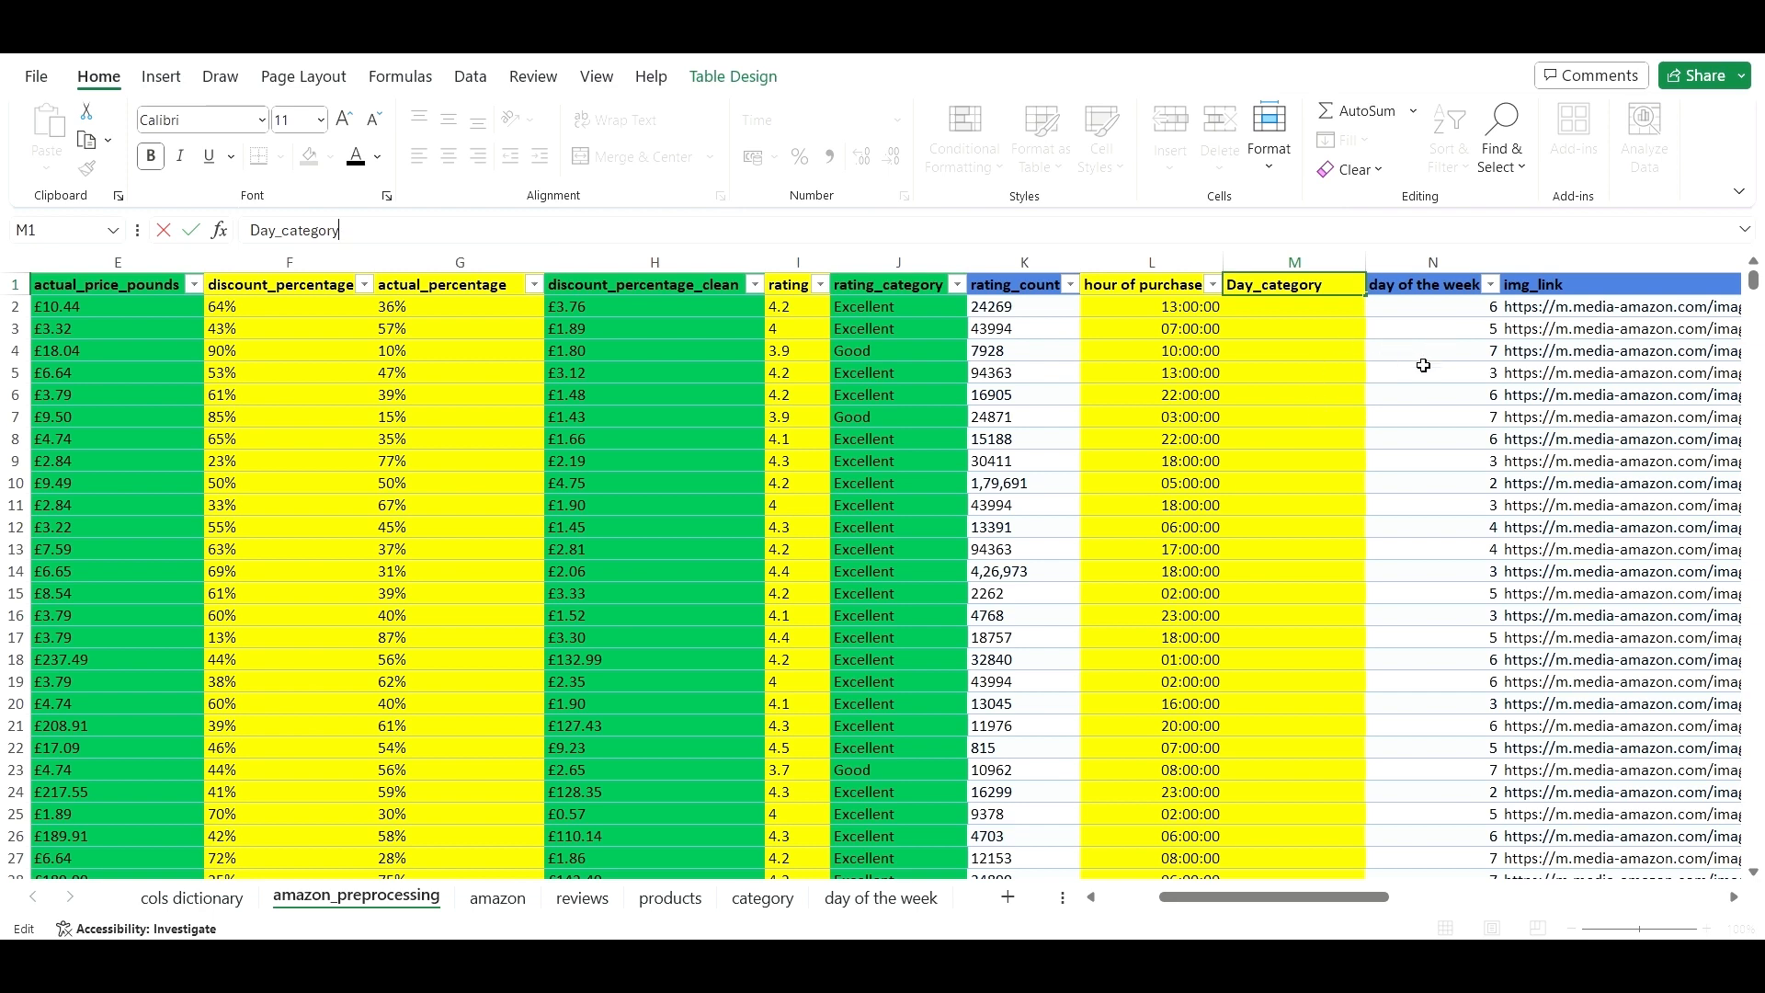
left_click(1372, 351)
- Enter an IFS formula in M2 labelling hours <5 Night, <12 Morning, <18 Afternoon, ≤23 Evening
left_click(1324, 317)
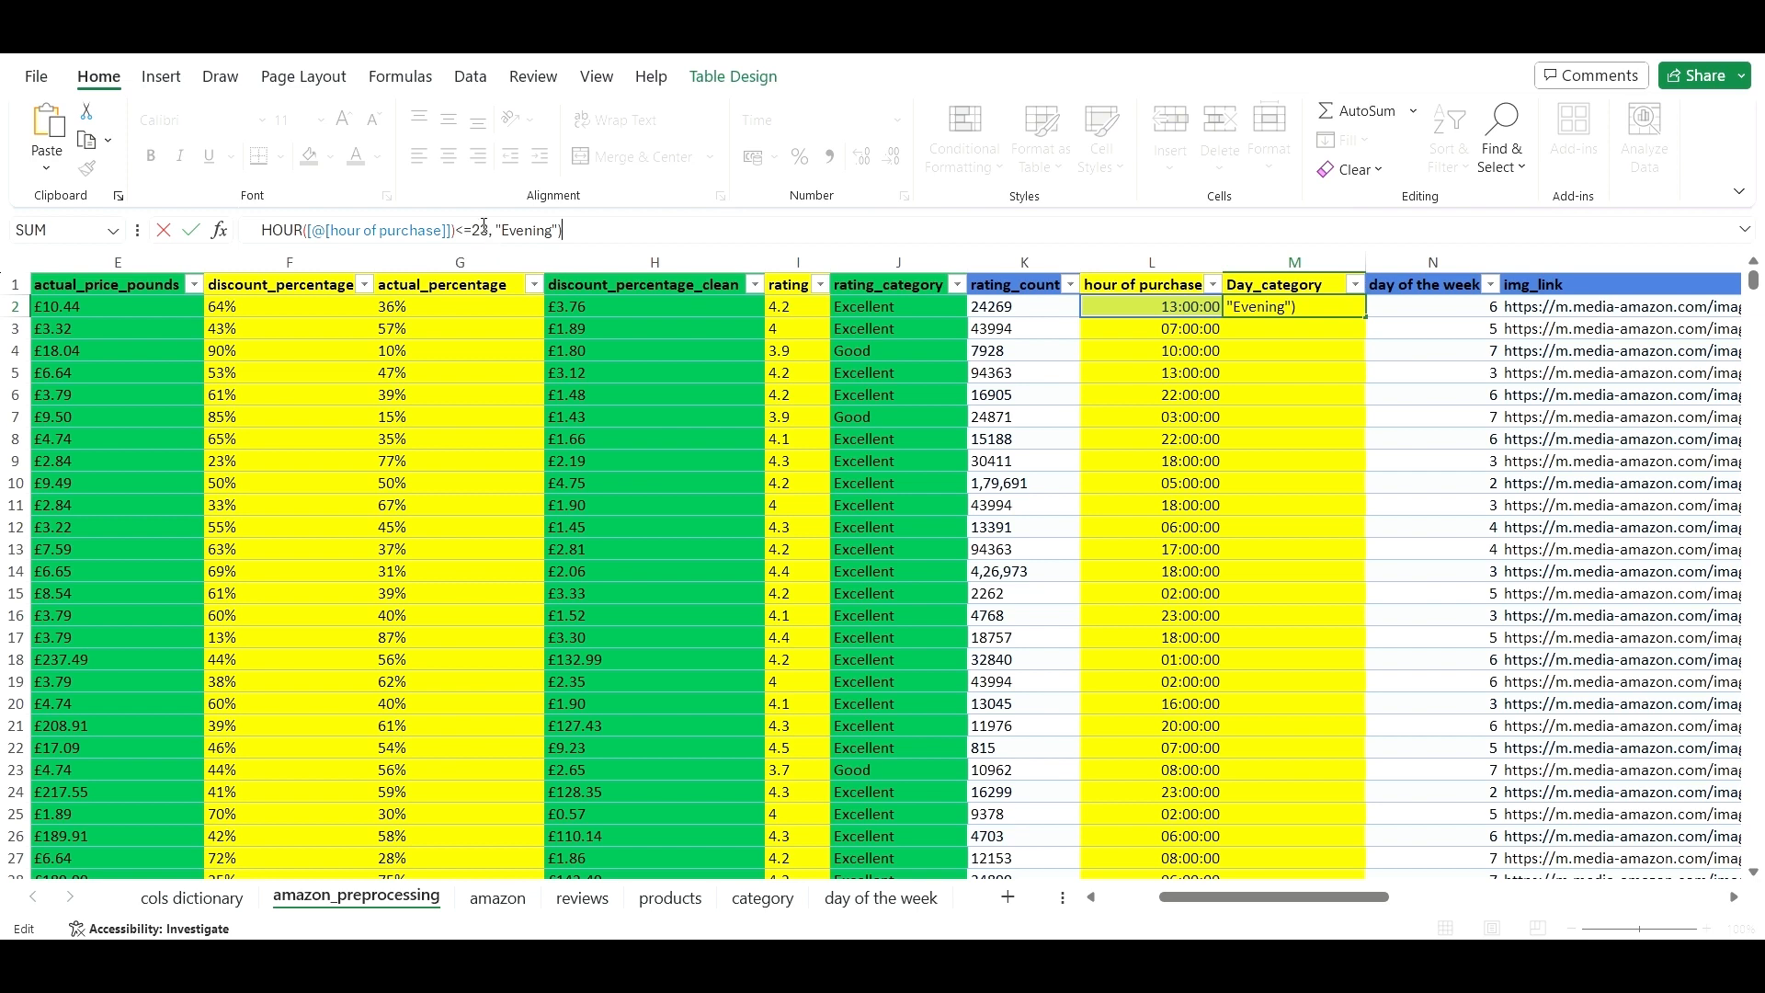
left_click(494, 230)
key("Left")
key("Left")
key("Left")
key("Left")
key("Left")
key("Left")
key("Left")
key("Left")
key("Left")
key("Left")
key("Left")
key("Left")
key("Left")
key("Left")
key("Left")
key("Left")
key("Left")
key("Left")
key("Left")
key("Left")
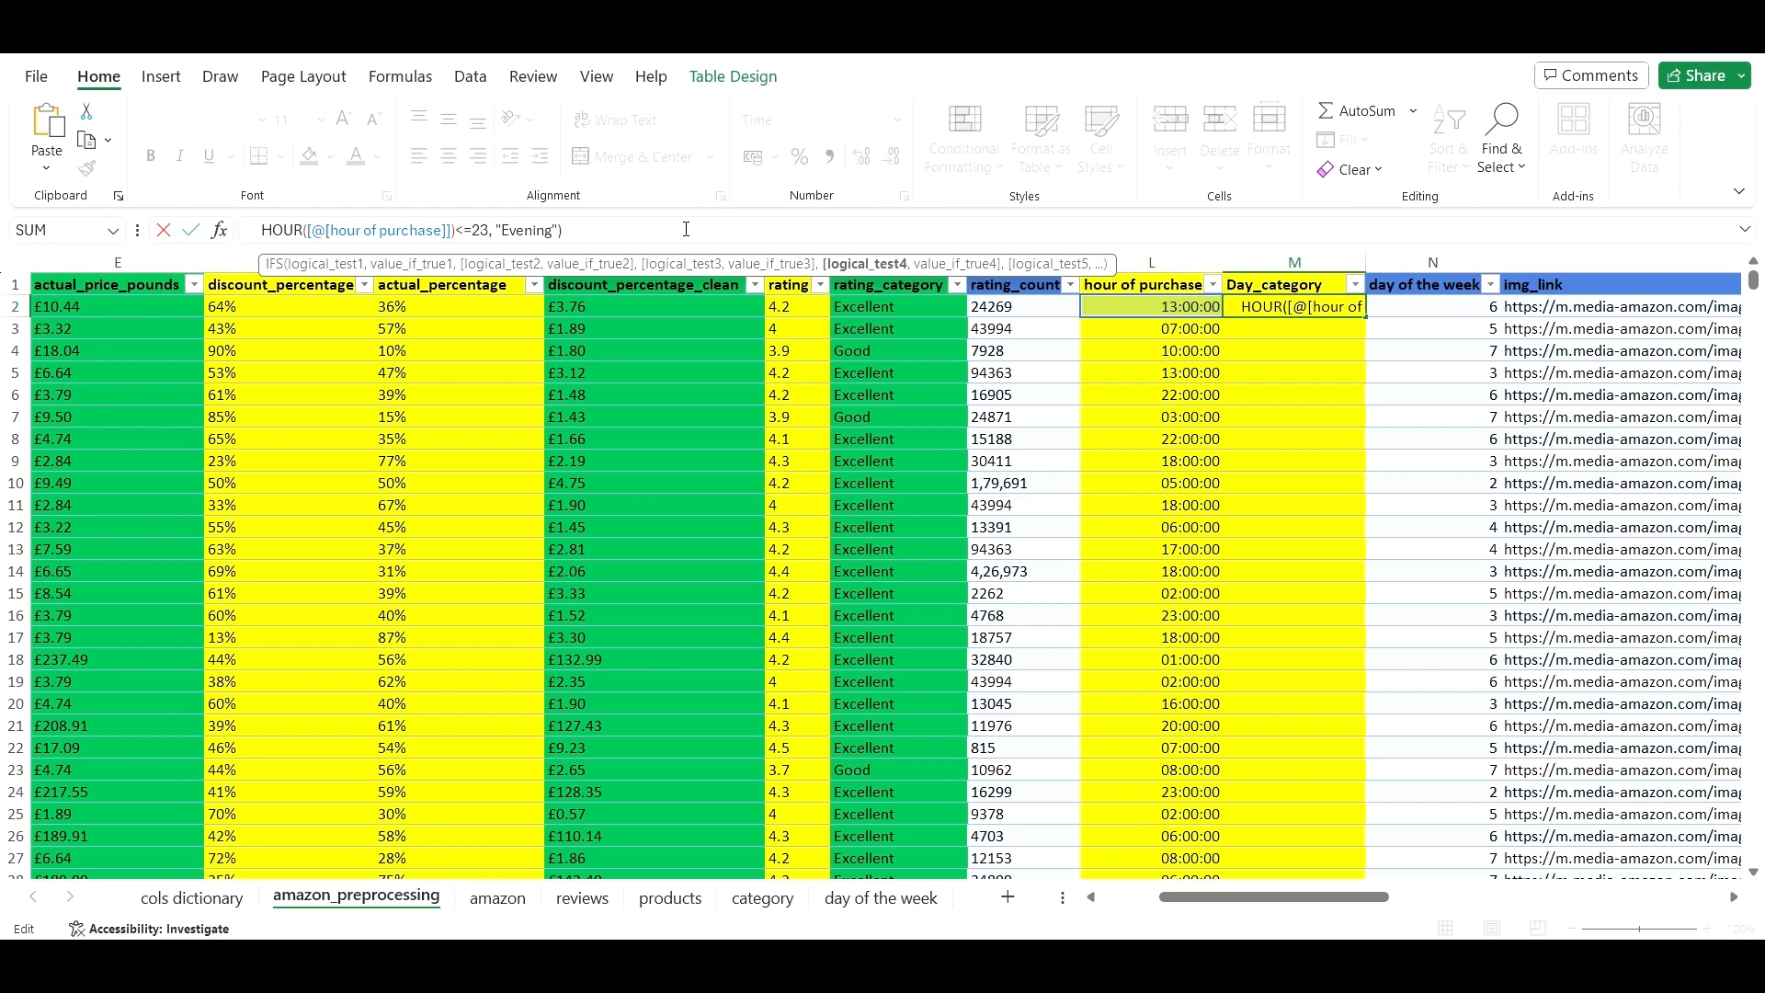
key("Left")
key("Left")
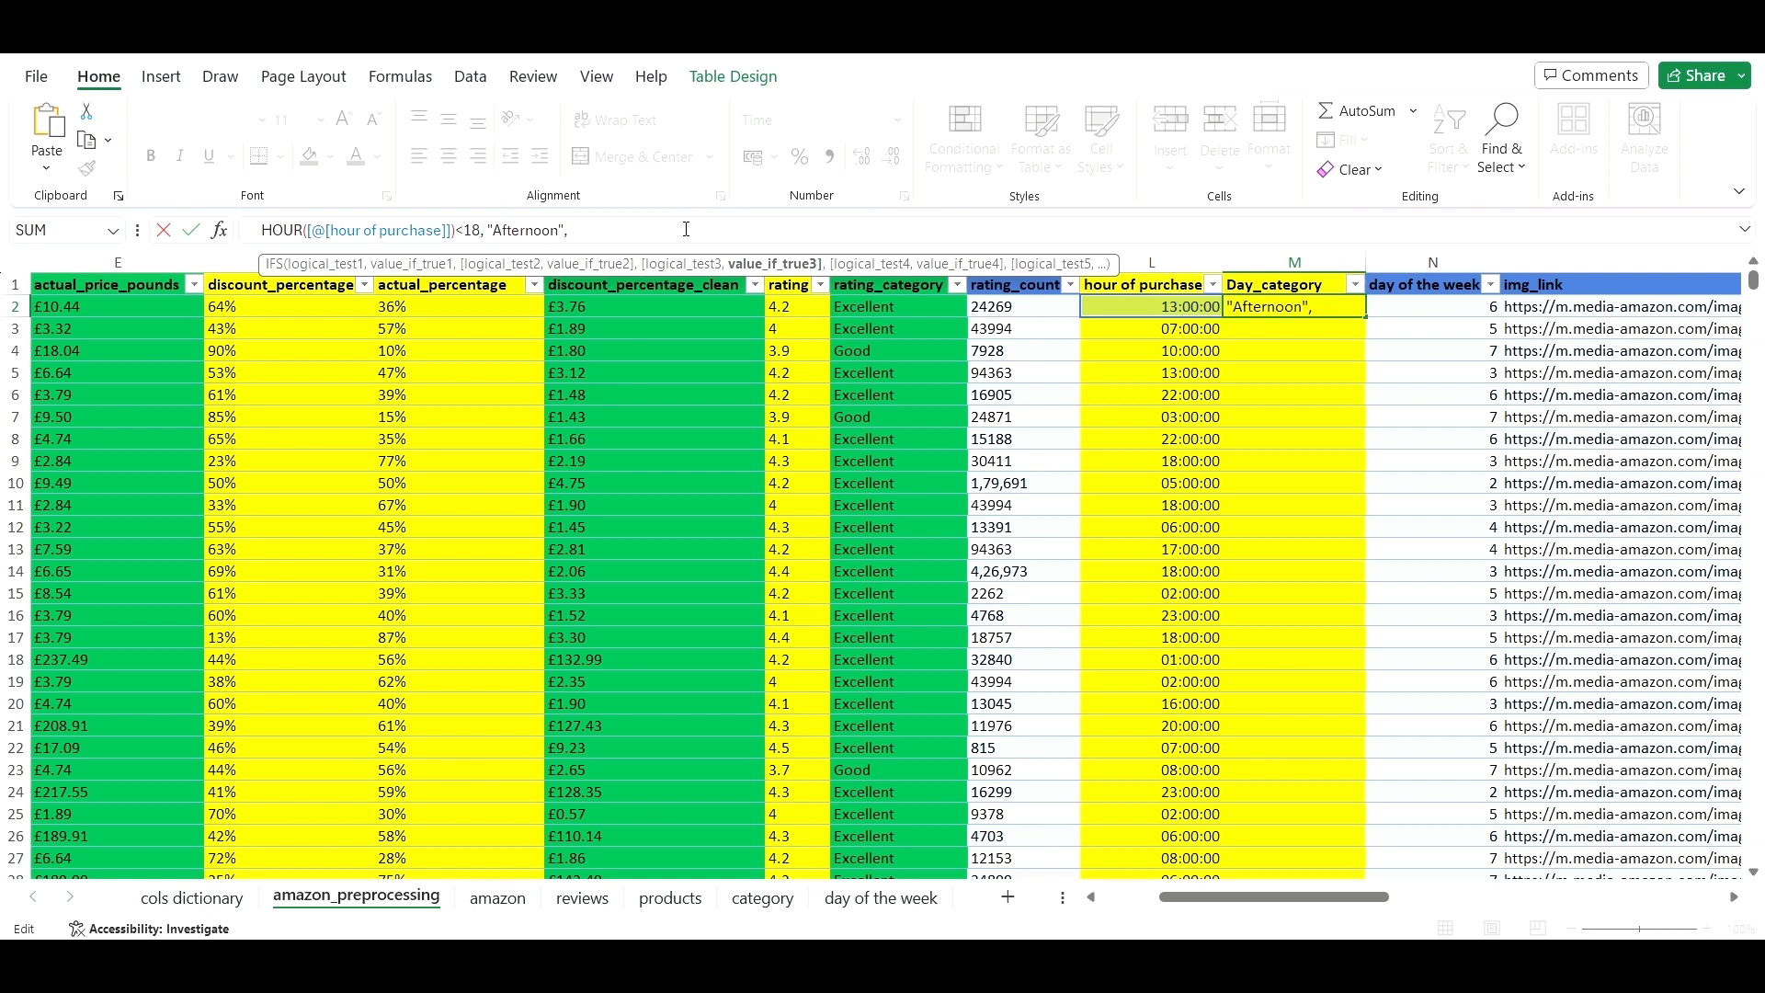
key("Left")
key("Left")
key("Left")
key("Left")
key("Left")
key("Left")
key("Left")
key("Left")
key("Left")
key("Left")
key("Left")
key("Left")
key("Left")
key("Left")
key("Left")
key("Left")
key("Left")
key("ctrl+Left")
key("ctrl+Left")
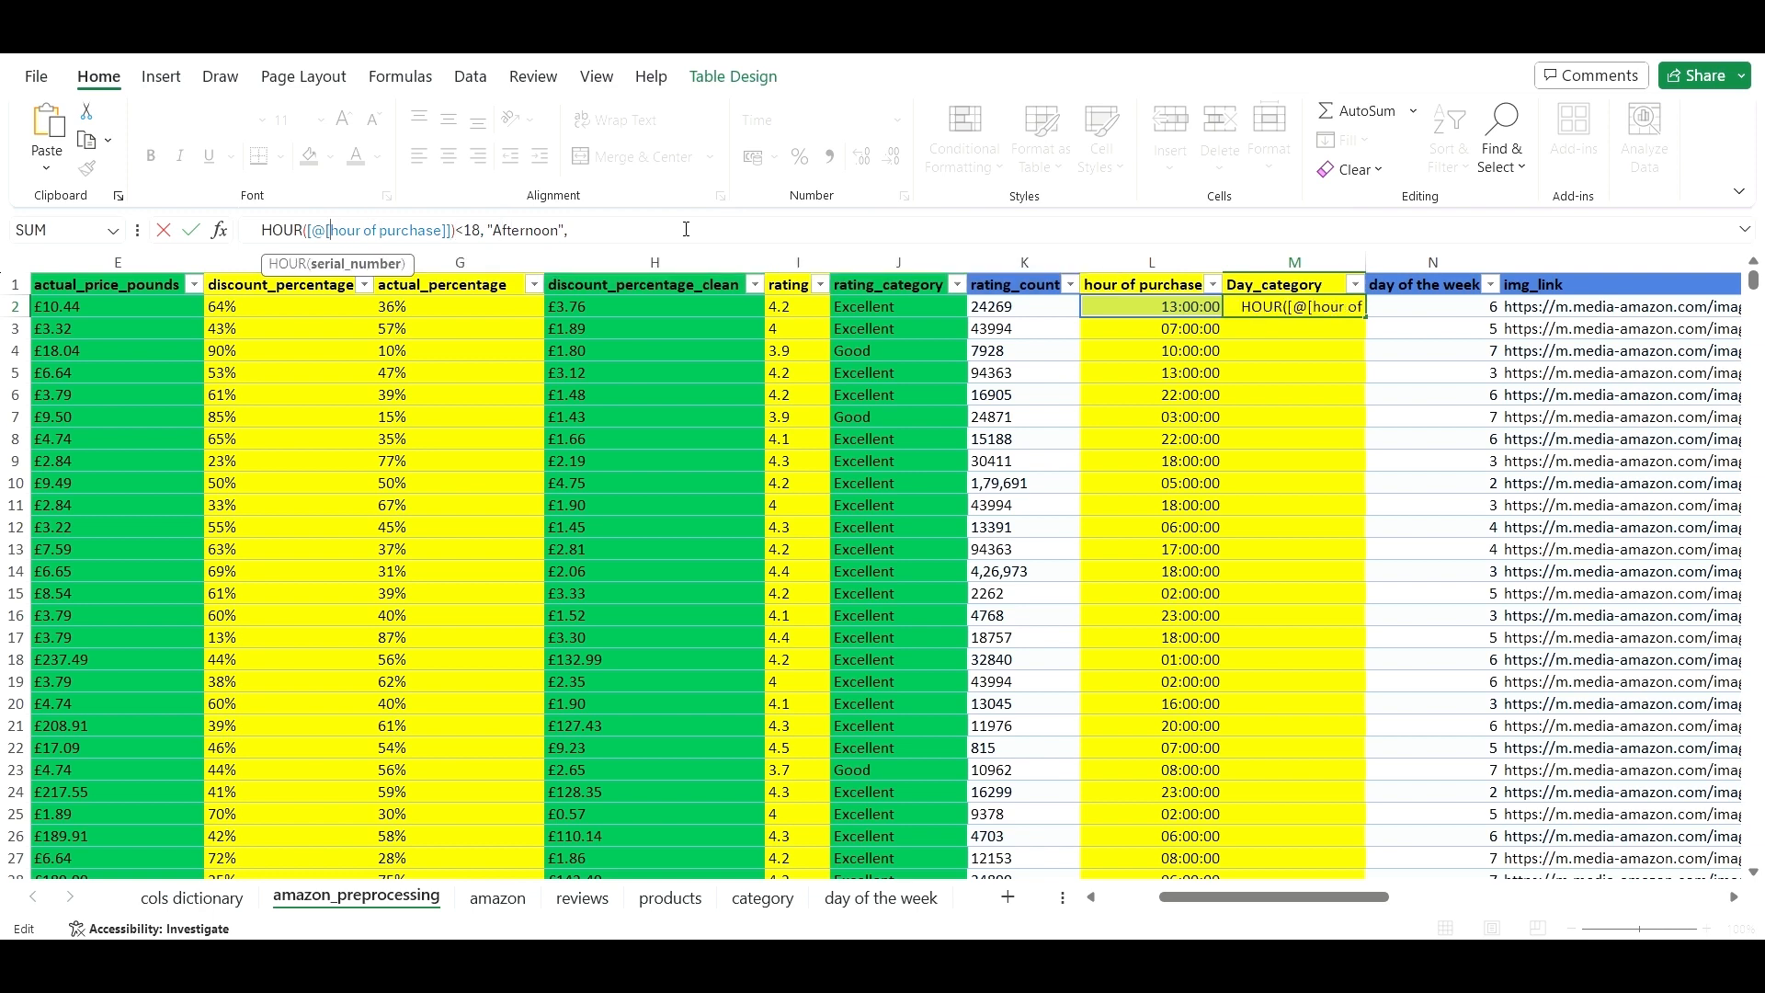
key("Up")
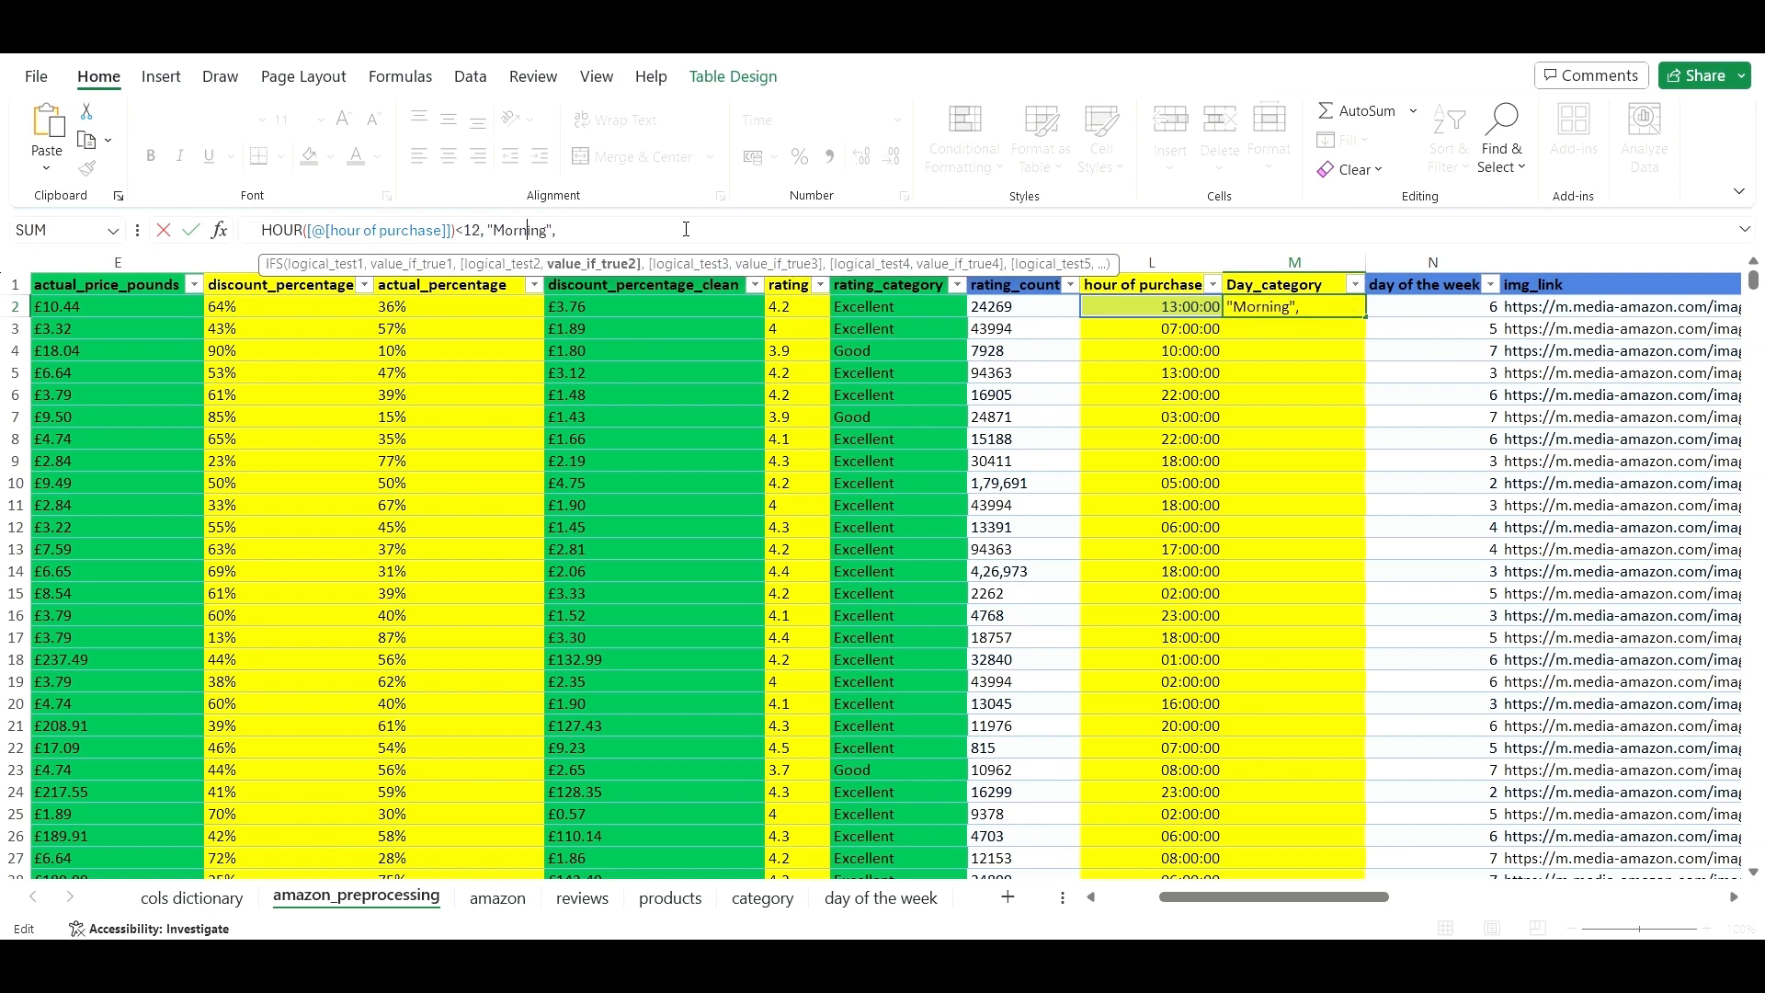
key("ctrl+Left")
key("ctrl+Left")
key("ctrl+Left")
key("Up")
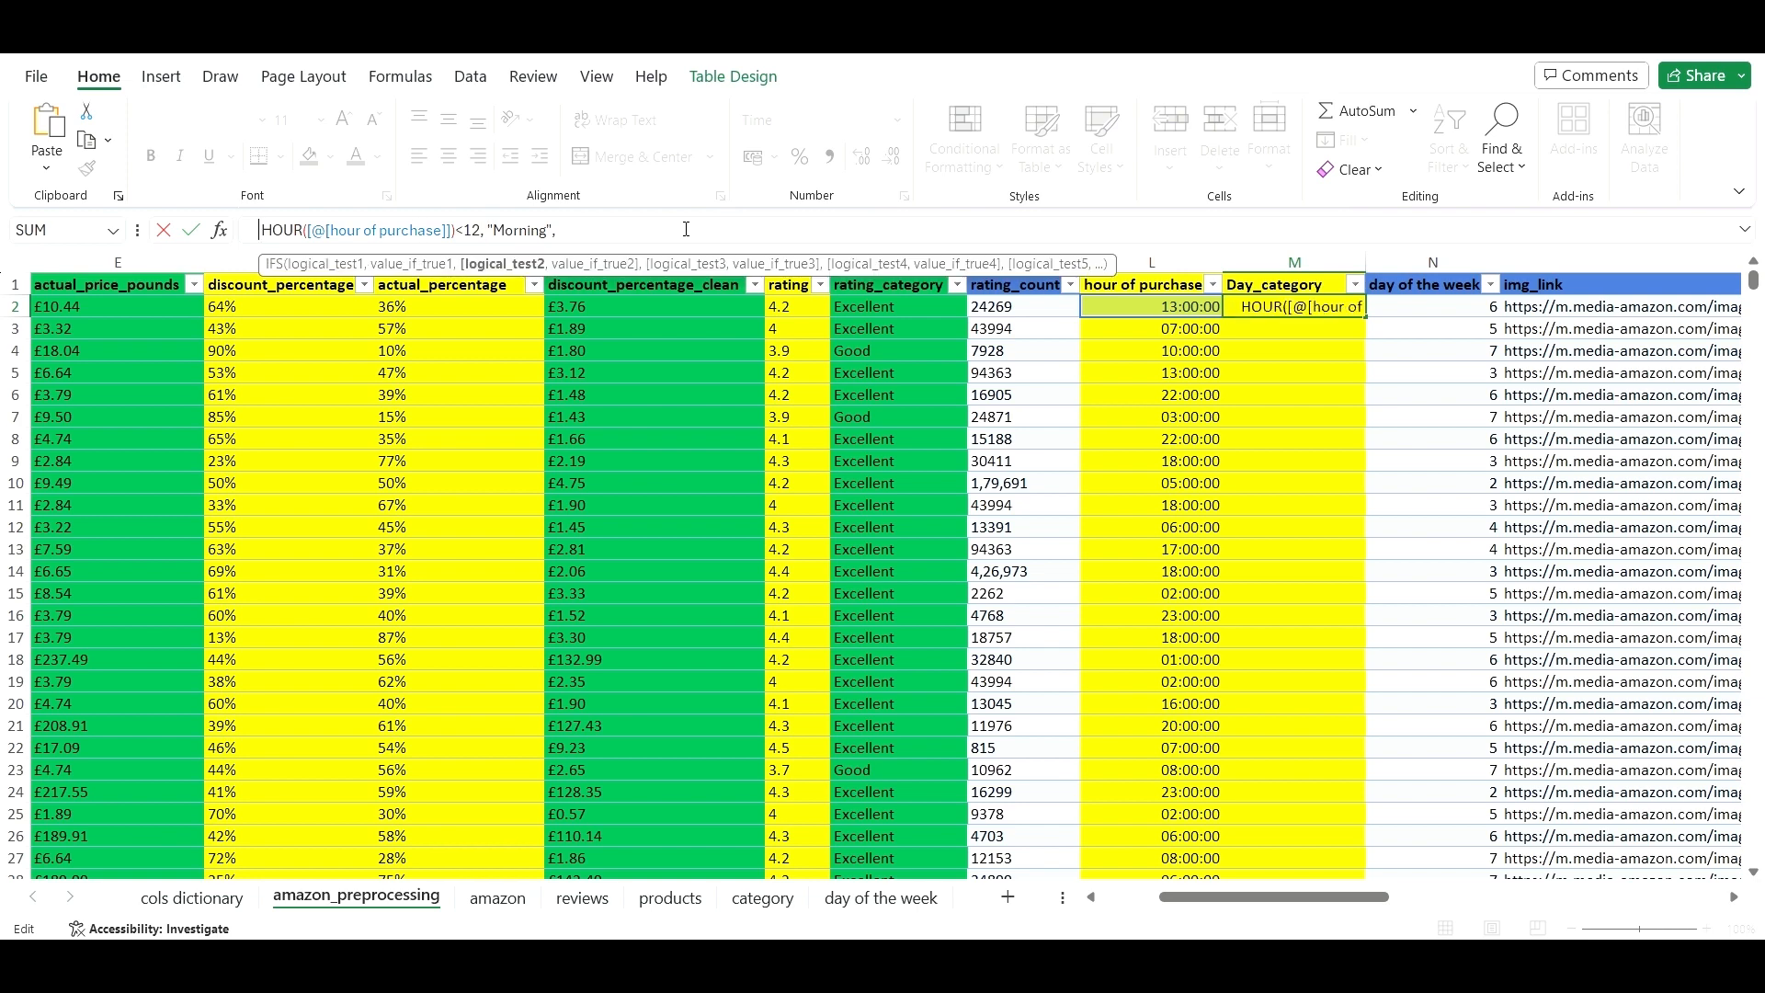
key("ctrl+Left")
key("ctrl+Left")
key("ctrl+Left")
key("ctrl+Left")
key("ctrl+Left")
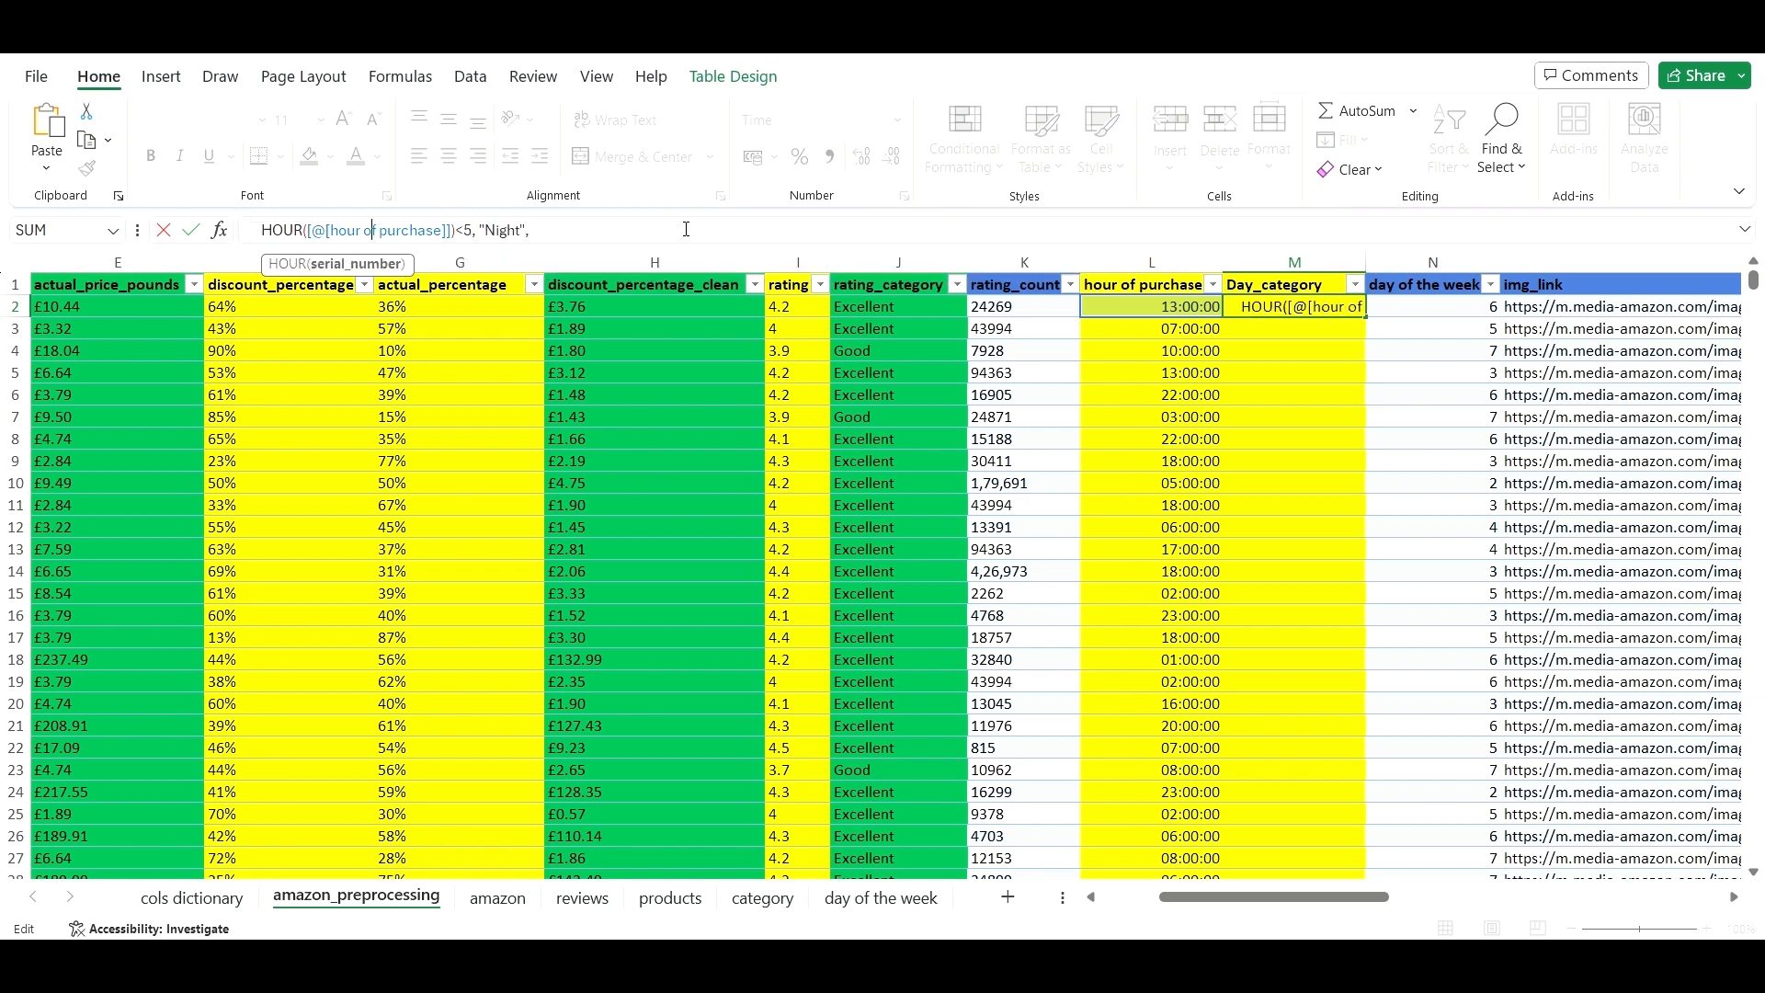
key("Left")
key("Left")
key("Left")
key("Left")
key("Left")
key("Left")
key("Left")
key("Left")
key("Left")
key("Left")
key("Left")
key("Left")
key("Left")
key("Left")
key("Left")
key("Left")
key("Left")
key("Left")
key("Left")
key("Left")
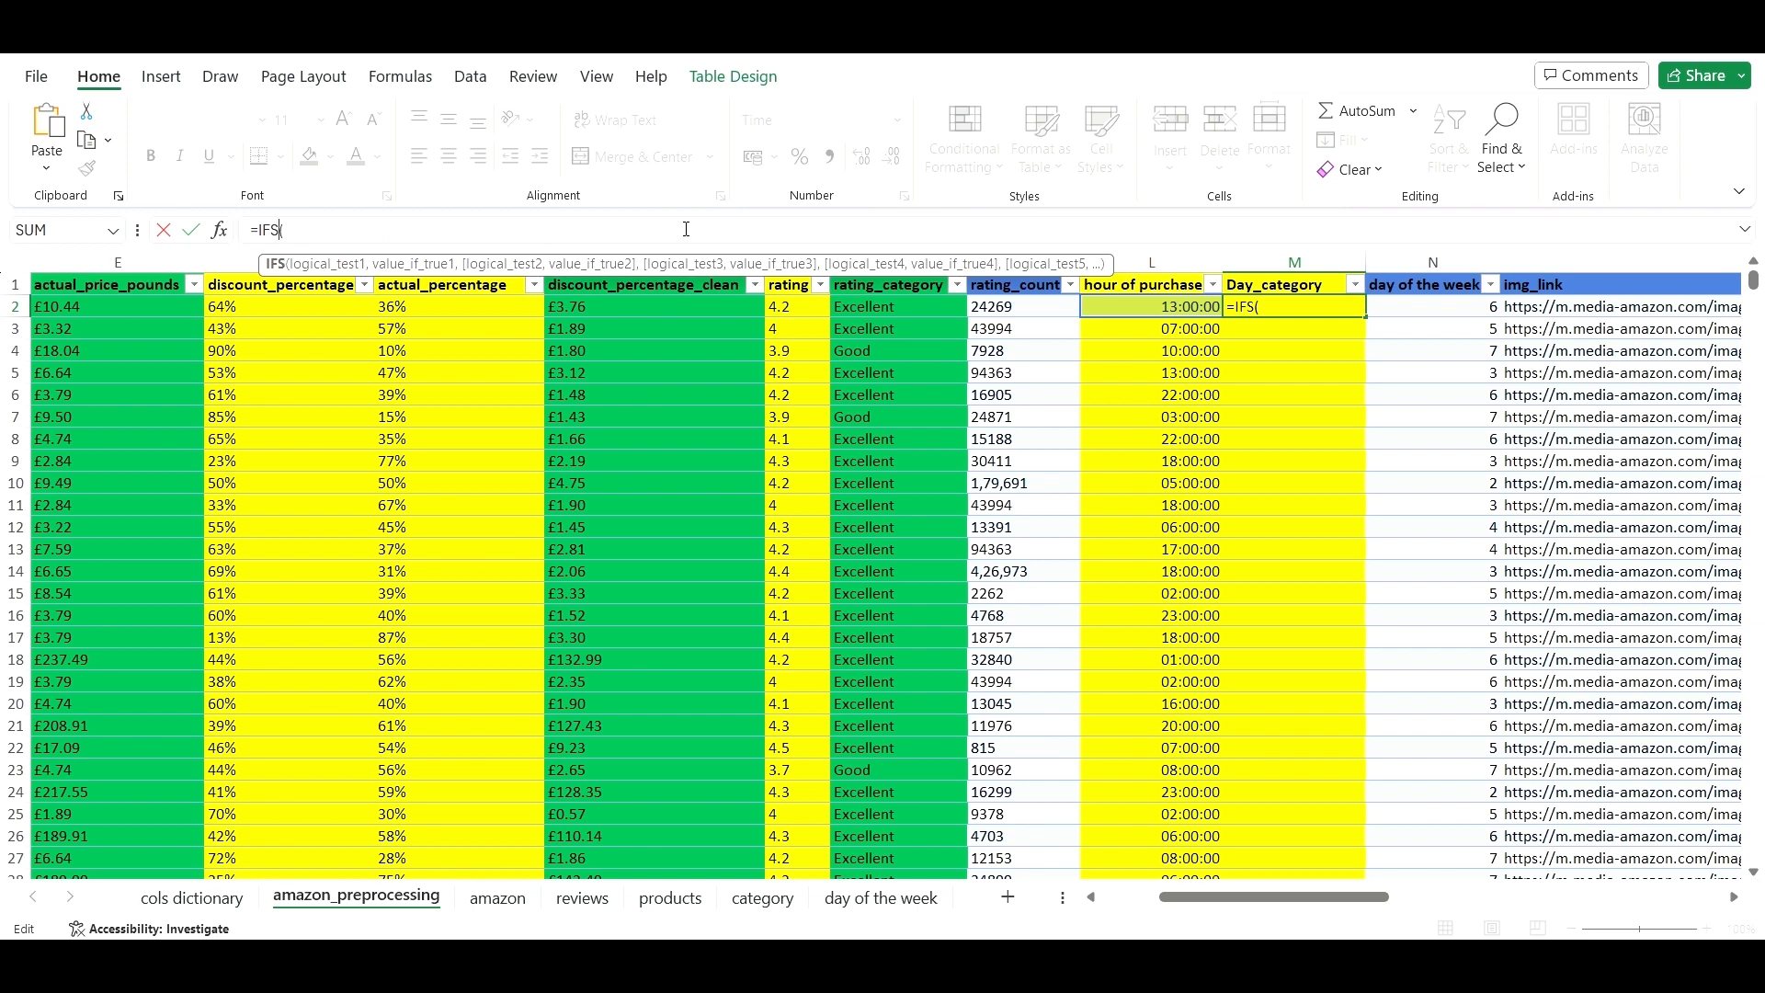
key("Return")
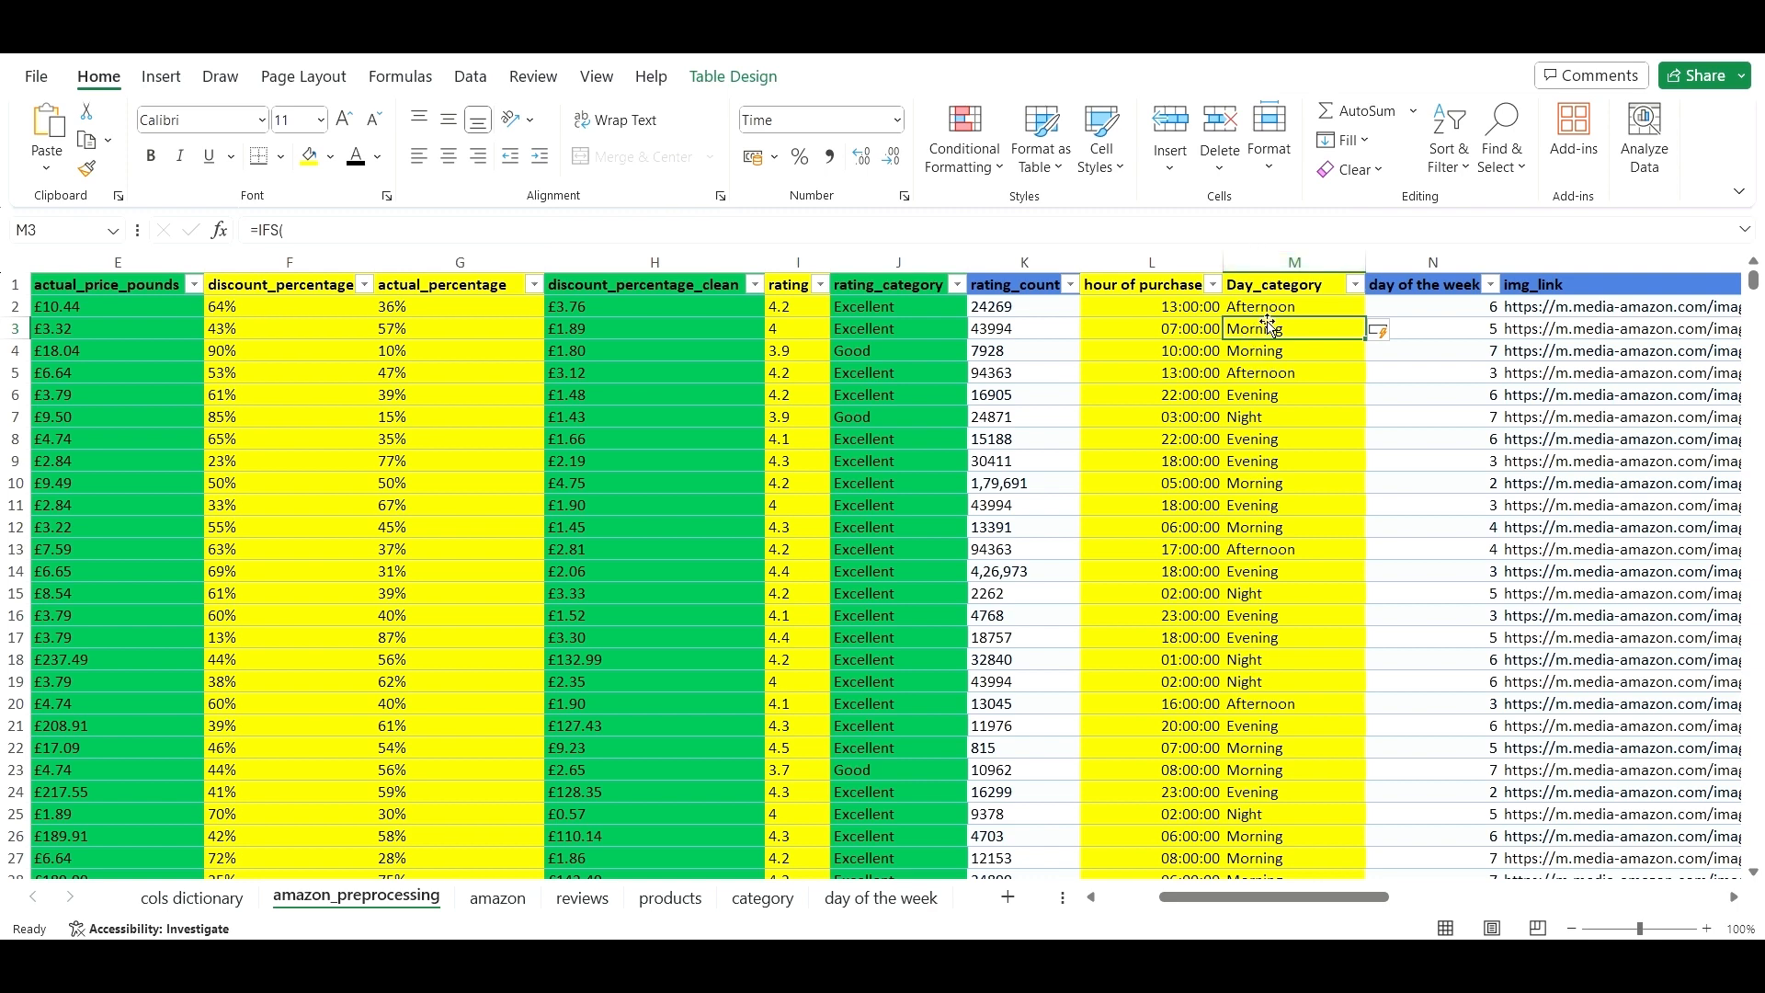
left_click(1322, 310)
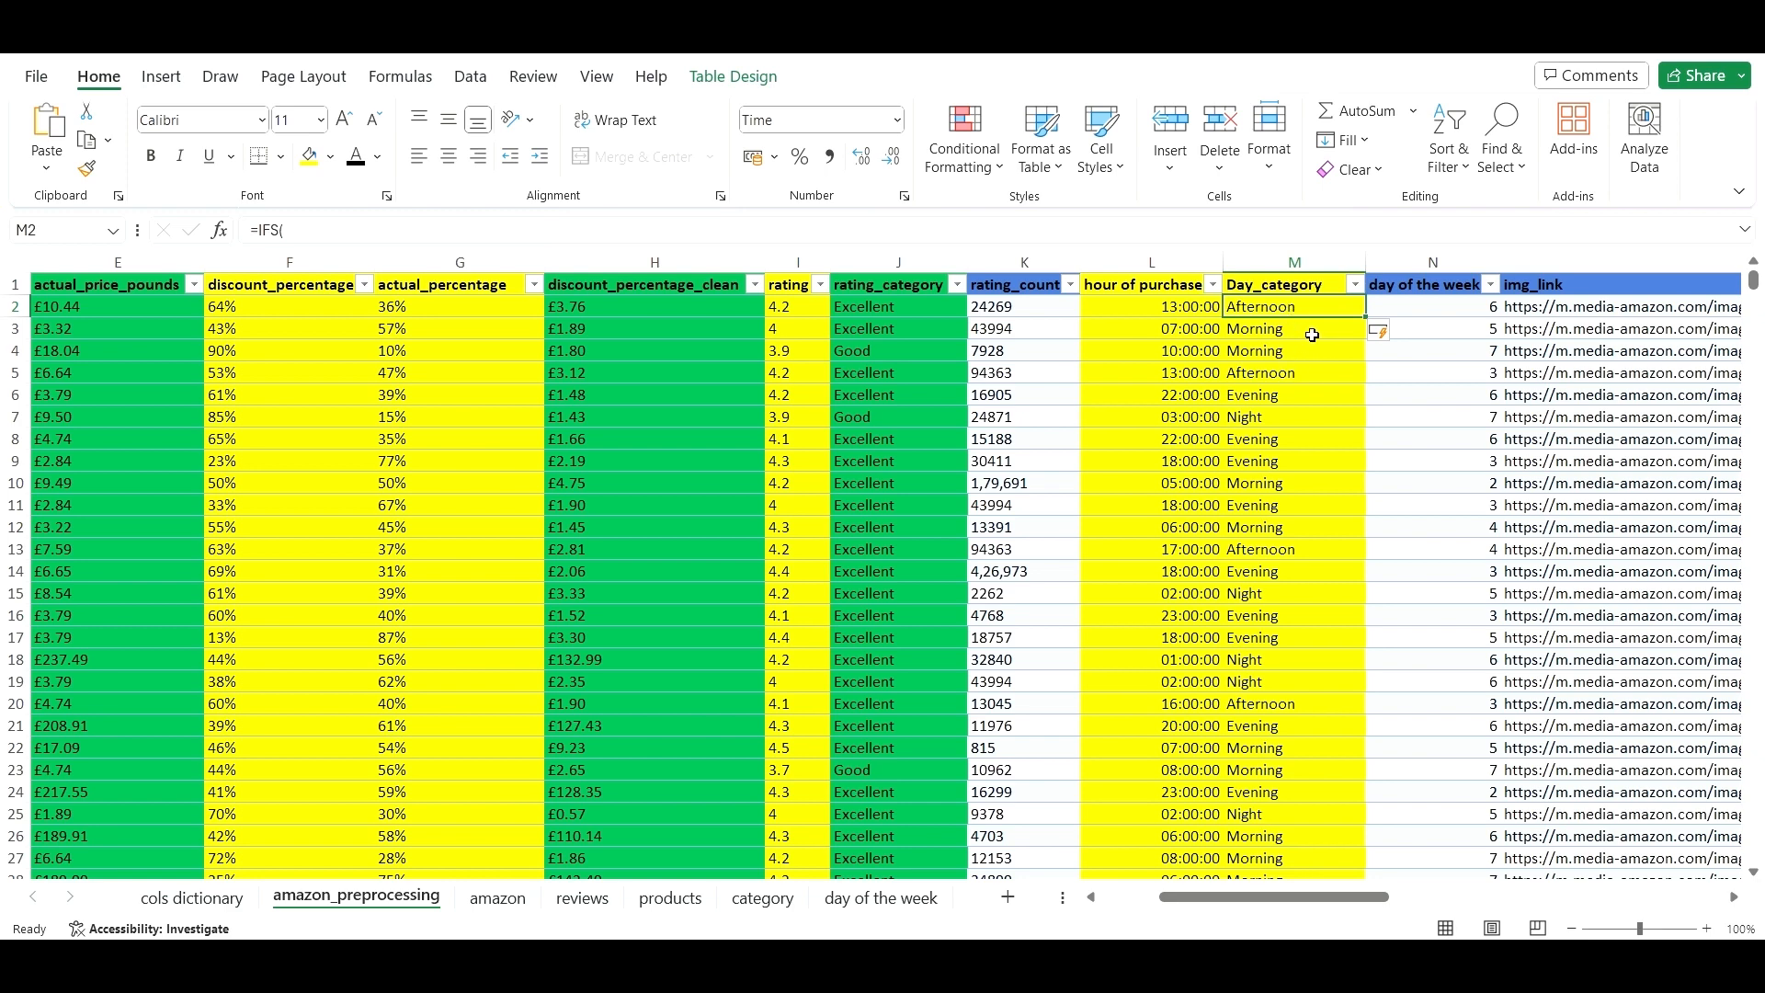
left_click(1156, 259)
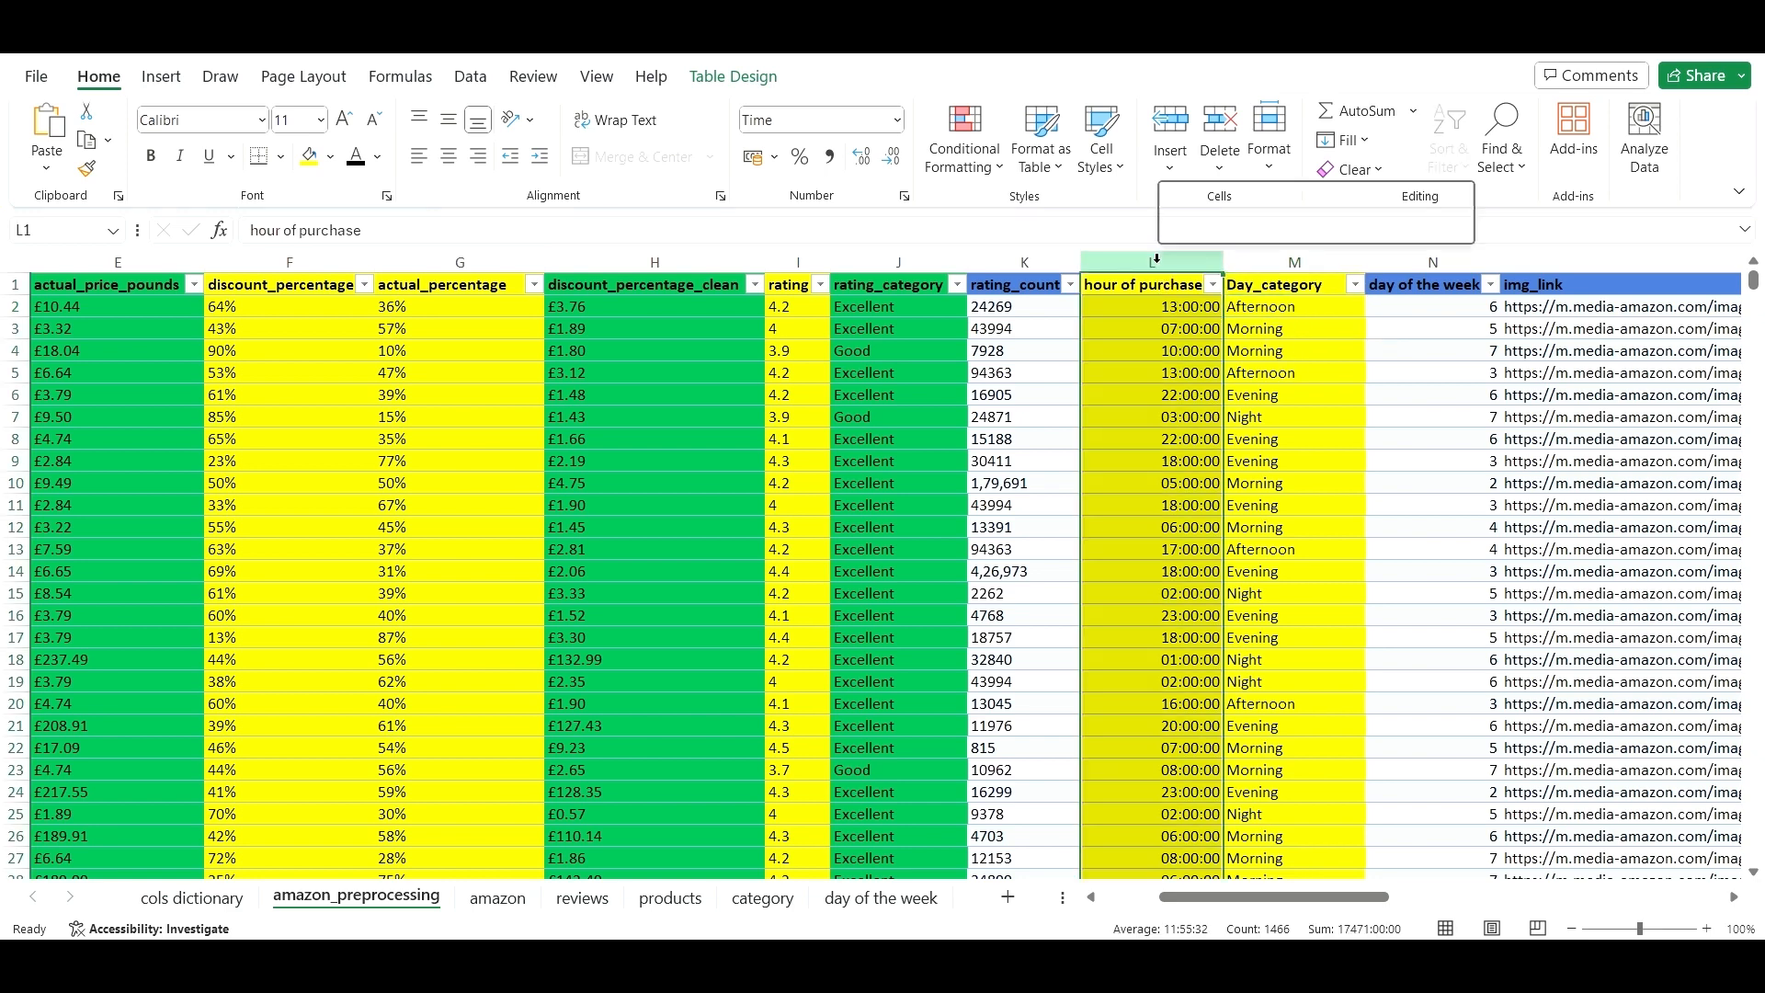
right_click(1156, 259)
left_click(1251, 517)
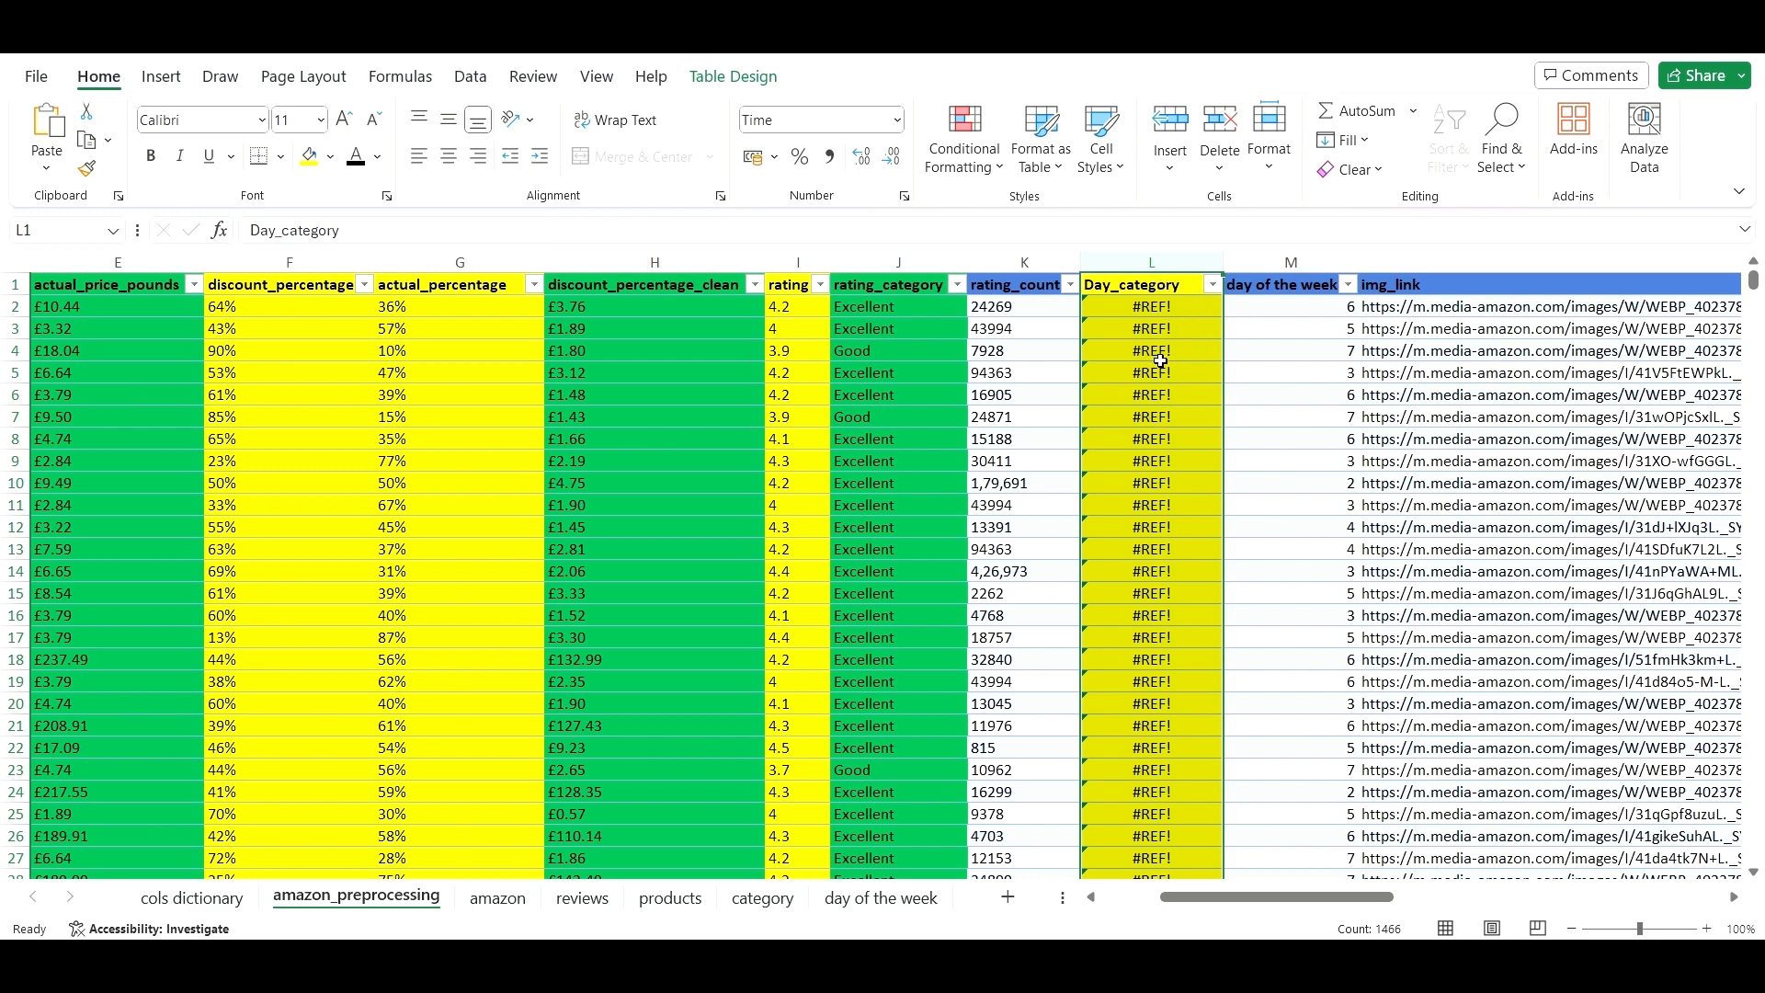
key("ctrl+z")
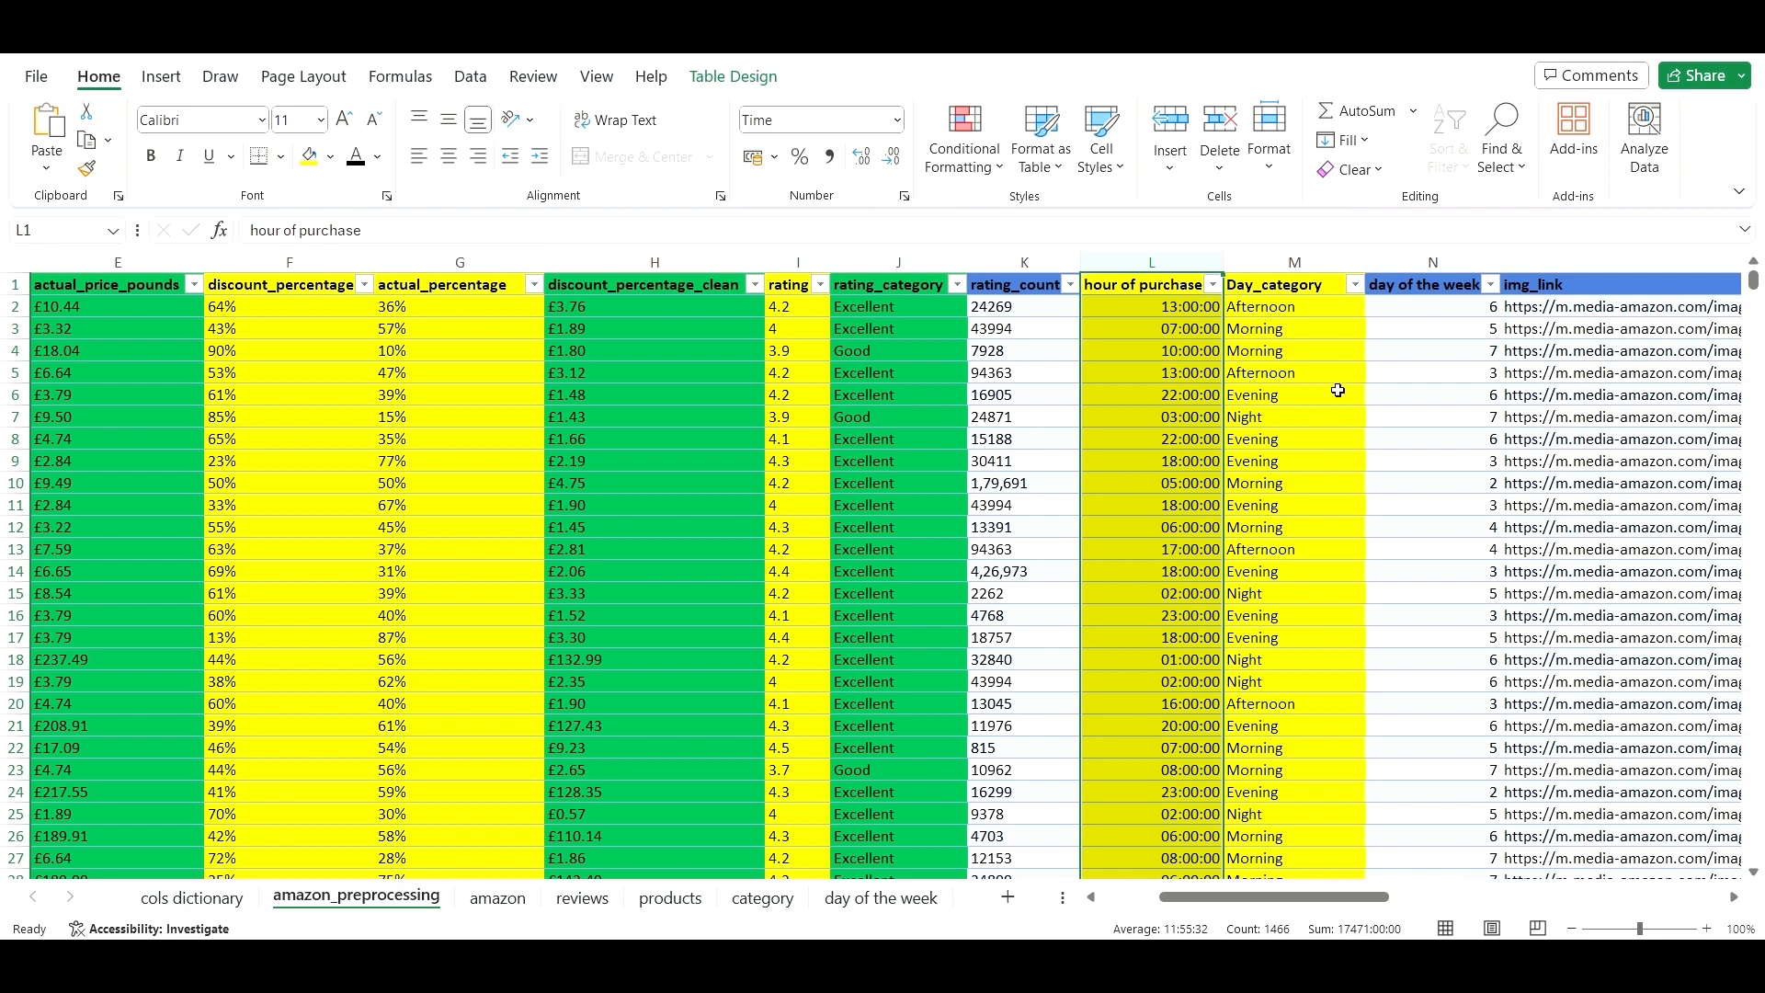
left_click(1337, 389)
left_click(1403, 267)
- Insert a blank column before day of the week and copy all Day_category results
right_click(1403, 267)
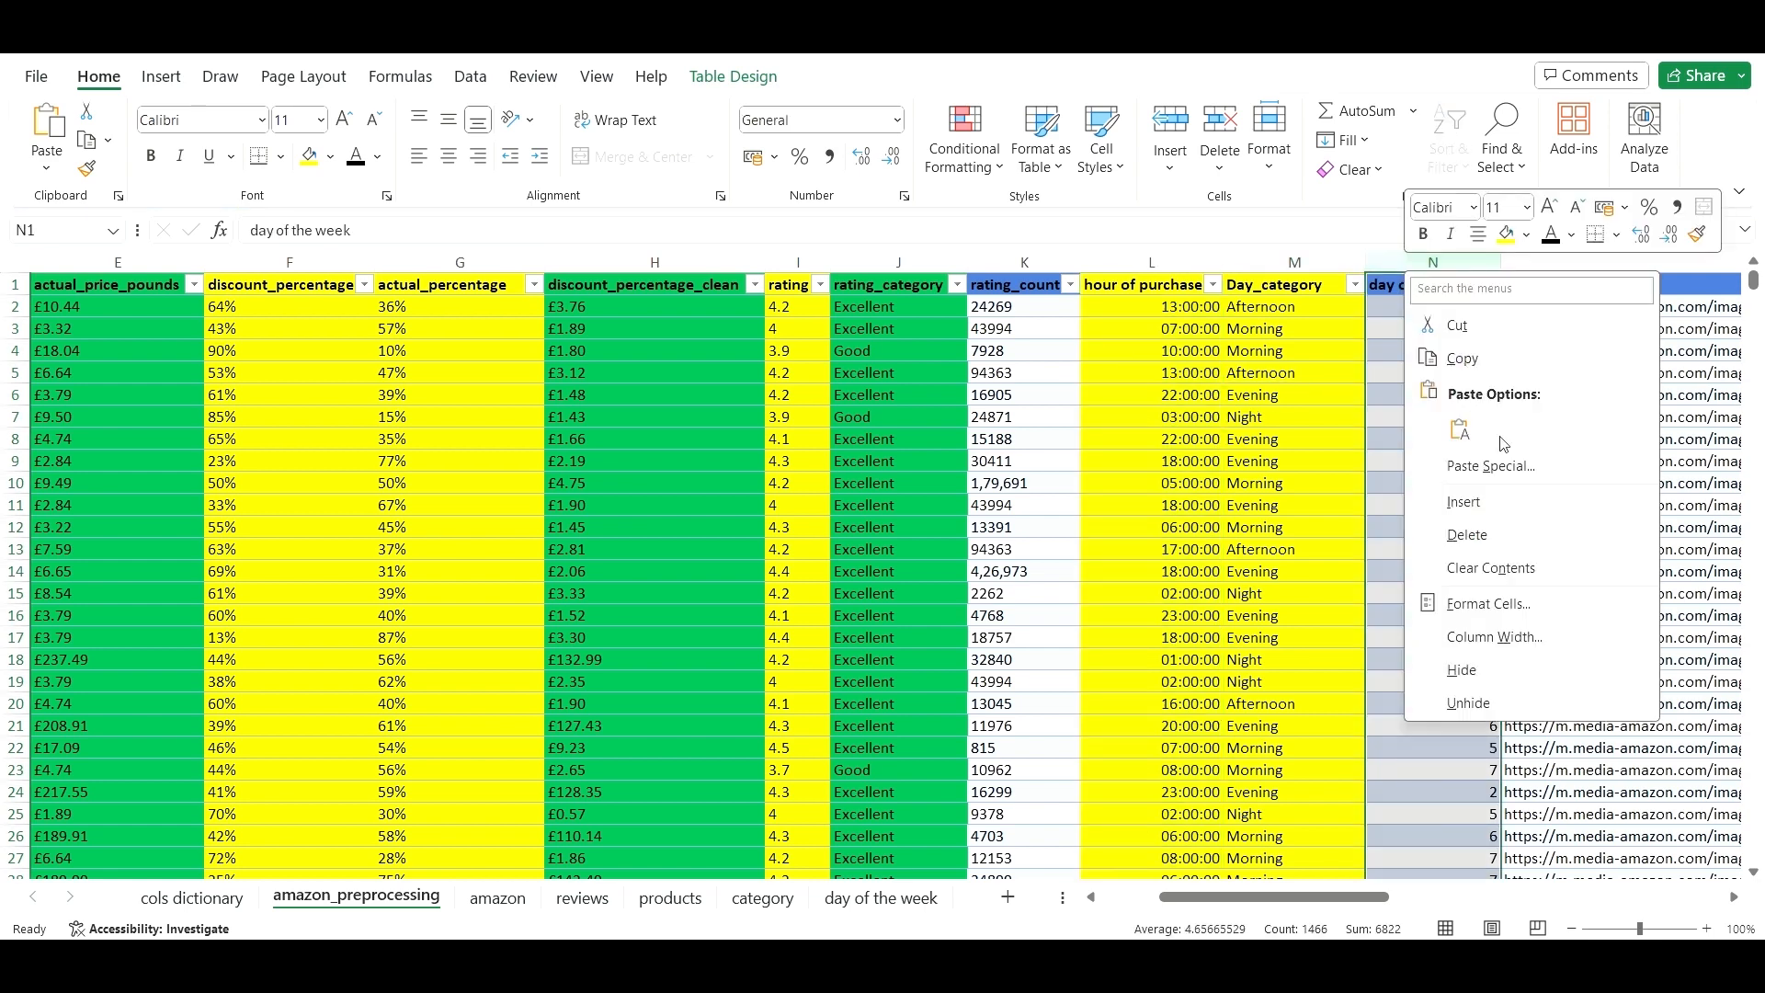
left_click(1512, 497)
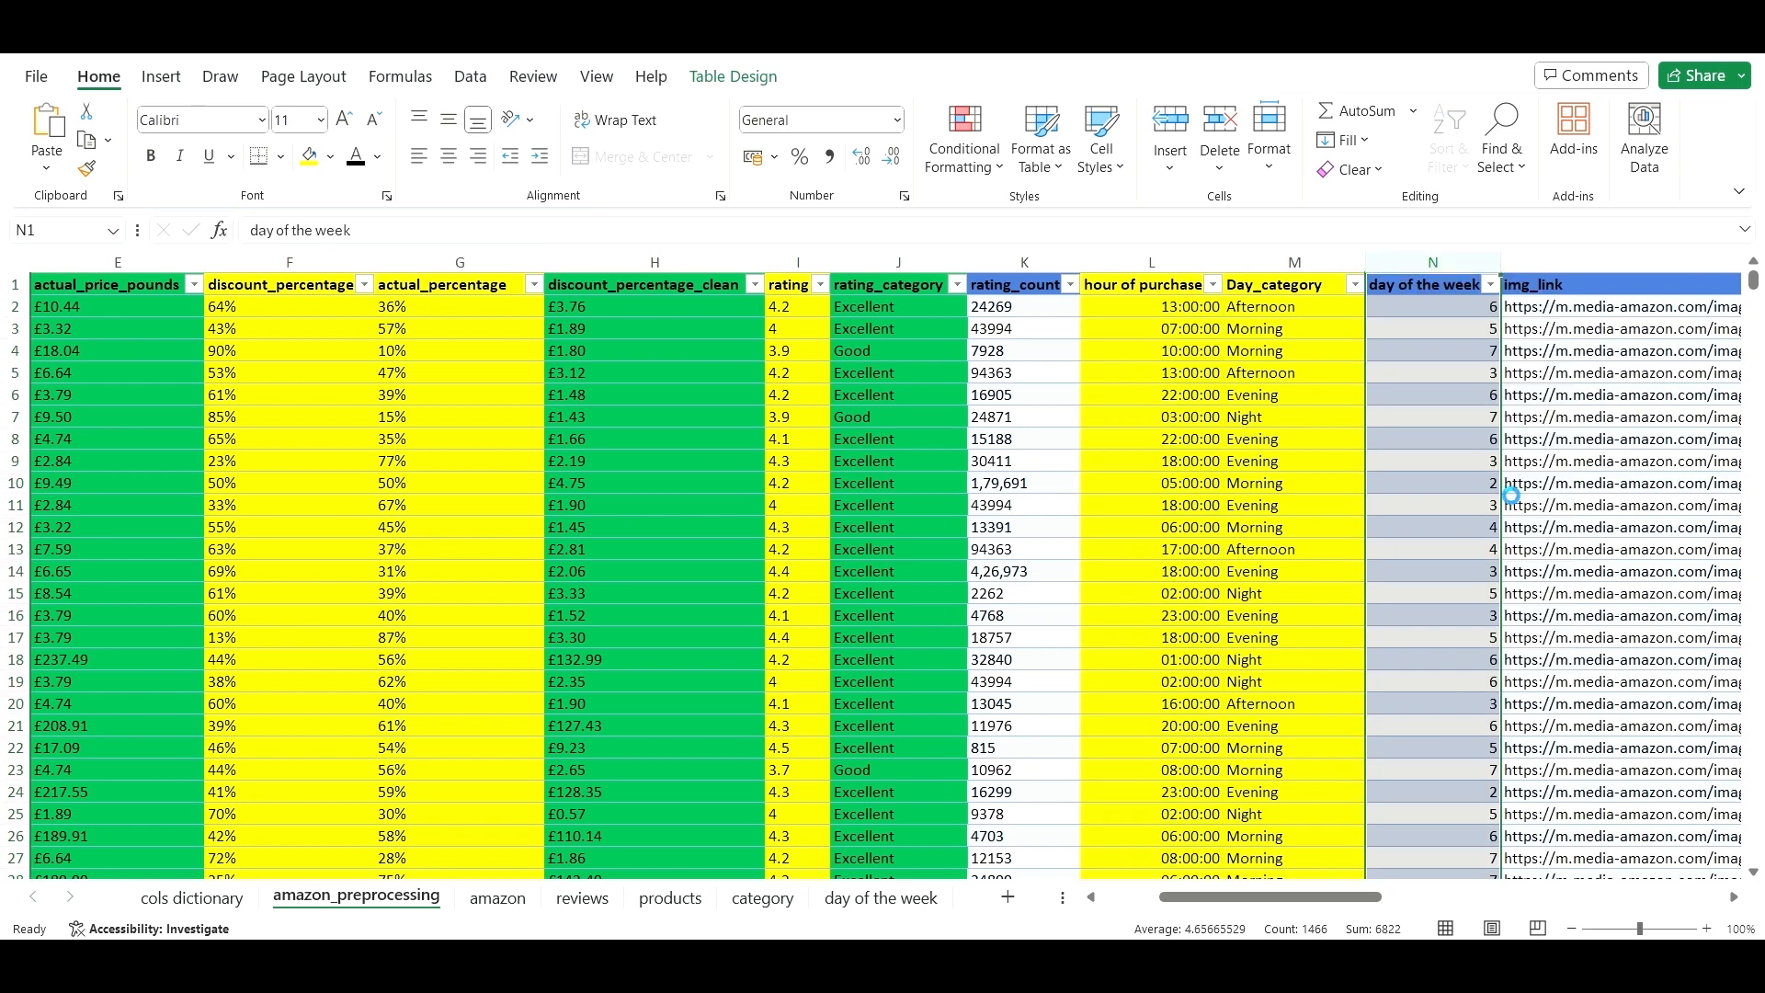
left_click(1316, 392)
left_click(1302, 307)
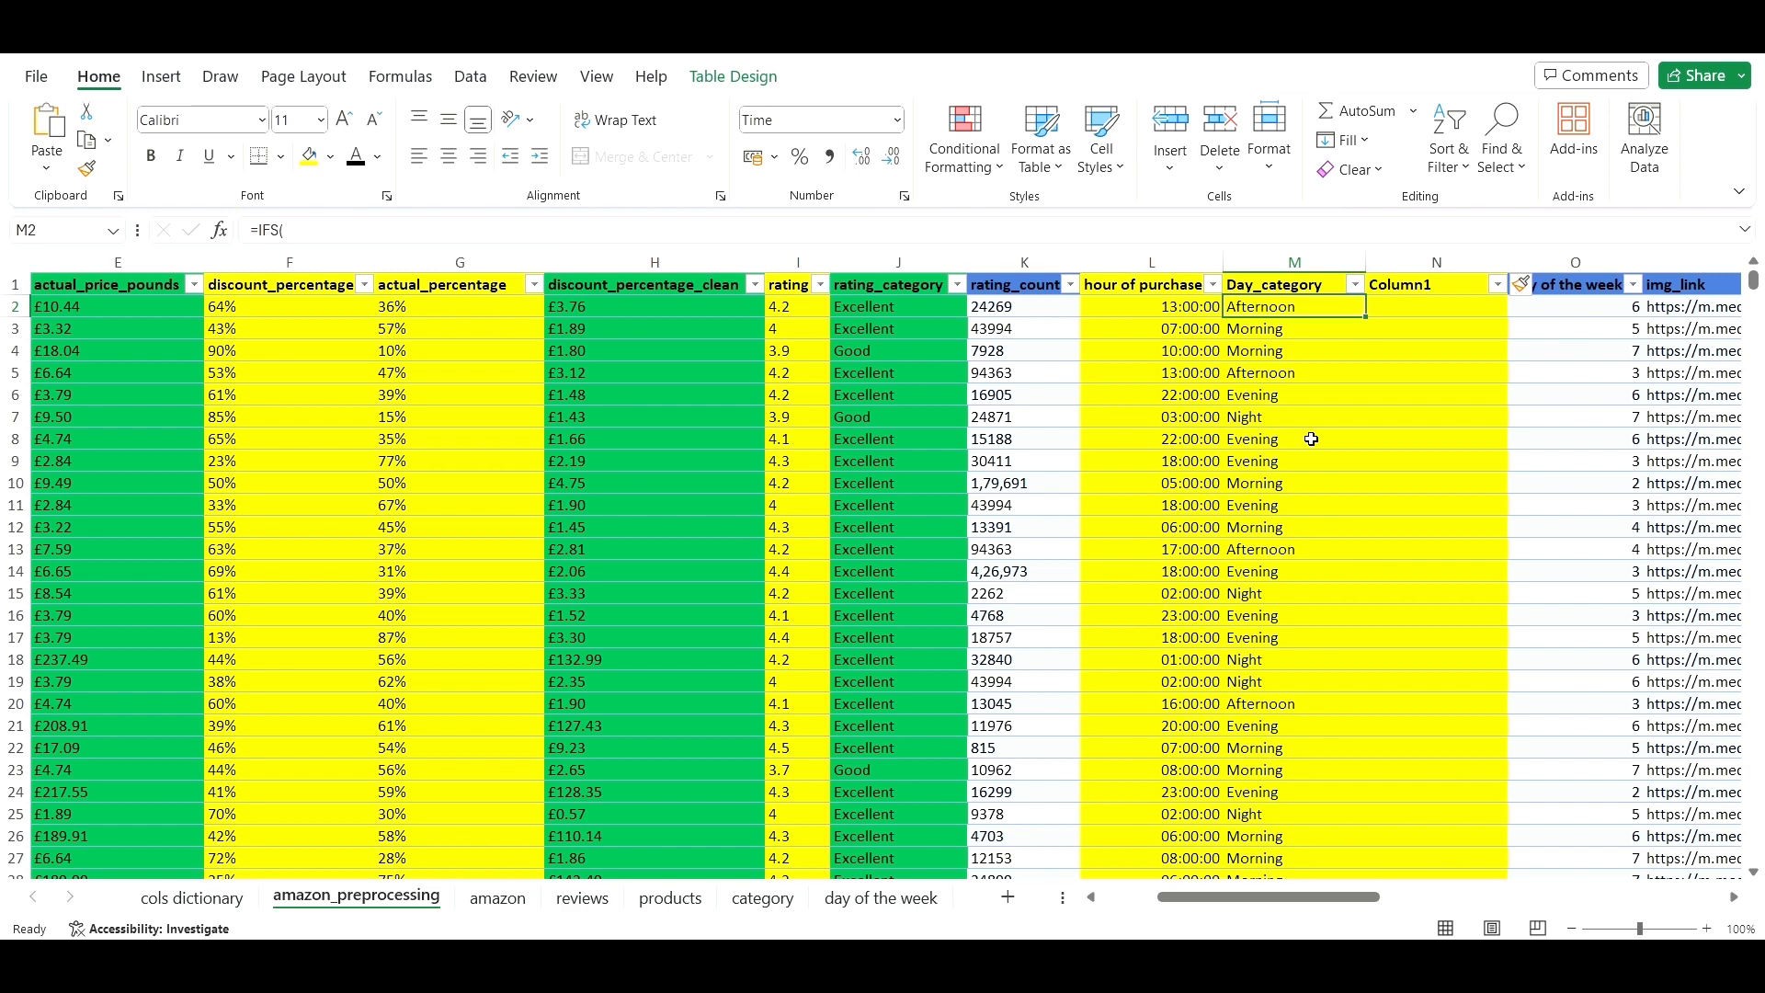
key("ctrl+shift+Down")
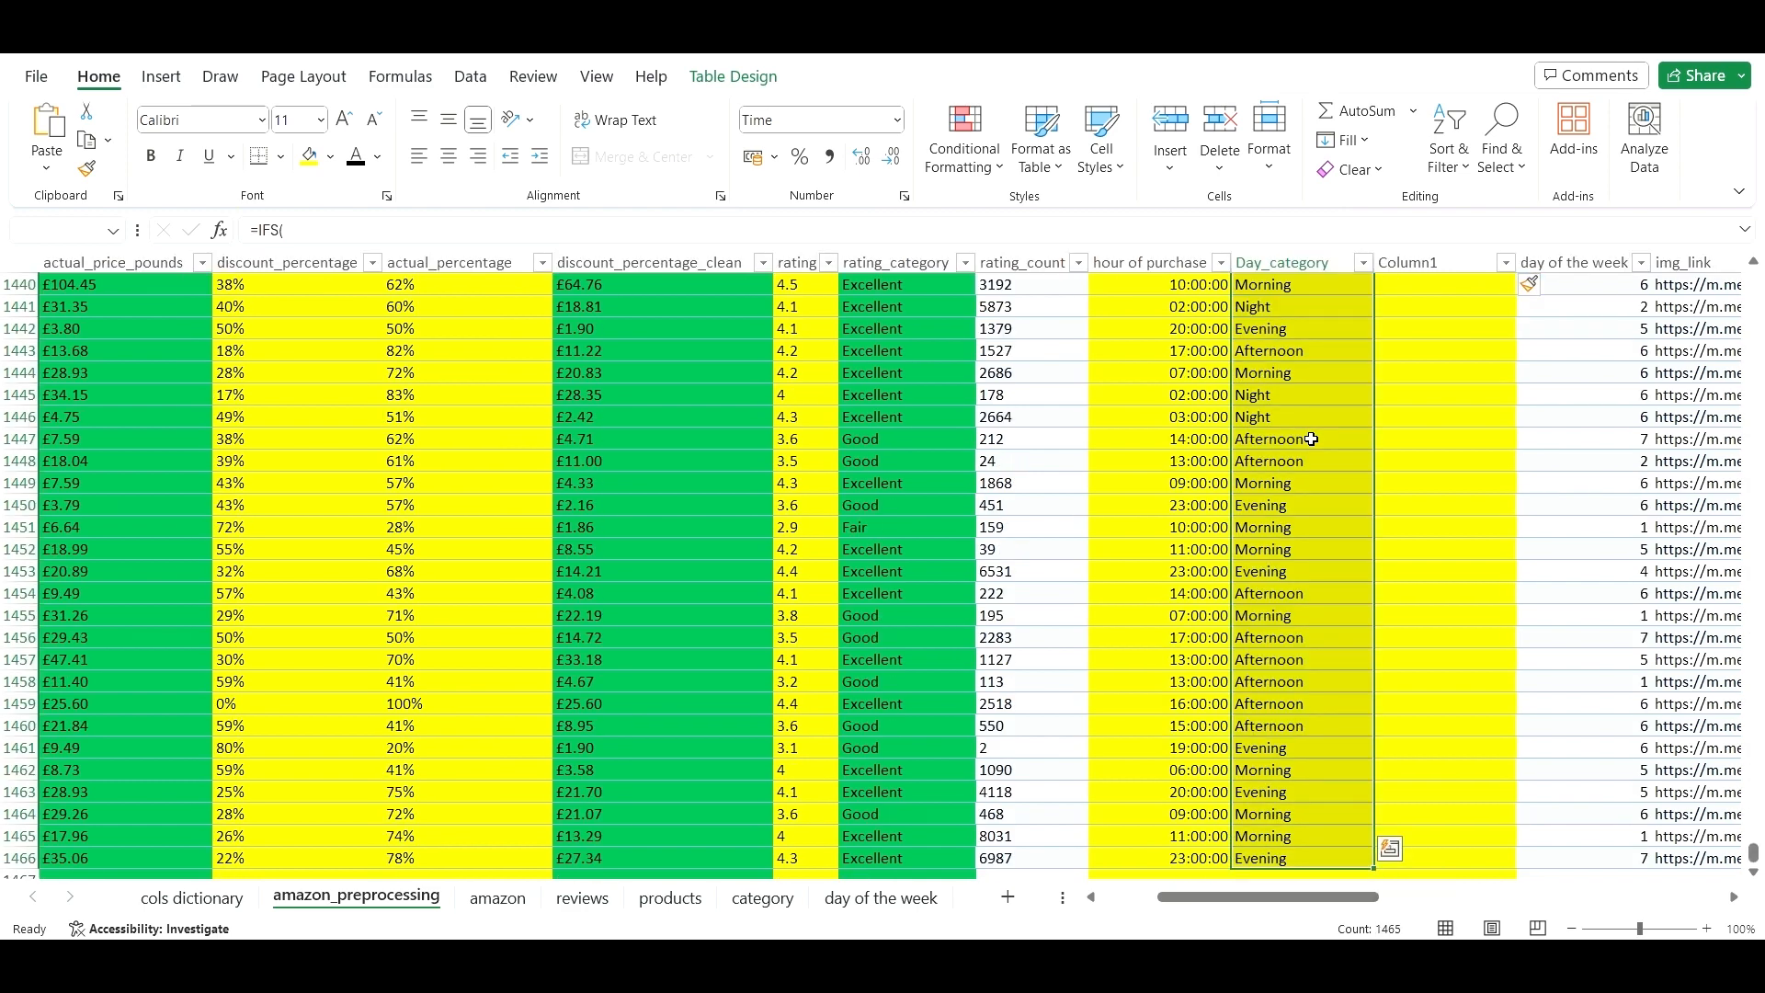
key("ctrl+c")
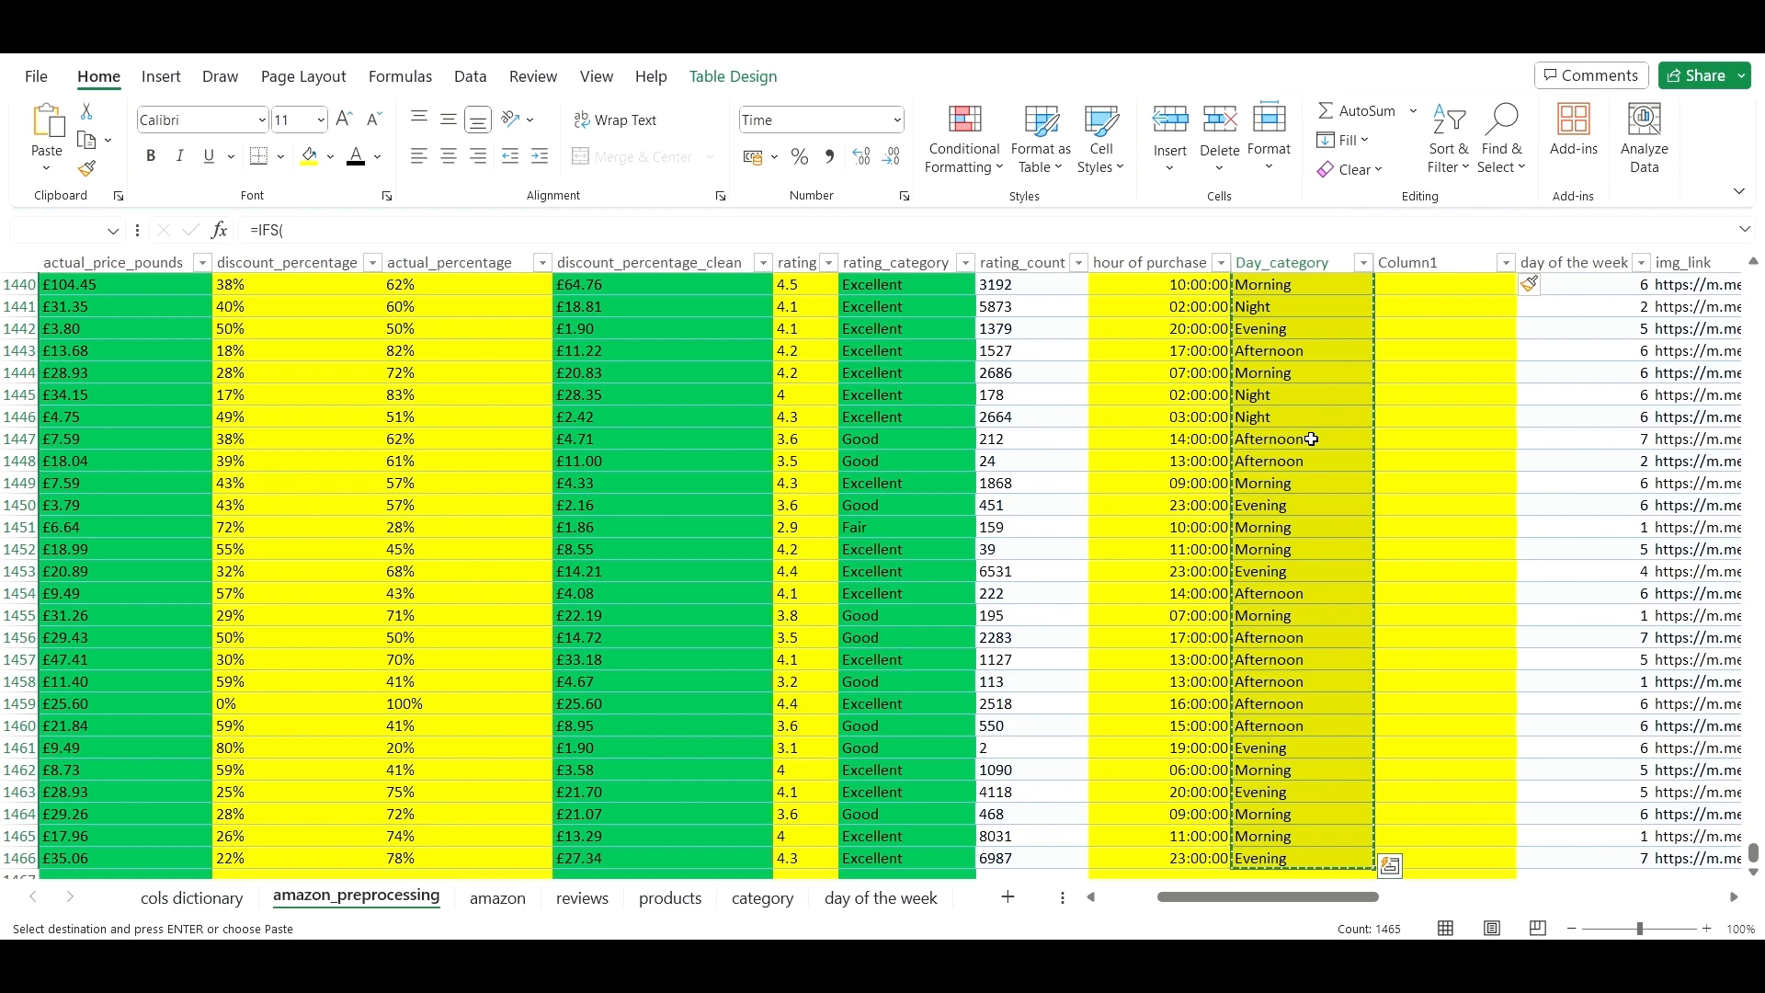
- Paste the Day_category labels as plain values into the new Column1 from N2
key("ctrl+Up")
key("Right")
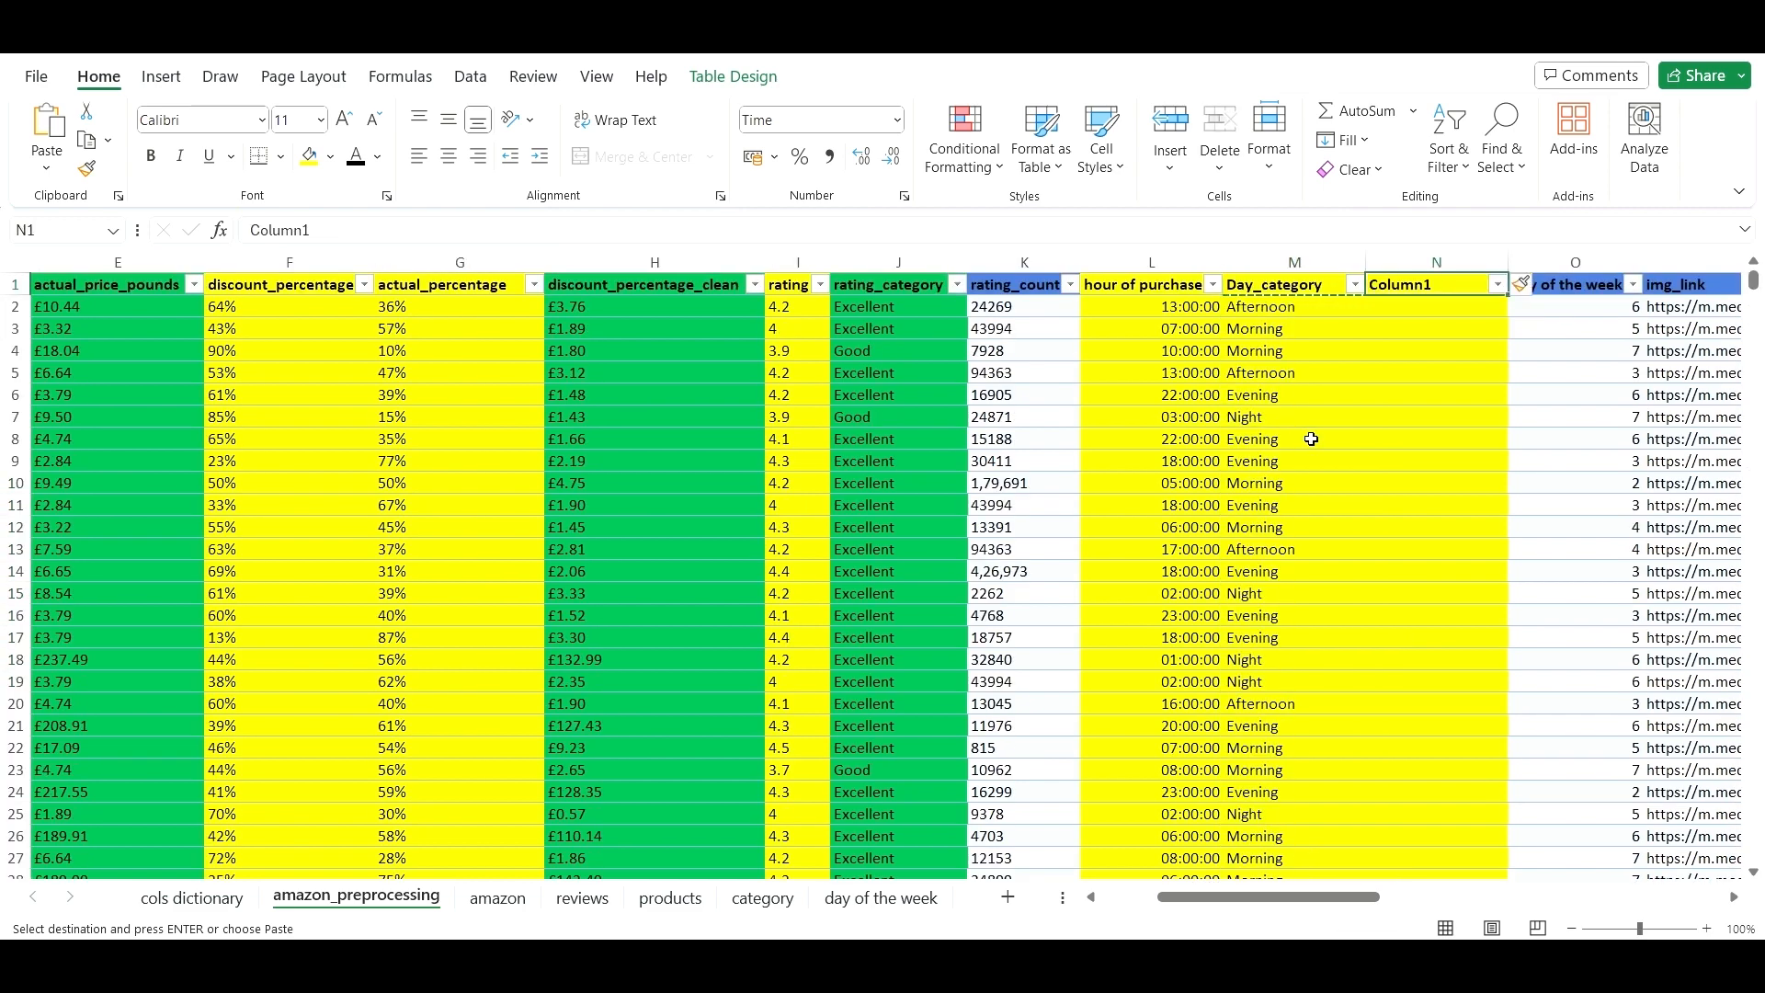
key("Down")
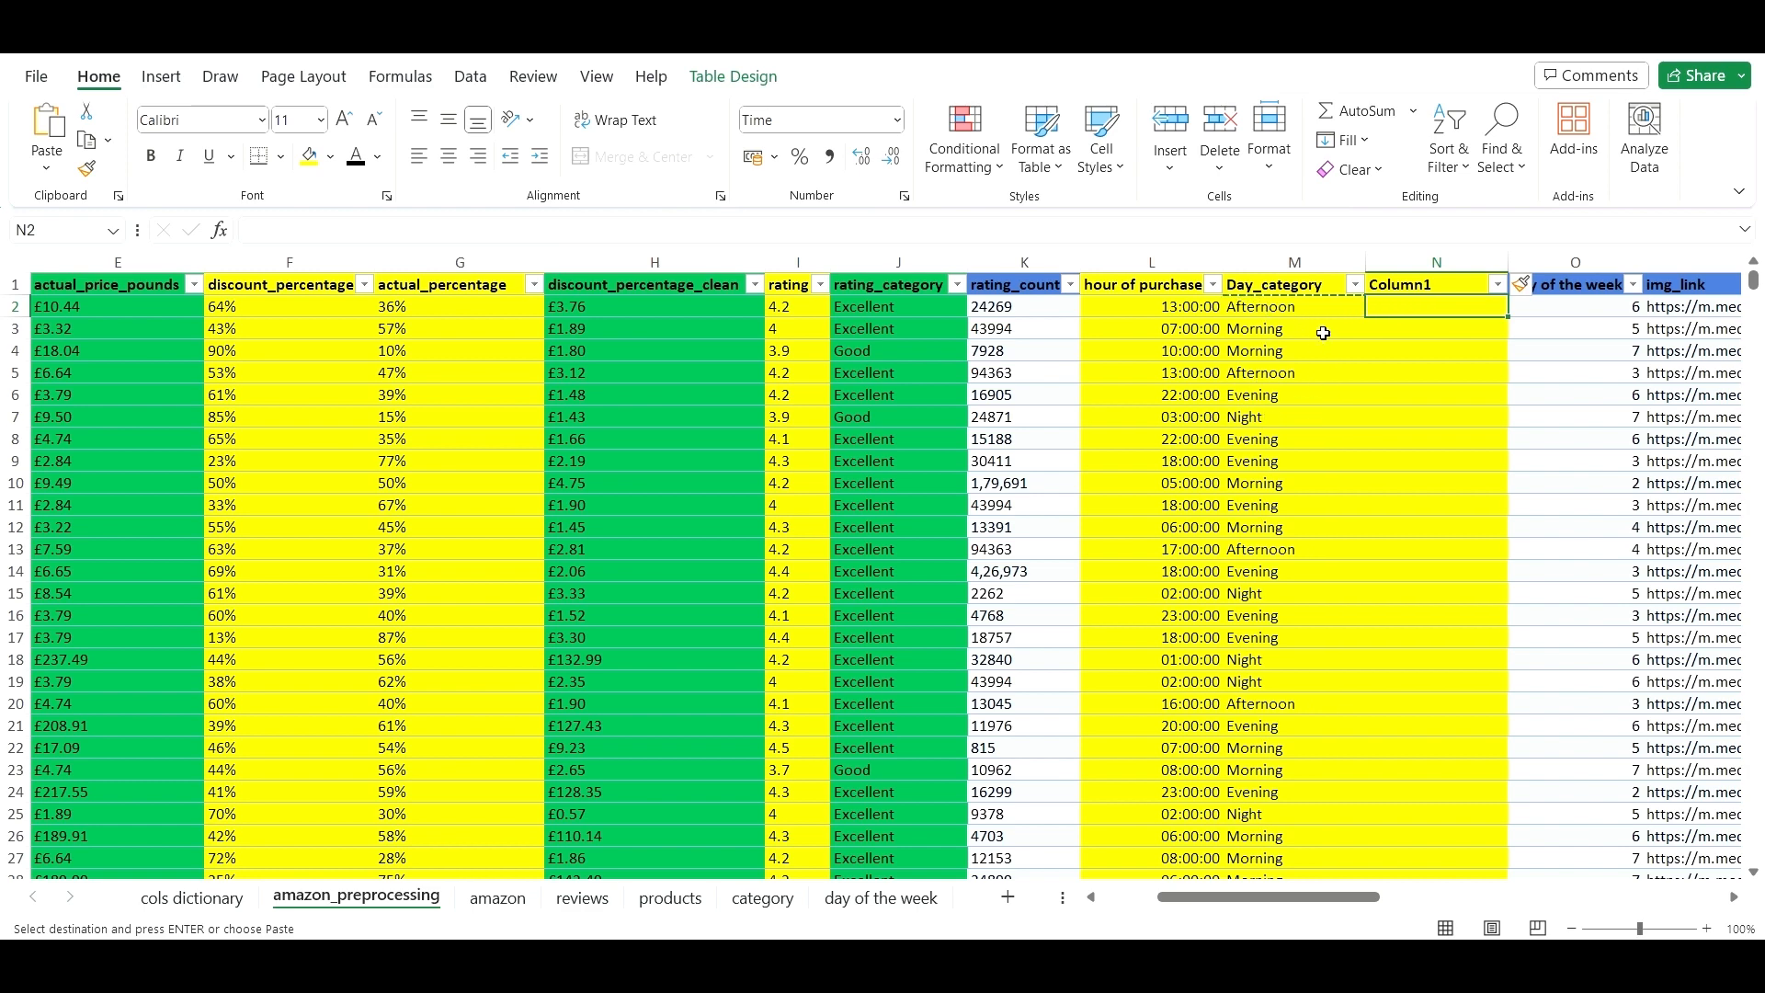
right_click(1437, 316)
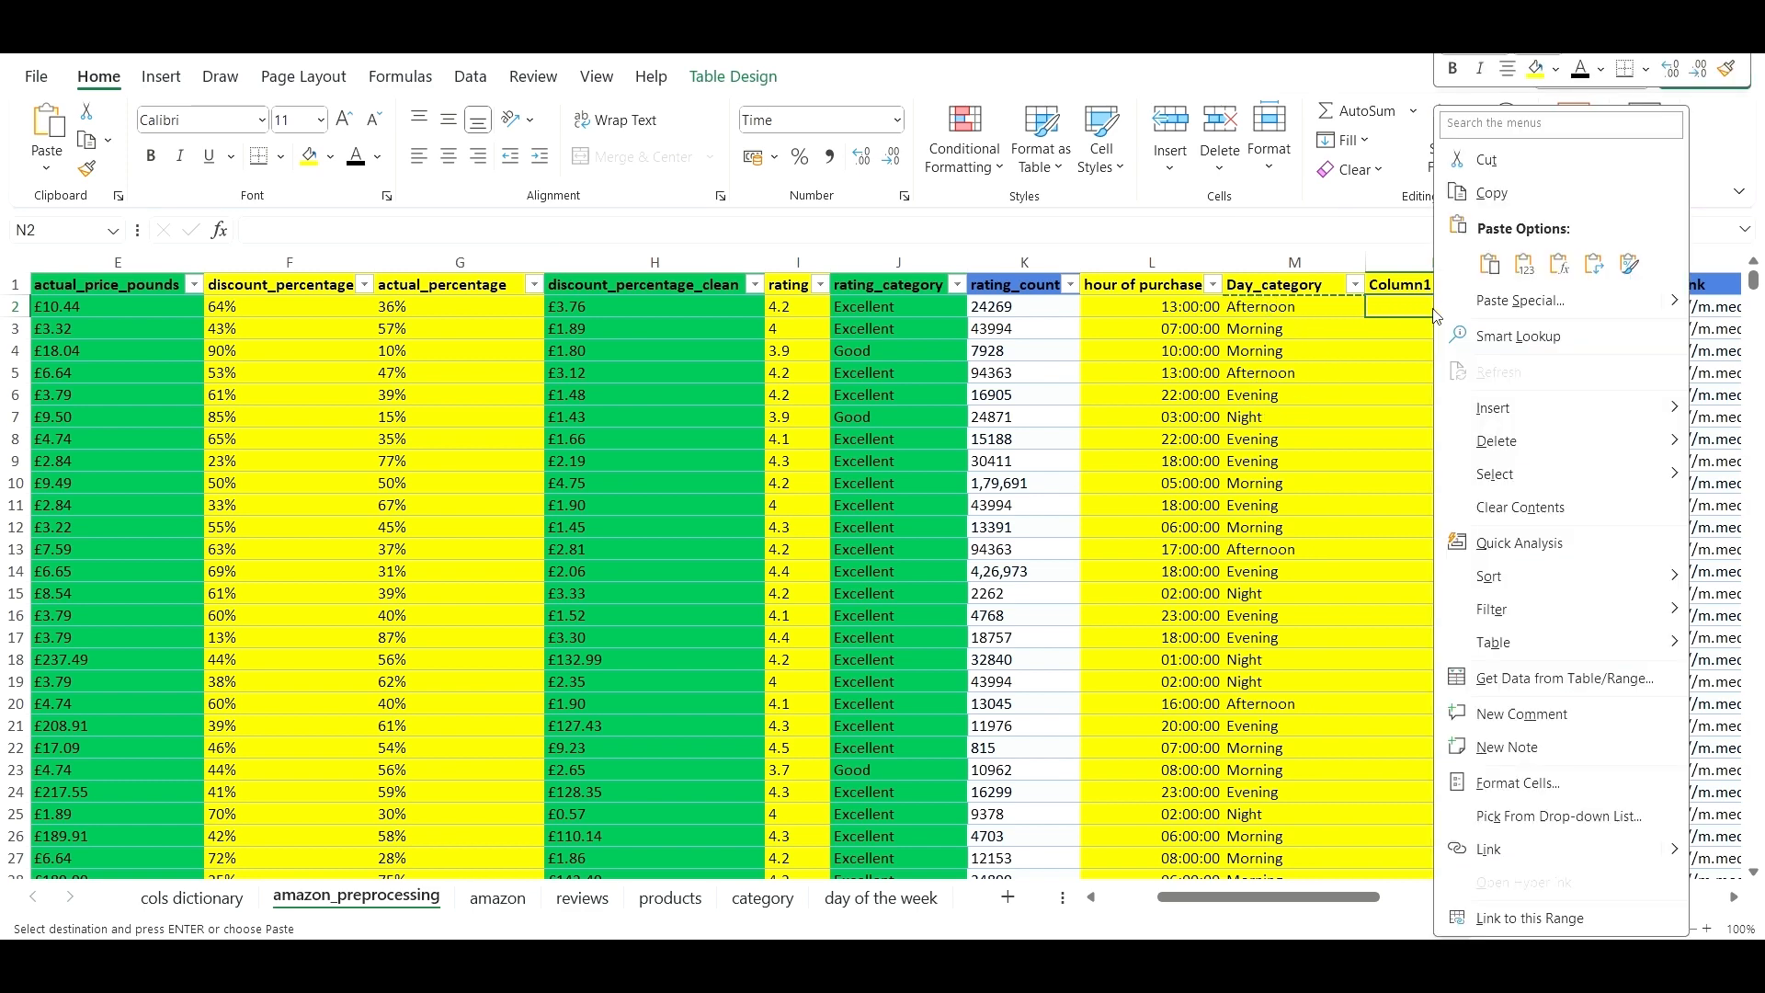
left_click(1525, 268)
left_click(1420, 375)
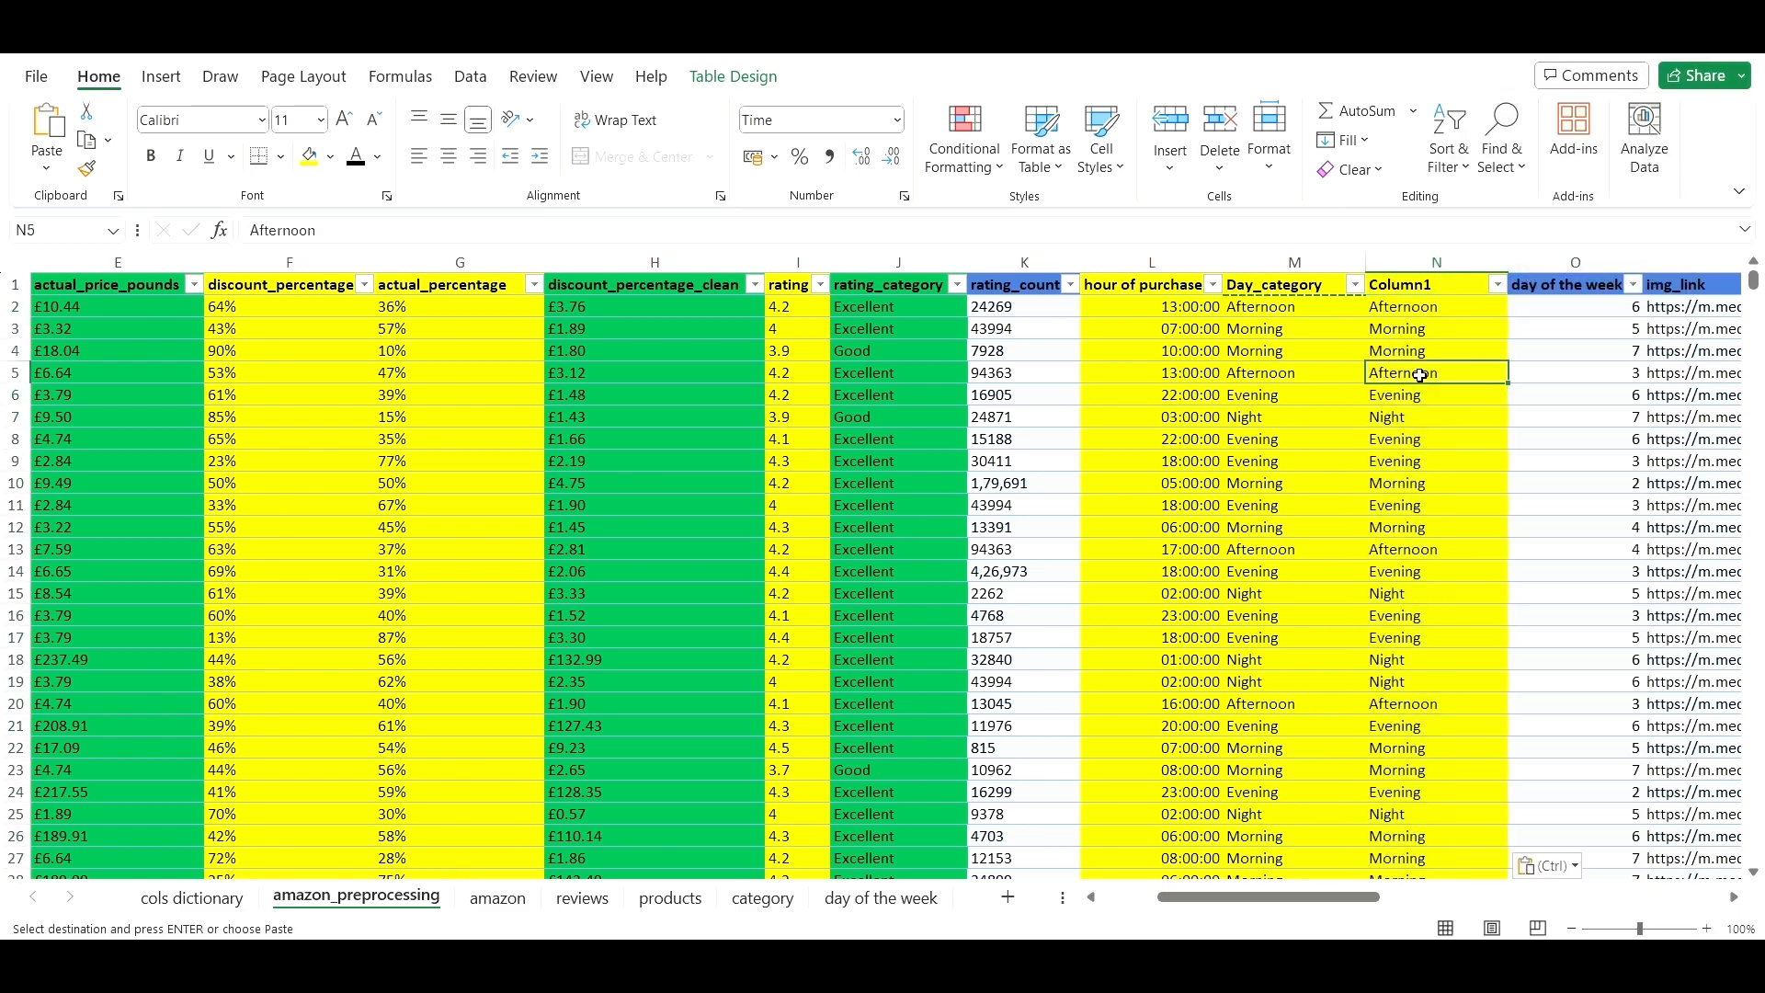
left_click(1445, 311)
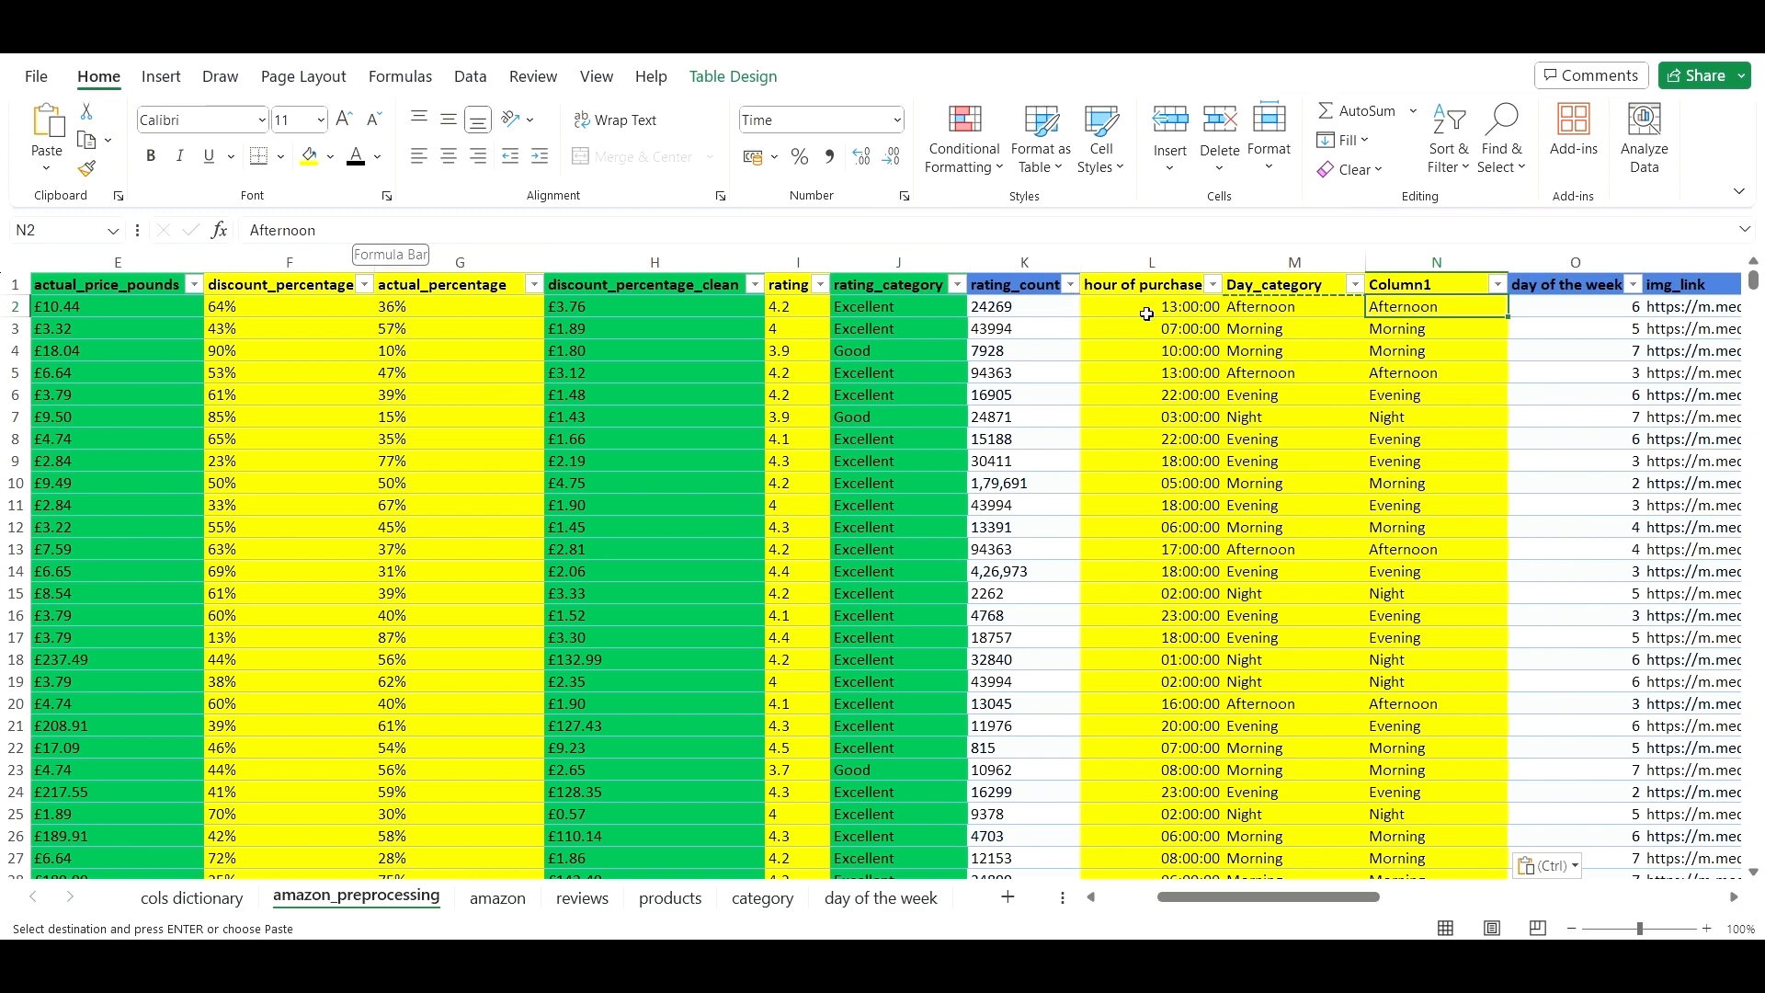
key("Escape")
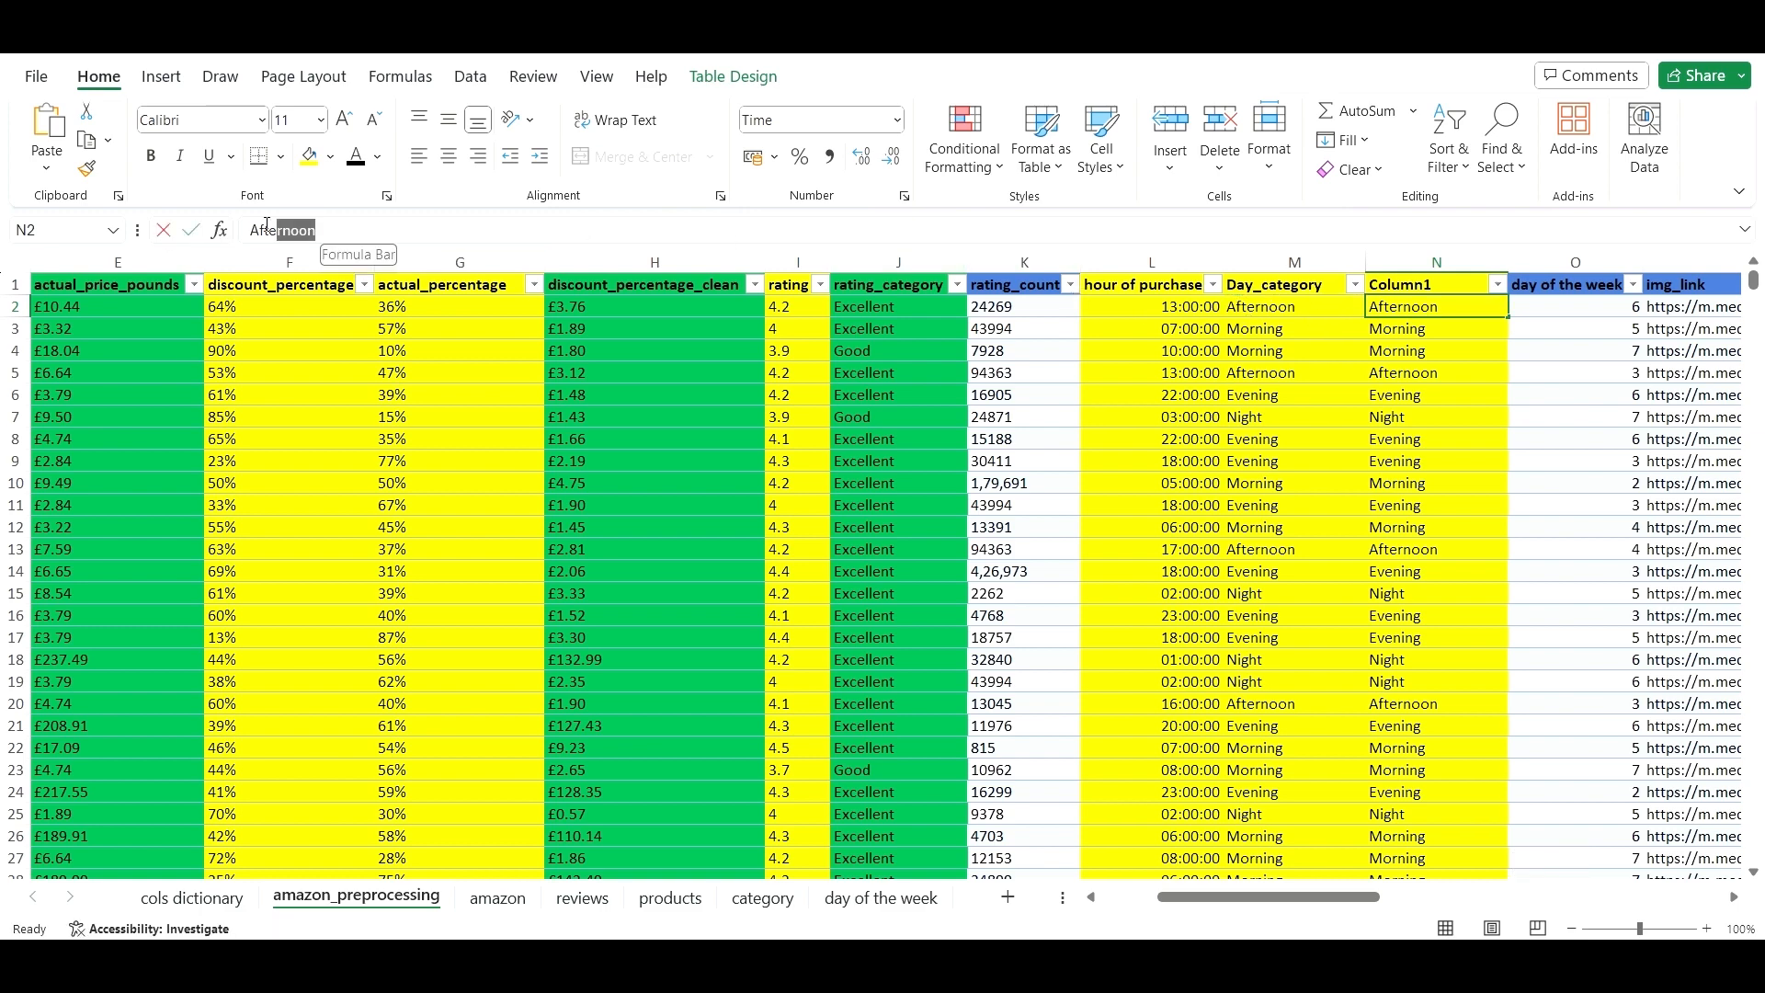
left_click(1149, 460)
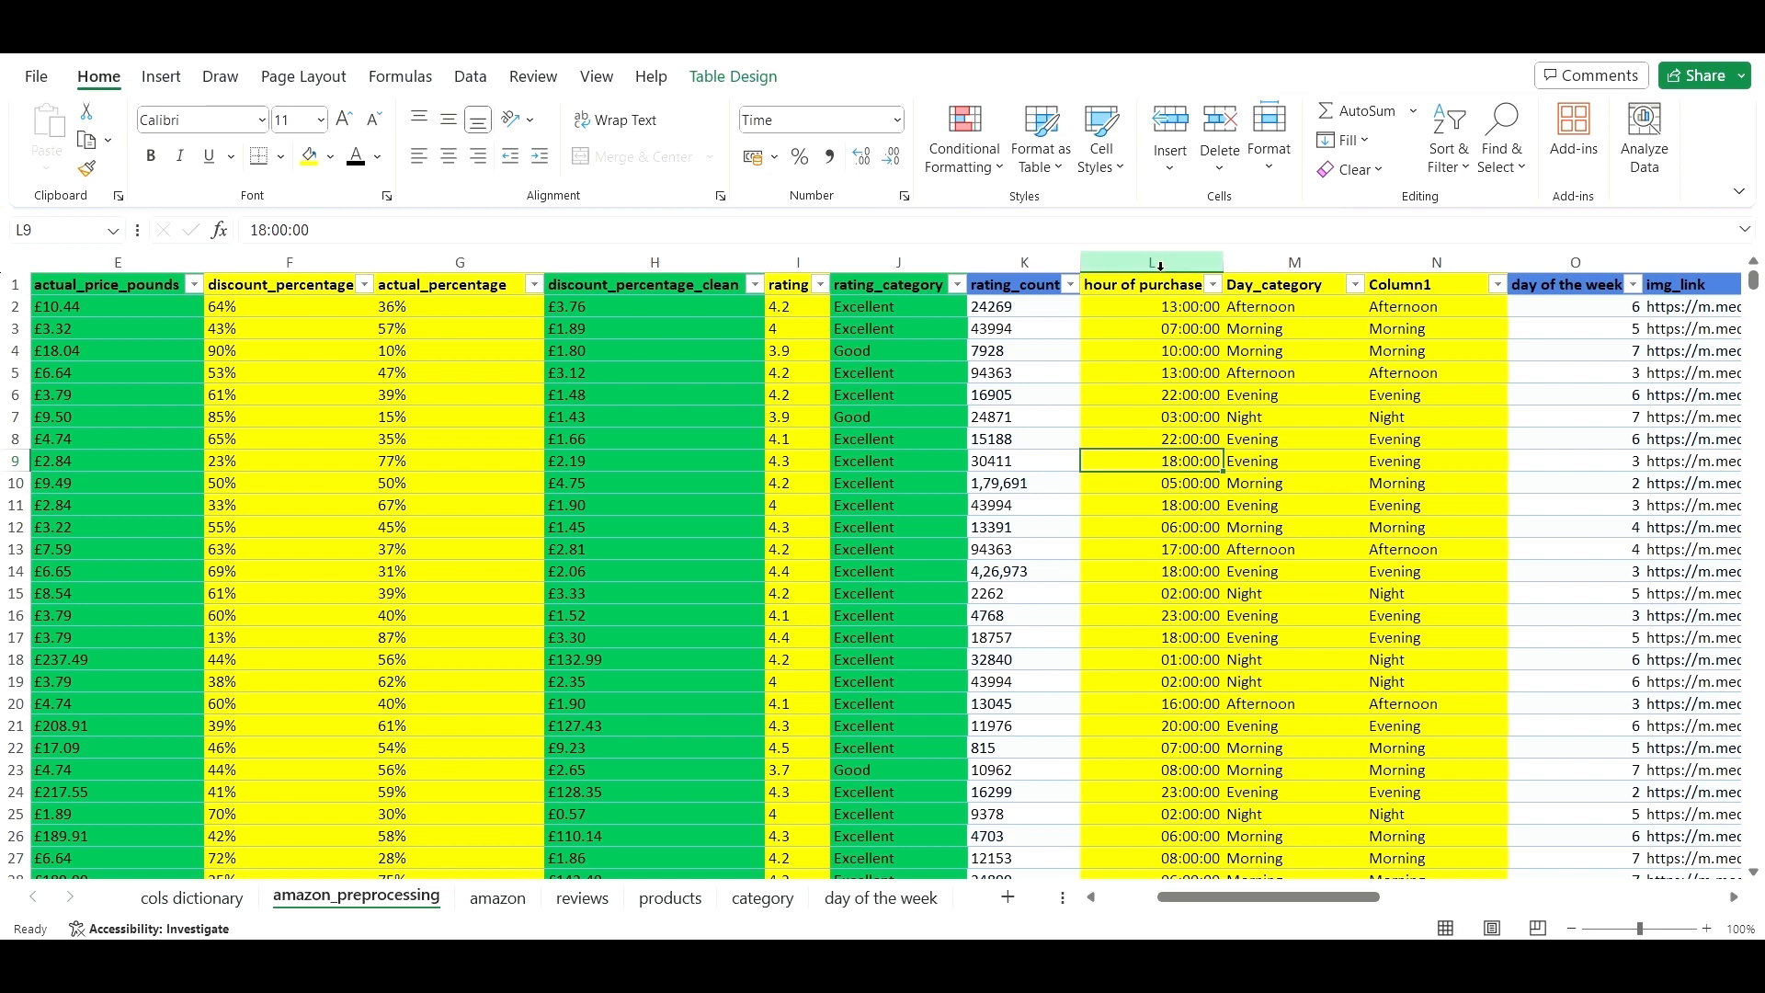
left_click_drag(1157, 264, 1247, 264)
right_click(1243, 268)
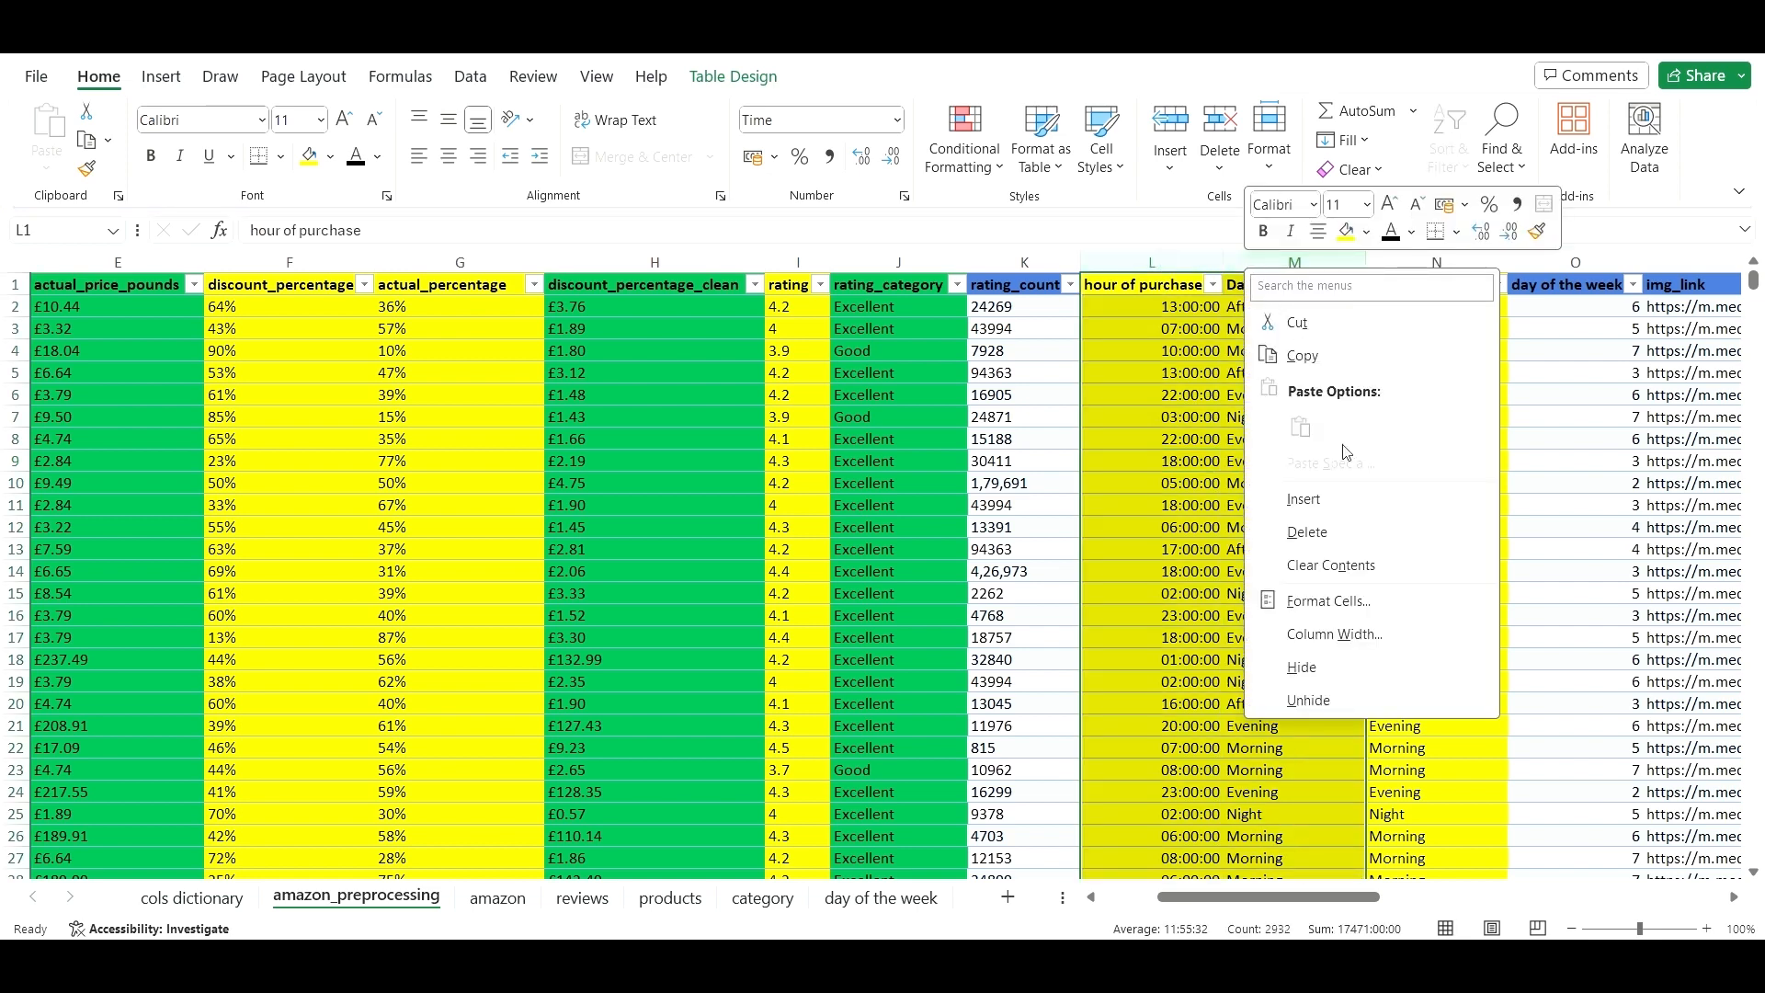
left_click(1367, 544)
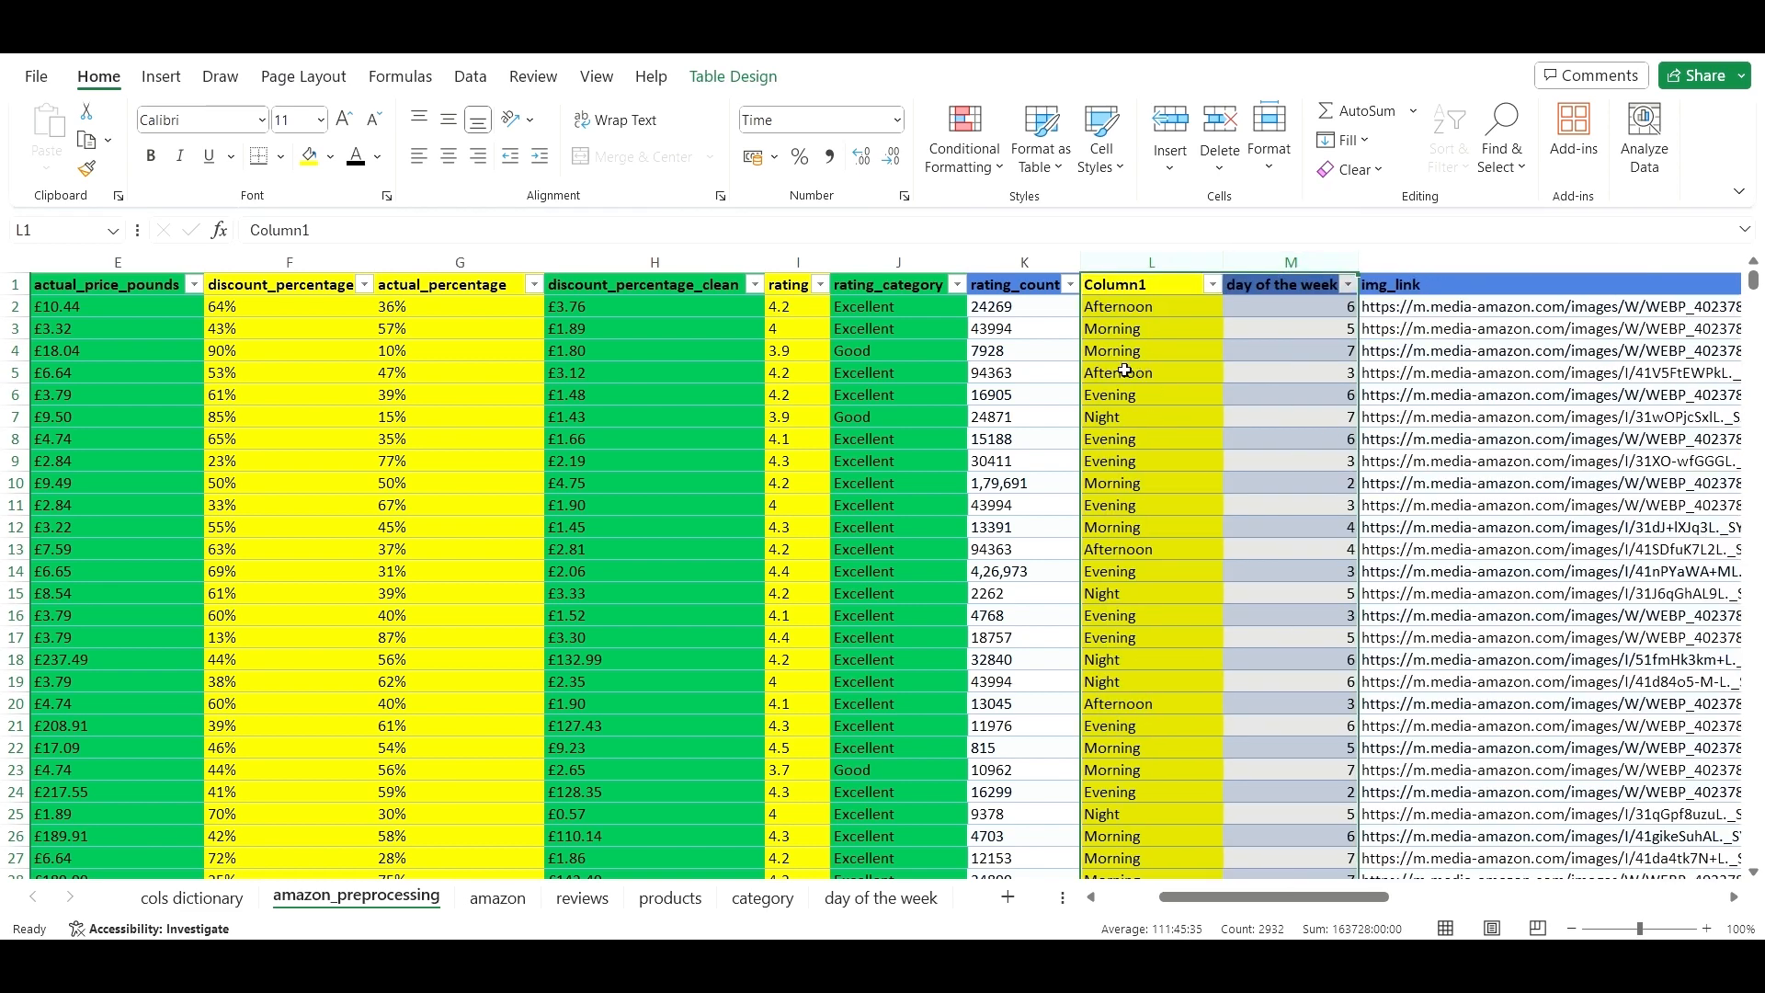
key("ctrl+z")
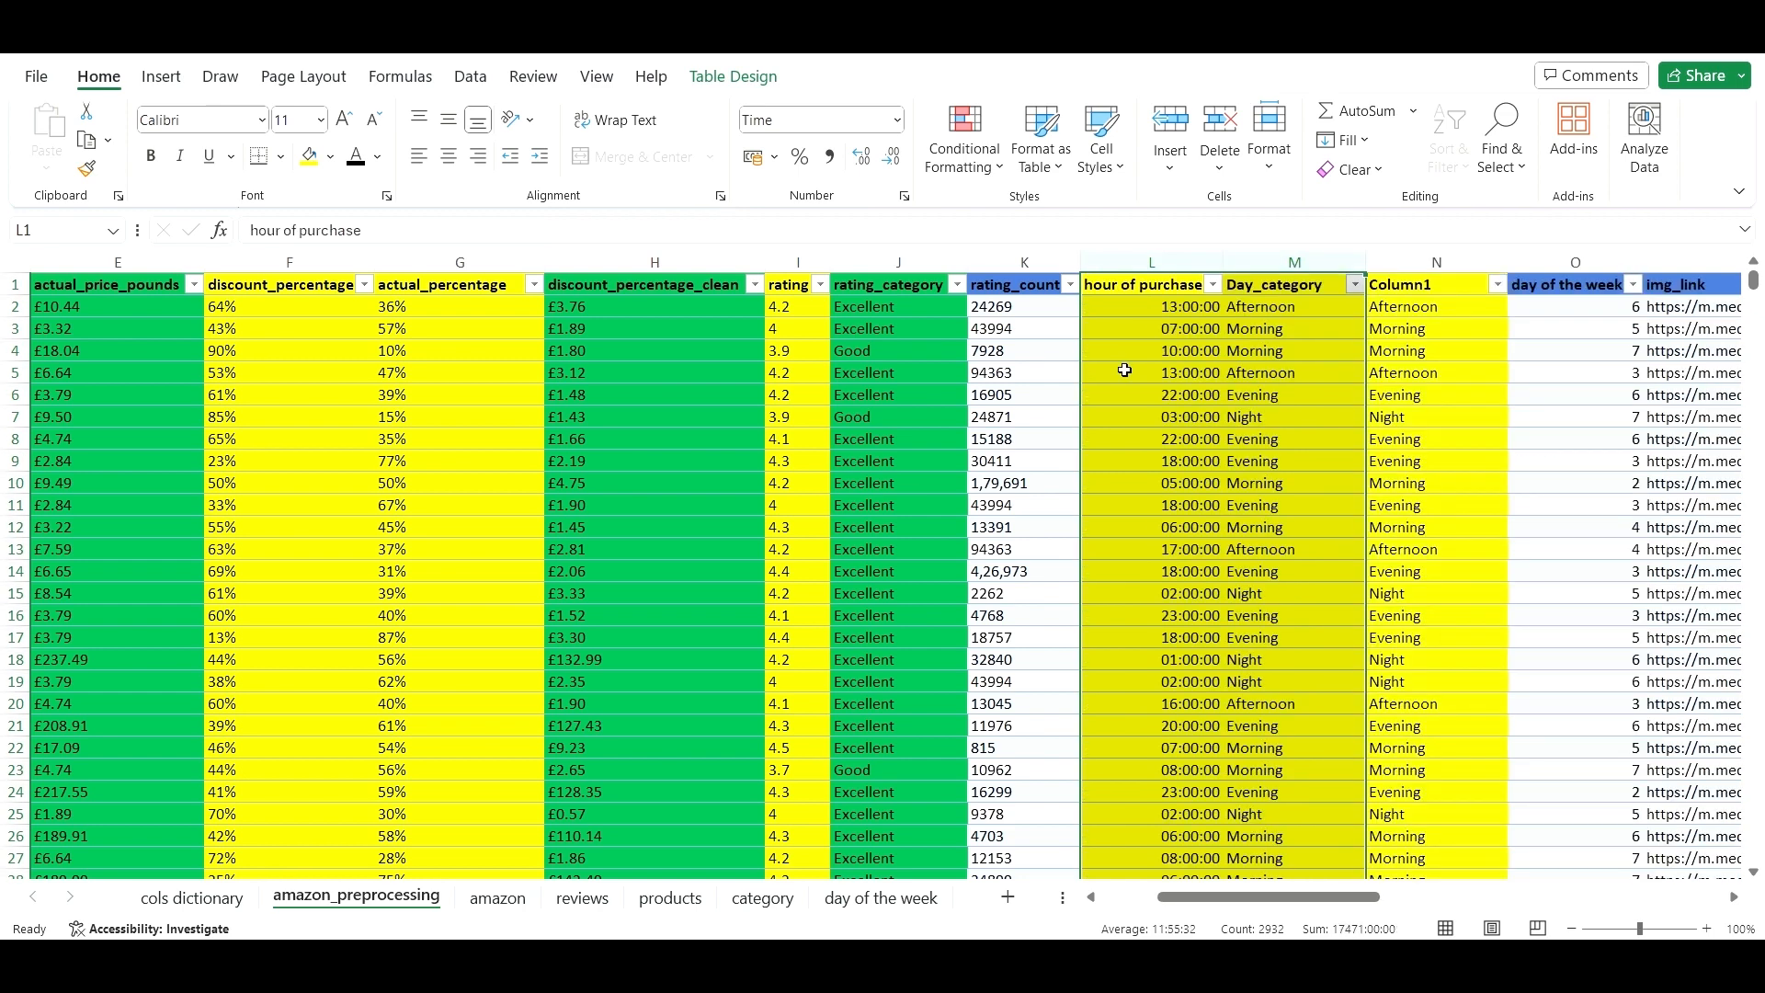
left_click(1444, 438)
- Fill the new Column1 column green
left_click(1390, 276)
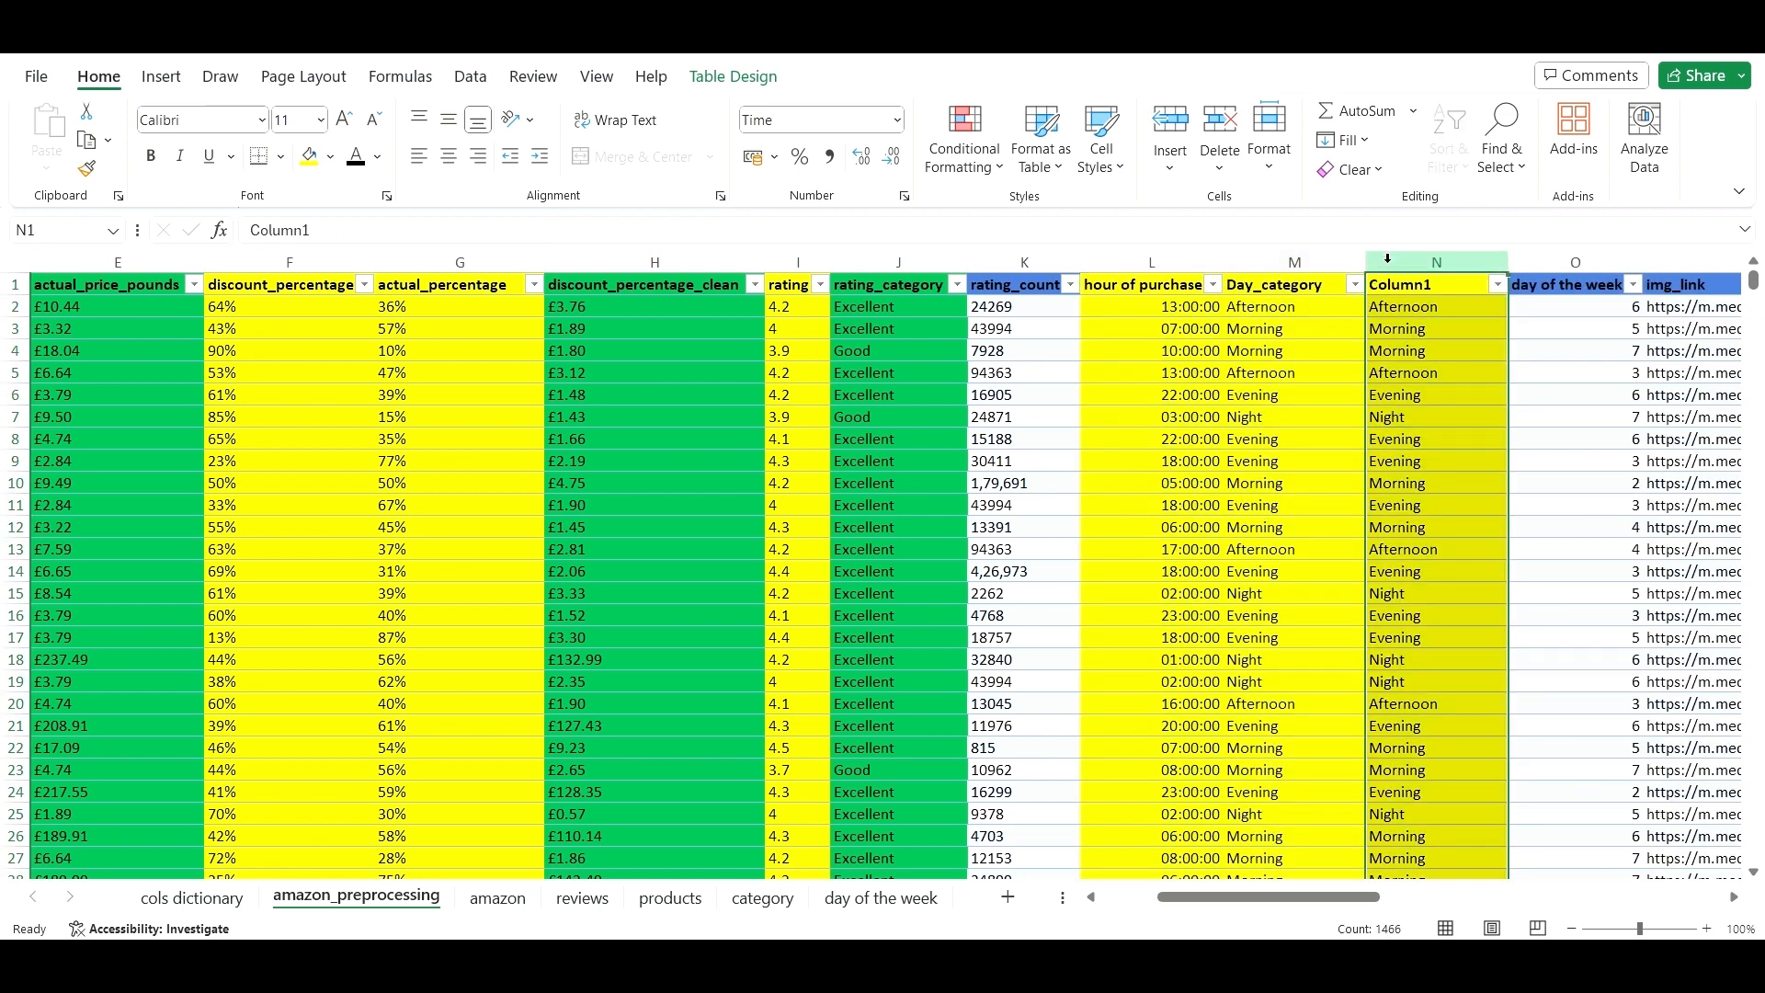
left_click(333, 155)
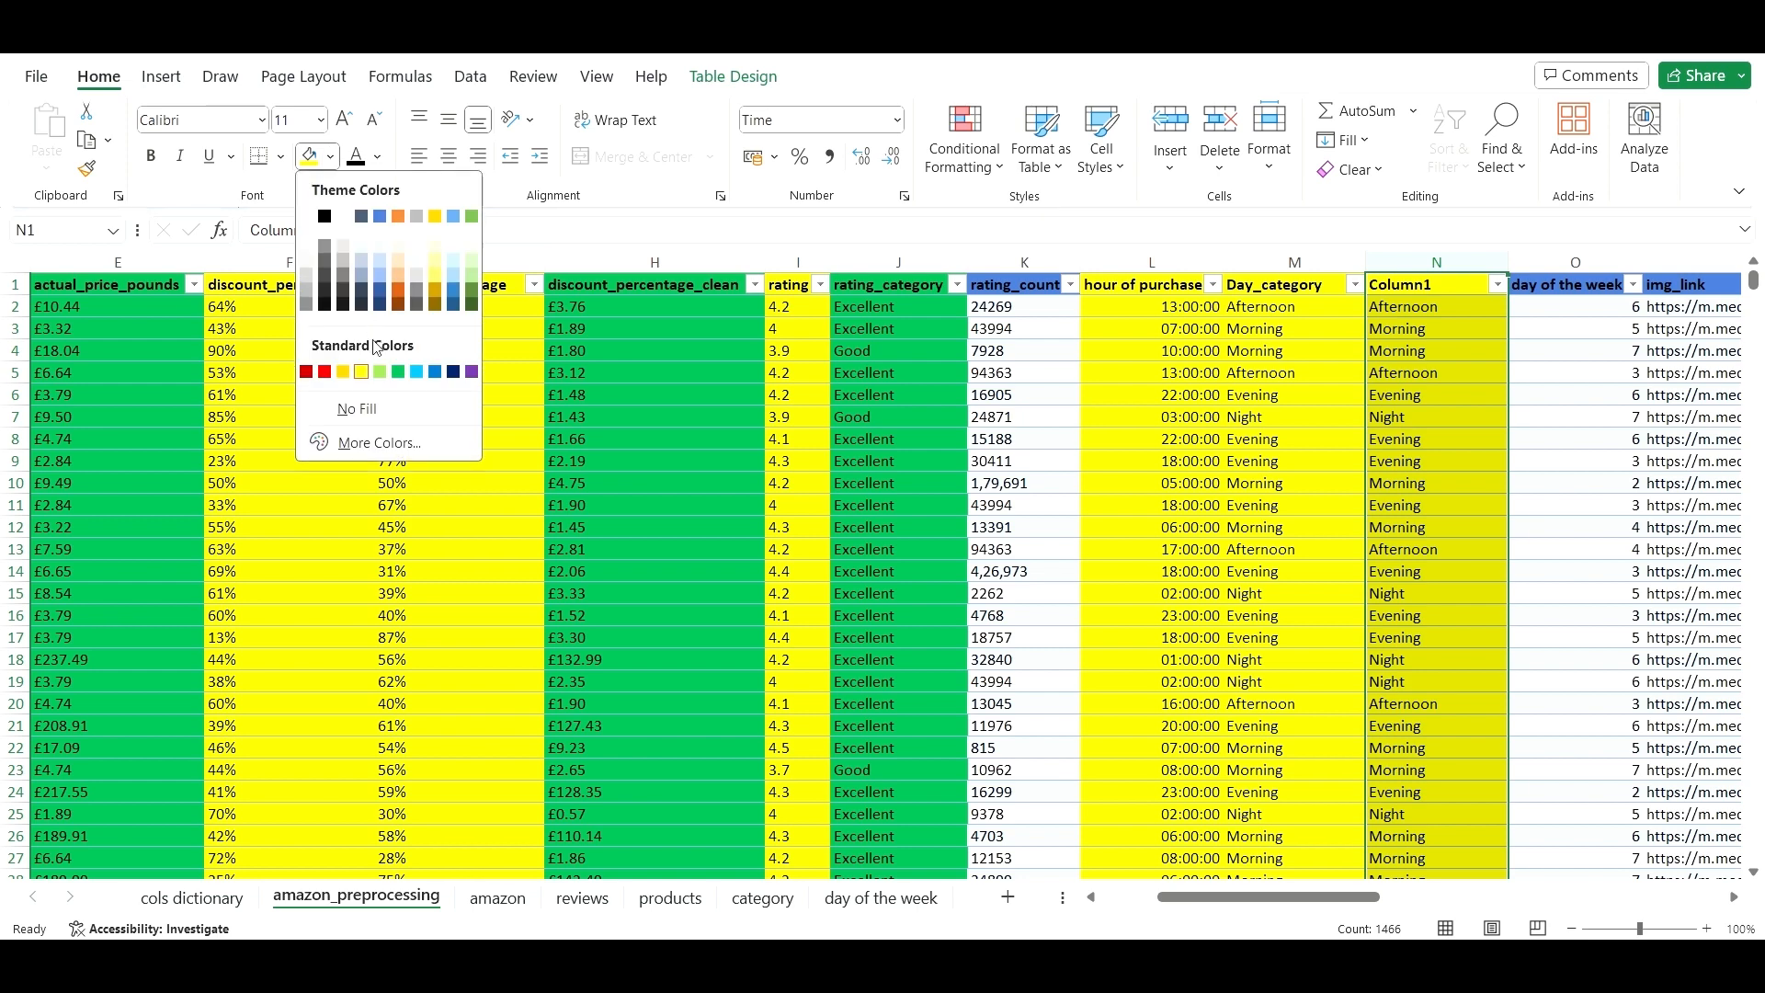
left_click(397, 377)
left_click(1292, 347)
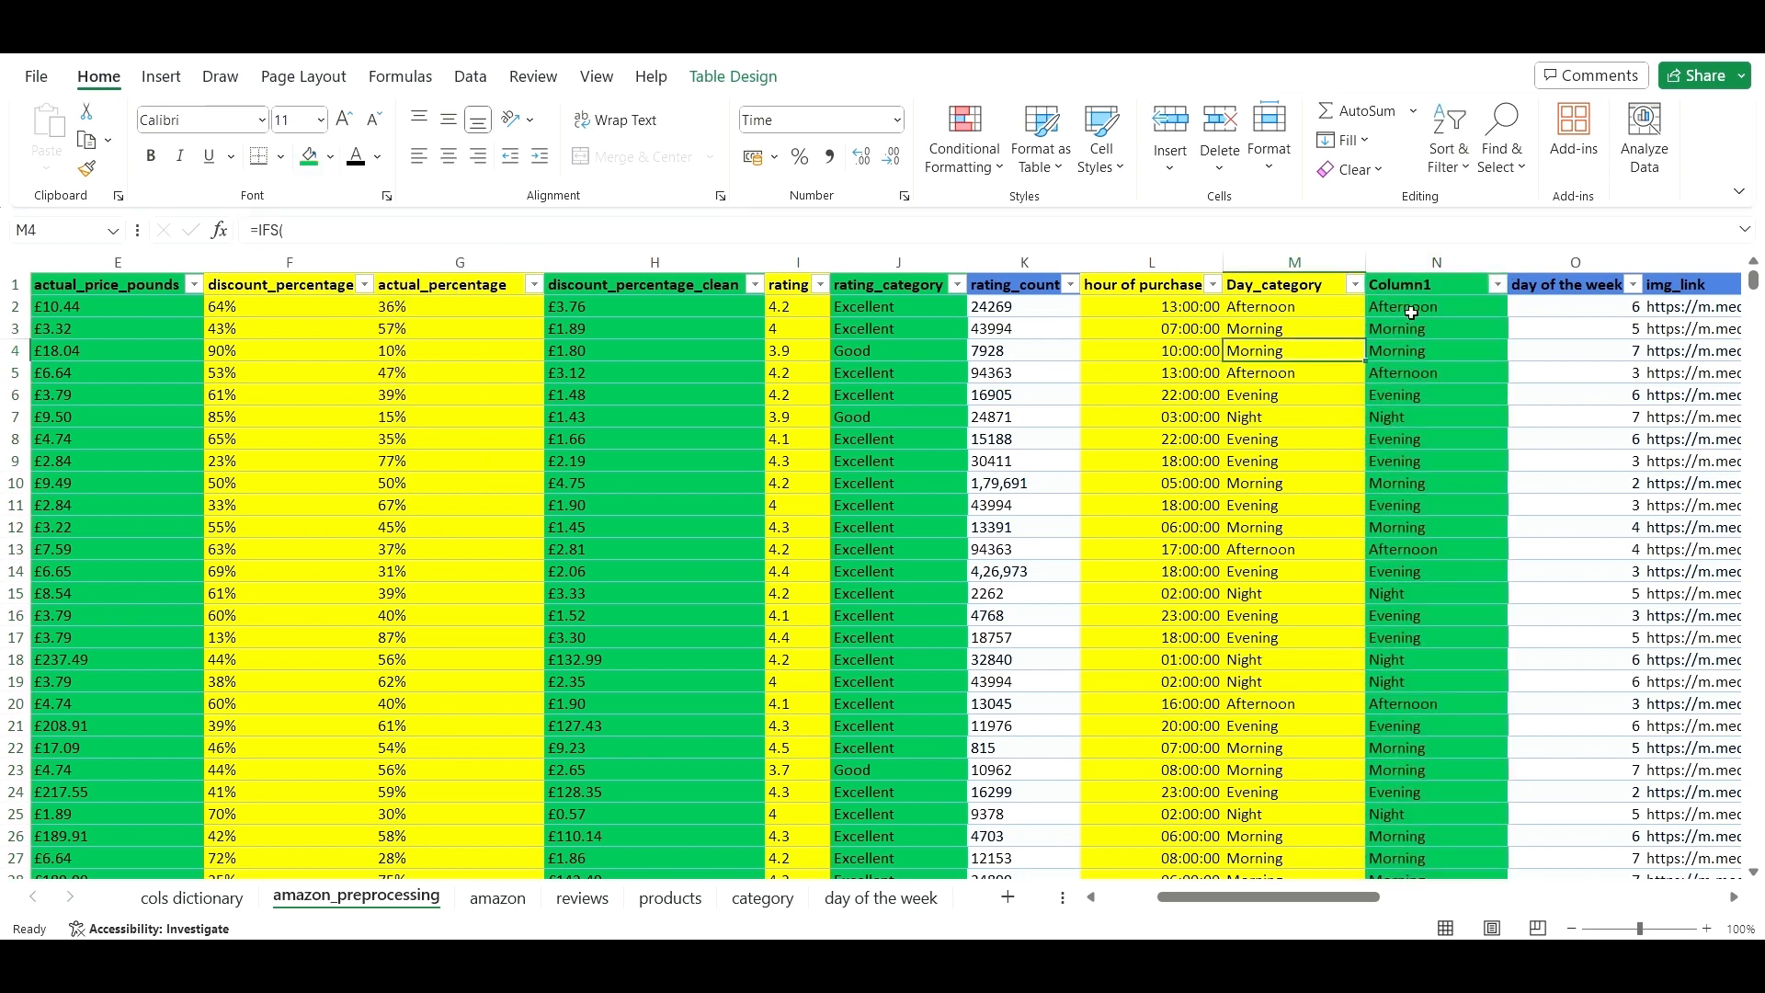
- Copy the 'hour of purchase' header name into header cell N1
left_click(1429, 287)
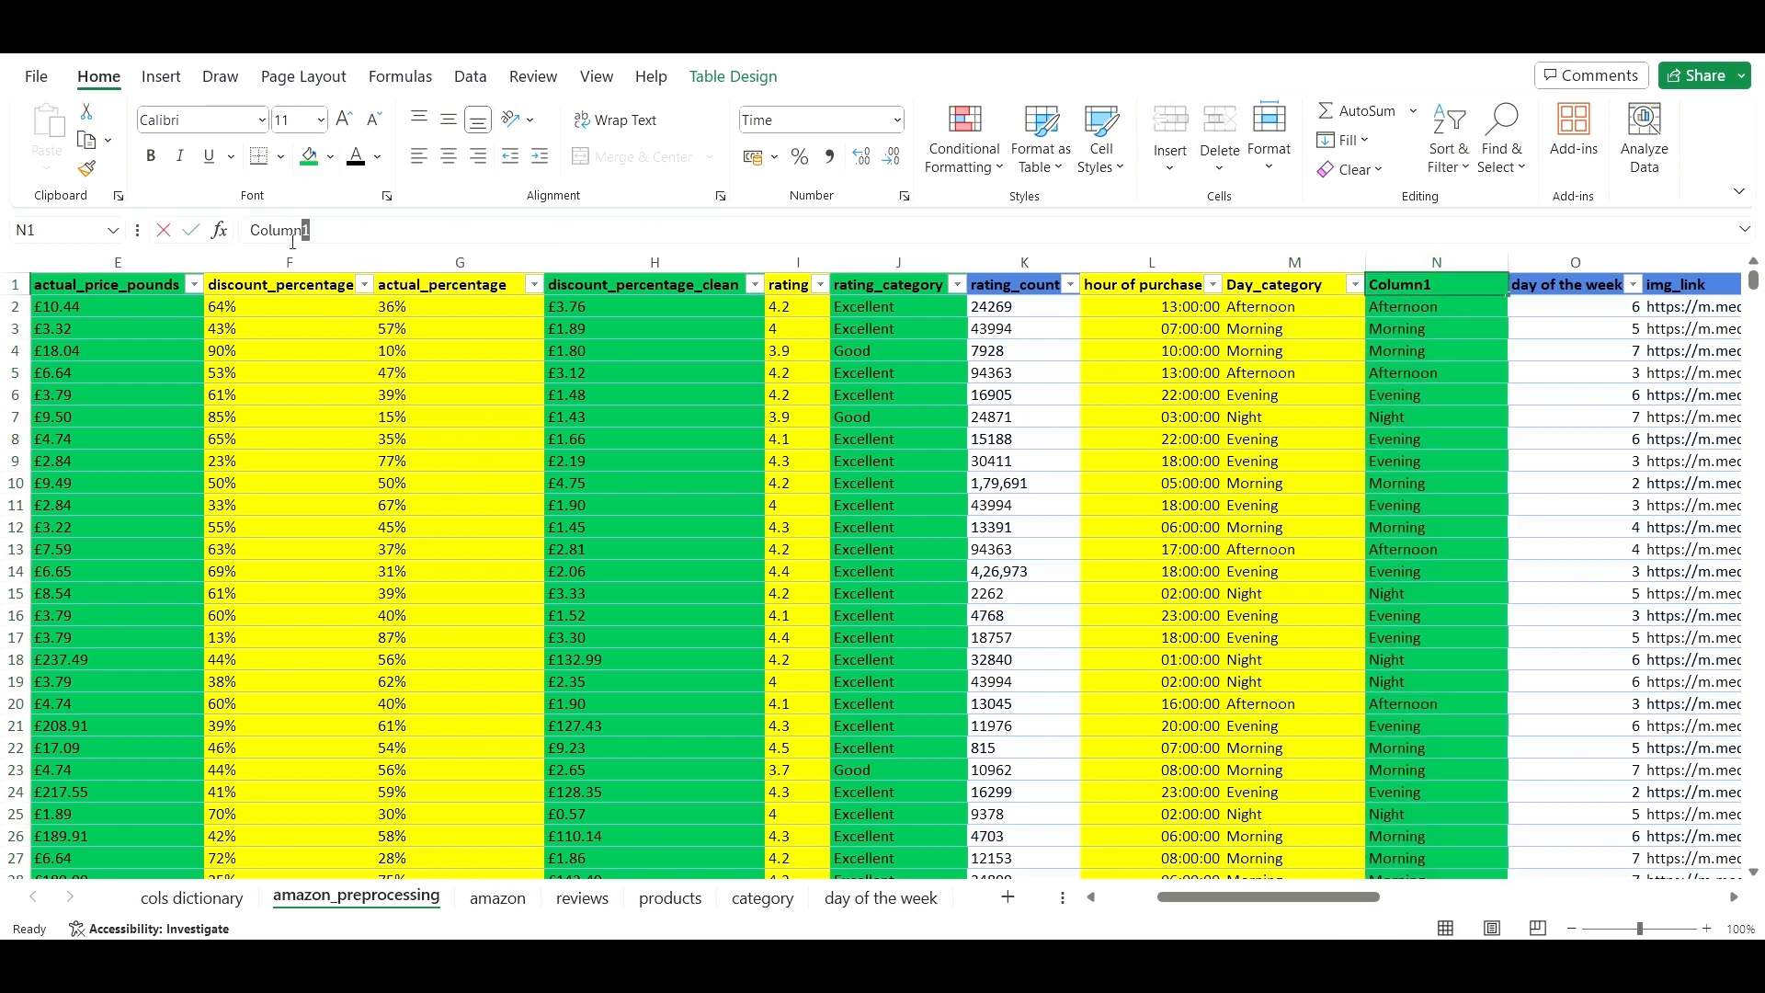
double_click(303, 230)
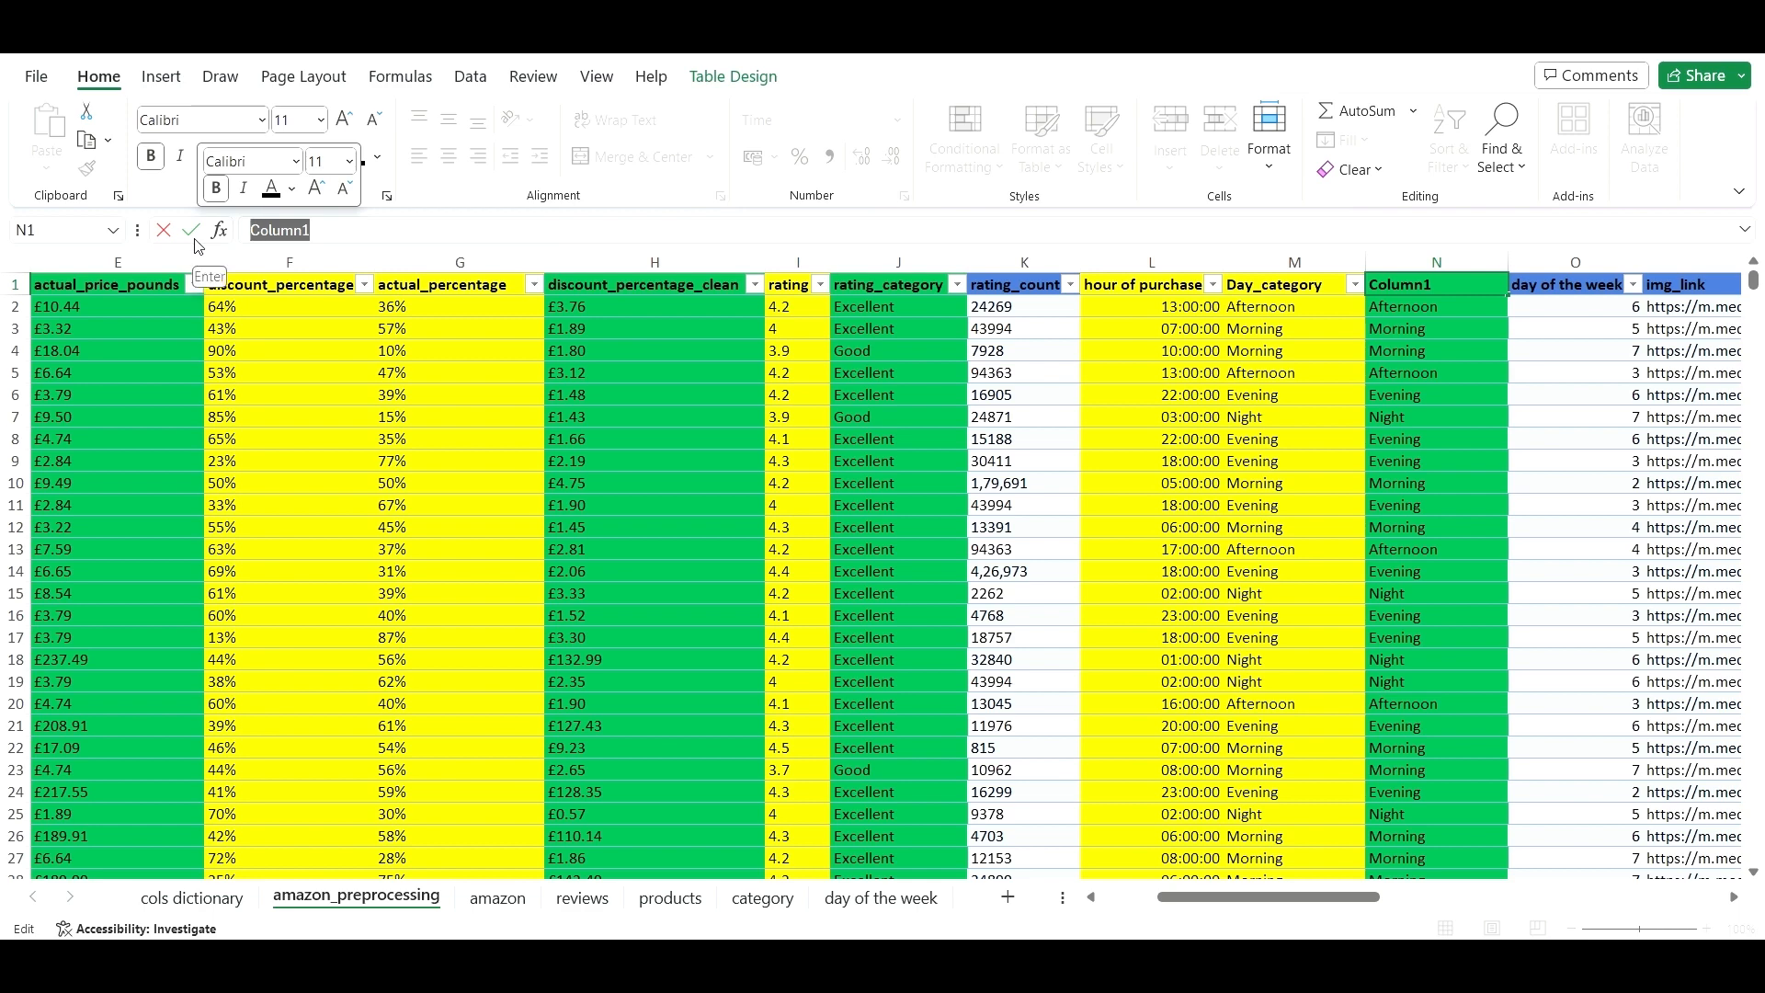
key("BackSpace")
type("h")
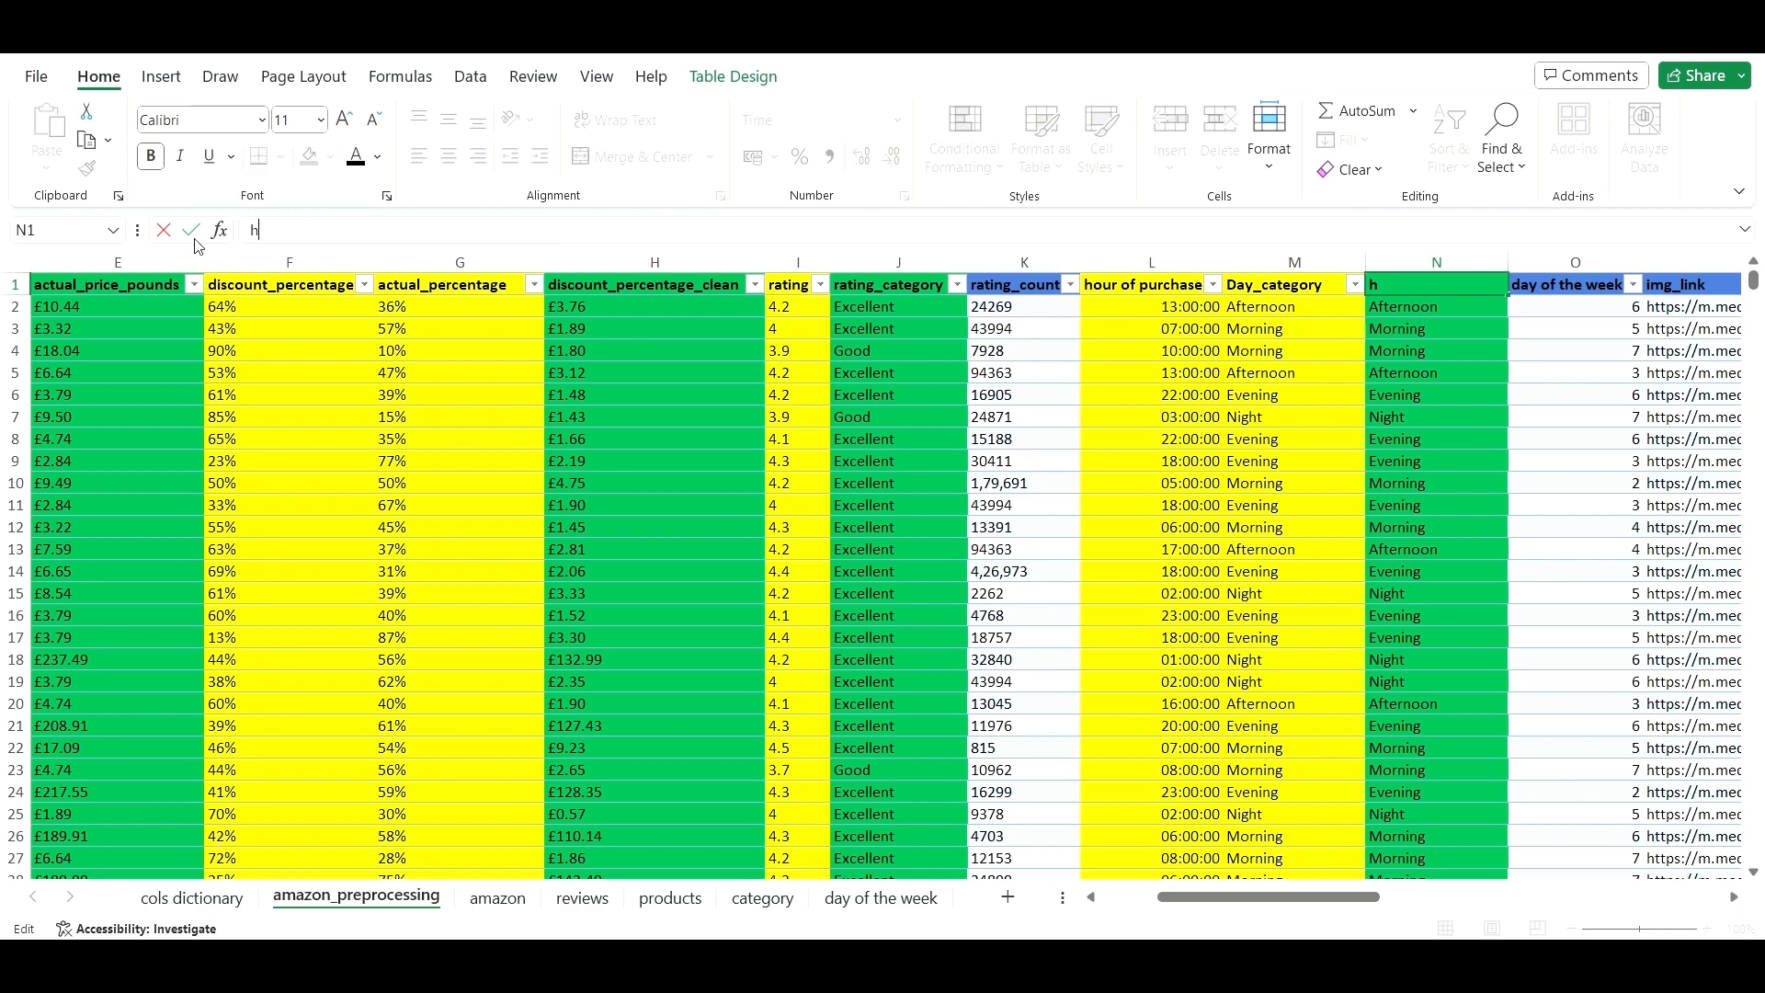
type("our")
left_click(1142, 285)
key("ctrl+c")
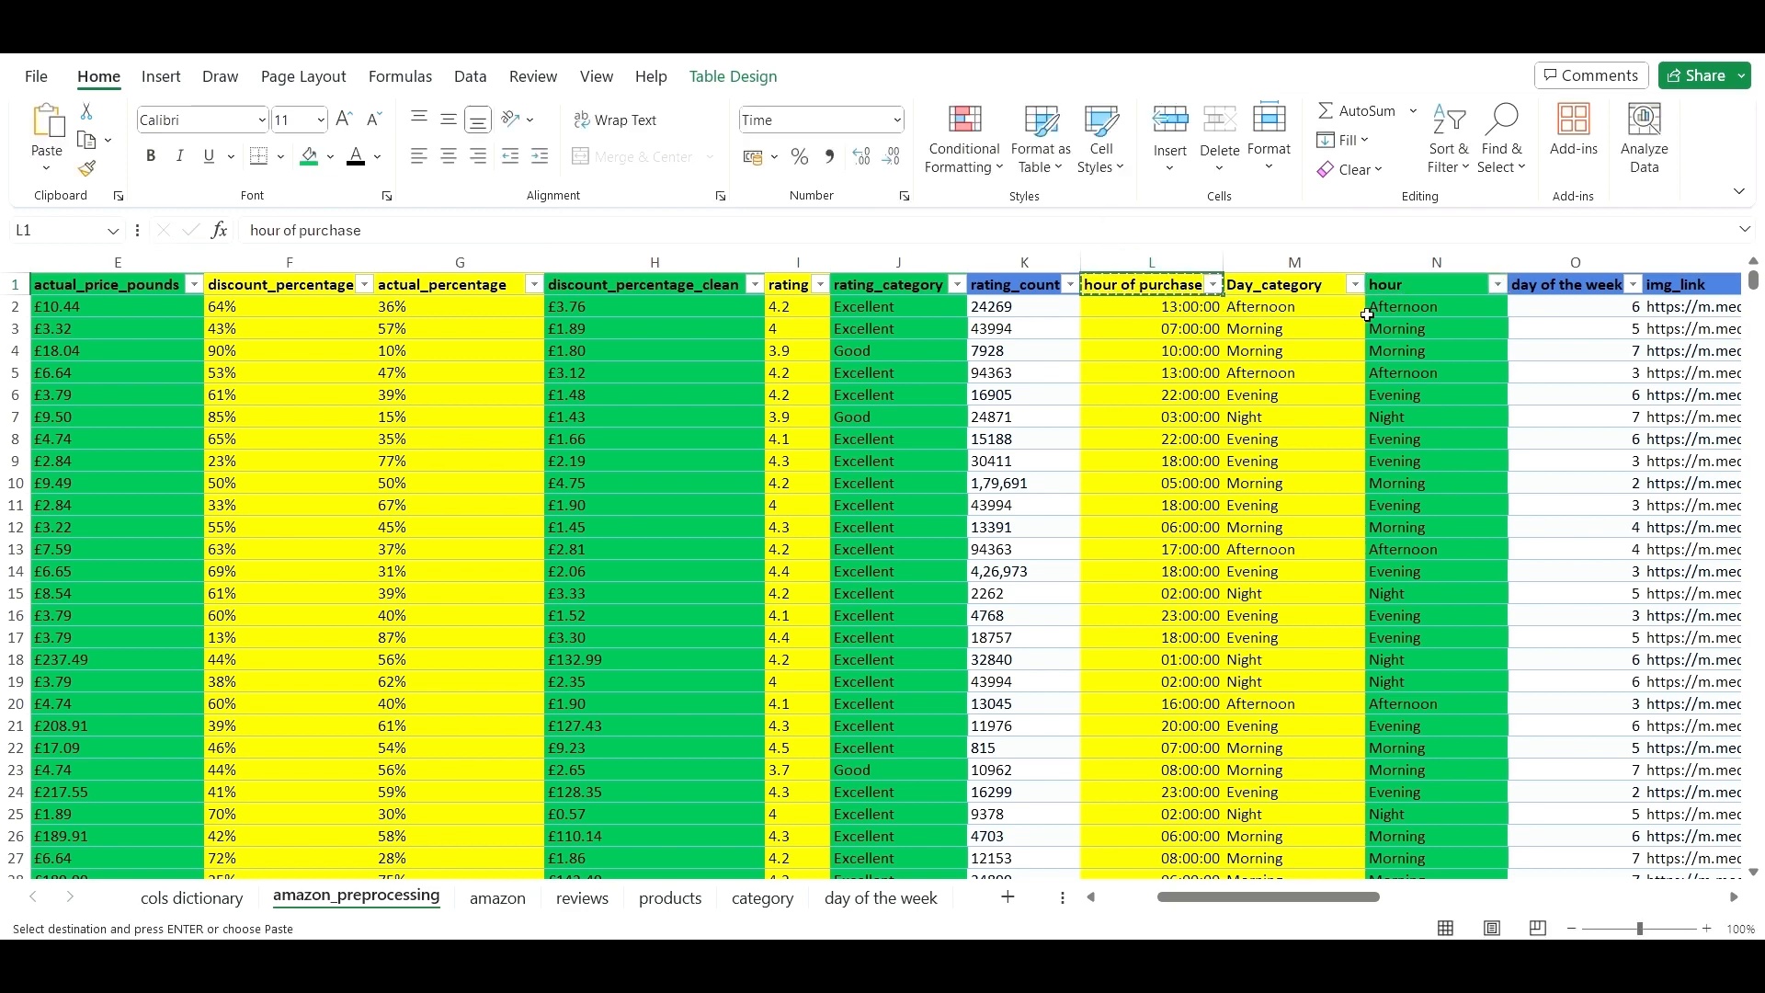
key("Right")
key("Right")
key("ctrl+v")
- Edit the N1 header text into hour_of_purchase_clean
left_click(415, 223)
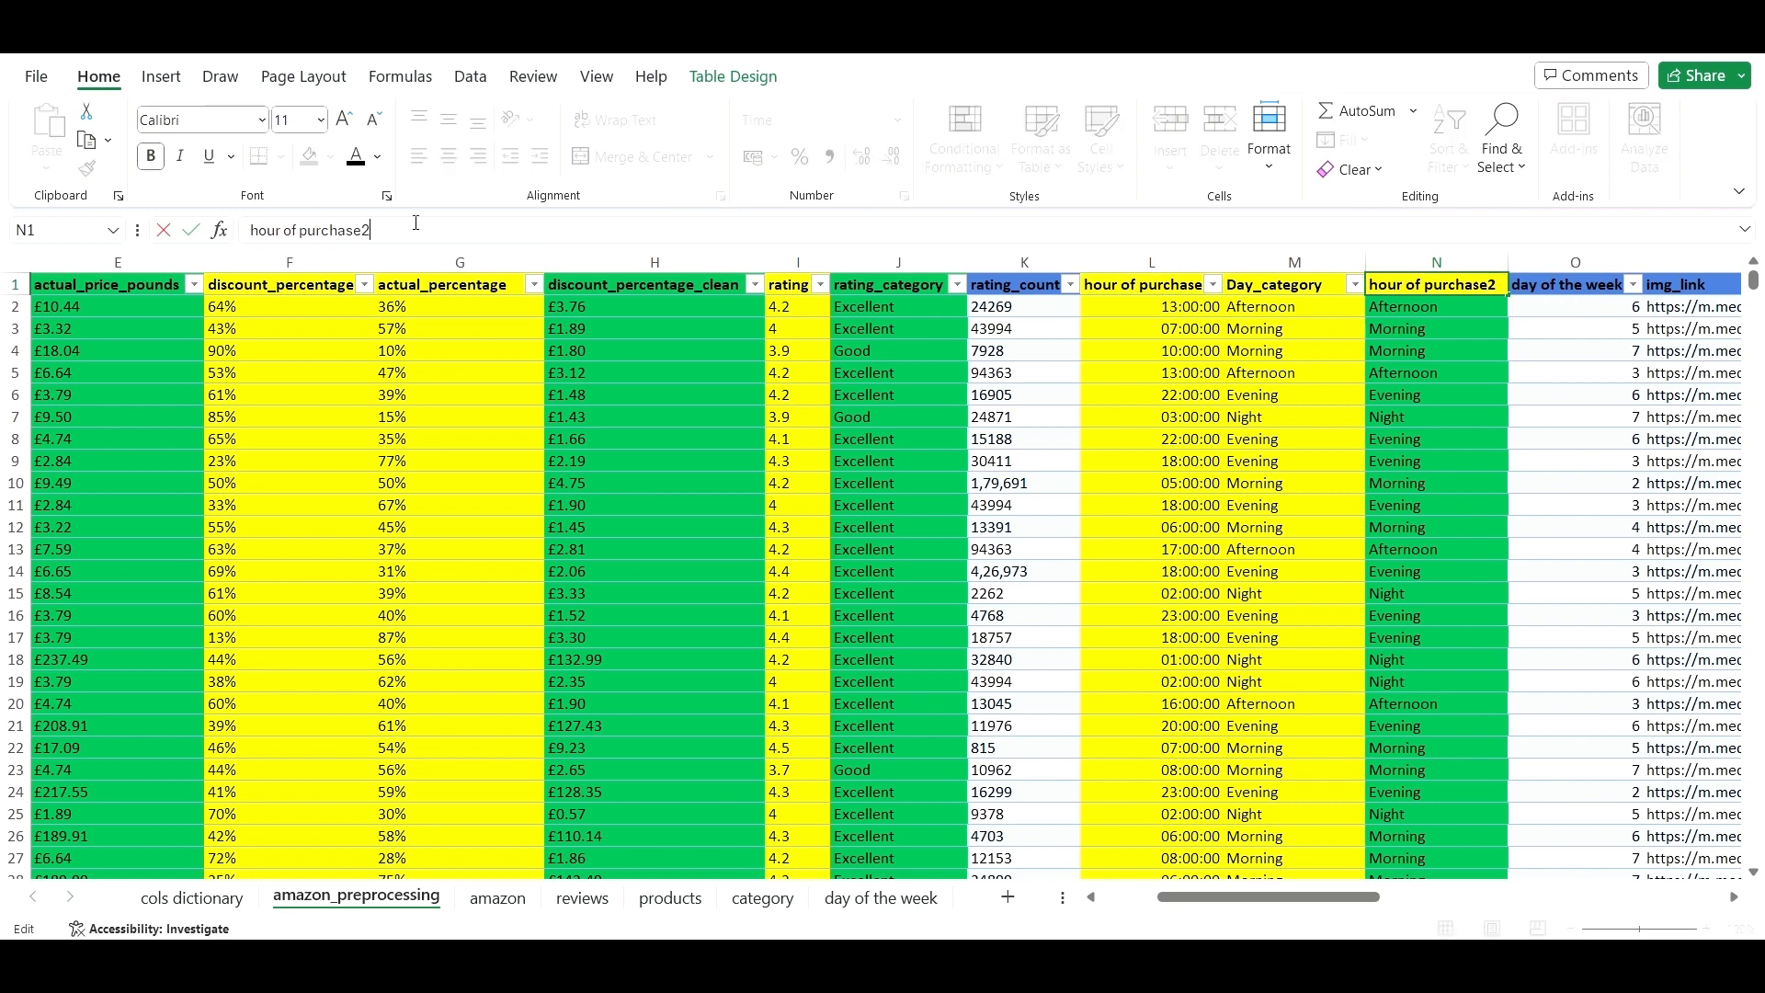
type("_Clean")
left_click(287, 230)
key("BackSpace")
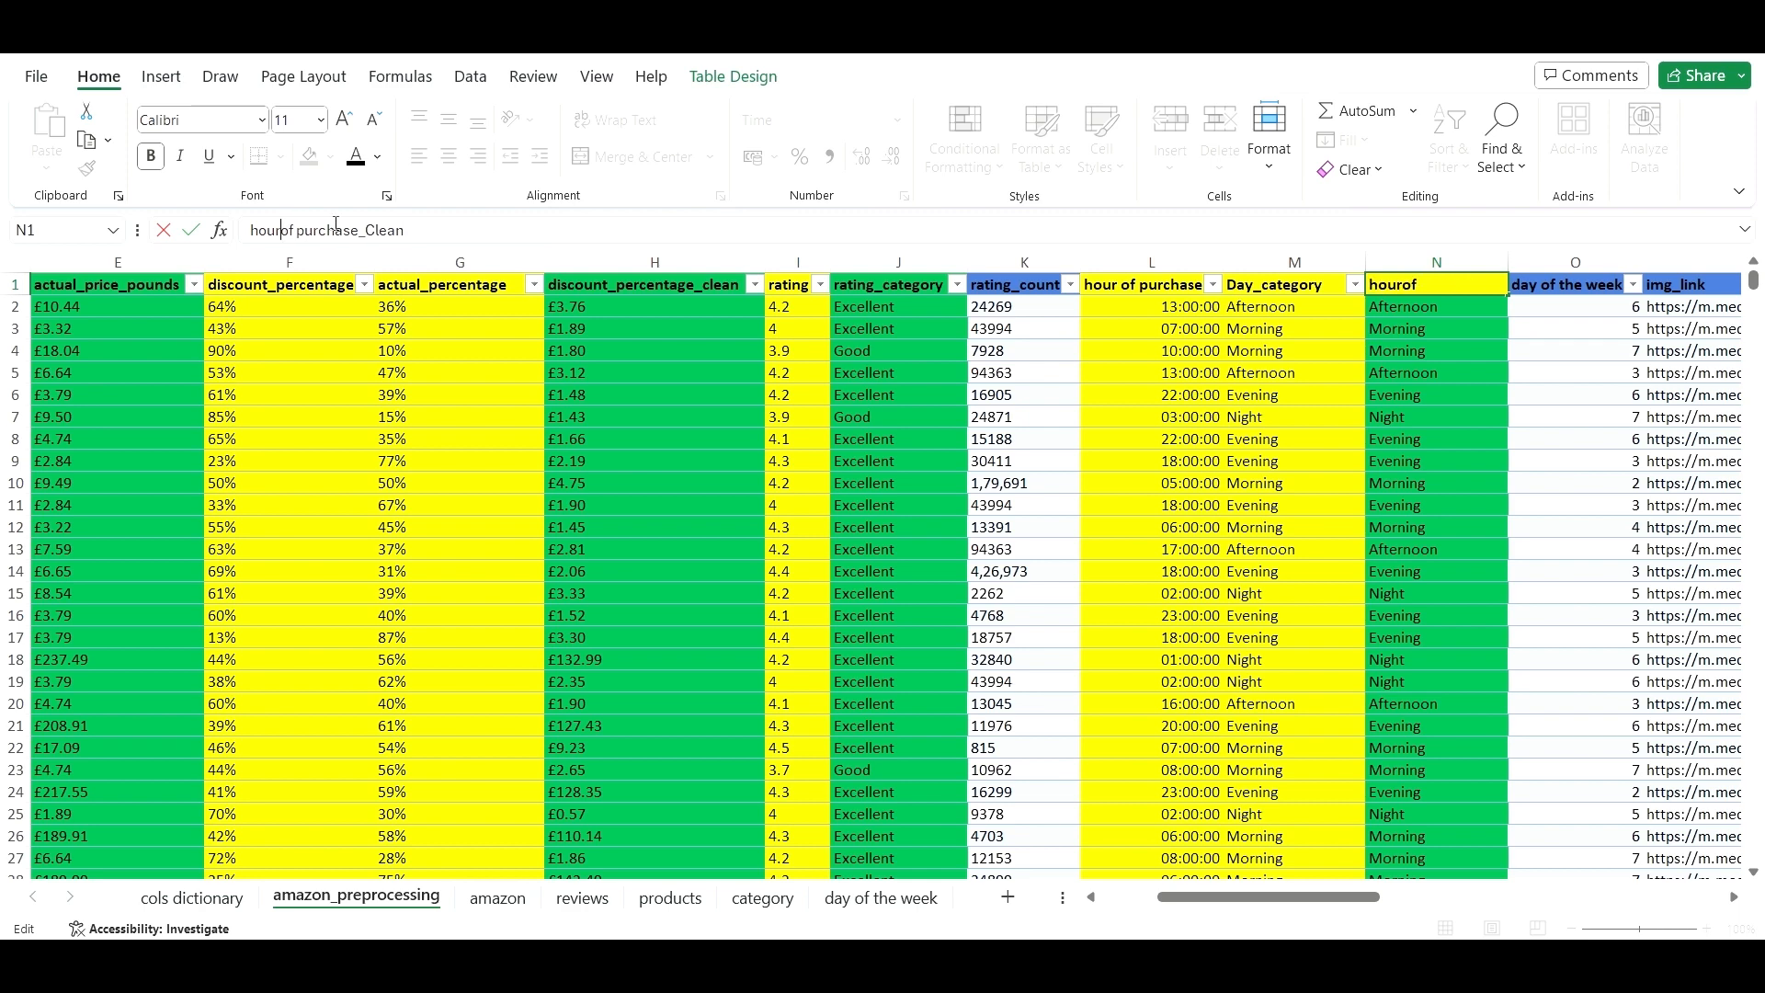
type("_")
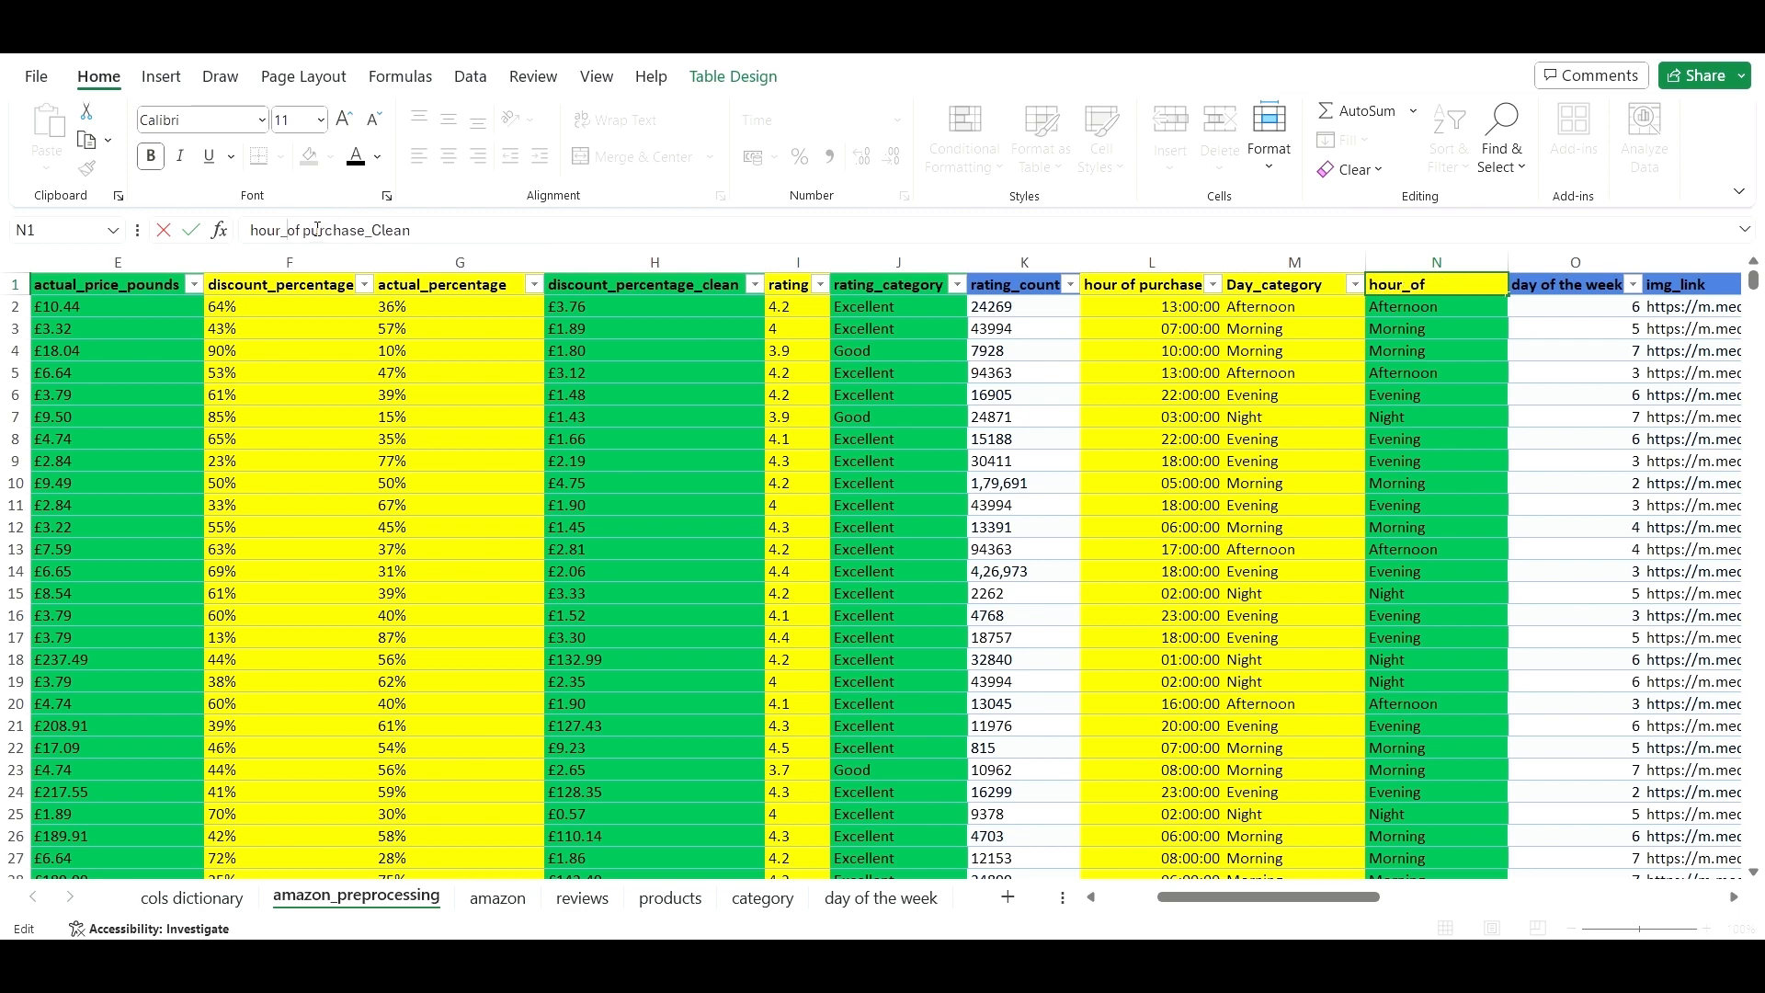
left_click(352, 230)
key("BackSpace")
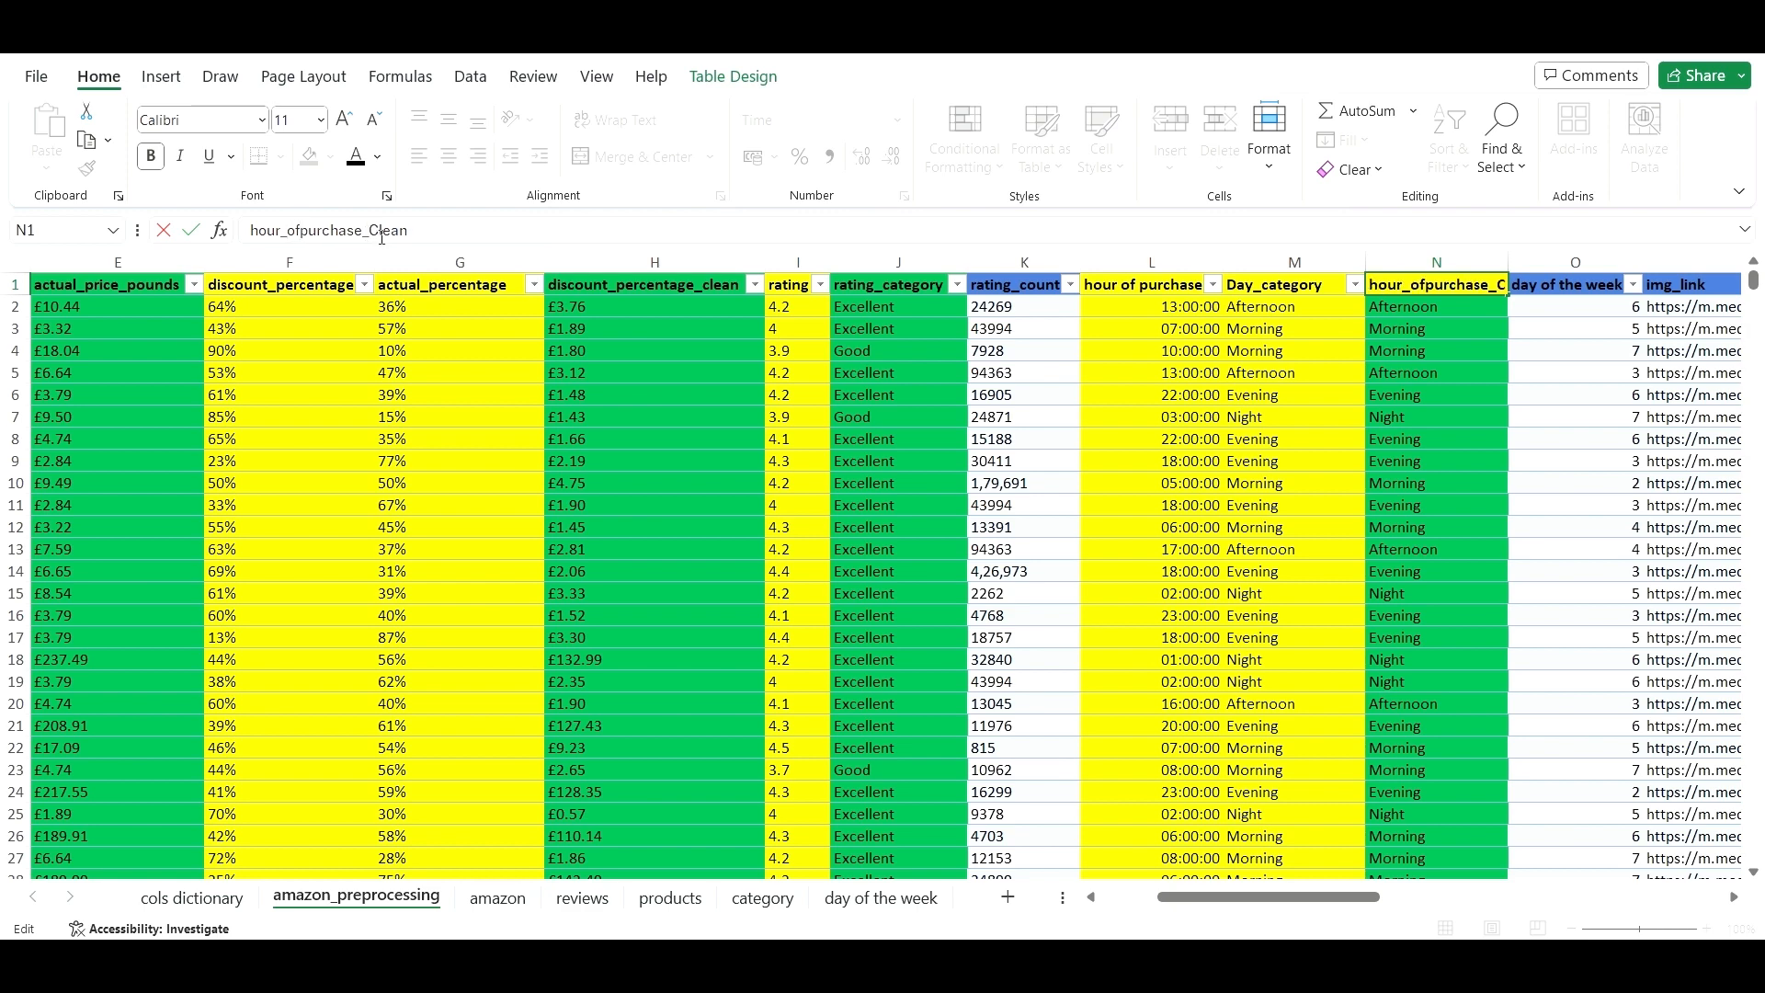
key("BackSpace")
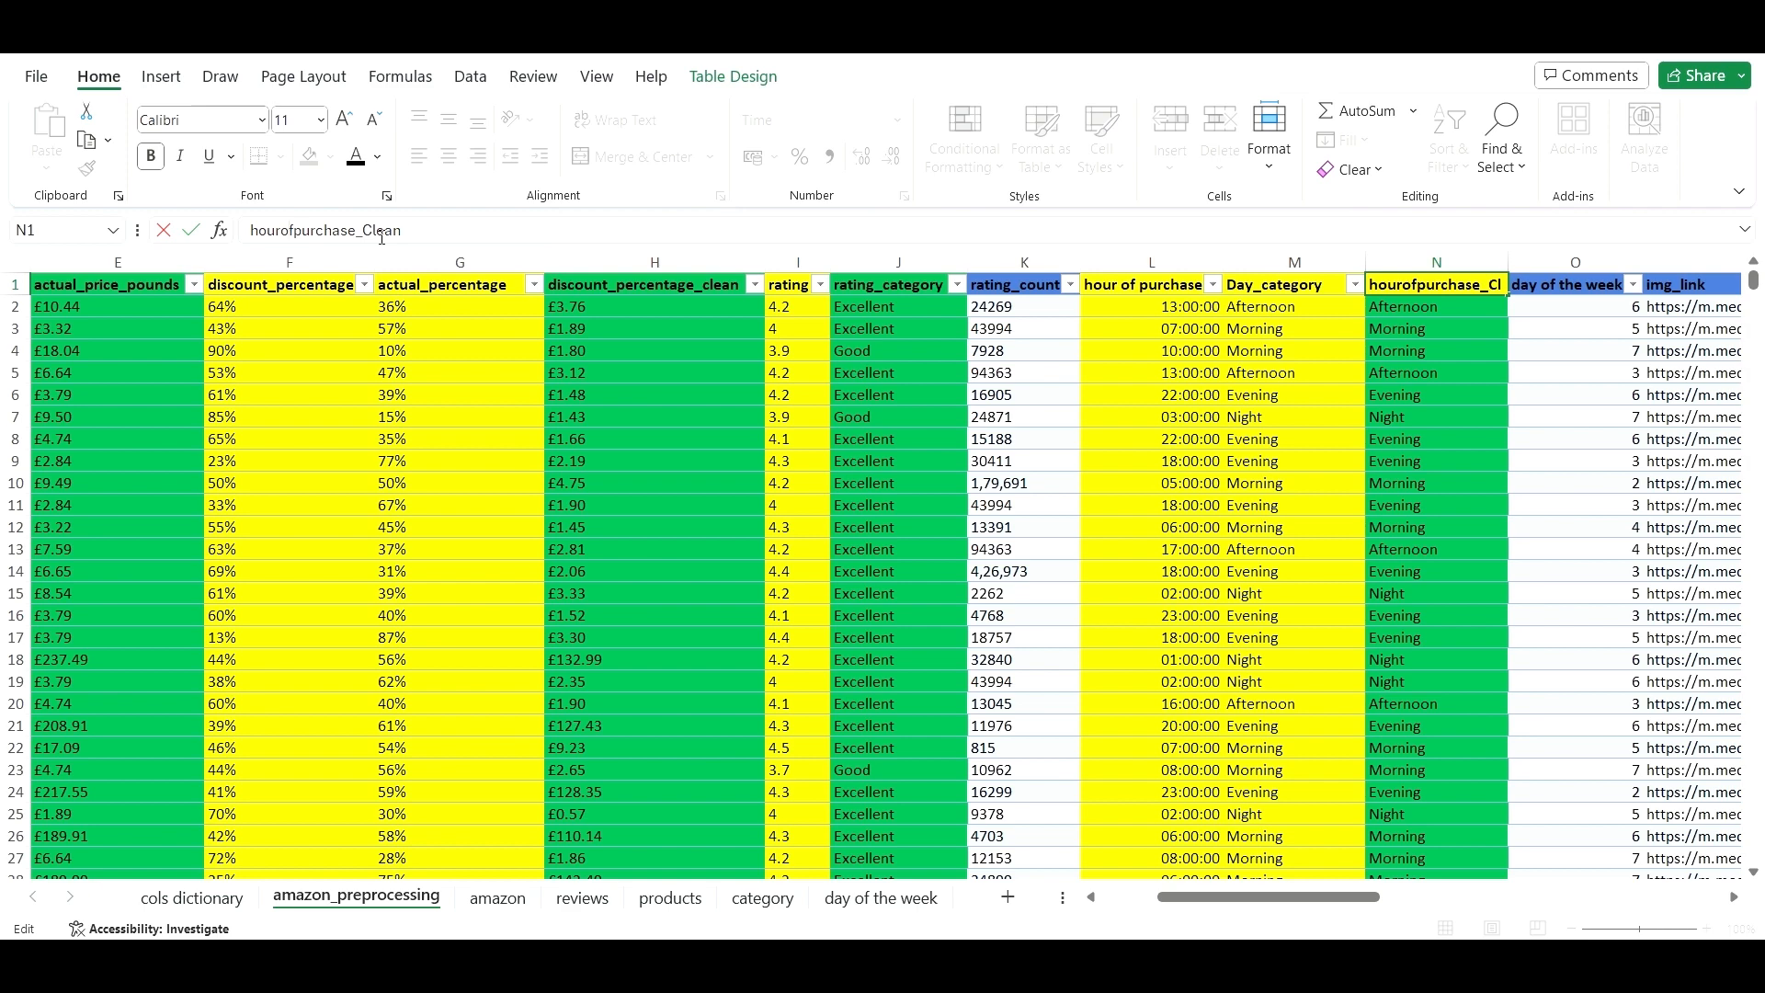
type("_of")
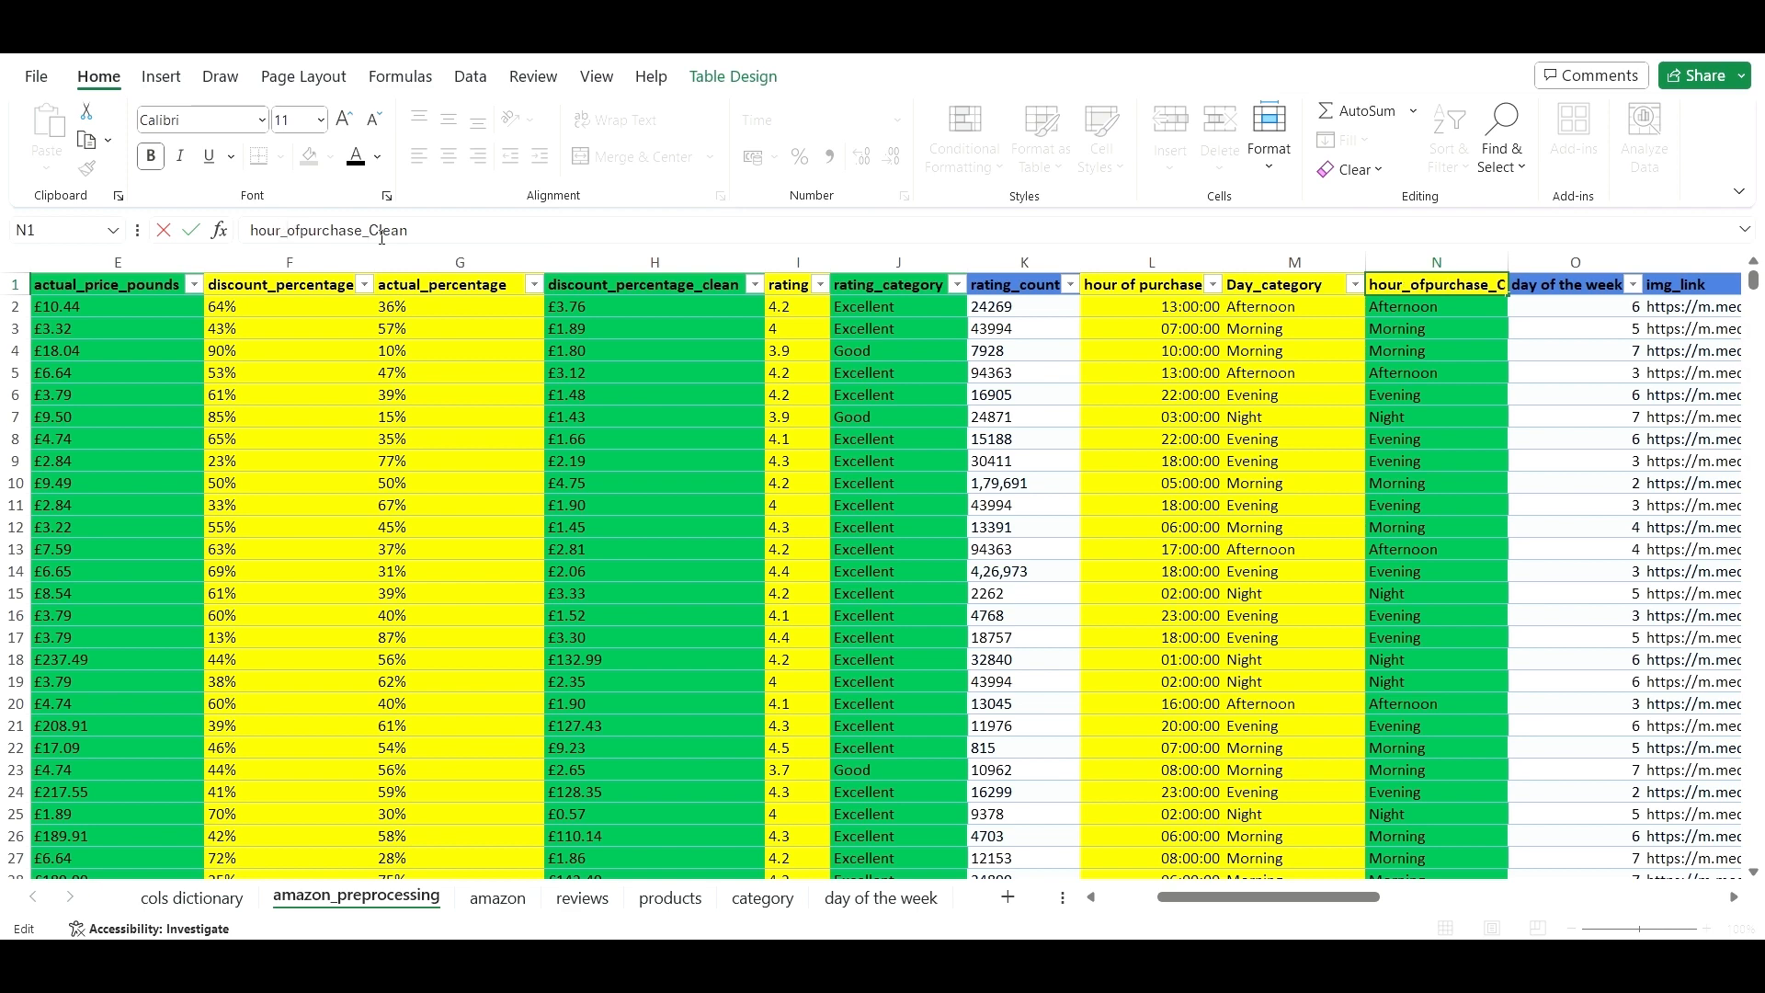
type("_")
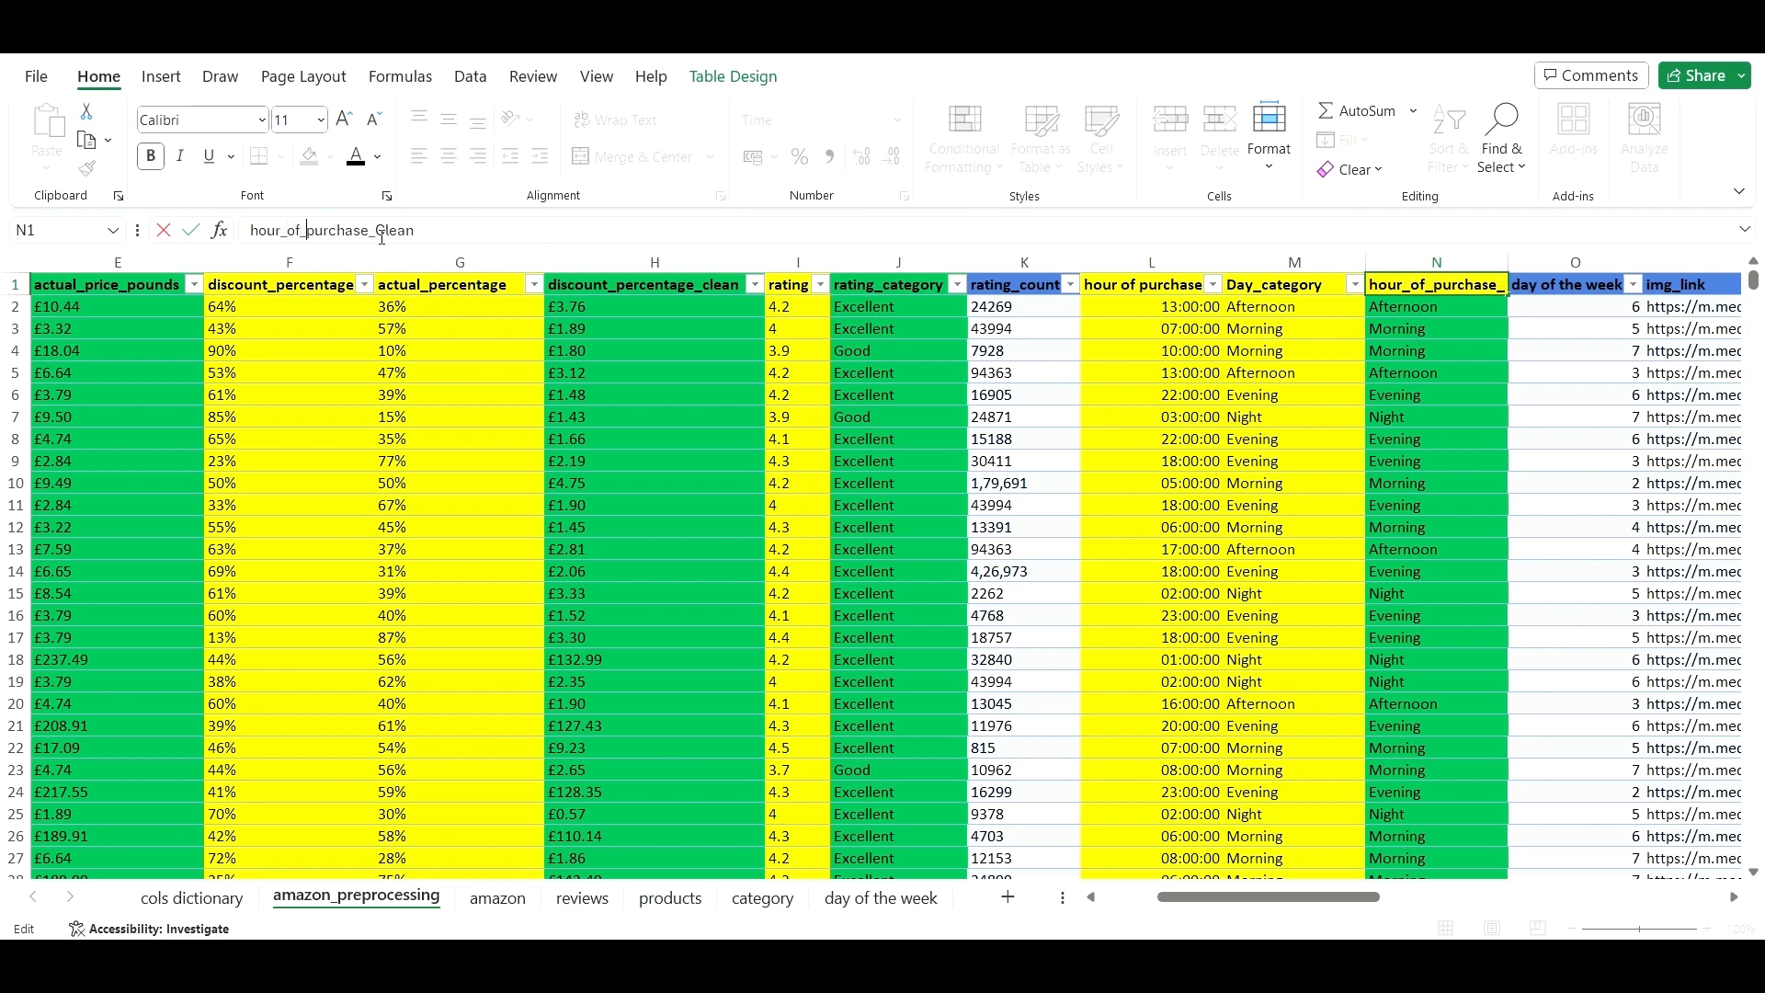
left_click(389, 235)
key("BackSpace")
type("c")
key("Return")
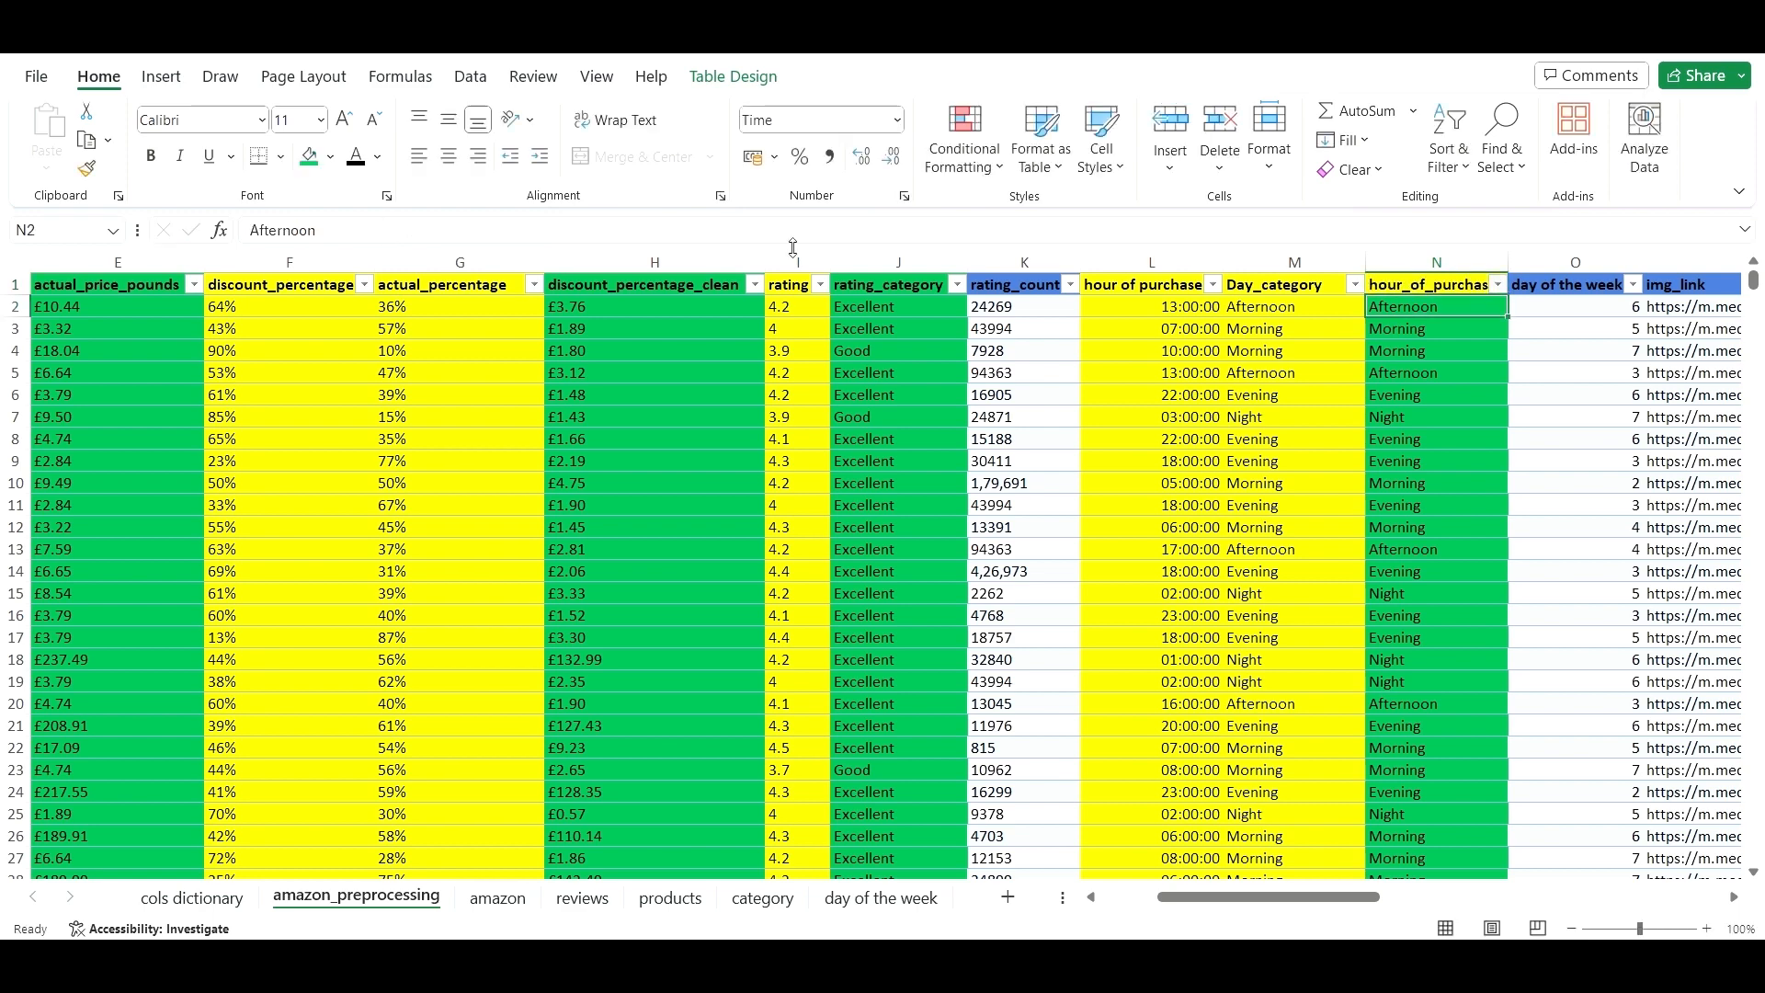
- Autofit column N's width to fit its hour_of_purchase_clean header
left_click_drag(1505, 253, 1503, 258)
double_click(1503, 268)
key("Down")
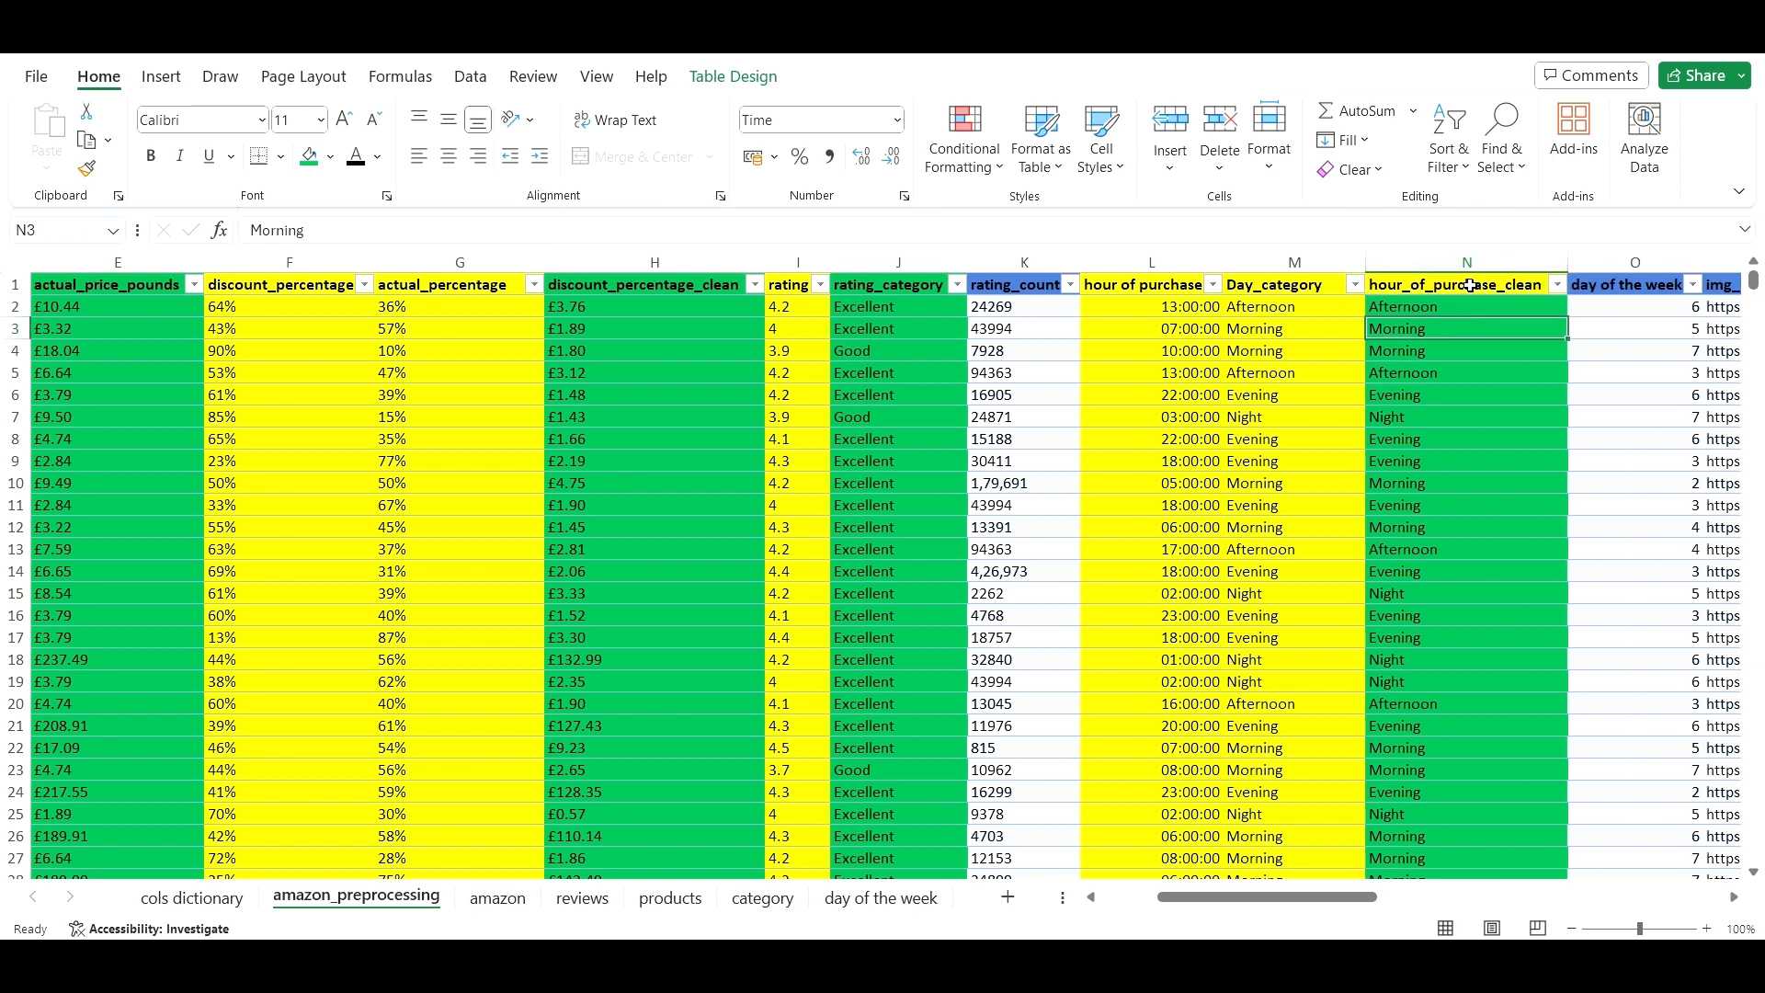
key("Up")
key("Up")
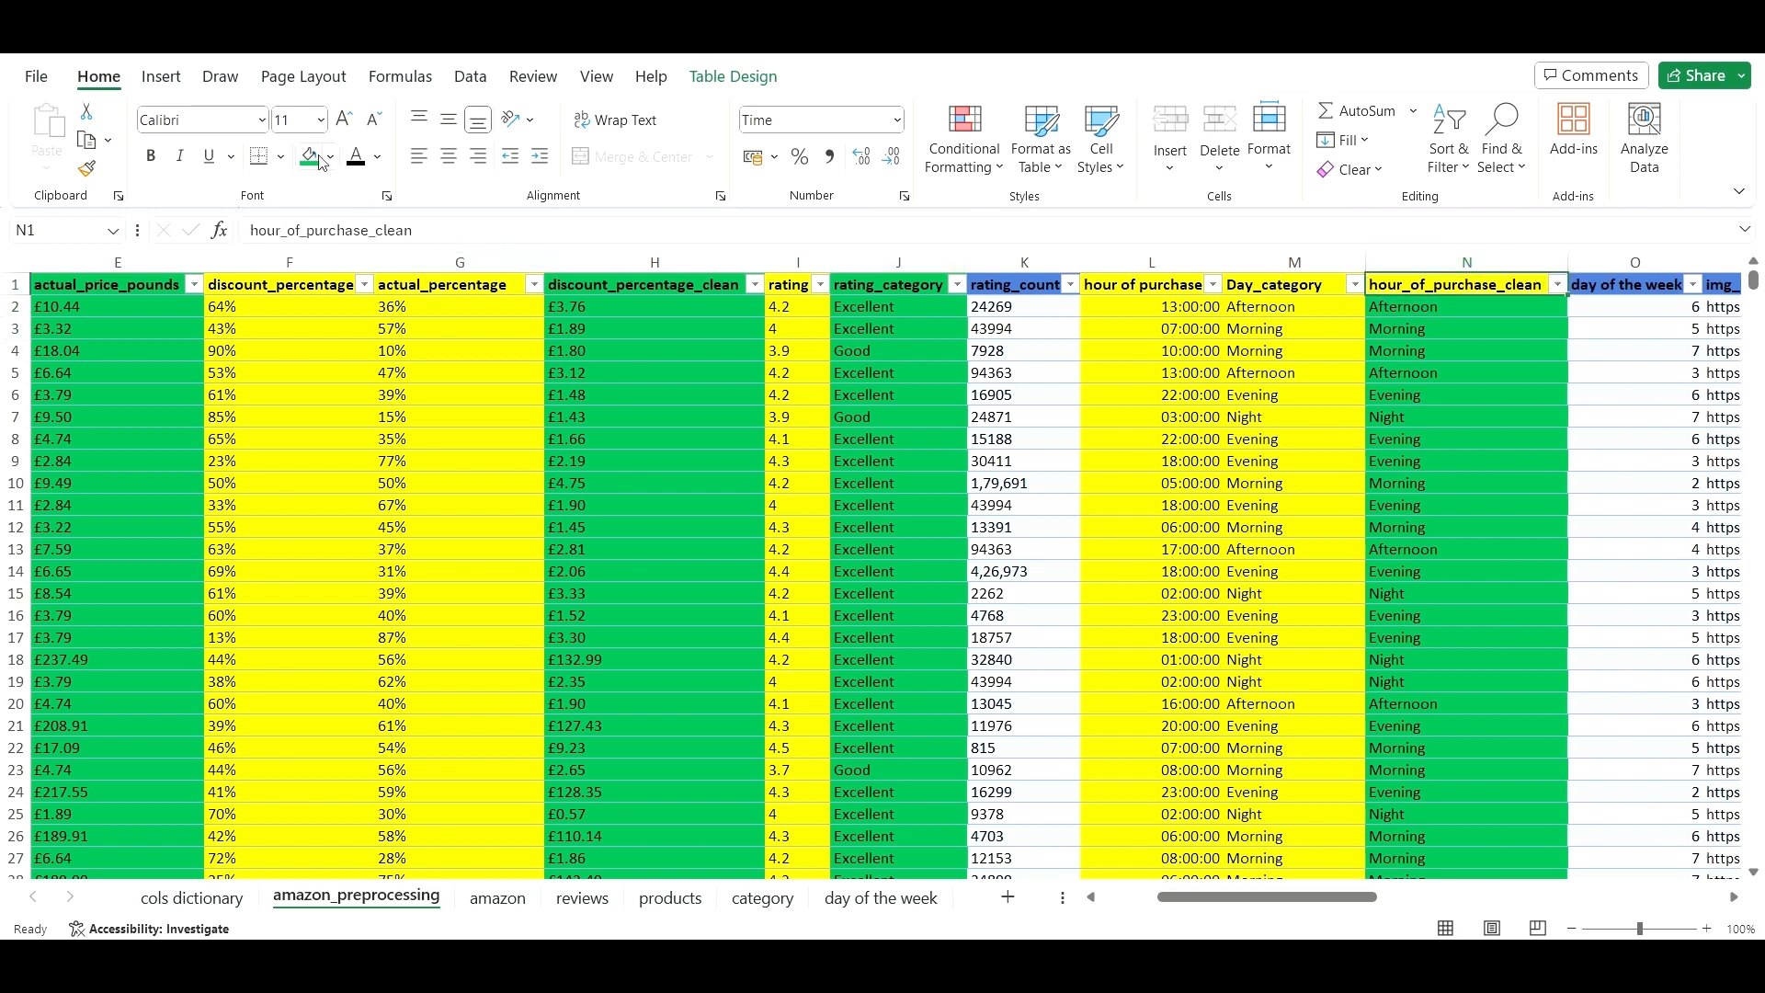
left_click(1319, 747)
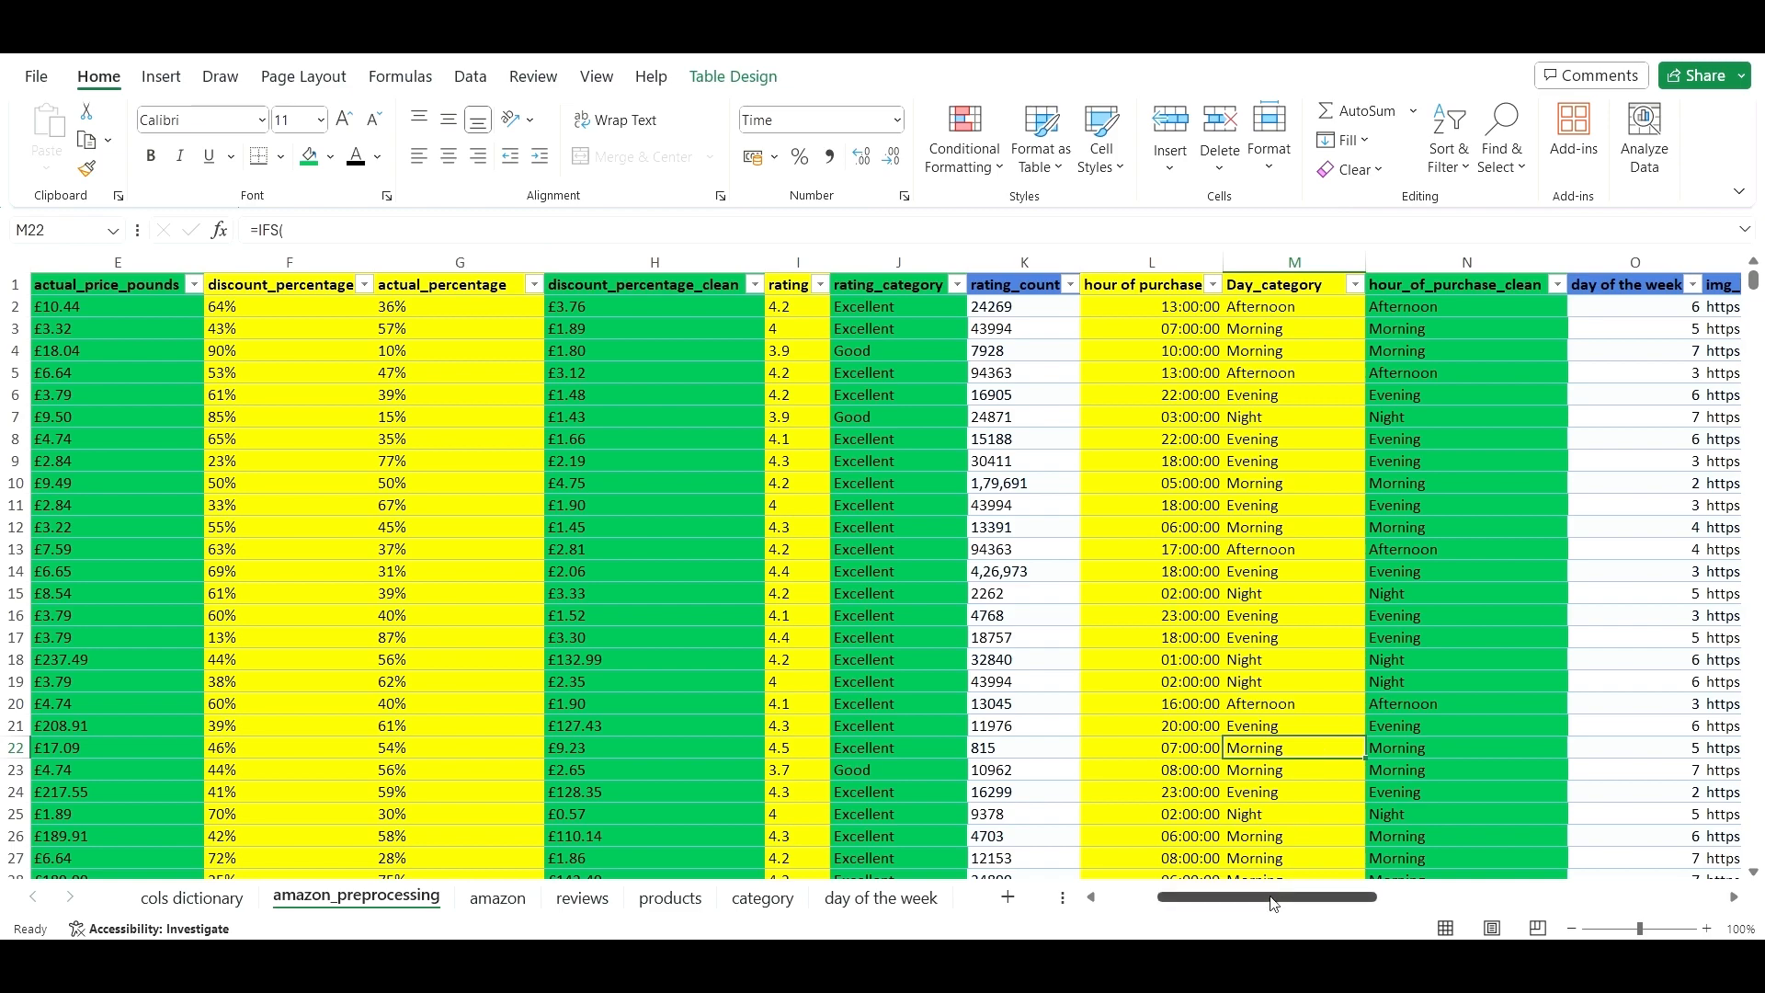
left_click_drag(1273, 896, 1394, 895)
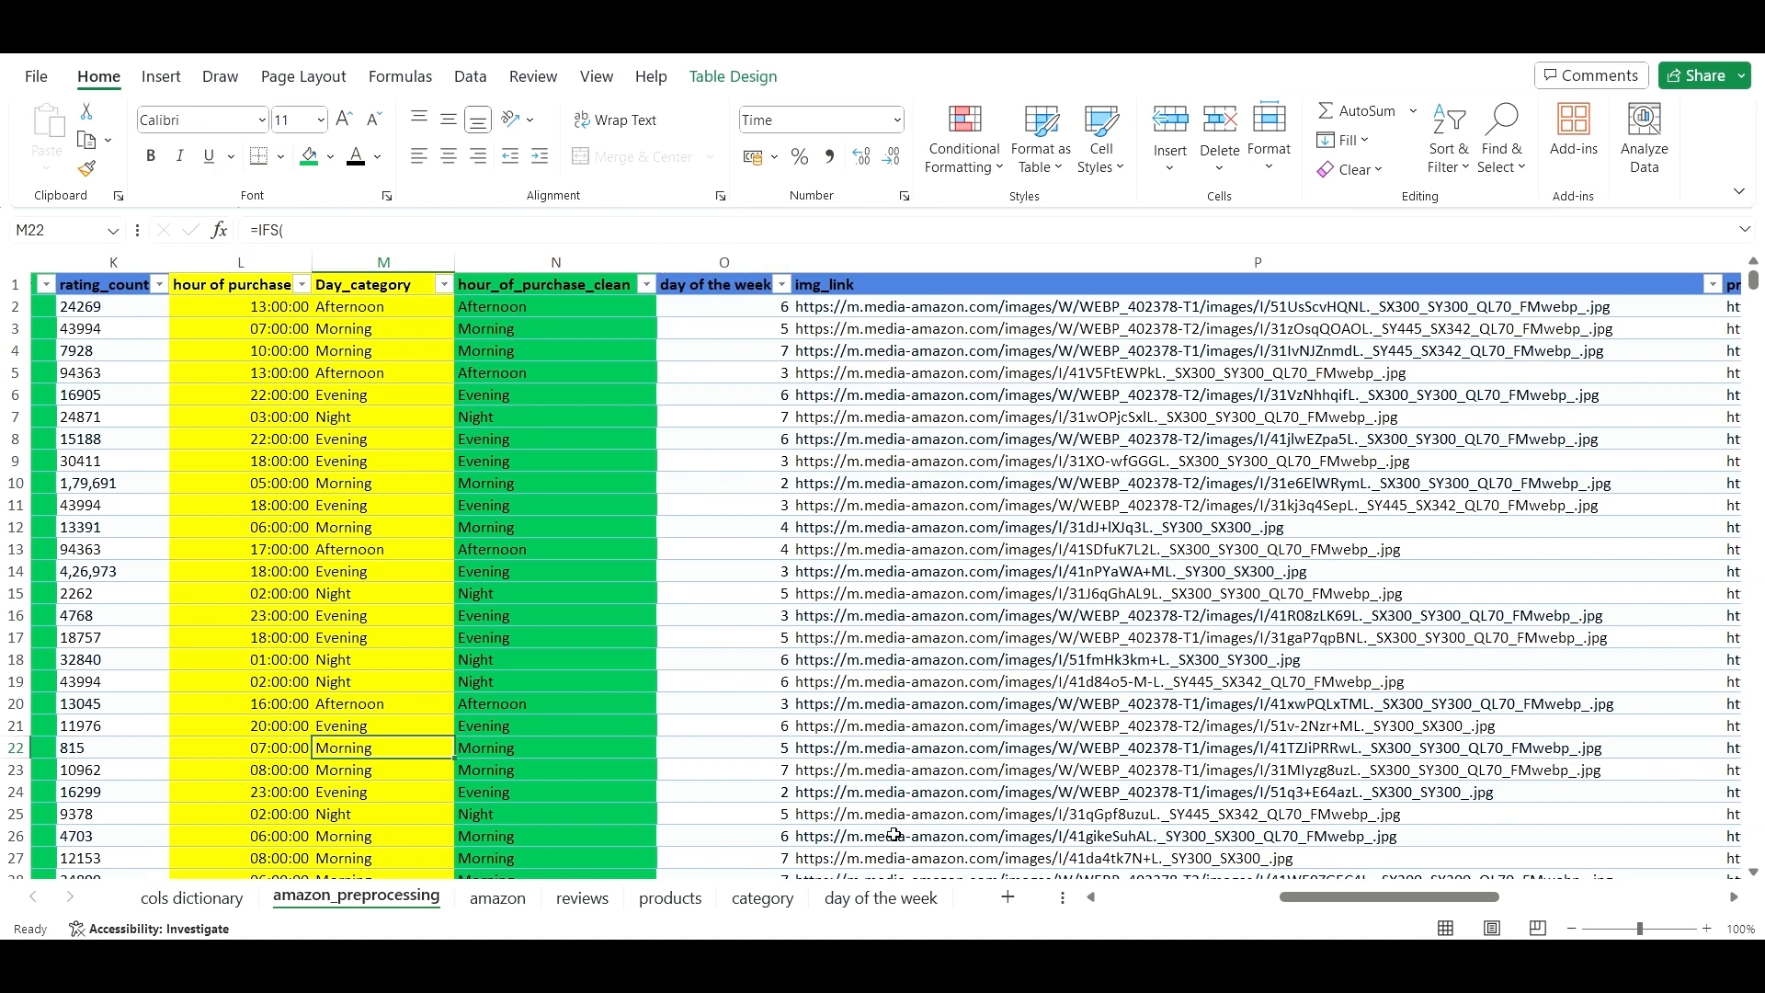
left_click(922, 900)
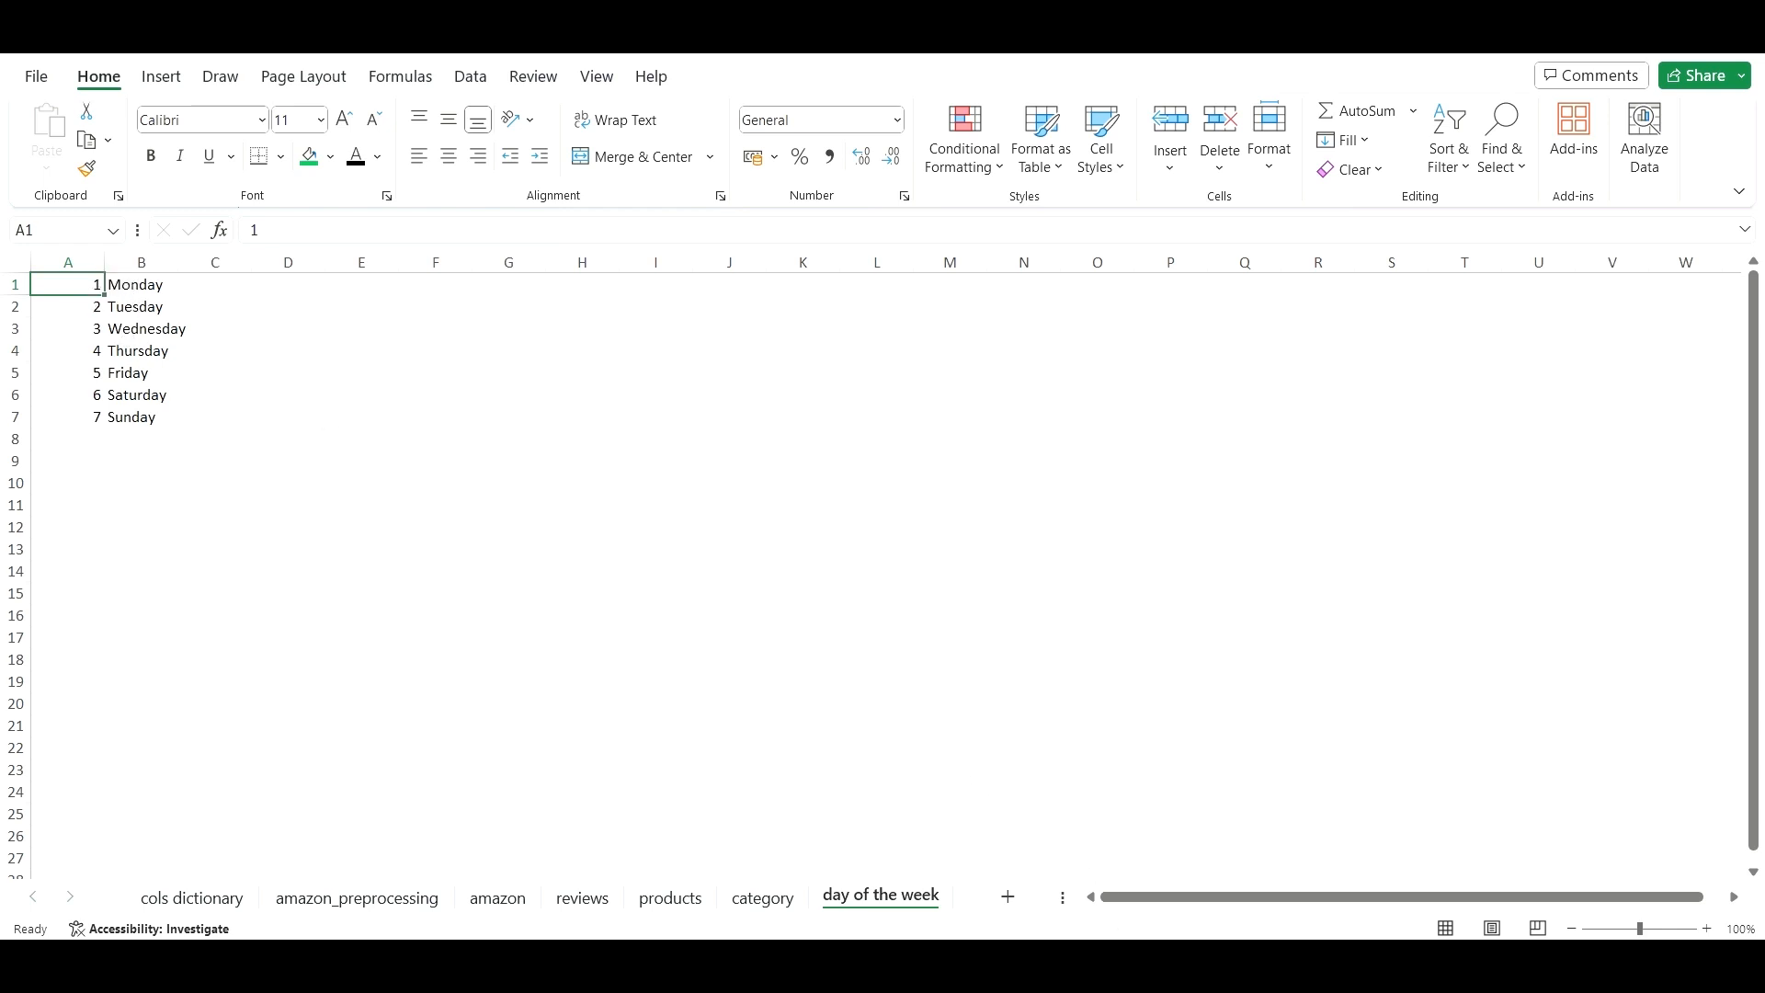
mouse_move(1099, 965)
left_click(356, 898)
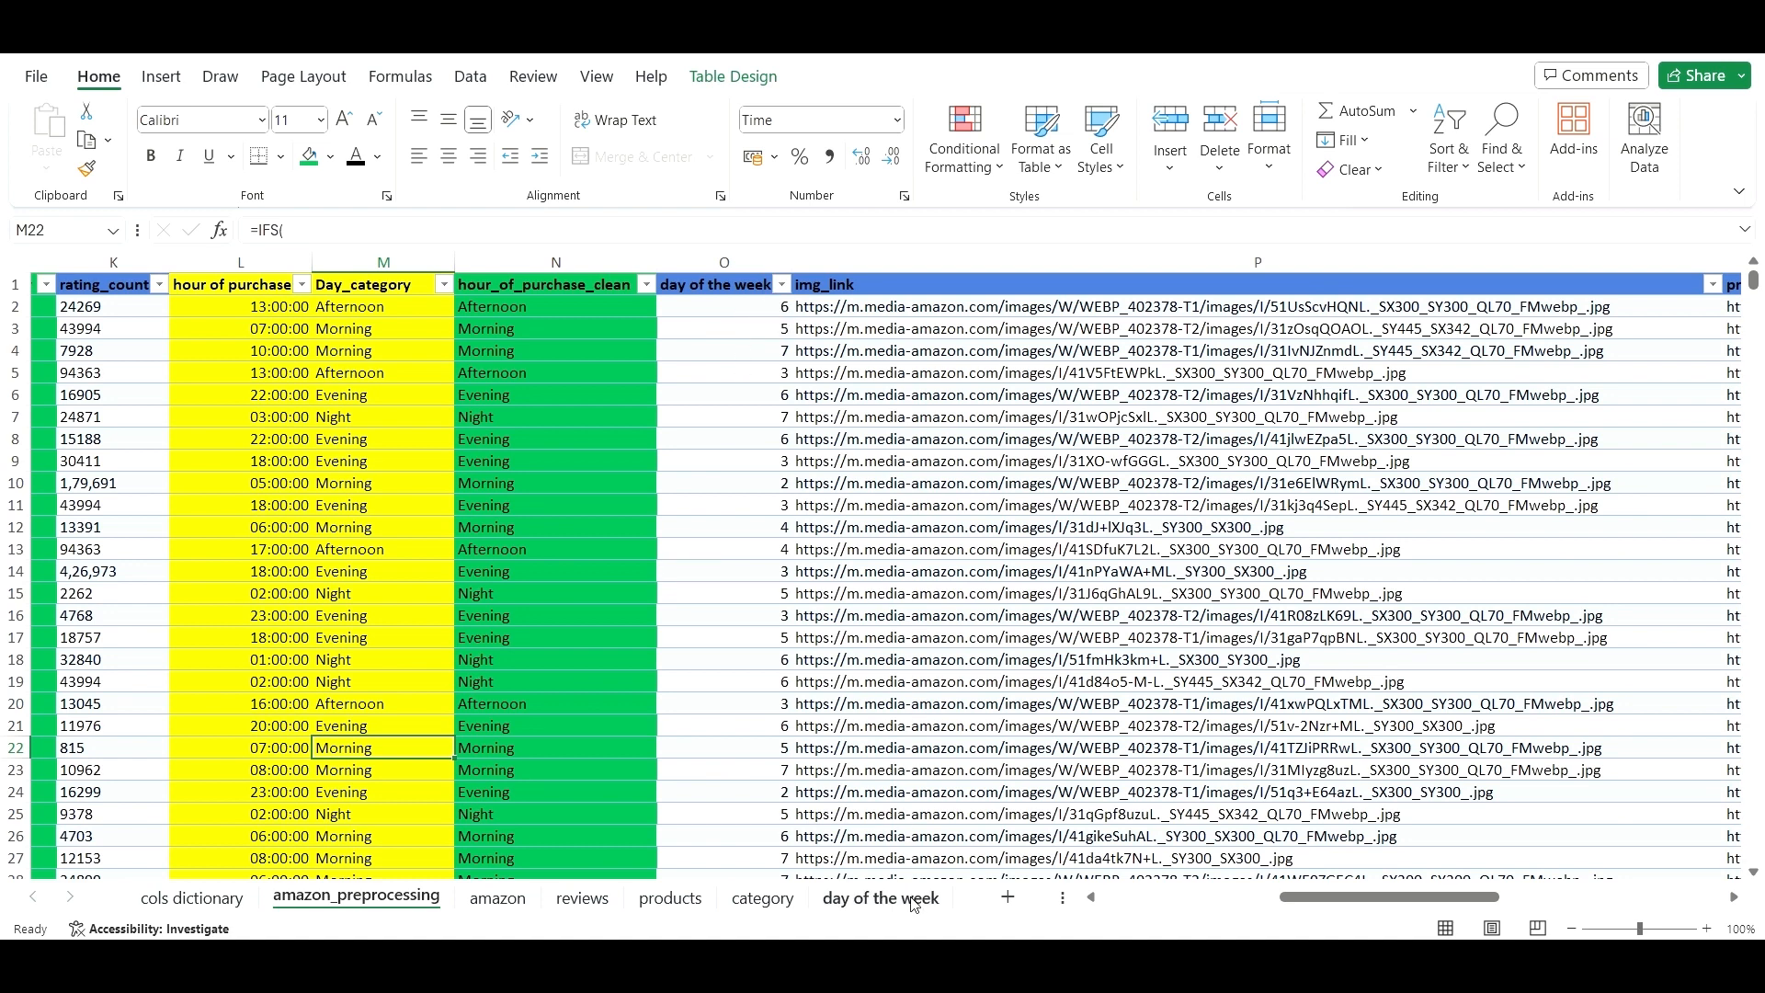
left_click(883, 897)
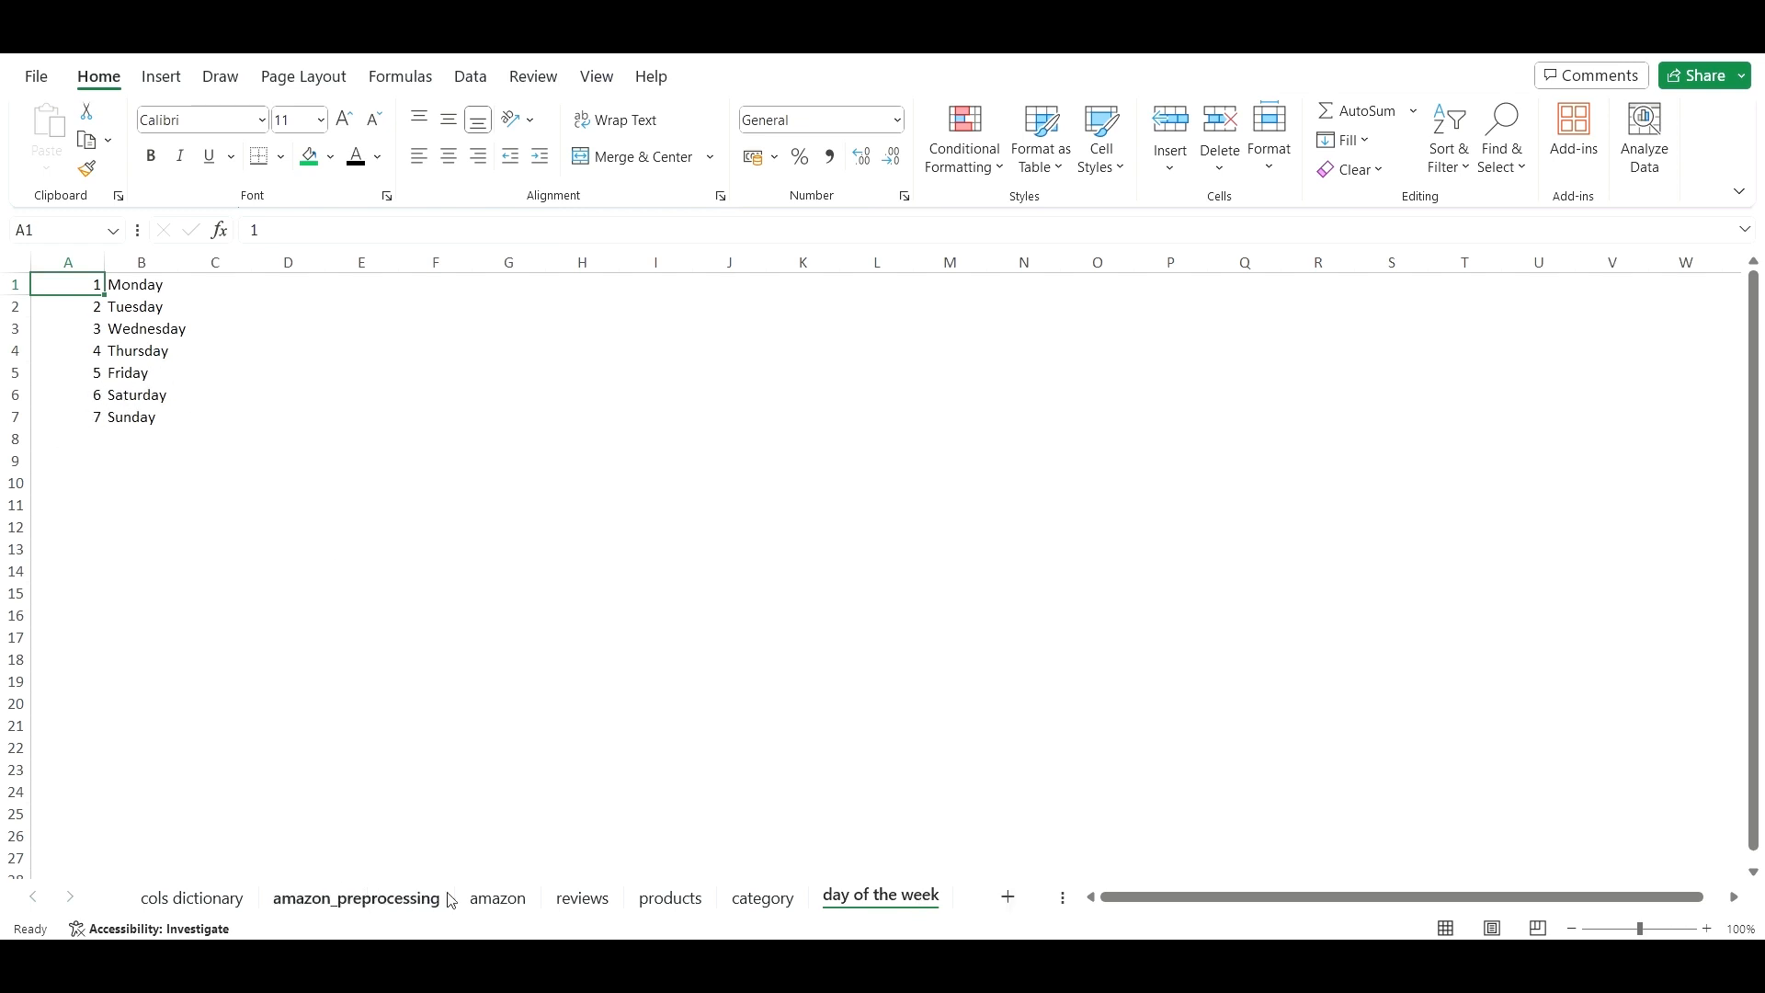
left_click(498, 898)
left_click(411, 903)
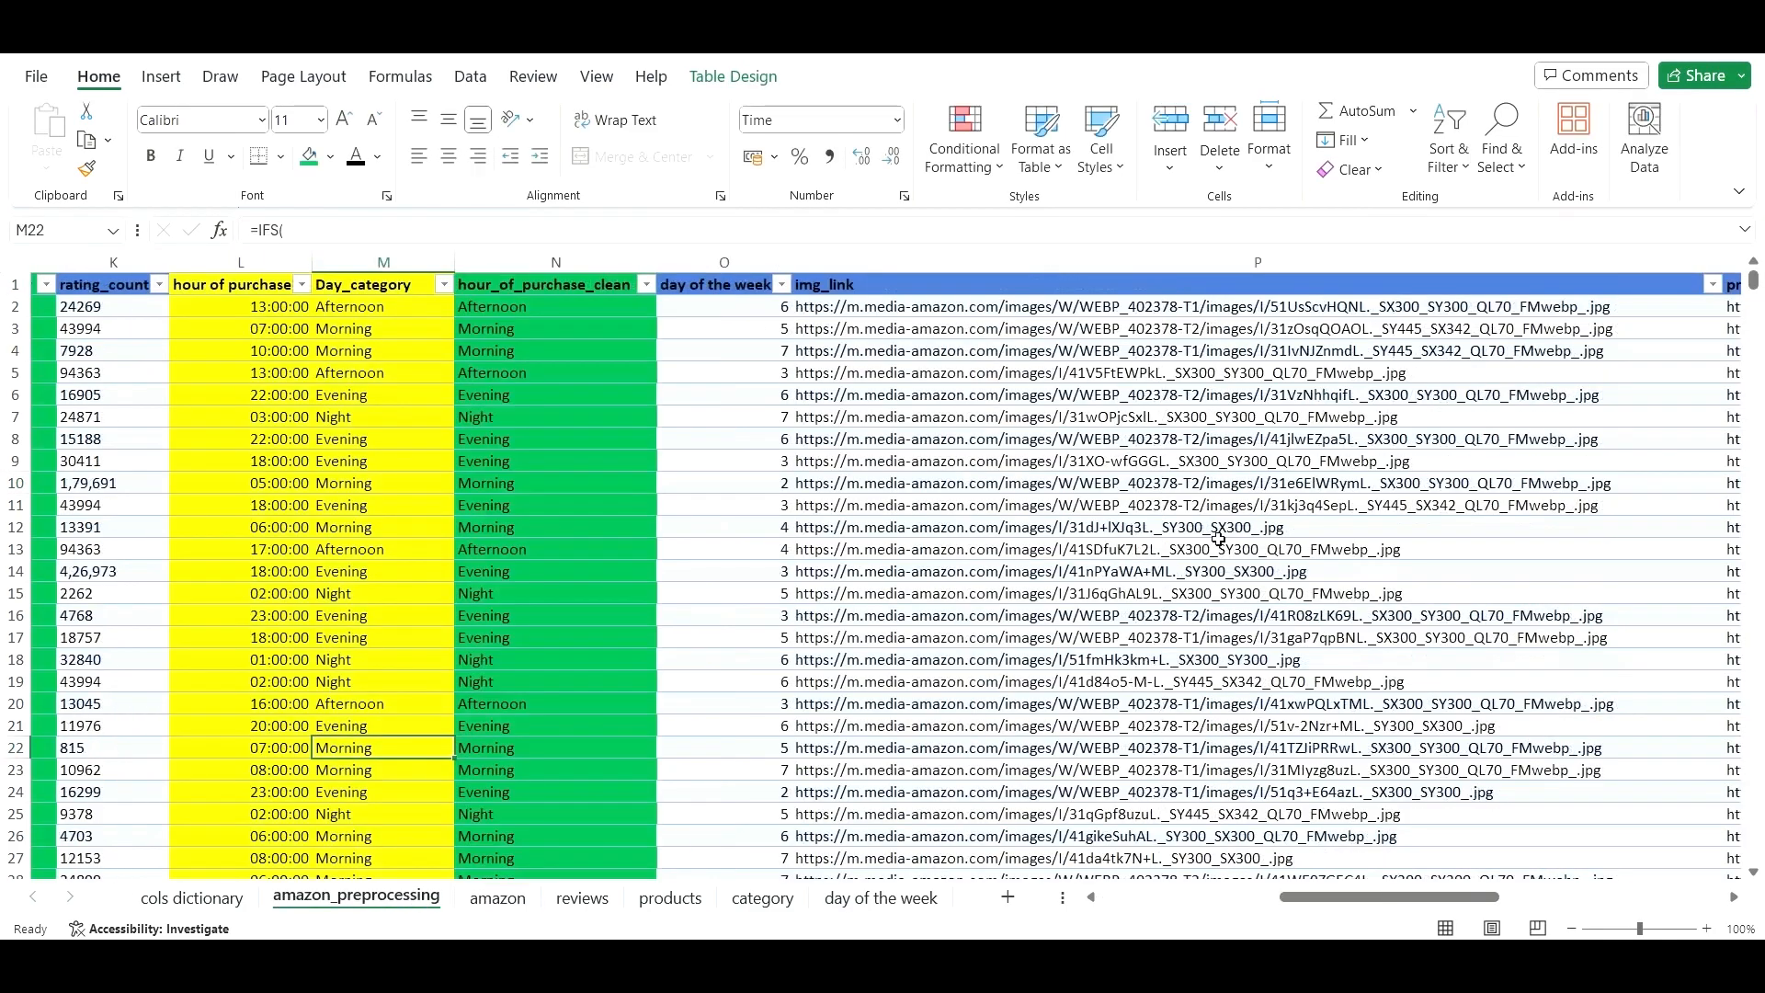
- Fill the day of the week column O yellow
left_click(824, 267)
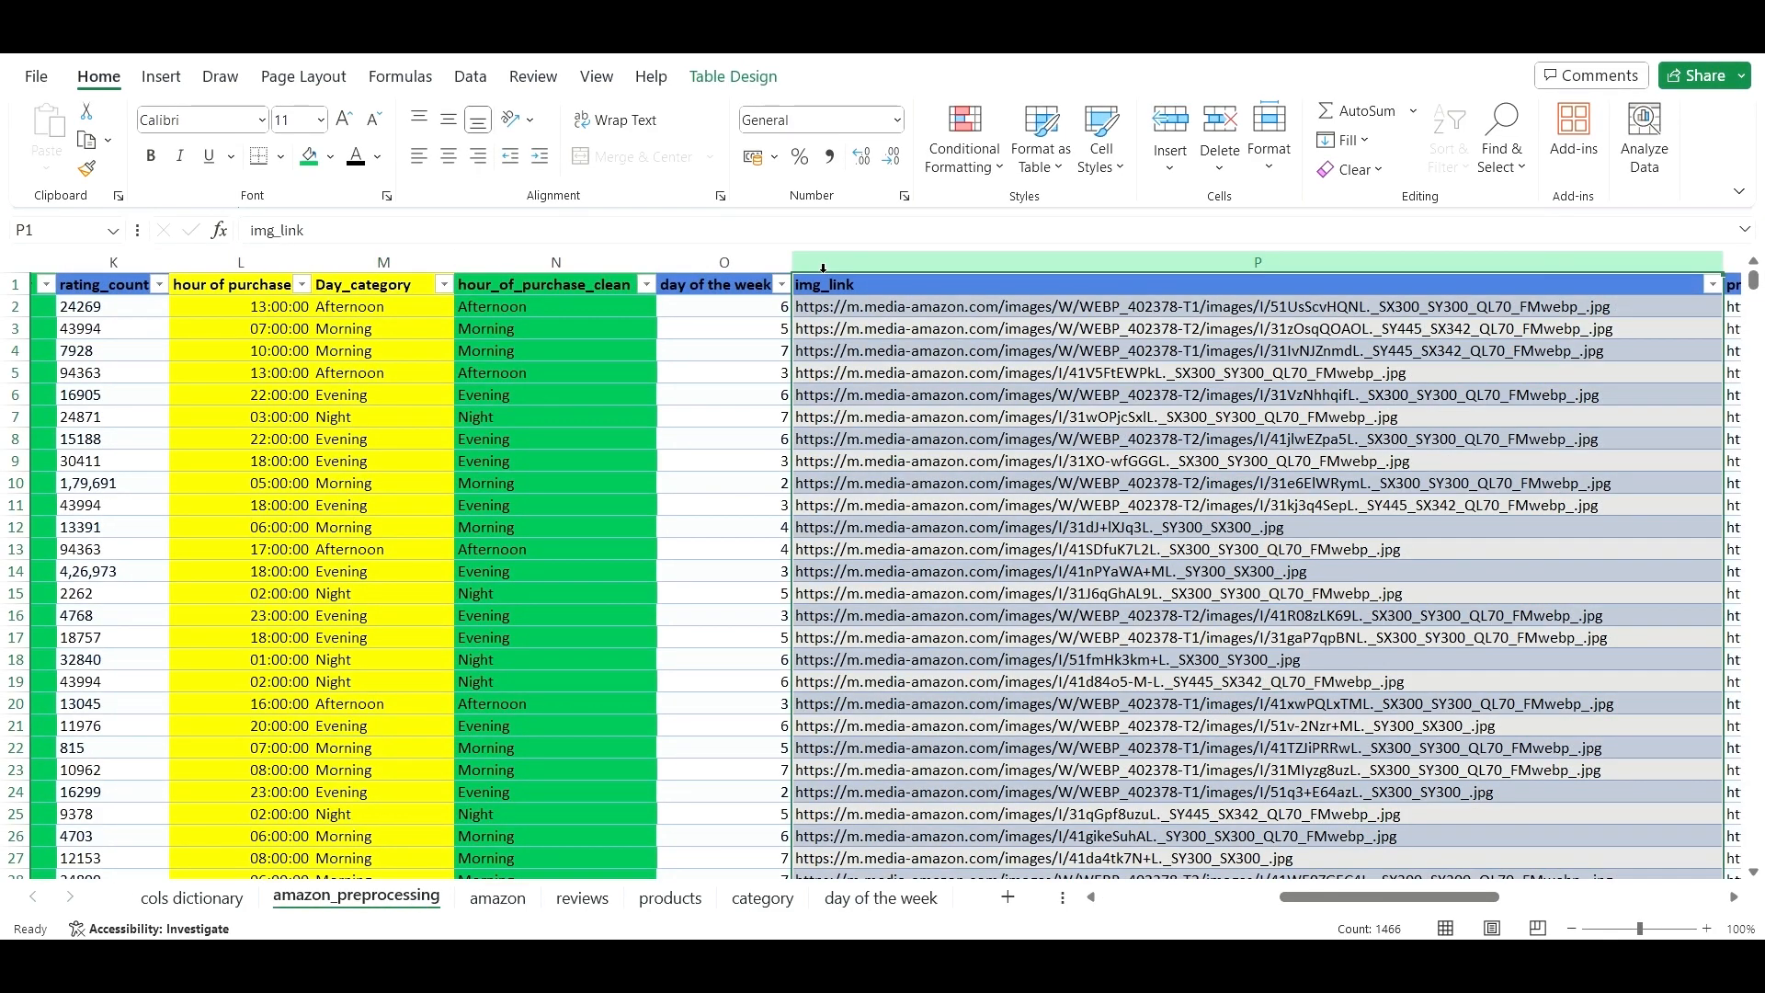
right_click(824, 266)
key("Escape")
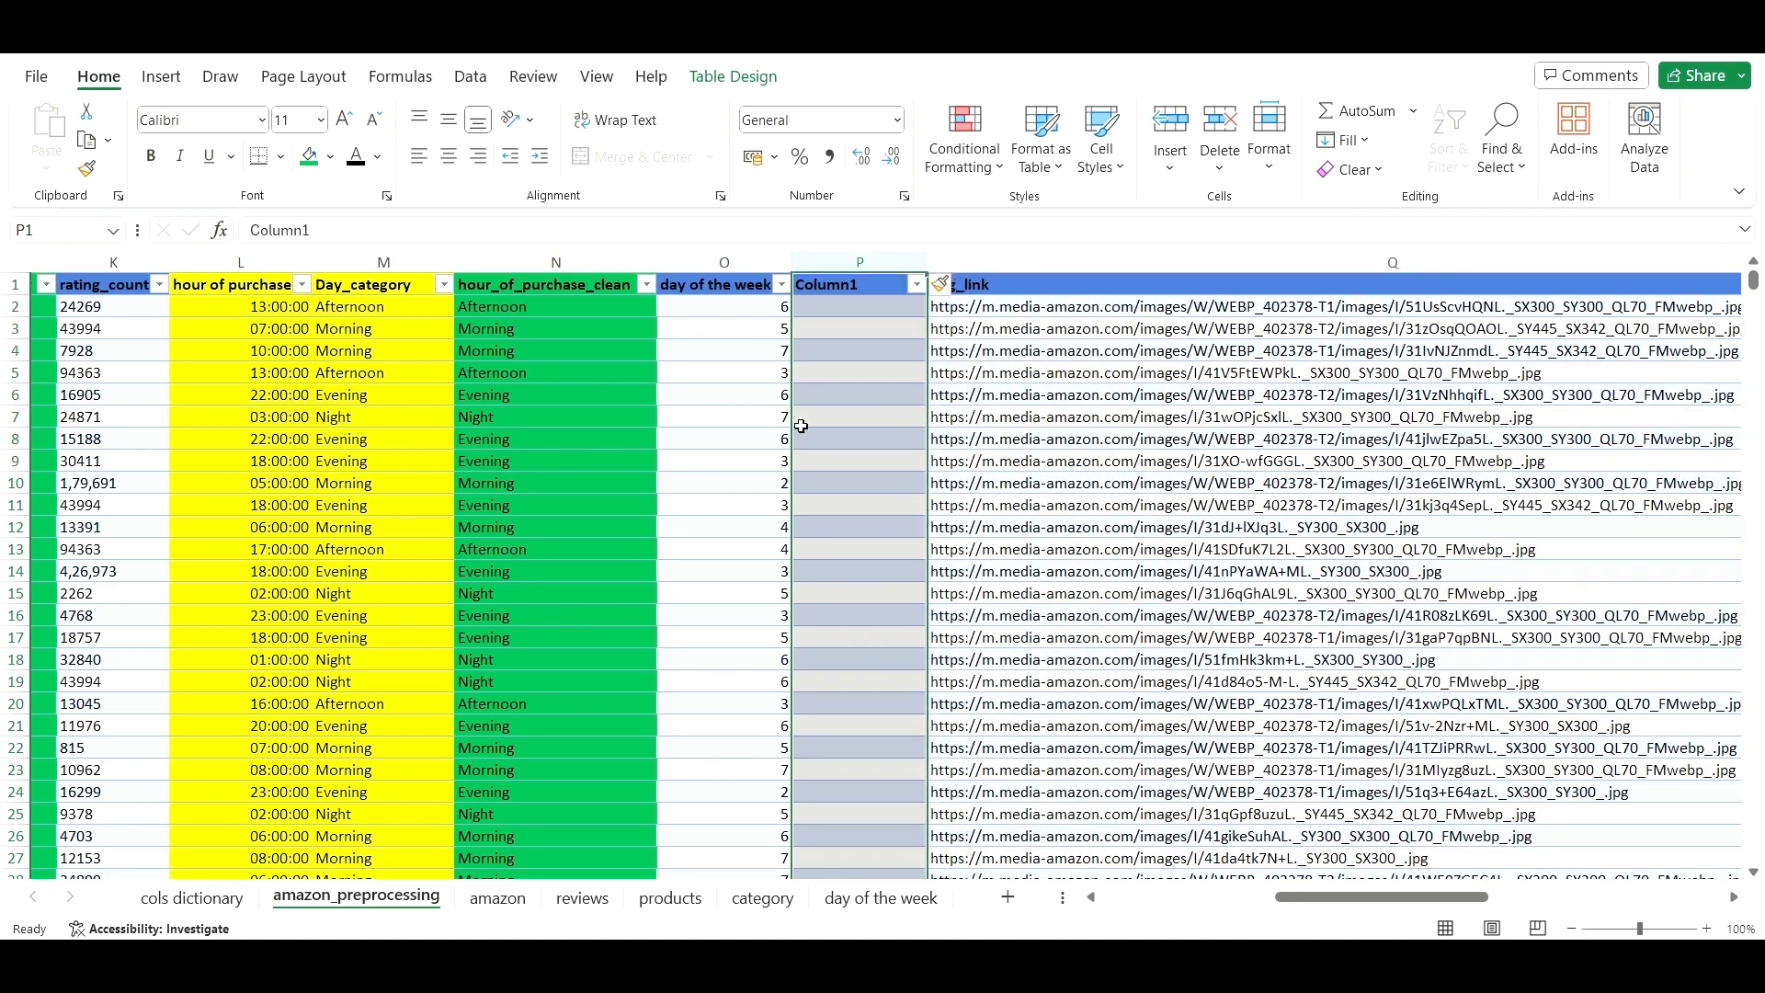
left_click(701, 265)
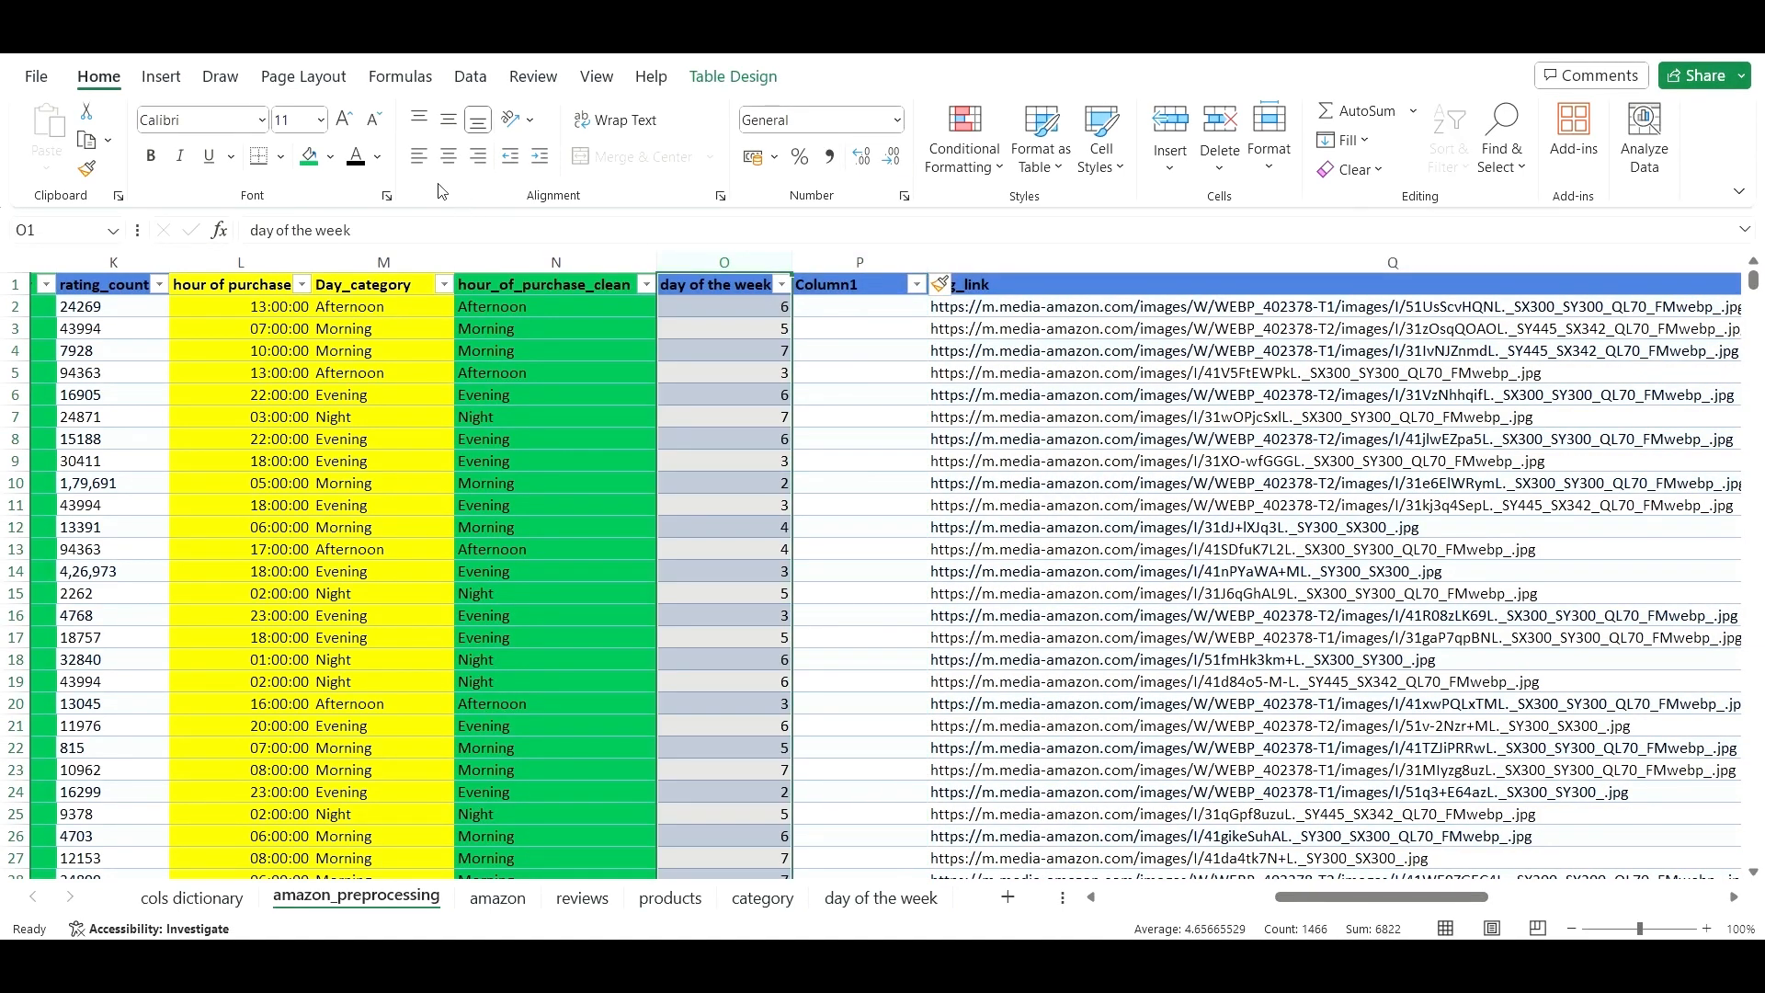
left_click(330, 157)
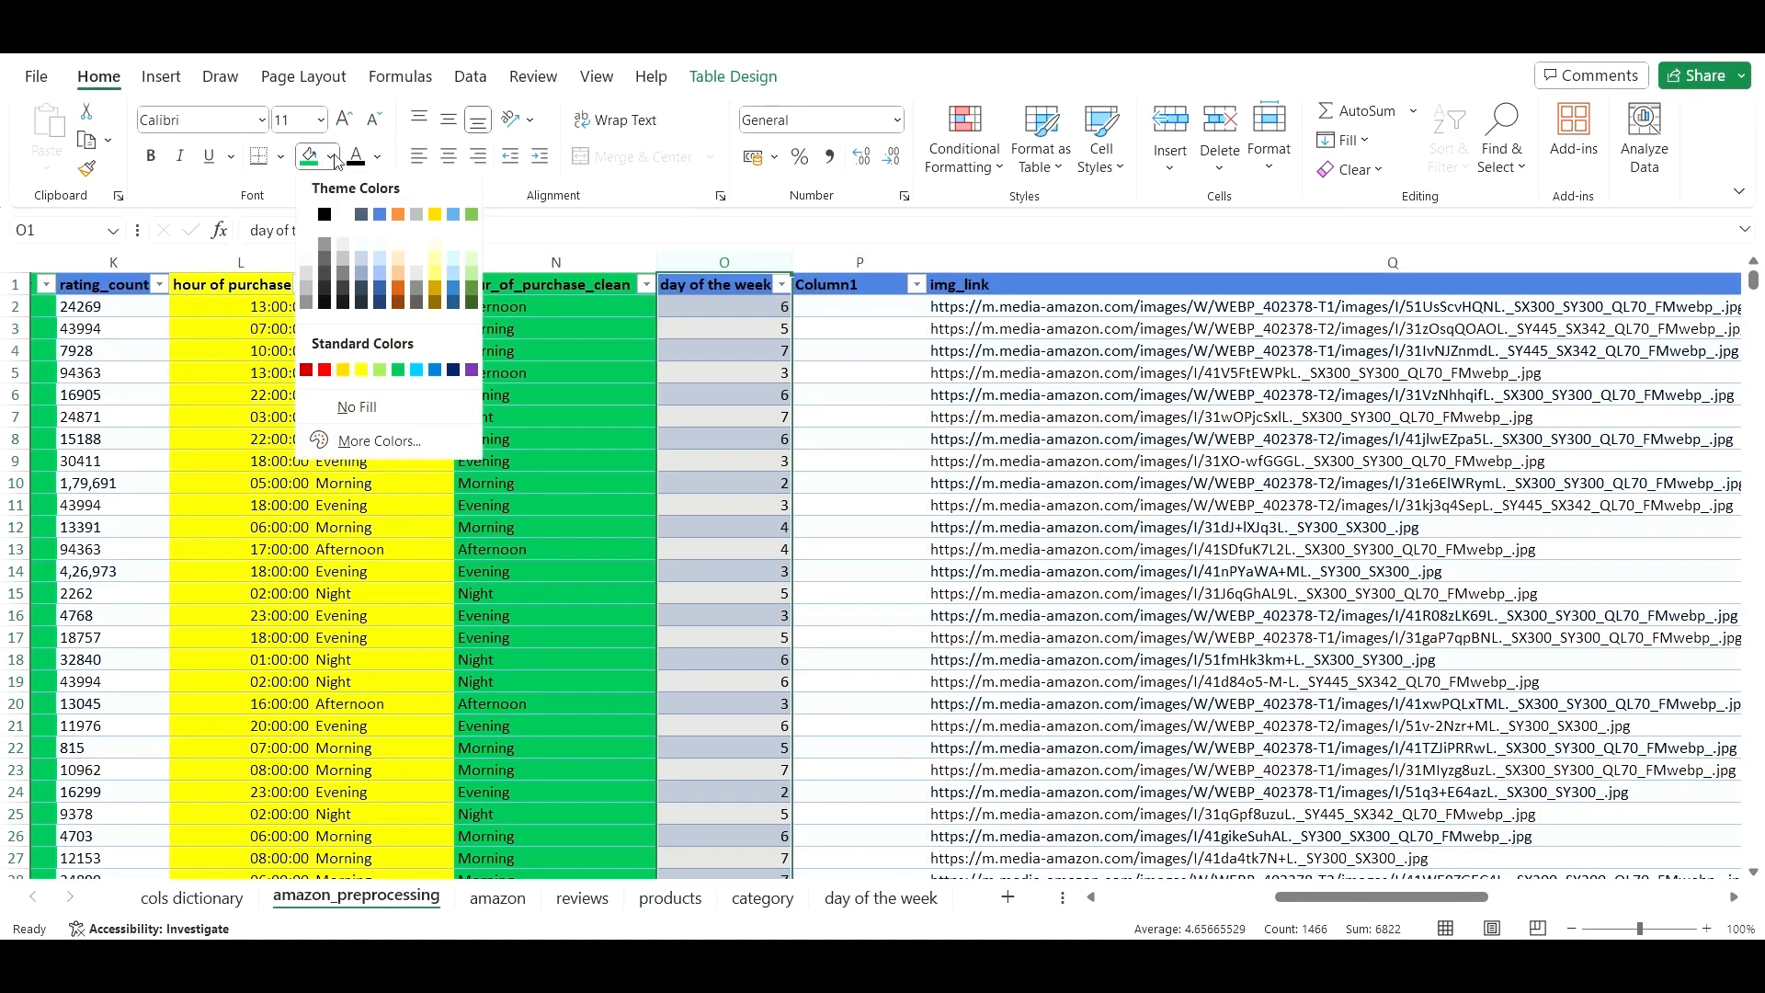
left_click(362, 373)
left_click(809, 415)
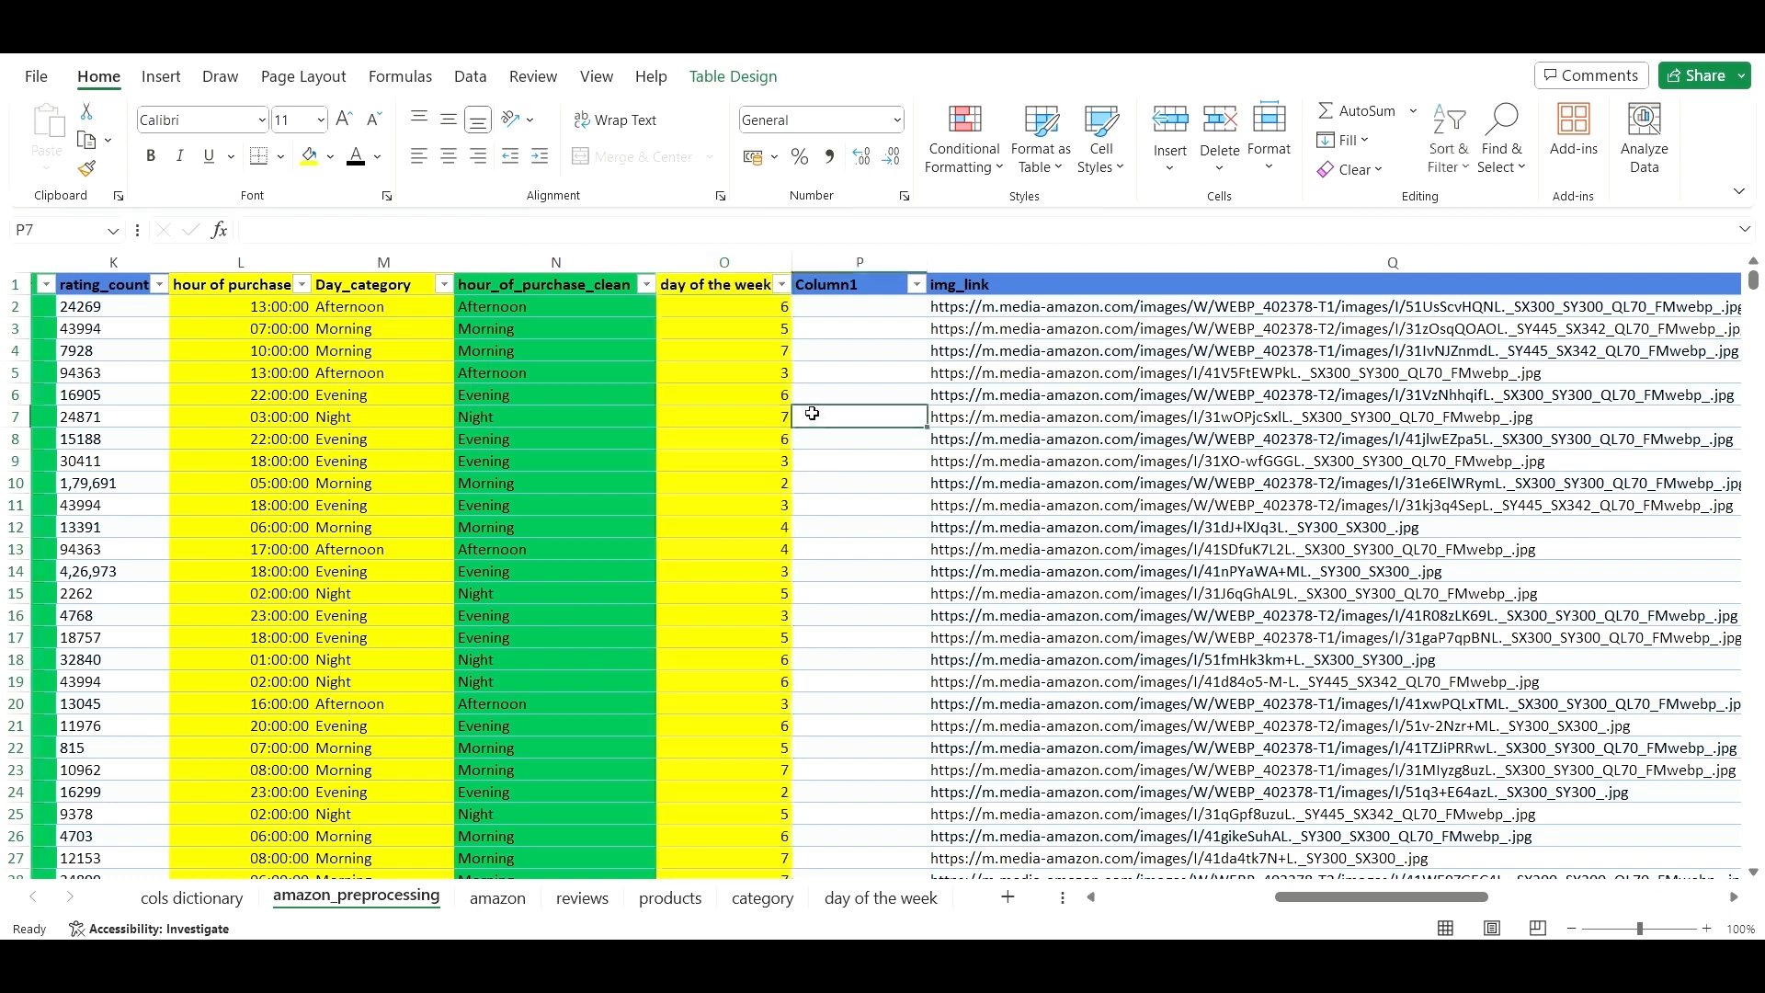
- Rename column P's Column1 header to Day_of_week_clean and autofit its width
left_click(884, 310)
left_click(871, 284)
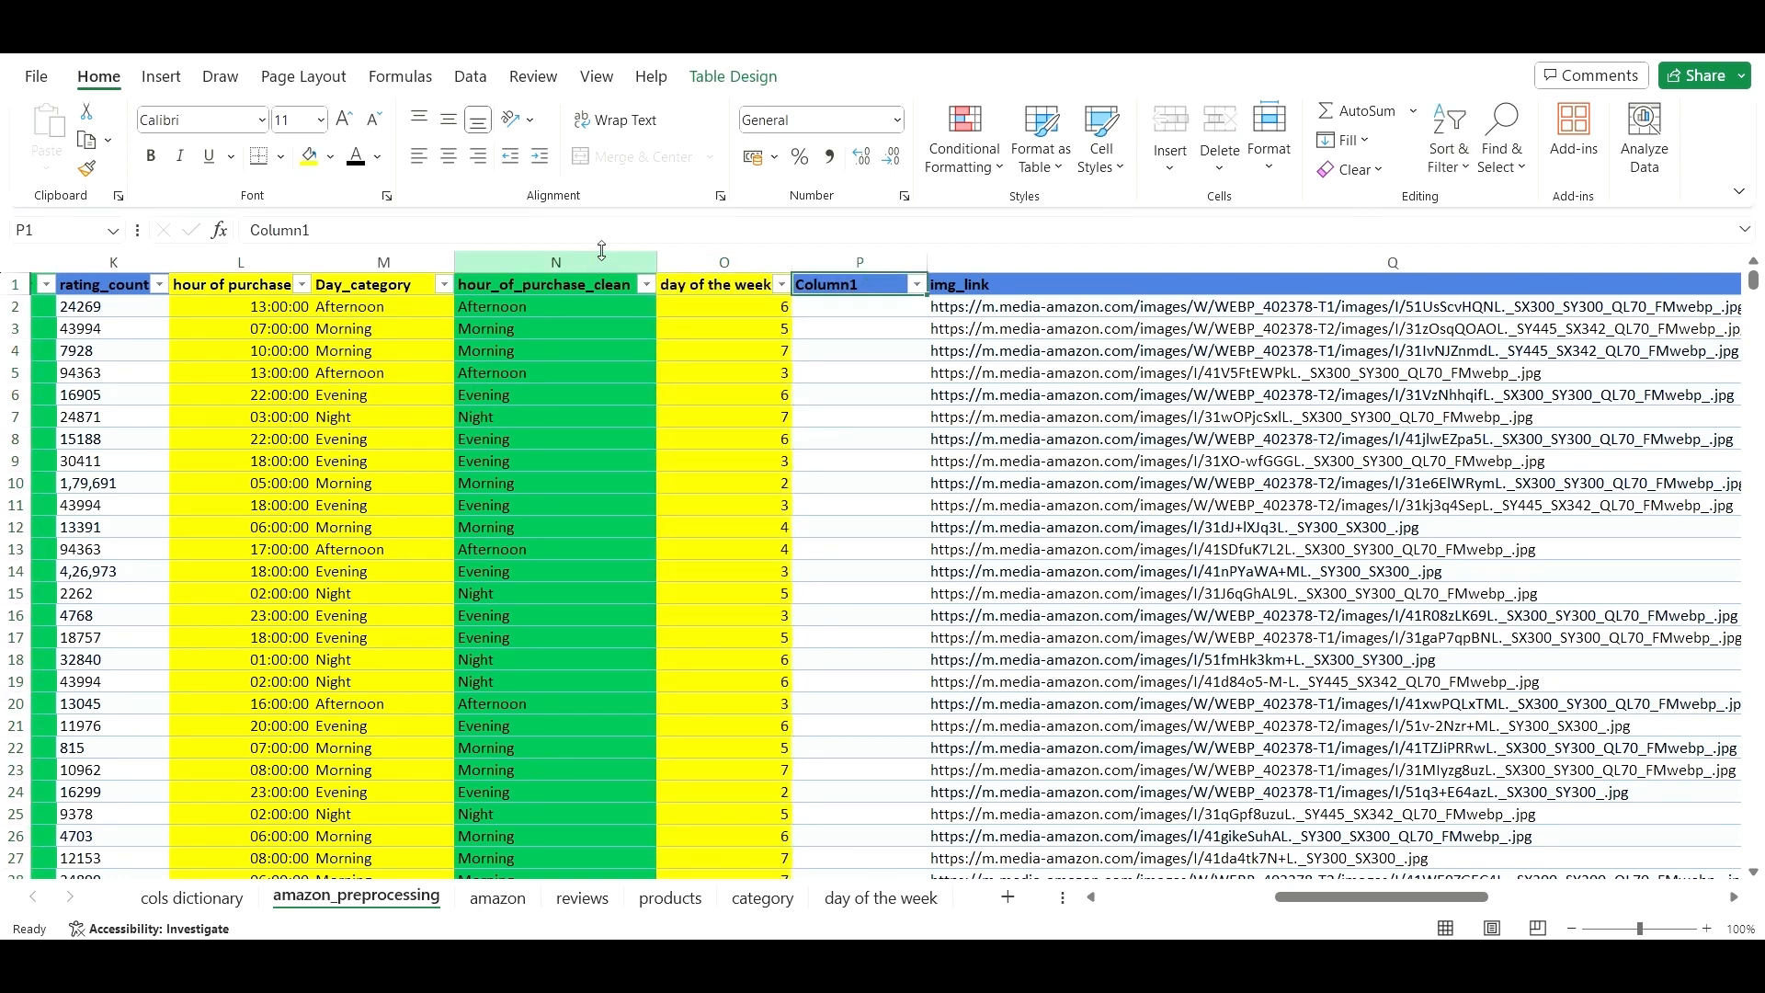
left_click_drag(549, 232, 236, 254)
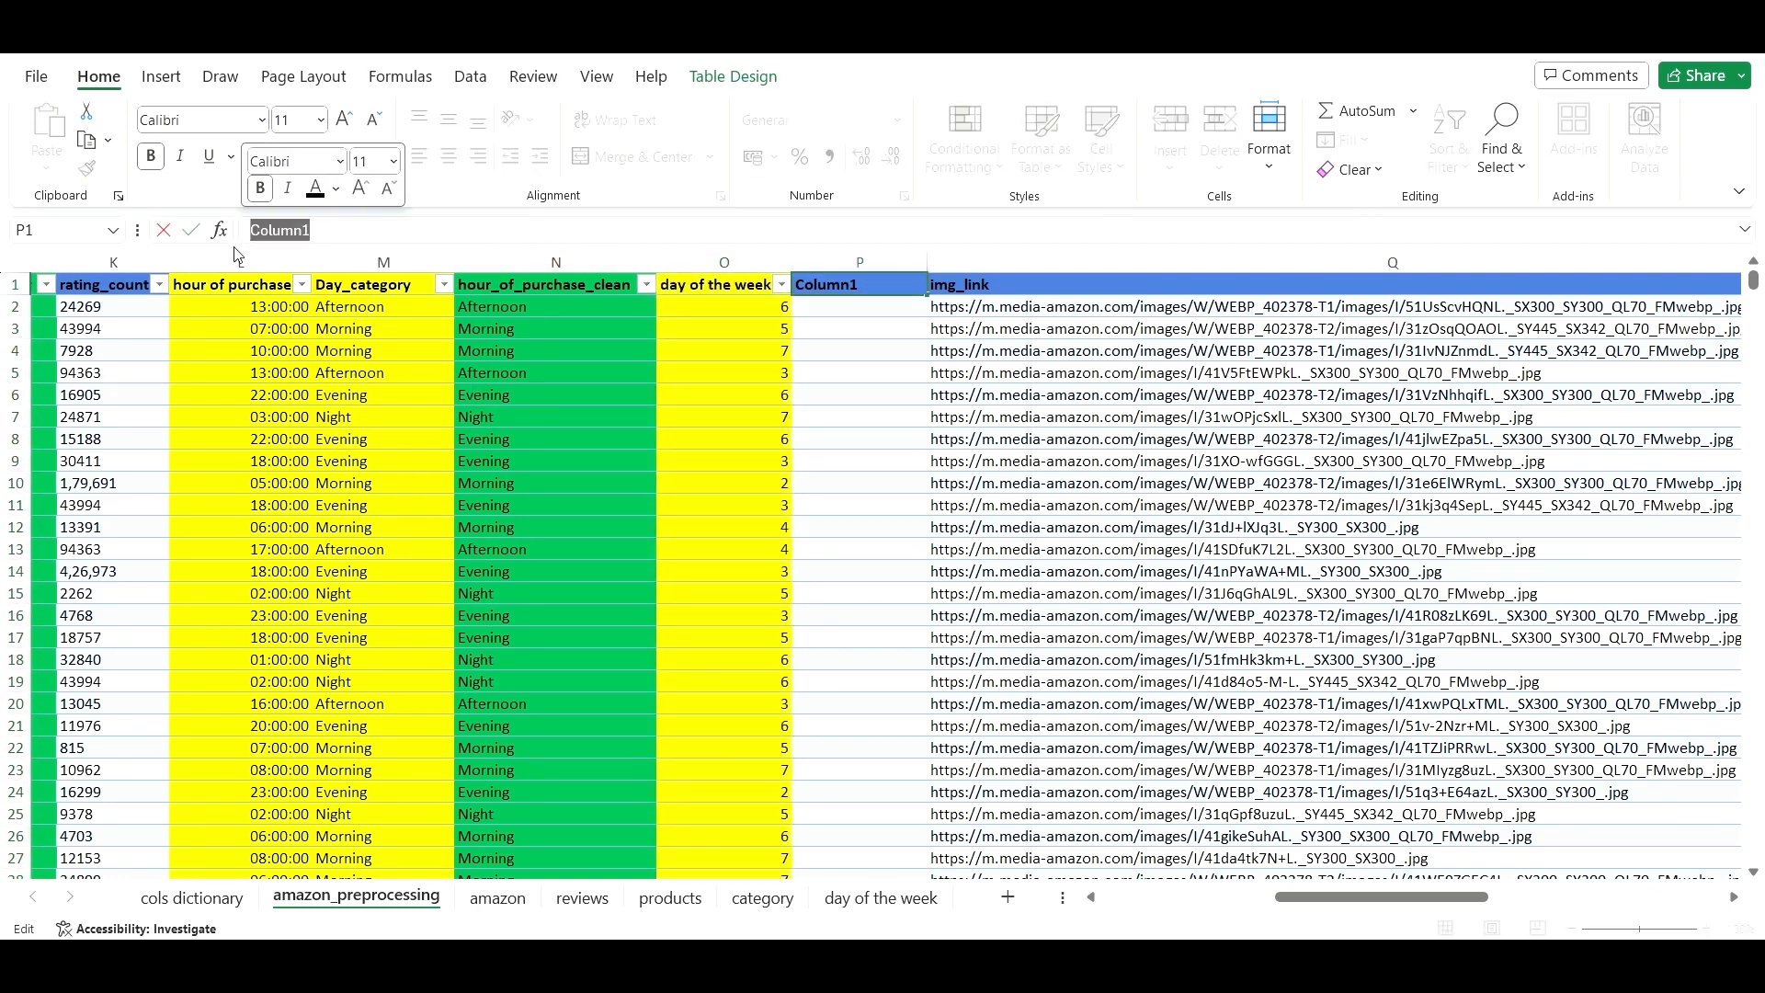
key("BackSpace")
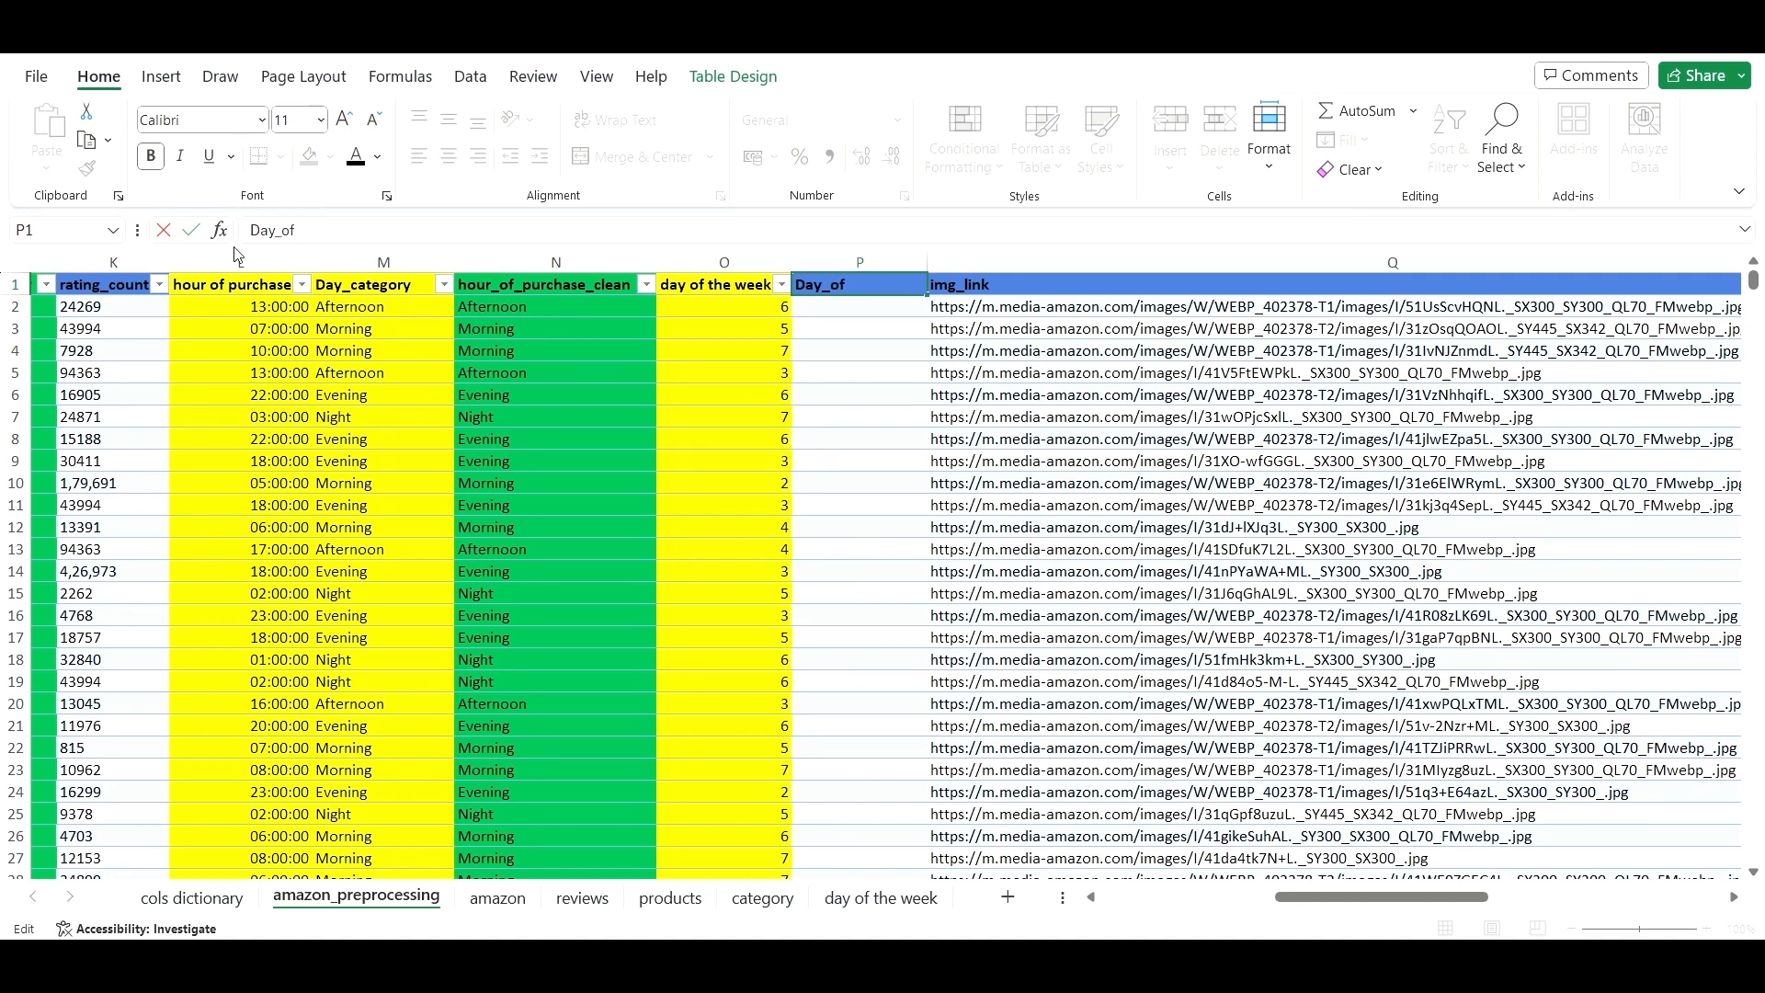
type("_week_clean")
left_click(896, 457)
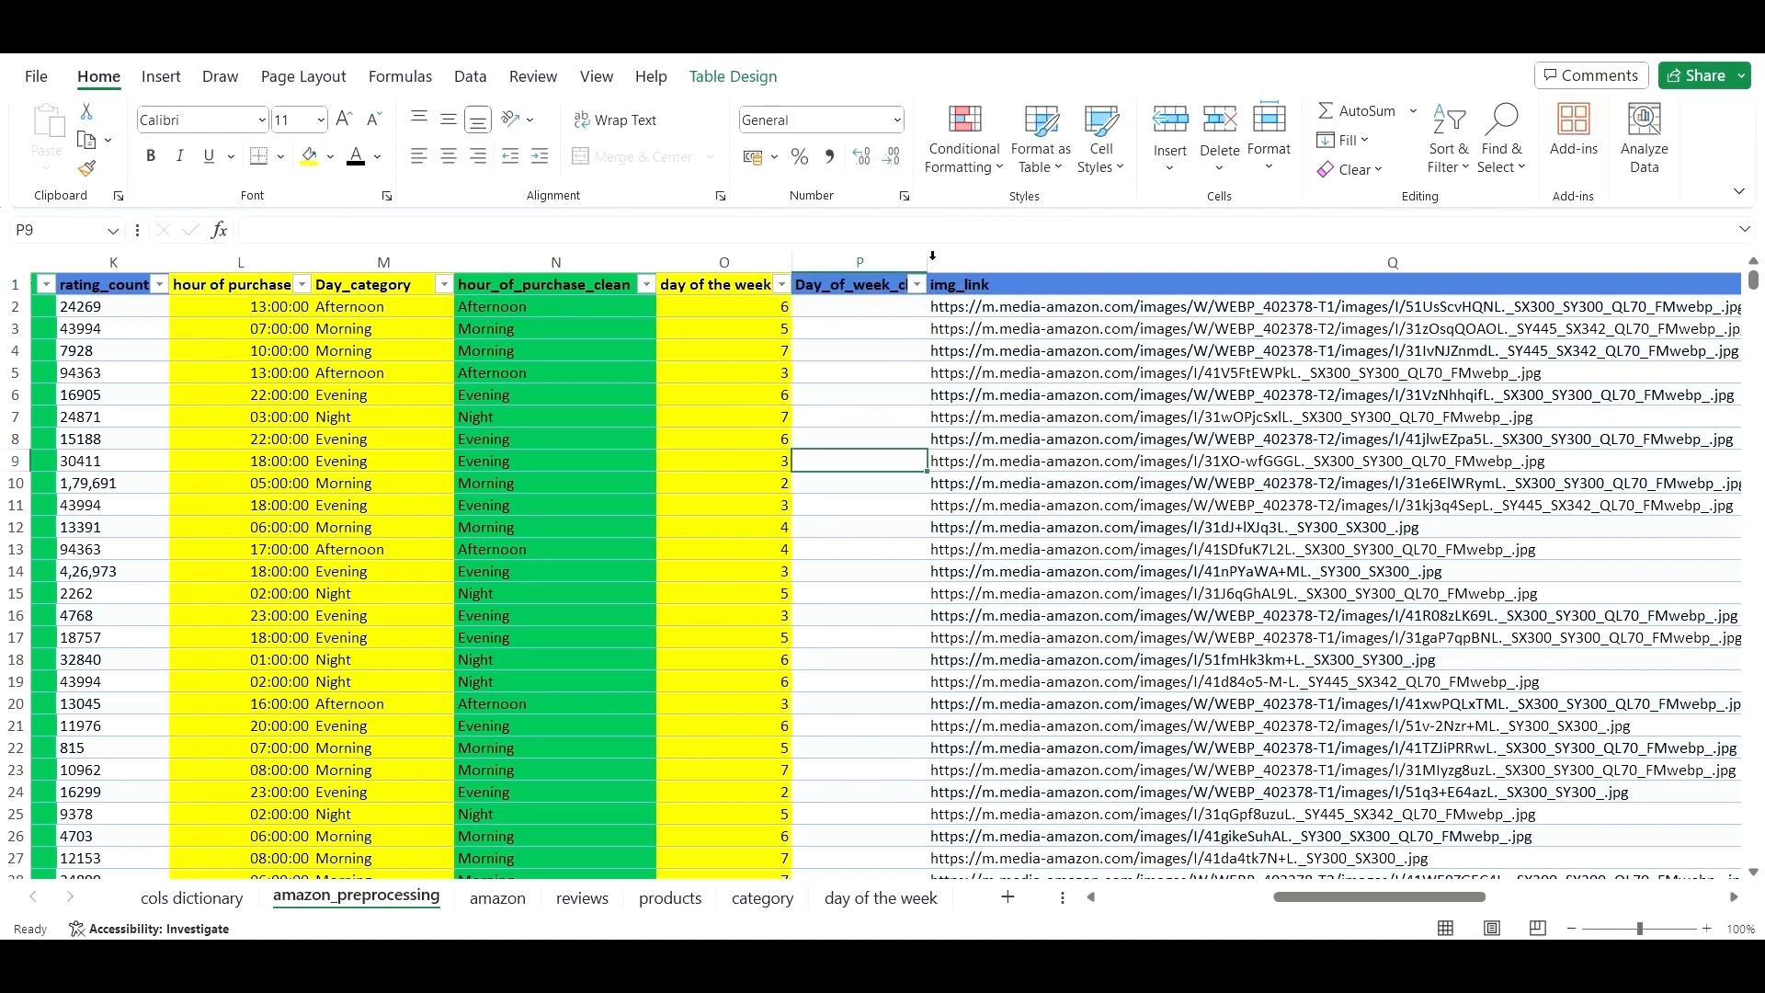
double_click(935, 266)
left_click(942, 416)
left_click_drag(929, 328, 924, 308)
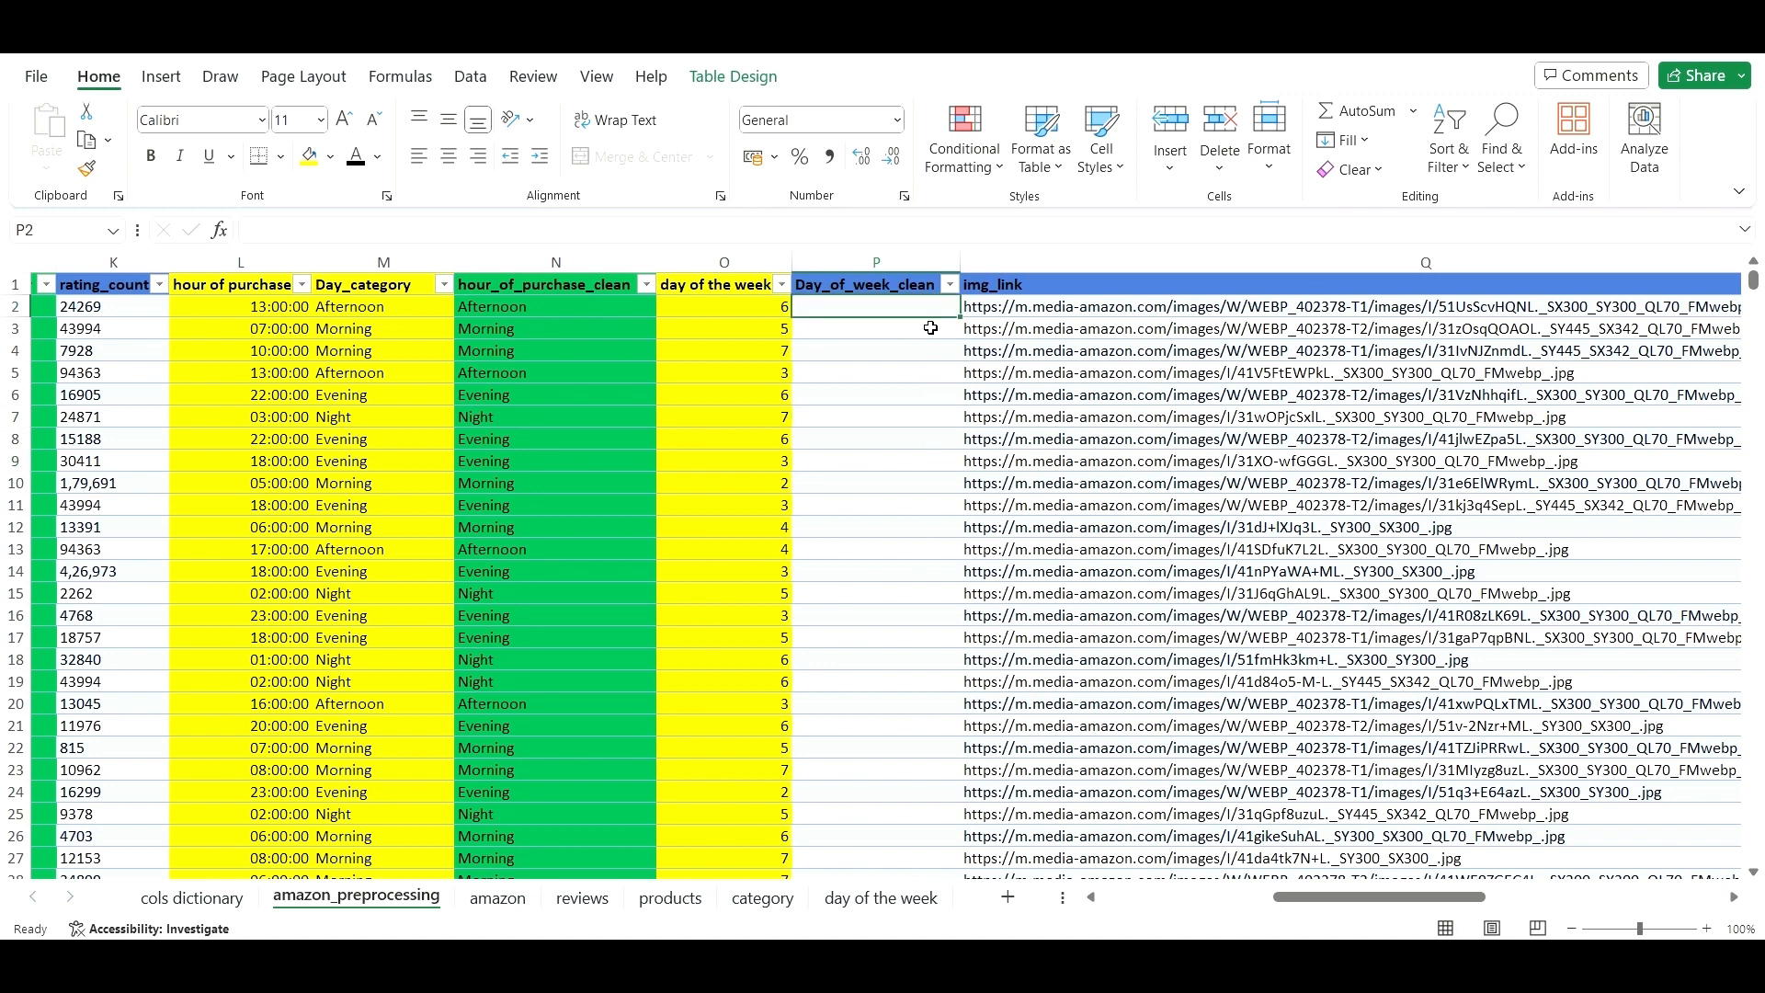
- Turn the day numbers and names list into a table without a header row
left_click(880, 898)
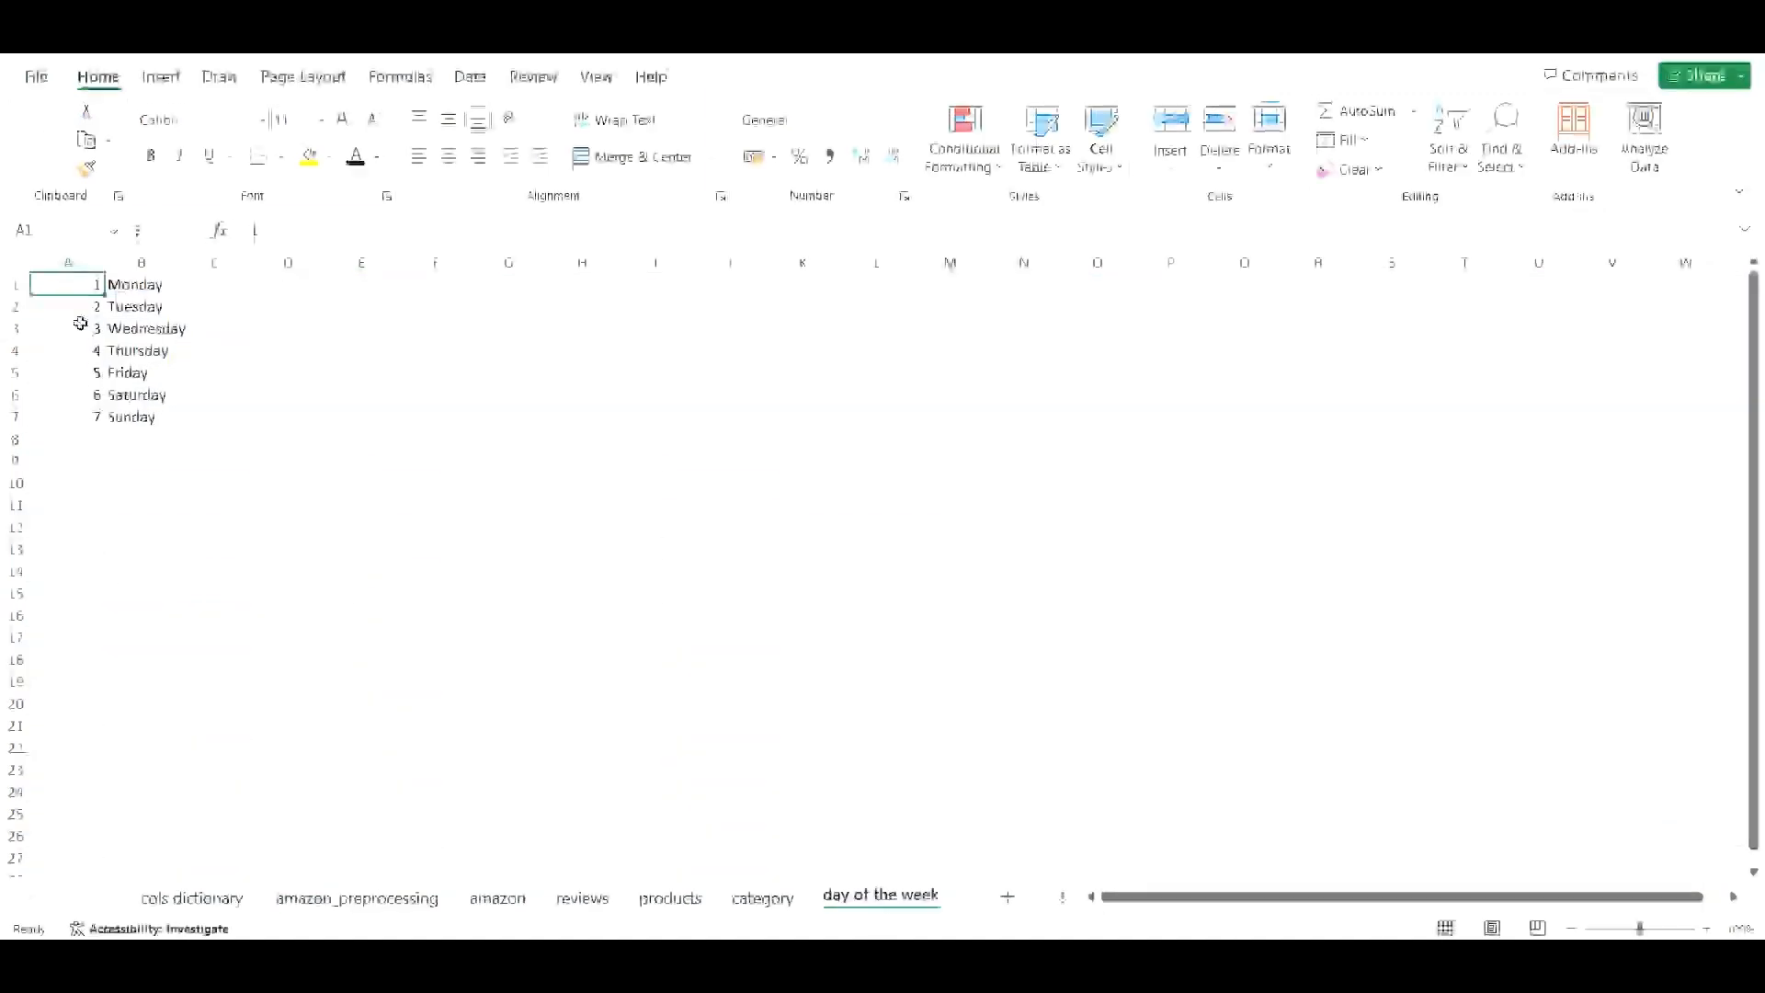
left_click_drag(77, 288, 138, 417)
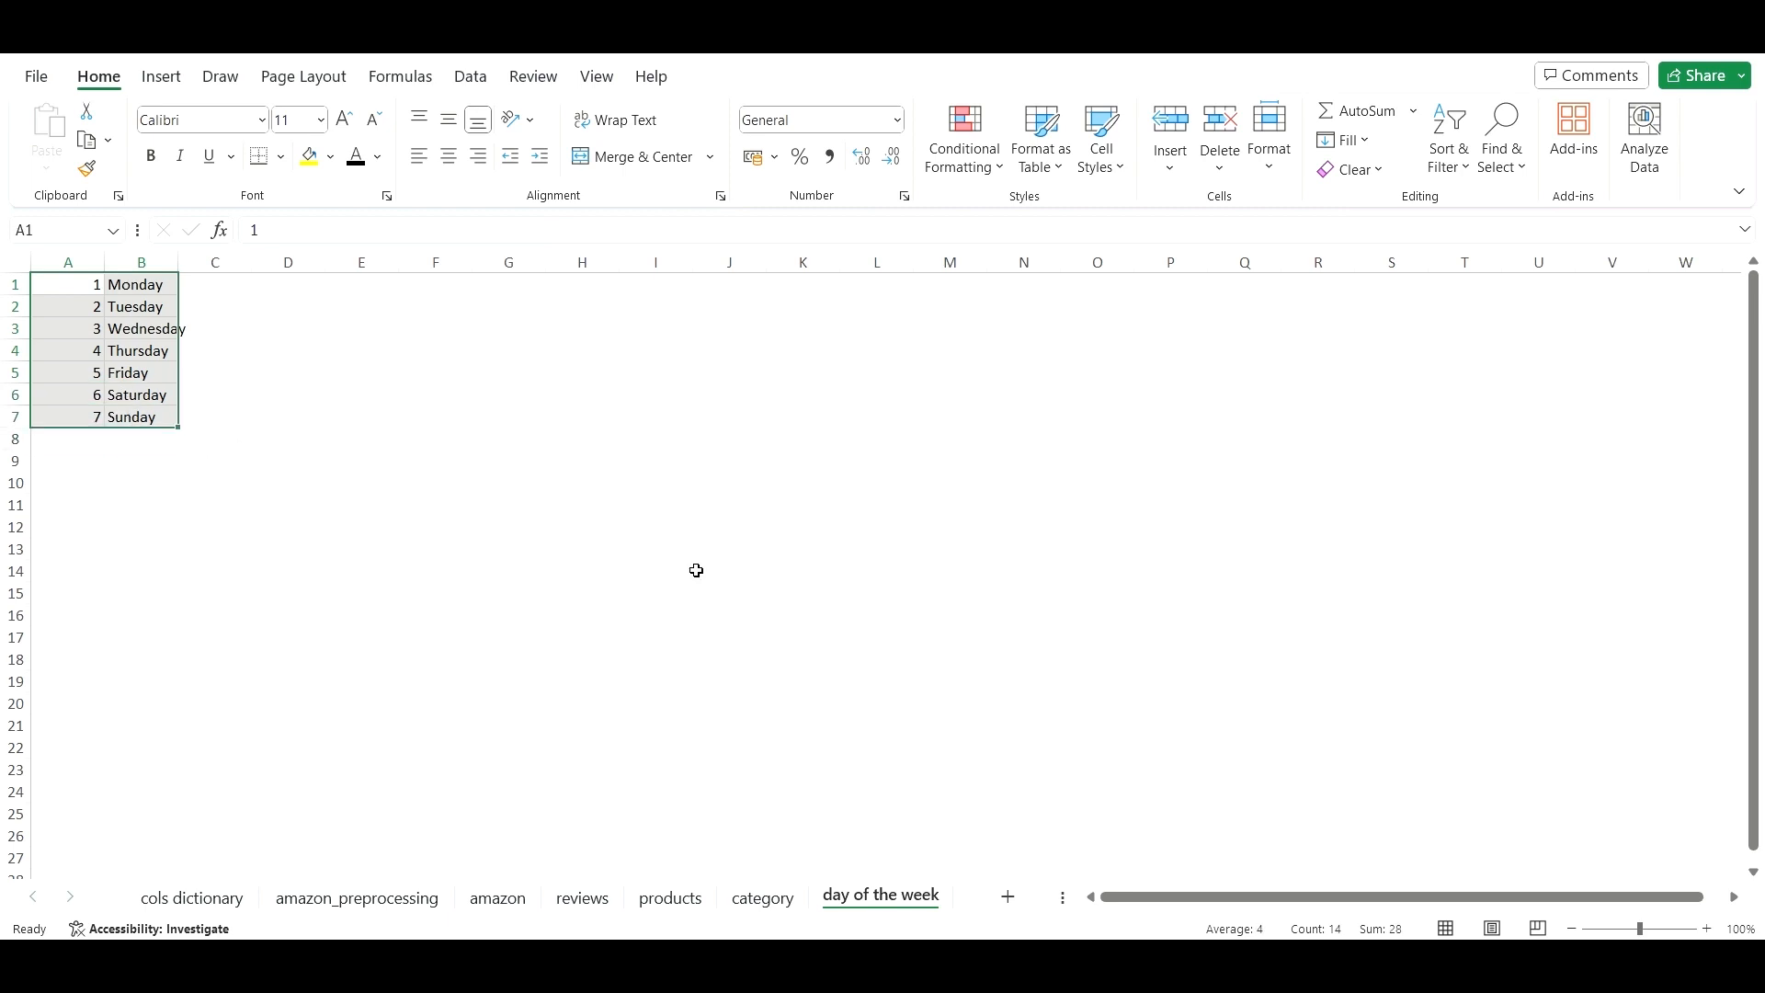
key("ctrl+t")
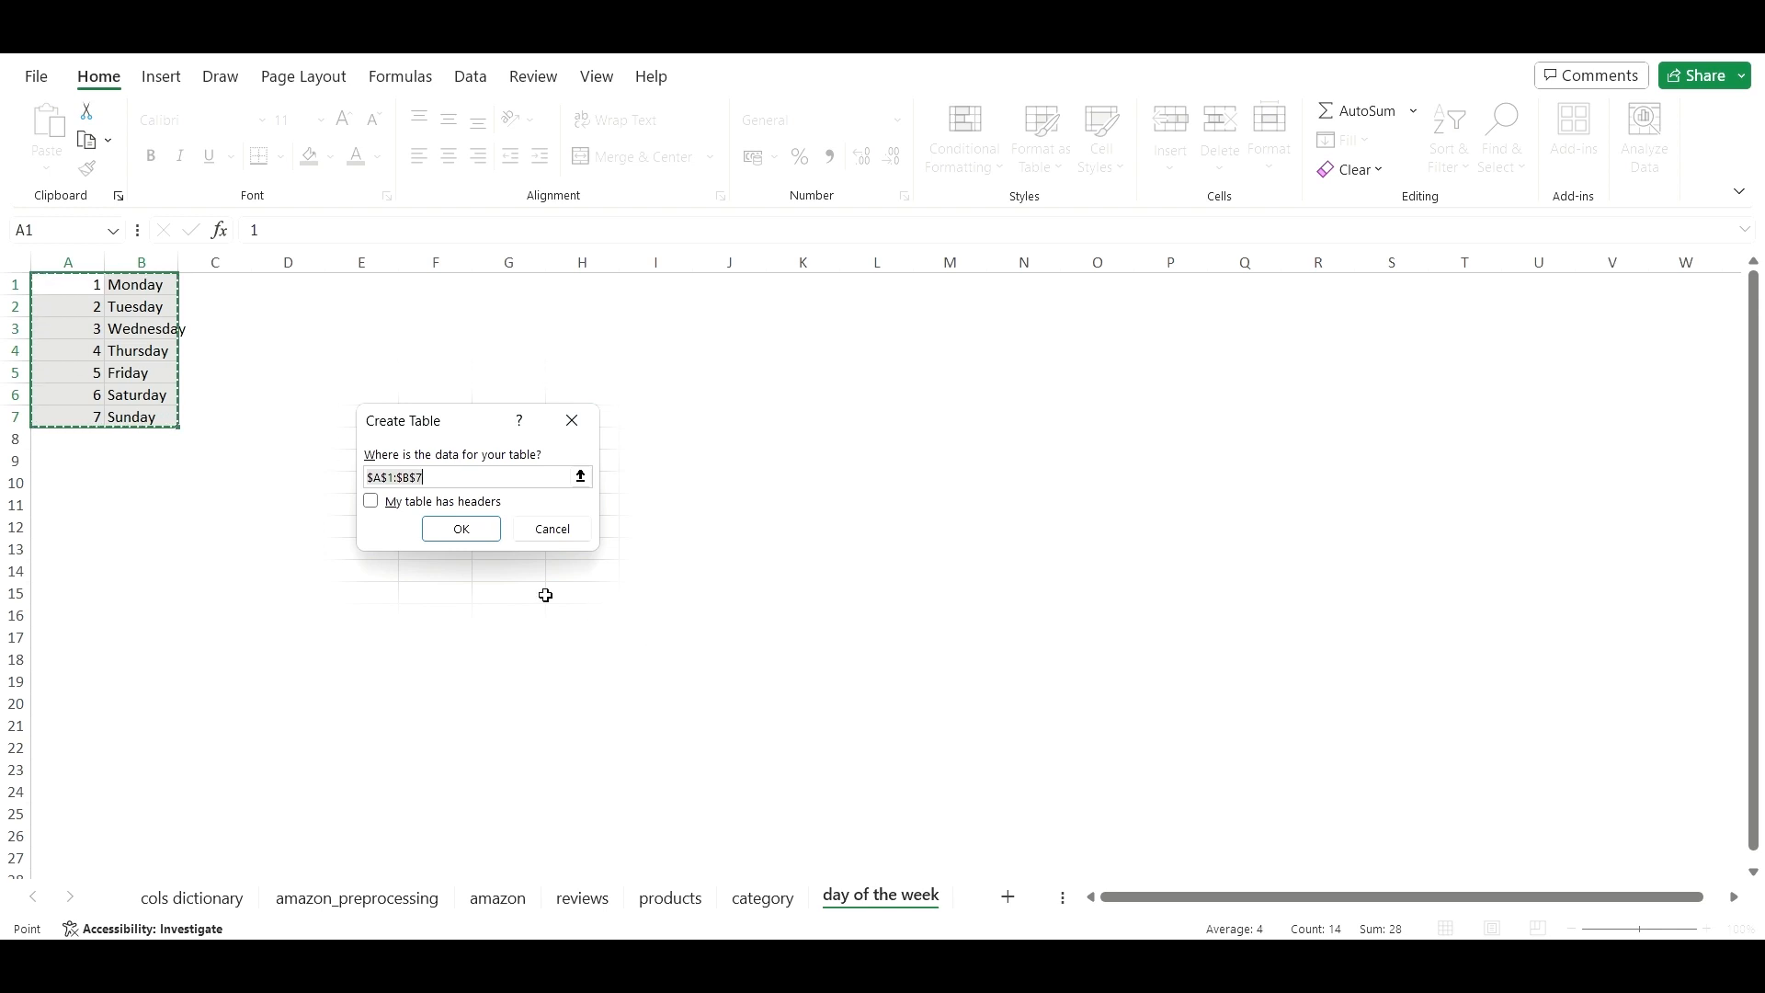
left_click(371, 503)
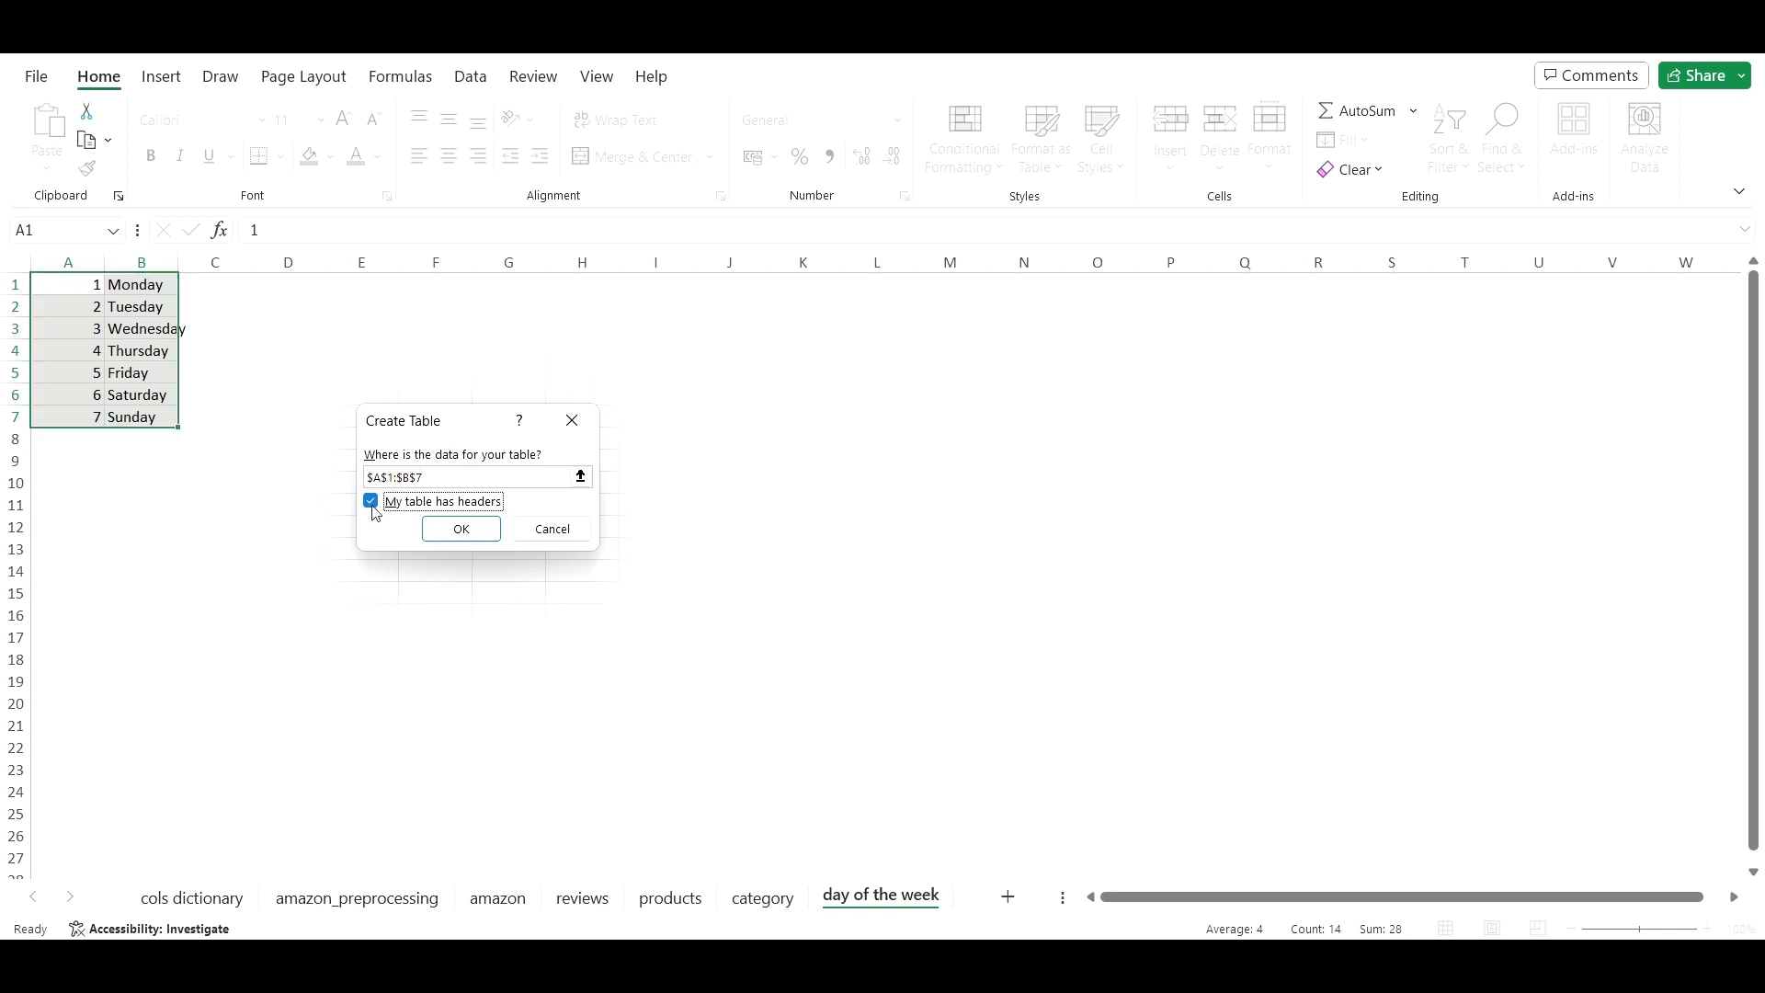
left_click(463, 529)
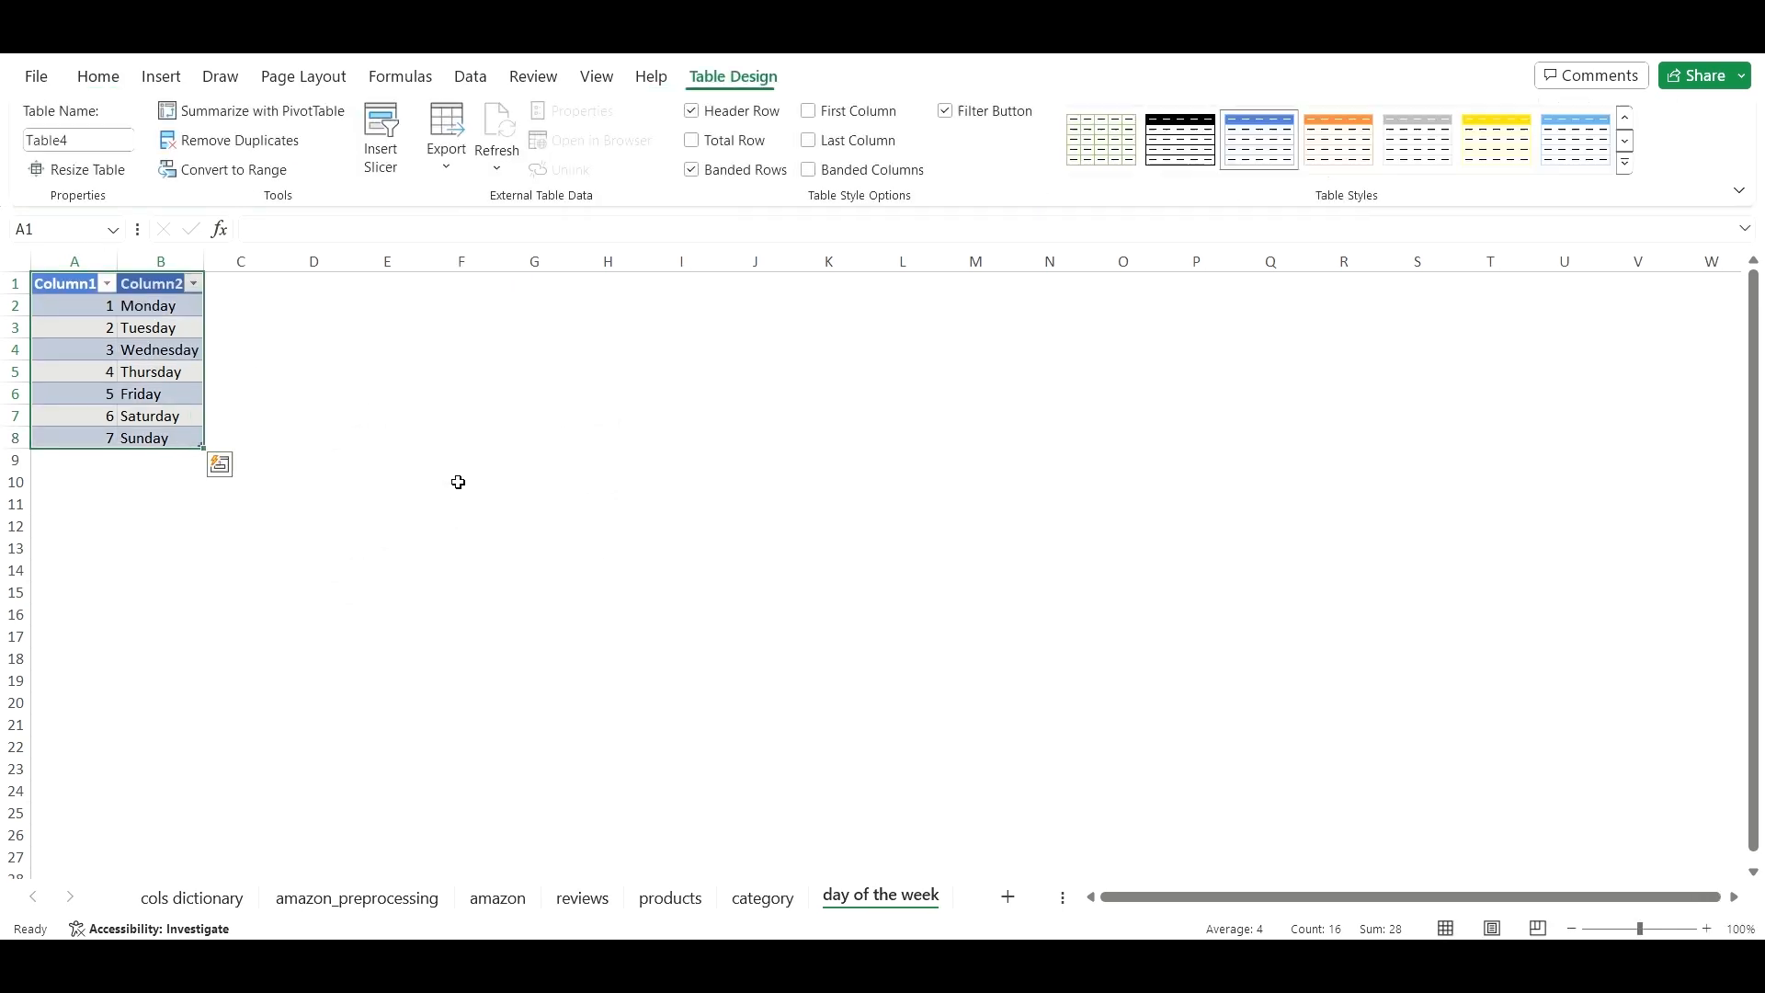
- Clear the new table's name Table4 in the table name box
left_click(79, 143)
left_click_drag(26, 138, 59, 132)
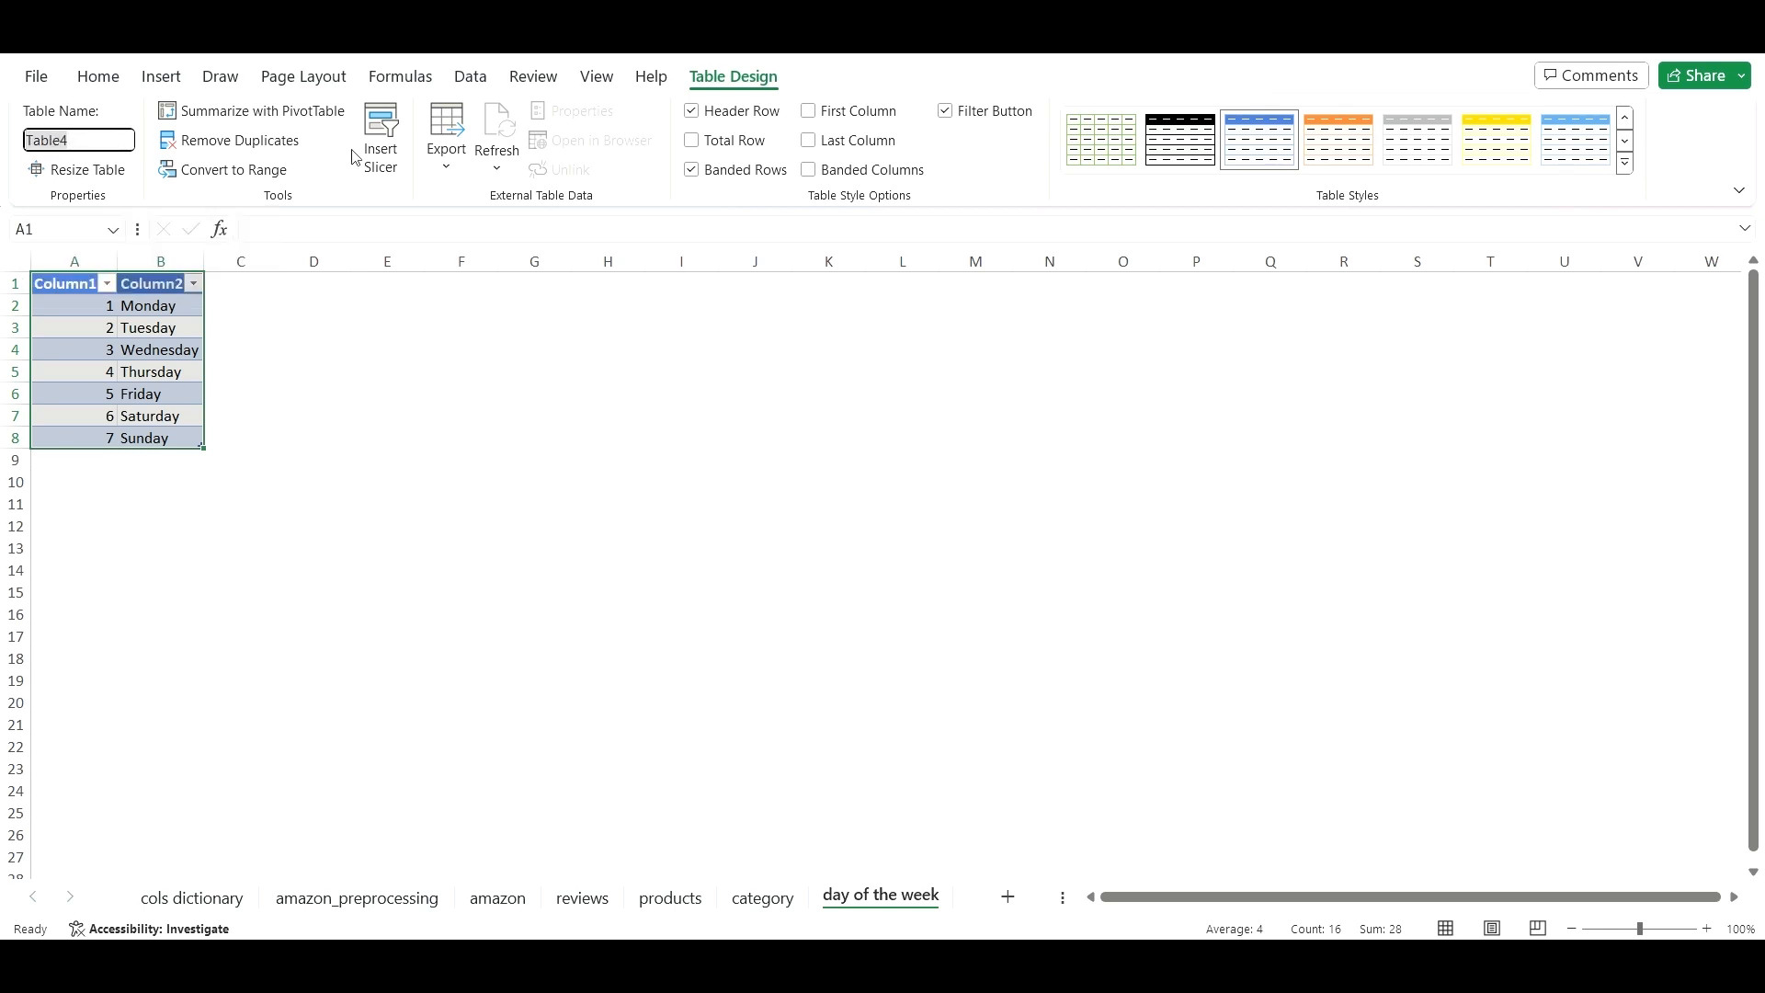
key("BackSpace")
left_click(111, 140)
left_click(487, 504)
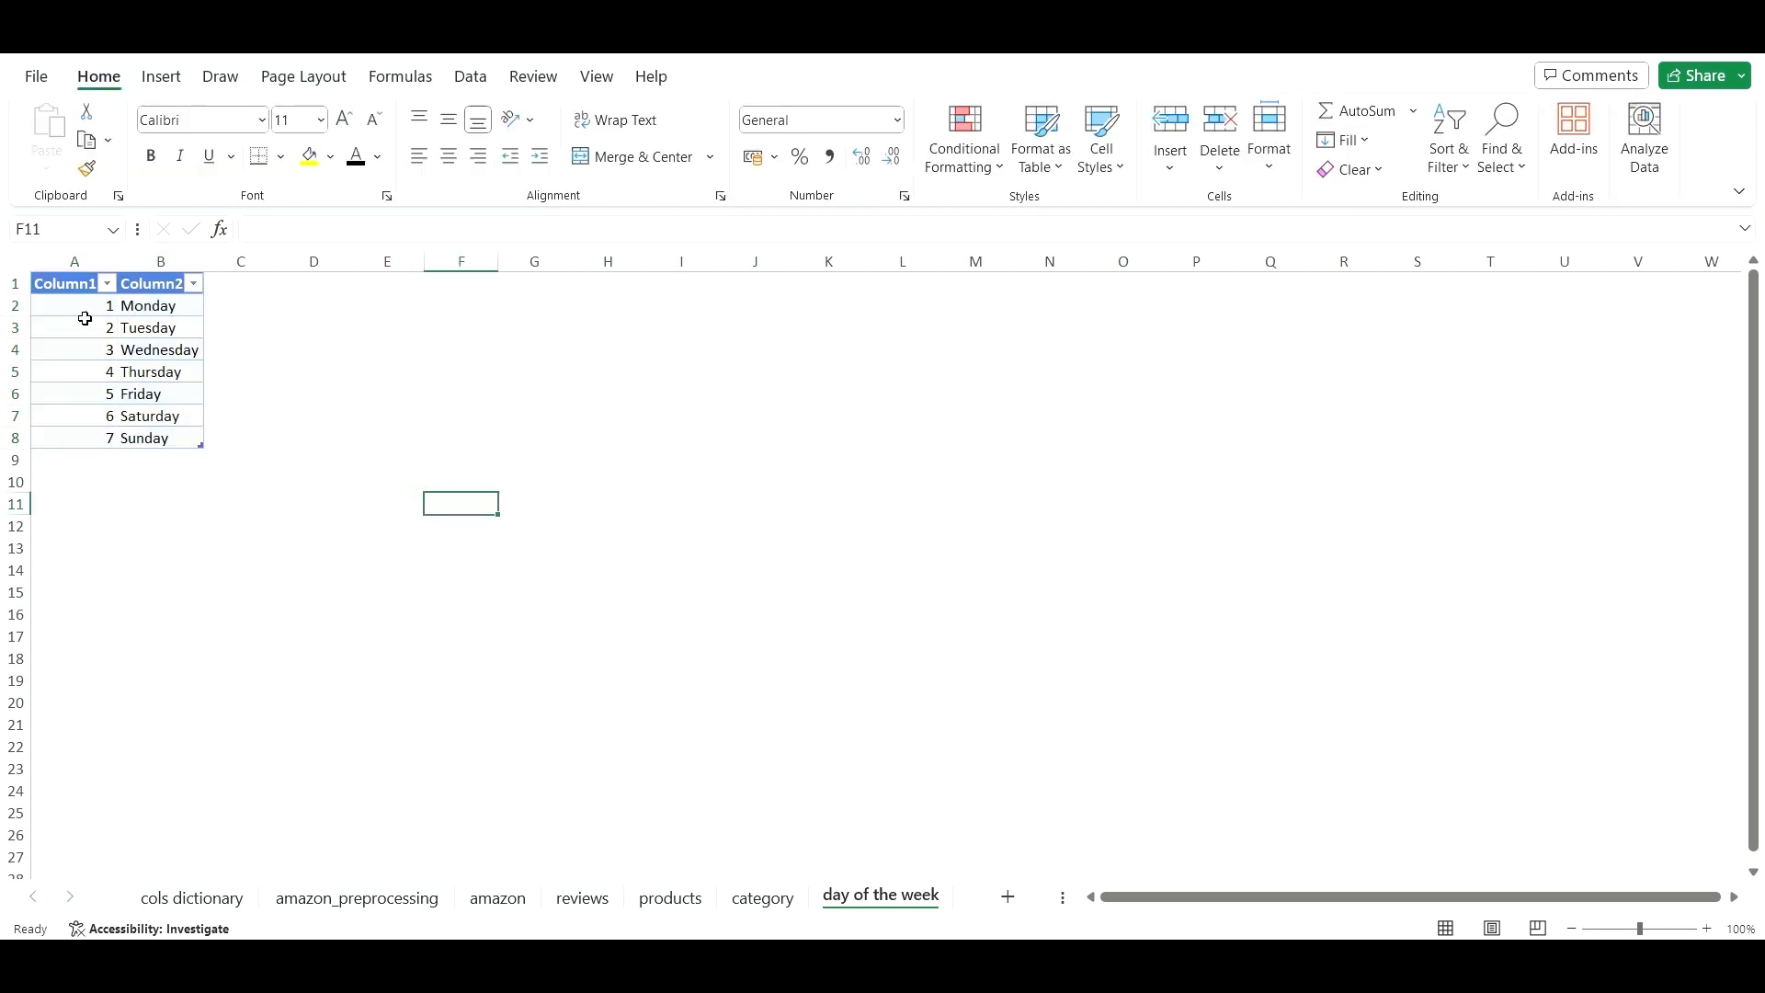
- Rename the table headers Column1 and Column2 to Day_id and Day
left_click(73, 289)
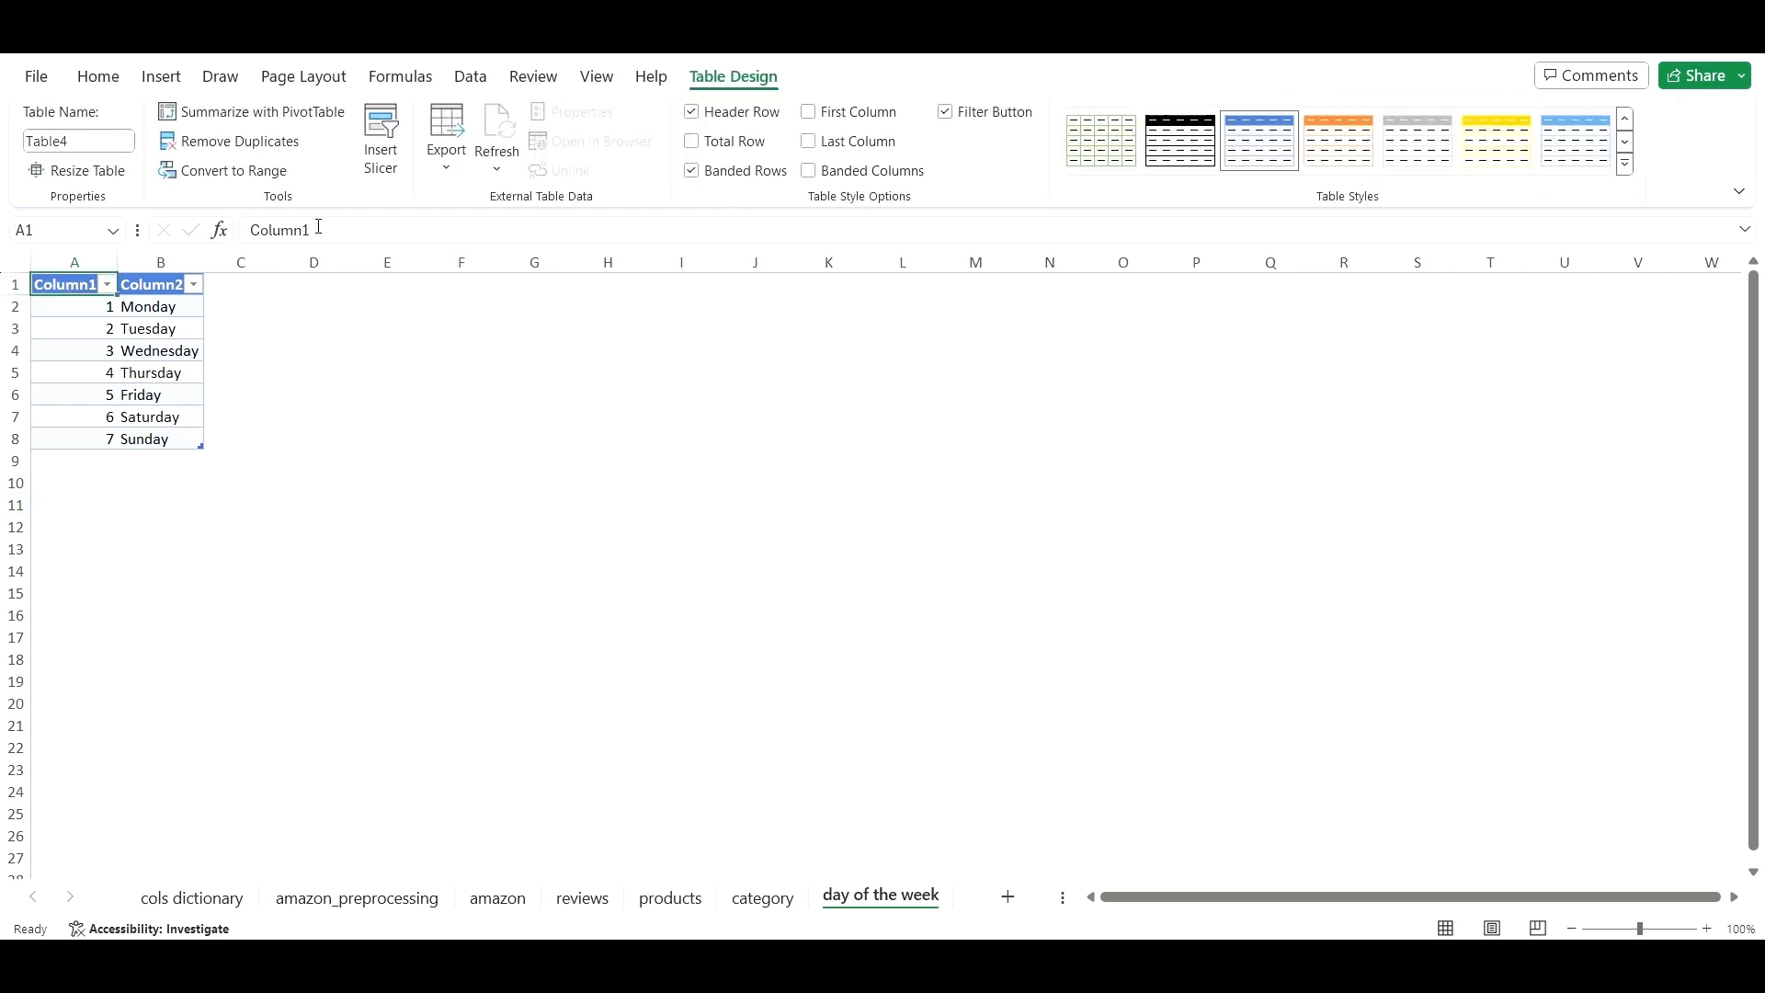
double_click(276, 232)
key("BackSpace")
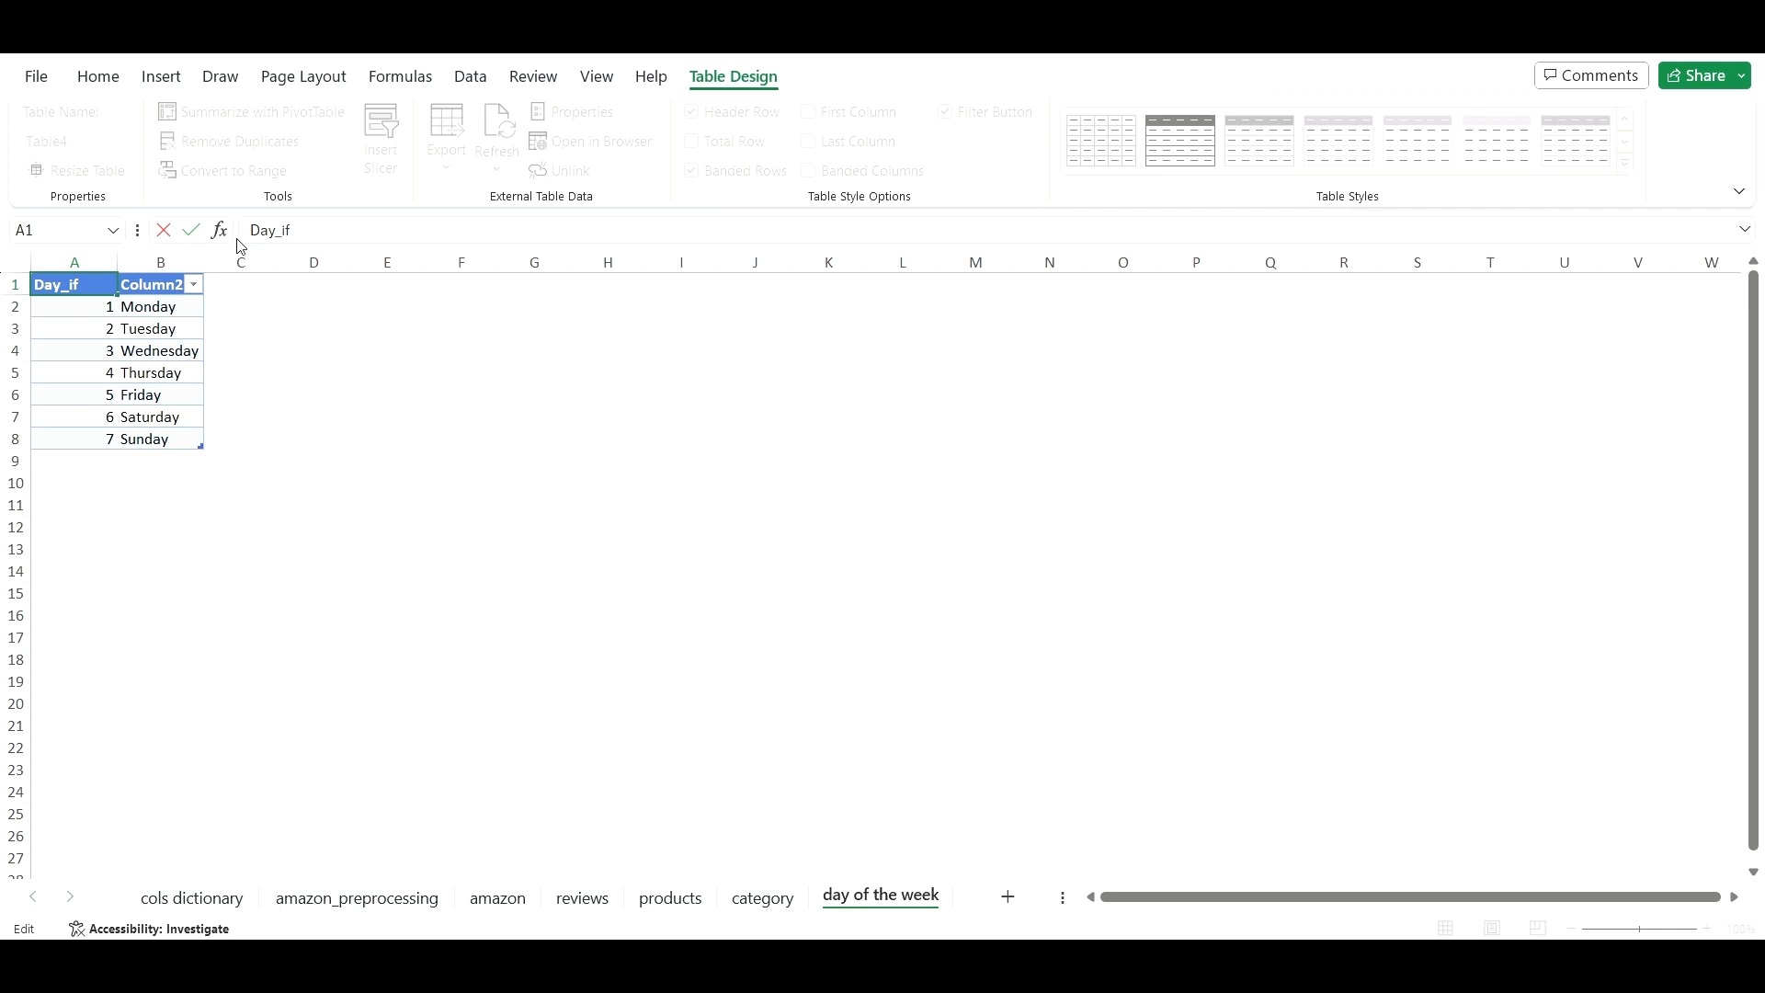
type("Day_if")
key("BackSpace")
type("d")
left_click(161, 284)
left_click_drag(328, 234, 181, 230)
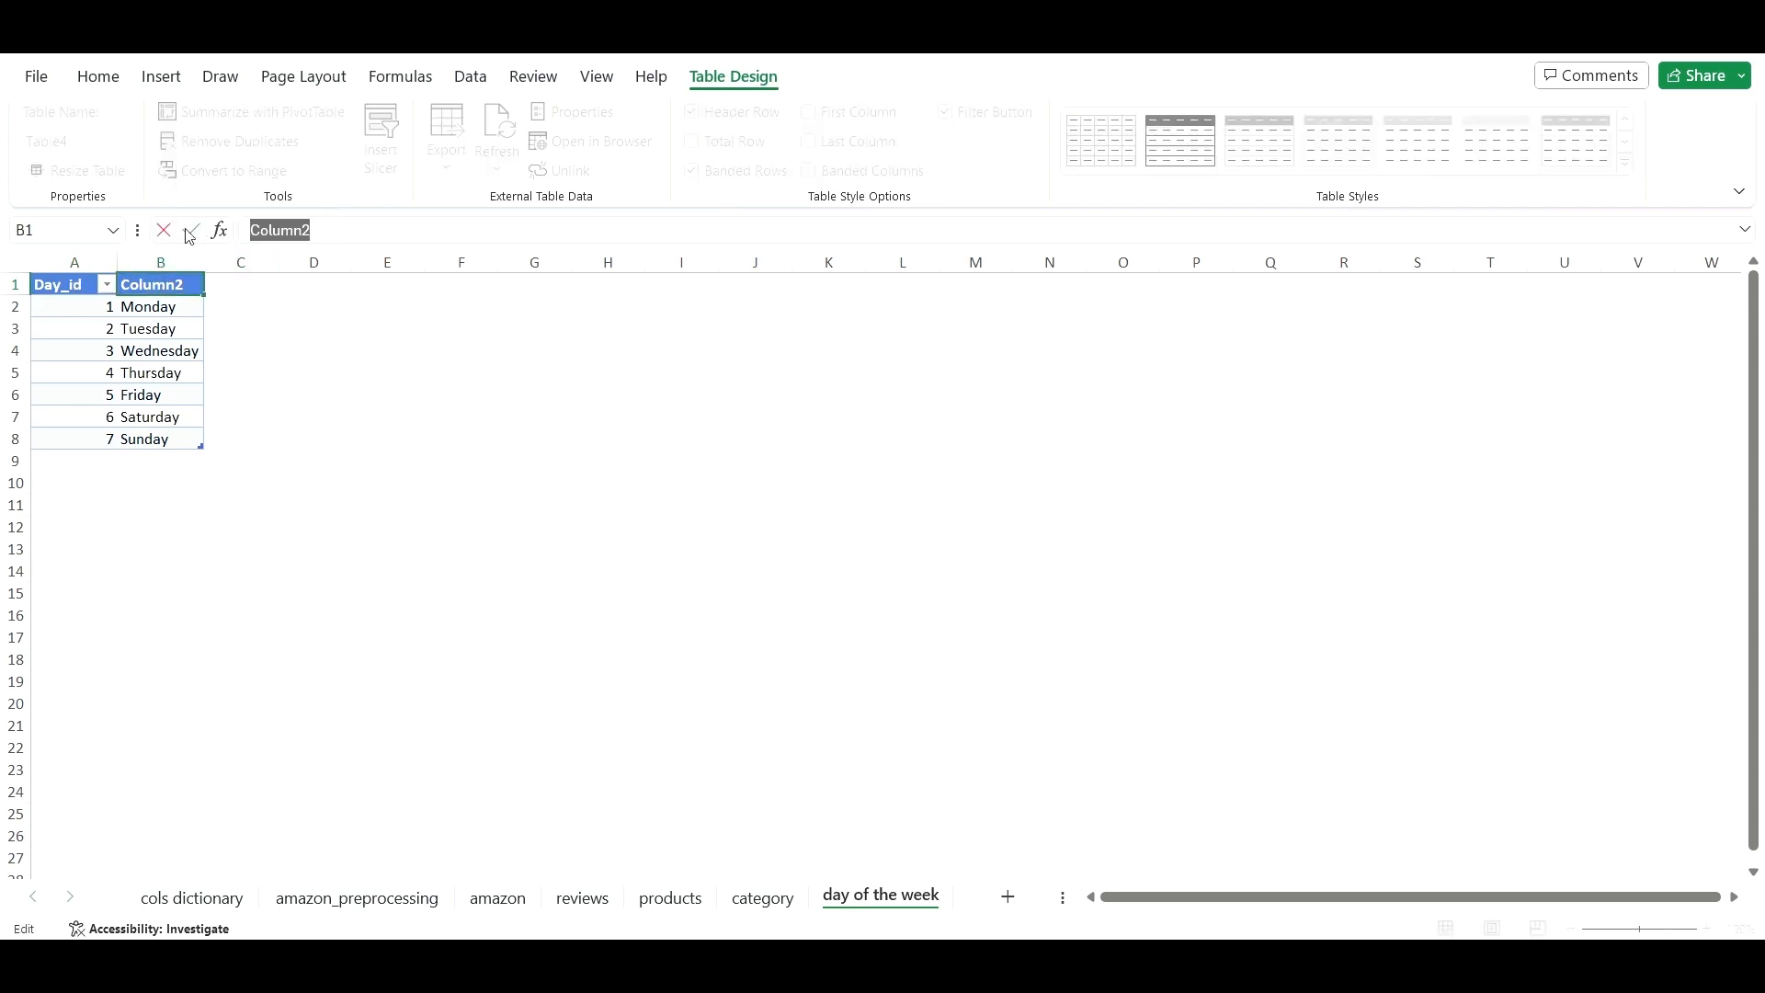
type("Day")
left_click(193, 230)
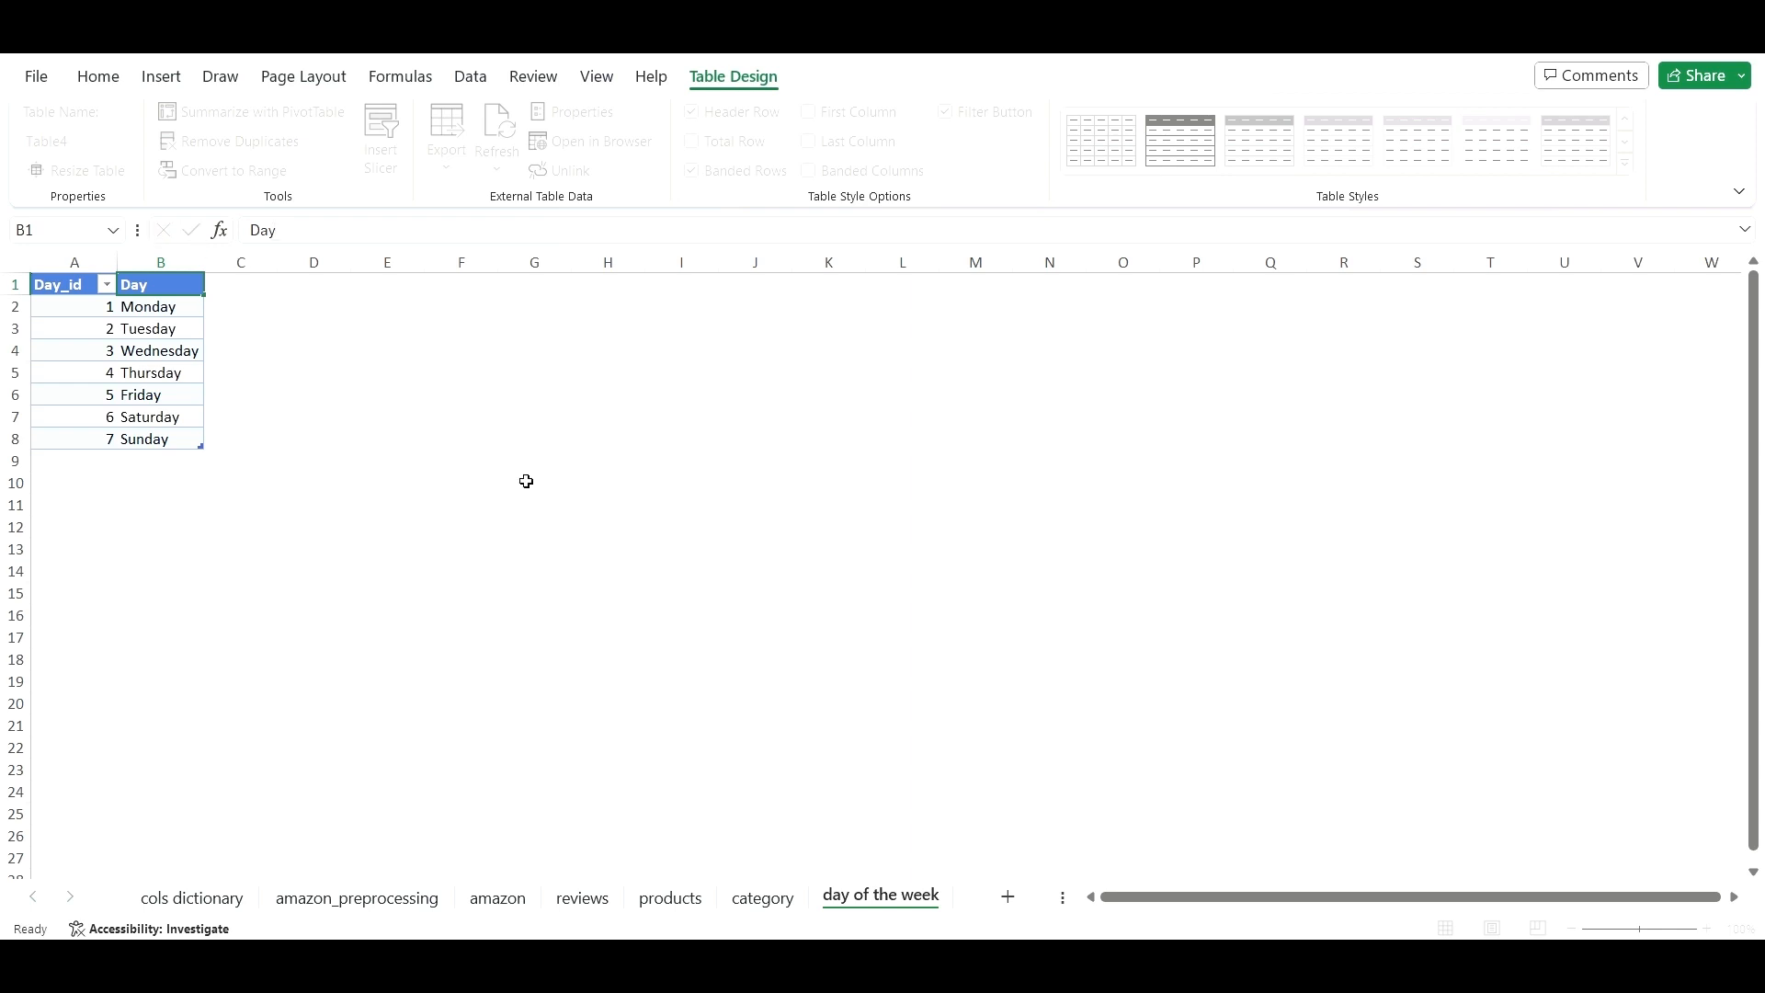
left_click(526, 482)
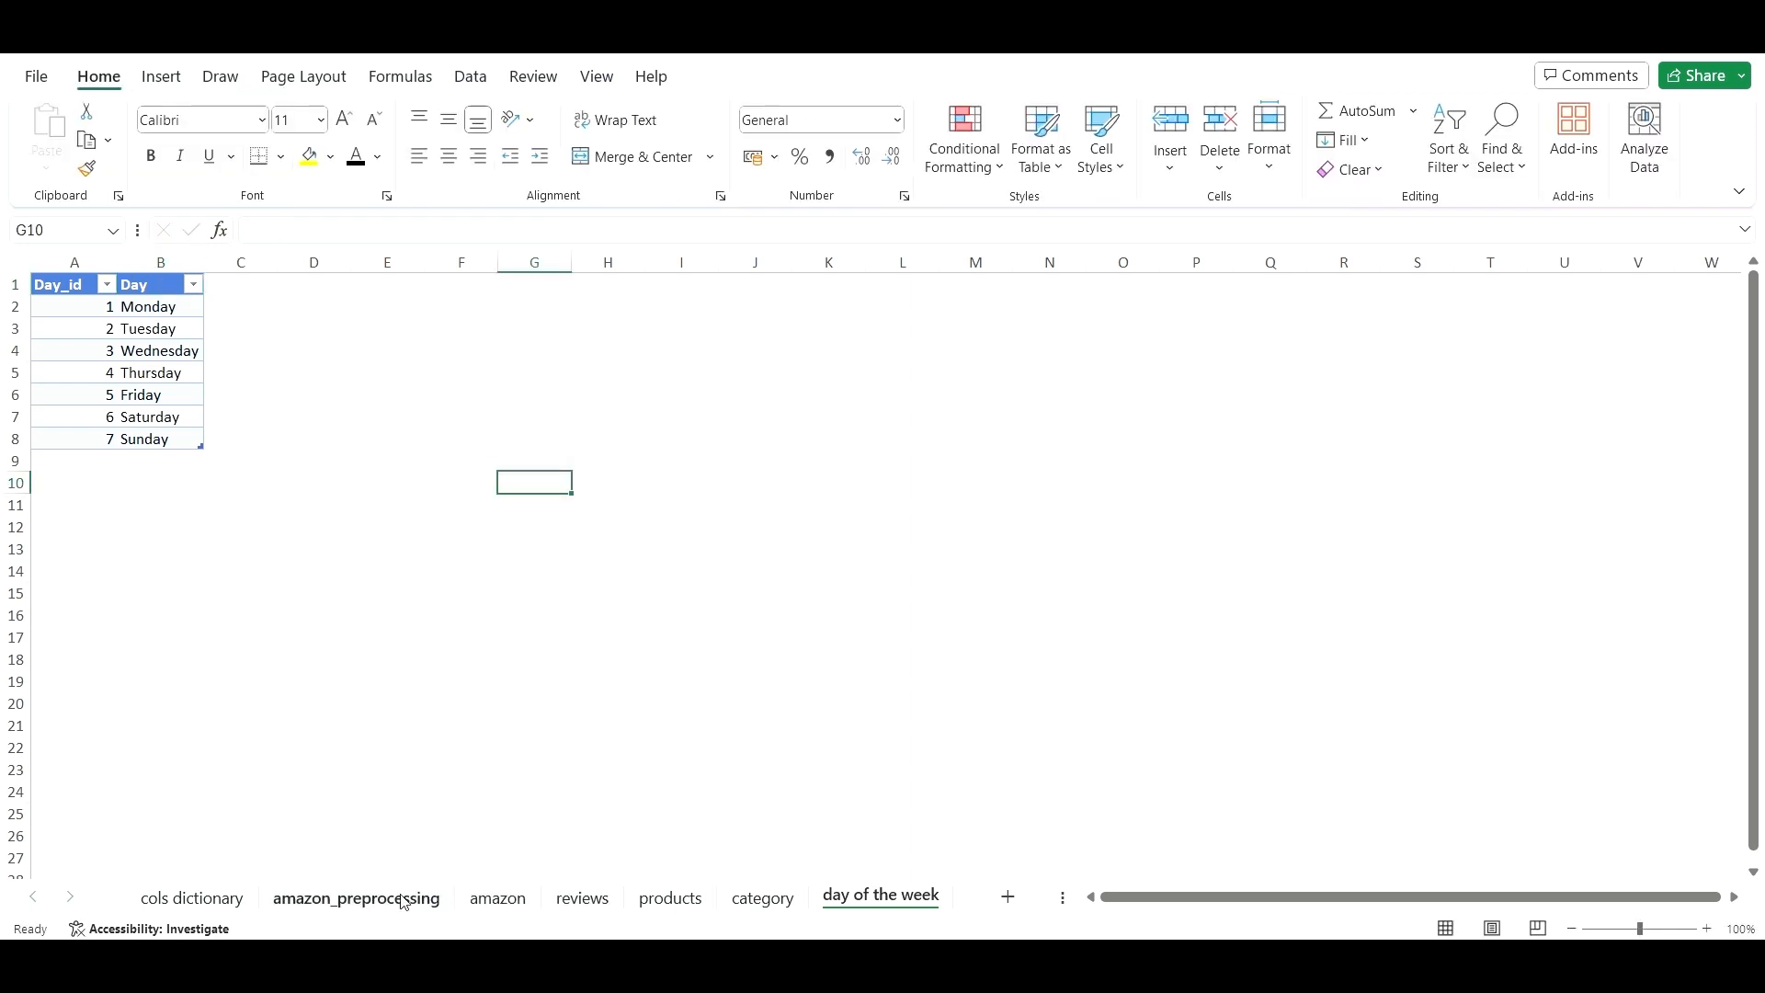
left_click(356, 898)
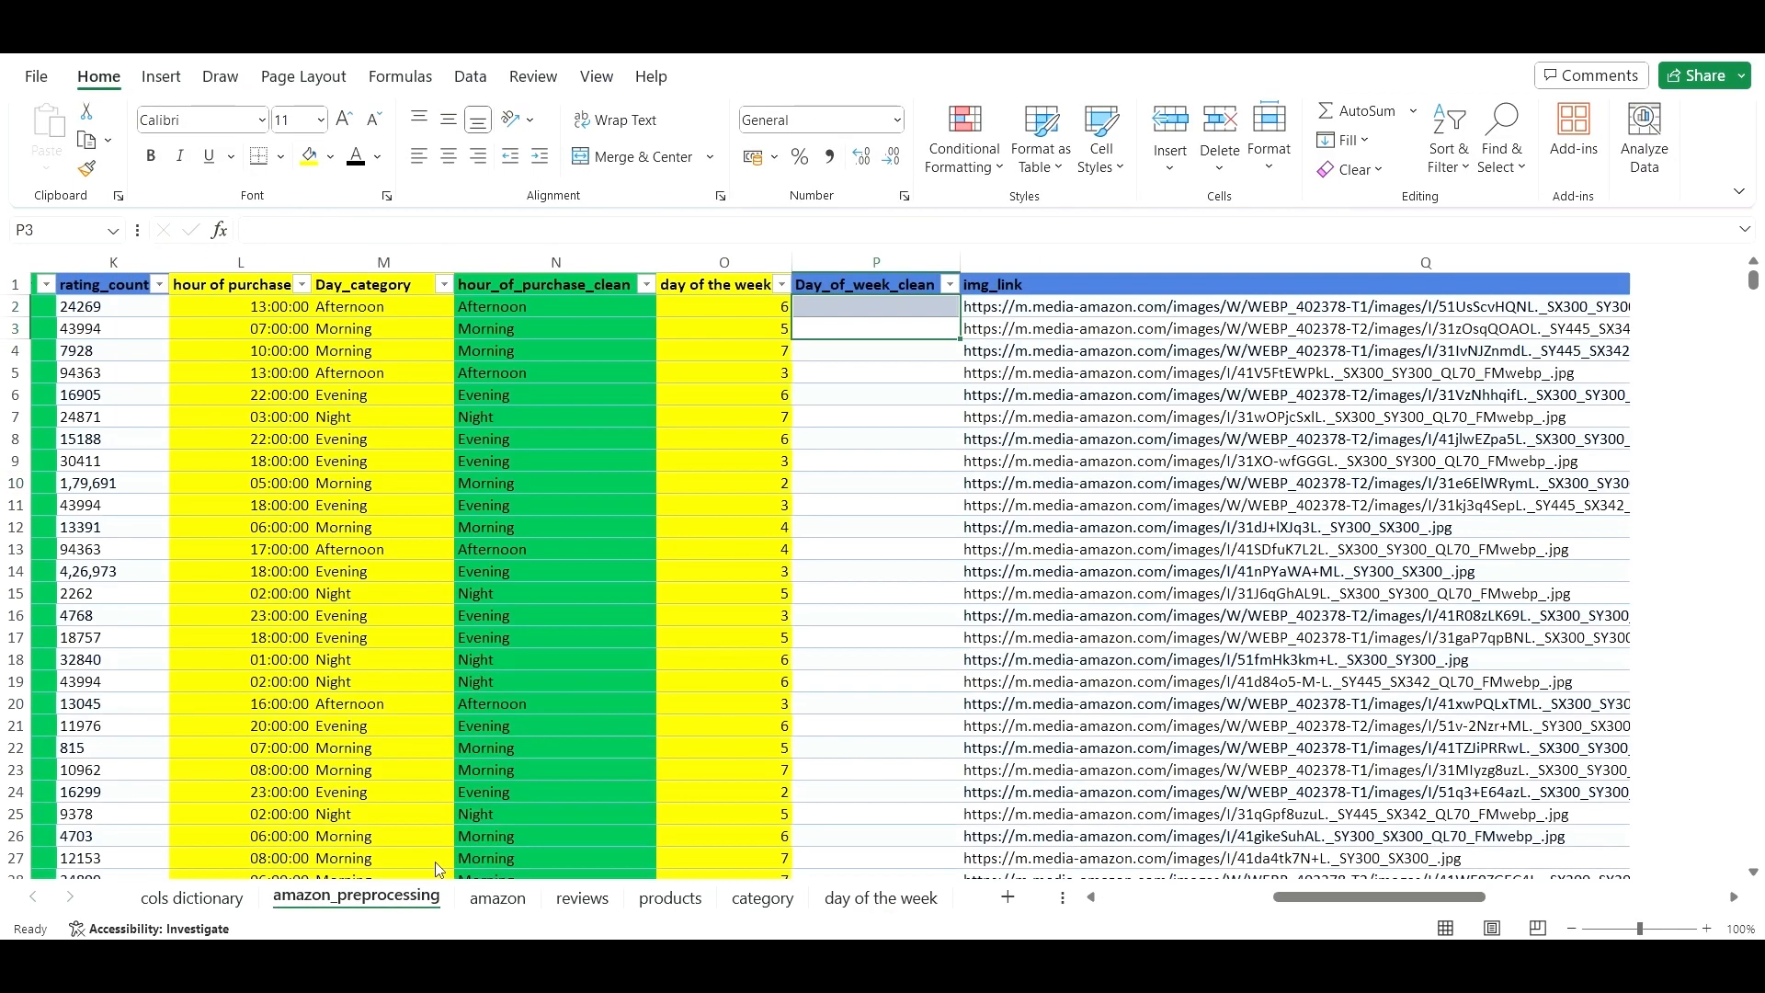
- Start a VLOOKUP formula in P2 by typing =vl and accepting VLOOKUP
left_click(897, 310)
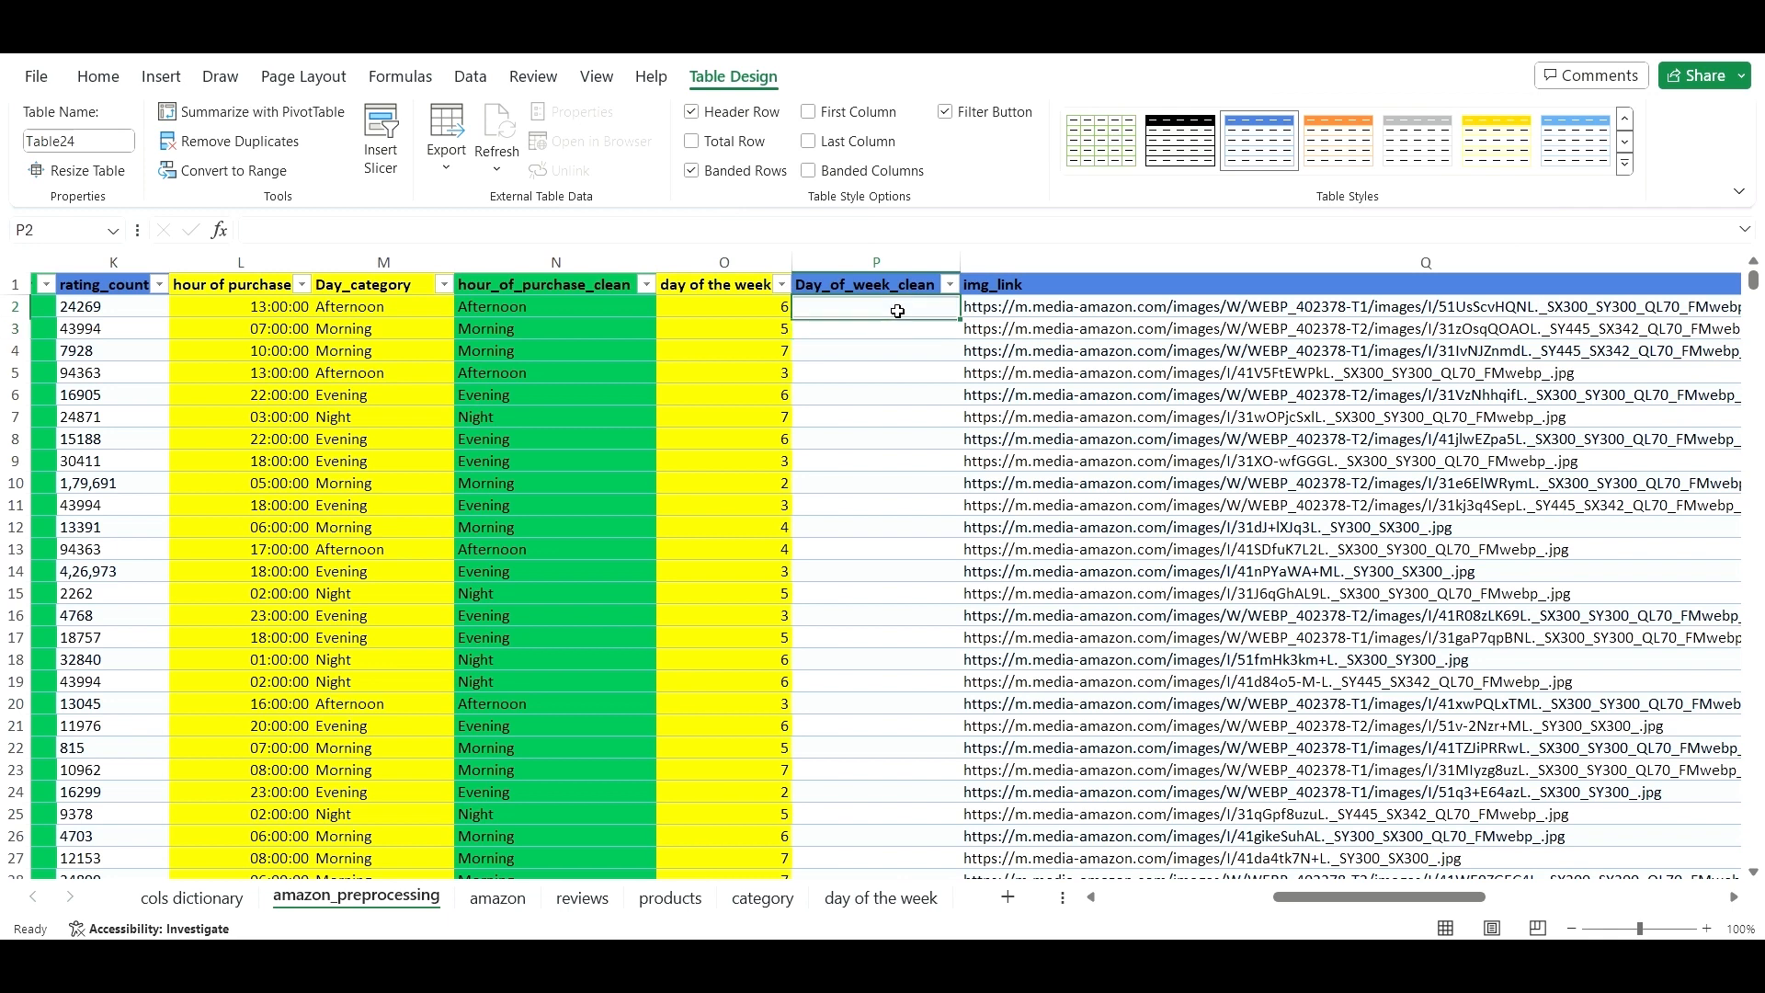
left_click(700, 231)
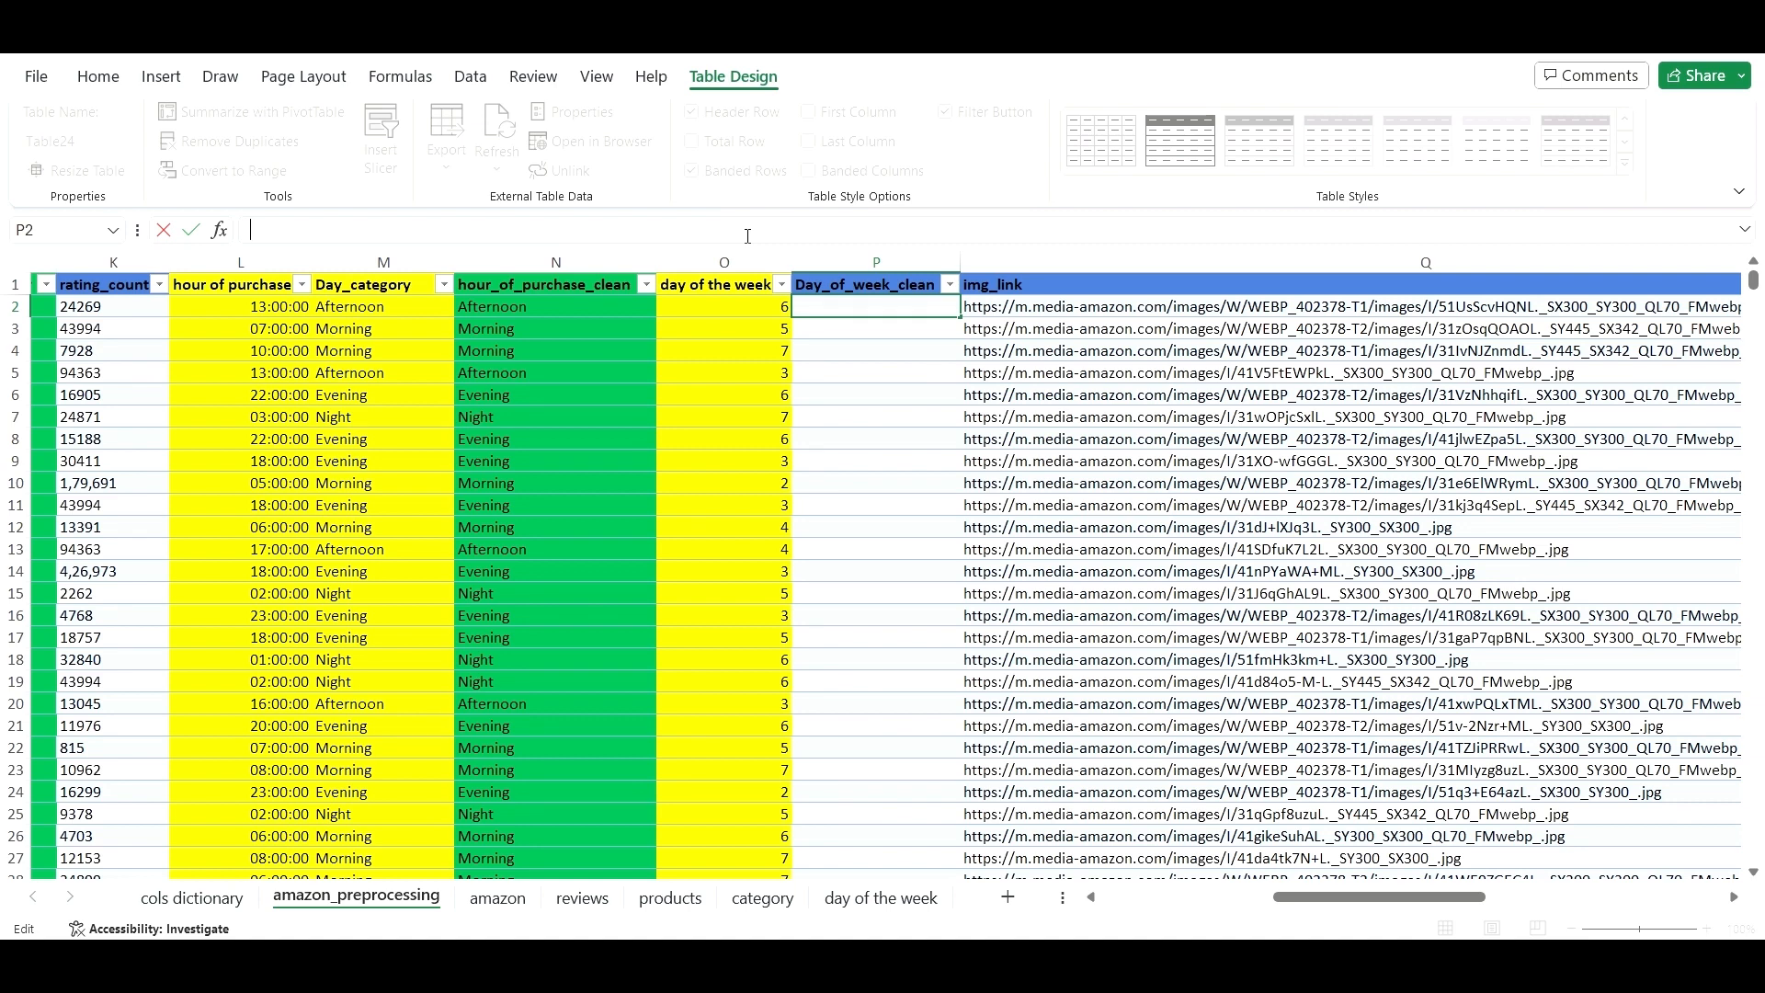
type("=vl")
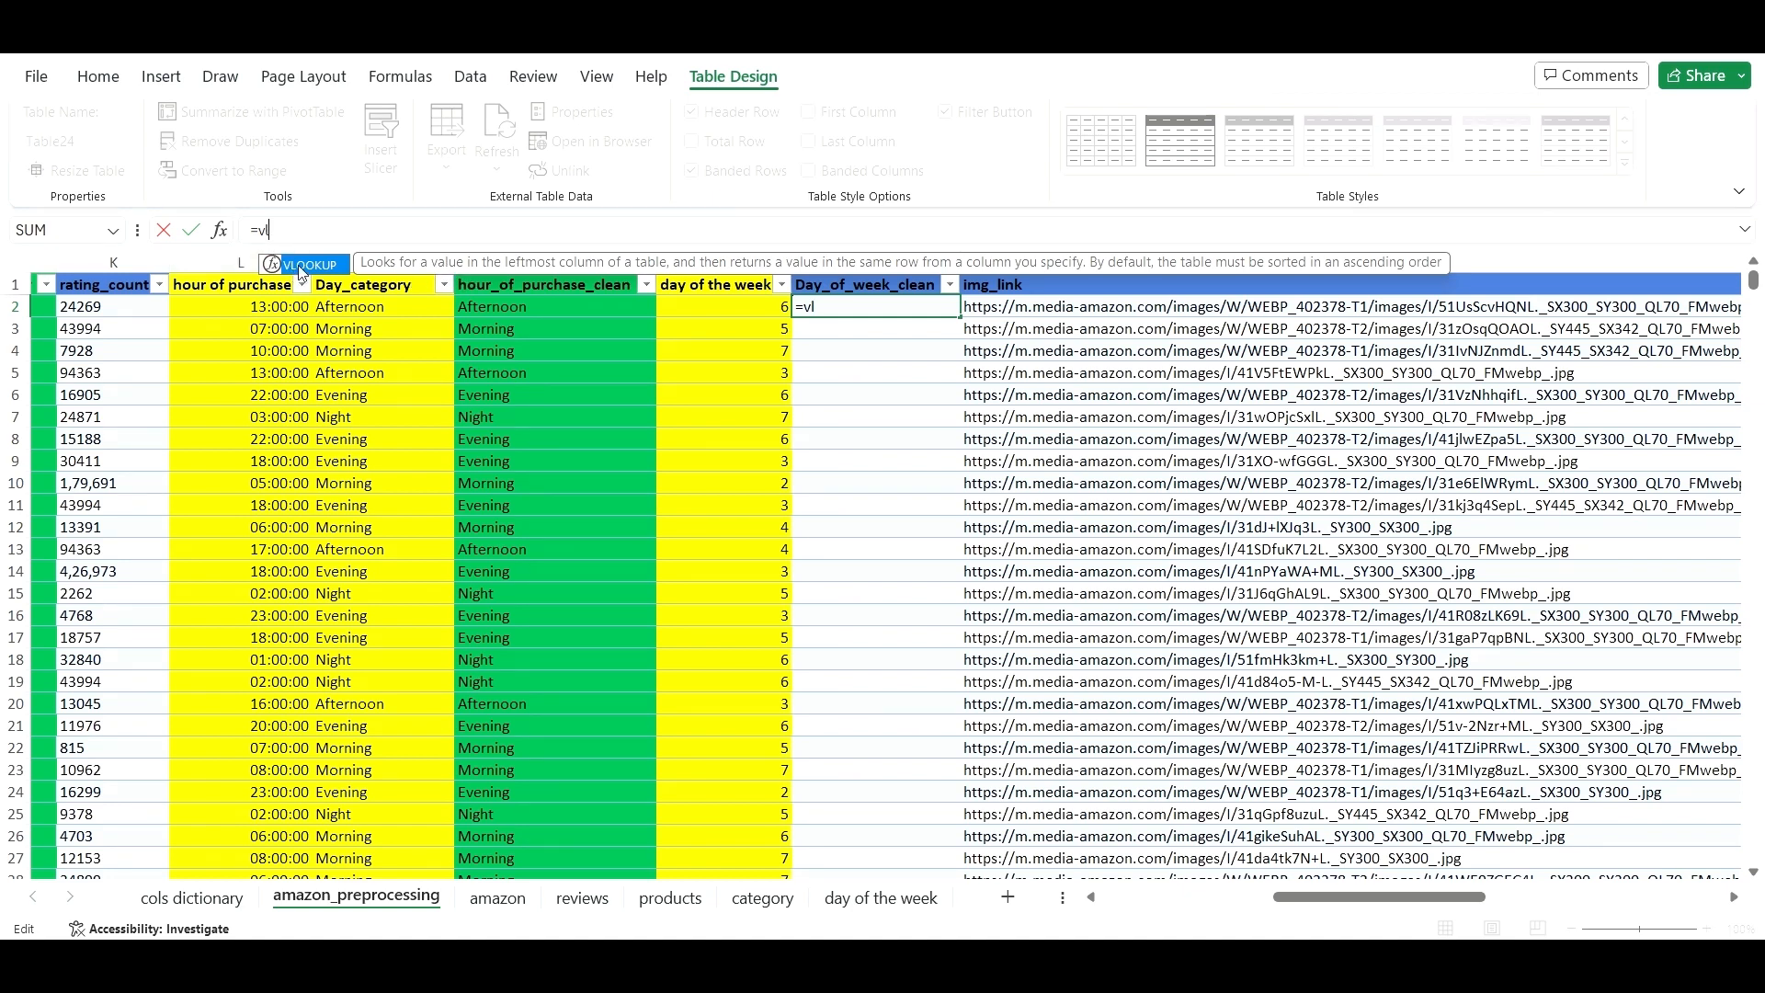
double_click(304, 265)
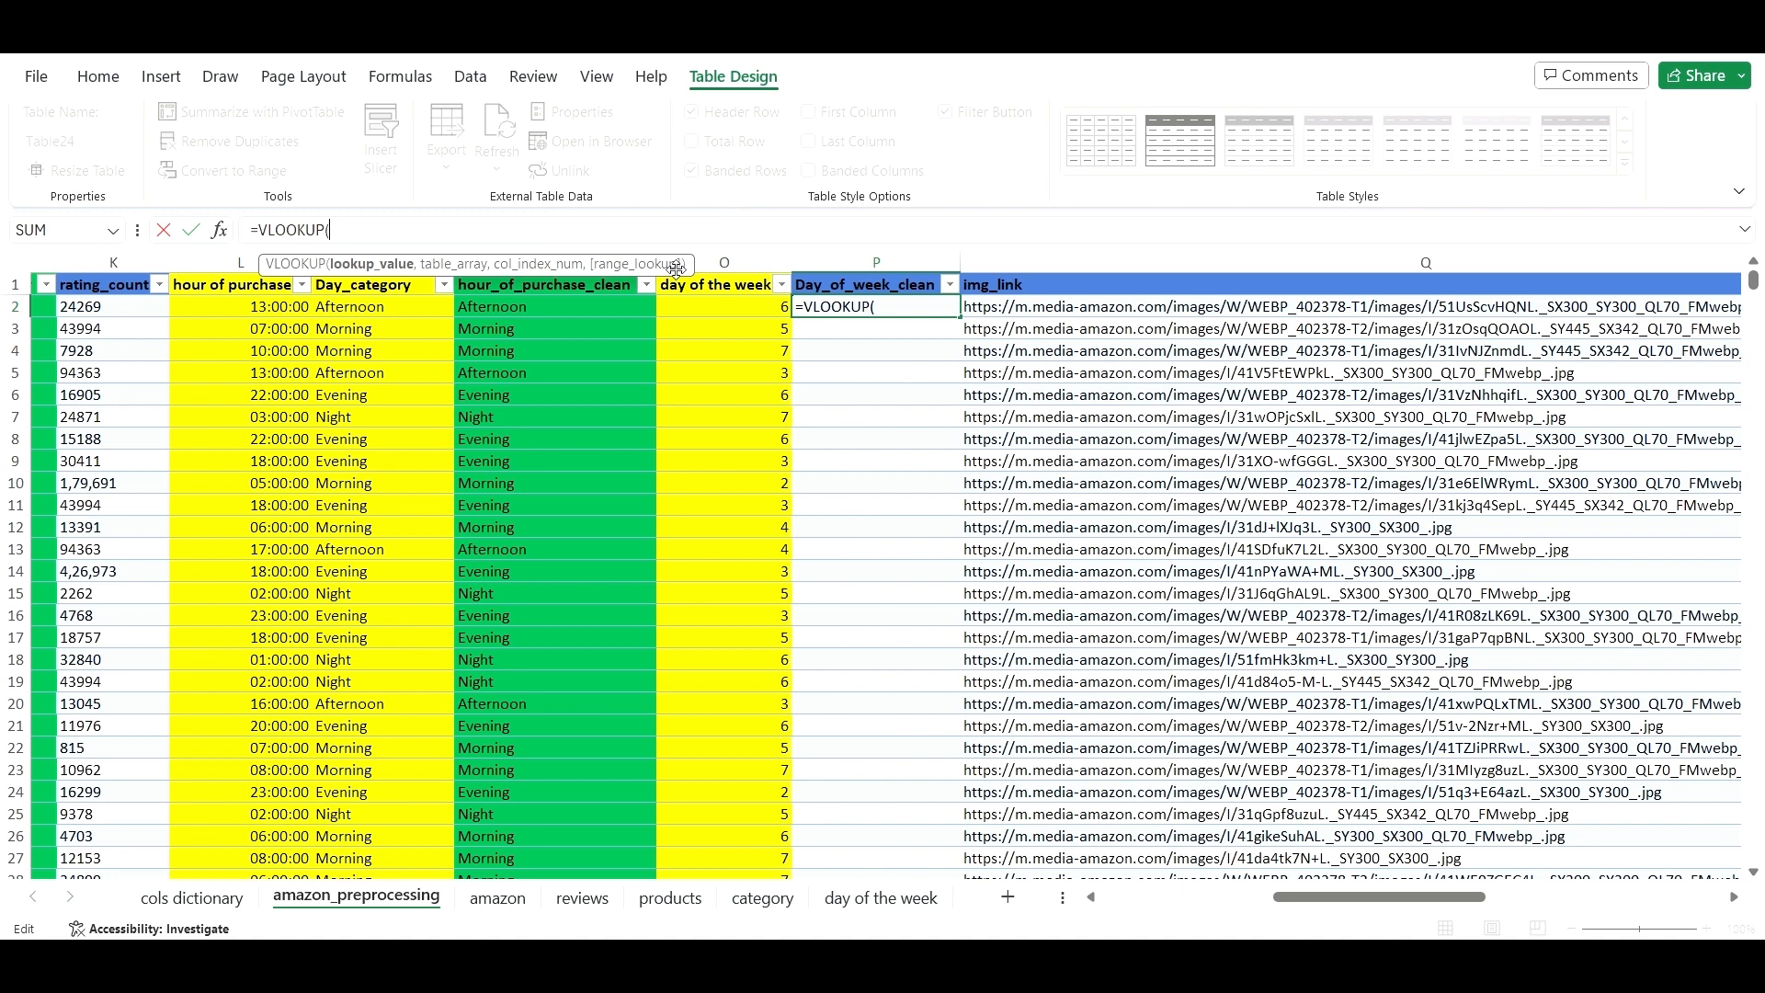
- Complete P2 as =VLOOKUP([@[day of the week]],Table4[#All],2,FALSE) to return weekday names
left_click(761, 306)
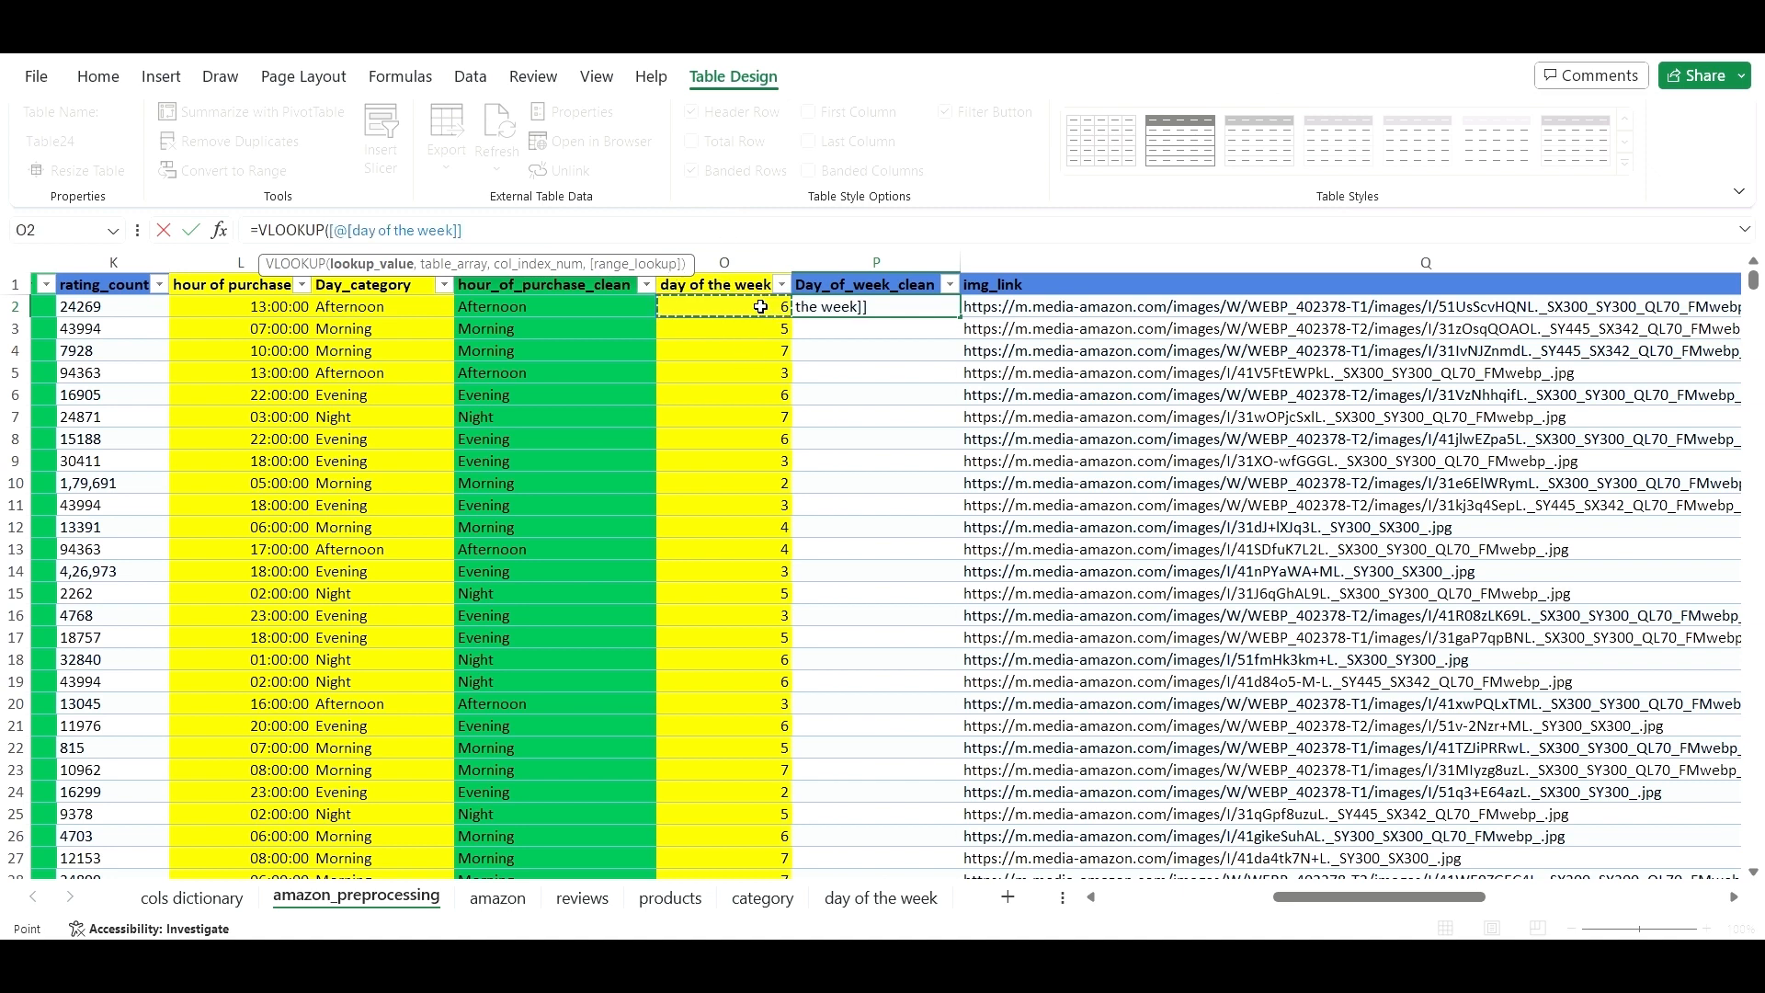
type(",")
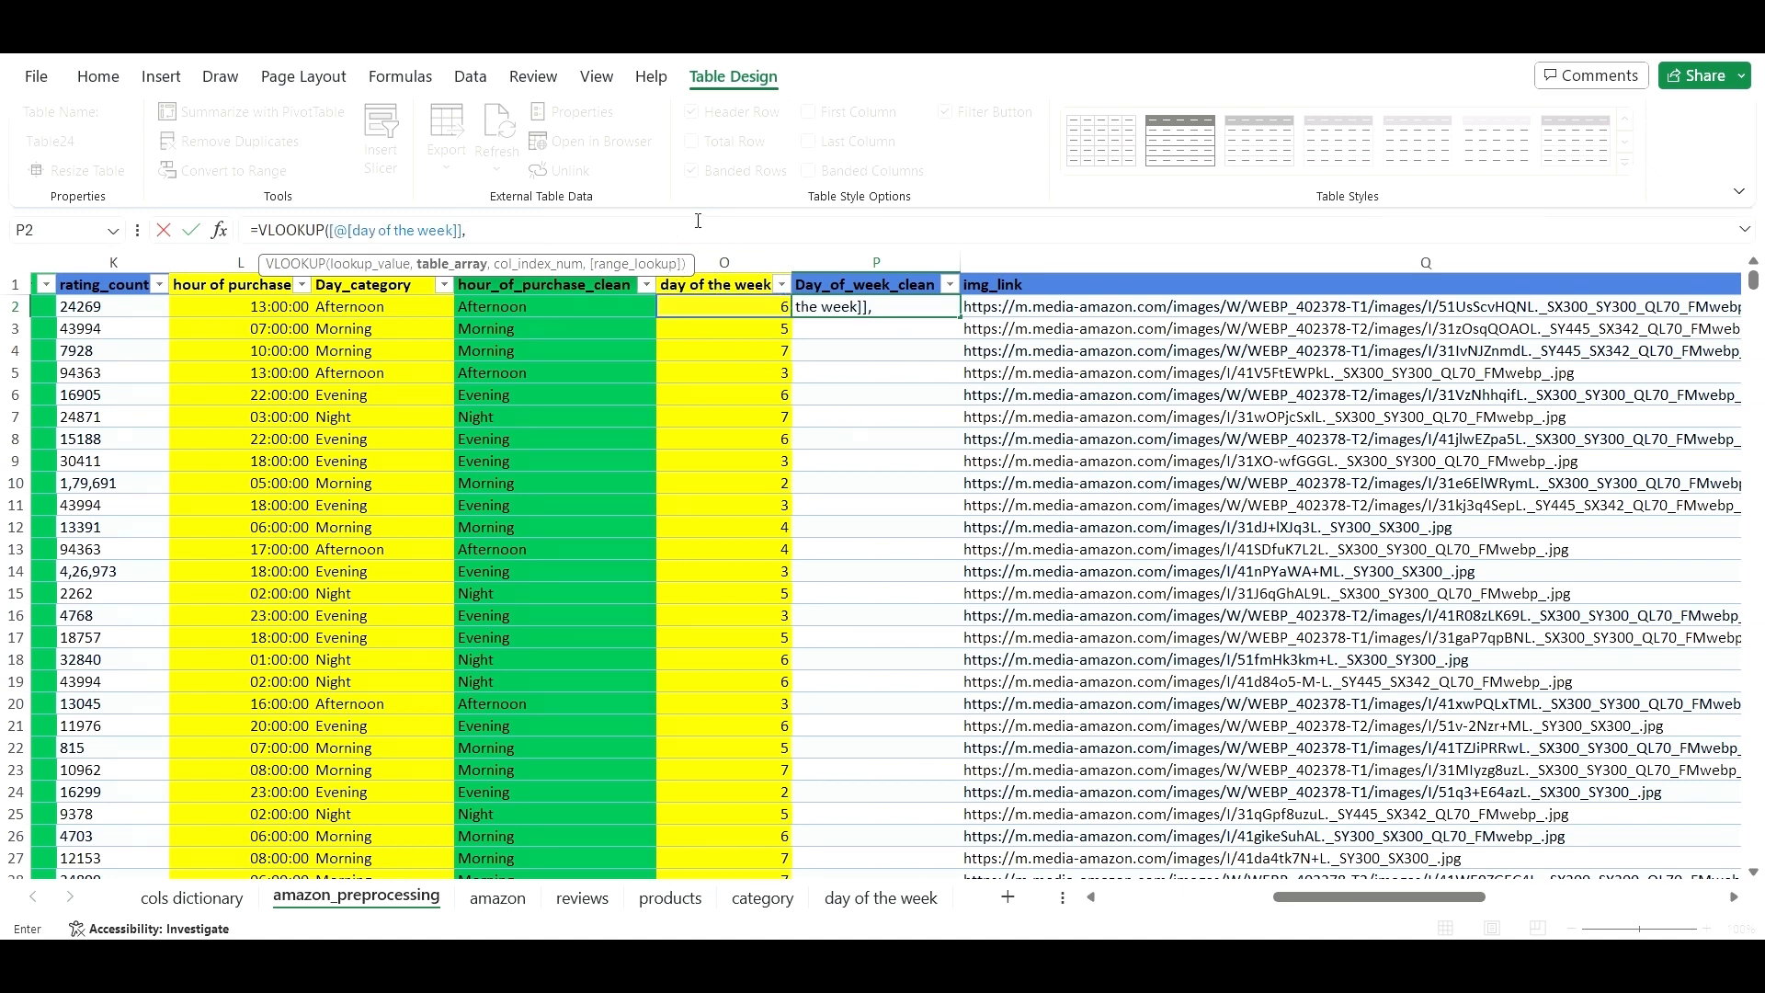
left_click(846, 896)
left_click(80, 283)
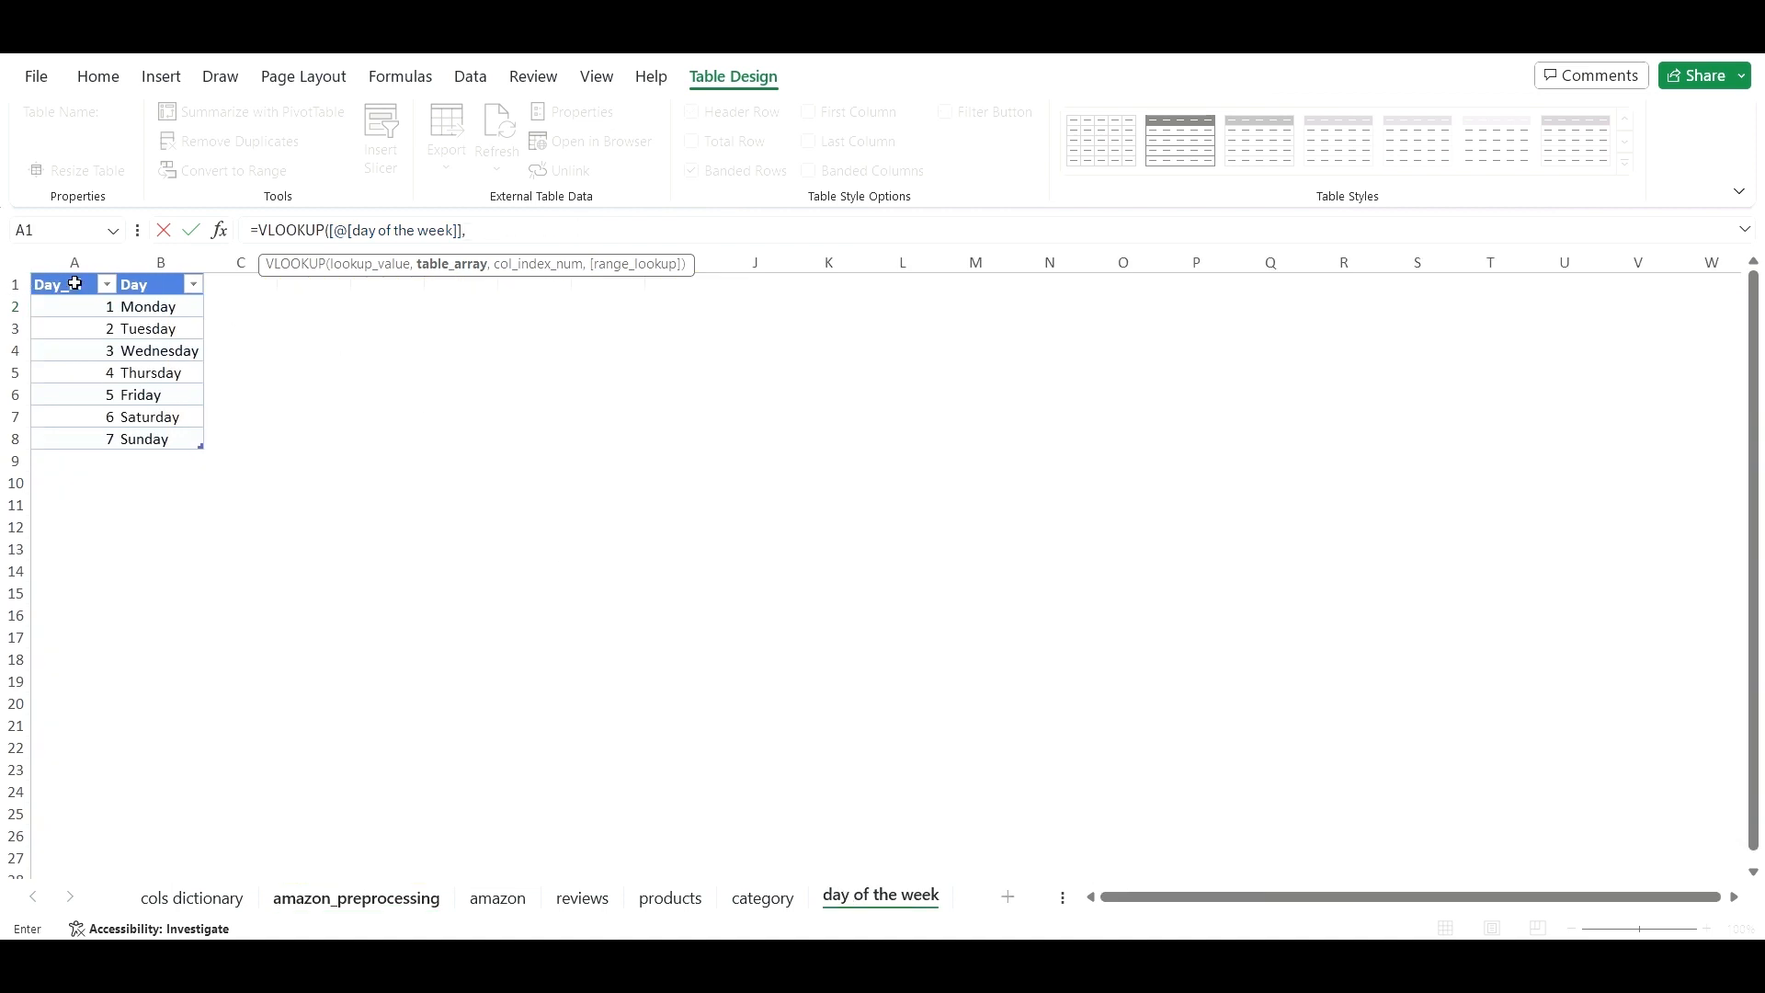
left_click_drag(75, 283, 173, 430)
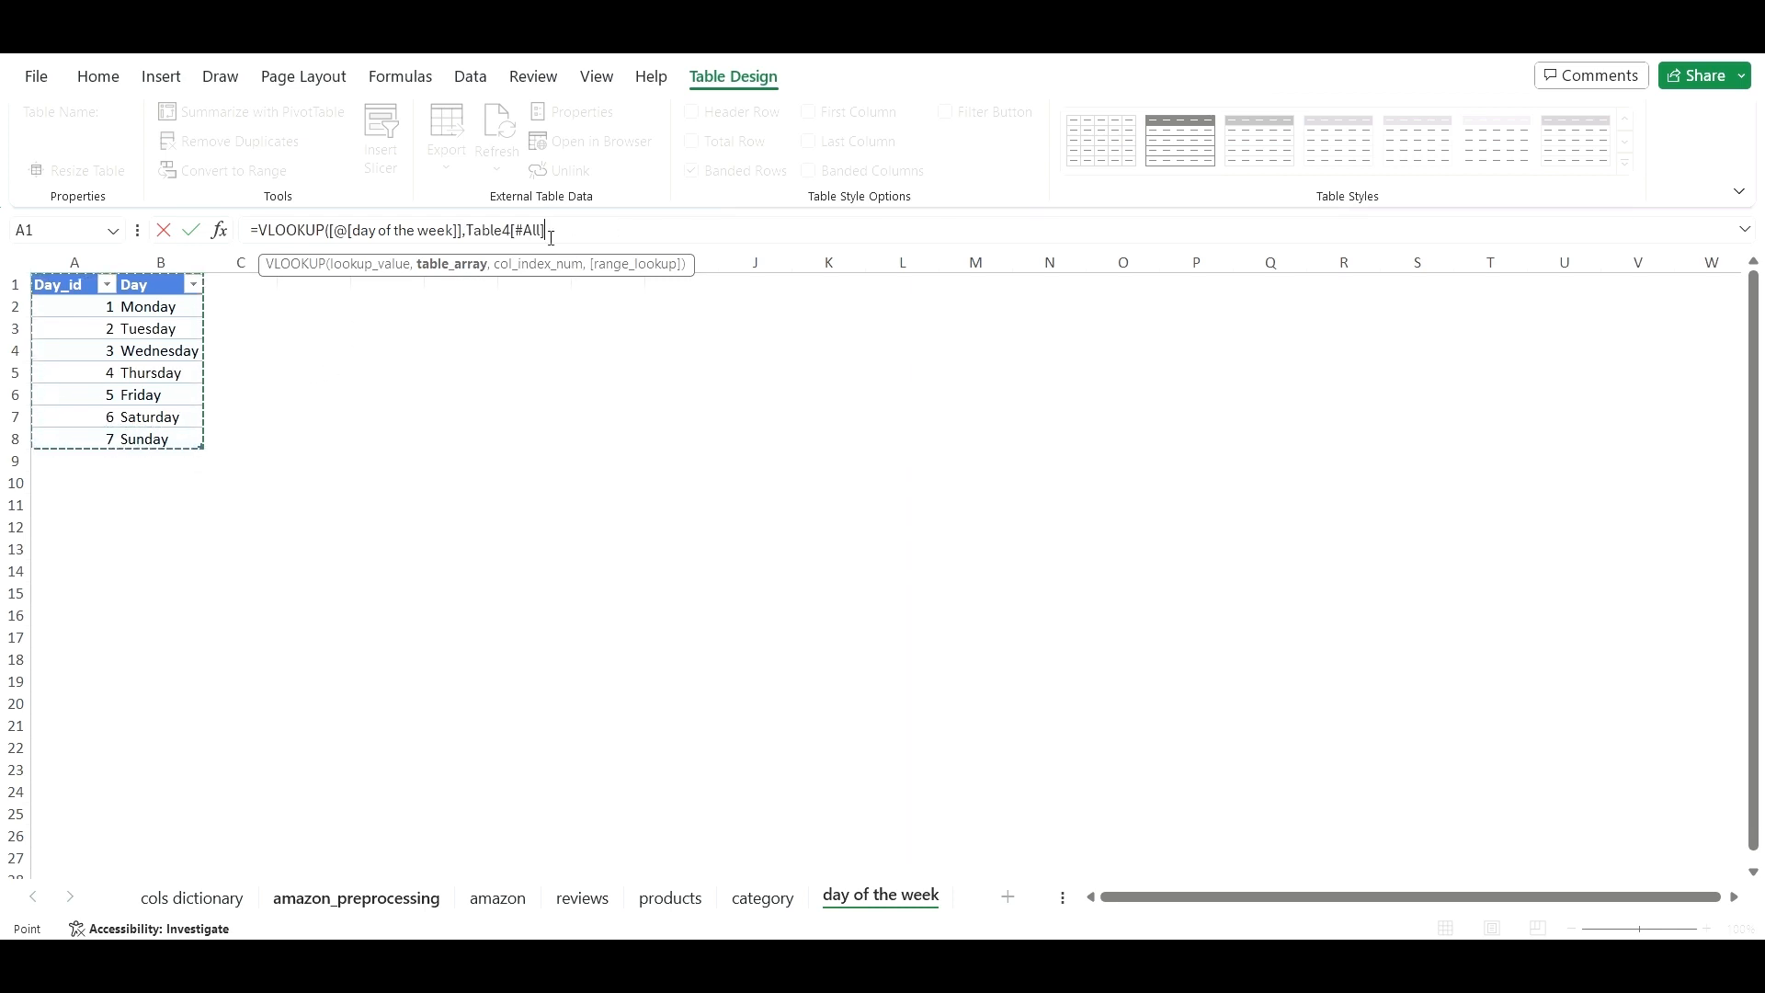
type(",")
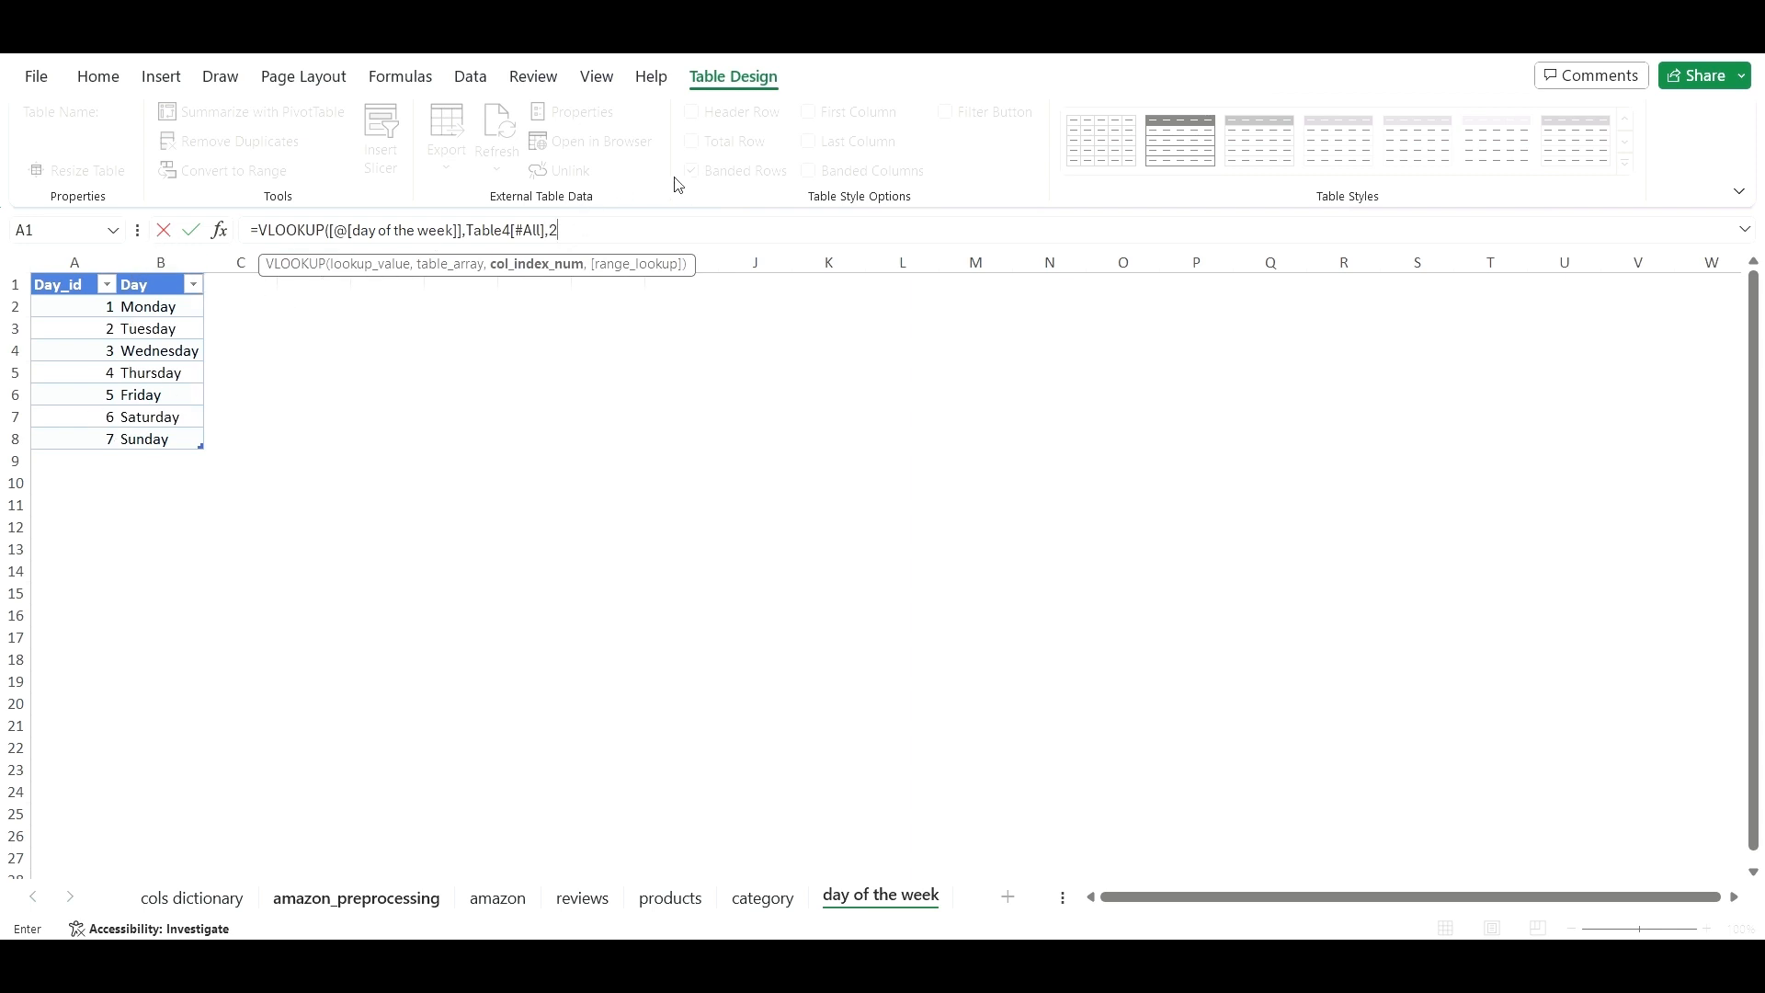
type("2,")
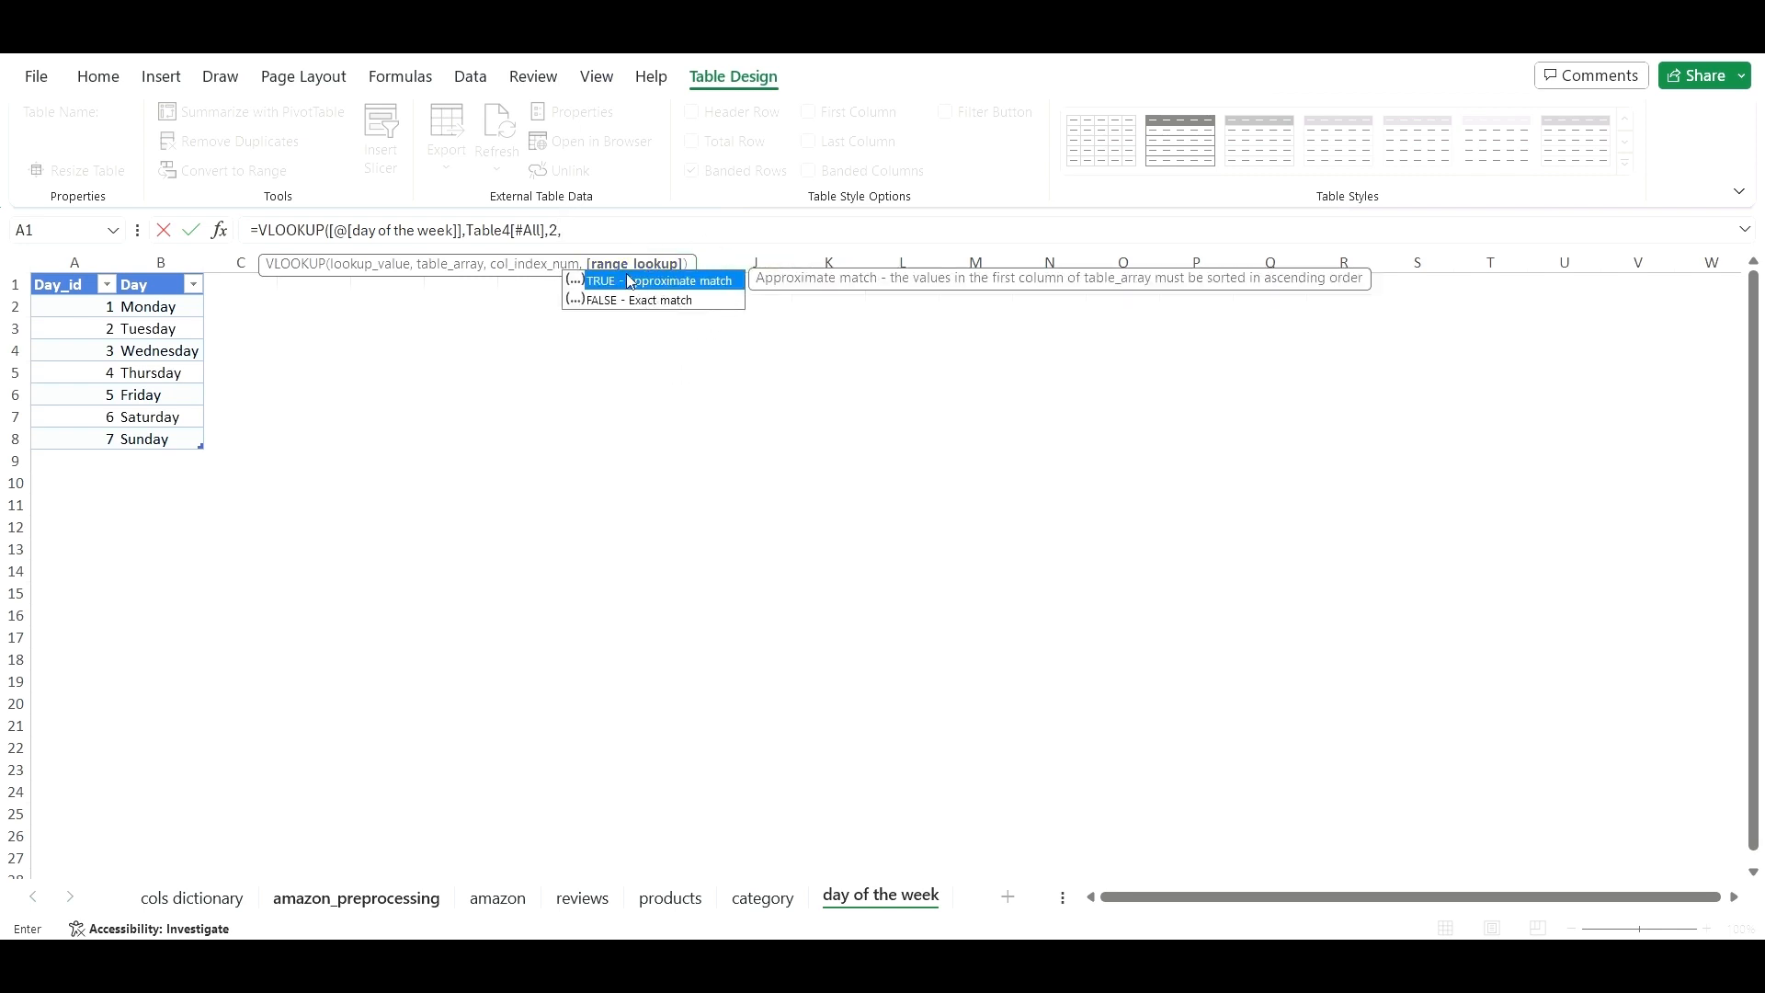
left_click(627, 273)
type("FALSE)")
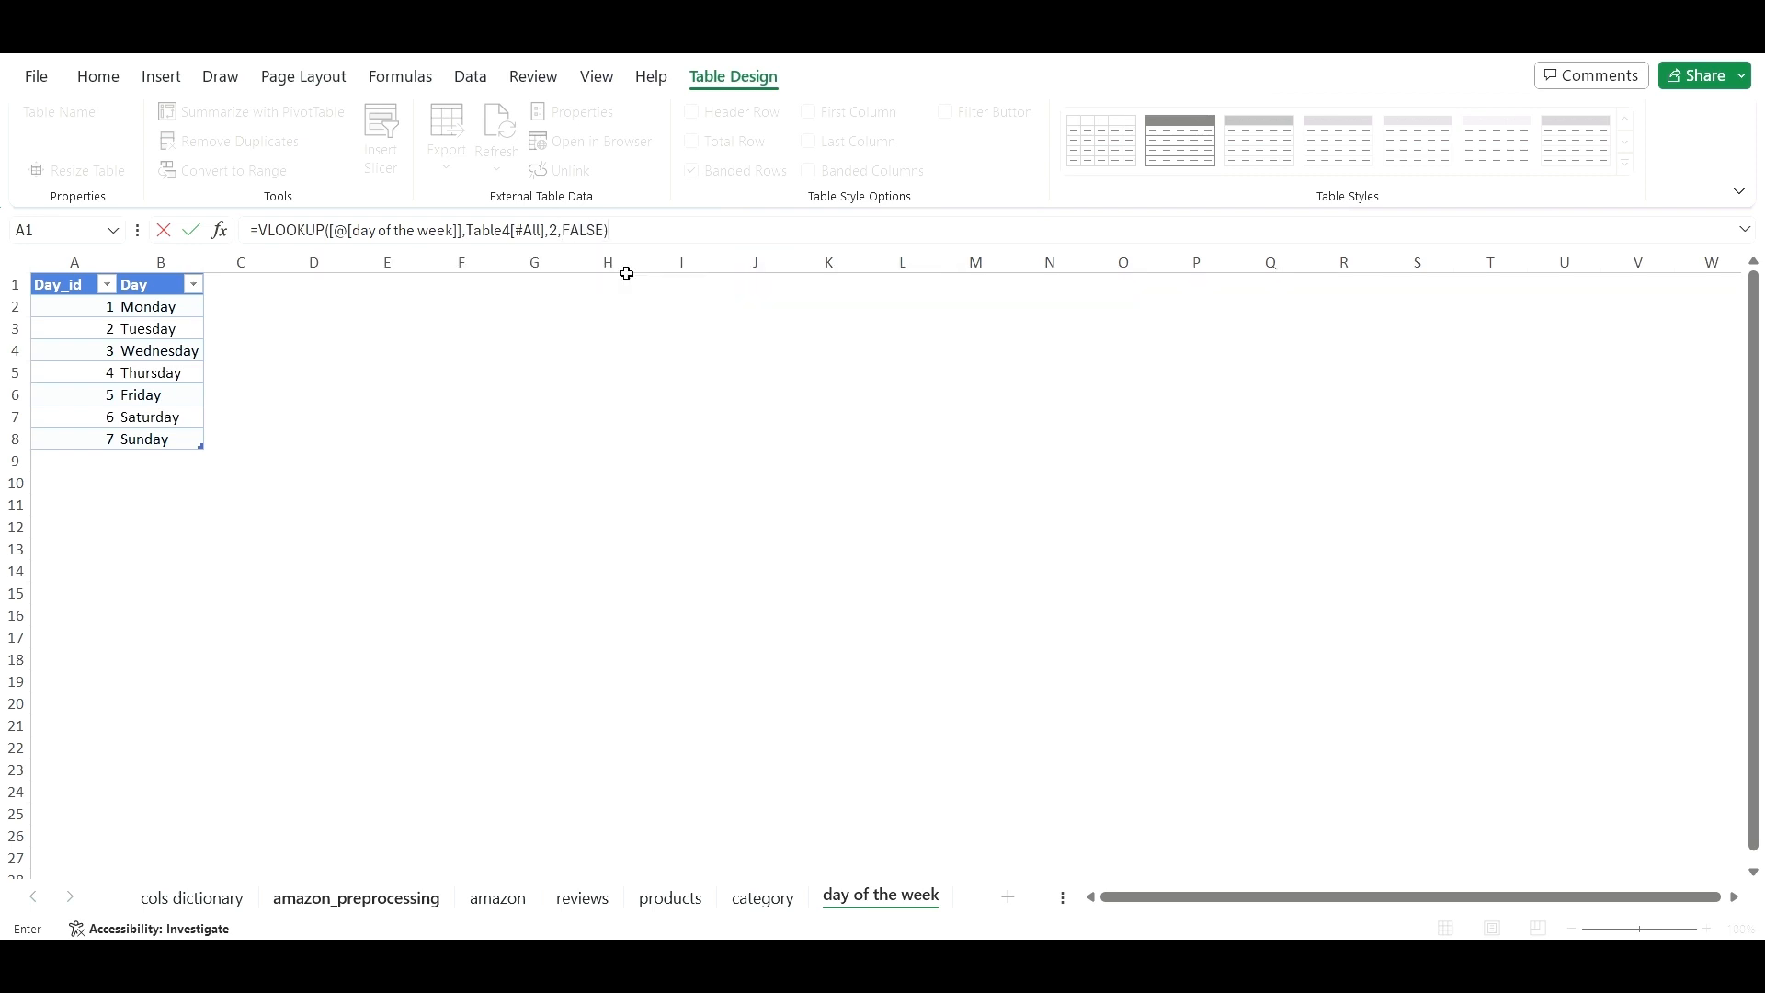
key("Return")
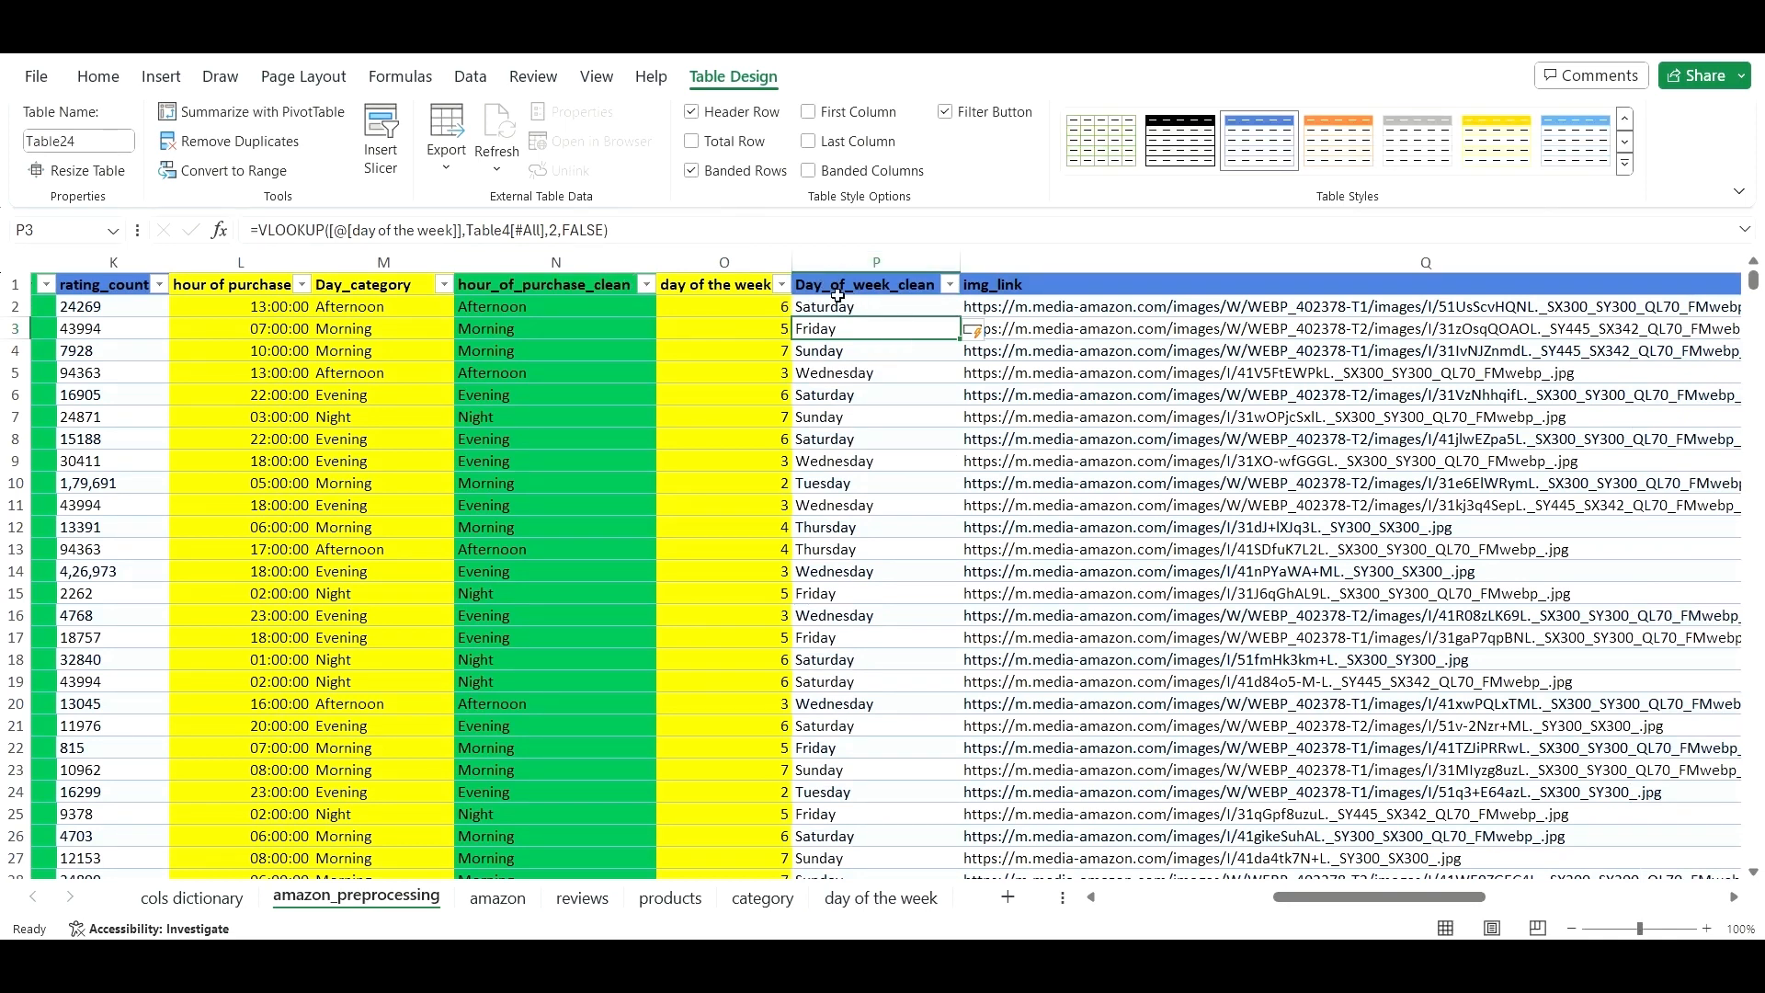
- Check O2's day number against the day of the week lookup sheet
left_click(747, 308)
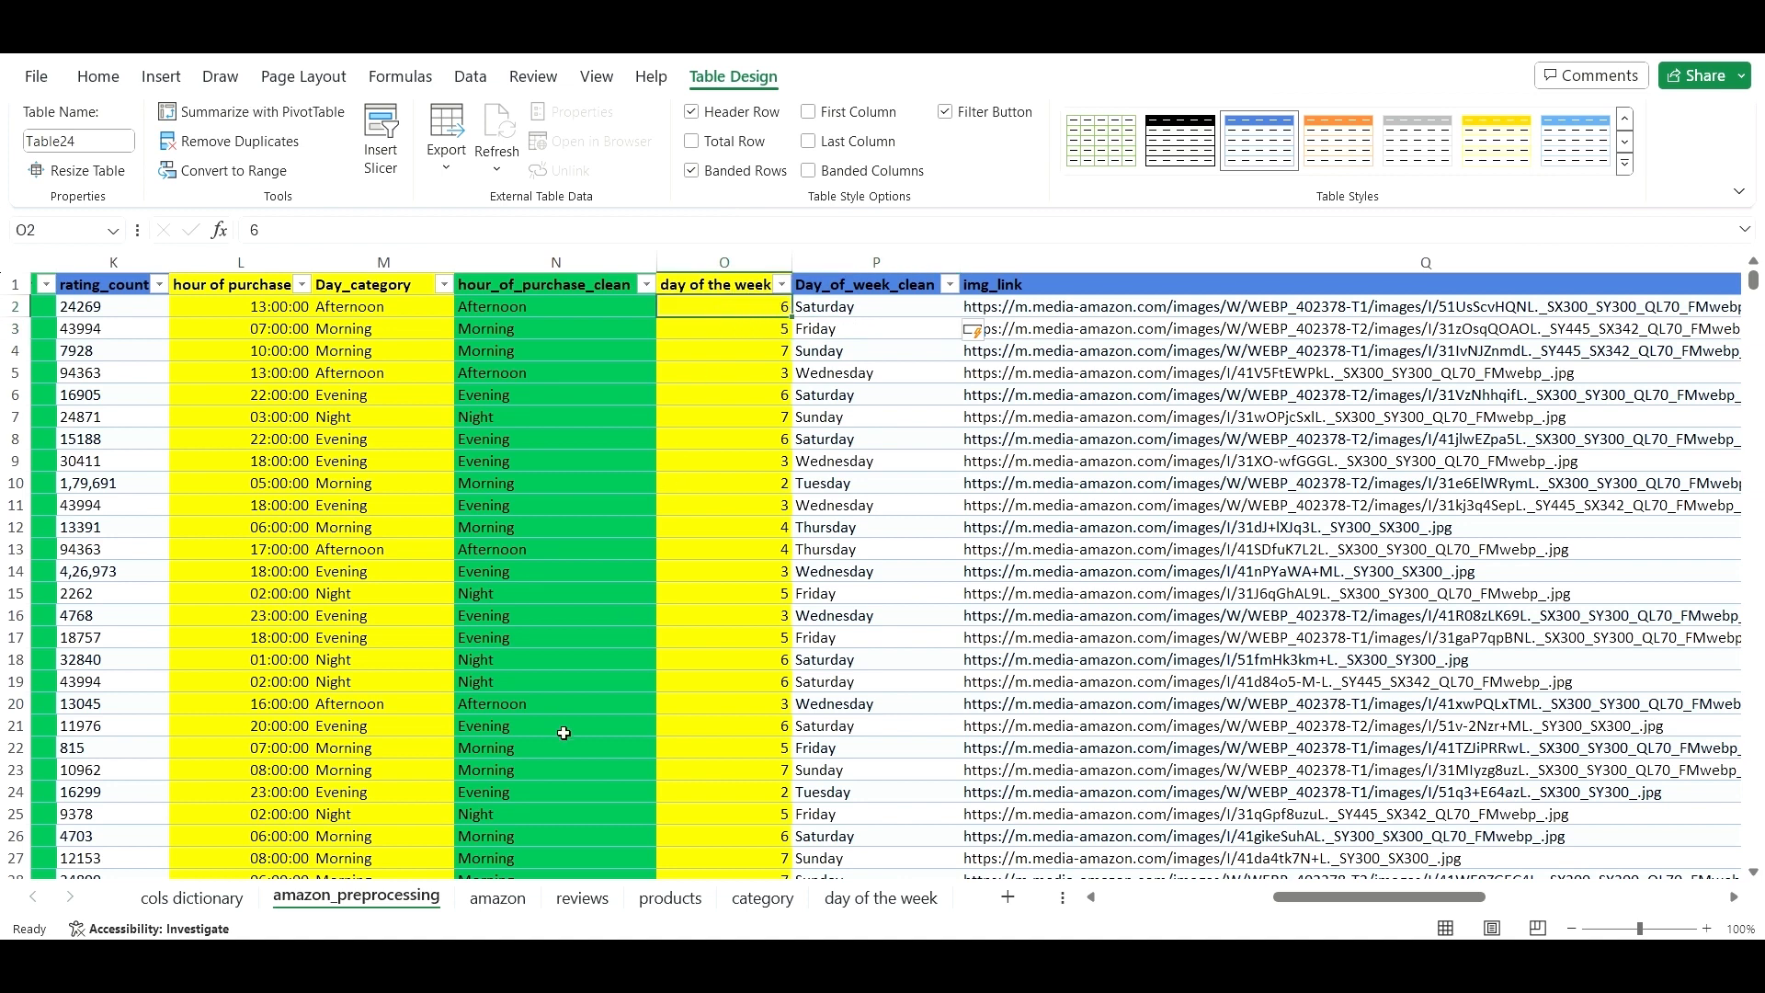
left_click(869, 898)
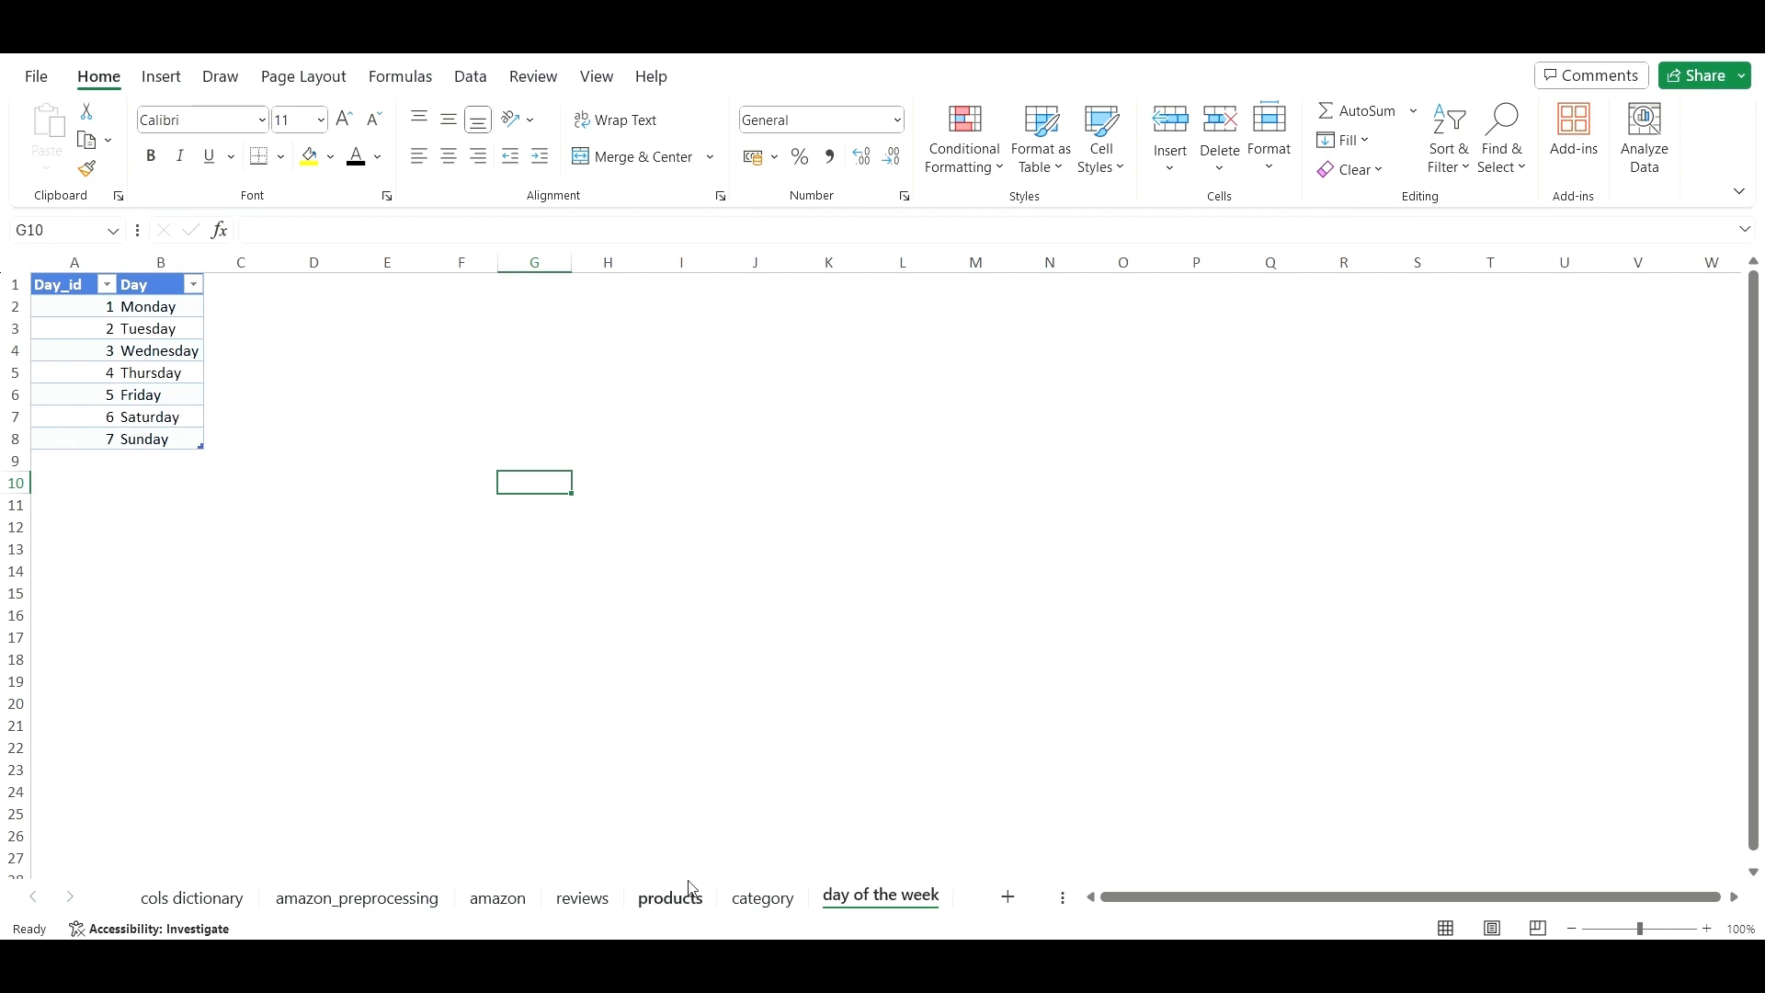
left_click(436, 902)
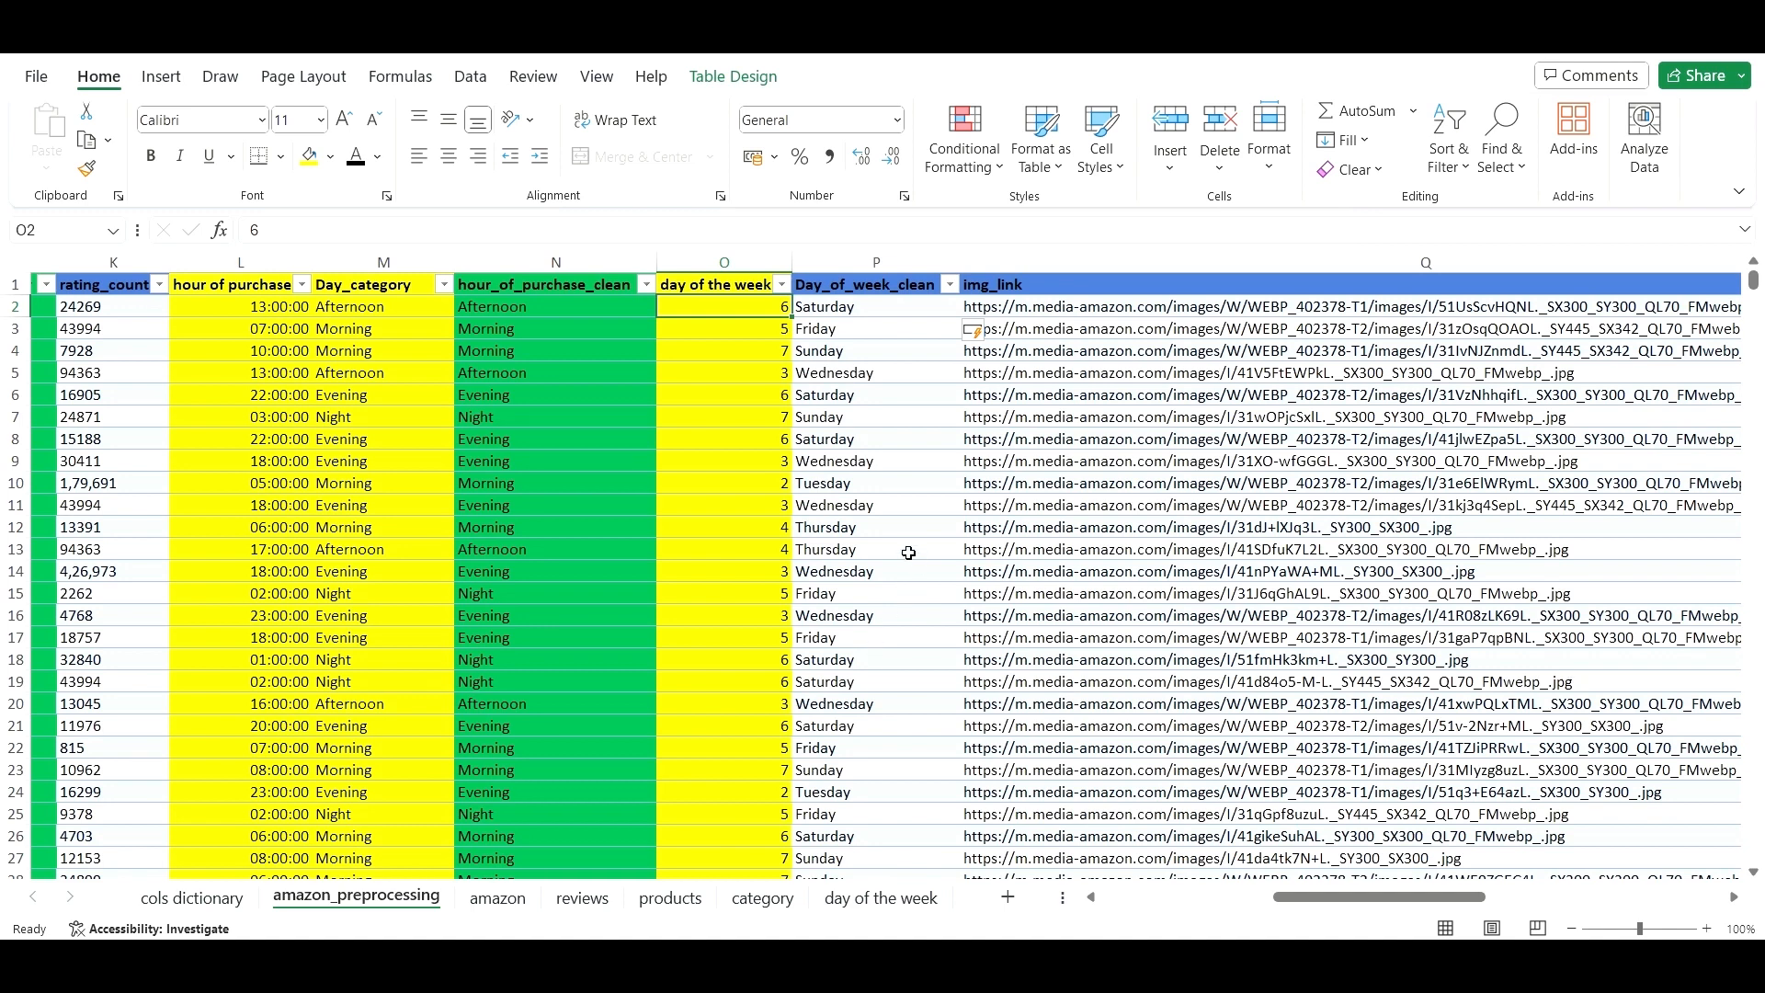
- Fill the whole Day_of_week_clean column P with the standard Green
left_click(908, 553)
left_click(817, 262)
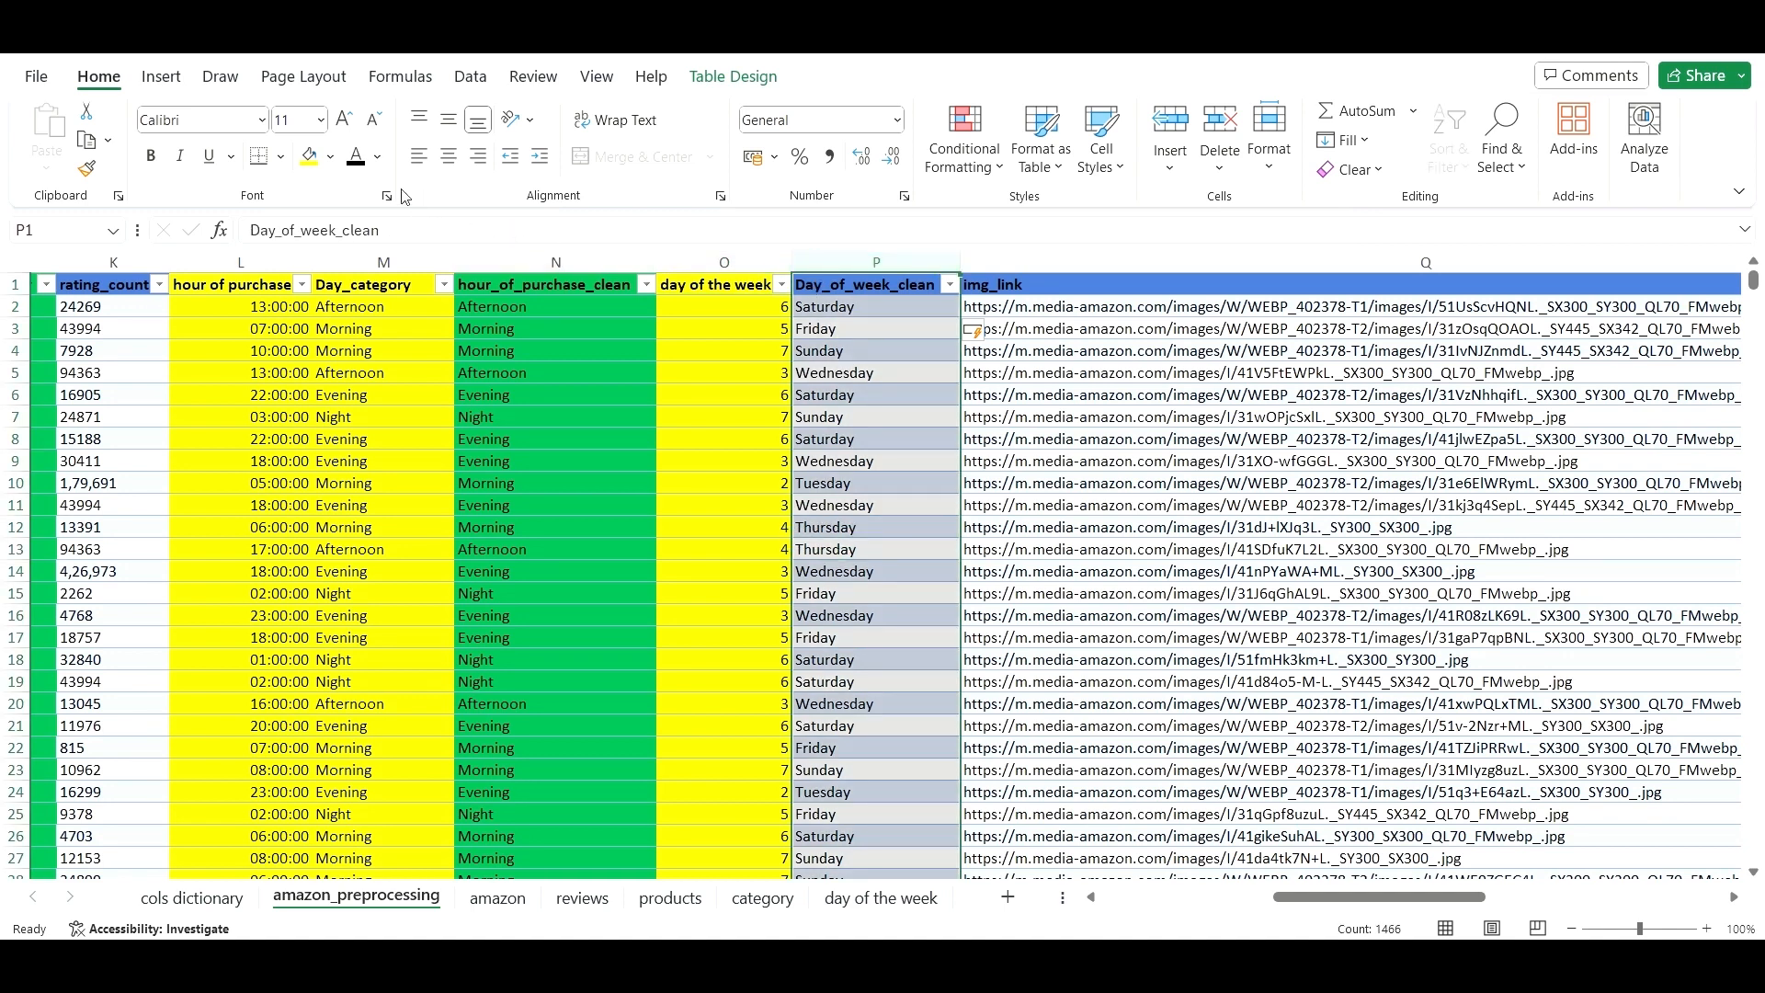
left_click(330, 157)
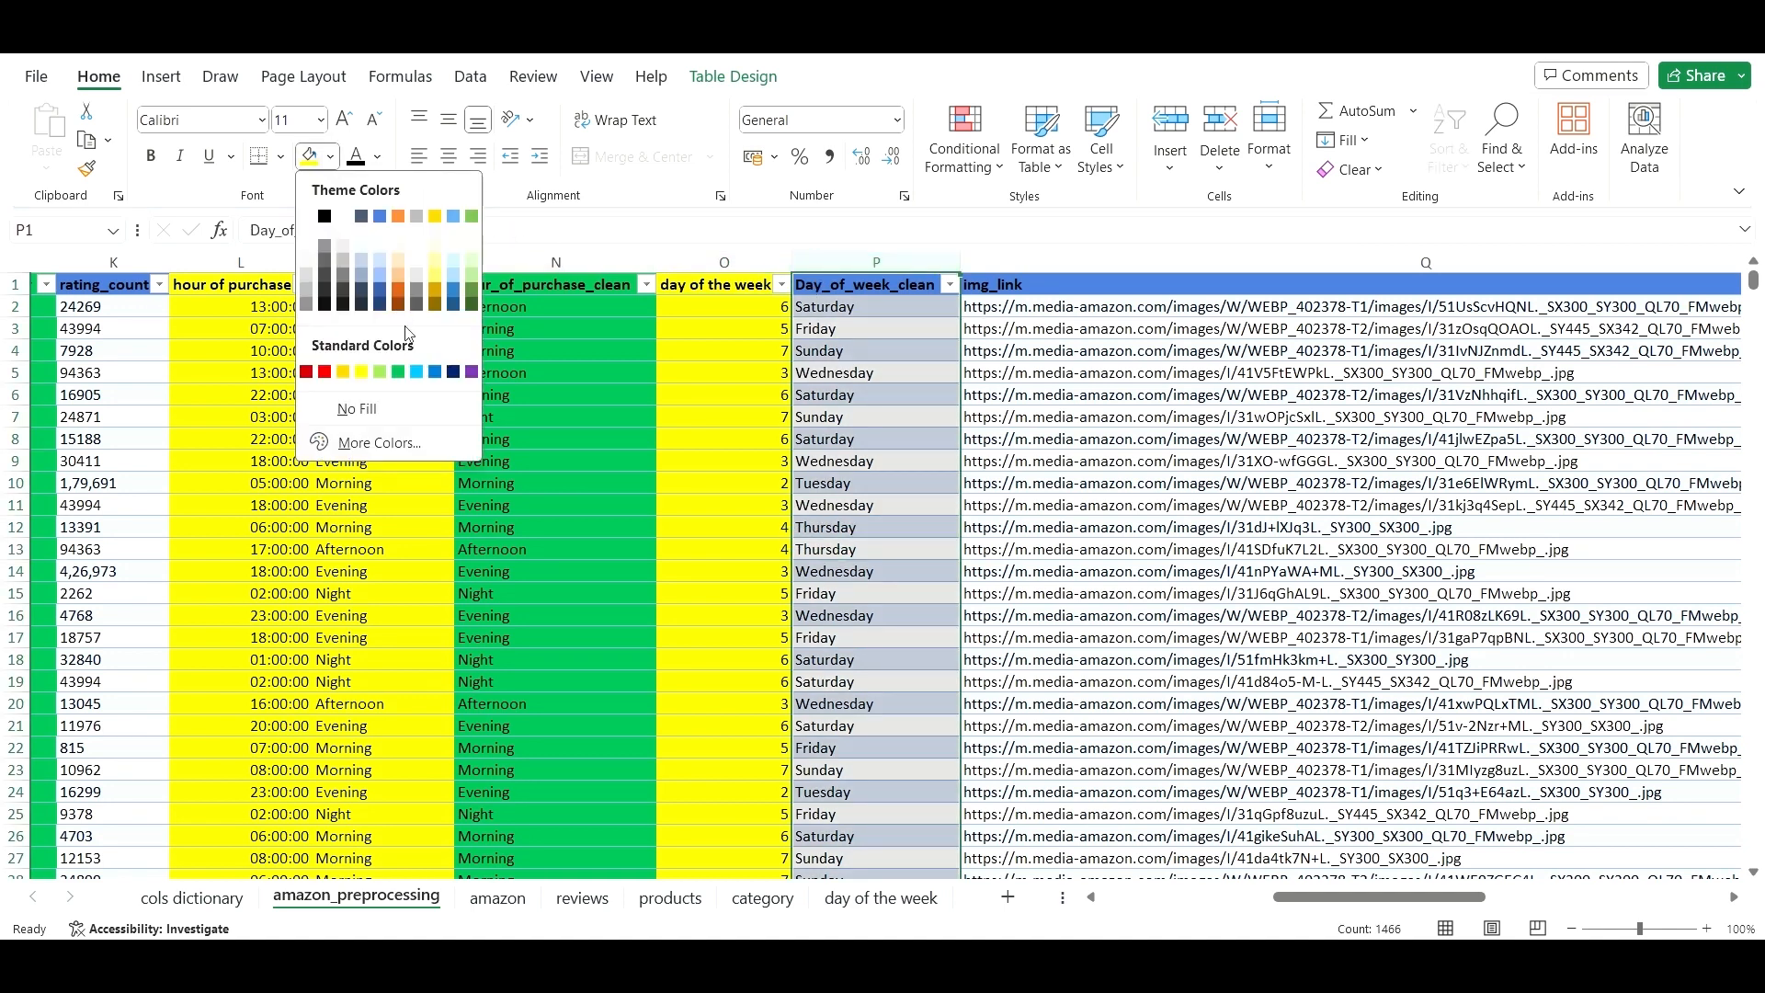
left_click(404, 374)
left_click(924, 379)
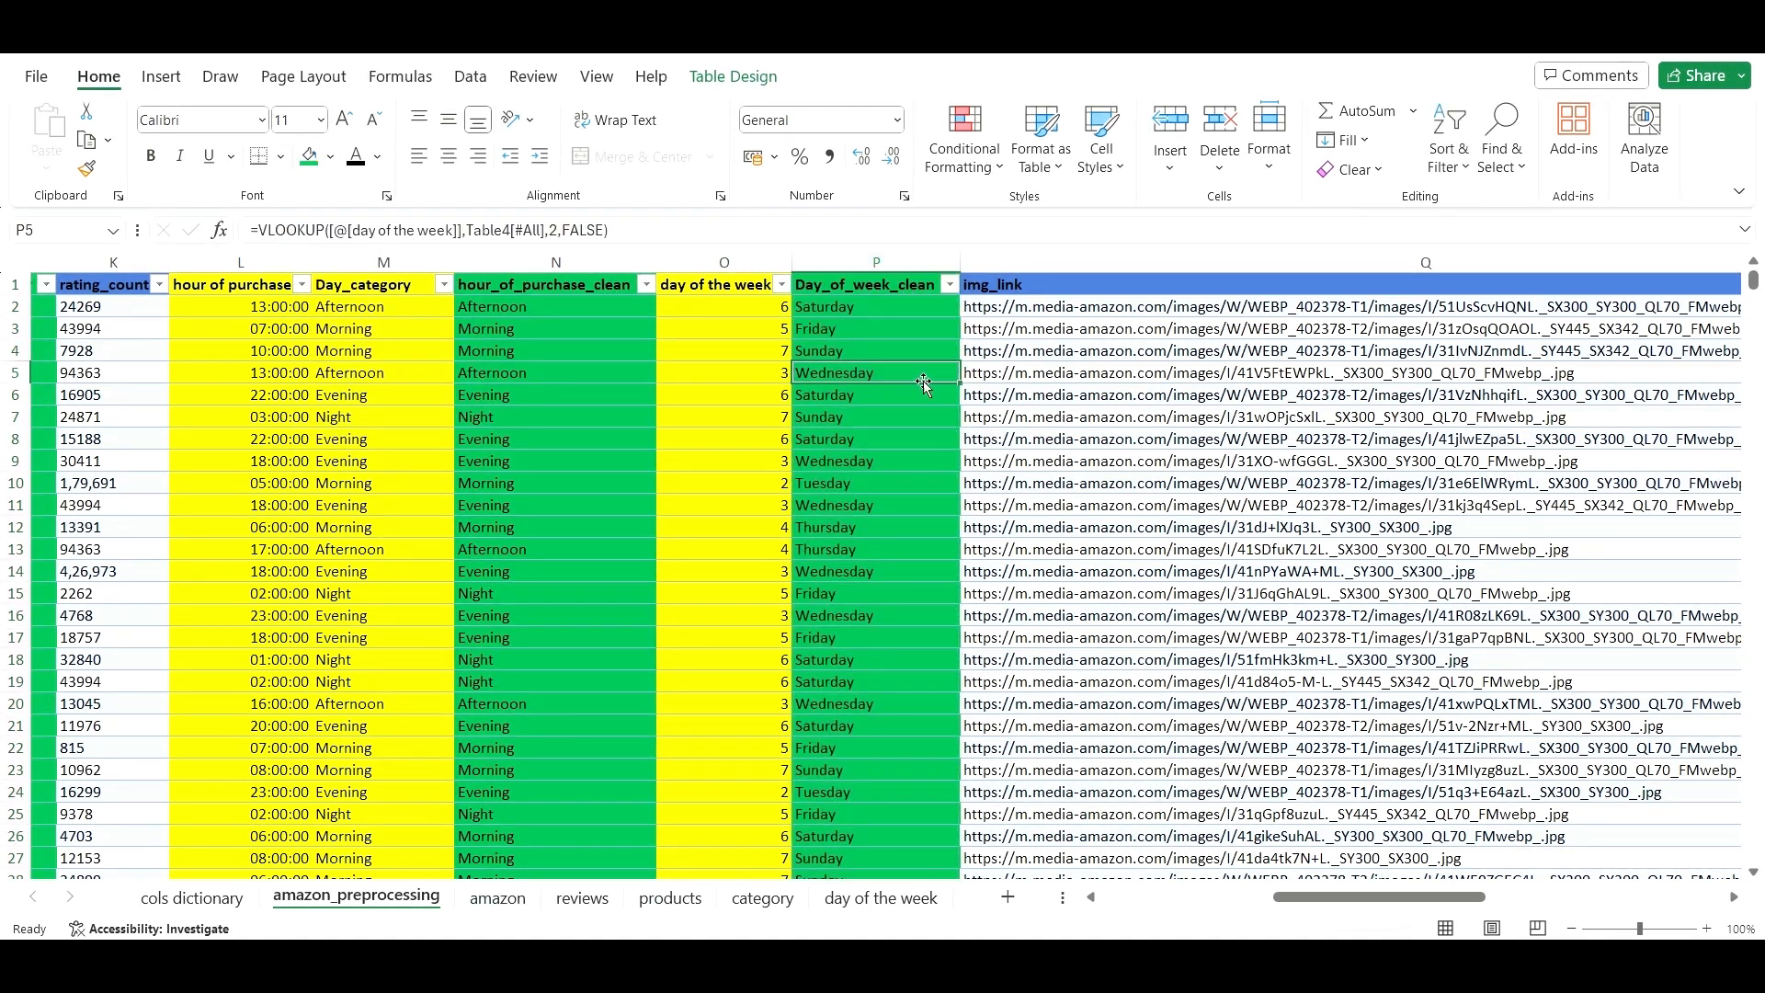
scroll(1266, 444, "down", 3)
scroll(1353, 699, "up", 3)
left_click_drag(1353, 897, 1251, 846)
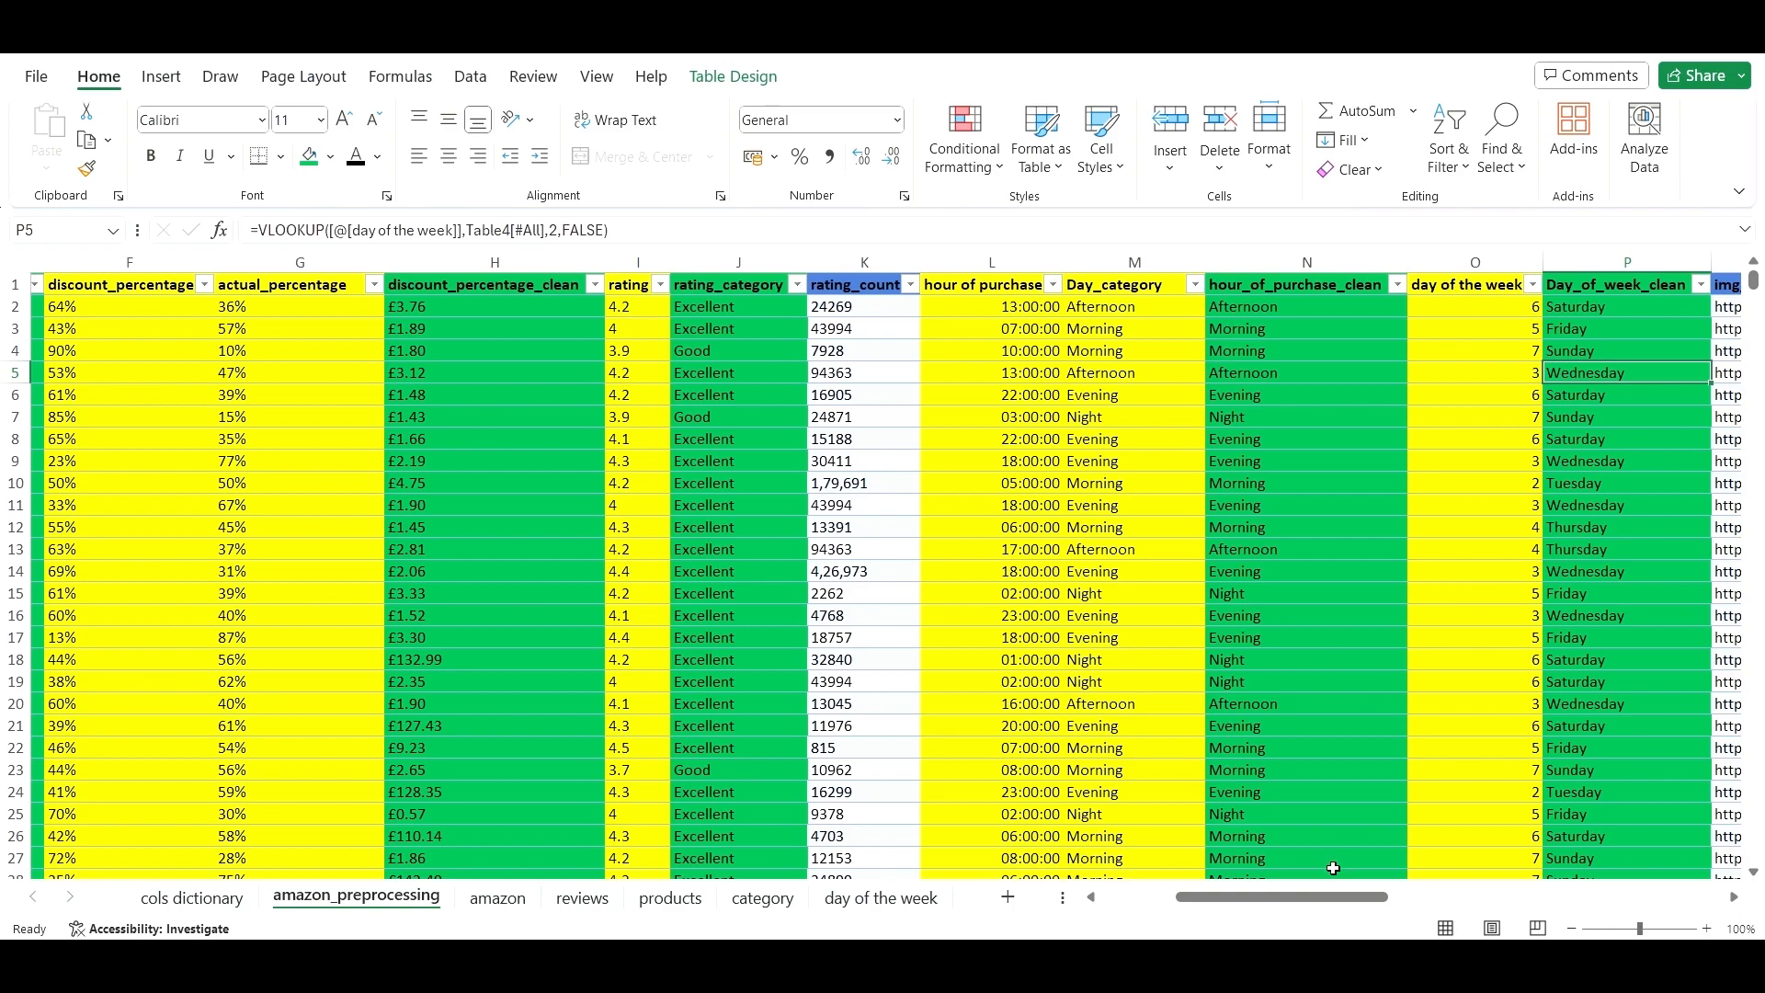
left_click_drag(1351, 897, 1551, 888)
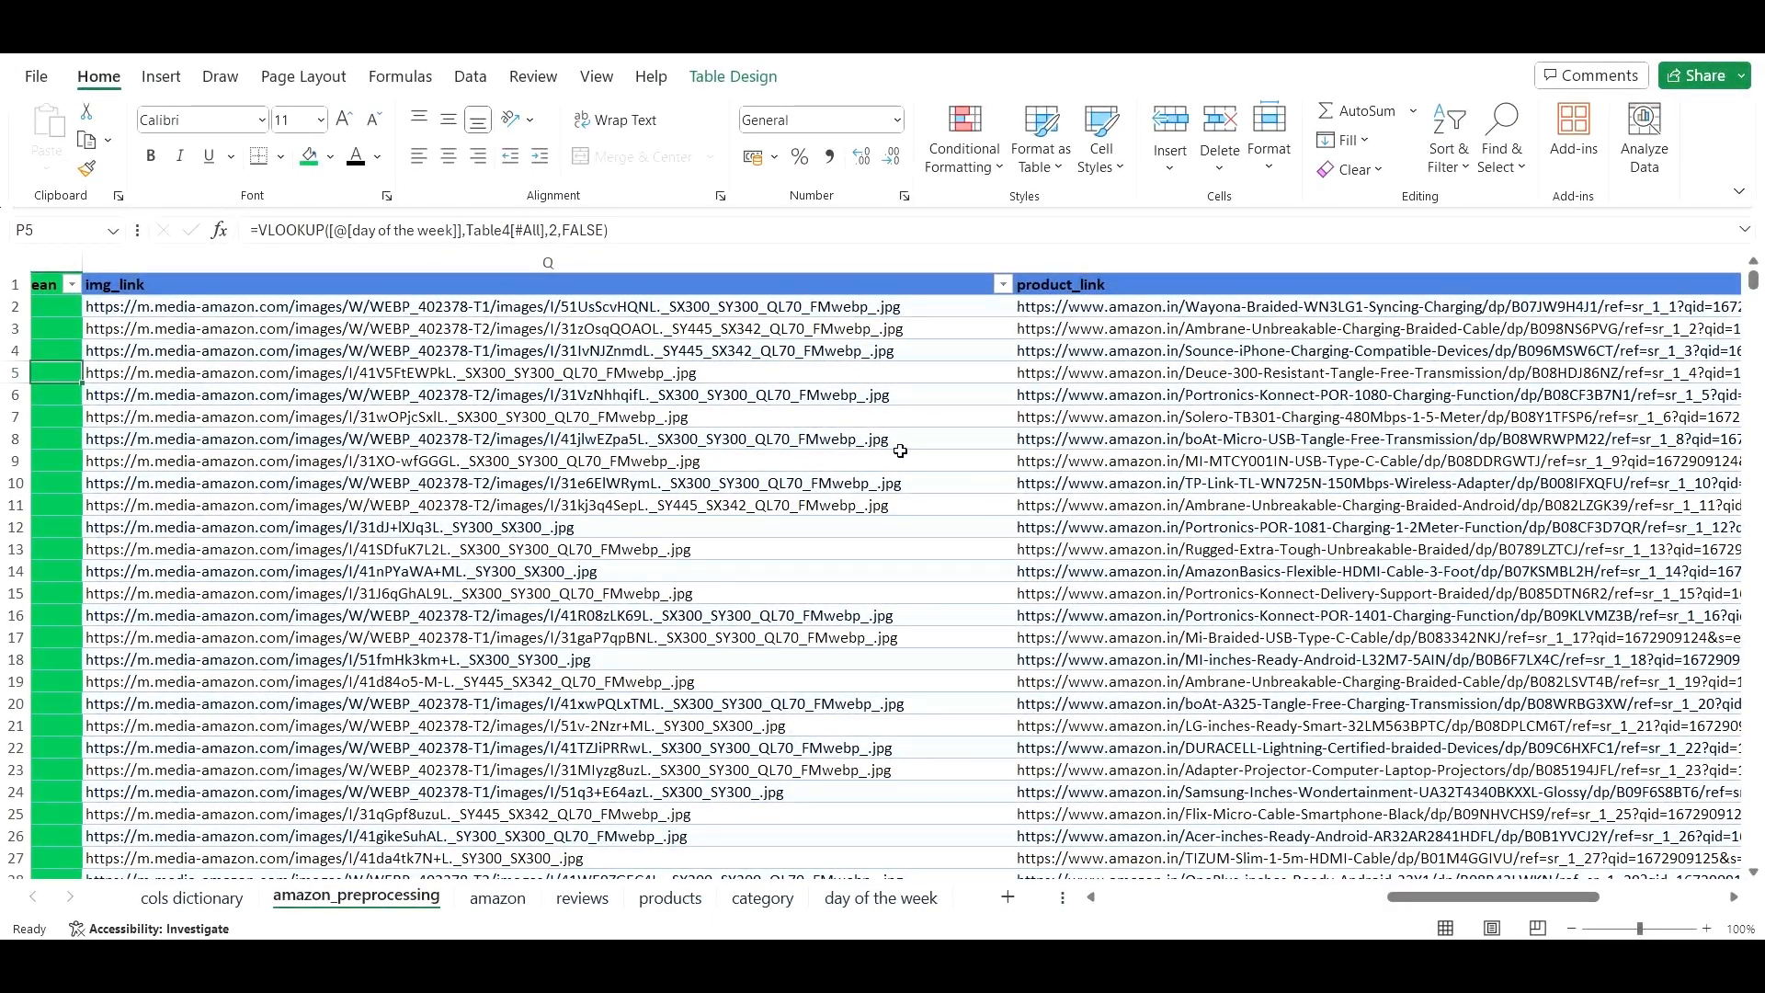
left_click_drag(1402, 897, 1174, 869)
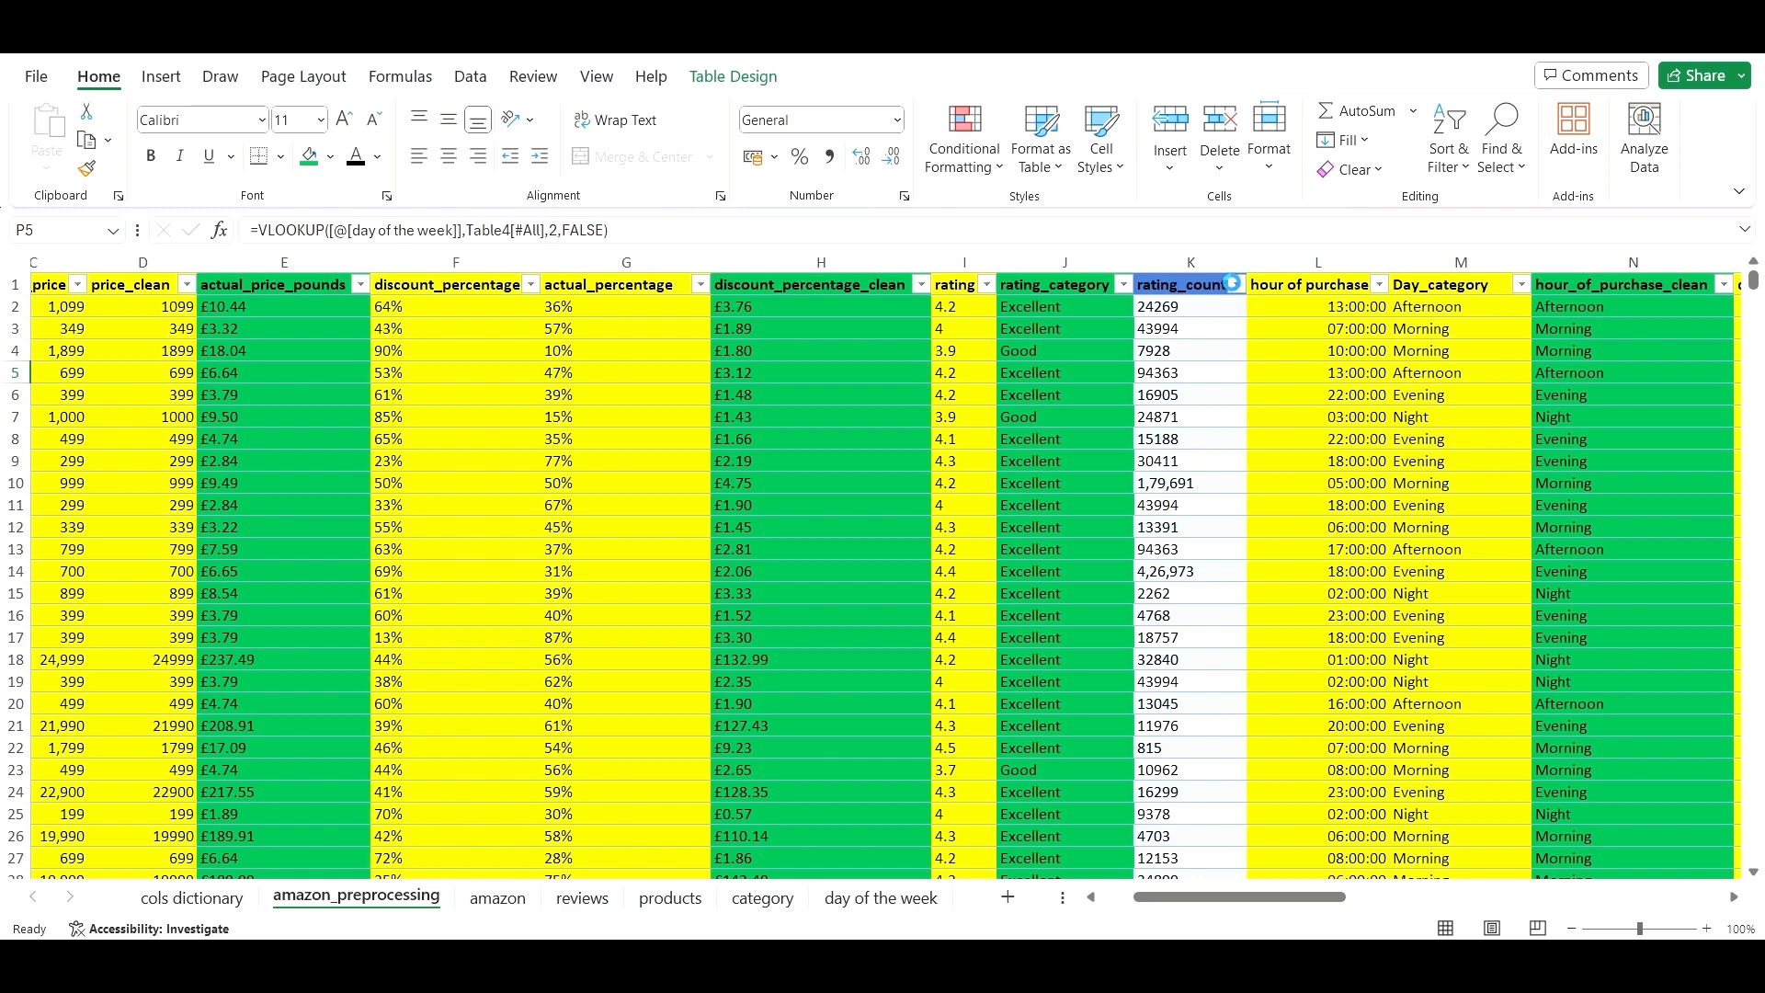
- Filter rating_count to (Blanks) only, leaving rows 284 and 326 visible
left_click(1236, 286)
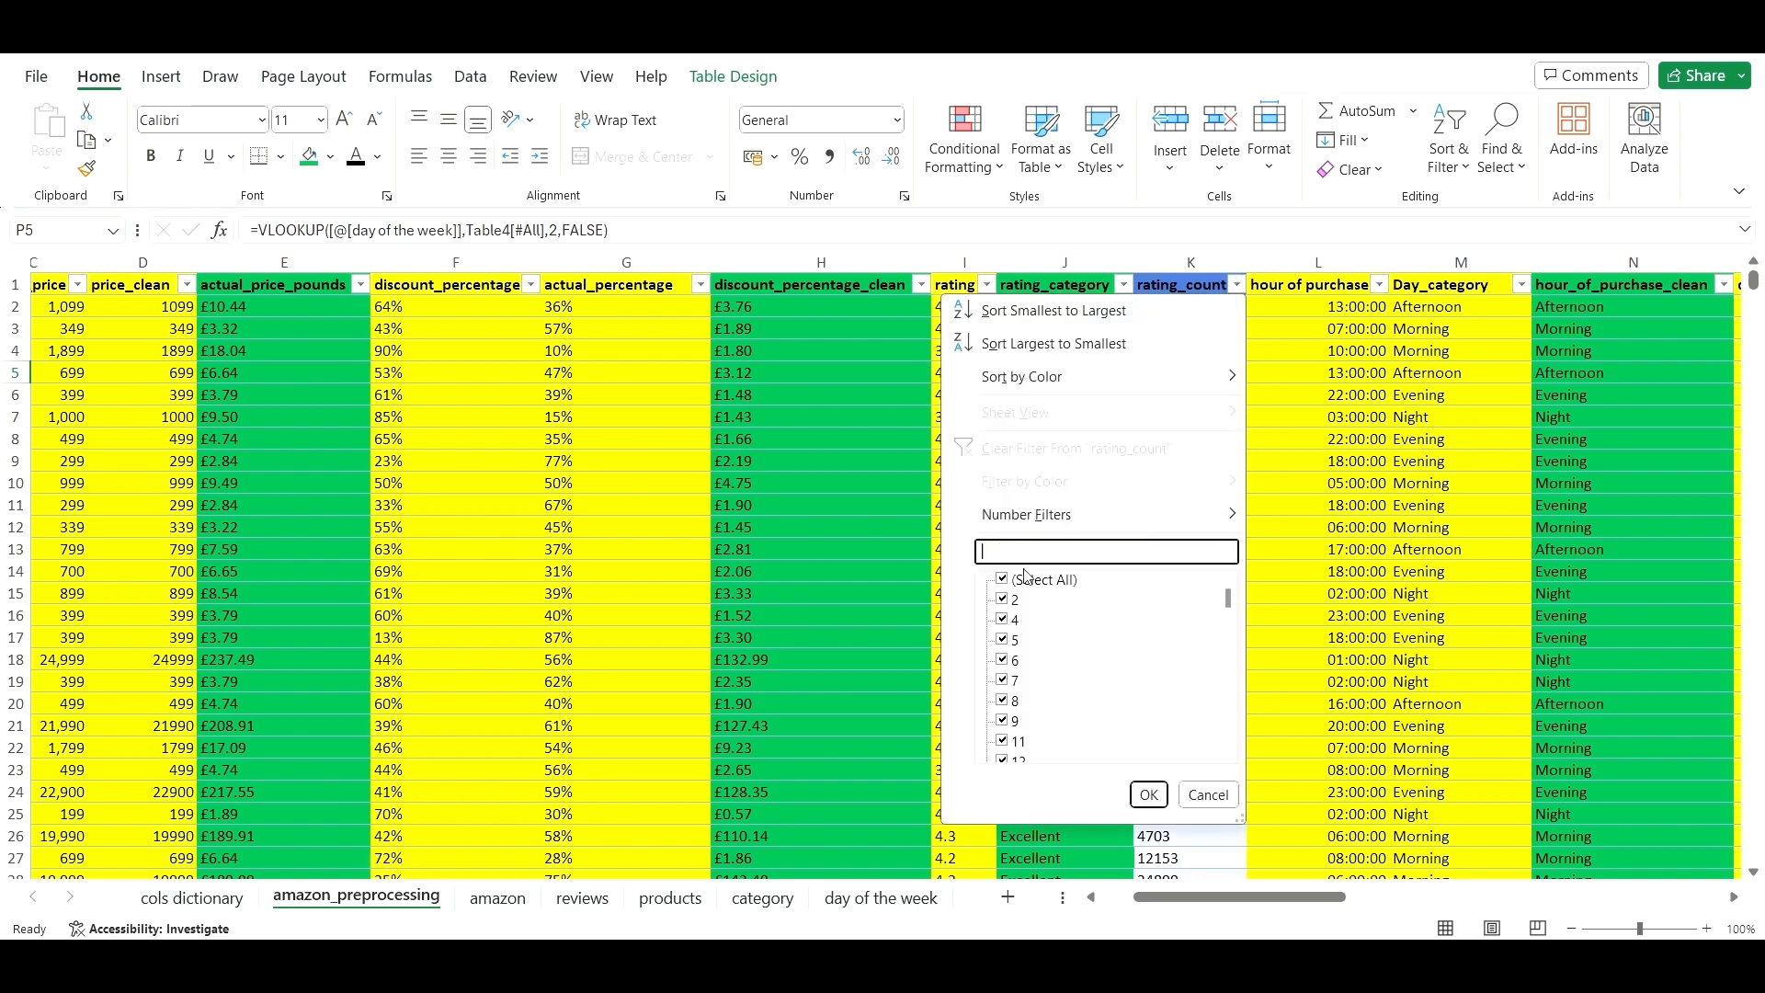
key("BackSpace")
key("BackSpace")
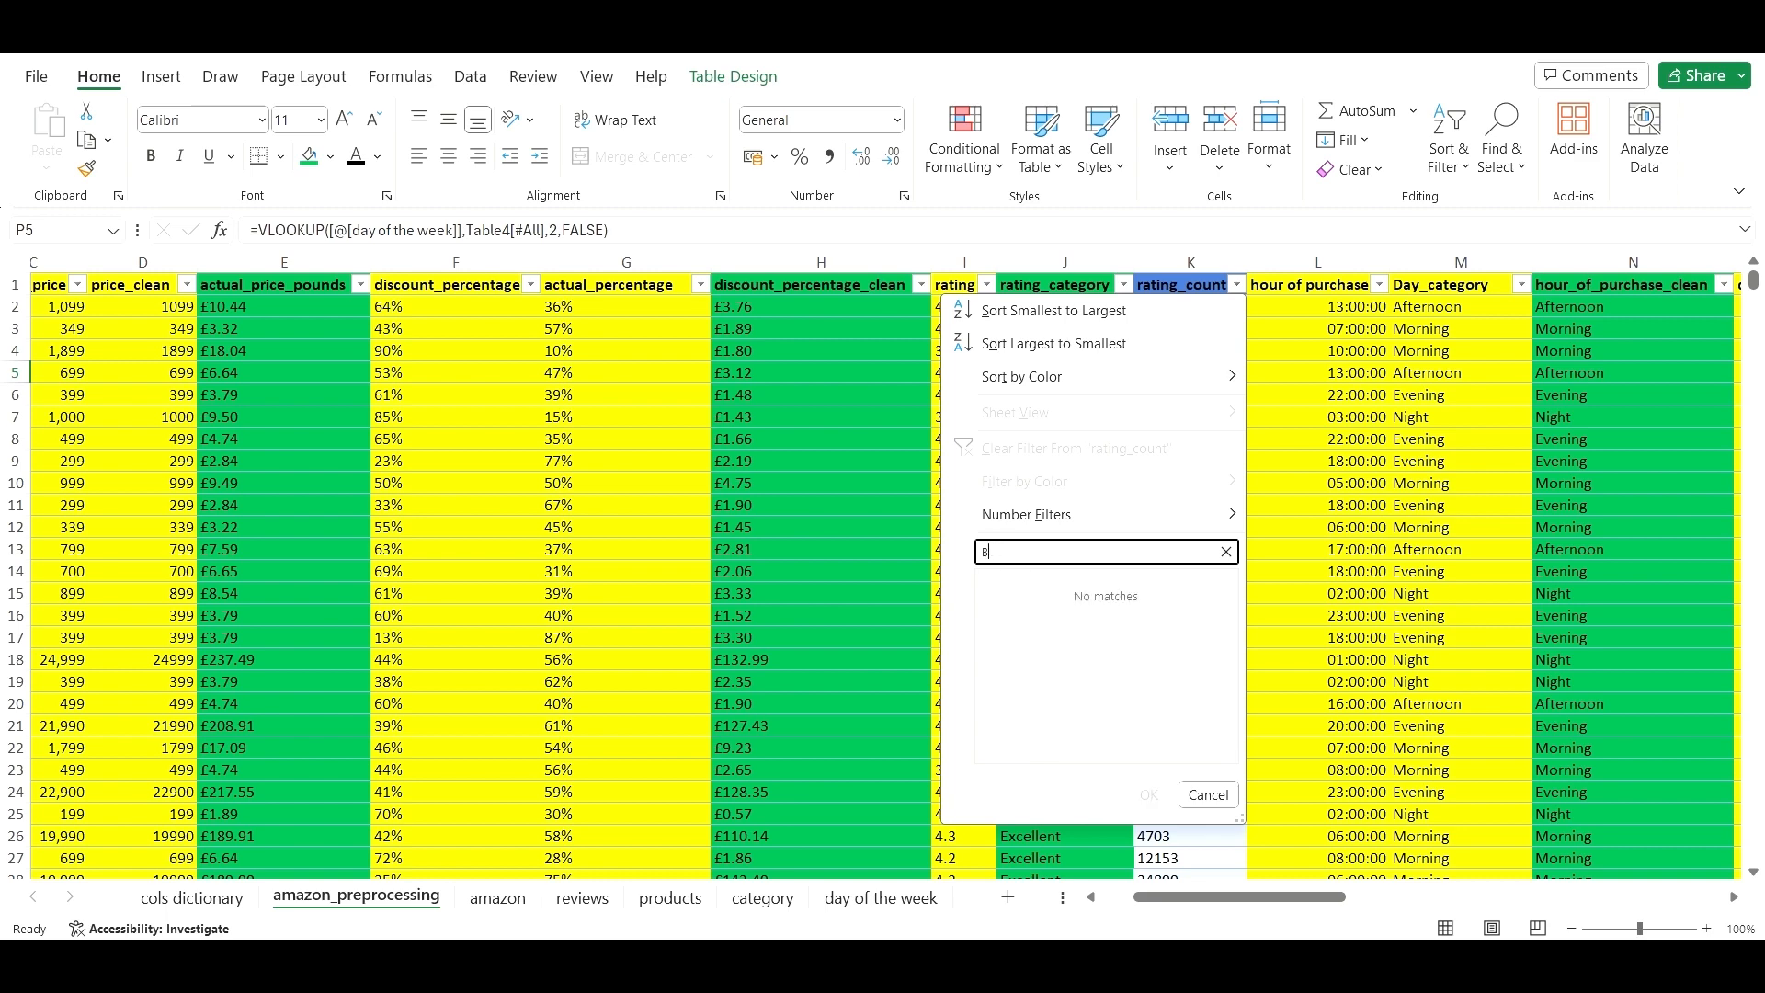
type("LANK")
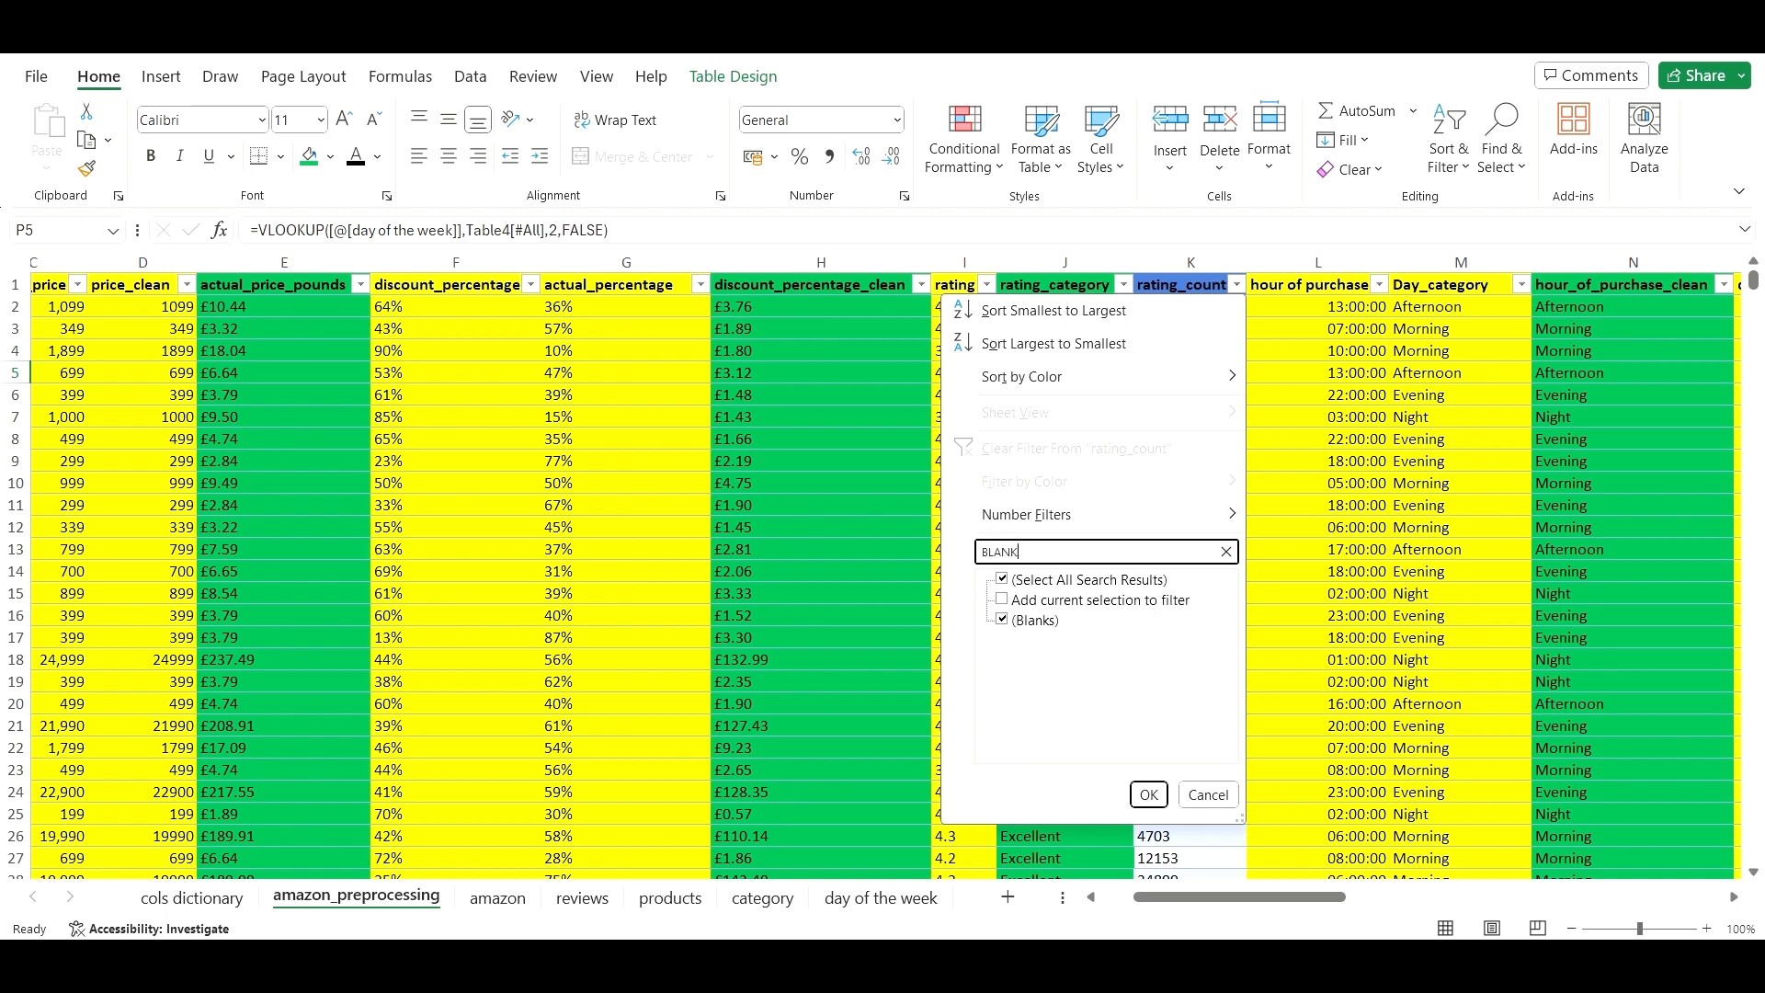
left_click(1004, 580)
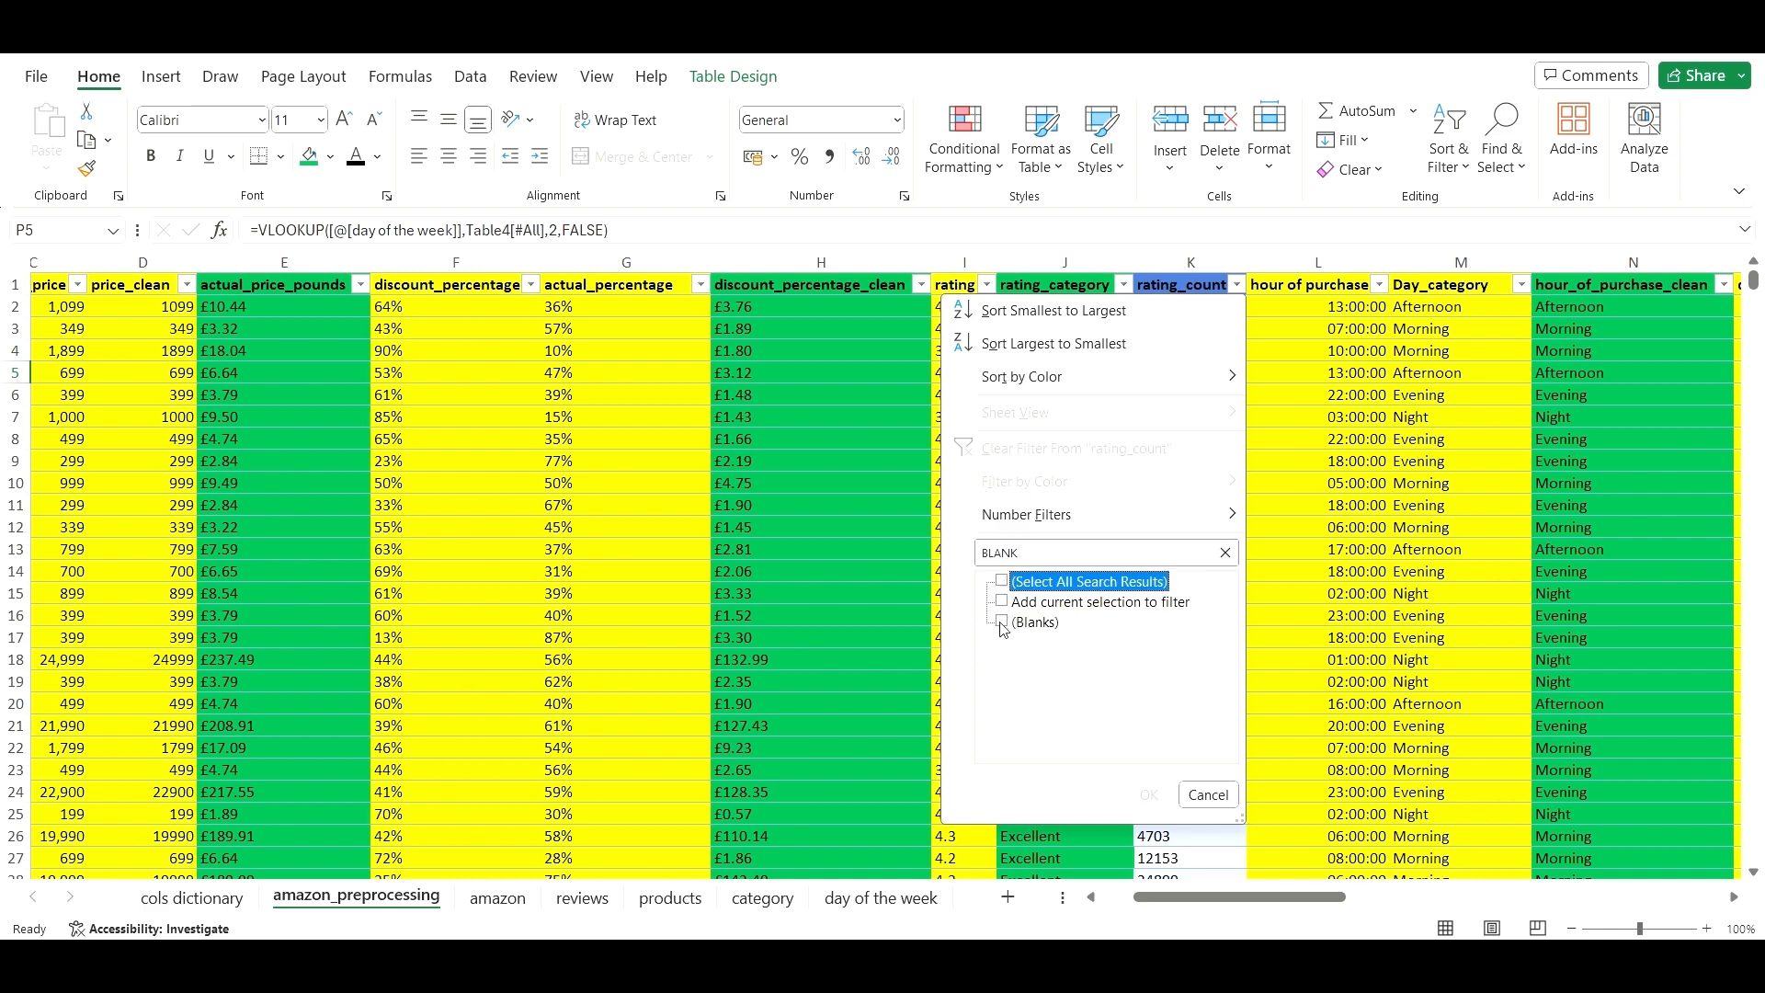
left_click(1002, 623)
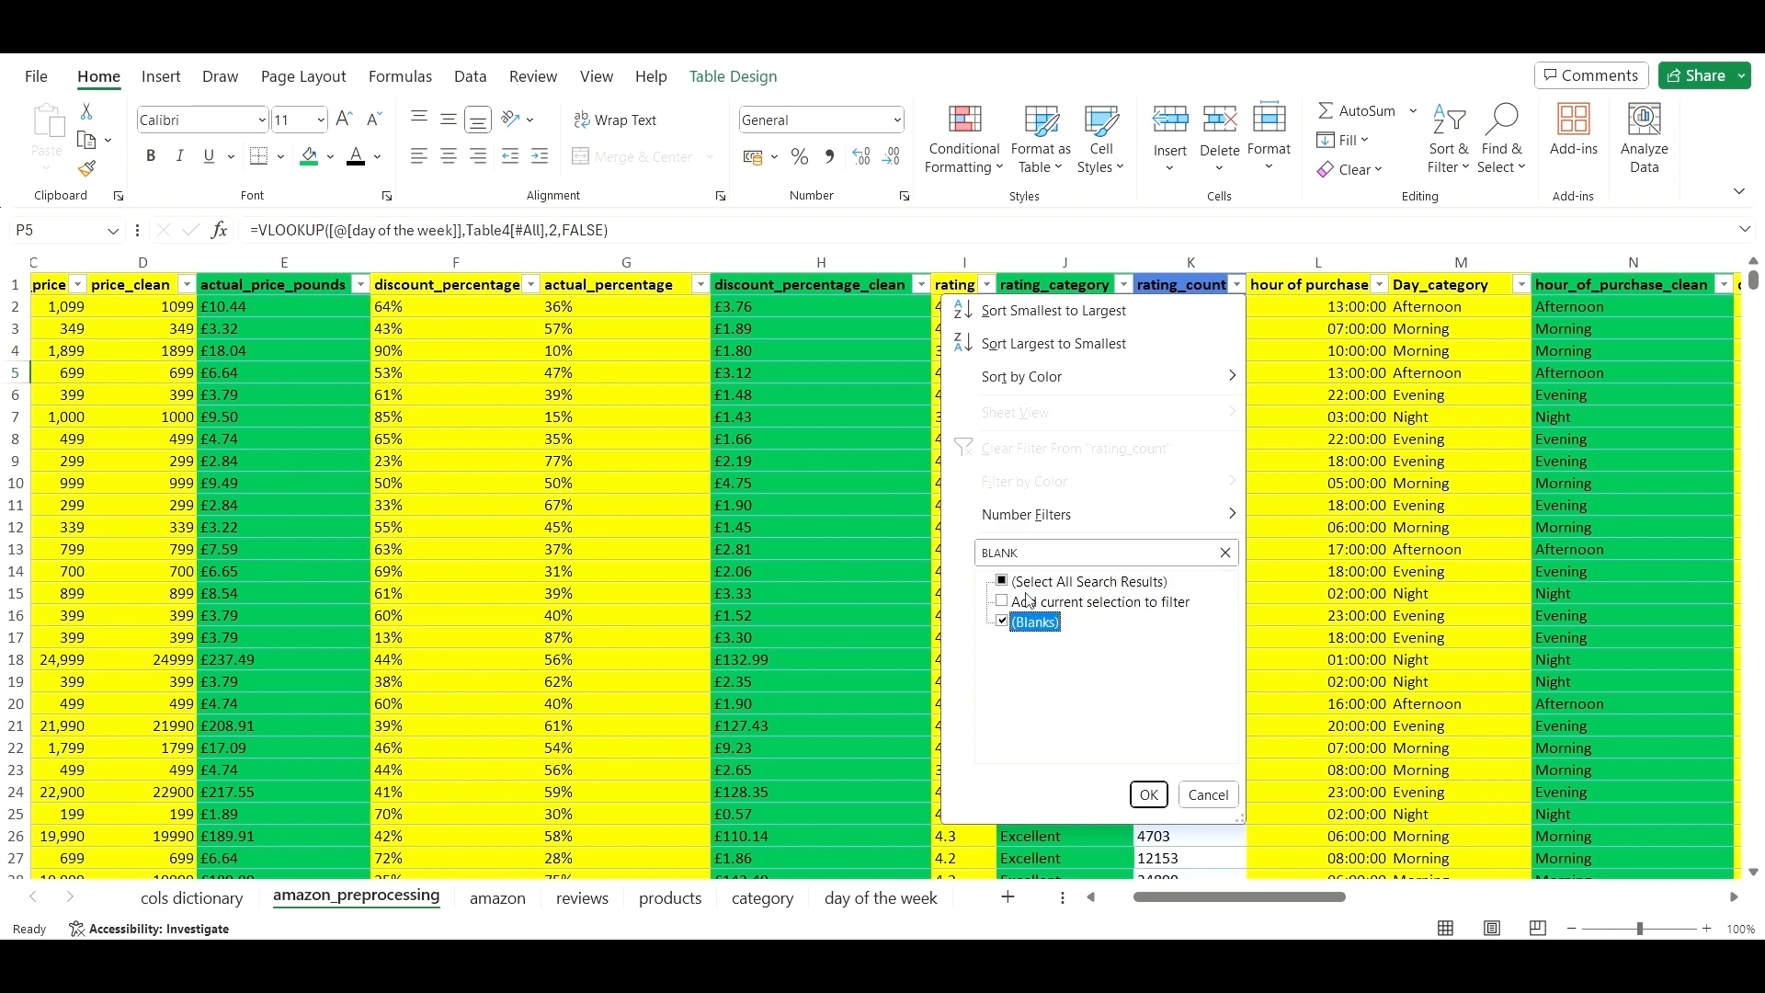
left_click(1147, 796)
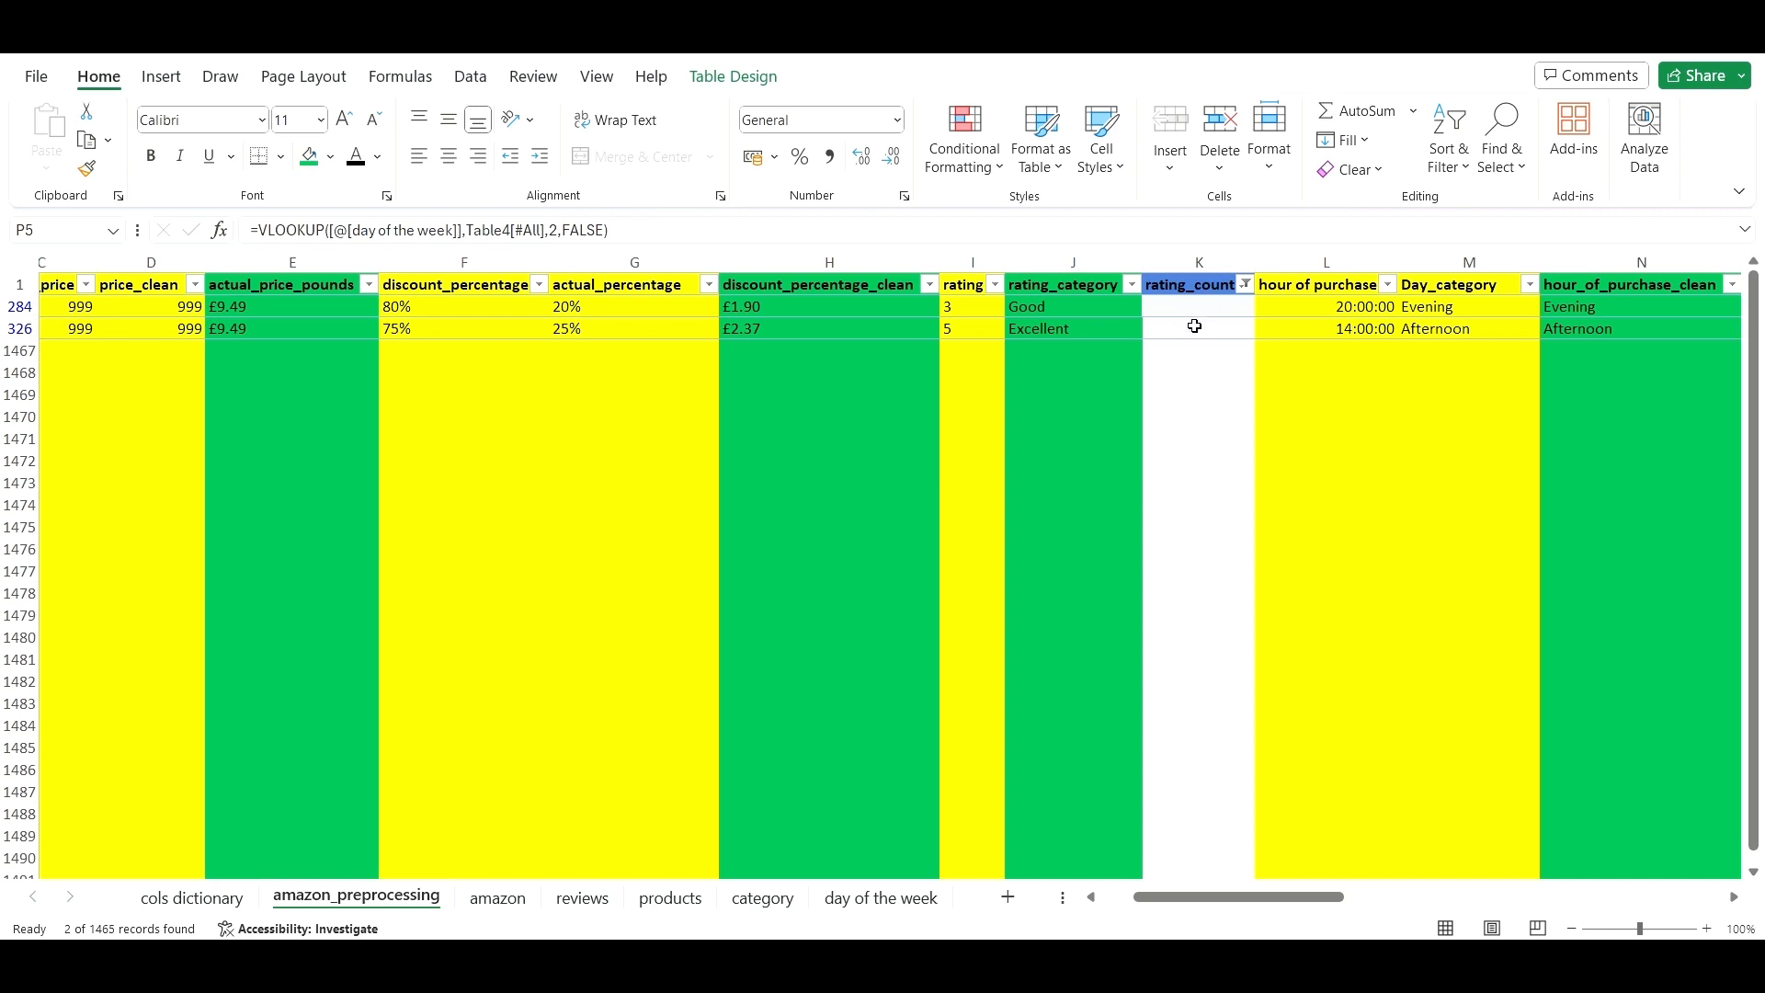
left_click(1199, 392)
left_click(906, 460)
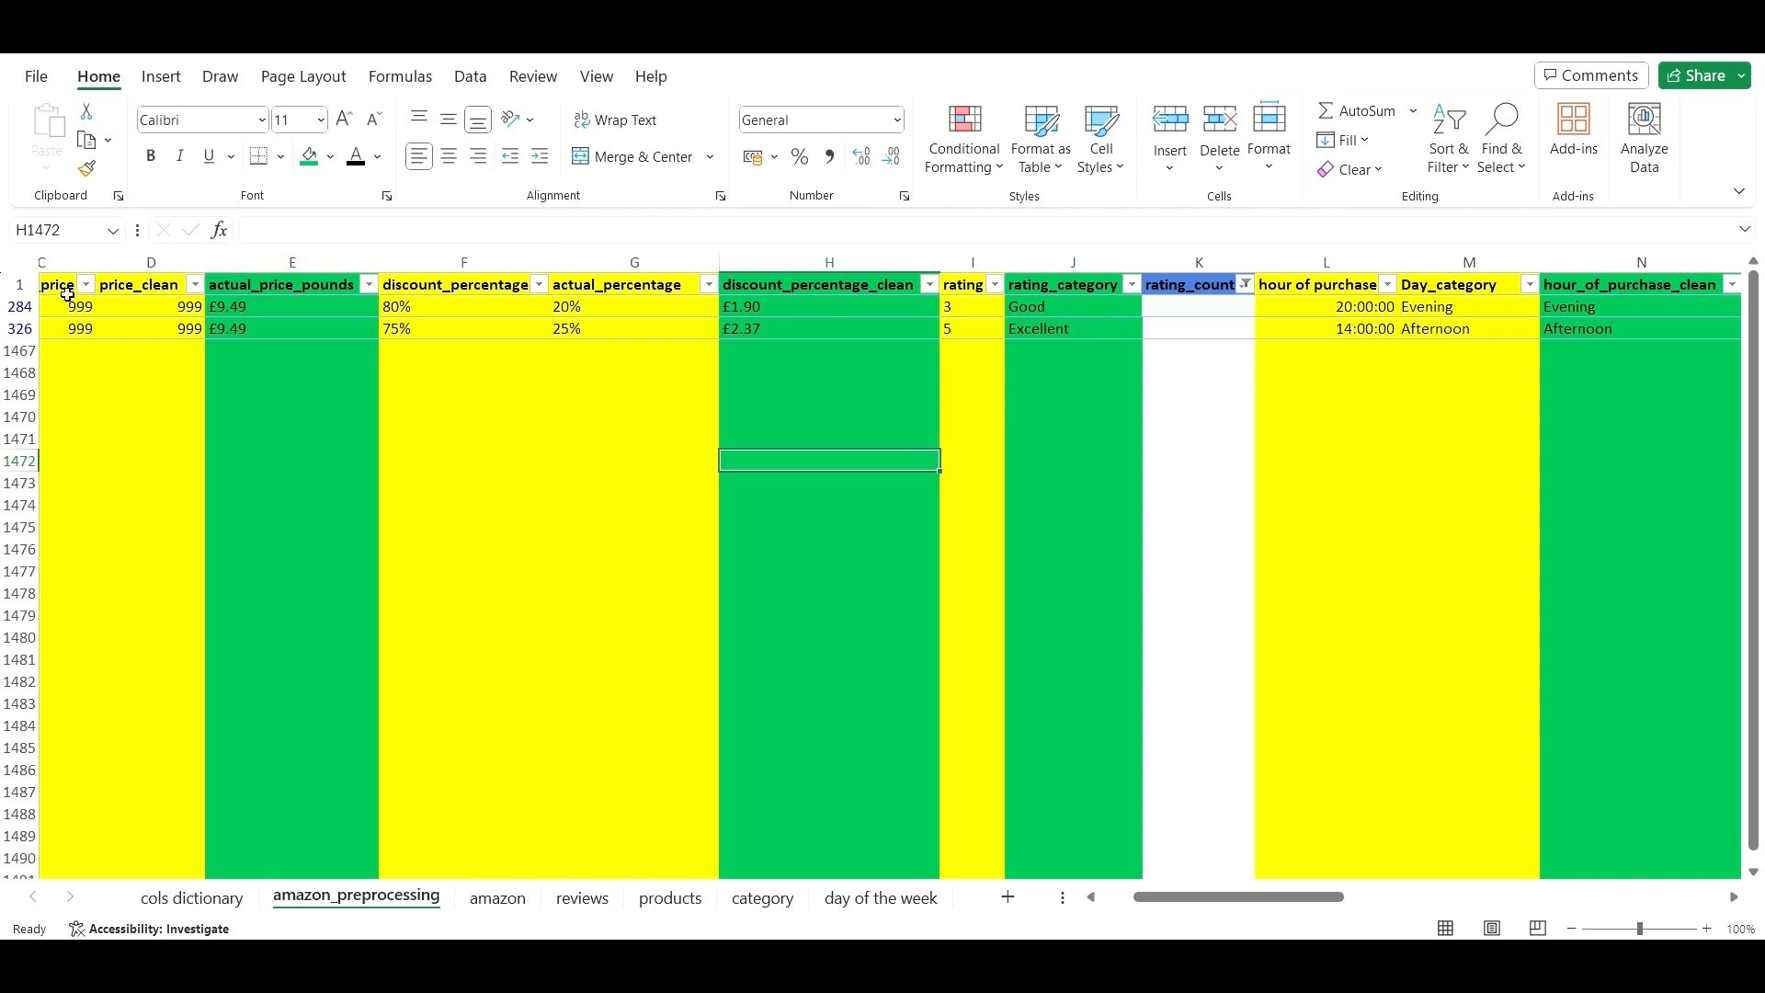
- Delete the two filtered rows that have a blank rating_count
left_click(11, 307)
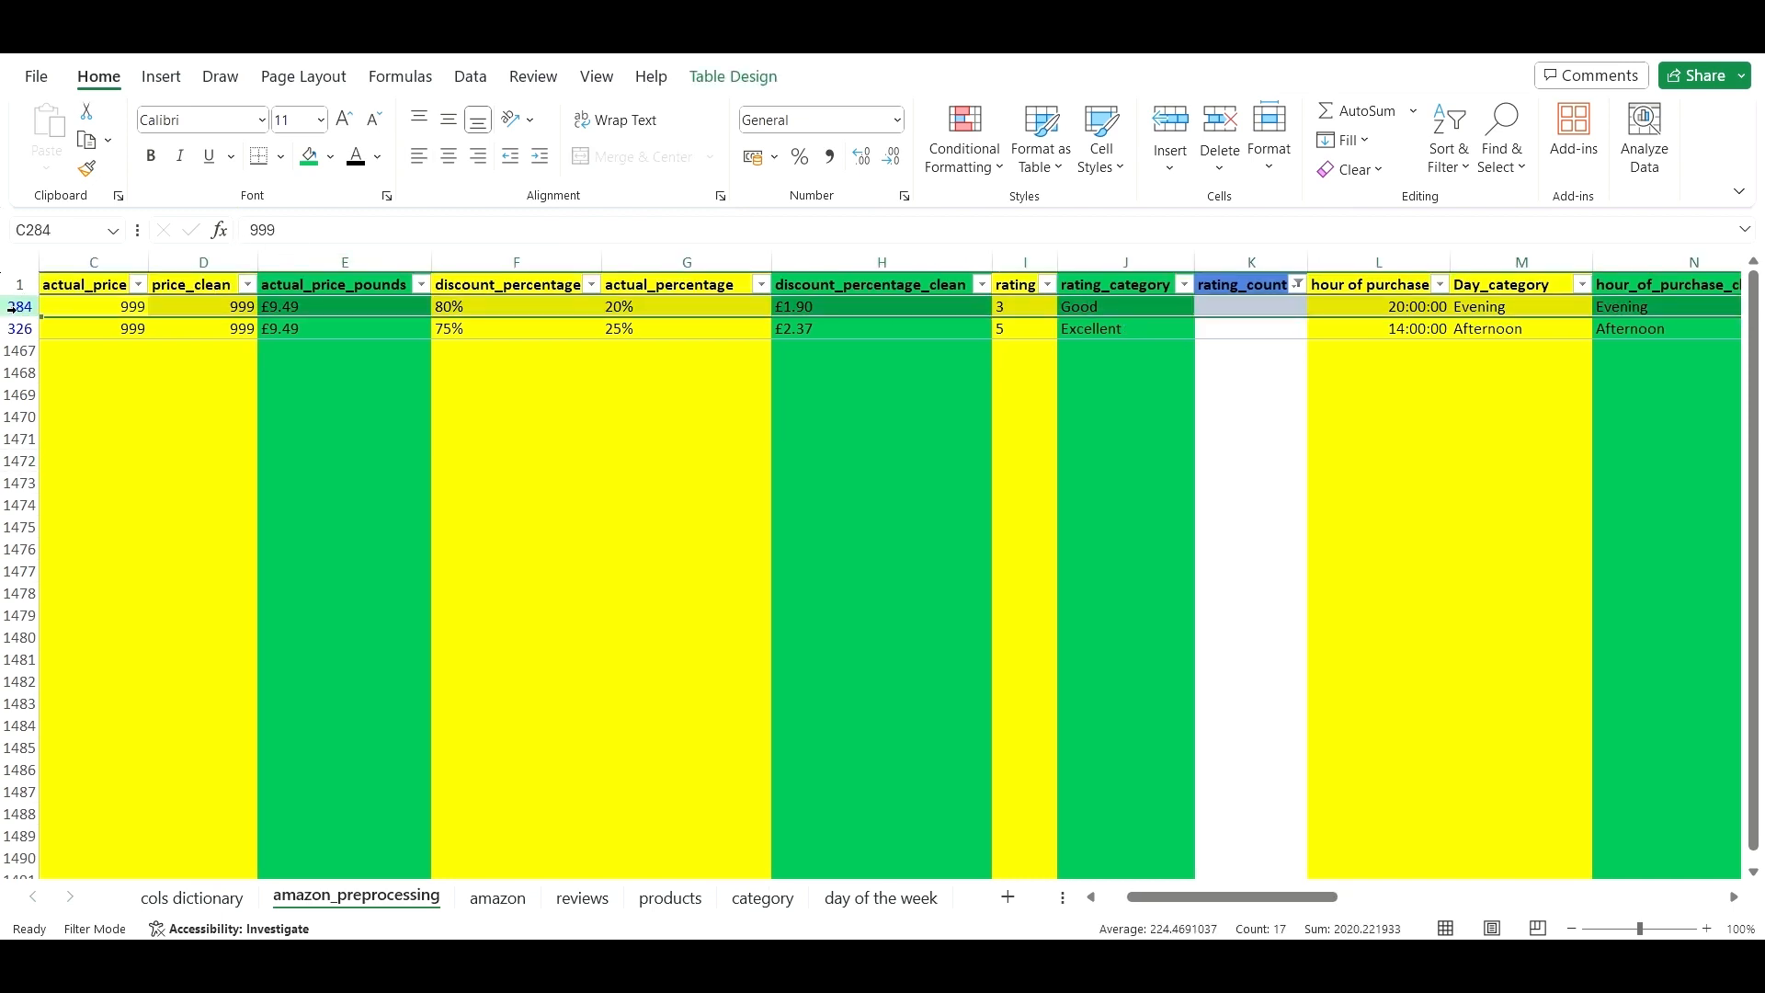
right_click(13, 308)
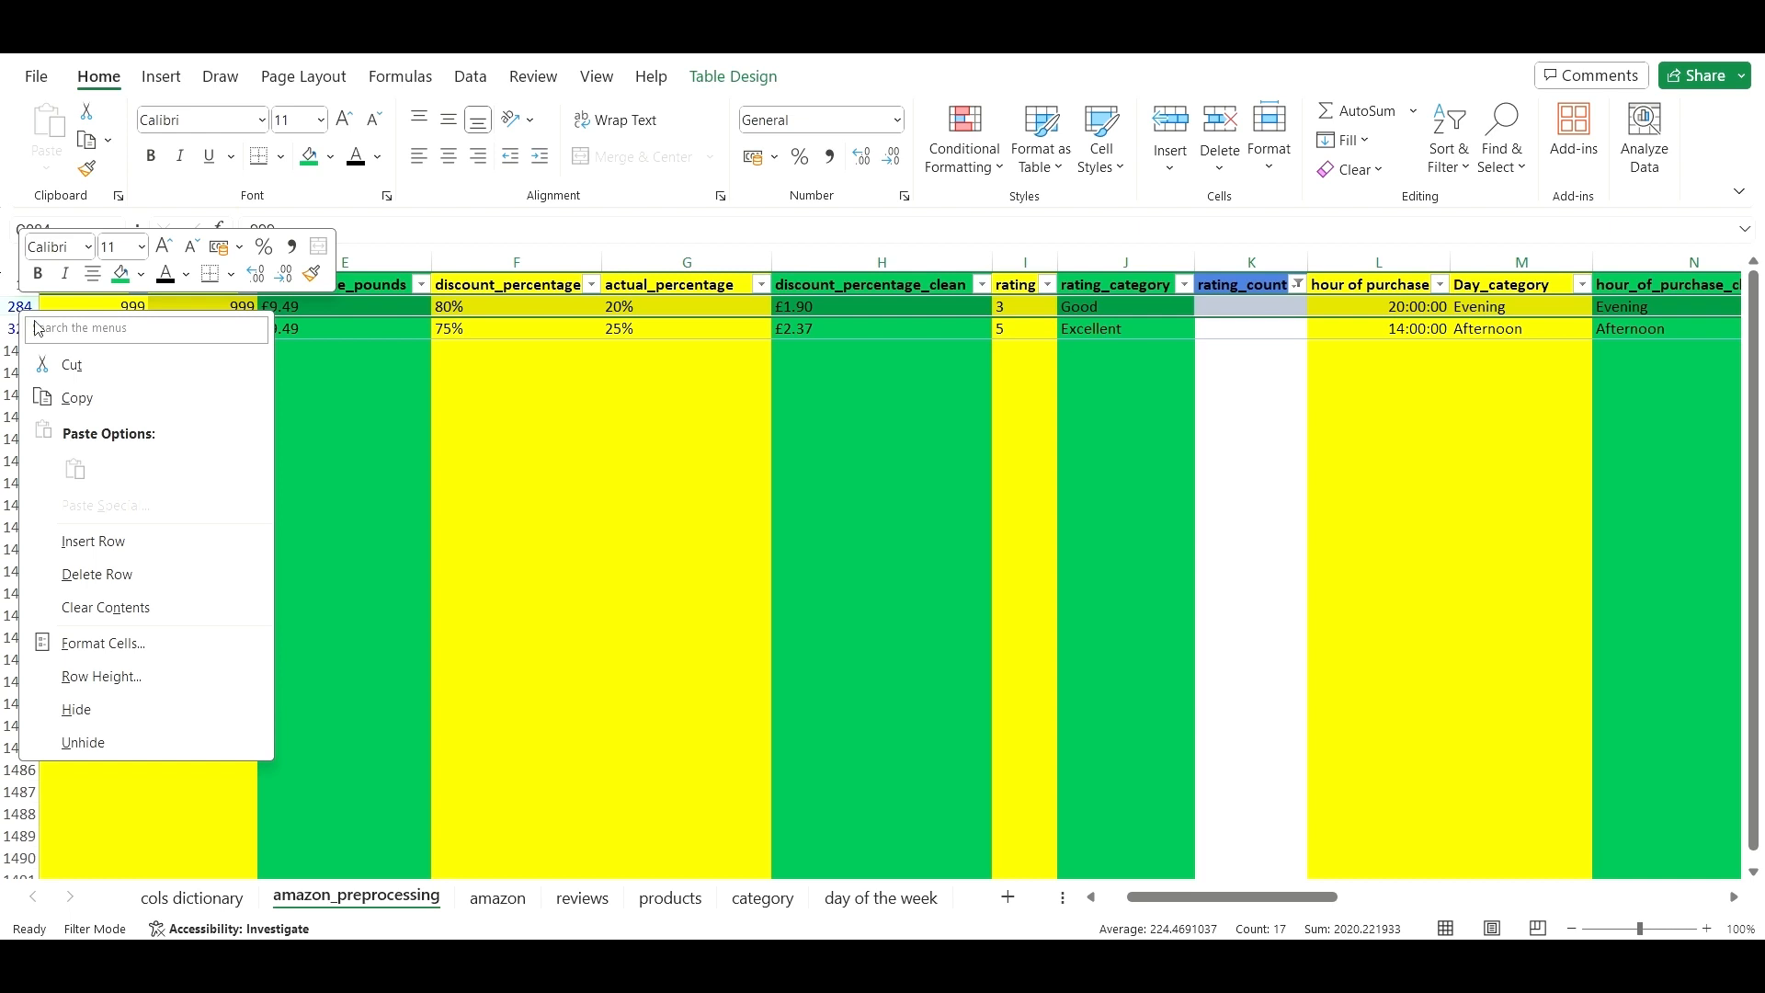
left_click(97, 573)
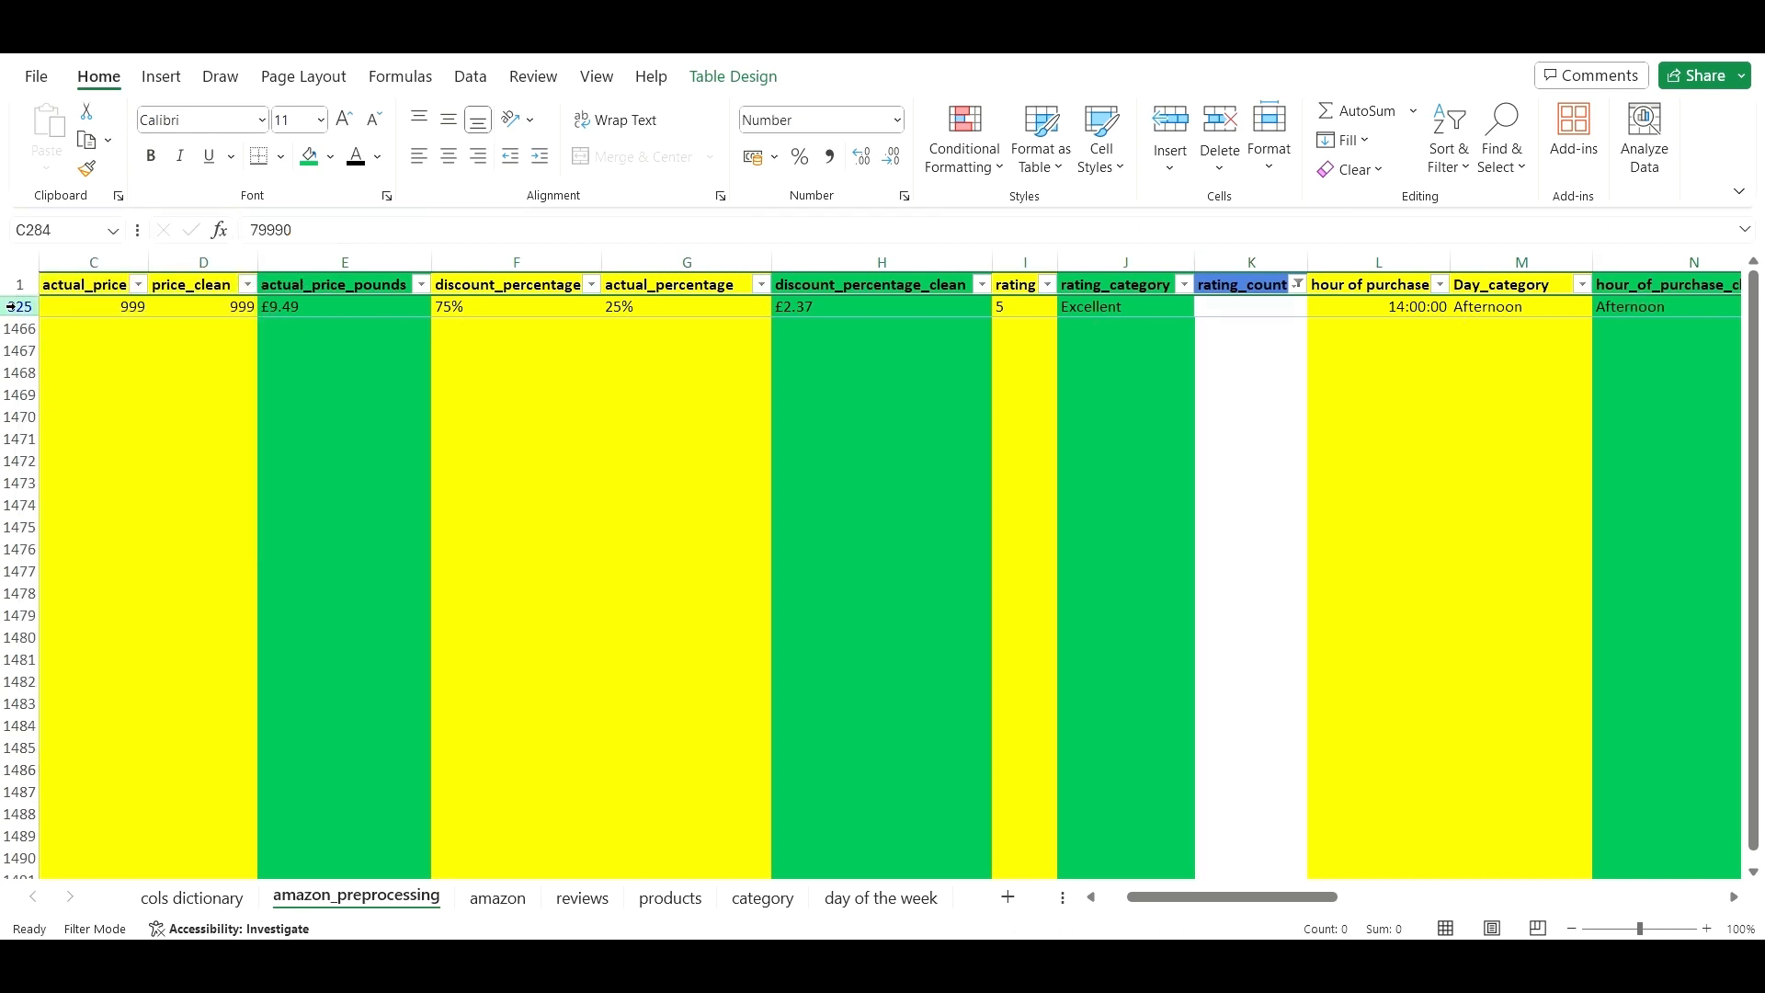
right_click(11, 306)
left_click(173, 570)
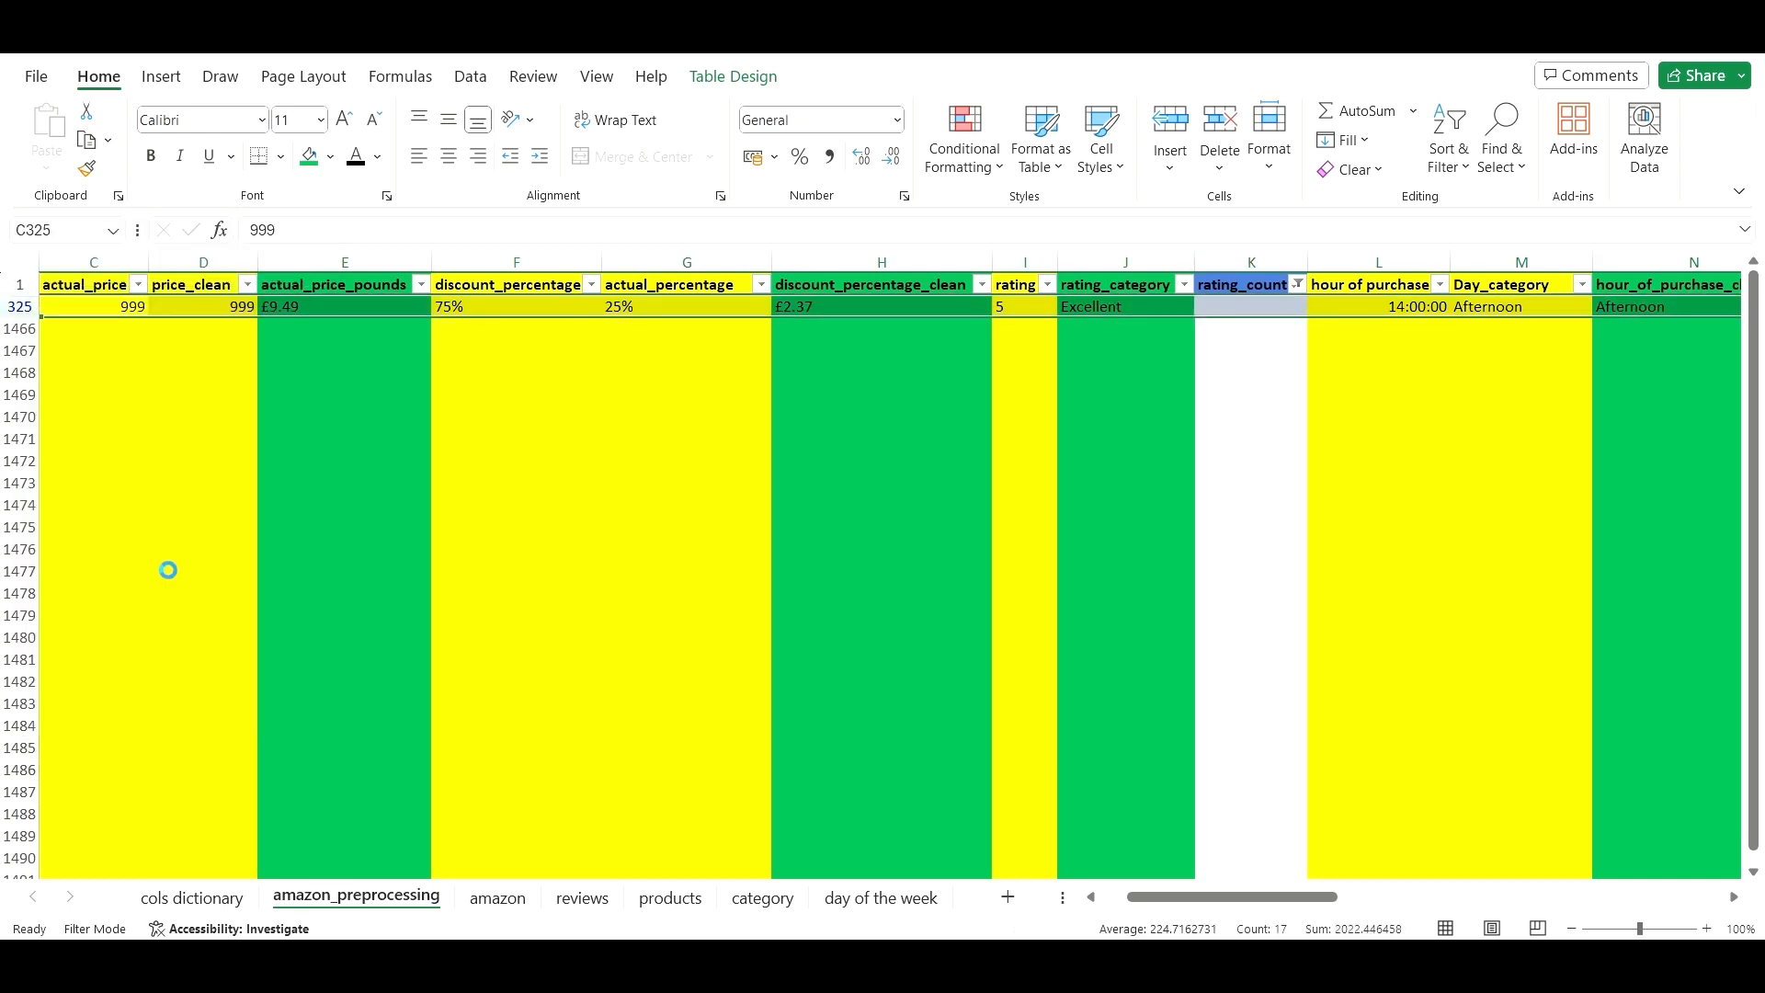
left_click(1066, 417)
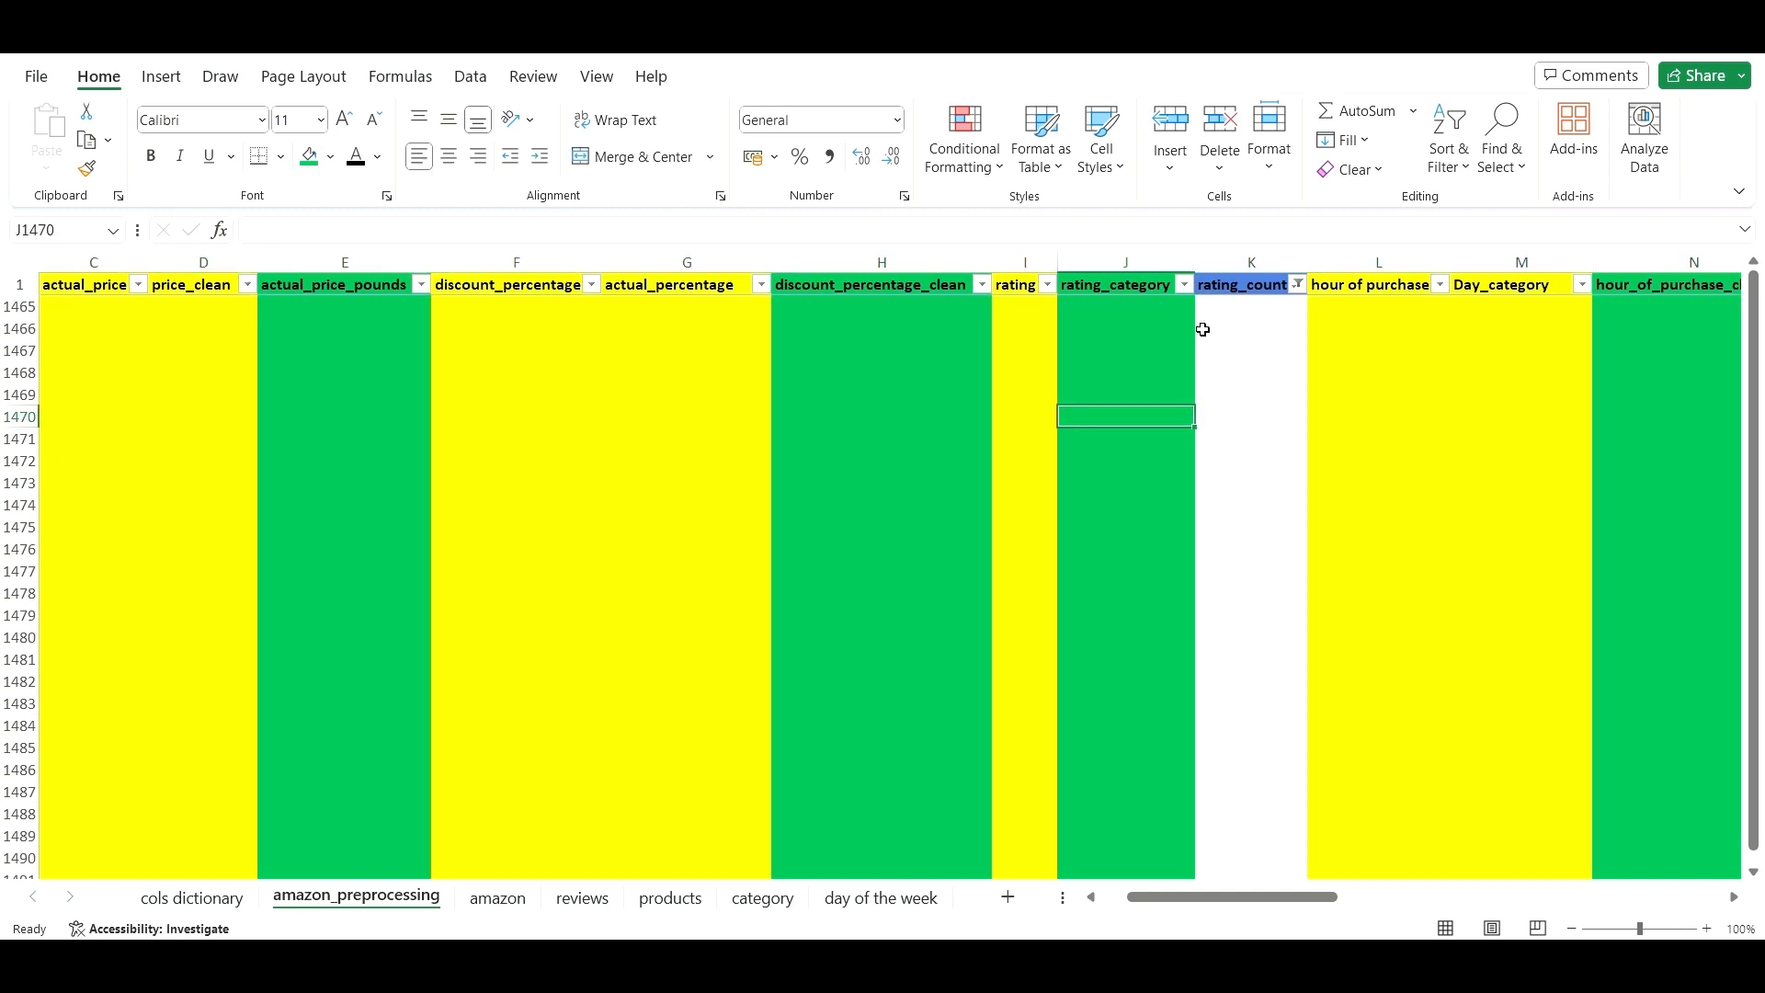
- Clear the rating_count filter so every table row shows again
left_click(1297, 285)
scroll(1149, 680, "down", 4)
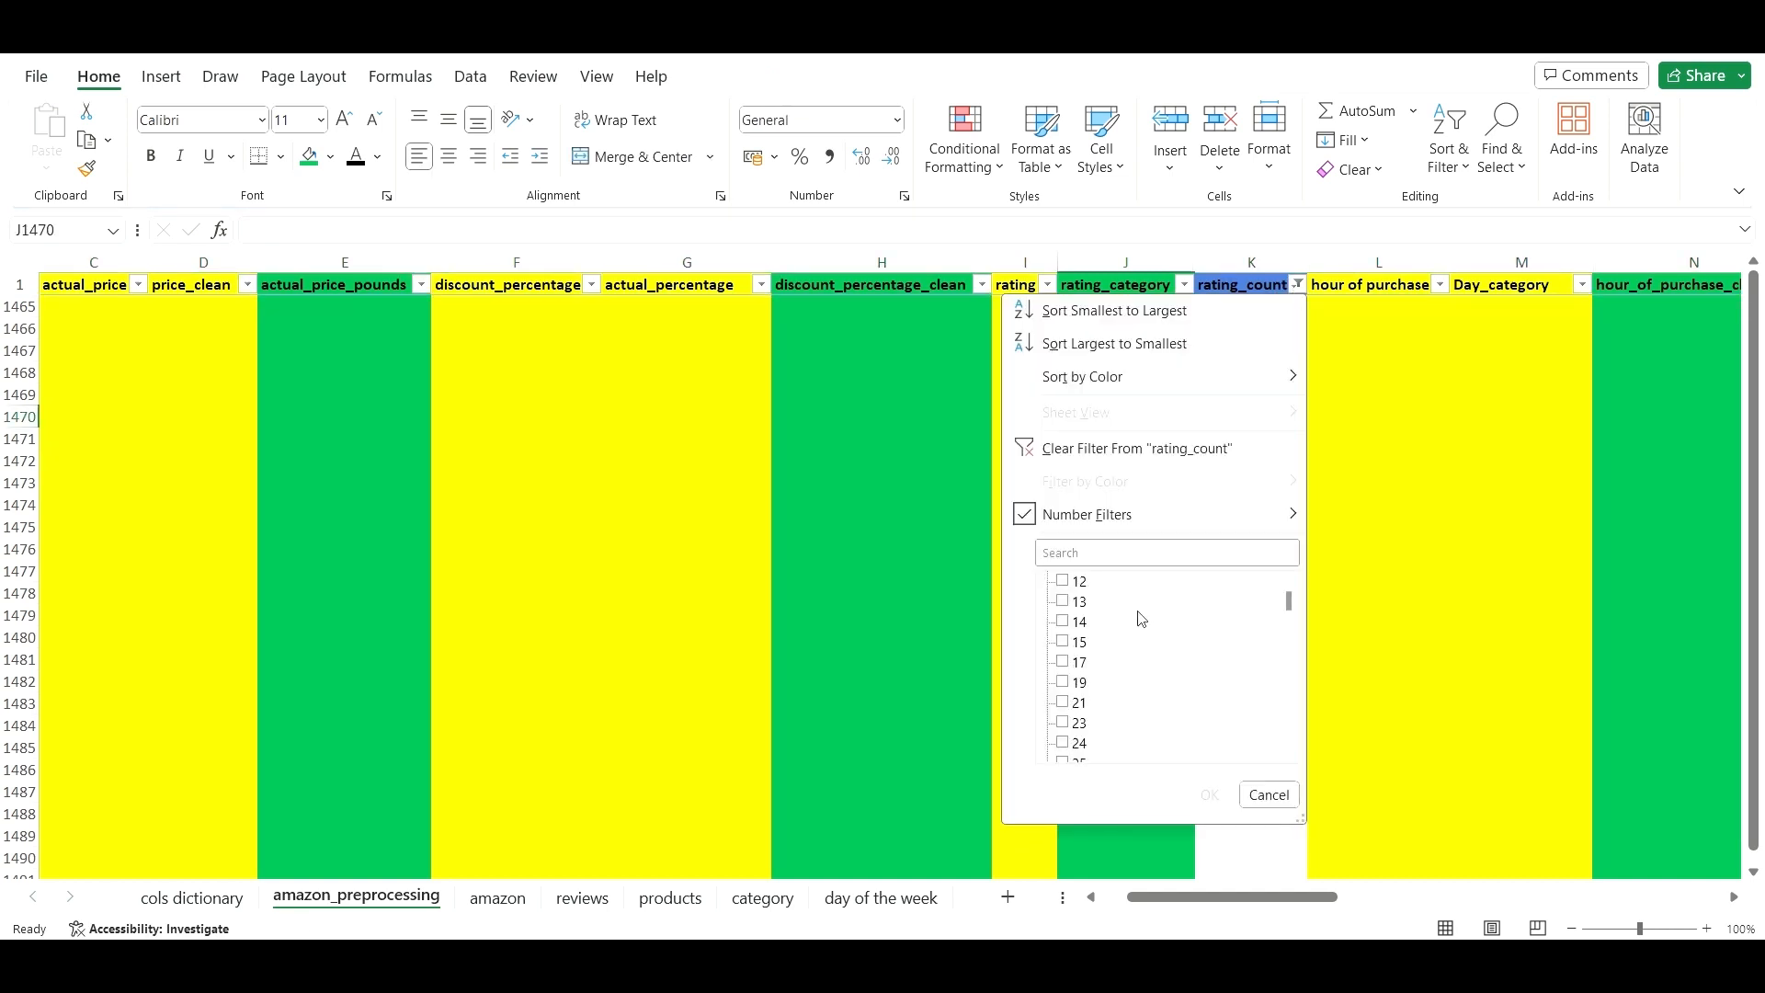
scroll(1130, 630, "up", 3)
scroll(1119, 603, "down", 5)
left_click(1113, 553)
type("BLANK")
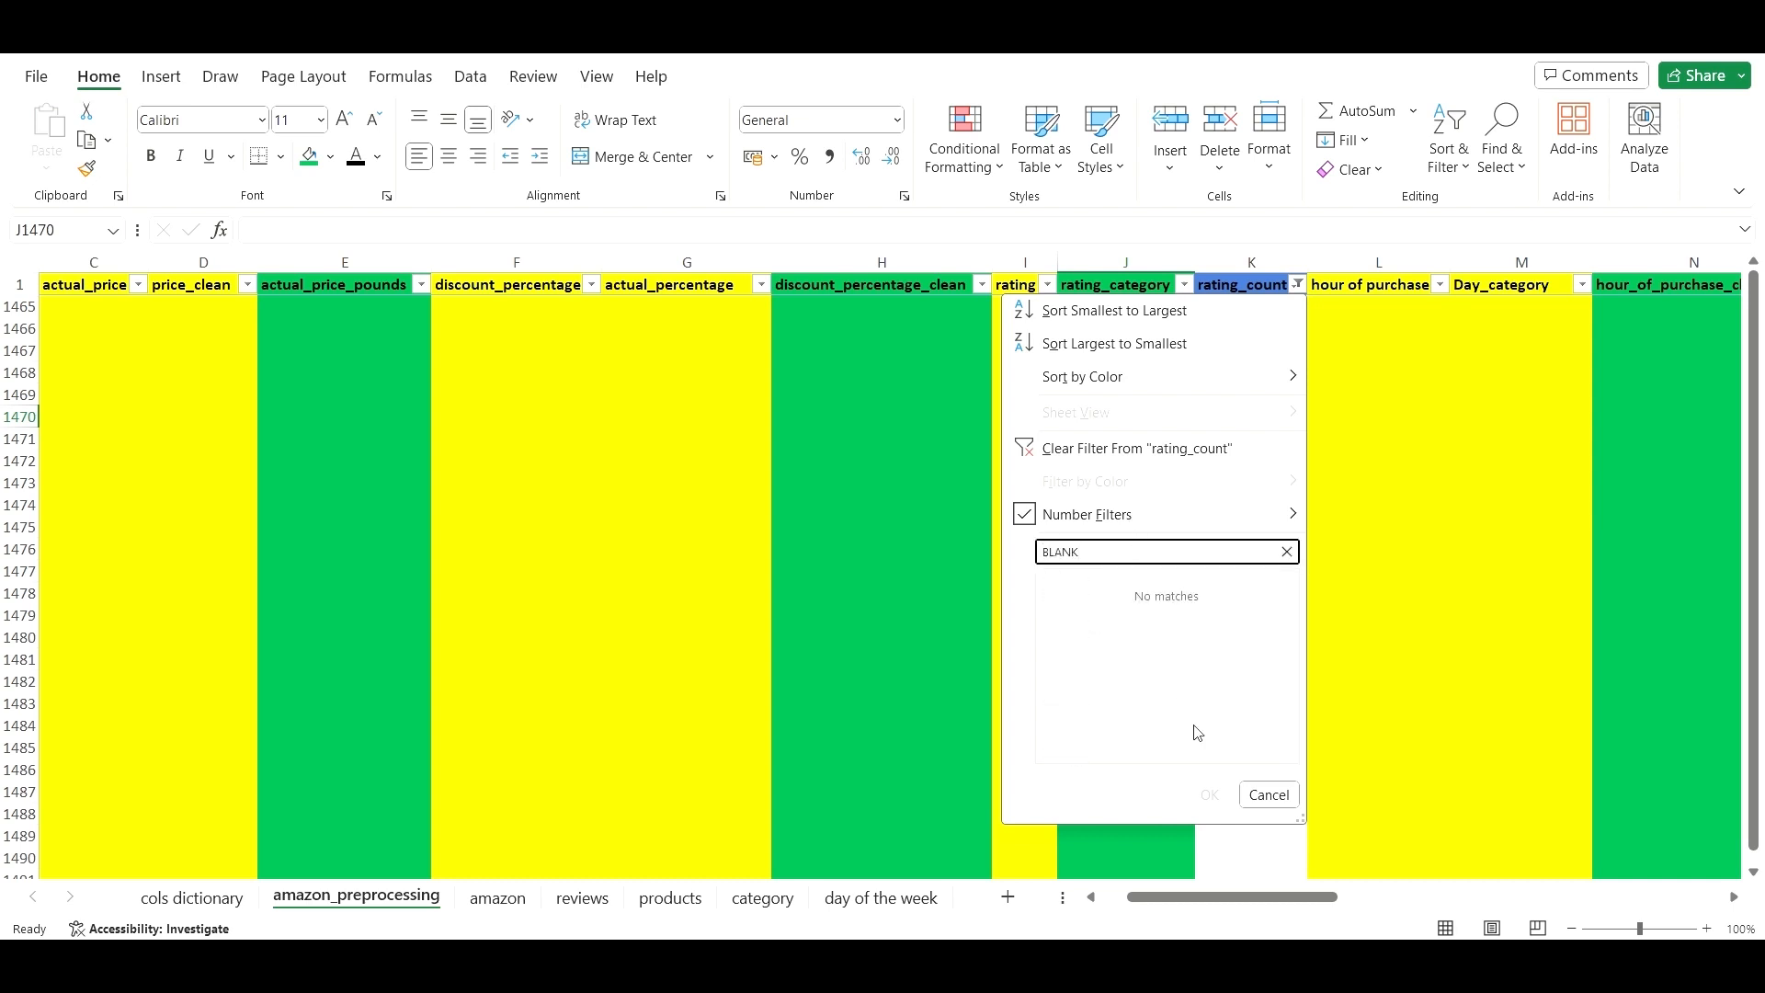
key("BackSpace")
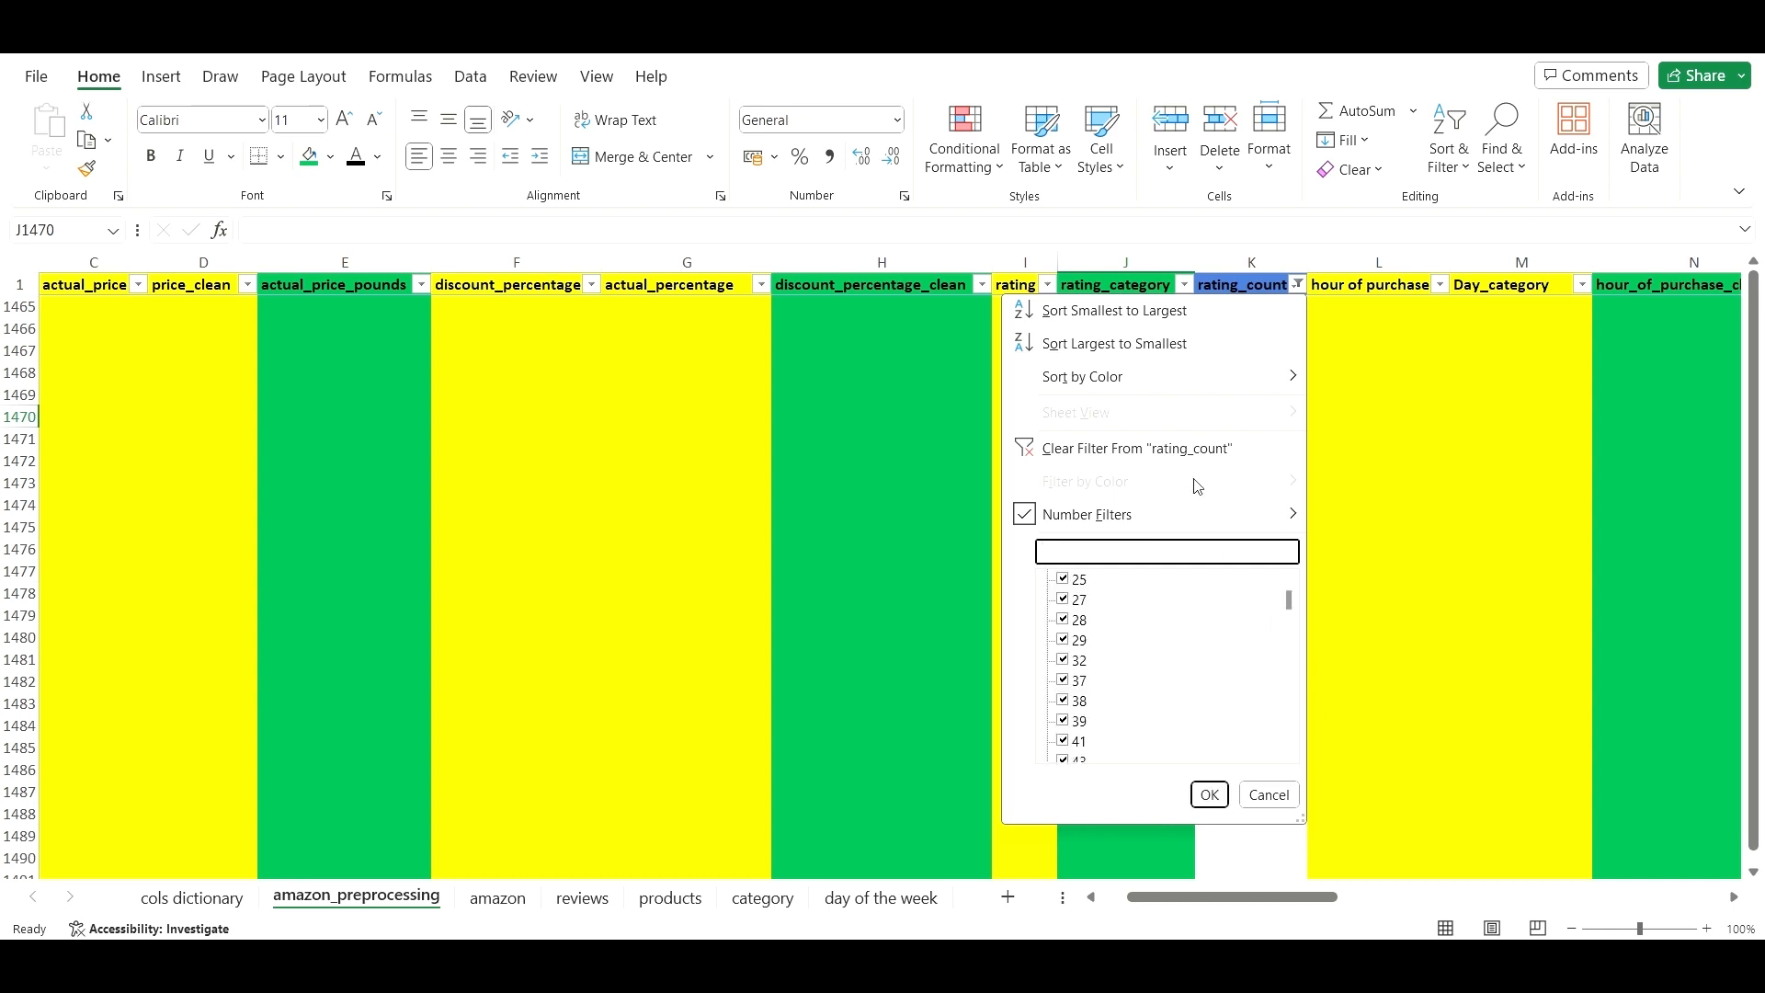
left_click(1190, 451)
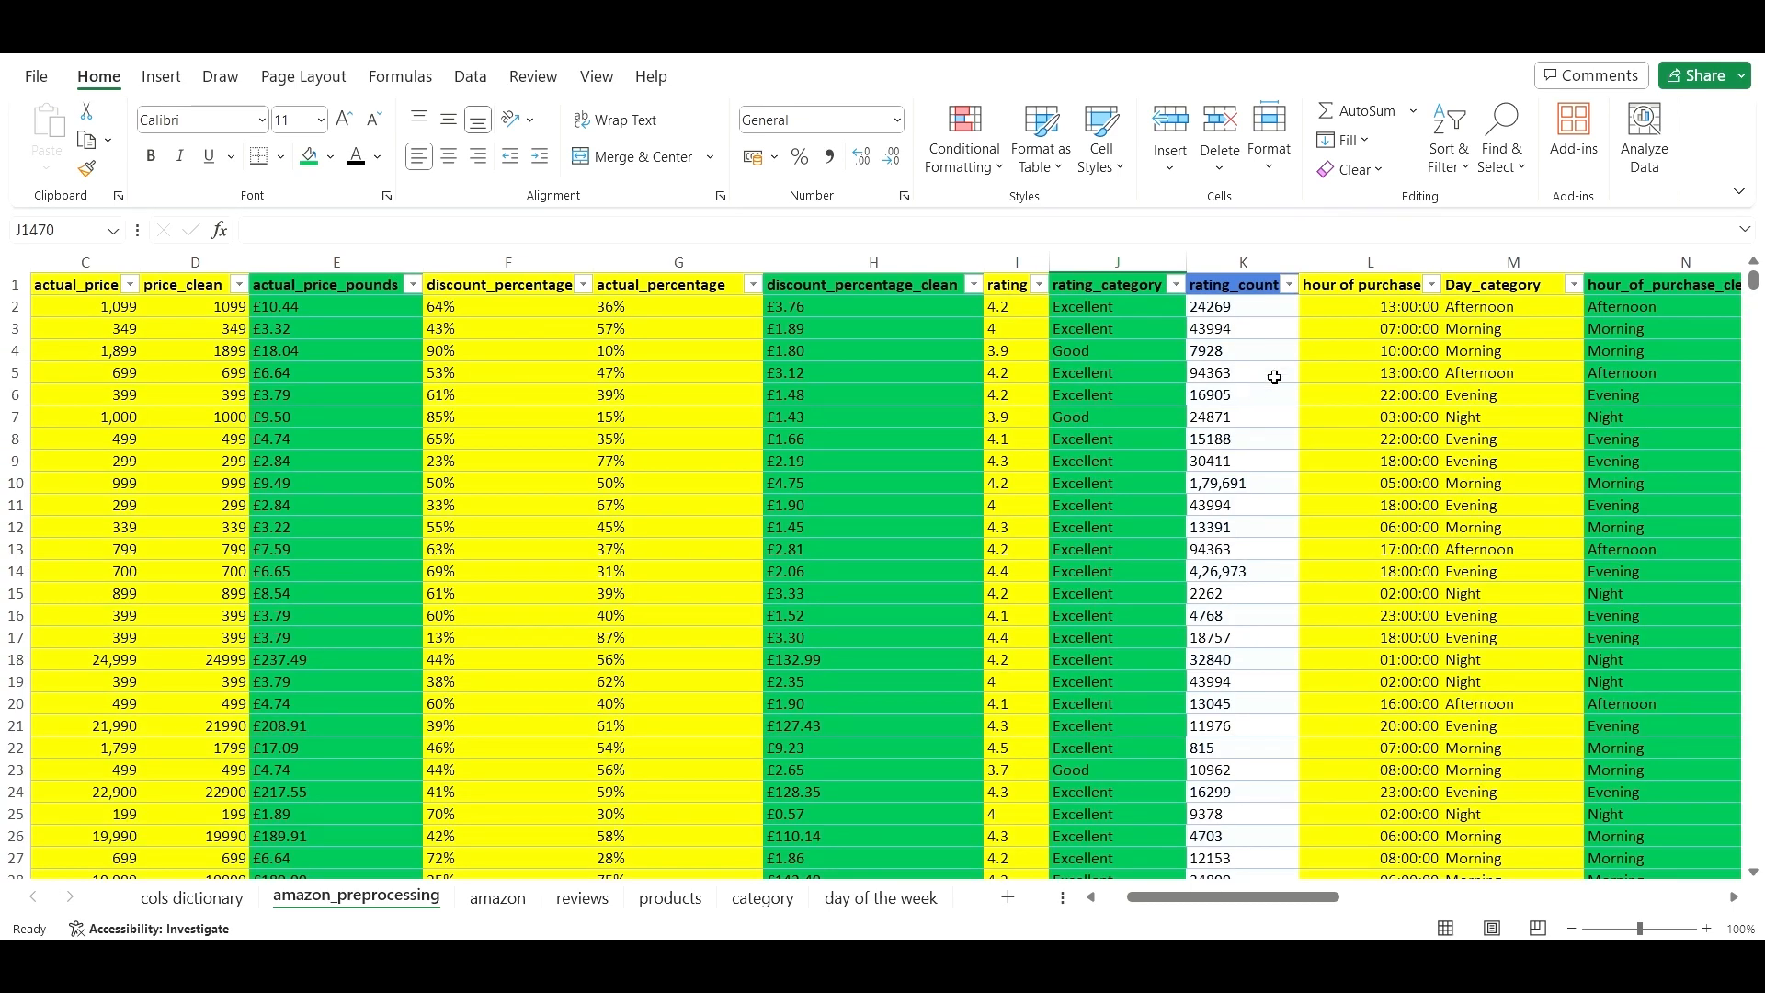
left_click(1321, 372)
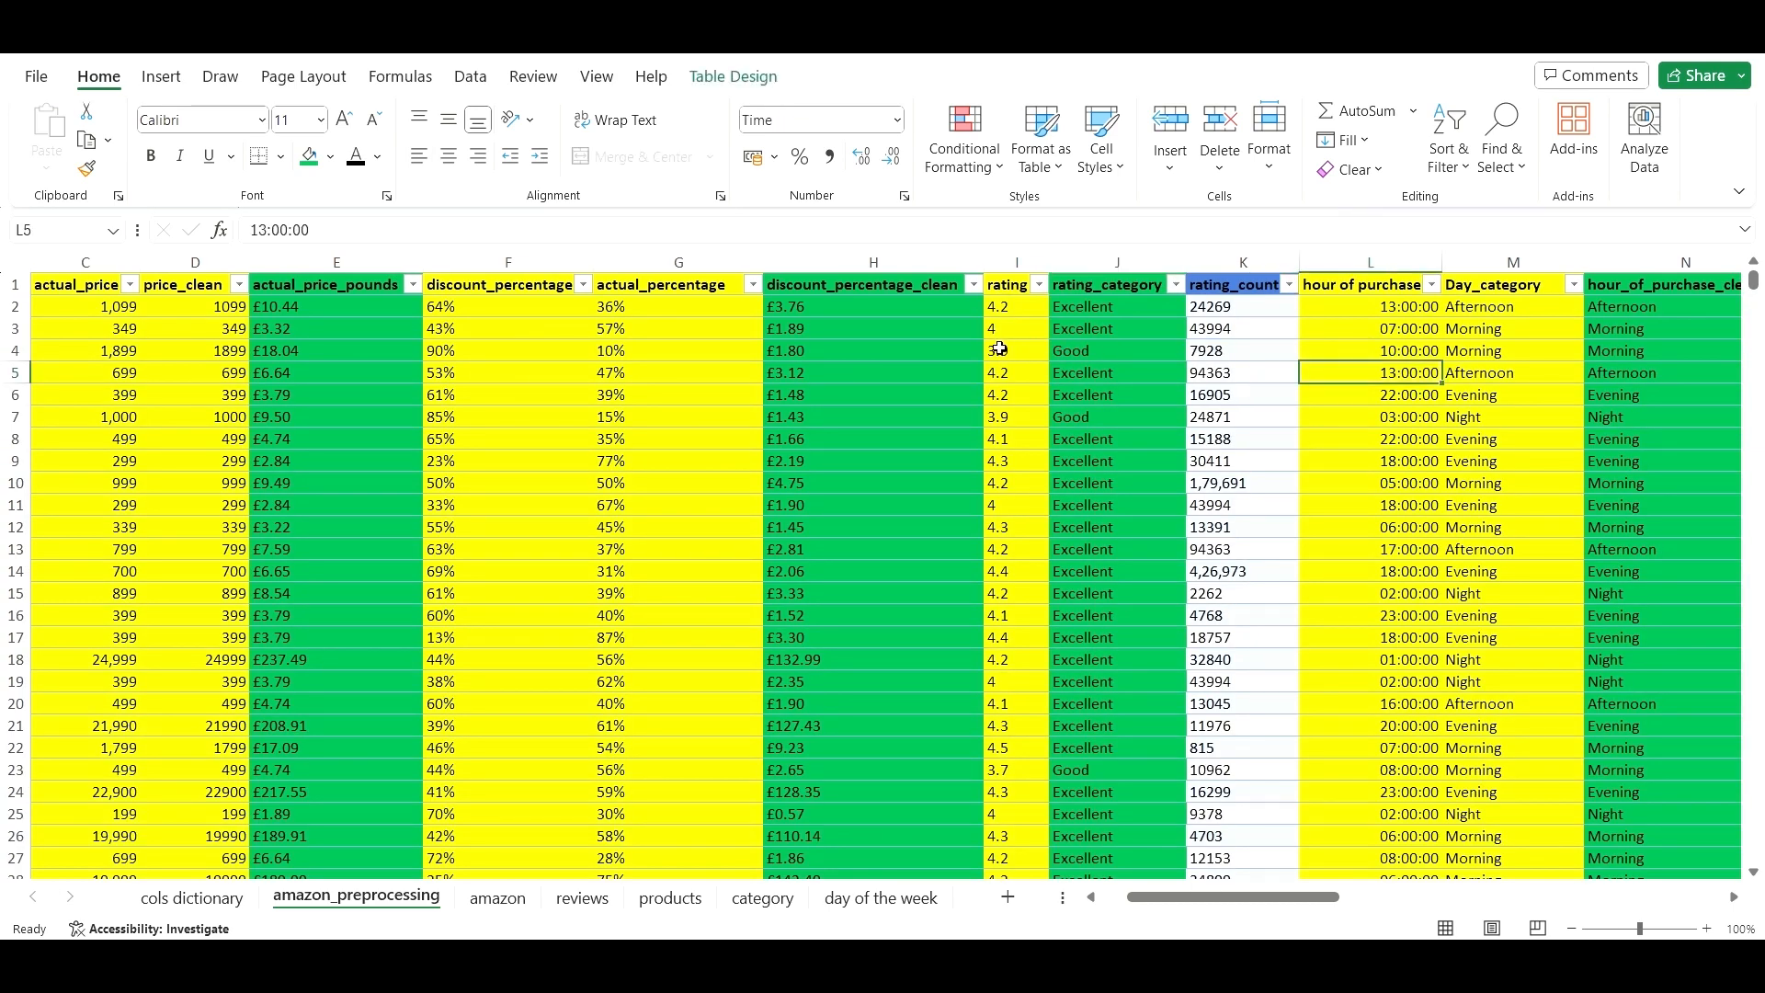
left_click(974, 285)
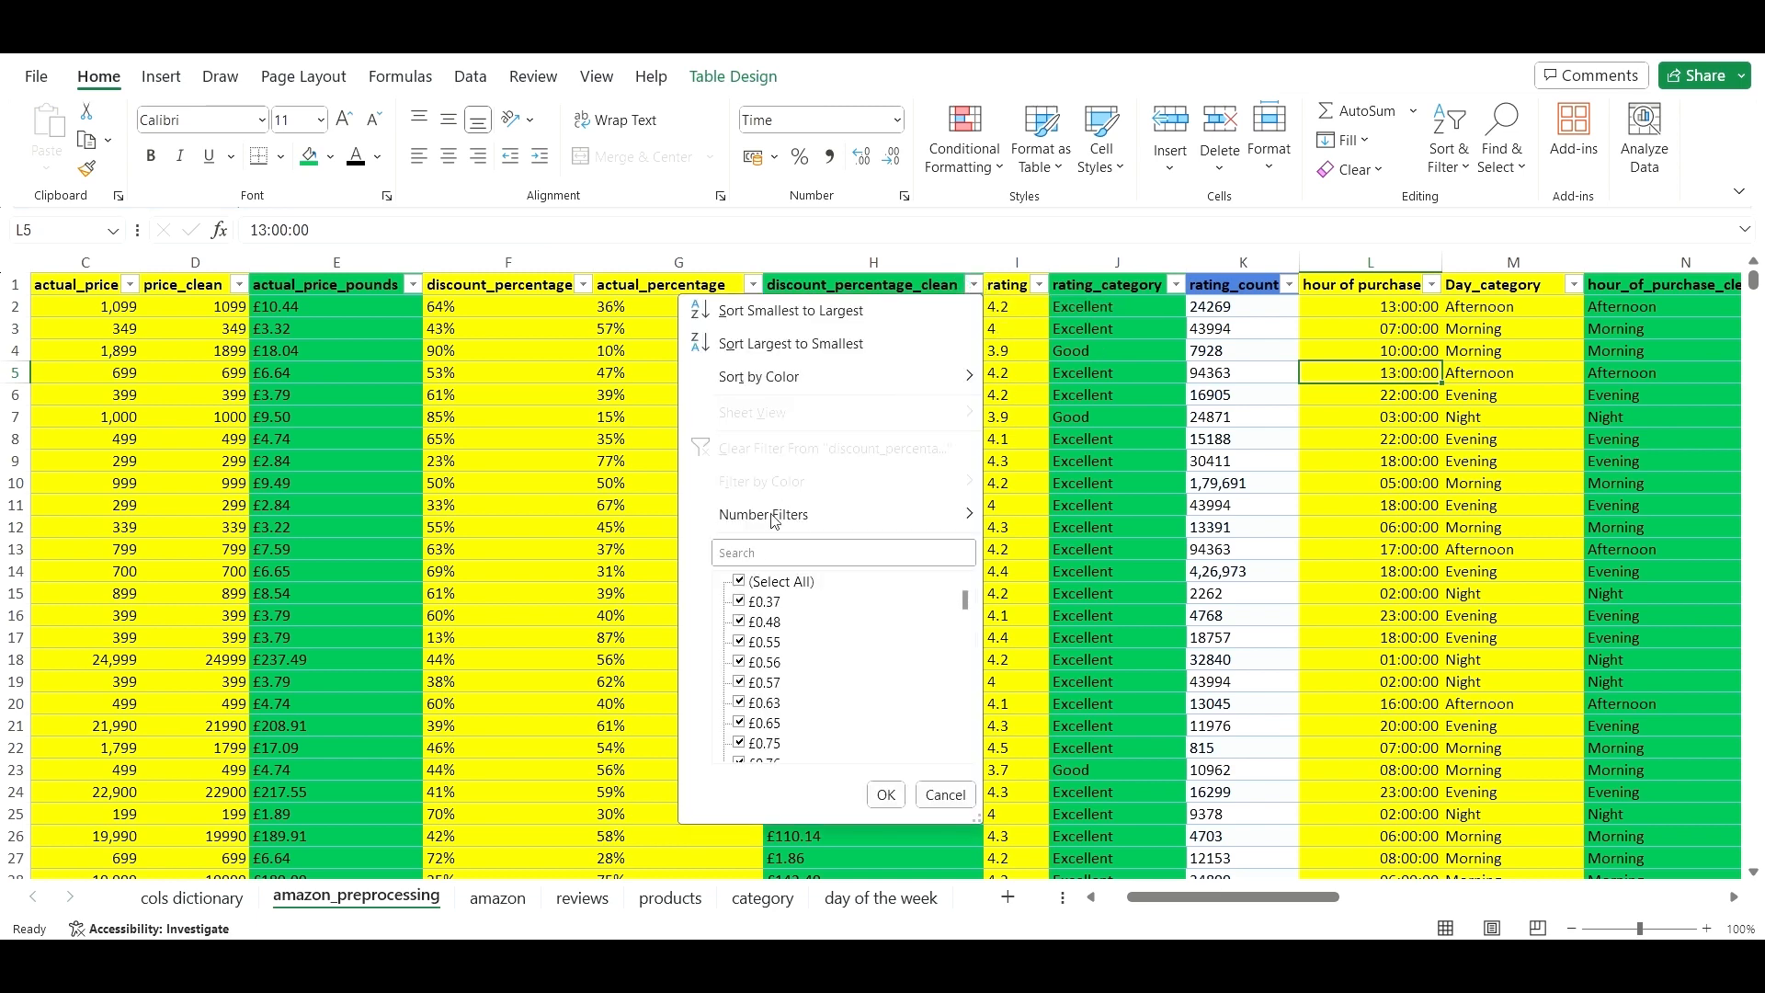
left_click(754, 552)
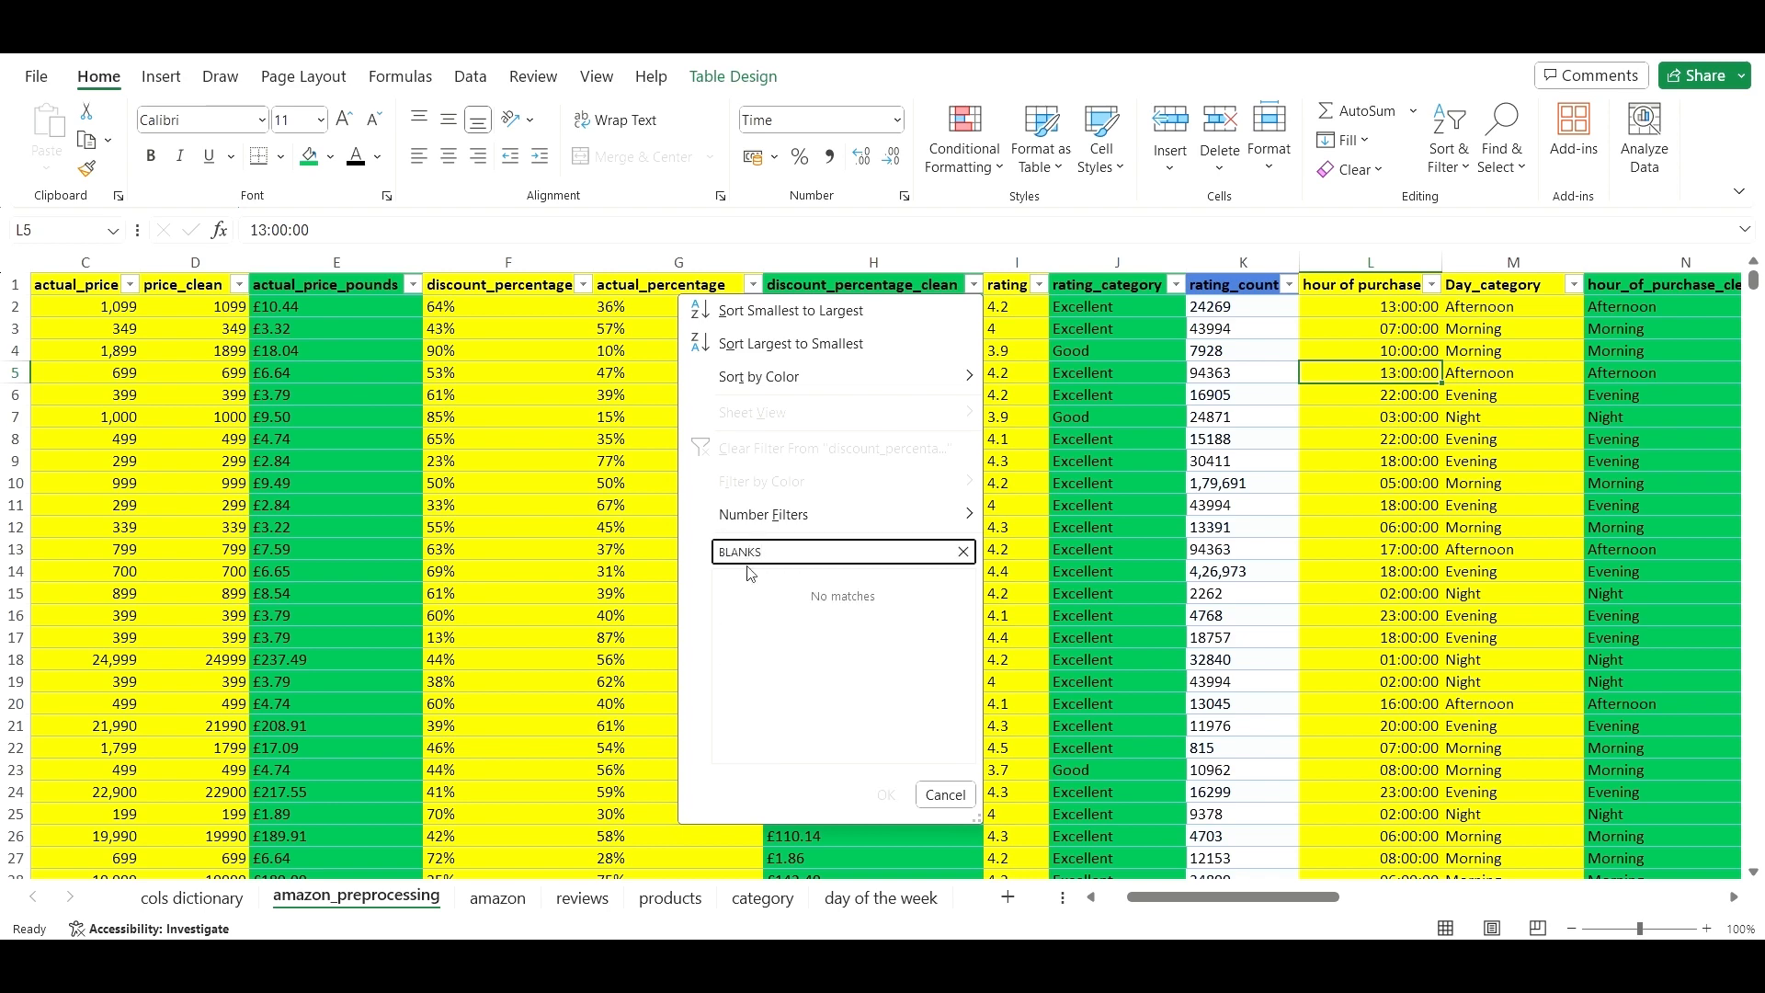
key("BackSpace")
key("BackSpace")
key("BackSpace")
key("BackSpace")
key("BackSpace")
left_click(942, 796)
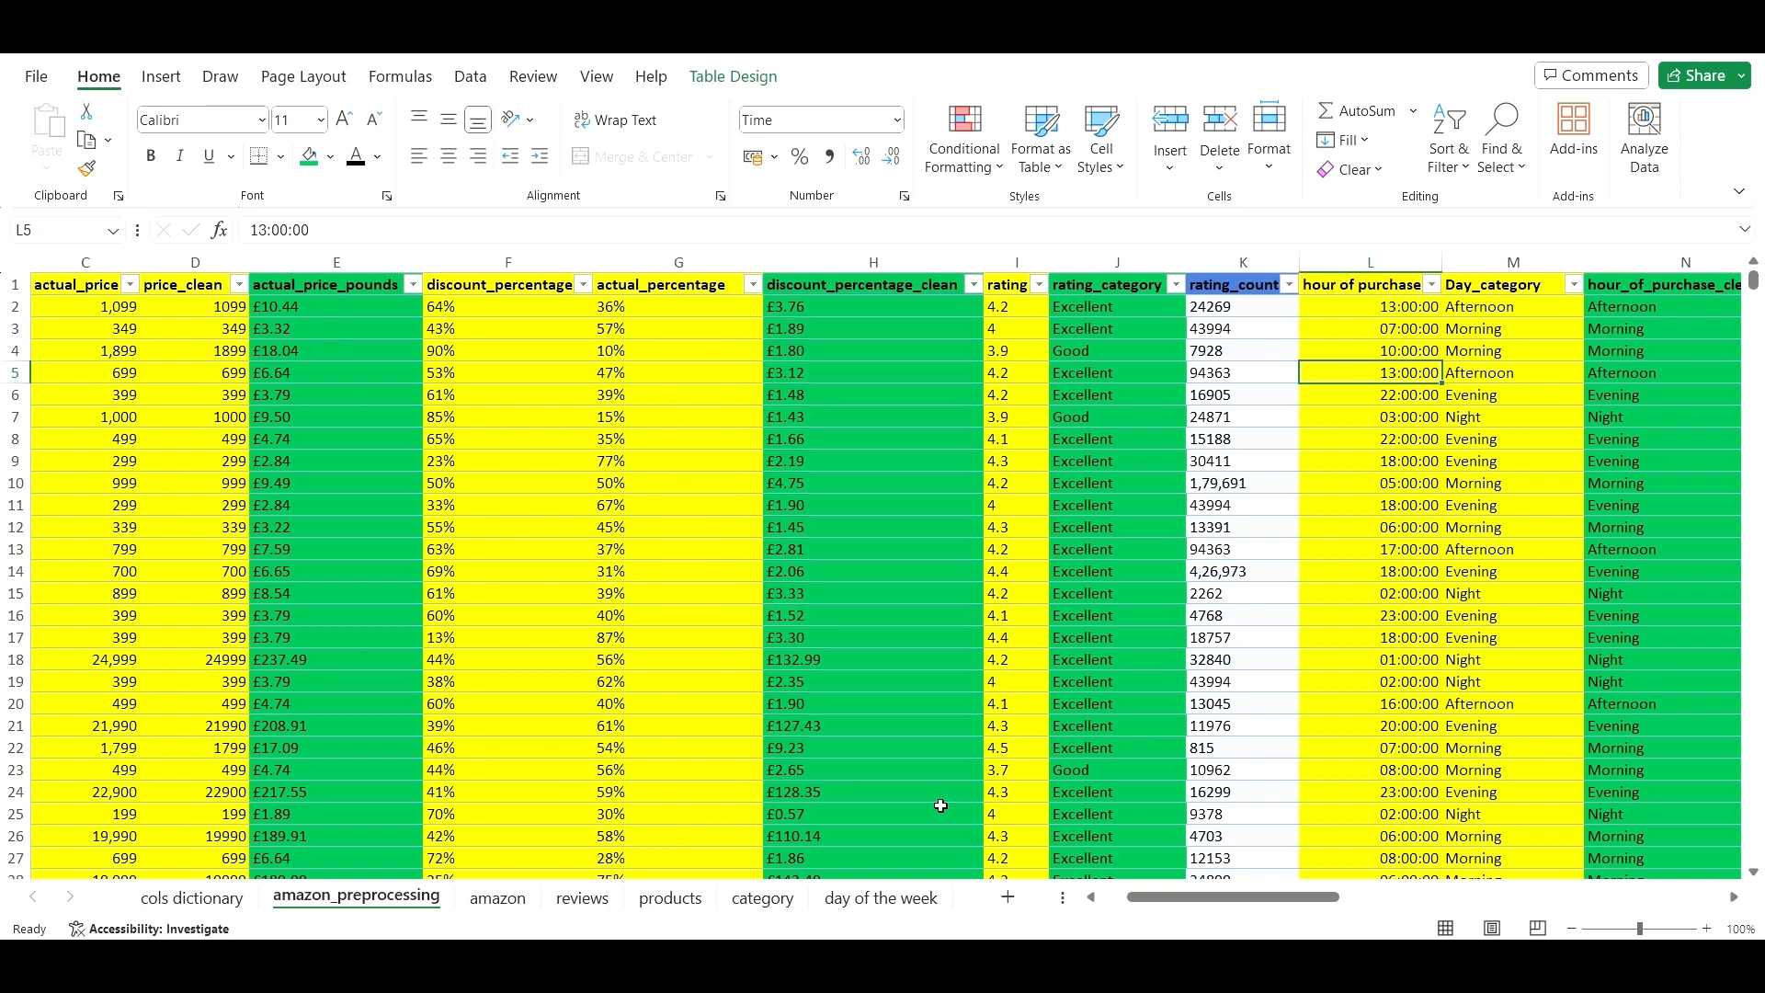
left_click(1218, 612)
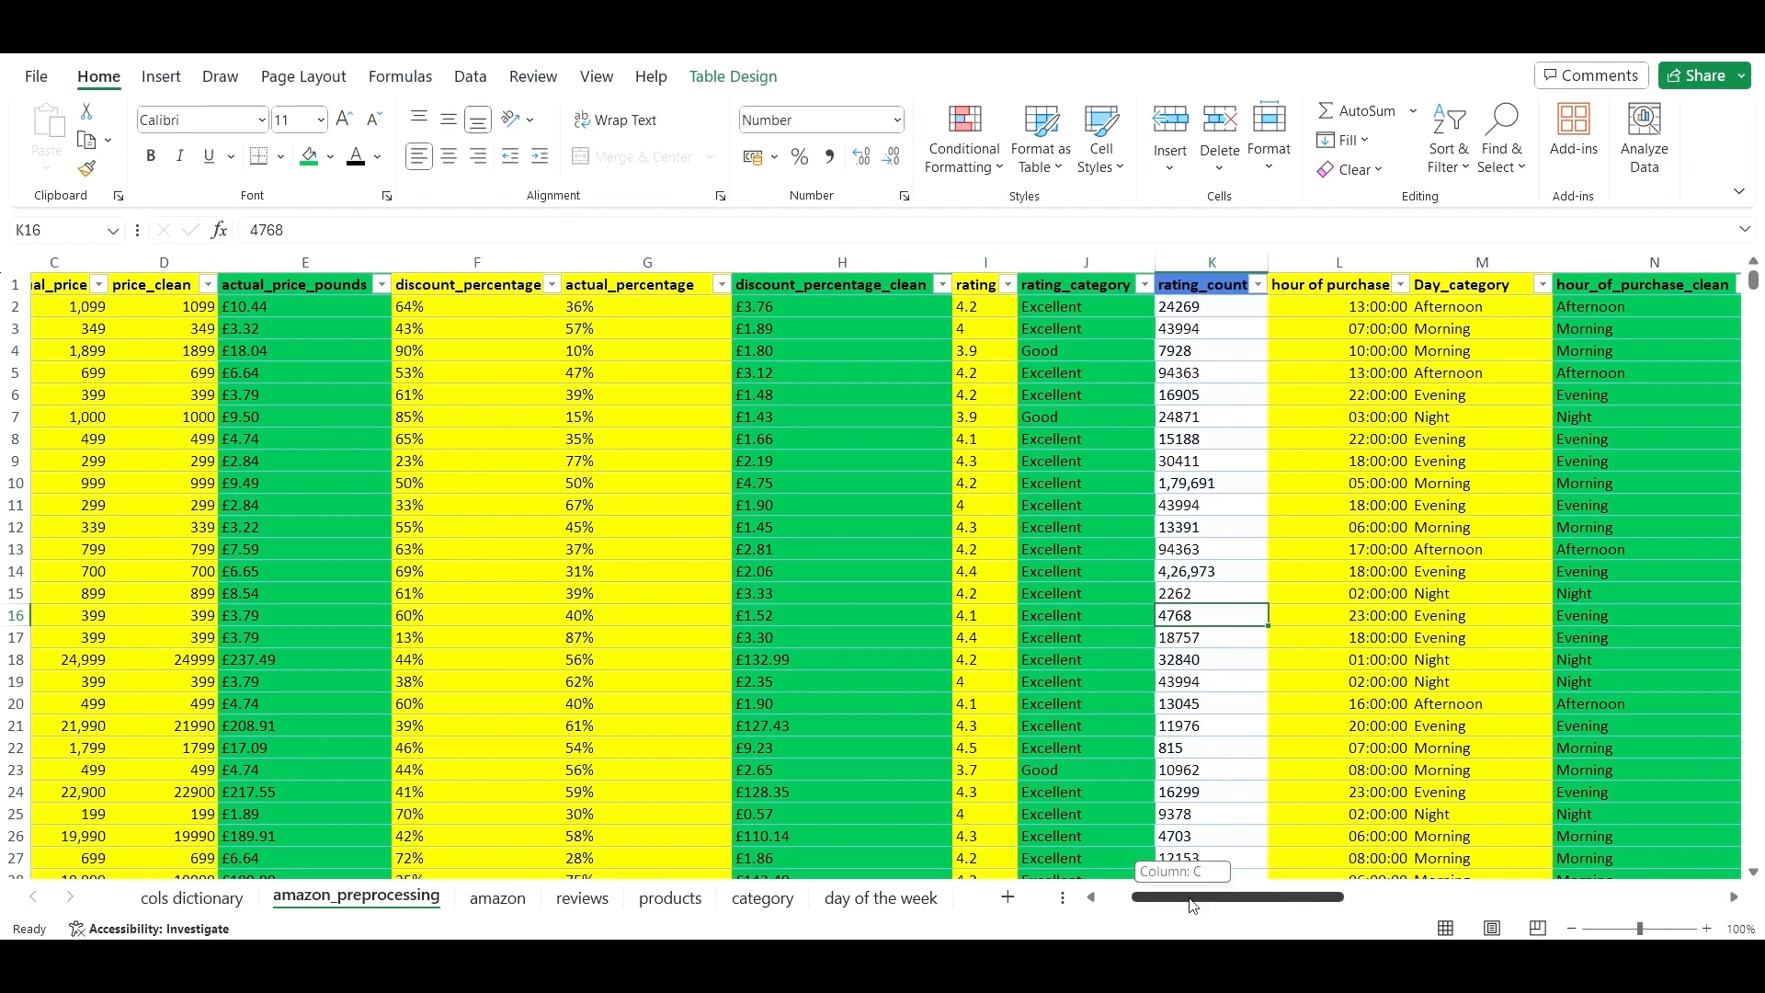
scroll(1176, 754, "right", 5)
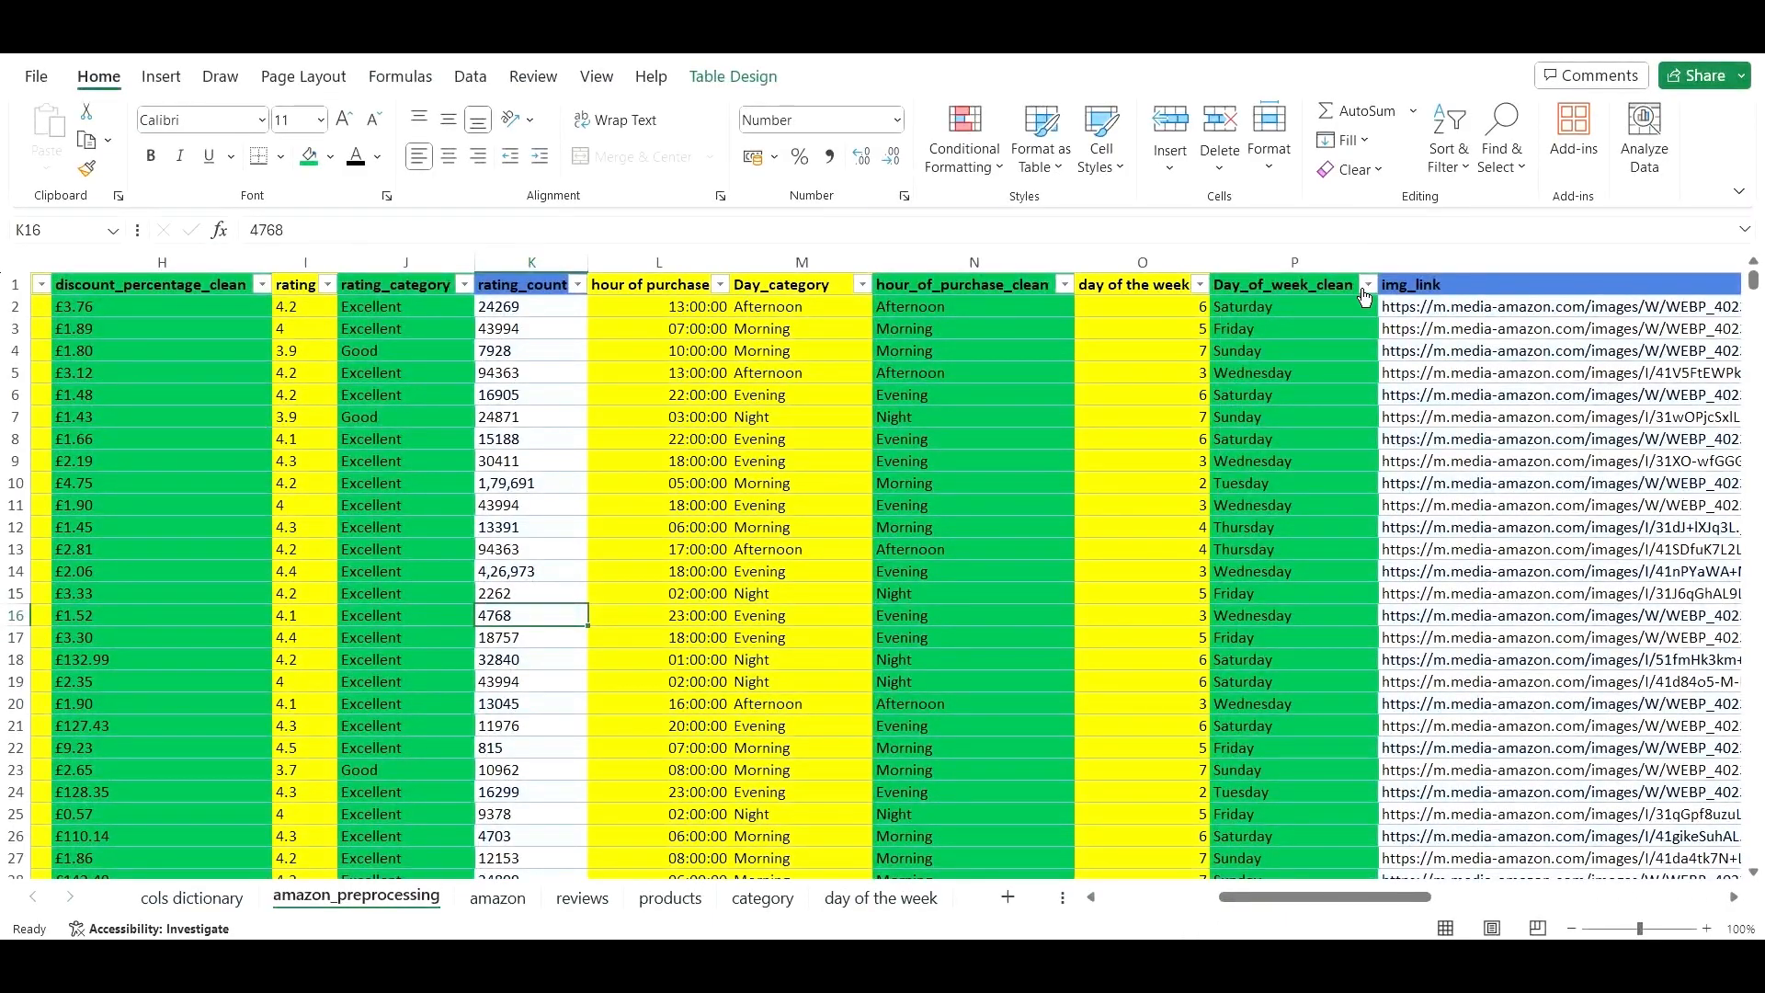
left_click(1367, 285)
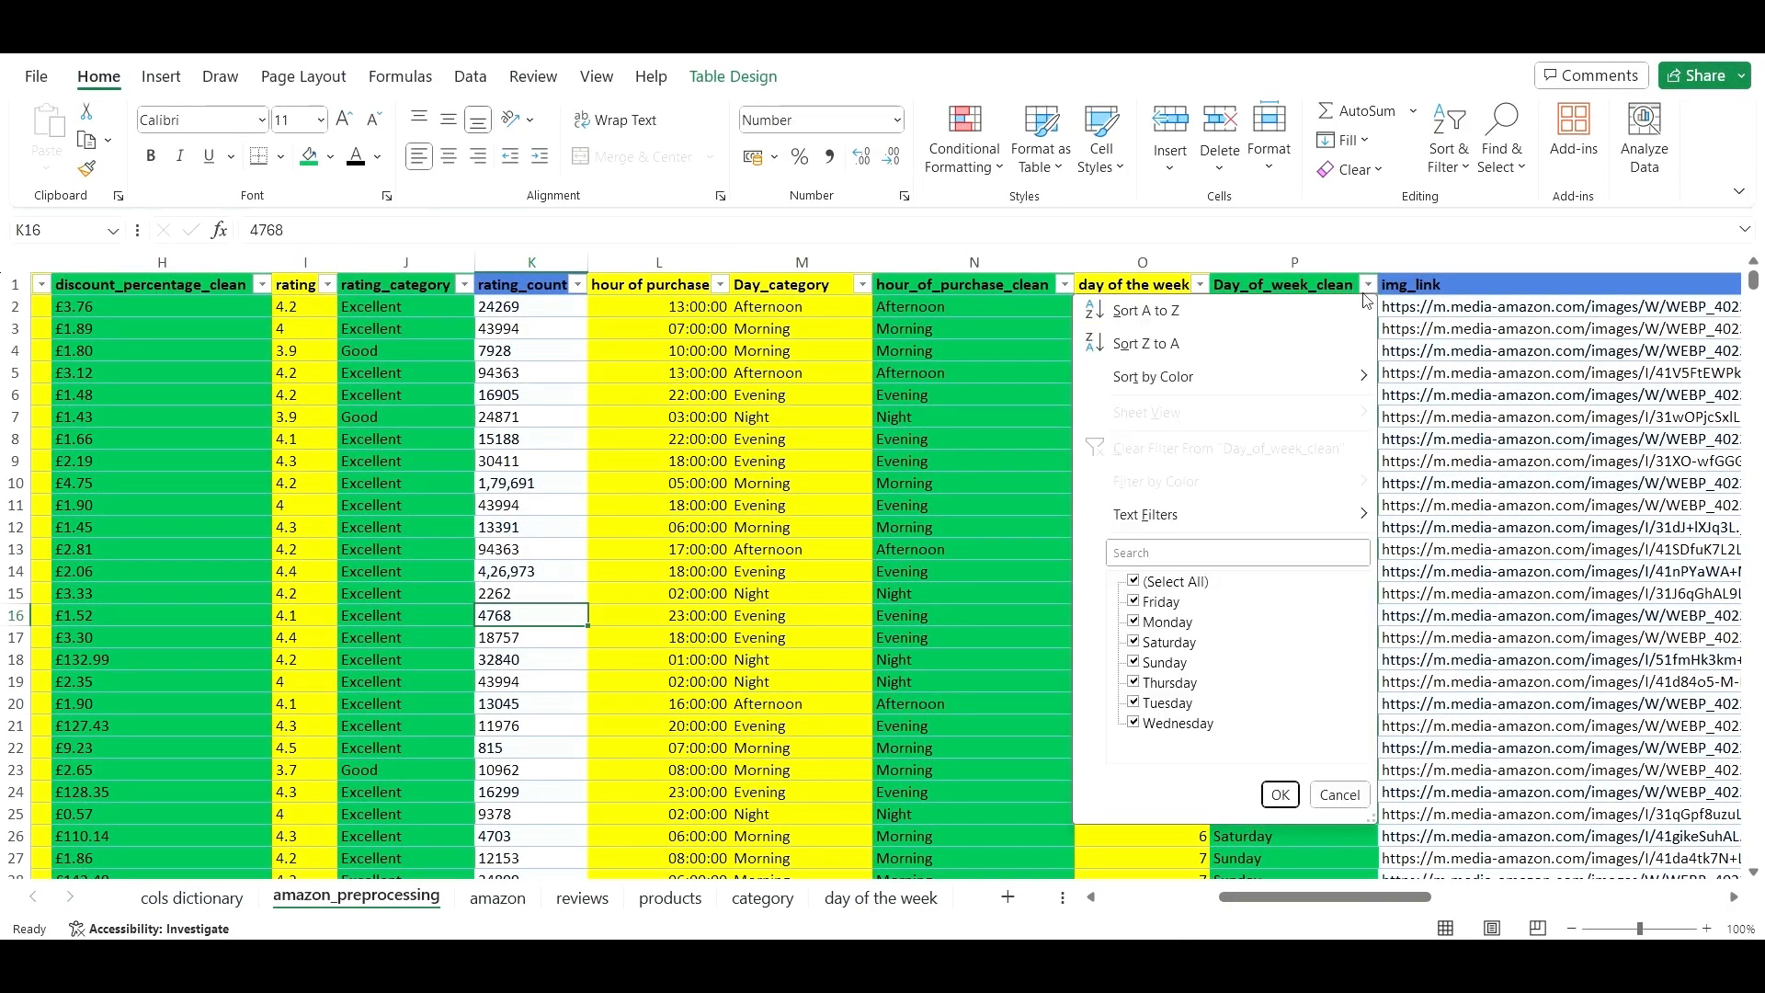
left_click(1269, 547)
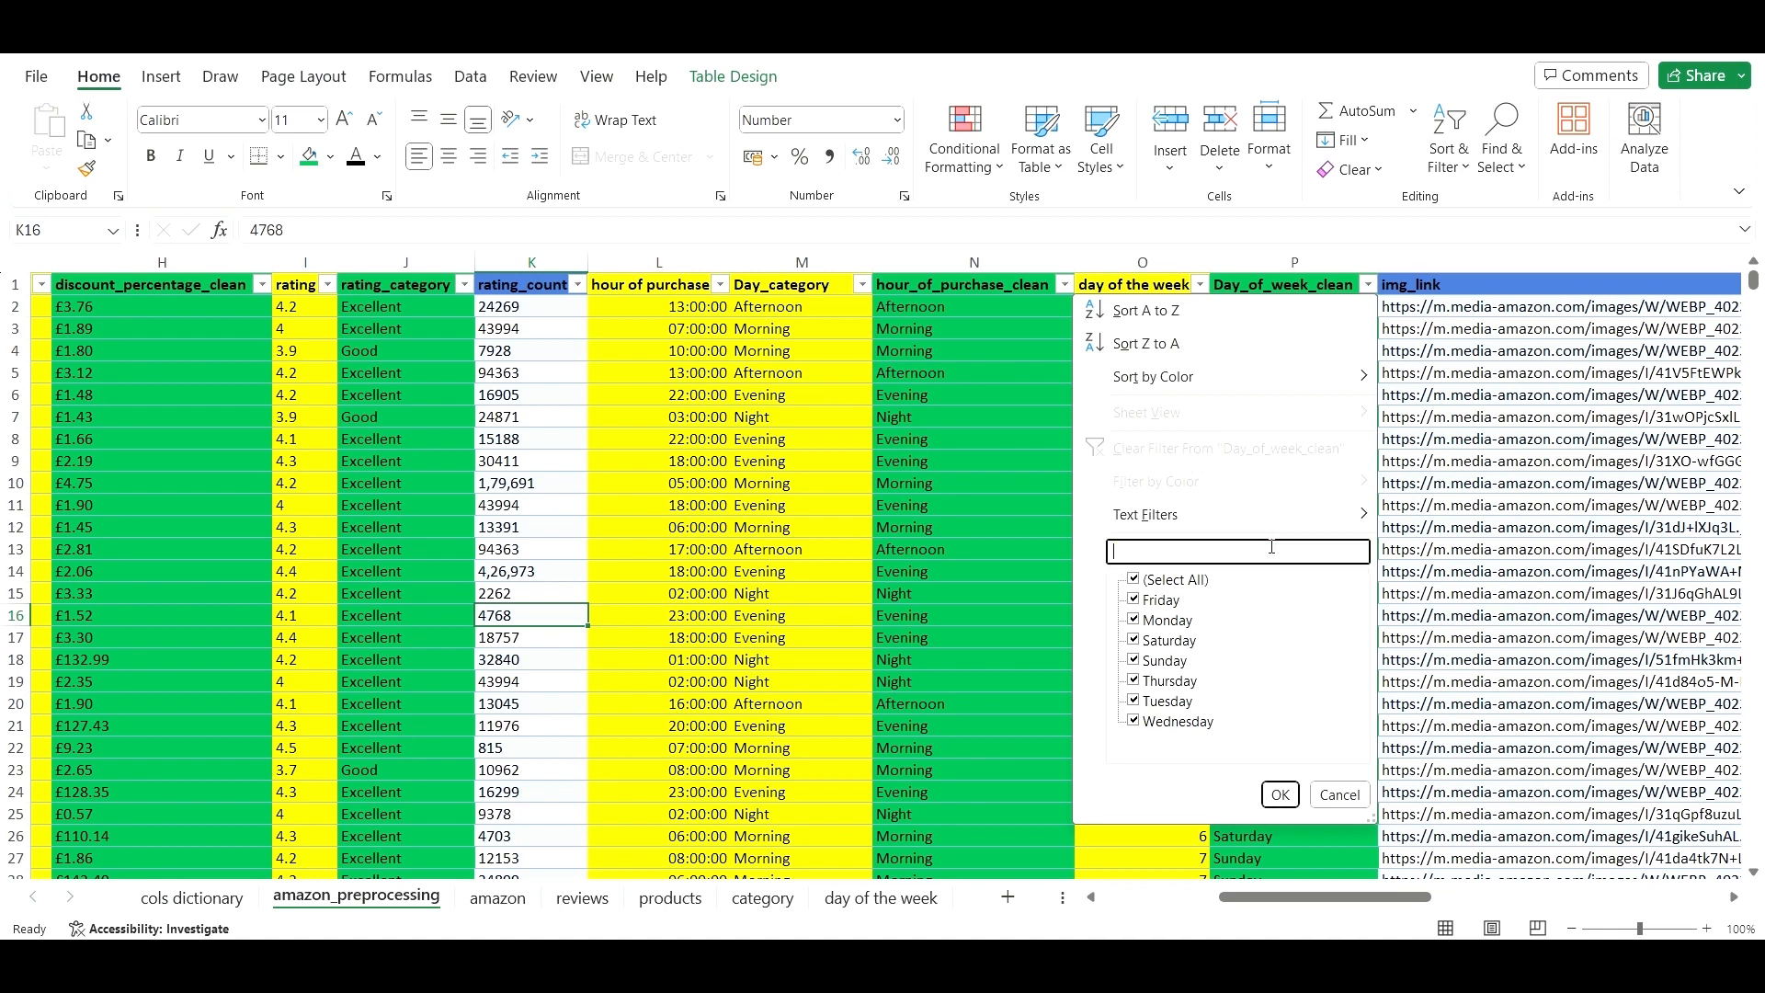
left_click(1340, 796)
left_click(1063, 286)
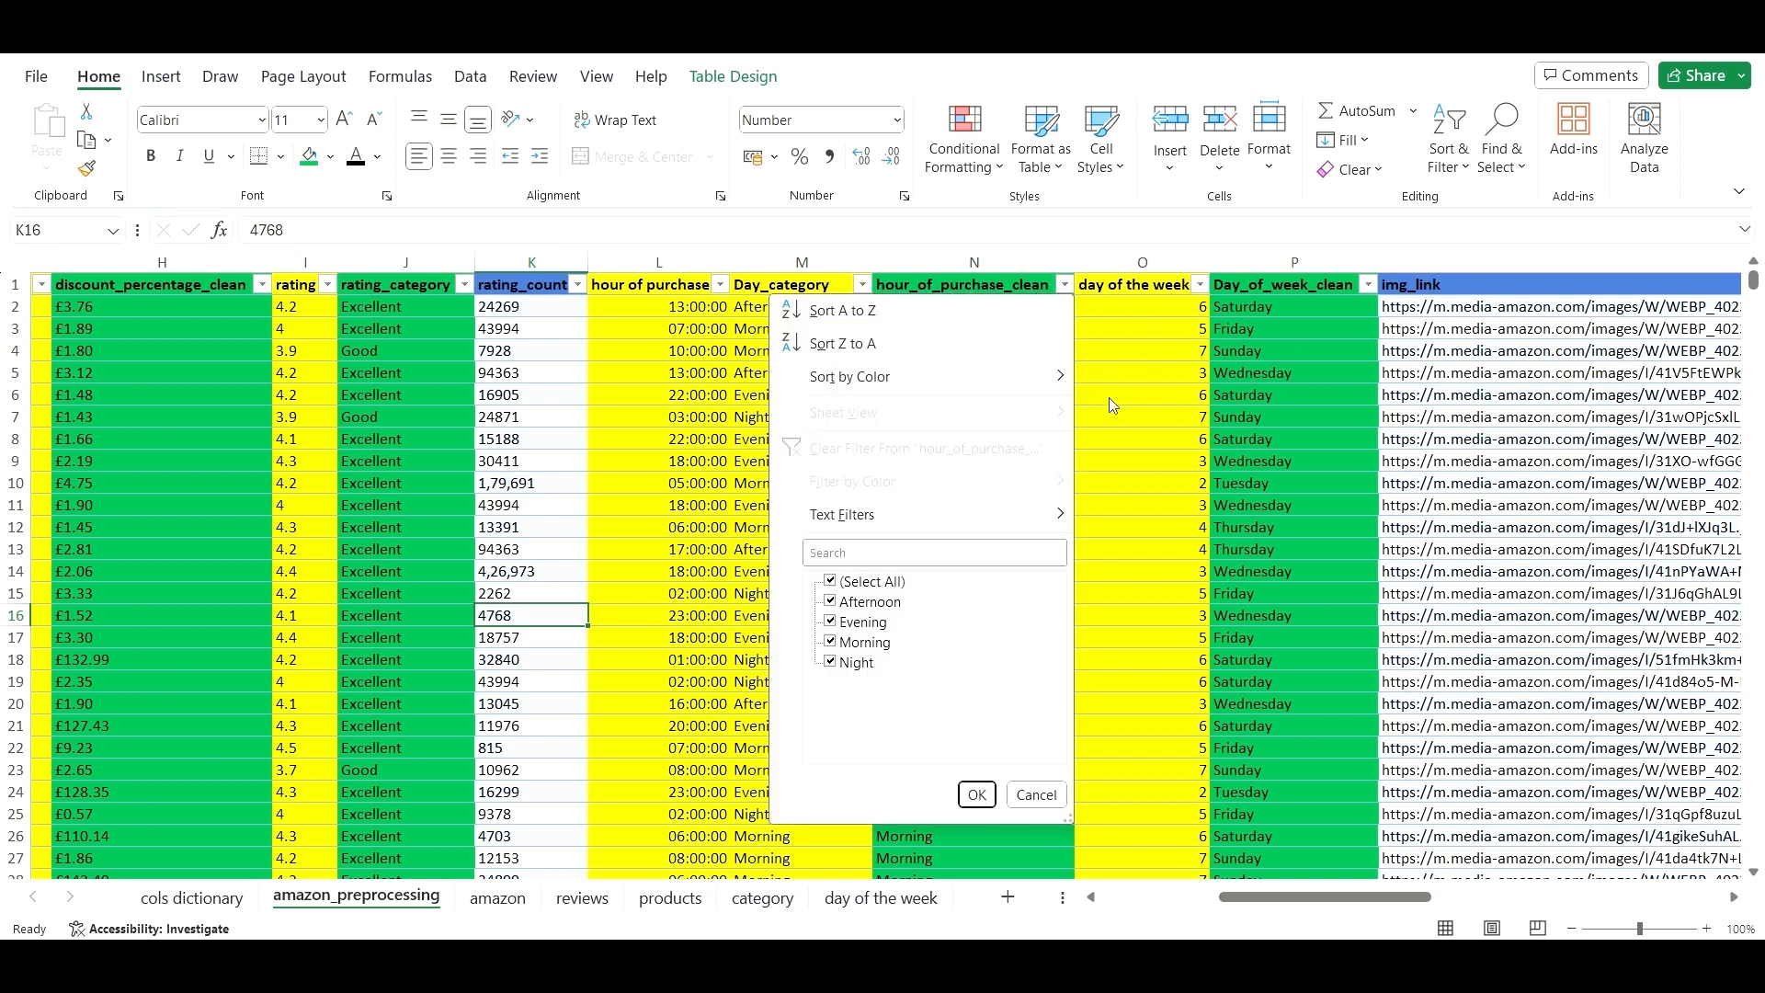
left_click(1143, 400)
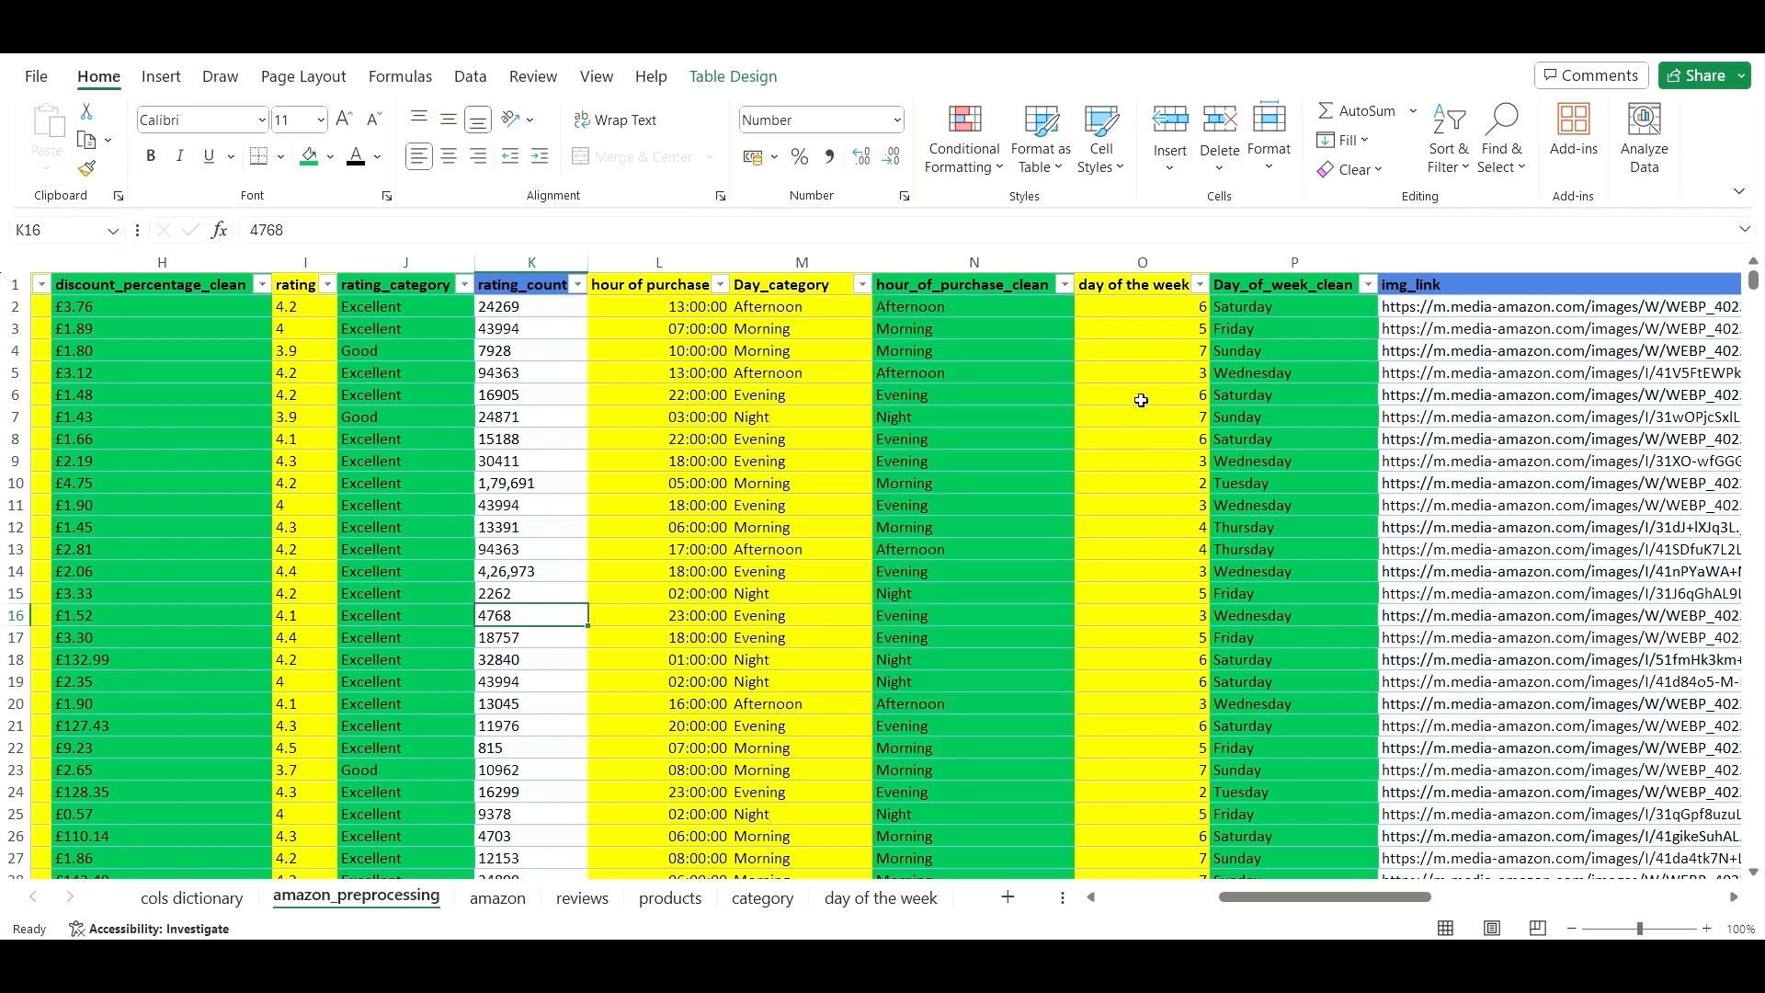
scroll(1110, 553, "left", 3)
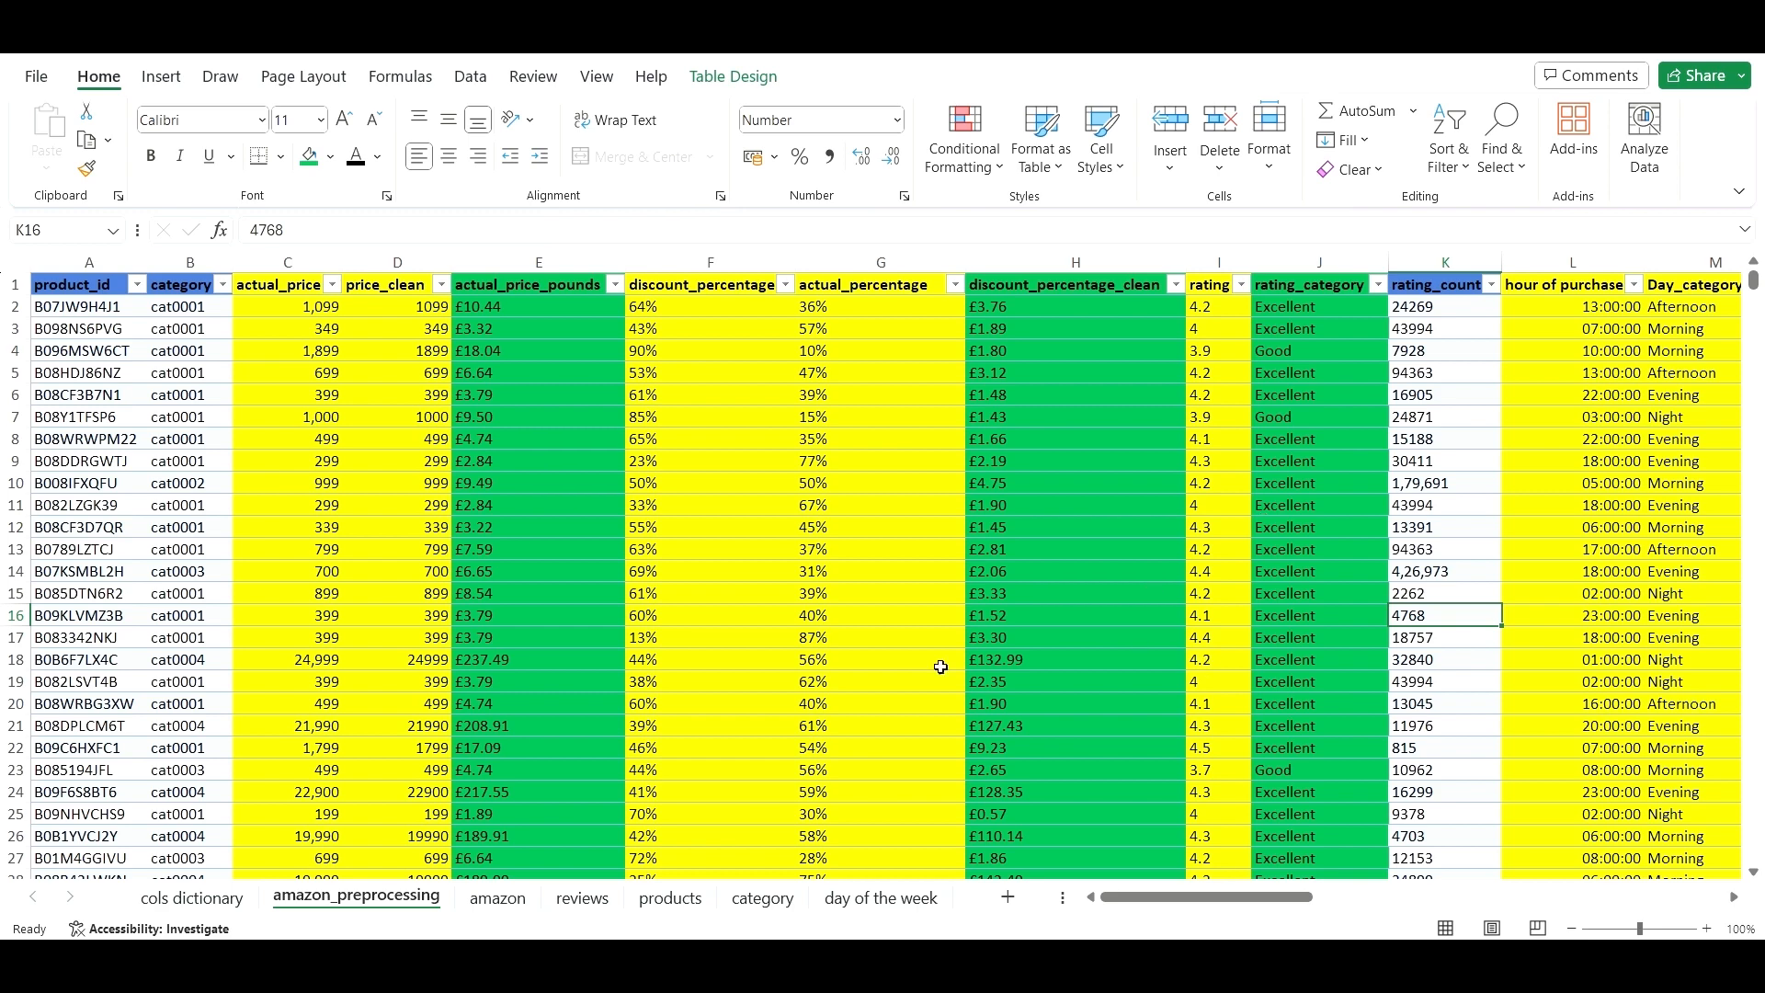
- Insert a blank column C between category and actual_price
left_click(275, 262)
right_click(276, 263)
left_click(391, 504)
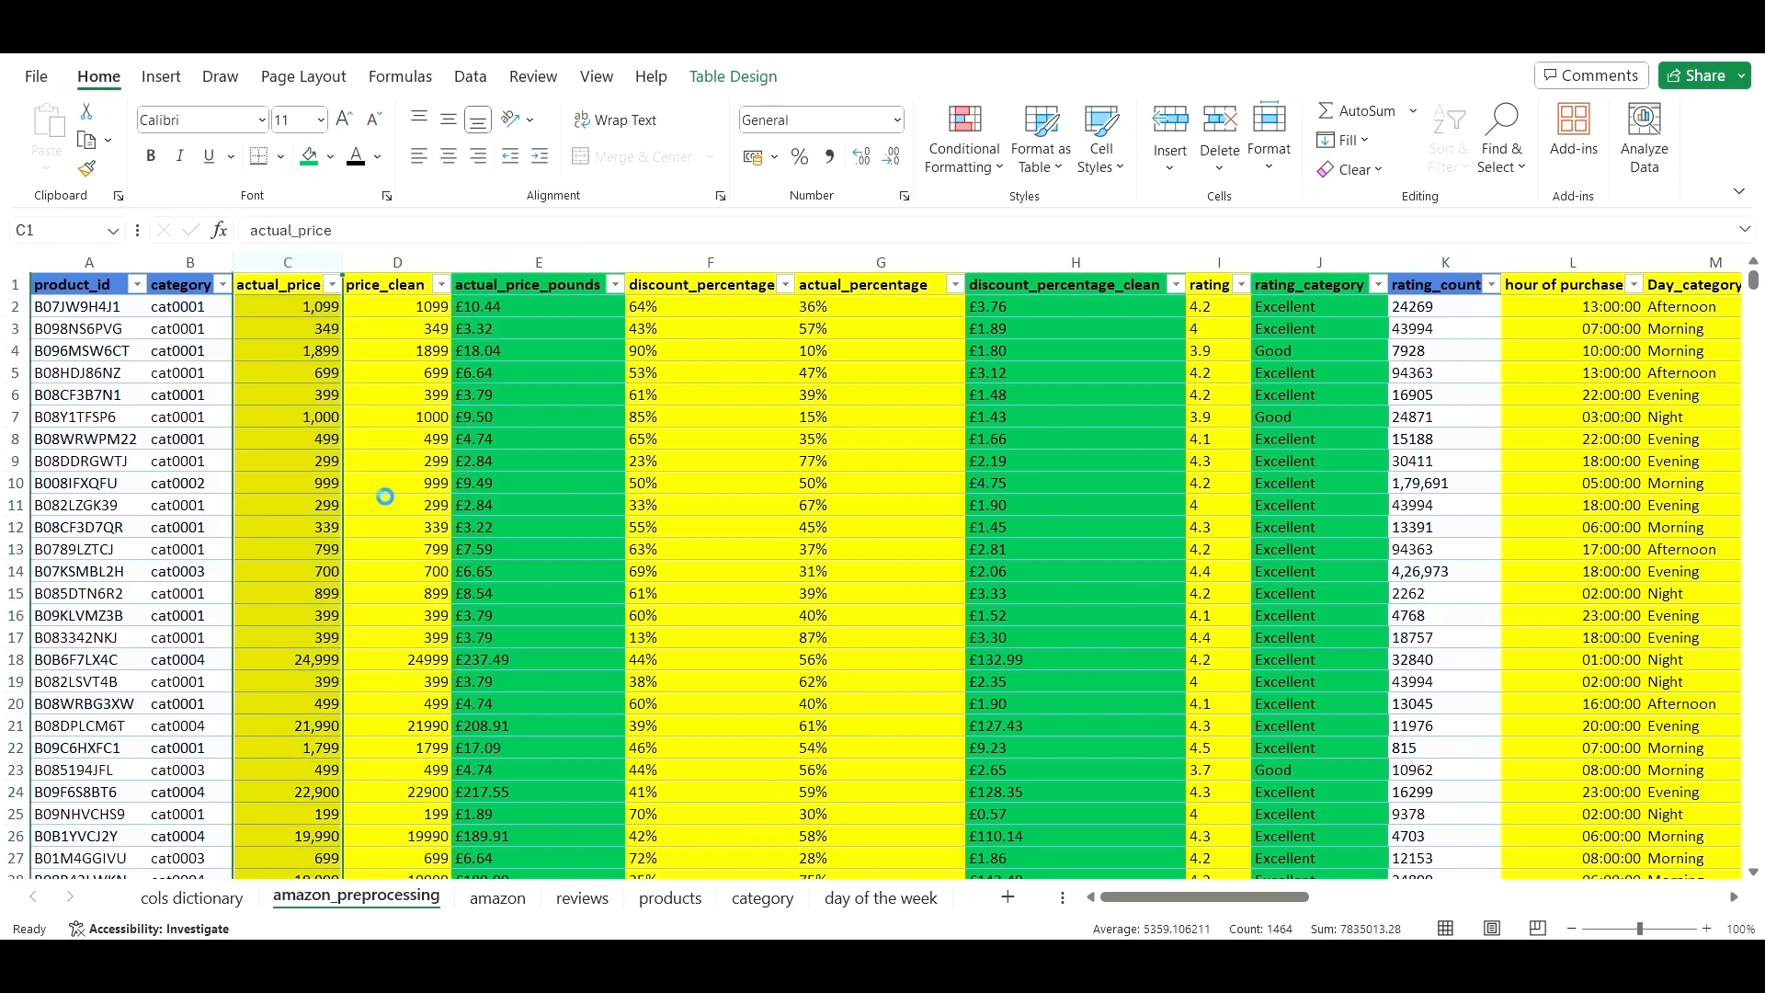
- Fill the category column B with yellow
left_click(330, 156)
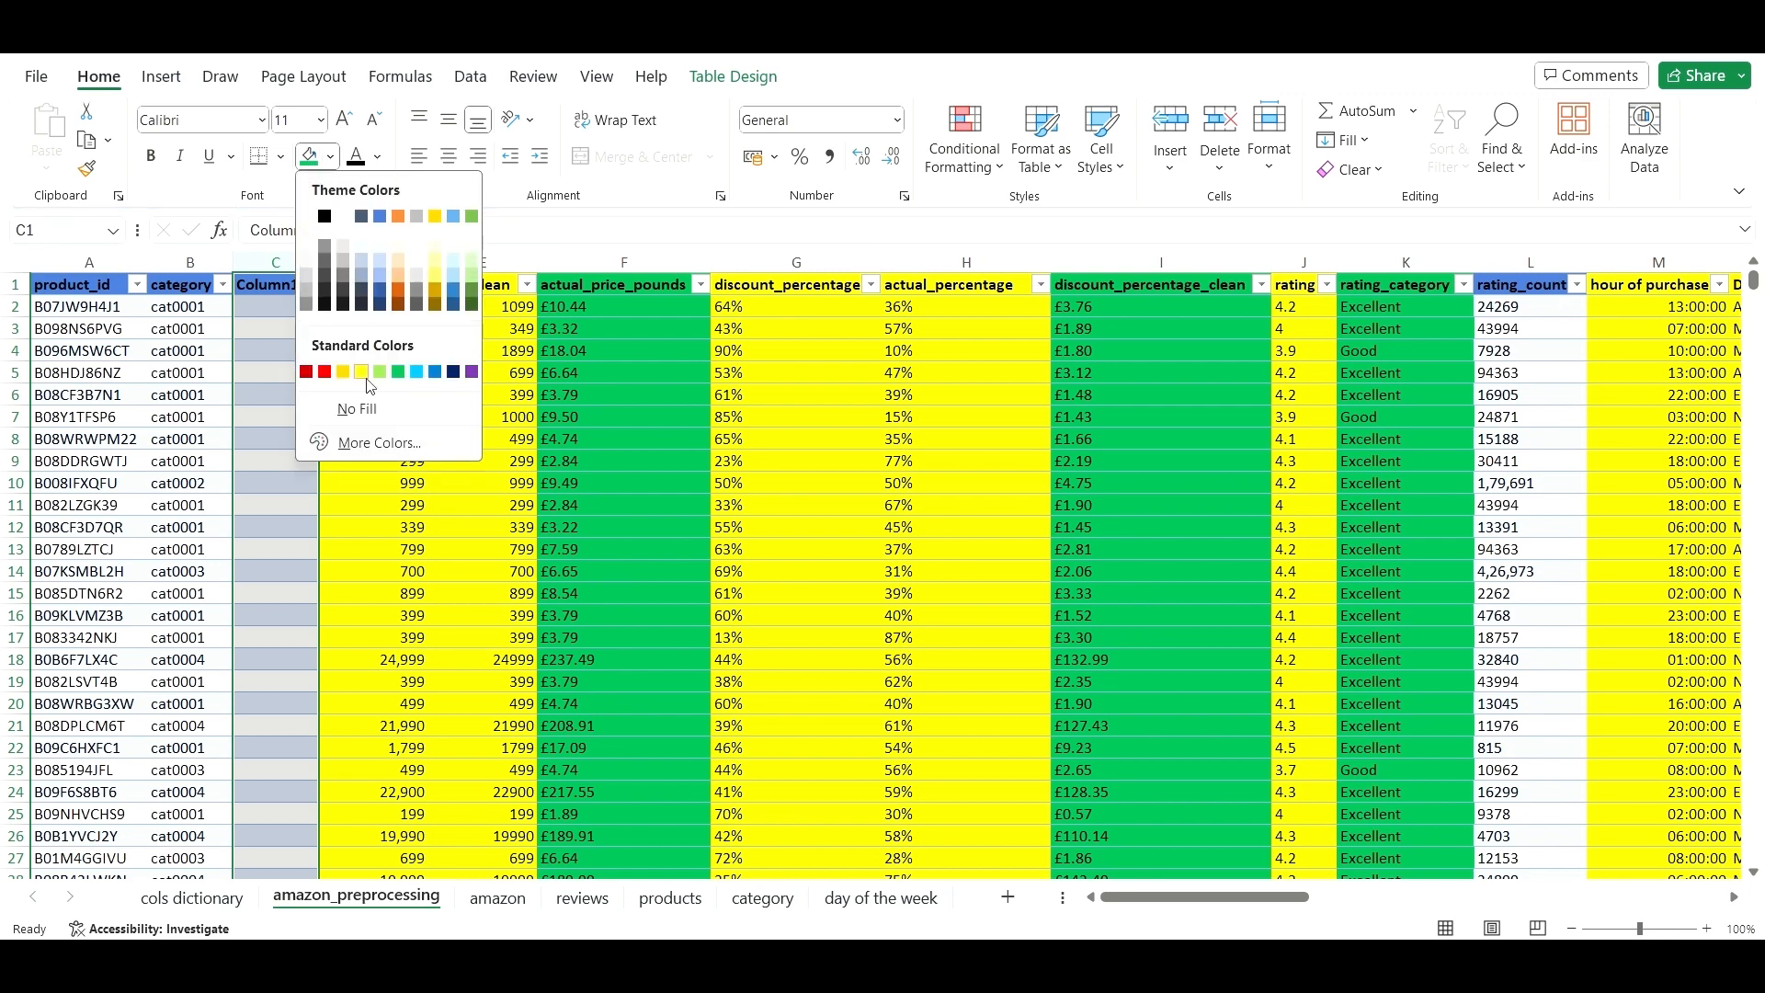
key("Escape")
left_click(198, 263)
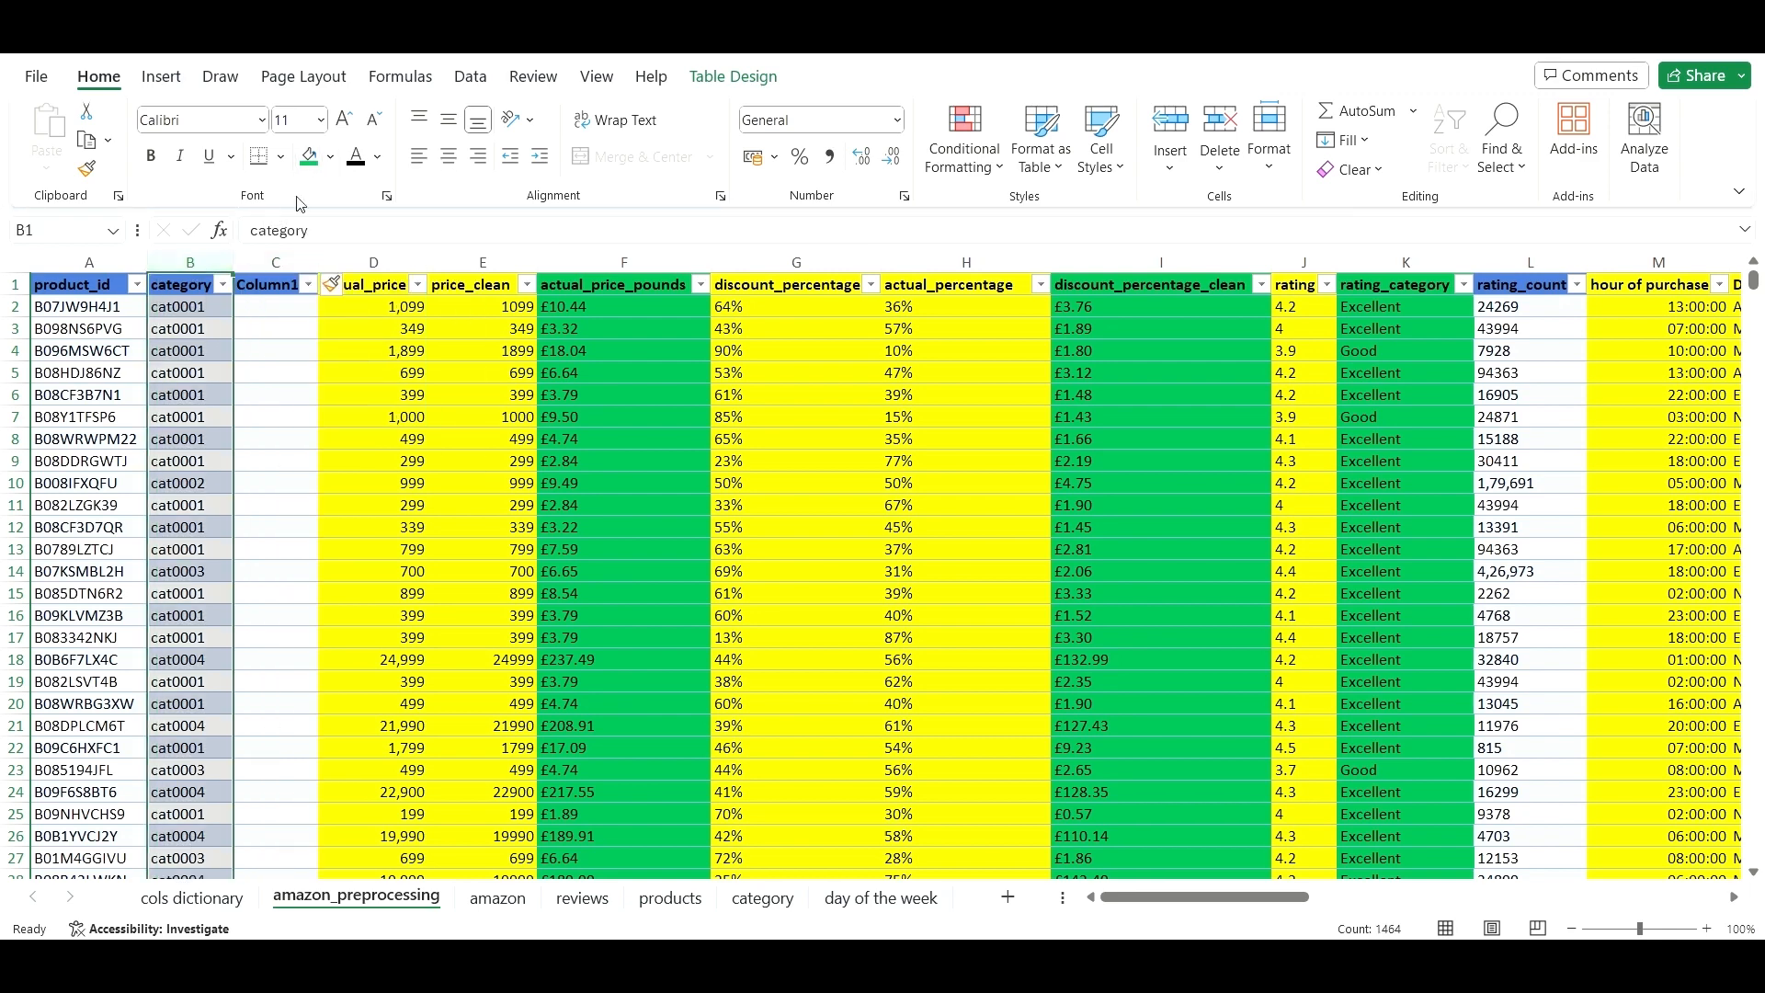
left_click(330, 156)
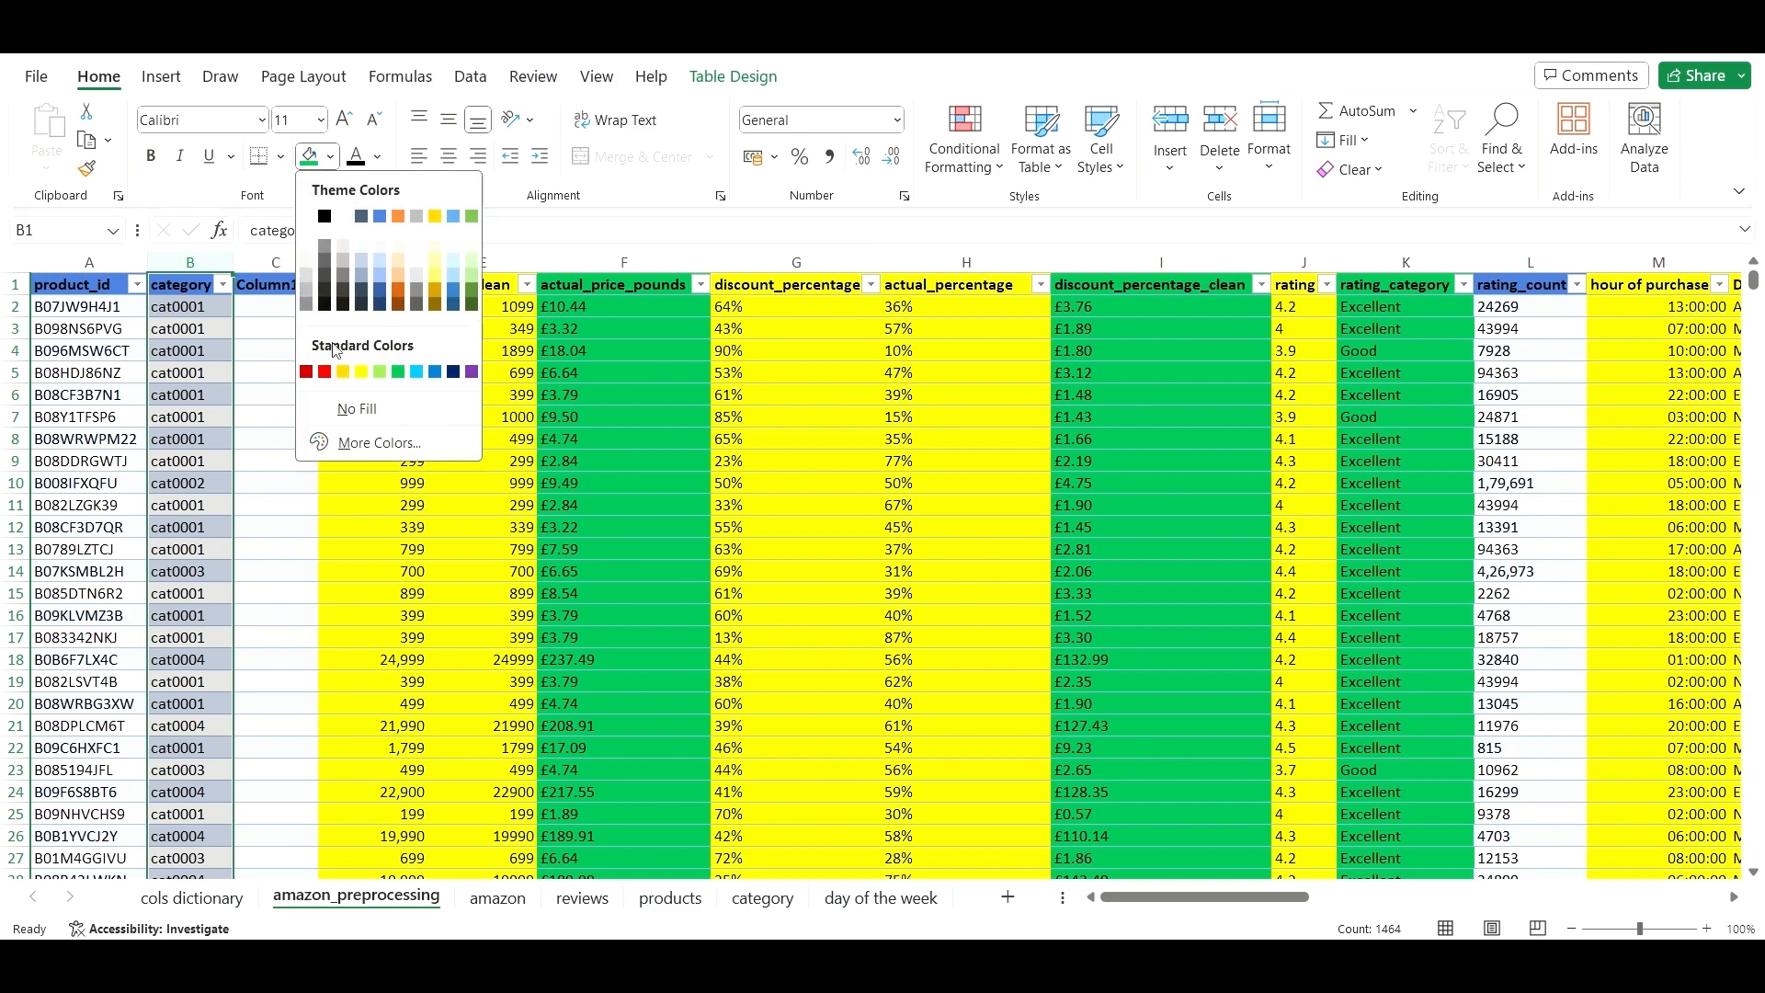
left_click(366, 377)
- Replace the Column1 header in C1 with Category
left_click(280, 317)
left_click(269, 285)
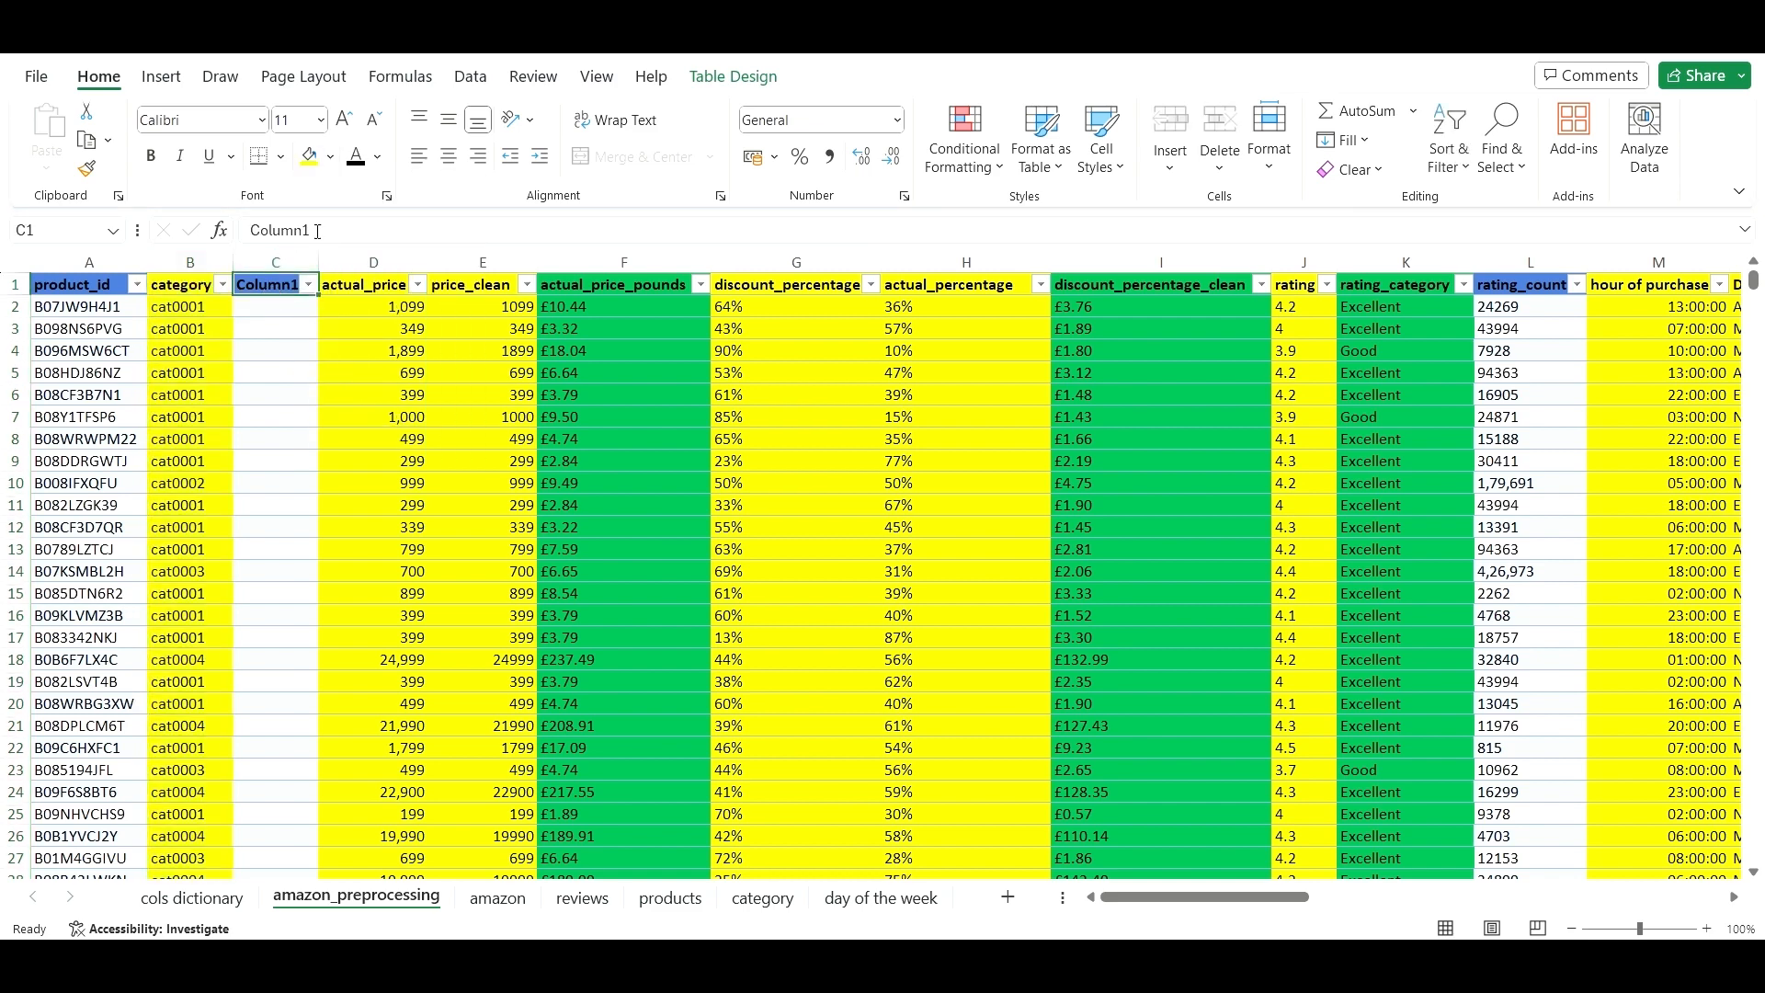
left_click_drag(317, 230, 247, 229)
key("BackSpace")
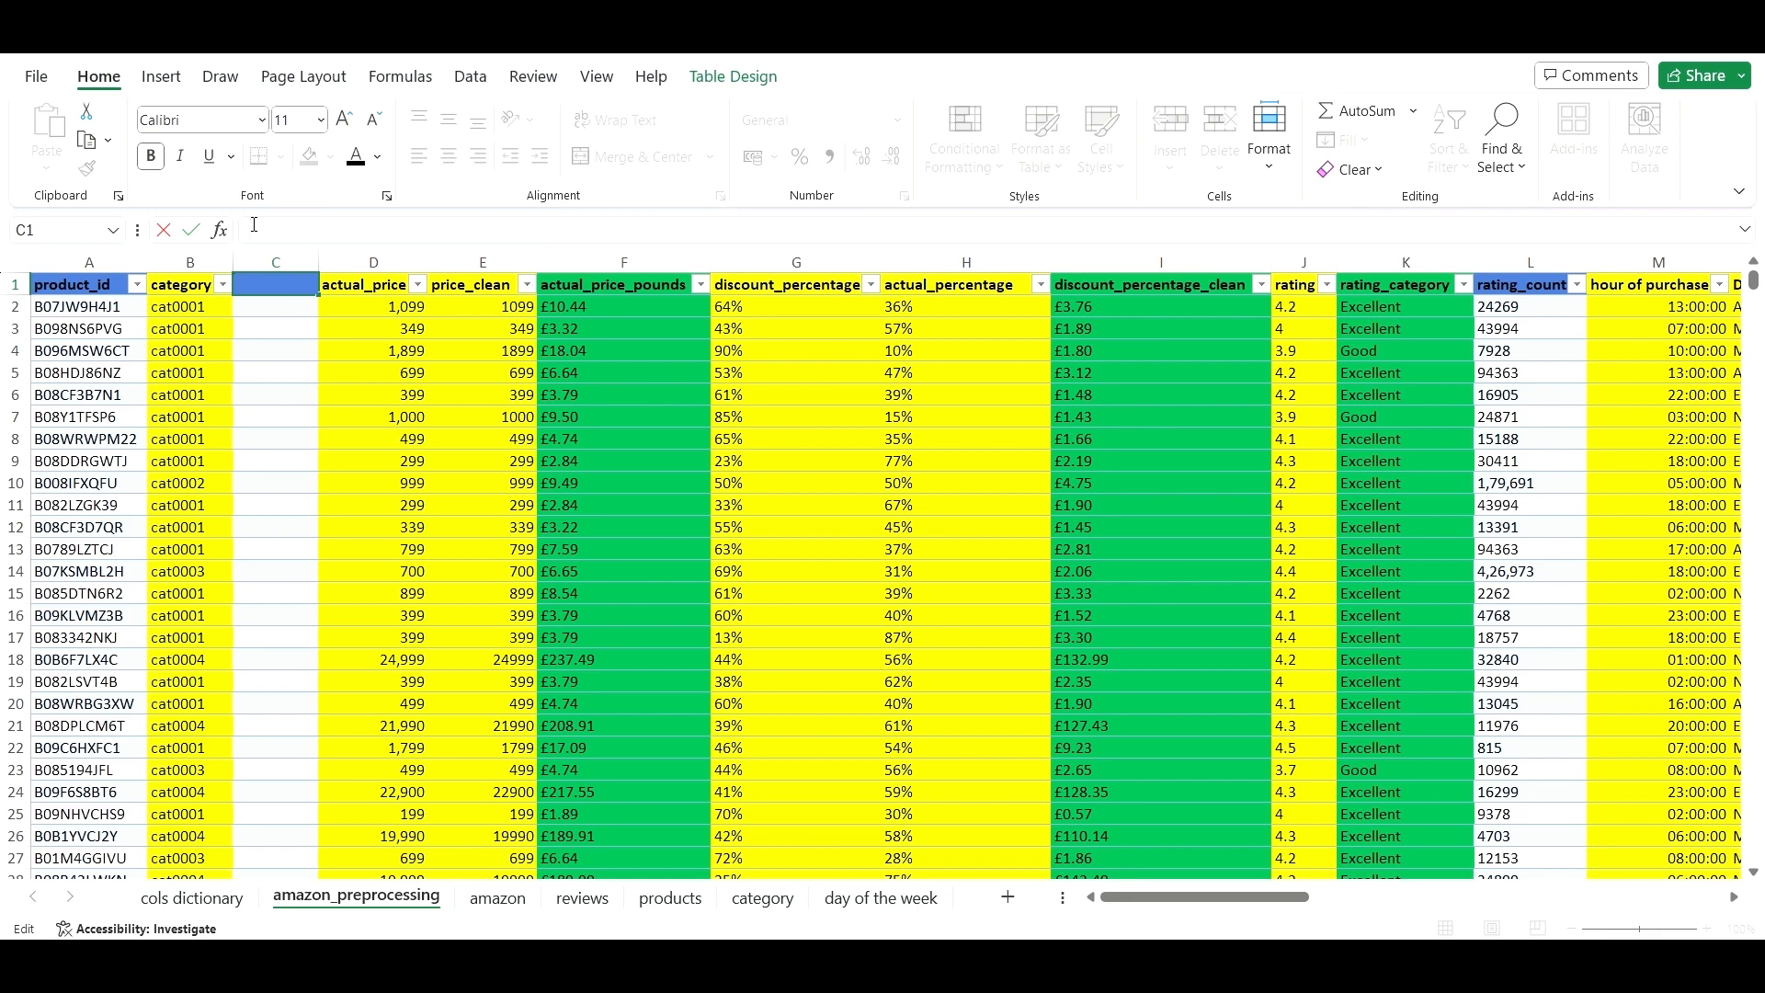
type("Category")
left_click(763, 898)
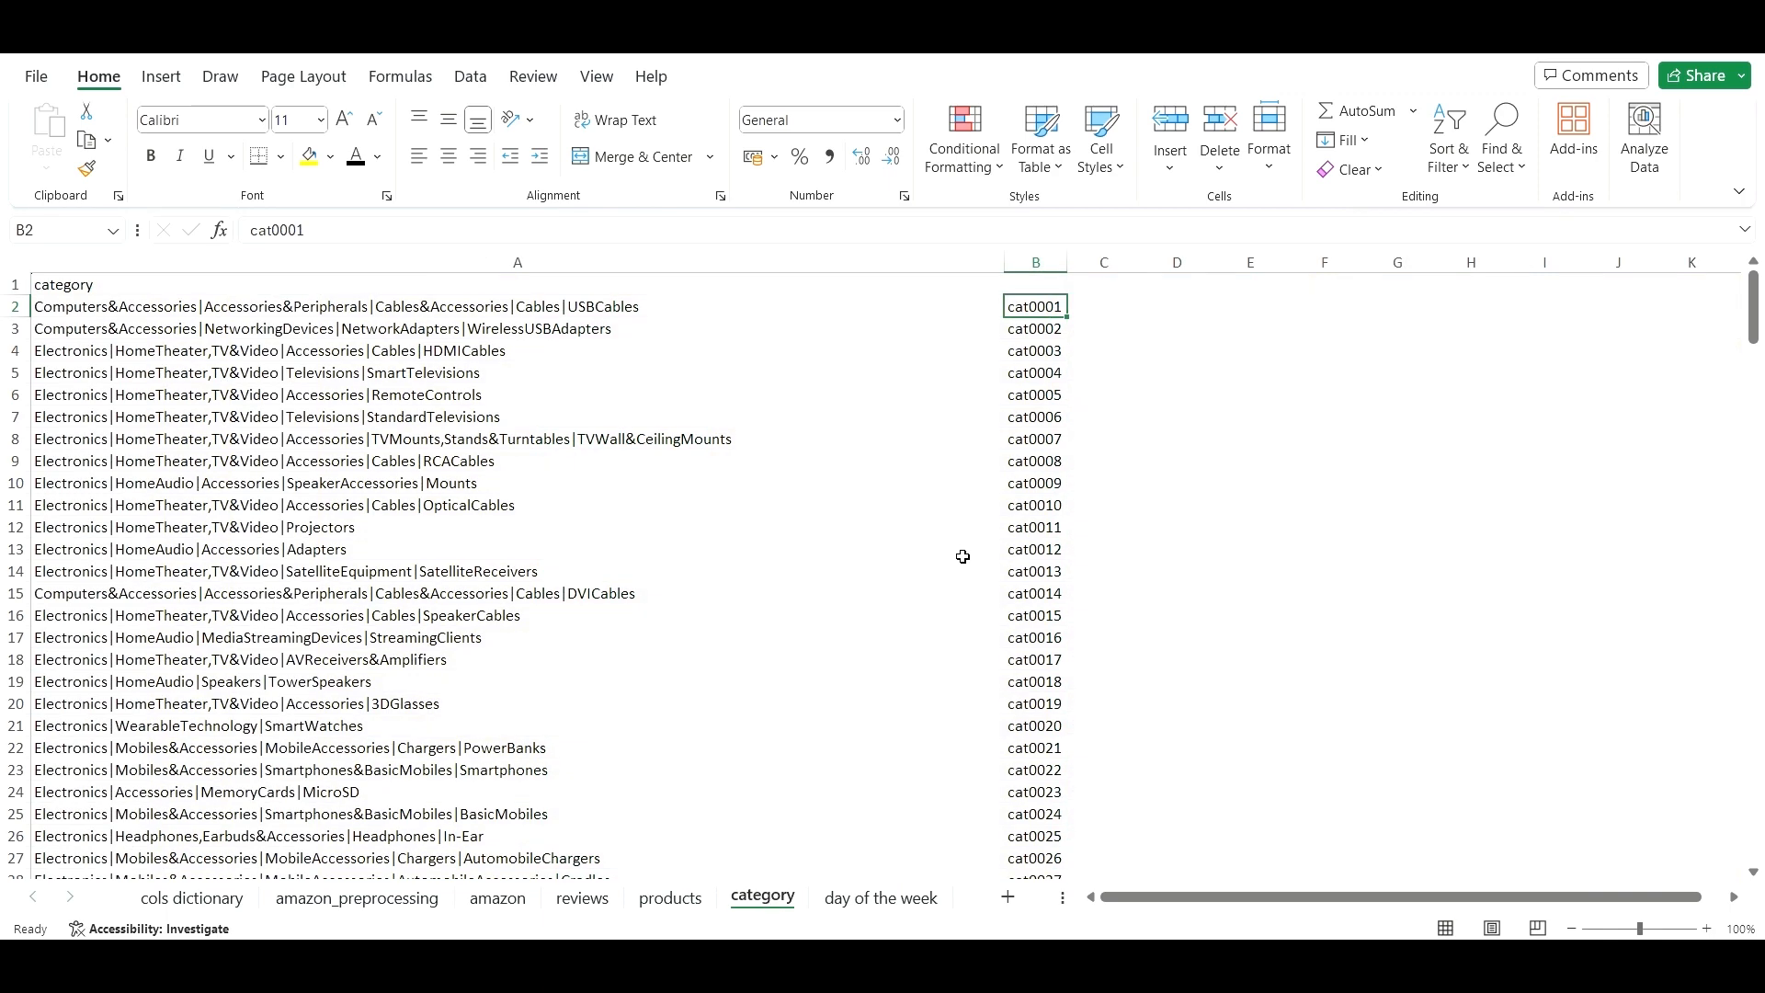
left_click_drag(1184, 899, 1185, 906)
left_click(1017, 658)
left_click(703, 567)
left_click(1048, 416)
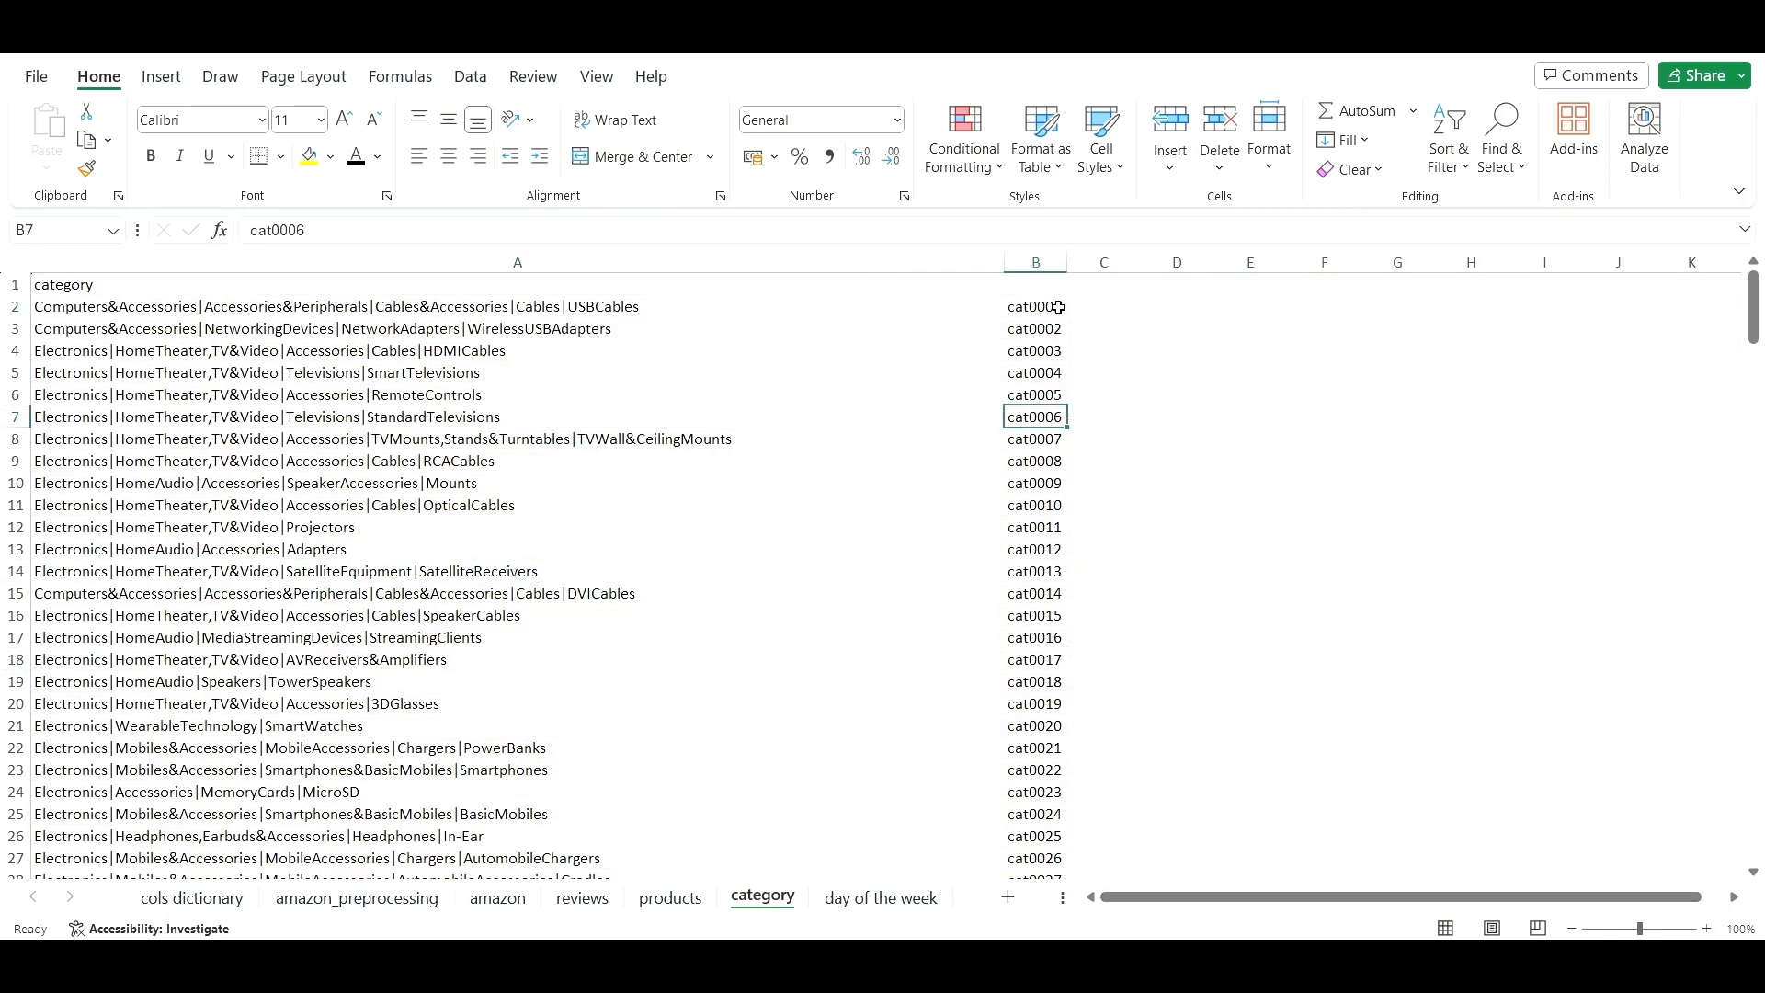
left_click_drag(1045, 285, 1039, 562)
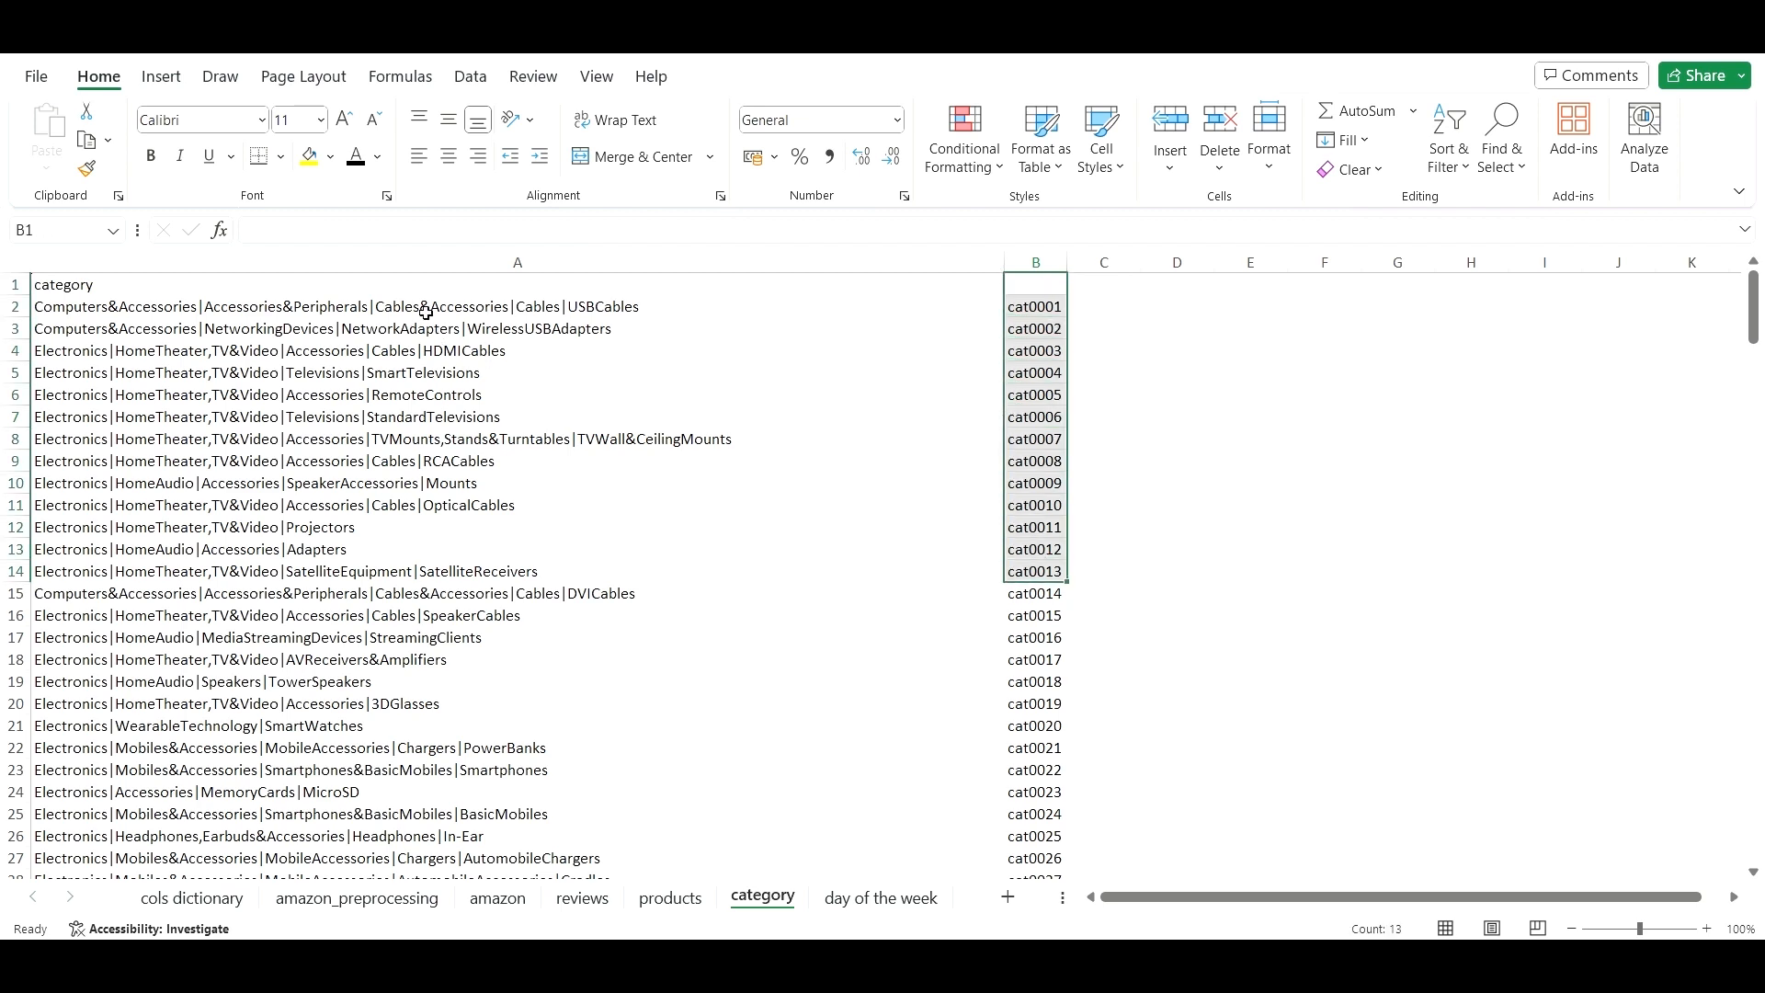
left_click_drag(453, 280, 437, 613)
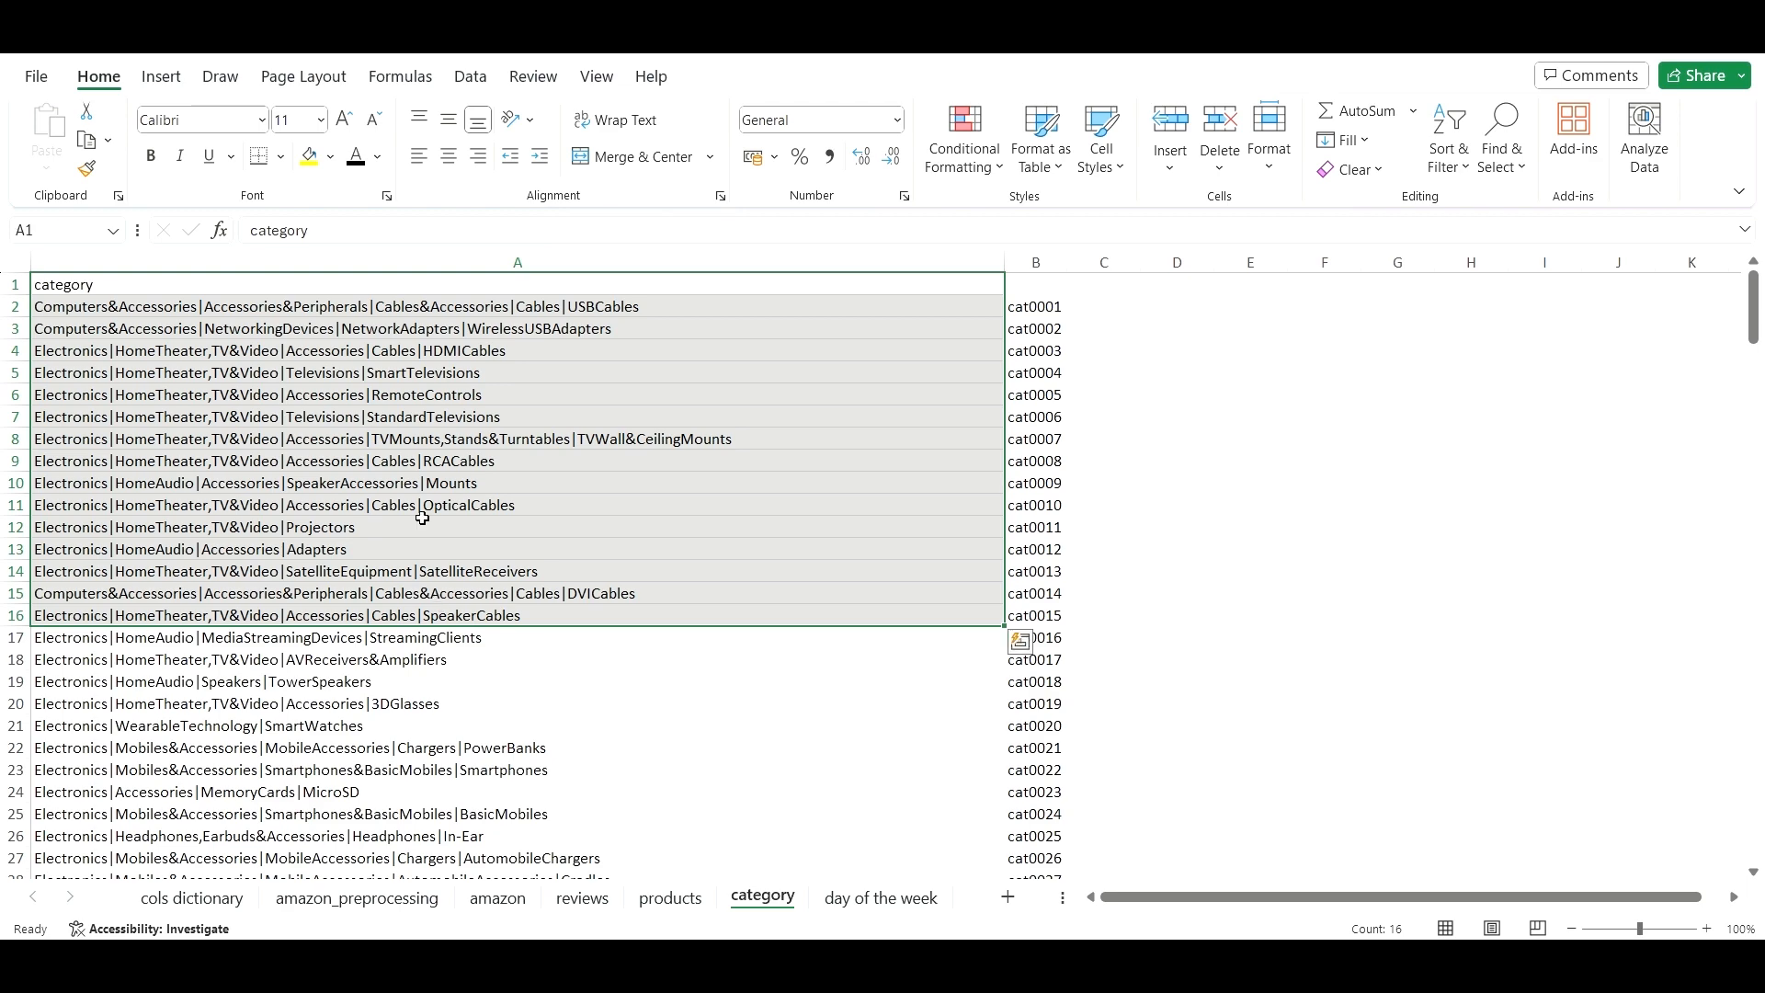
left_click(386, 358)
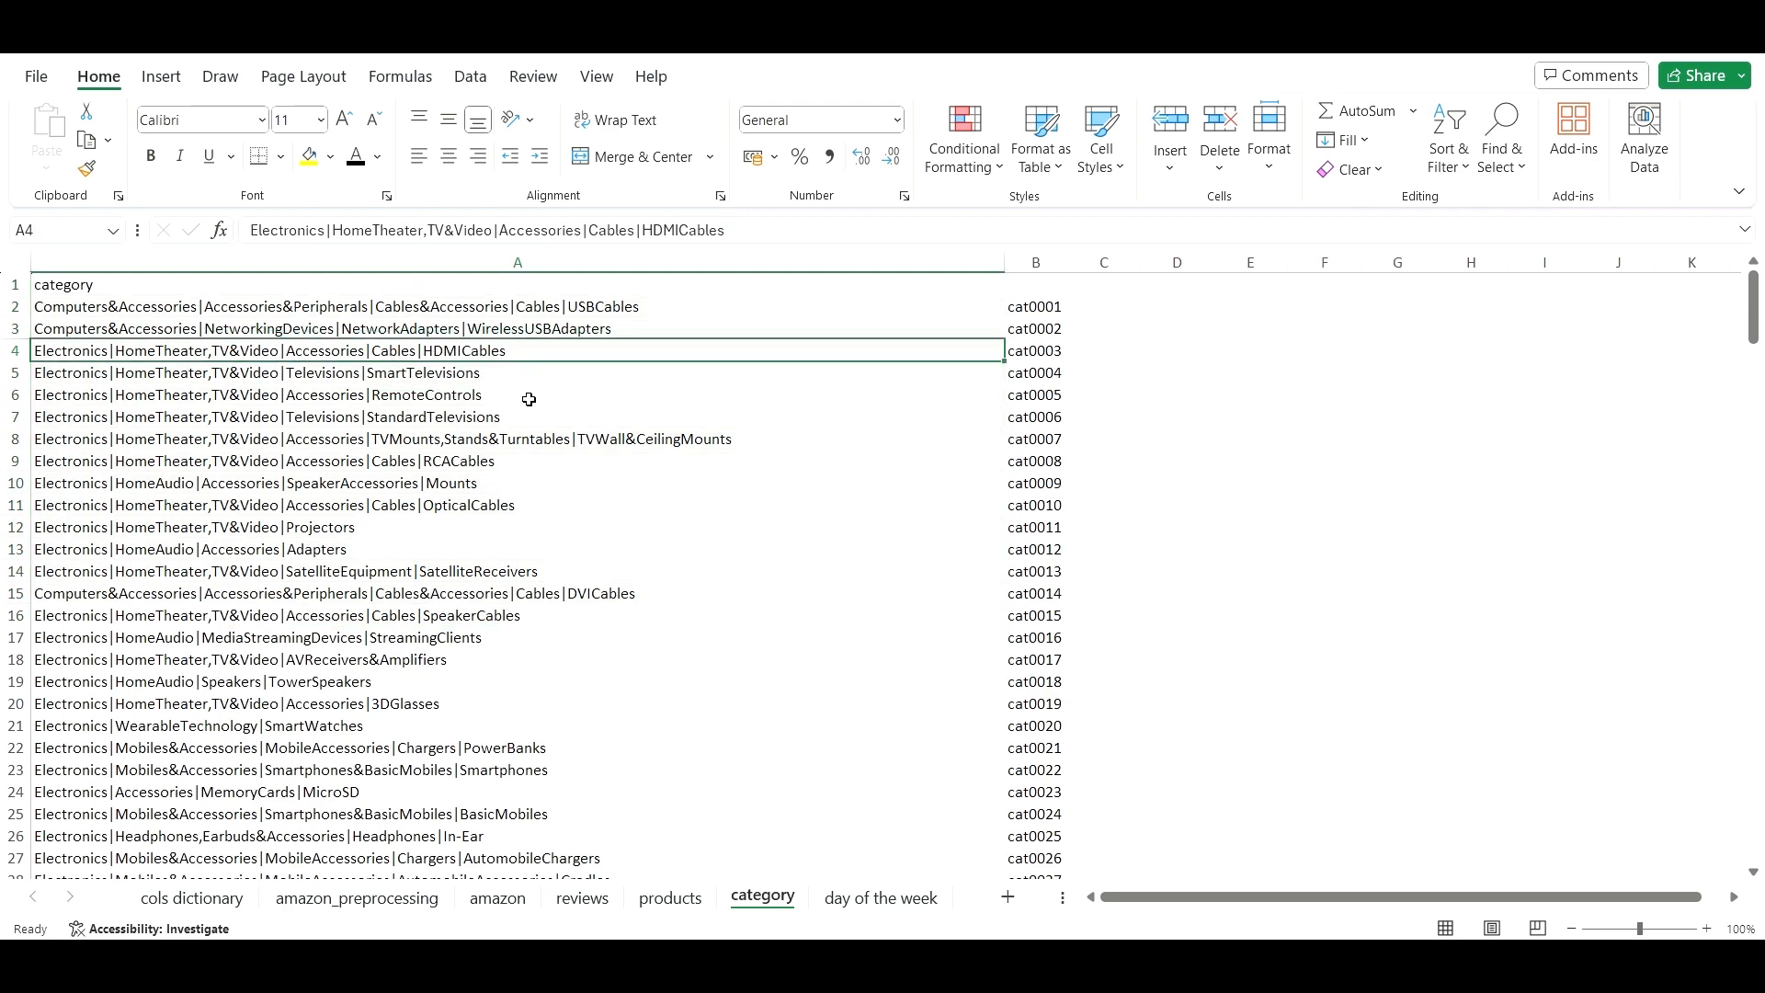
scroll(519, 412, "down", 2)
scroll(519, 412, "down", 15)
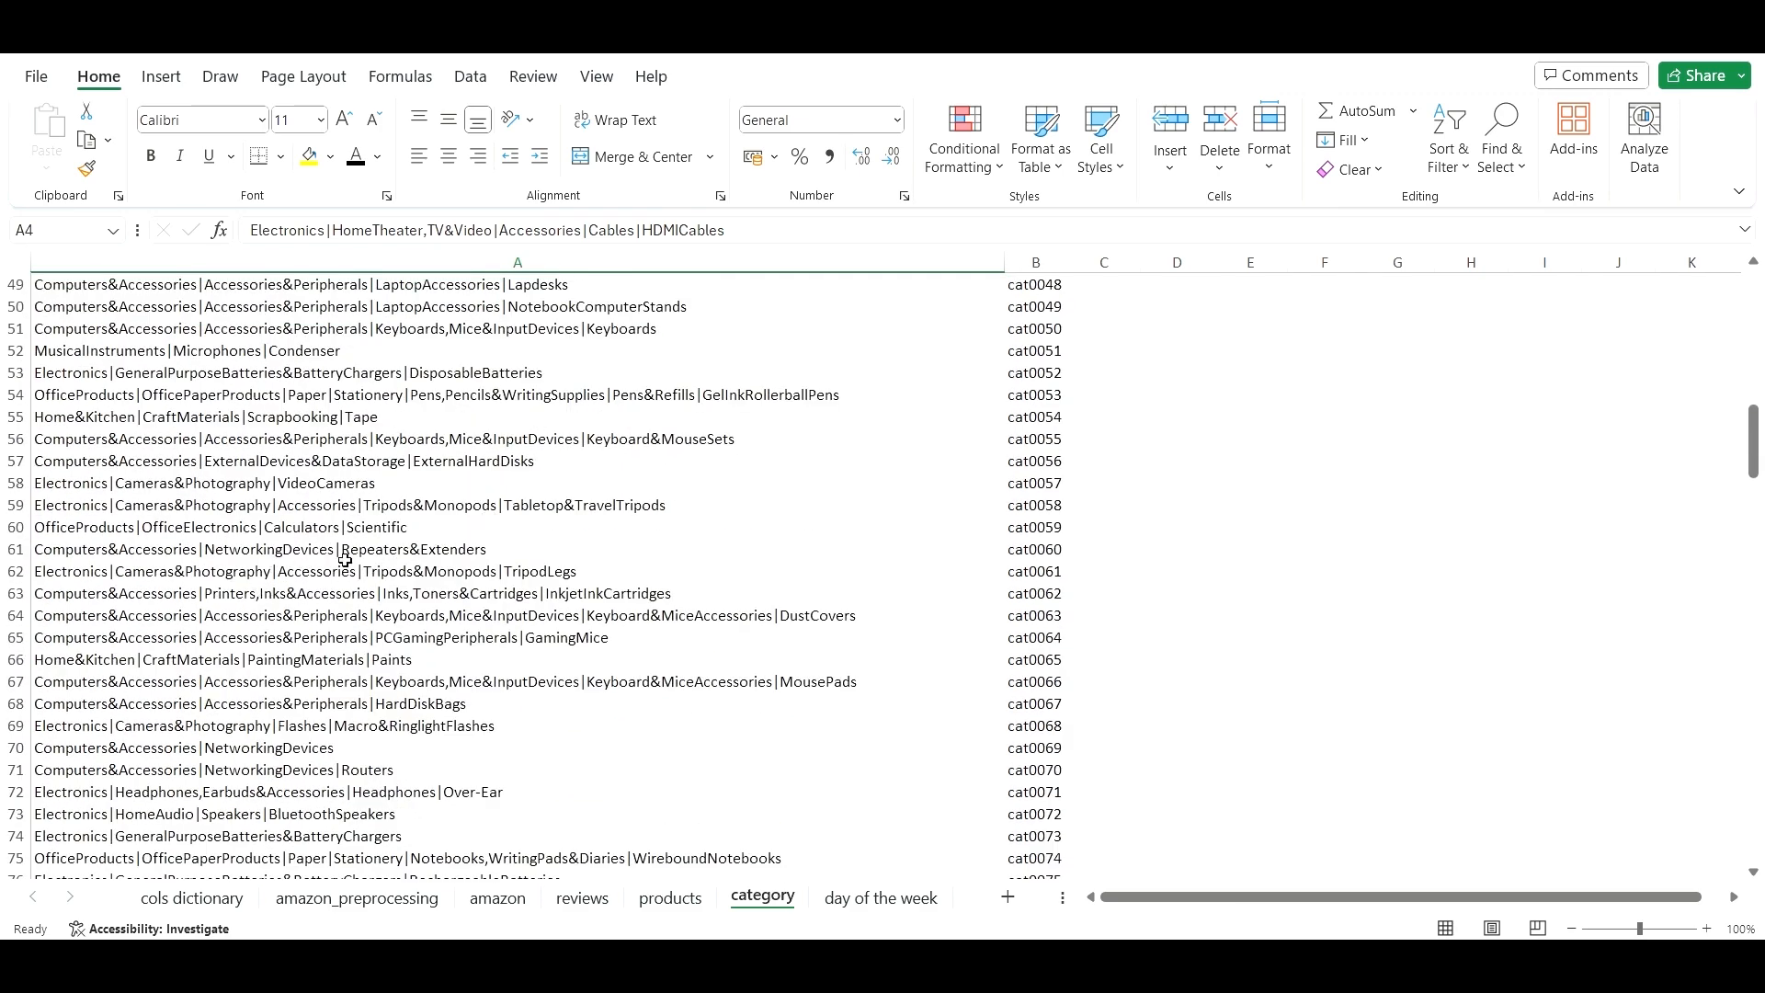
scroll(681, 601, "up", 16)
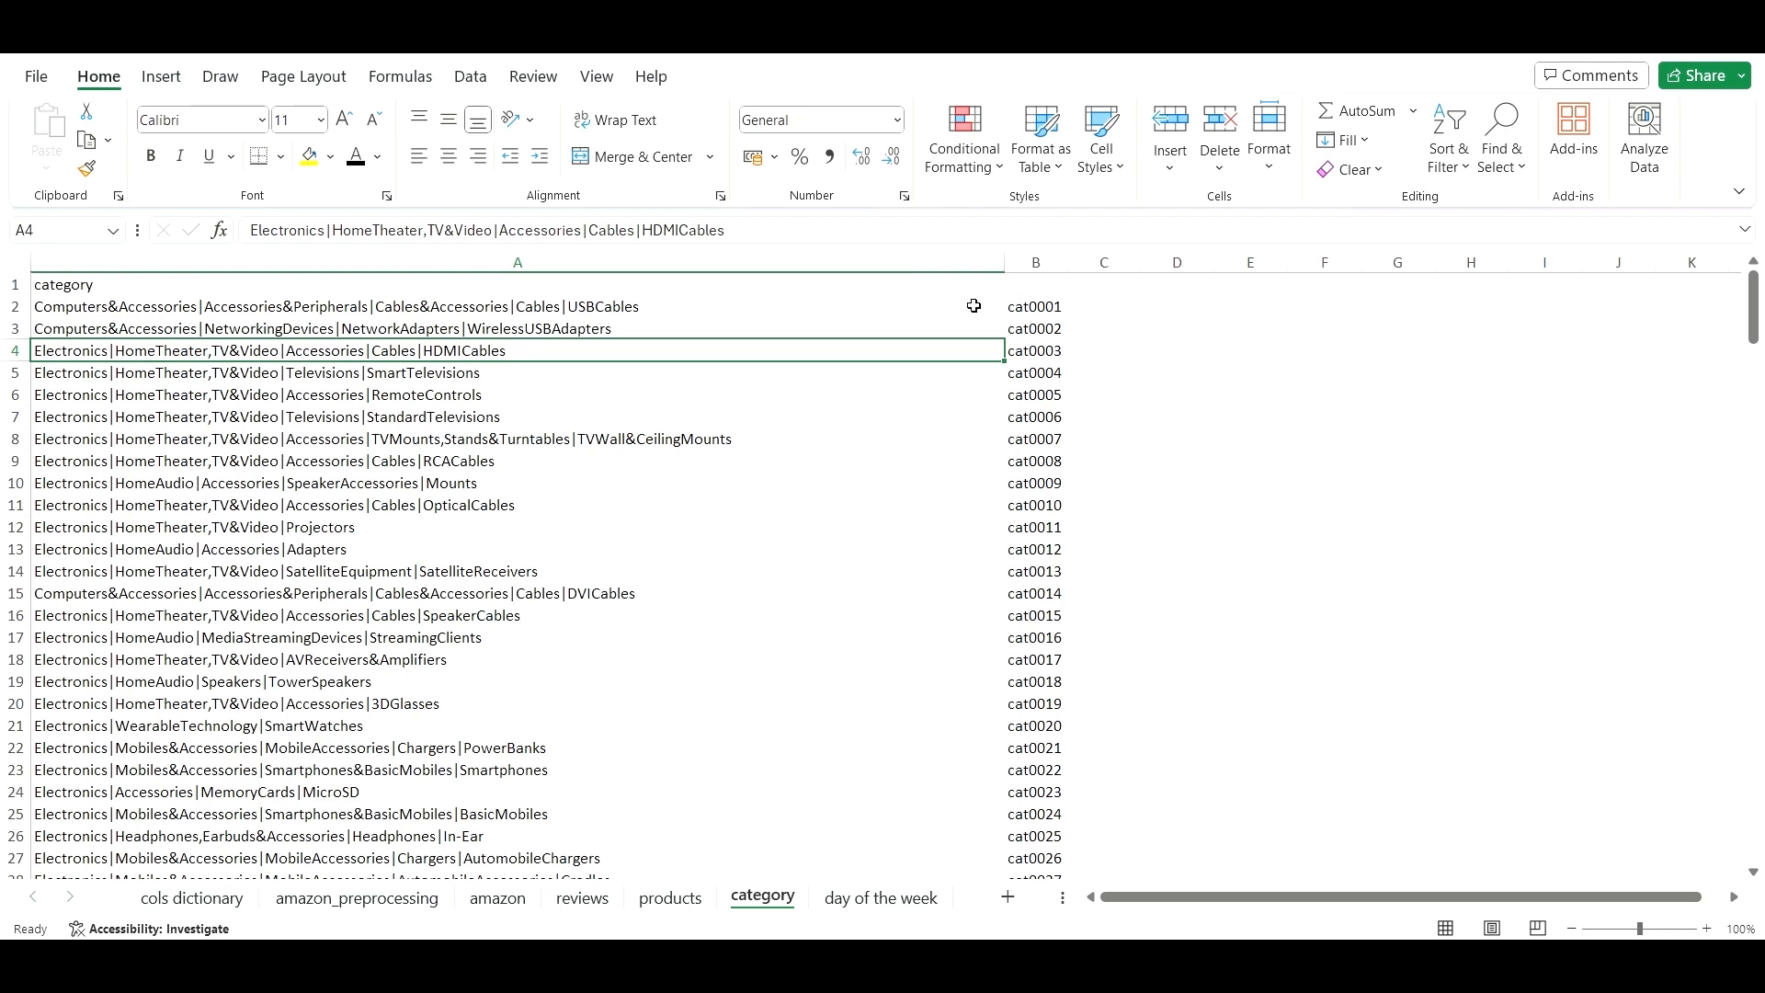
left_click(1049, 306)
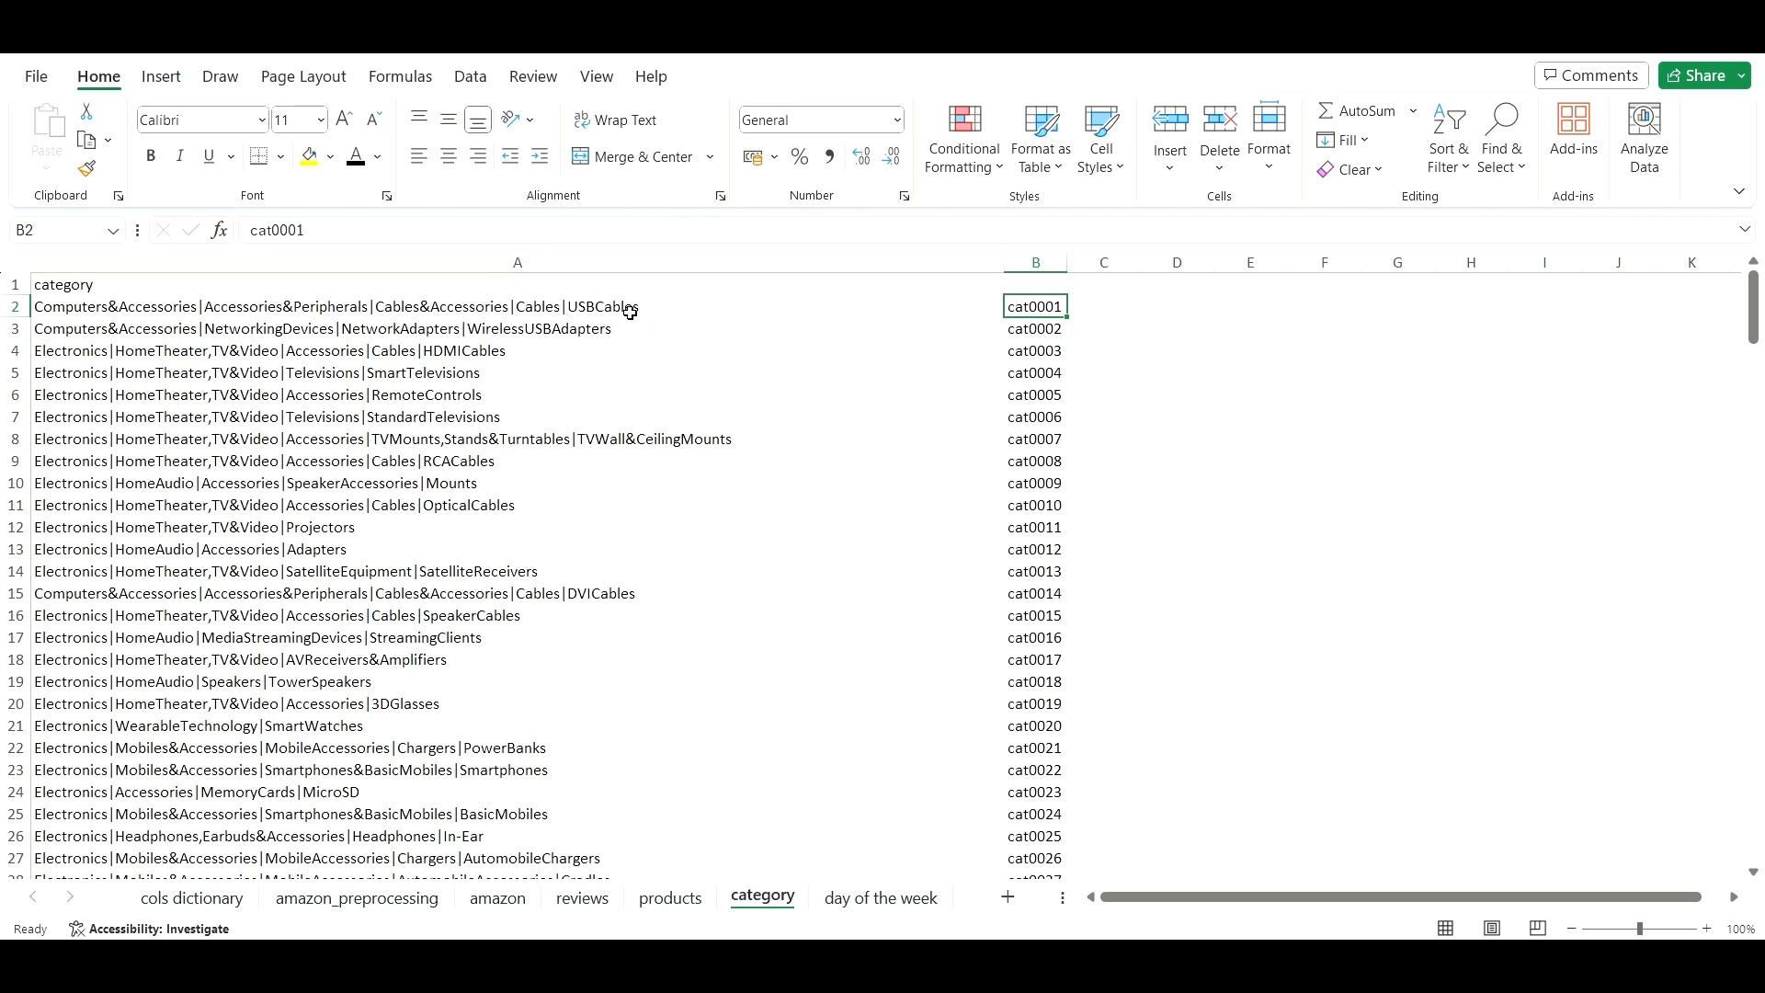
scroll(492, 311, "down", 13)
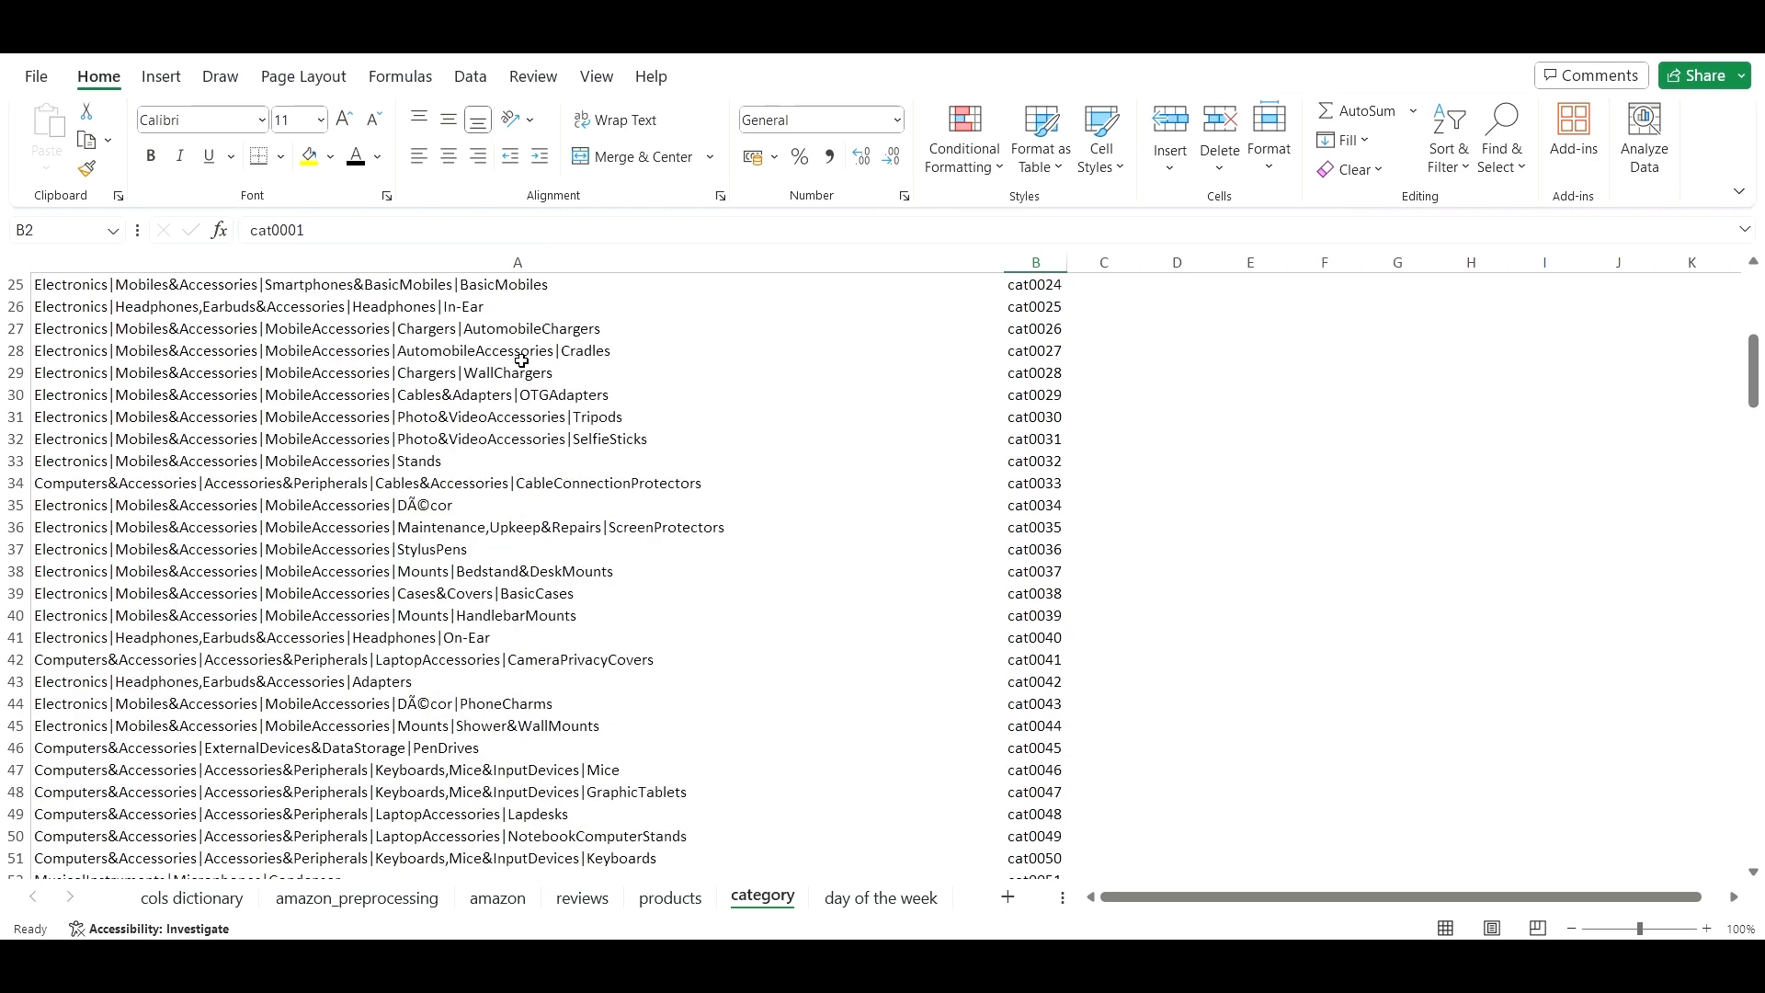
scroll(643, 501, "down", 13)
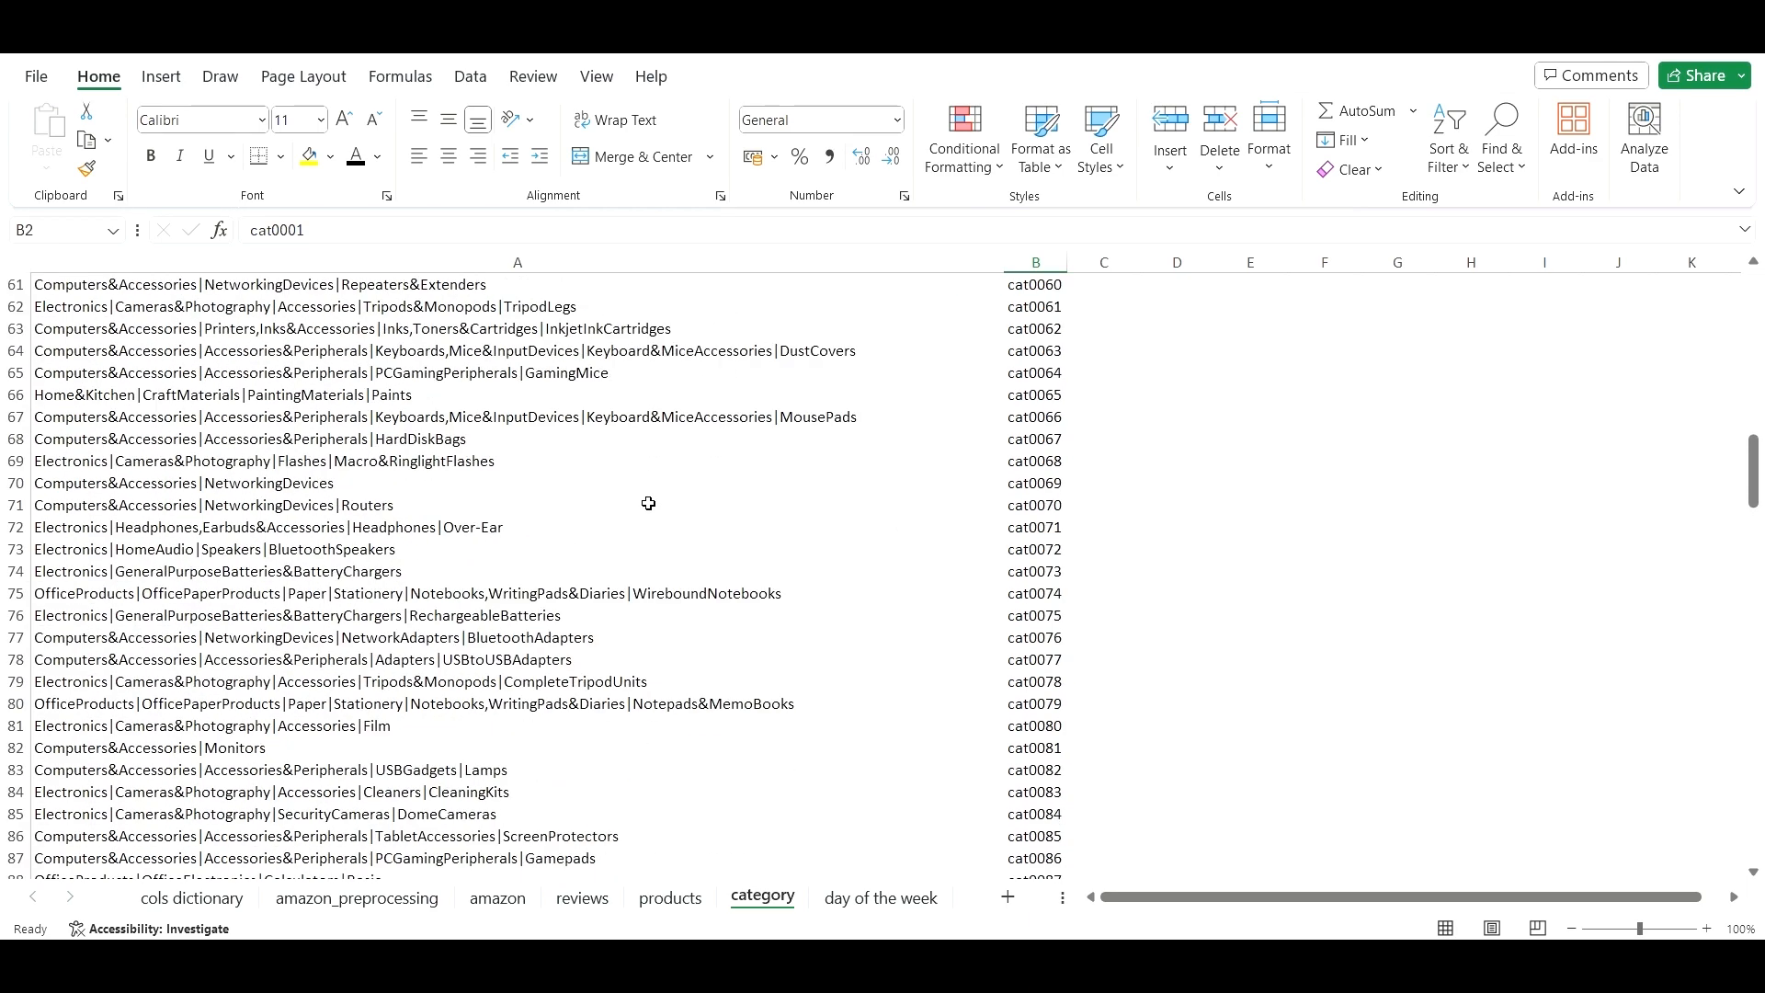
scroll(653, 504, "down", 14)
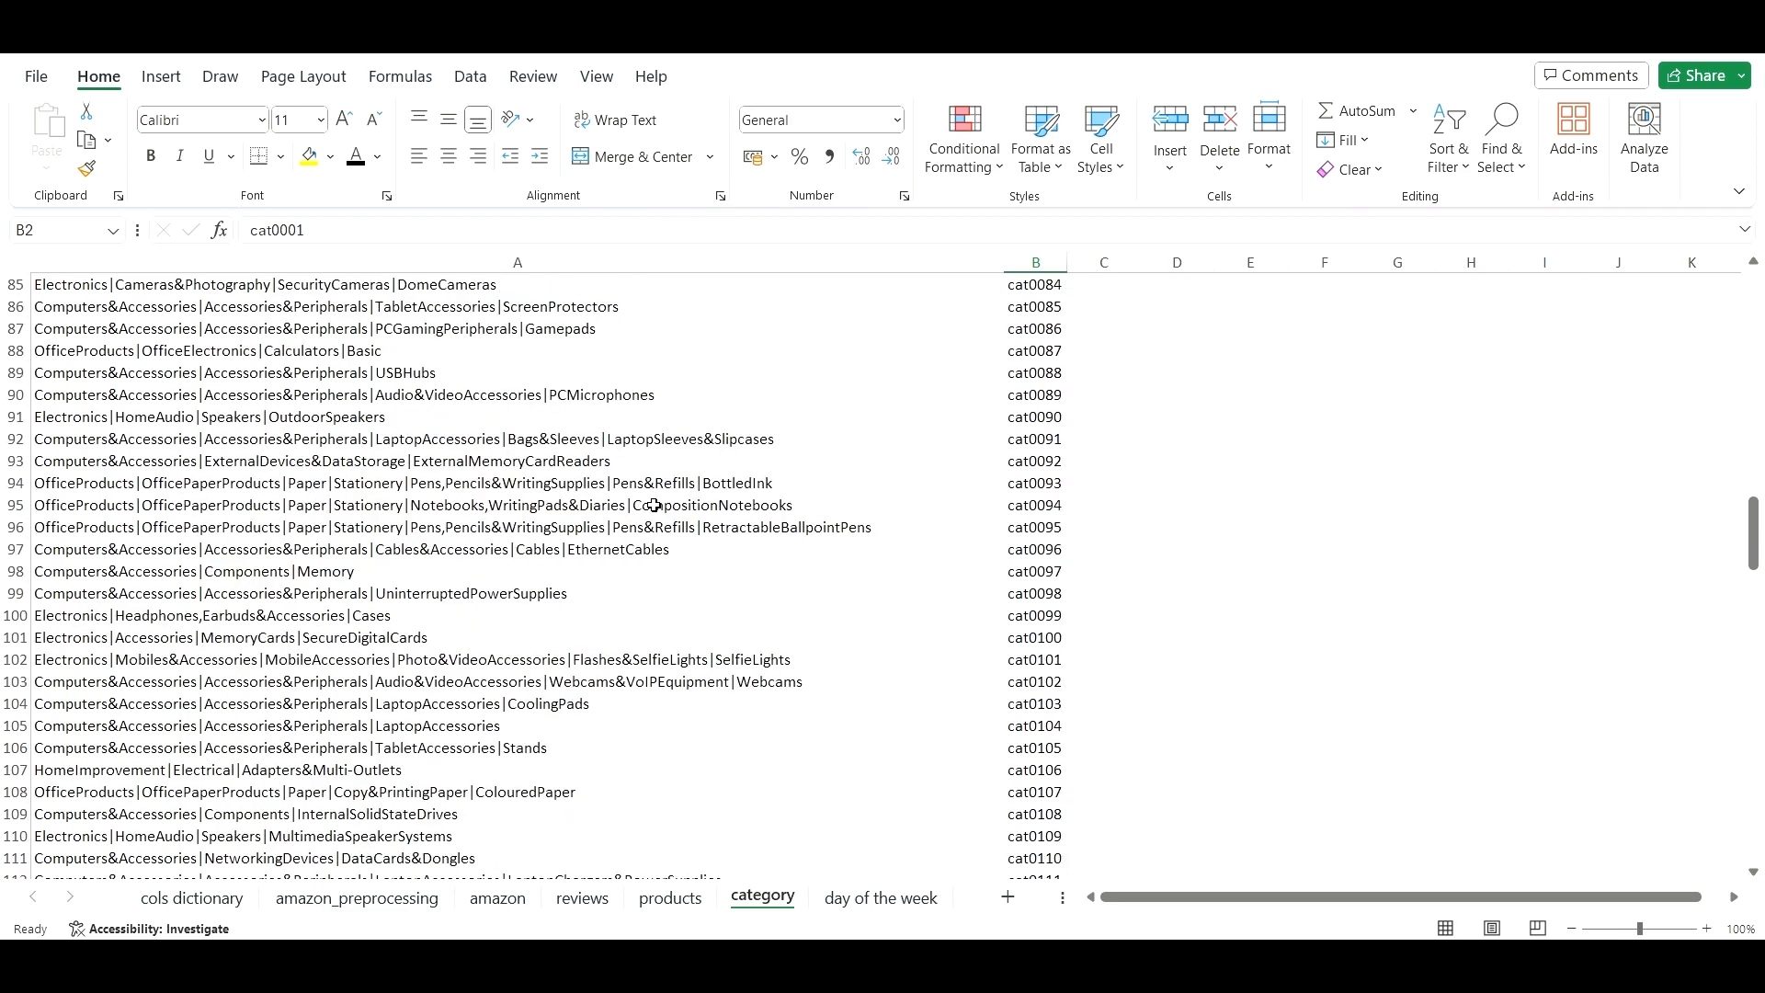
scroll(653, 504, "down", 10)
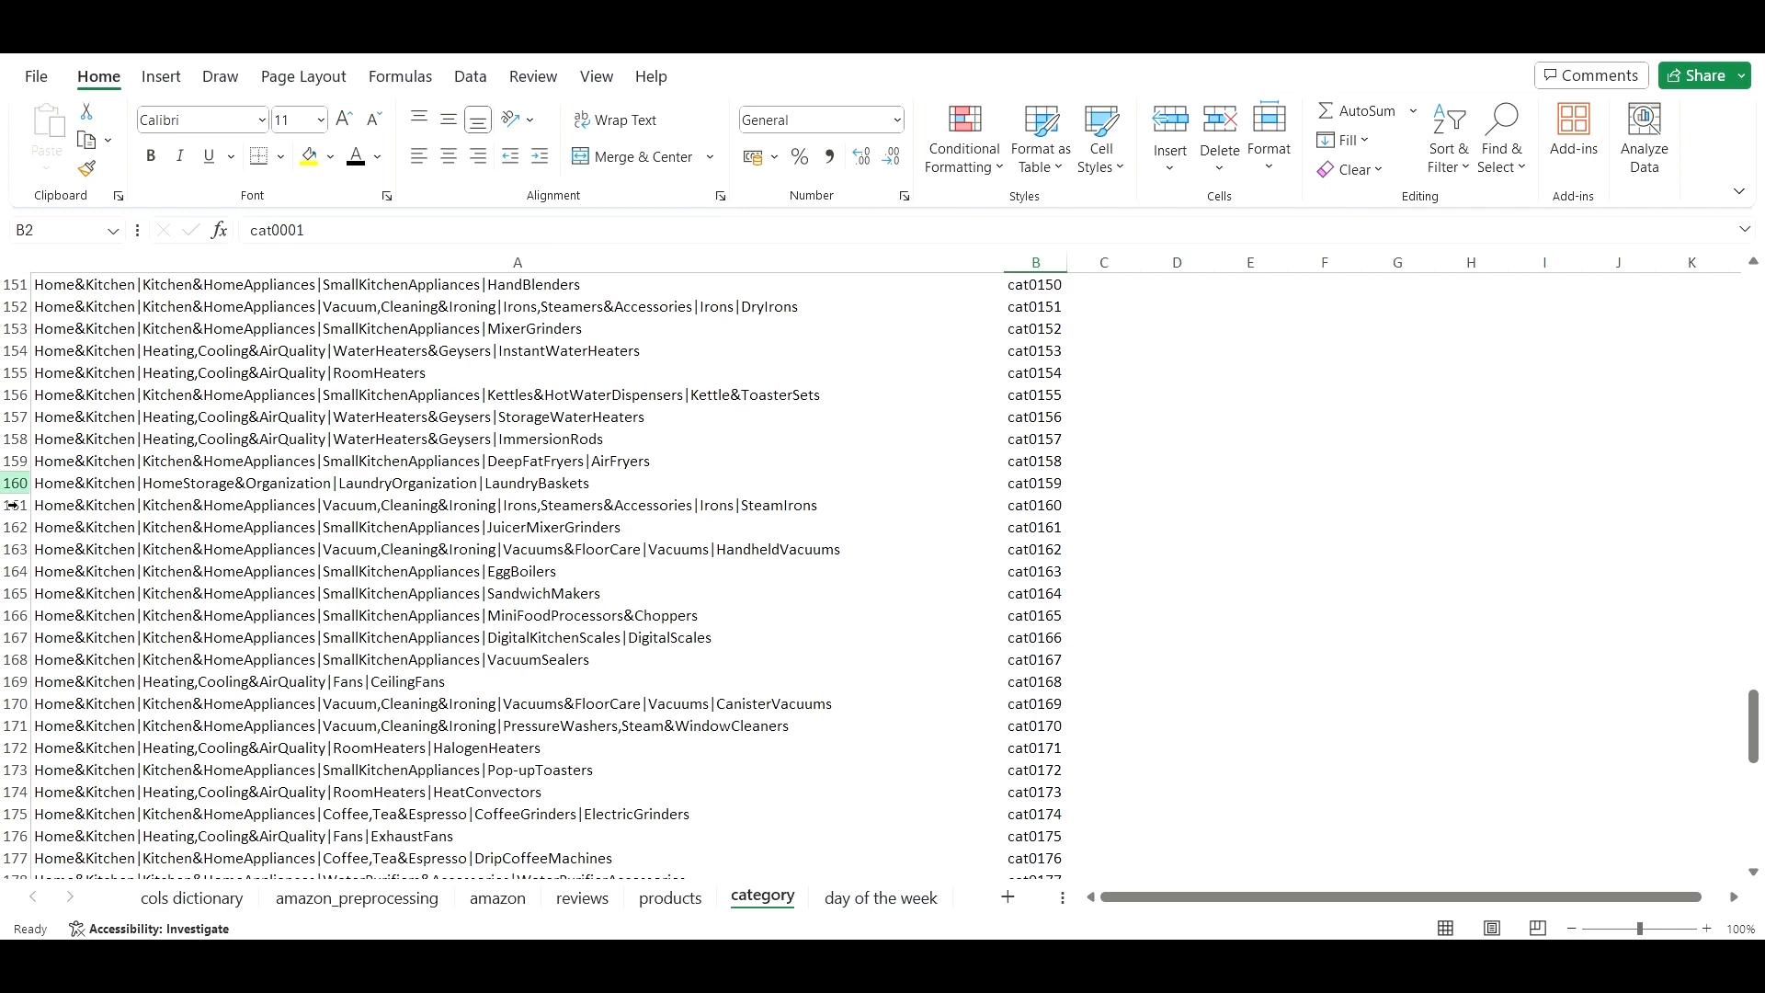
scroll(81, 395, "down", 16)
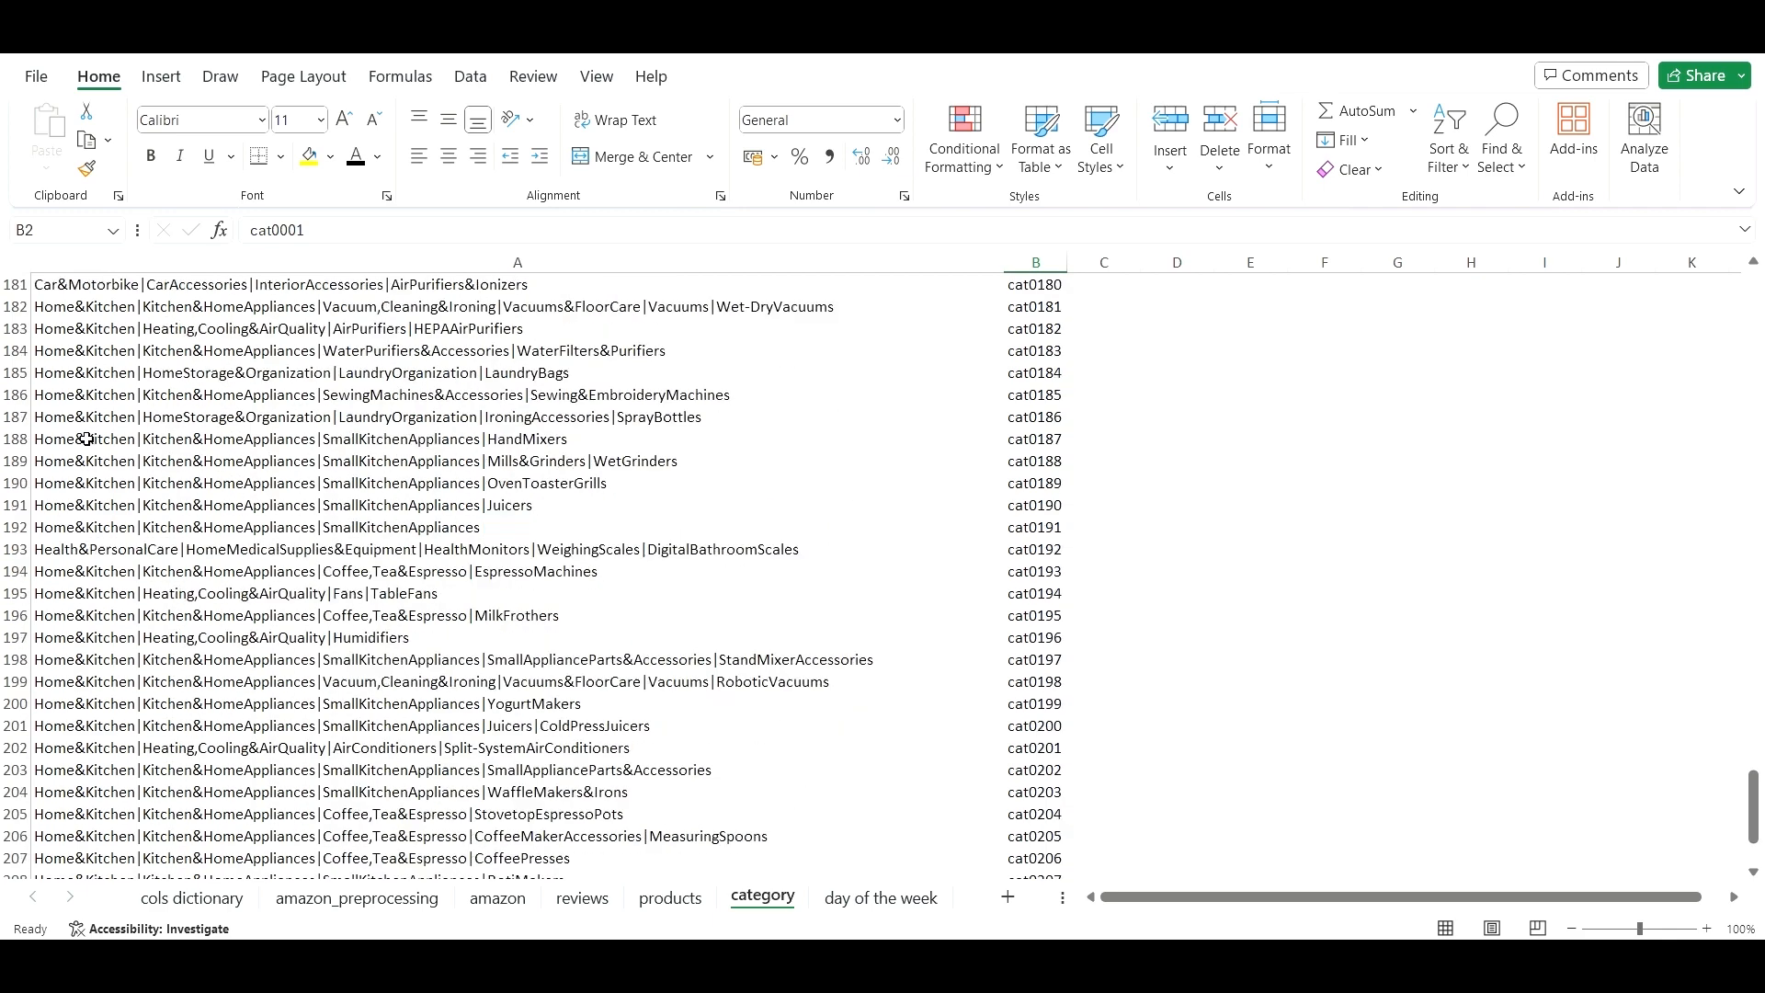
scroll(91, 510, "up", 19)
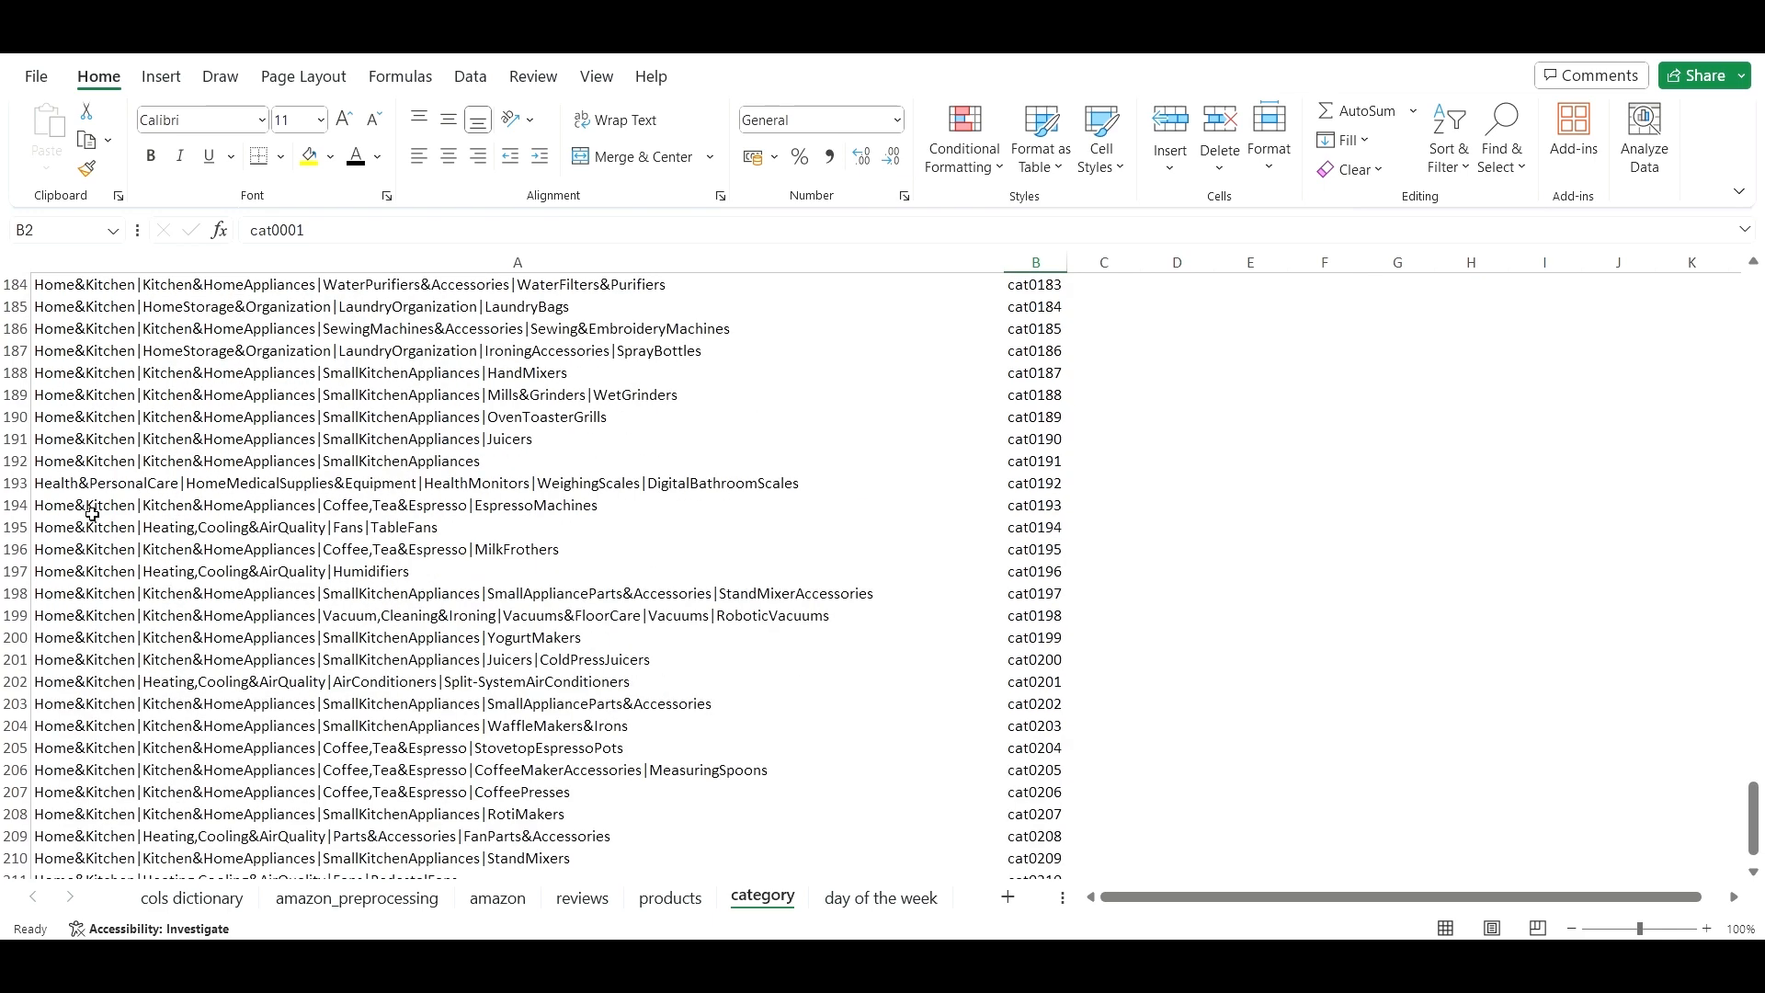
scroll(99, 522, "up", 20)
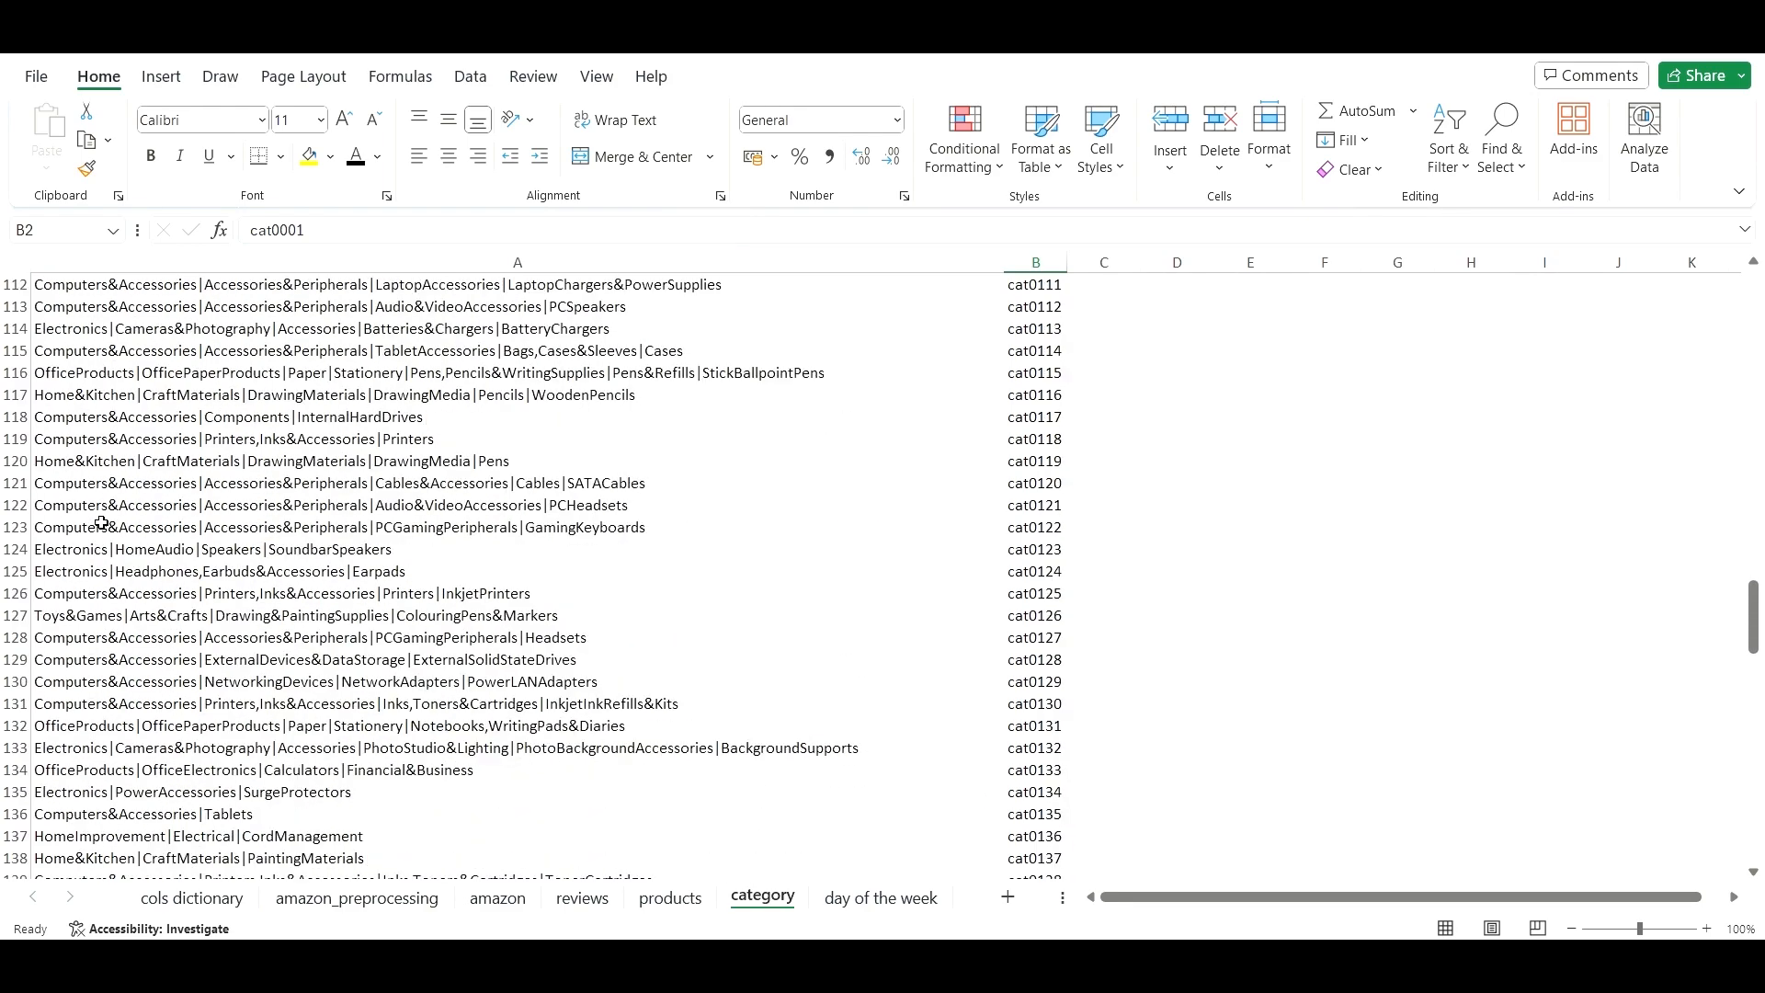
scroll(100, 526, "up", 20)
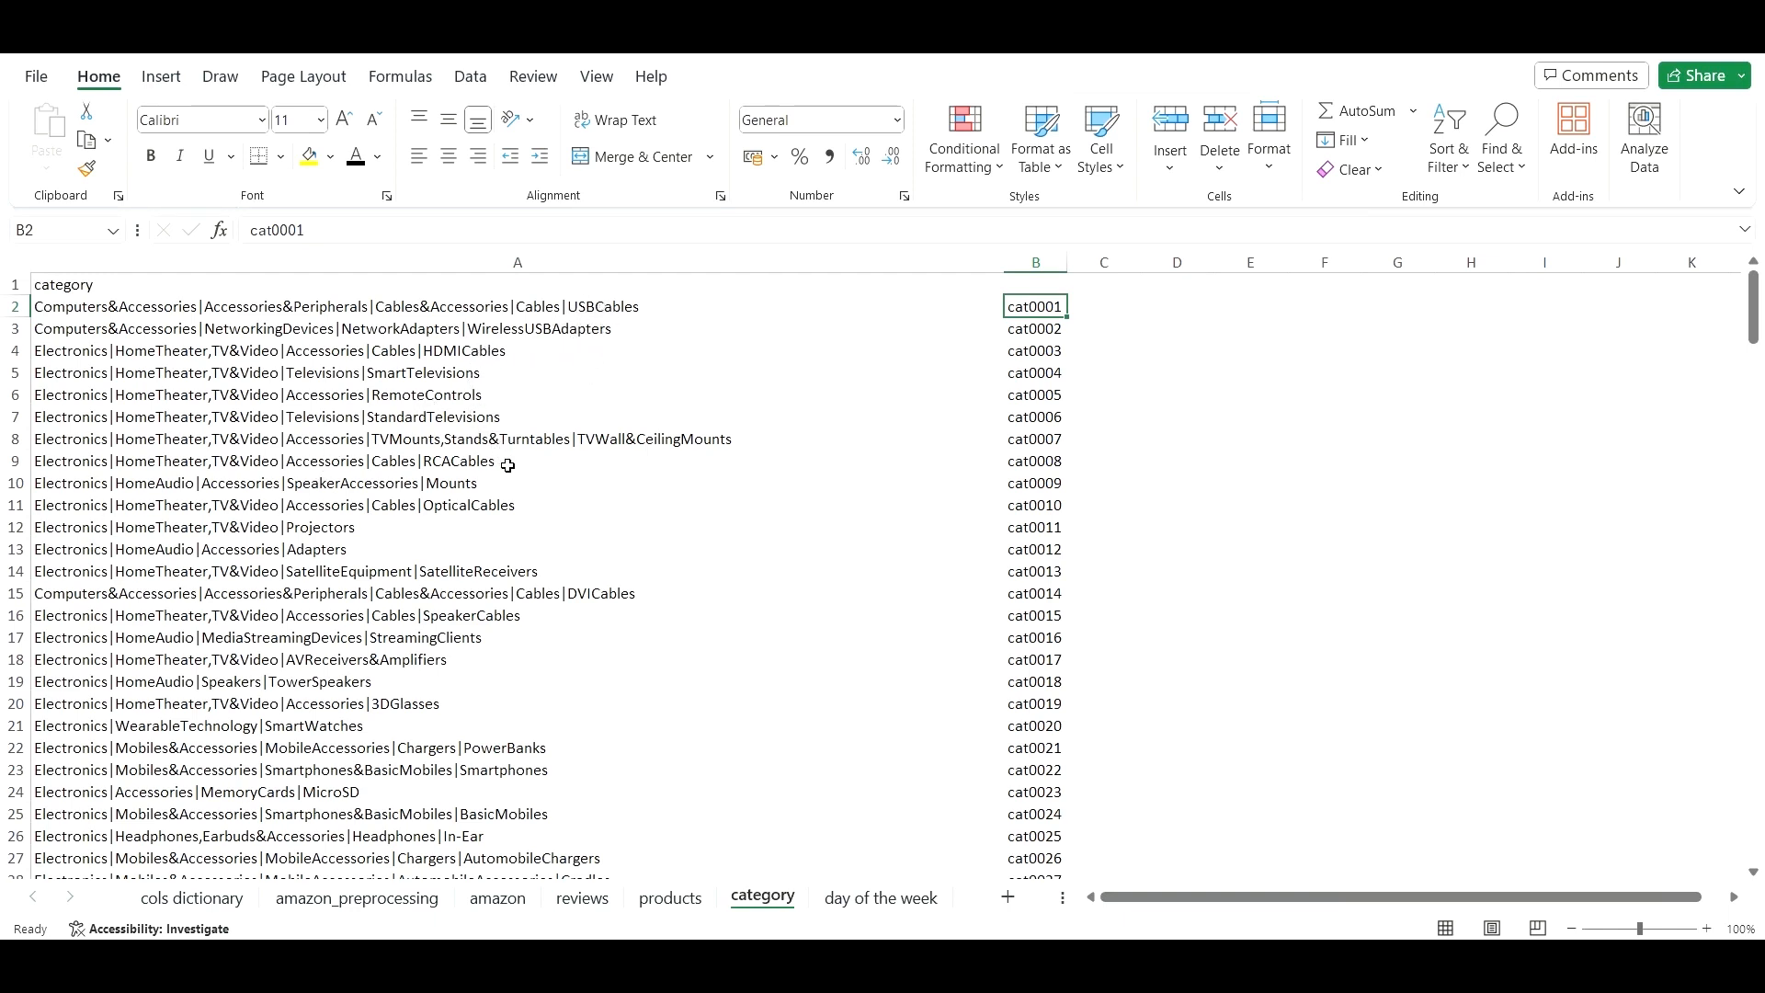
scroll(632, 581, "down", 14)
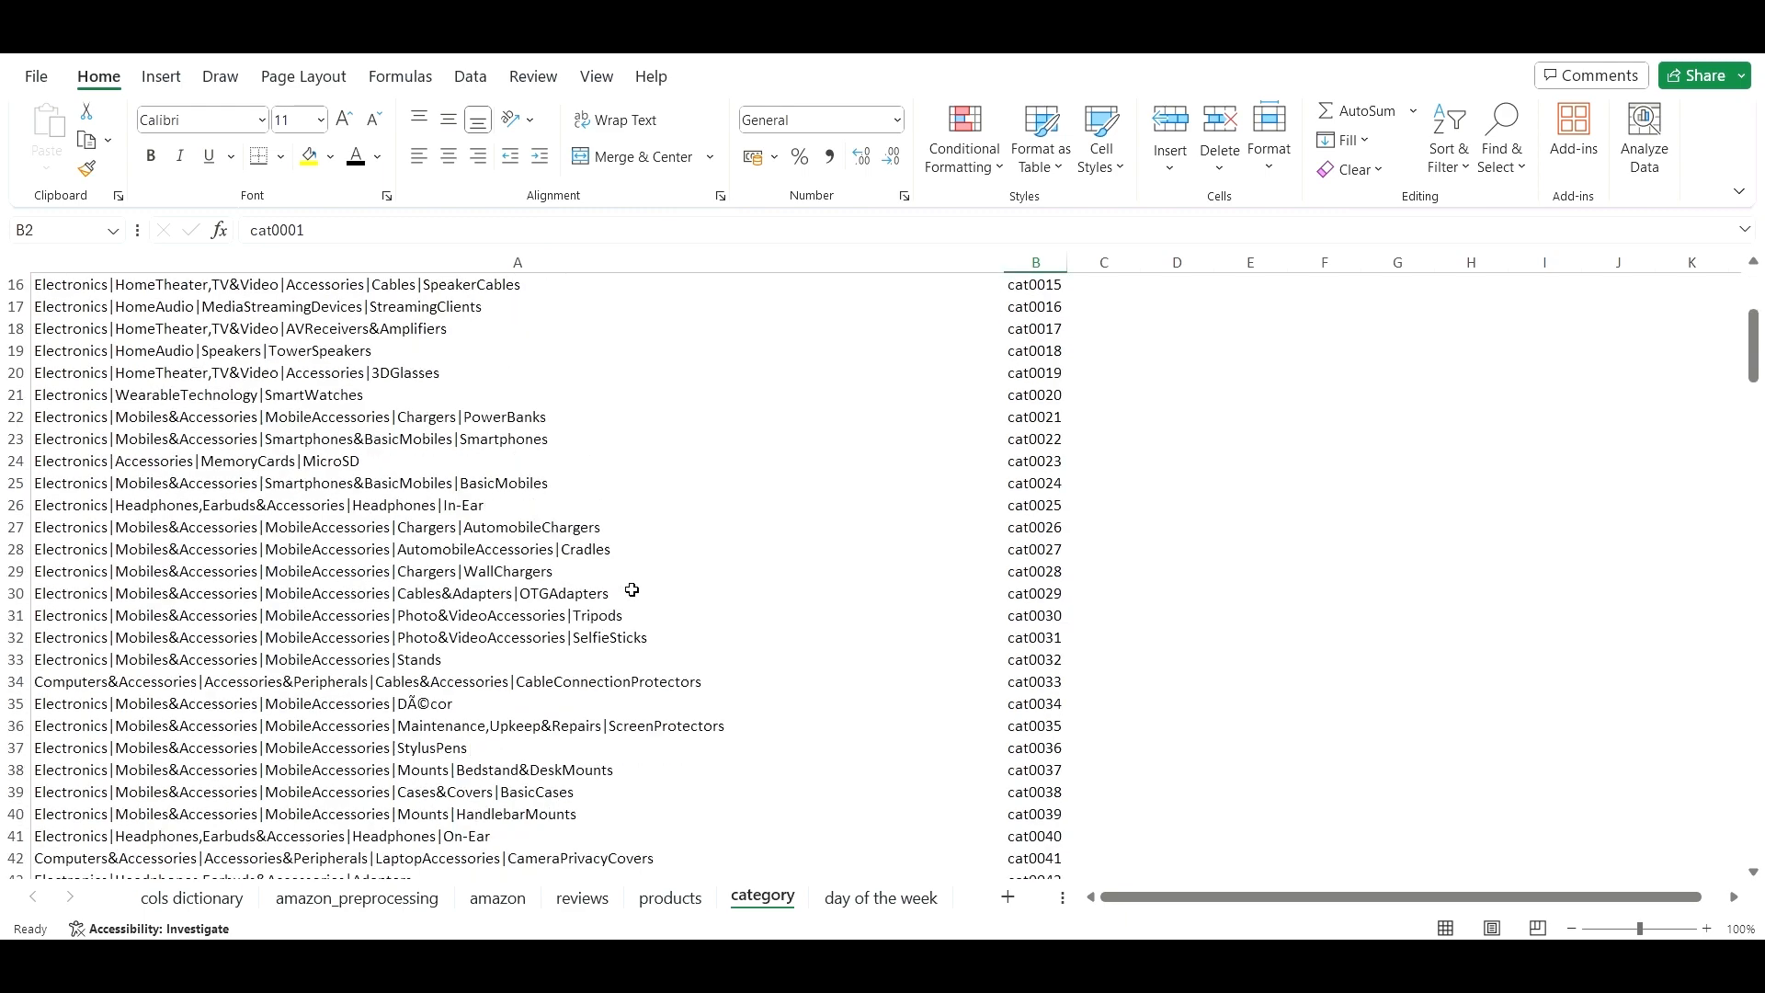
scroll(636, 586, "down", 16)
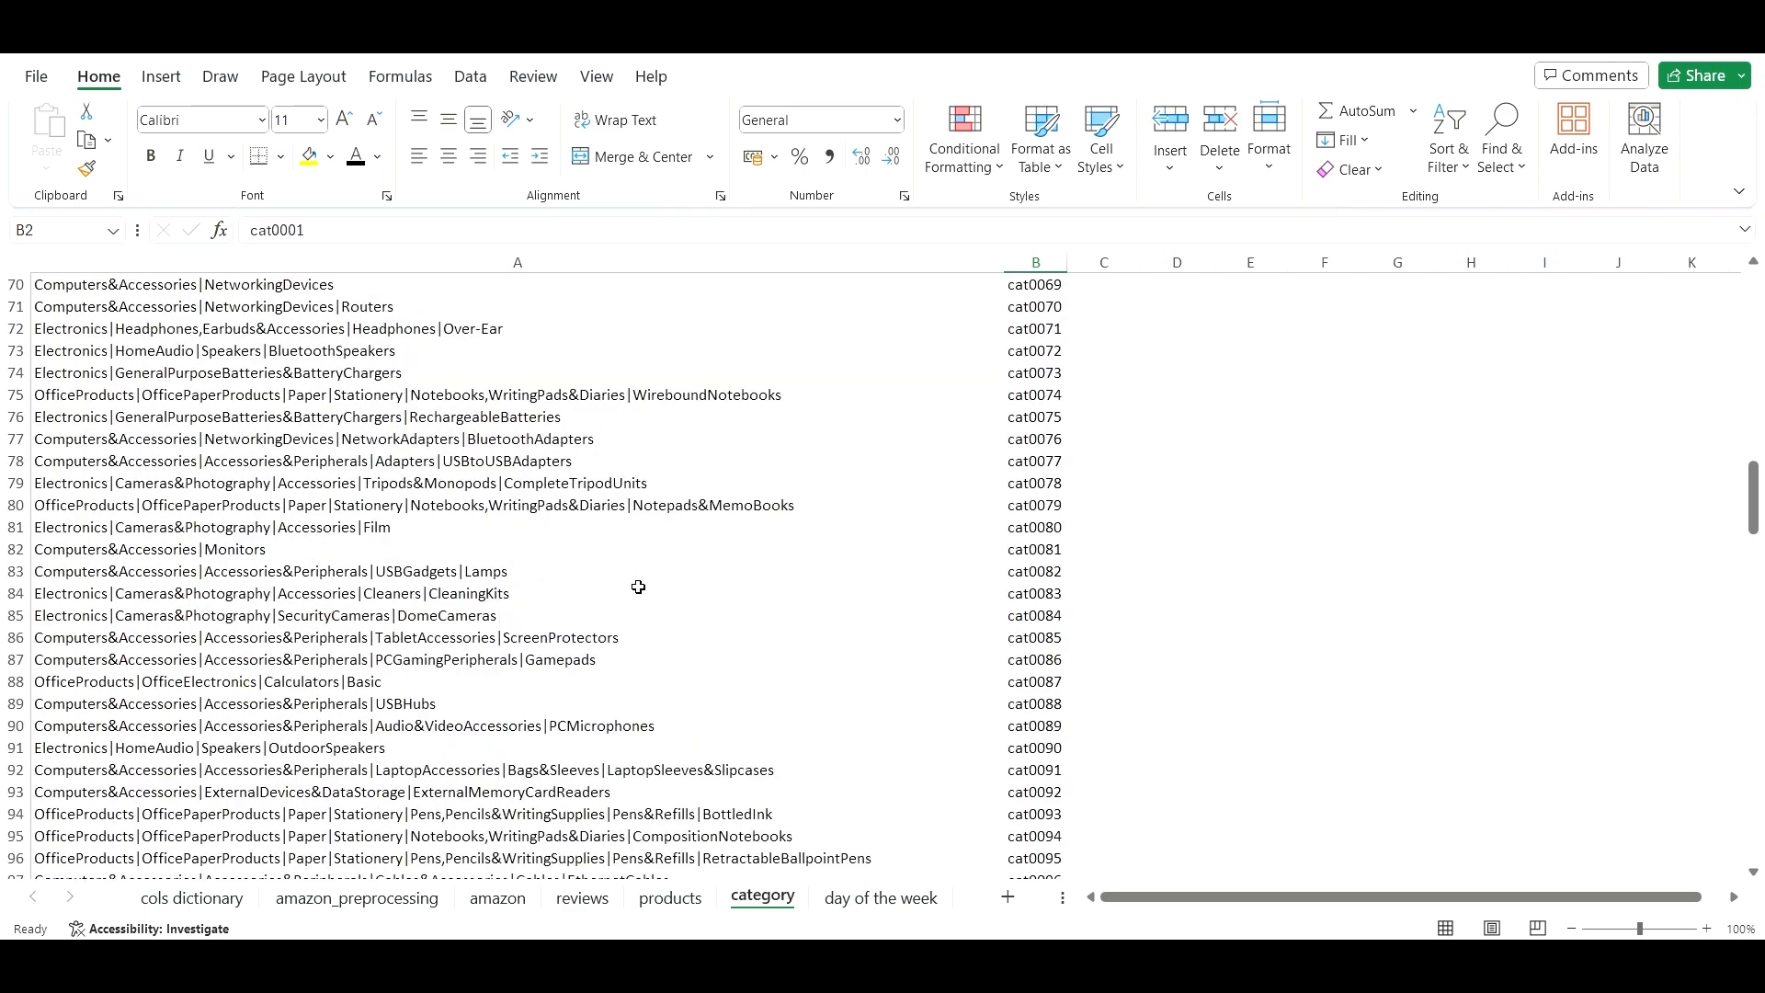
scroll(638, 587, "down", 8)
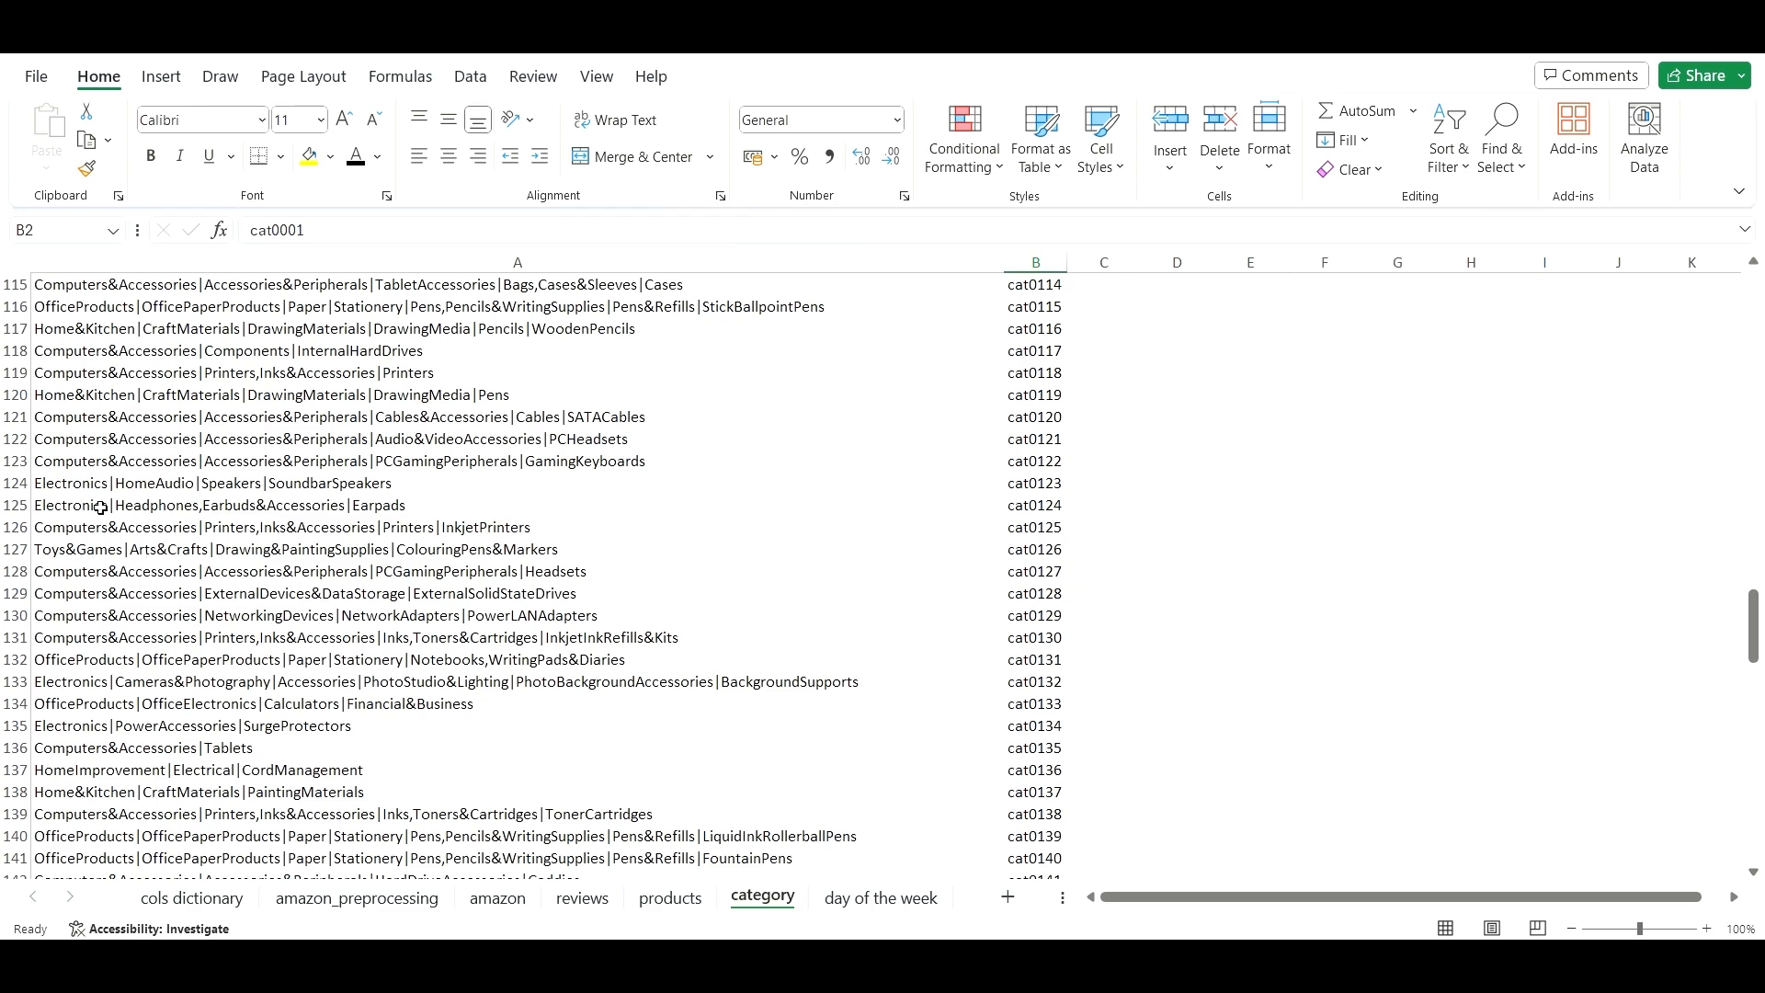
scroll(101, 507, "up", 19)
scroll(118, 517, "up", 19)
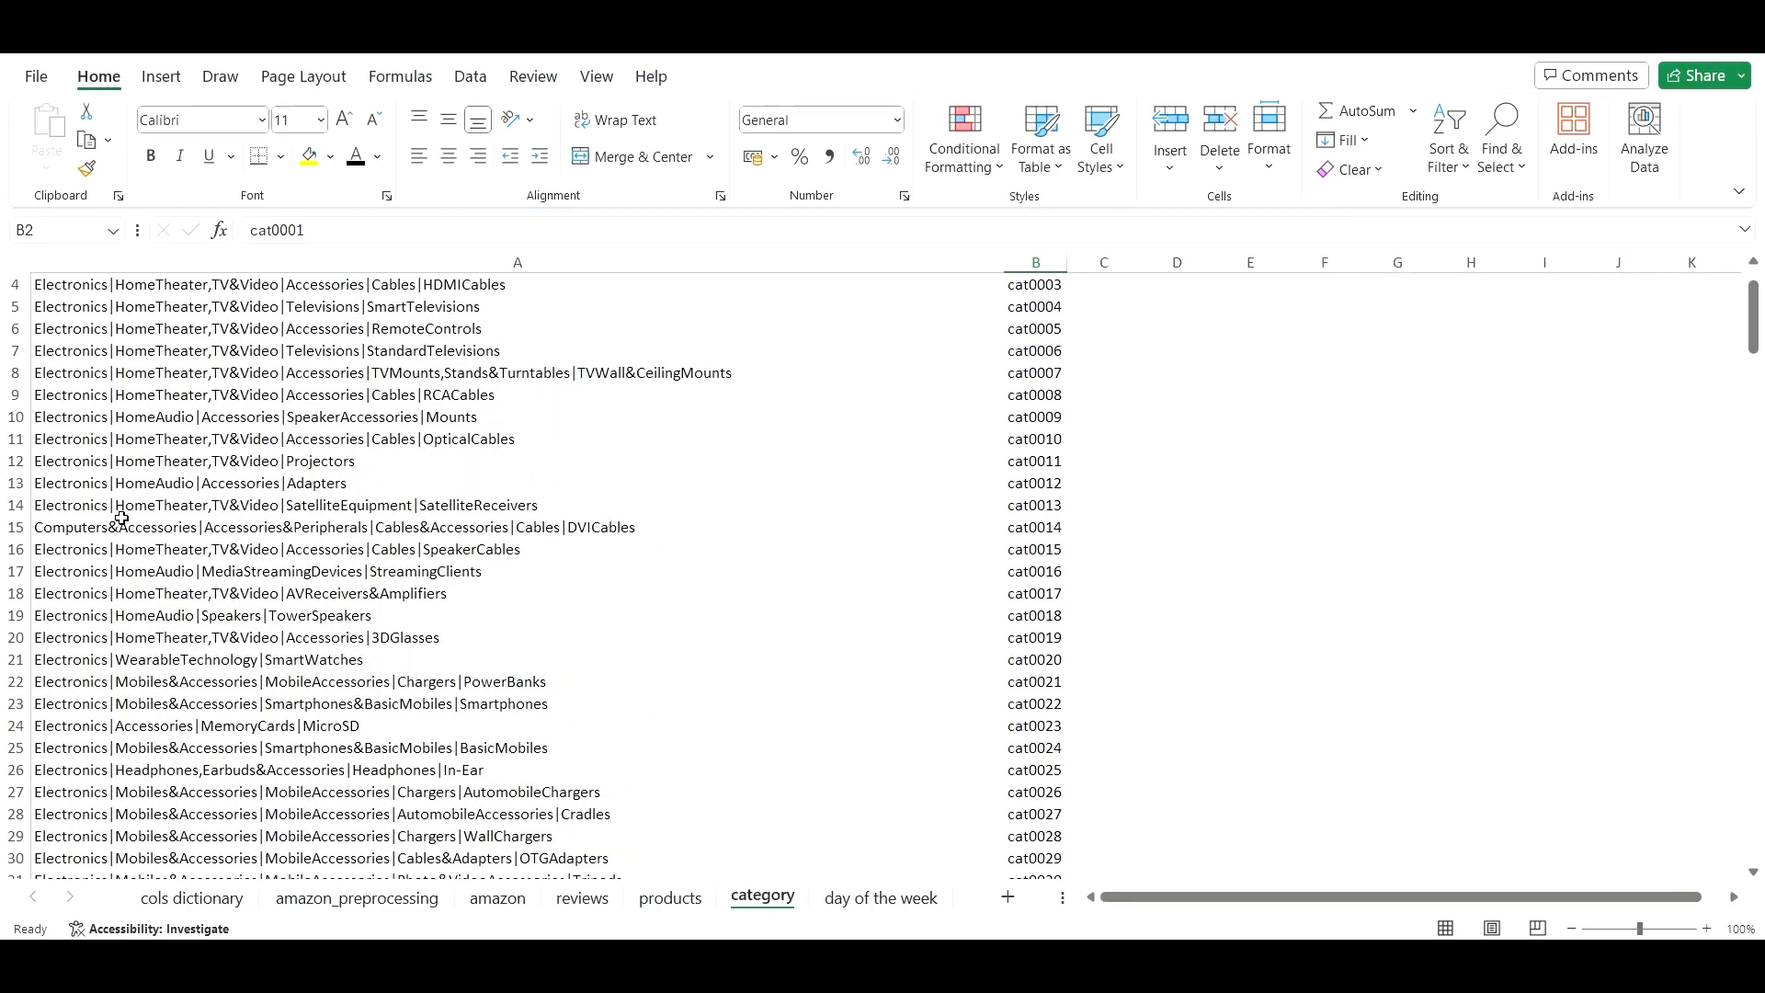
left_click(333, 347)
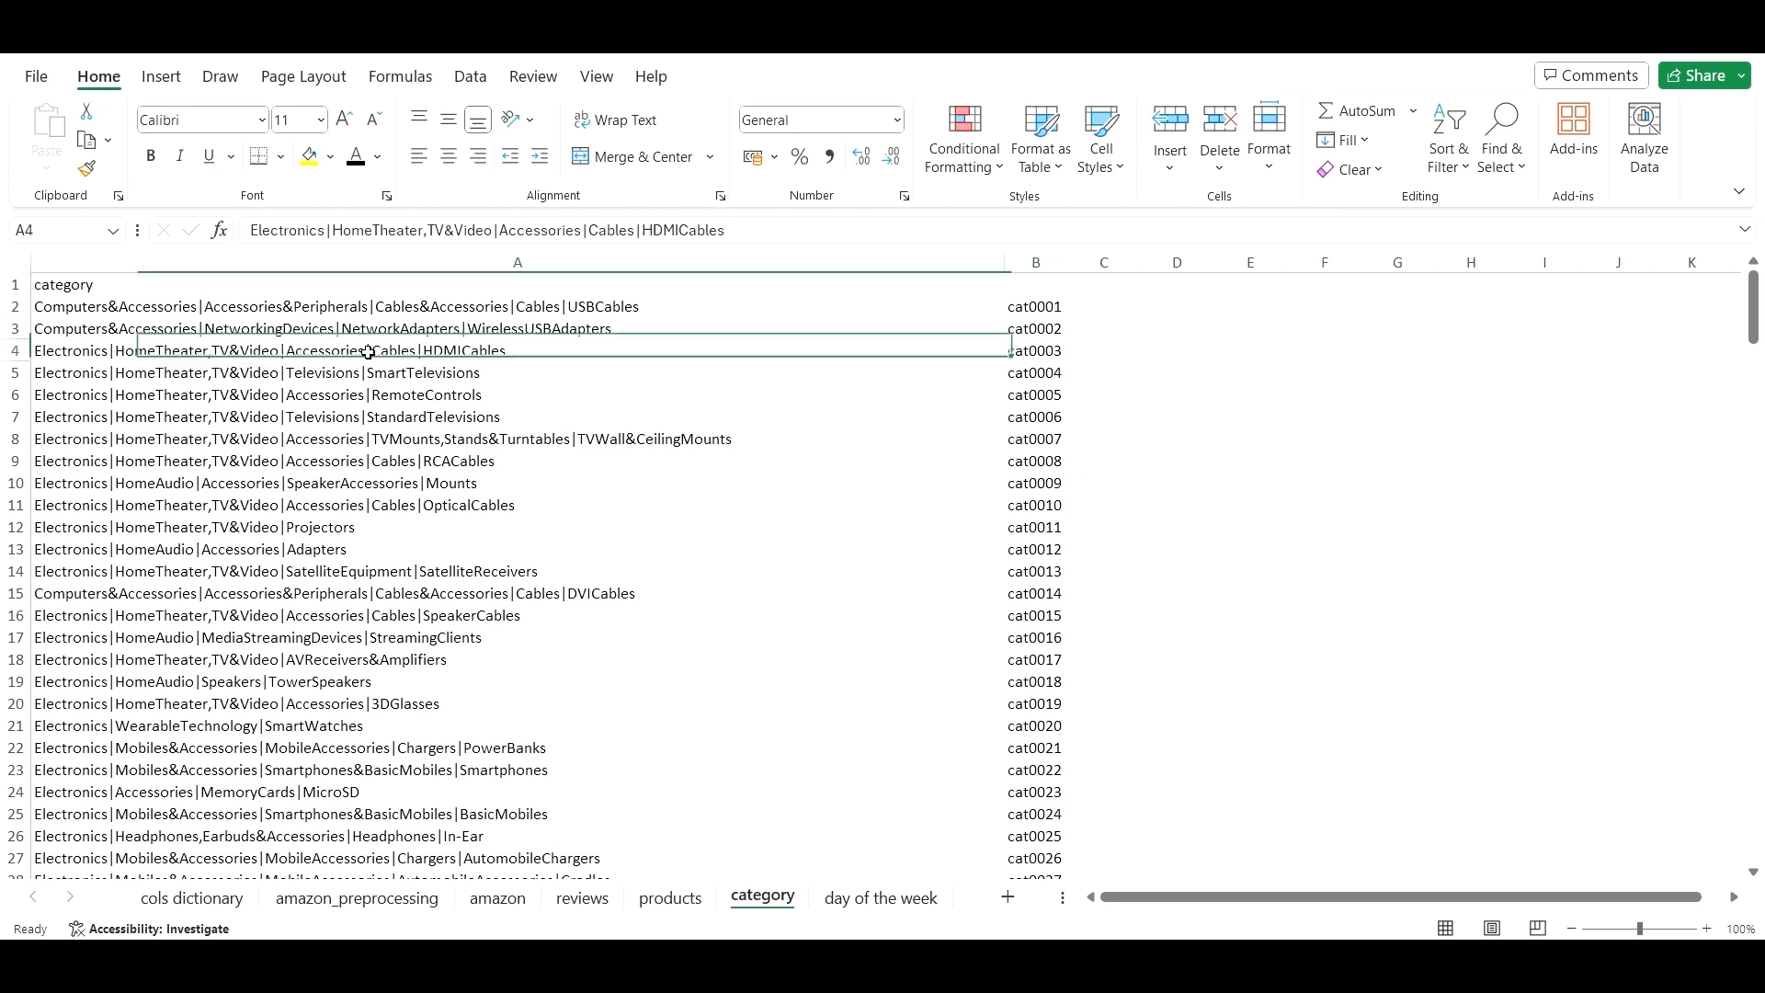
- Launch Text to Columns for the category path in cell A2
left_click(466, 310)
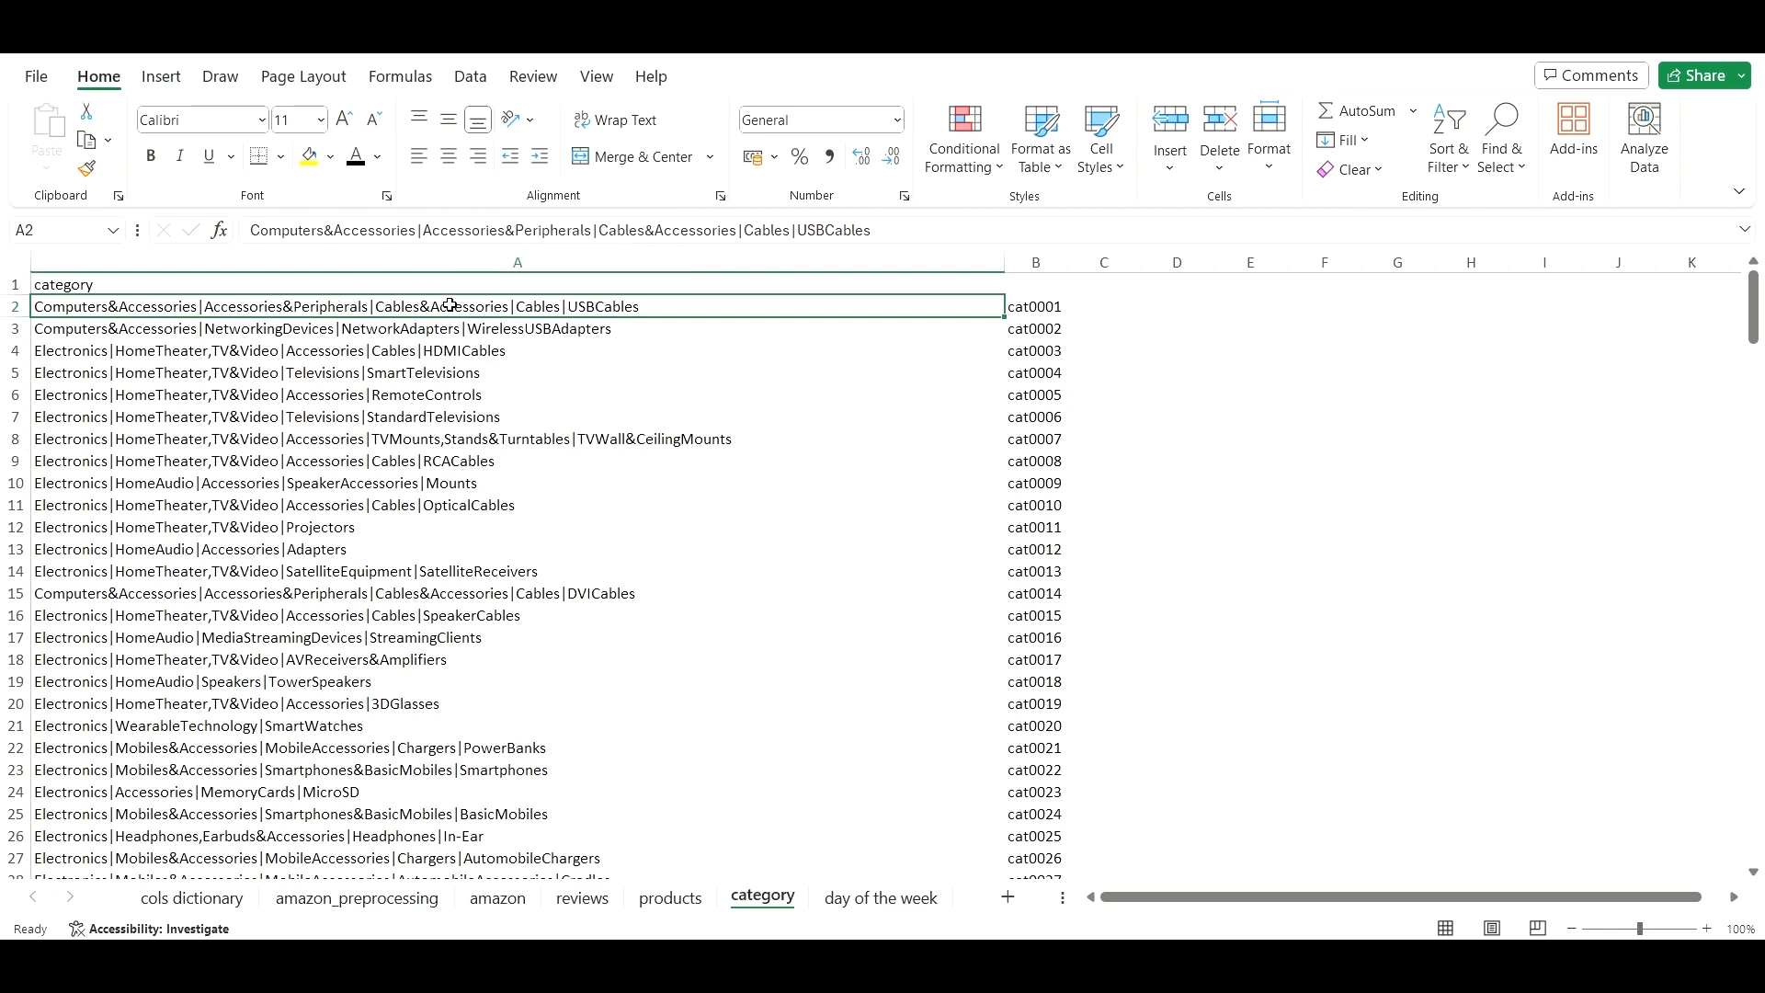
left_click(471, 79)
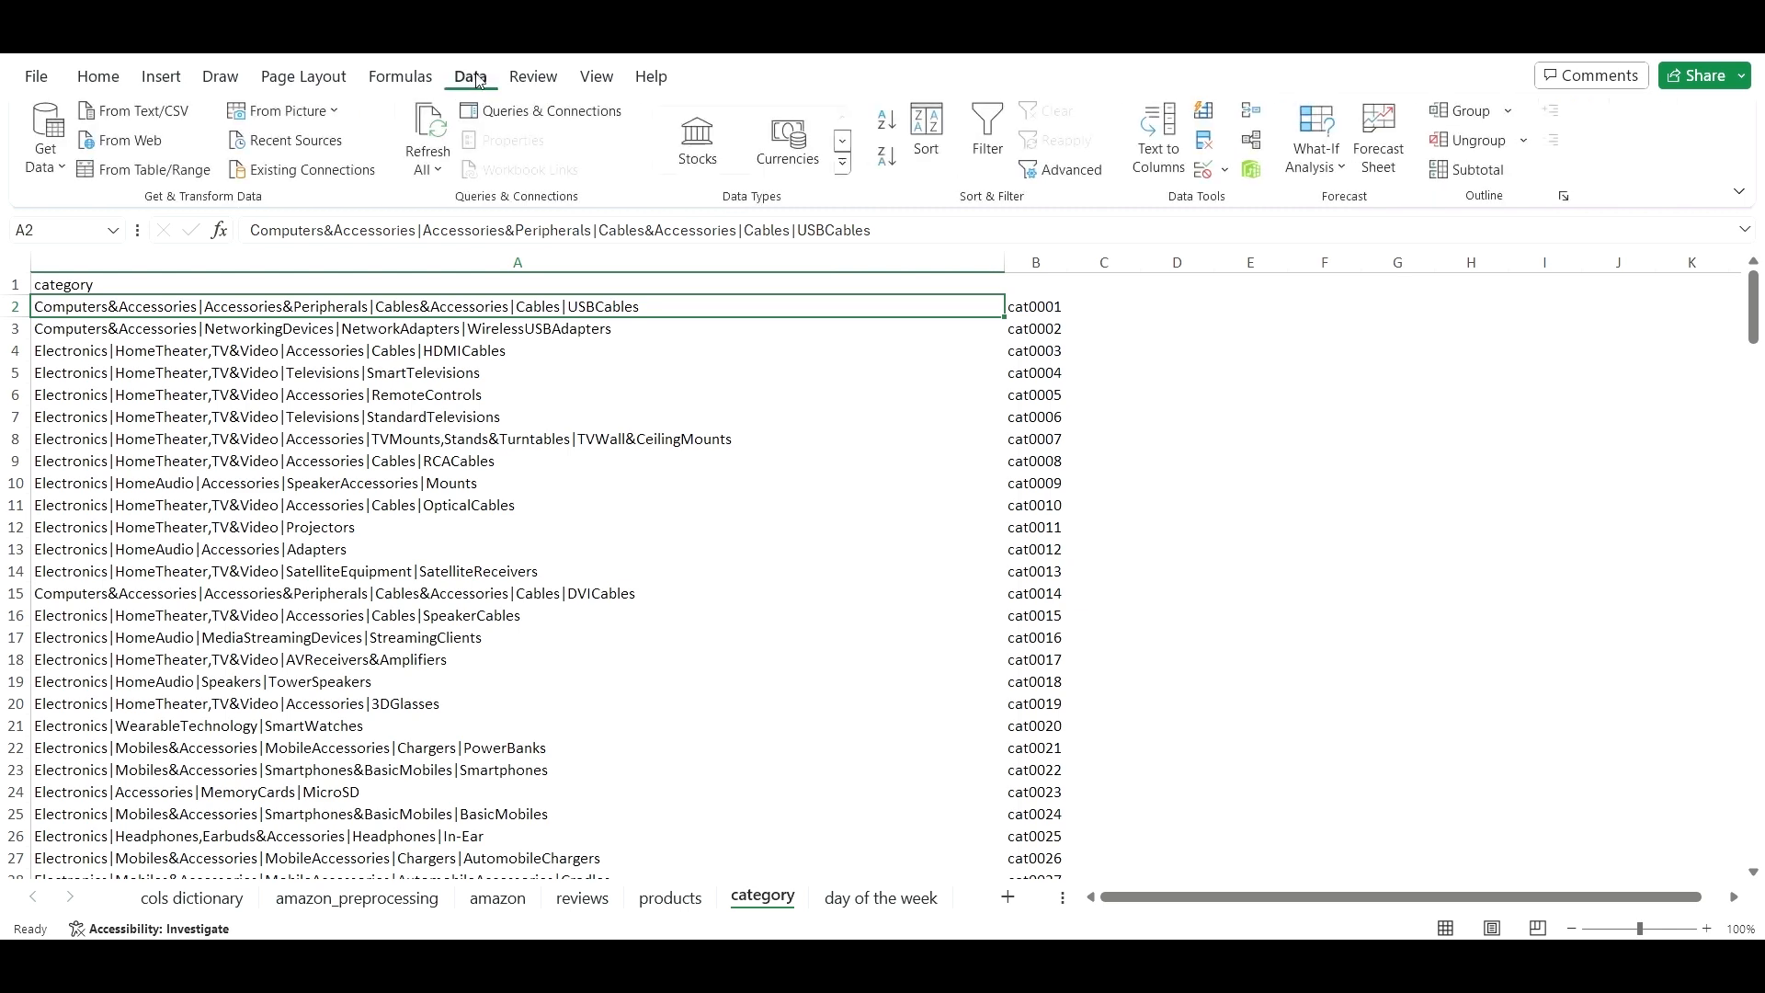
left_click(1160, 138)
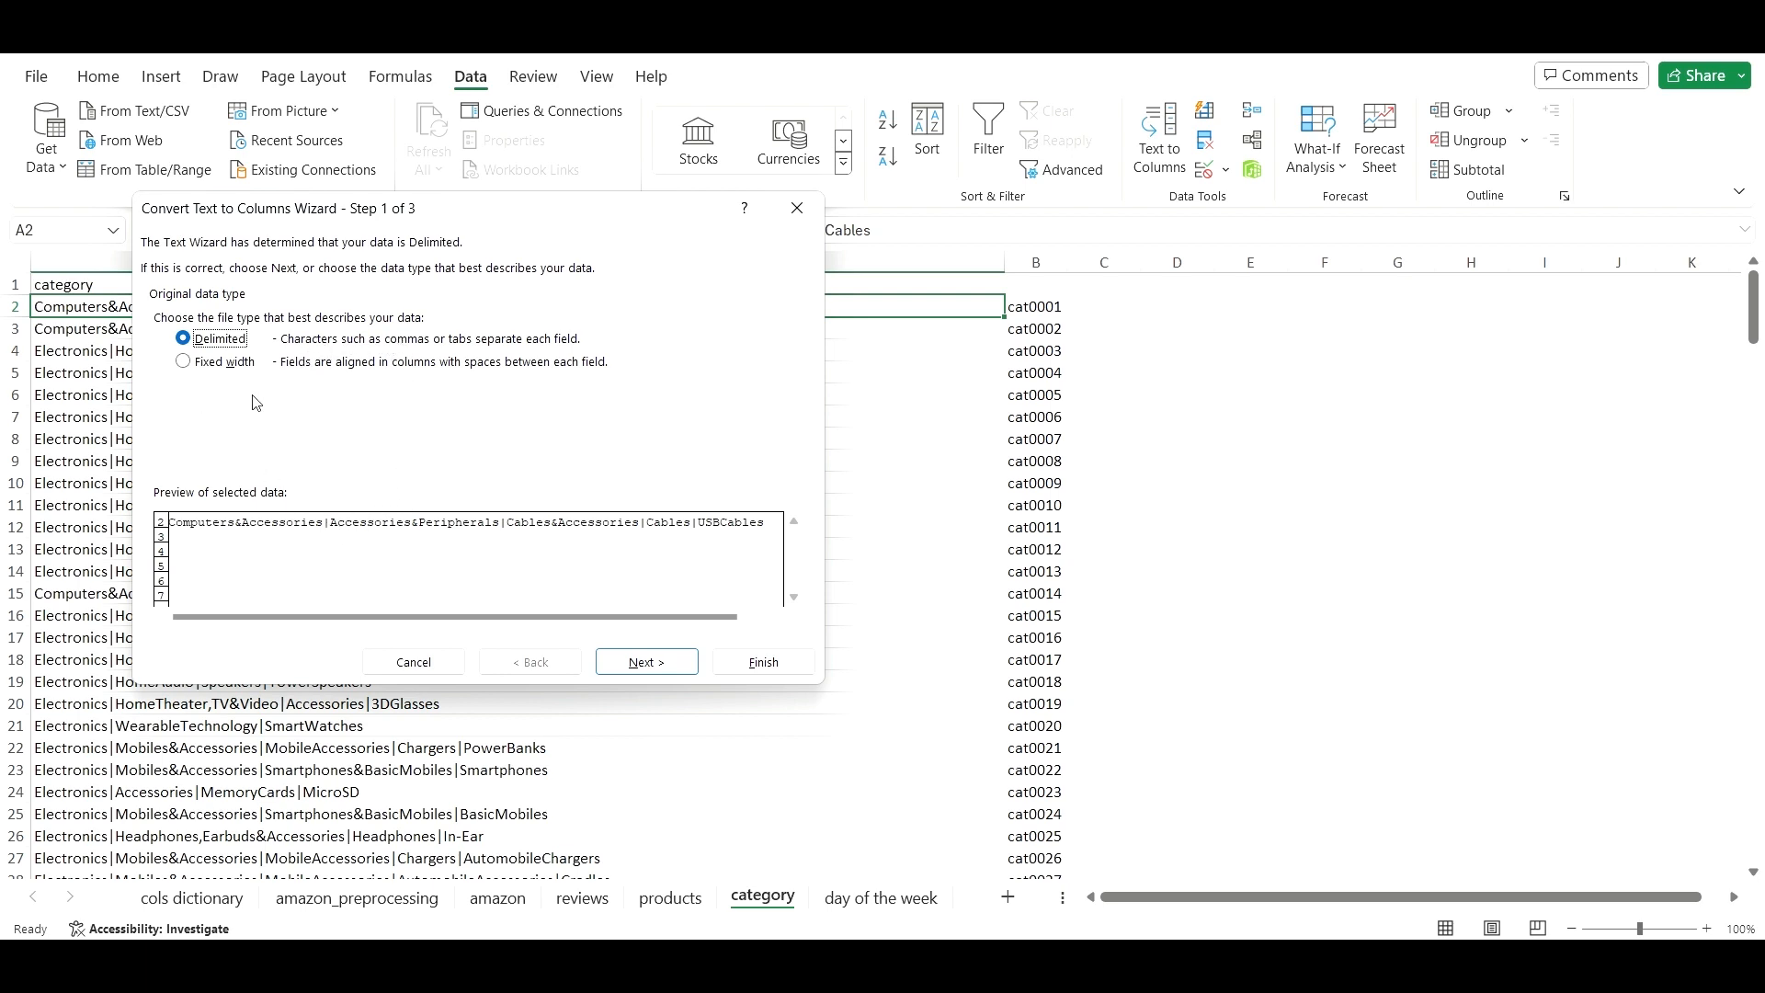
- Choose Delimited with | as the Other delimiter and finish with General columns
left_click(236, 364)
left_click(230, 342)
left_click(661, 669)
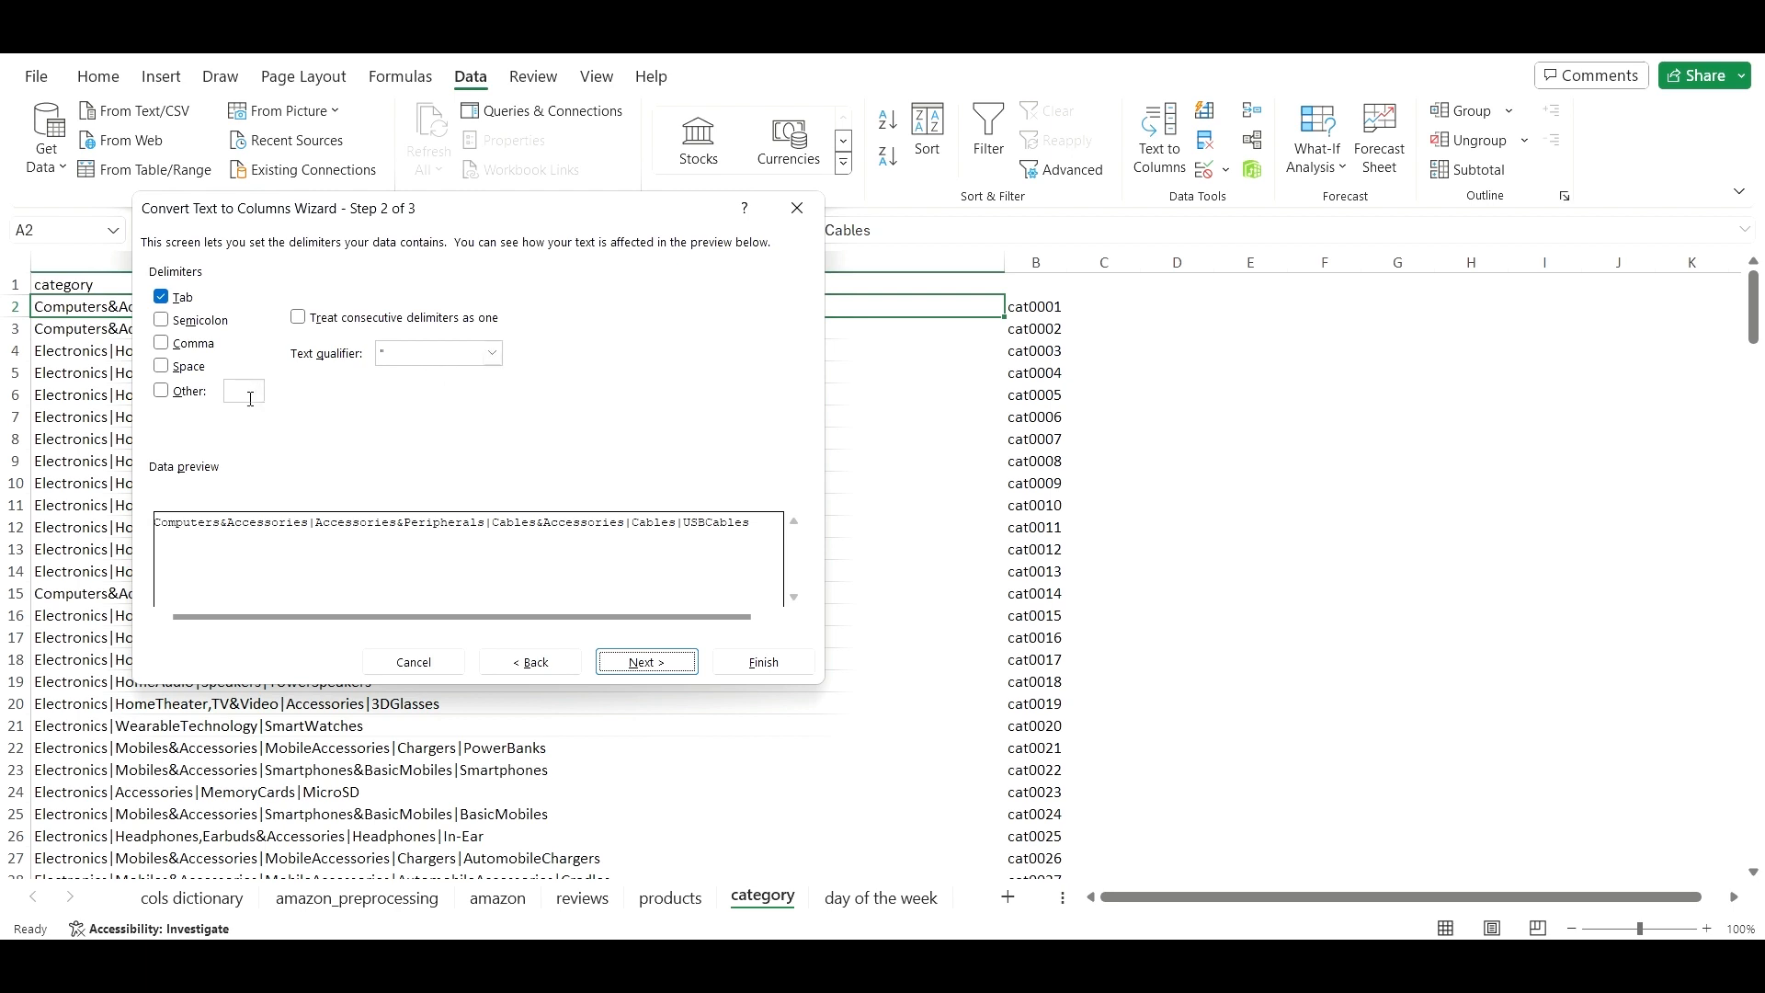
left_click(161, 391)
type("|")
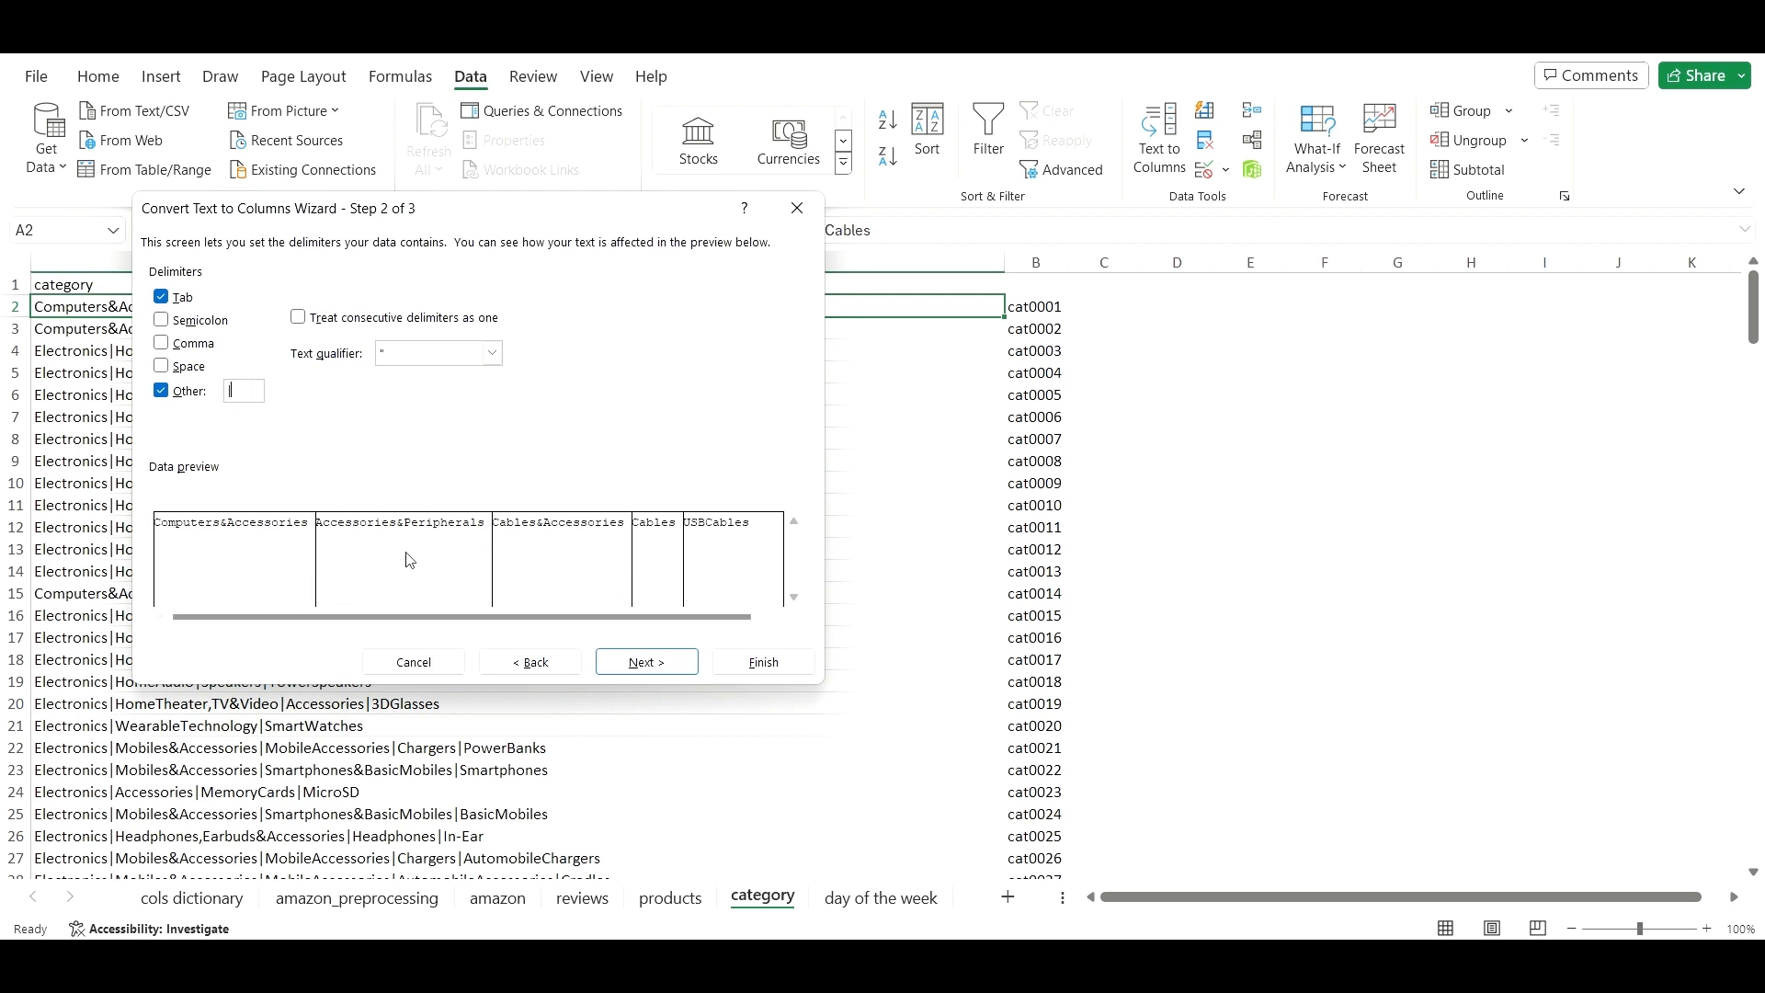
left_click(662, 663)
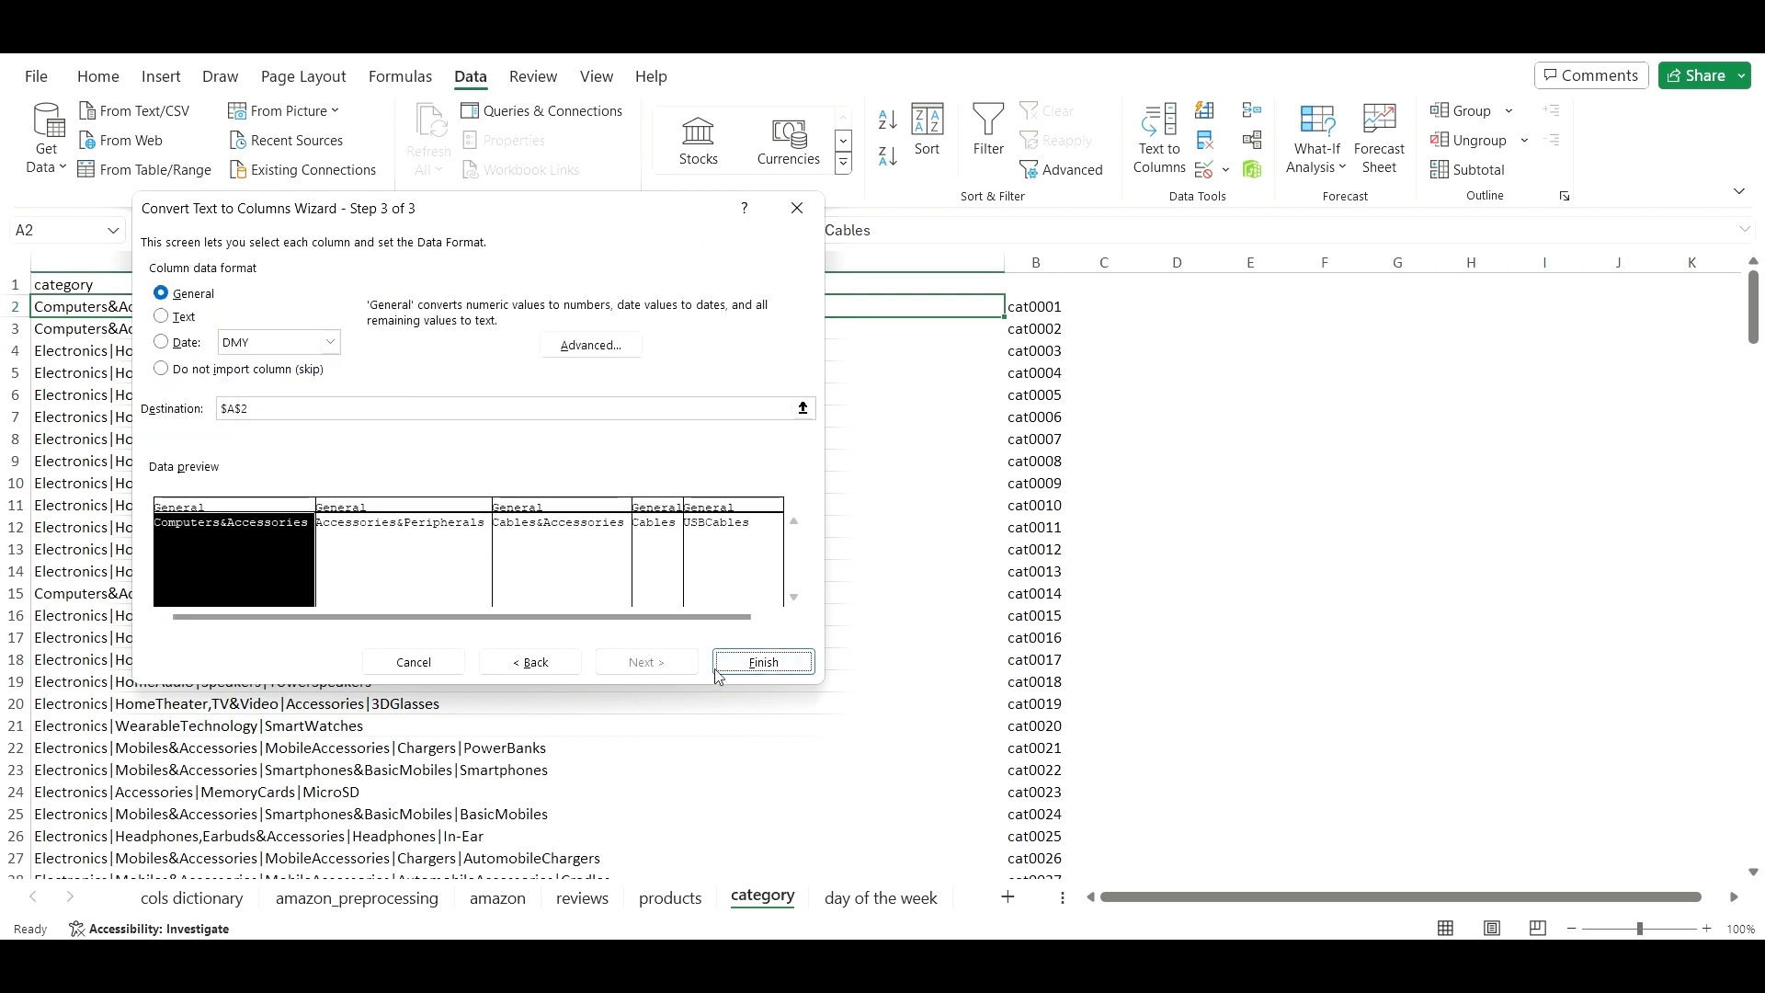
left_click(763, 663)
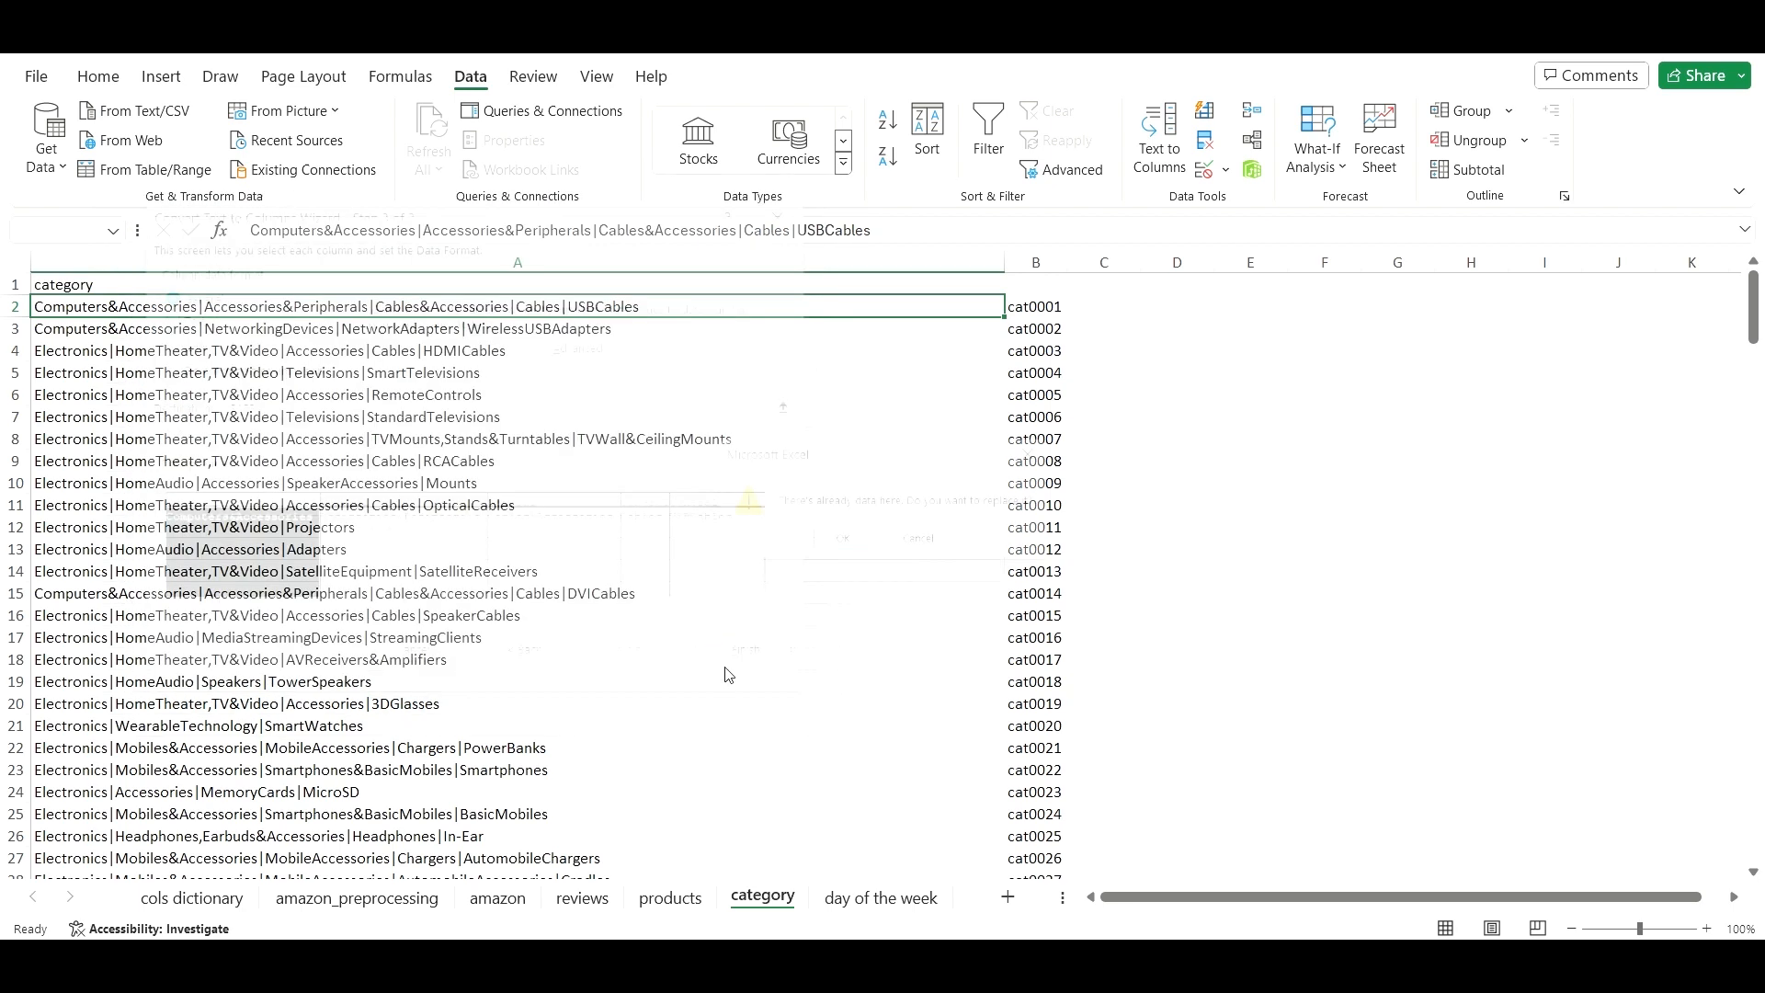
- Accept replacing data, inspect the split pieces in A2 and B2, then undo the split
left_click(848, 547)
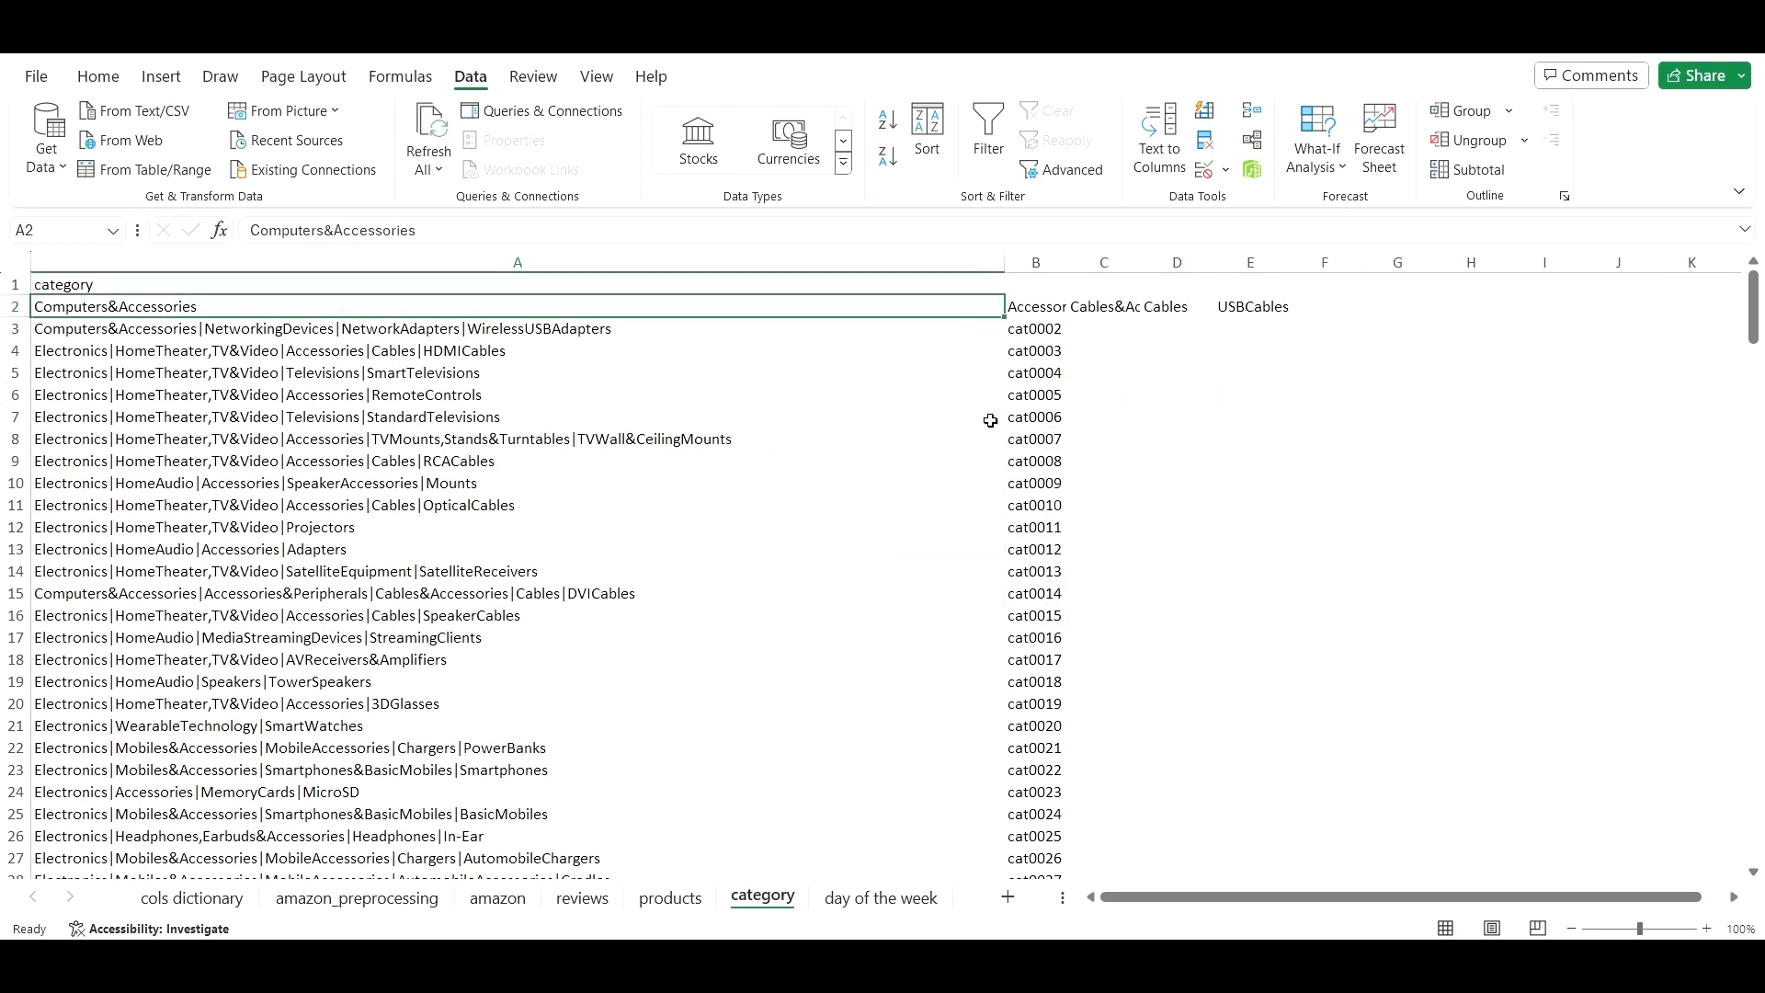
left_click(1030, 308)
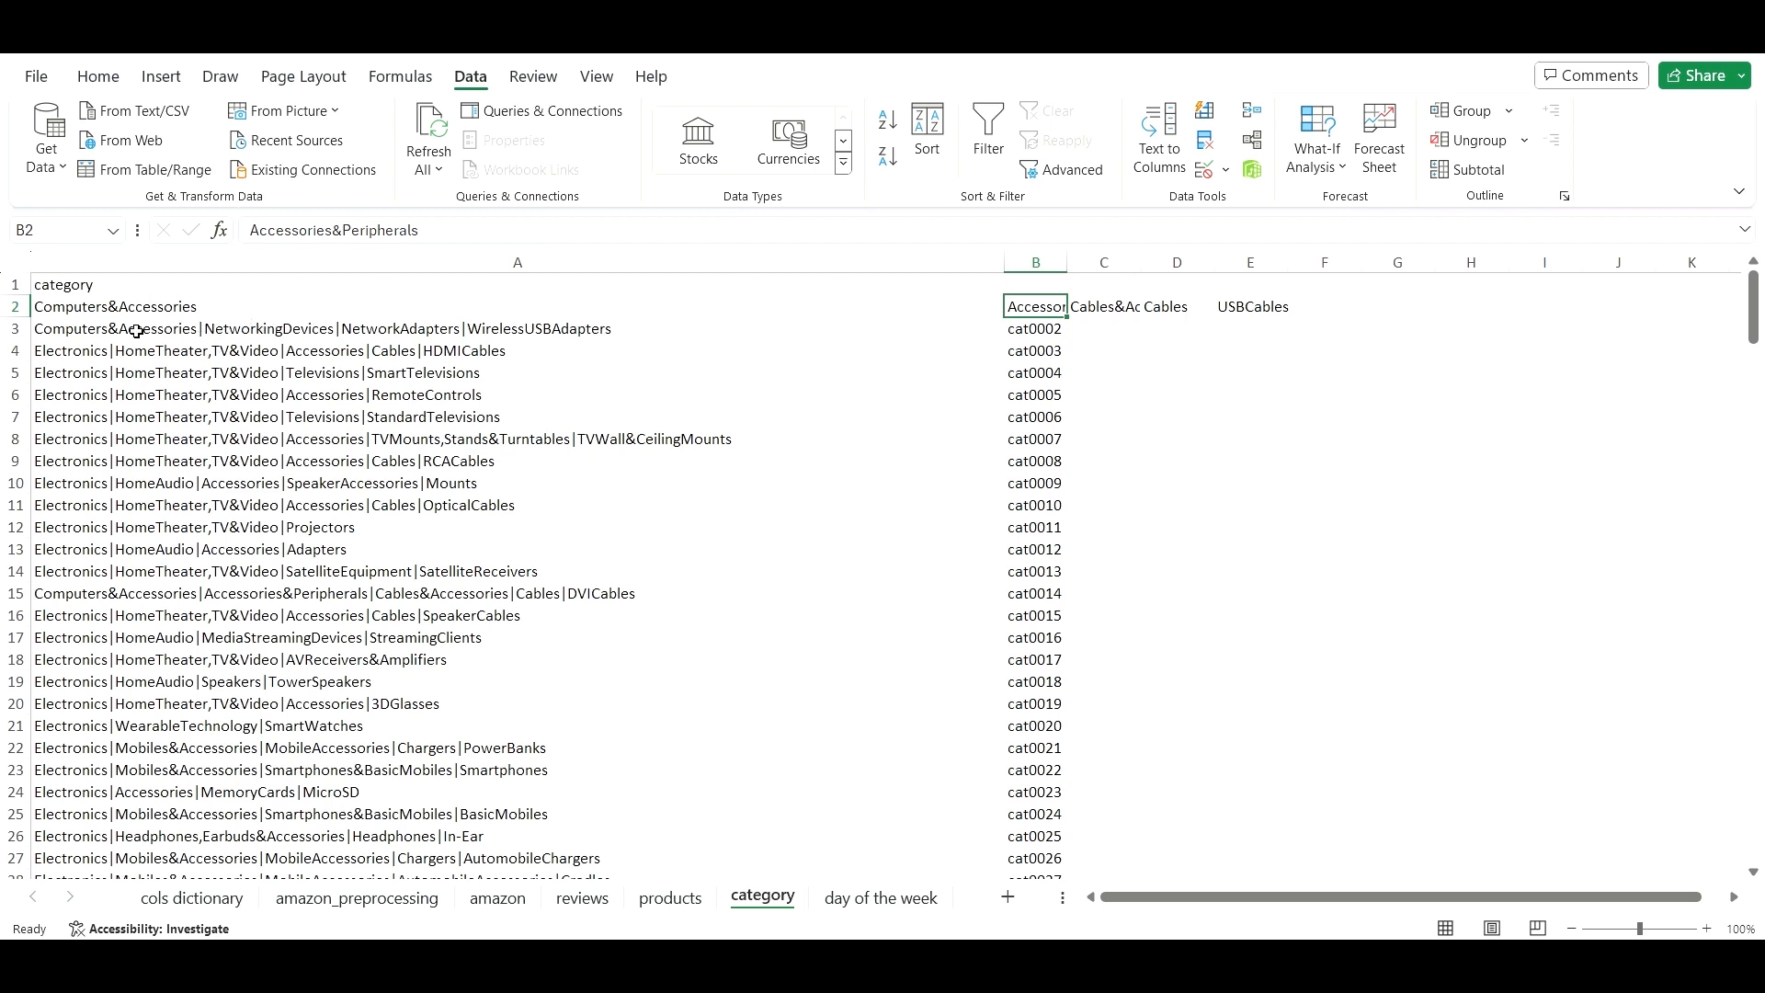
left_click(283, 299)
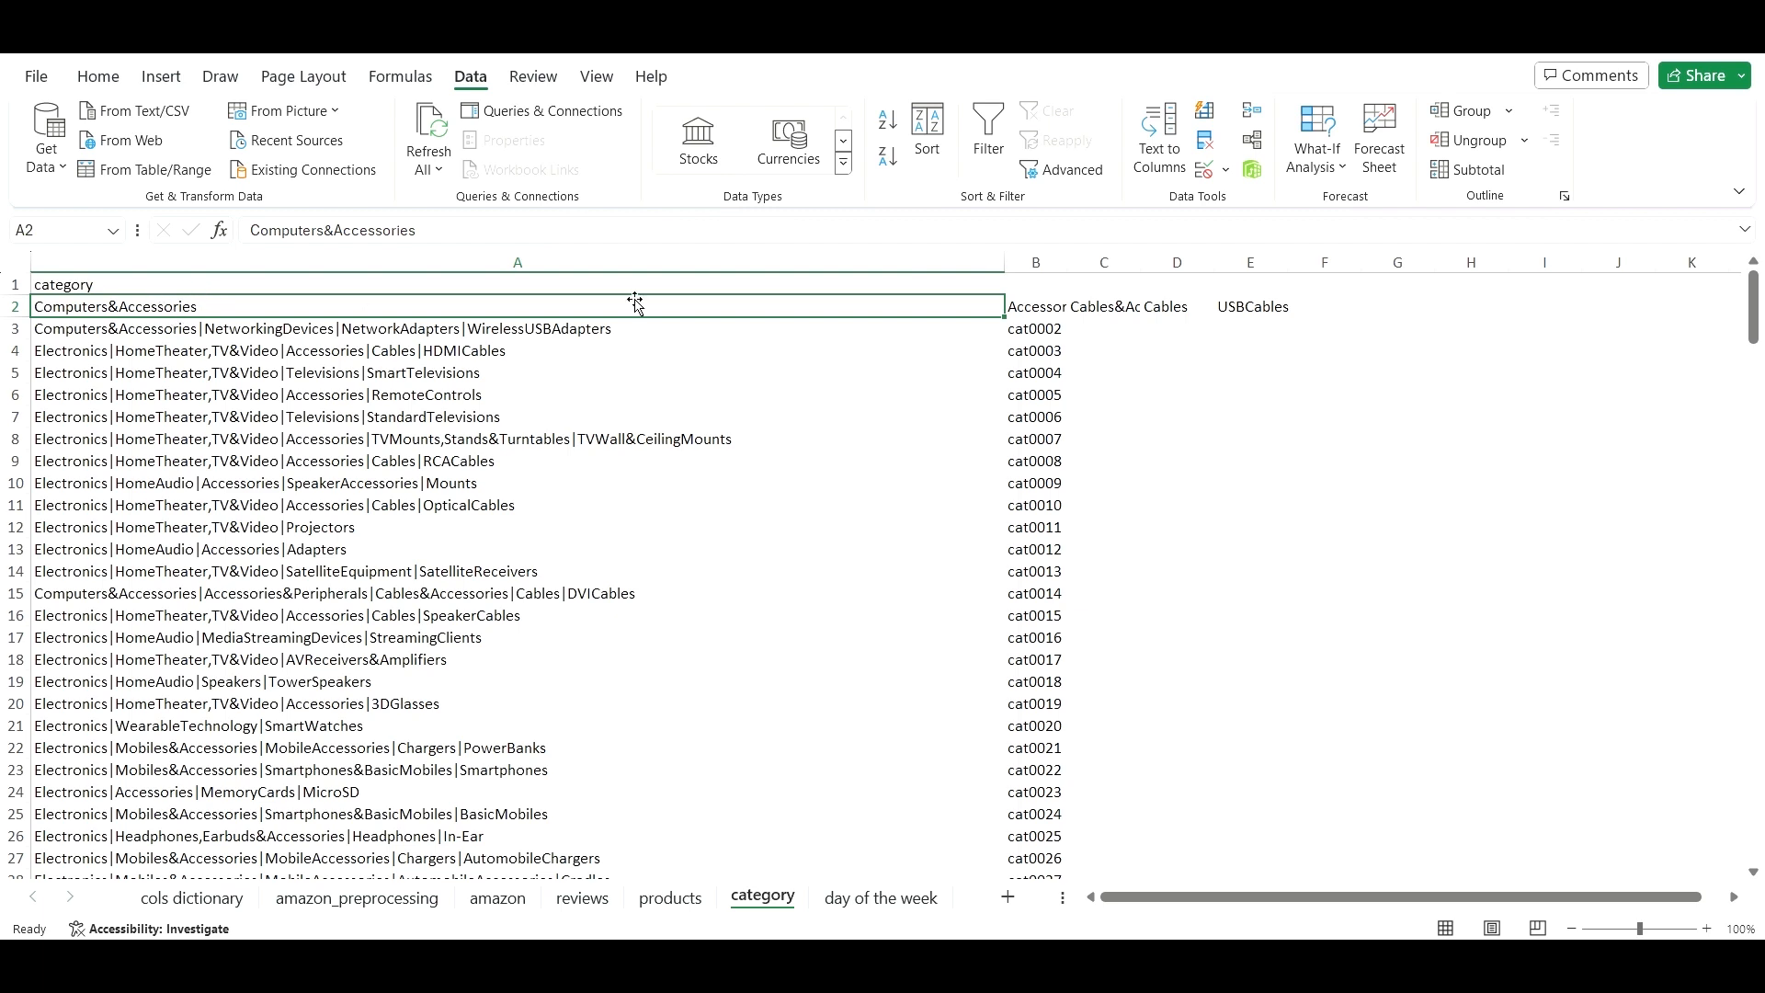
left_click(1038, 327)
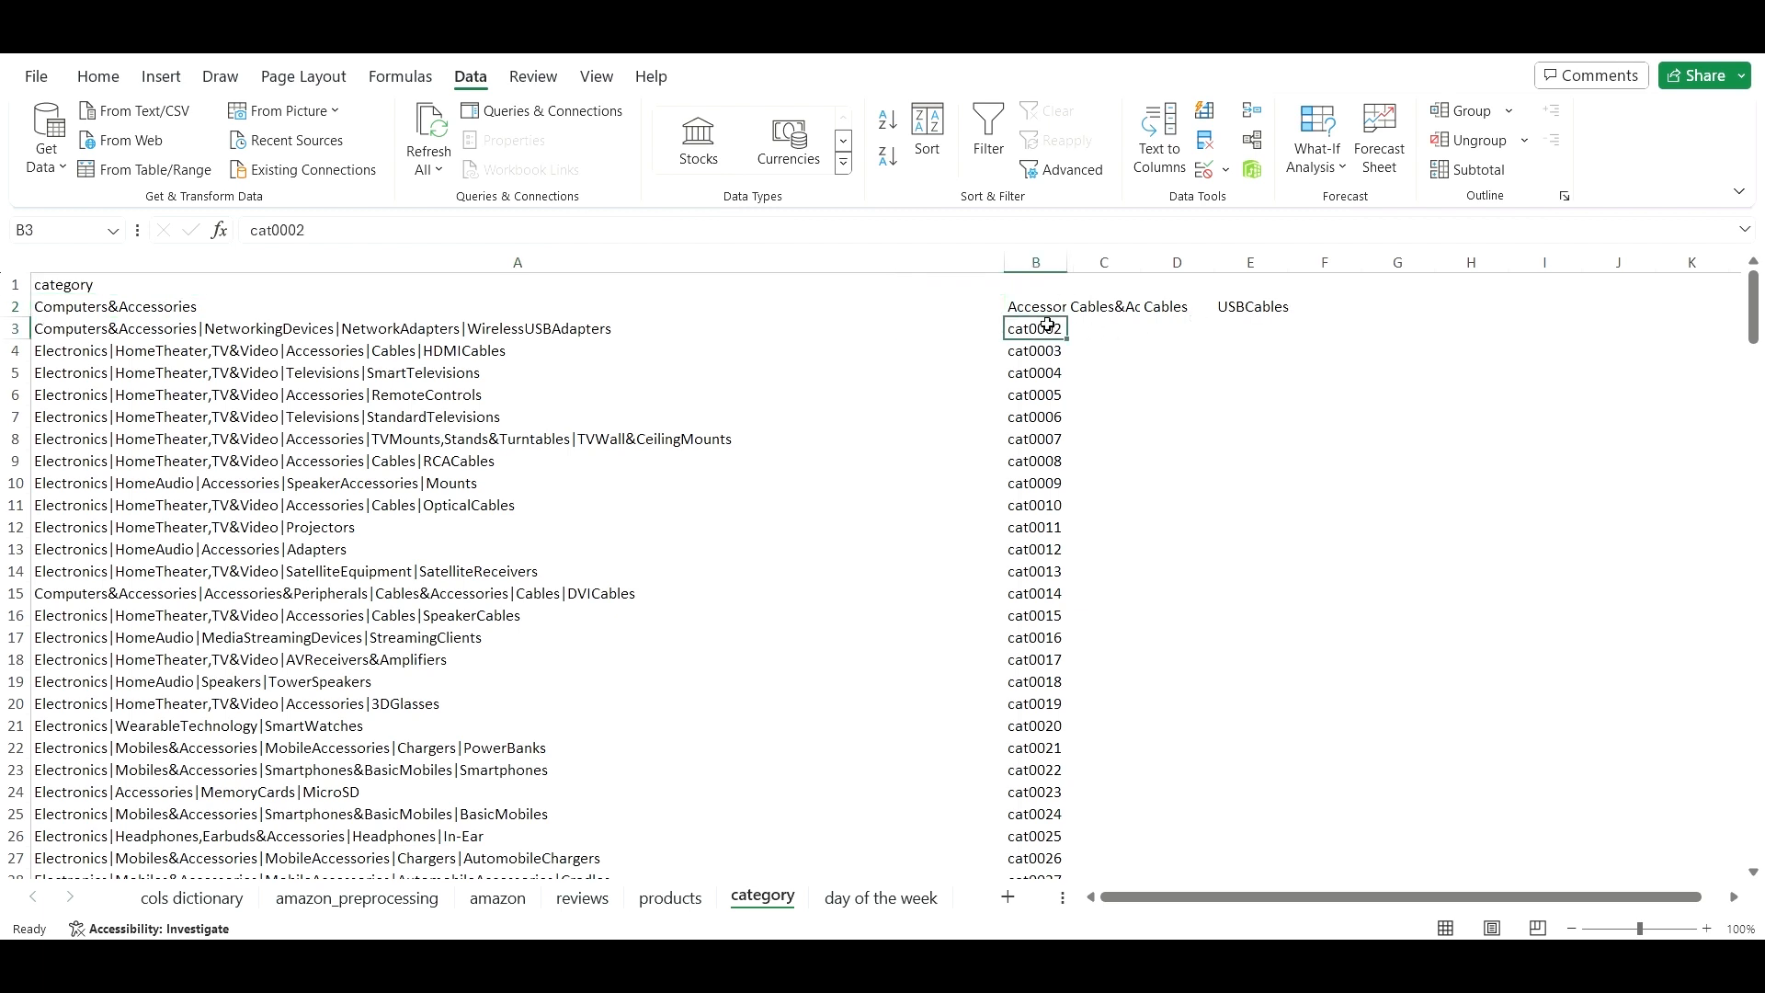
left_click(945, 305)
key("ctrl+z")
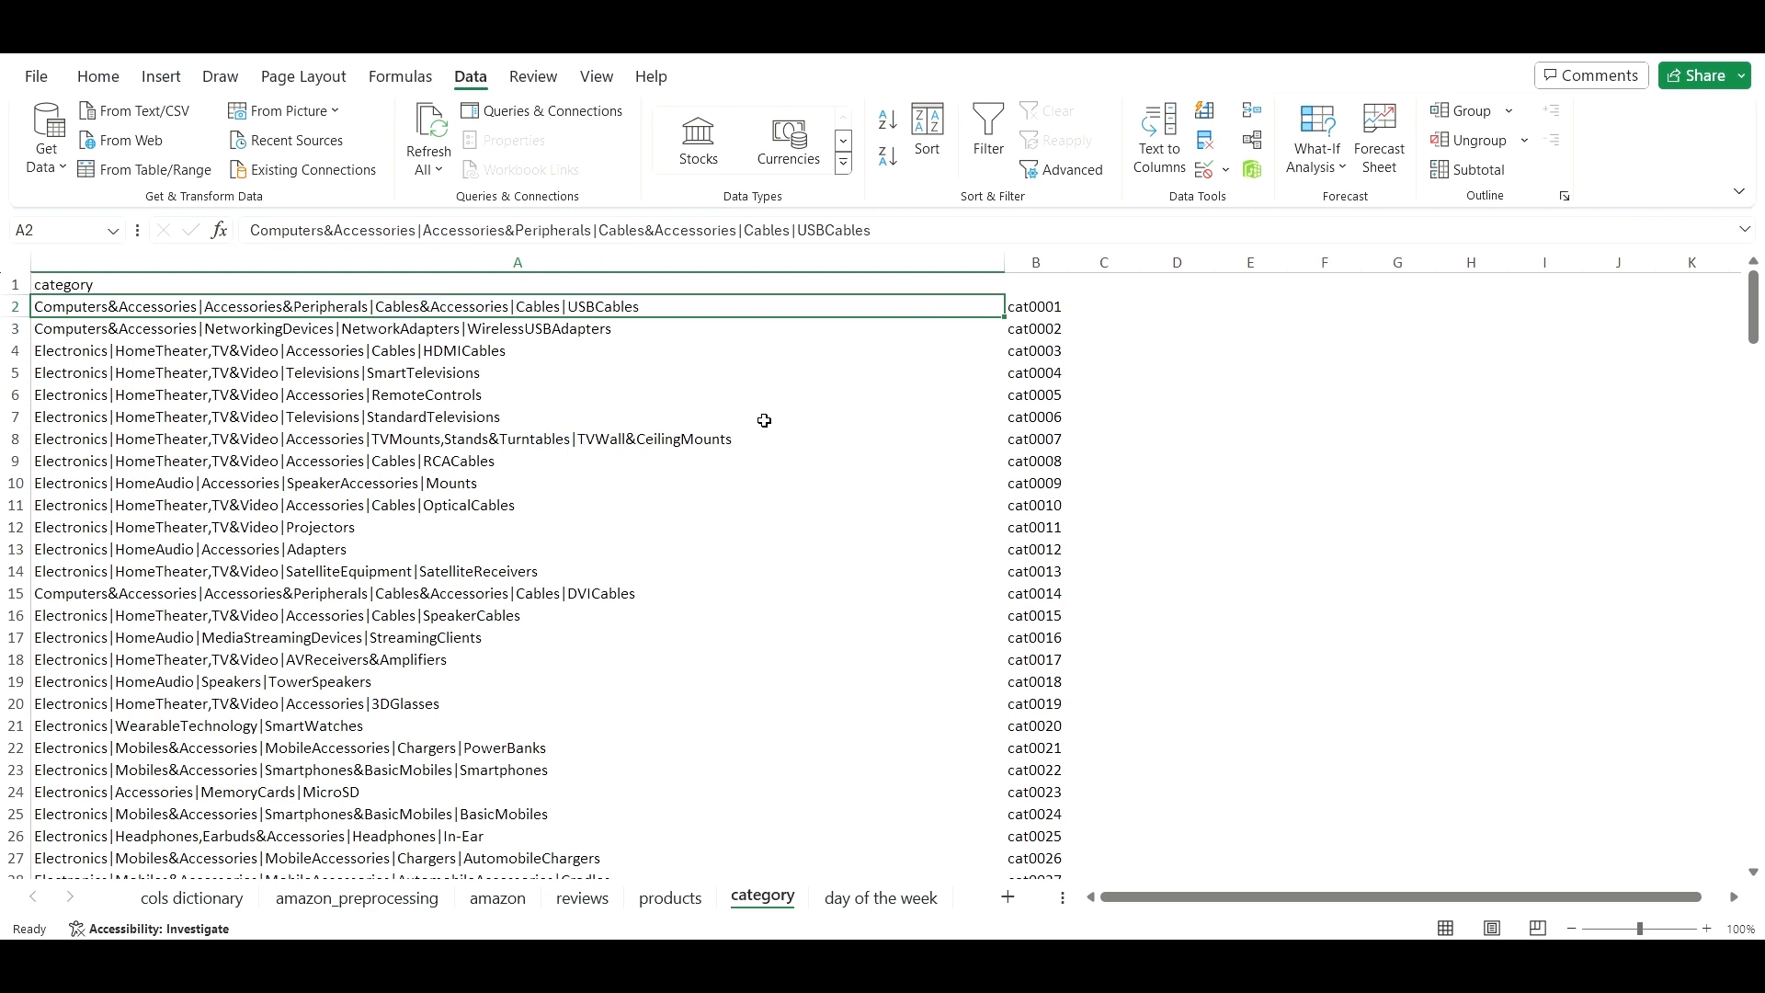
left_click(1040, 501)
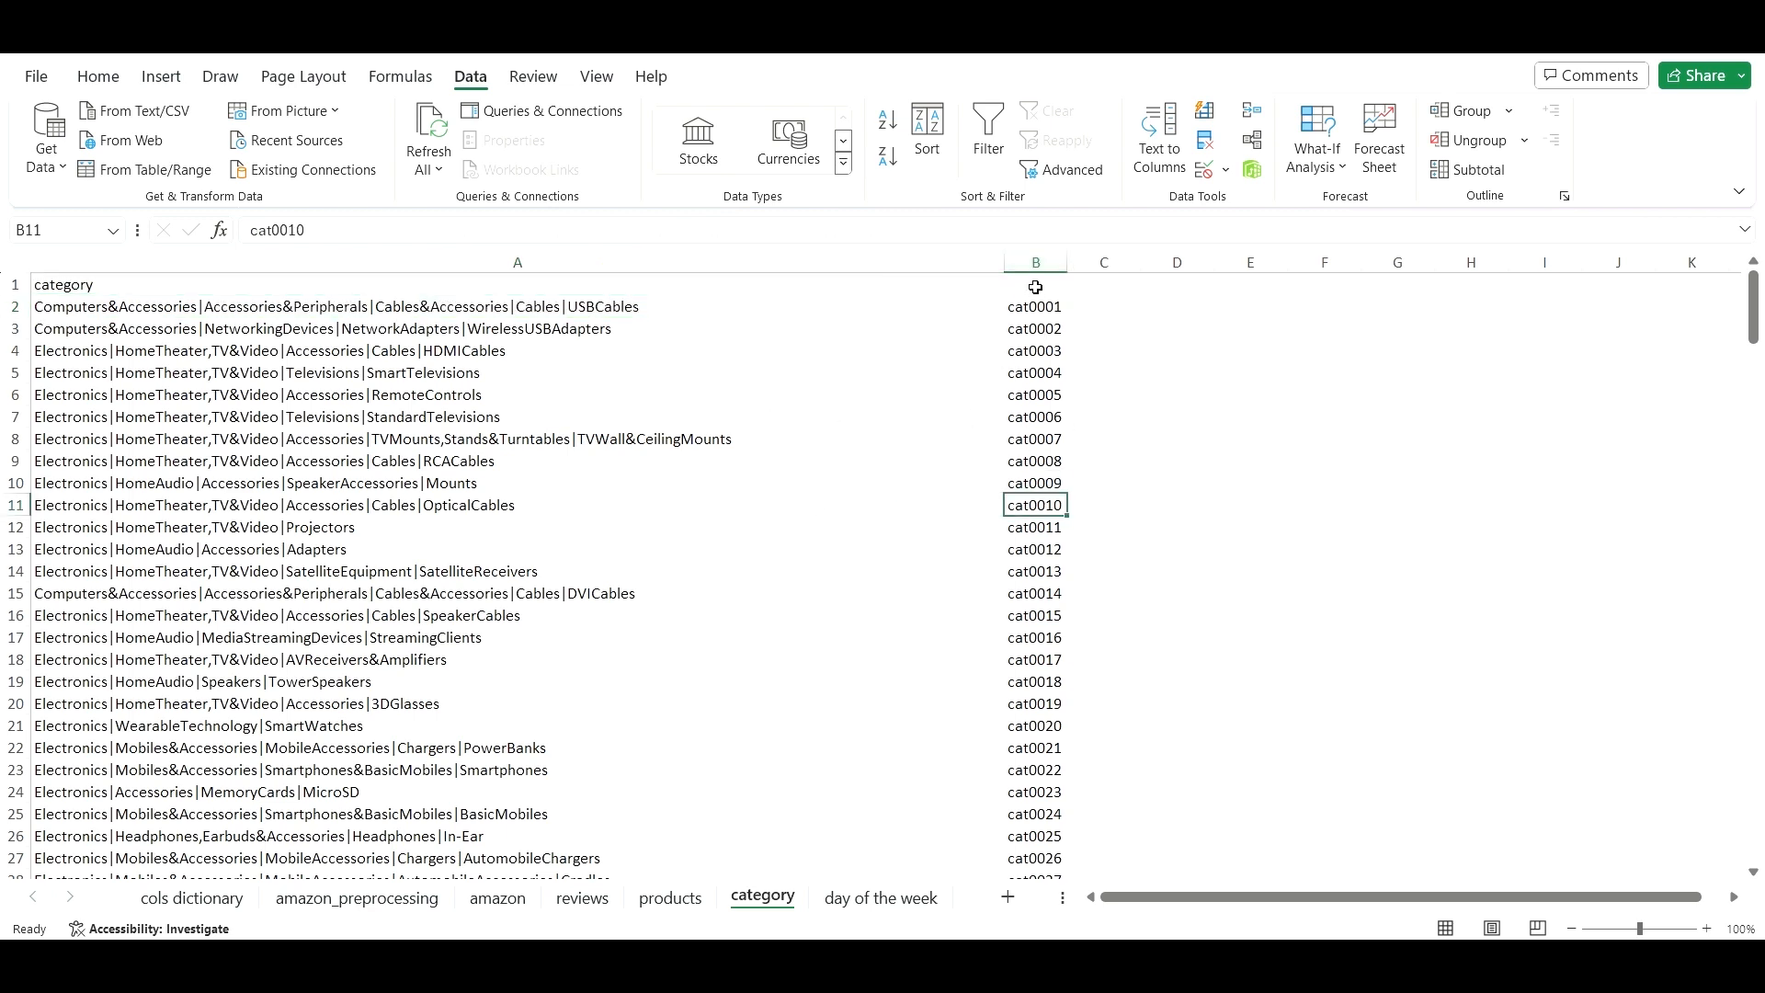
- Move the cat code column from B to J and reopen Text to Columns for A2
left_click(1034, 266)
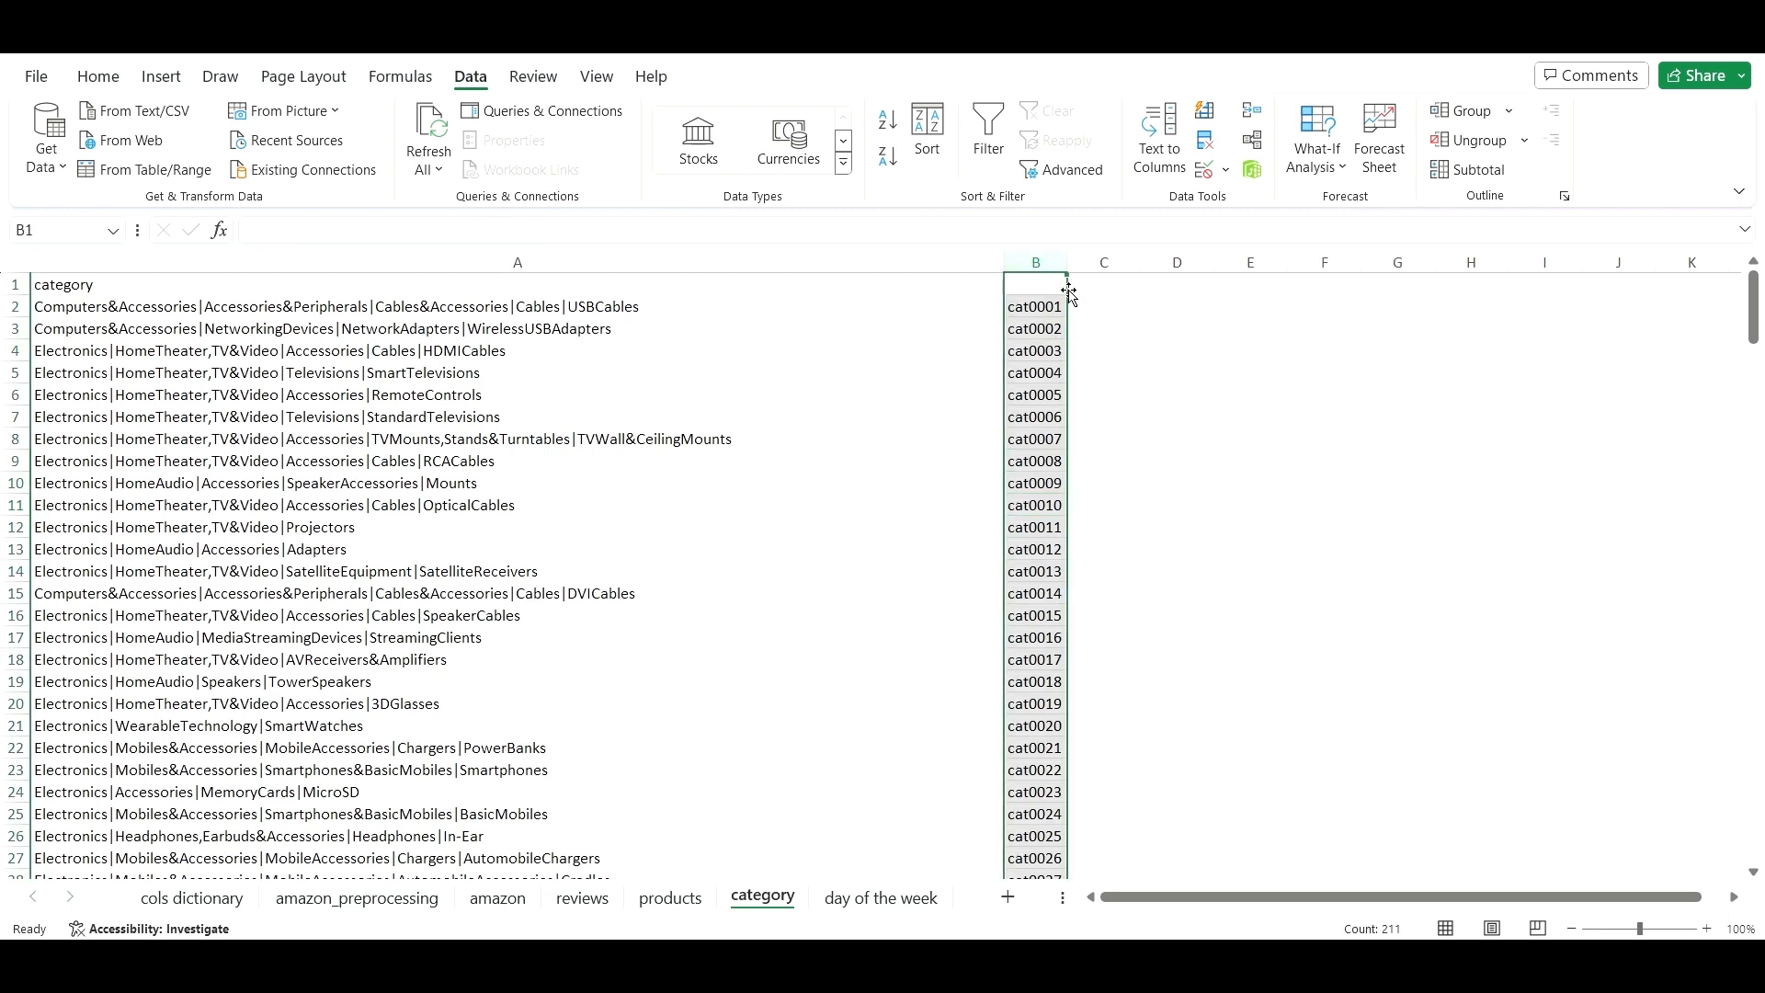
left_click_drag(1068, 292, 1591, 319)
left_click(1390, 367)
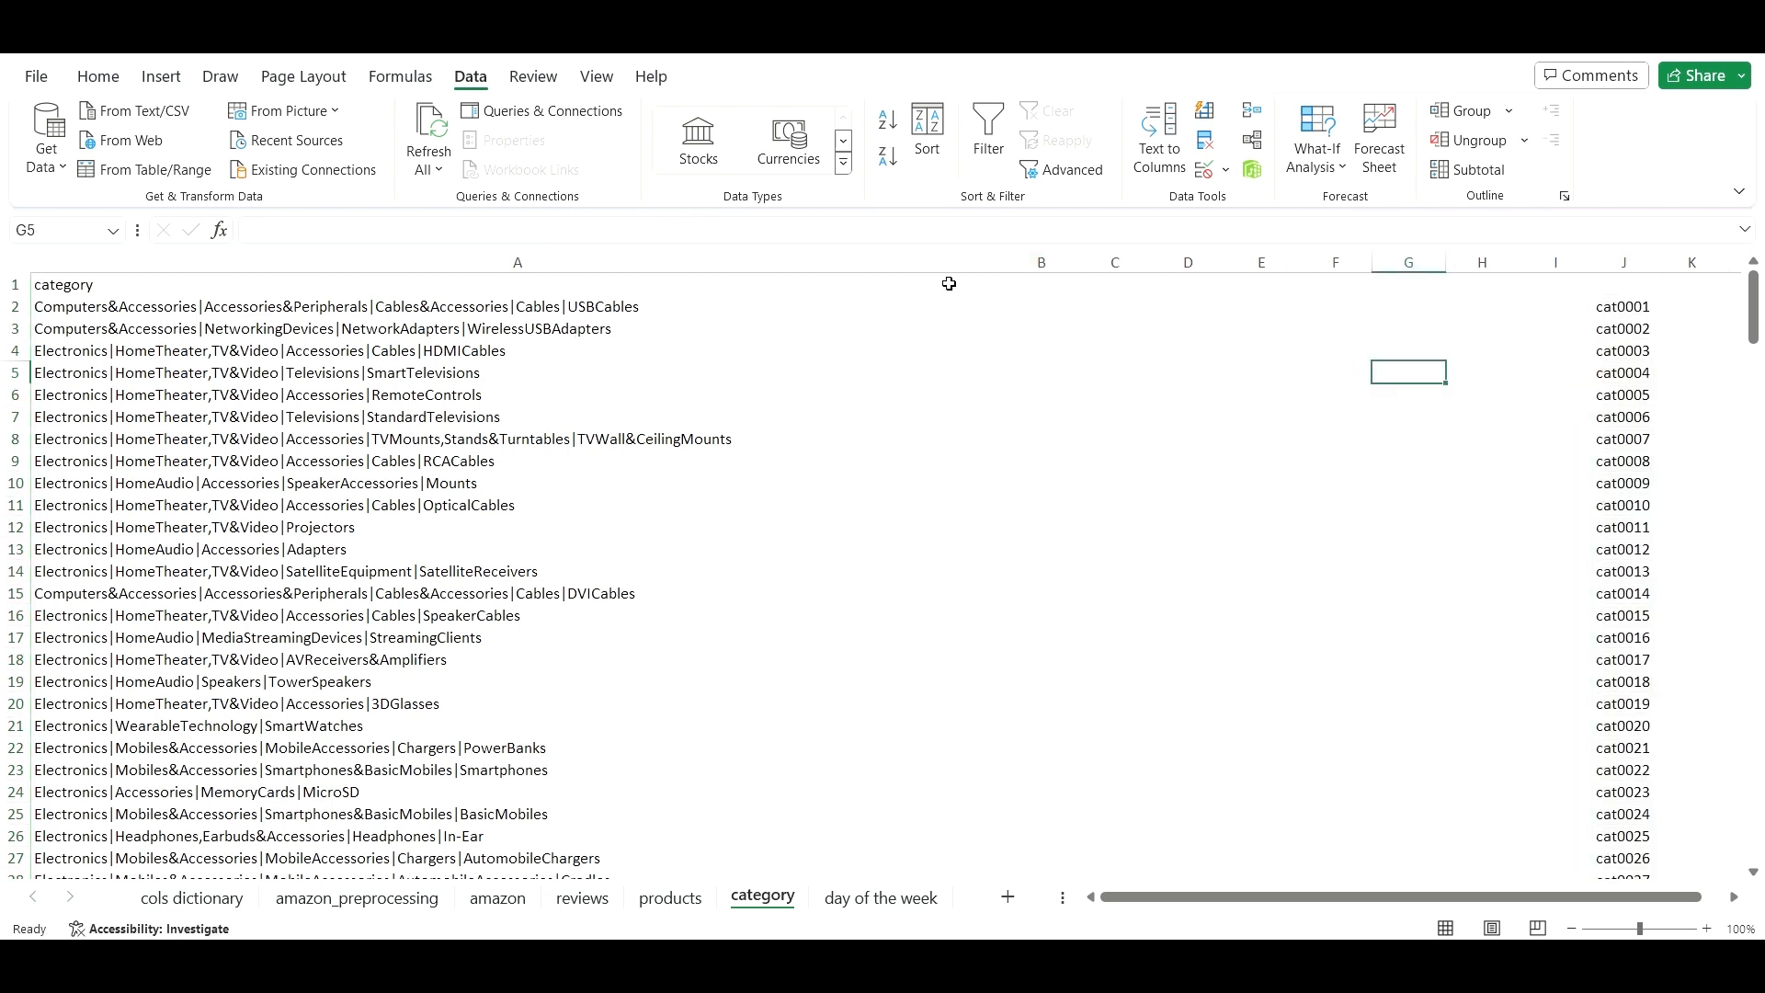
left_click(583, 309)
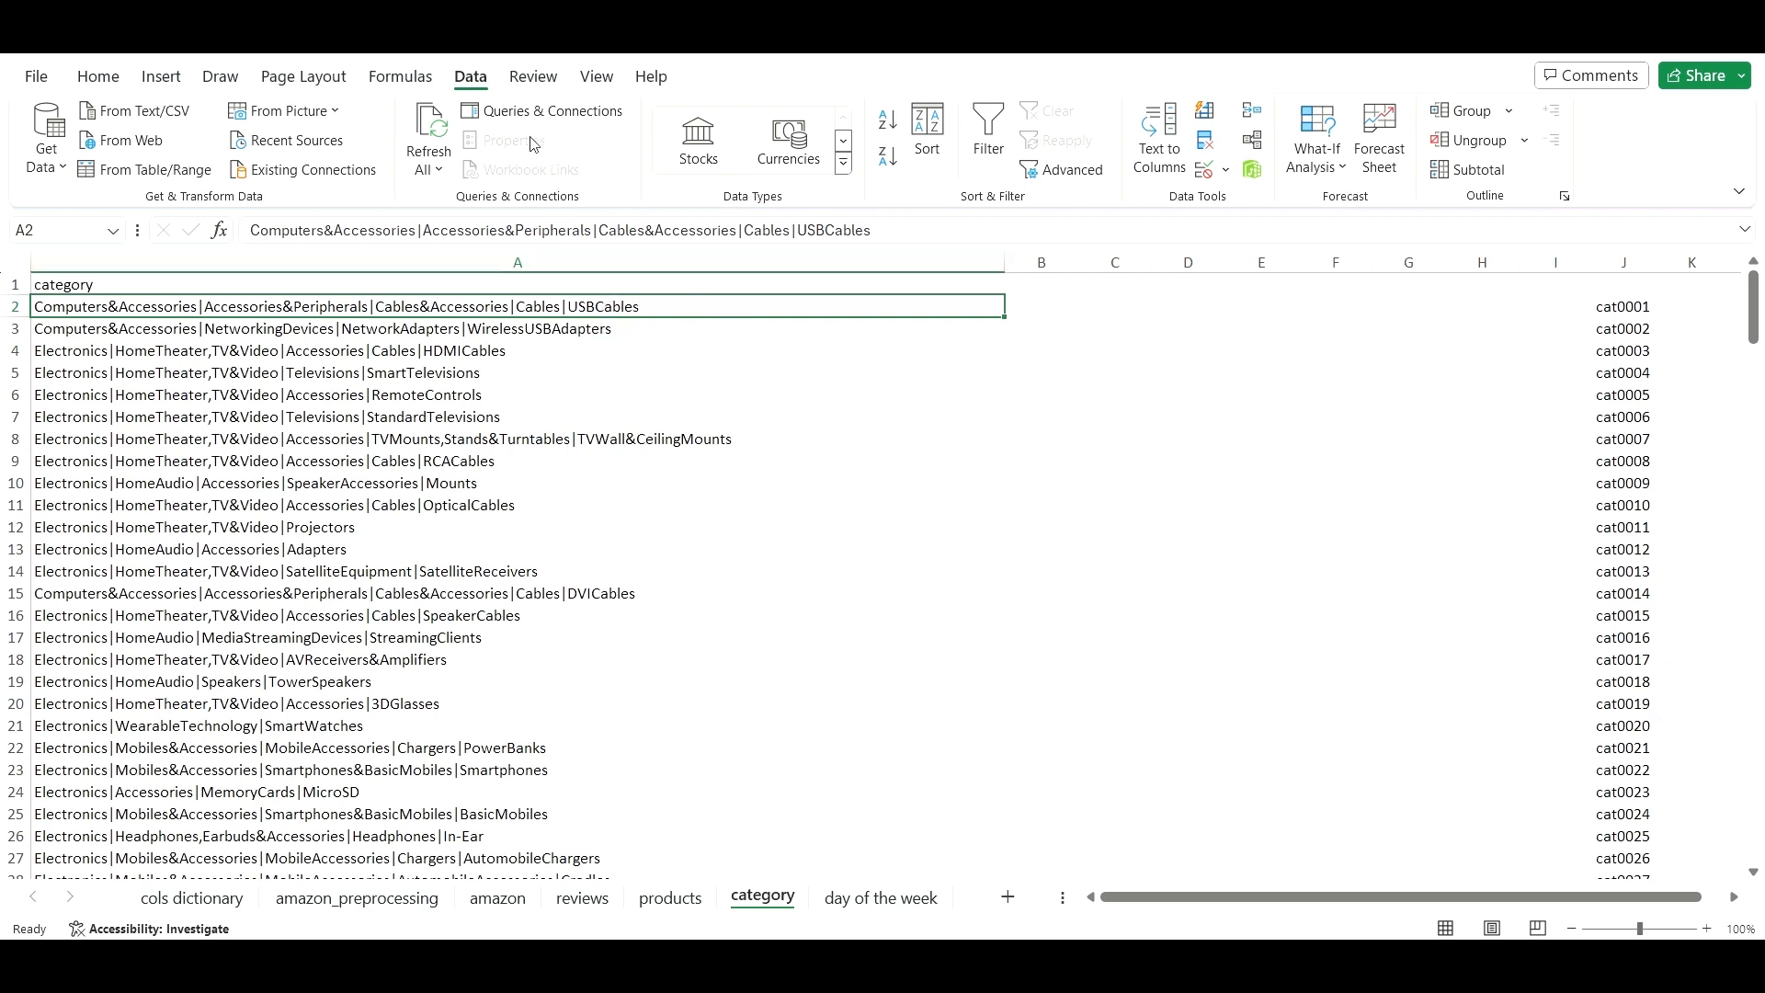
left_click(1159, 149)
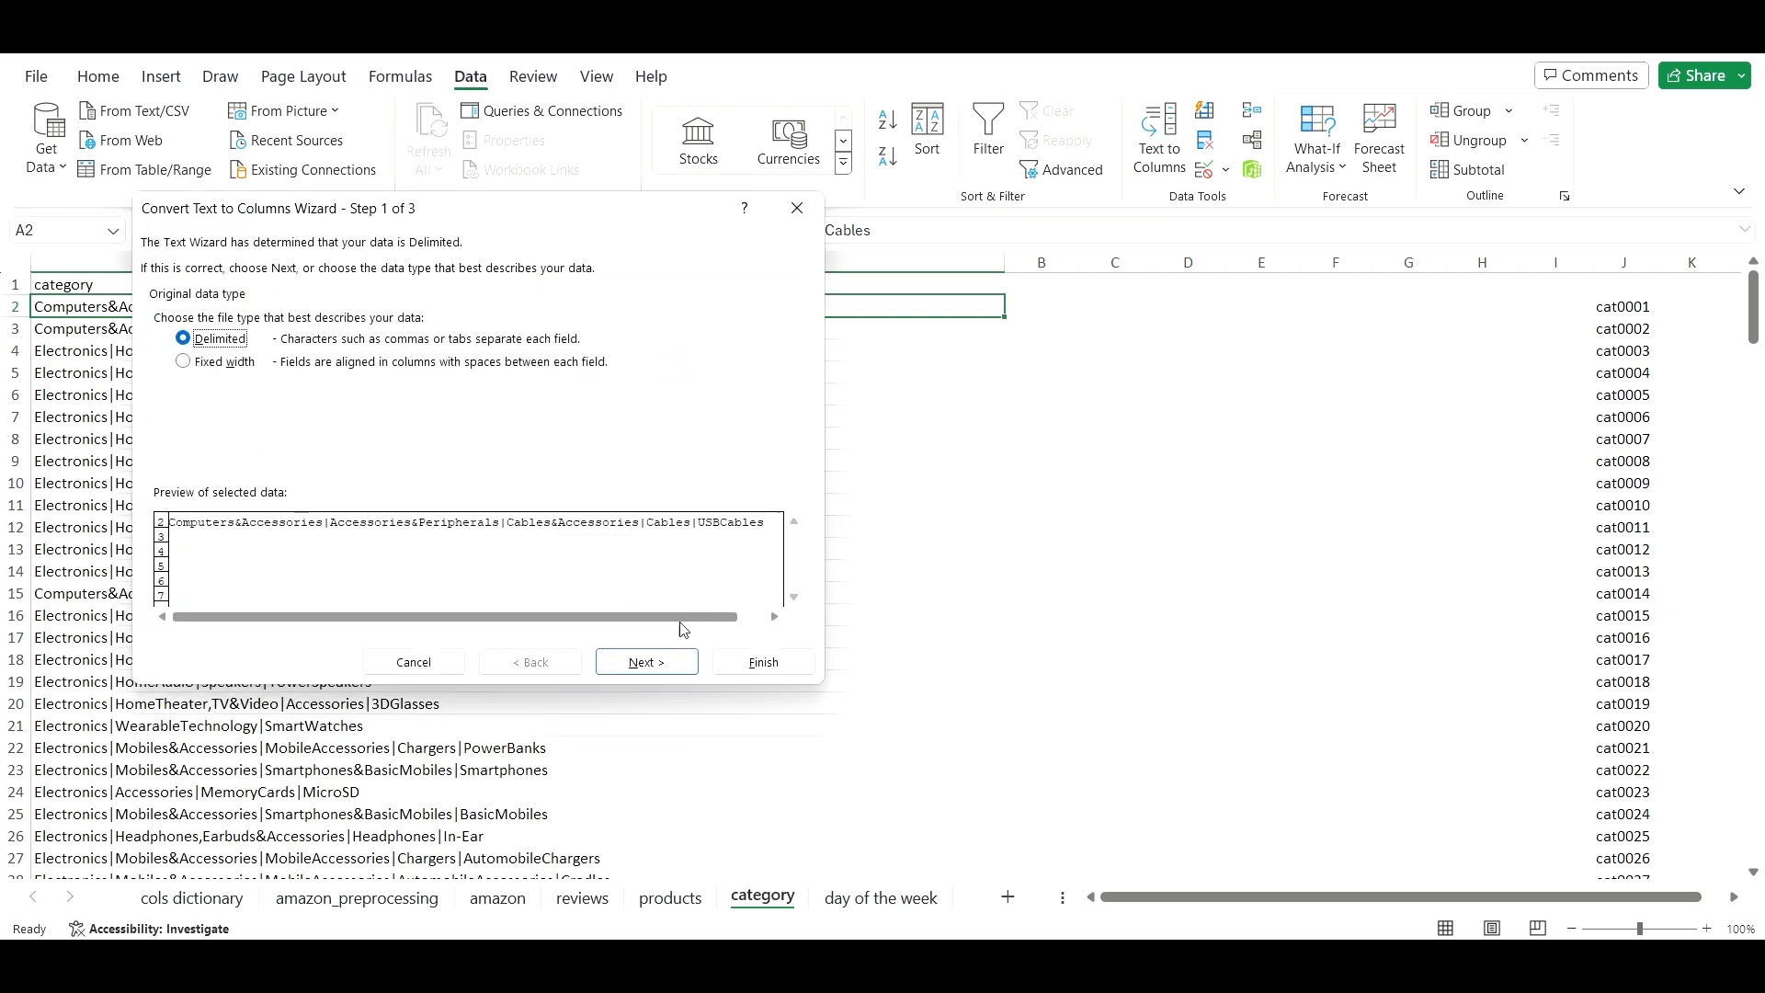
- Split row 2's path on the | delimiter across A2:E2
left_click(684, 656)
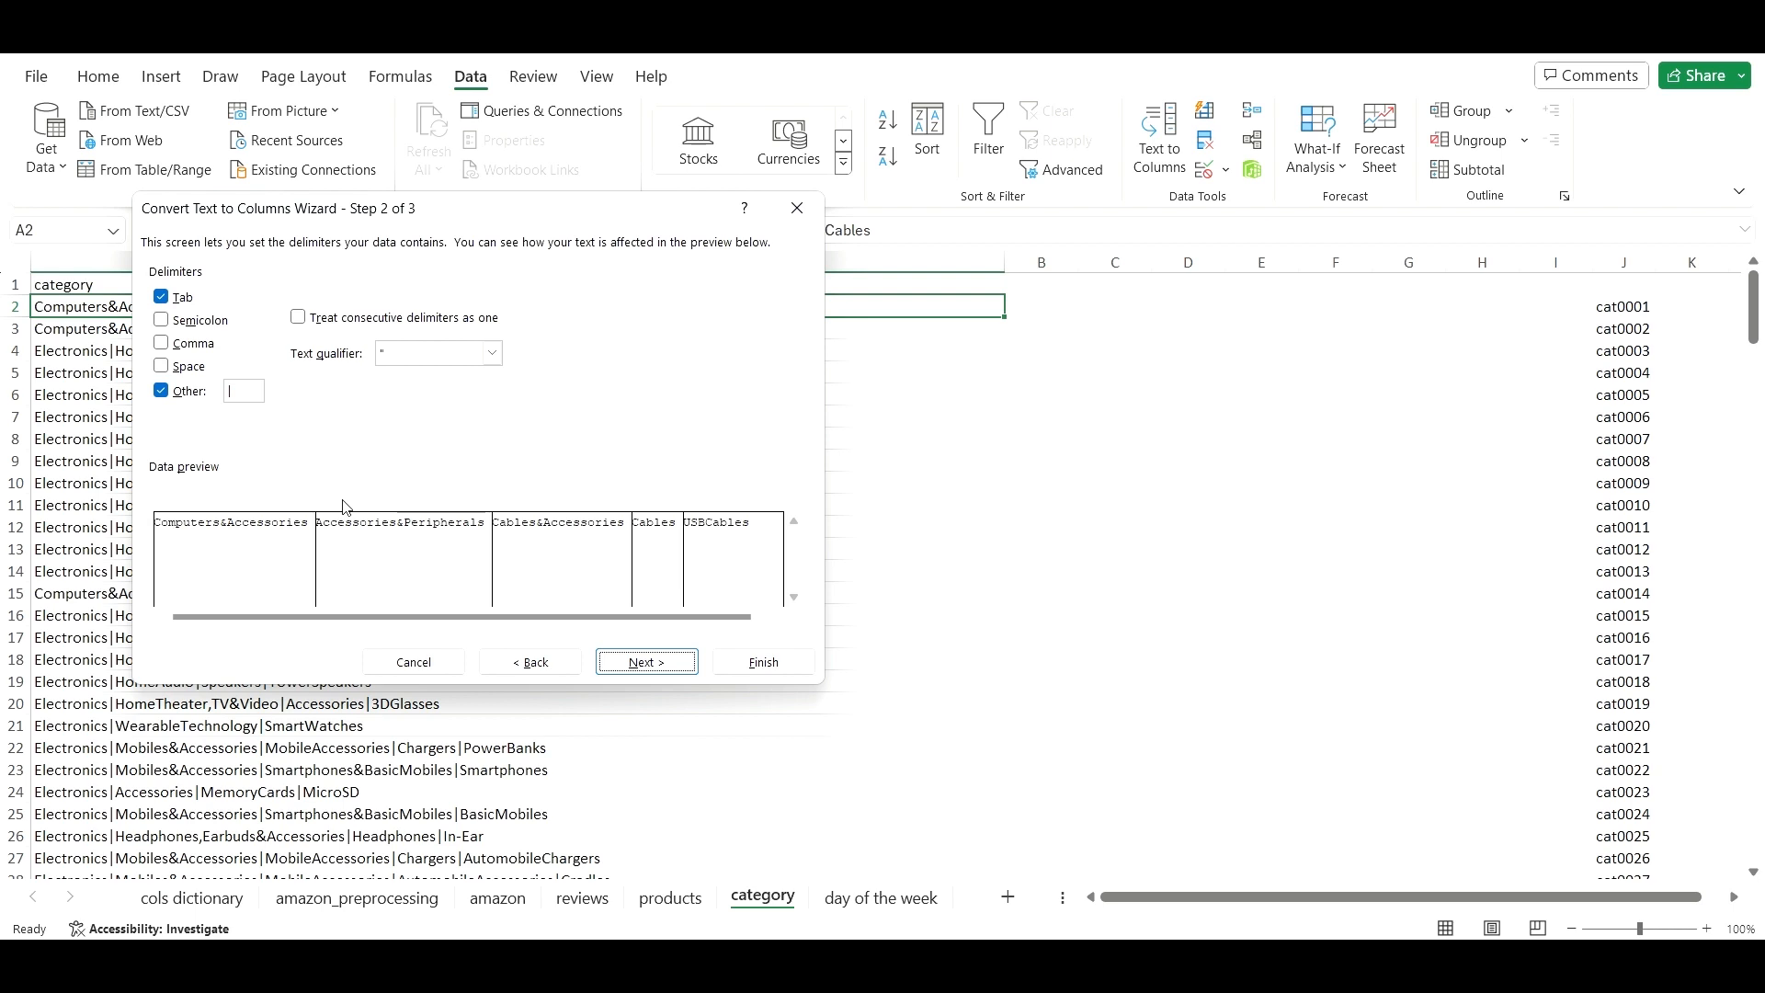
left_click(244, 387)
left_click(746, 660)
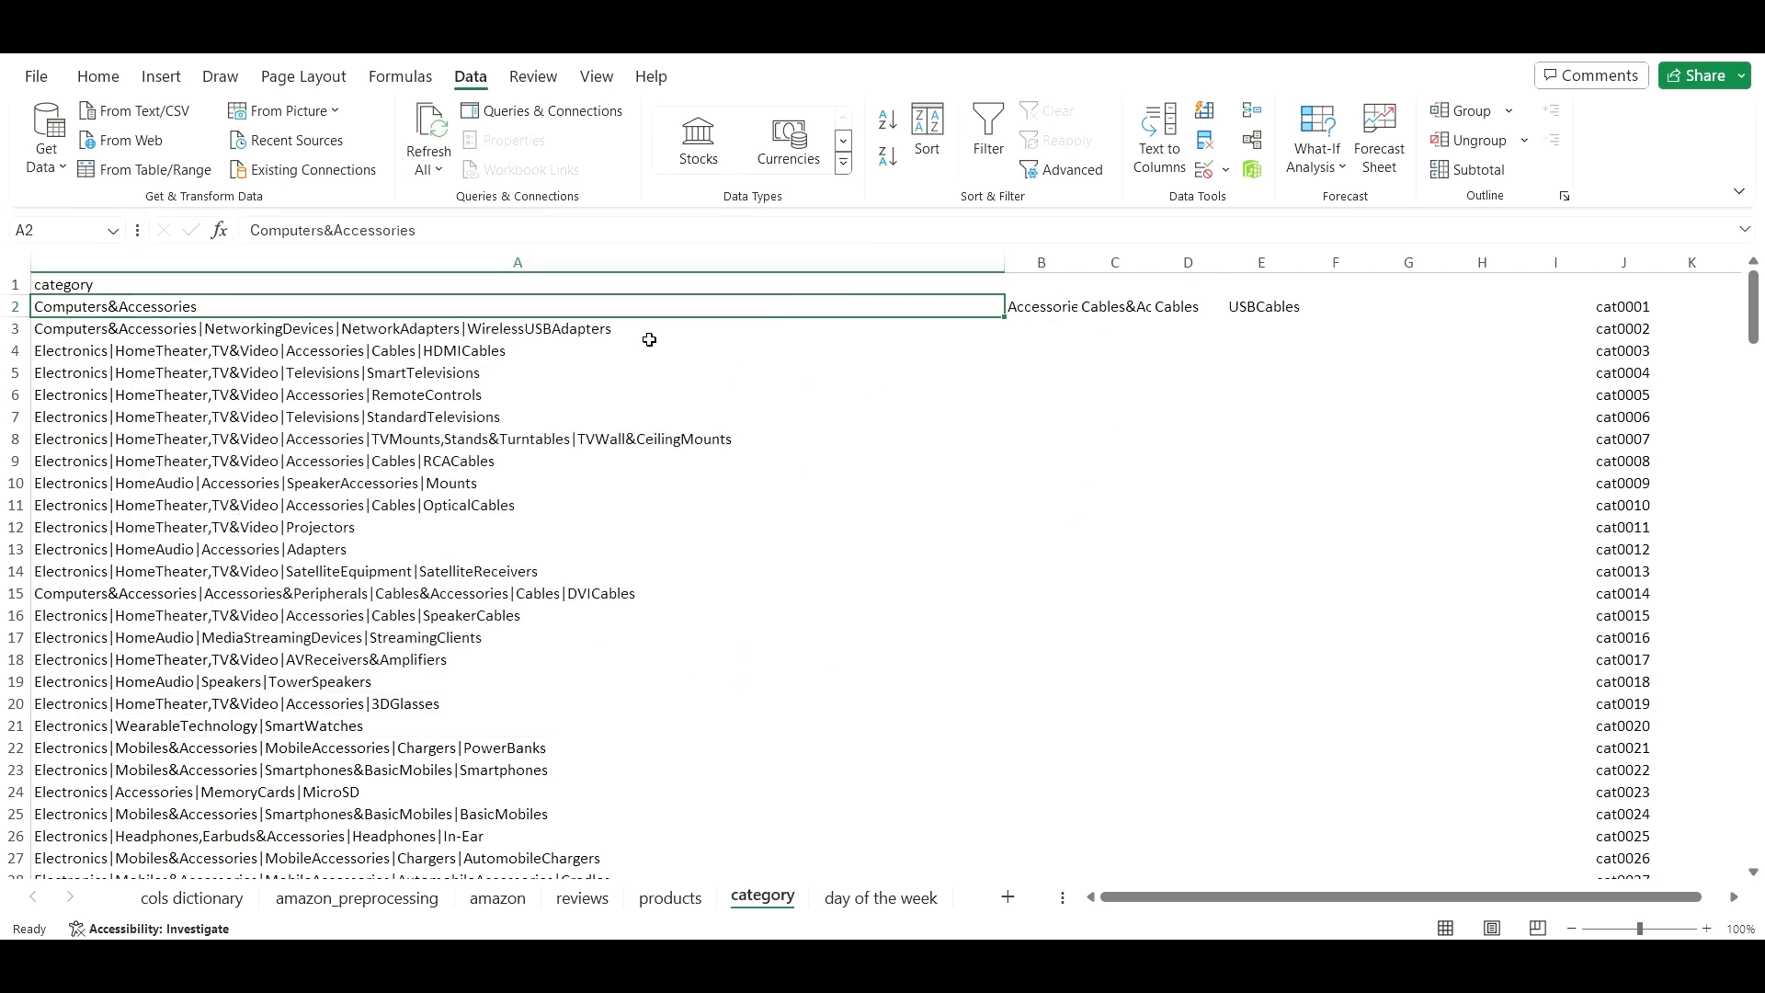
- Undo an accidental fill of A2's value down column A
double_click(1005, 317)
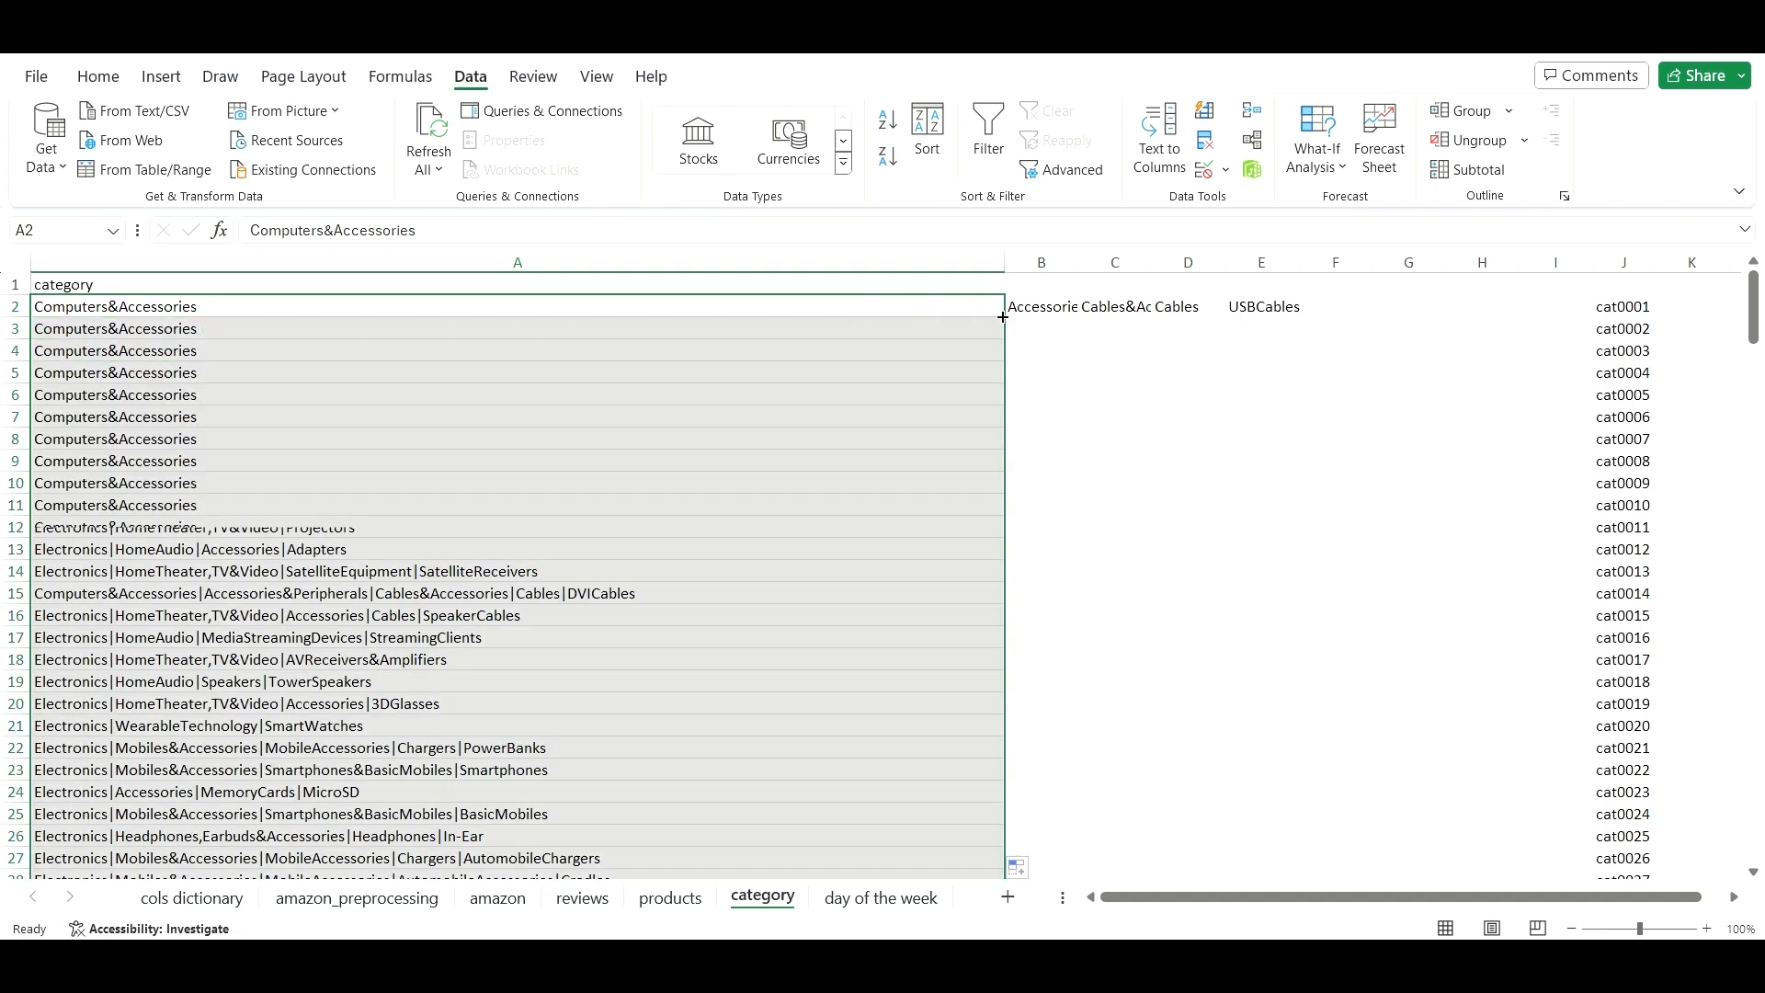
scroll(1034, 470, "down", 7)
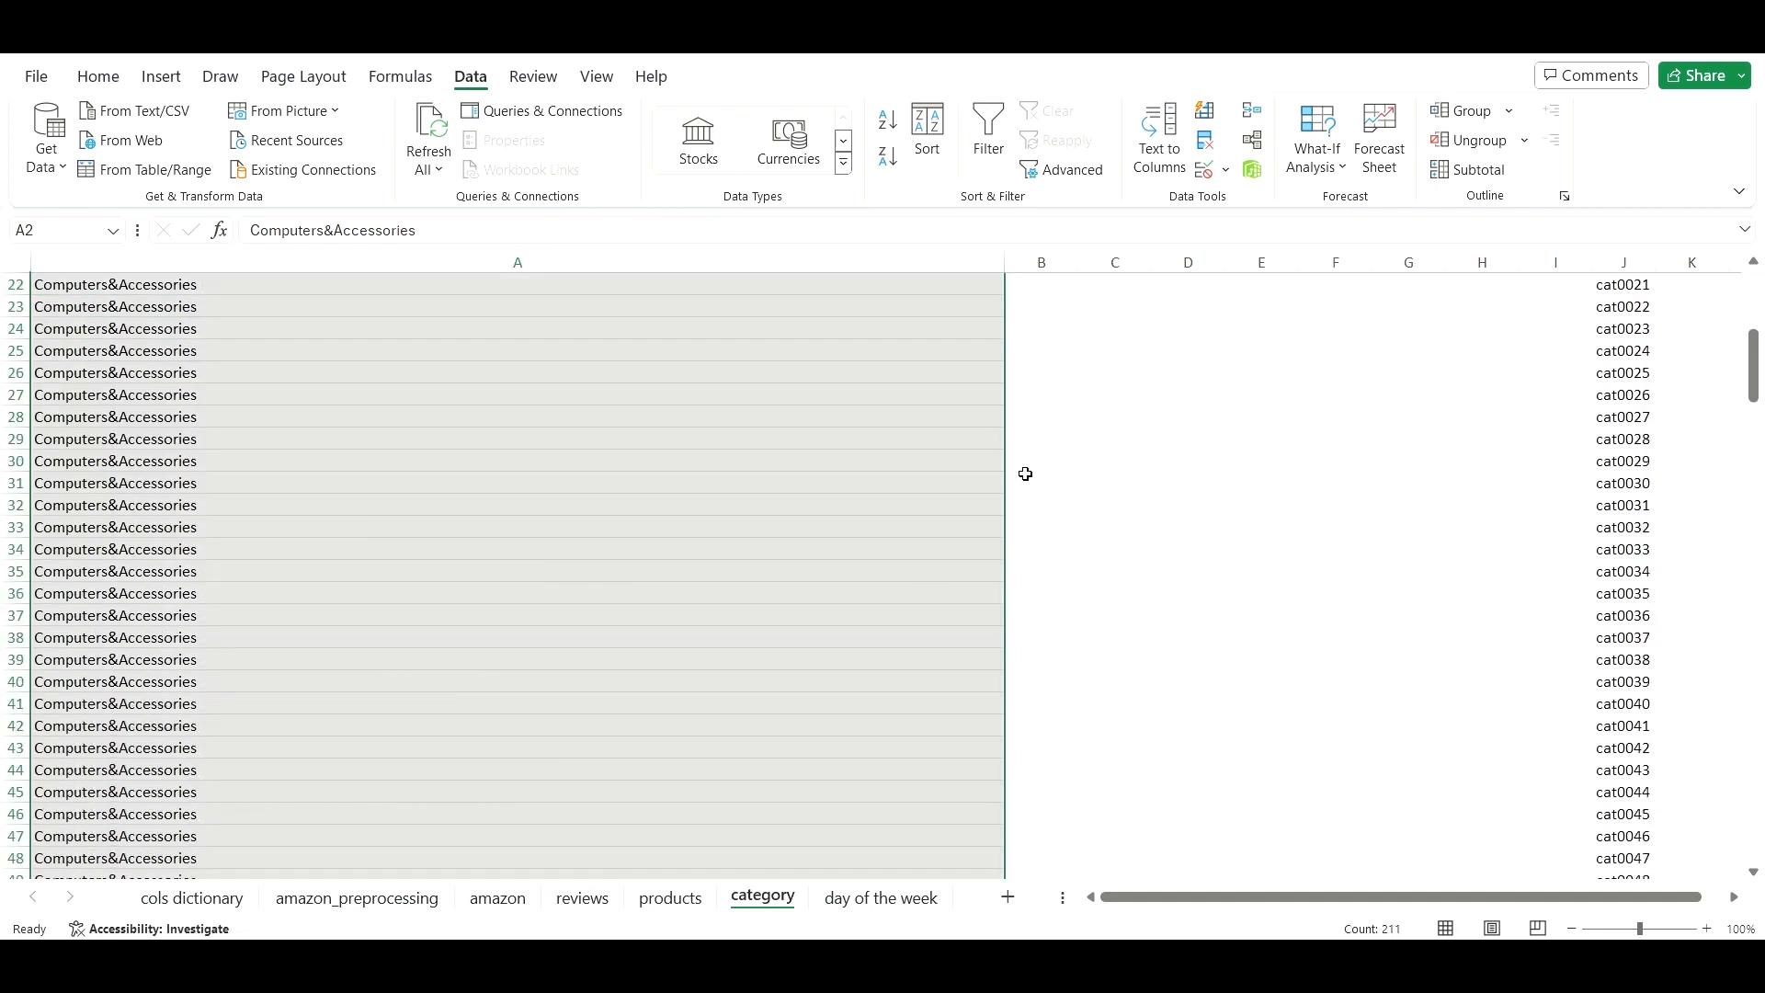
scroll(1024, 472, "up", 6)
scroll(844, 504, "up", 1)
key("ctrl+z")
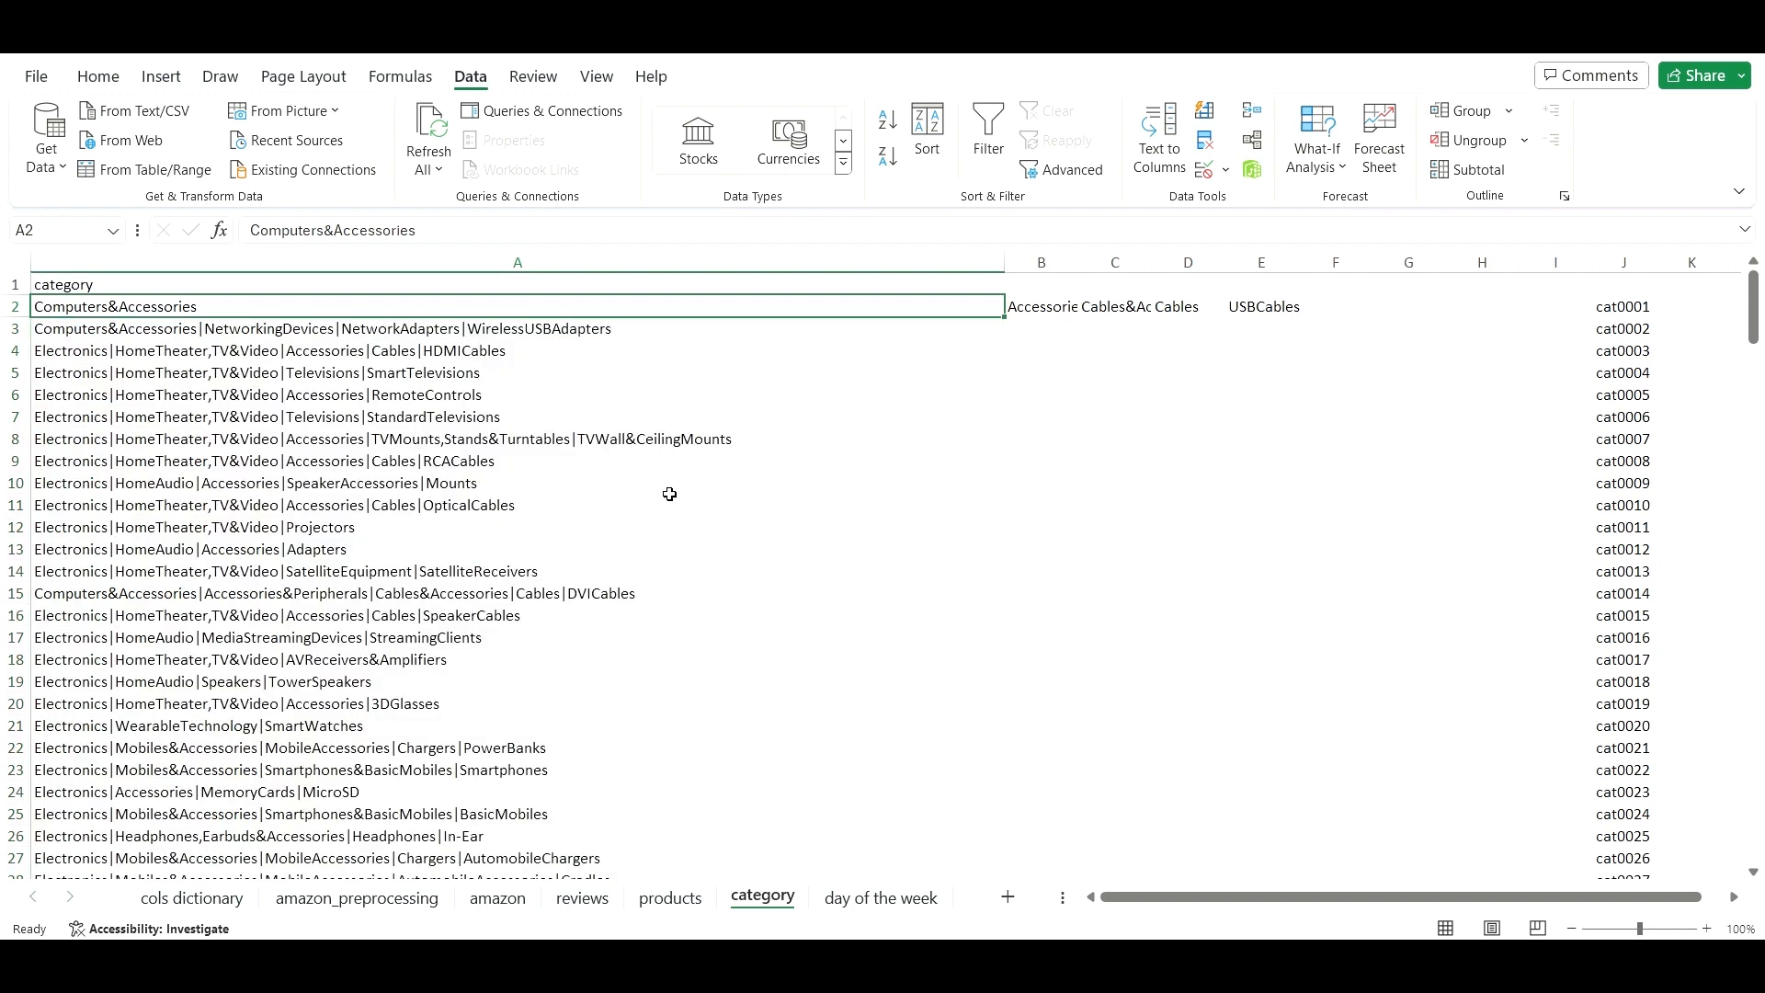
left_click(585, 457)
- Split the selected category paths at each | separator into columns A–E with Text to Columns
left_click(535, 332)
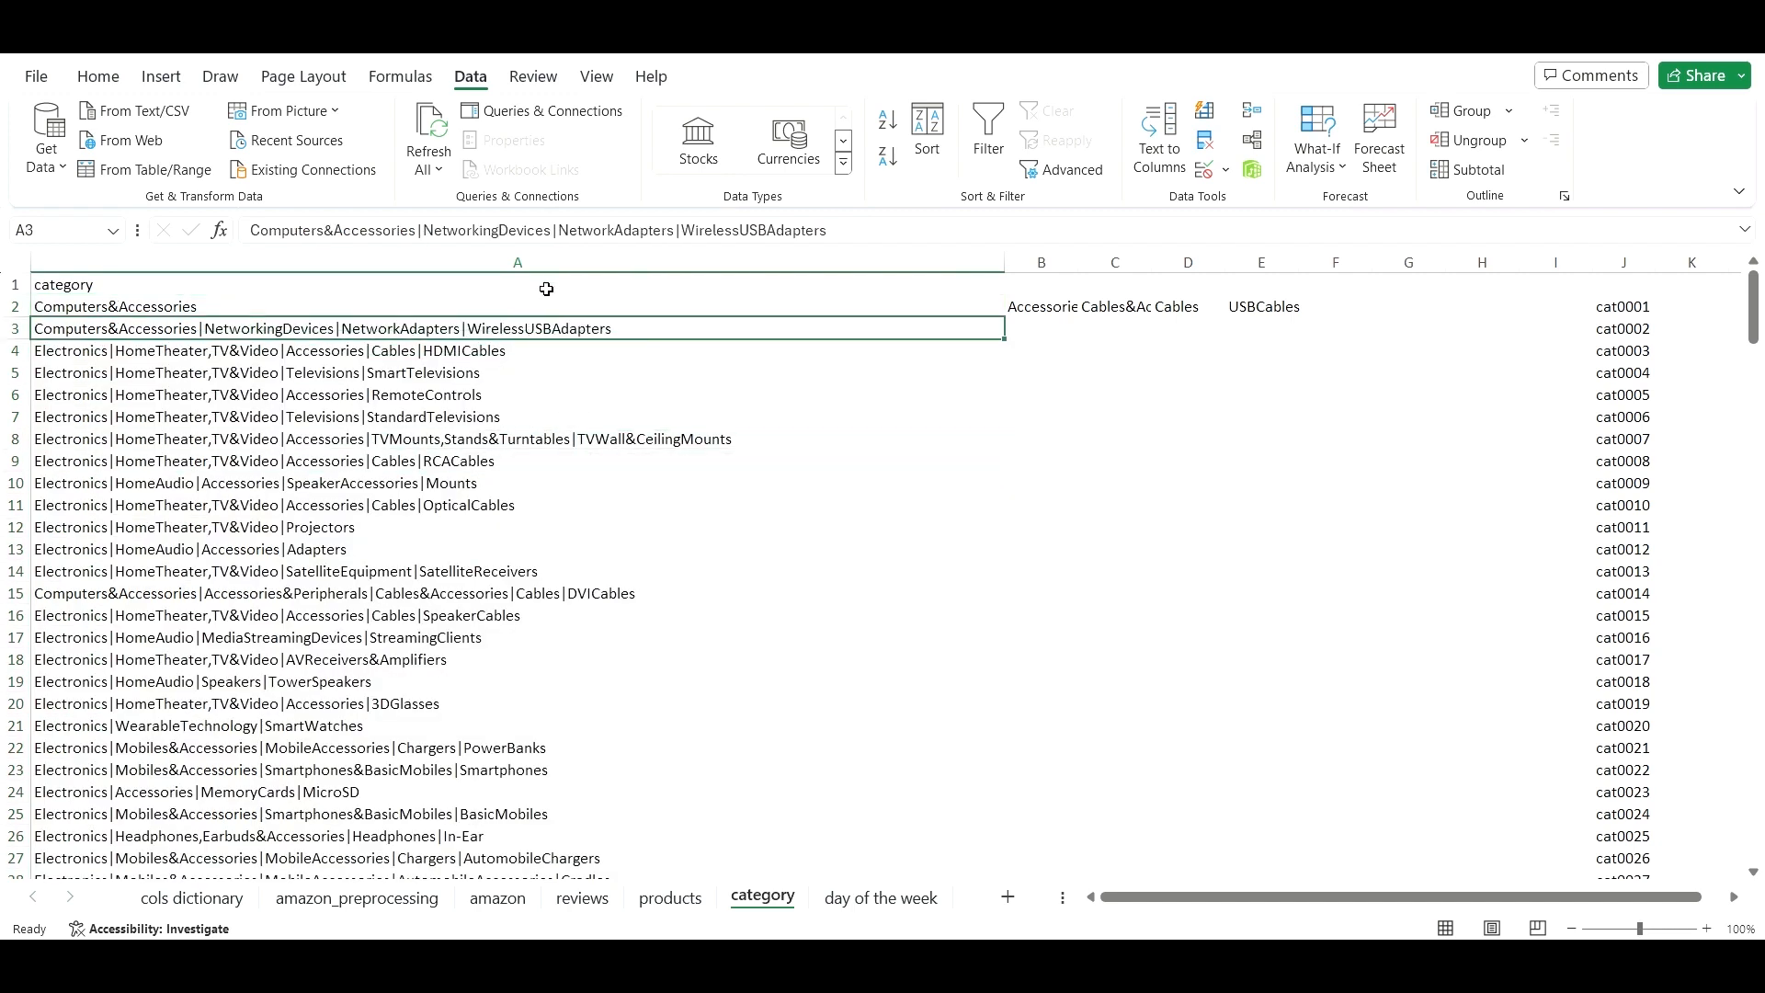
double_click(624, 340, "shift")
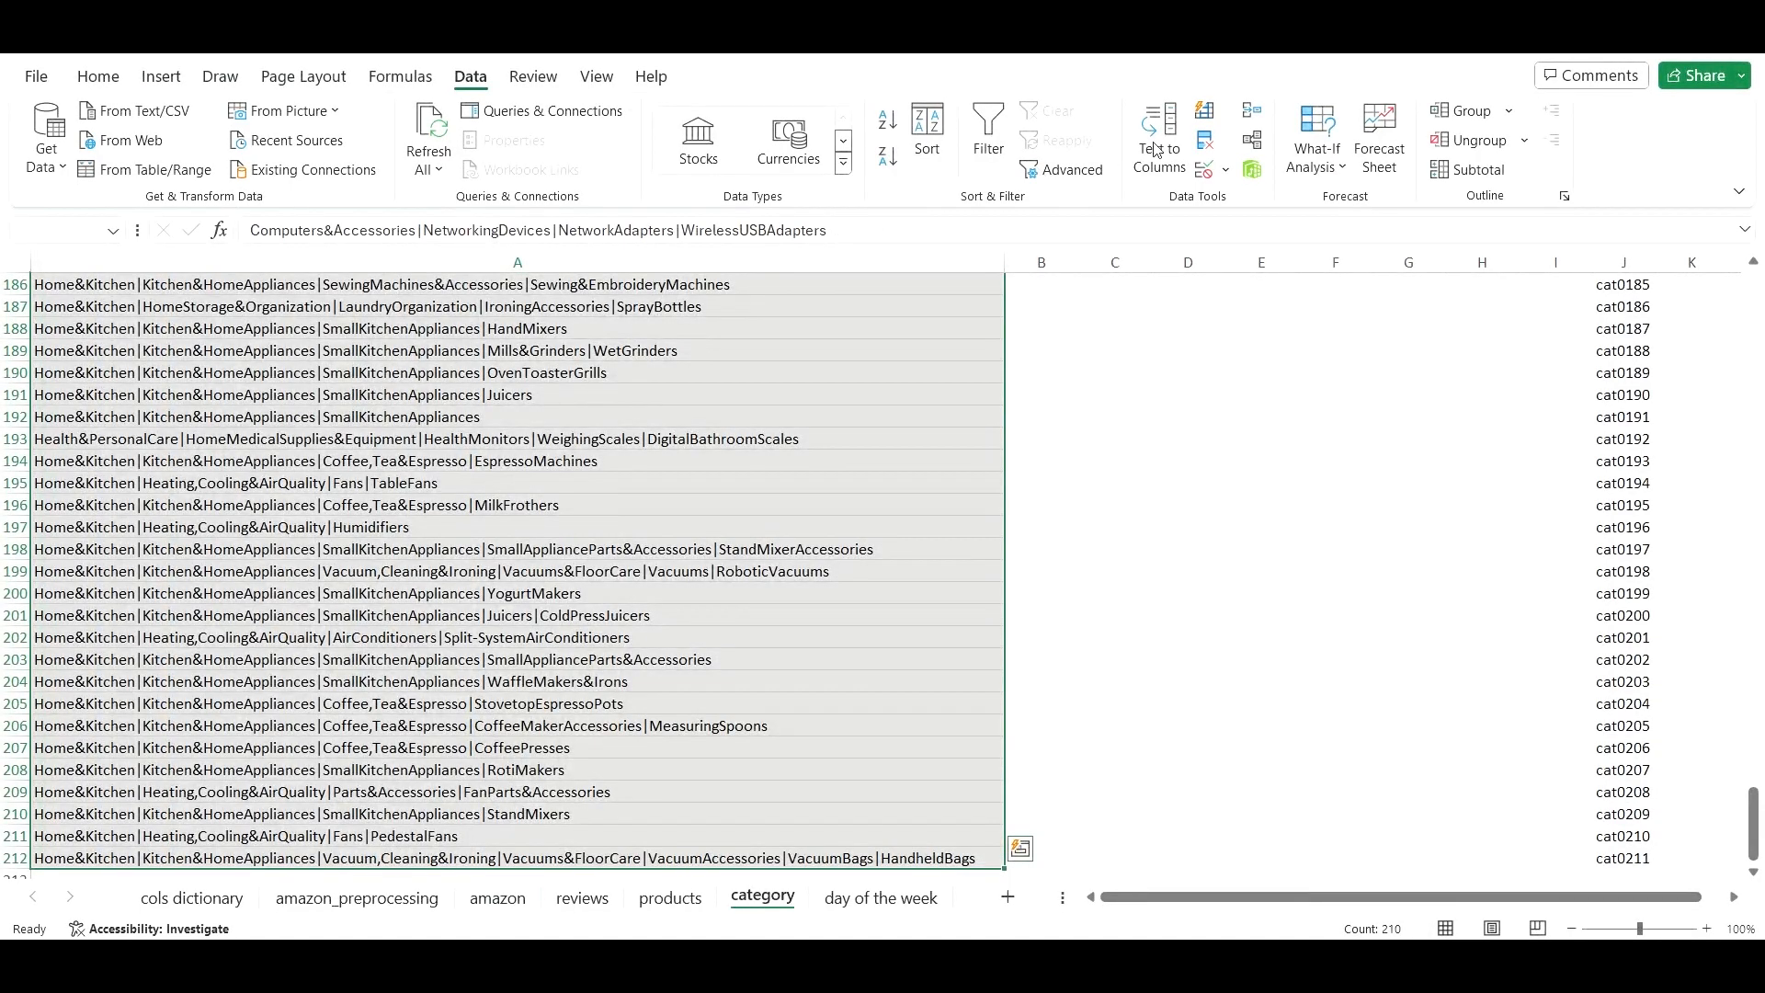
left_click(1156, 149)
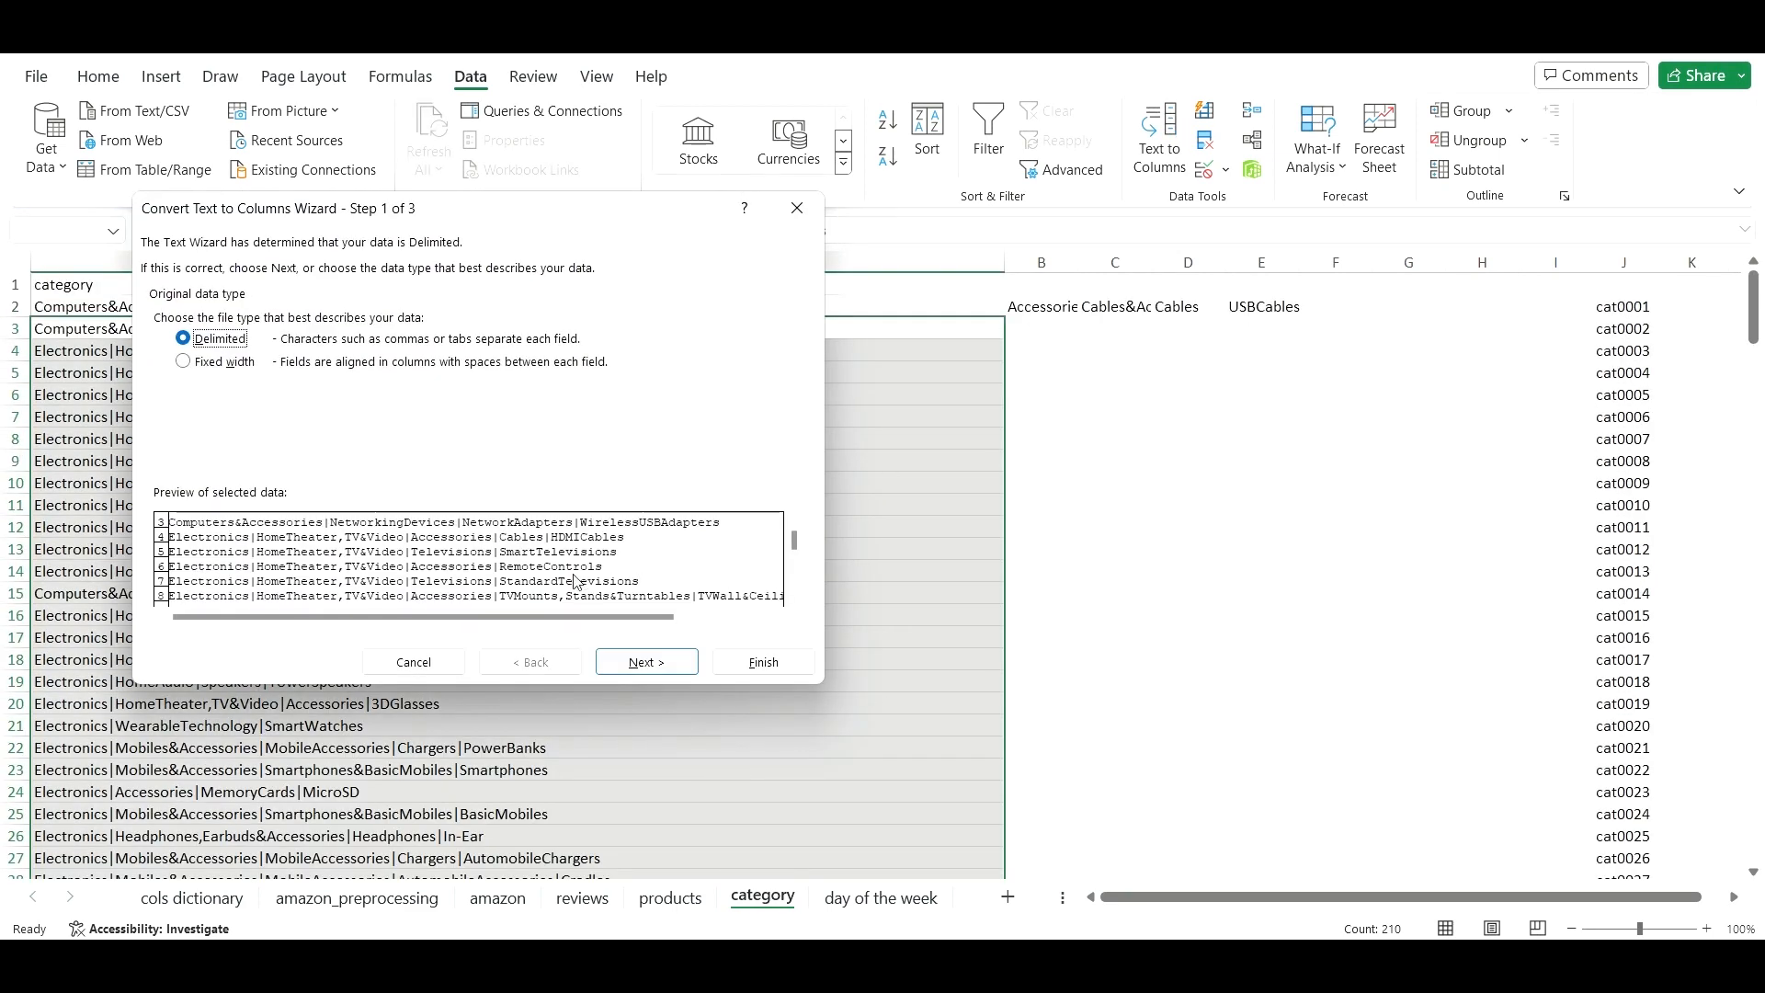
left_click(644, 660)
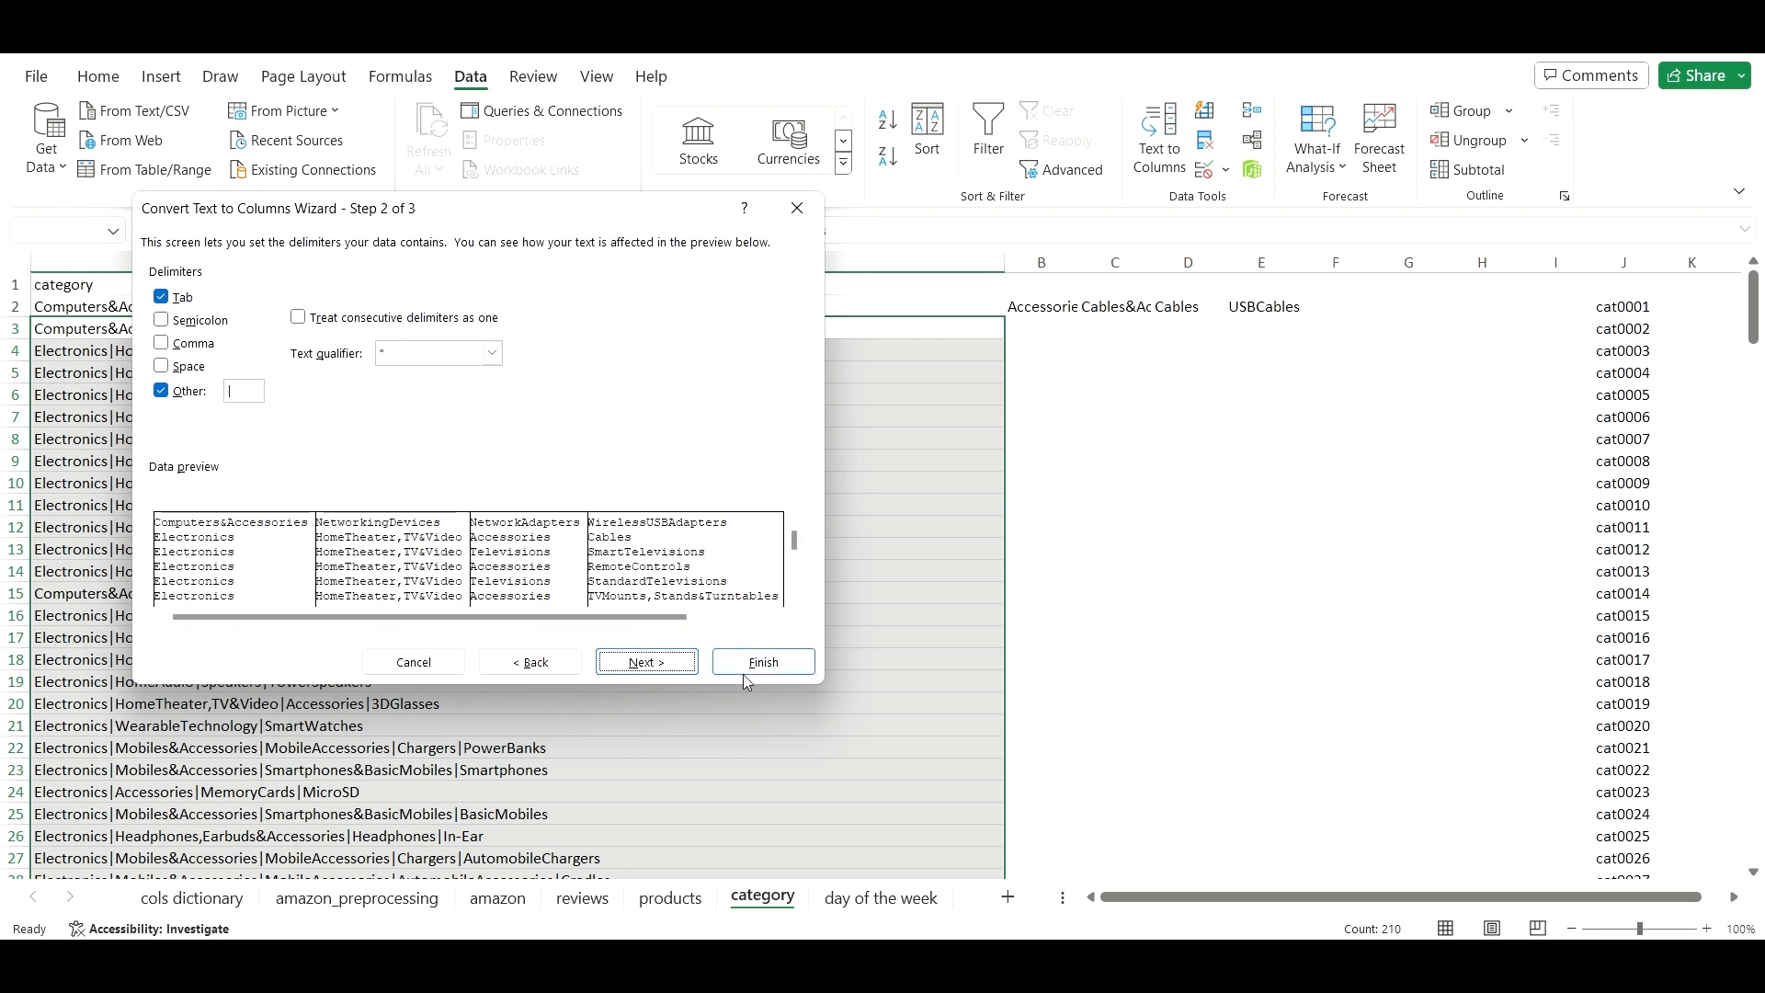
left_click(645, 662)
left_click(762, 662)
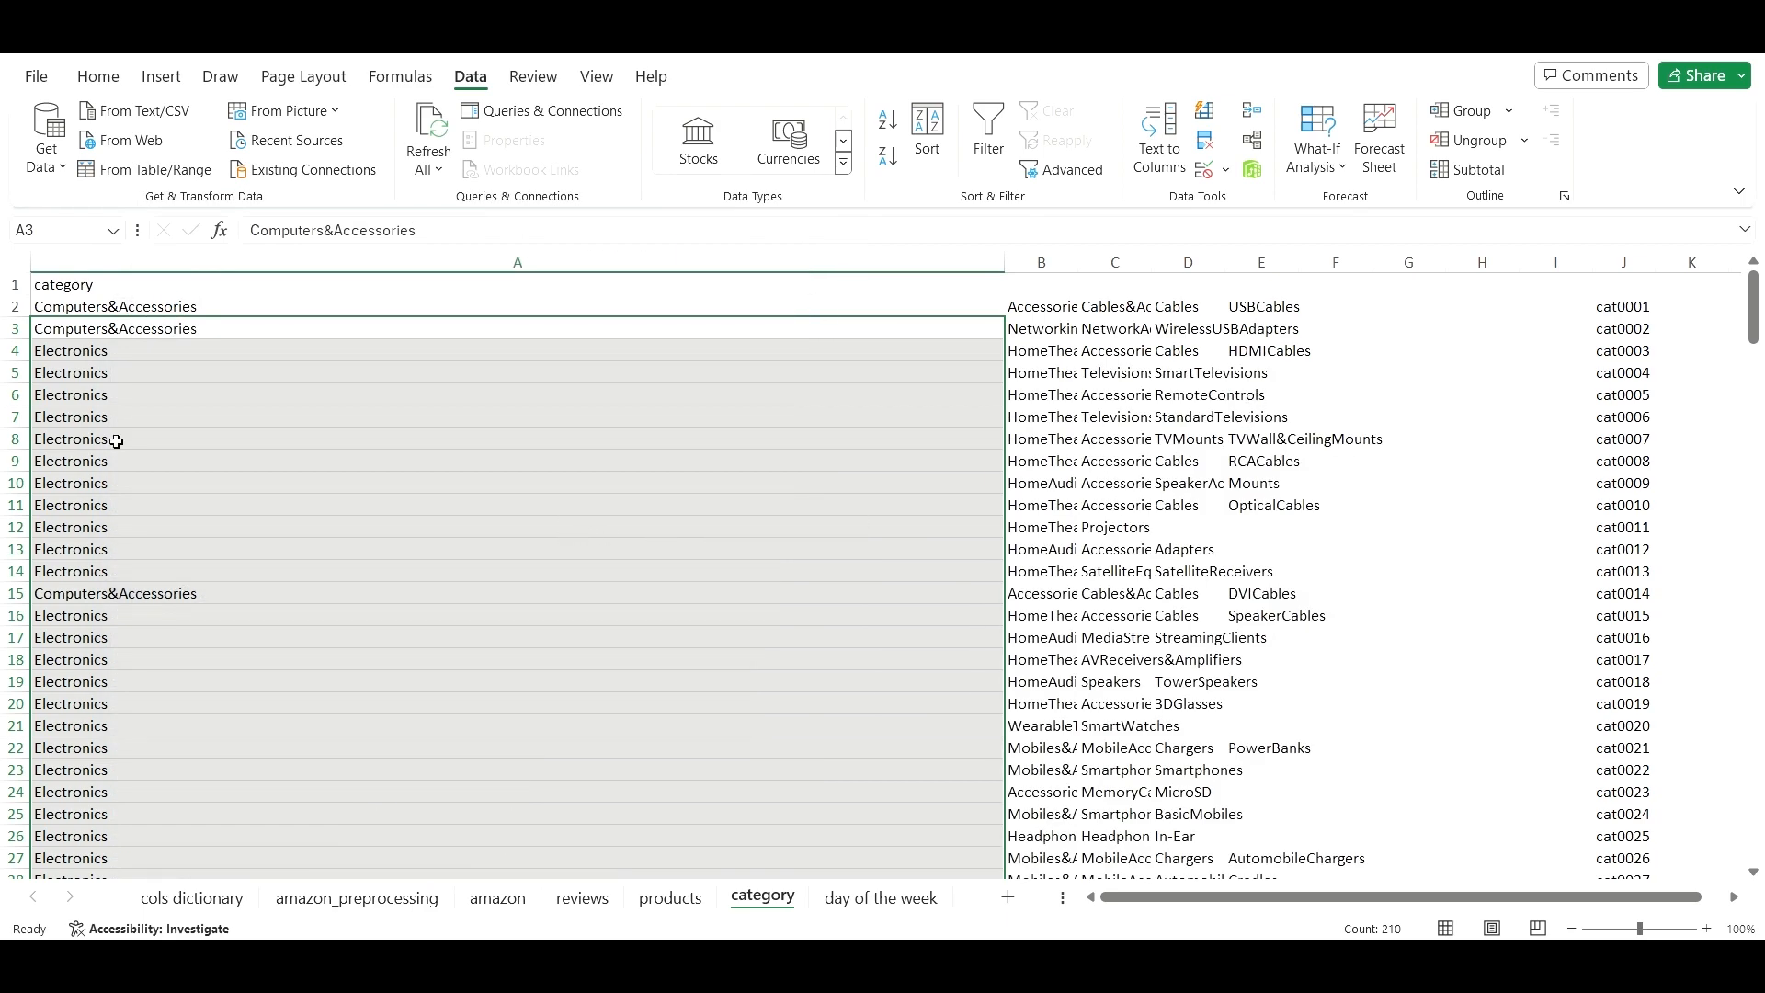
scroll(141, 441, "down", 15)
scroll(196, 480, "down", 12)
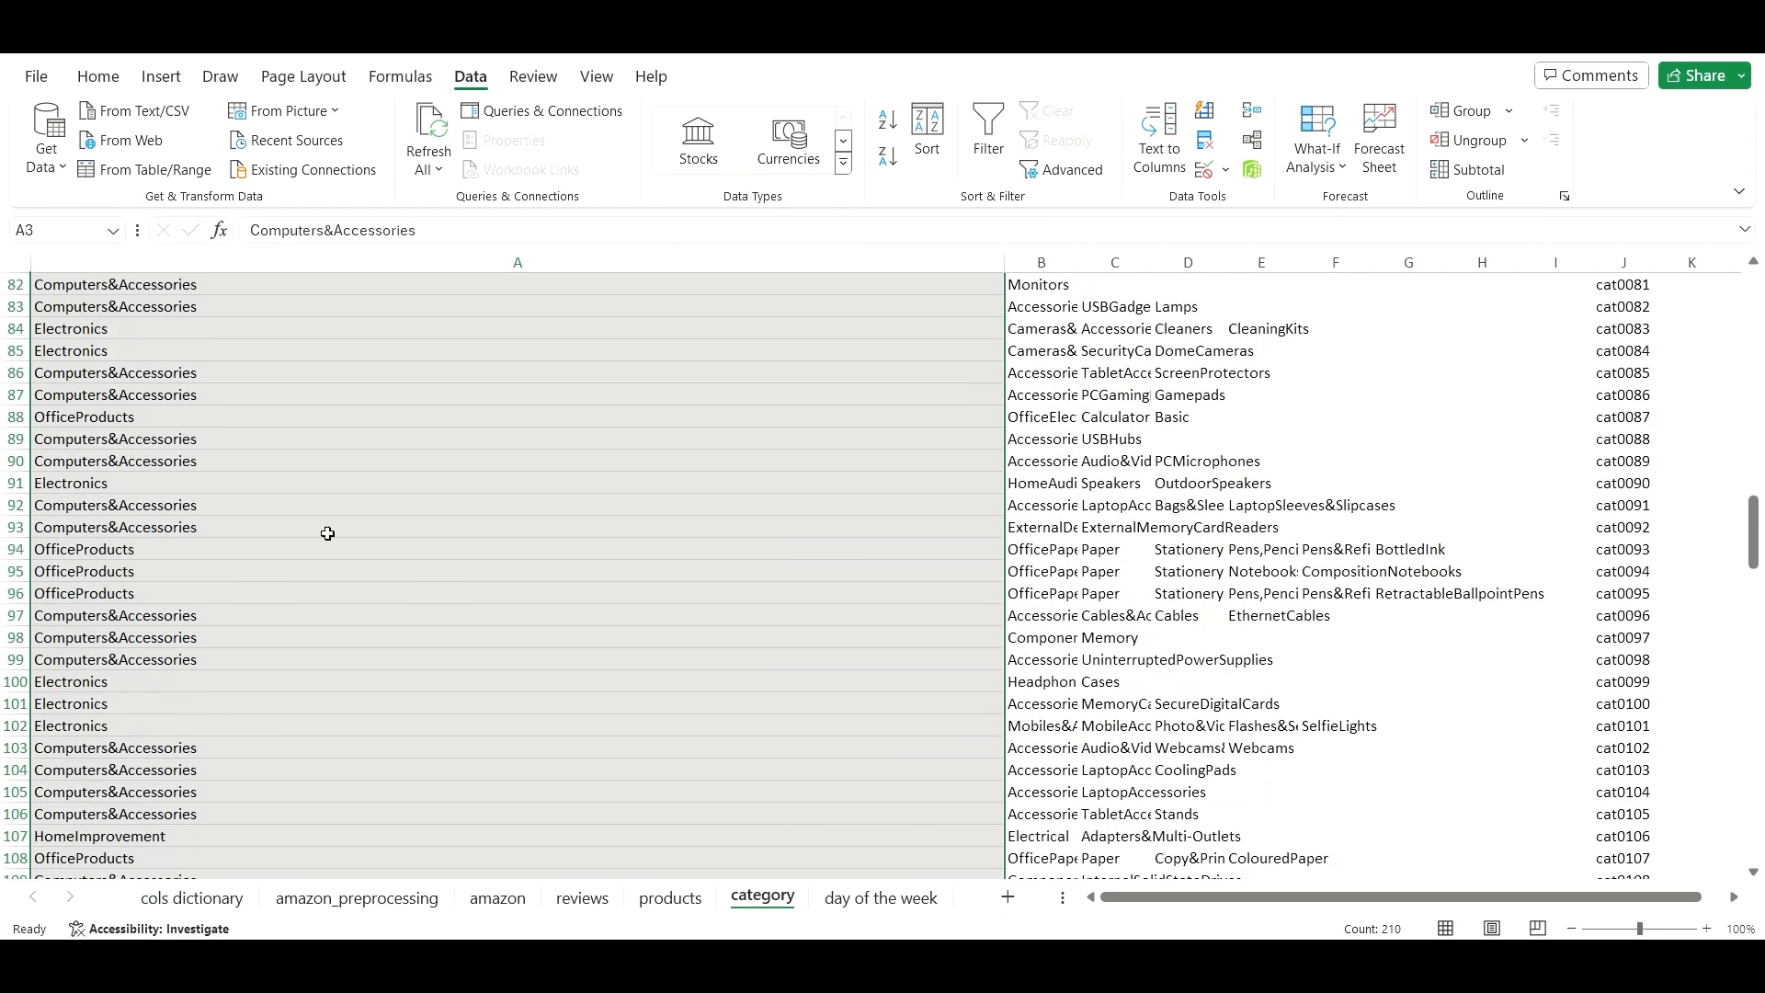
scroll(1244, 677, "up", 20)
scroll(1378, 658, "up", 1)
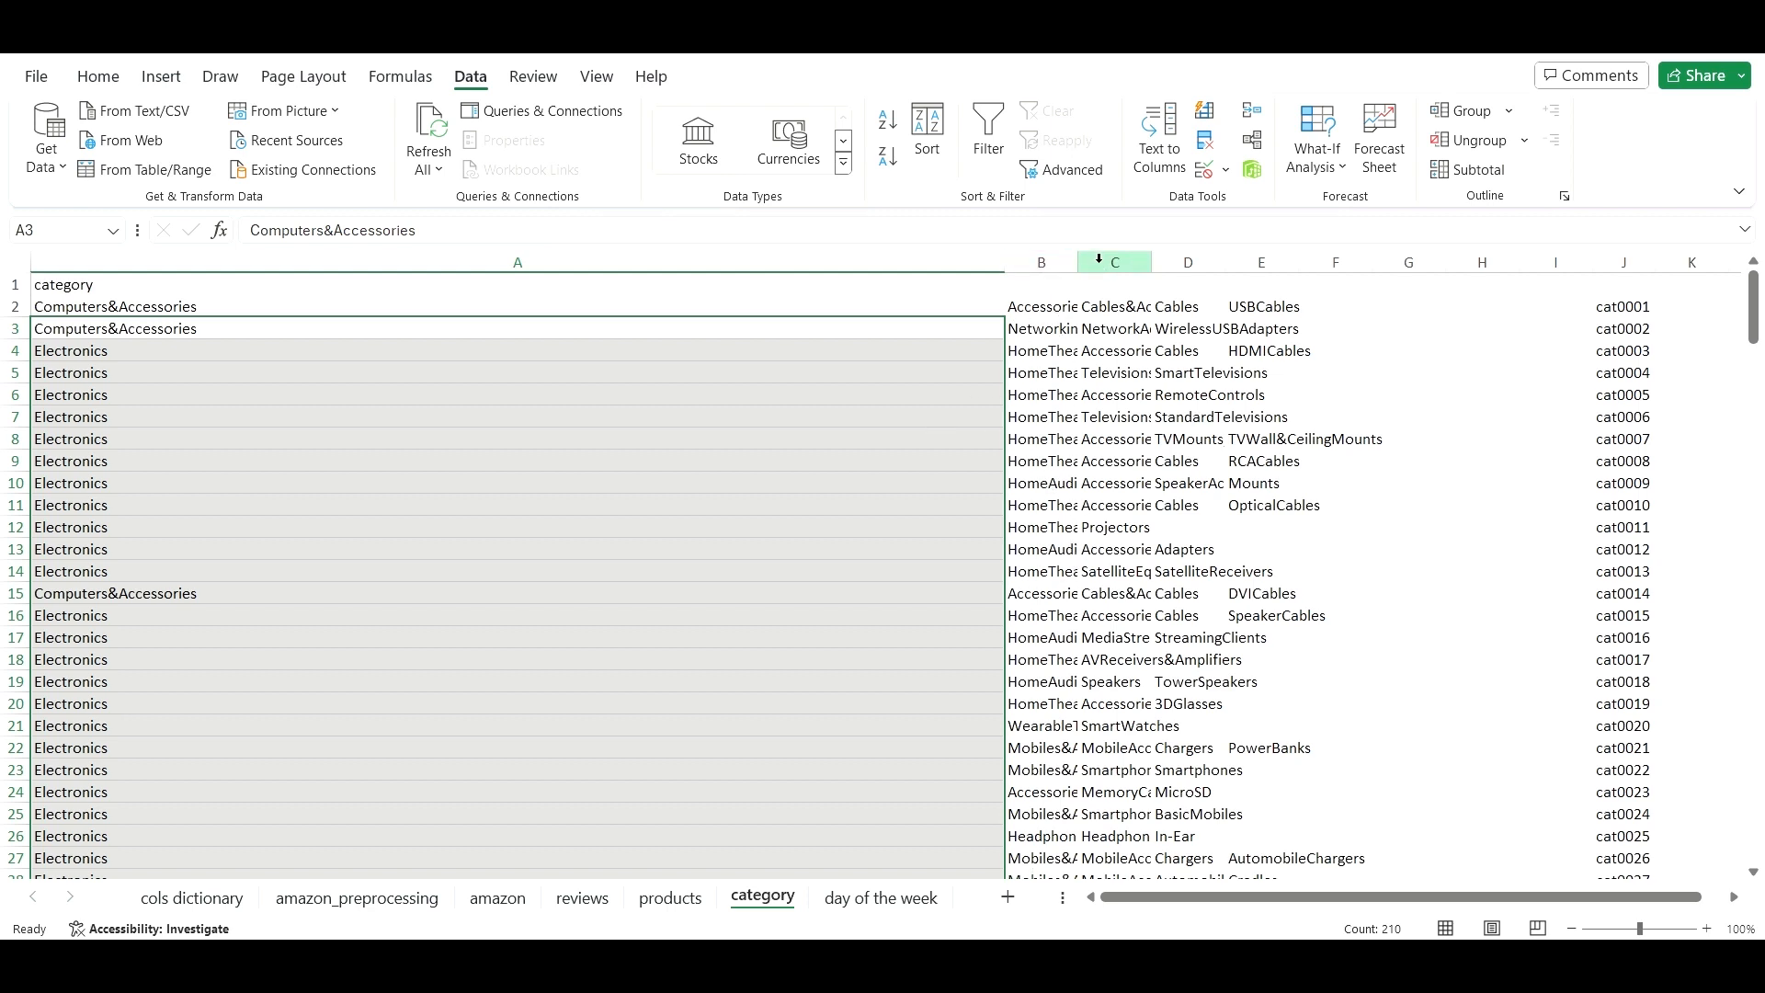
- Insert a new empty column A before the category columns
left_click(1622, 264)
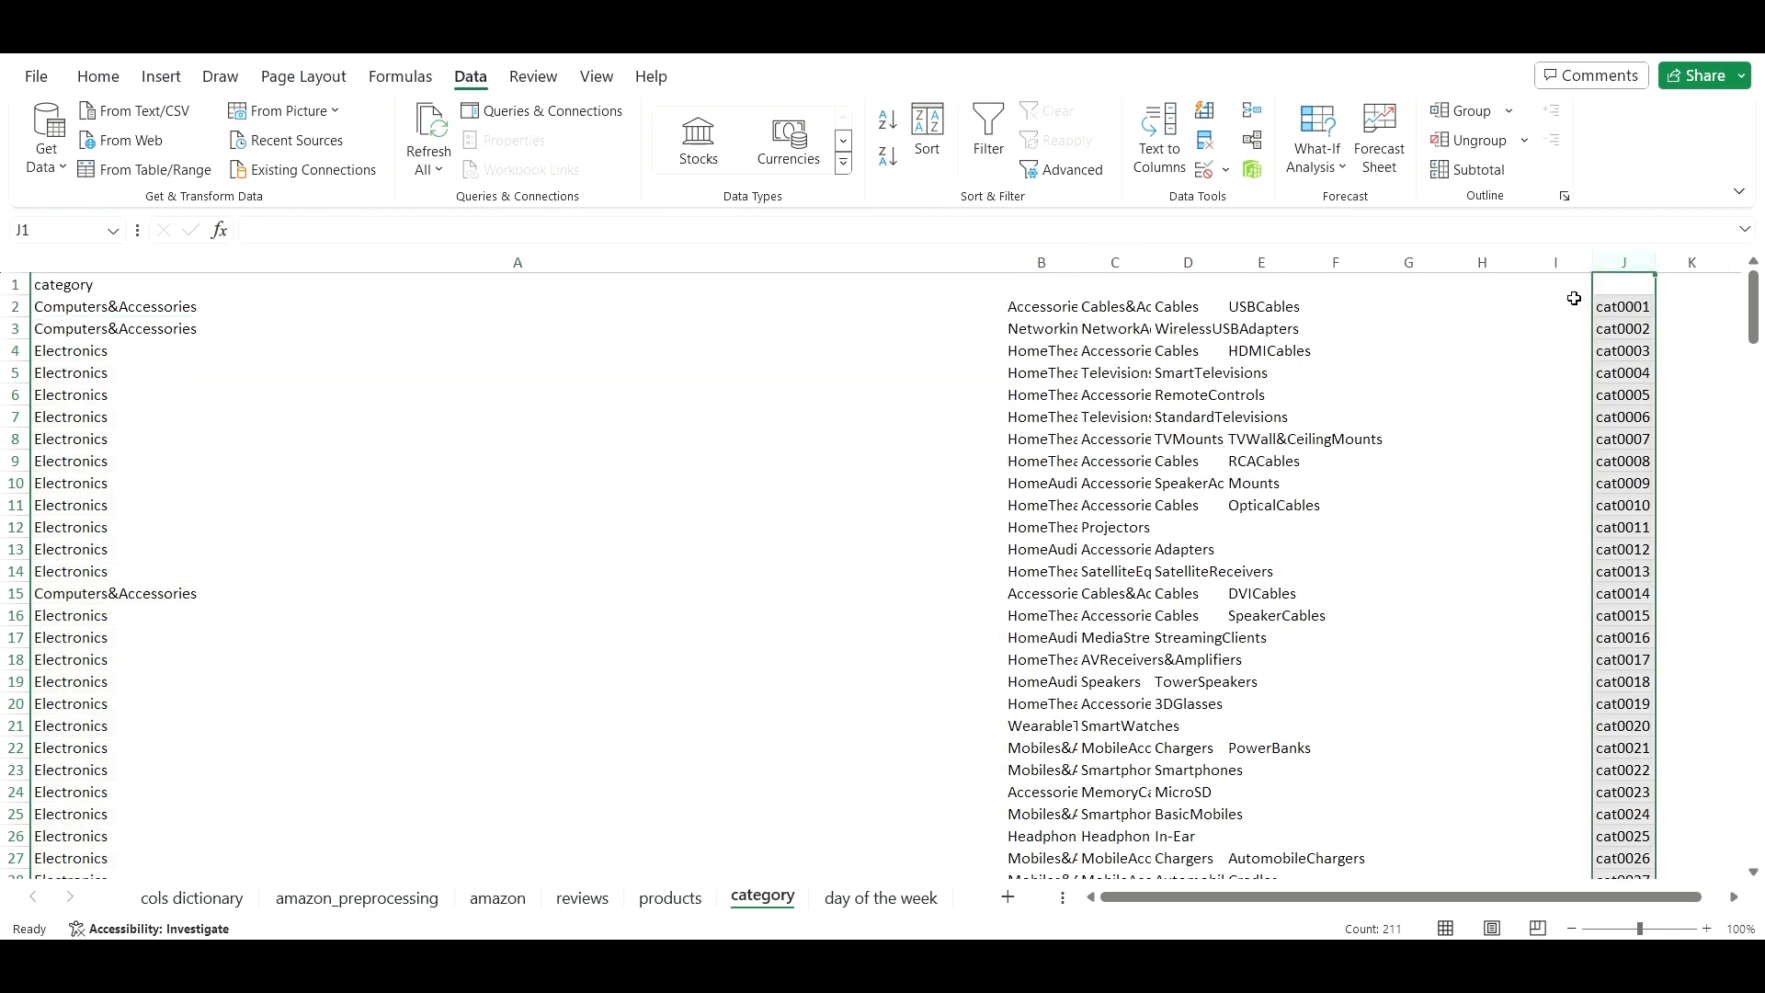
key("ctrl+c")
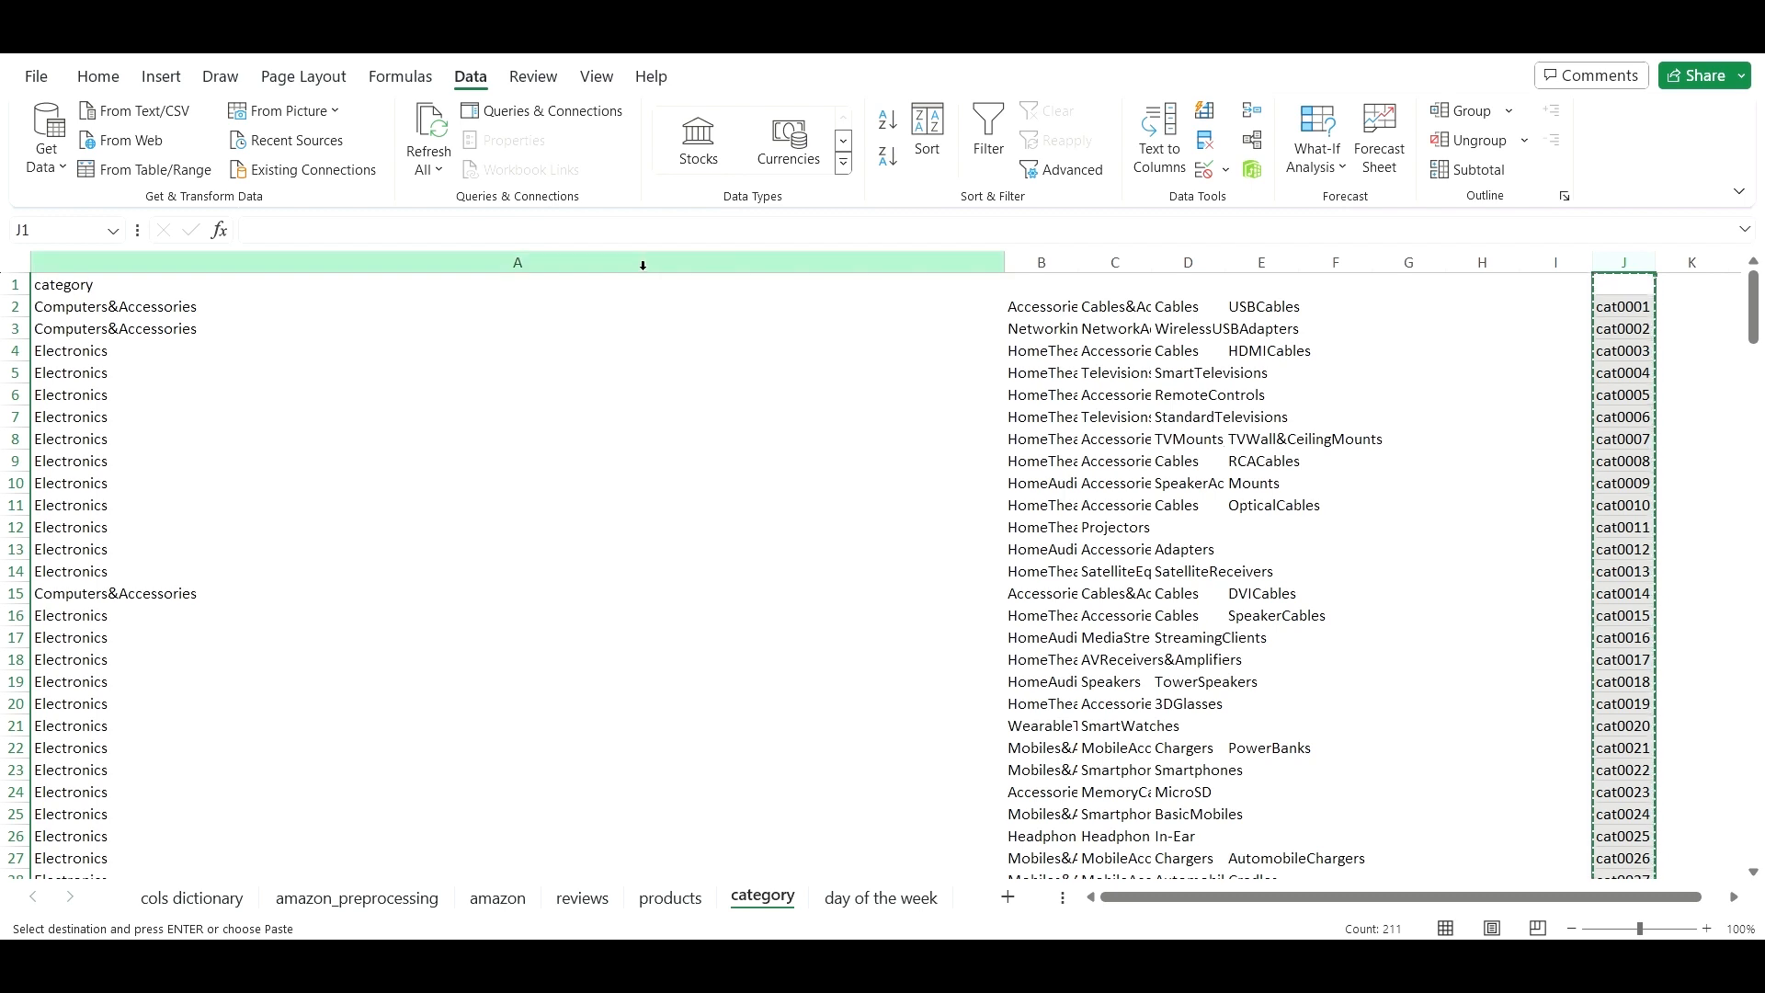
left_click(645, 262)
right_click(645, 262)
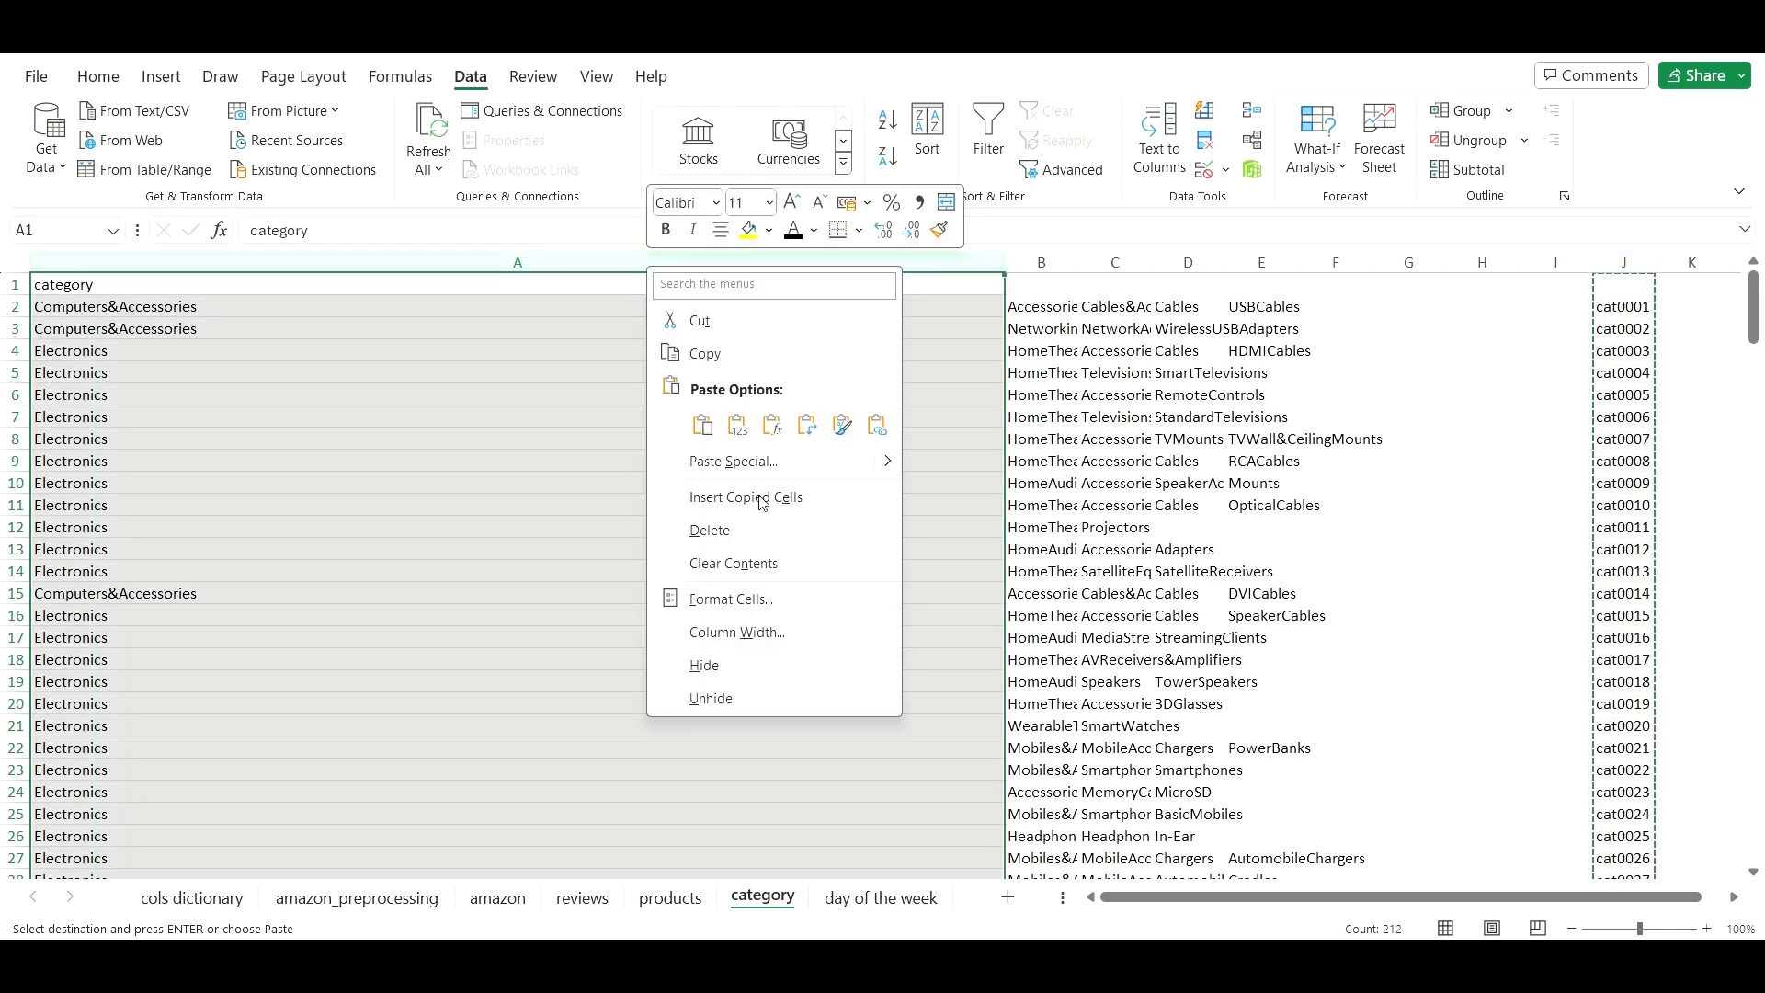
key("Escape")
key("Escape")
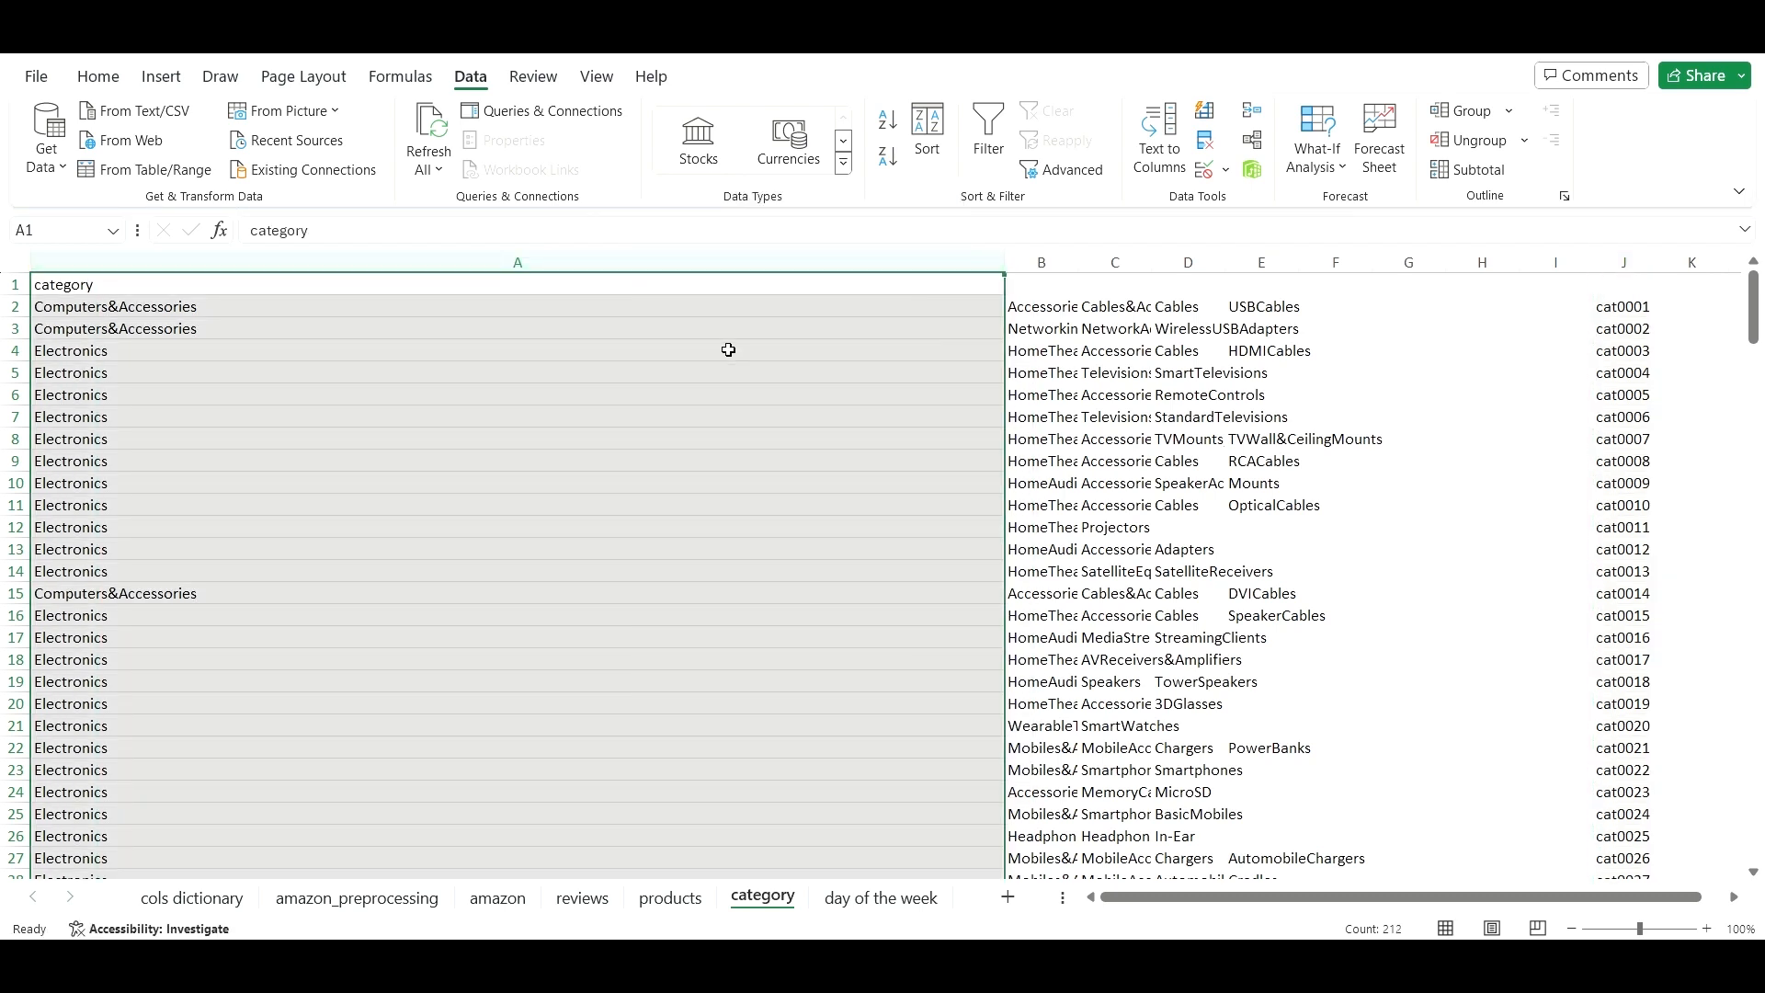
right_click(686, 266)
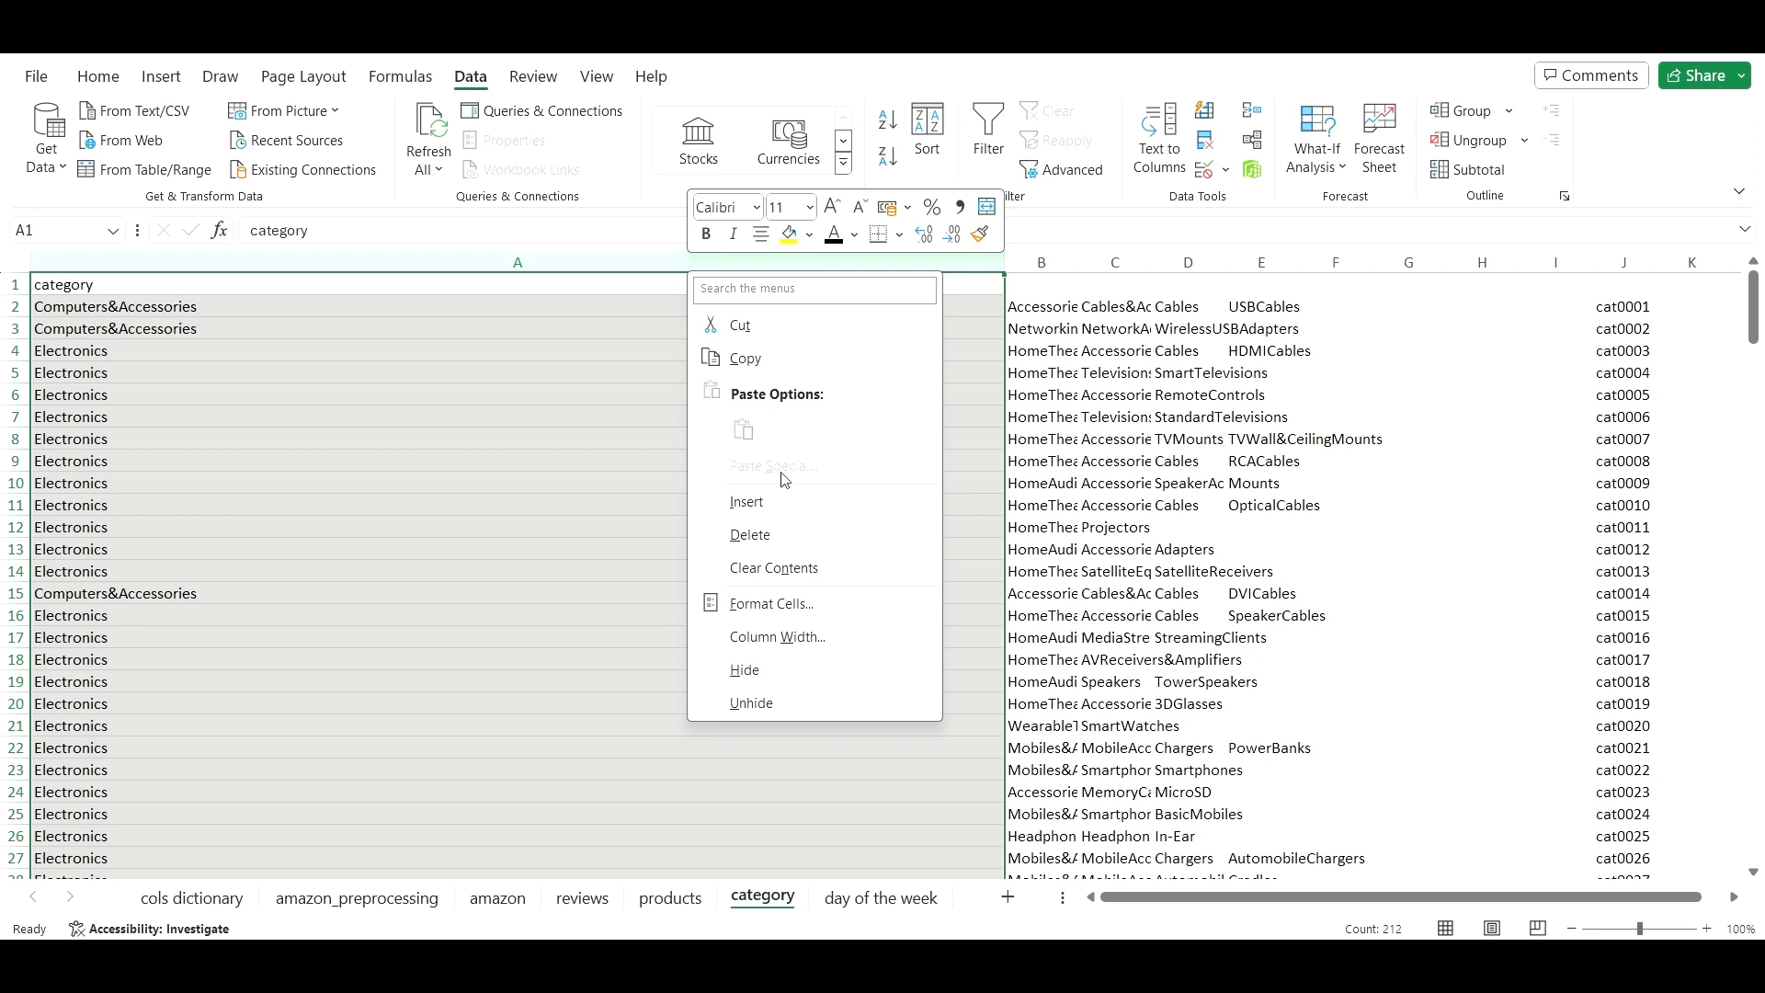
left_click(776, 501)
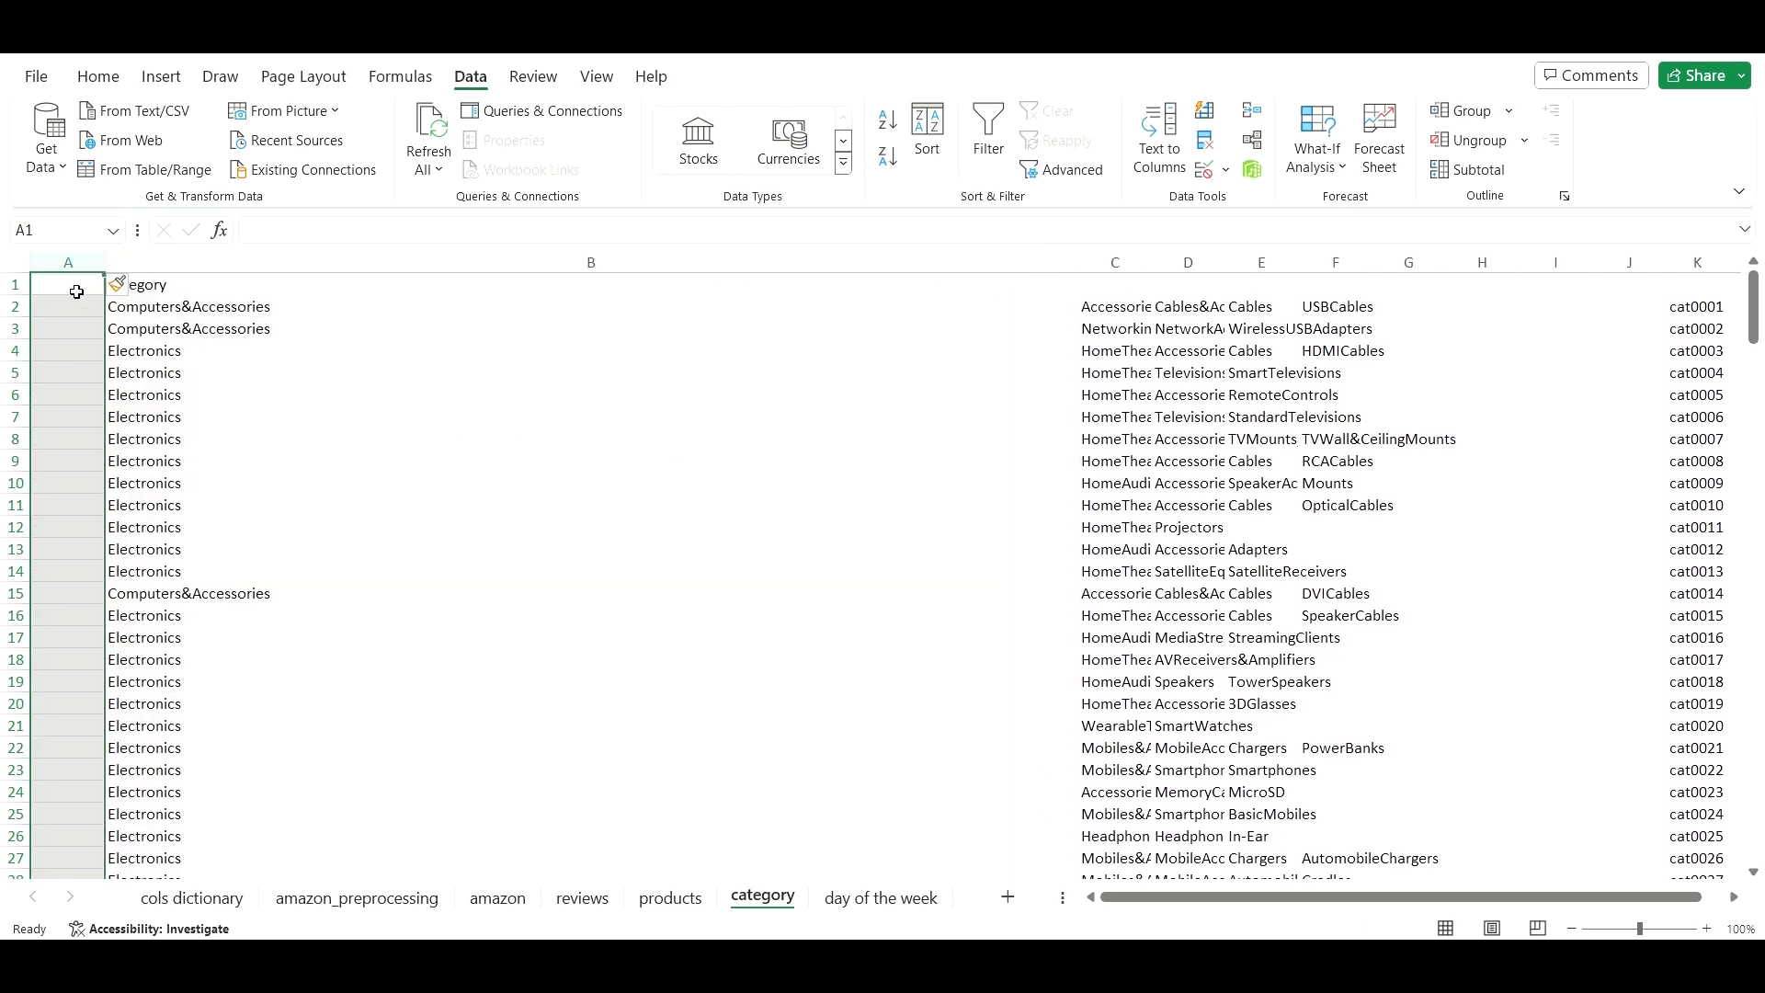
- Cut the cat ID column and paste it into the new column A
left_click(77, 291)
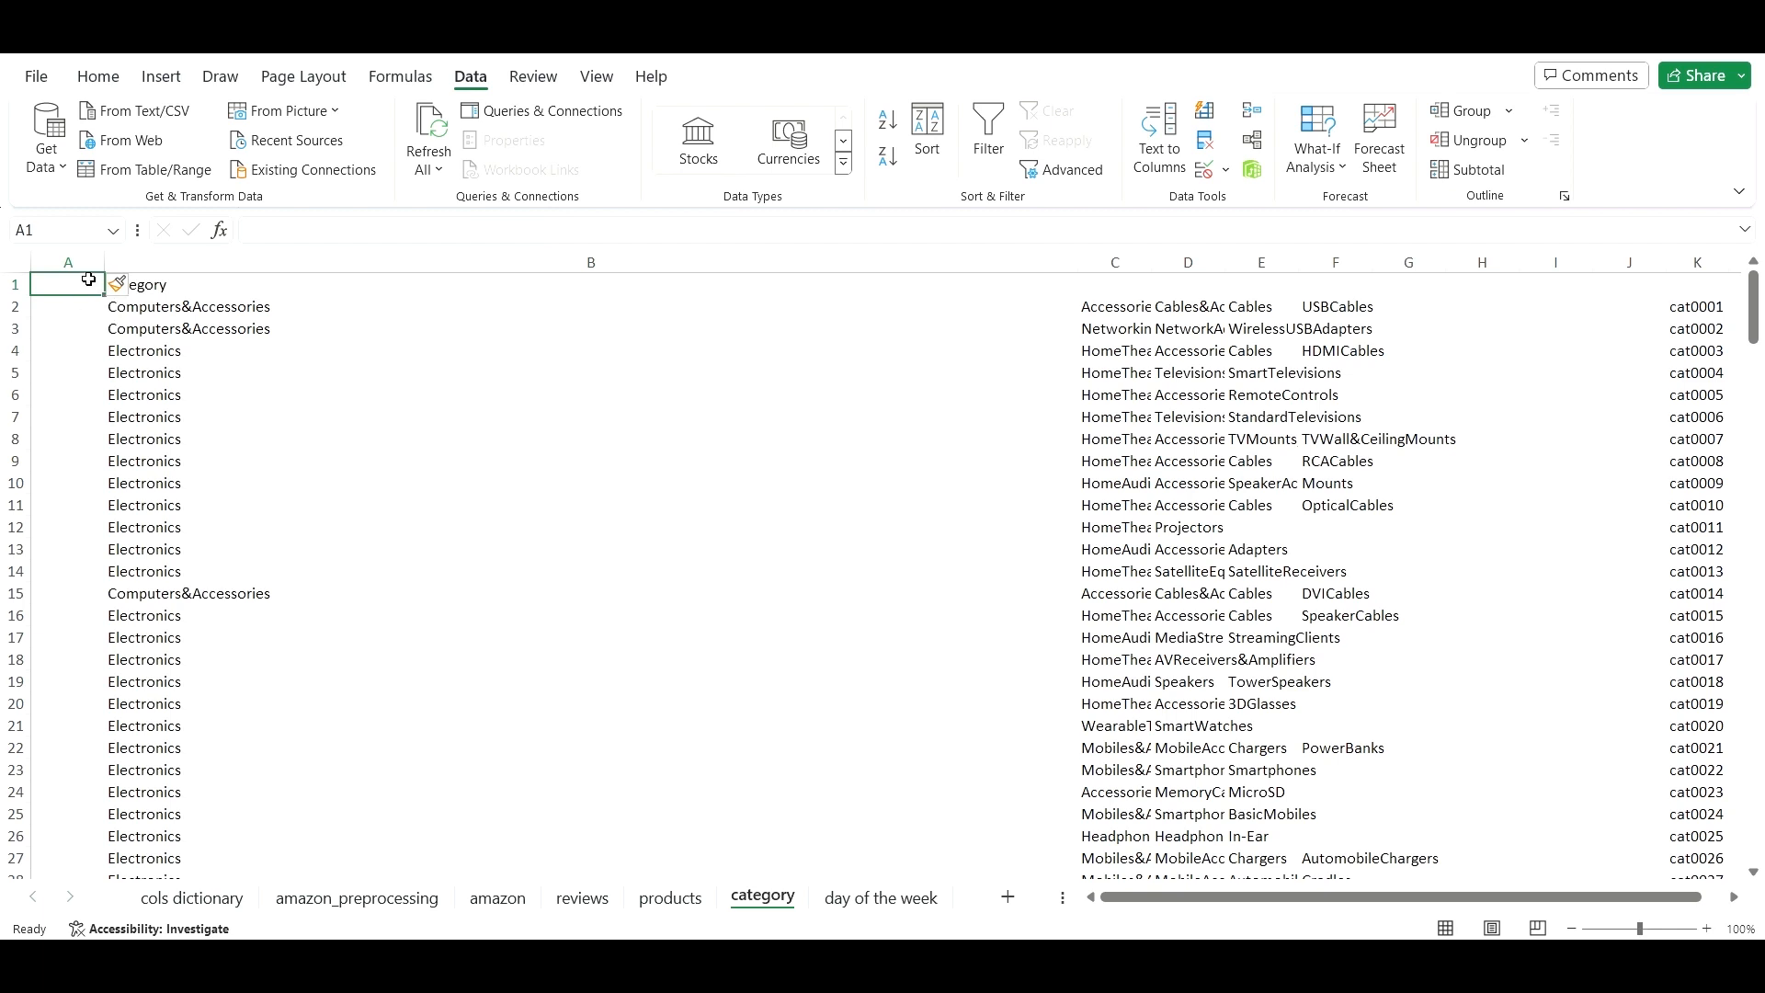
left_click(1697, 262)
key("ctrl+x")
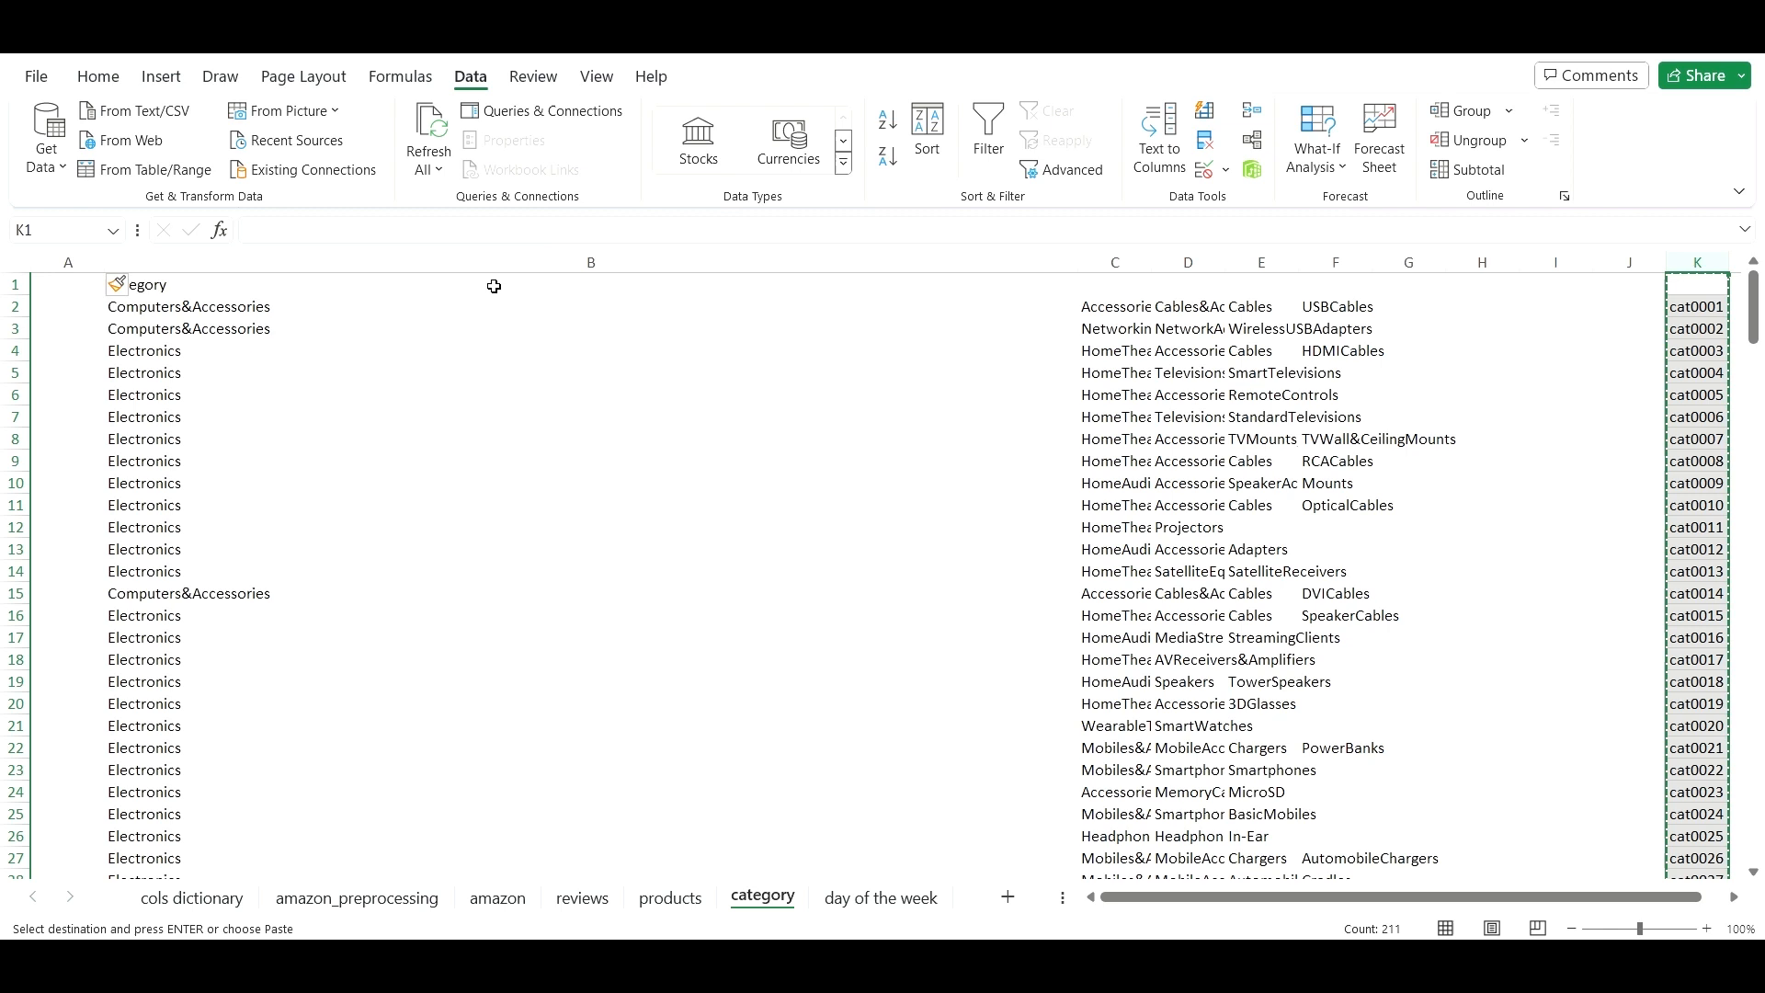
left_click(76, 292)
key("ctrl+v")
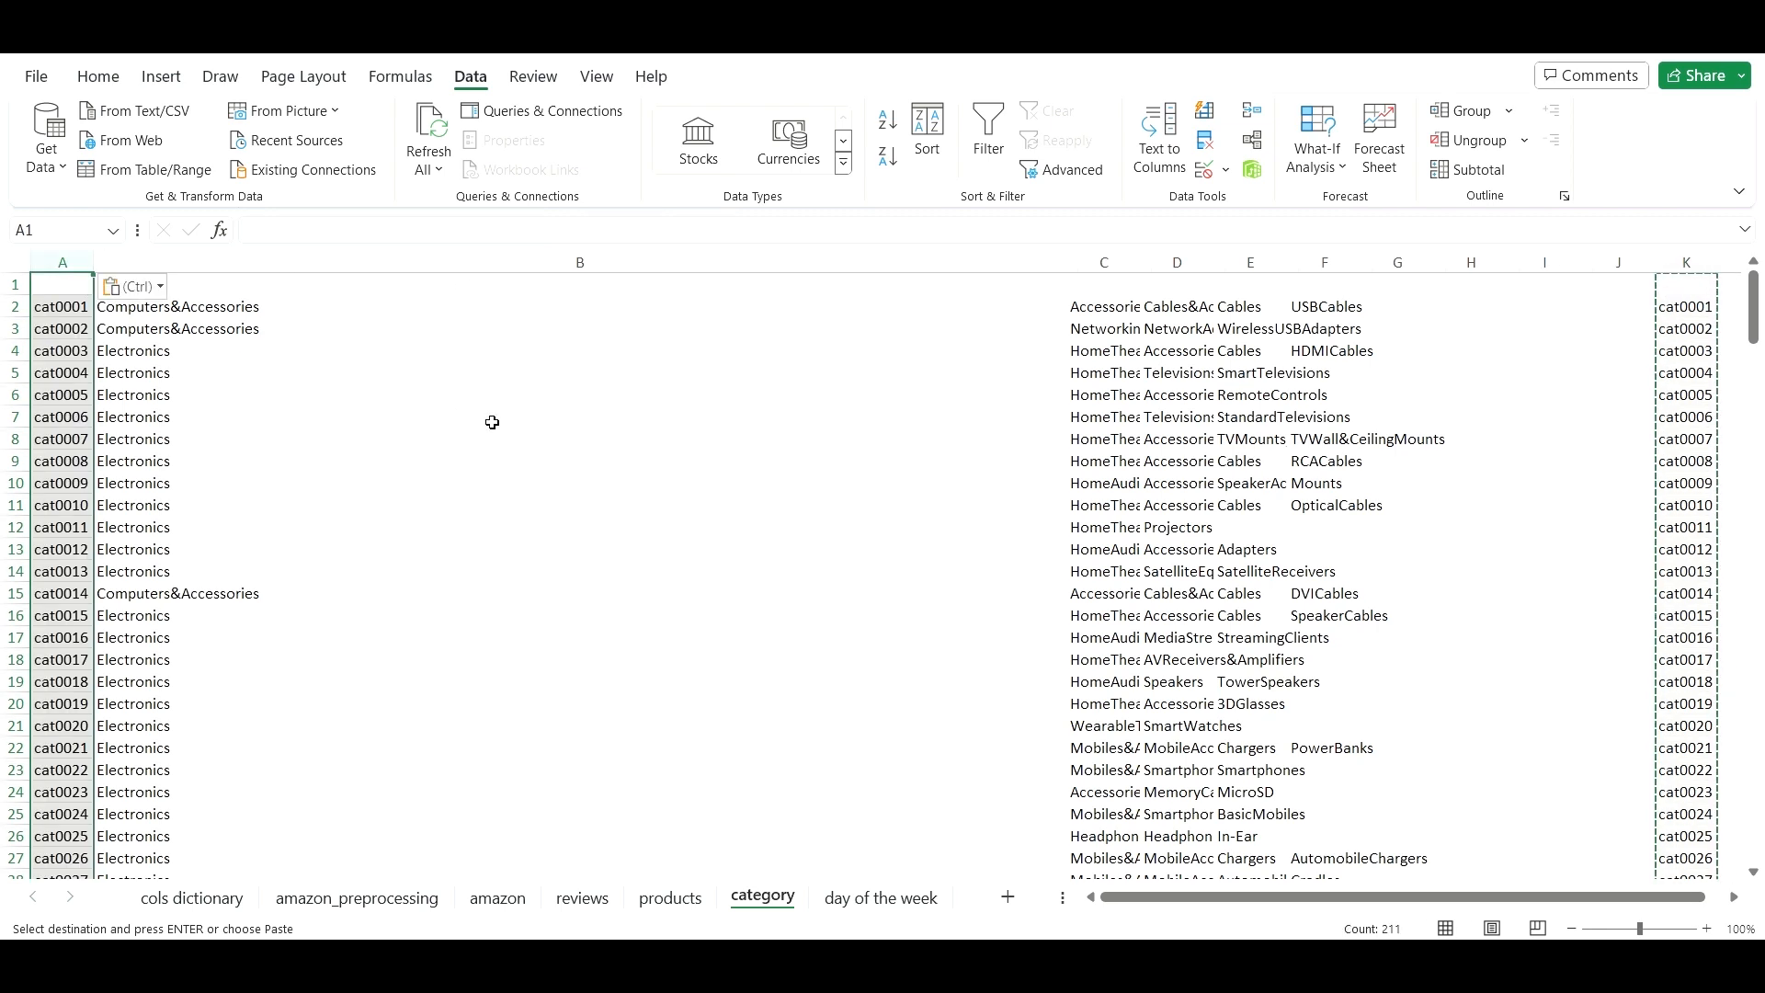
left_click(591, 445)
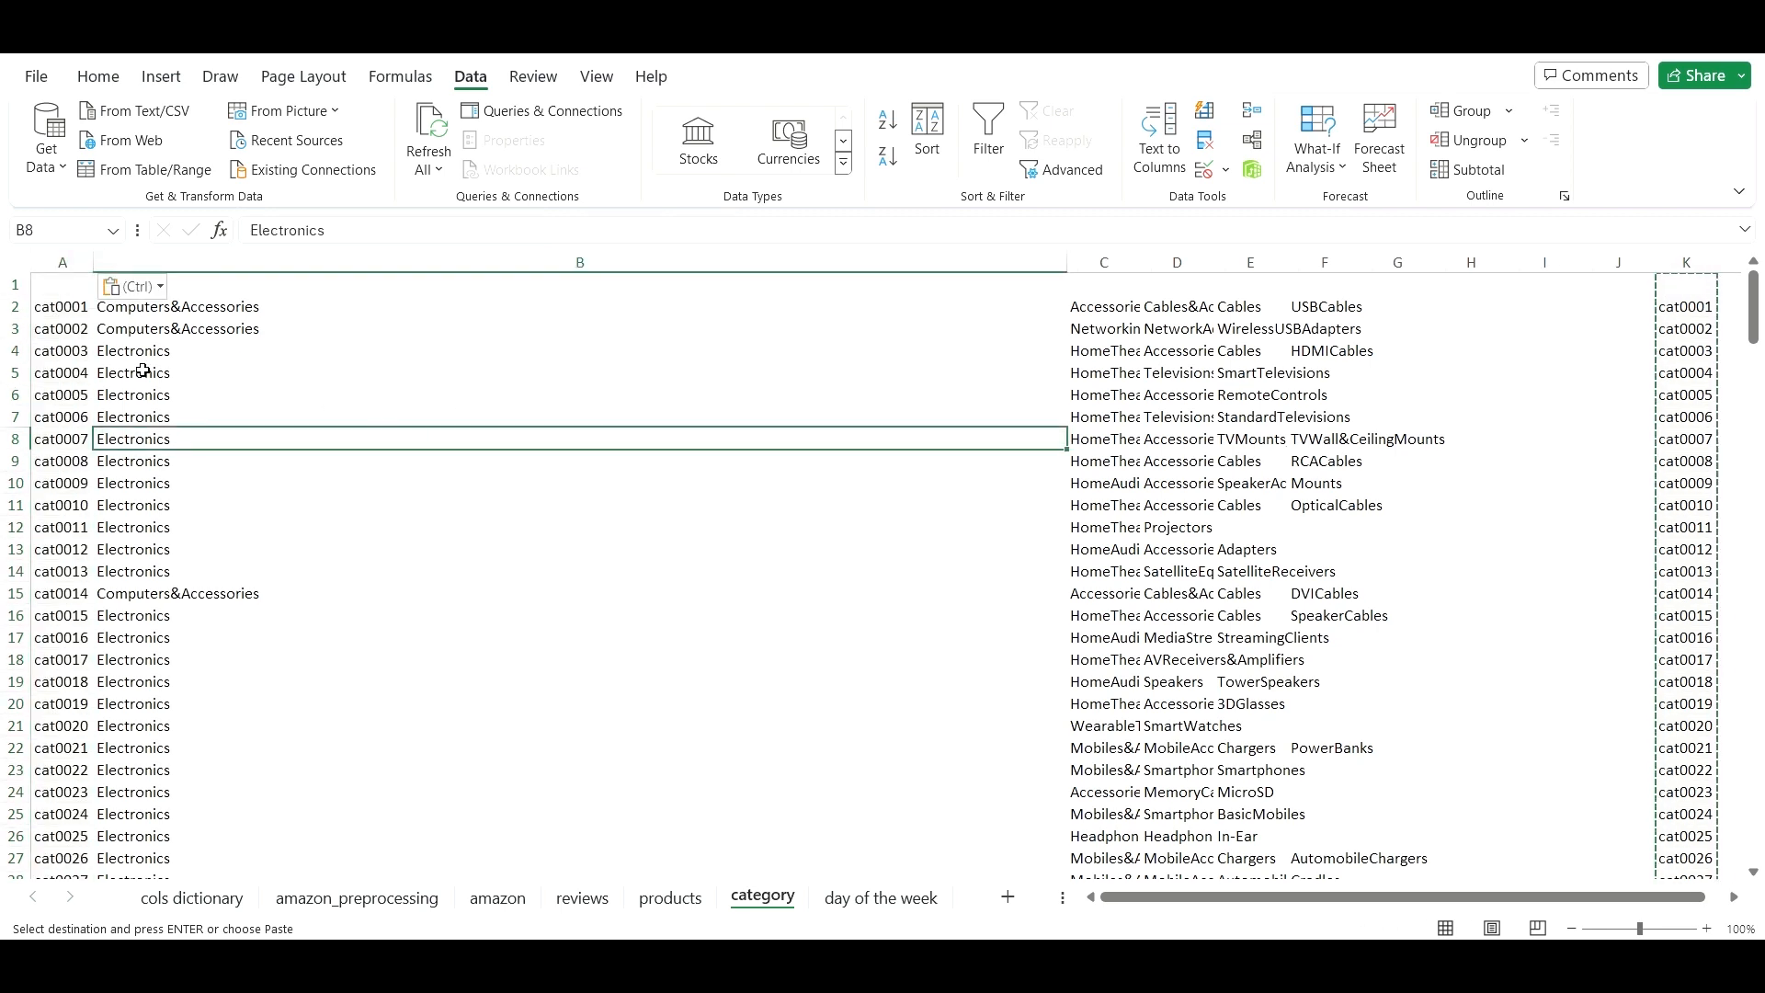
left_click(63, 291)
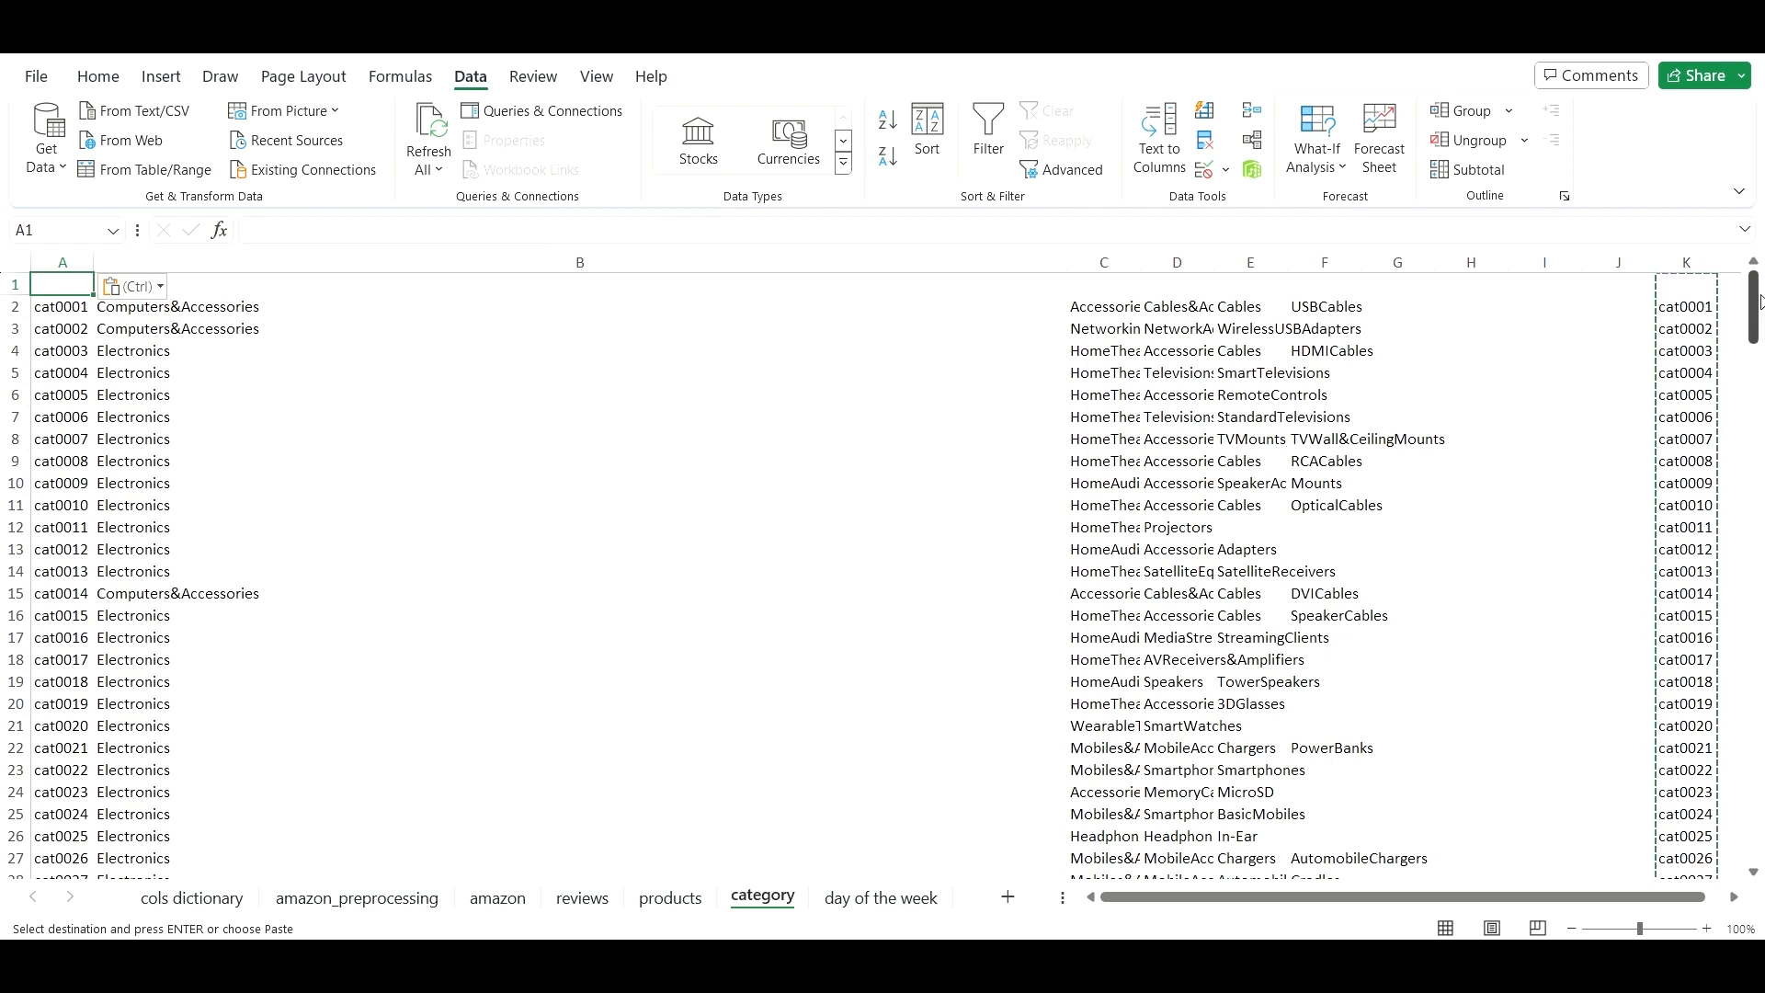
- Delete the leftover duplicate cat ID column K and reselect header cell A1
left_click(1686, 262)
right_click(1718, 472)
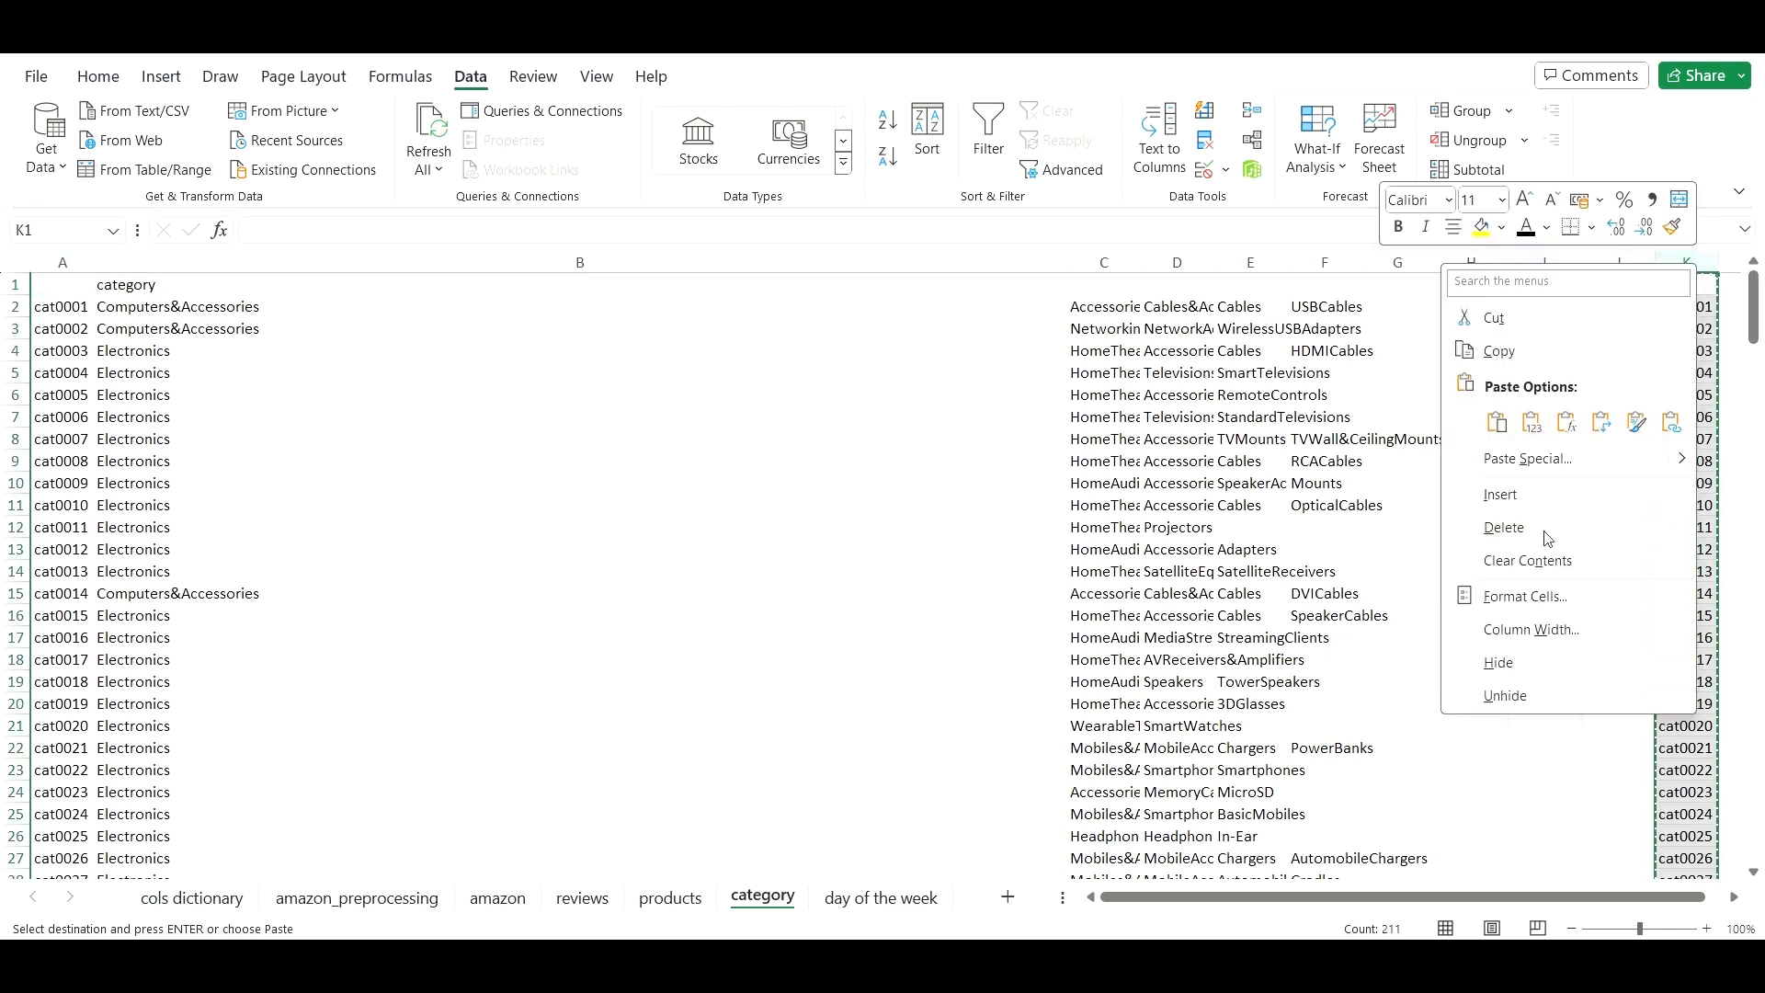
left_click(1504, 527)
left_click(57, 284)
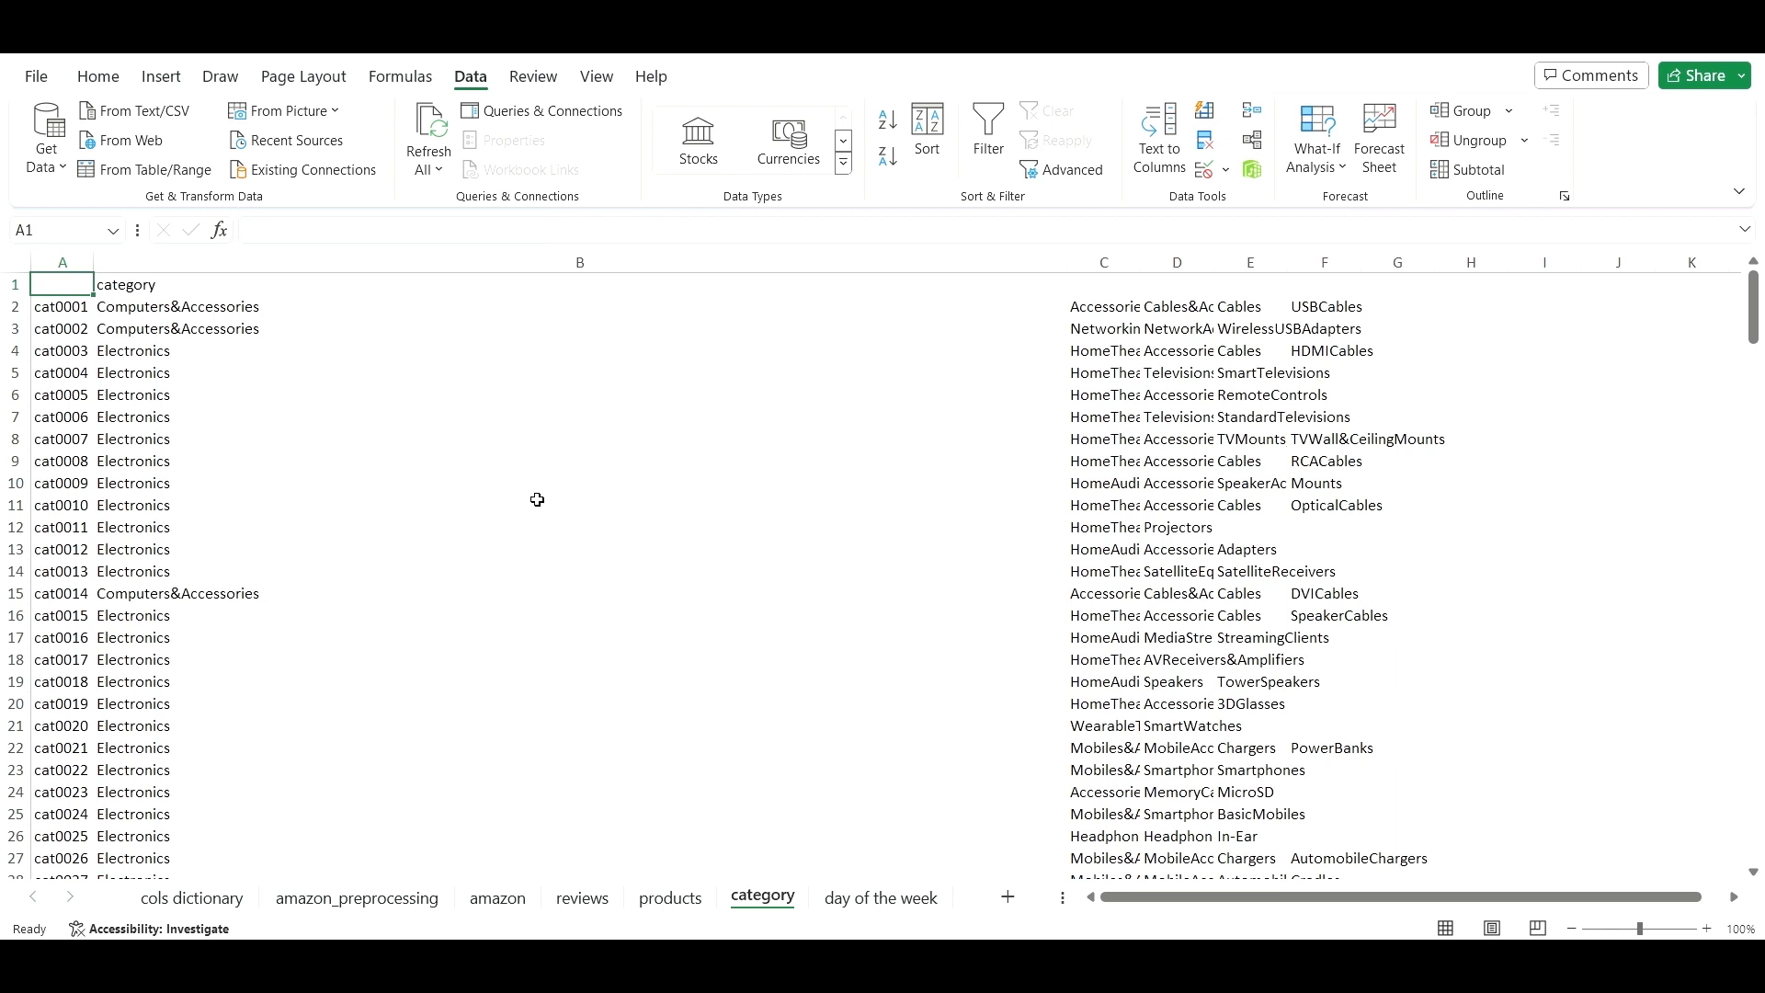
key("shift+Right")
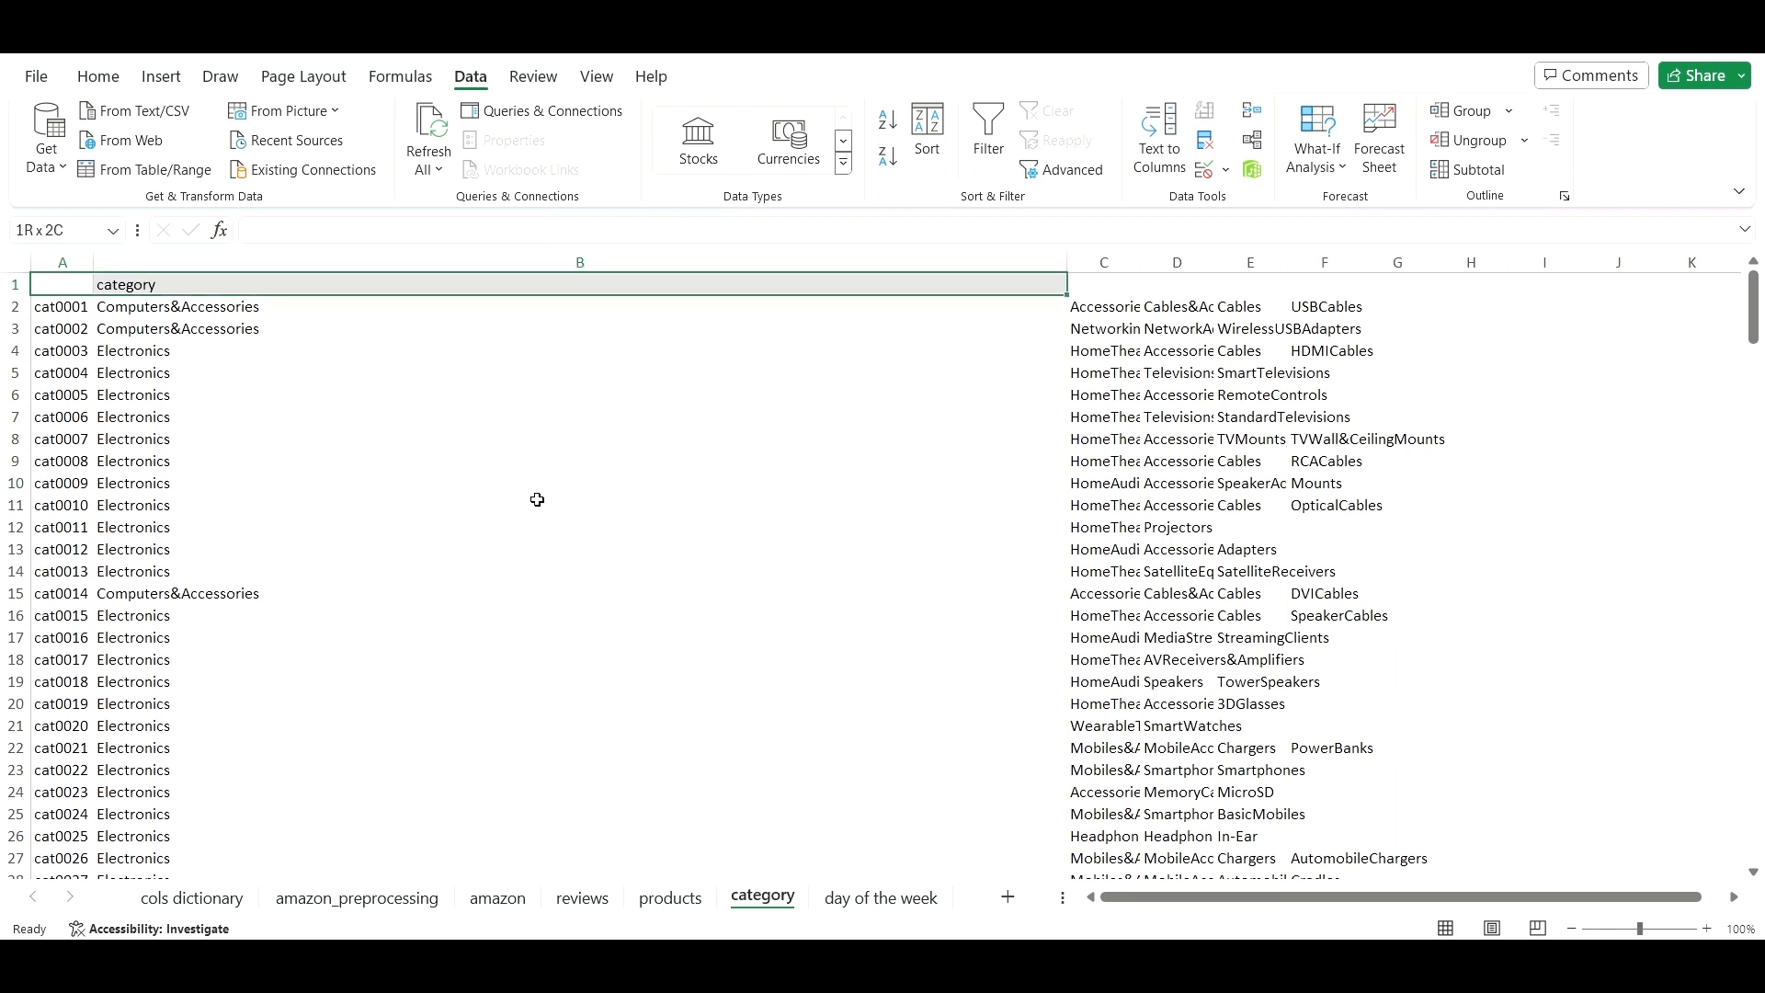
key("ctrl+shift+Right")
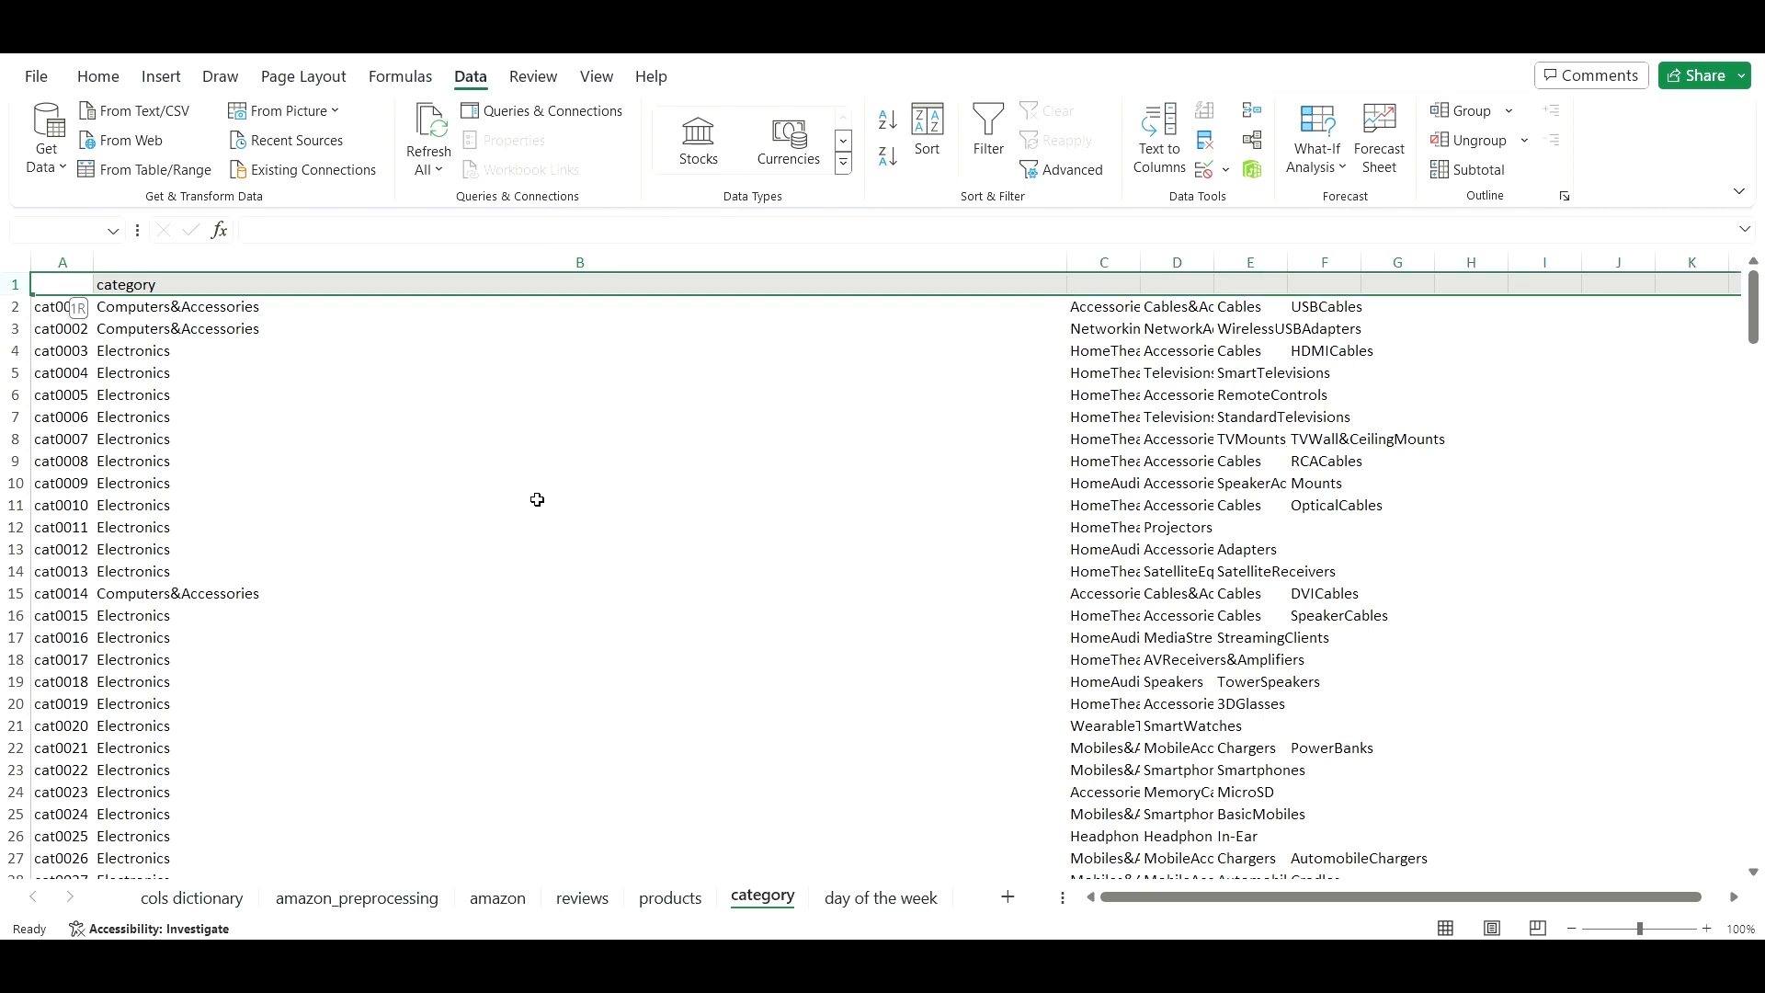
key("ctrl+shift+Left")
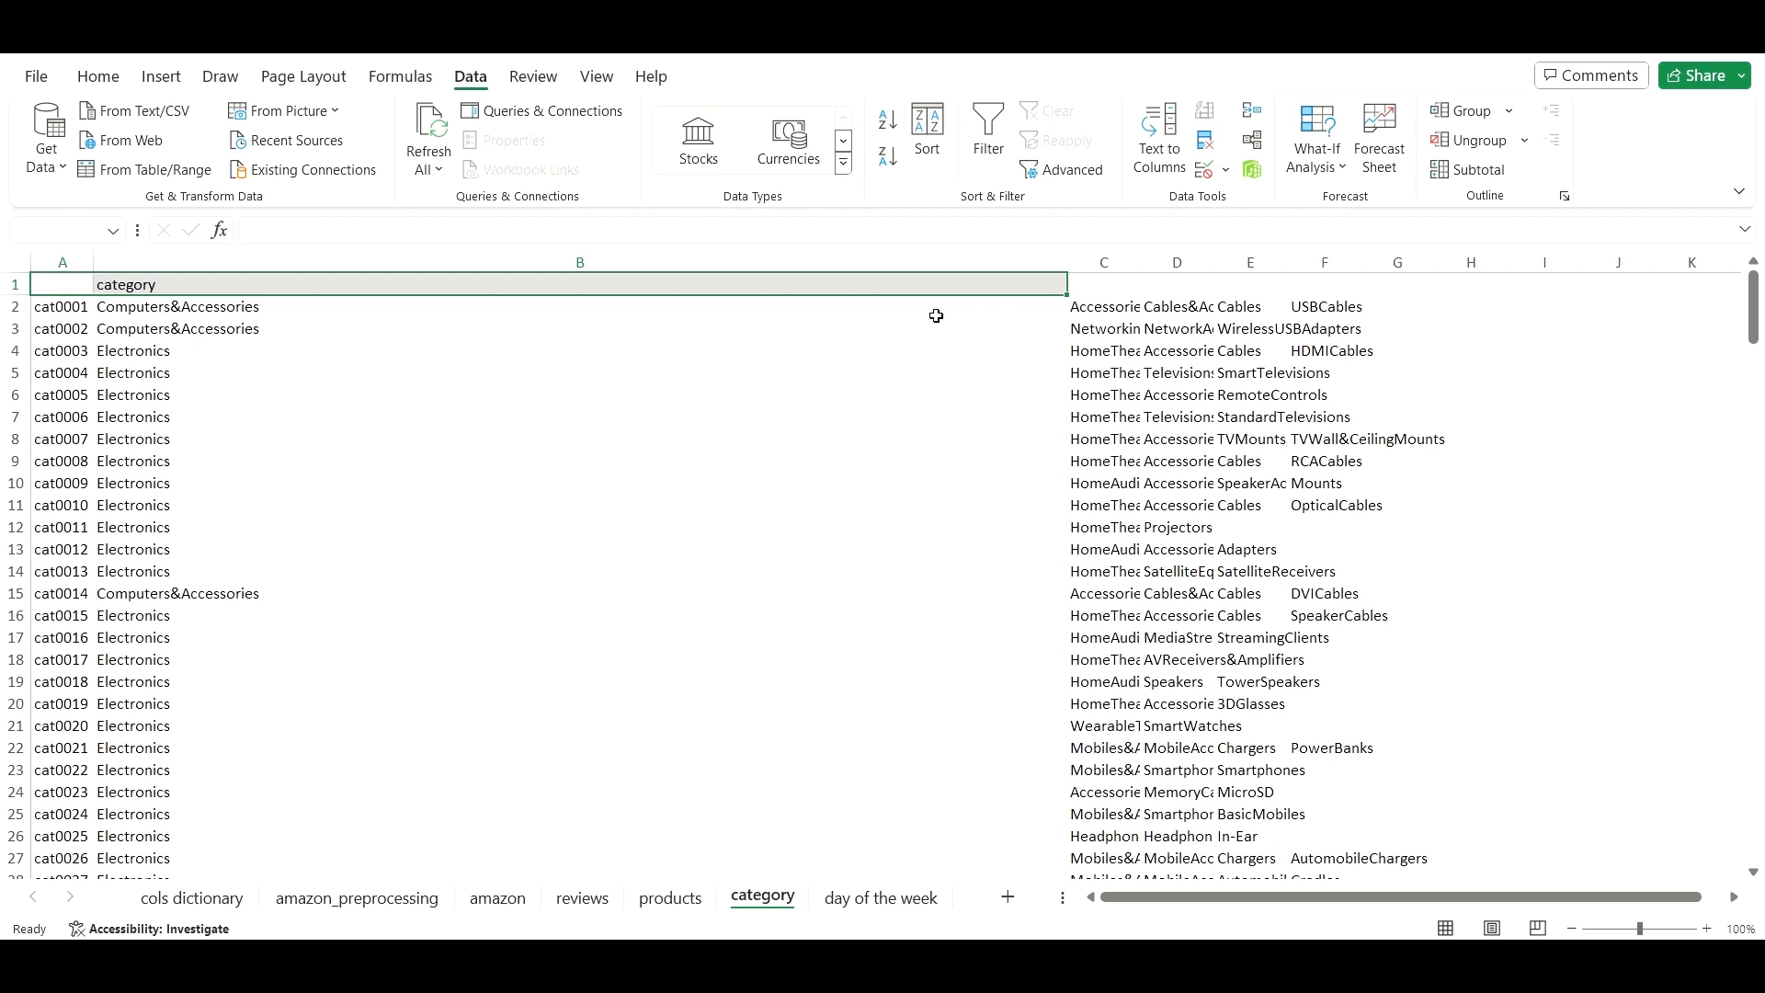
left_click(1128, 287)
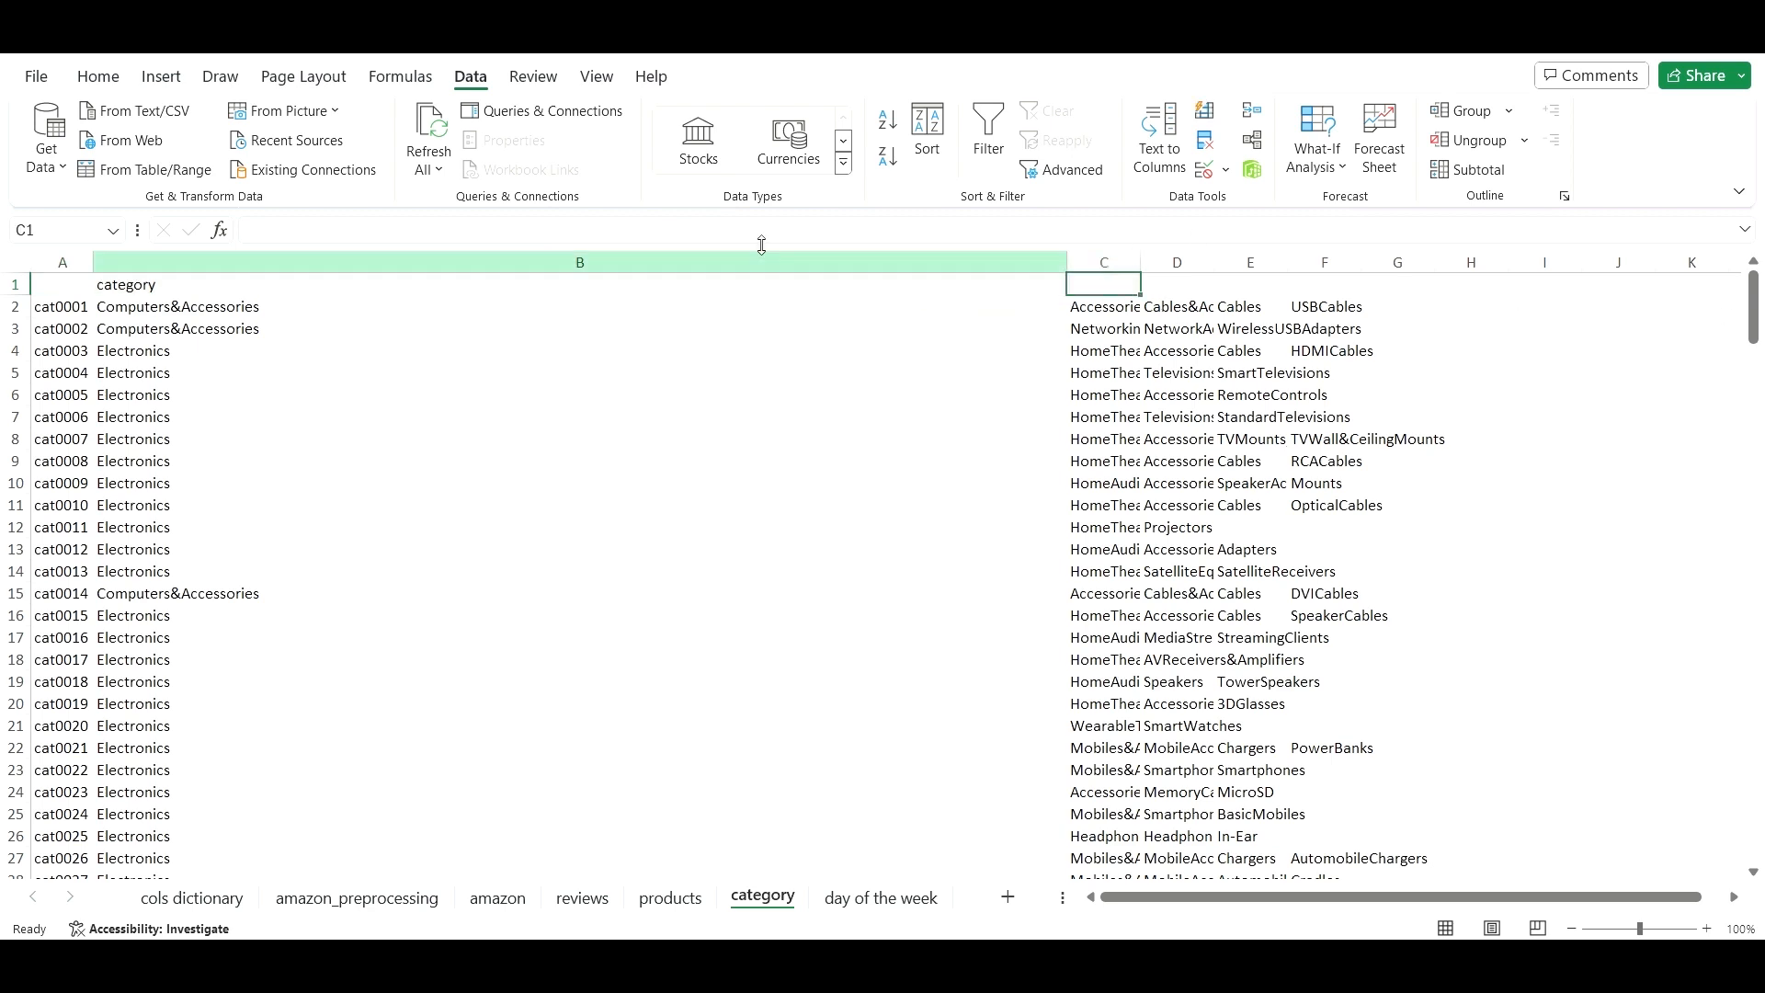
left_click(62, 284)
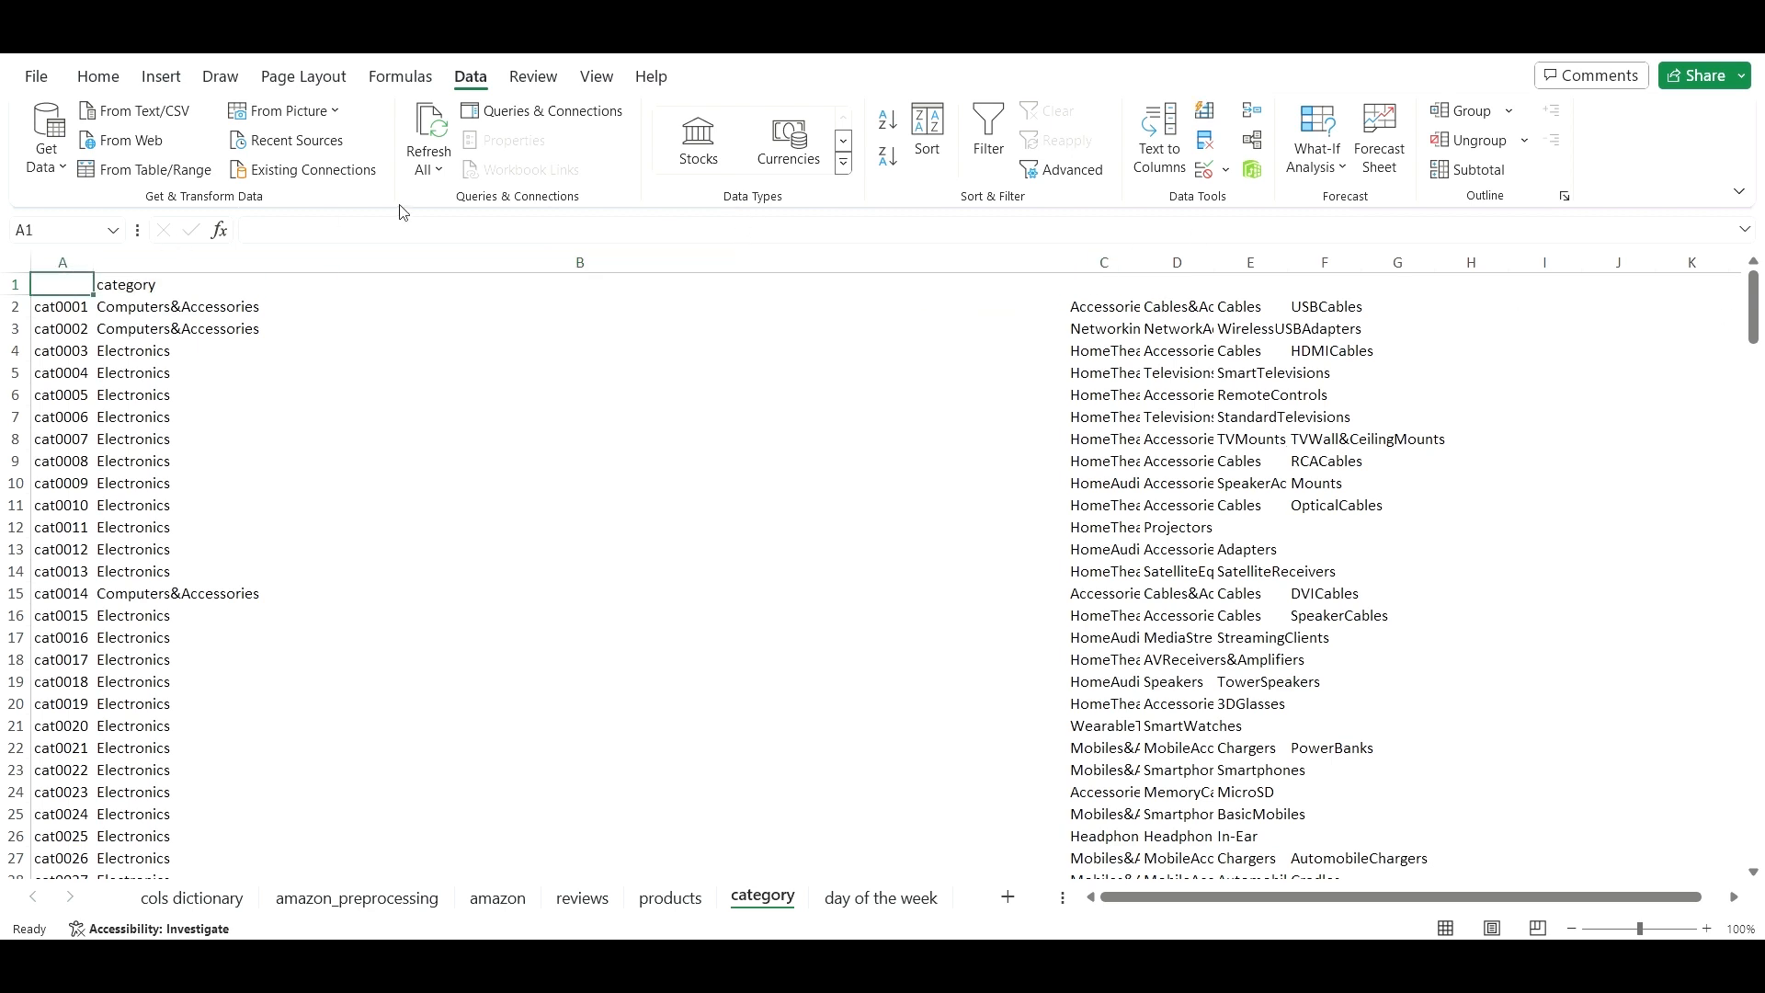
- Name header A1 cat_id and fill a sub_cat header across C1 to F1
left_click(402, 229)
type("cat_id")
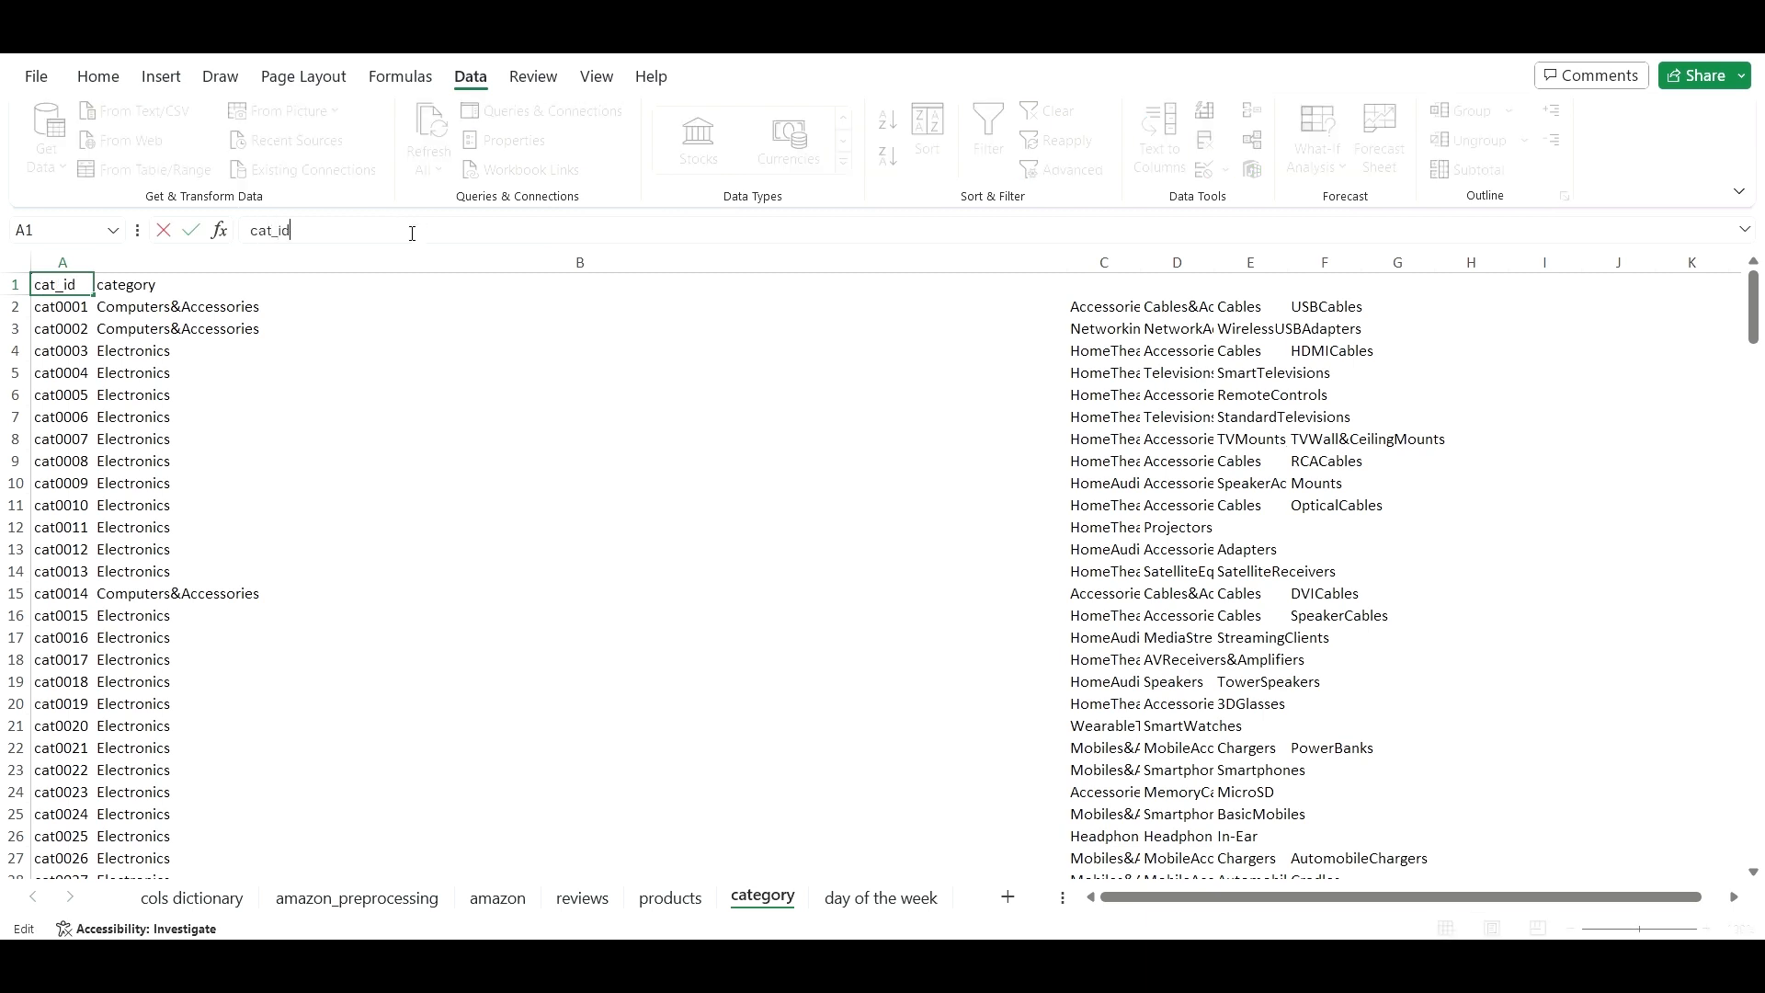
left_click(1131, 283)
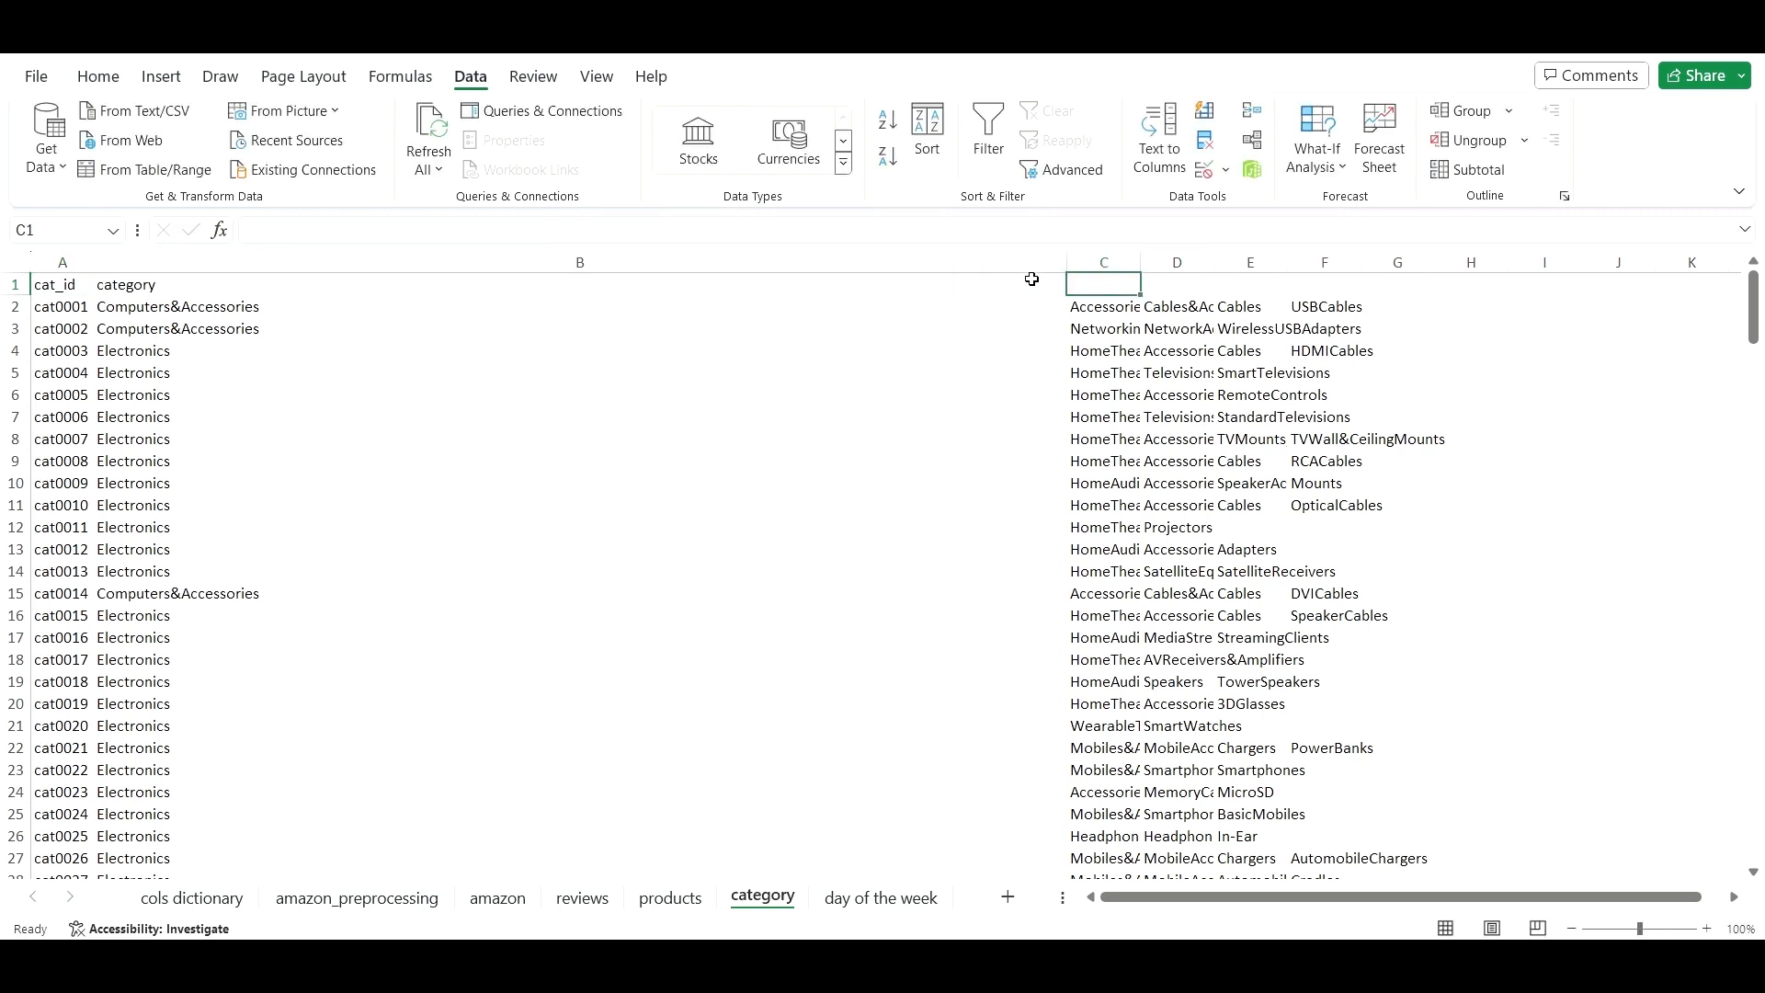
left_click(971, 228)
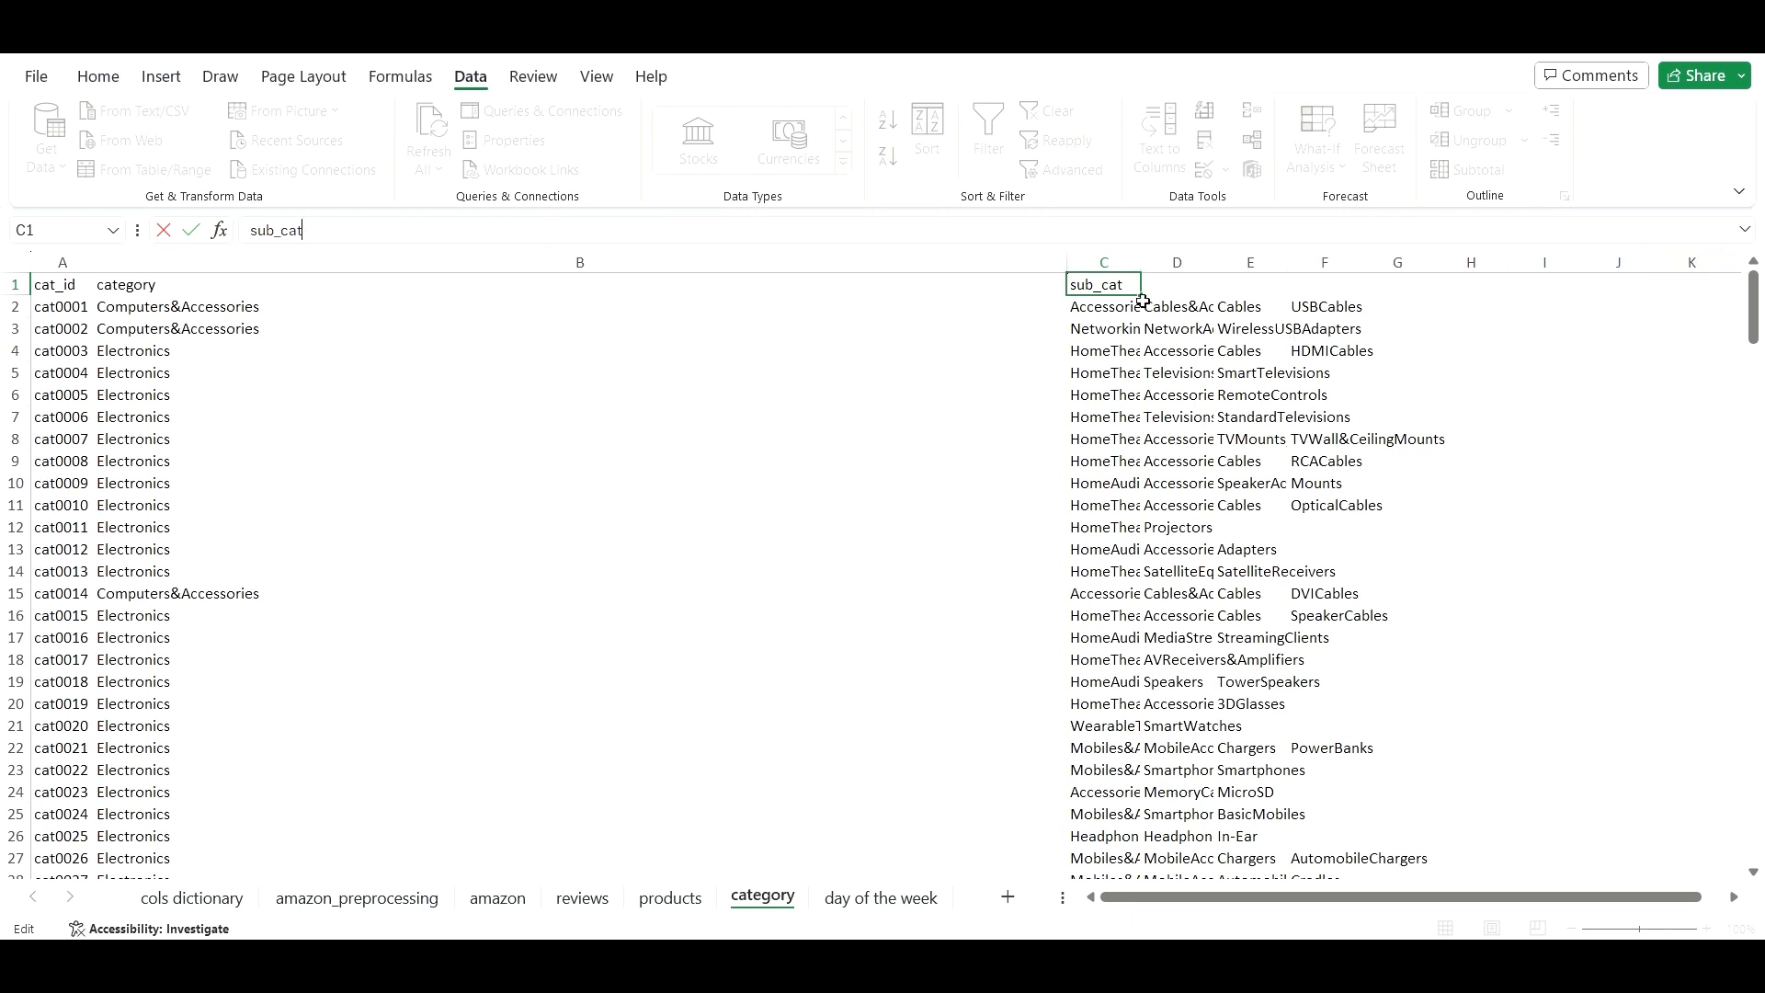
left_click_drag(1139, 296, 1365, 275)
left_click(1172, 287)
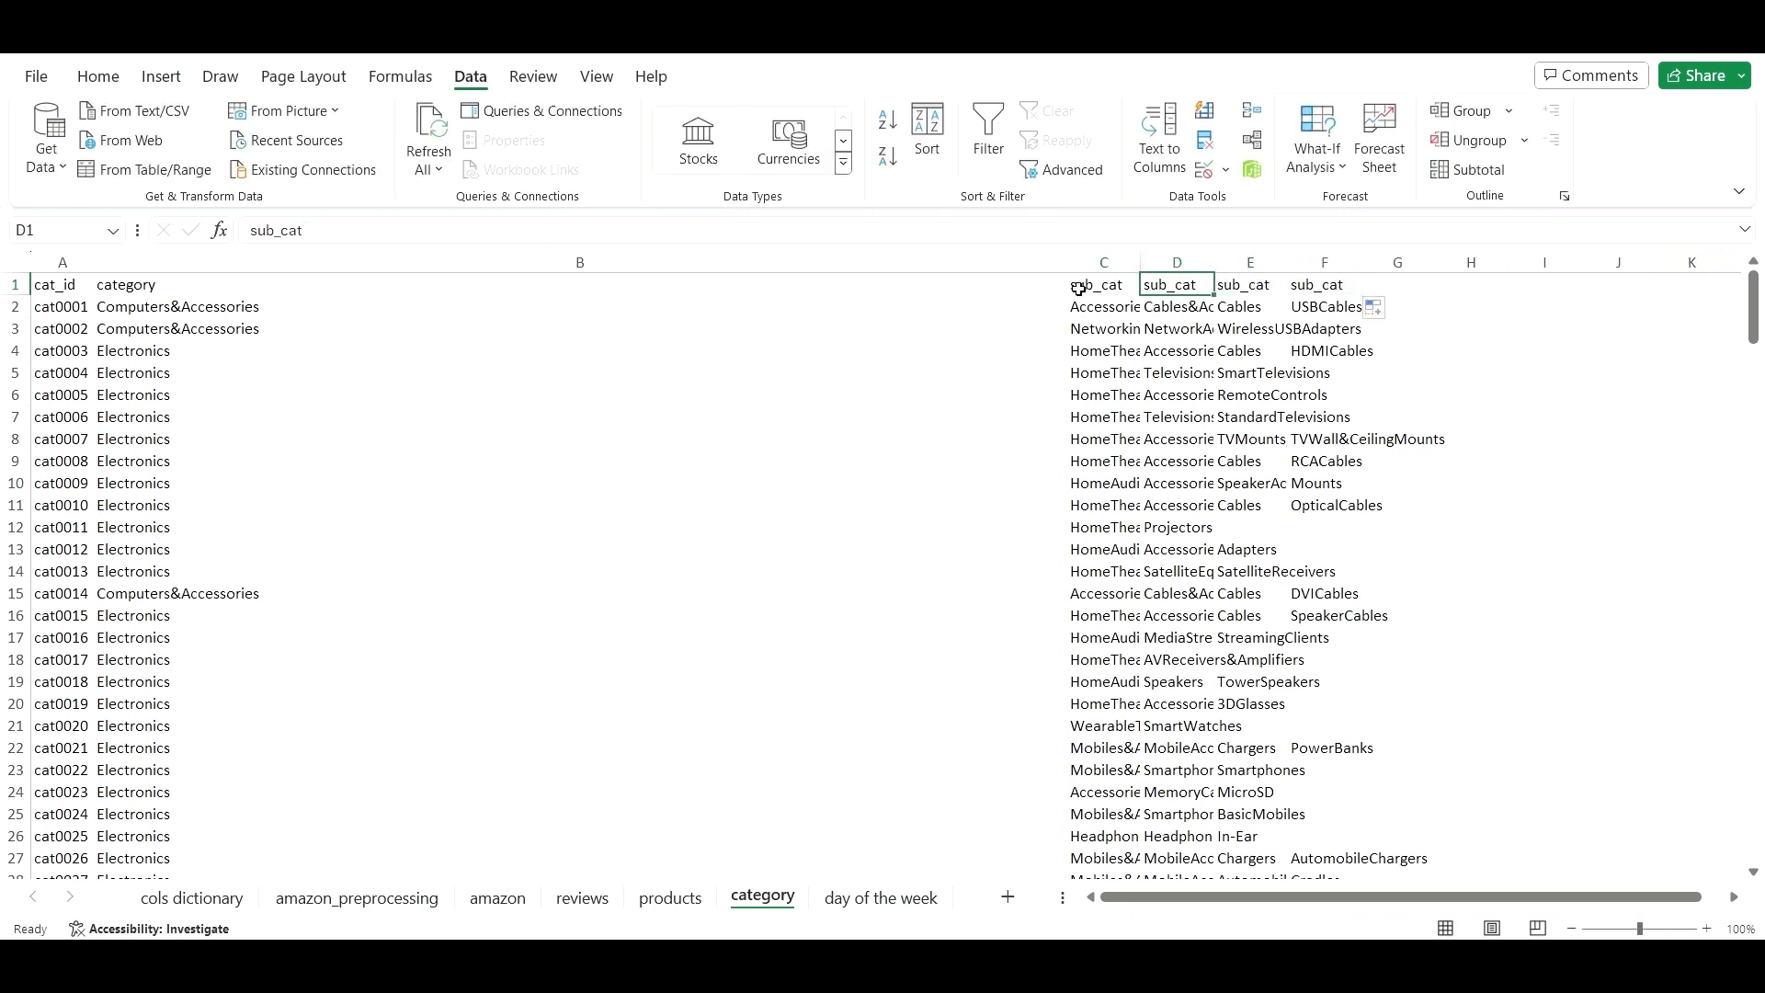
left_click(1112, 284)
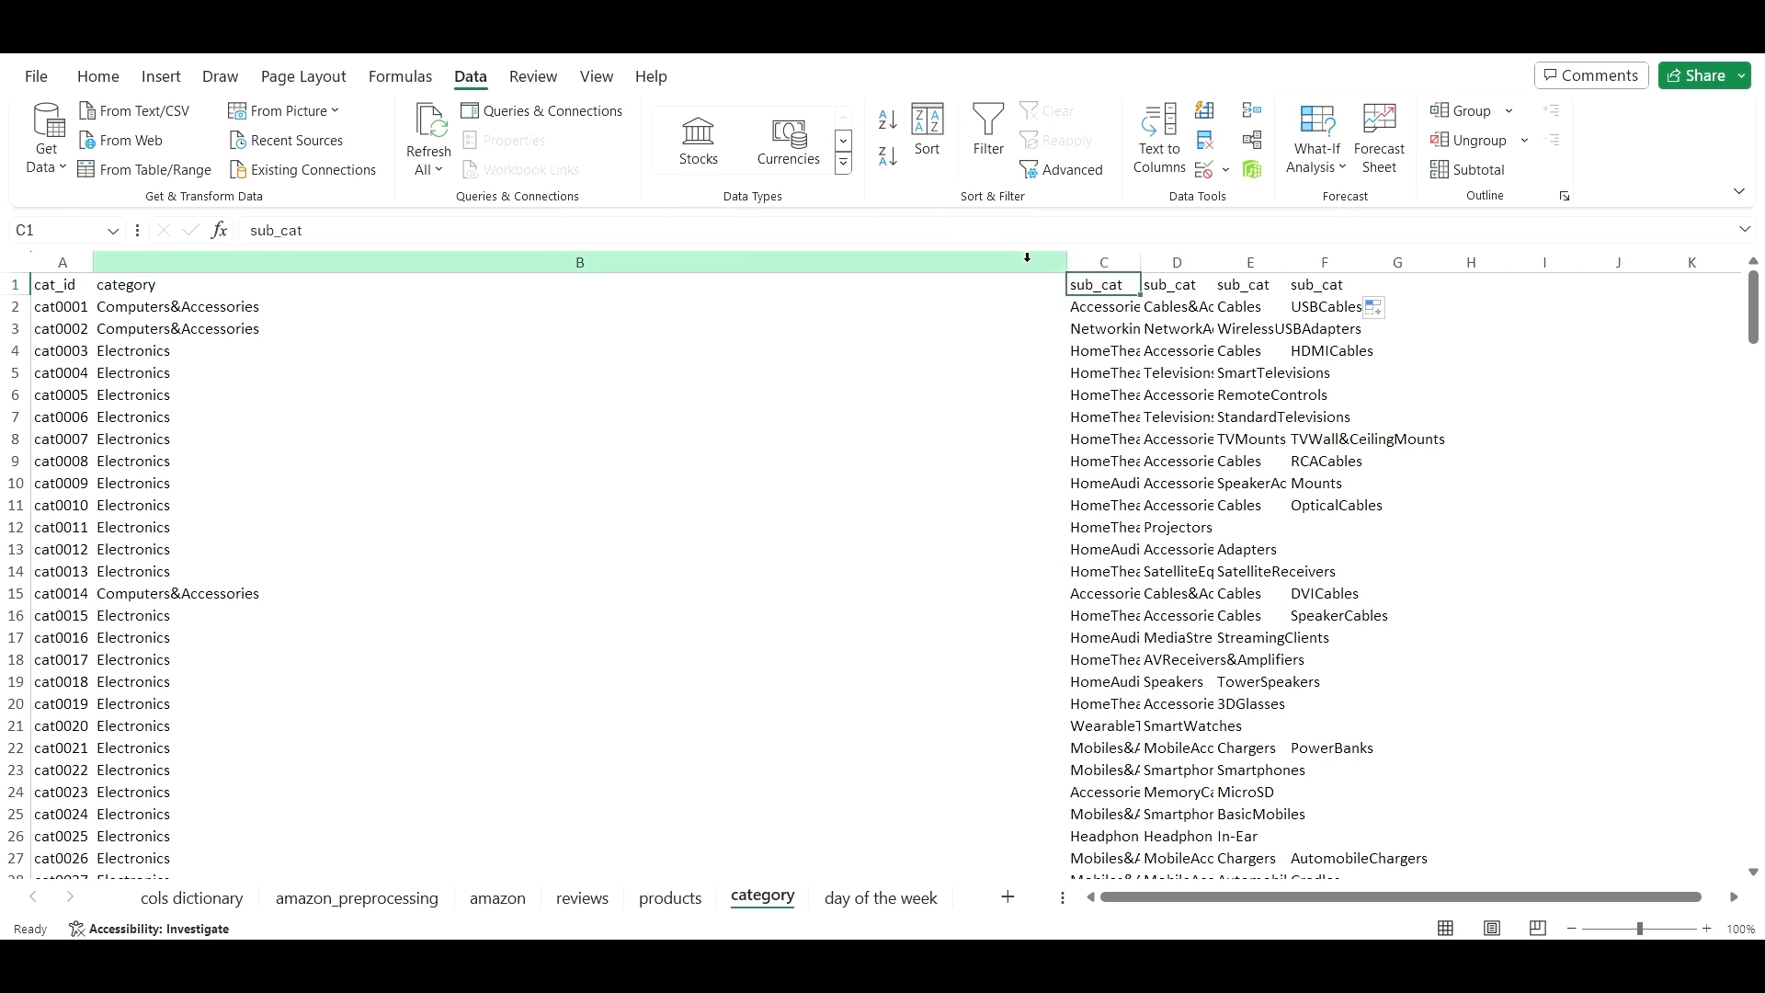
- Number the headers sub_cat1, sub_cat2, sub_cat3 and sub_cat4 across C1:F1
left_click(1034, 241)
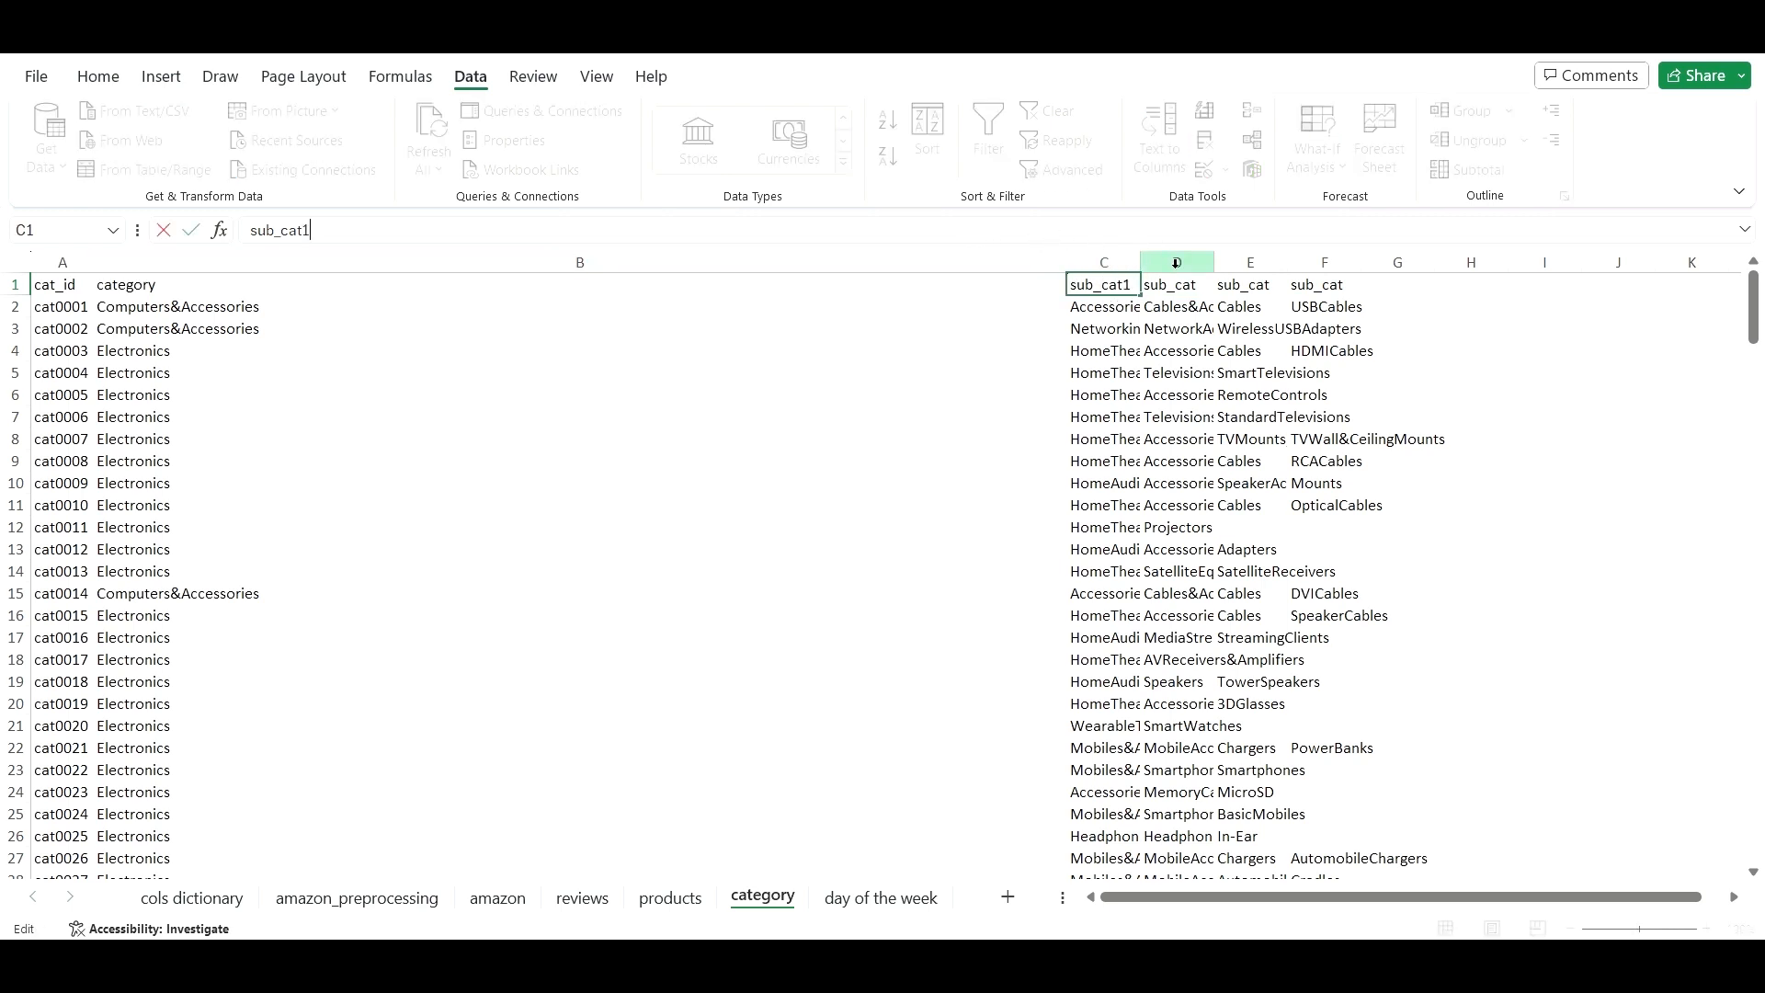
key("Tab")
left_click(1083, 234)
type("2")
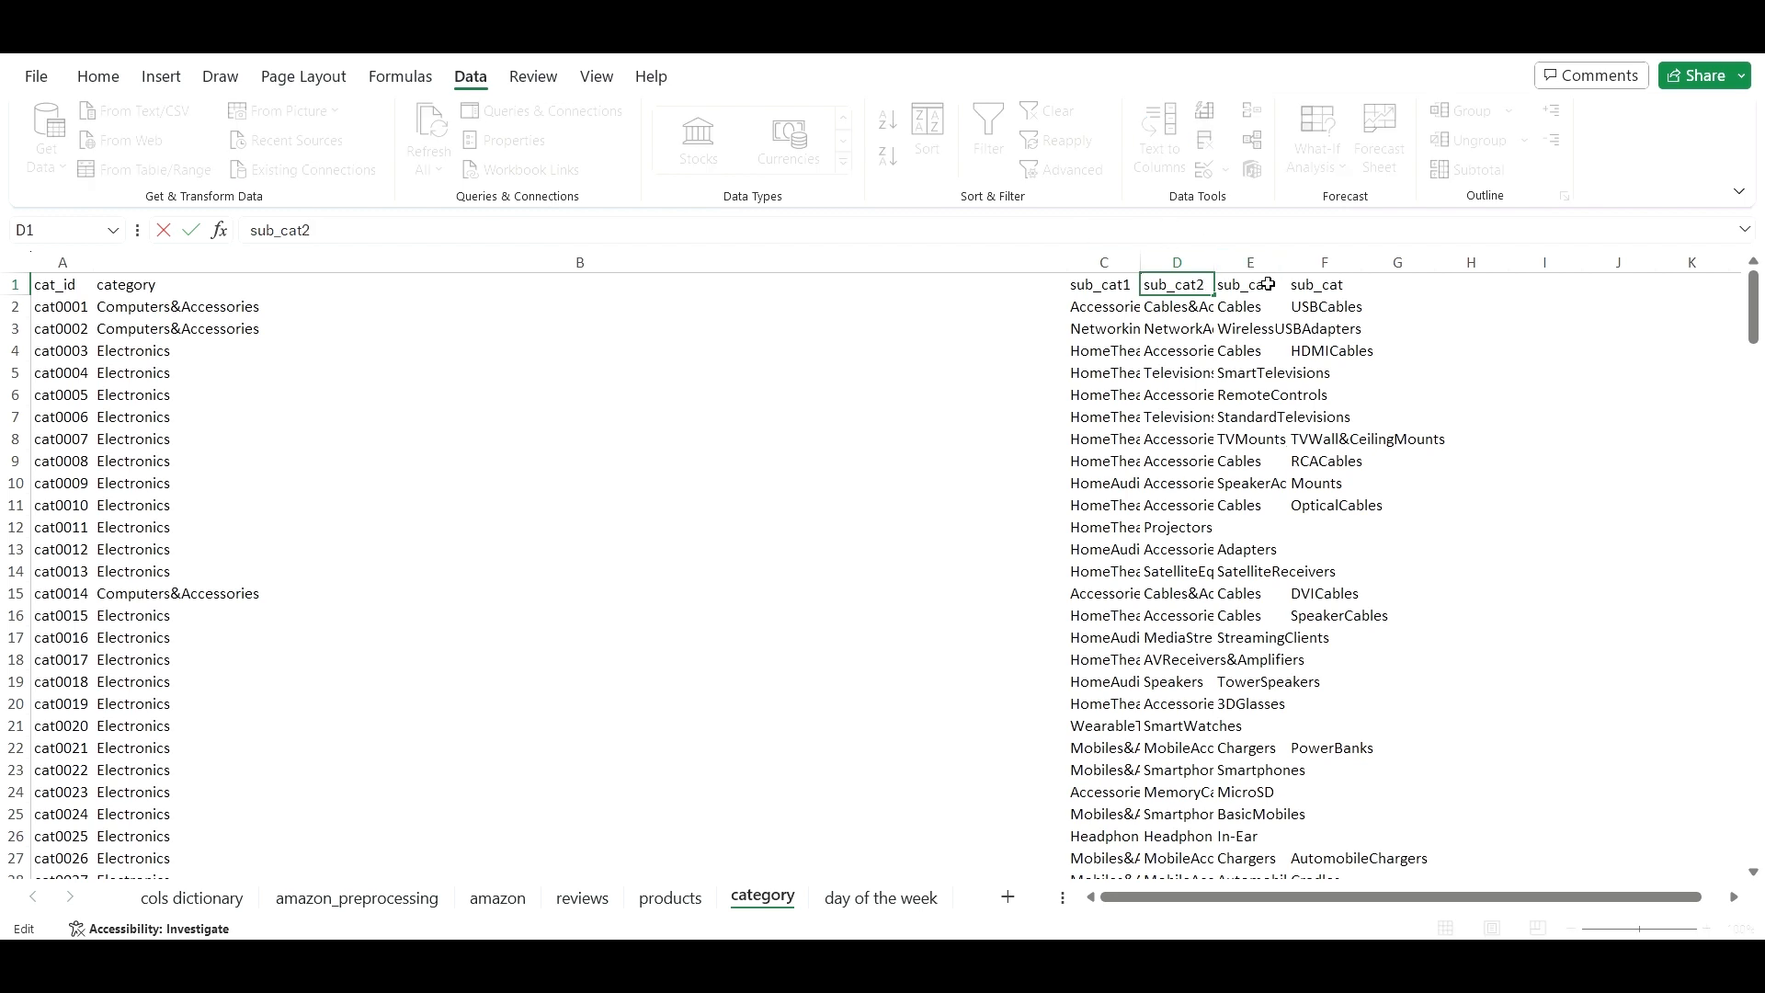
key("Tab")
left_click(917, 239)
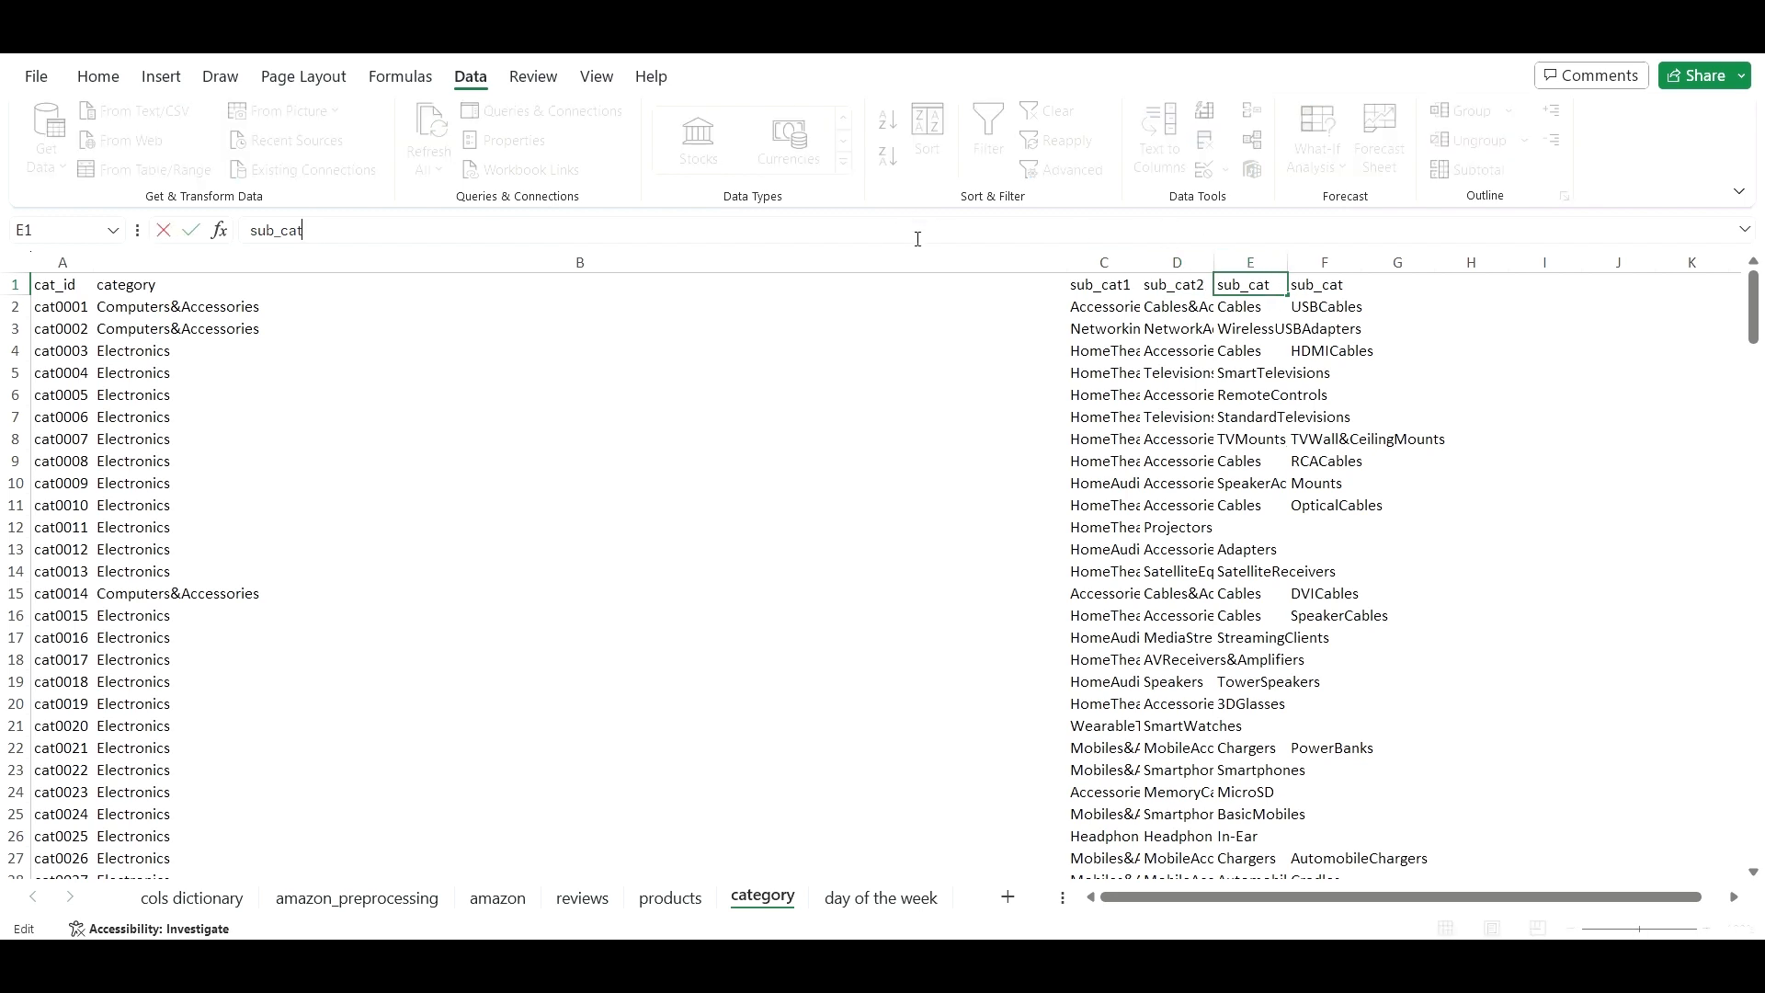
type("3")
key("Tab")
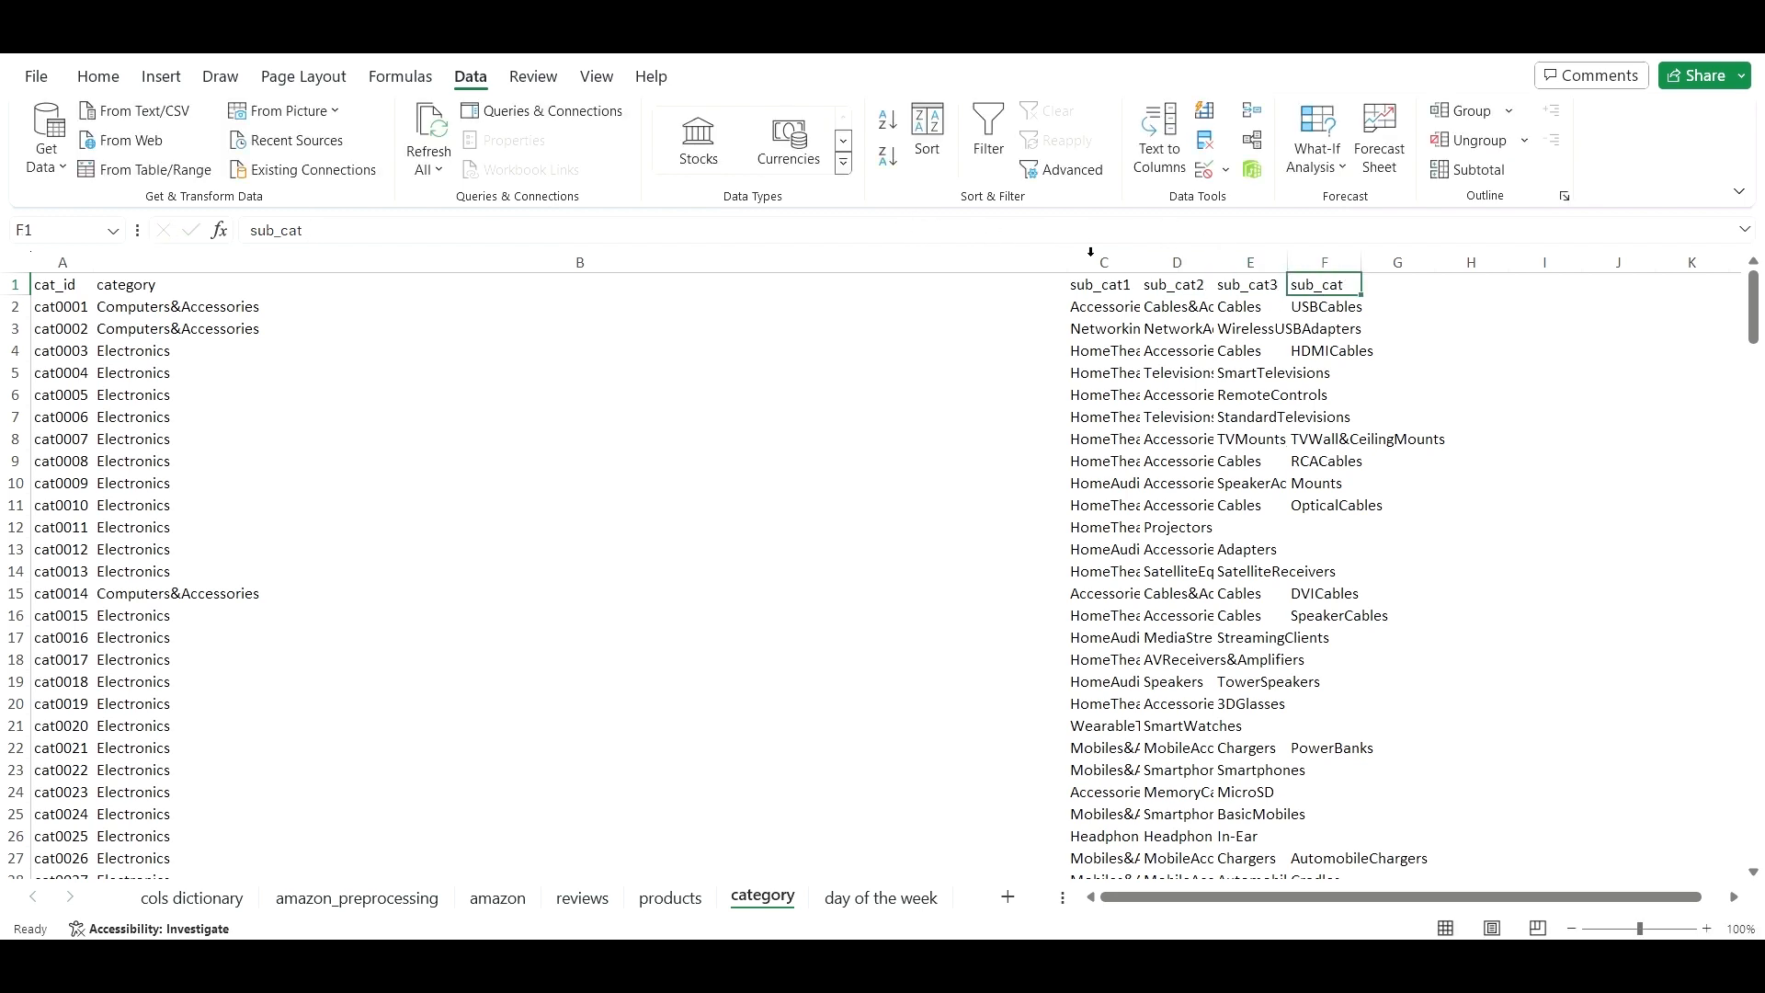
left_click(1014, 234)
type("4")
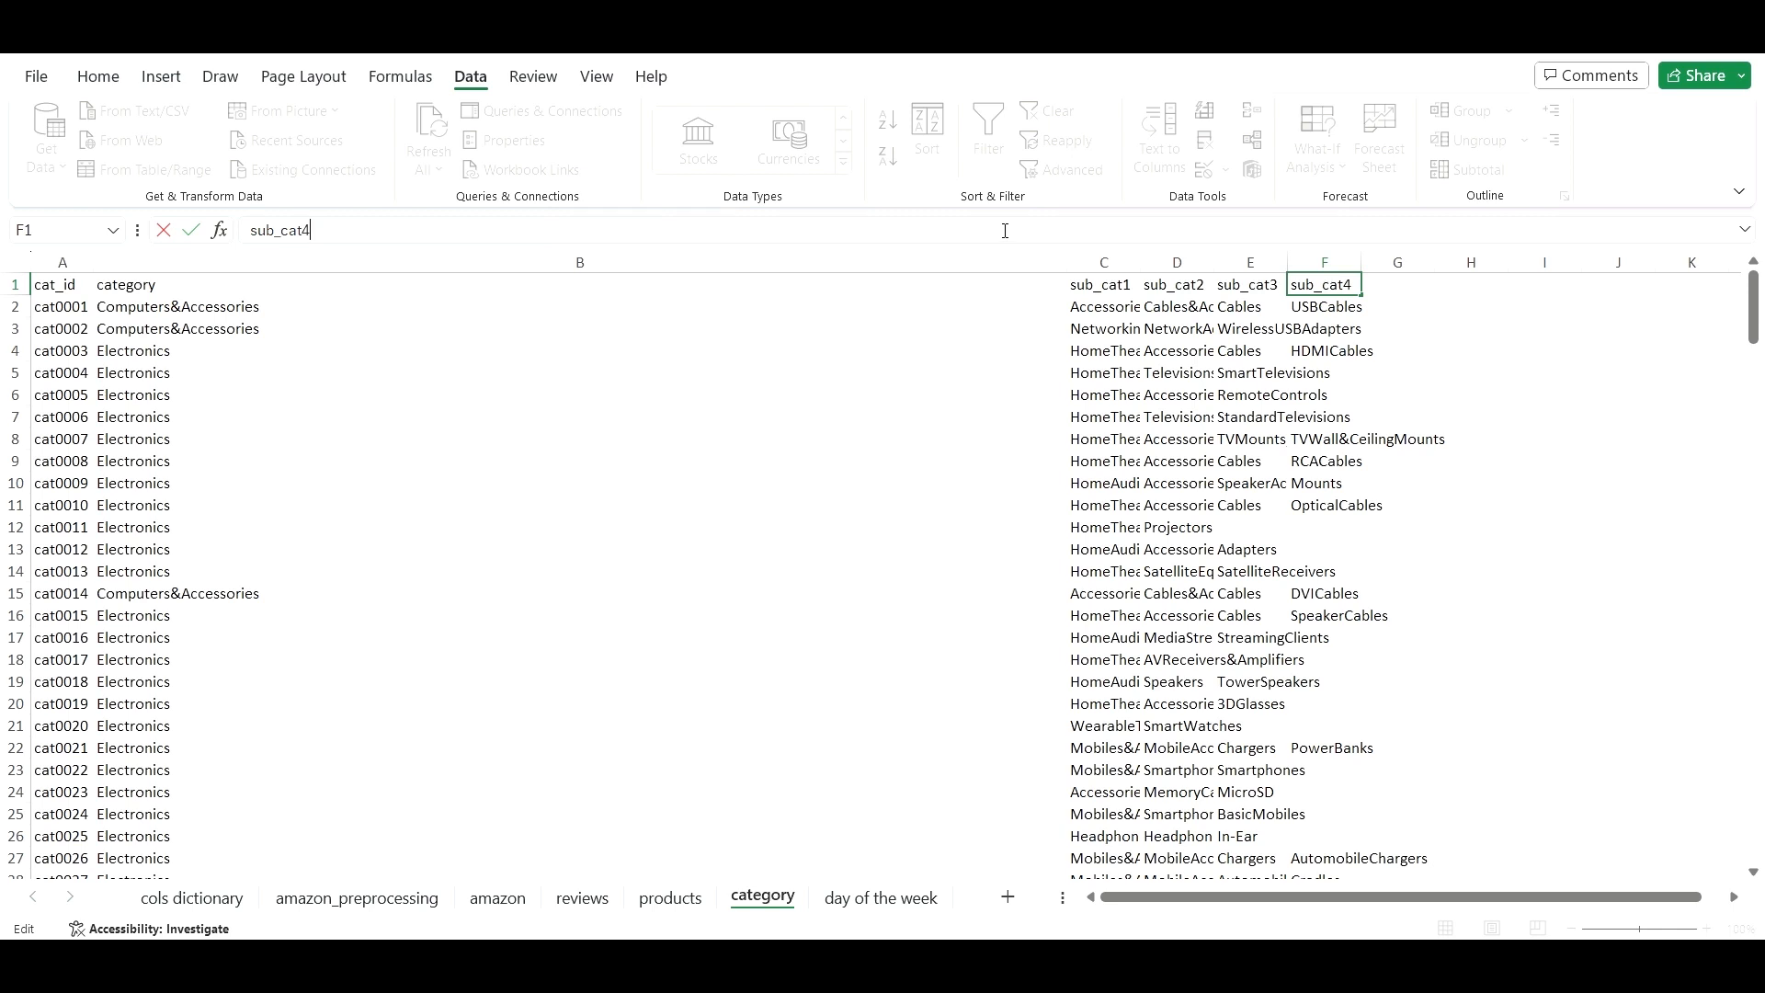
left_click(79, 292)
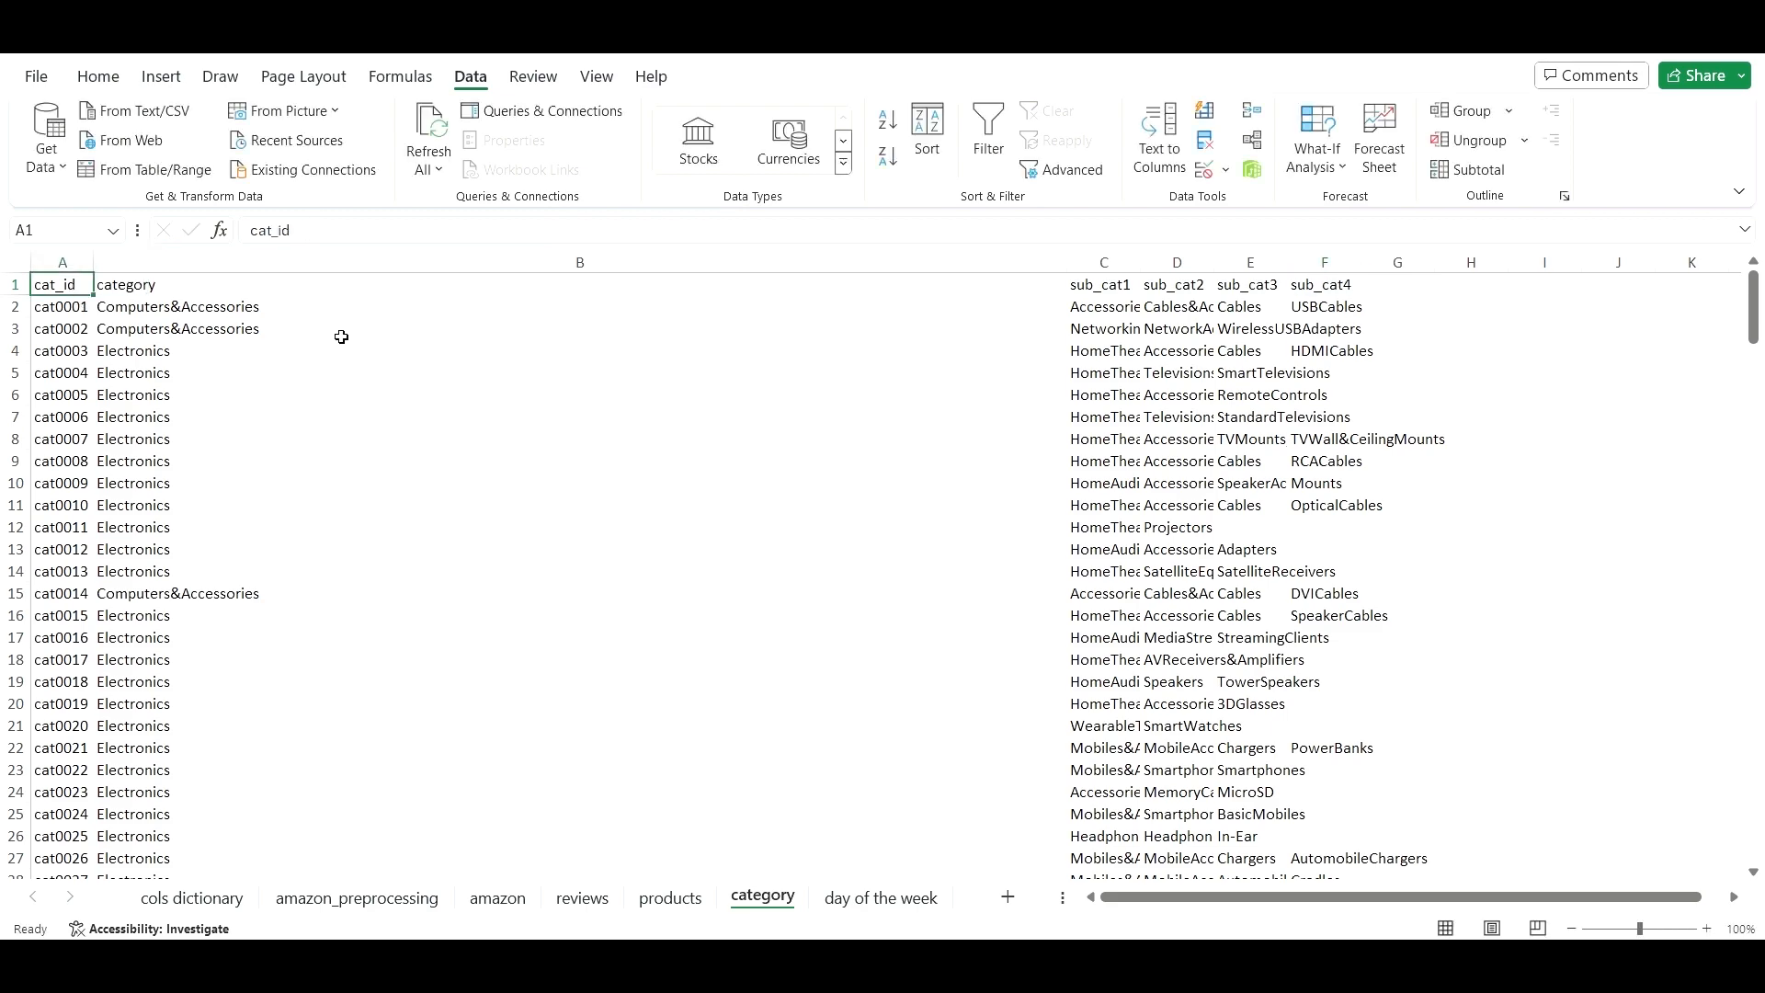
- Convert the category data A1:F212 into a table with headers (Table5)
key("ctrl+shift+Right")
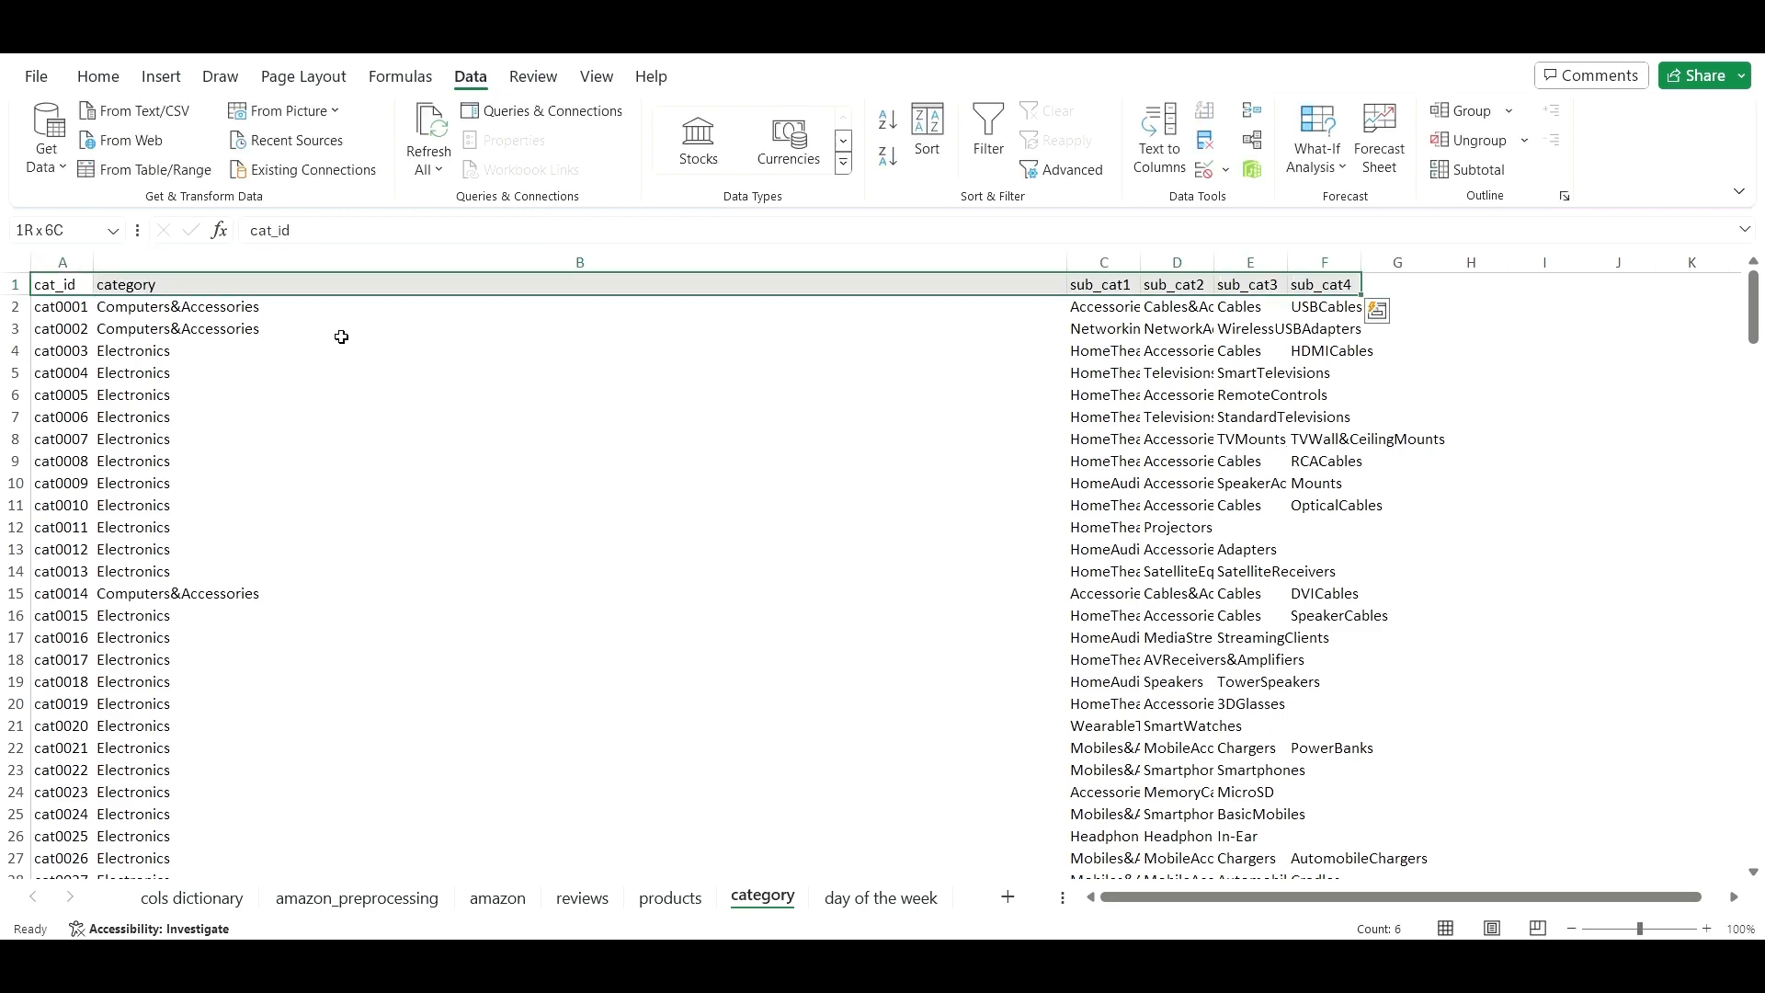
key("ctrl+shift+Down")
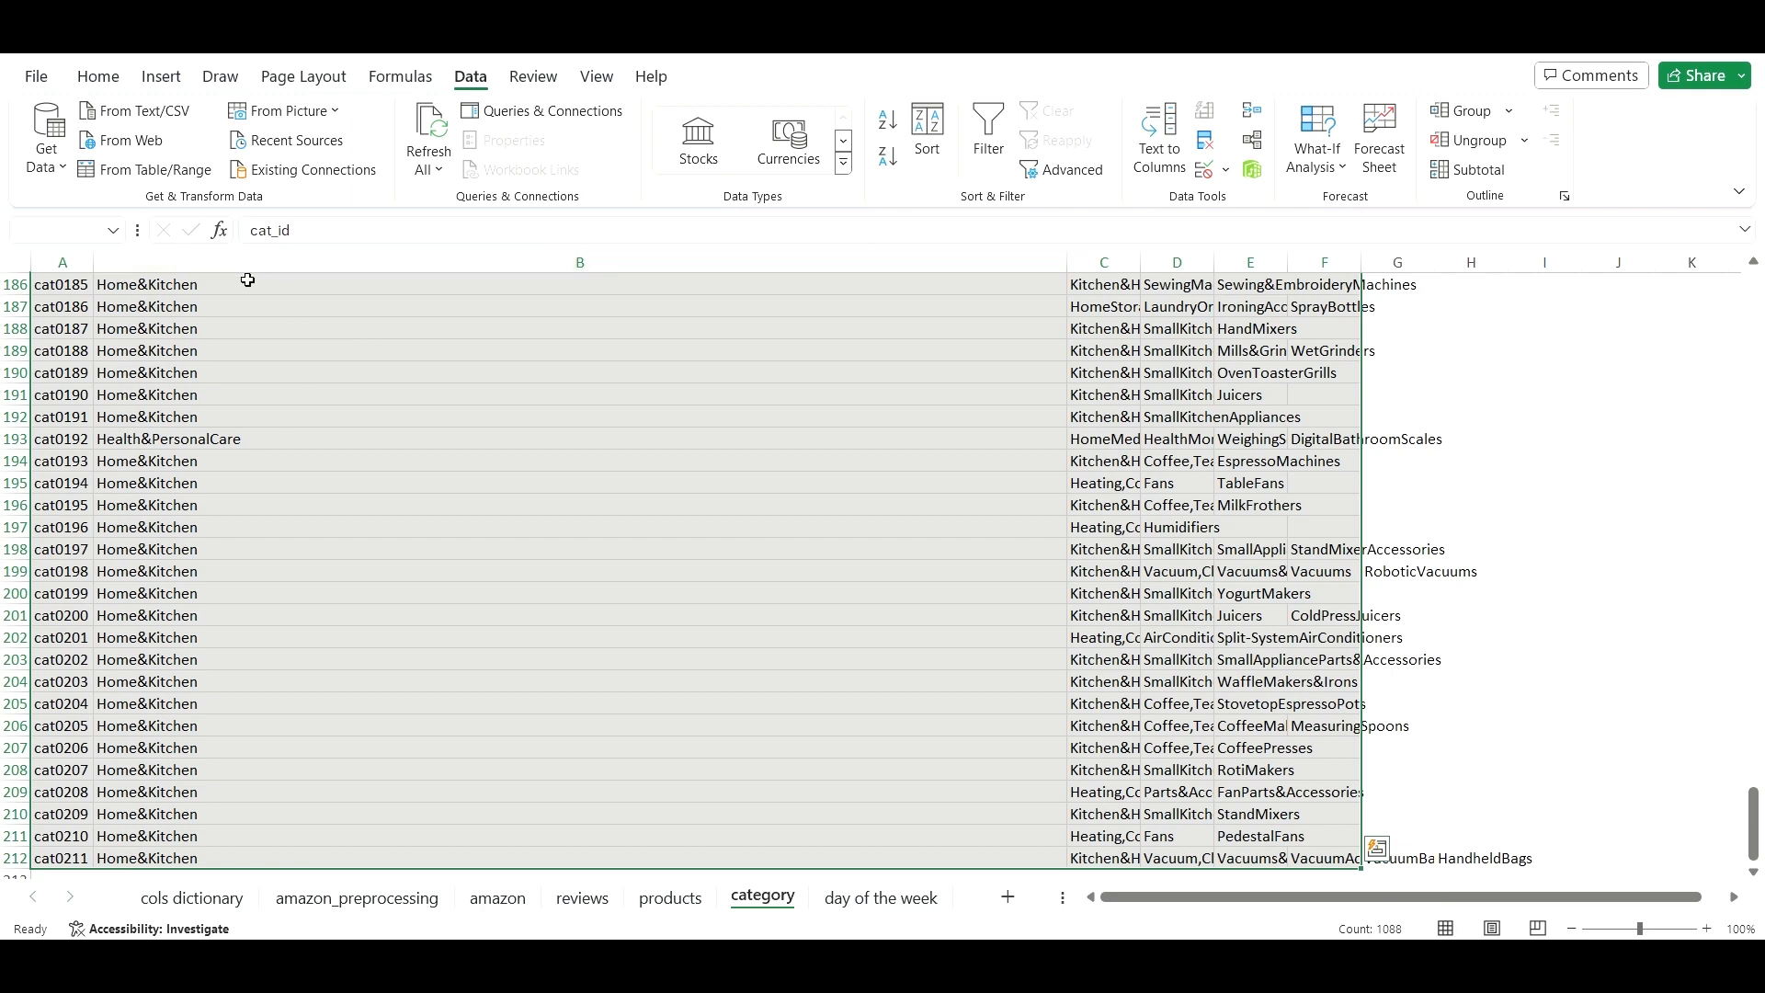
key("ctrl+t")
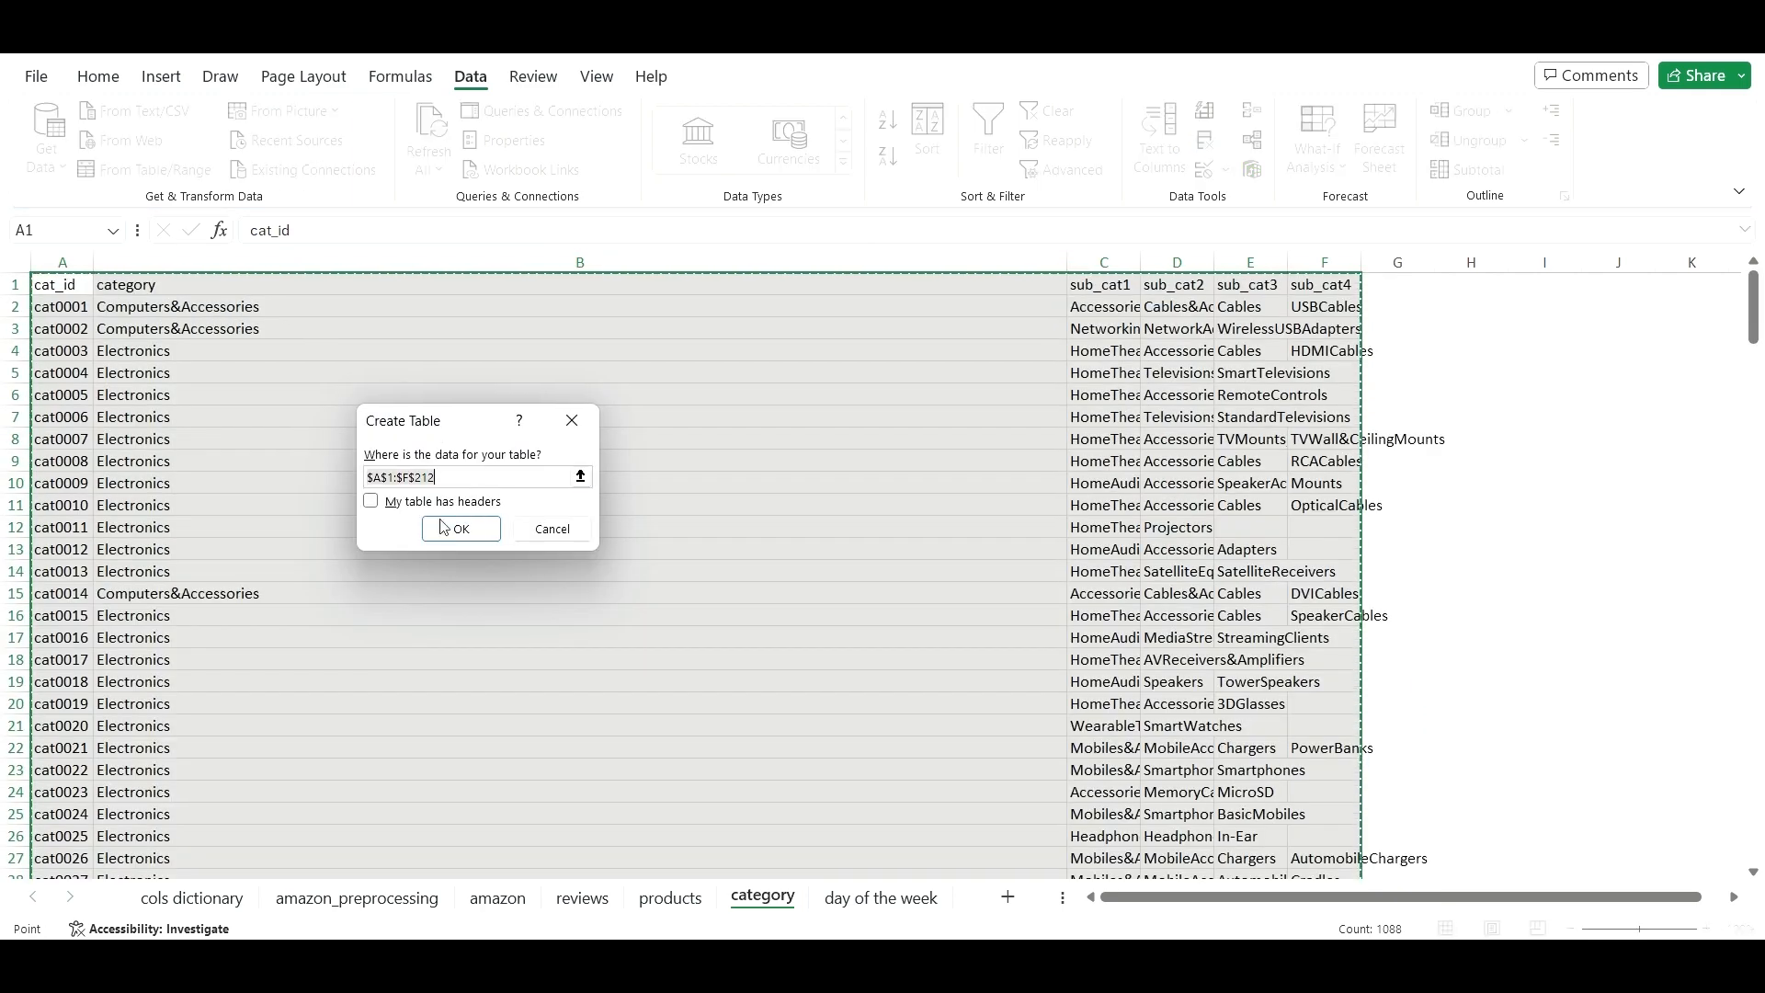
left_click(372, 504)
left_click(469, 533)
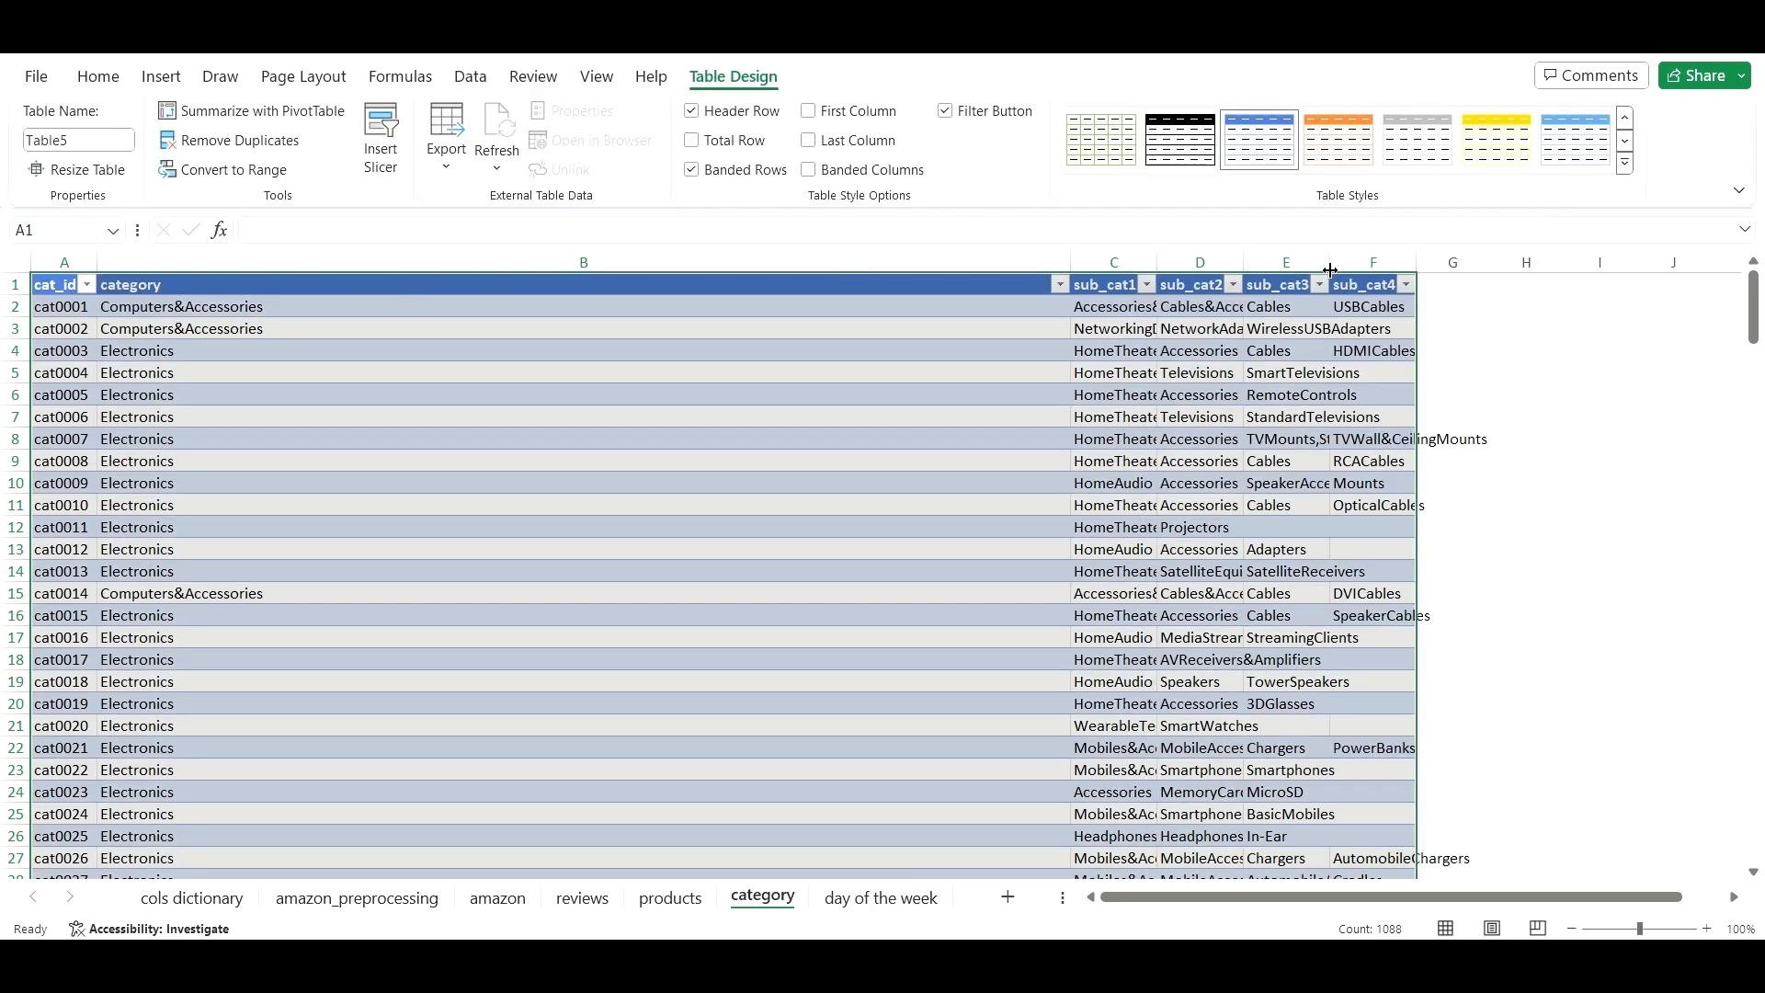
- Widen column F to fit sub_cat4 and return to the amazon_preprocessing sheet
left_click_drag(1416, 263, 1556, 261)
left_click(1604, 366)
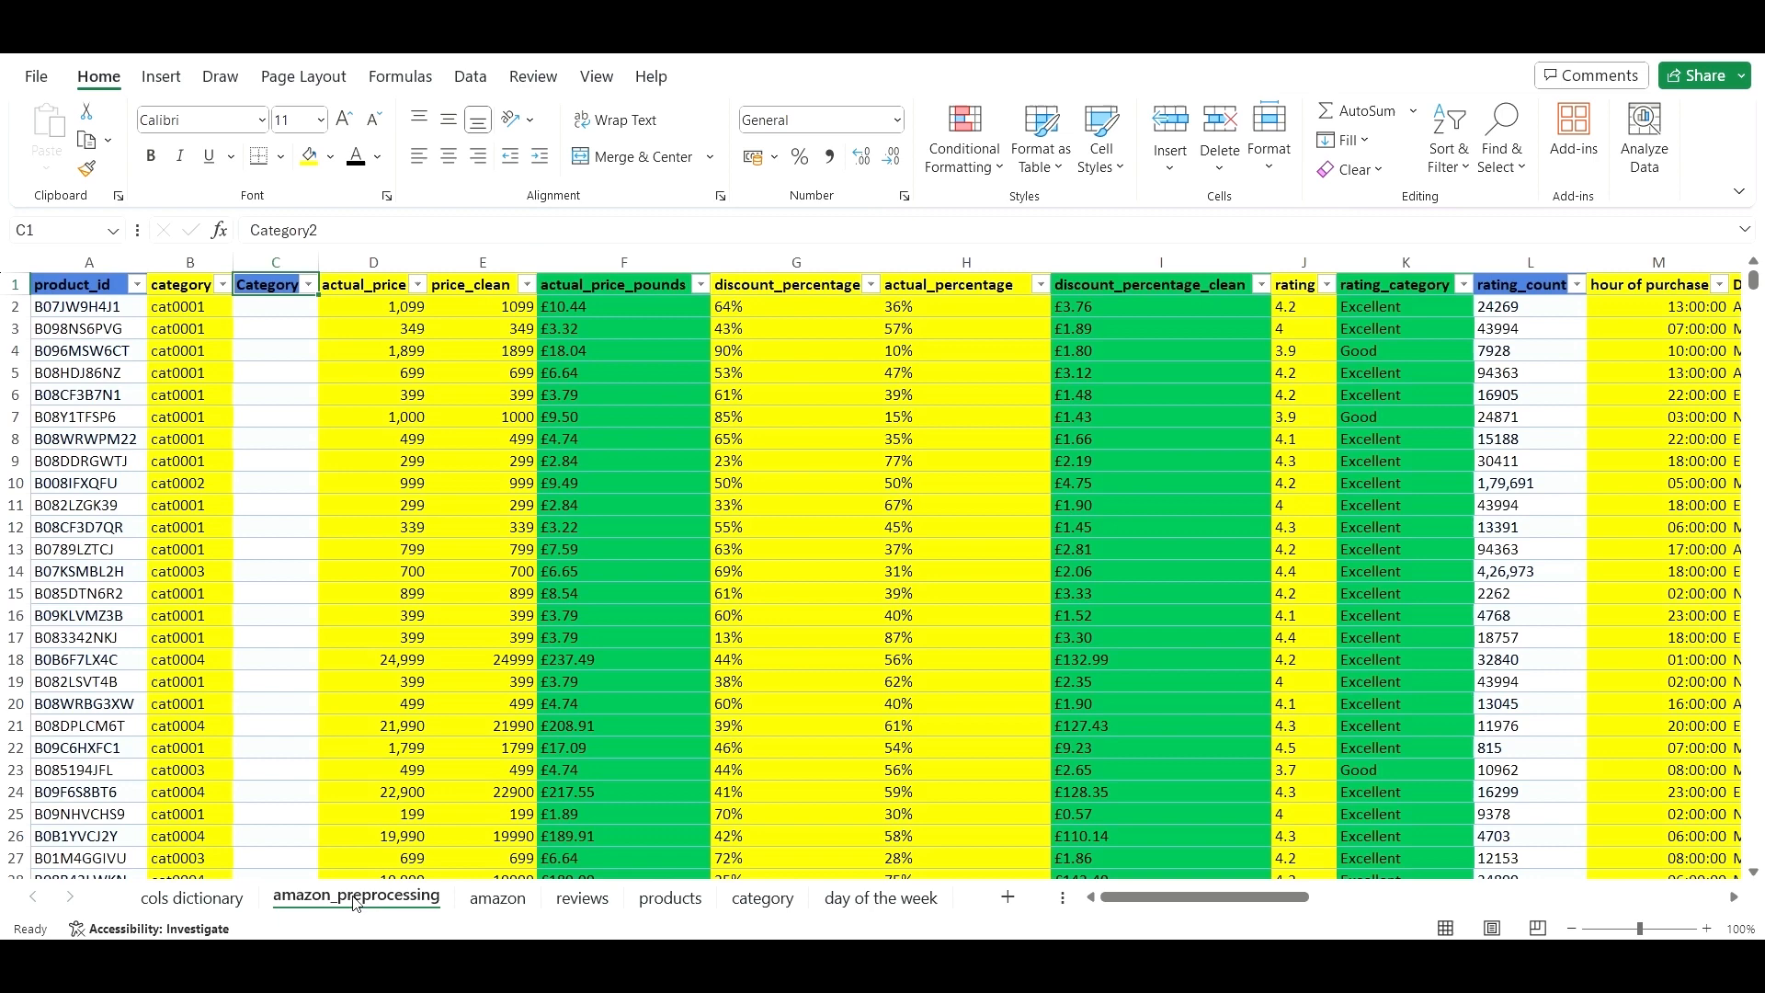
left_click(357, 898)
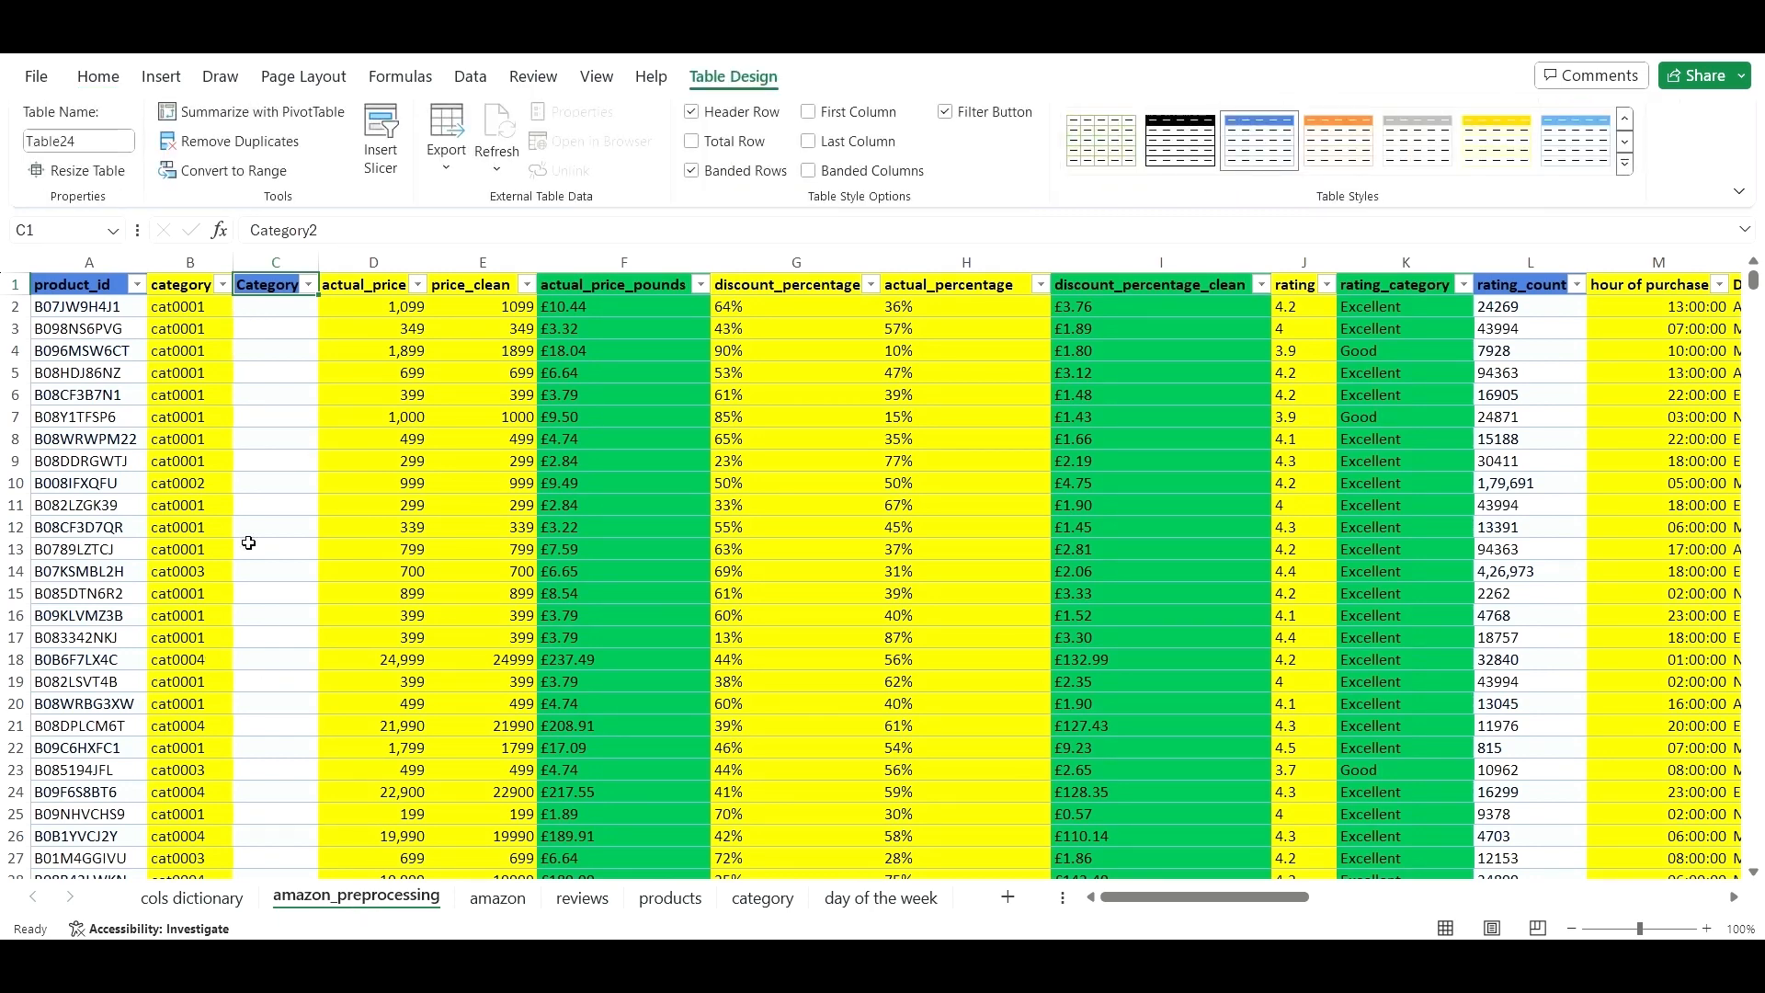
- Begin =VLOOKUP( in C2 with the row's category code as lookup value, targeting the category sheet
left_click(279, 317)
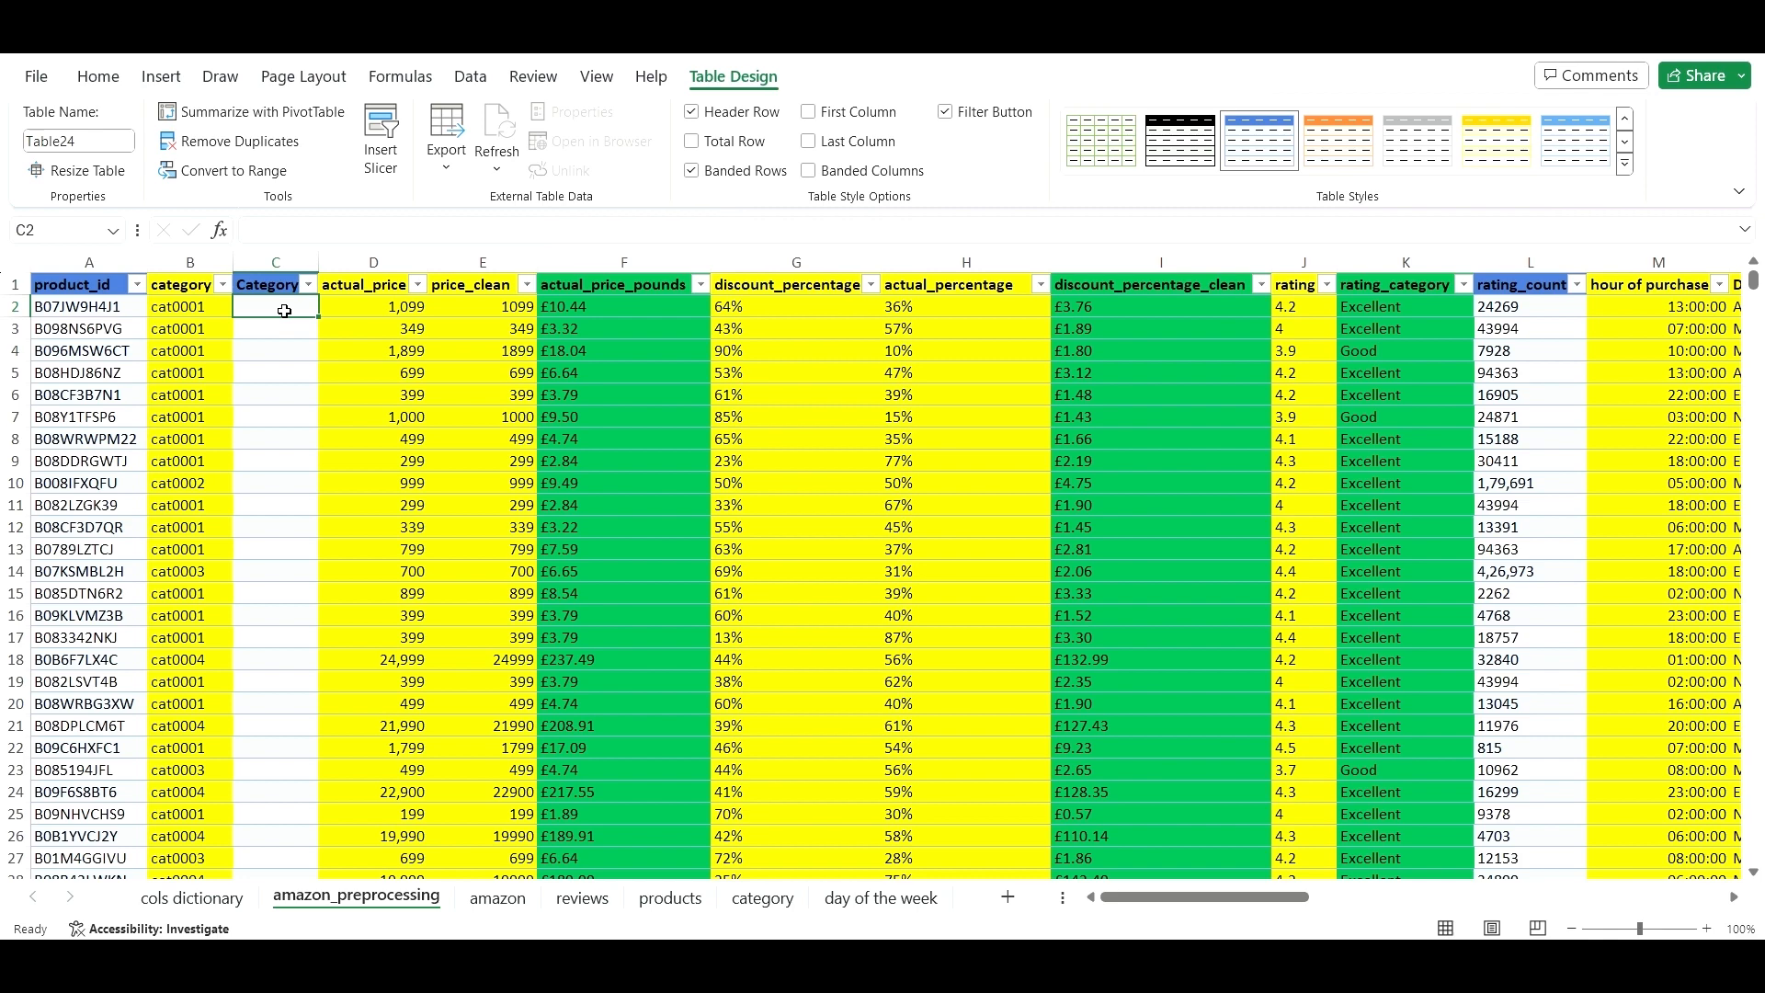
left_click(320, 235)
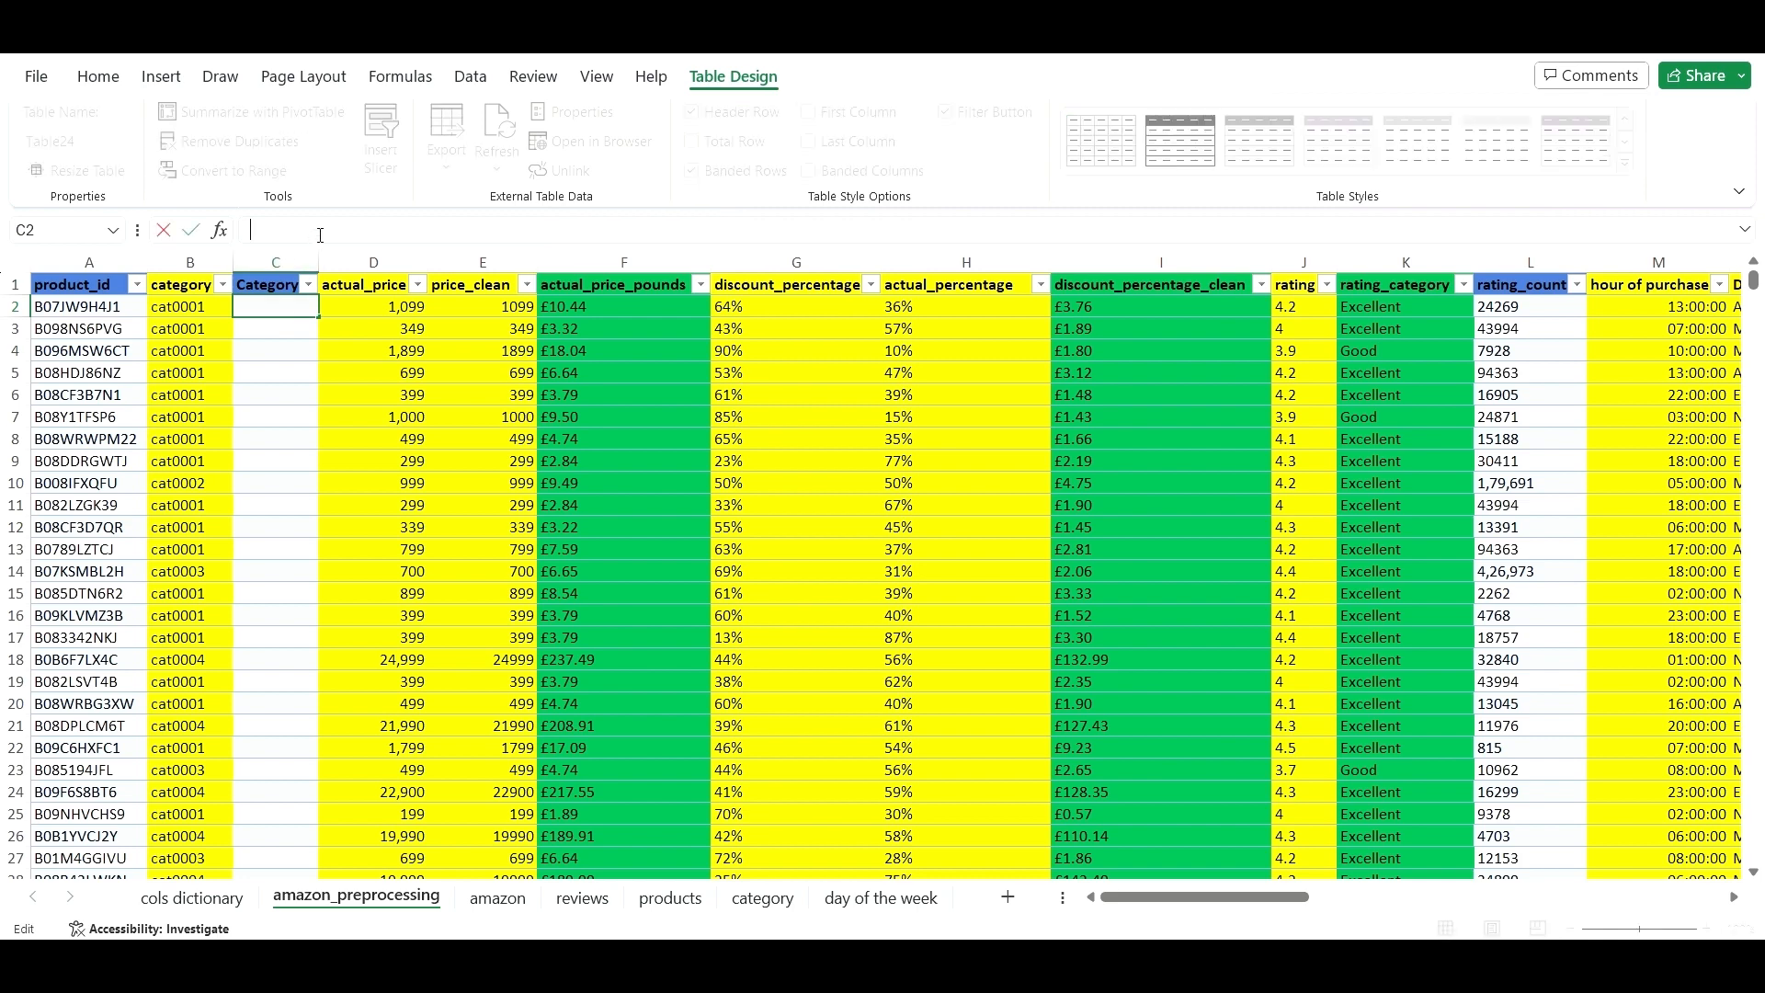
type("=vlo")
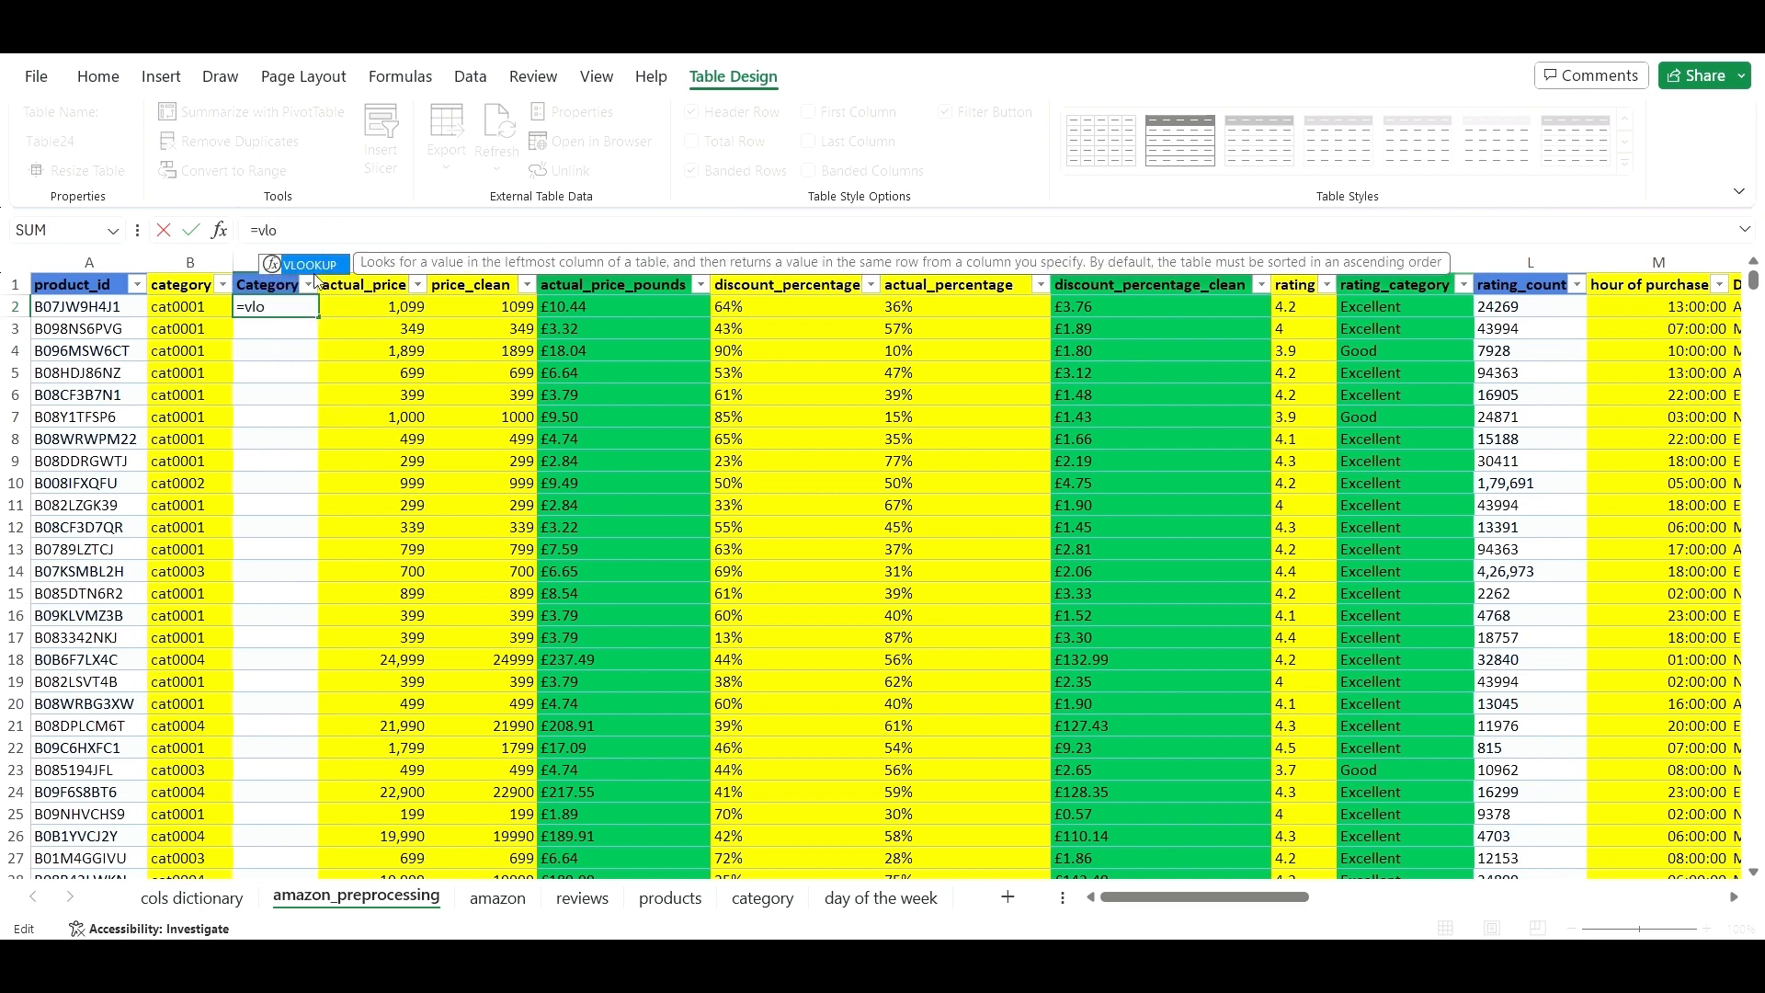
double_click(309, 266)
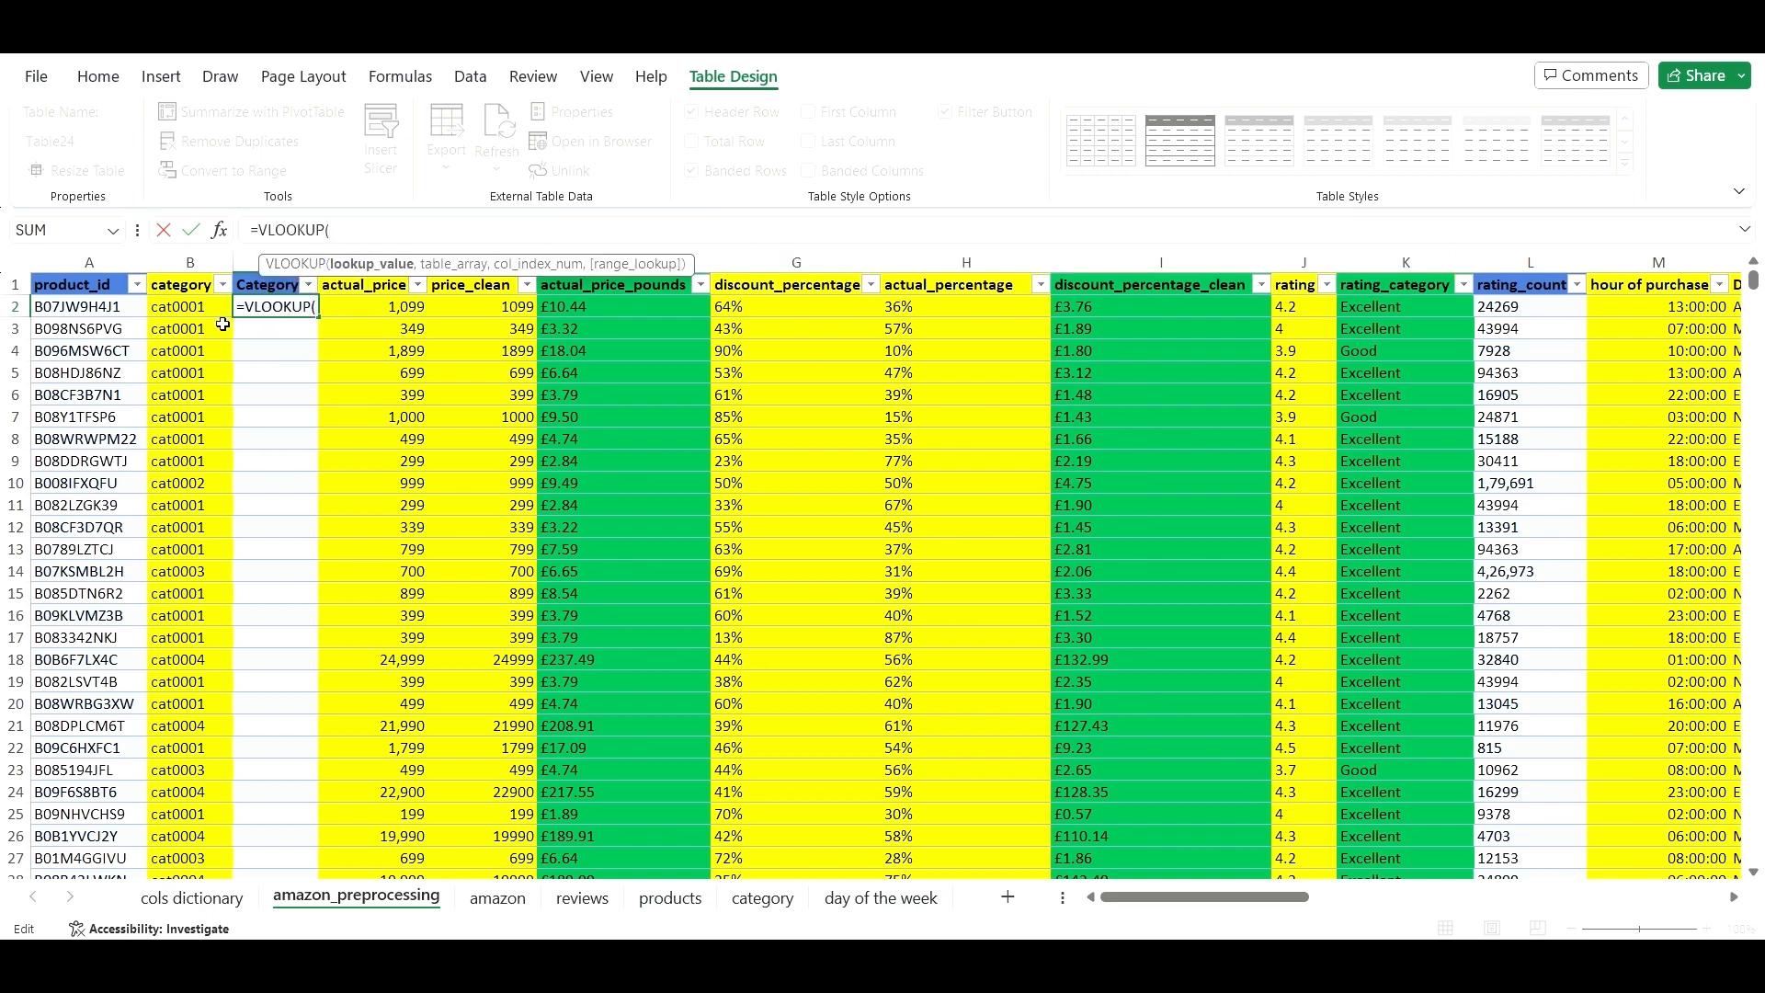
left_click(178, 313)
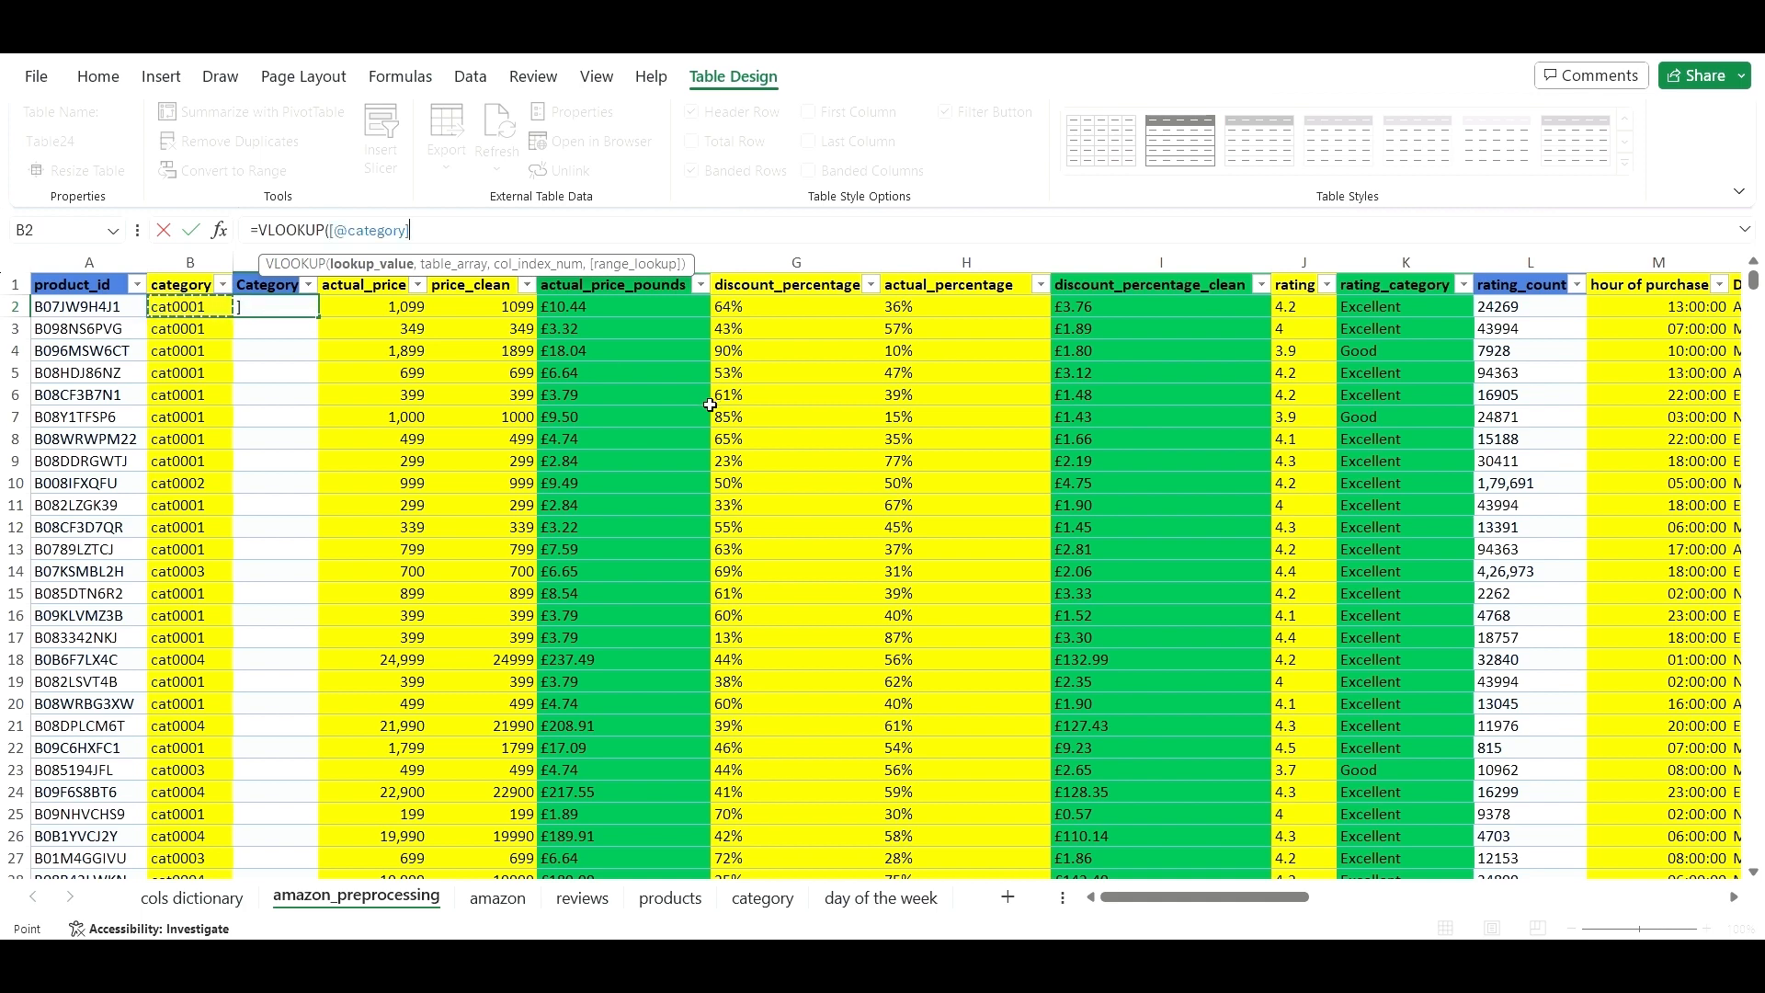
type(",")
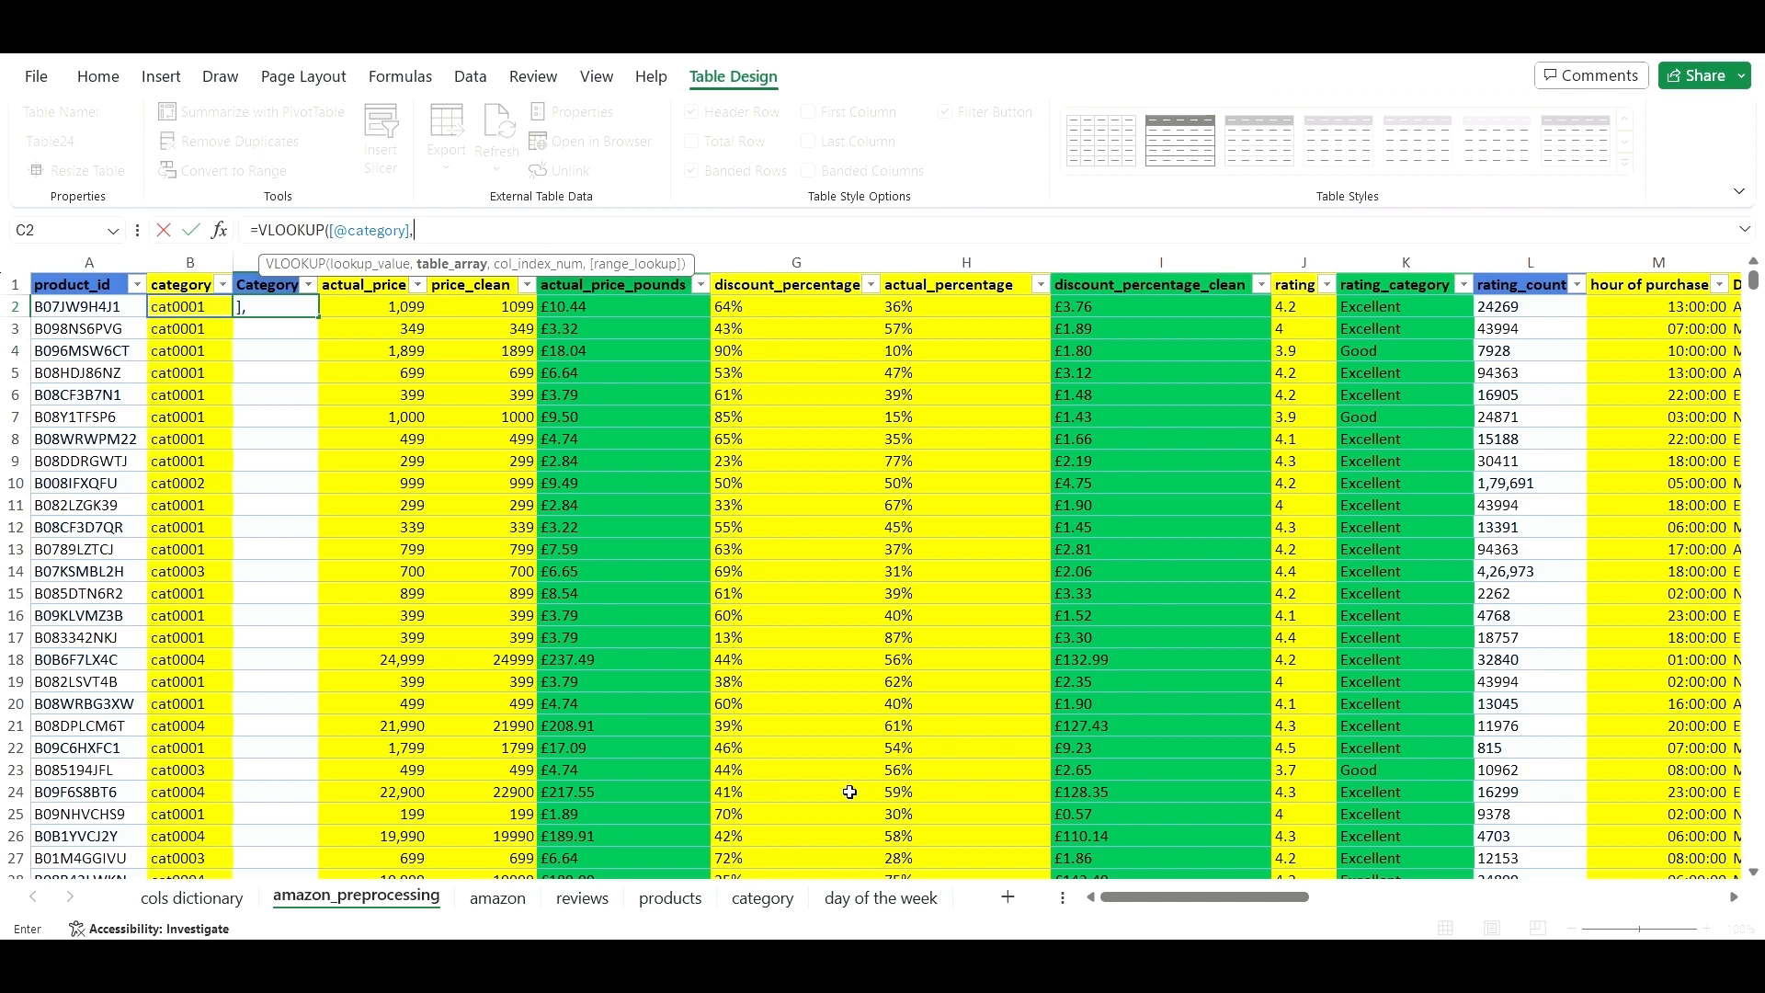
left_click(762, 898)
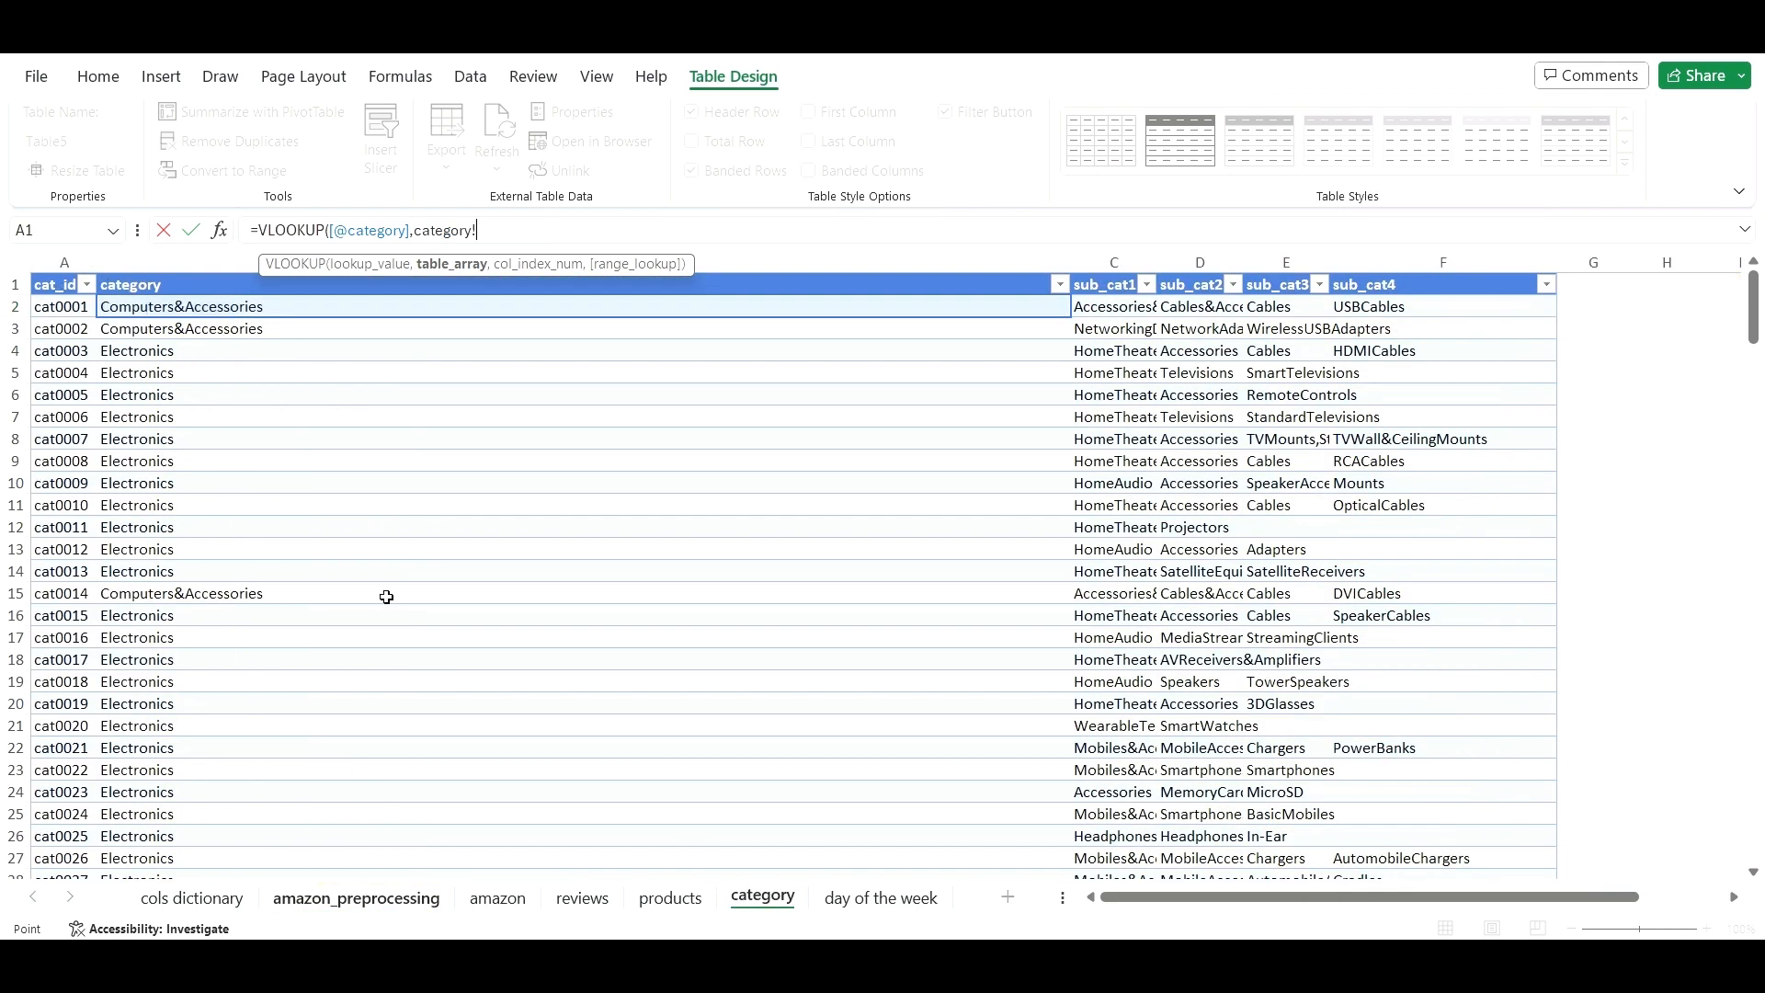
left_click(38, 285)
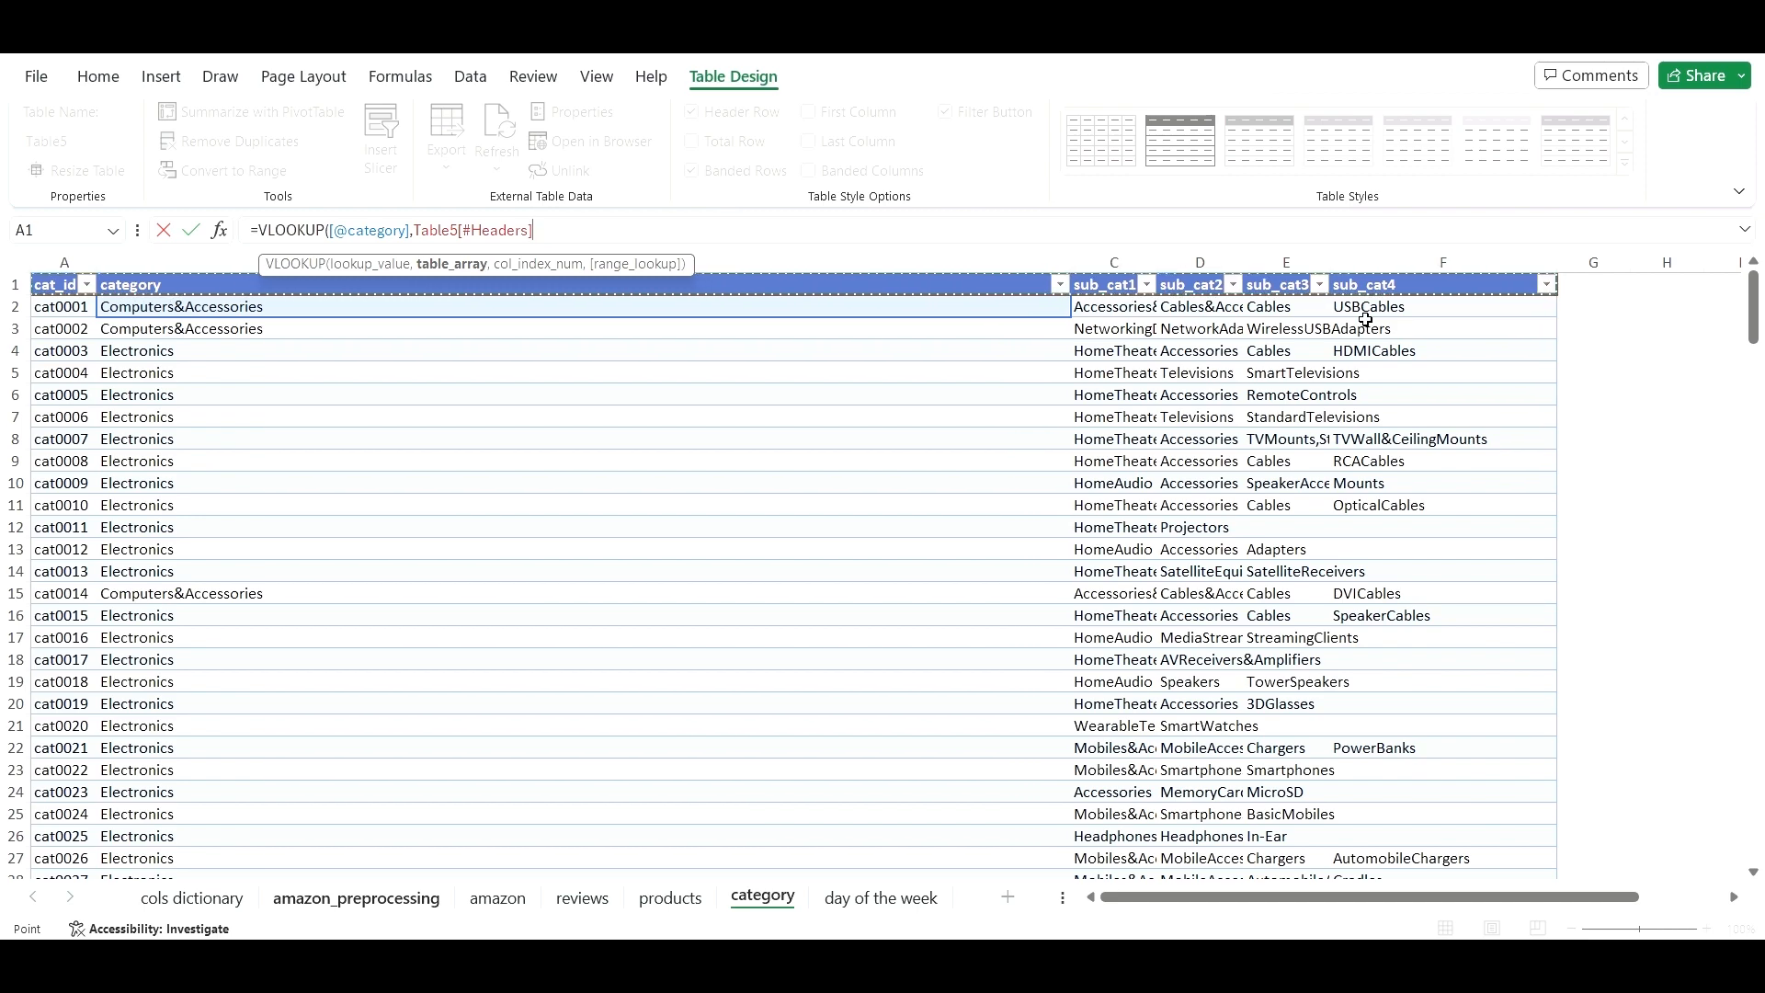
key("ctrl+shift+Down")
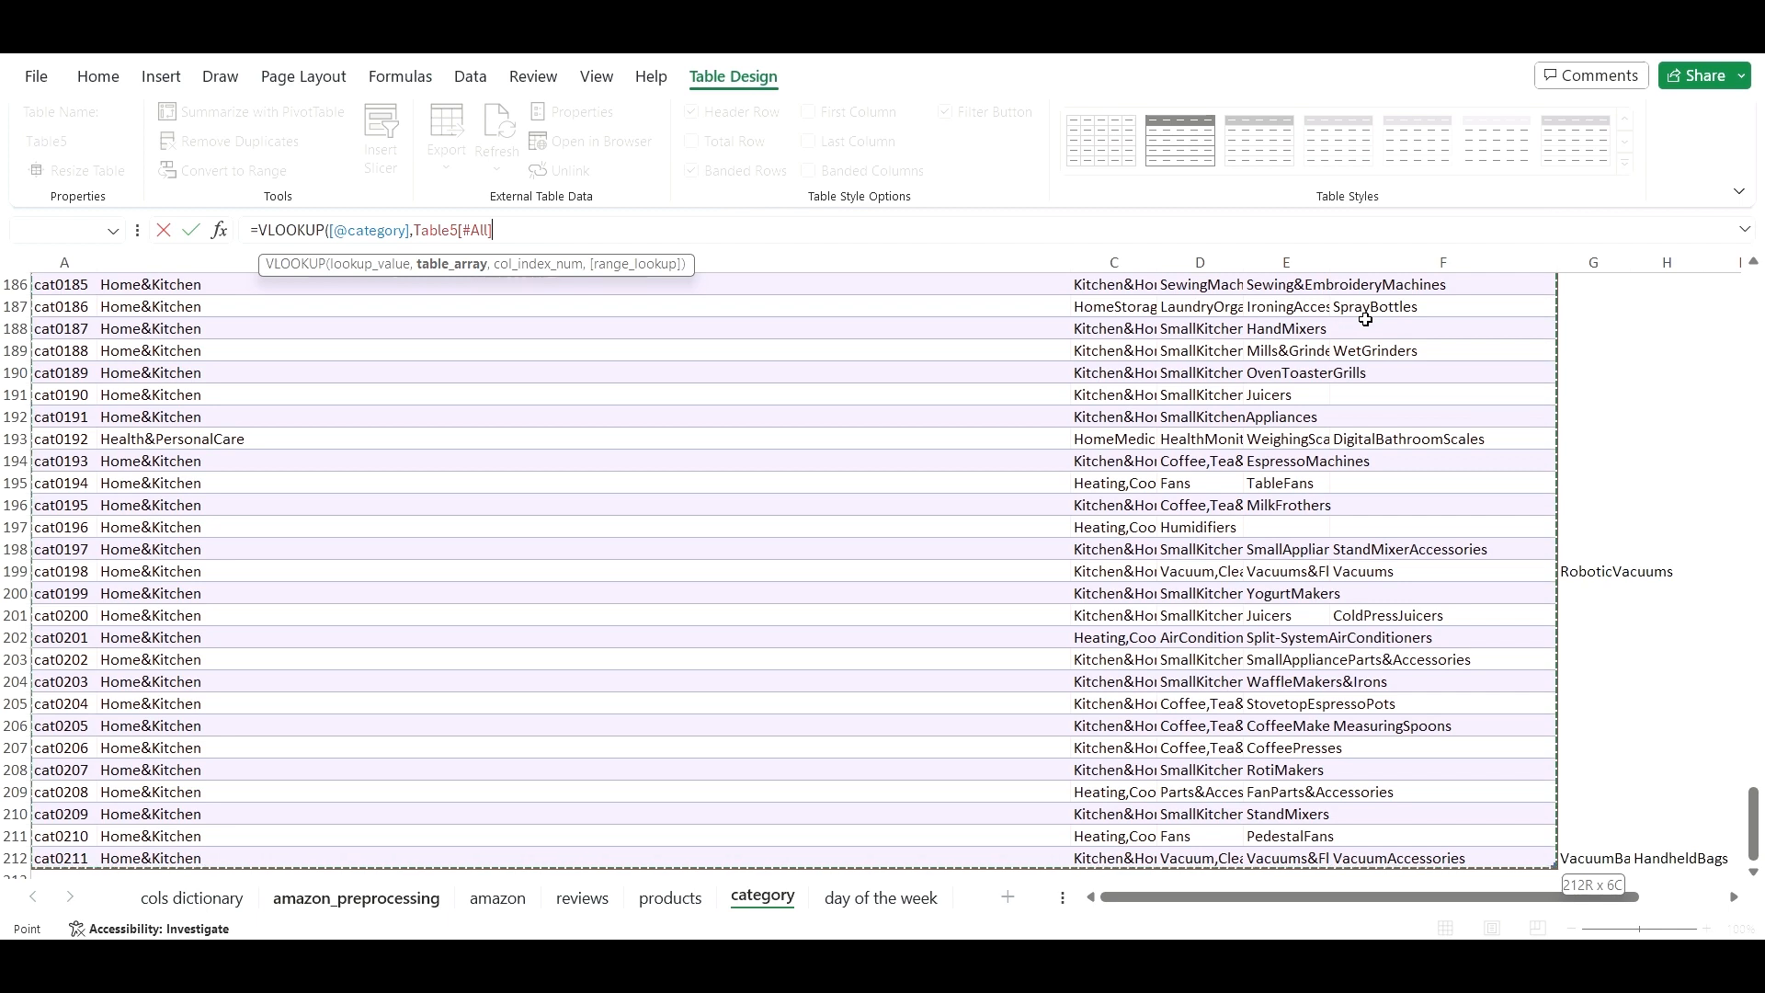
type(",")
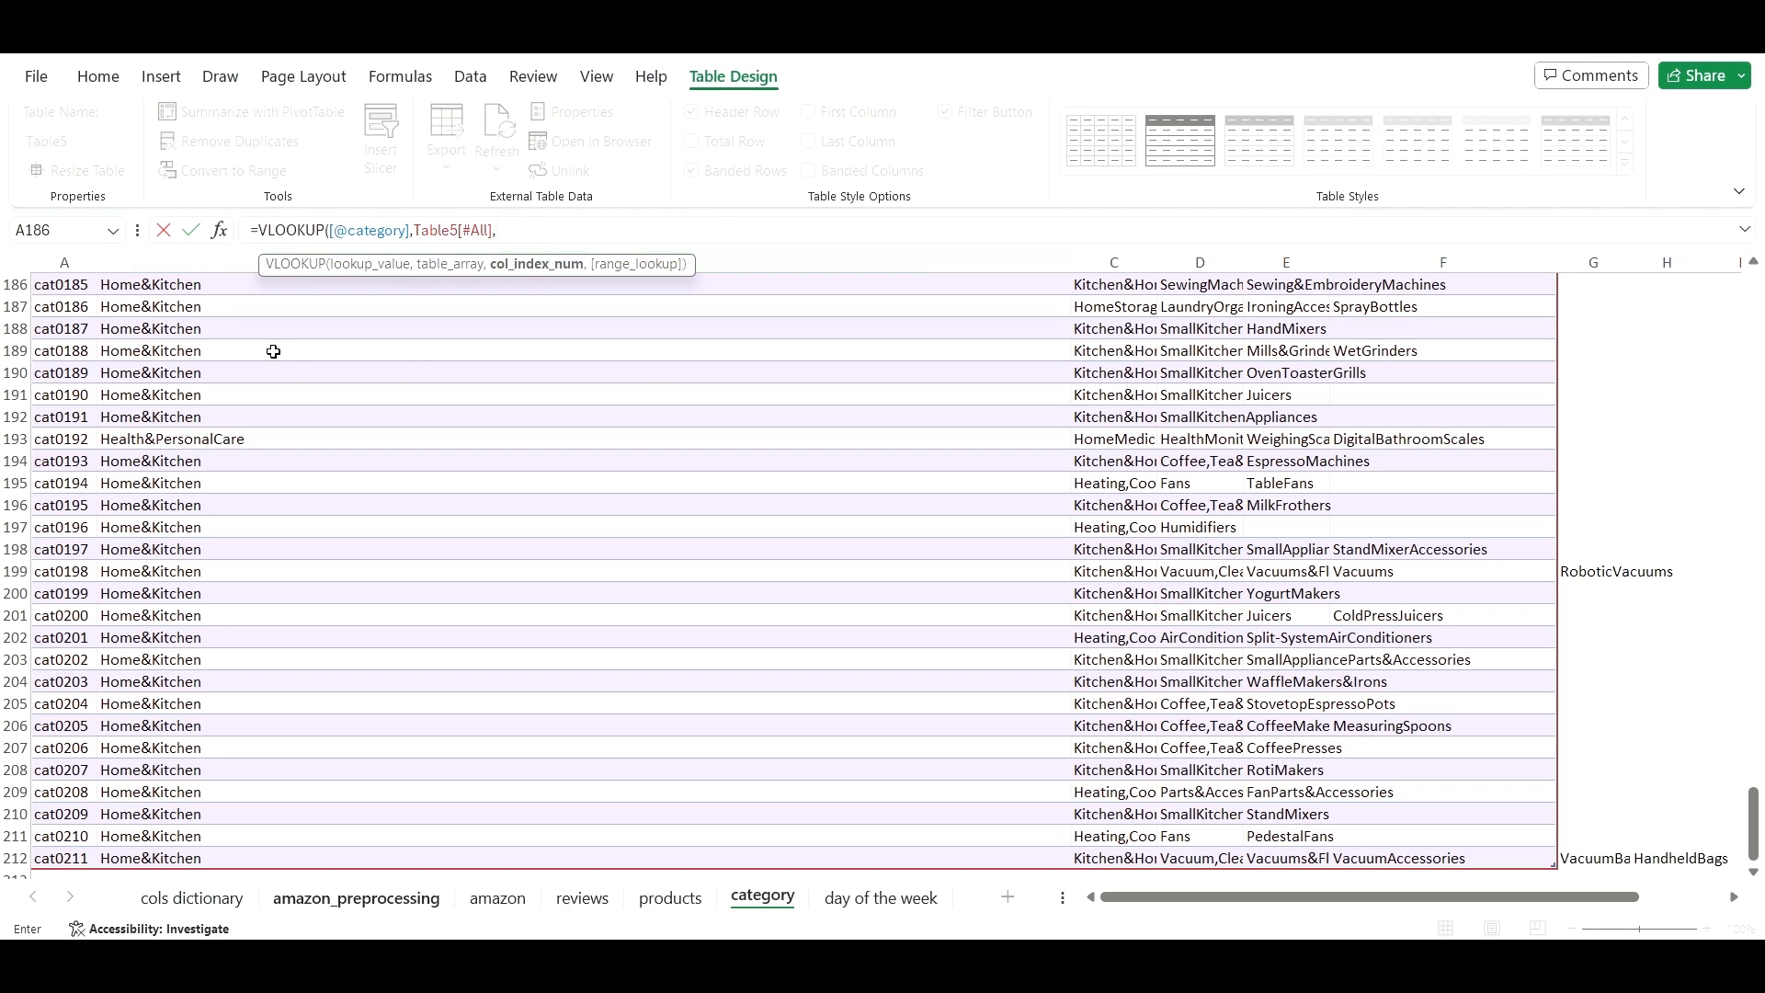
type("2,F")
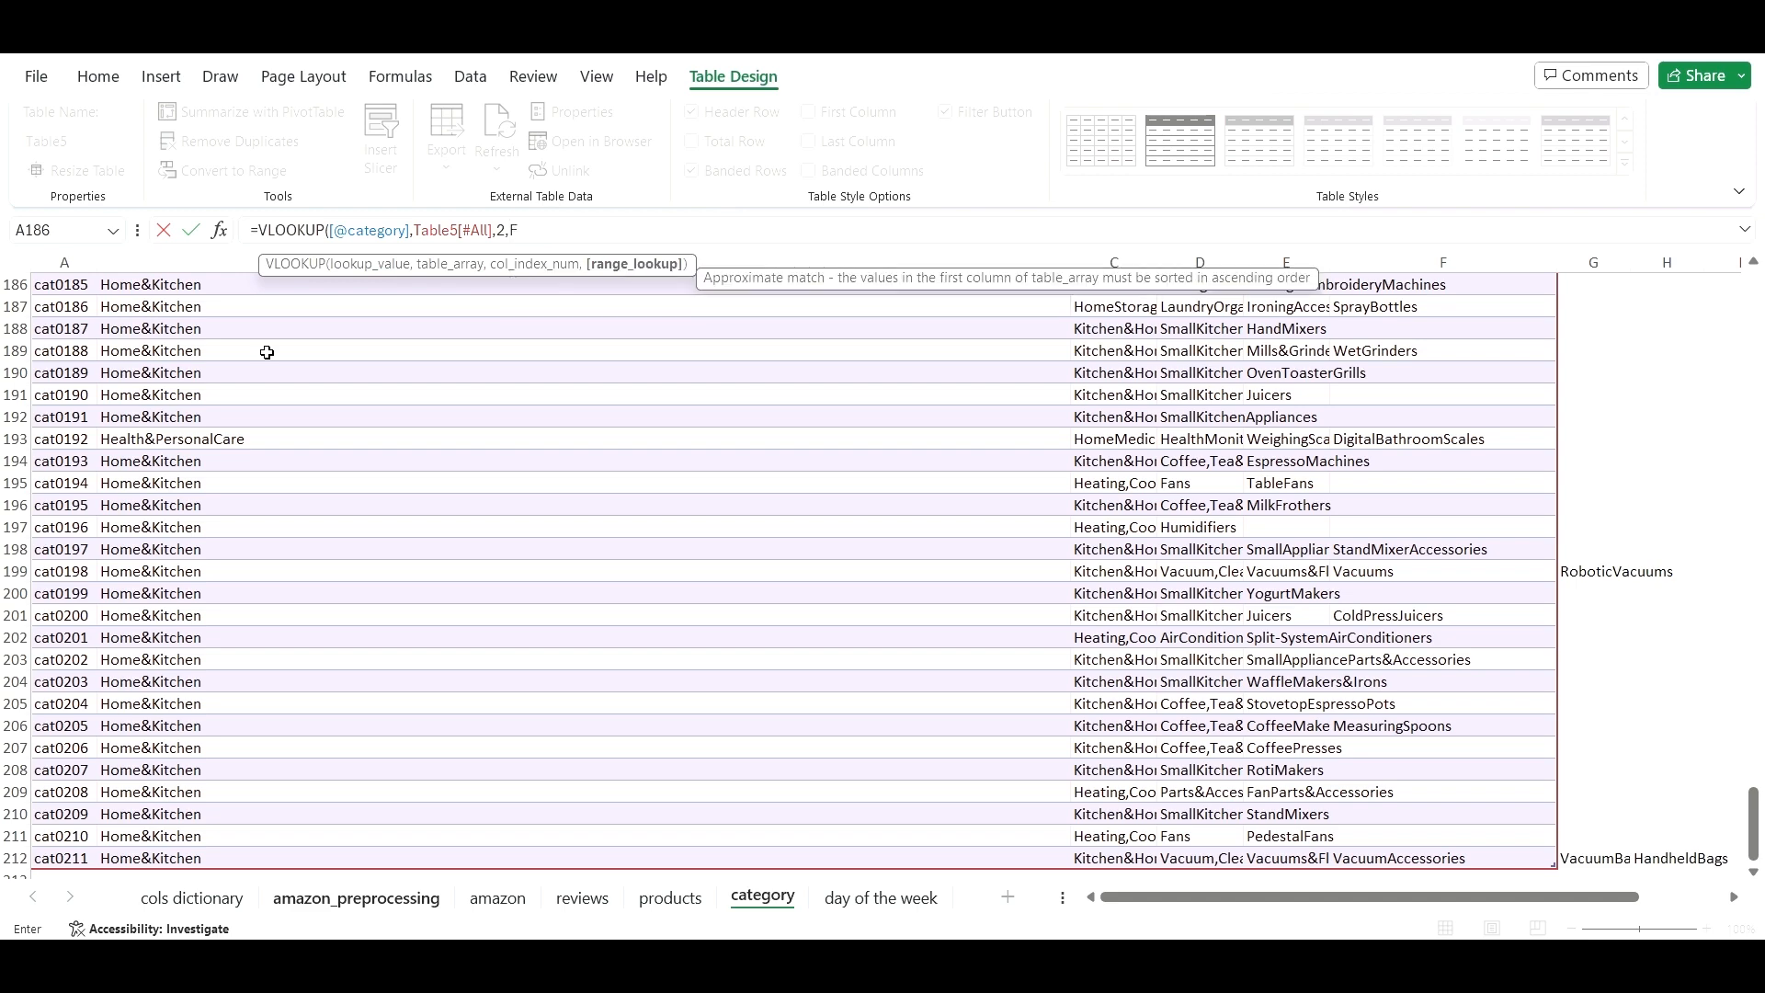
type("ALSE")
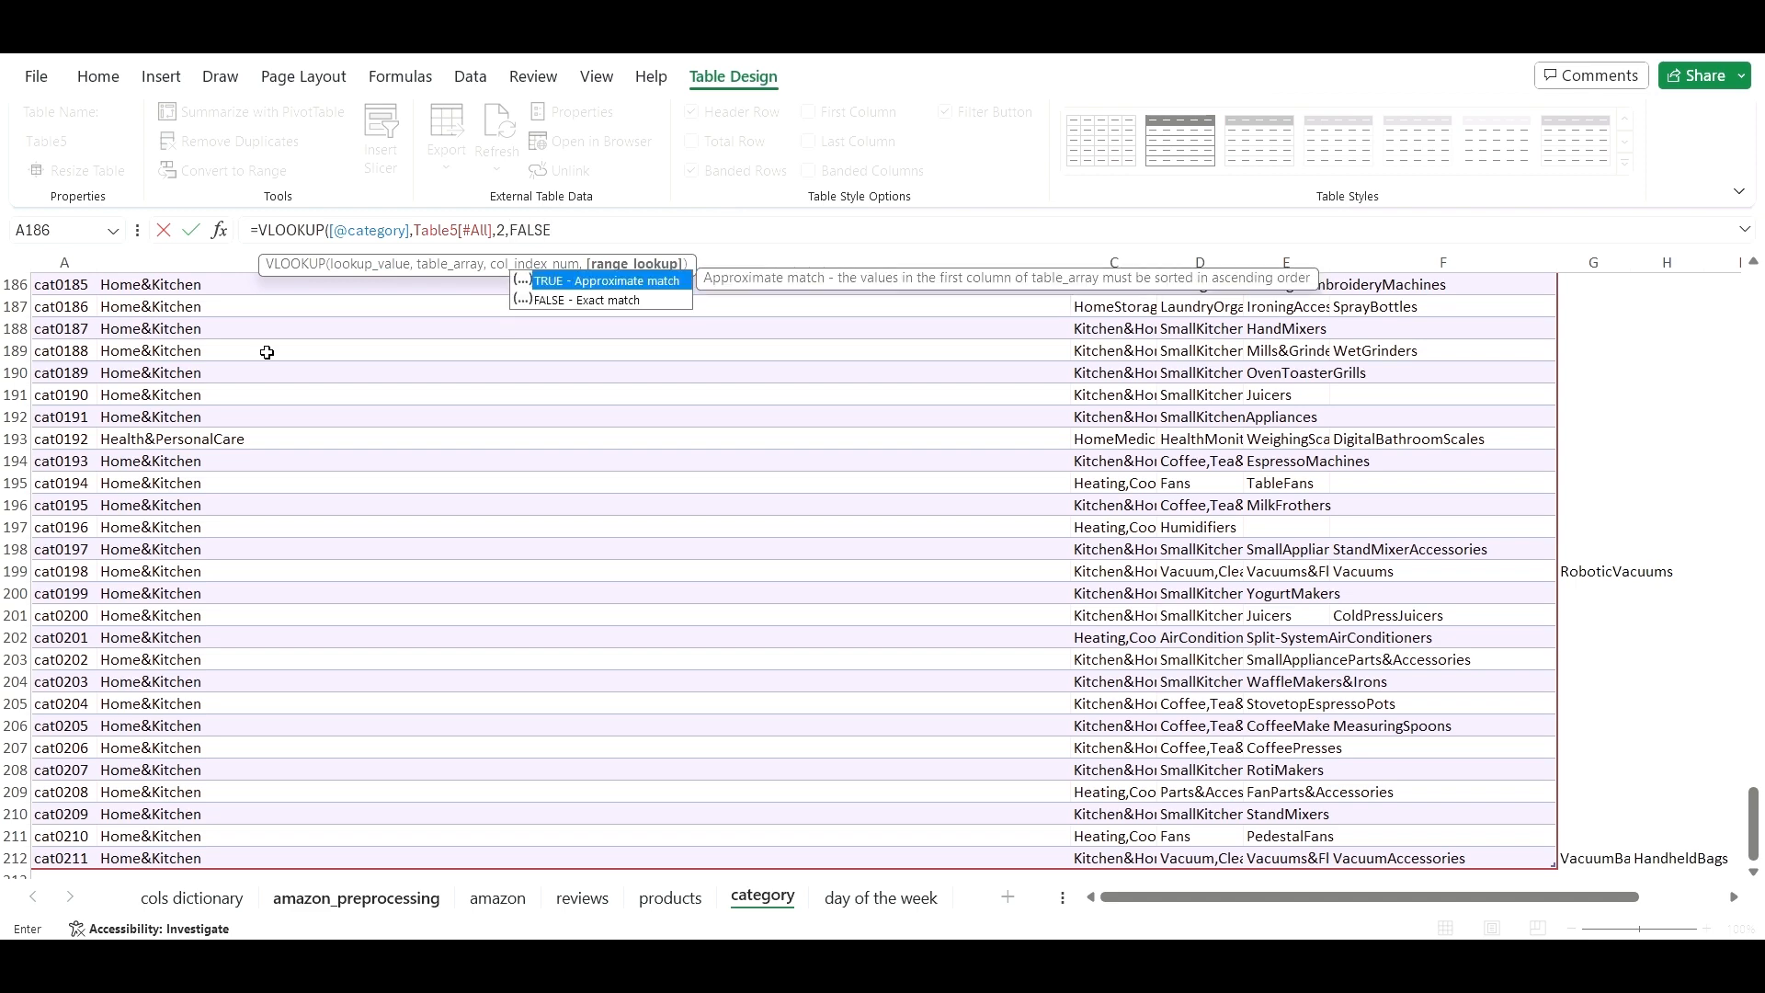
type(")")
key("Return")
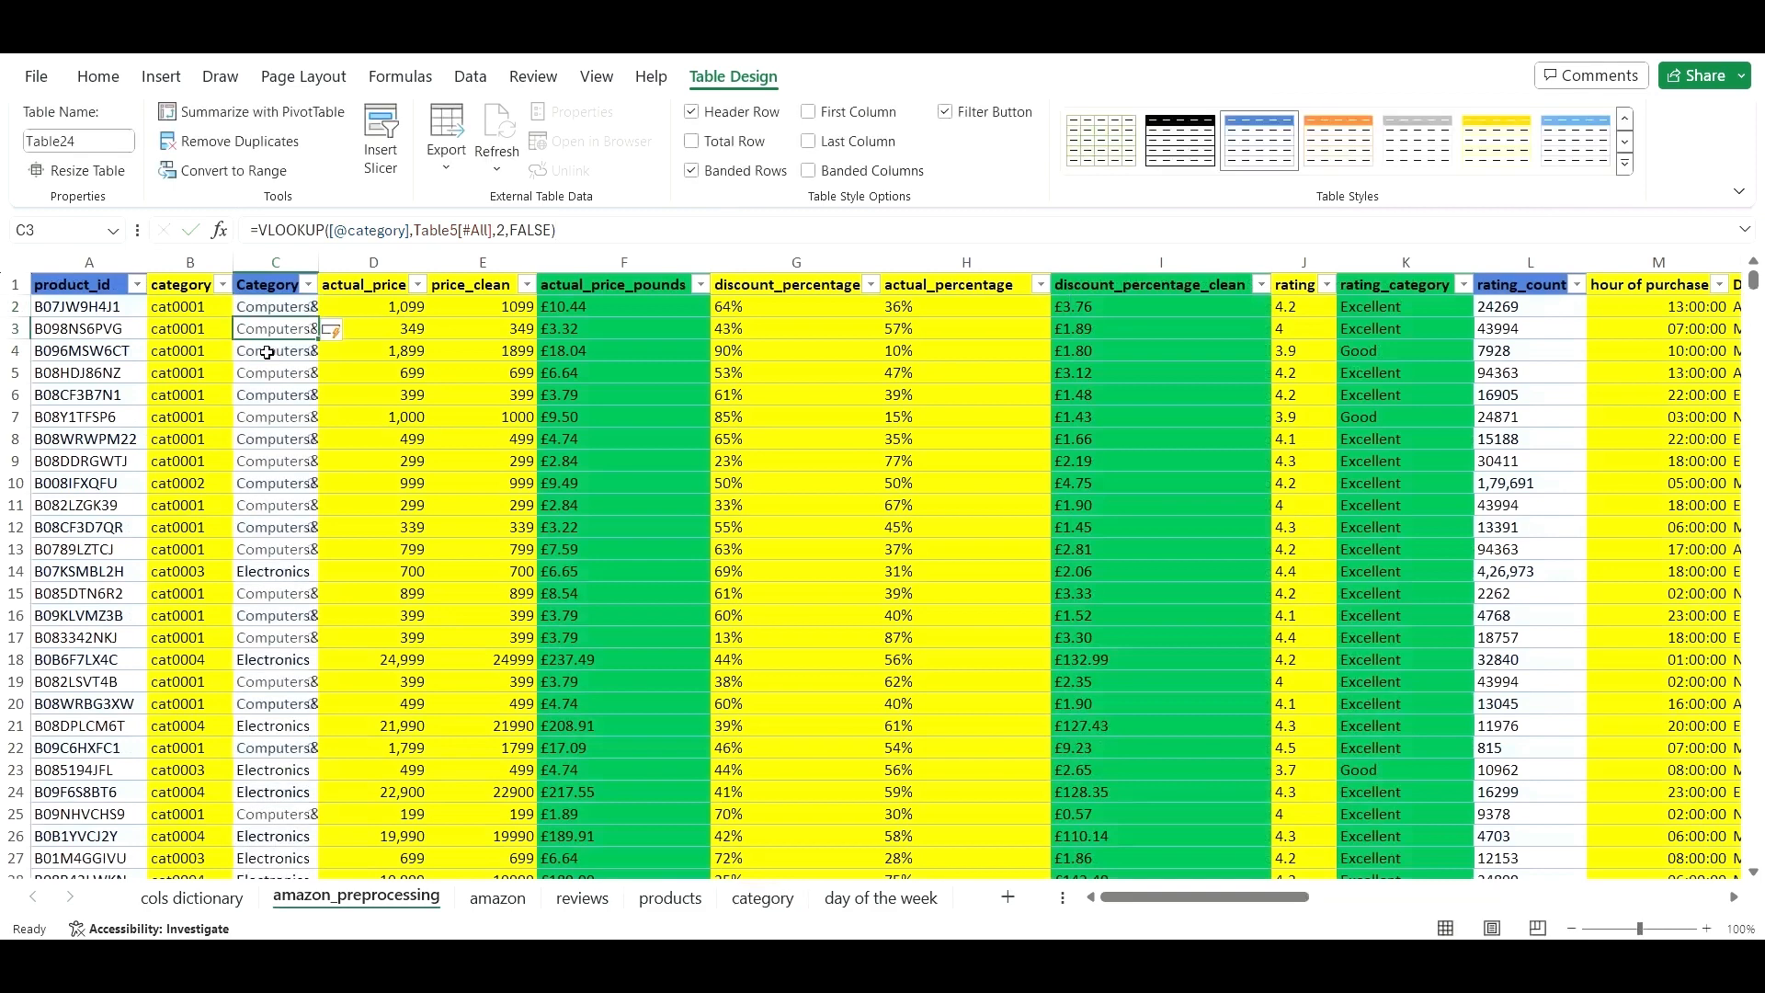
- Widen the Category2 column to fit the names and fill it green
double_click(318, 258)
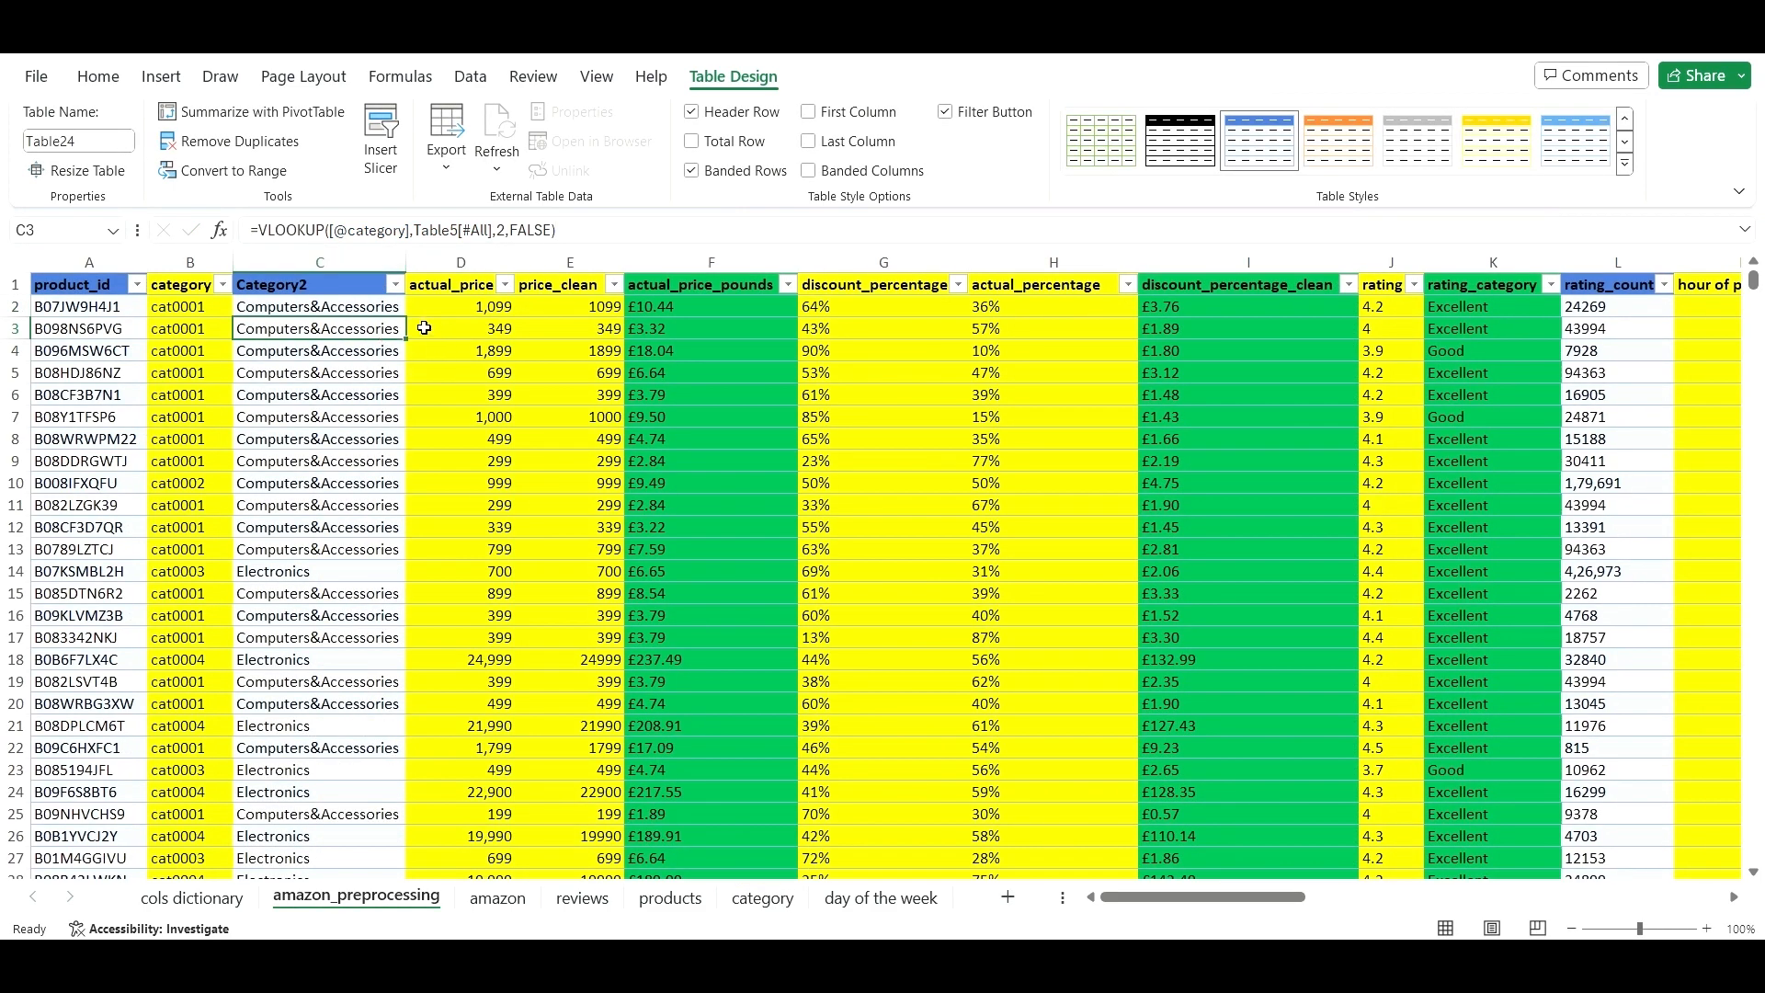
scroll(349, 414, "down", 14)
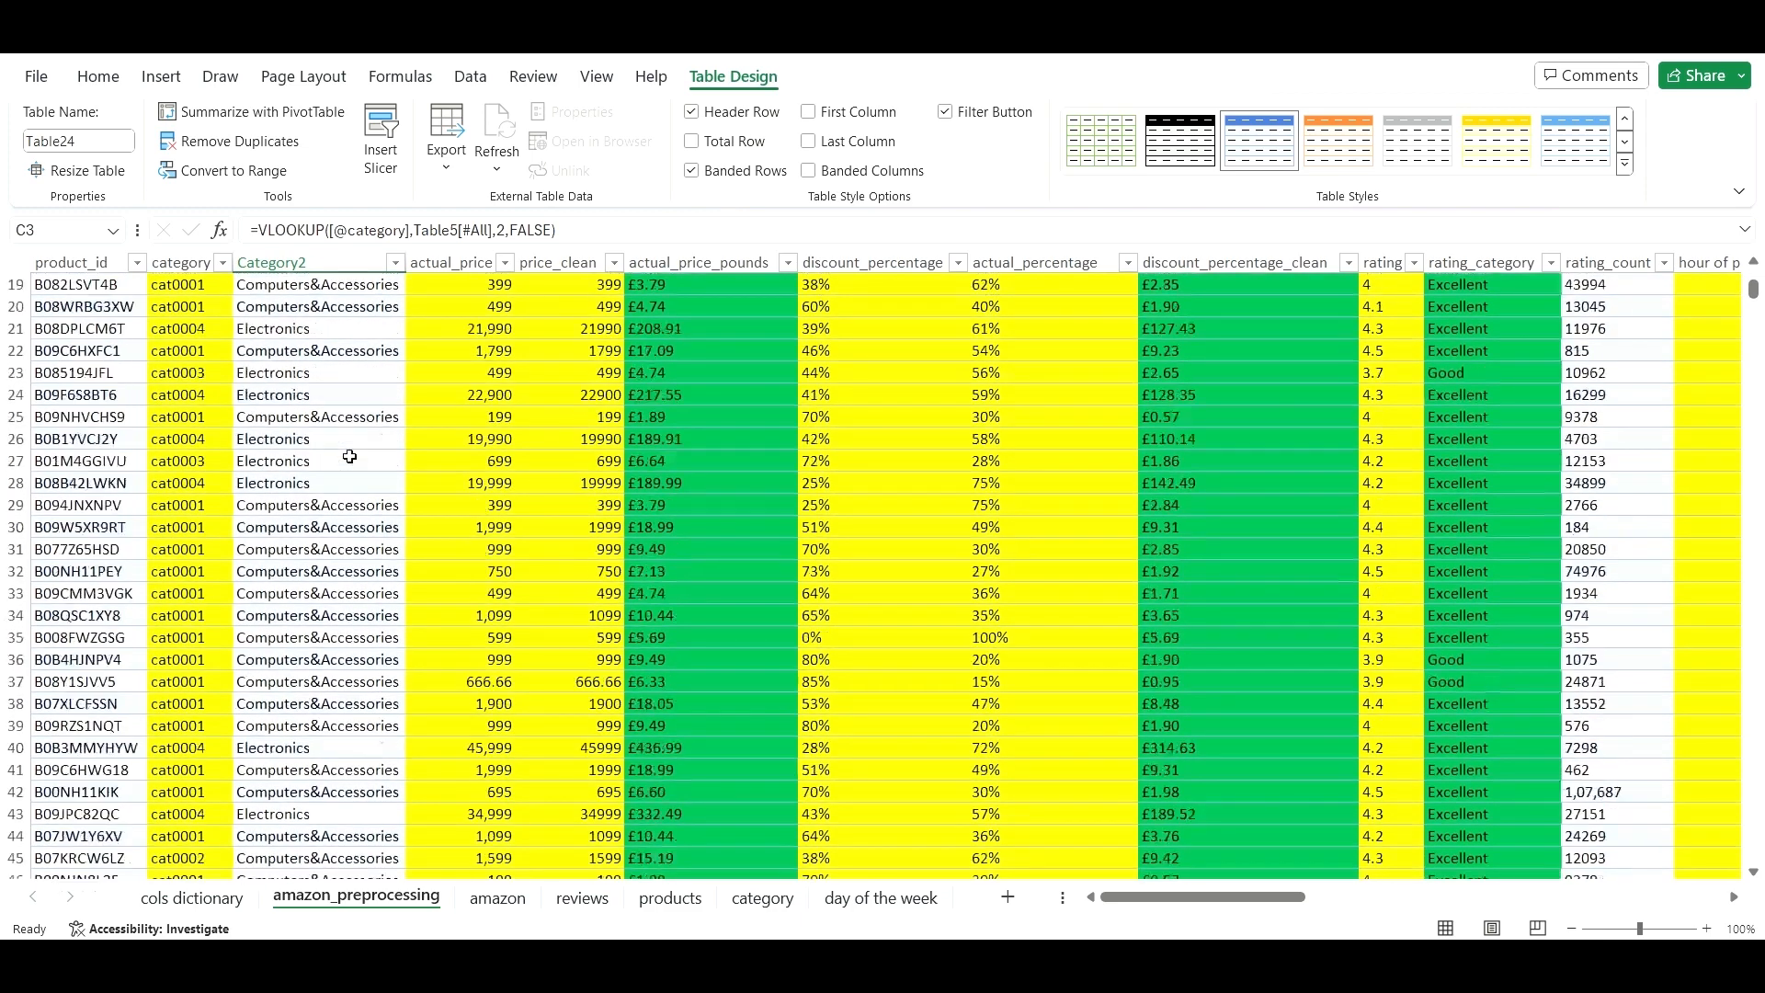
scroll(351, 459, "up", 14)
left_click(317, 262)
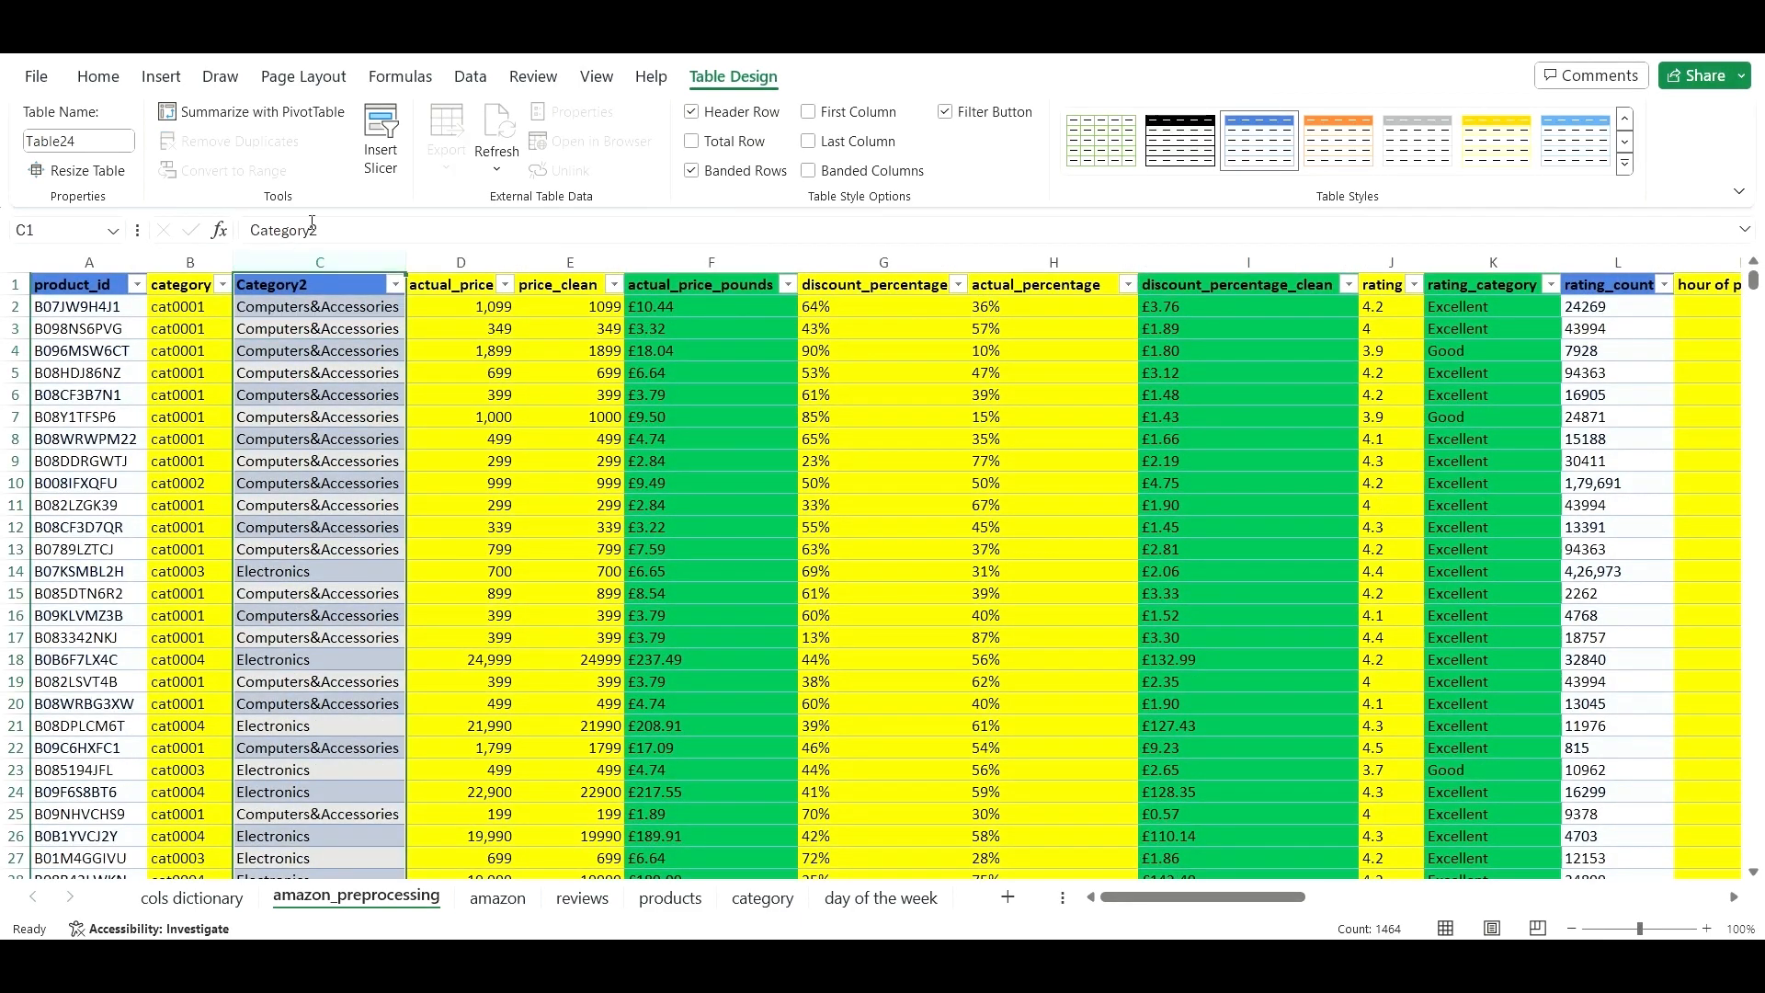
left_click(92, 76)
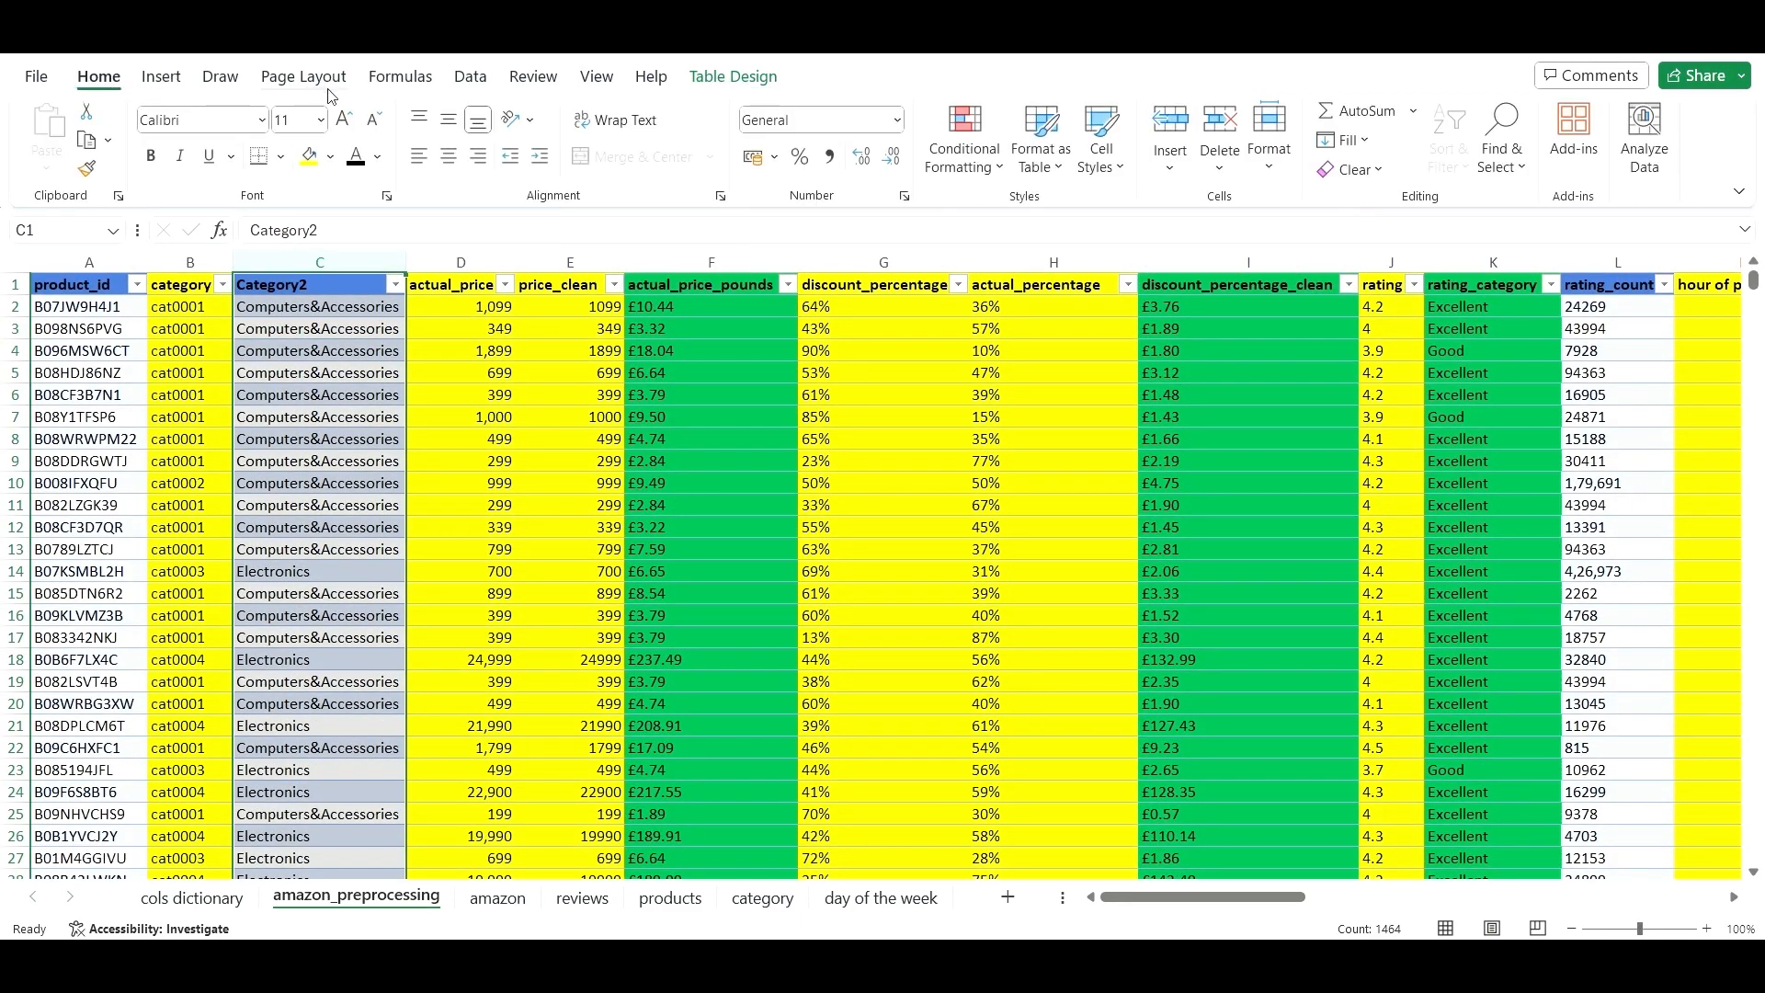
left_click(337, 159)
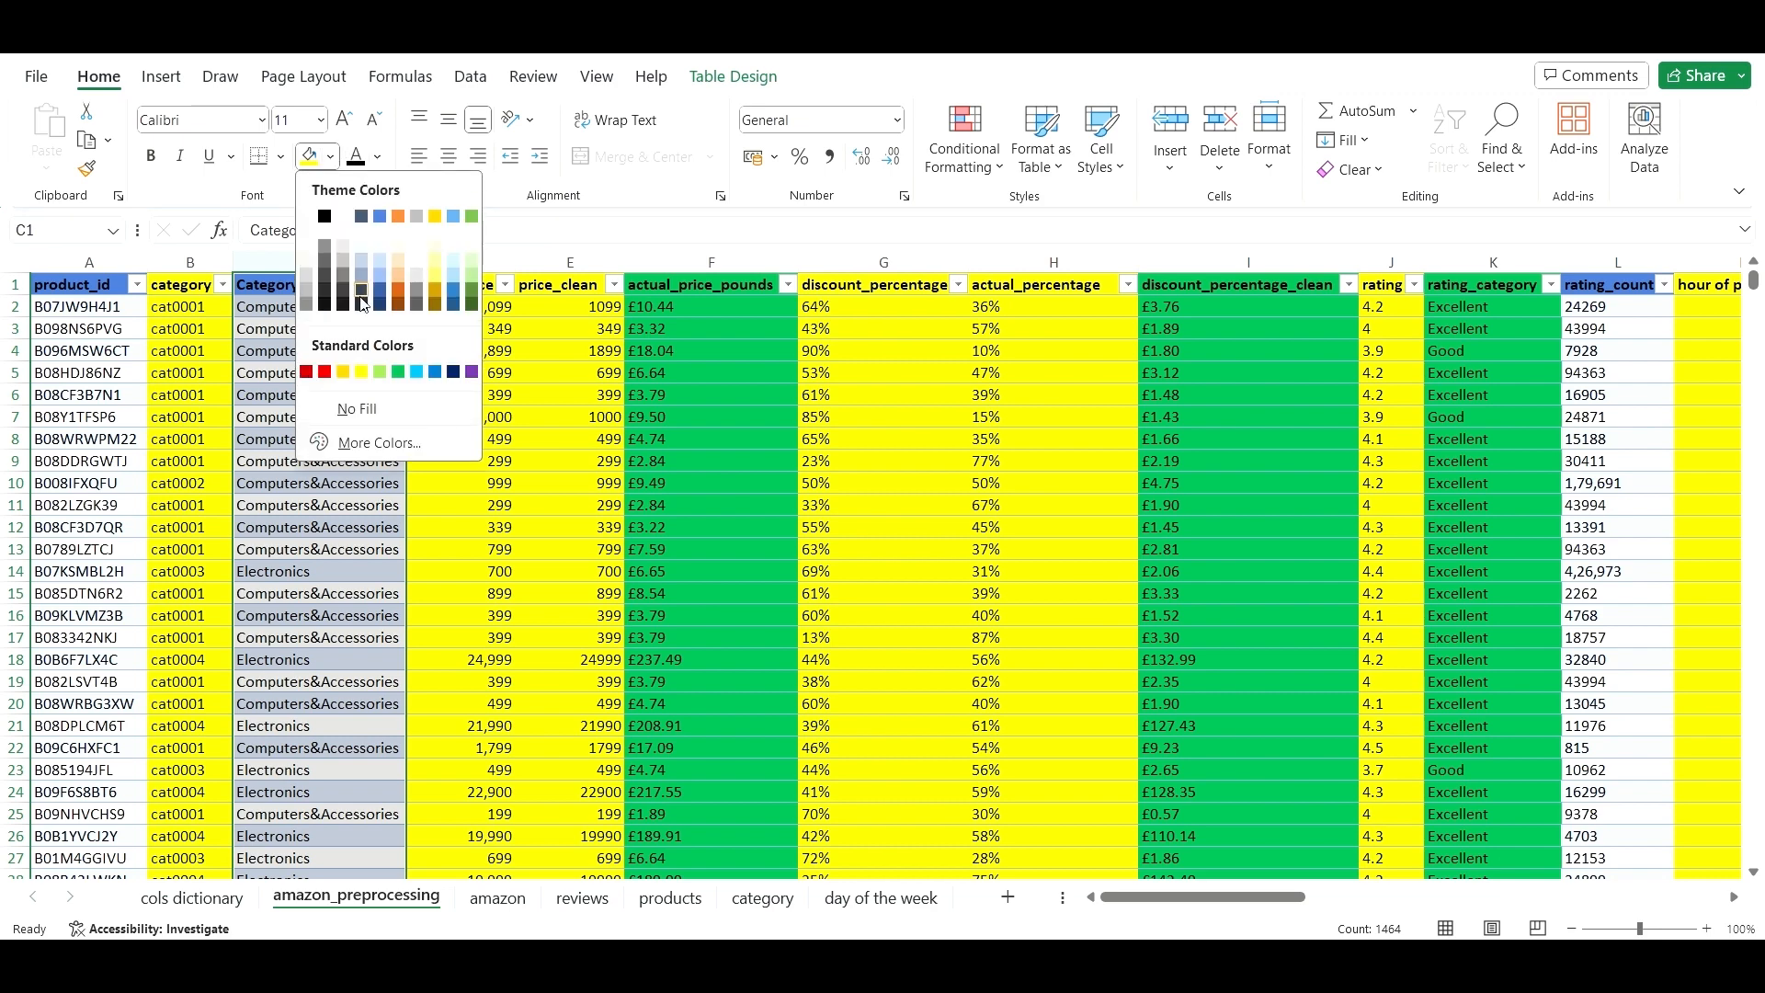
left_click(405, 369)
- Insert a new blank column before actual_price
left_click(434, 408)
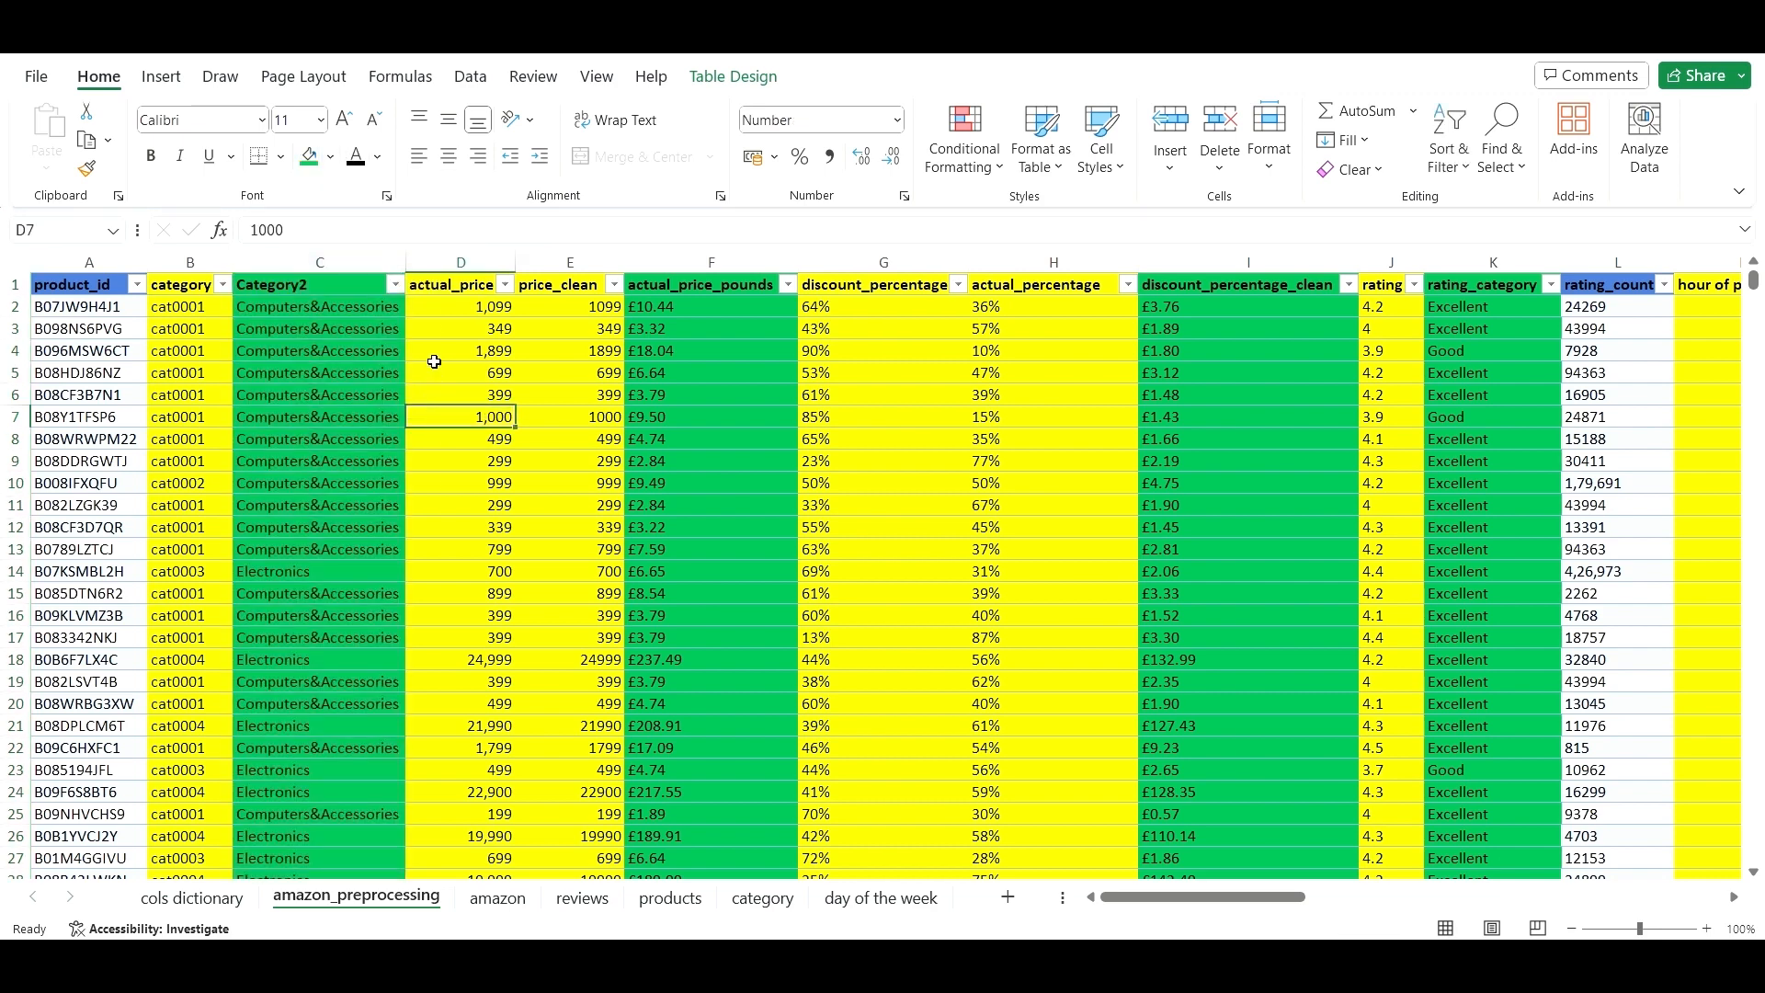
left_click(426, 261)
right_click(426, 261)
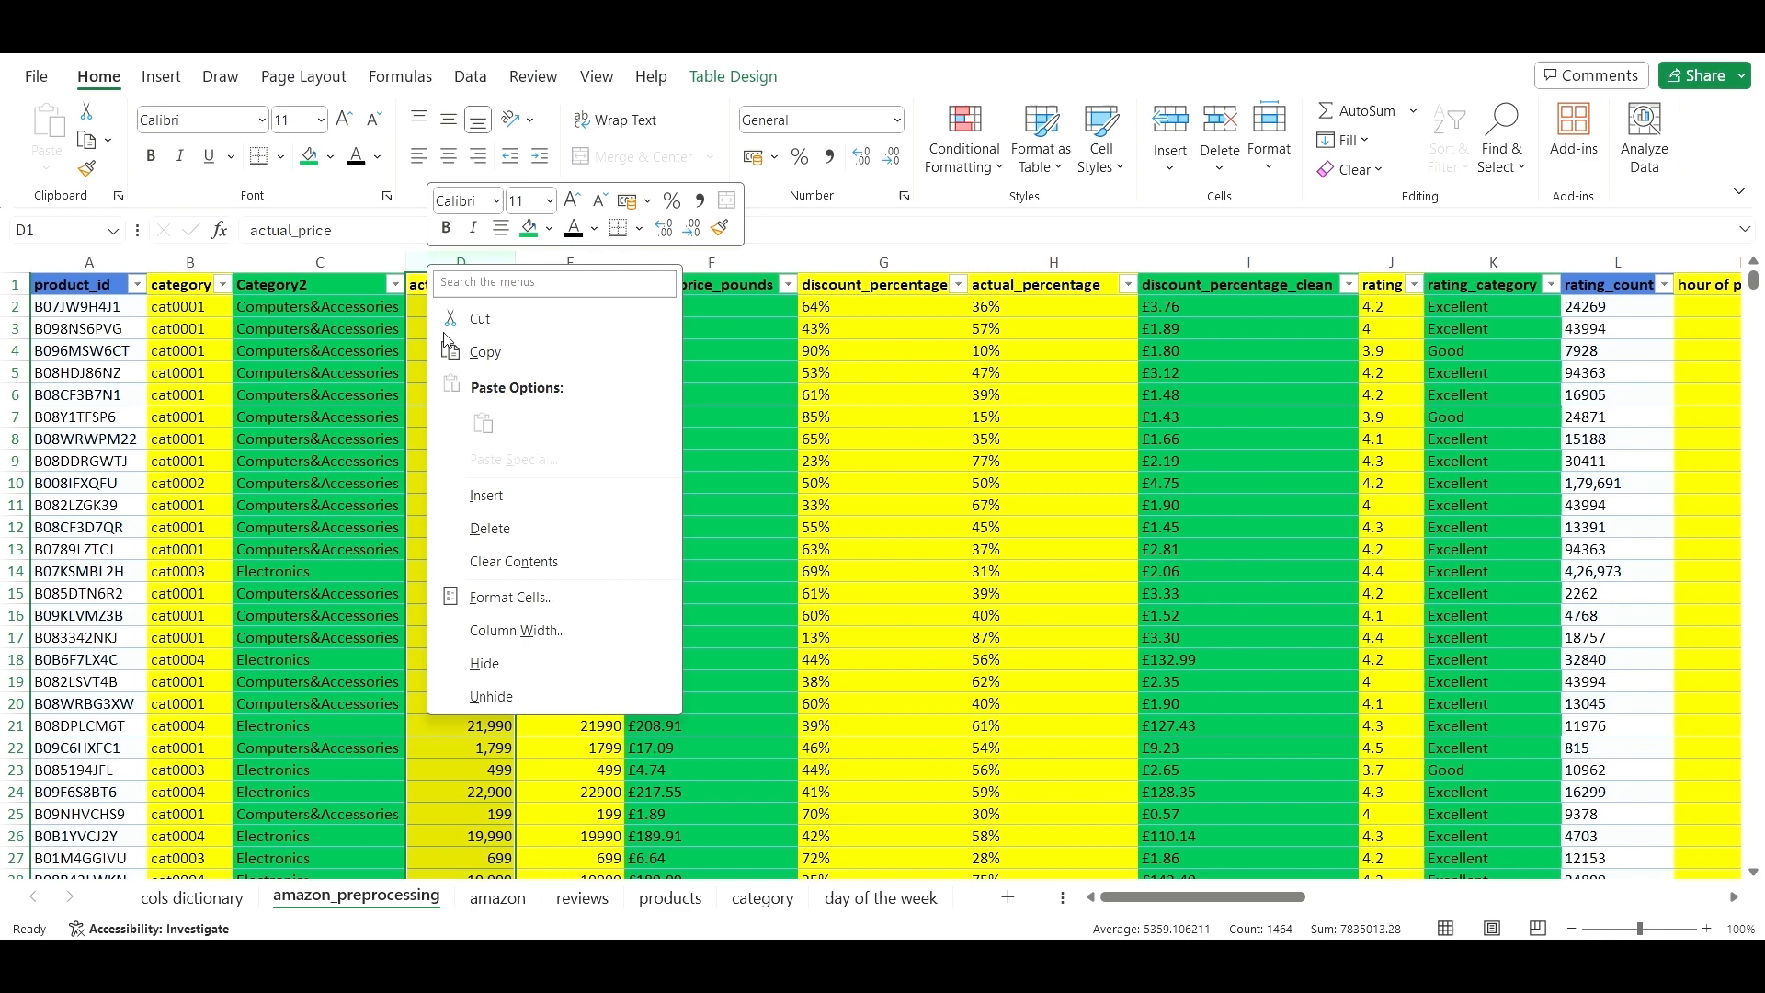
left_click(521, 499)
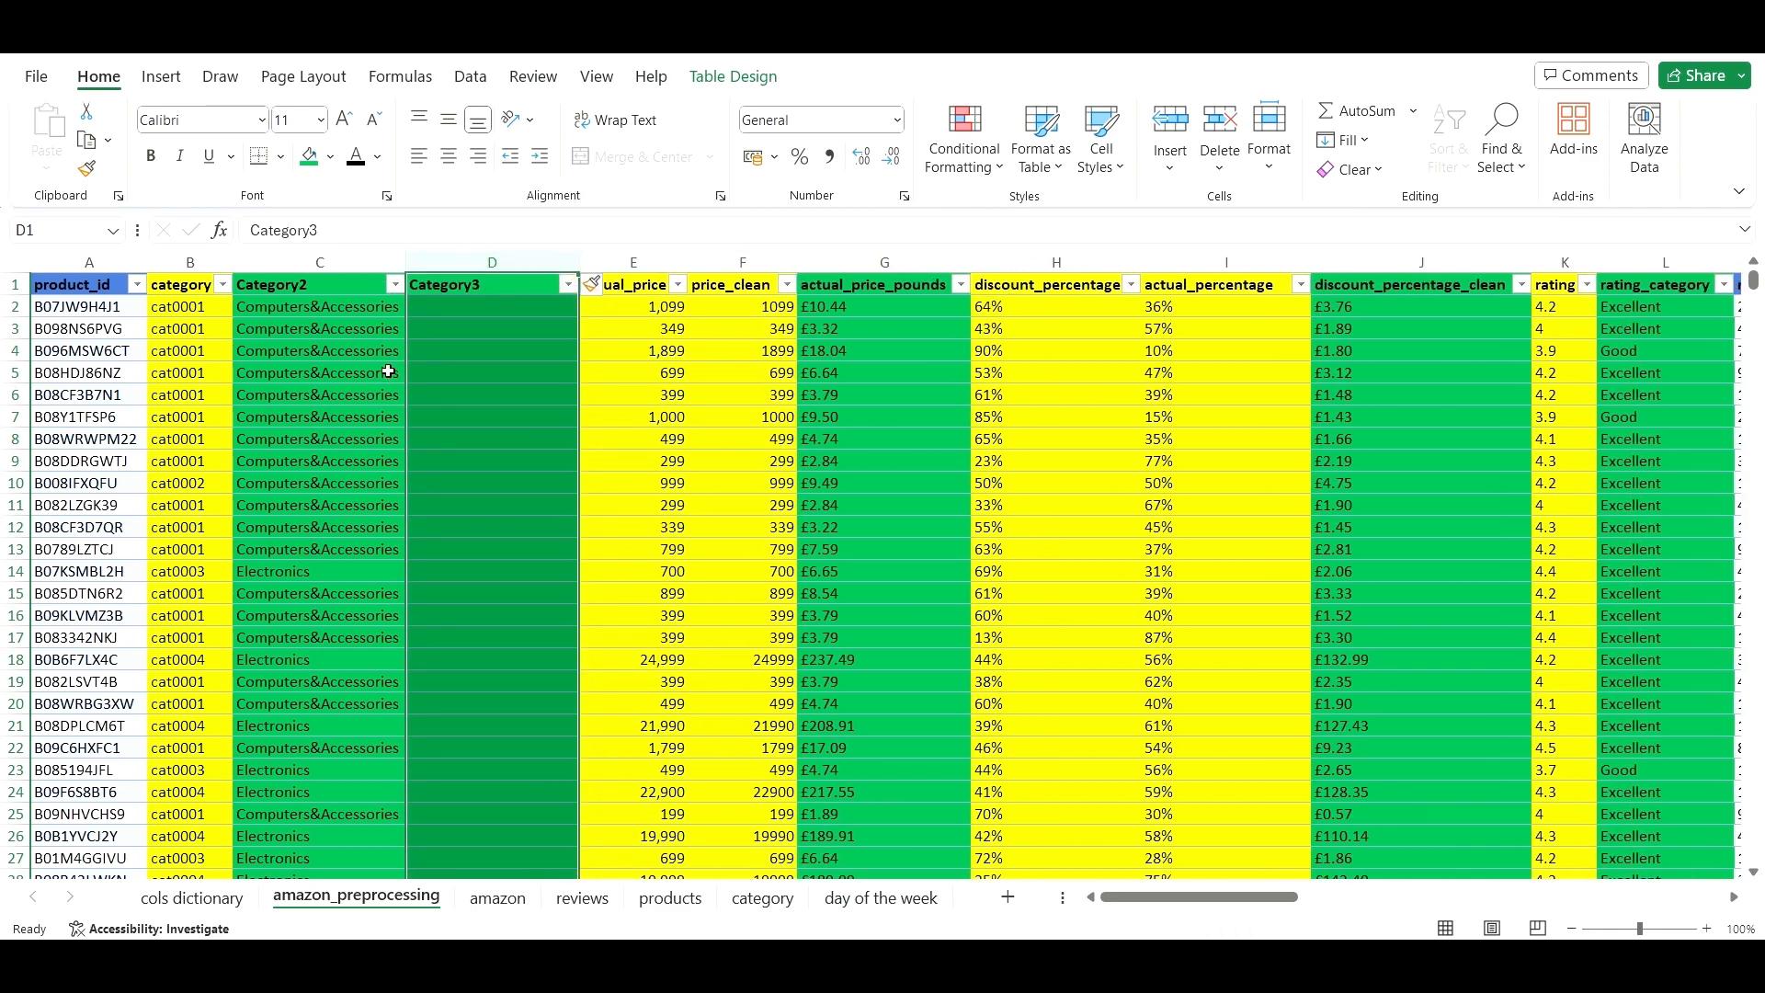
- Test the lookup by clearing B2 to get #N/A in C2, then restore cat0001
left_click(371, 317)
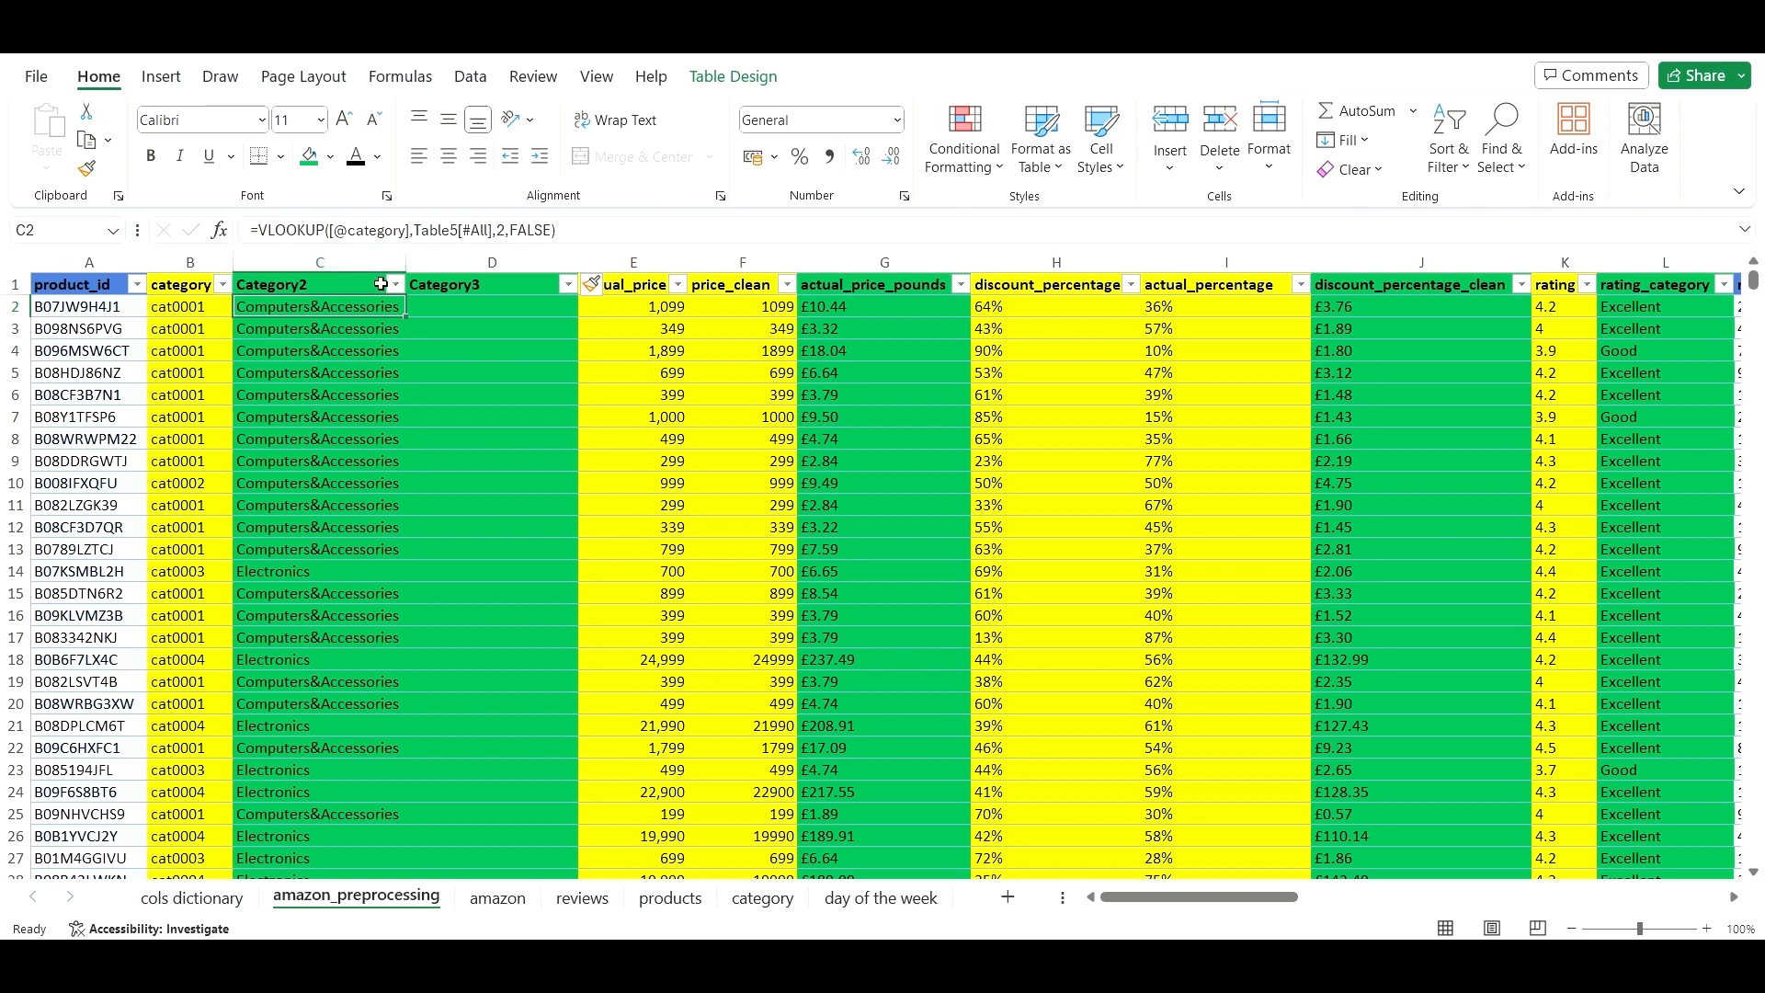
left_click(171, 336)
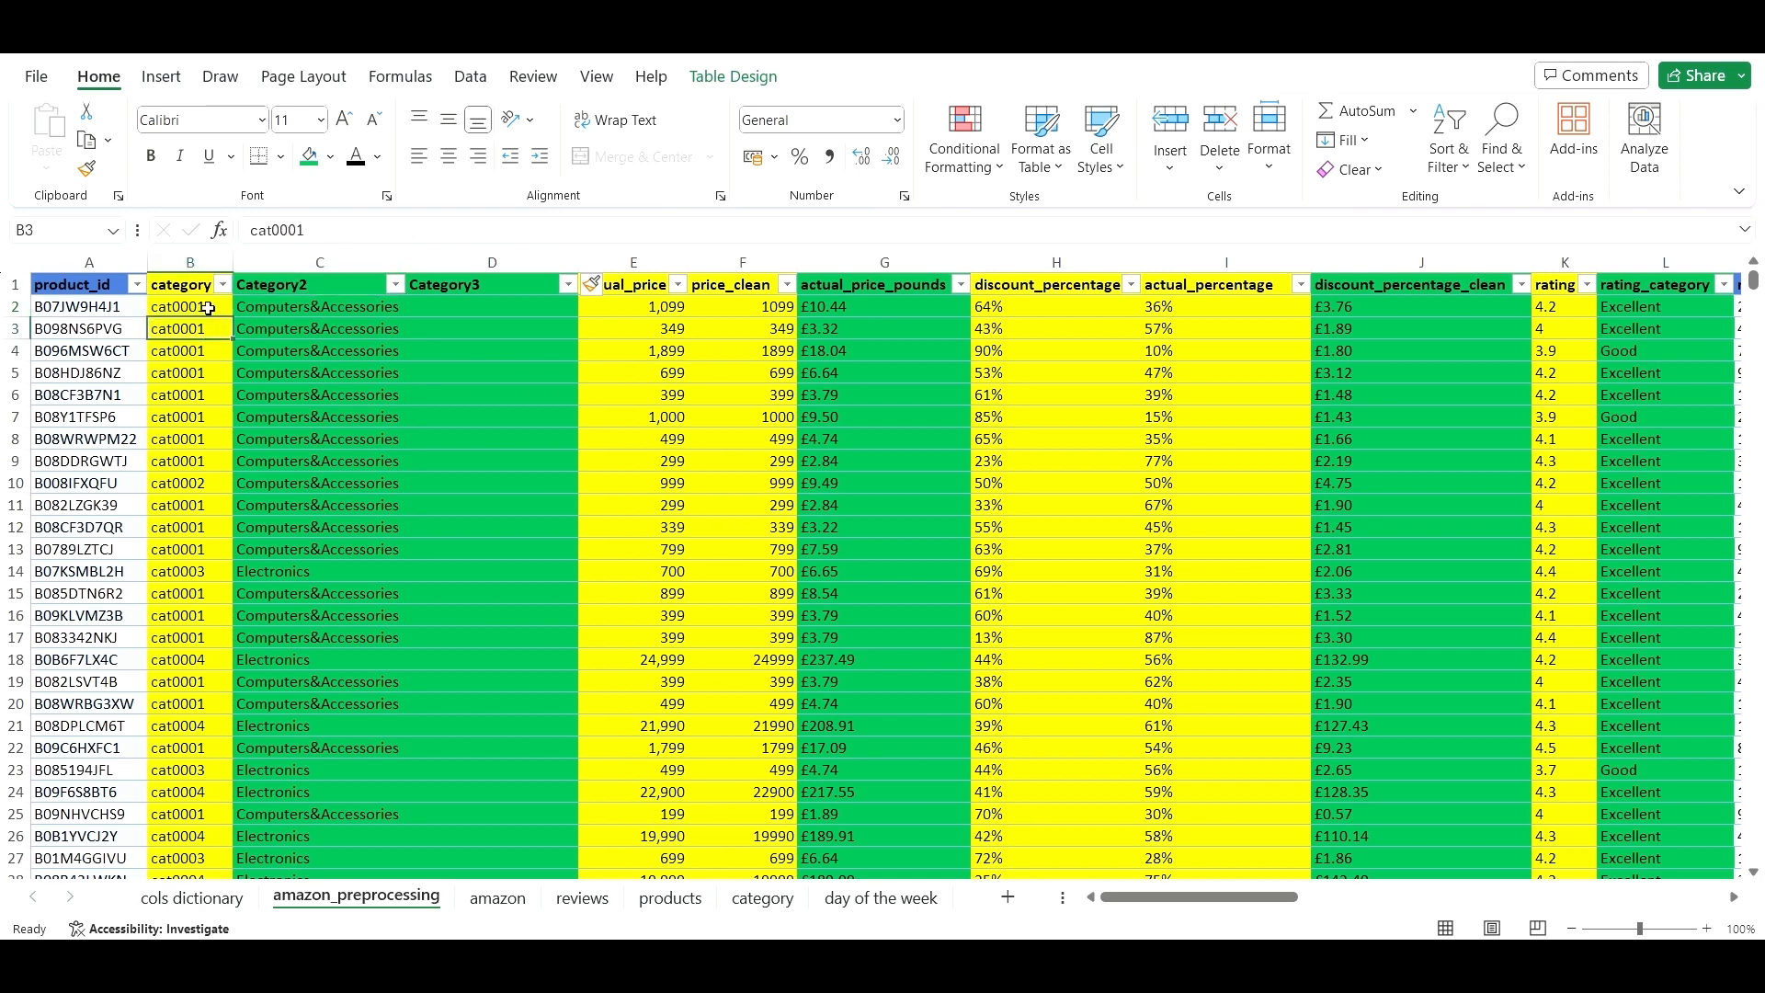
left_click(246, 349)
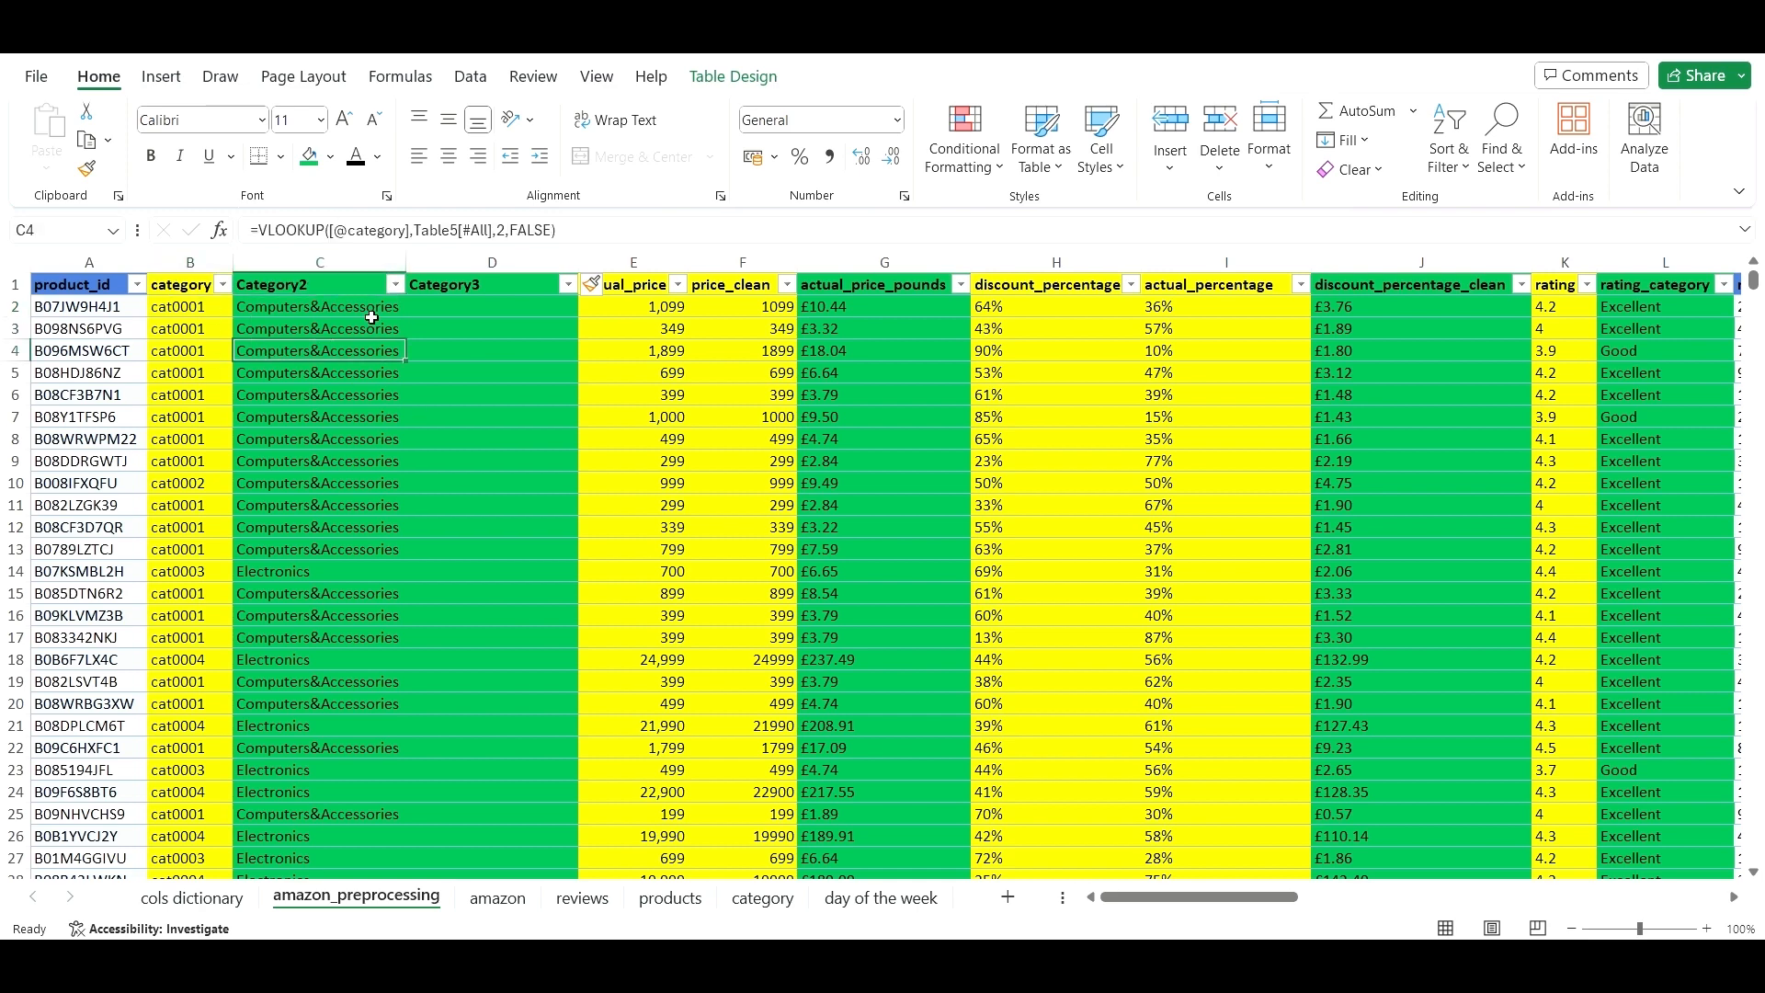
left_click(194, 306)
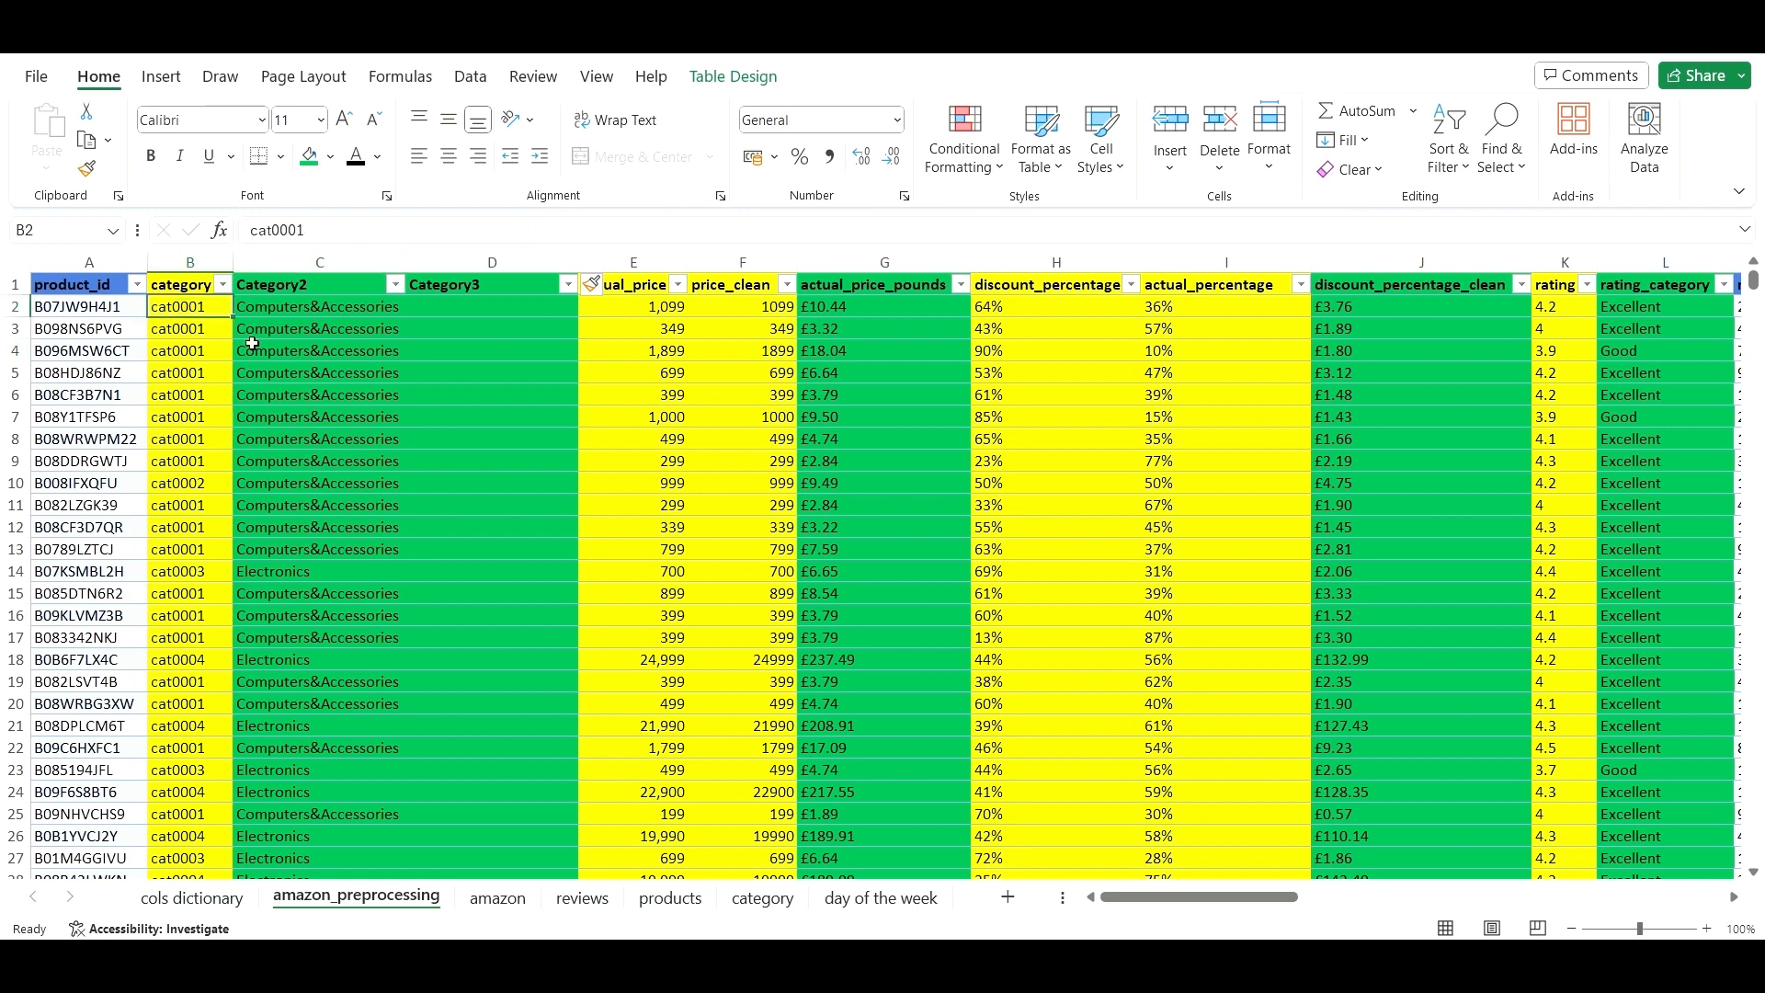
key("BackSpace")
left_click(275, 370)
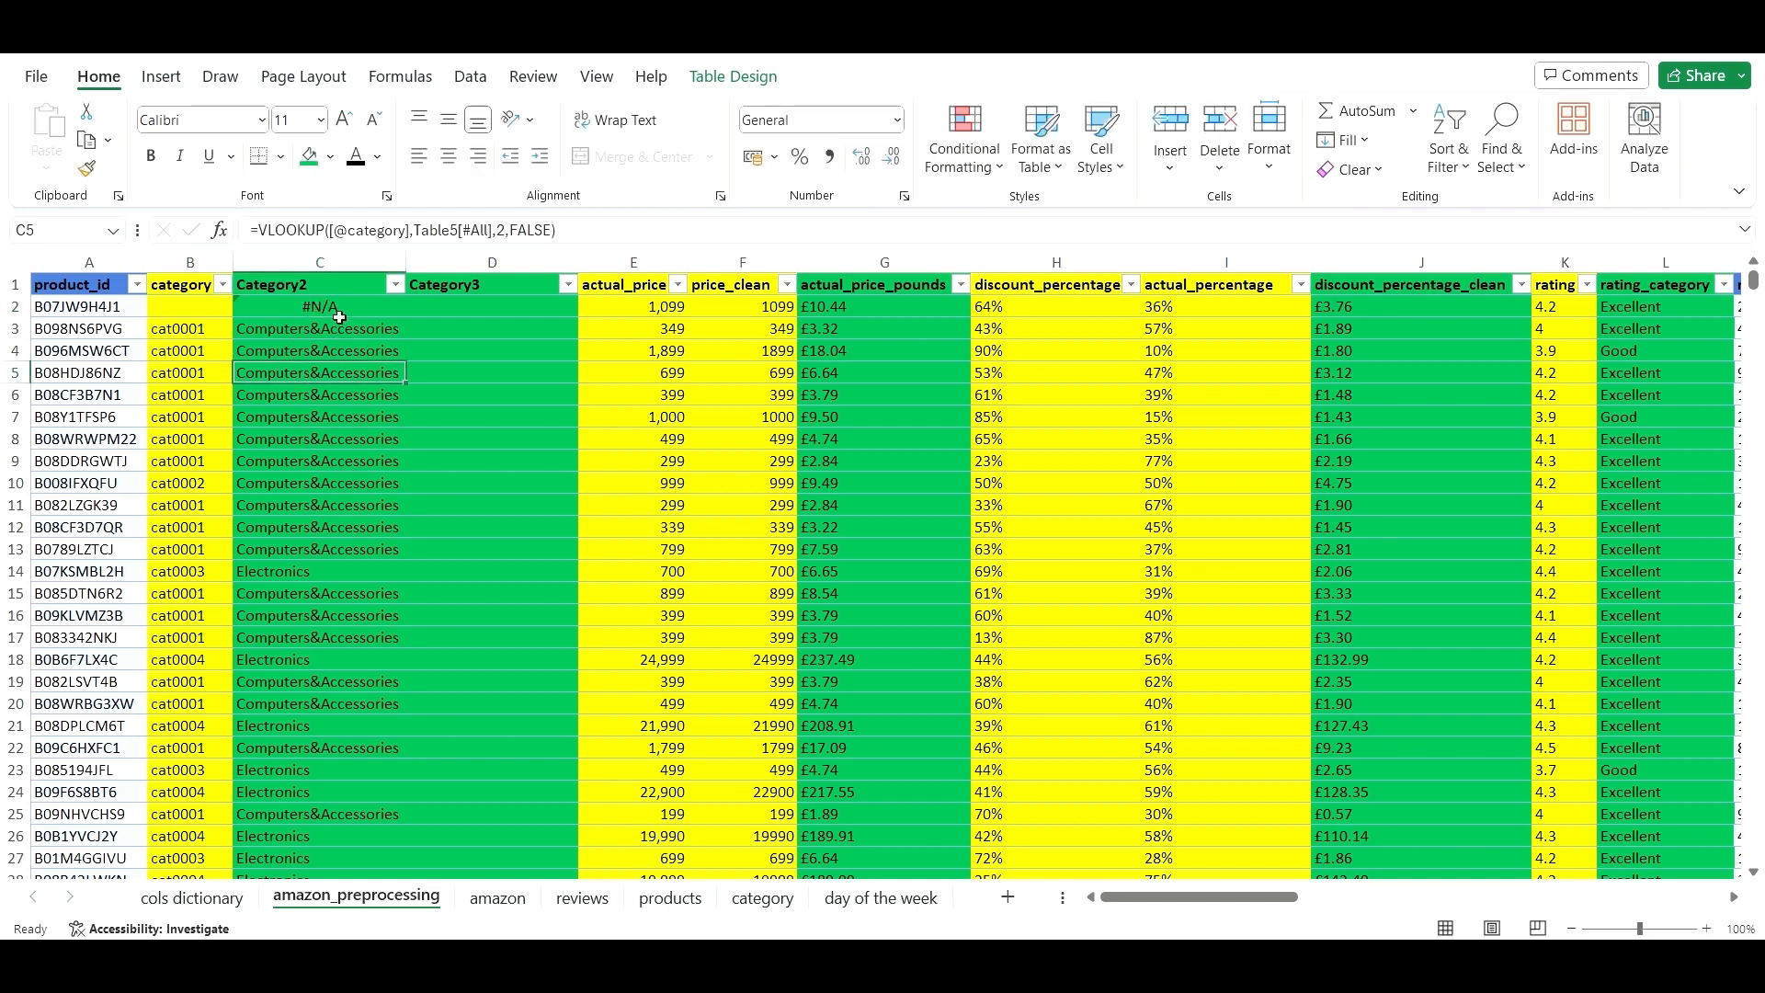
left_click(196, 305)
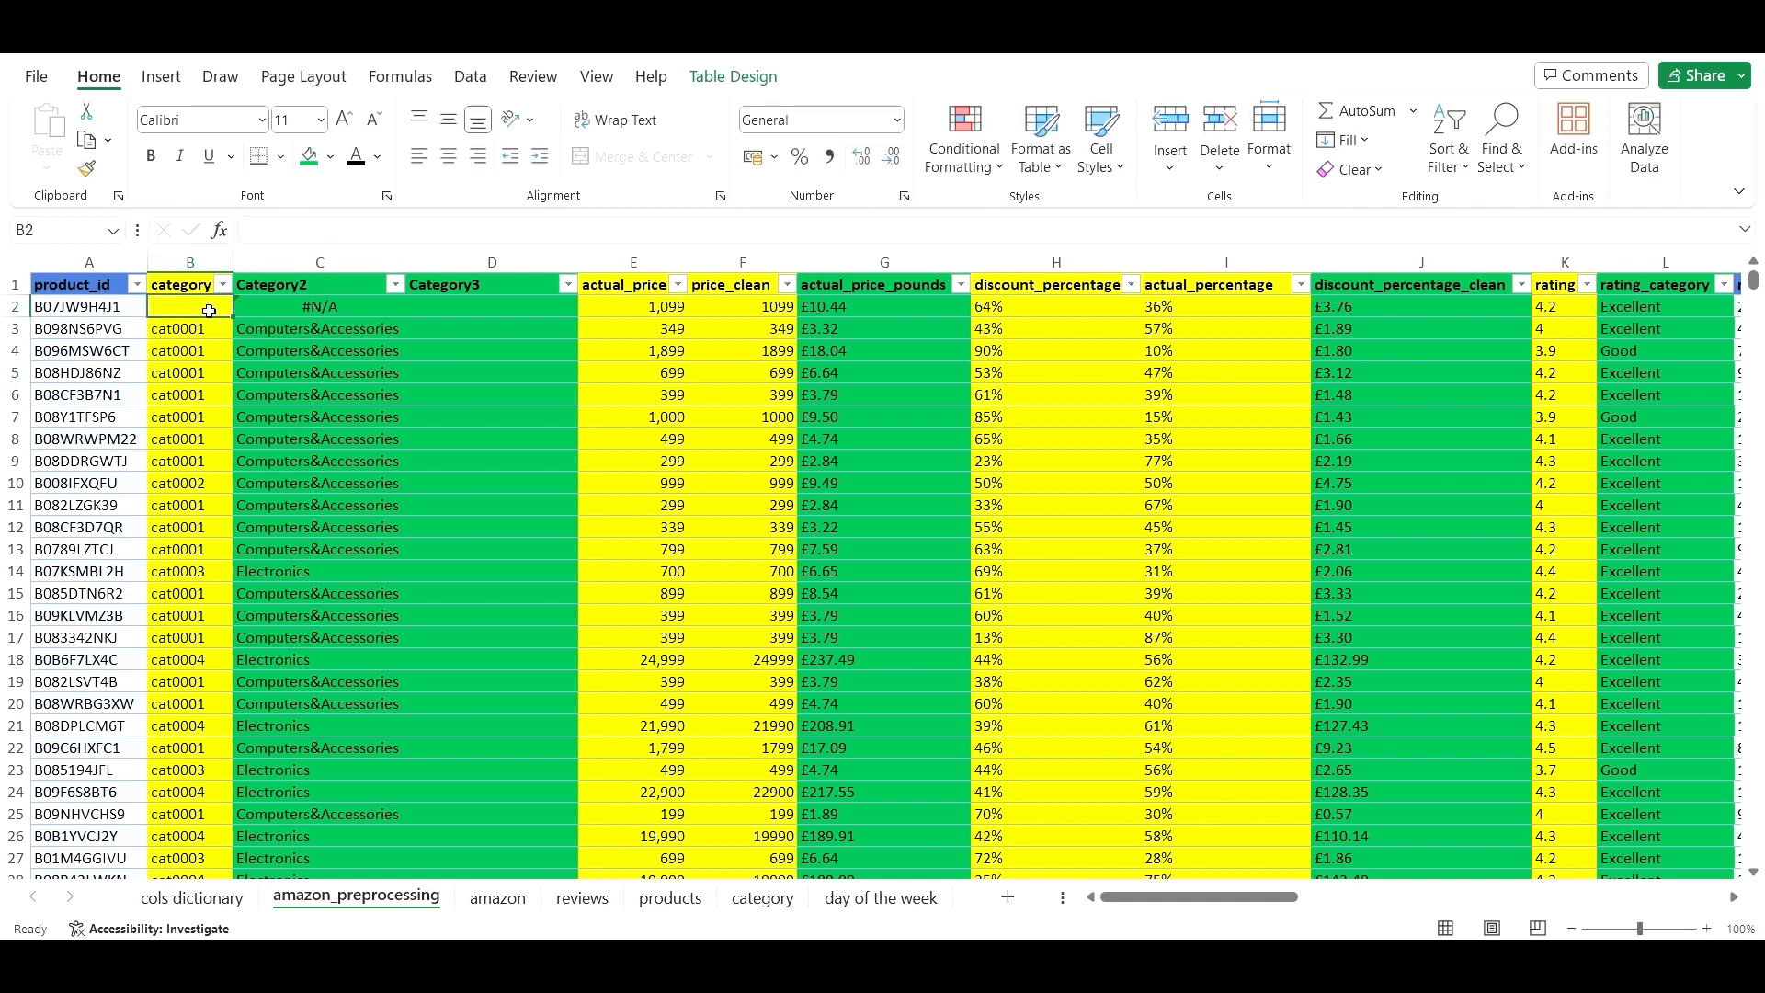
left_click(307, 310)
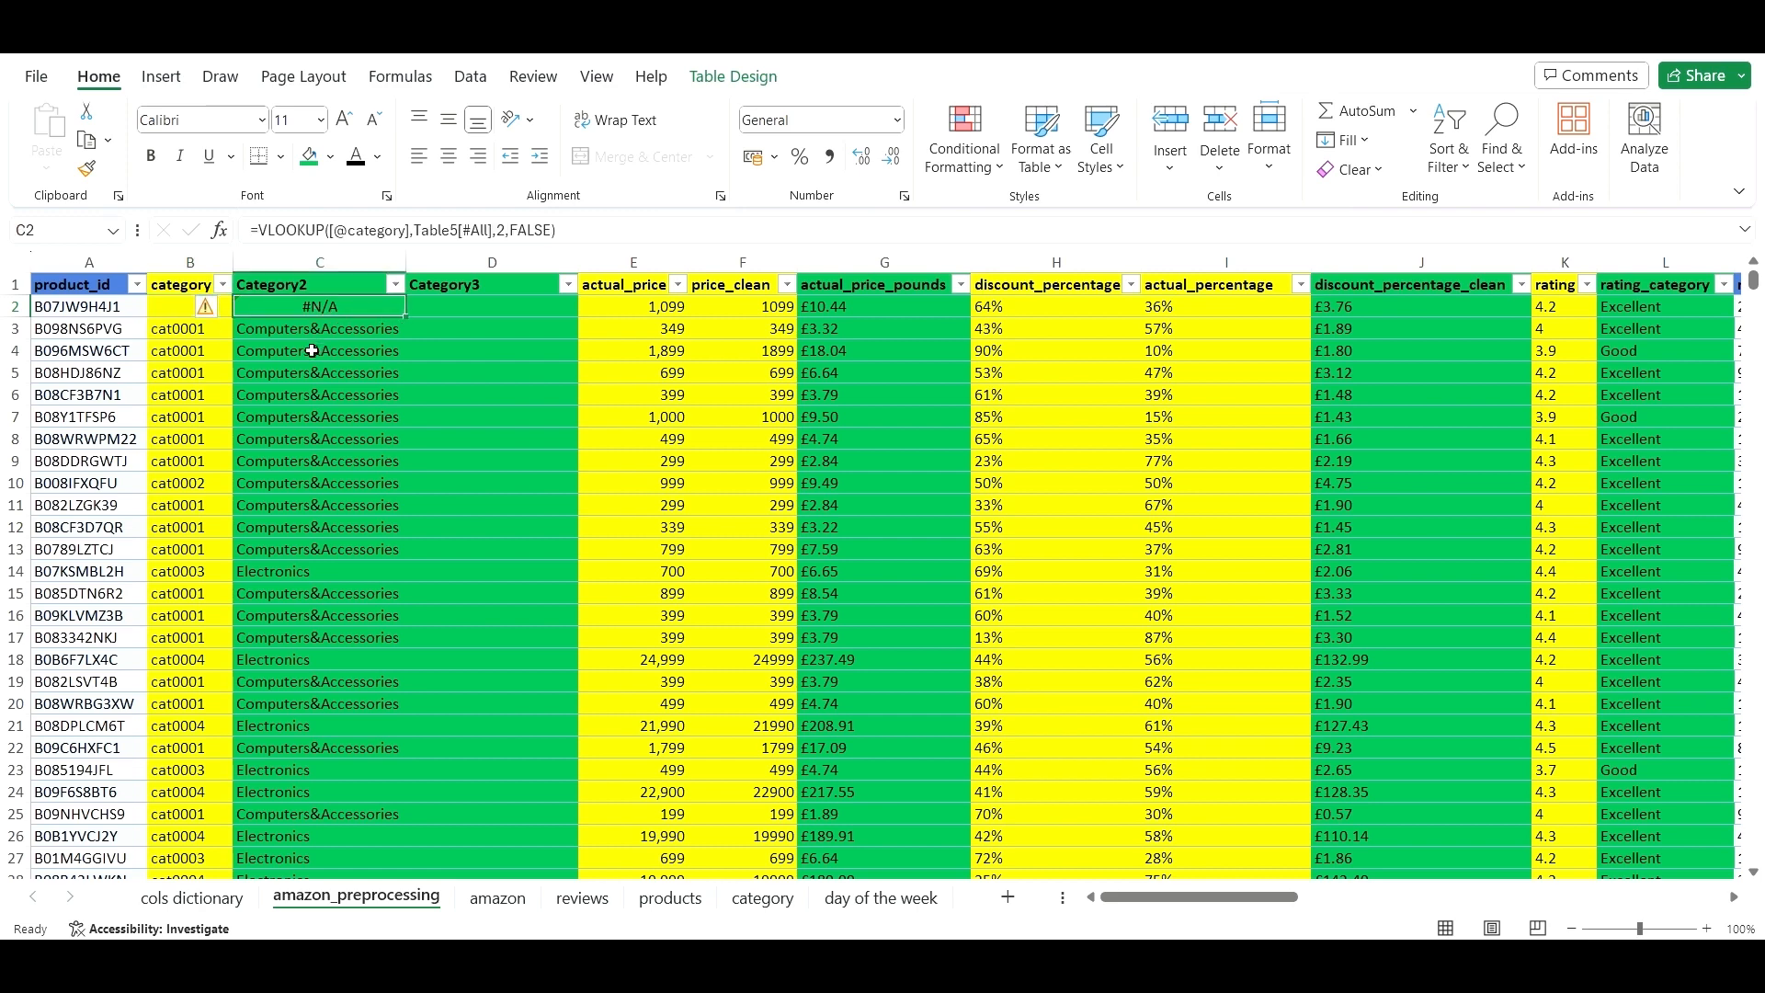
key("ctrl+z")
left_click(346, 343)
left_click(344, 307)
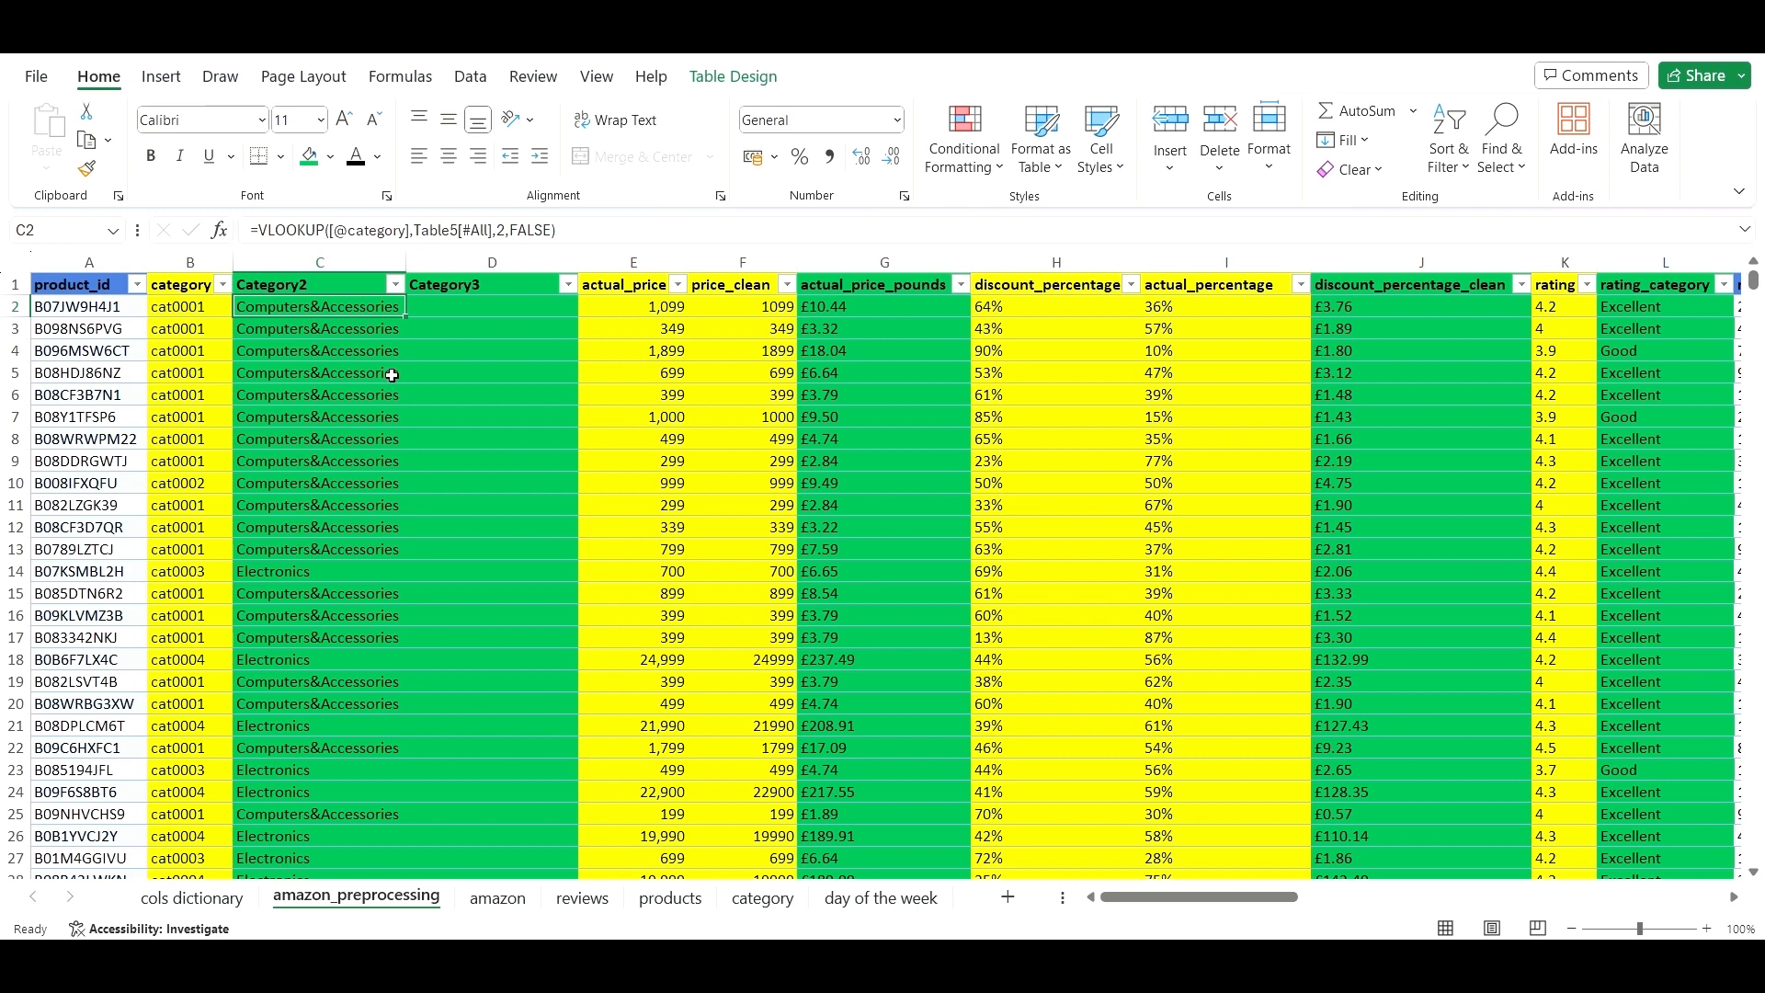
- Copy the Category2 results and paste them as values into Category3 starting at D2
key("ctrl+shift+Down")
key("ctrl+c")
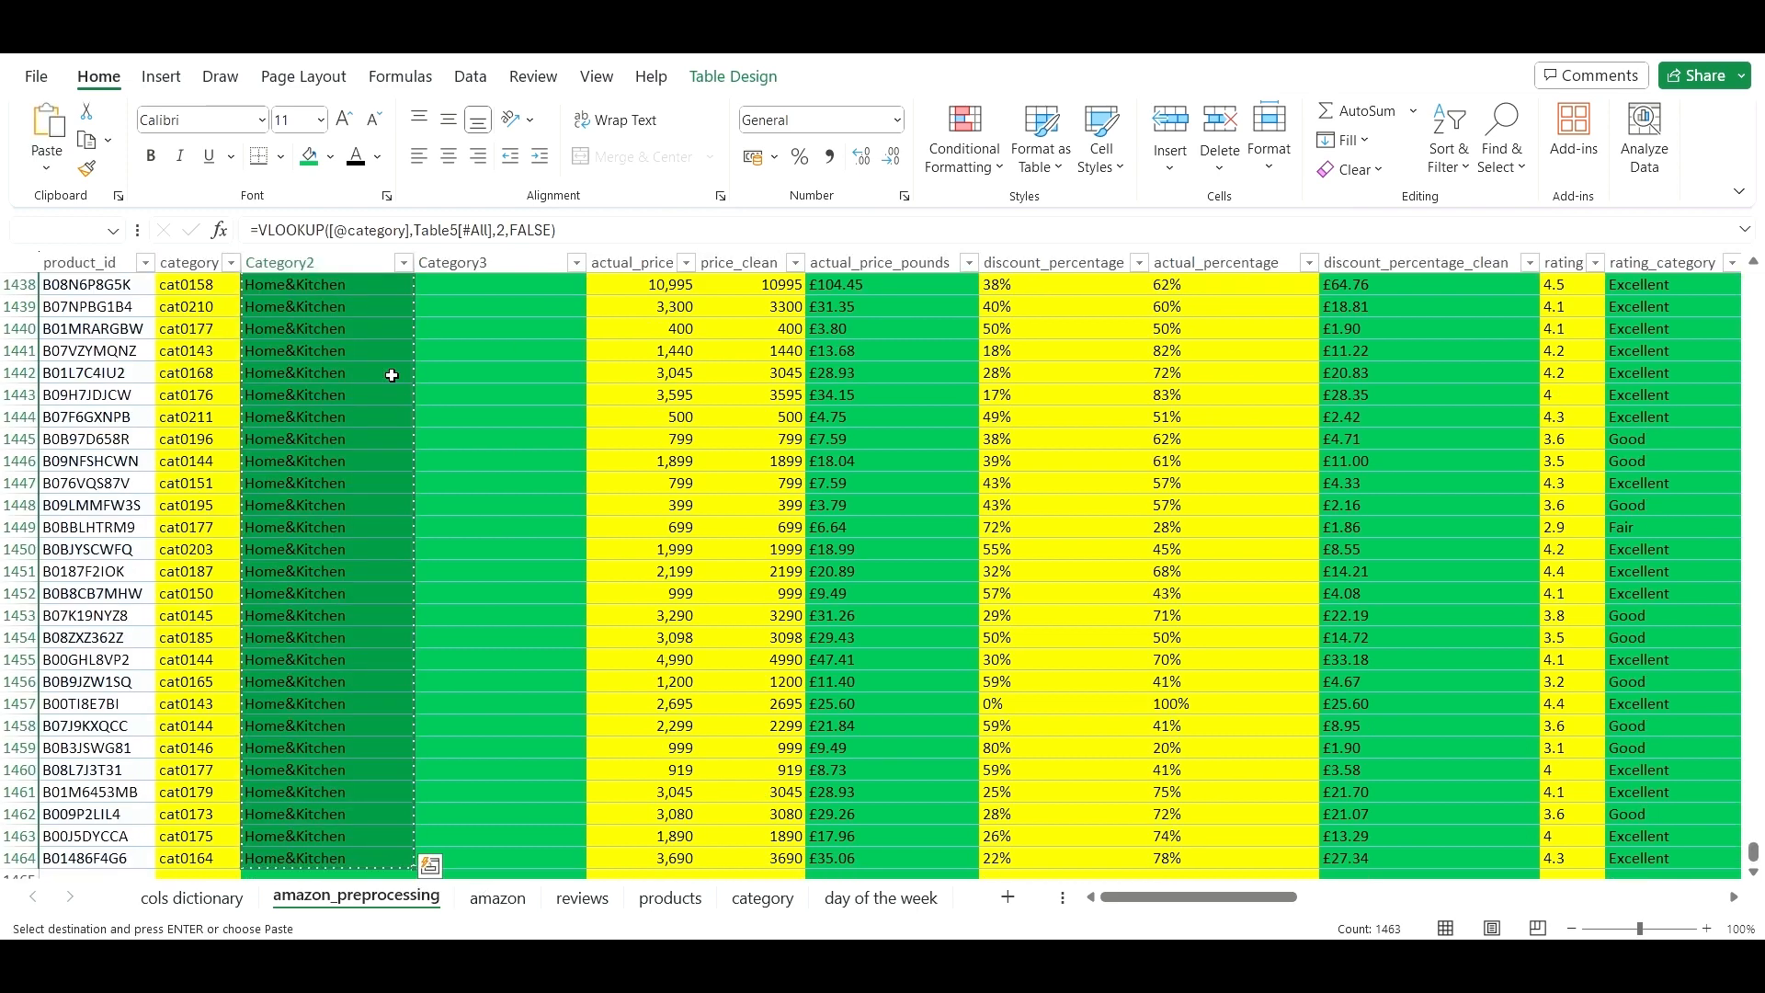
key("ctrl+Up")
key("Right")
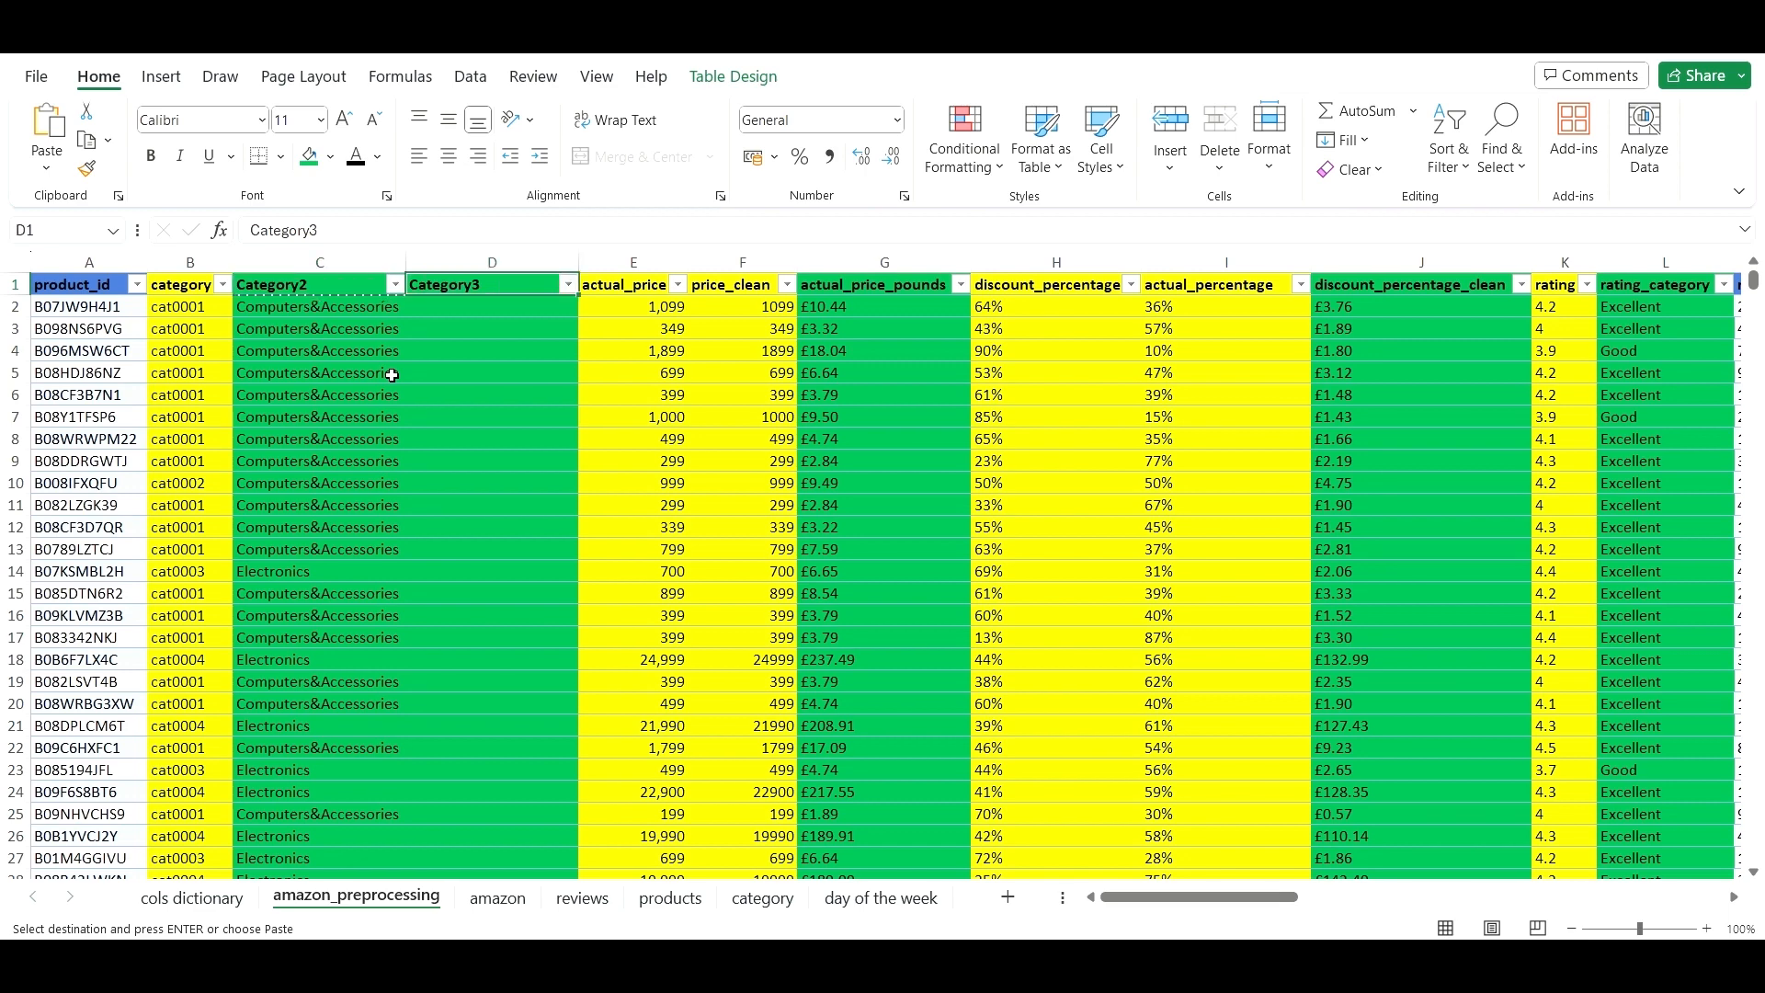
key("Down")
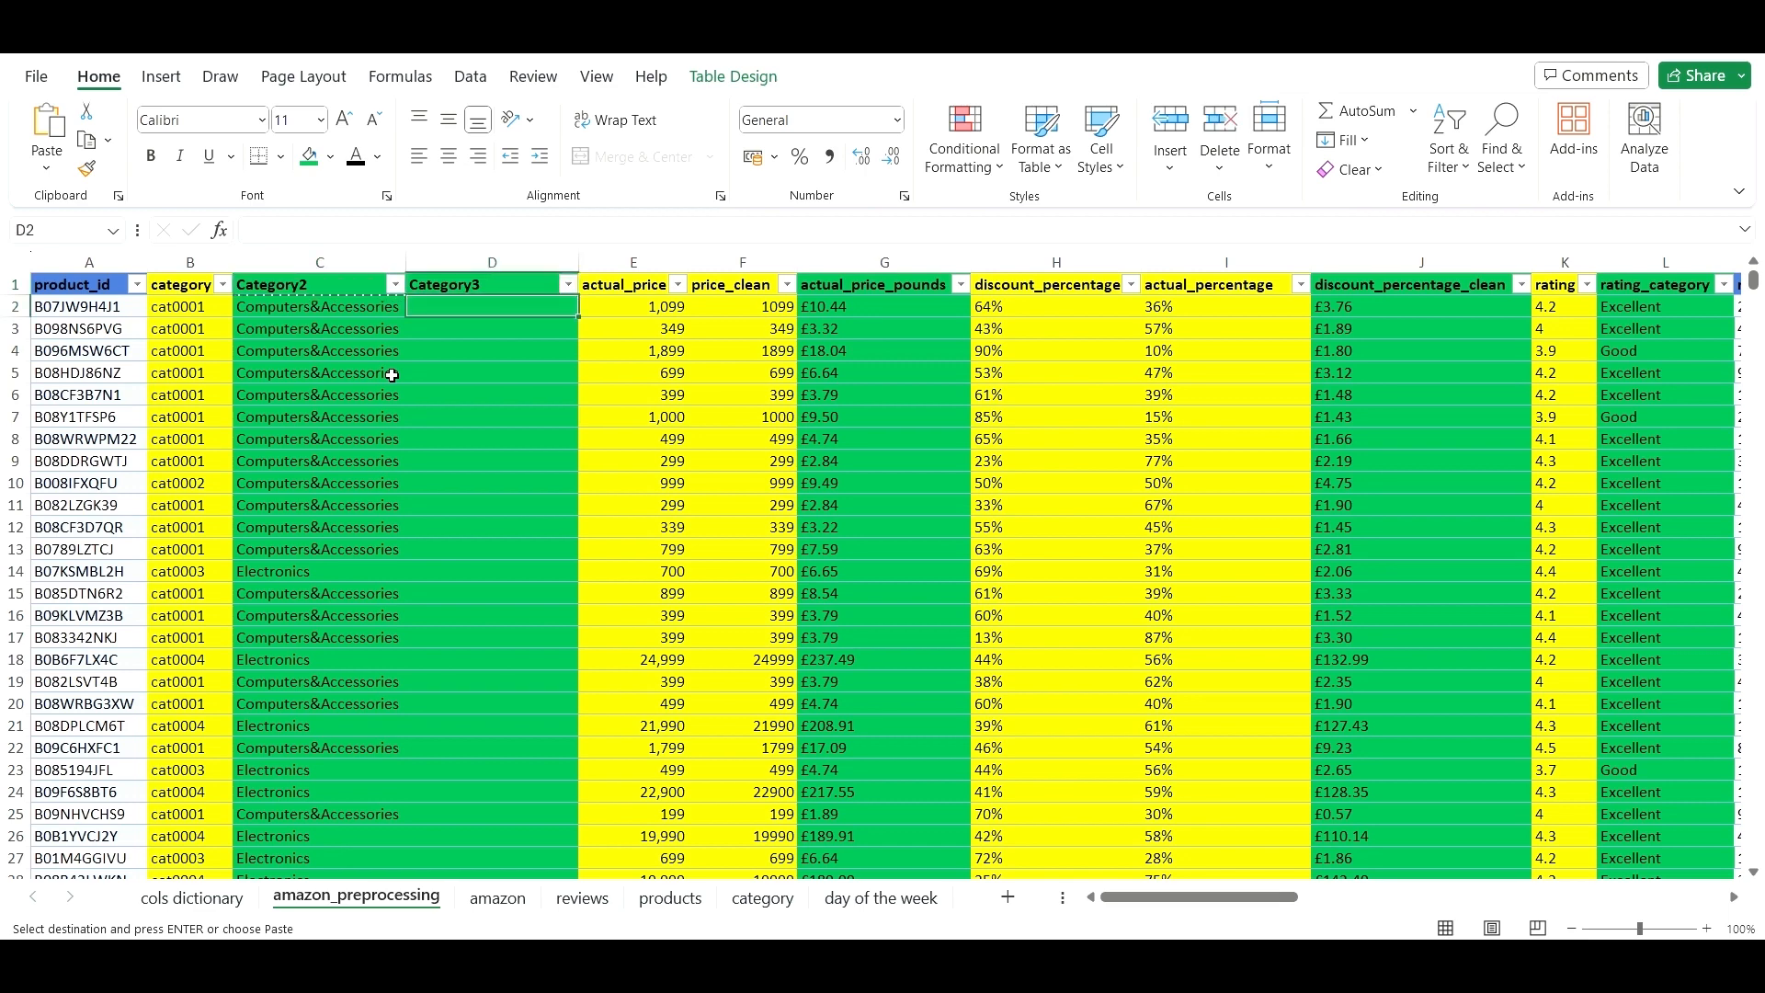
right_click(465, 317)
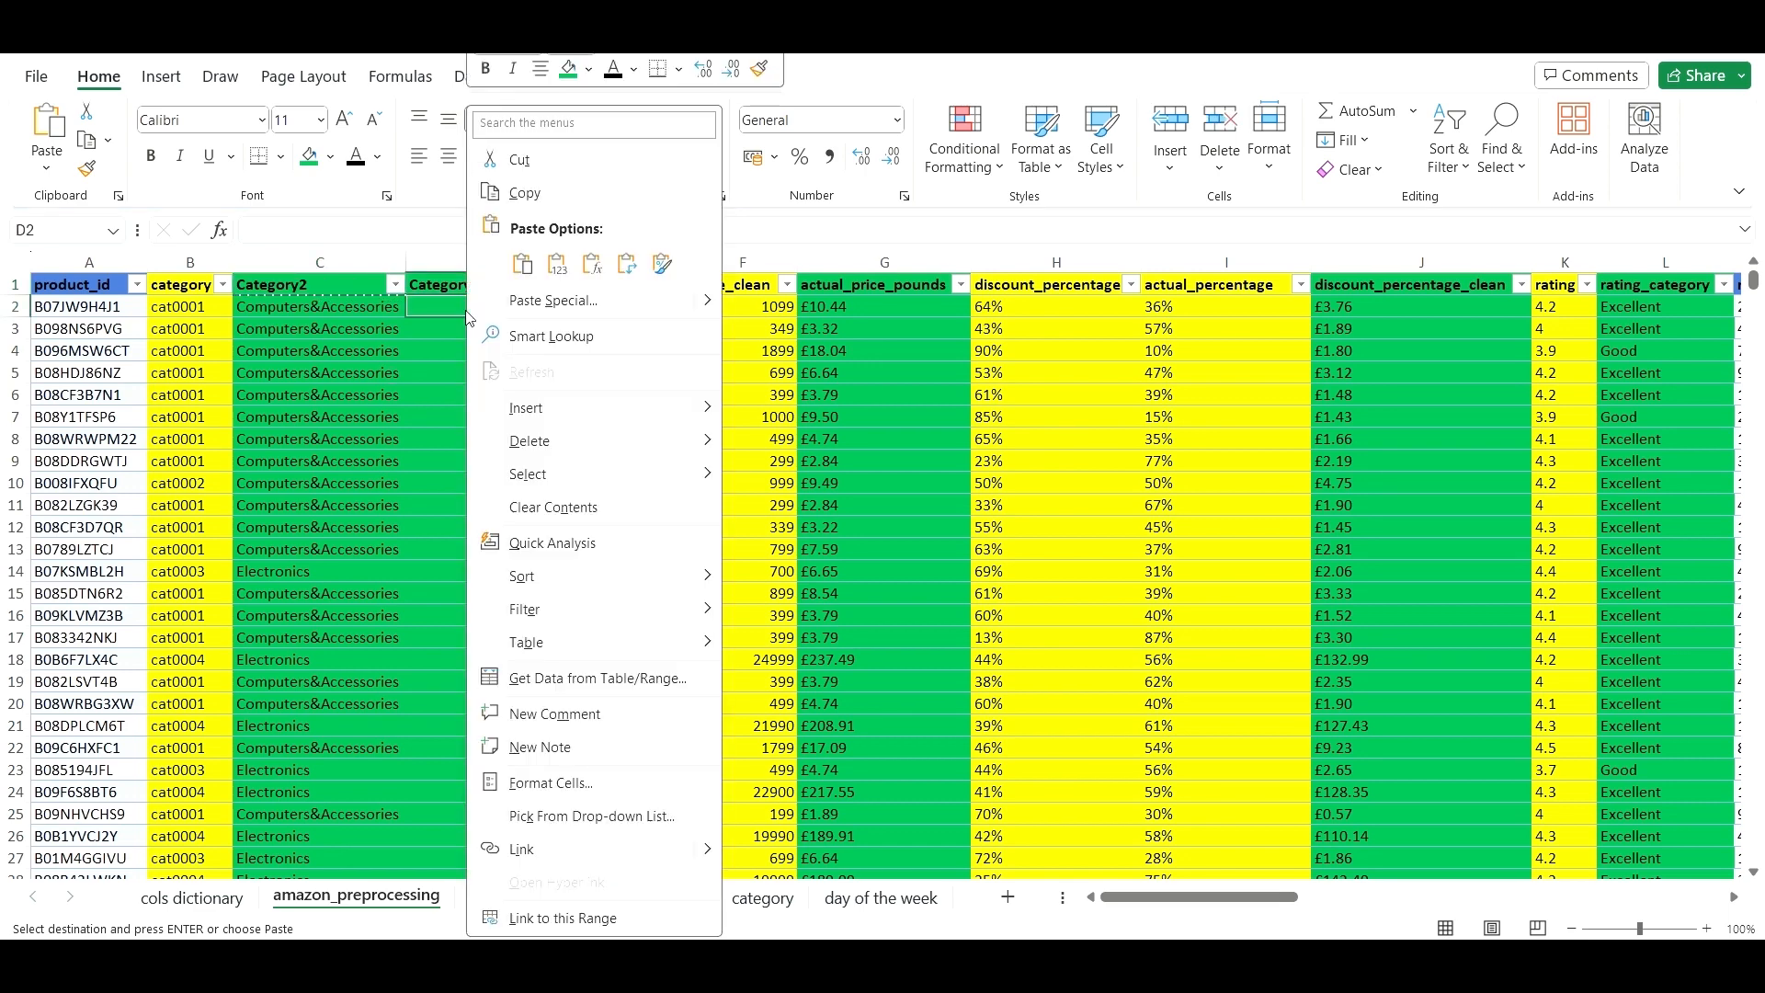
left_click(524, 264)
left_click(517, 412)
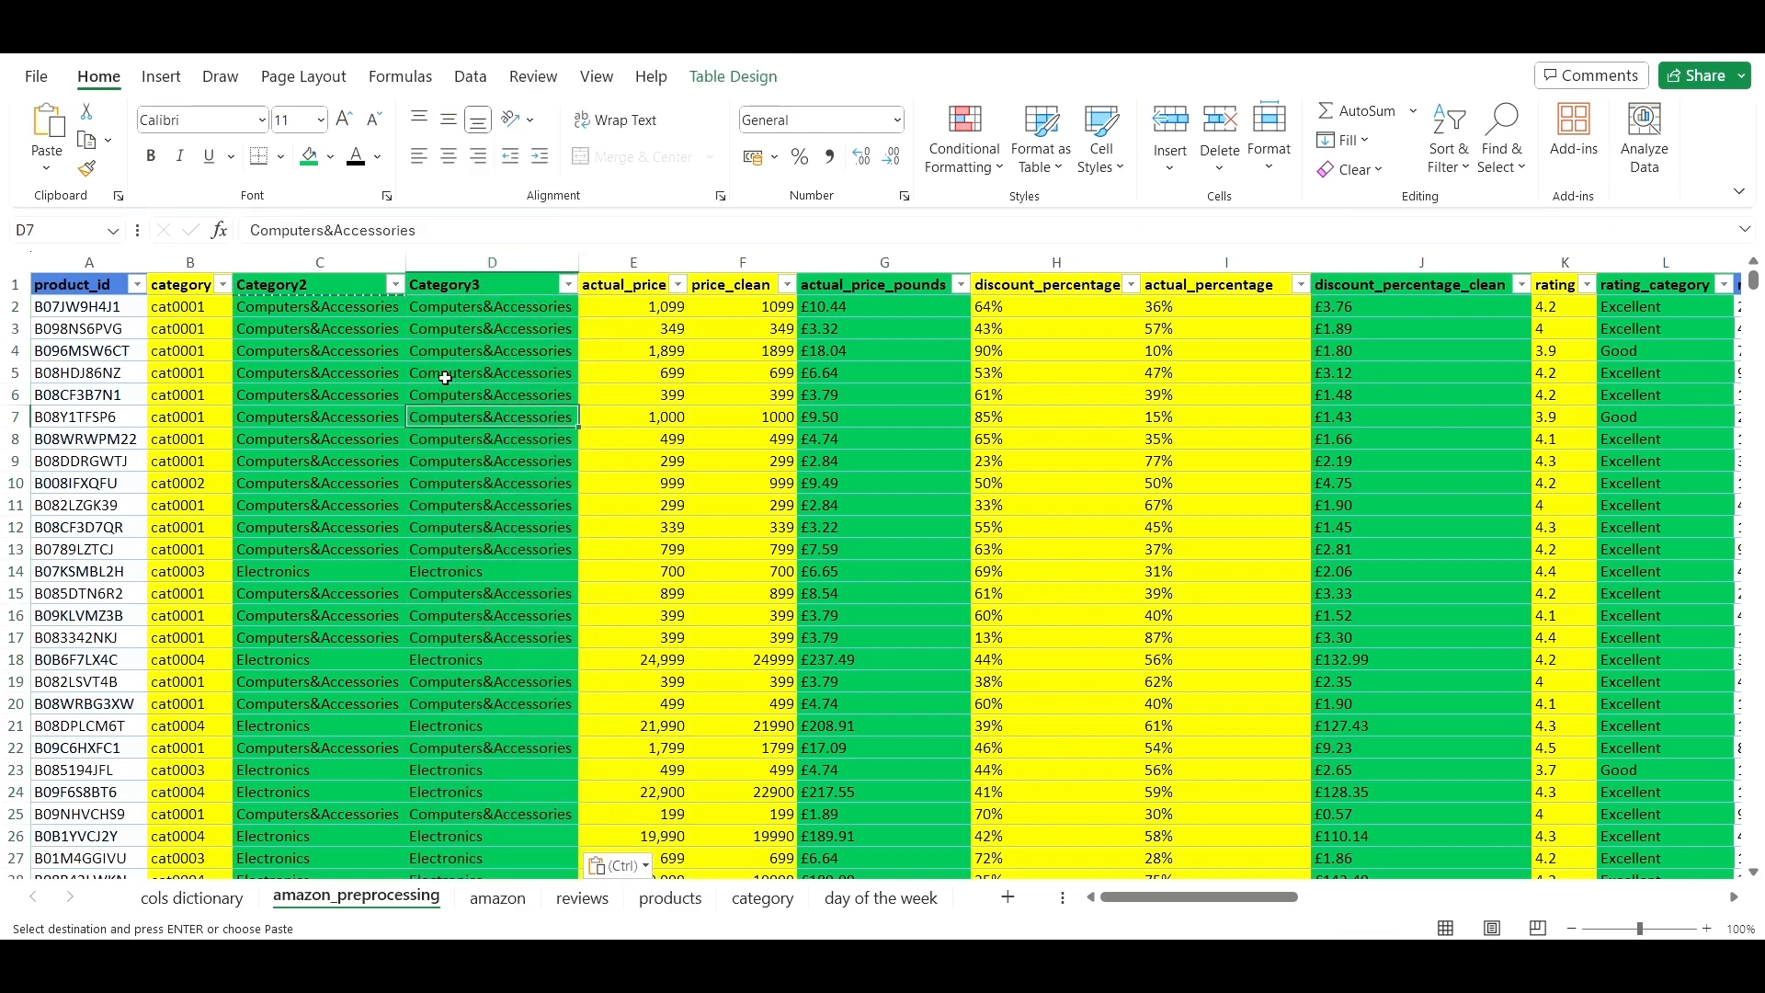
- Recolour the Category2 column yellow and start editing its C1 header
left_click(319, 262)
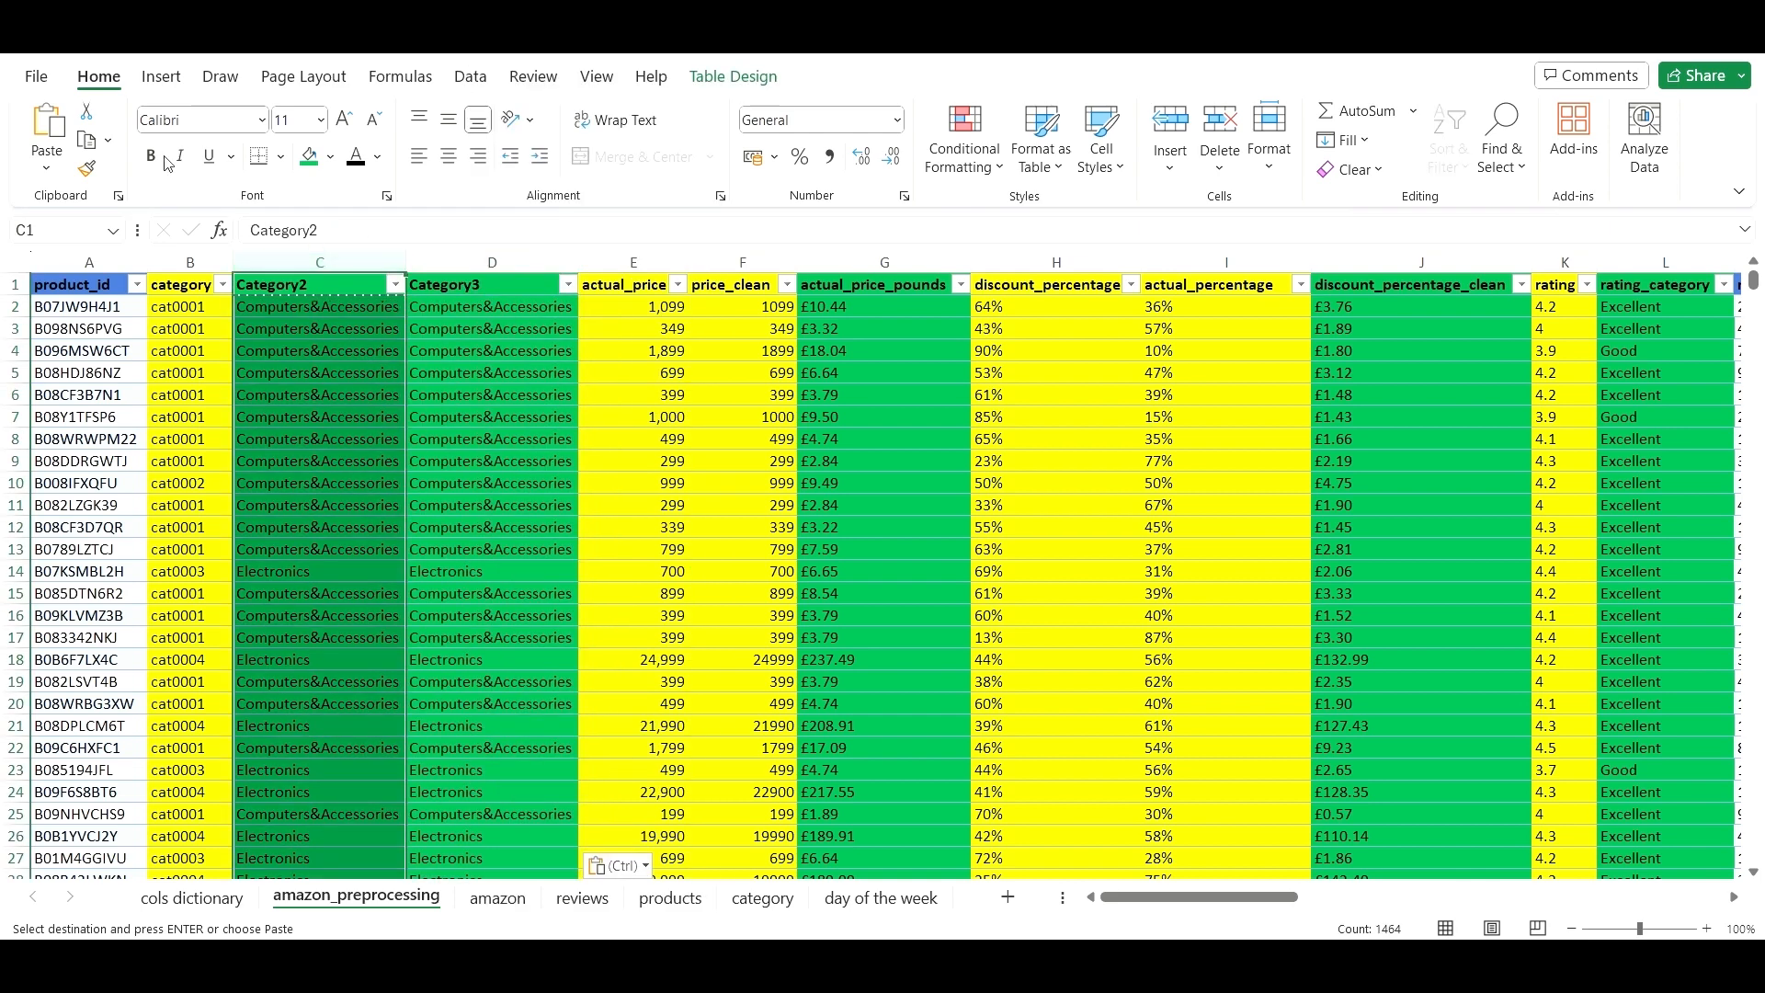
left_click(330, 157)
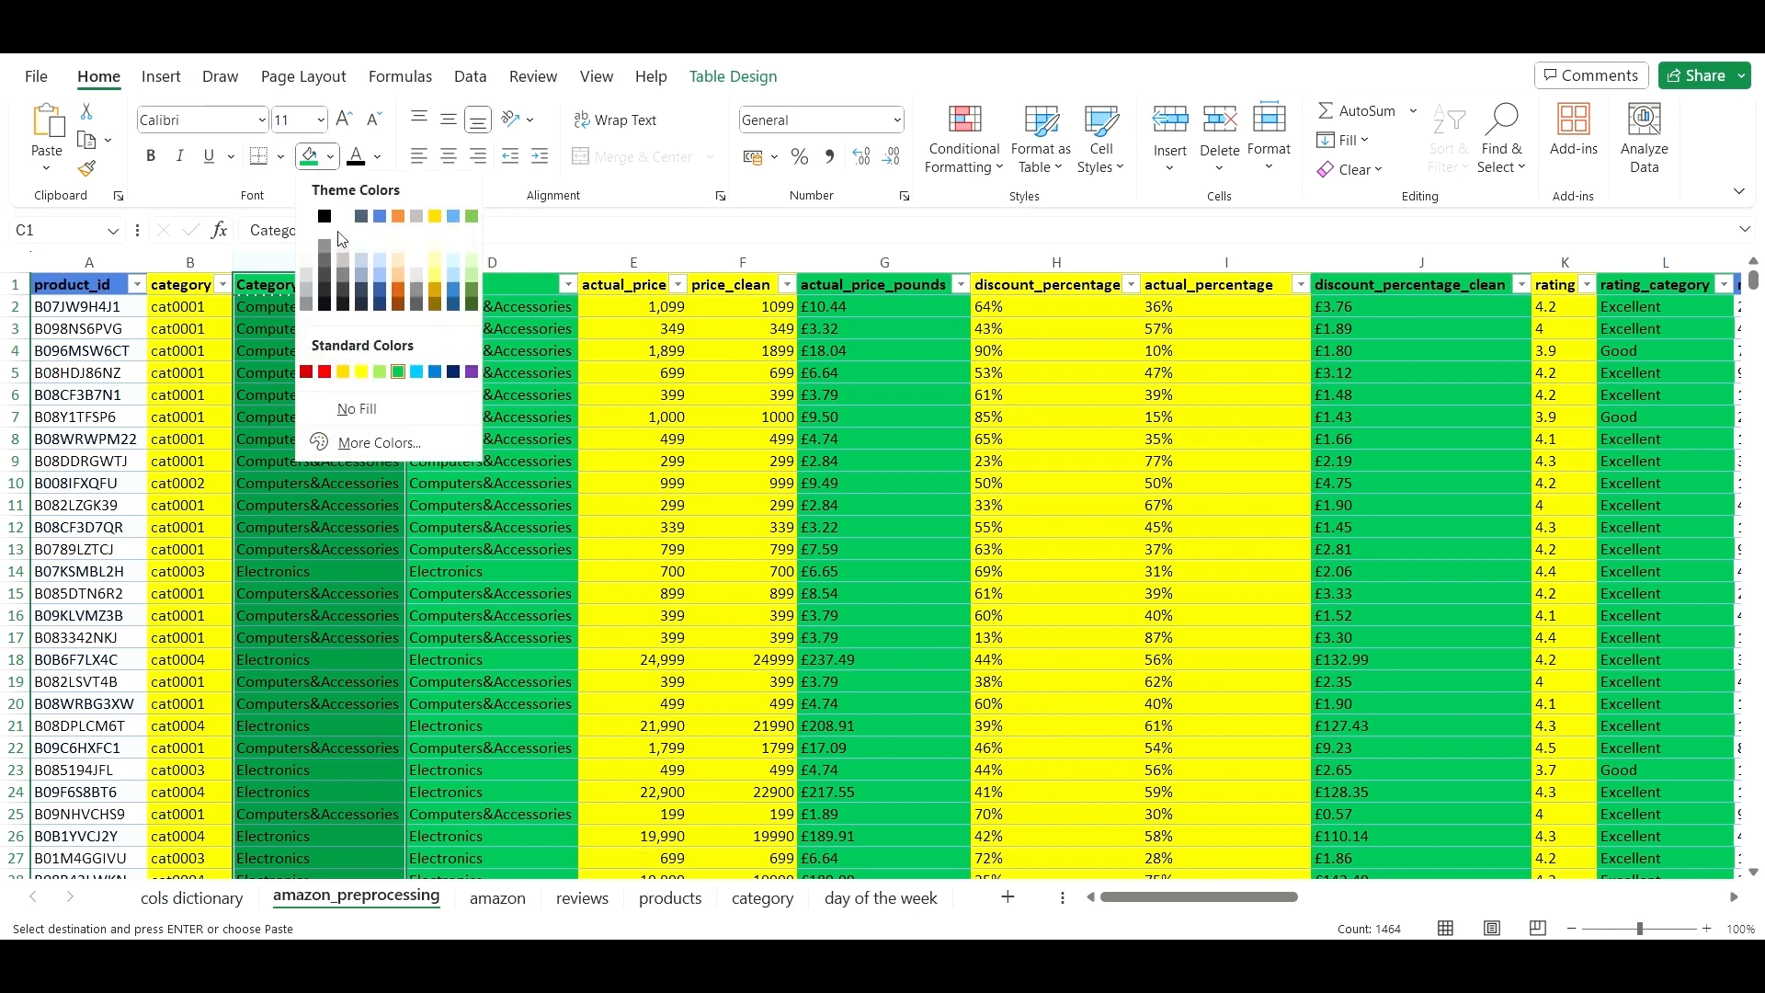
left_click(363, 373)
key("Return")
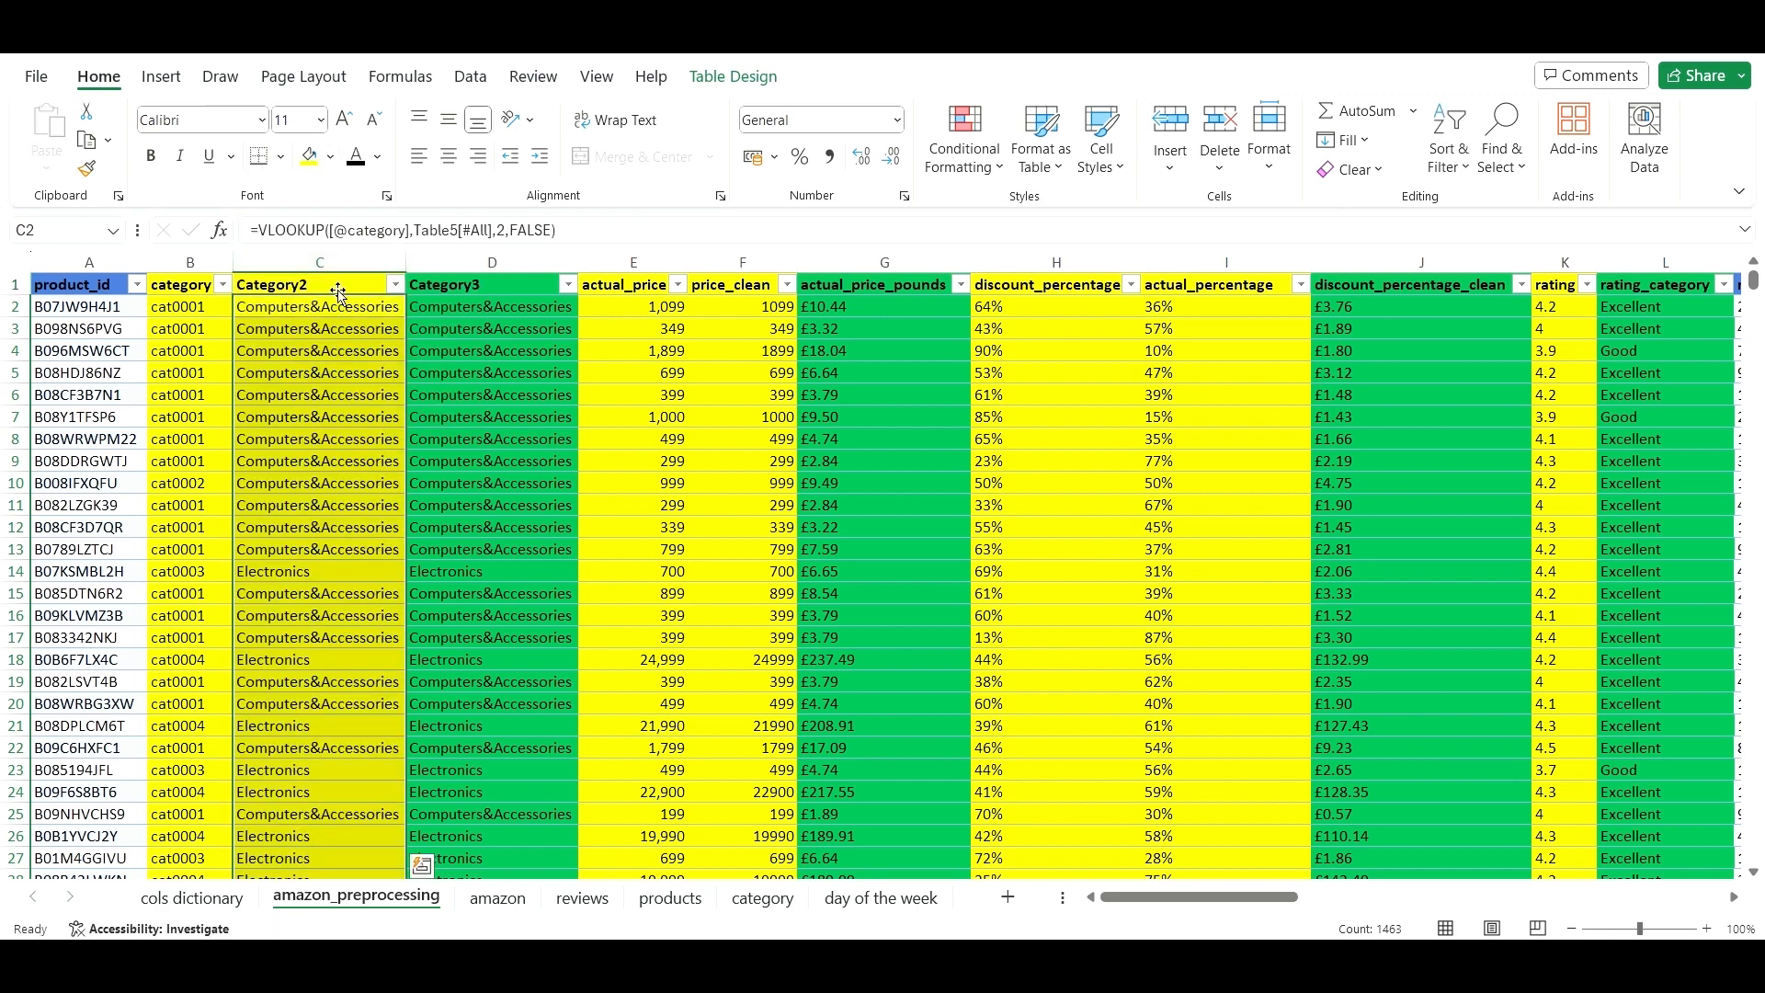
left_click(338, 293)
left_click(412, 234)
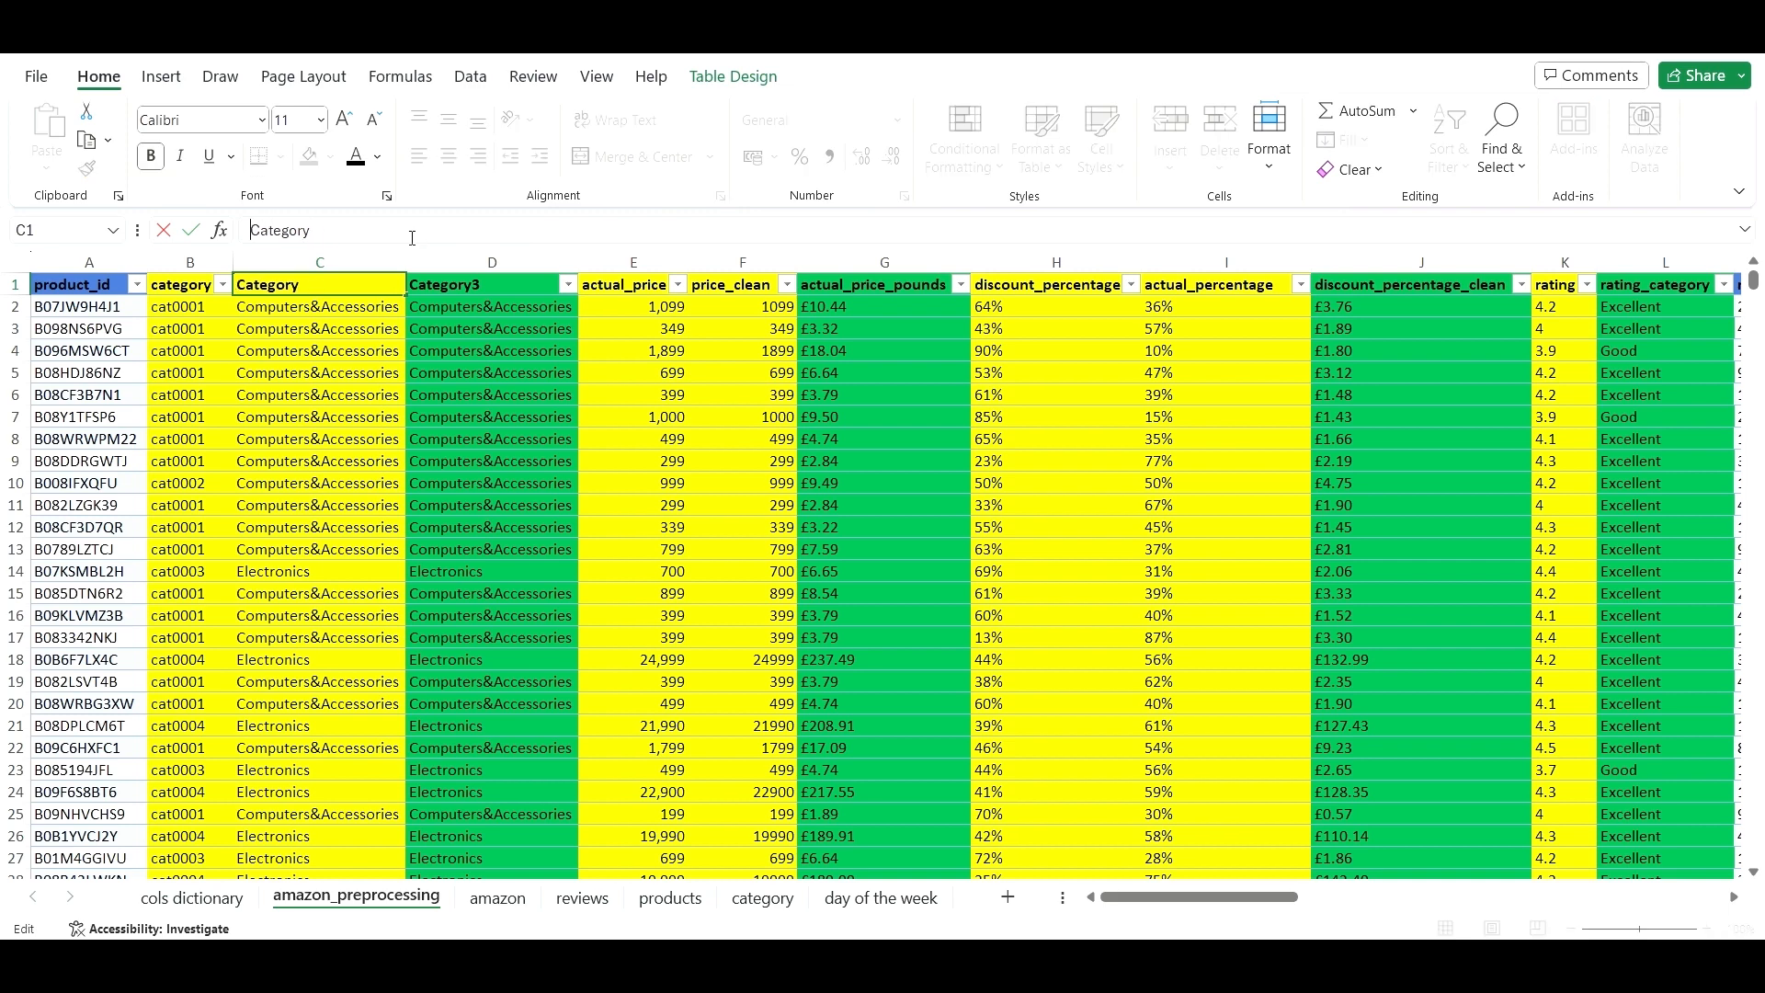
- Rename header C1 from Category2 to main_category and copy that text
type("main_")
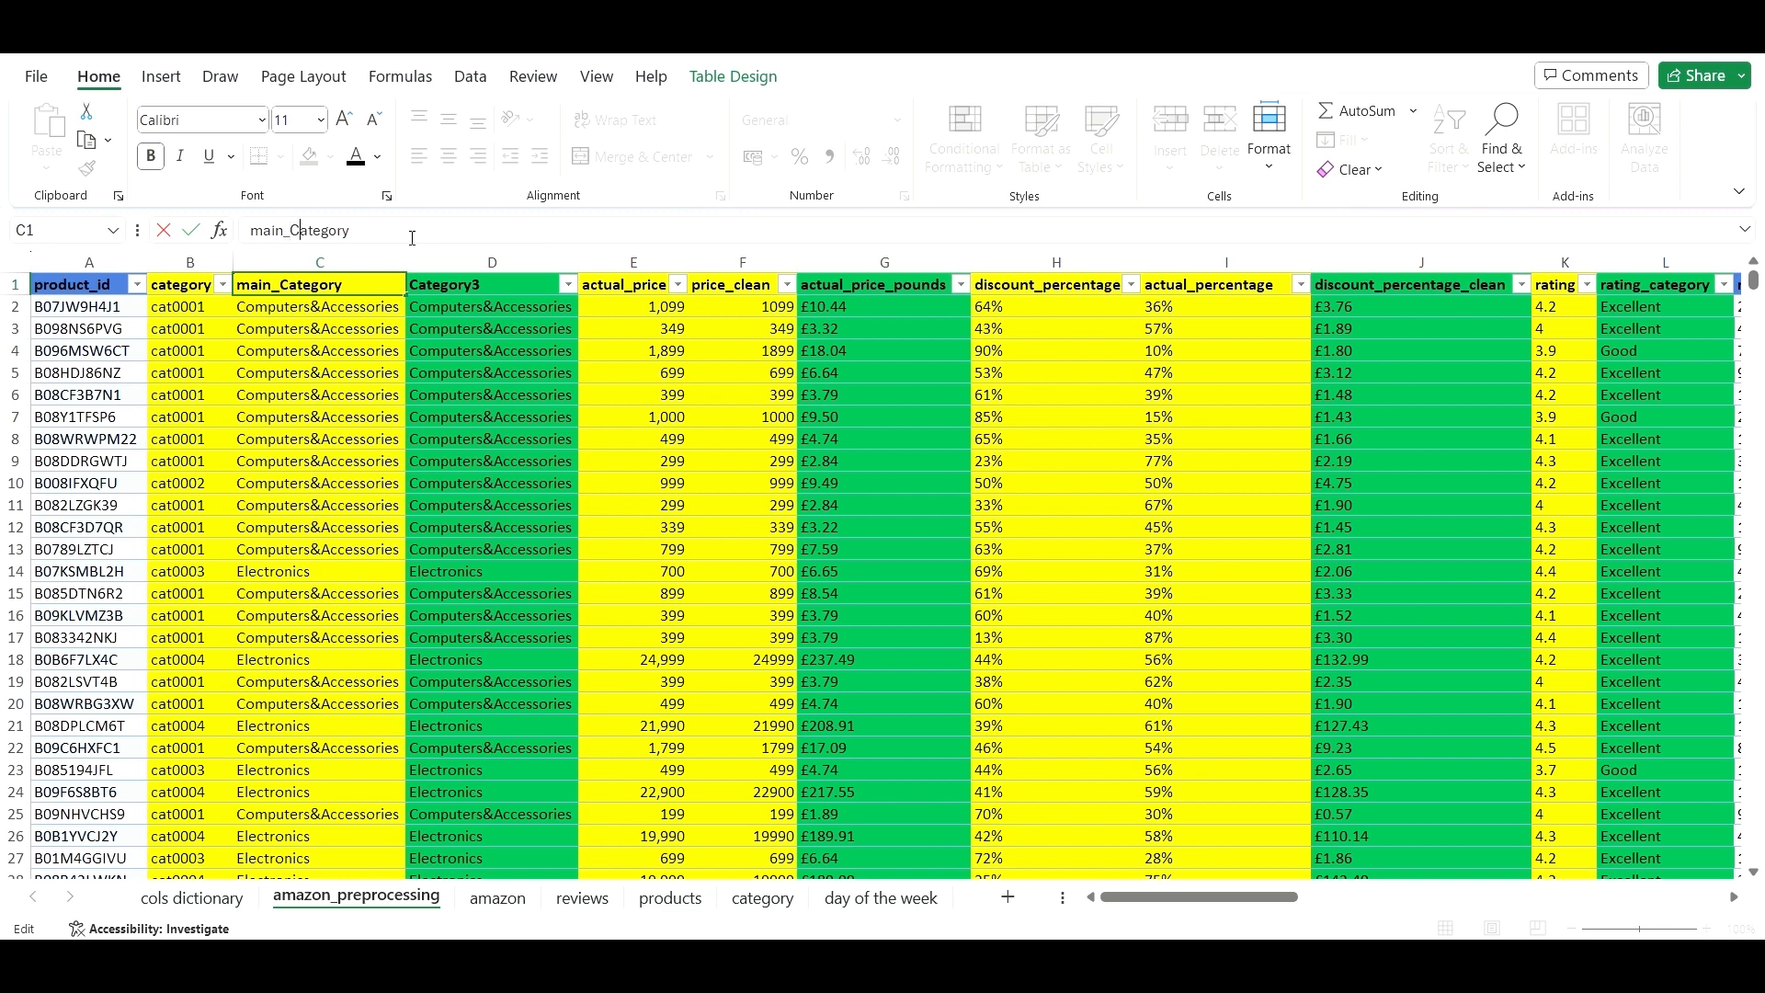
key("BackSpace")
type("c")
left_click_drag(361, 231, 248, 231)
key("ctrl+c")
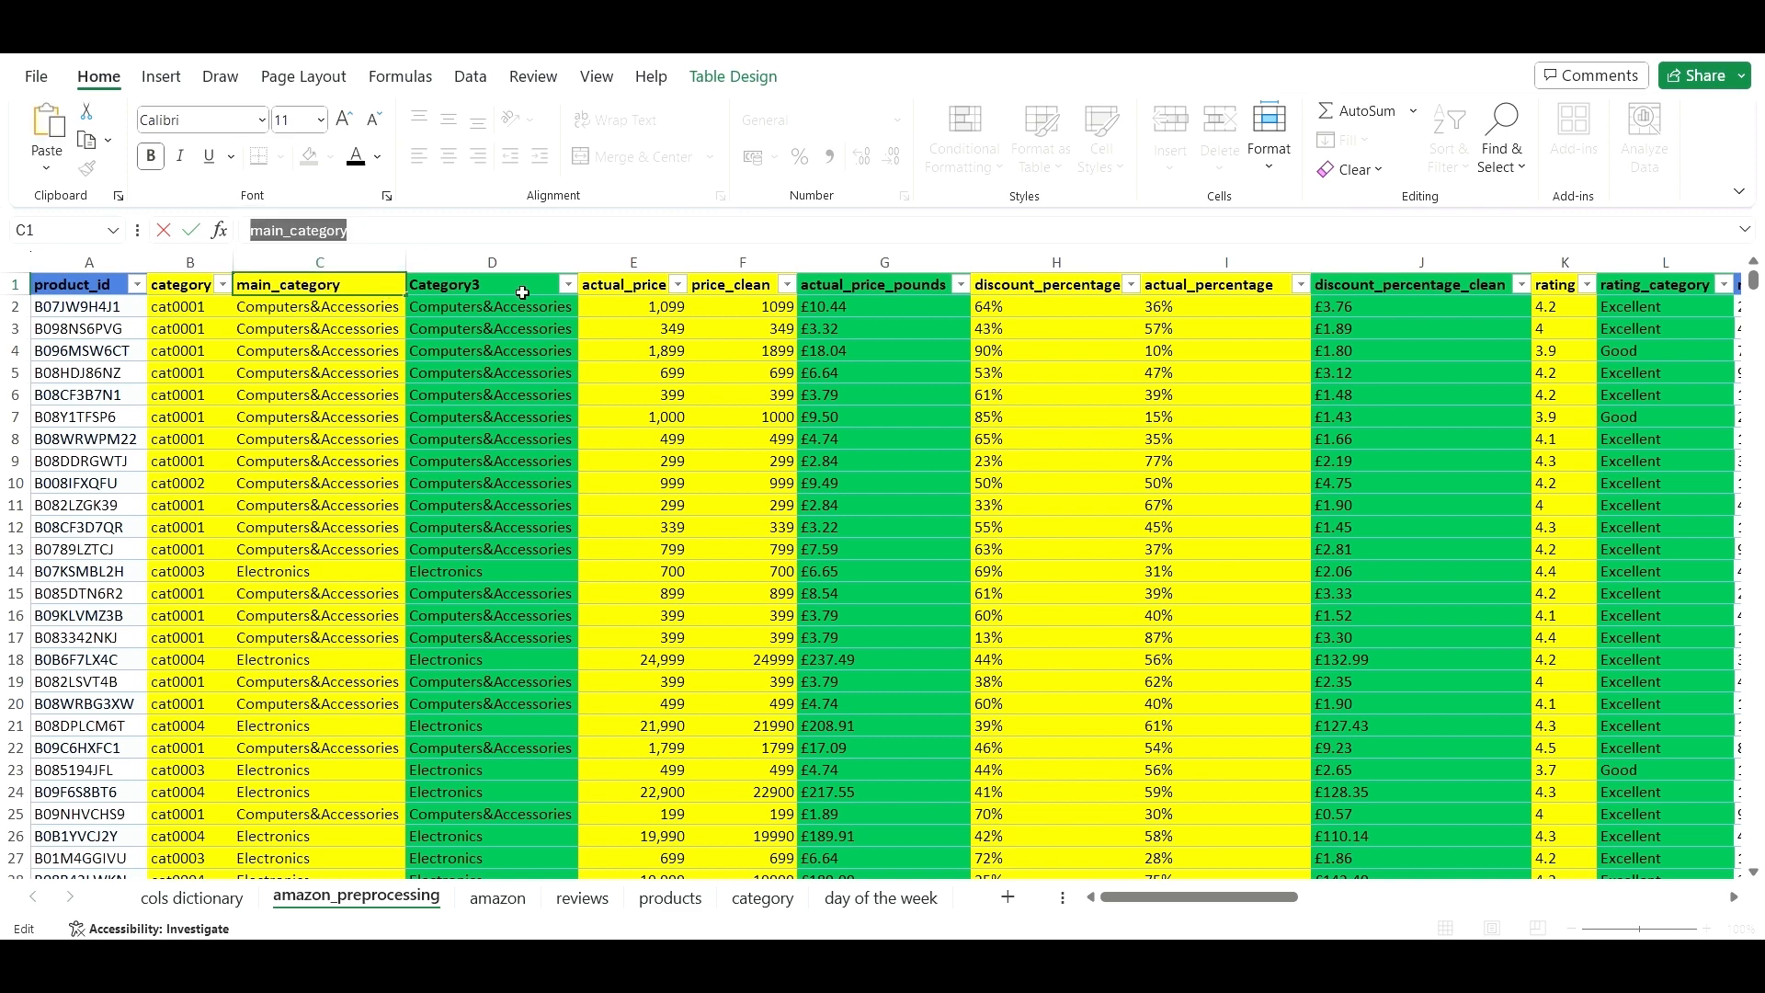
left_click(507, 275)
- Replace the Category3 header in D1 with the copied main_category text
left_click(318, 230)
left_click_drag(318, 229, 248, 230)
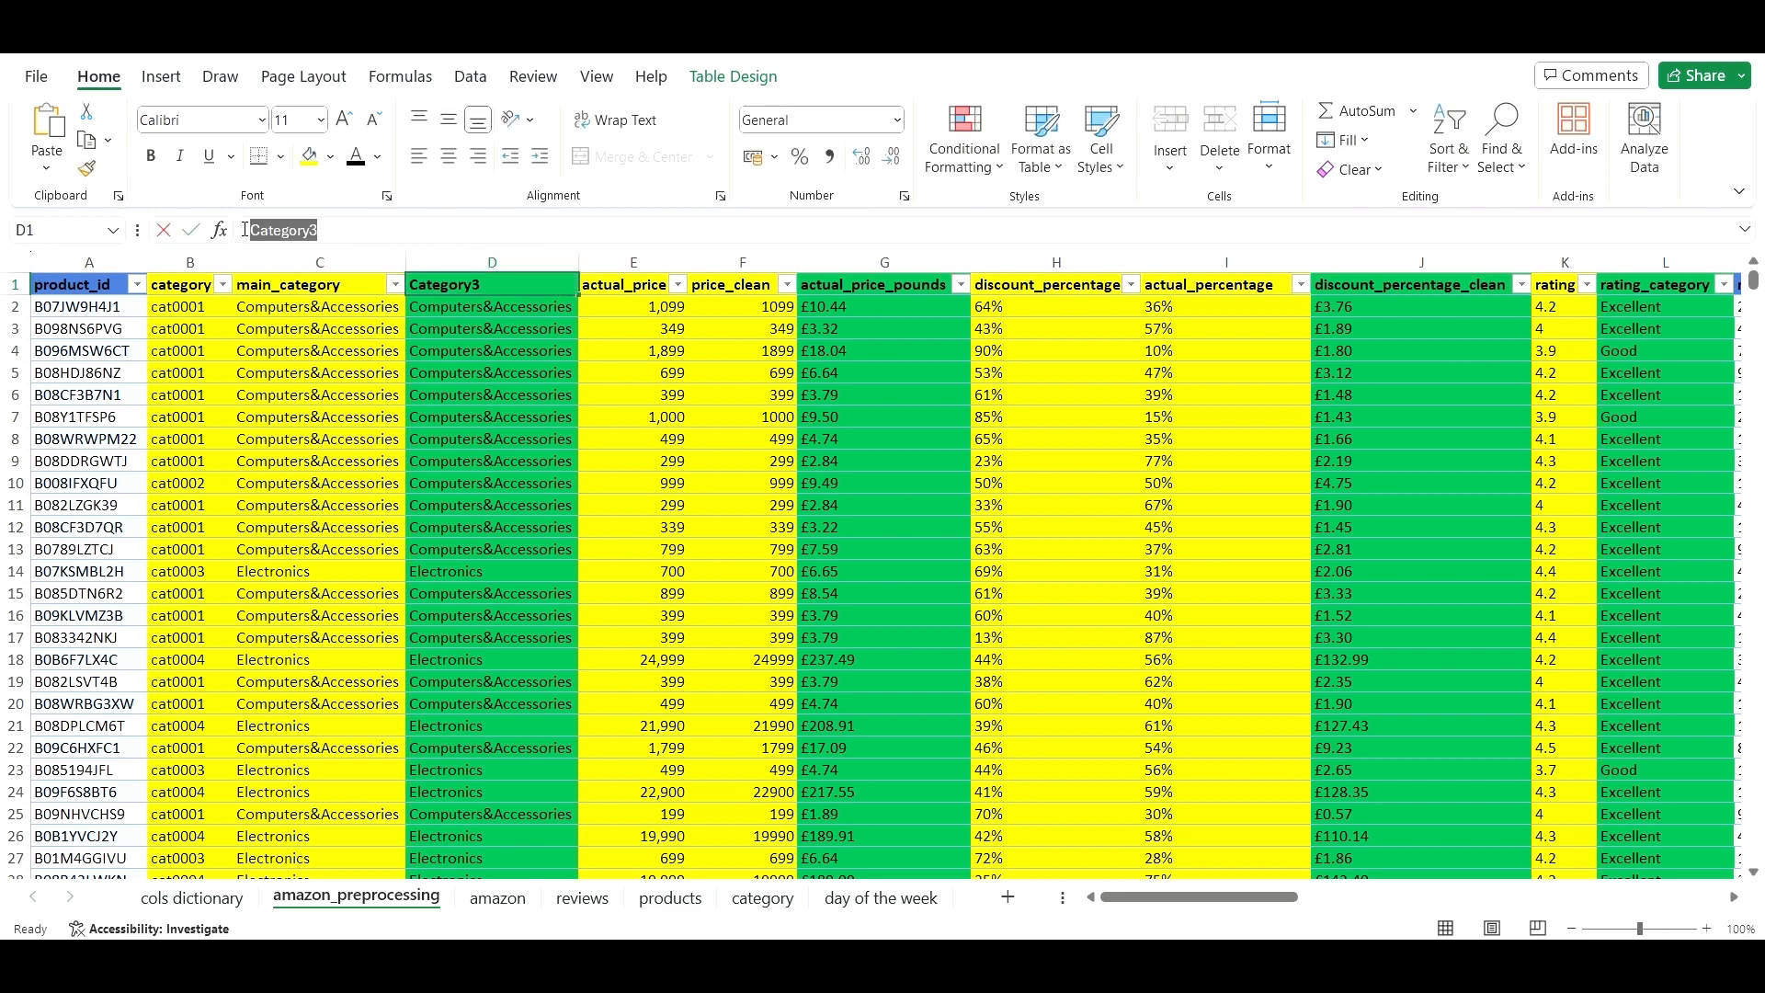
key("ctrl+v")
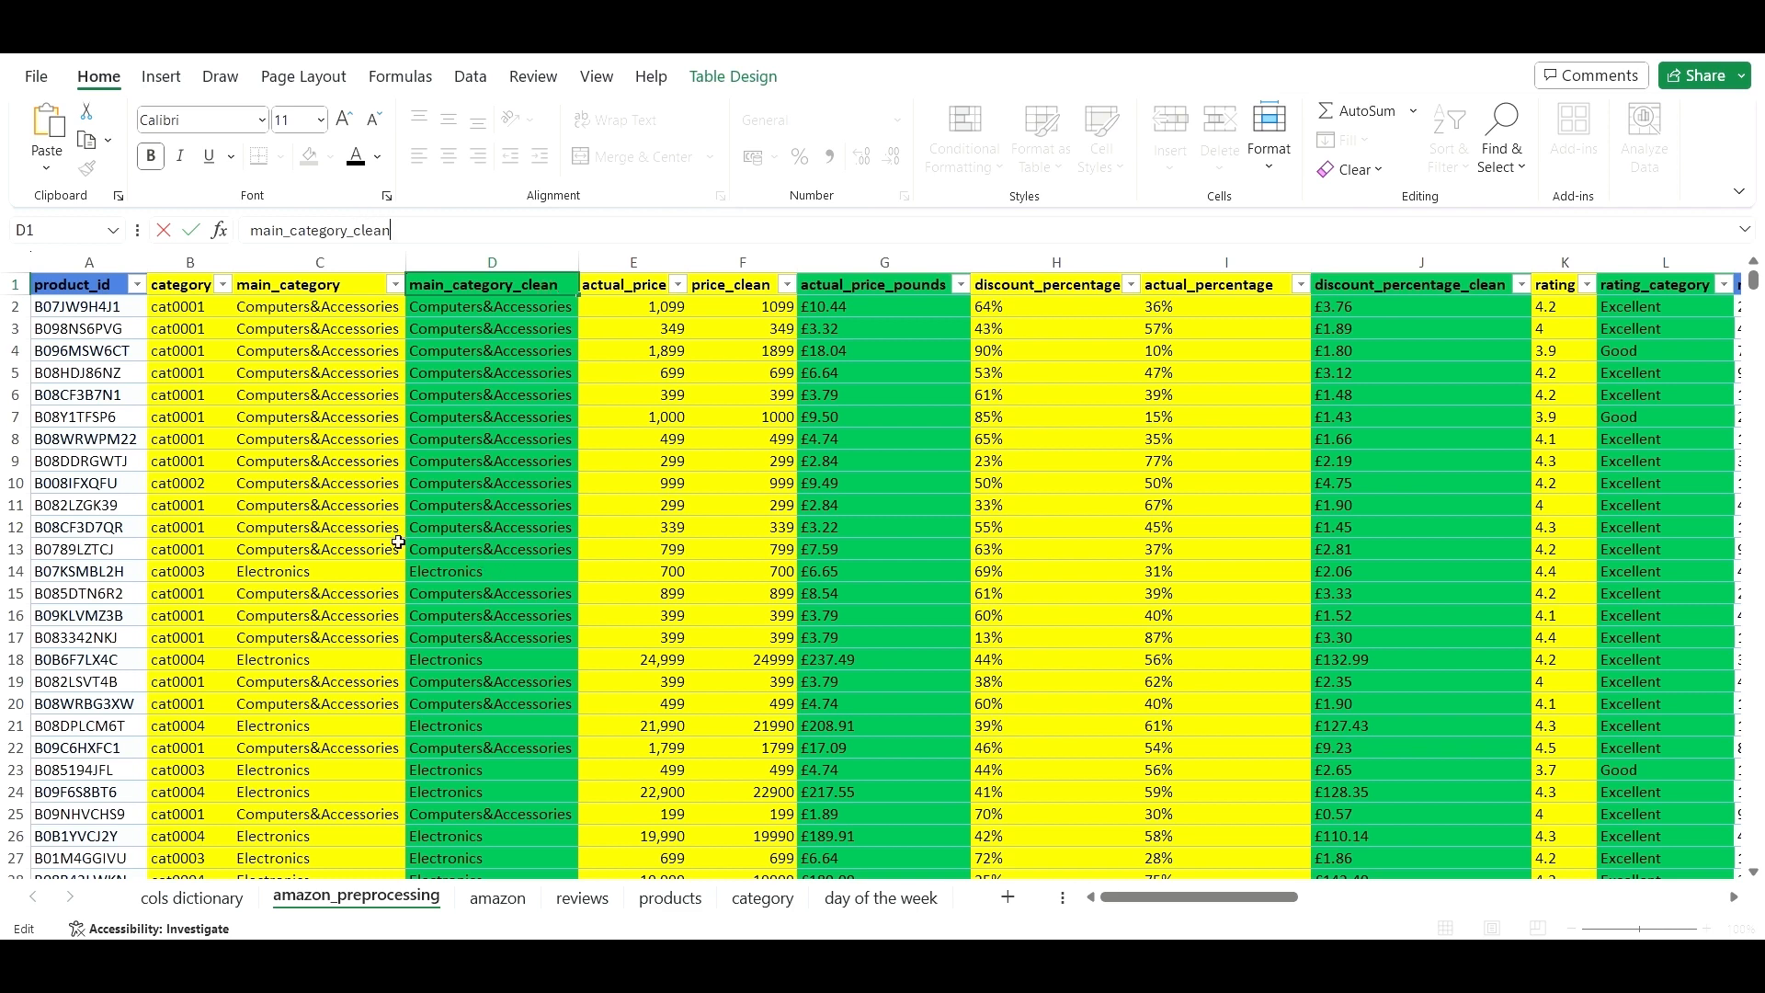
mouse_move(1138, 898)
left_mouse_down()
mouse_move(1181, 908)
mouse_move(1160, 907)
left_mouse_up()
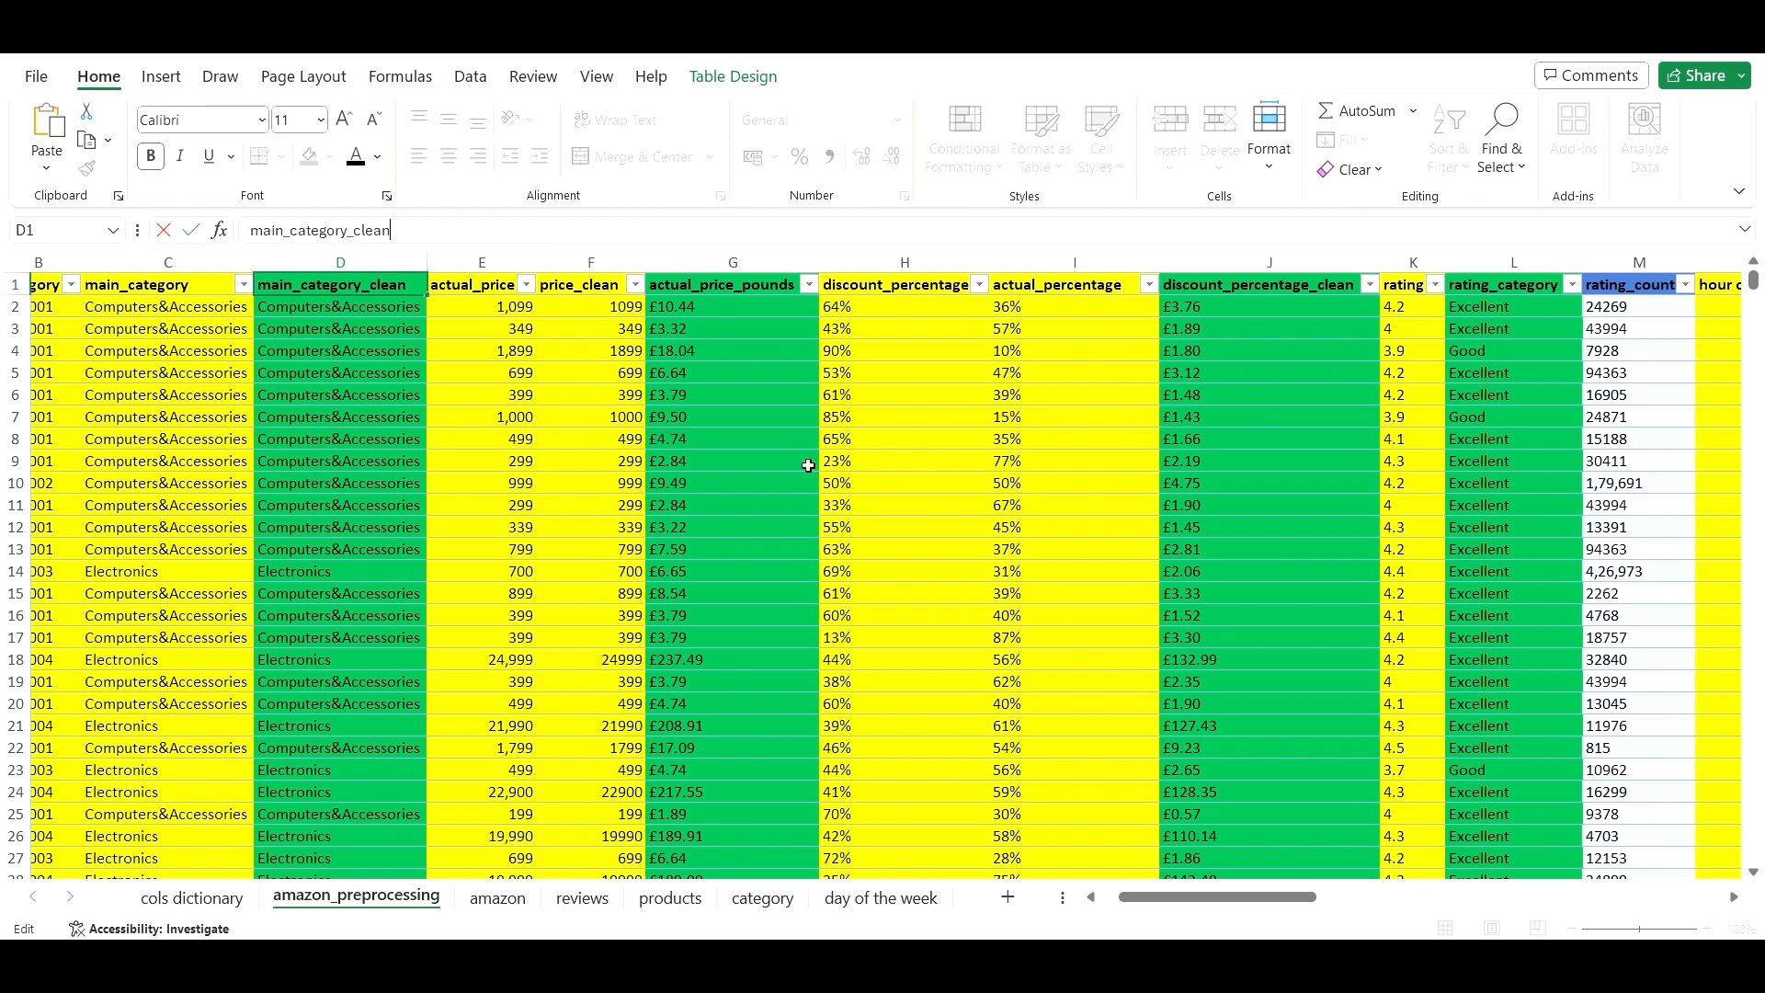
- Insert a blank column H next to actual_price_pounds, before discount_percentage
left_click(756, 464)
left_click(753, 386)
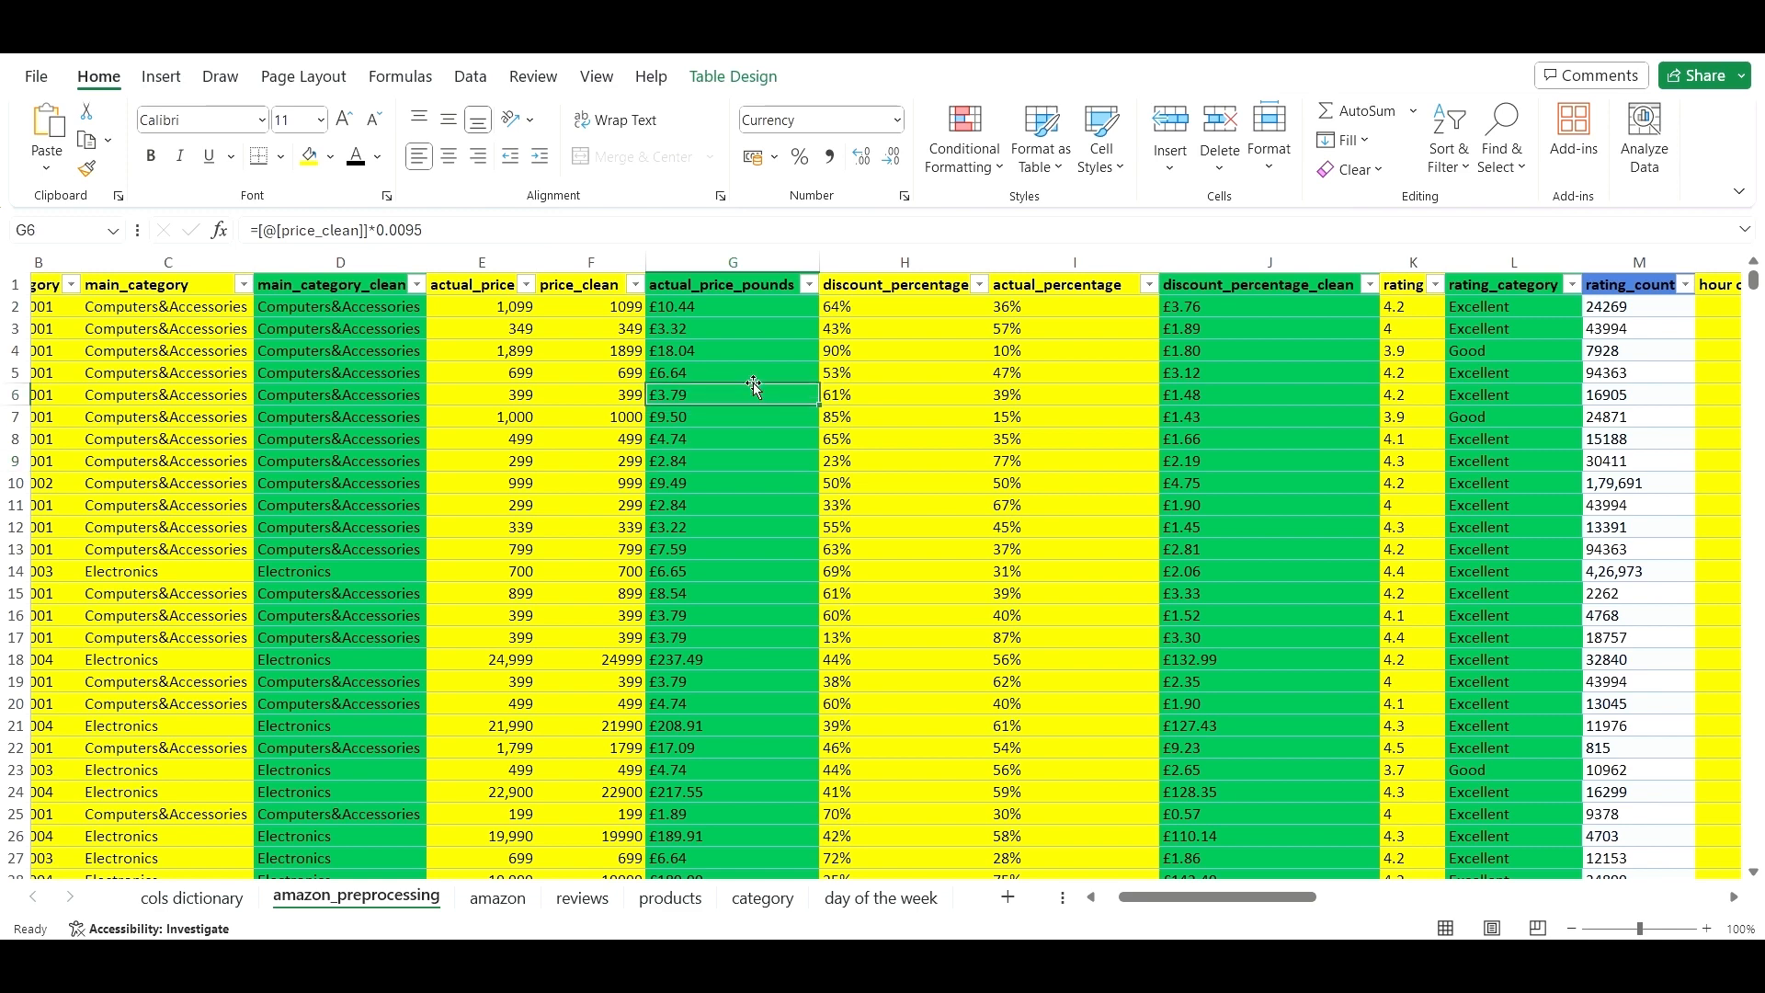
right_click(864, 261)
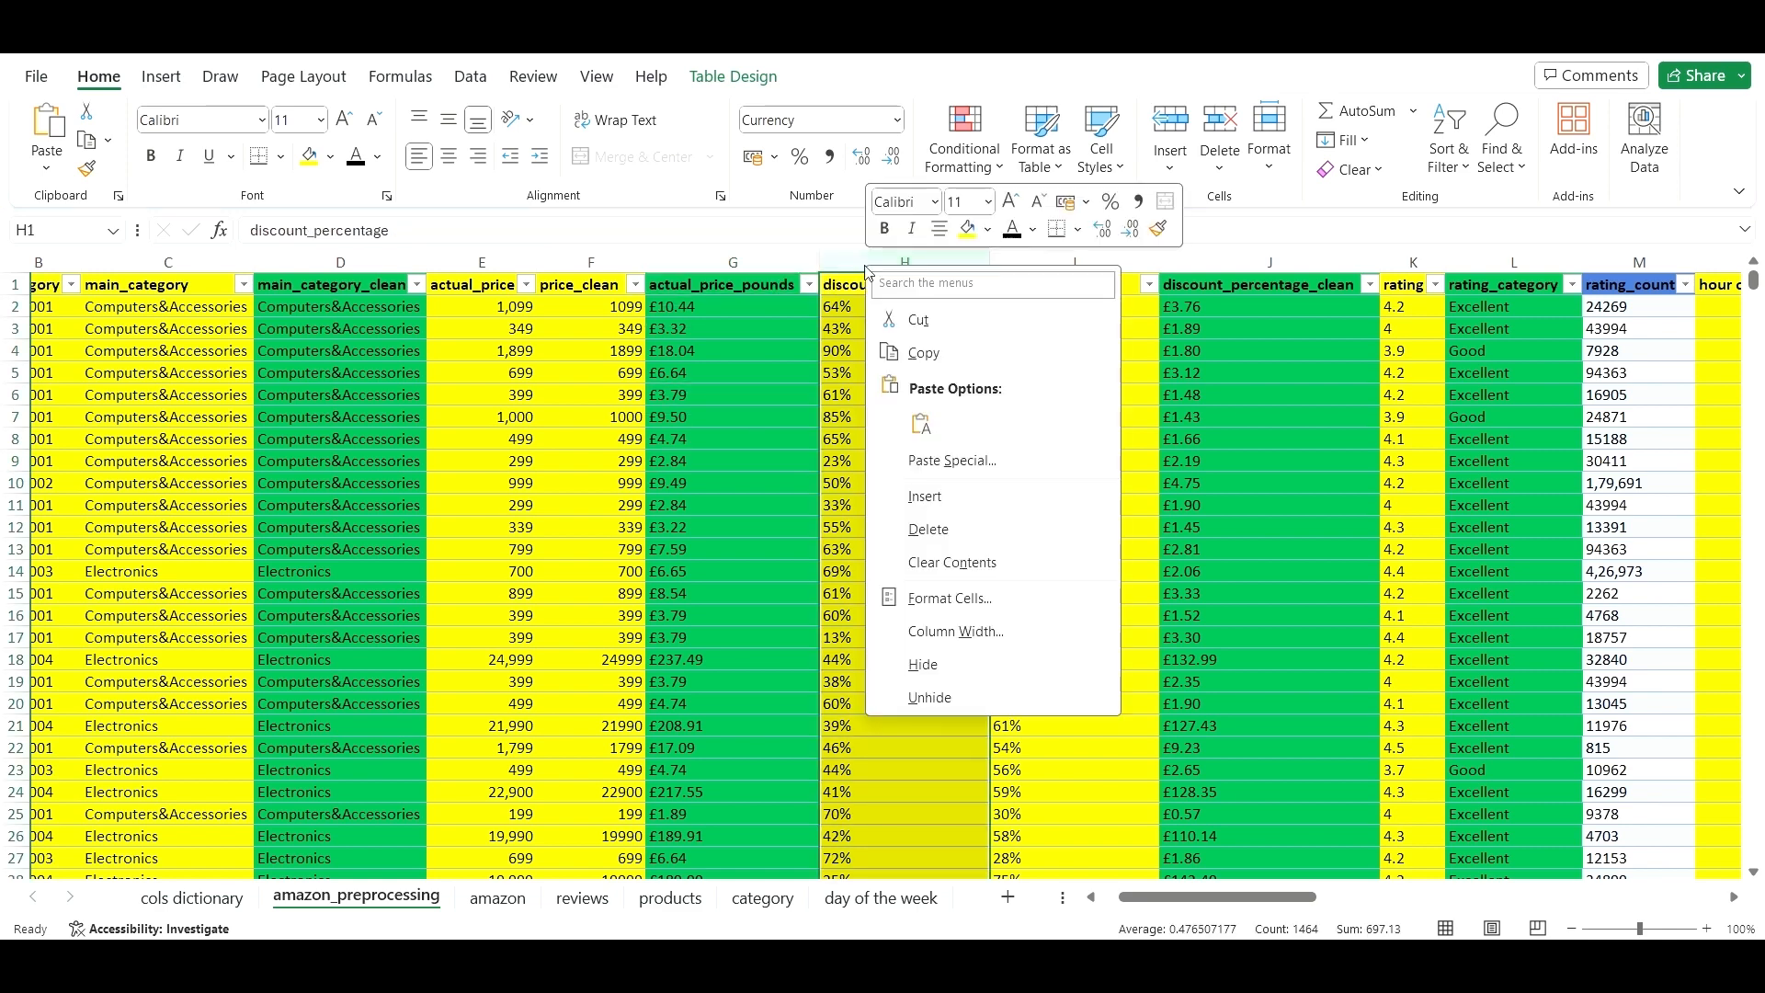
left_click(985, 494)
- Fill the actual_price_pounds header into H1 and rename it actual_price_pounds_clean
left_click(749, 284)
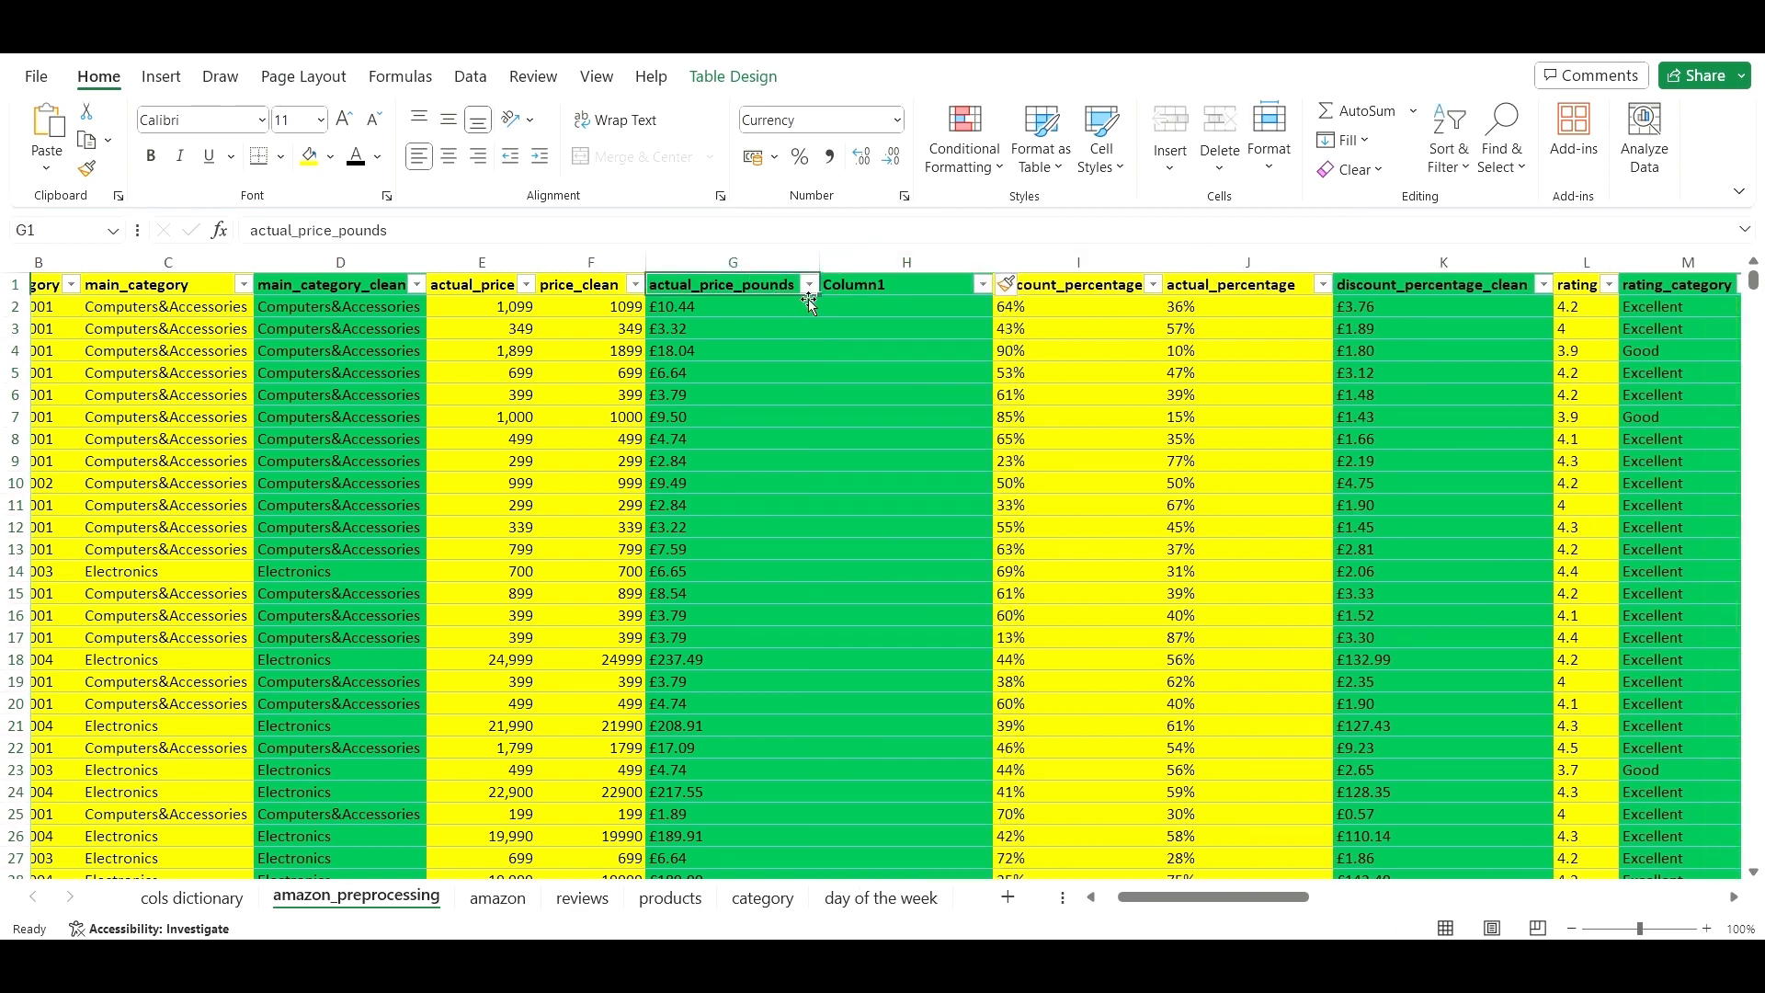
left_click_drag(817, 295, 945, 288)
left_click(870, 321)
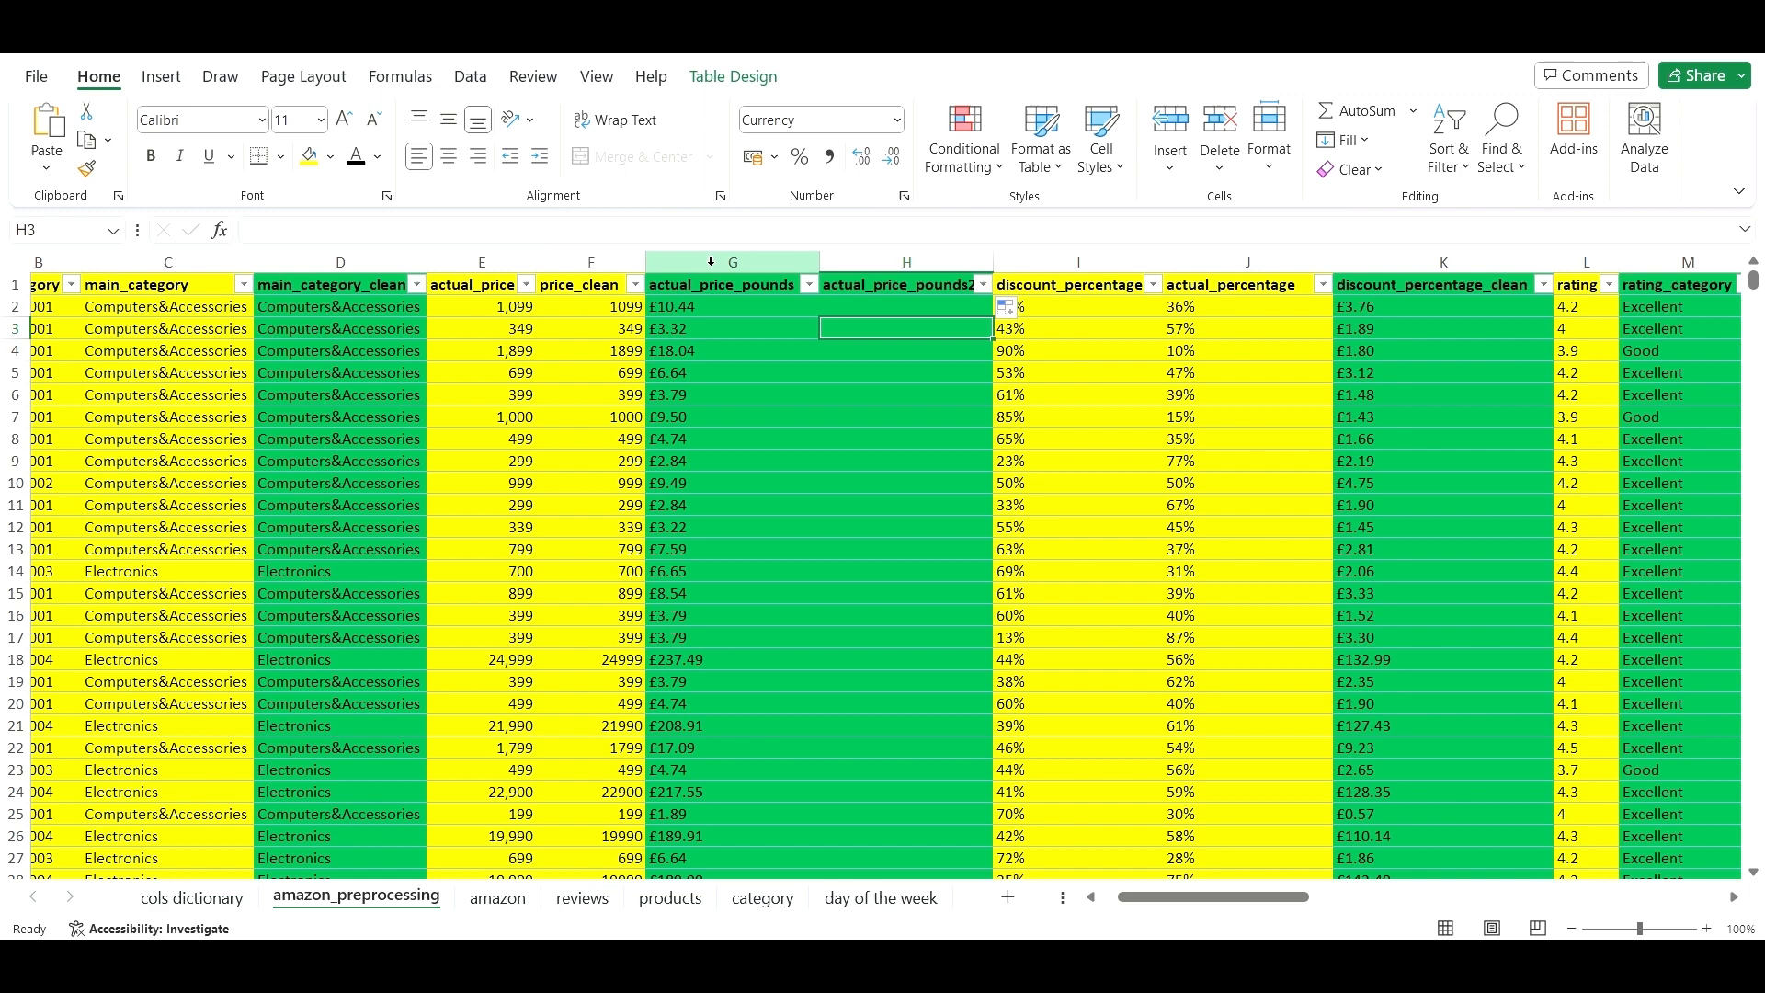
left_click(896, 291)
left_click(708, 236)
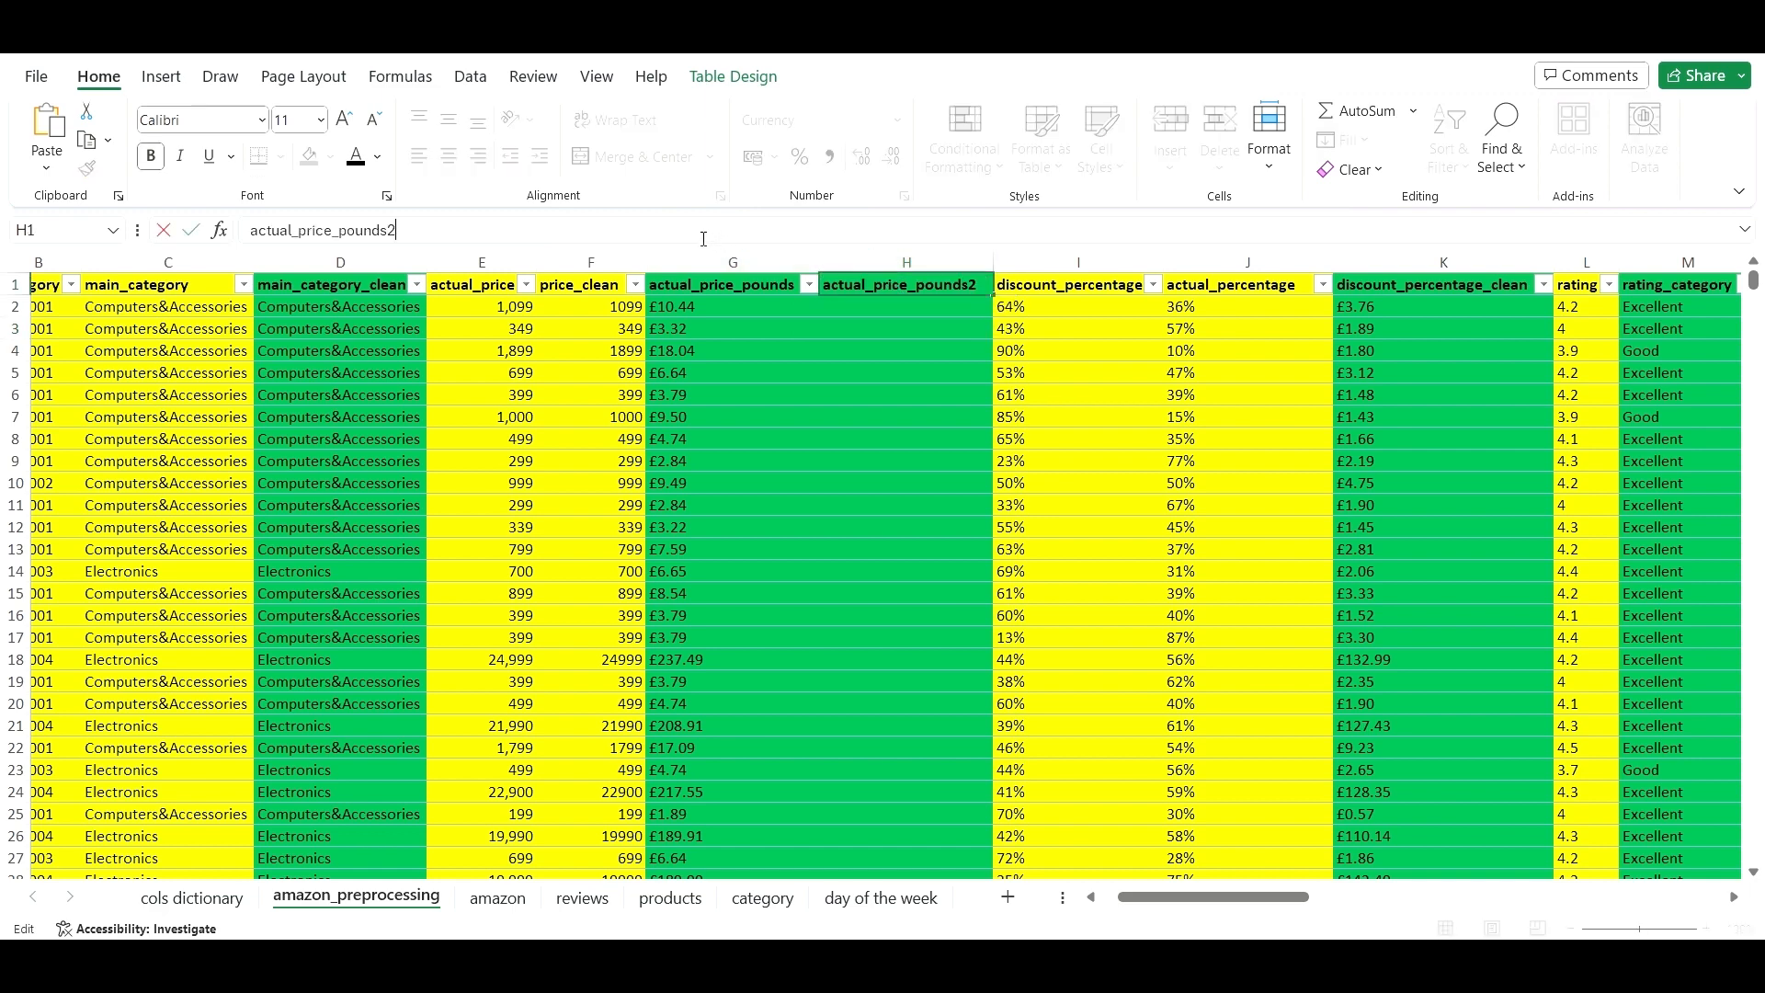
type("_calen")
key("BackSpace")
key("BackSpace")
type("lean")
left_click(1006, 525)
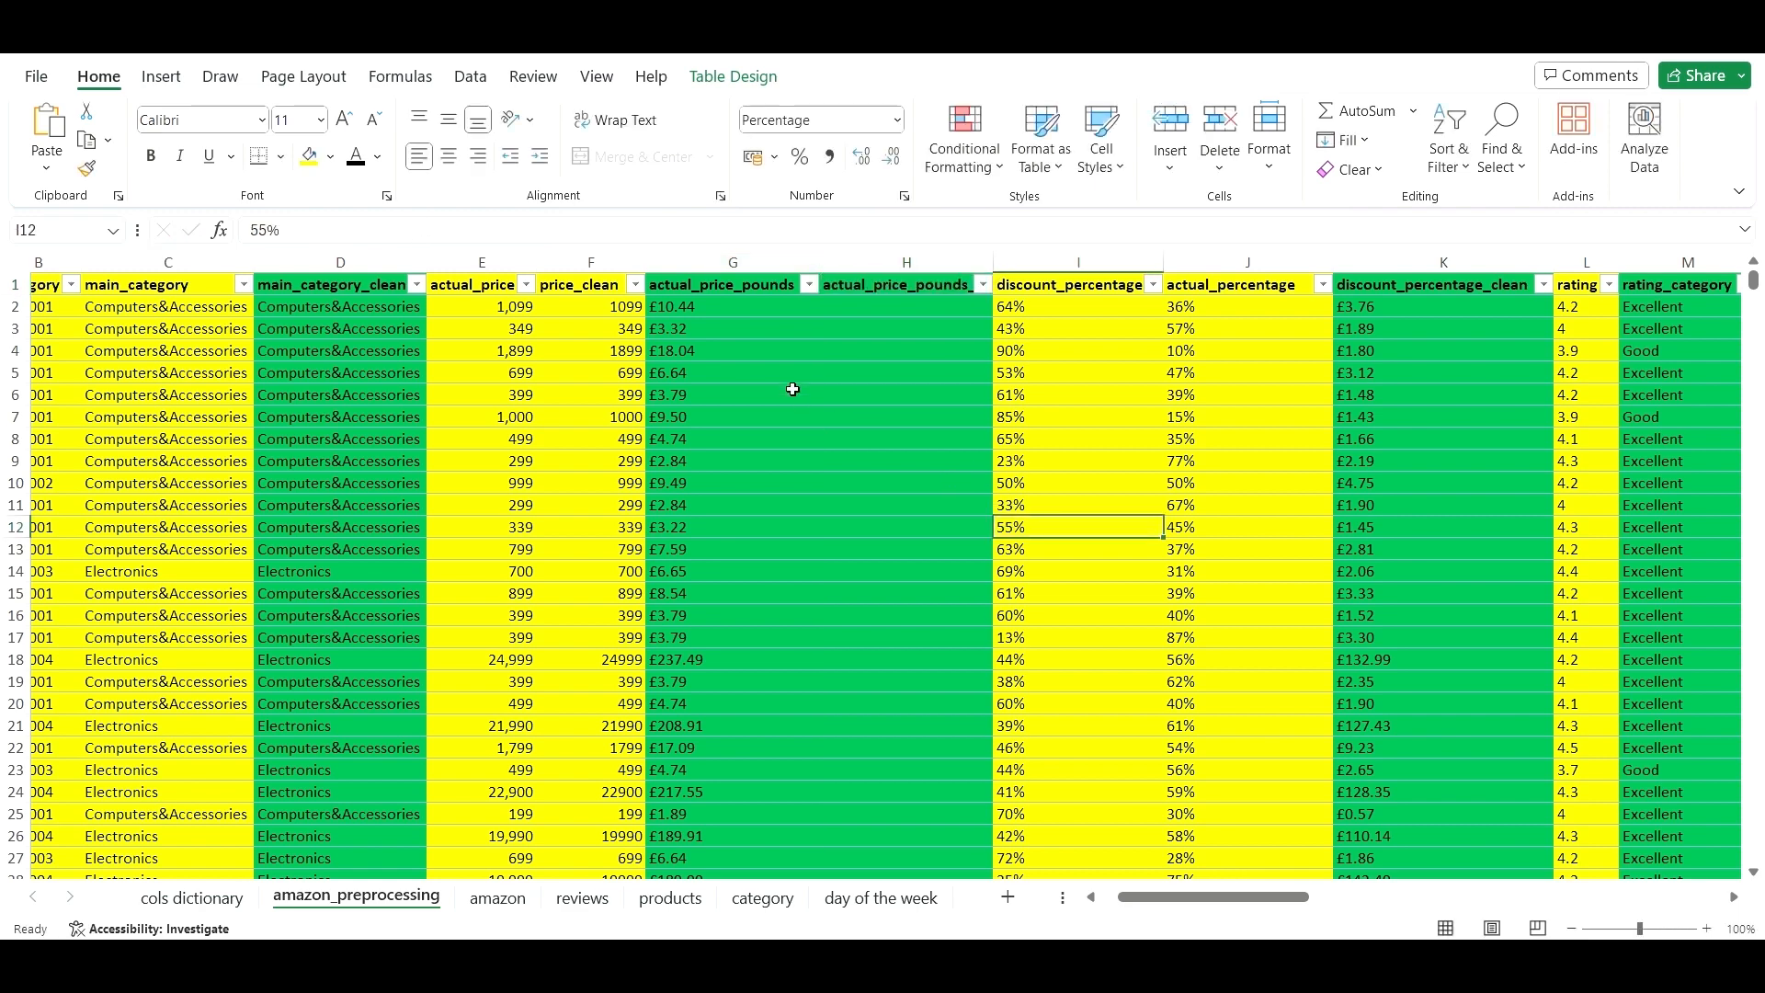
- Paste the actual_price_pounds prices as plain values into H2 downward, then autofit column H
left_click(714, 307)
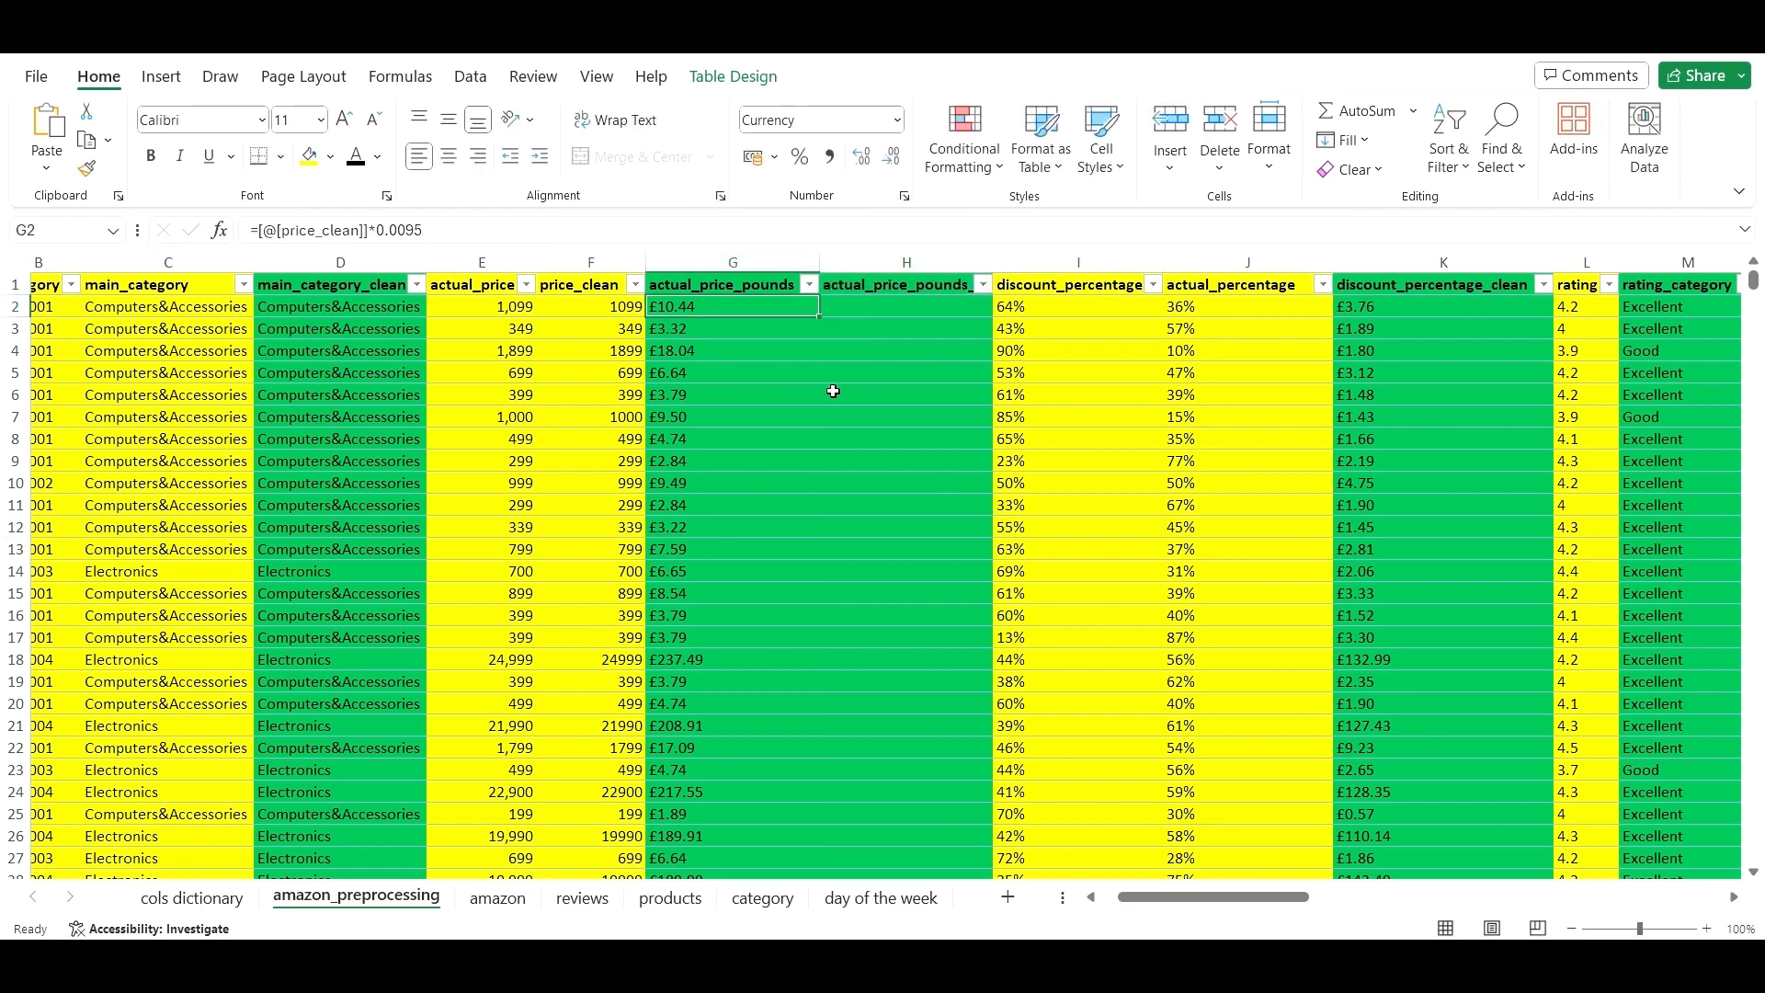
key("ctrl+shift+Down")
key("ctrl+c")
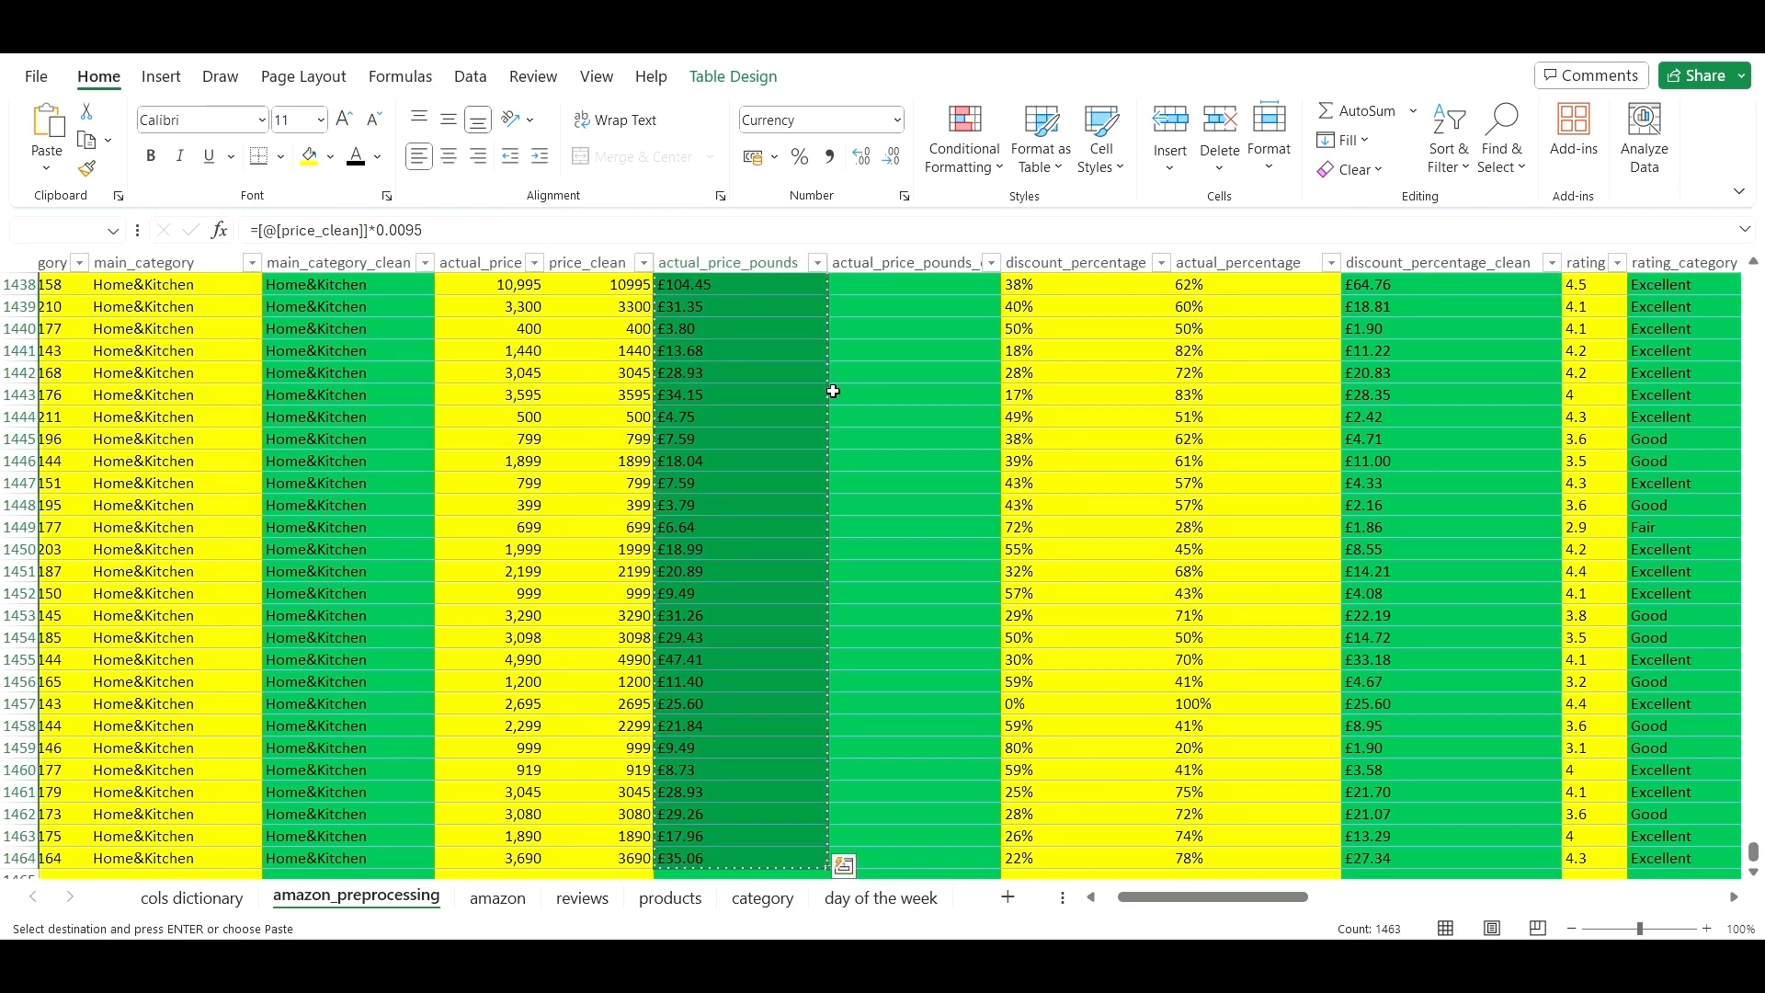
key("ctrl+Up")
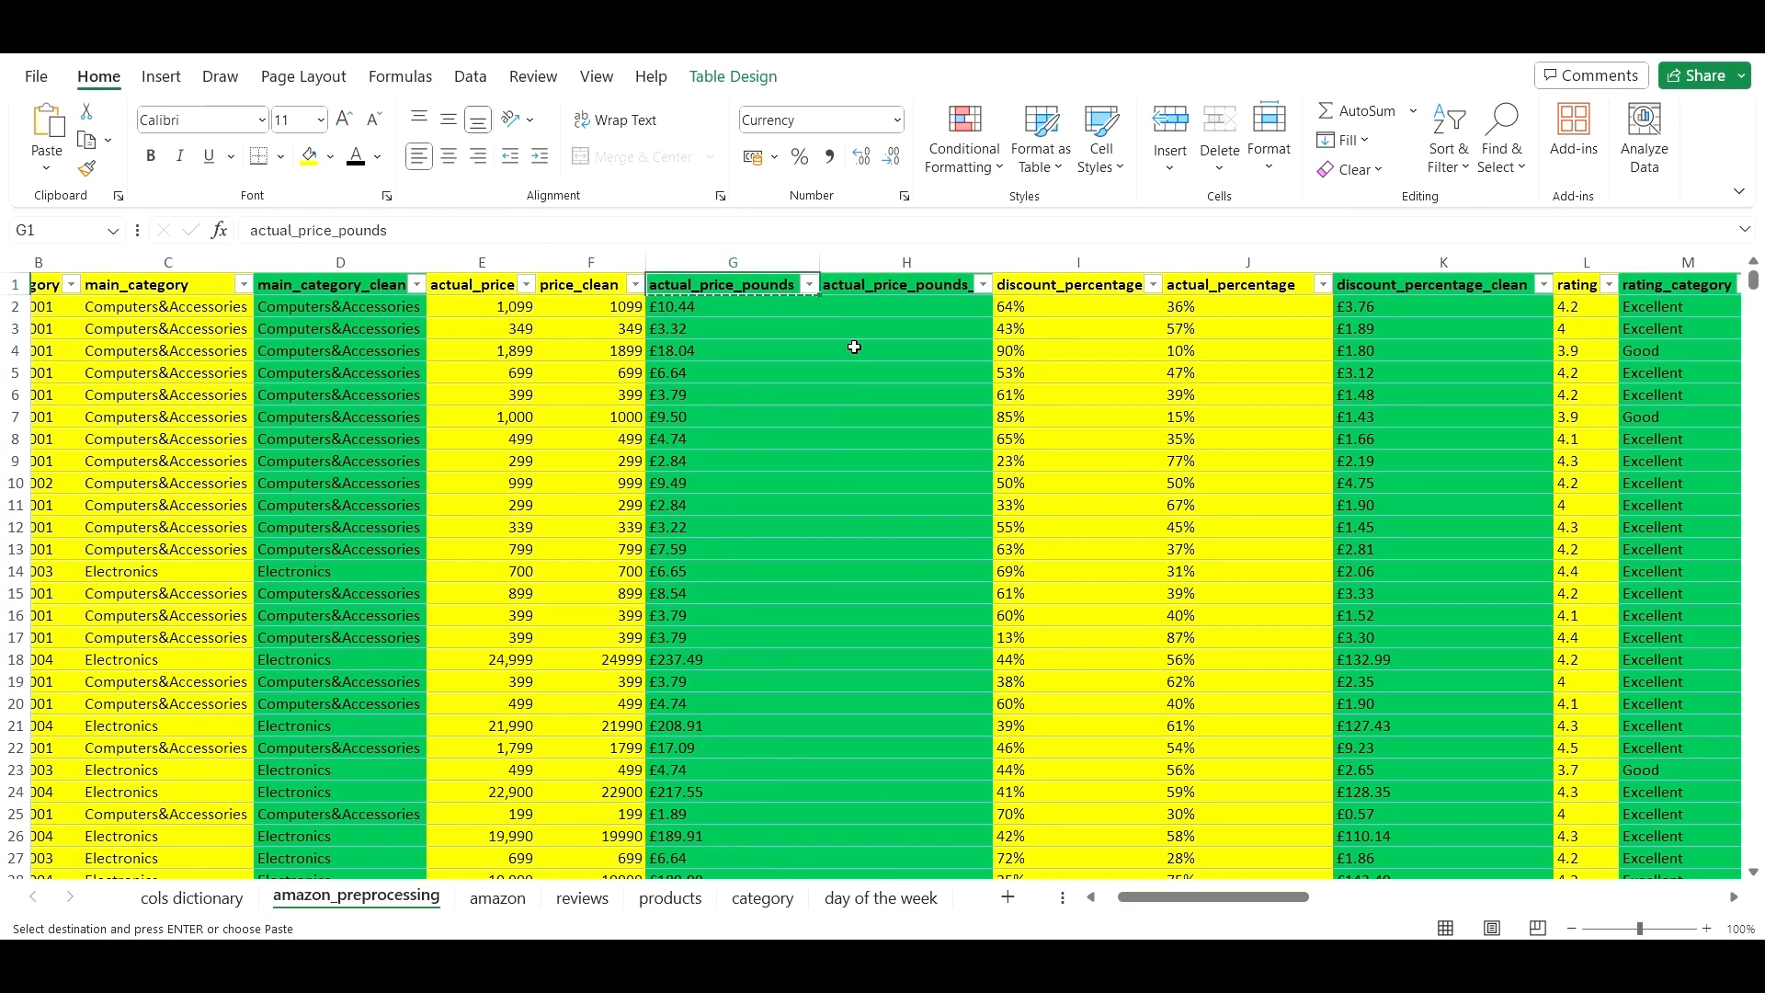
left_click(900, 308)
right_click(900, 309)
left_click(991, 270)
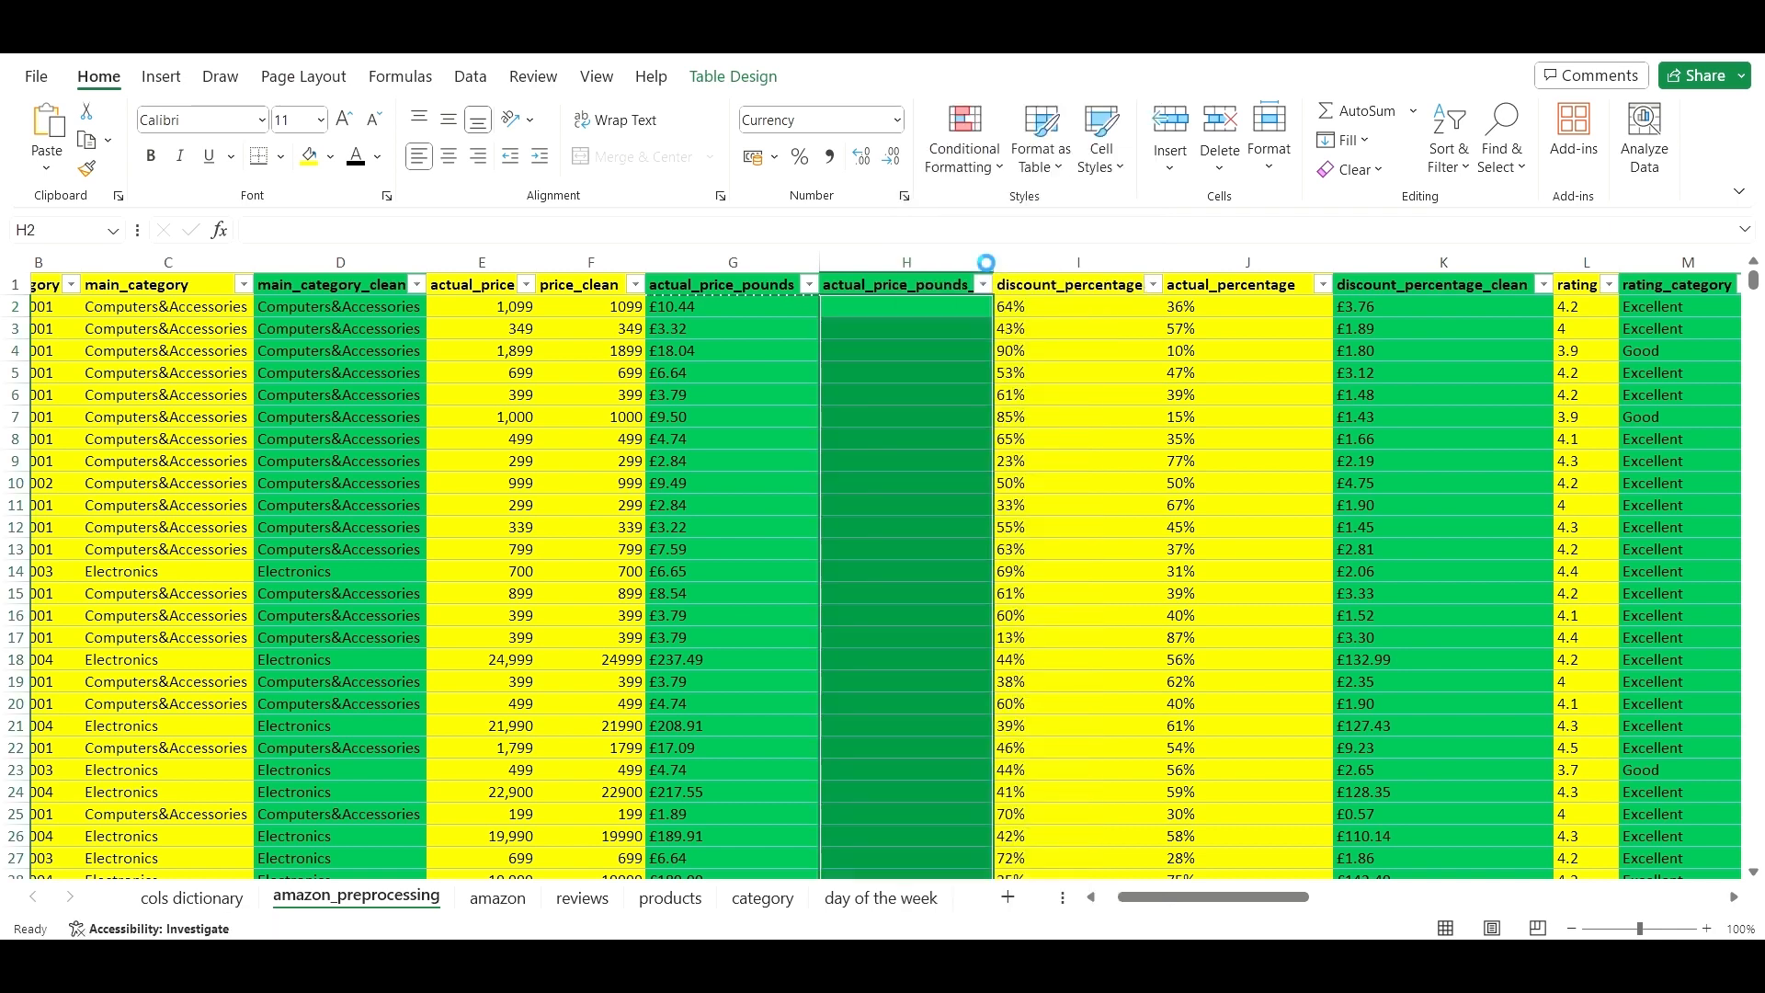
left_click(907, 405)
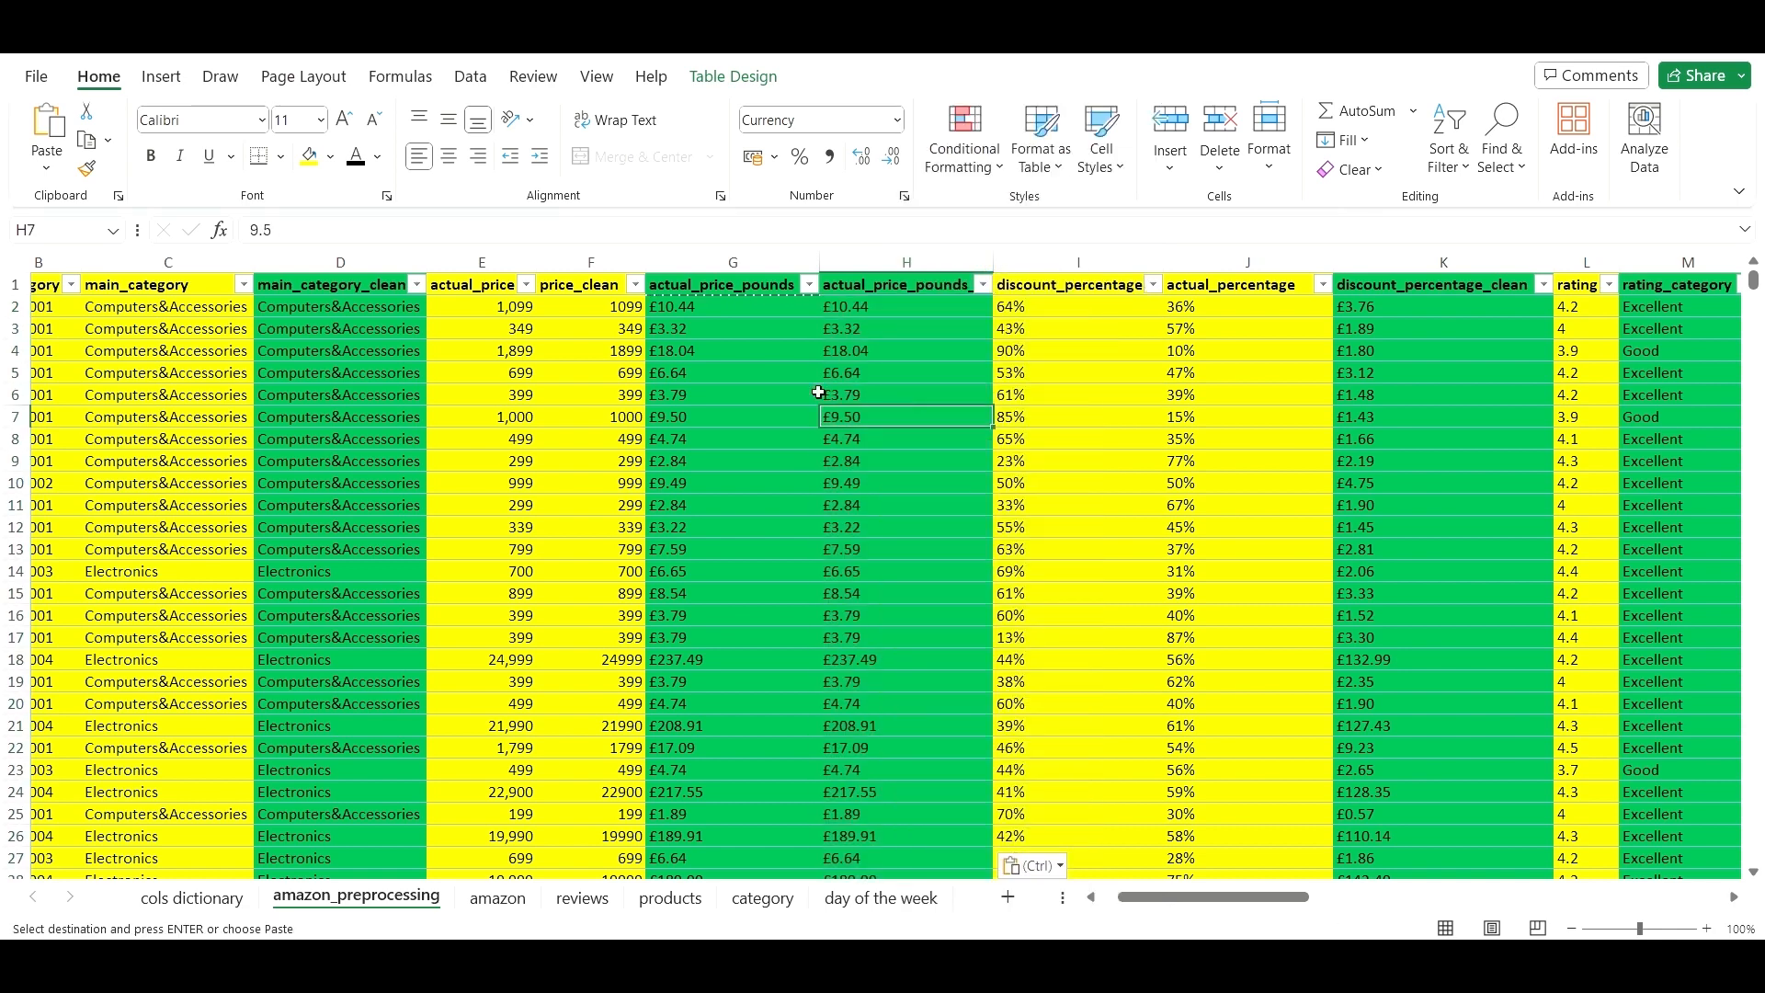
double_click(995, 258)
left_click(1296, 439)
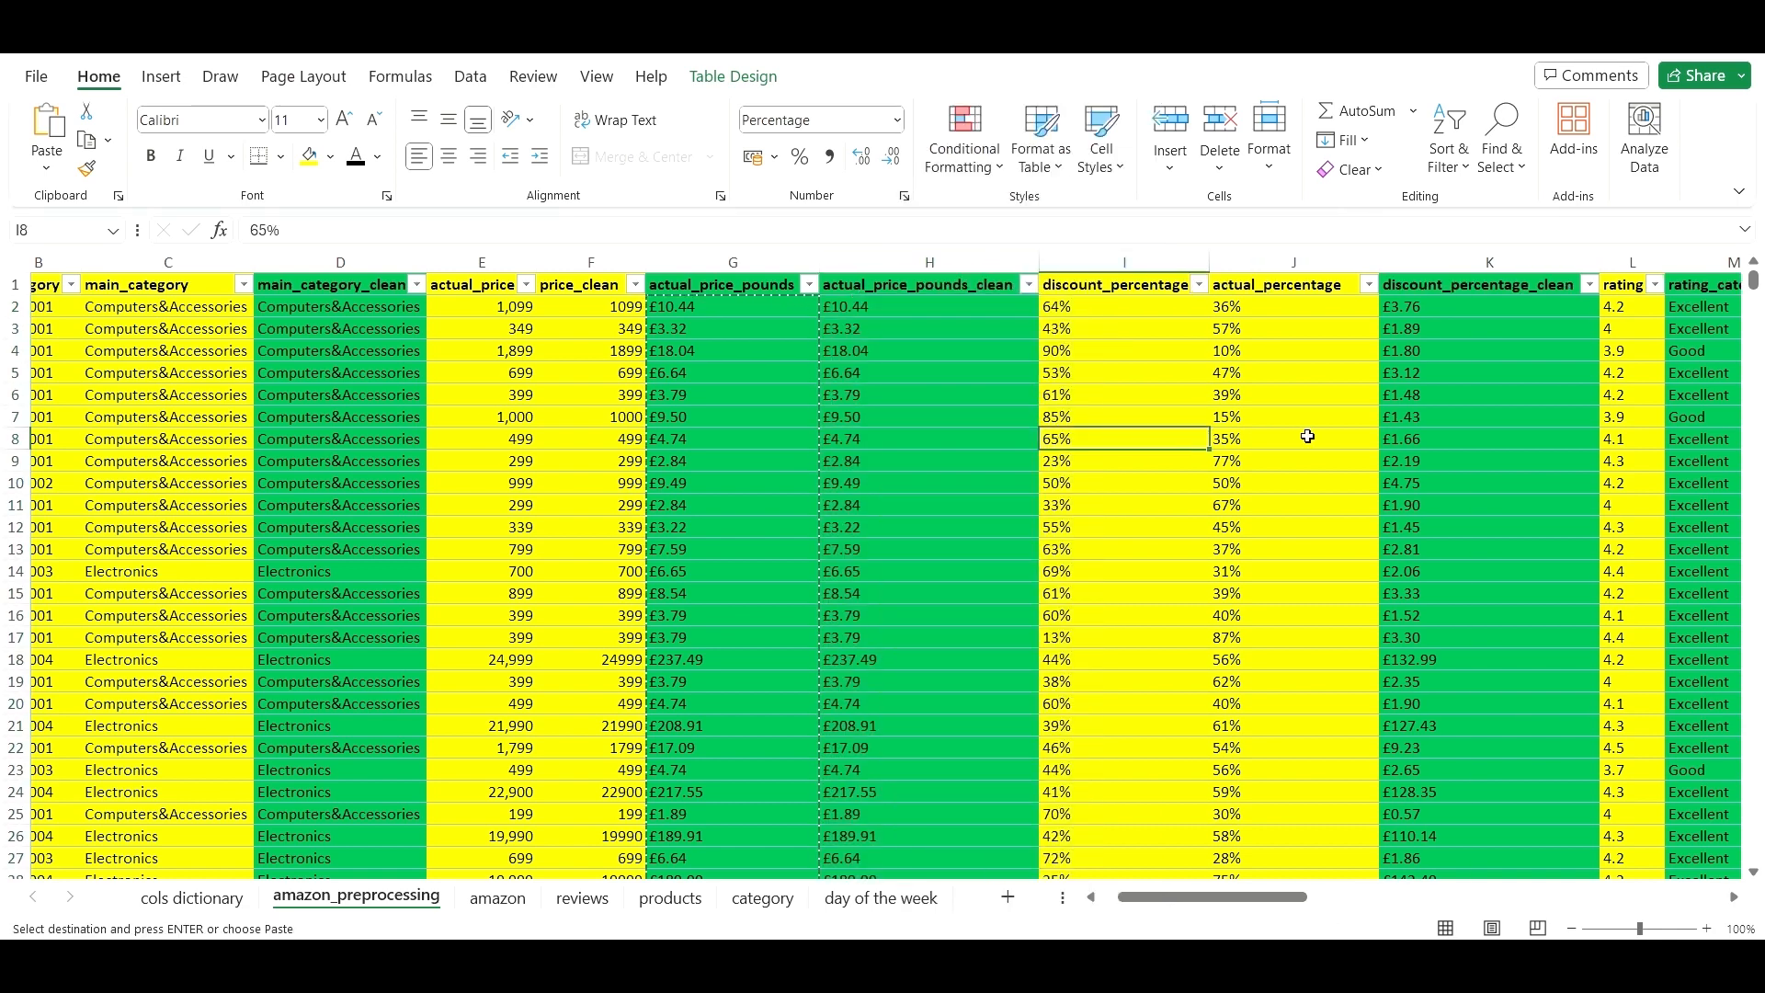
left_click(1463, 352)
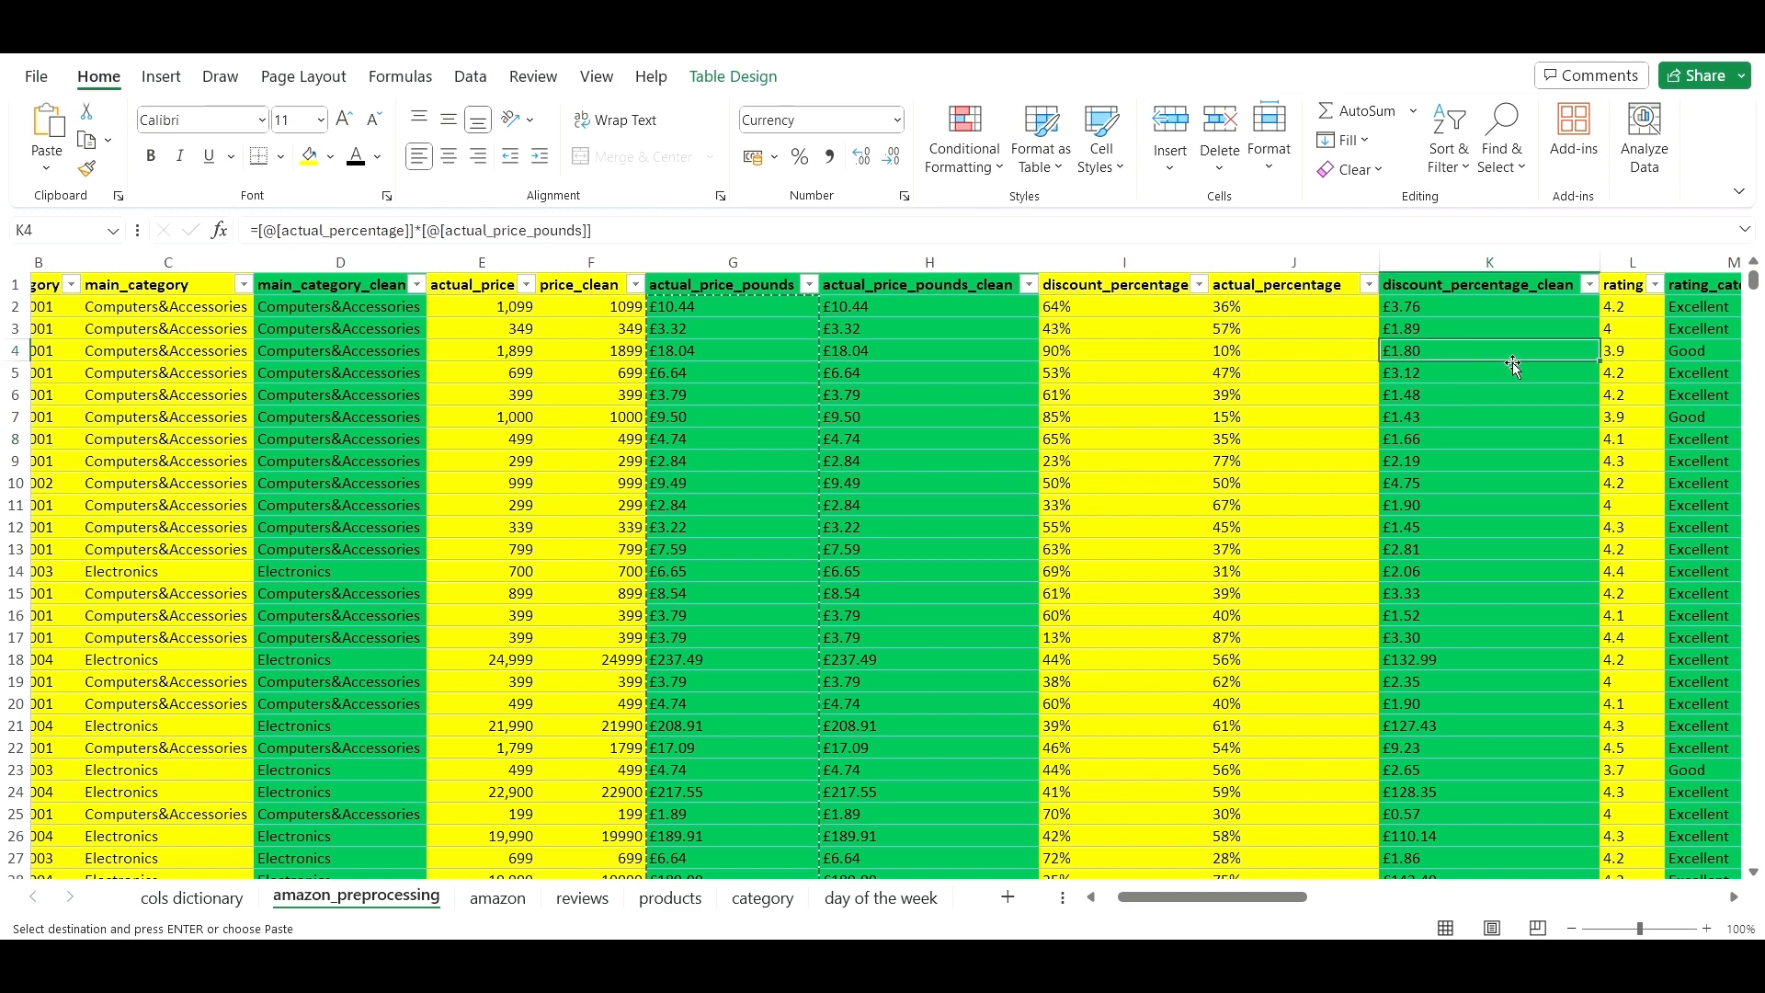
left_click_drag(1299, 896, 1368, 888)
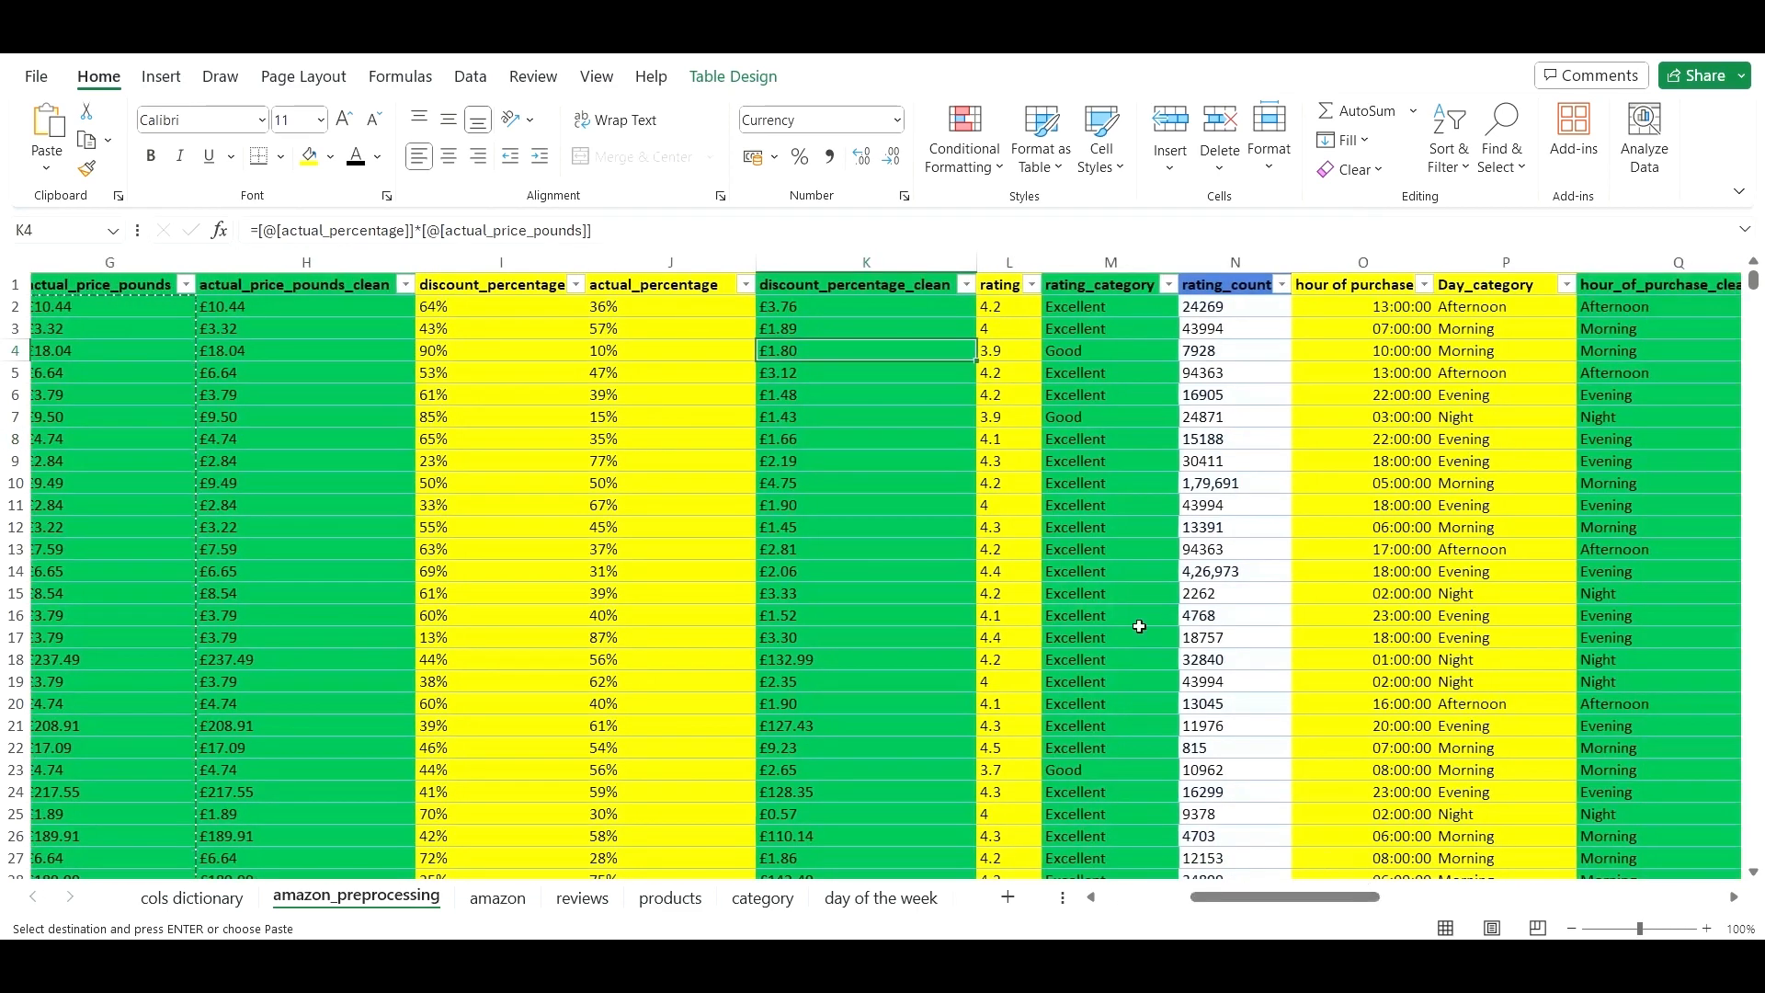
- Insert a blank column before rating and fill the discount_percentage_clean header into it
right_click(991, 260)
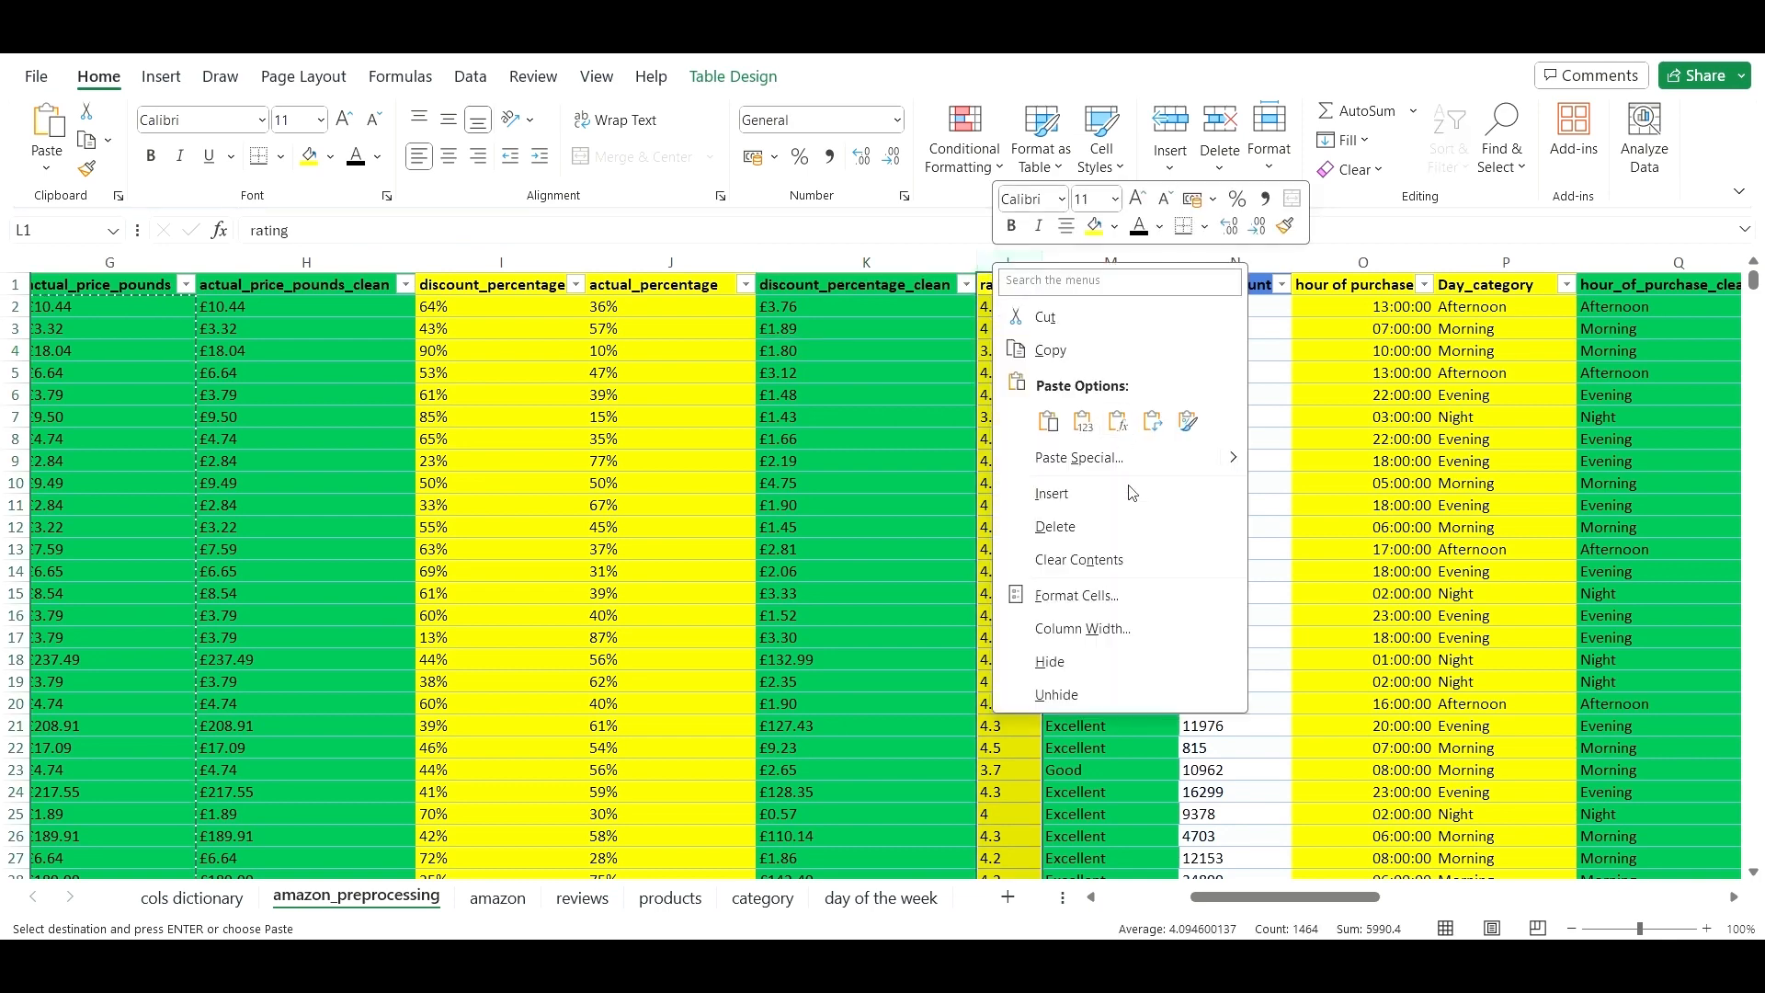
left_click(1052, 493)
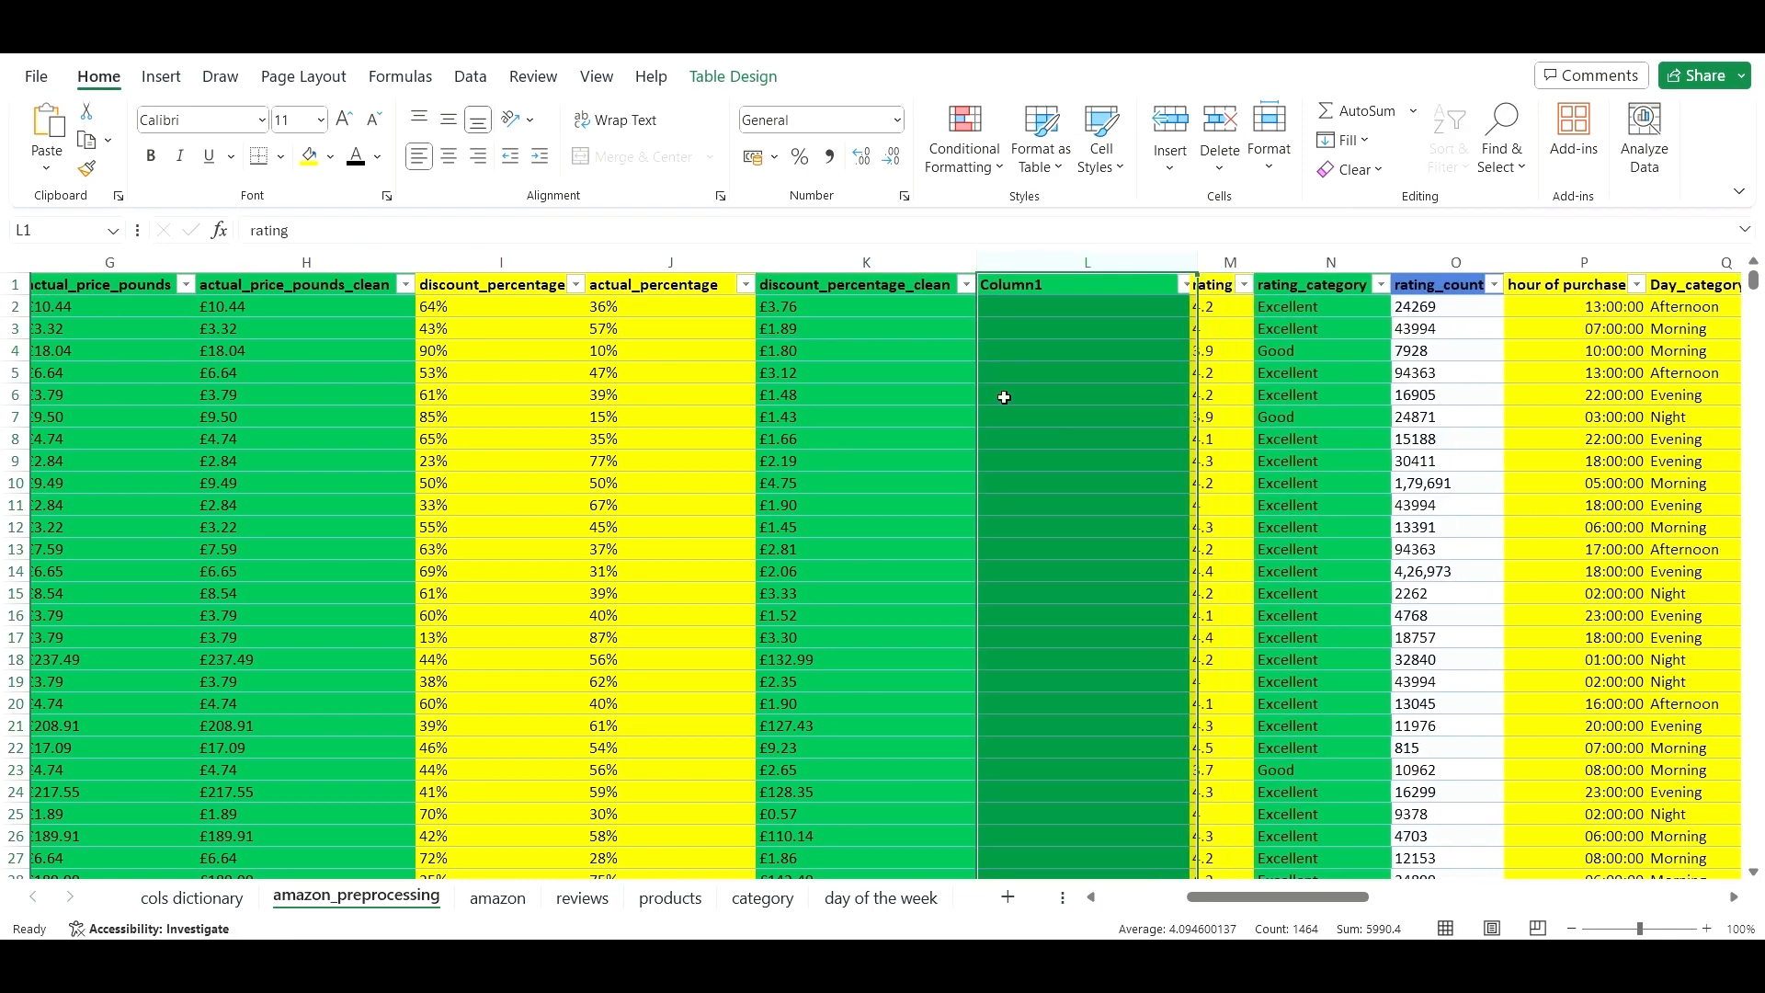
left_click(920, 290)
left_click_drag(974, 299, 1099, 294)
left_click(908, 291)
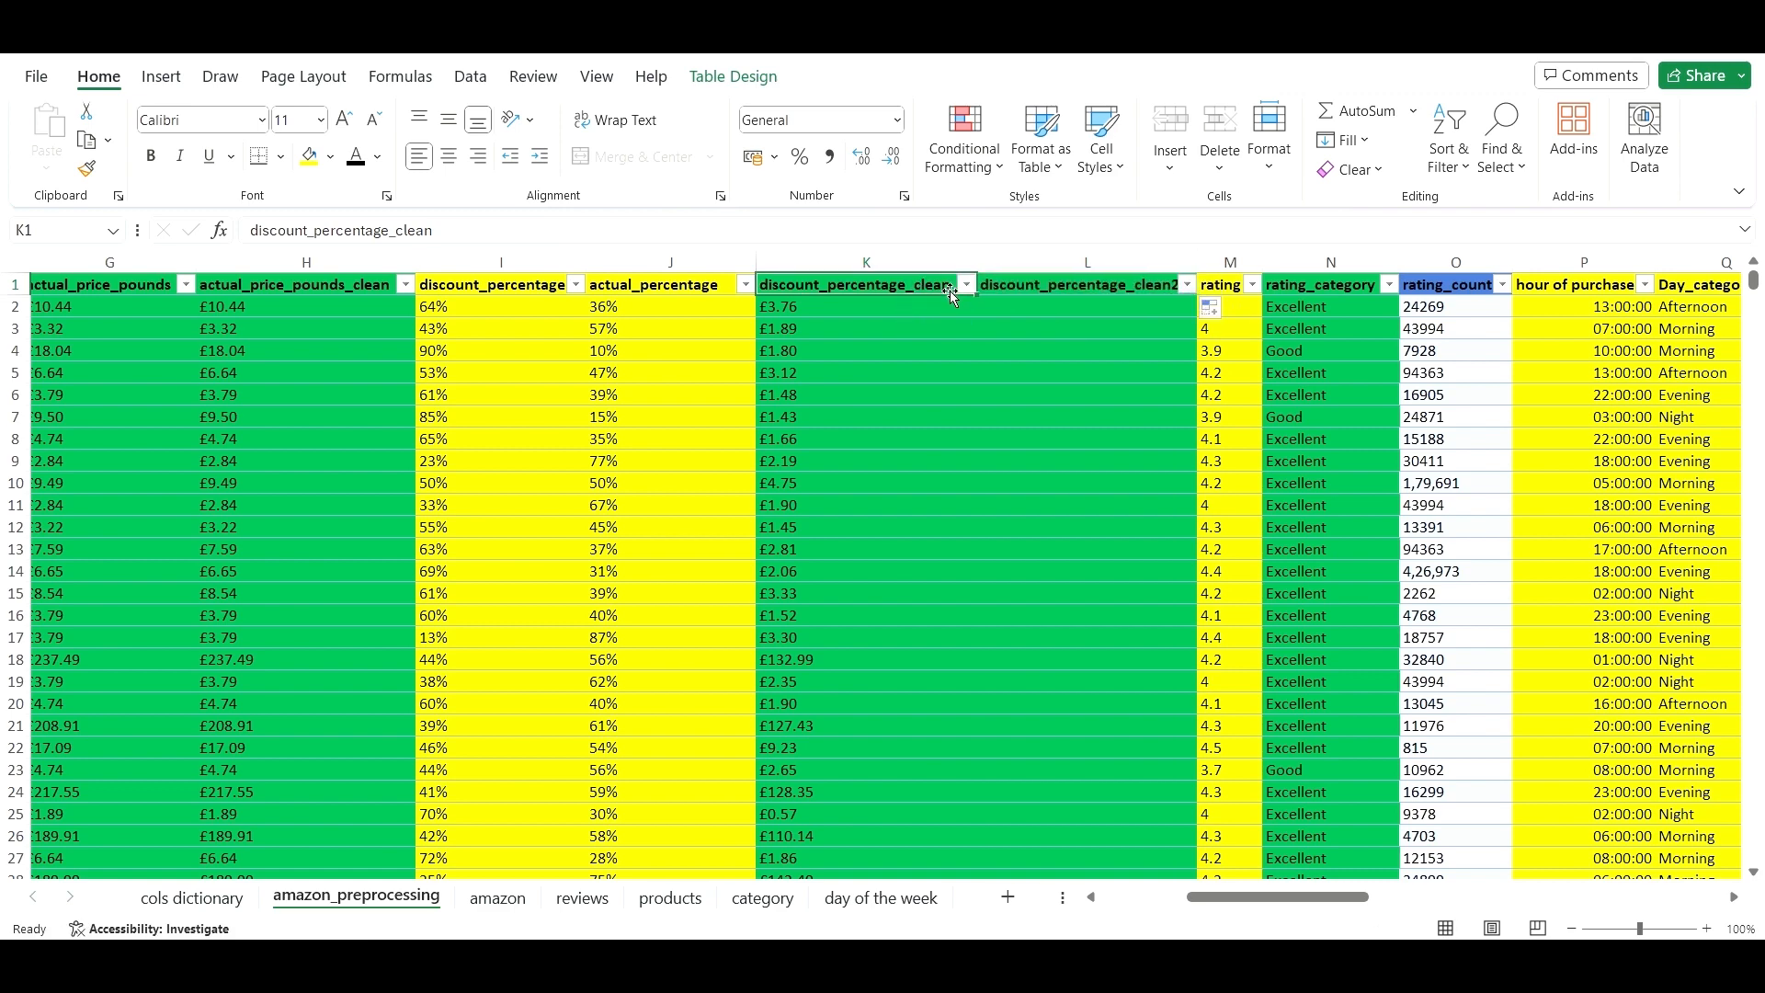
double_click(871, 295, "shift")
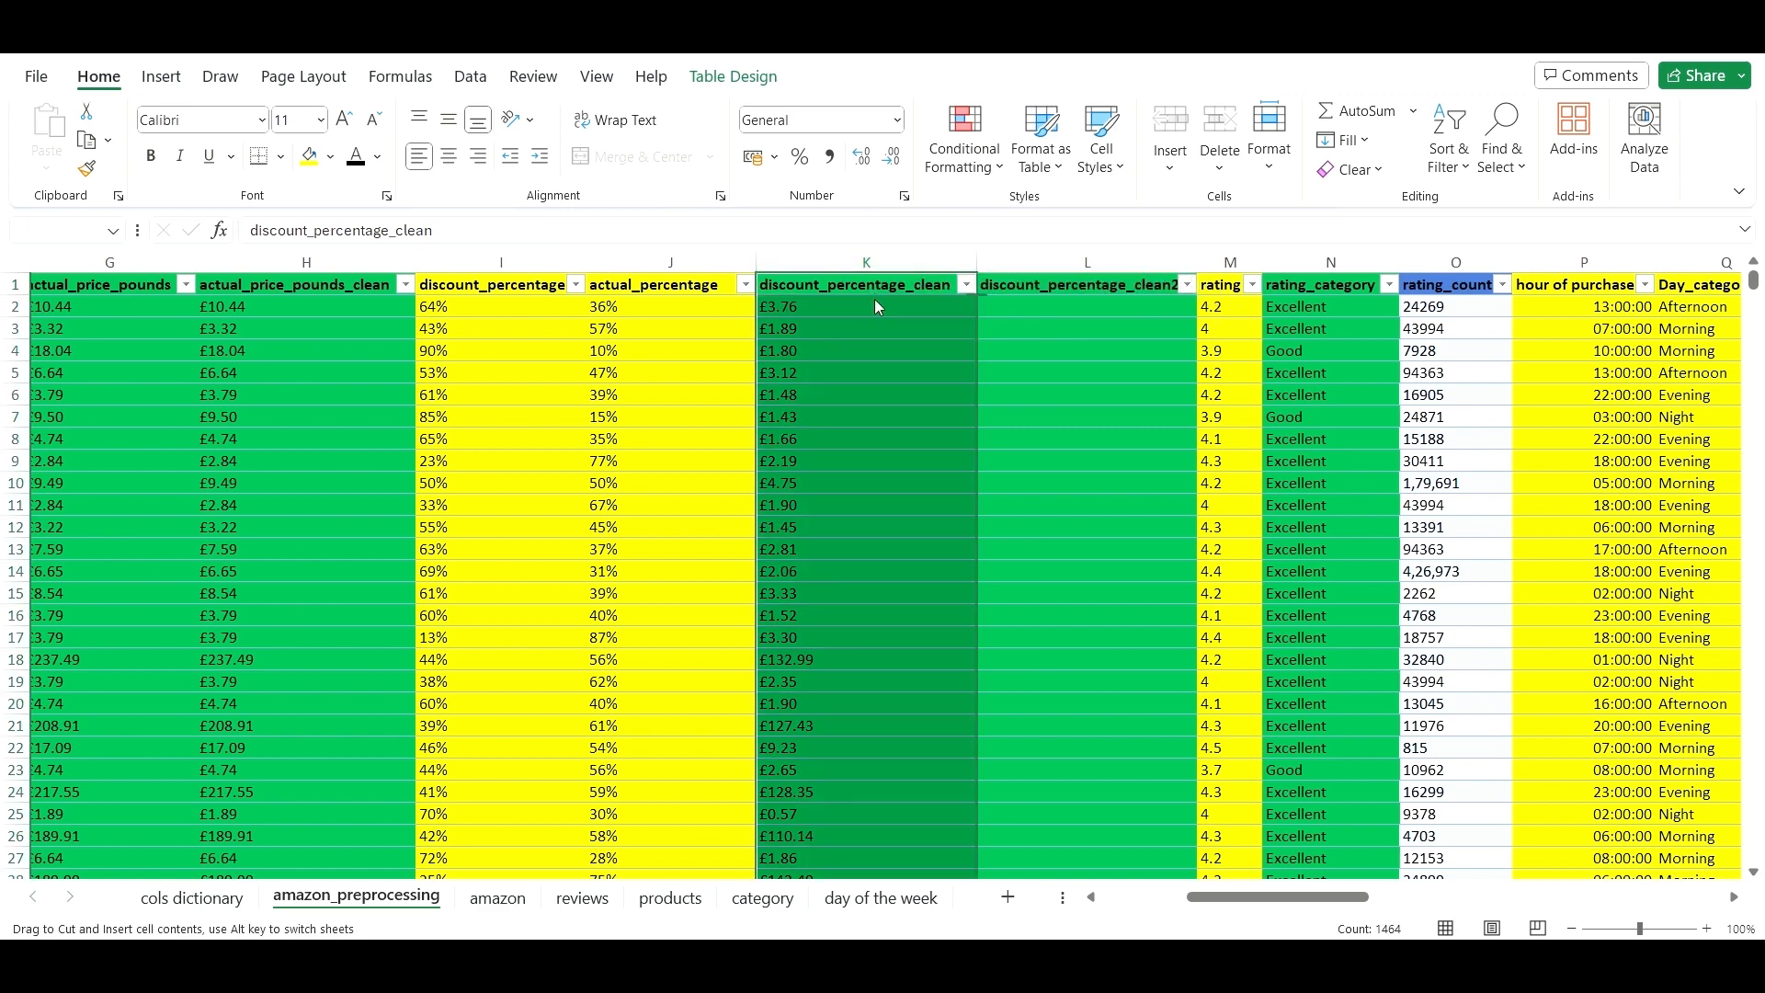
left_click(1108, 452)
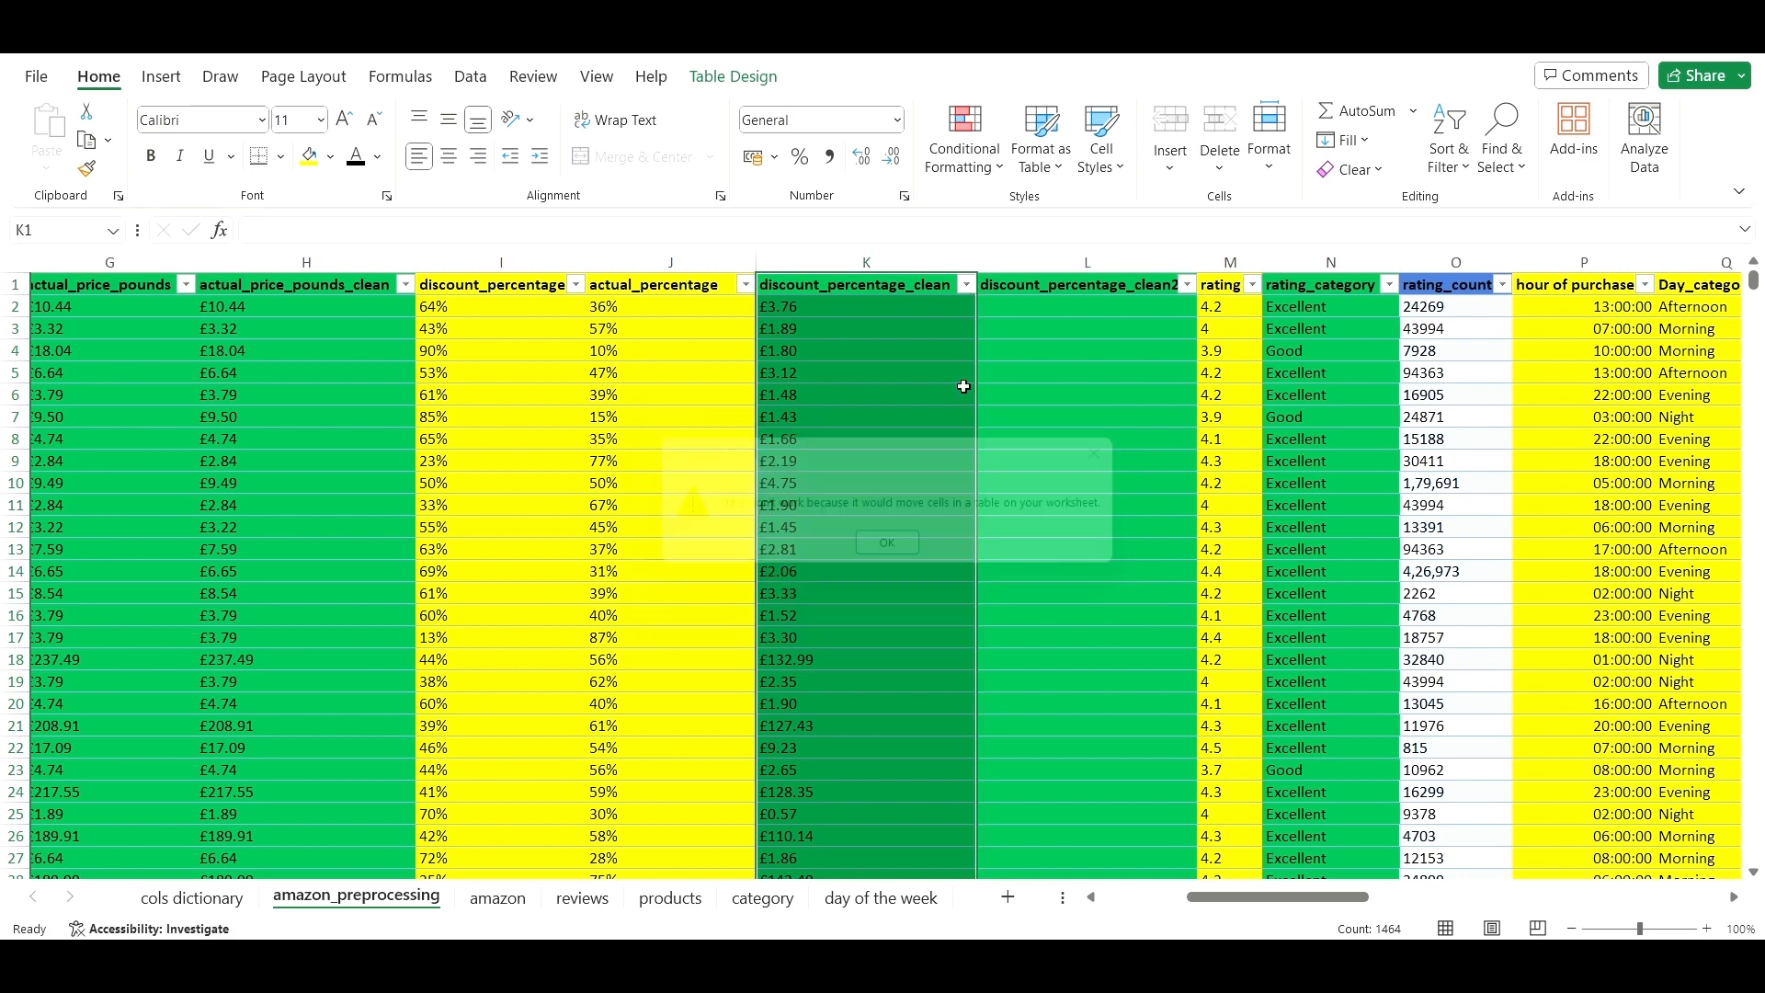
- Paste the column K discount values as plain values into the new column L
left_click(901, 312)
double_click(900, 316, "shift")
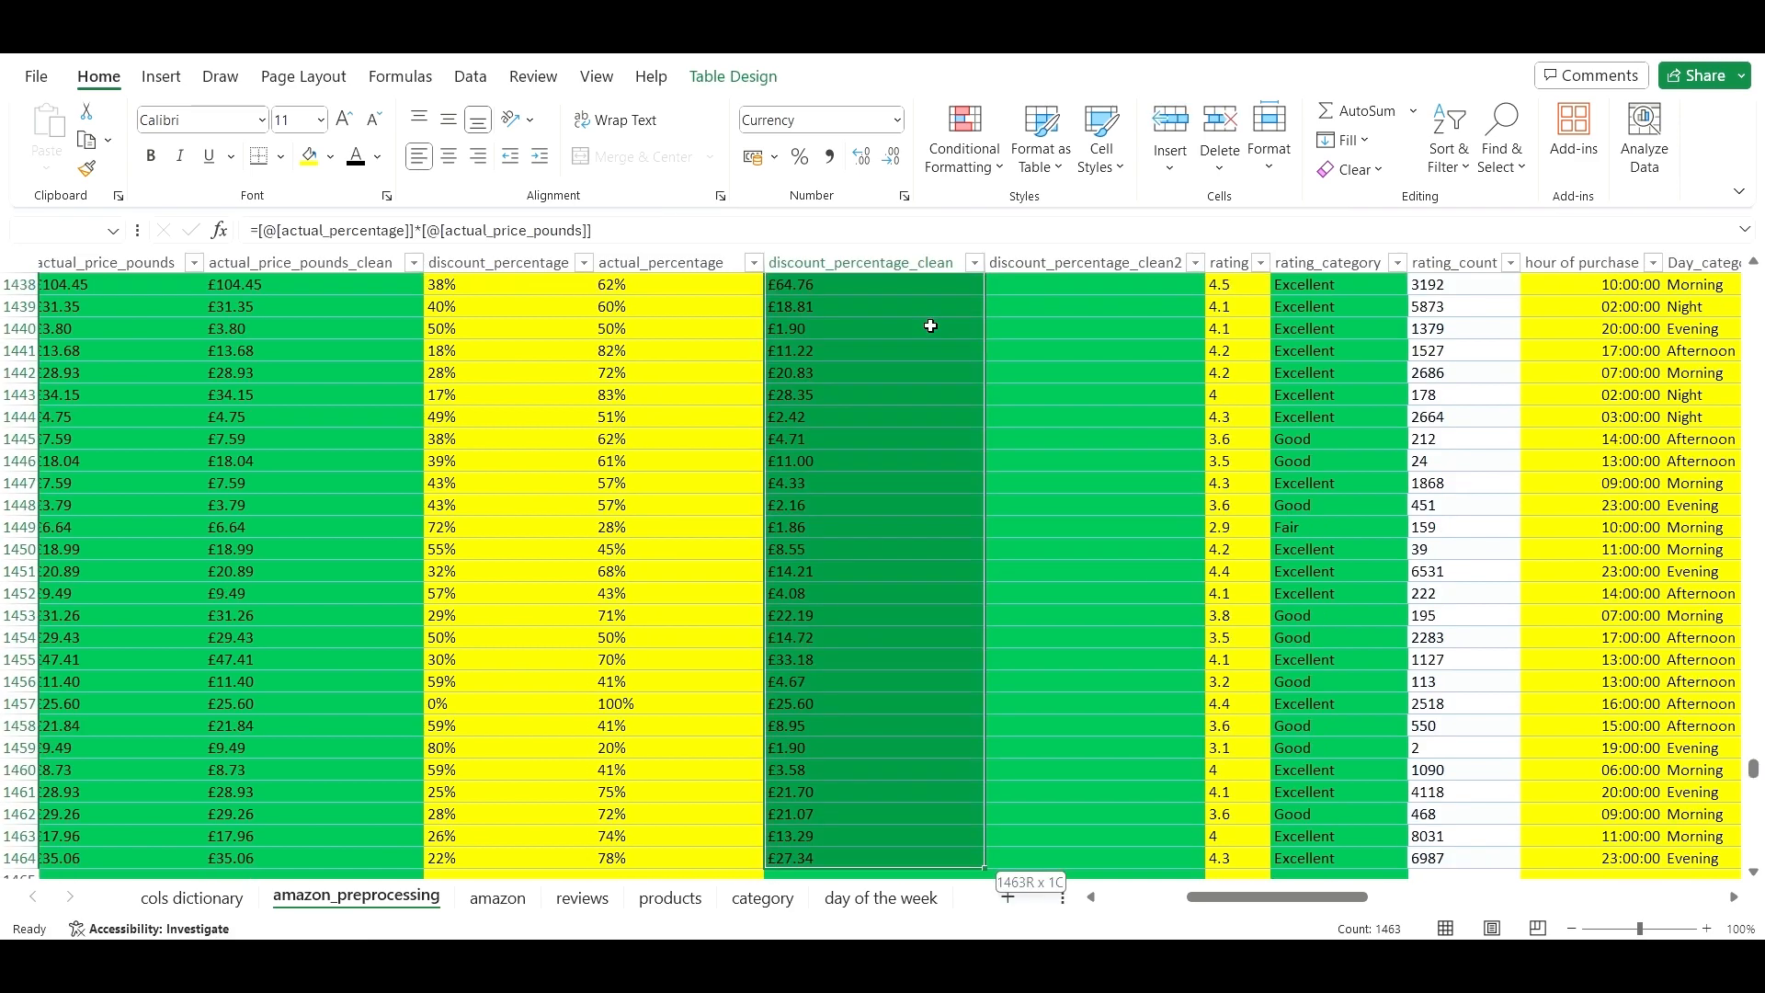
key("ctrl+c")
key("Right")
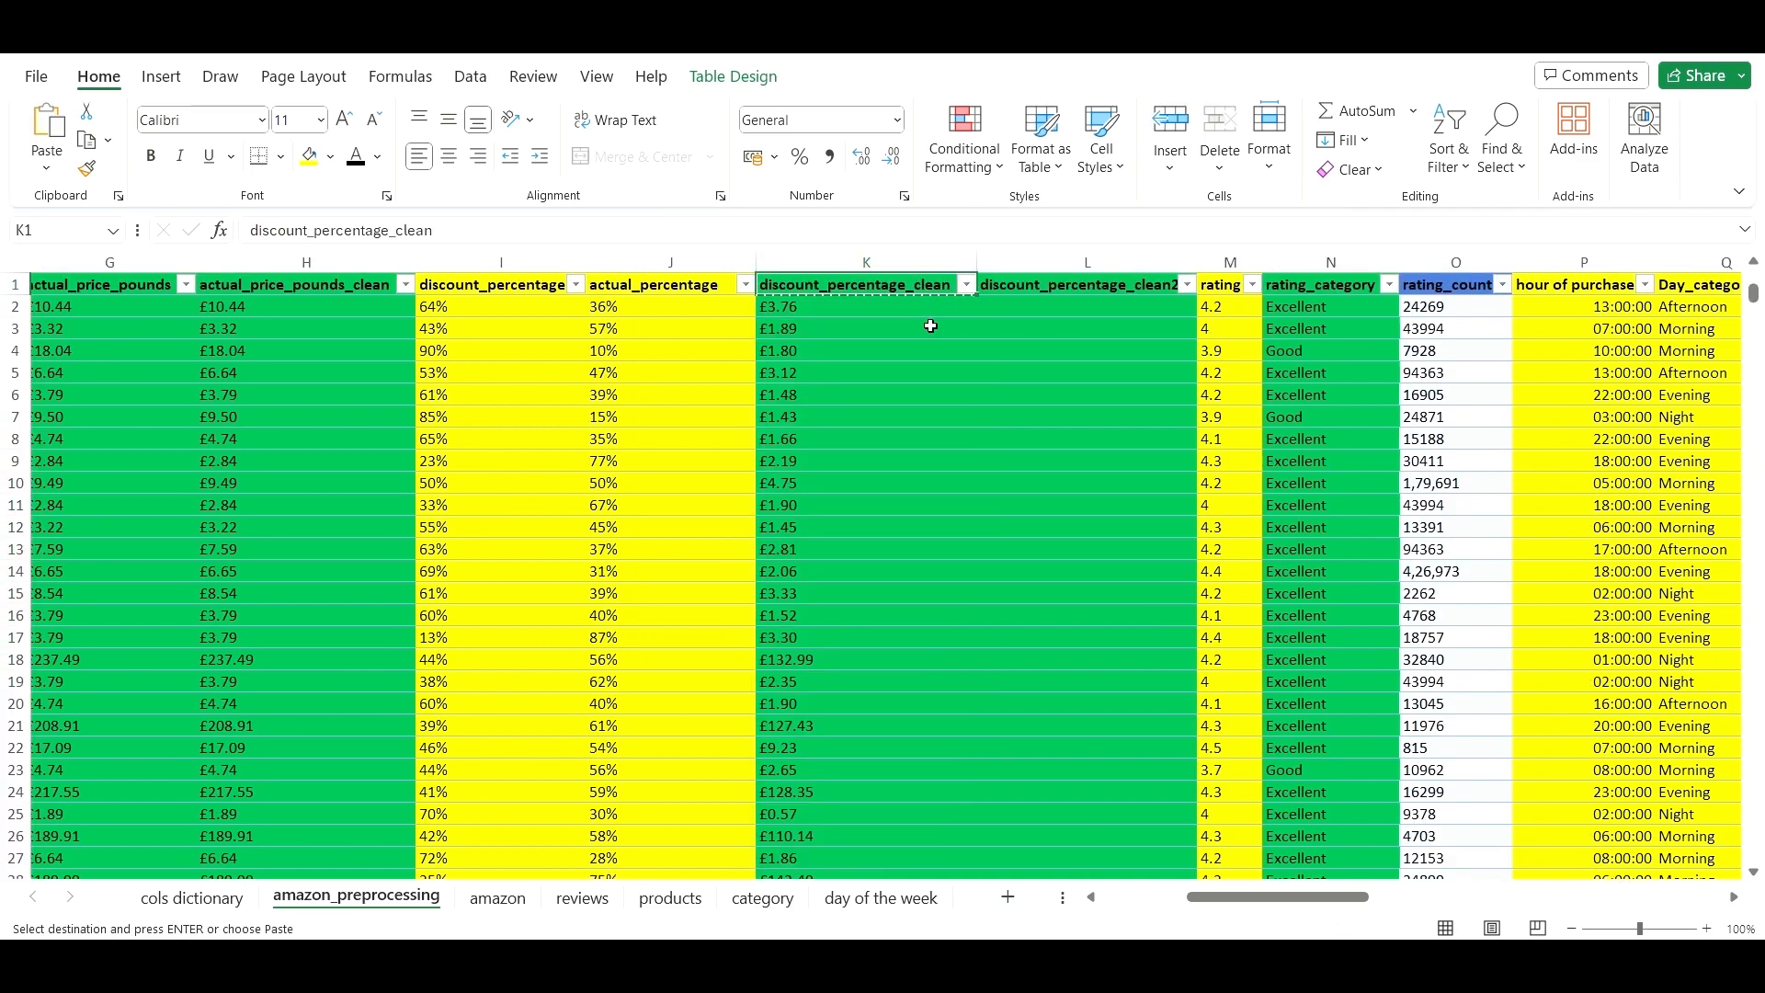
right_click(1051, 311)
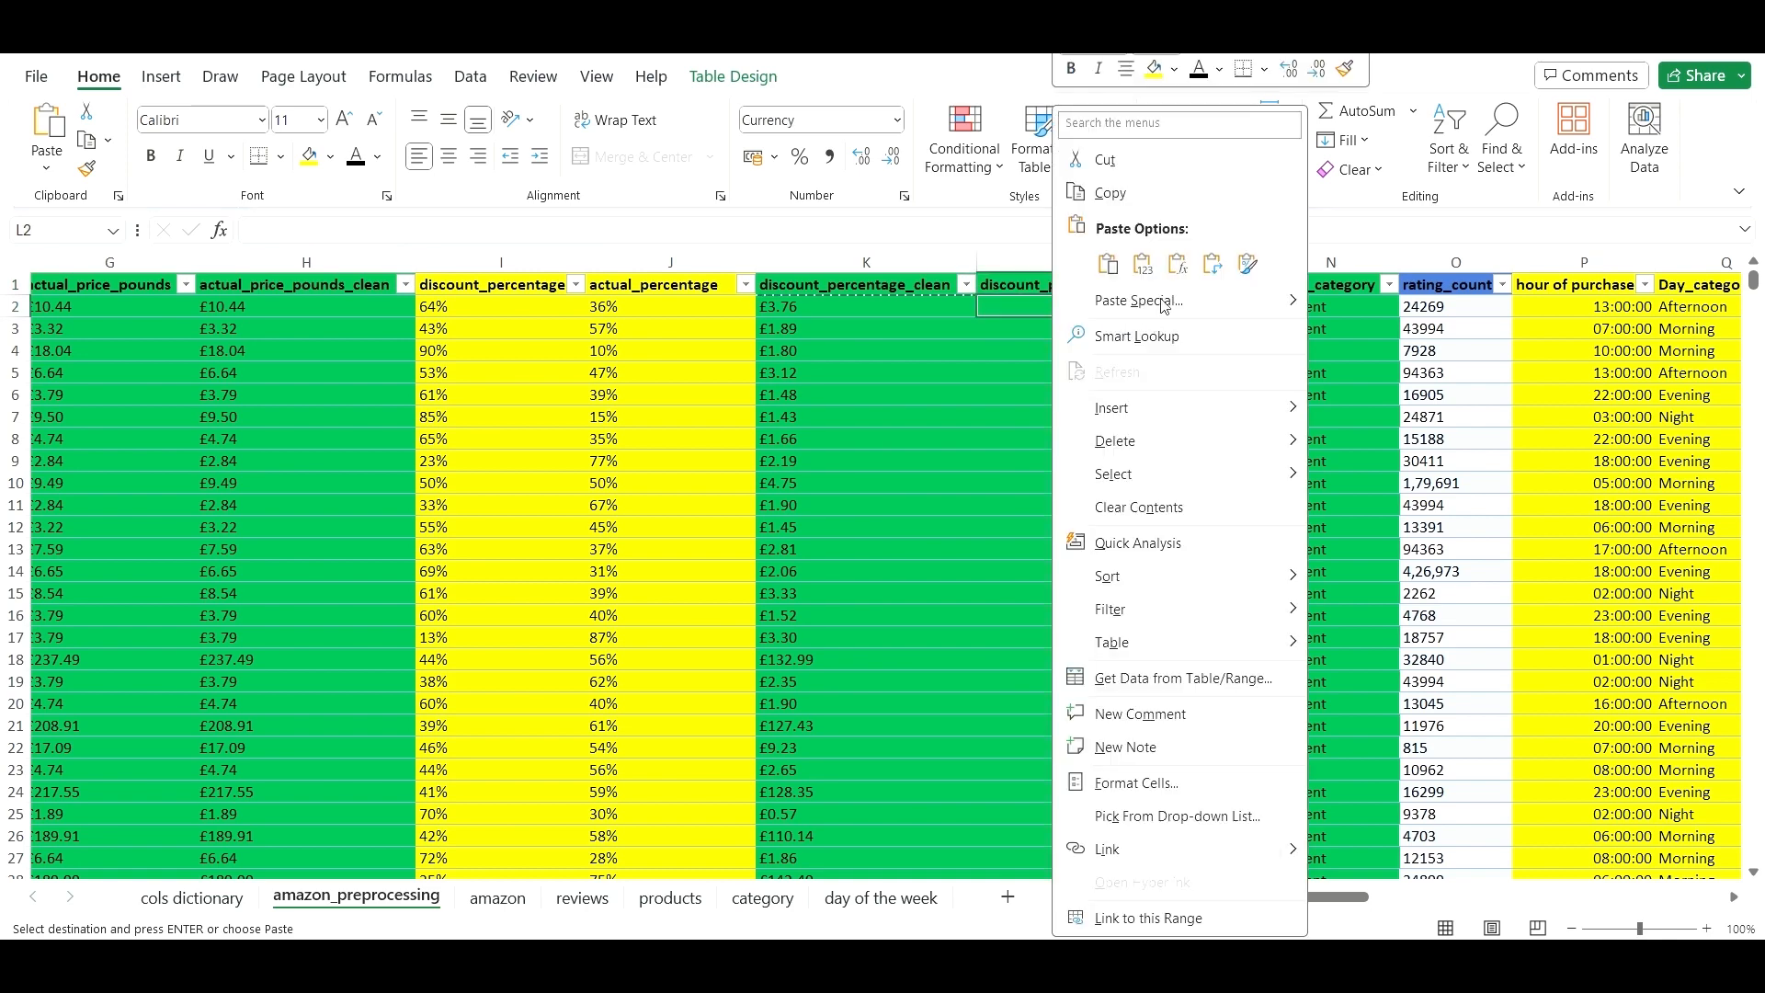
left_click(1148, 273)
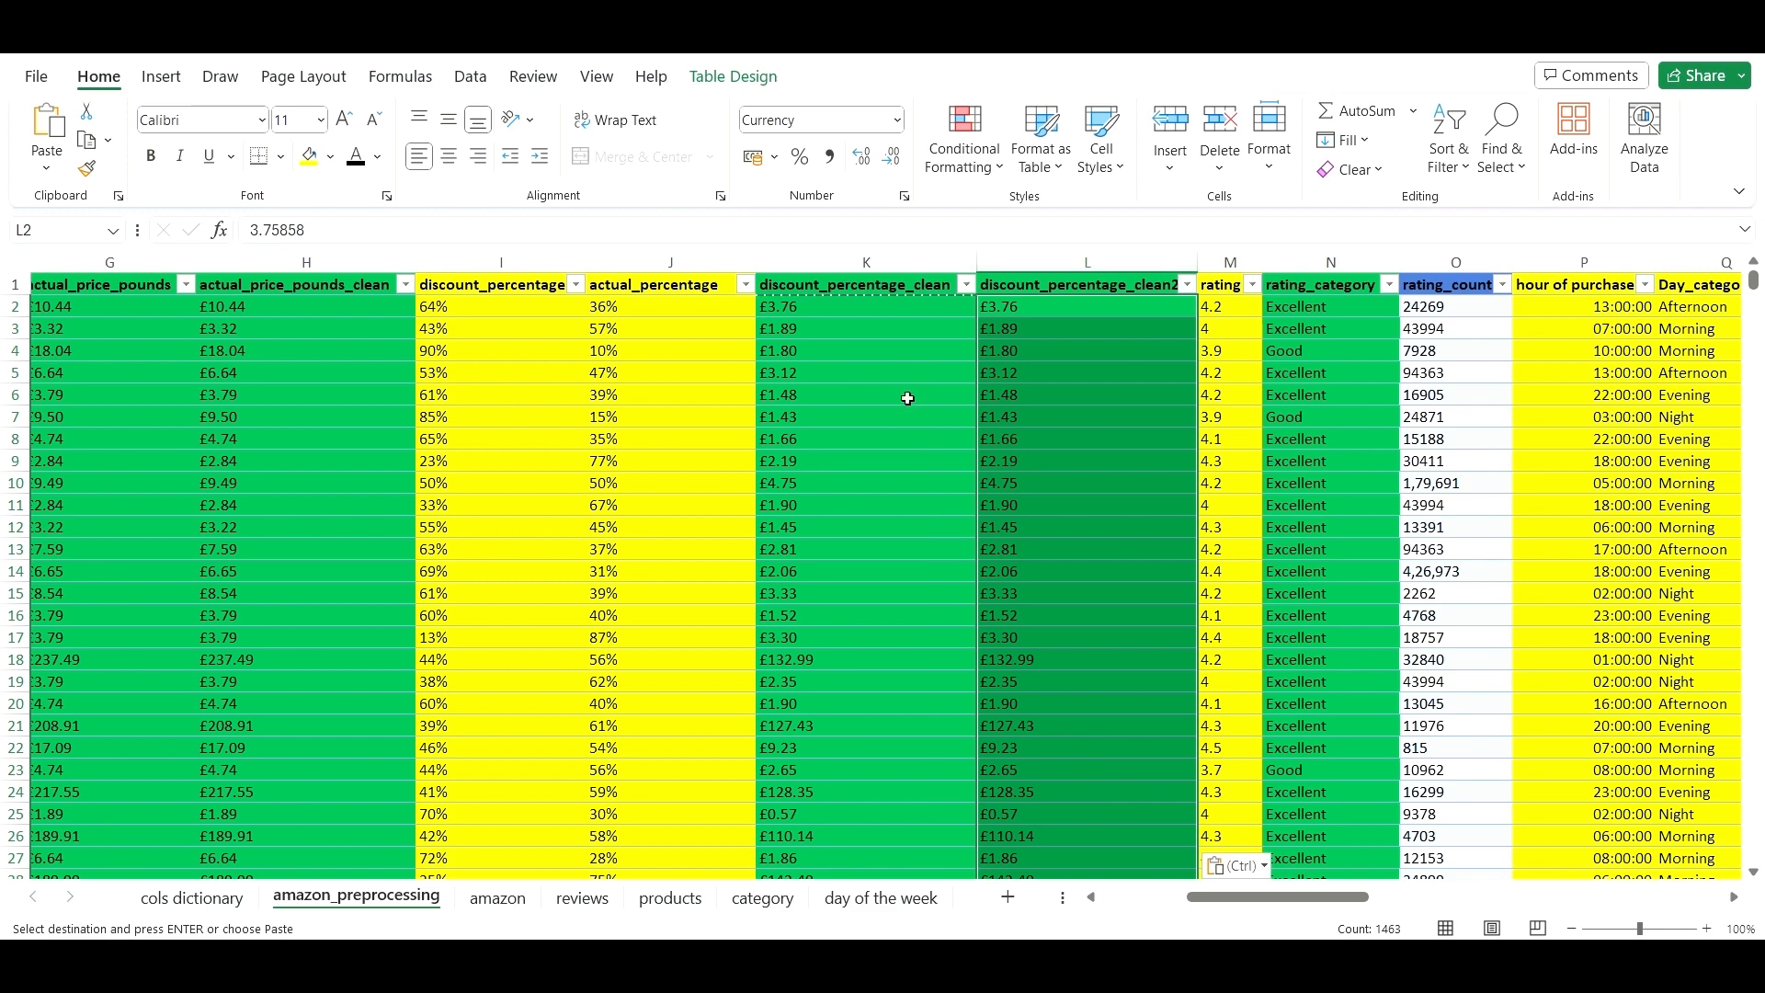
left_click(1007, 374)
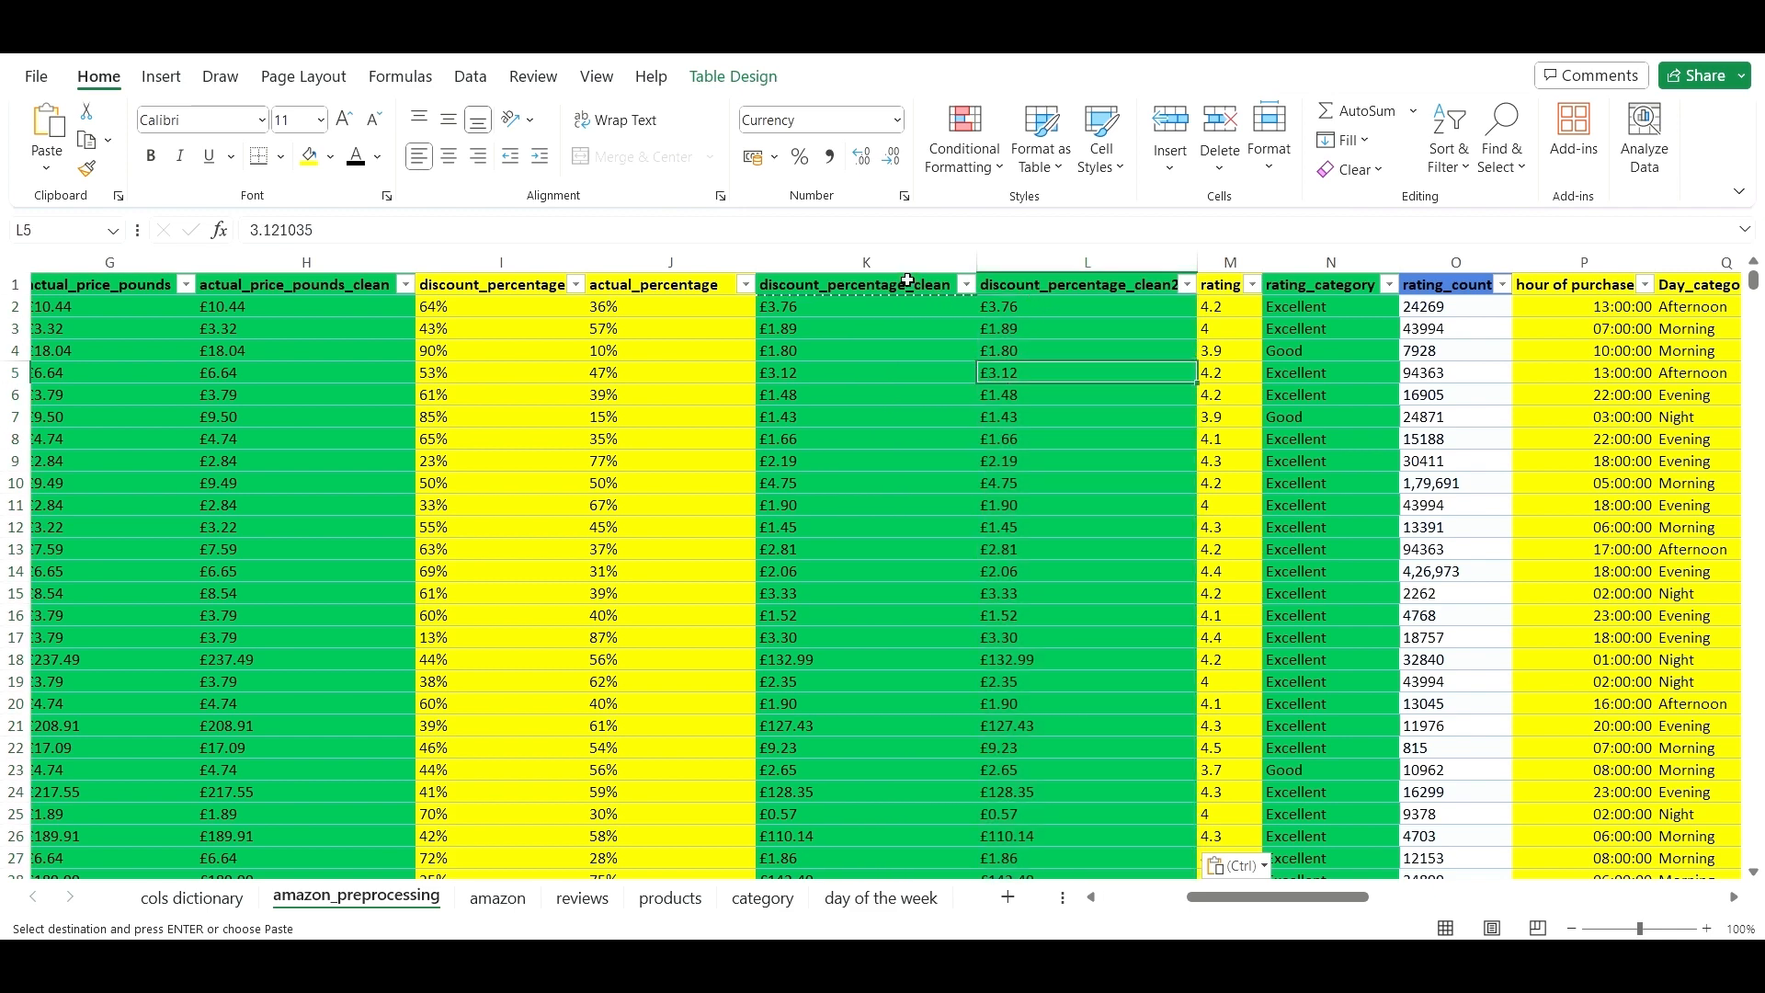
- Rename the original header to discount_percentage_ and the new one to discount_percentage_clean
left_click(1037, 290)
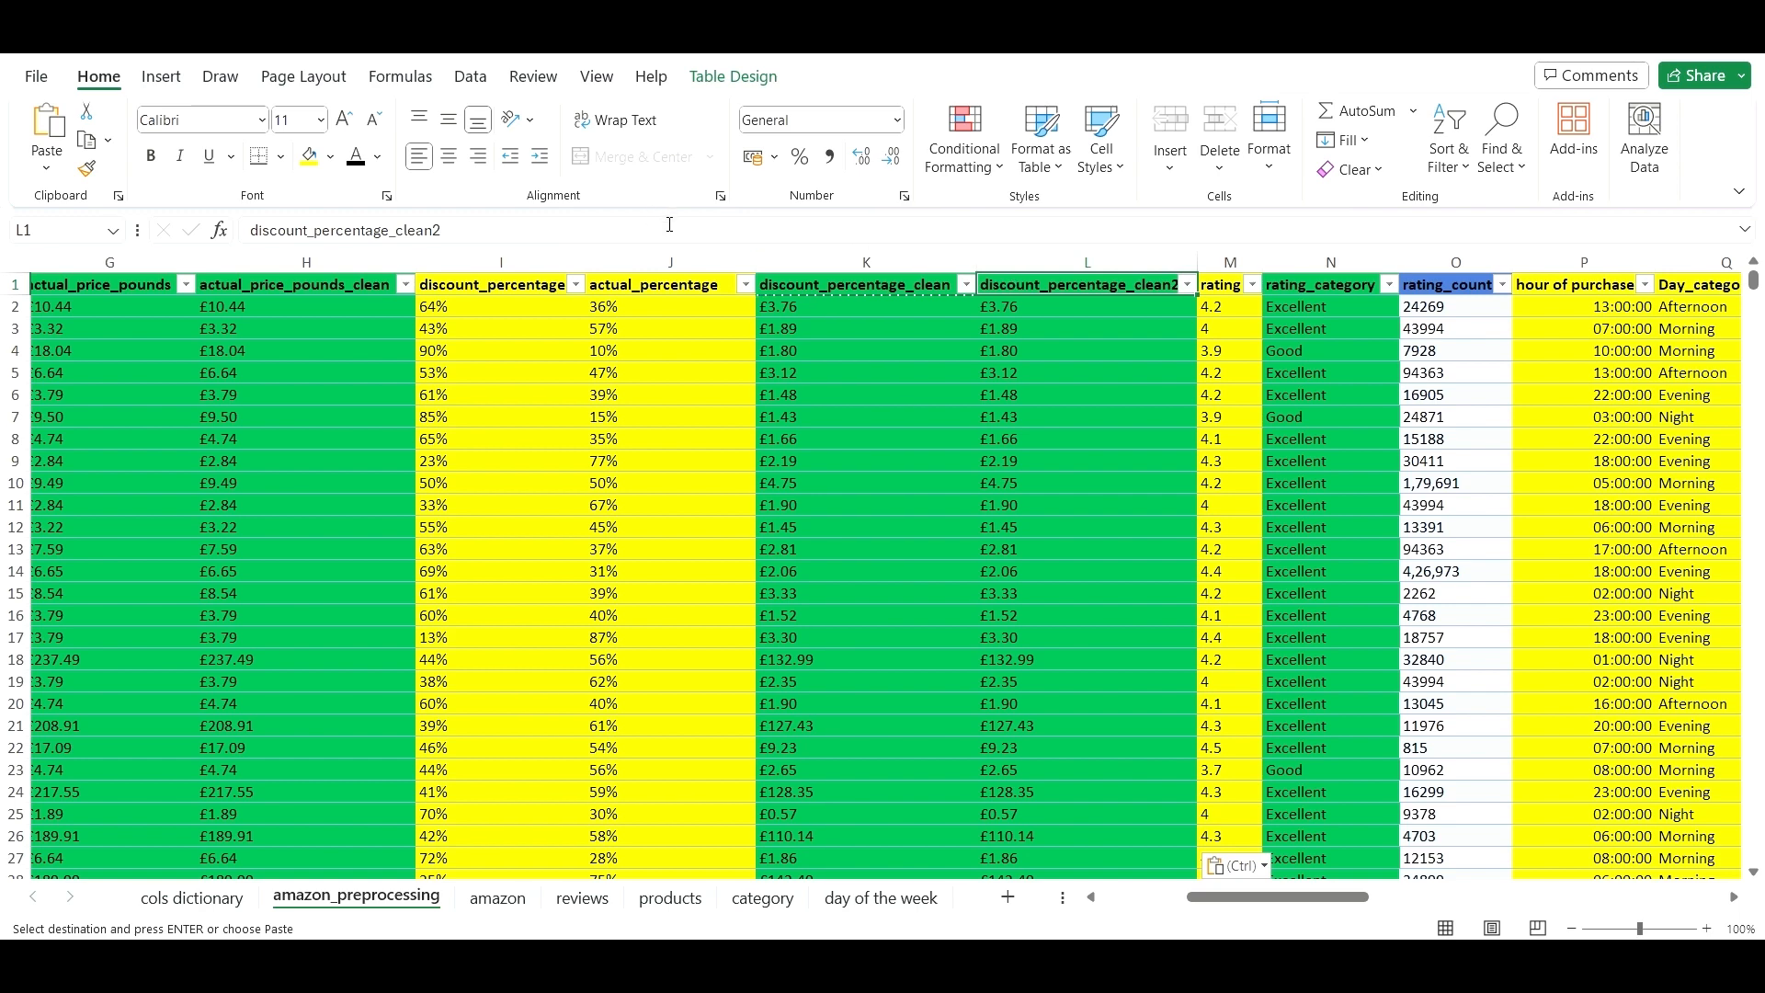
left_click(669, 227)
left_click(864, 284)
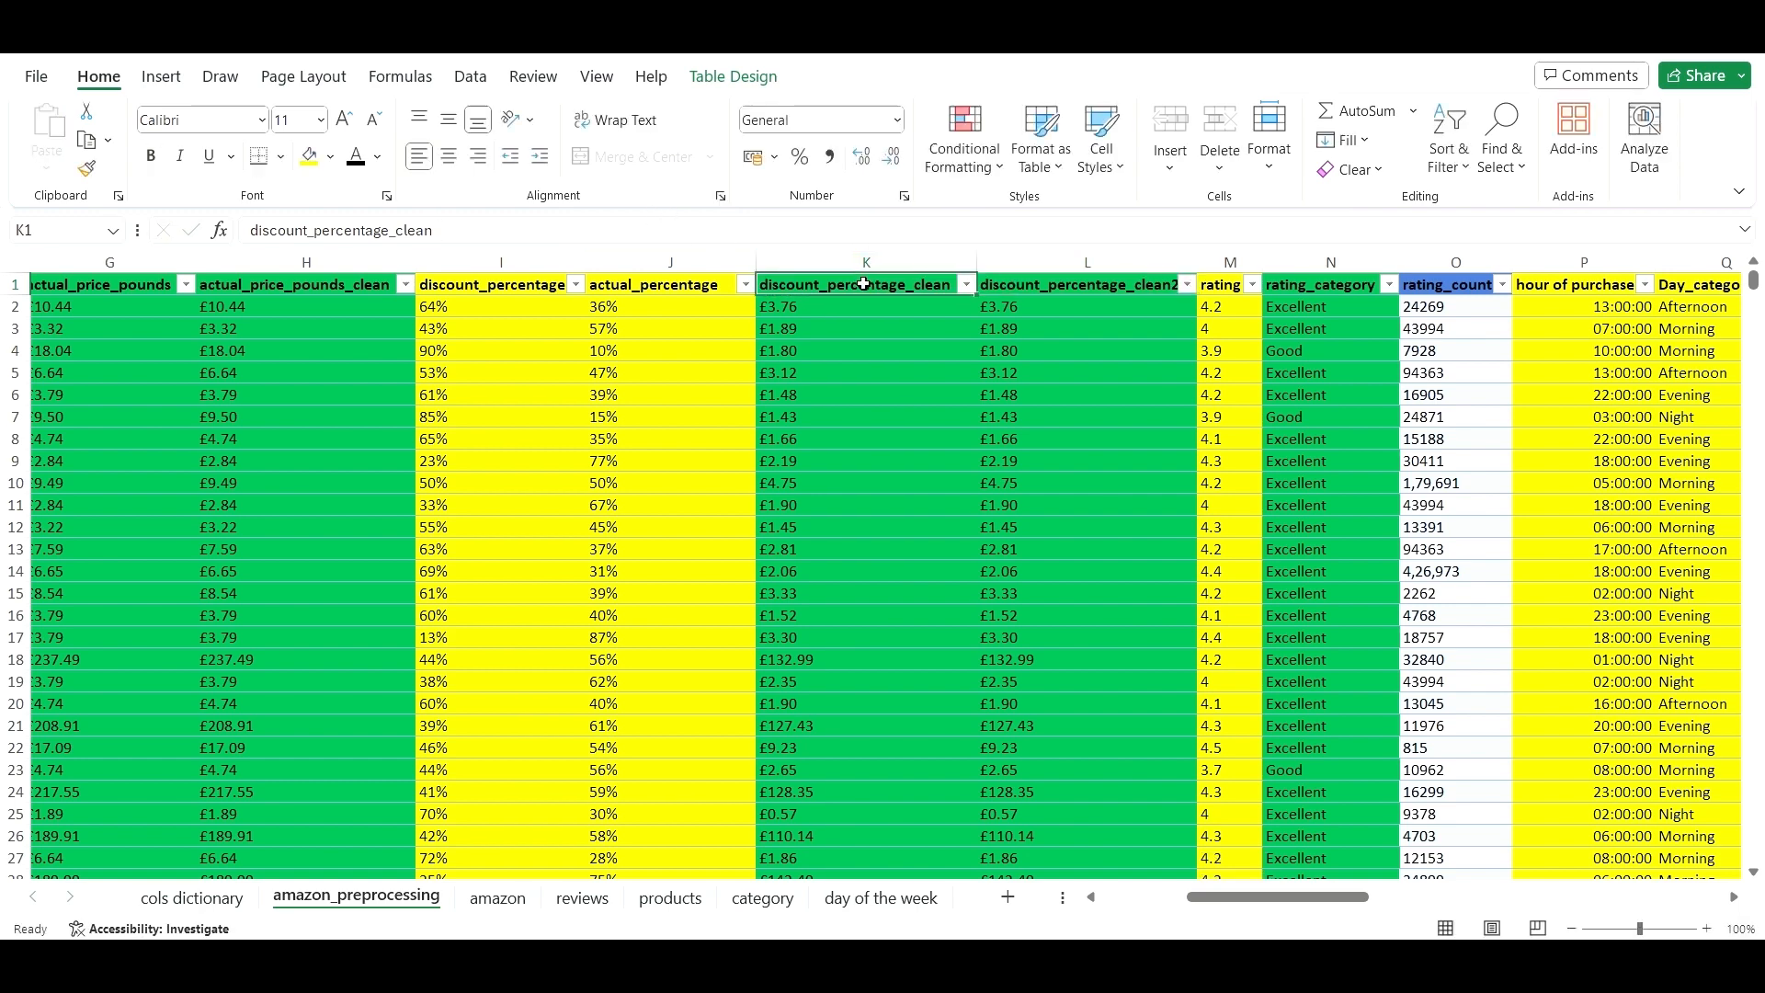
left_click(759, 235)
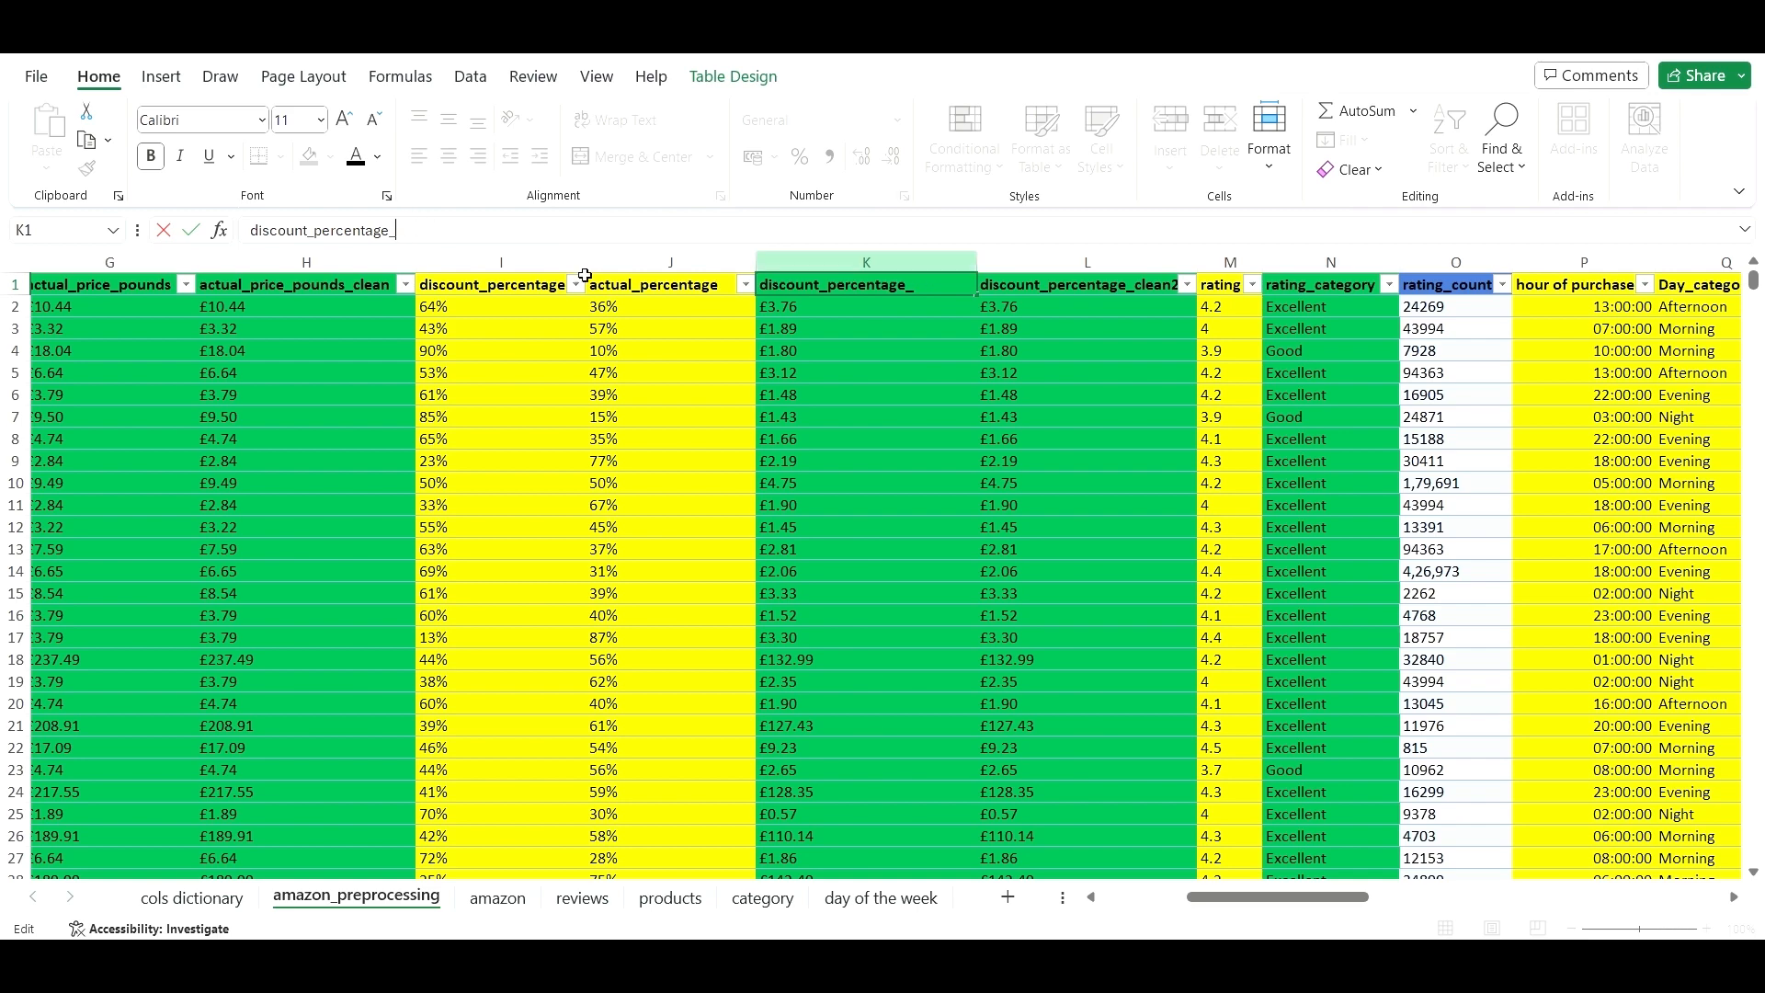
left_click(1034, 358)
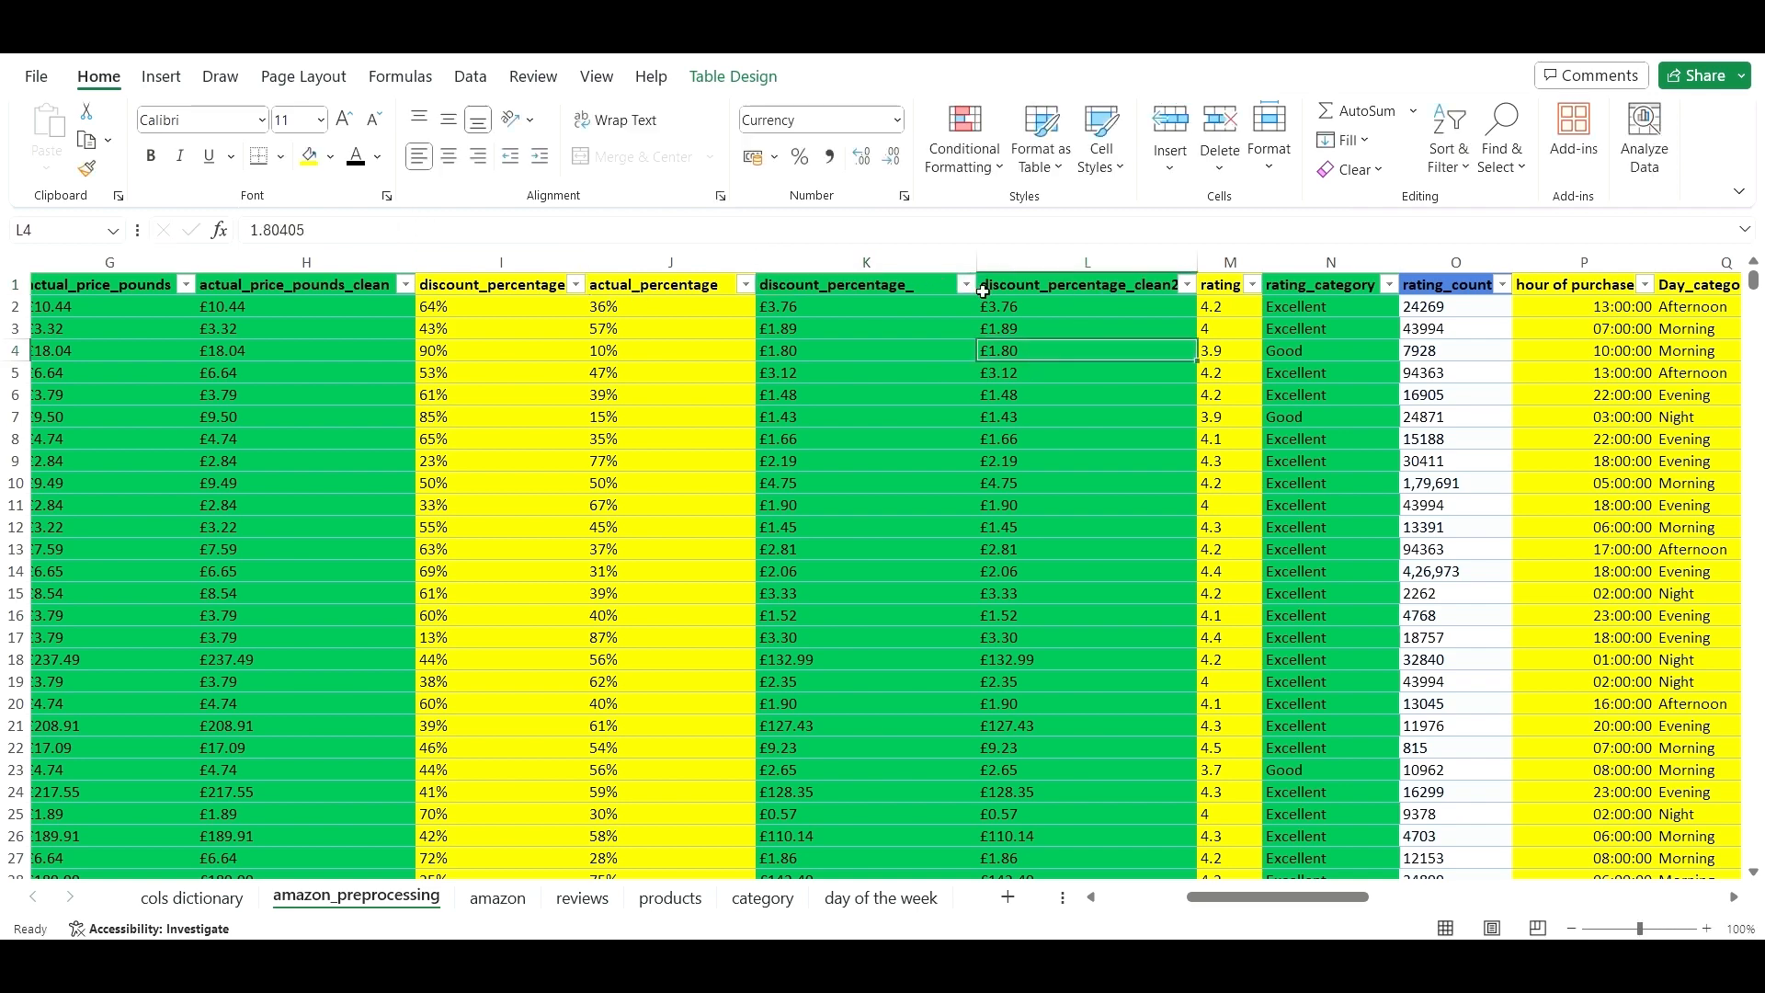
left_click(1144, 289)
left_click(799, 235)
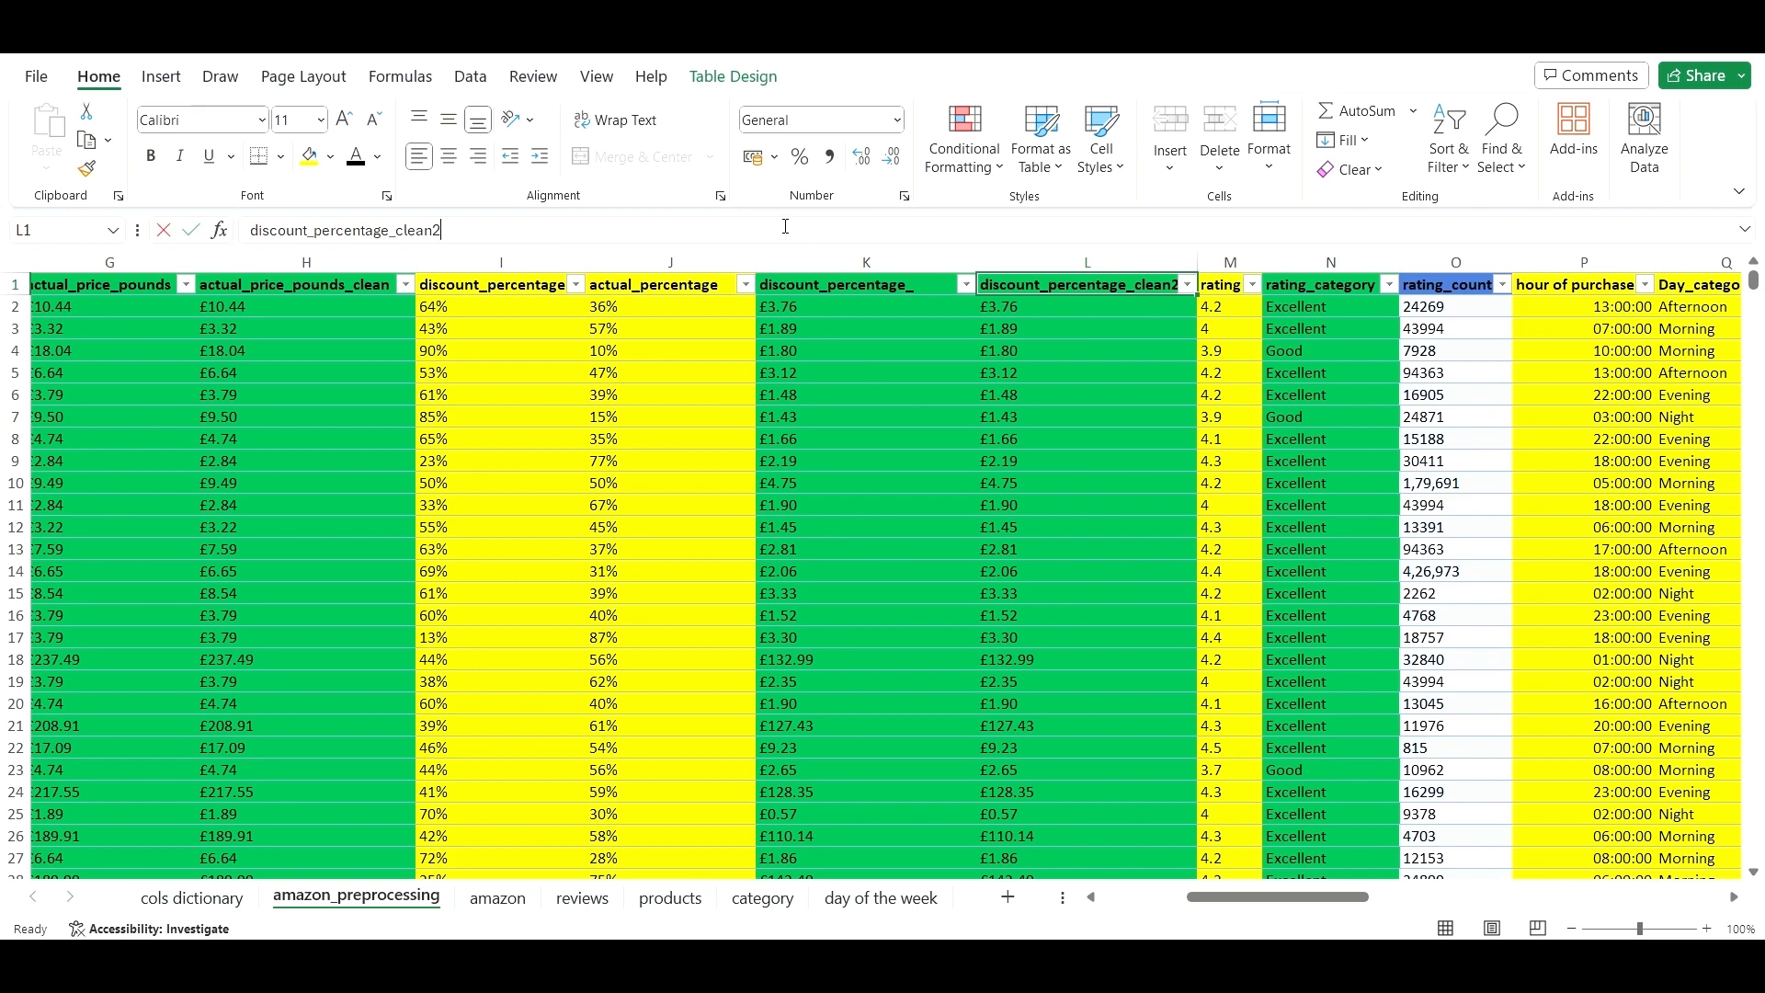
left_click(1042, 422)
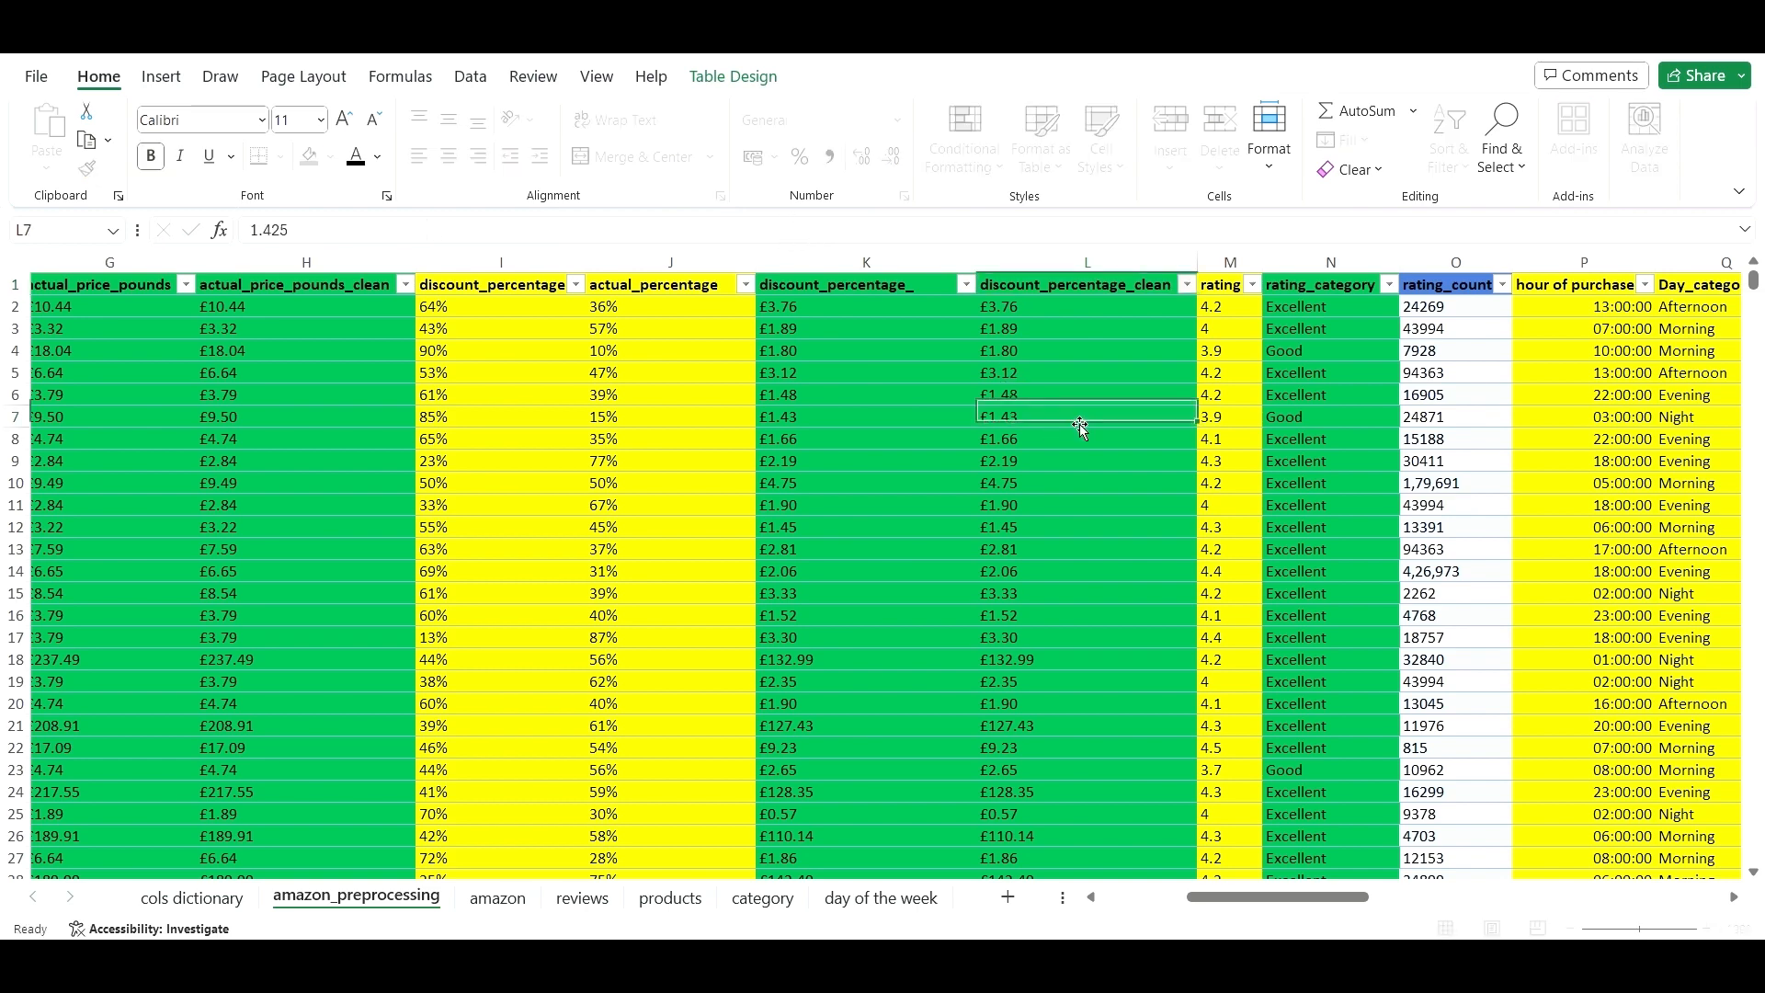
left_click(1292, 423)
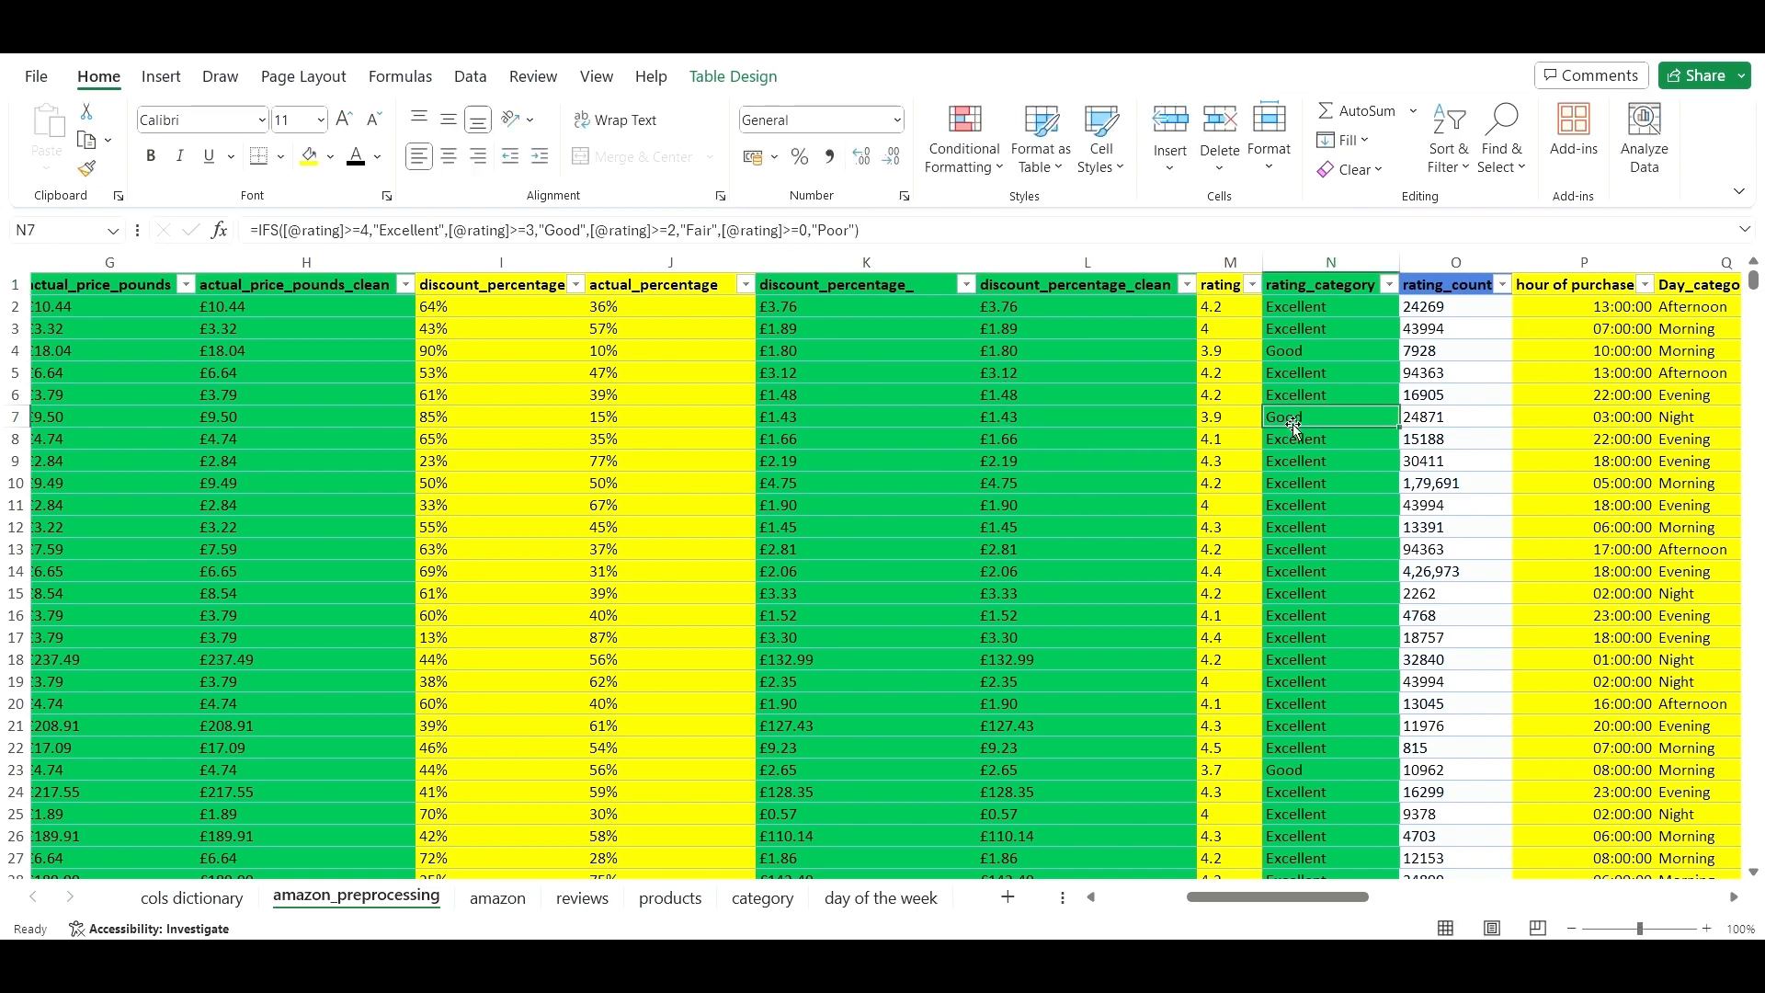
right_click(1443, 257)
- Insert a blank column before rating_count and fill the rating_category header into it
left_click(1521, 495)
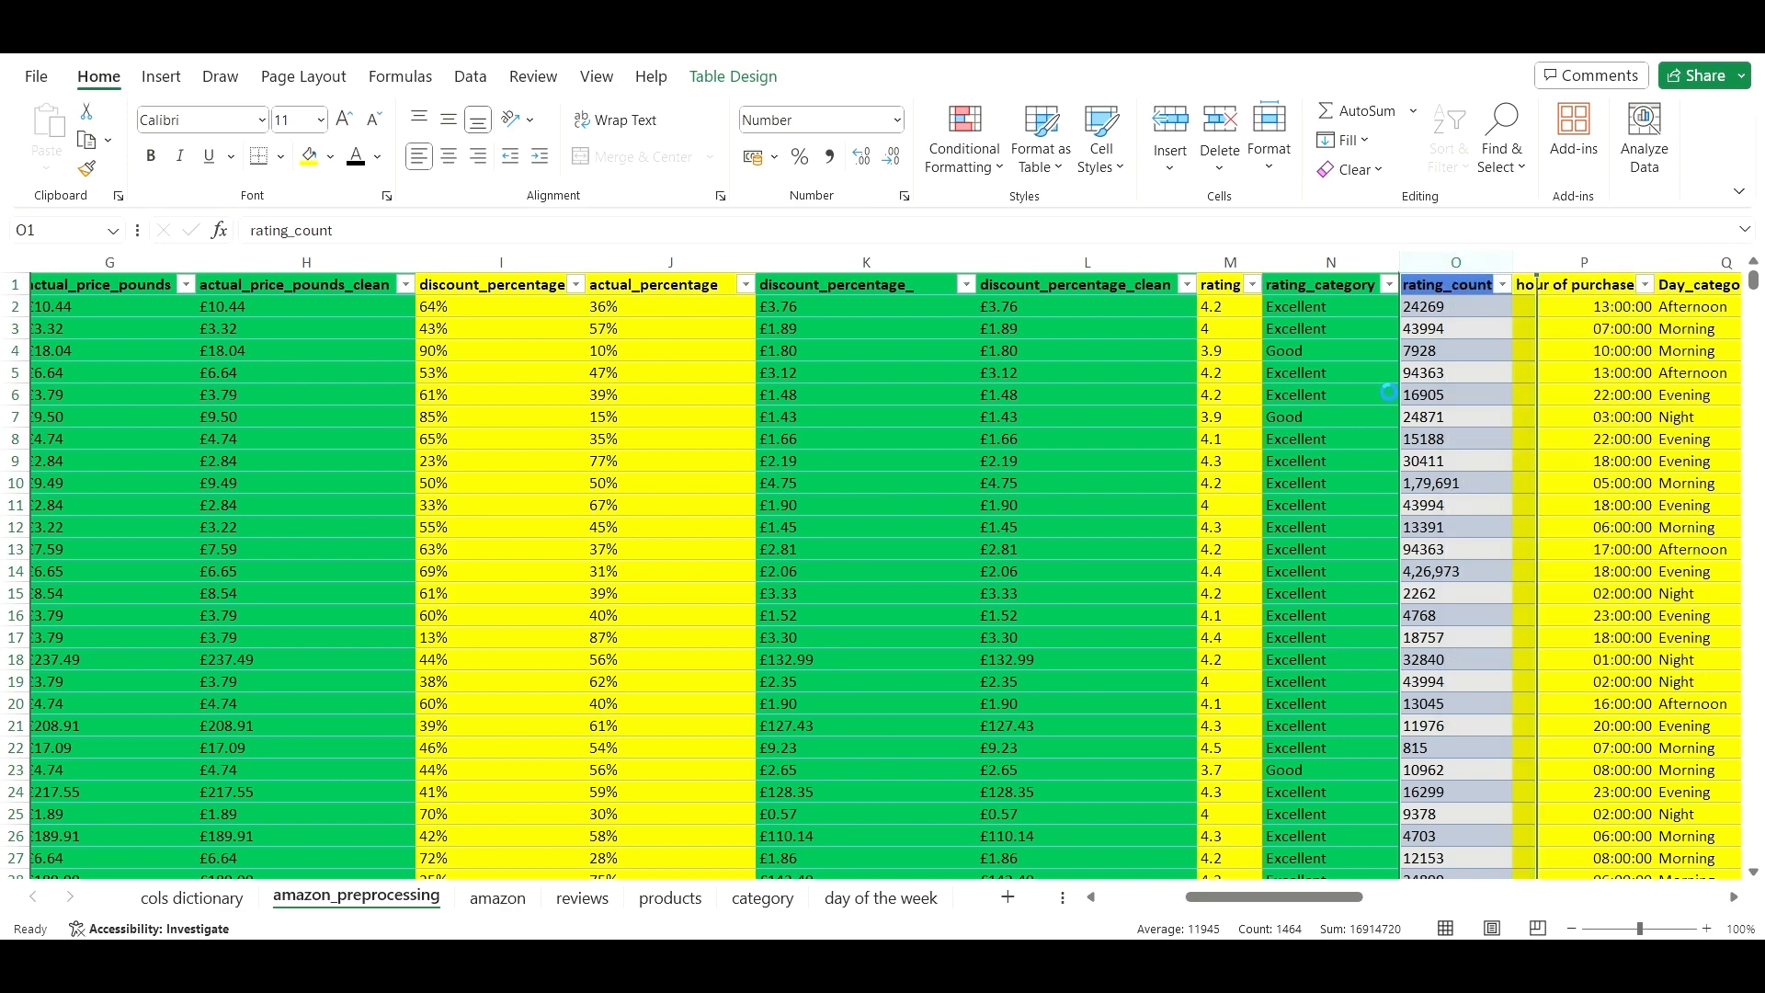
left_click(1360, 289)
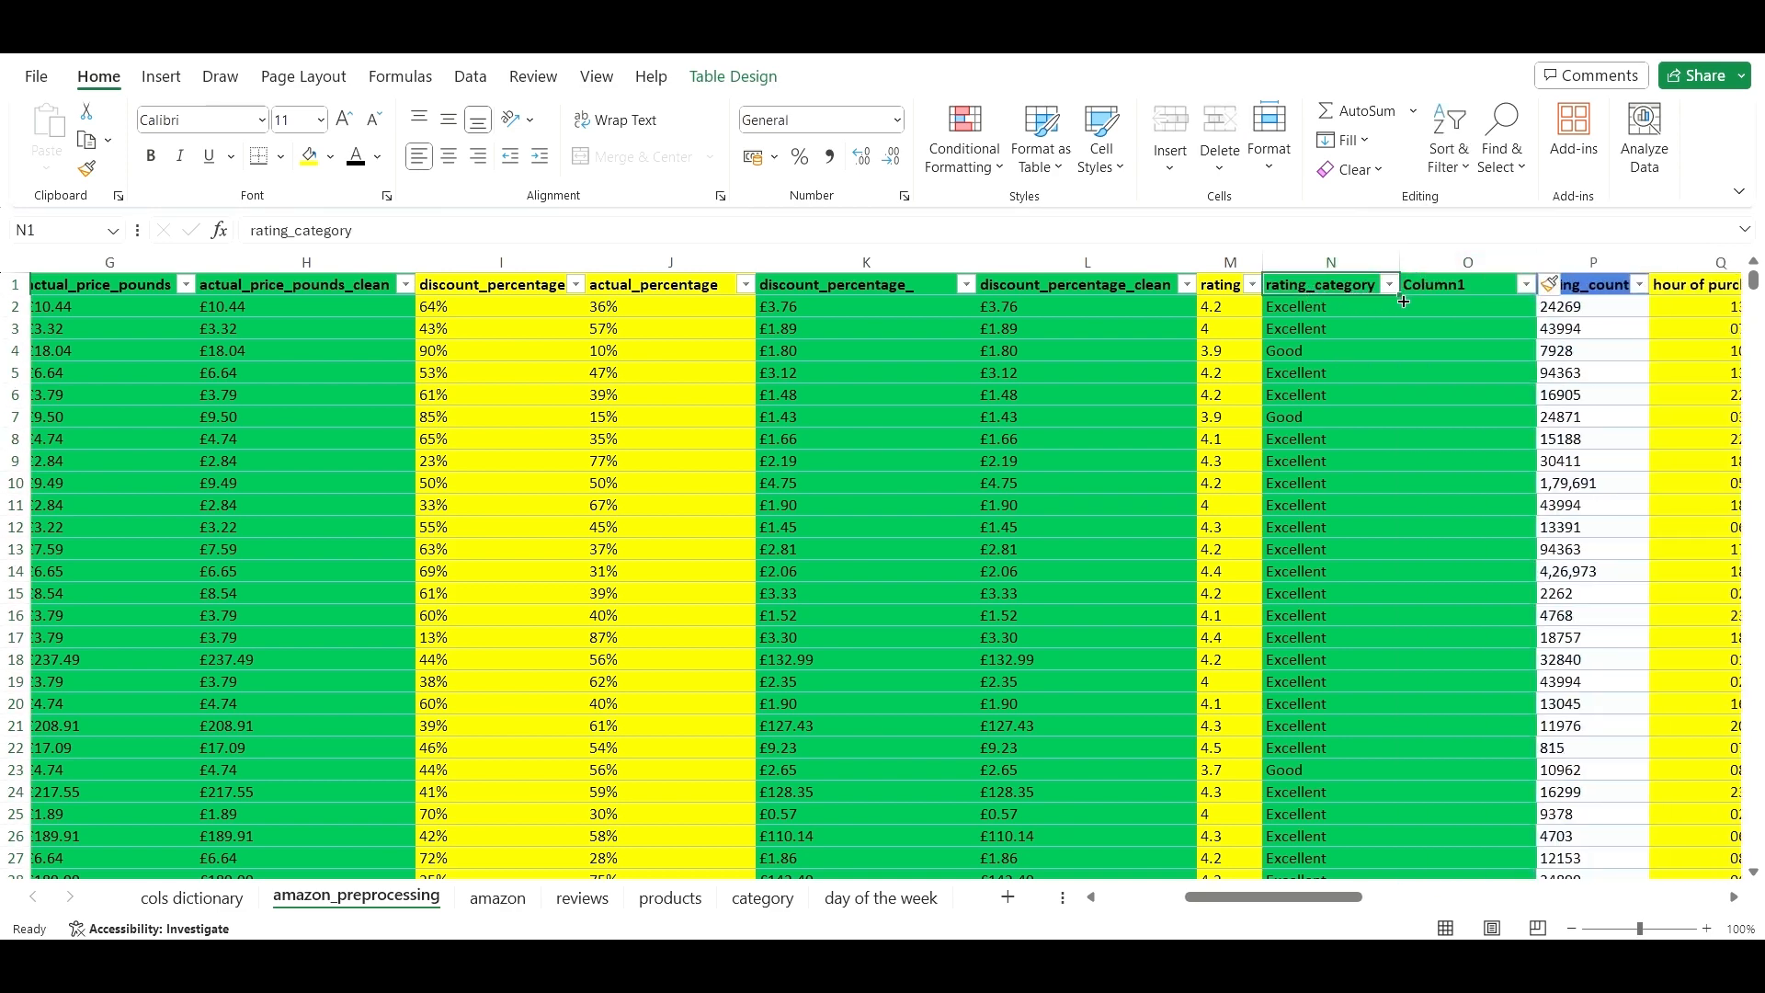
left_click_drag(1403, 300, 1471, 296)
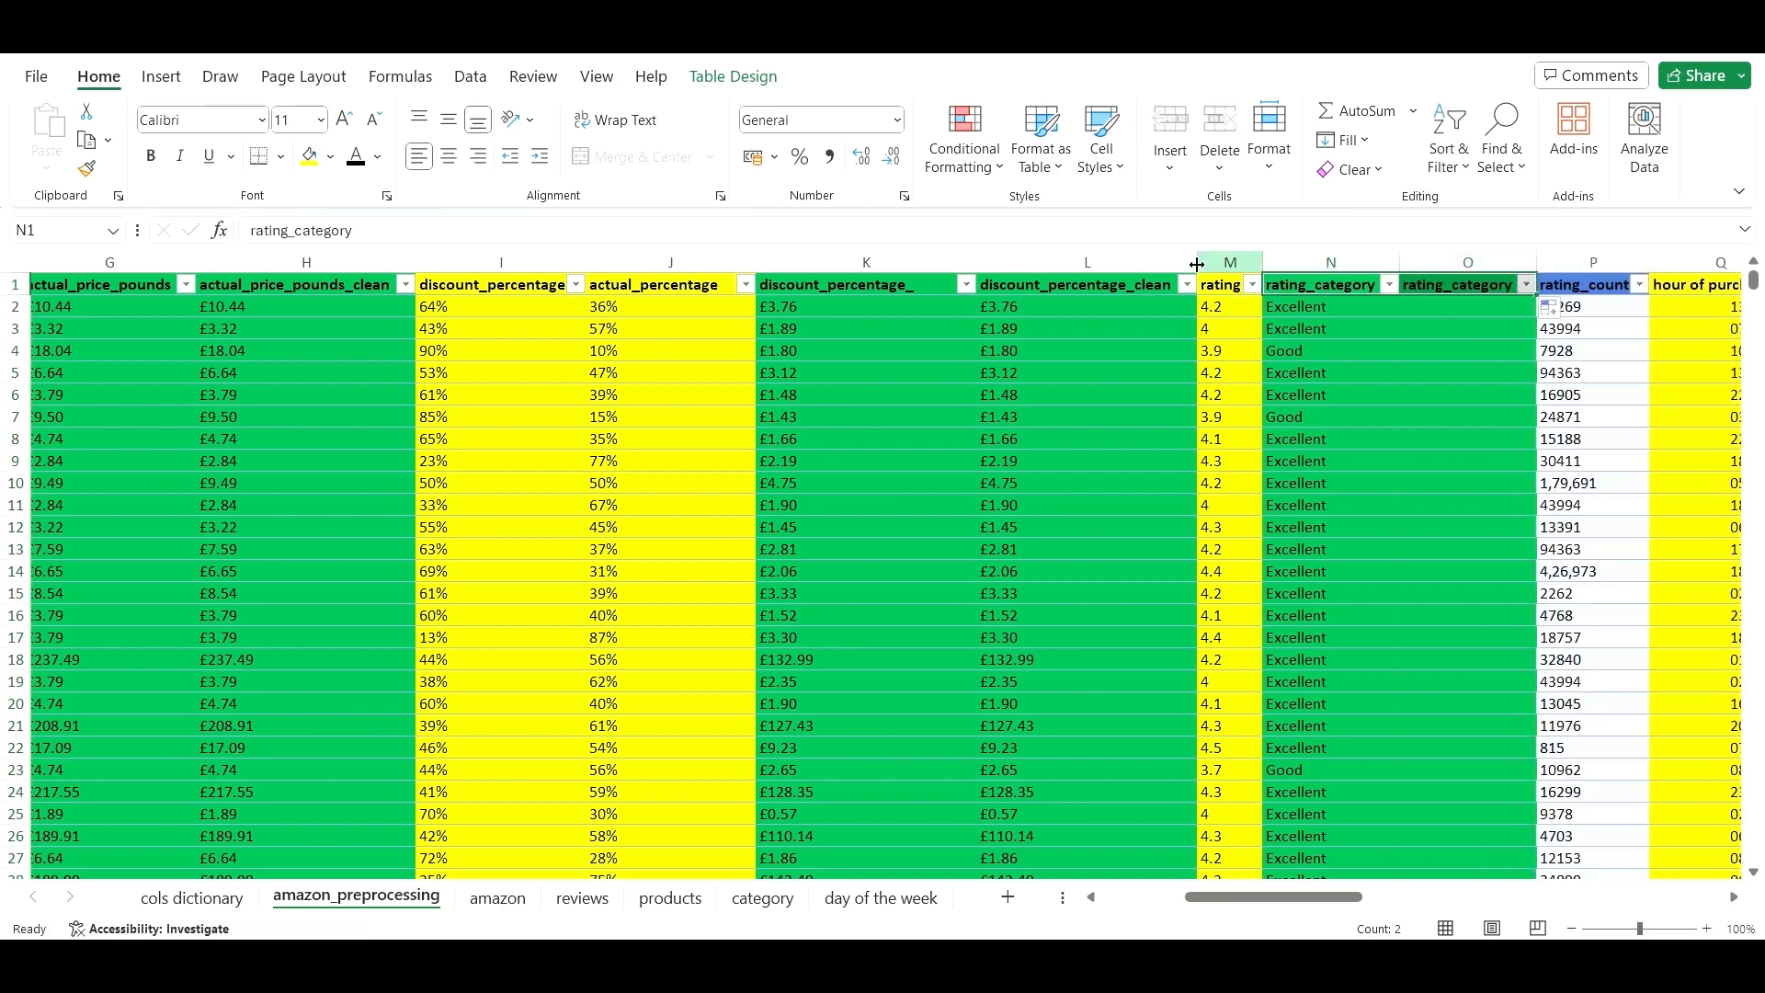
left_click(1104, 237)
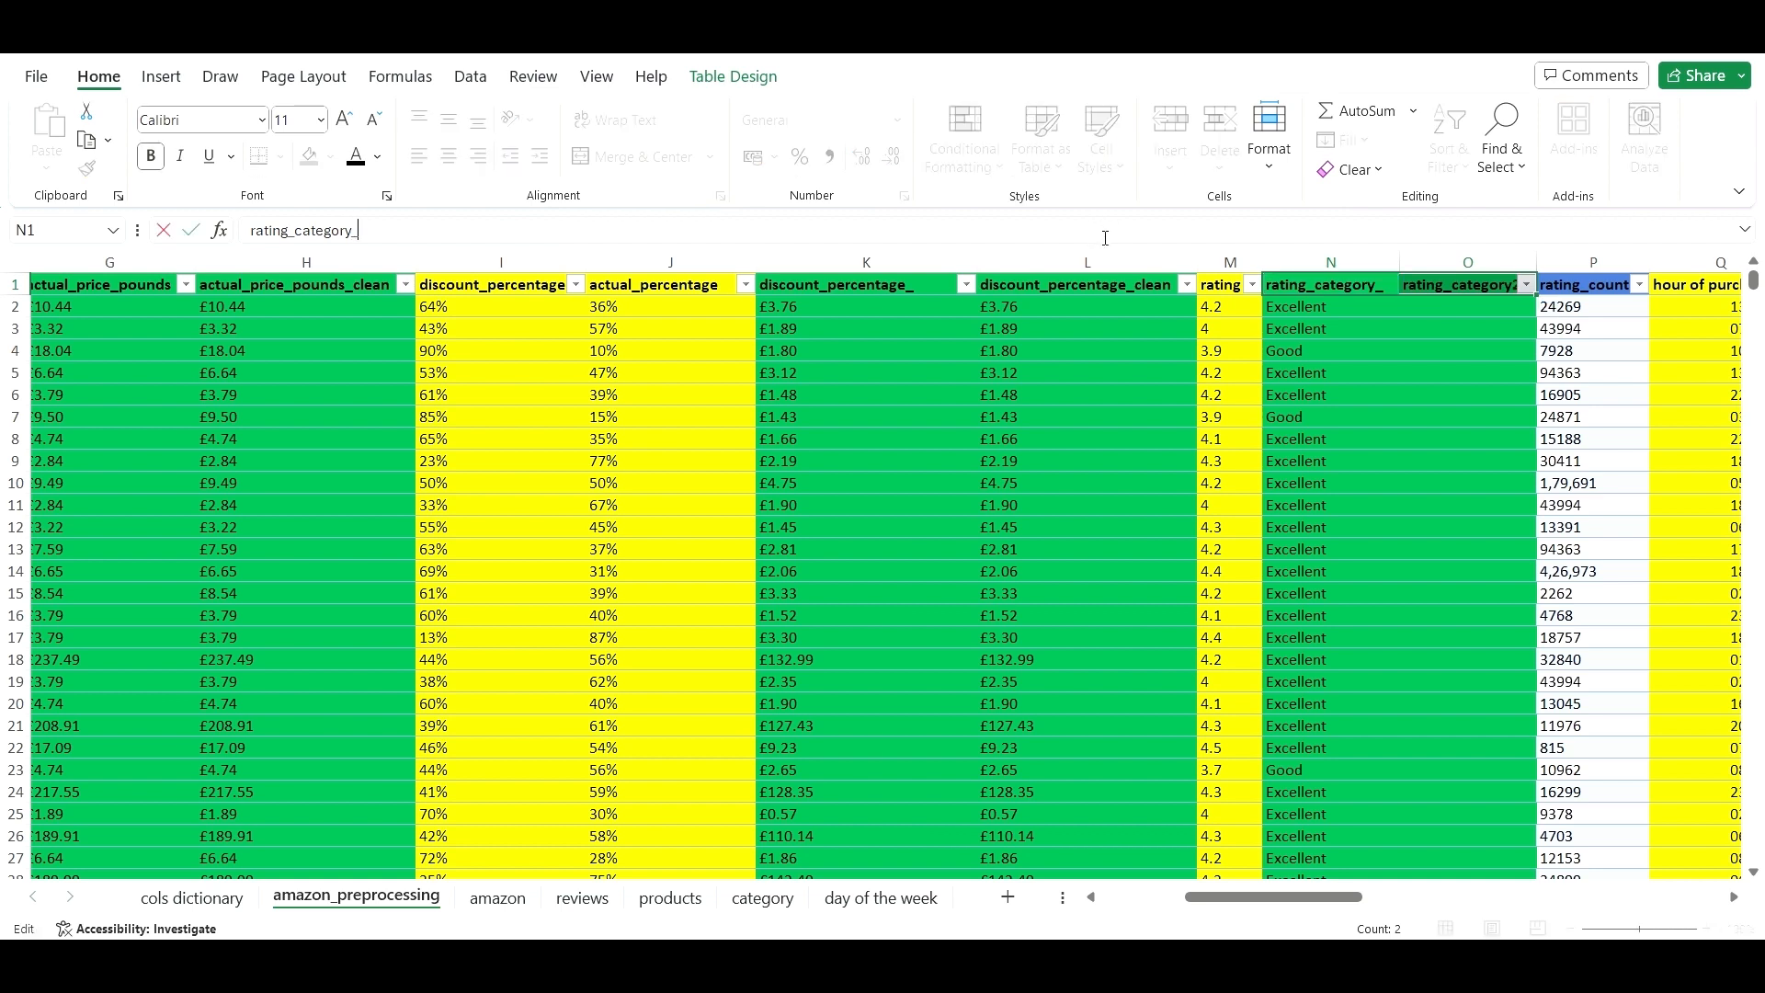
type("_clean")
left_click(1633, 373)
left_click(1498, 280)
left_click(1494, 282)
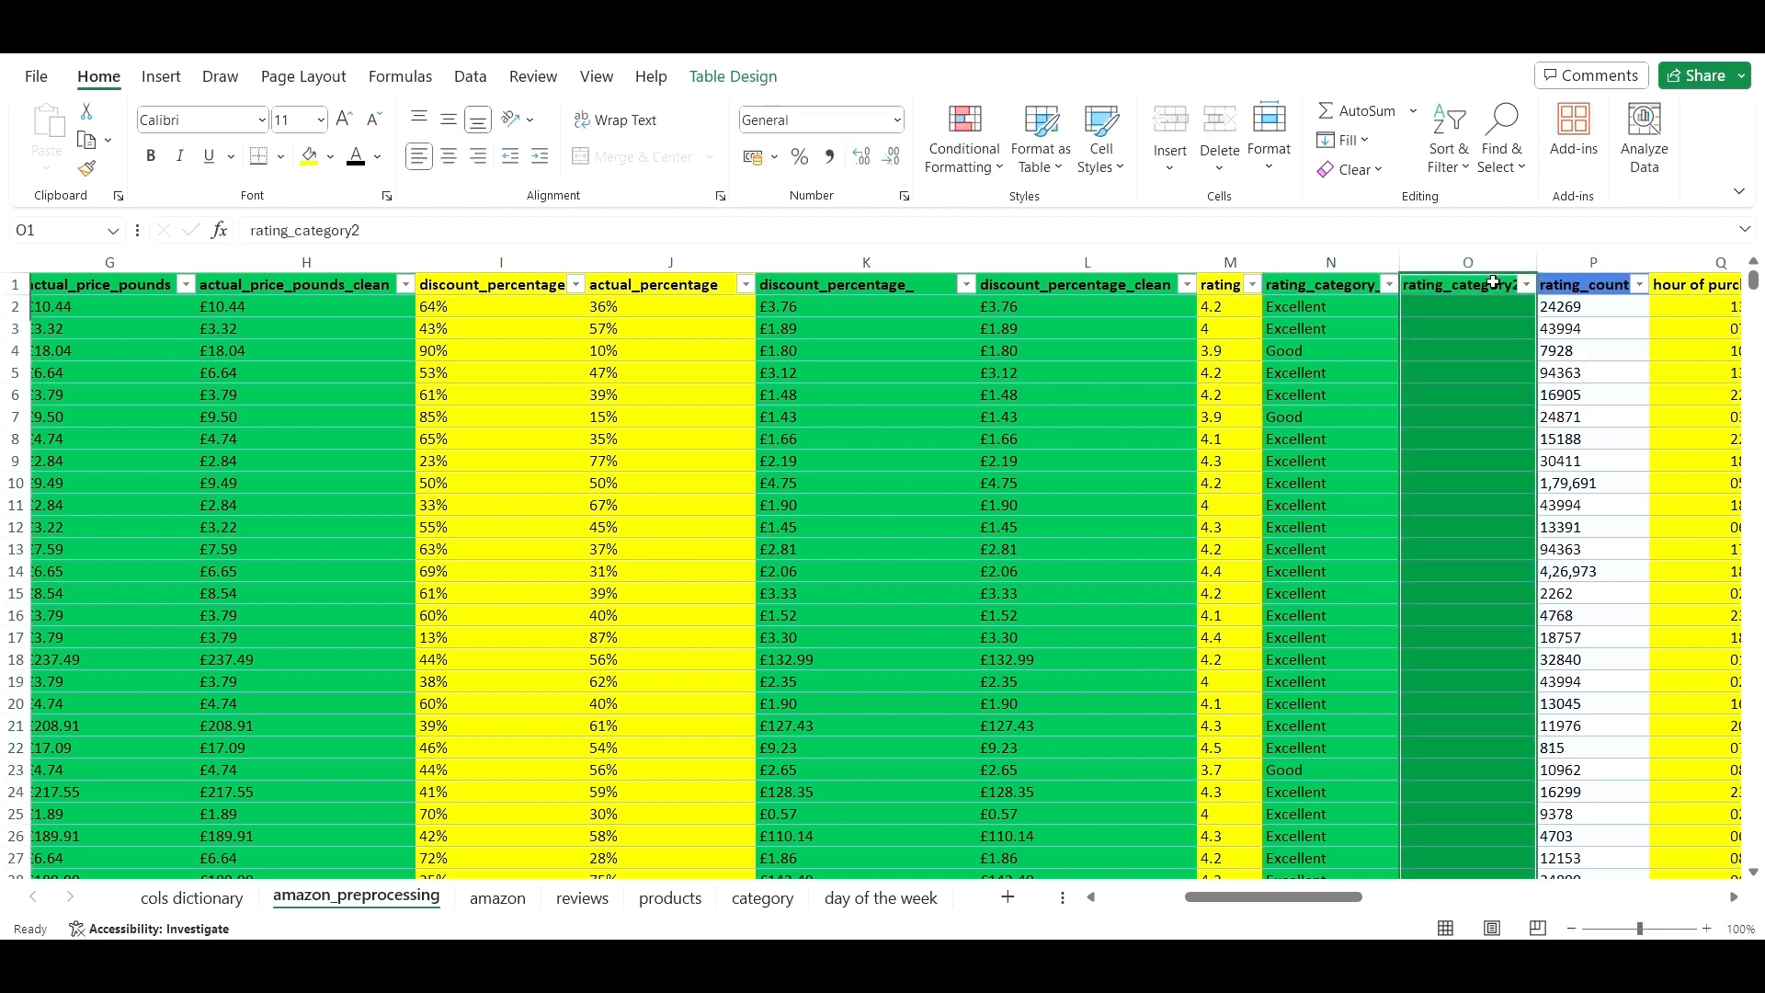
- Rename the original rating category header to rating_category_
left_click(1330, 284)
left_click_drag(395, 230, 243, 229)
key("ctrl+c")
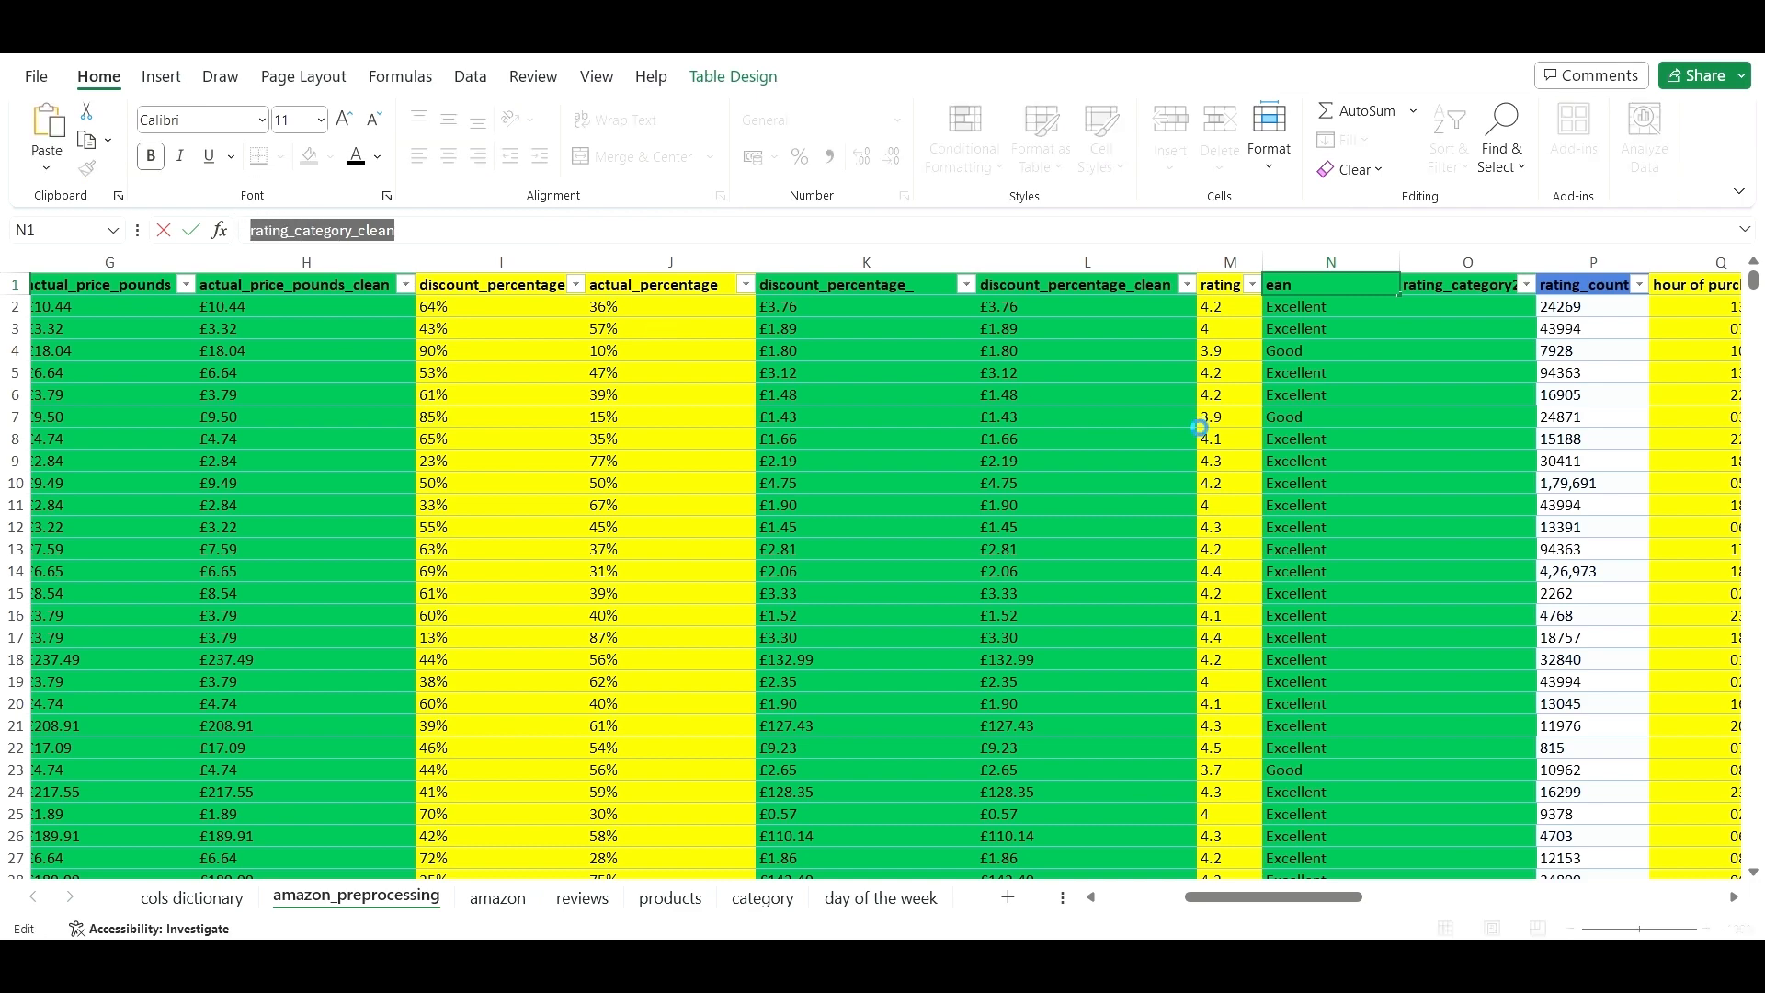
left_click(1448, 276)
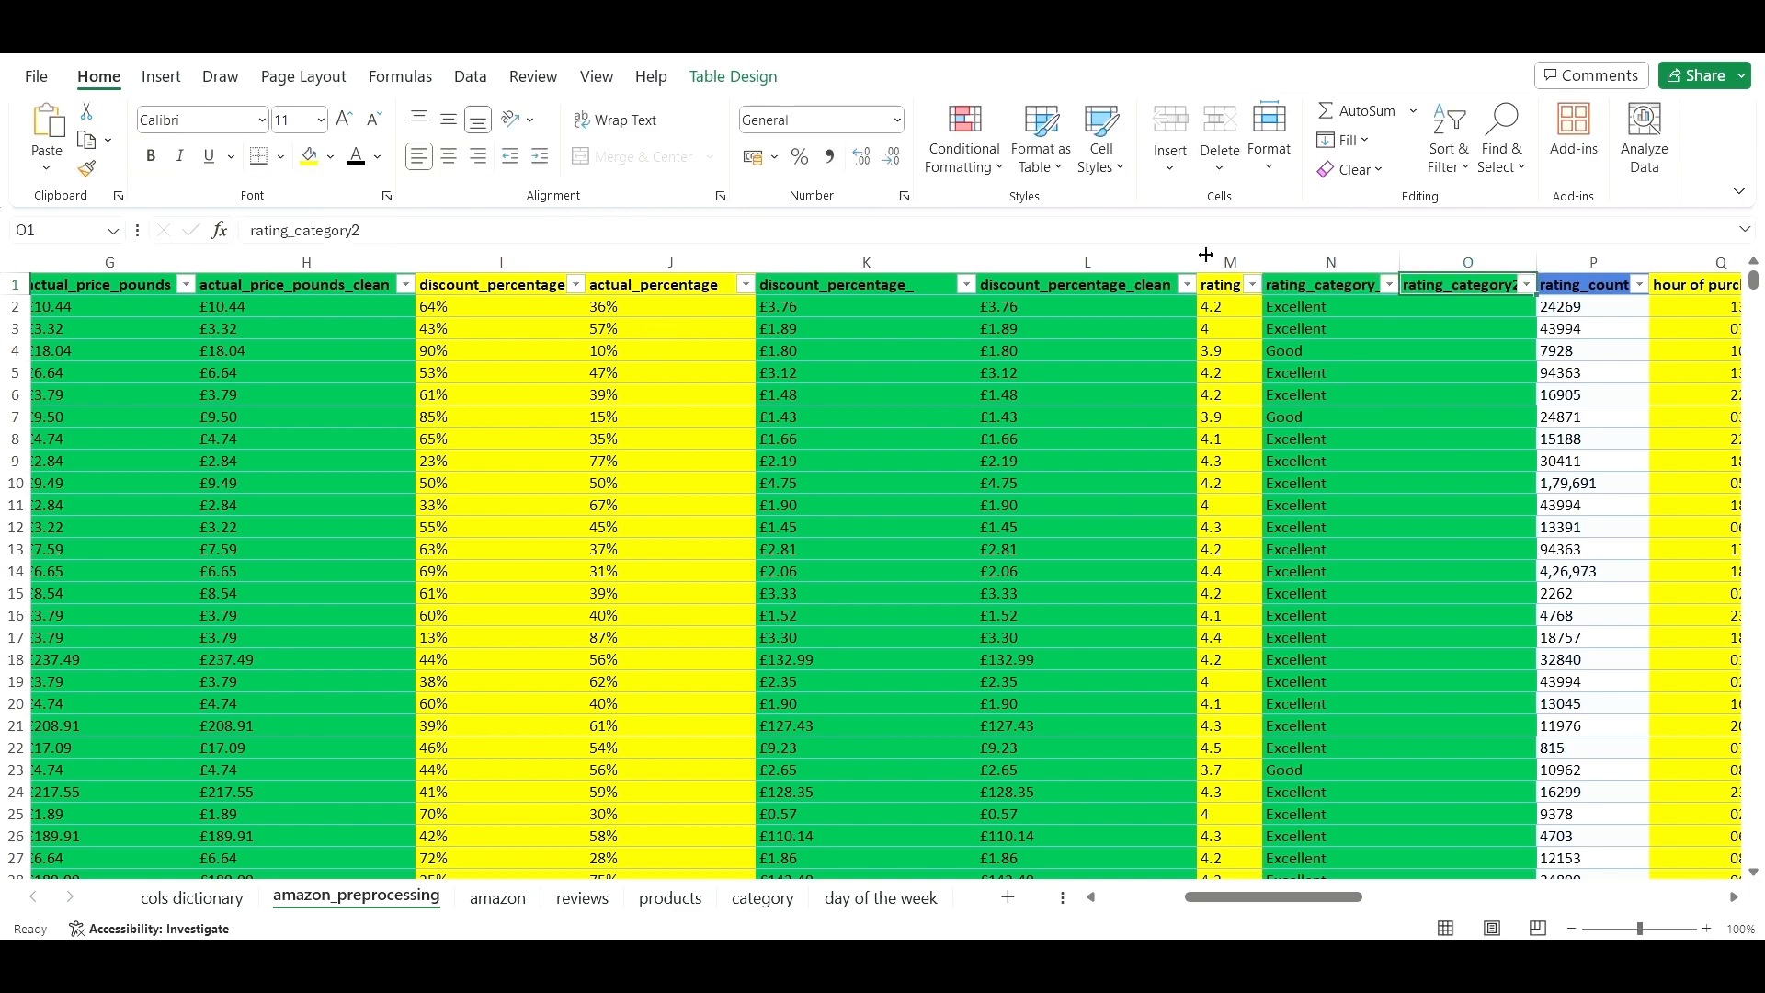
left_click_drag(363, 230, 232, 230)
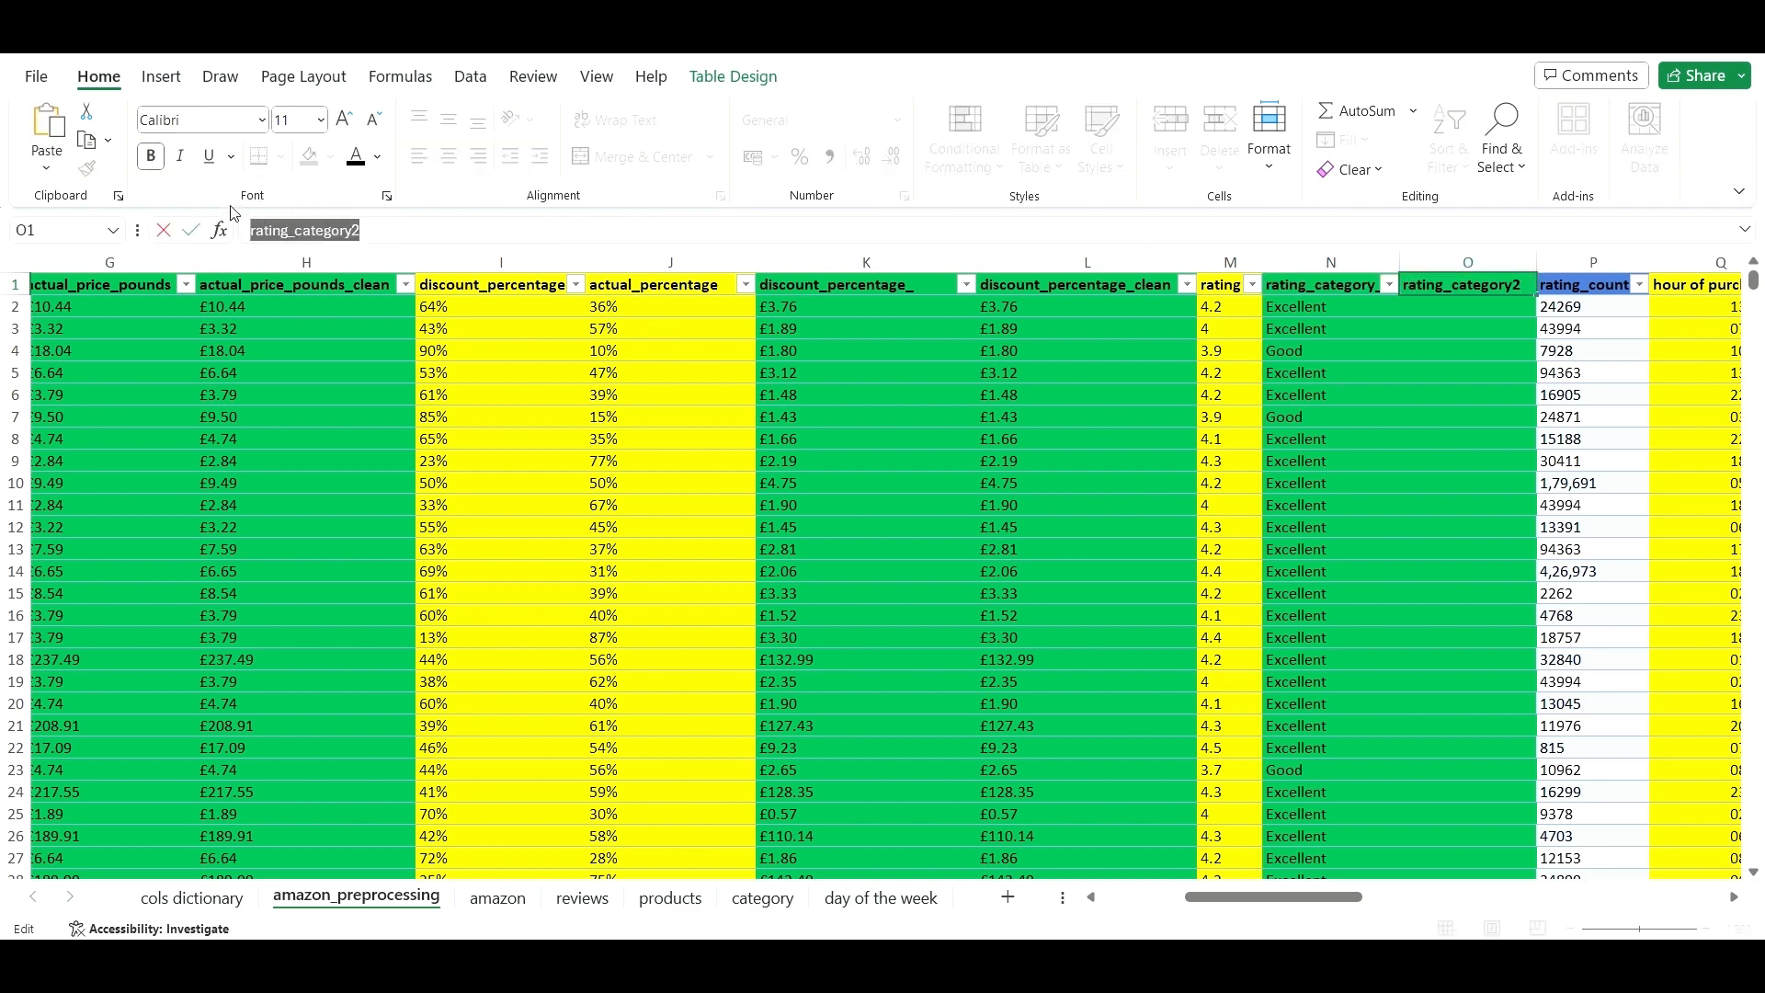
key("ctrl+v")
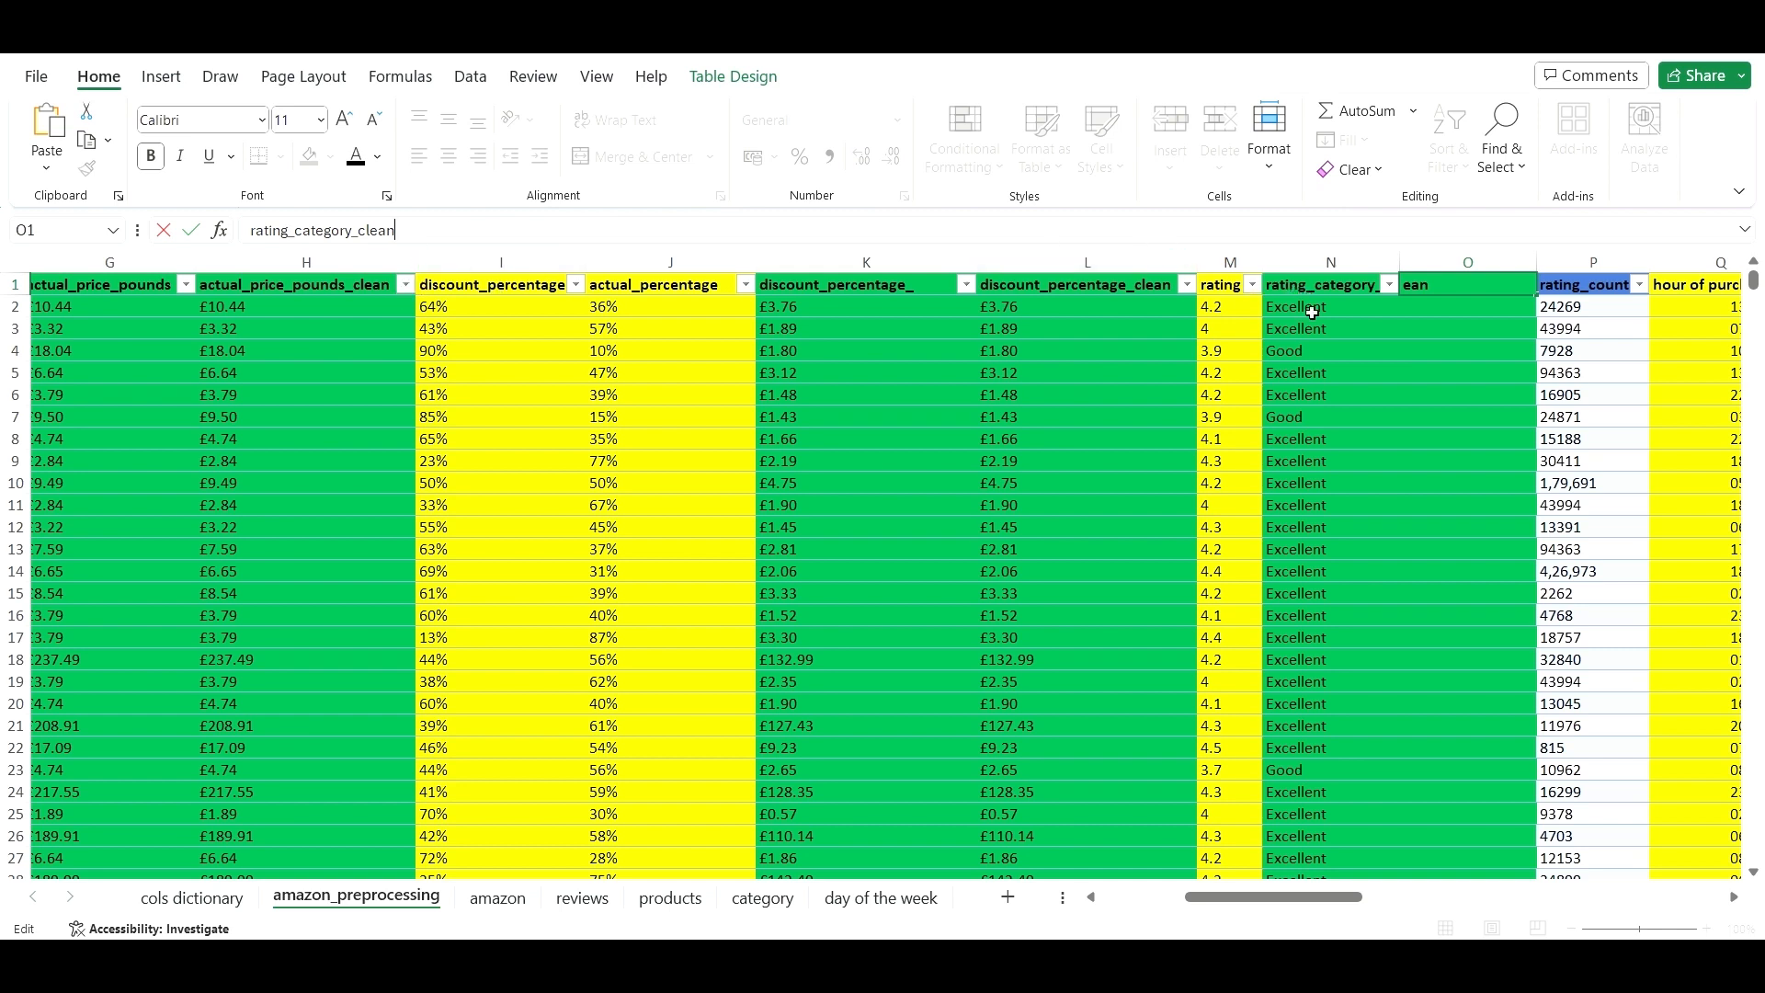
key("Escape")
left_click(1331, 285)
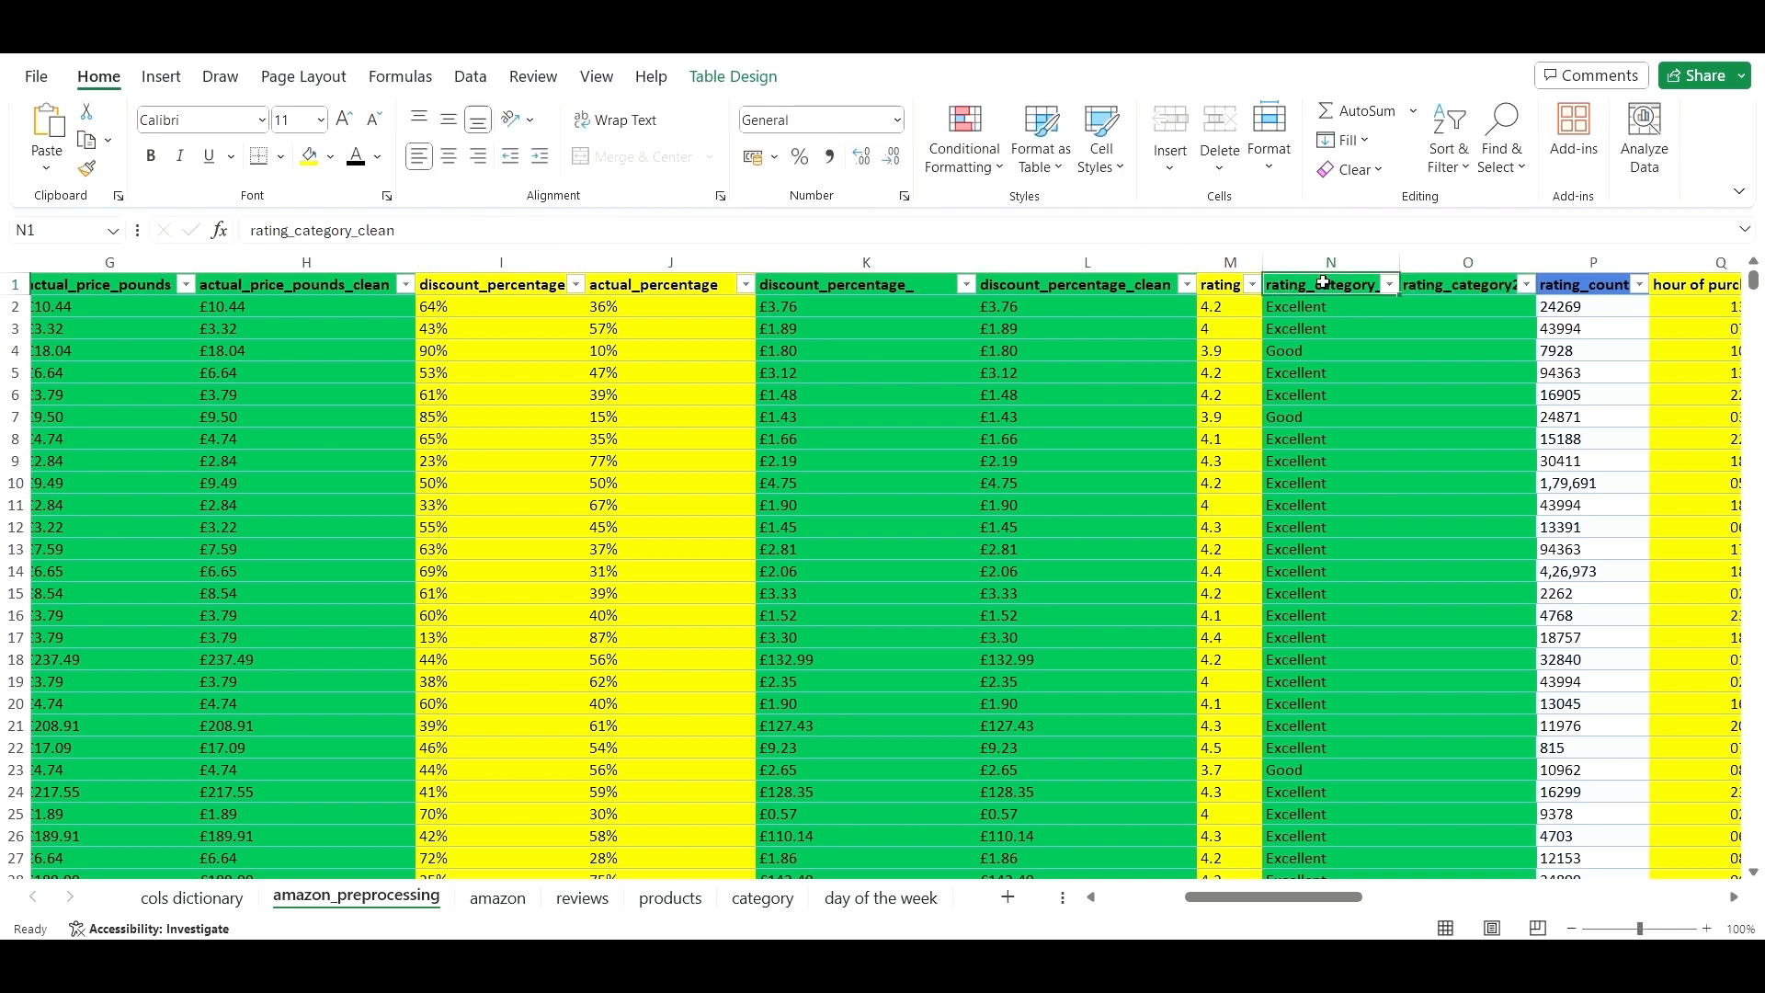
left_click(623, 232)
key("BackSpace")
key("BackSpace")
key("BackSpace")
key("BackSpace")
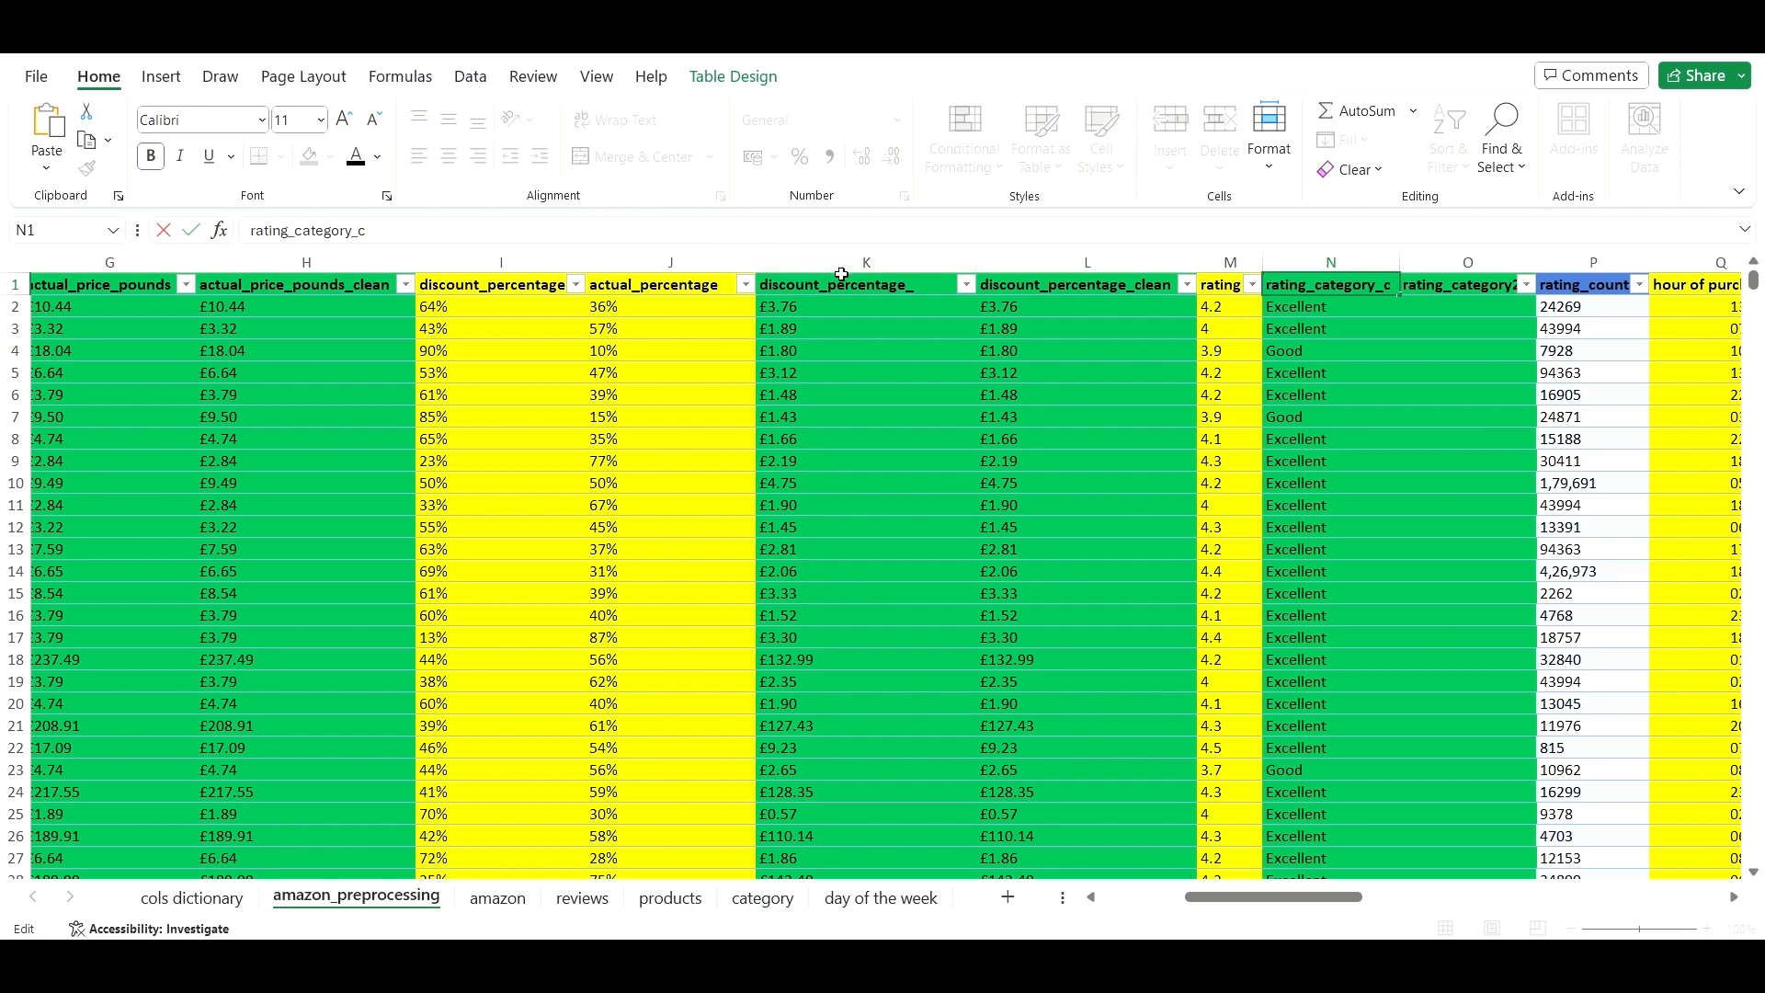
key("BackSpace")
key("BackSpace")
type("_")
key("Return")
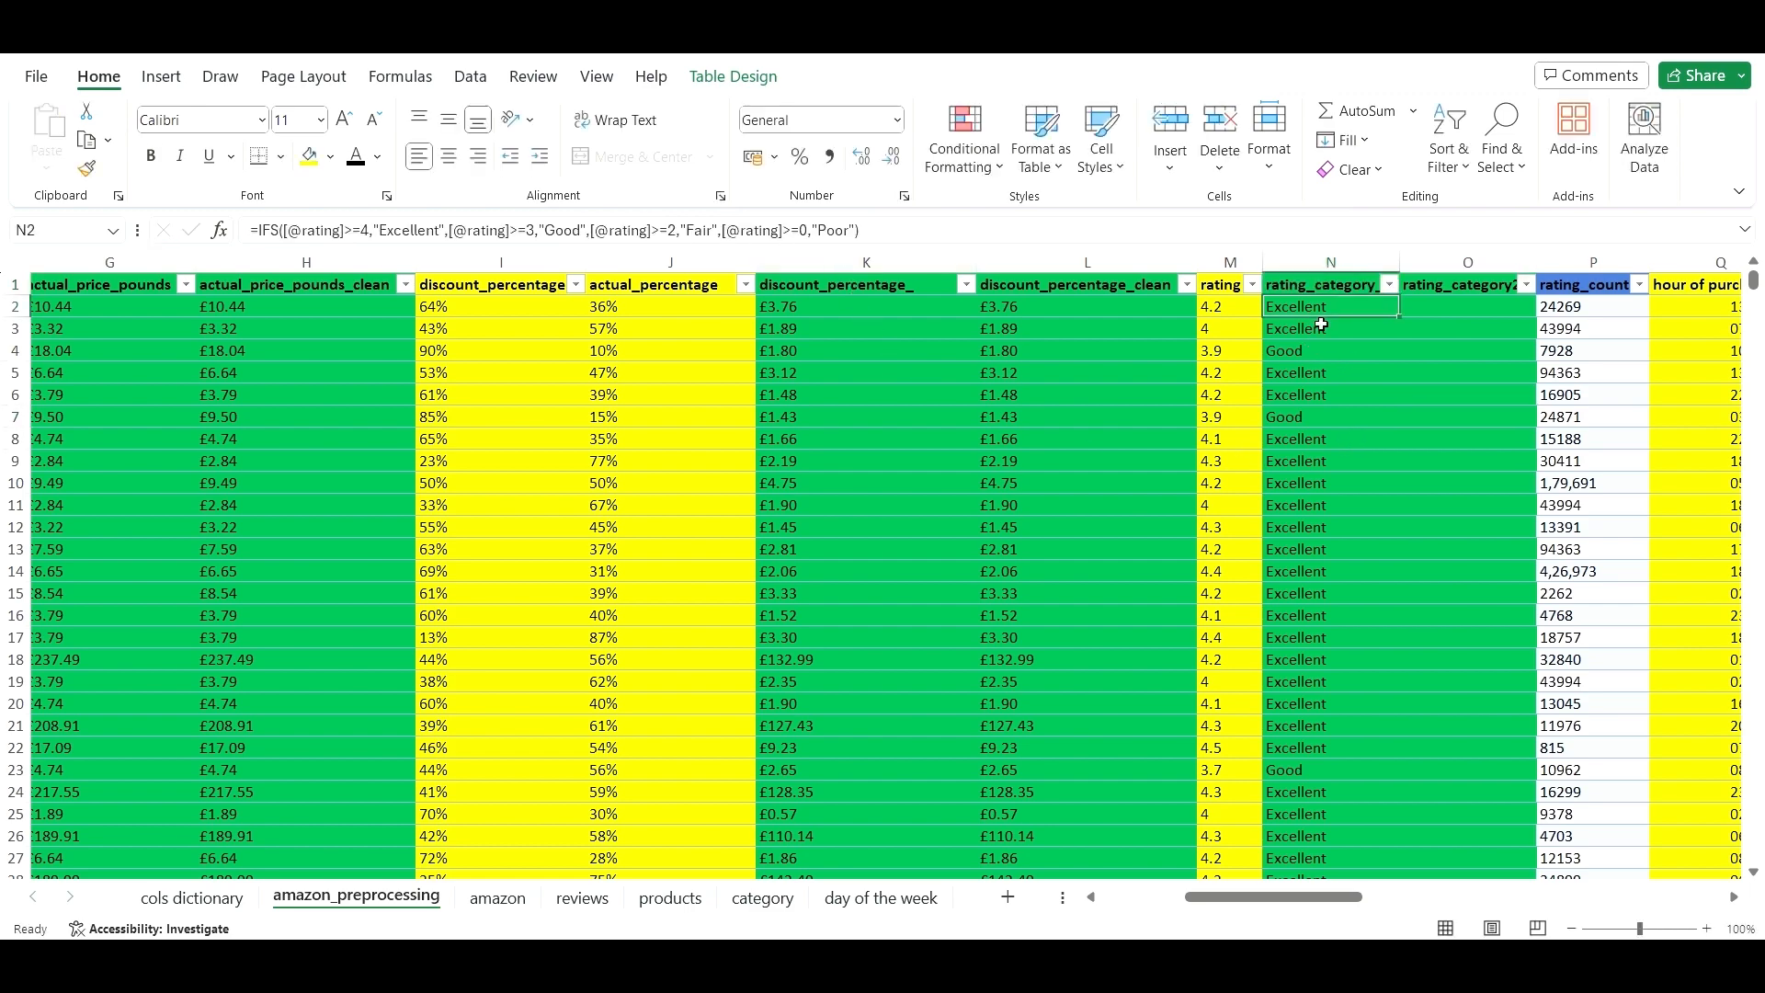
- Copy all rating_category values and paste them as plain values into column O from O2
key("ctrl+shift+Down")
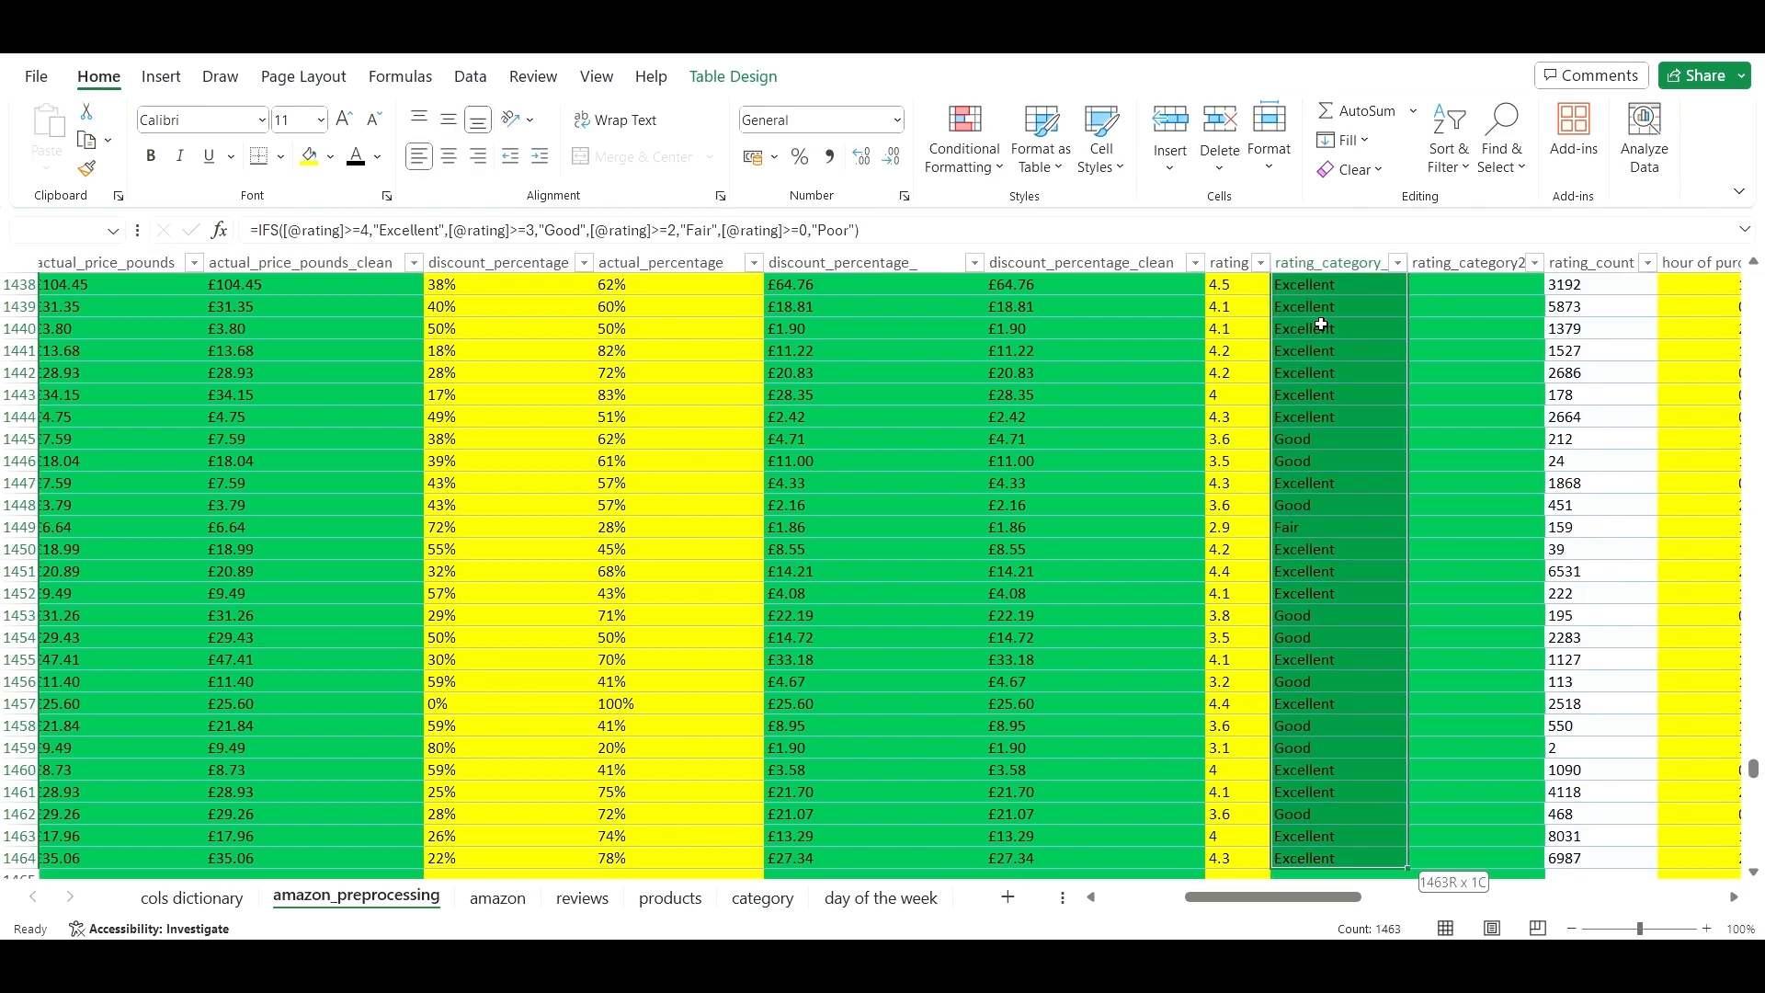
key("ctrl+c")
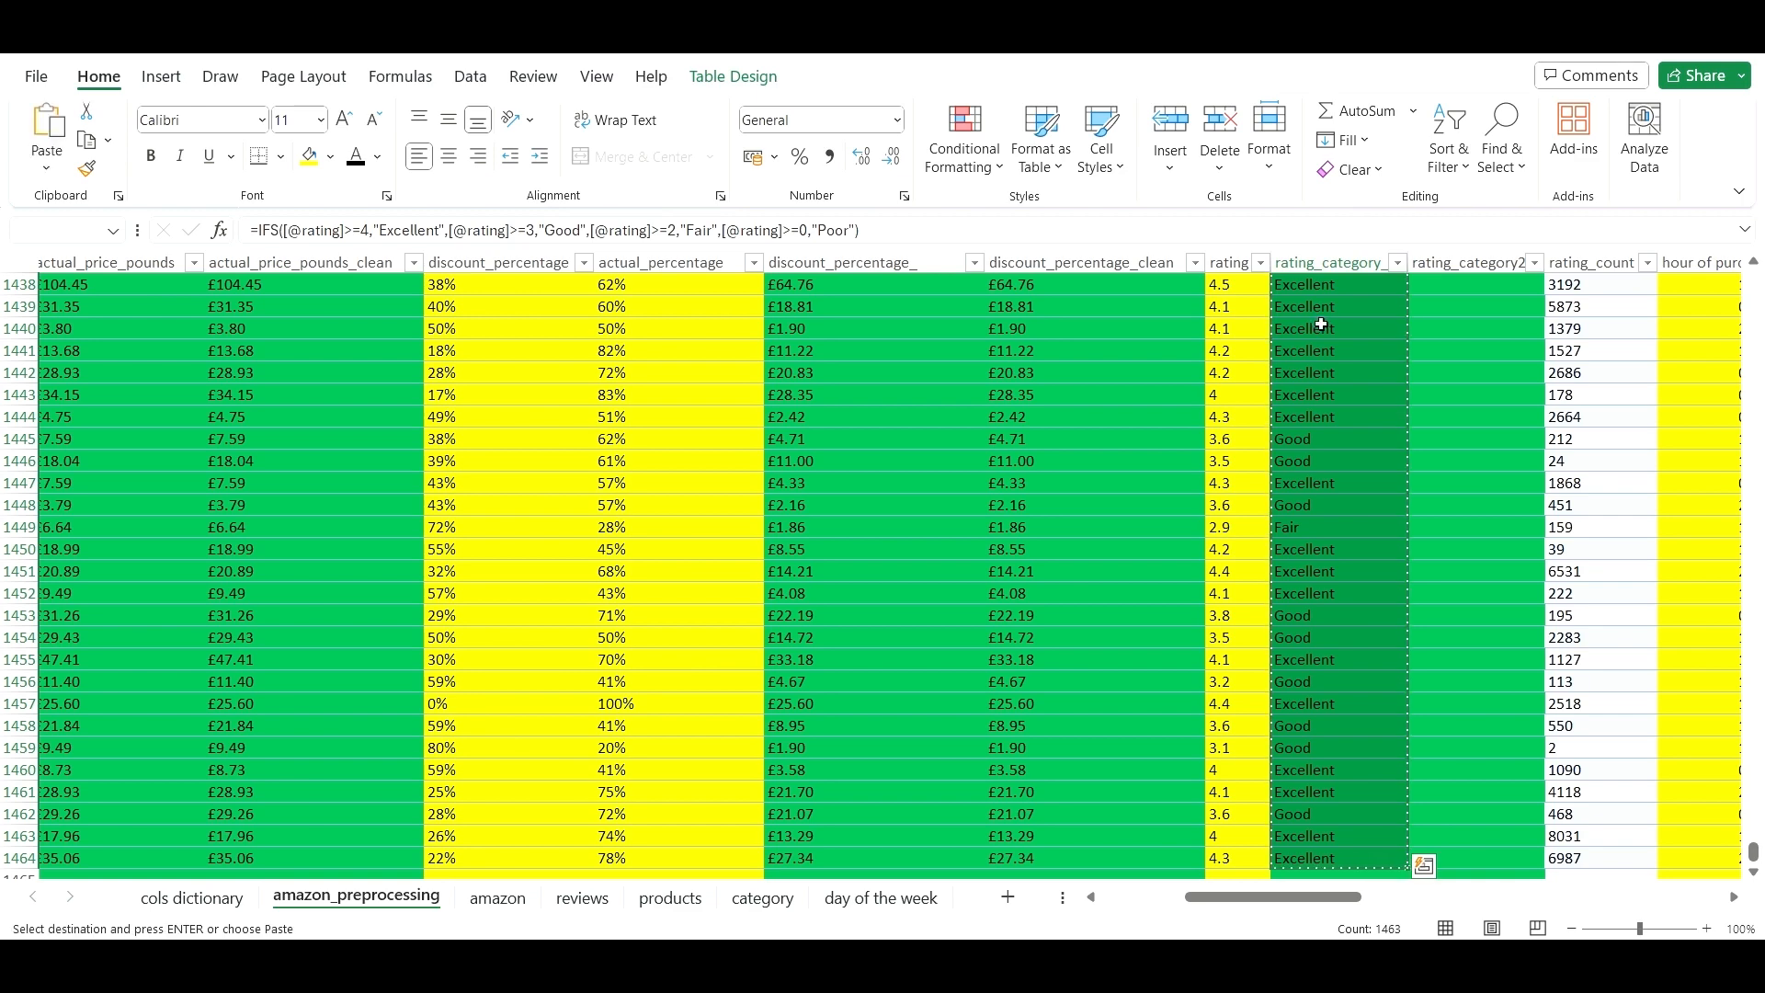
key("ctrl+Up")
key("Right")
key("Down")
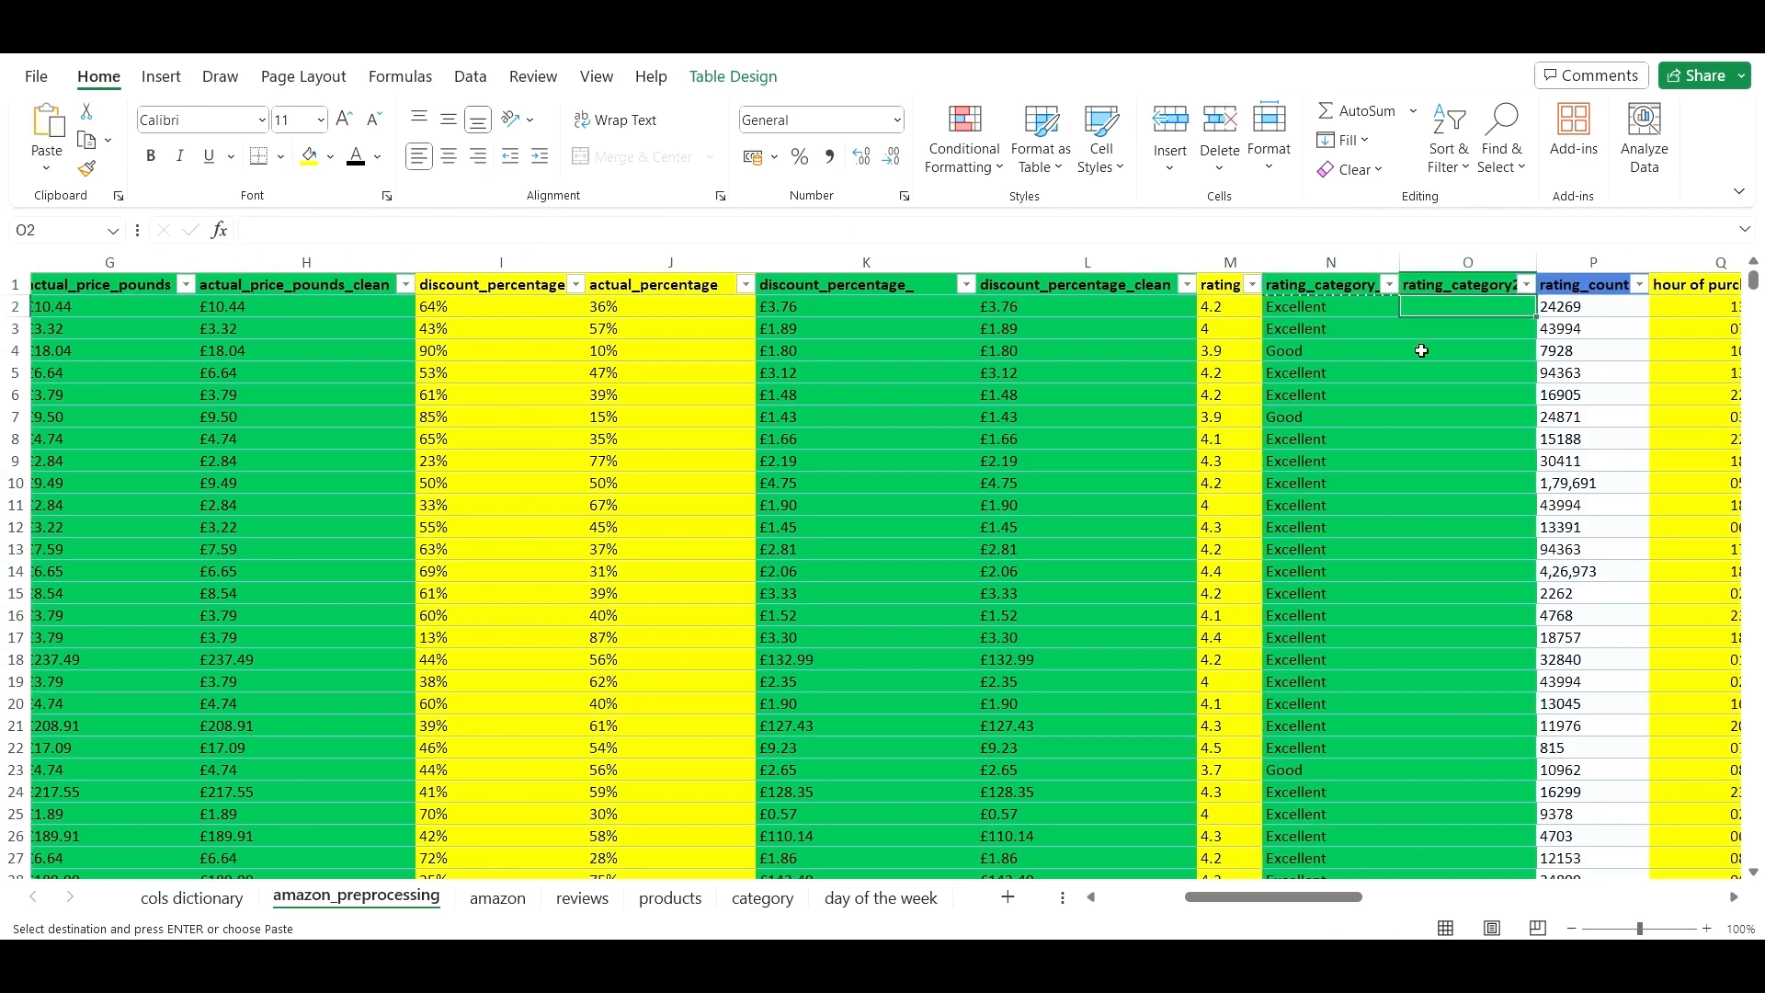
right_click(1480, 310)
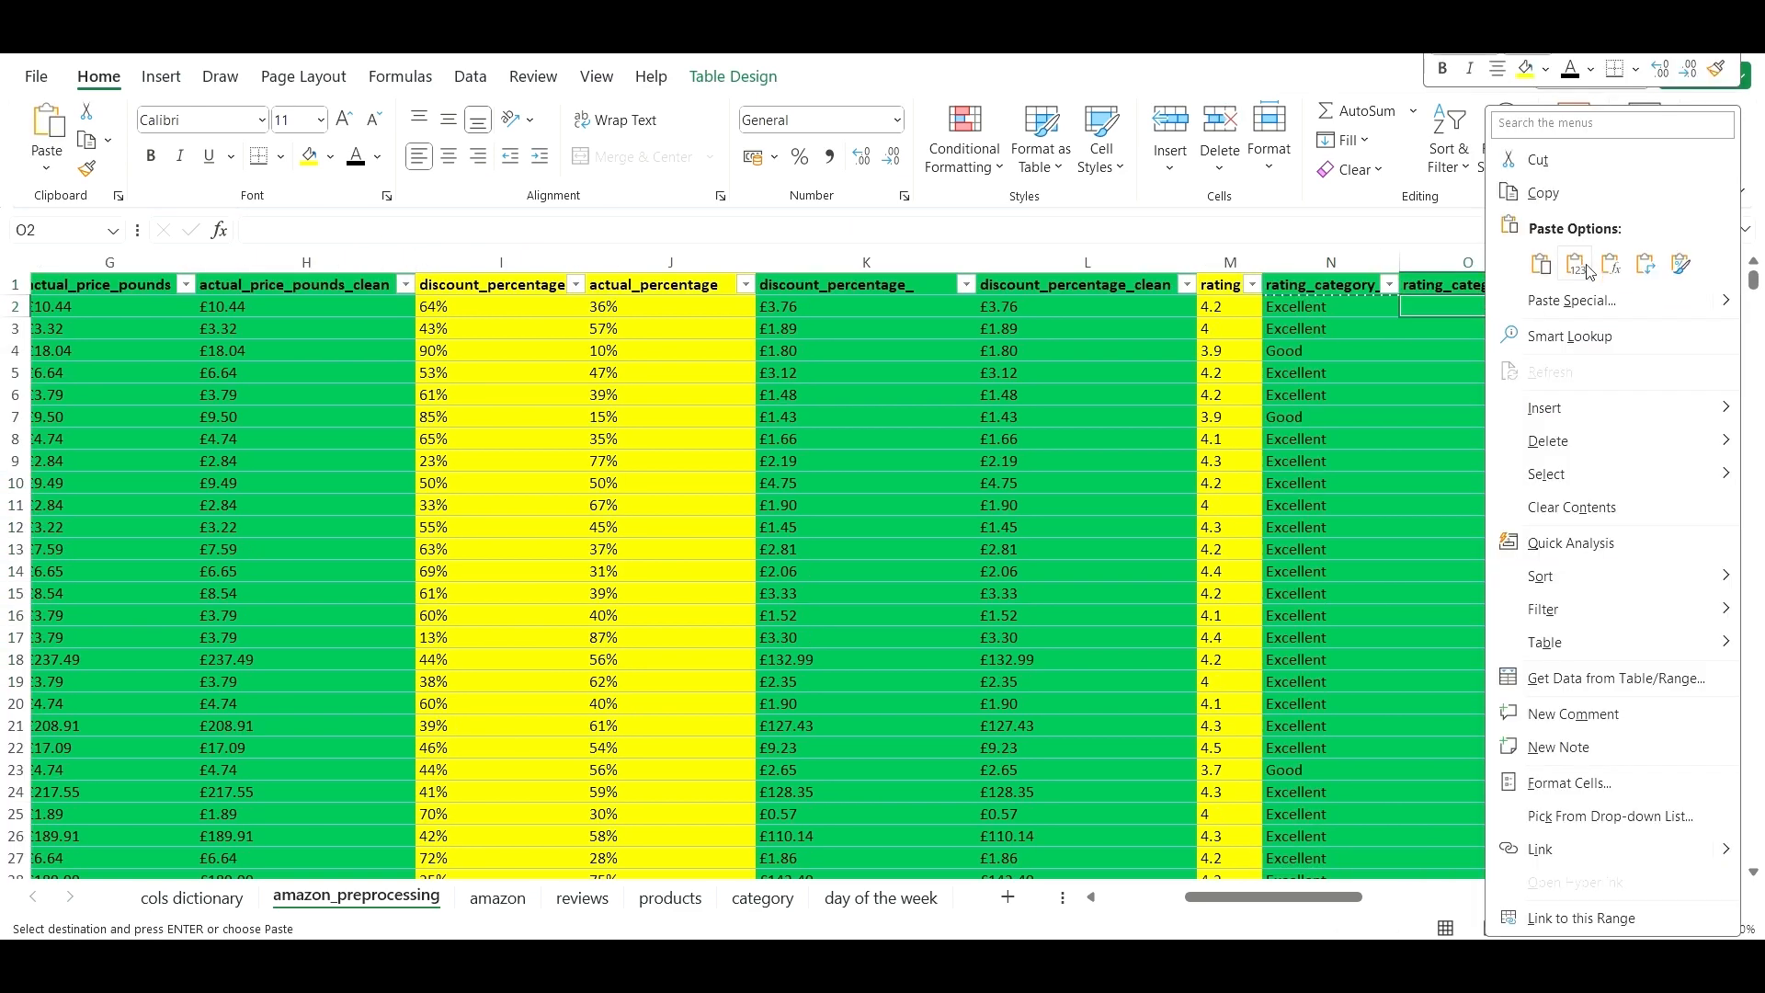
left_click(1589, 272)
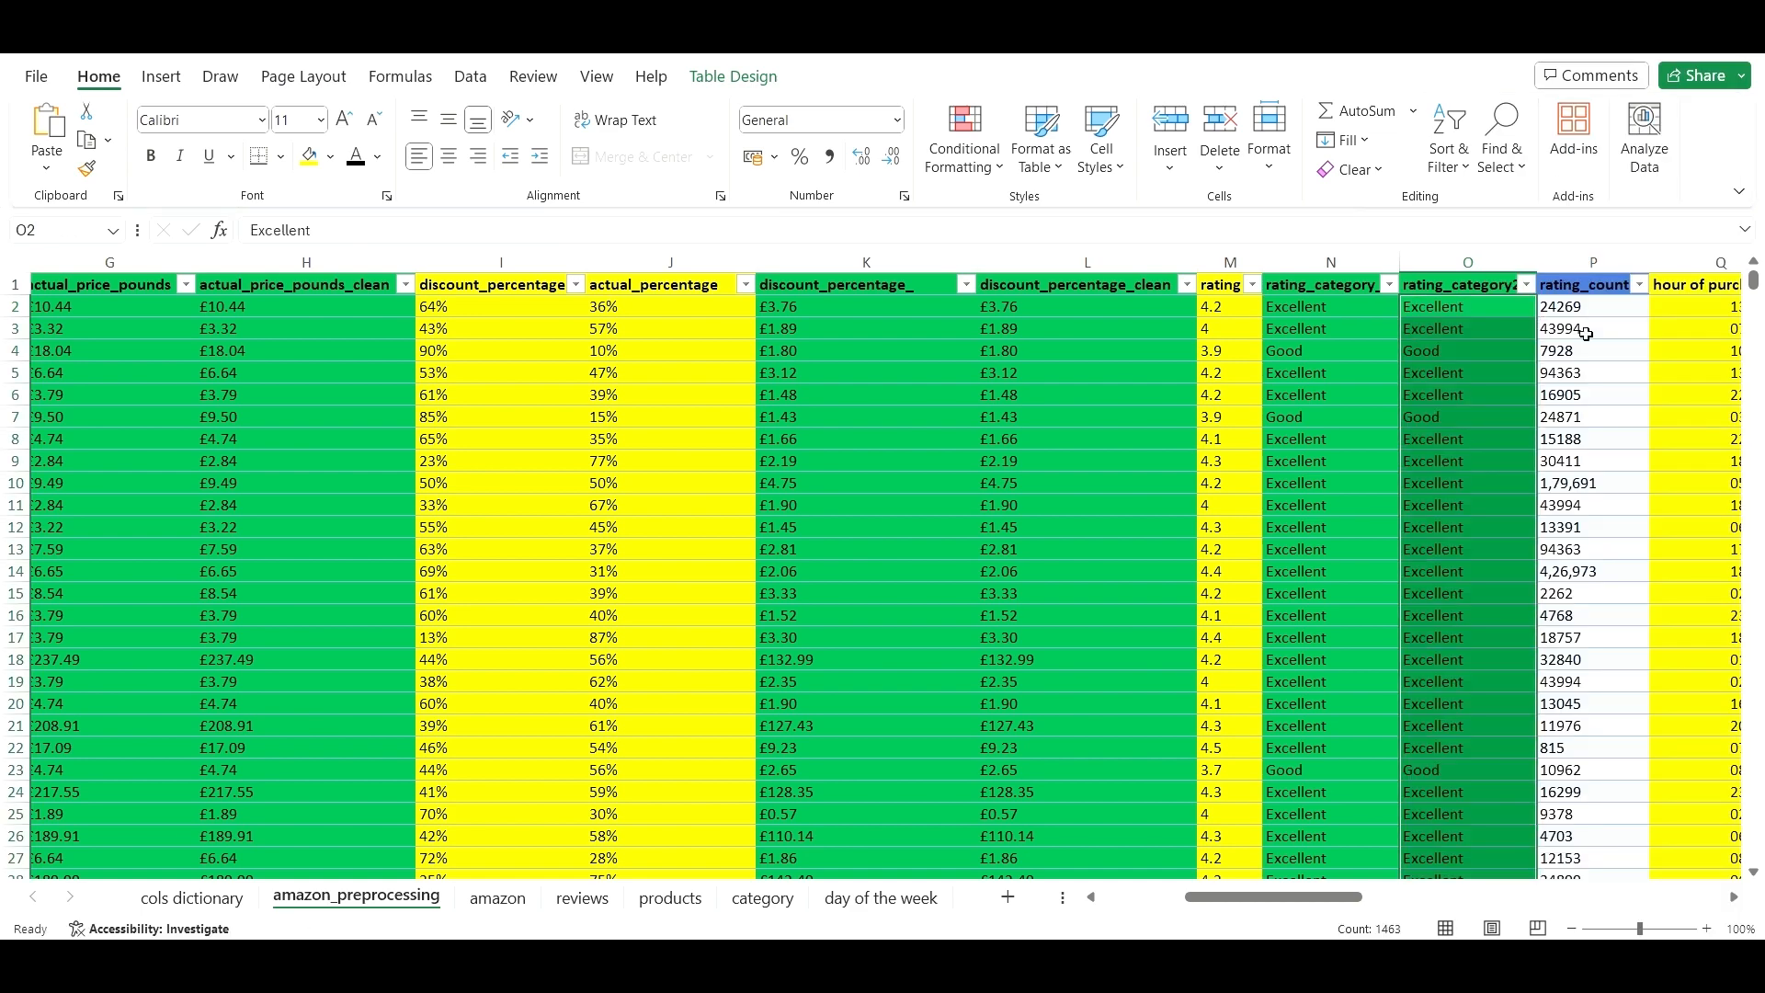
left_click(1581, 374)
left_click(1671, 374)
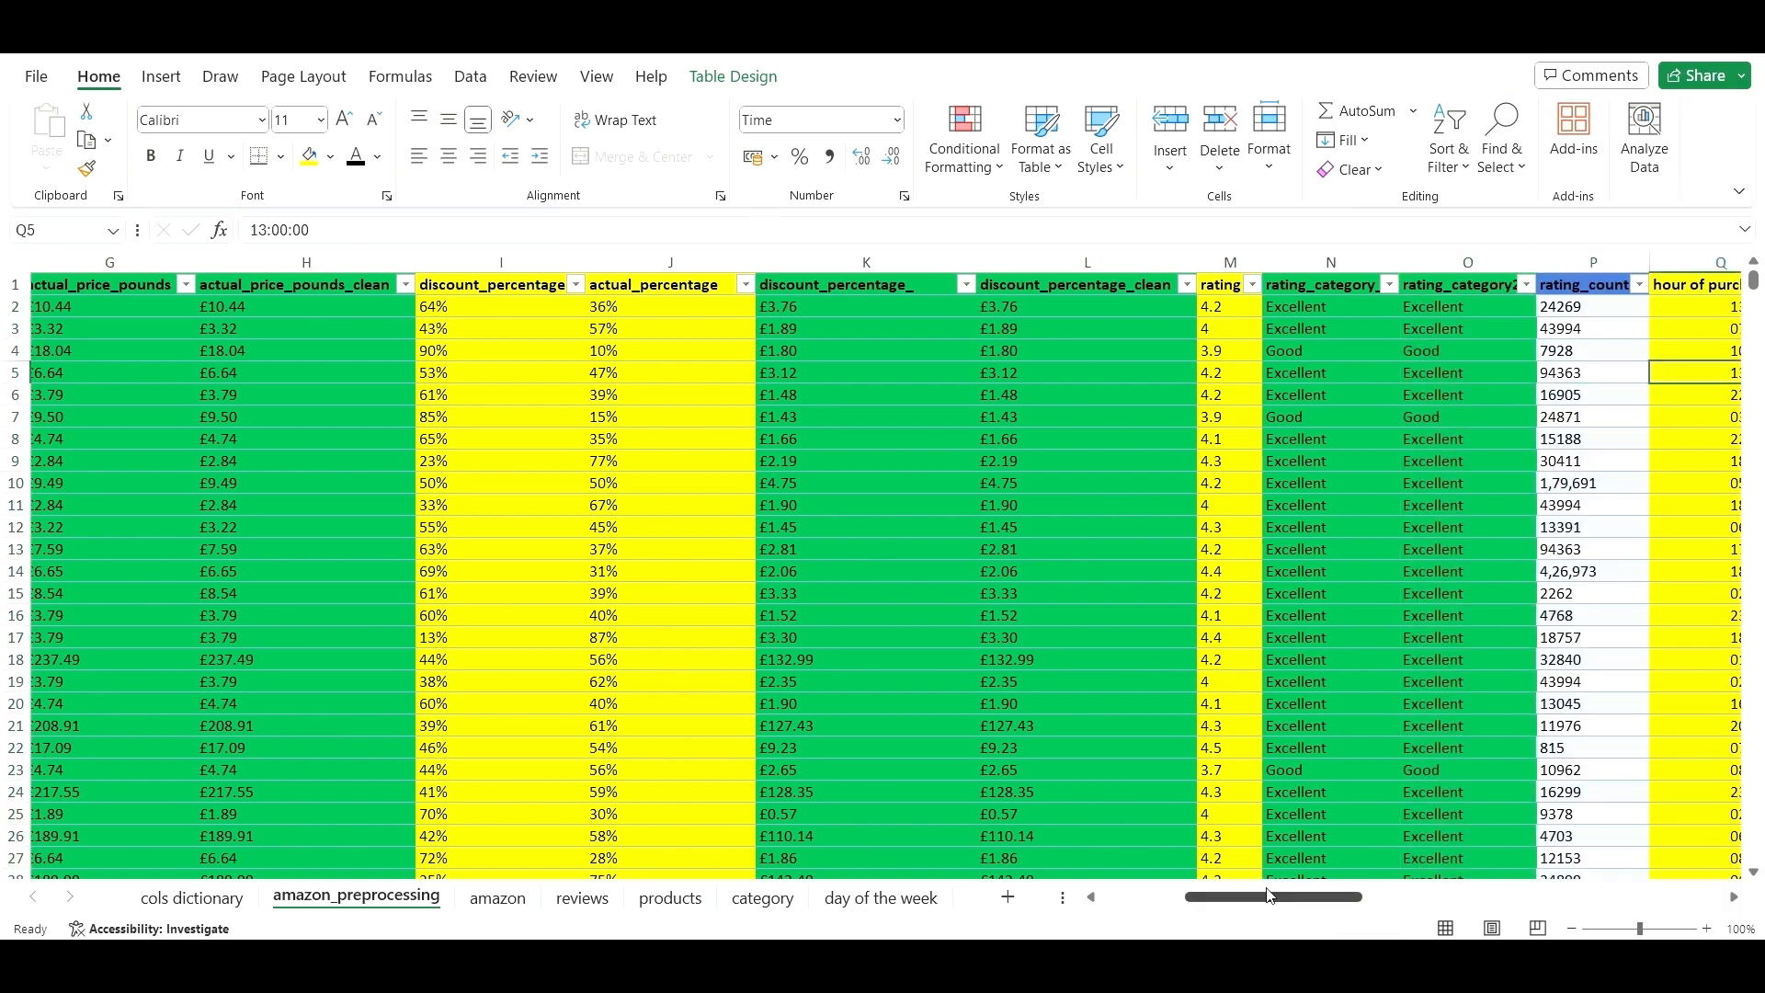
- Insert a new table column to the left of img_link
left_click_drag(1273, 896, 1357, 896)
left_click(1275, 610)
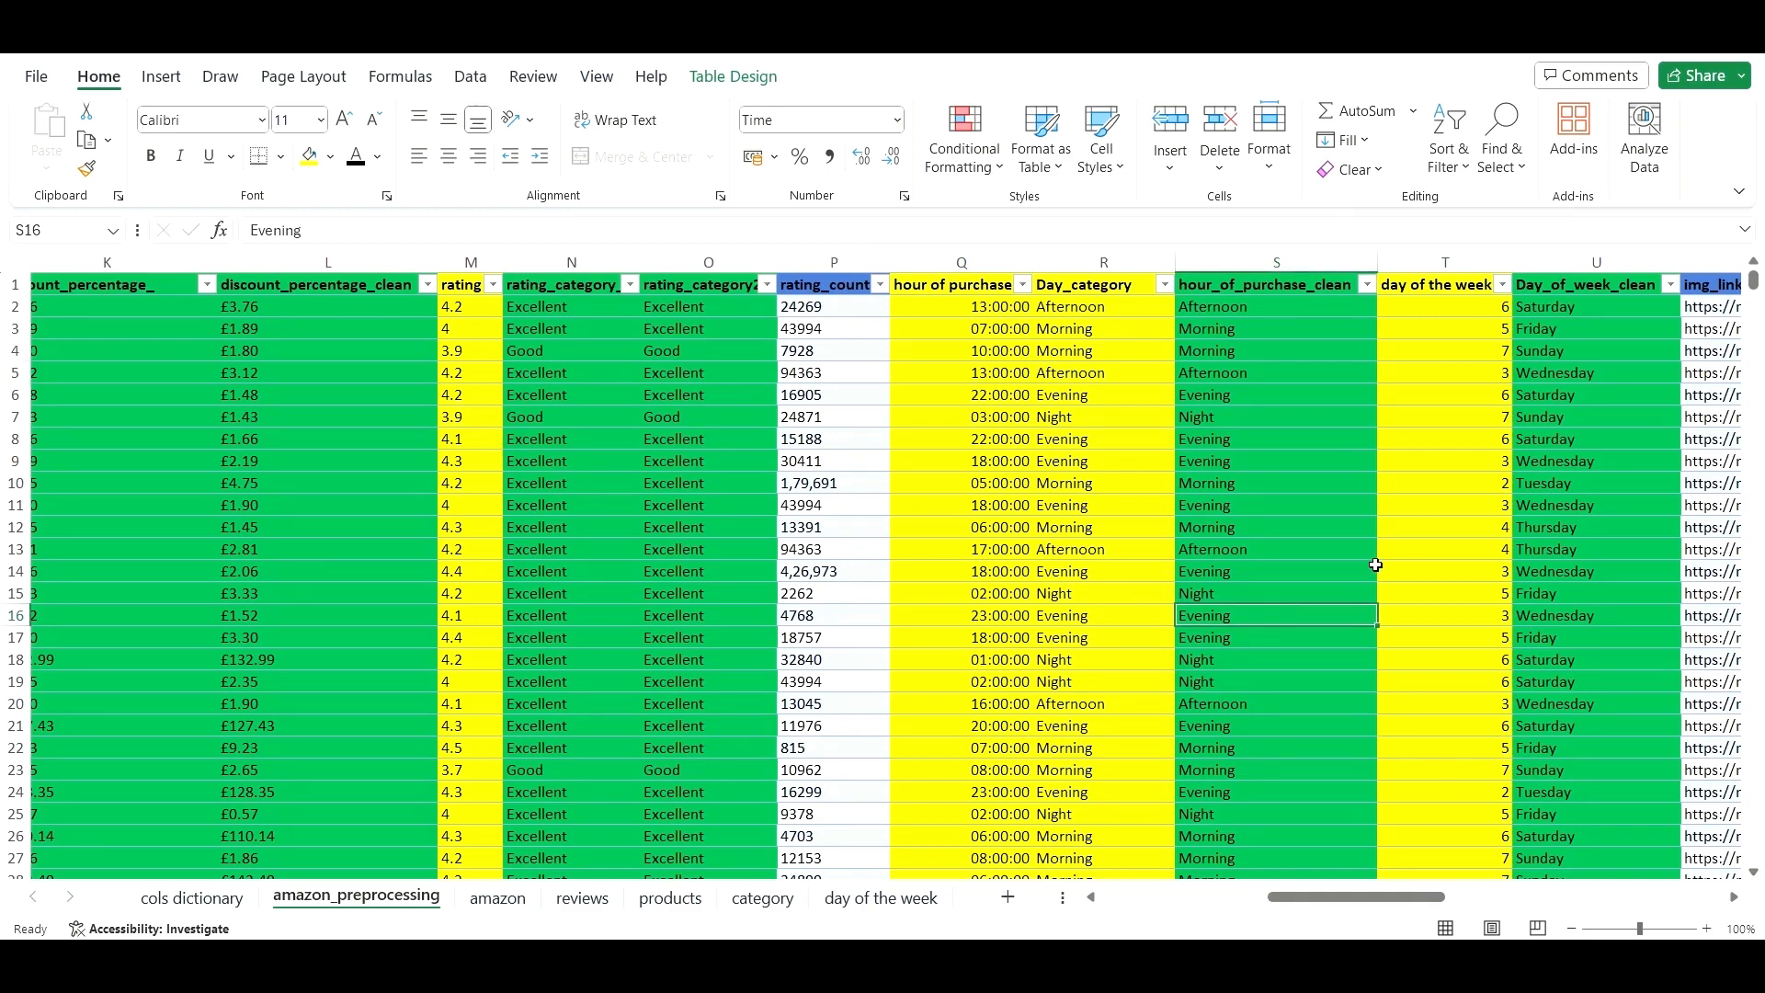
left_click(1560, 505)
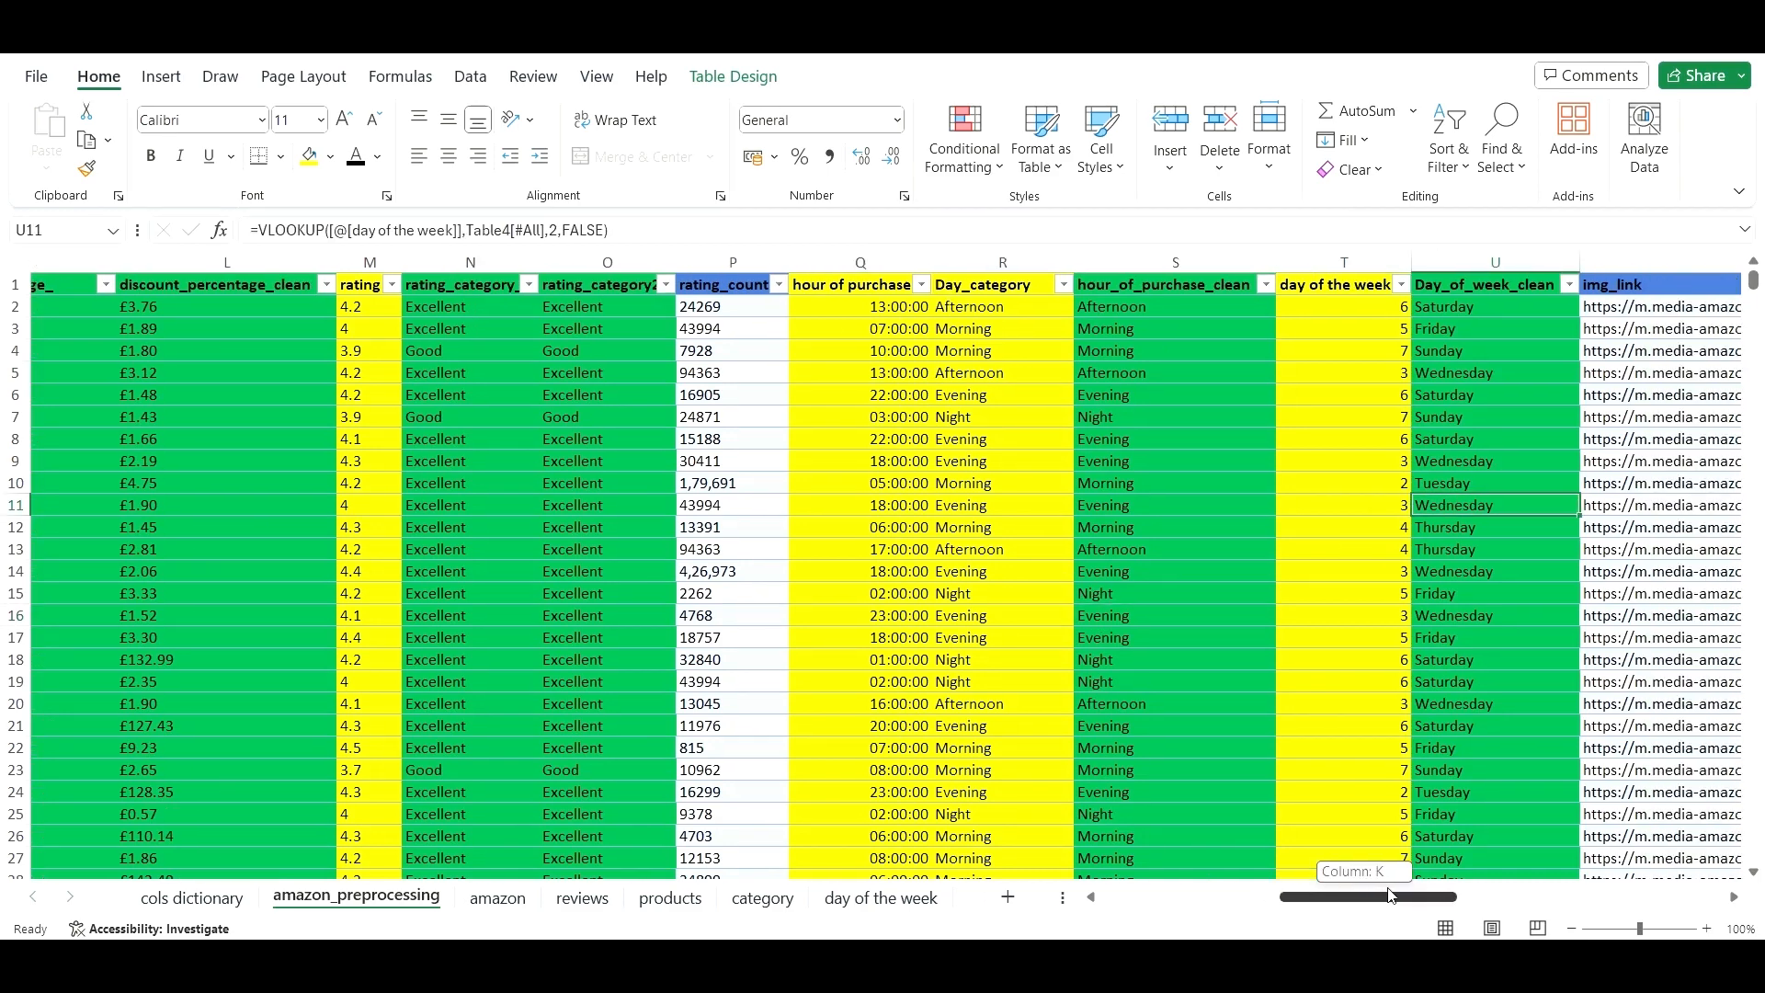
left_click_drag(1363, 896, 1420, 896)
left_click(1218, 276)
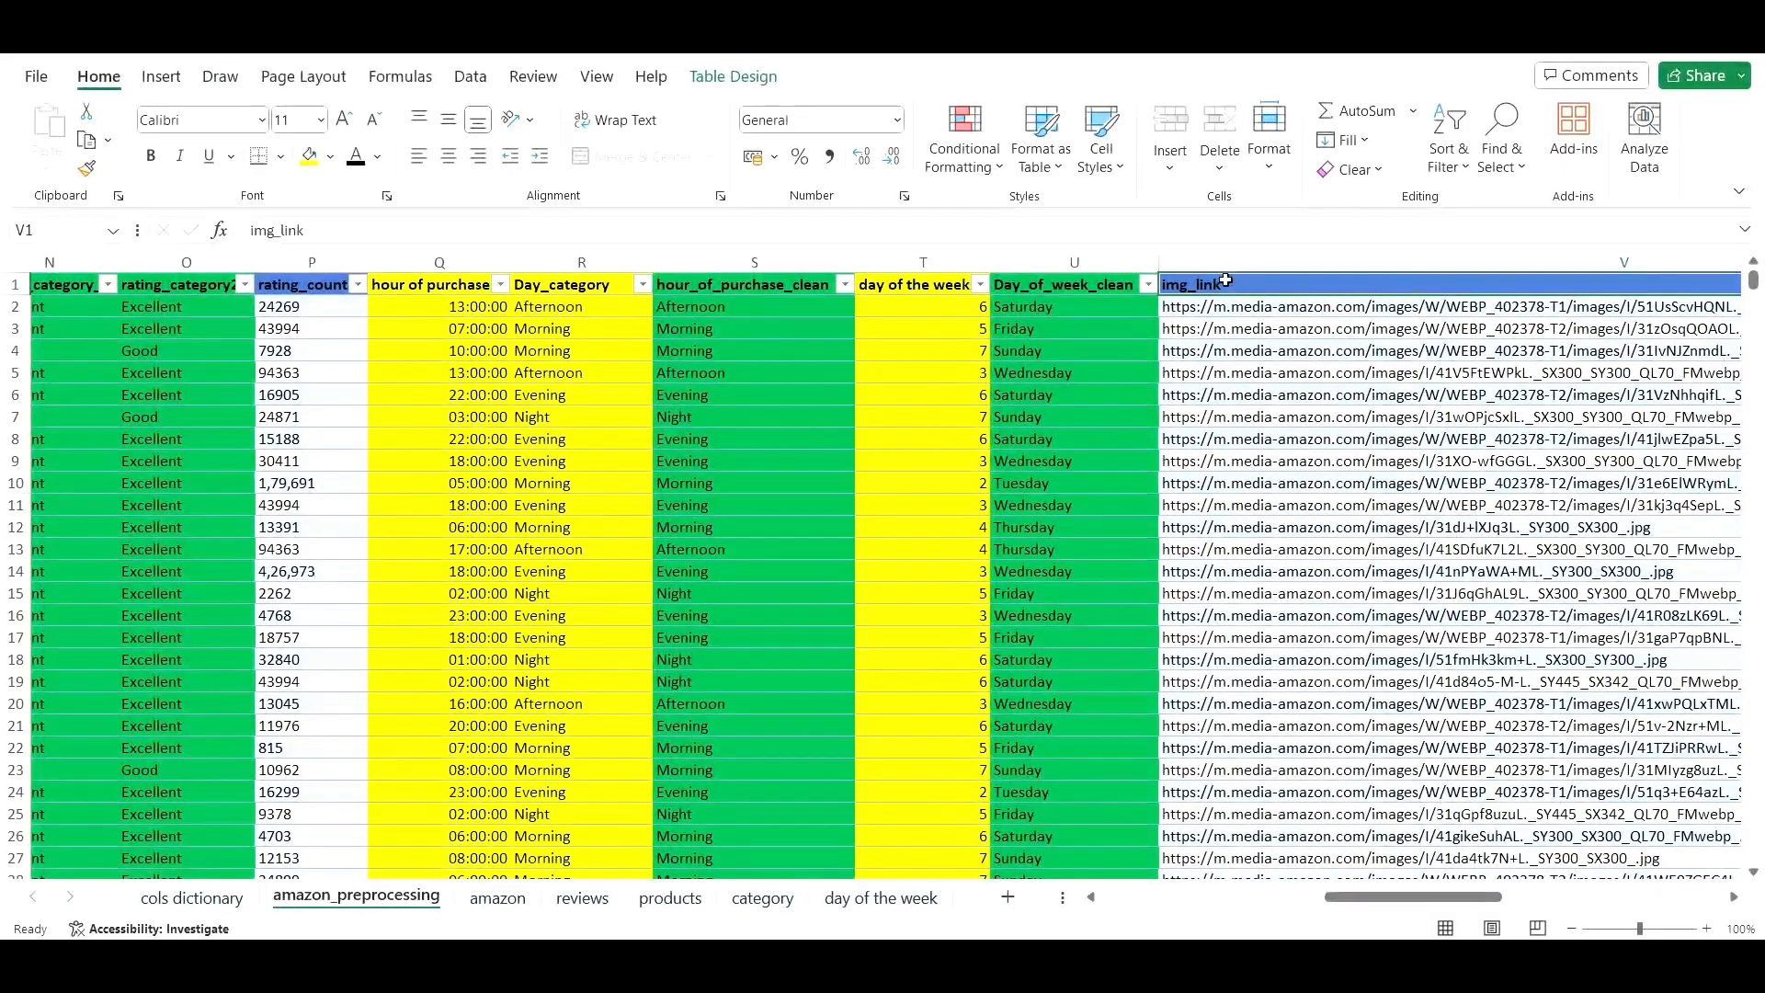
right_click(1250, 285)
mouse_move(1363, 421)
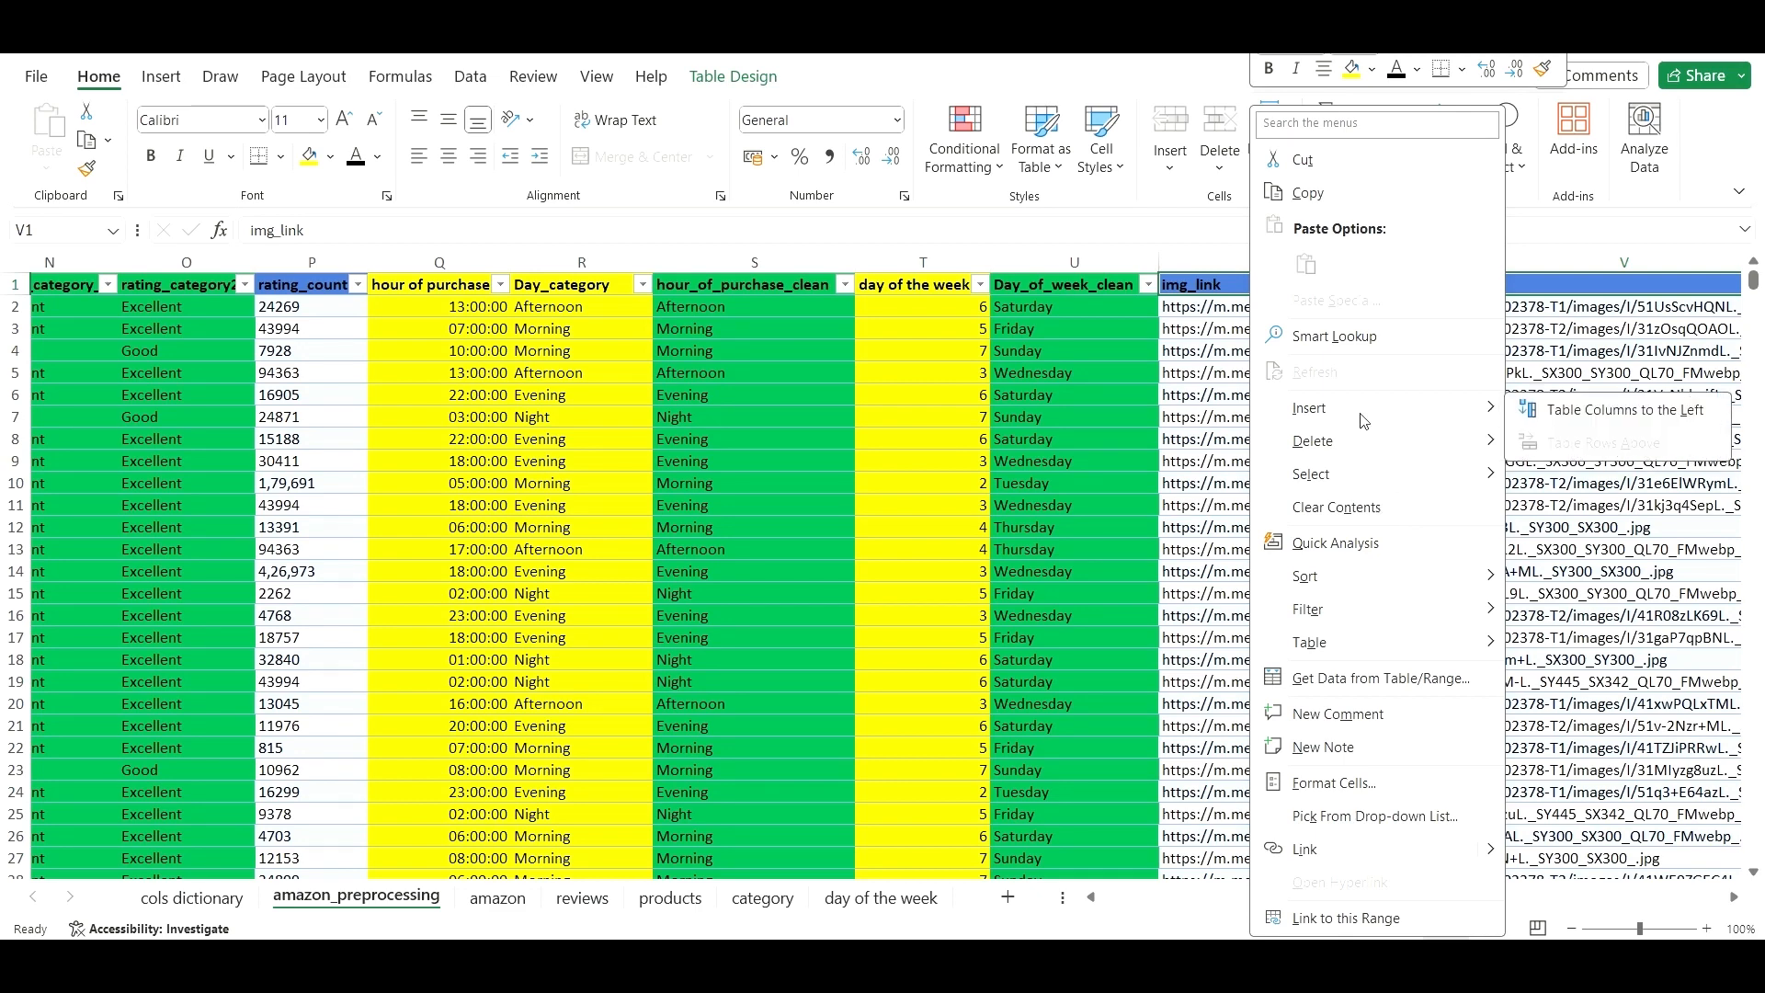
key("Escape")
left_click(1236, 276)
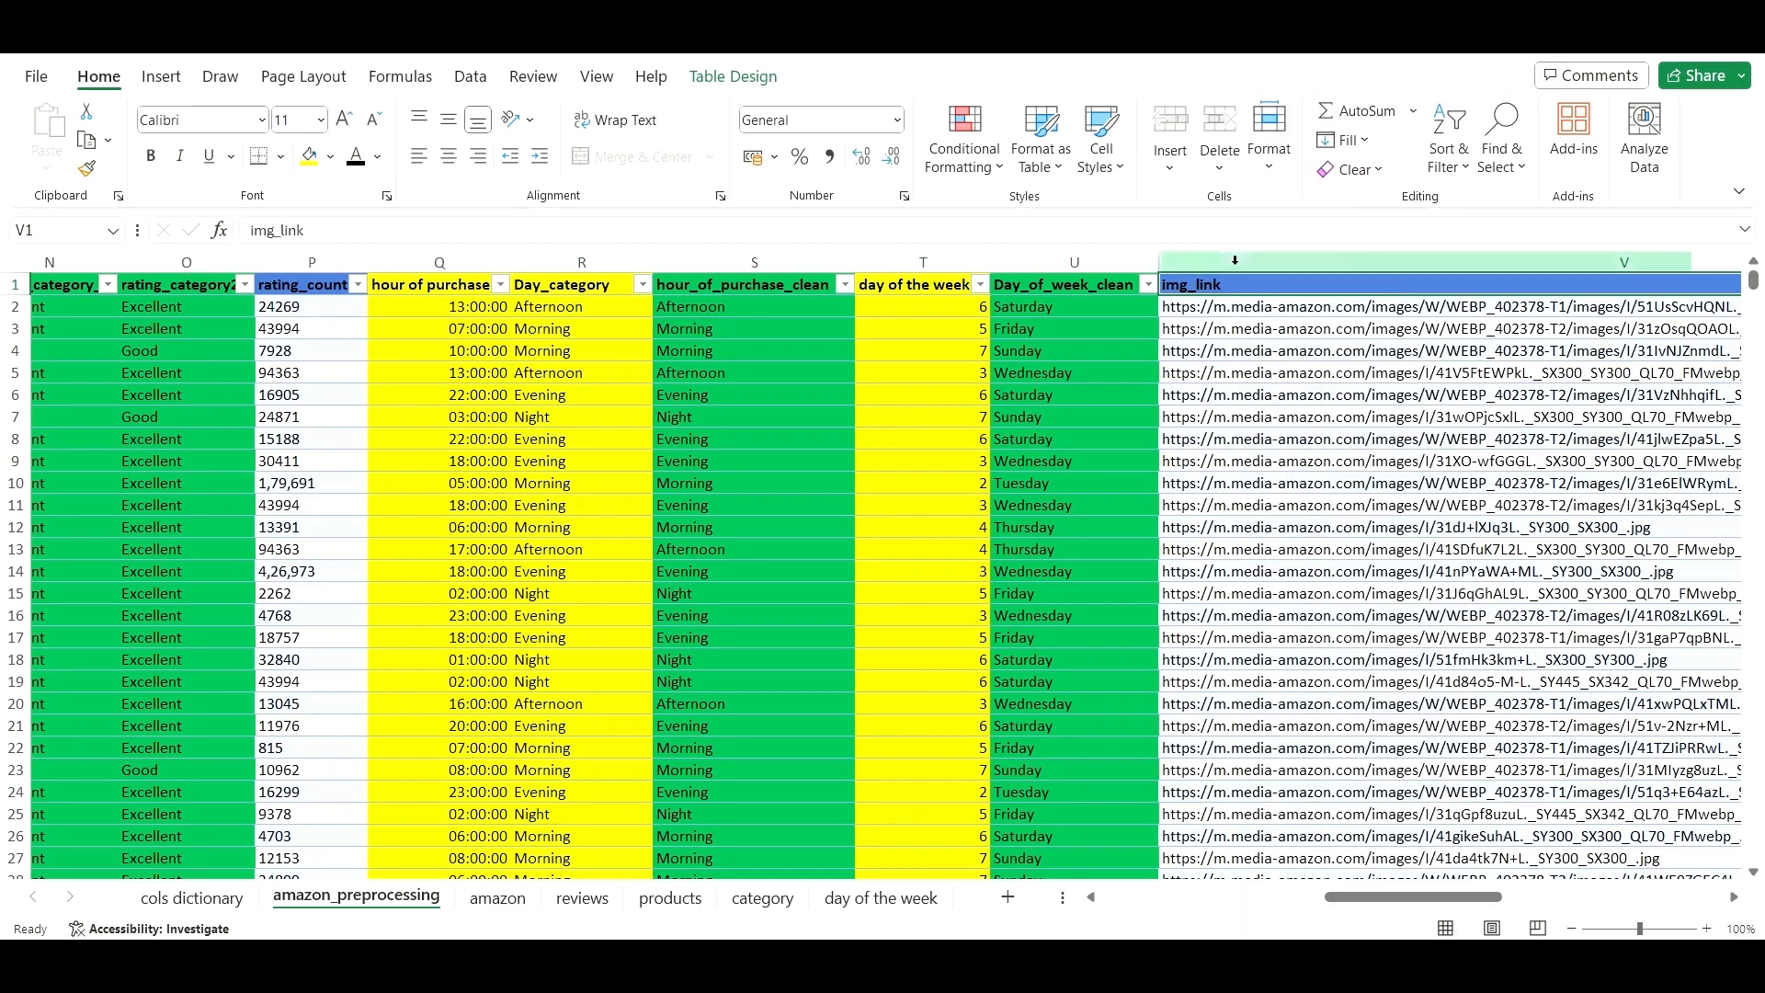
right_click(1237, 273)
left_click(1295, 496)
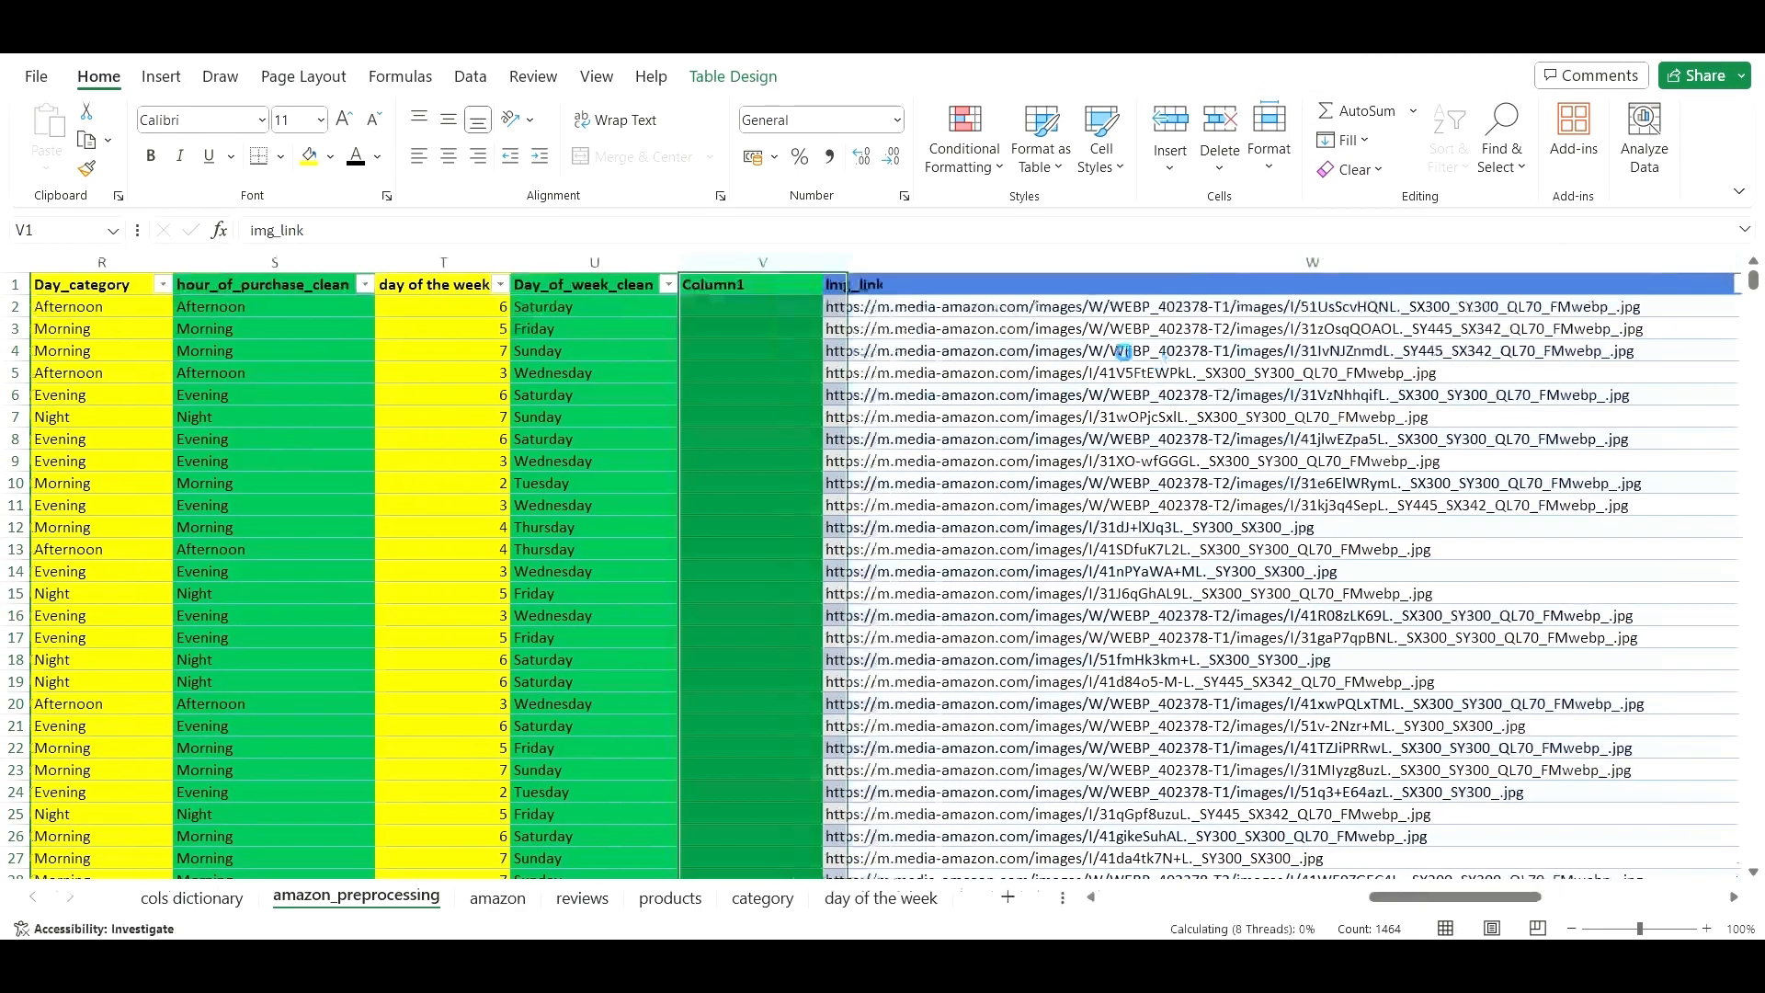
- Name the lookup column Day_of_week and the new column Day_of_week_clean
left_click(641, 286)
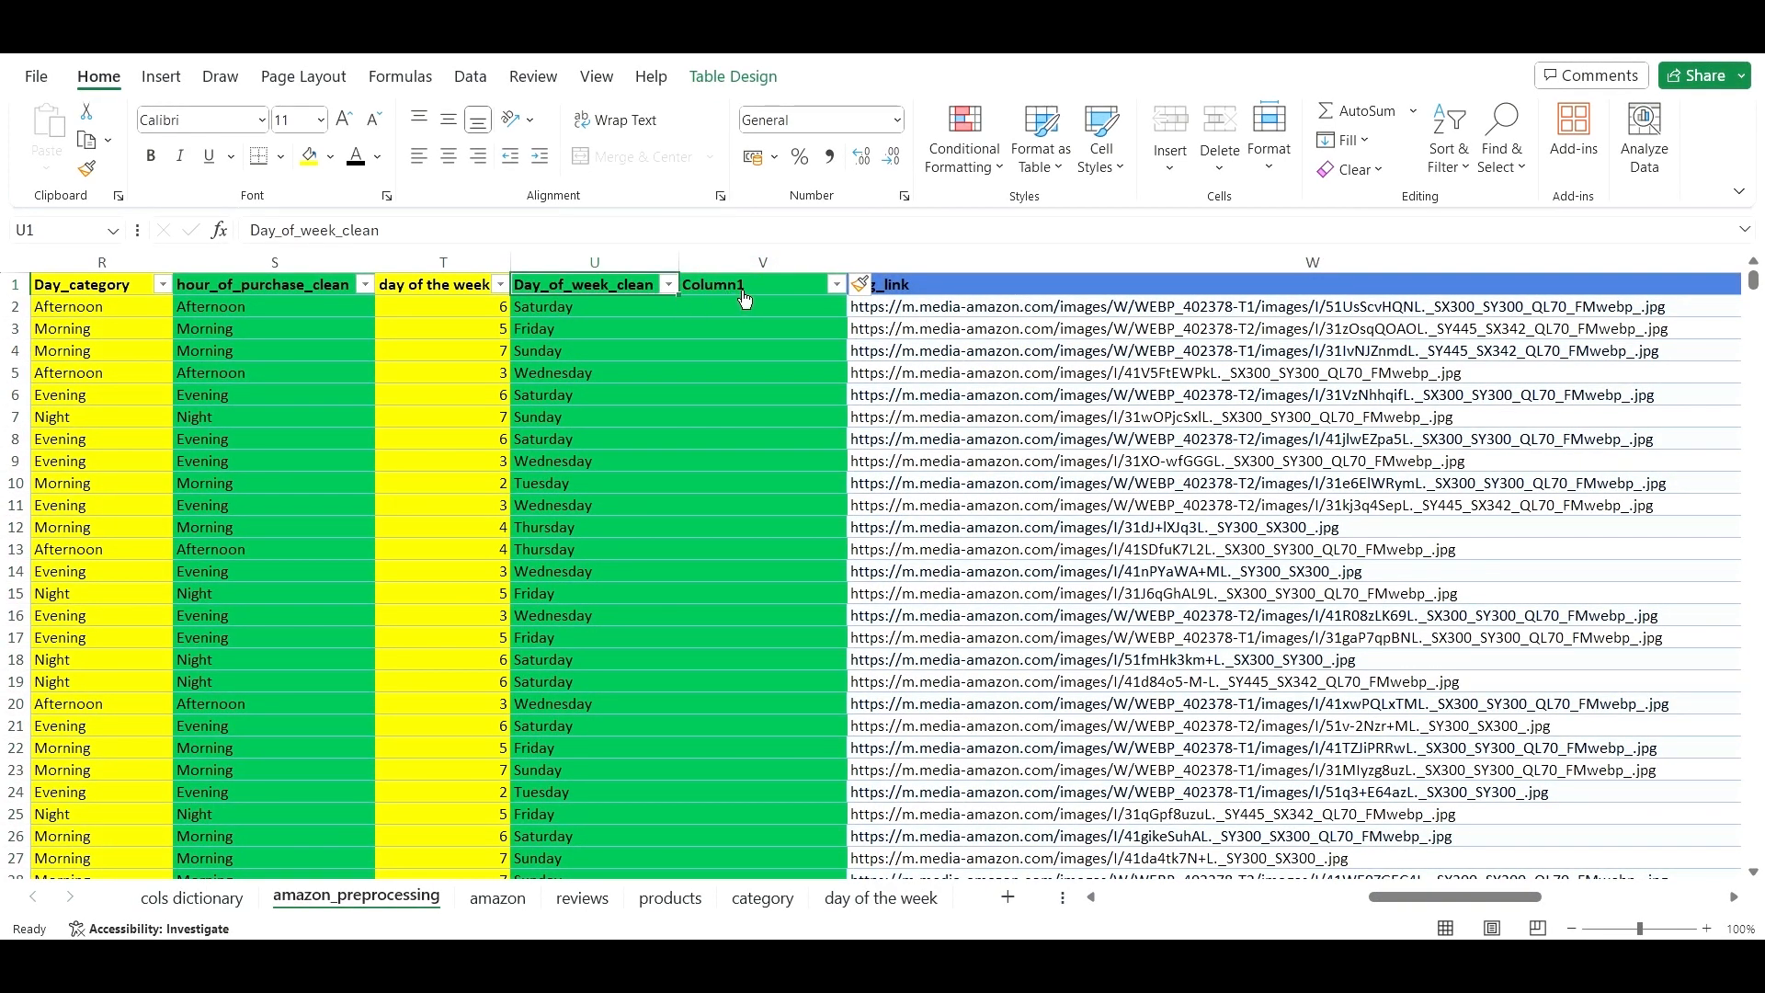
left_click_drag(685, 289, 792, 290)
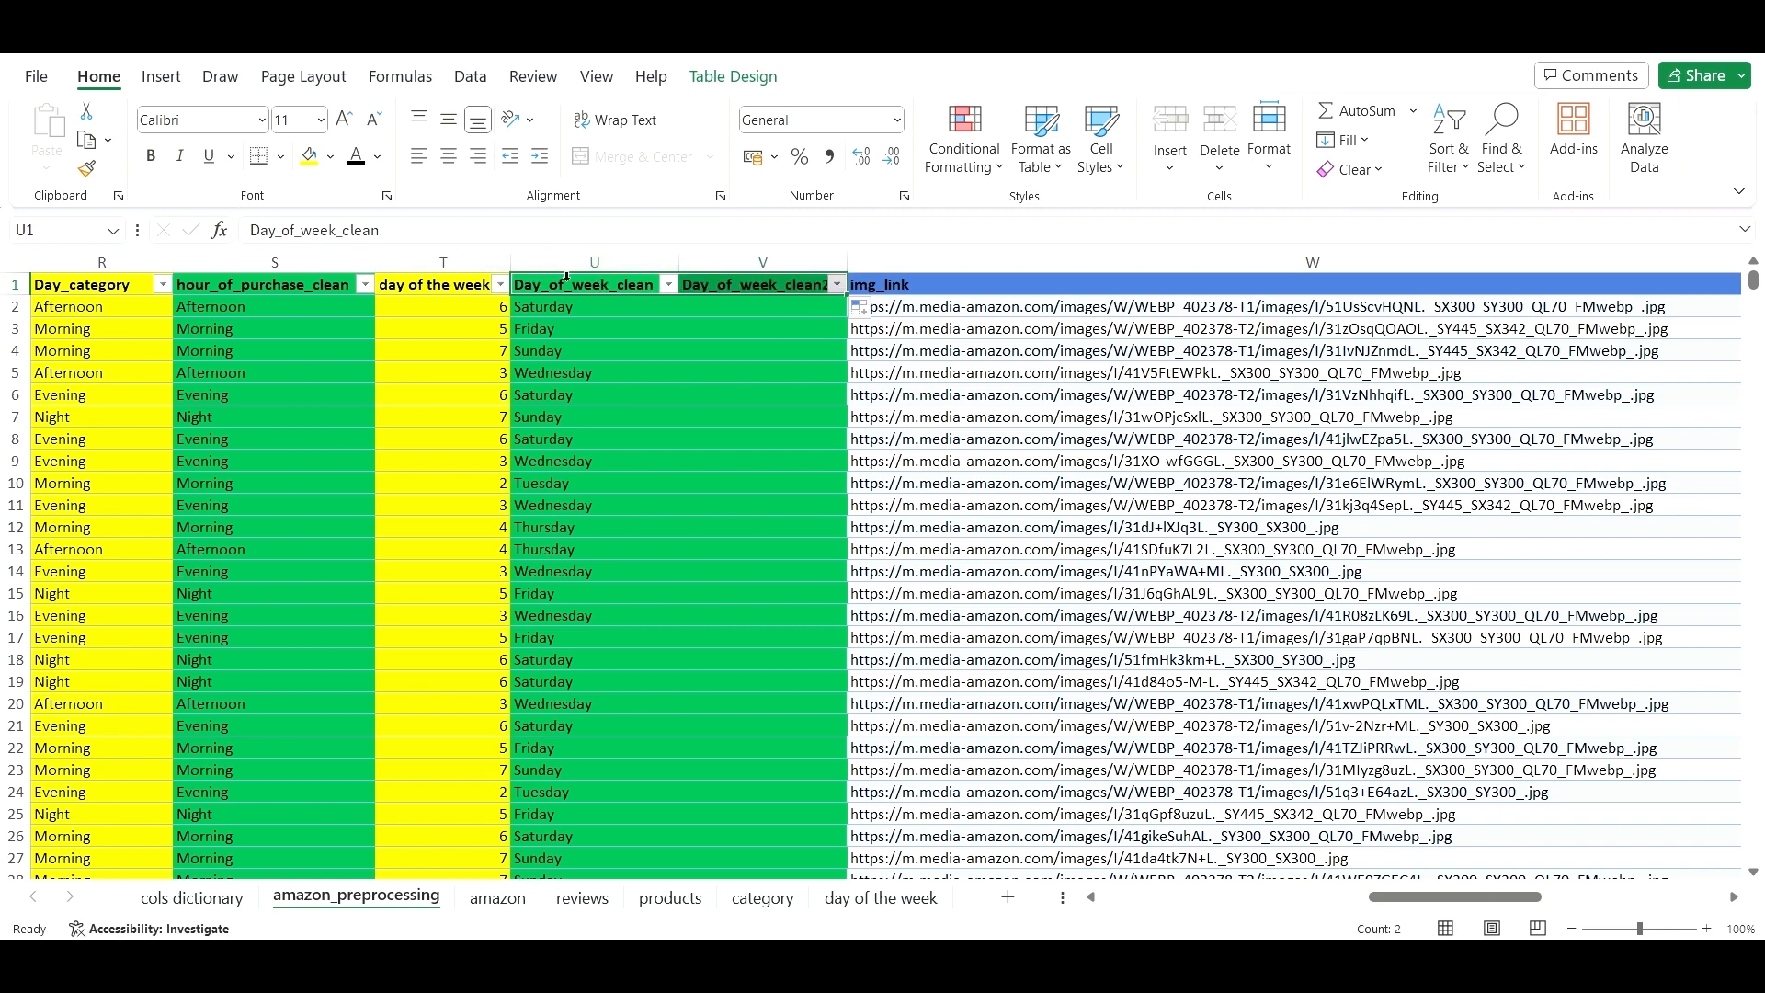
left_click(445, 235)
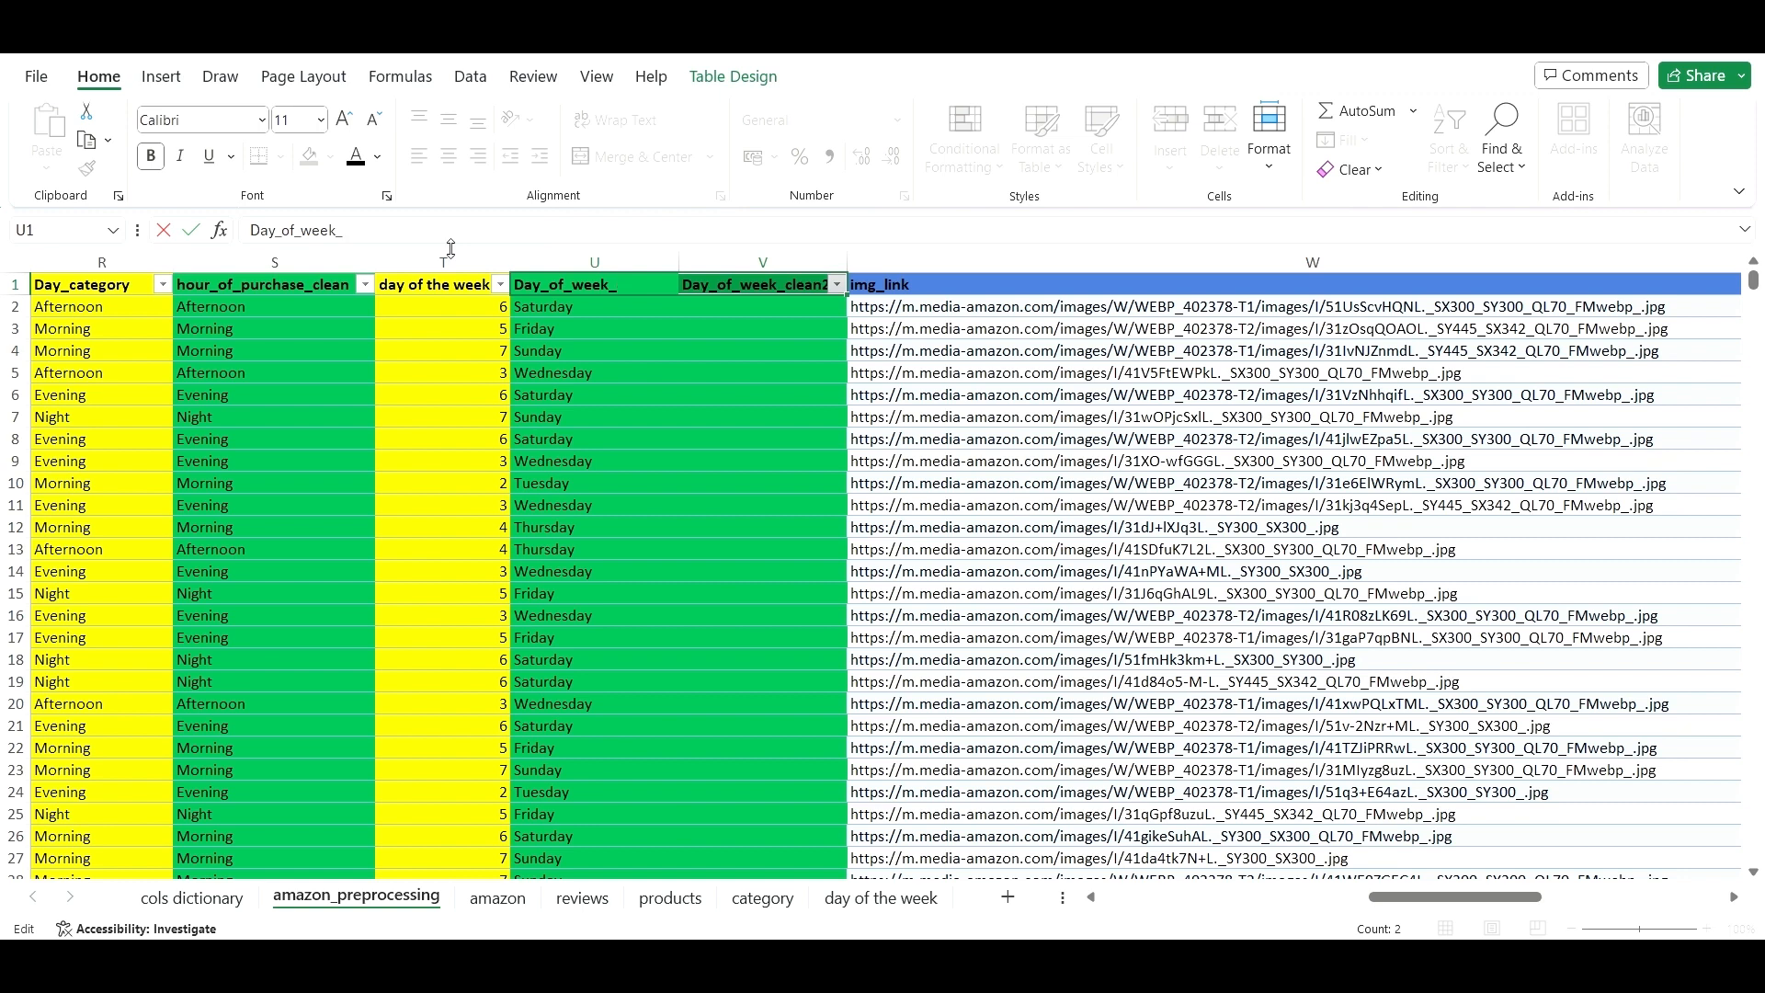
left_click(741, 284)
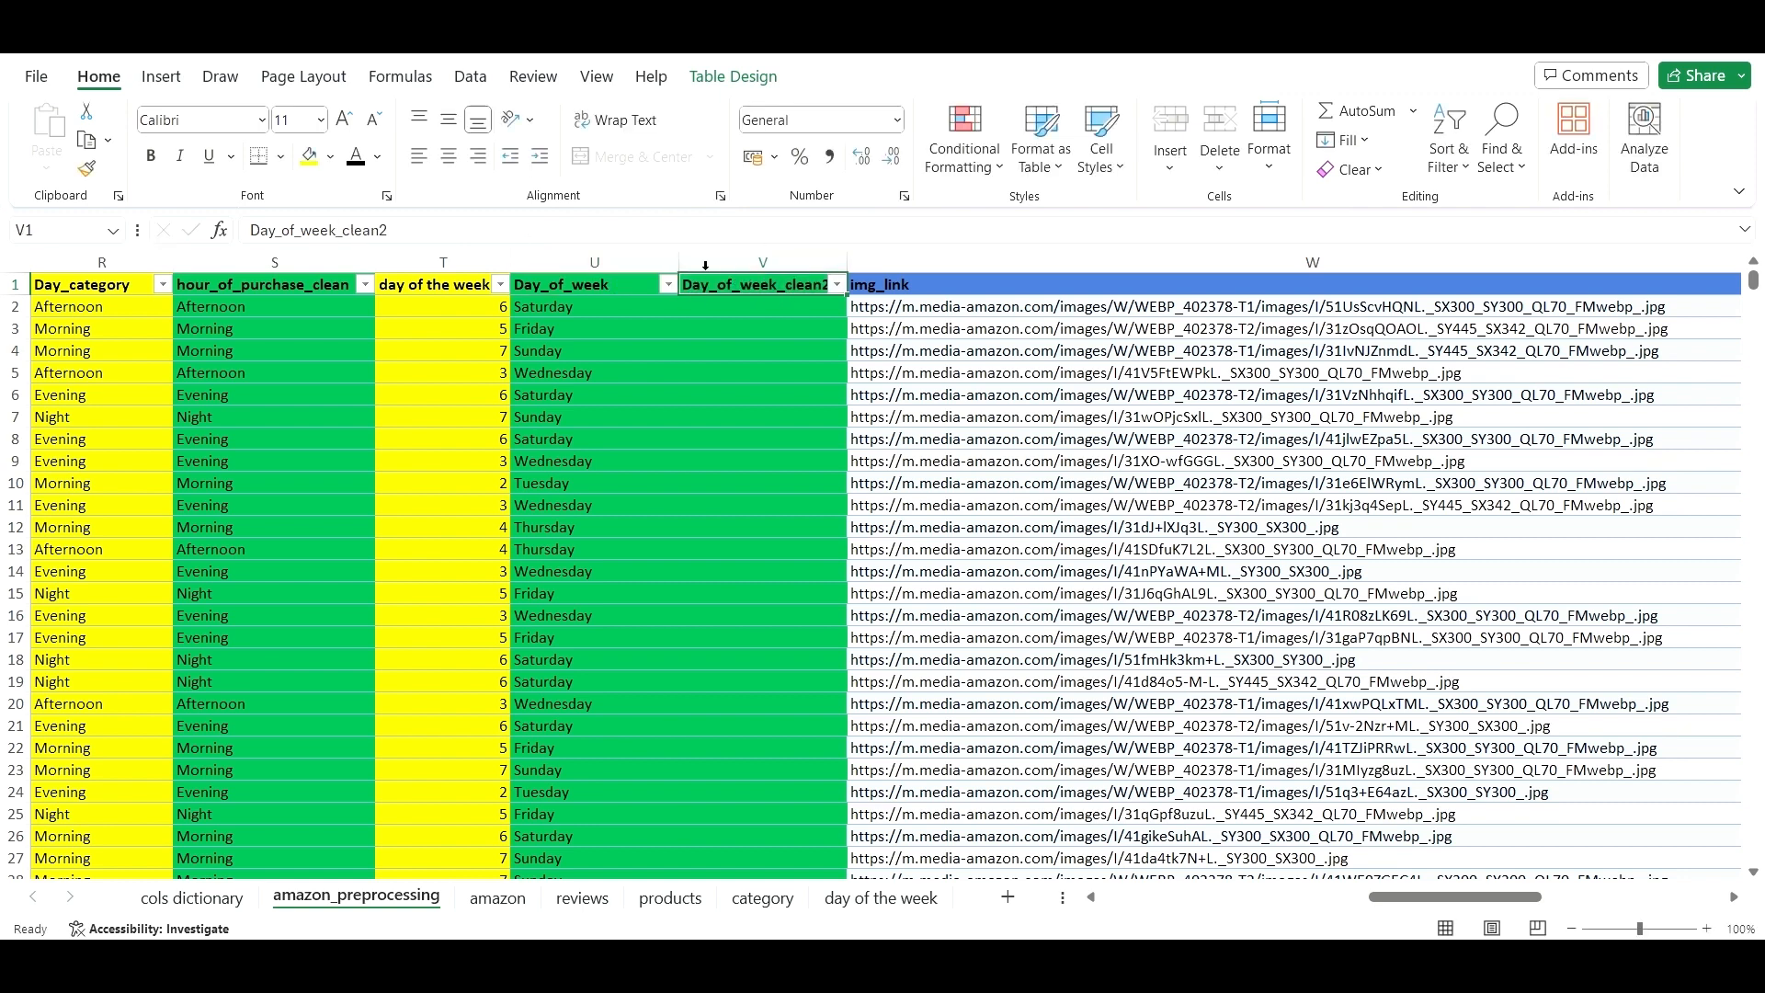
left_click(407, 224)
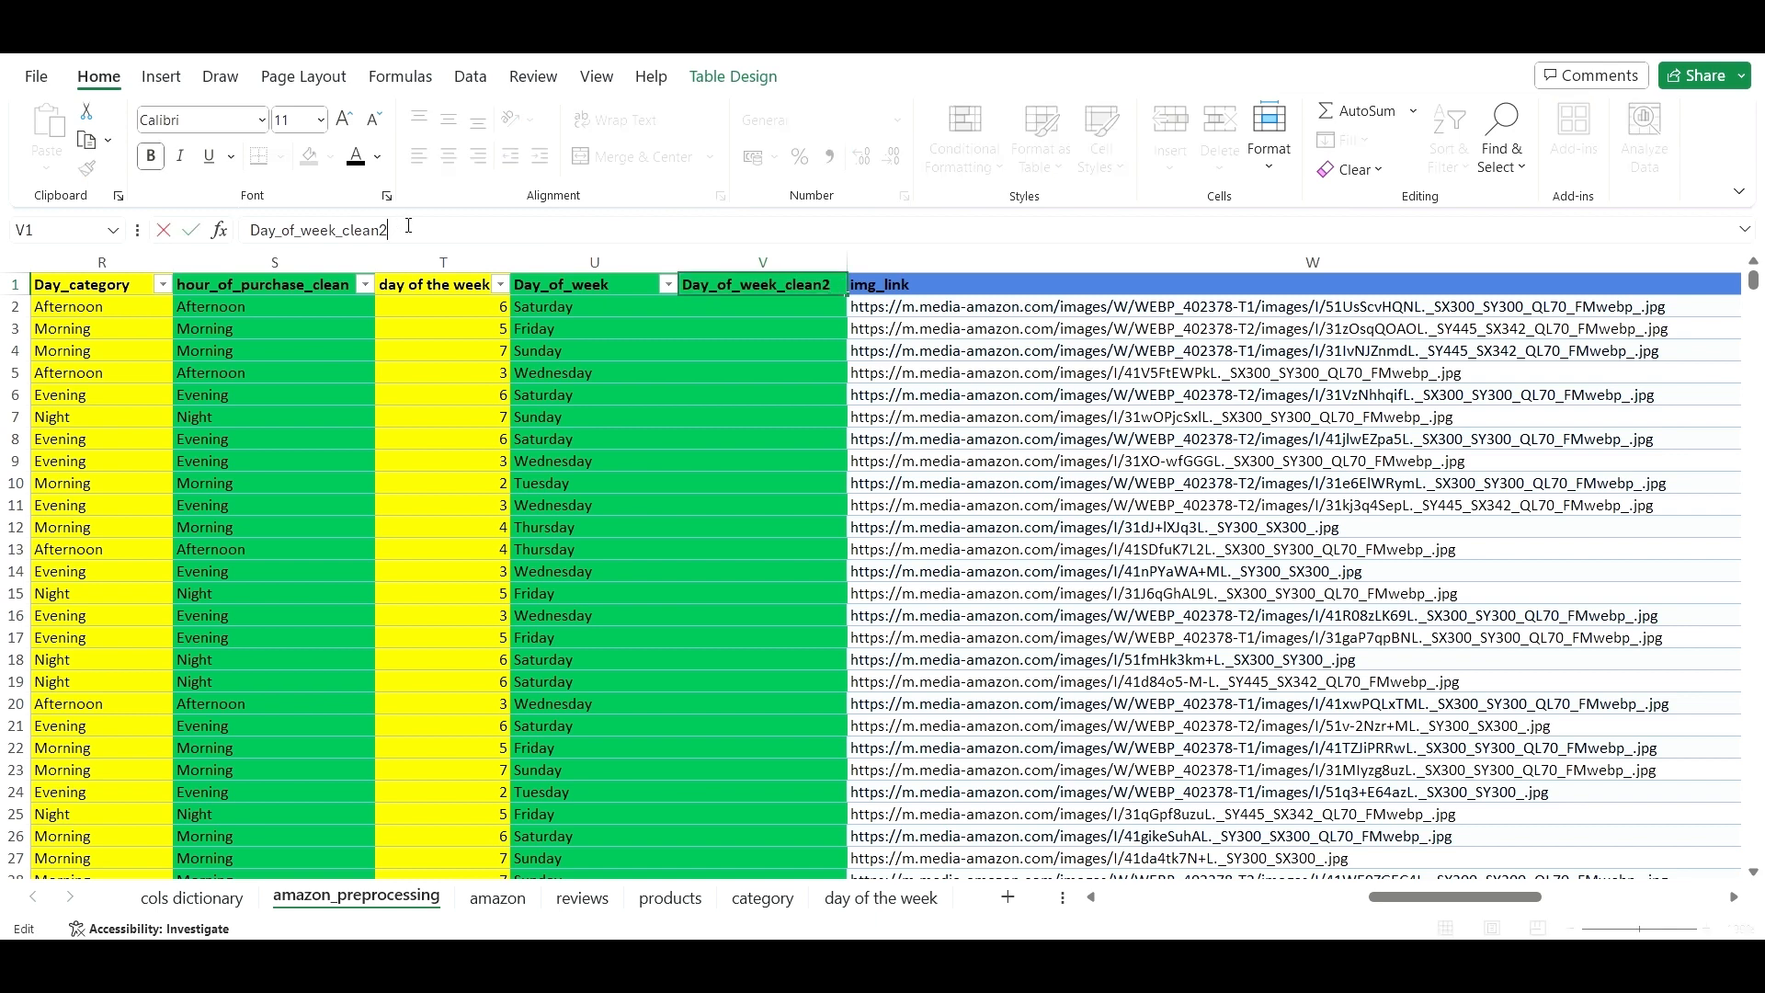
left_click(579, 313)
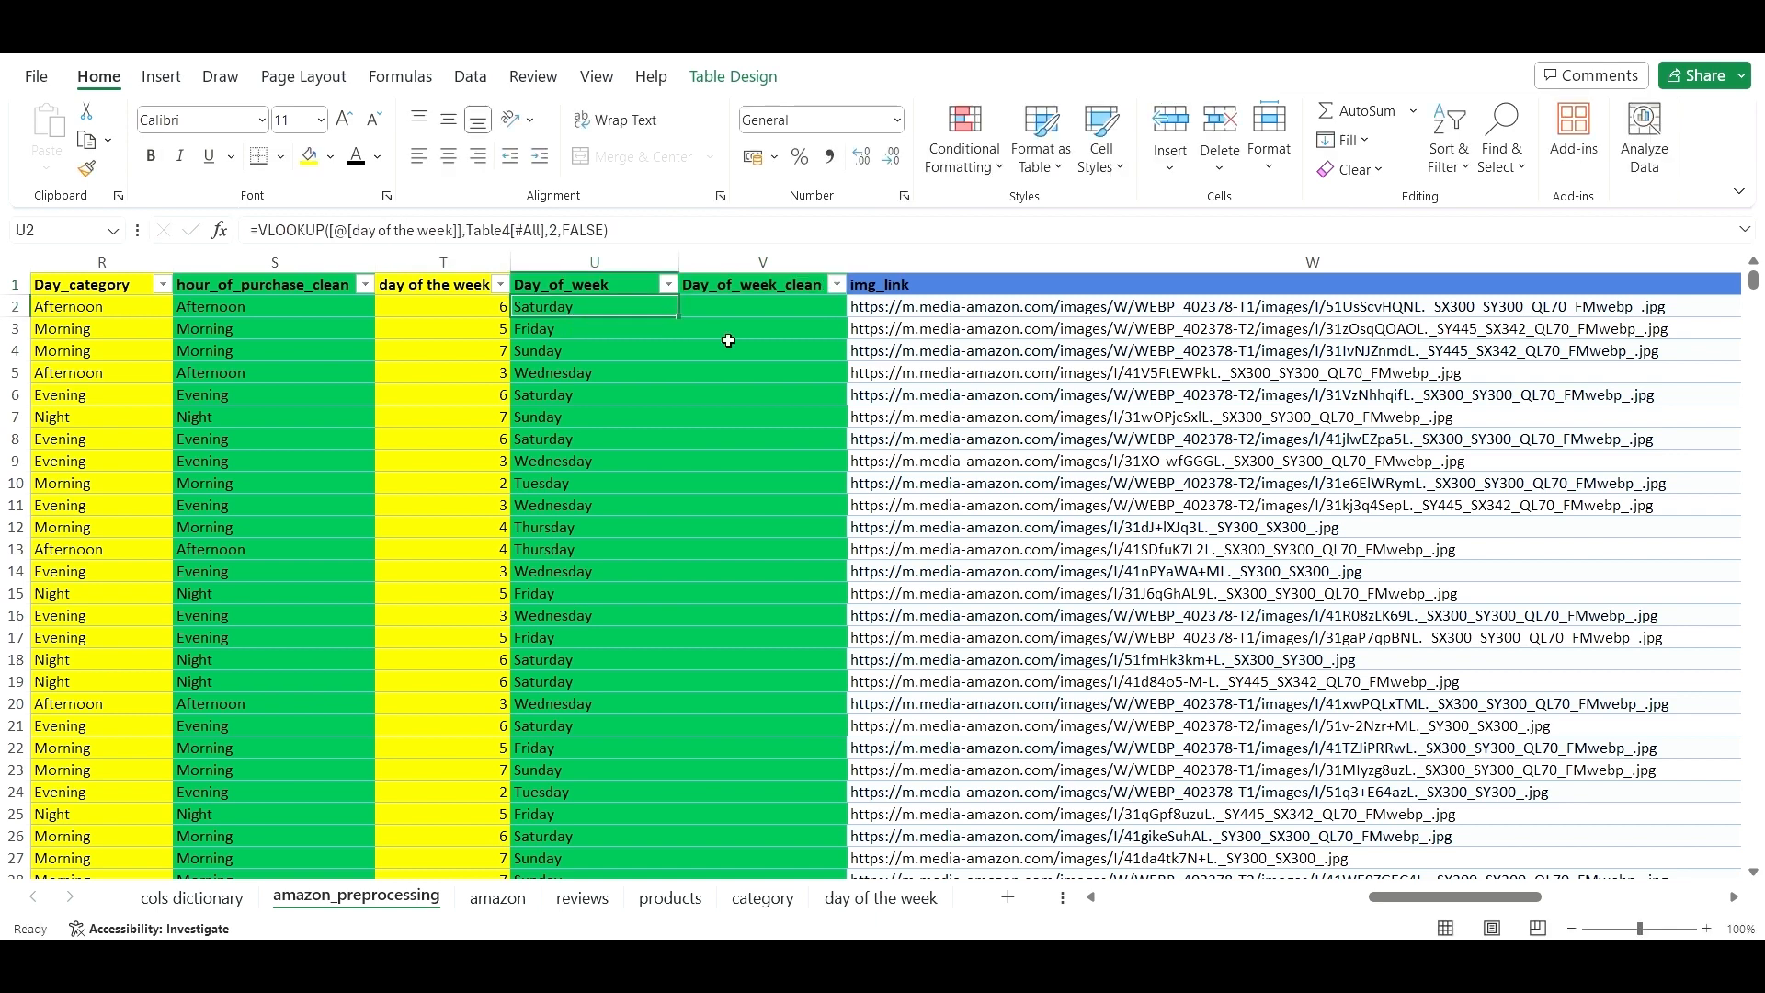
- Copy the day-of-week results from U2:U1464 and paste them as plain values into V2
key("ctrl+shift+Down")
key("ctrl+c")
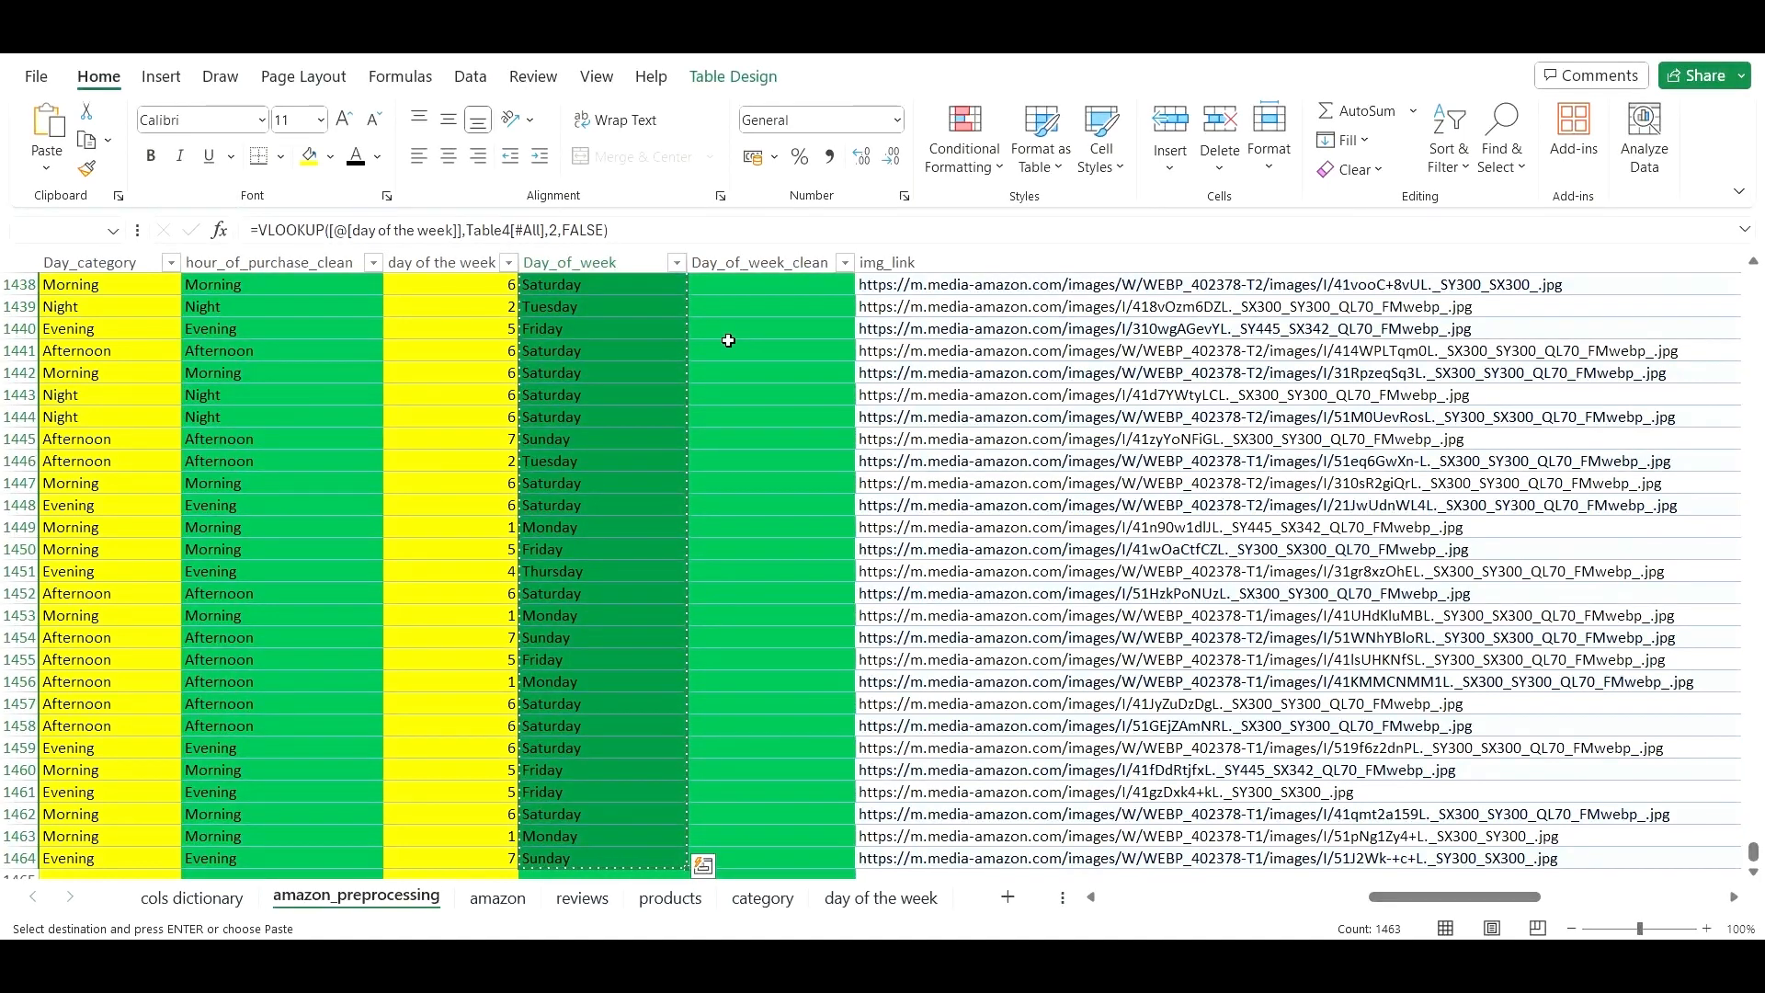
key("Right")
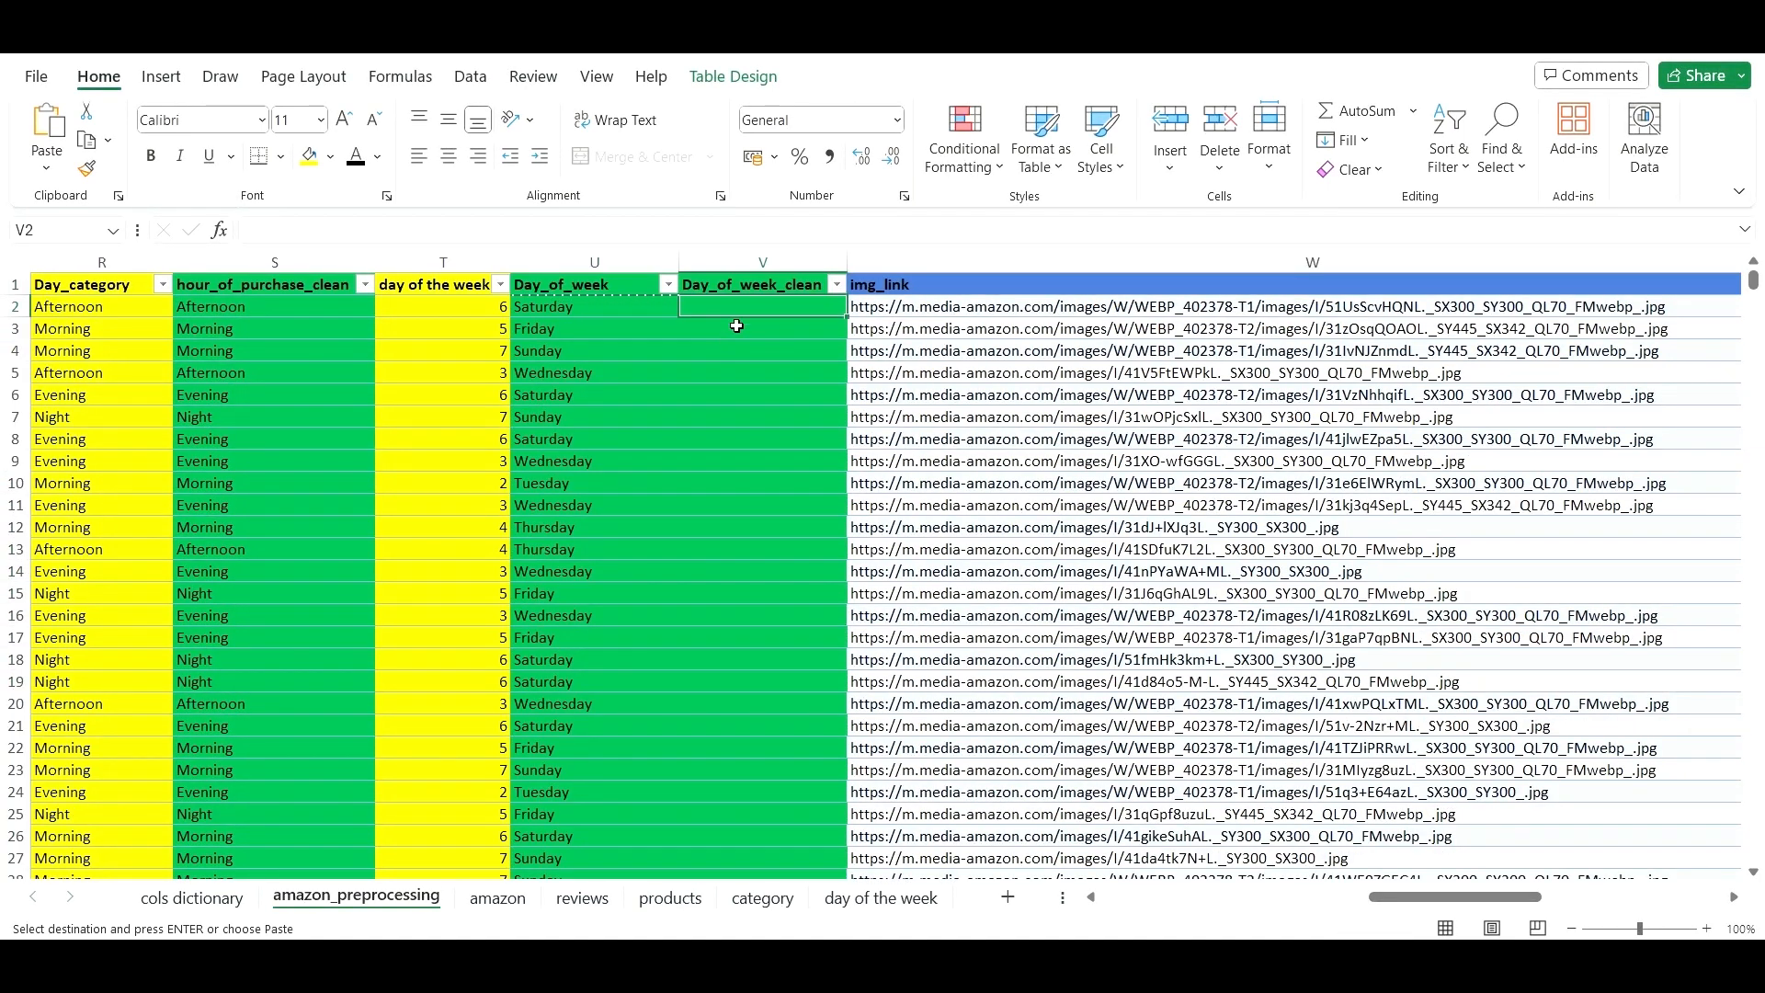
right_click(746, 305)
left_click(802, 261)
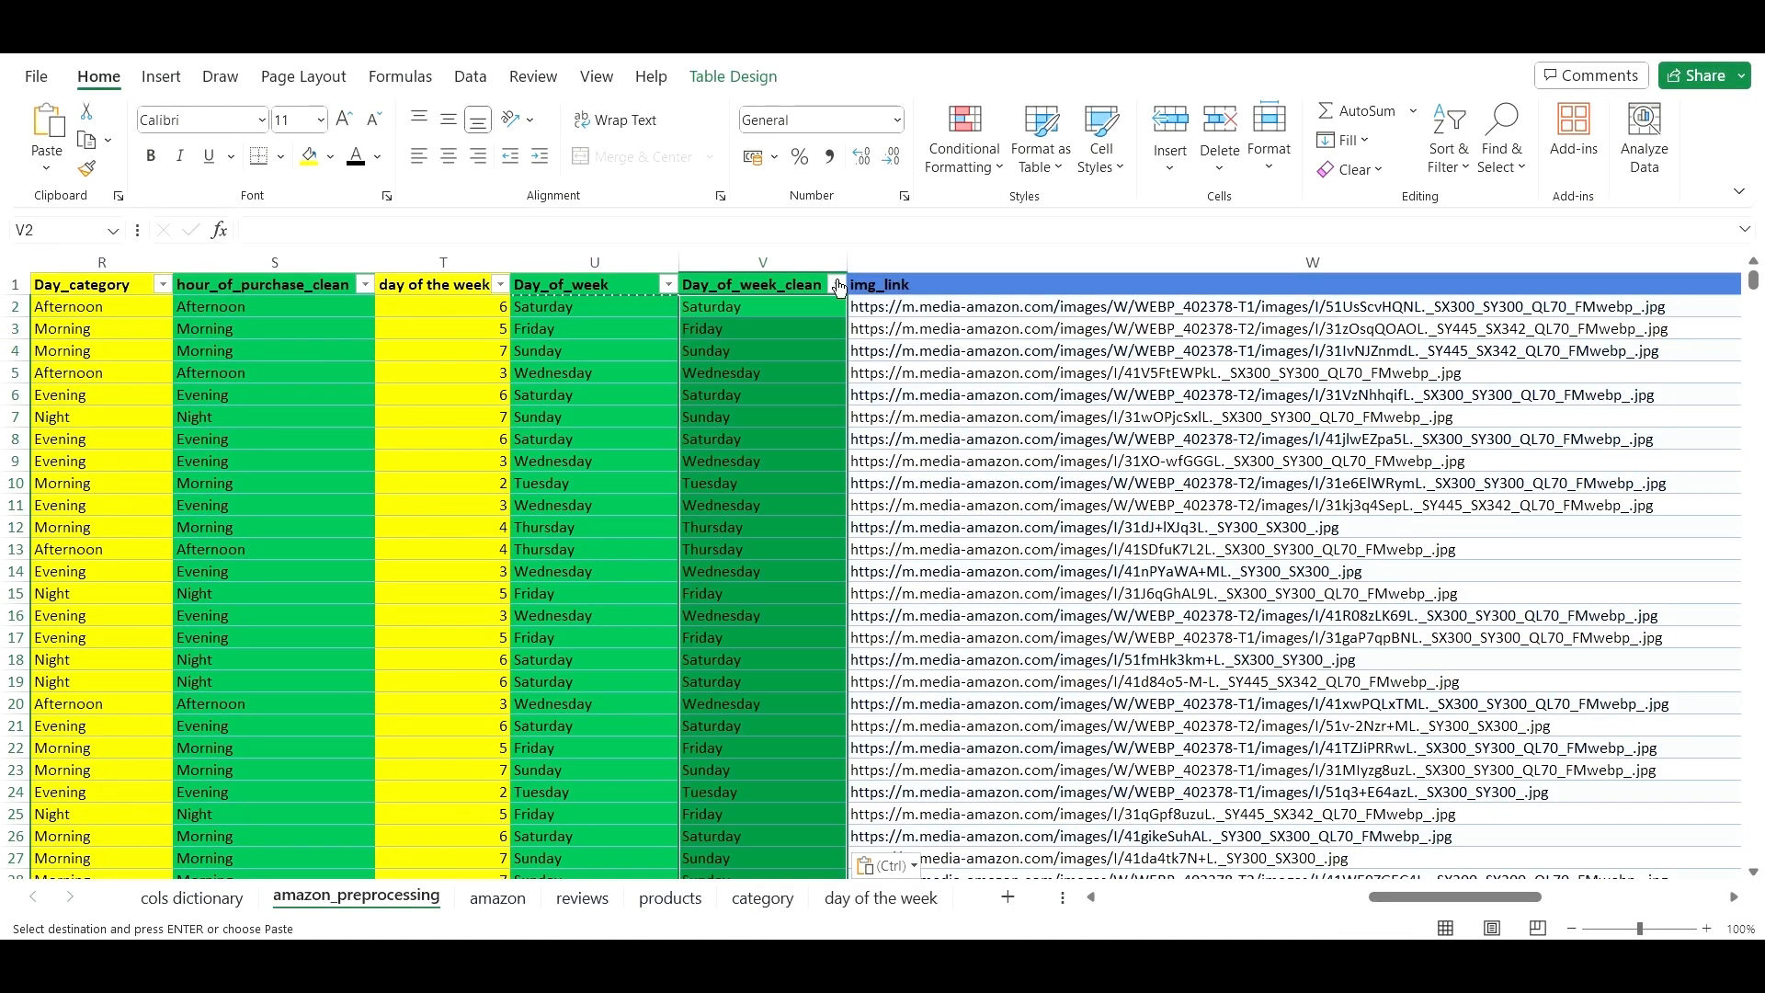
left_click(930, 439)
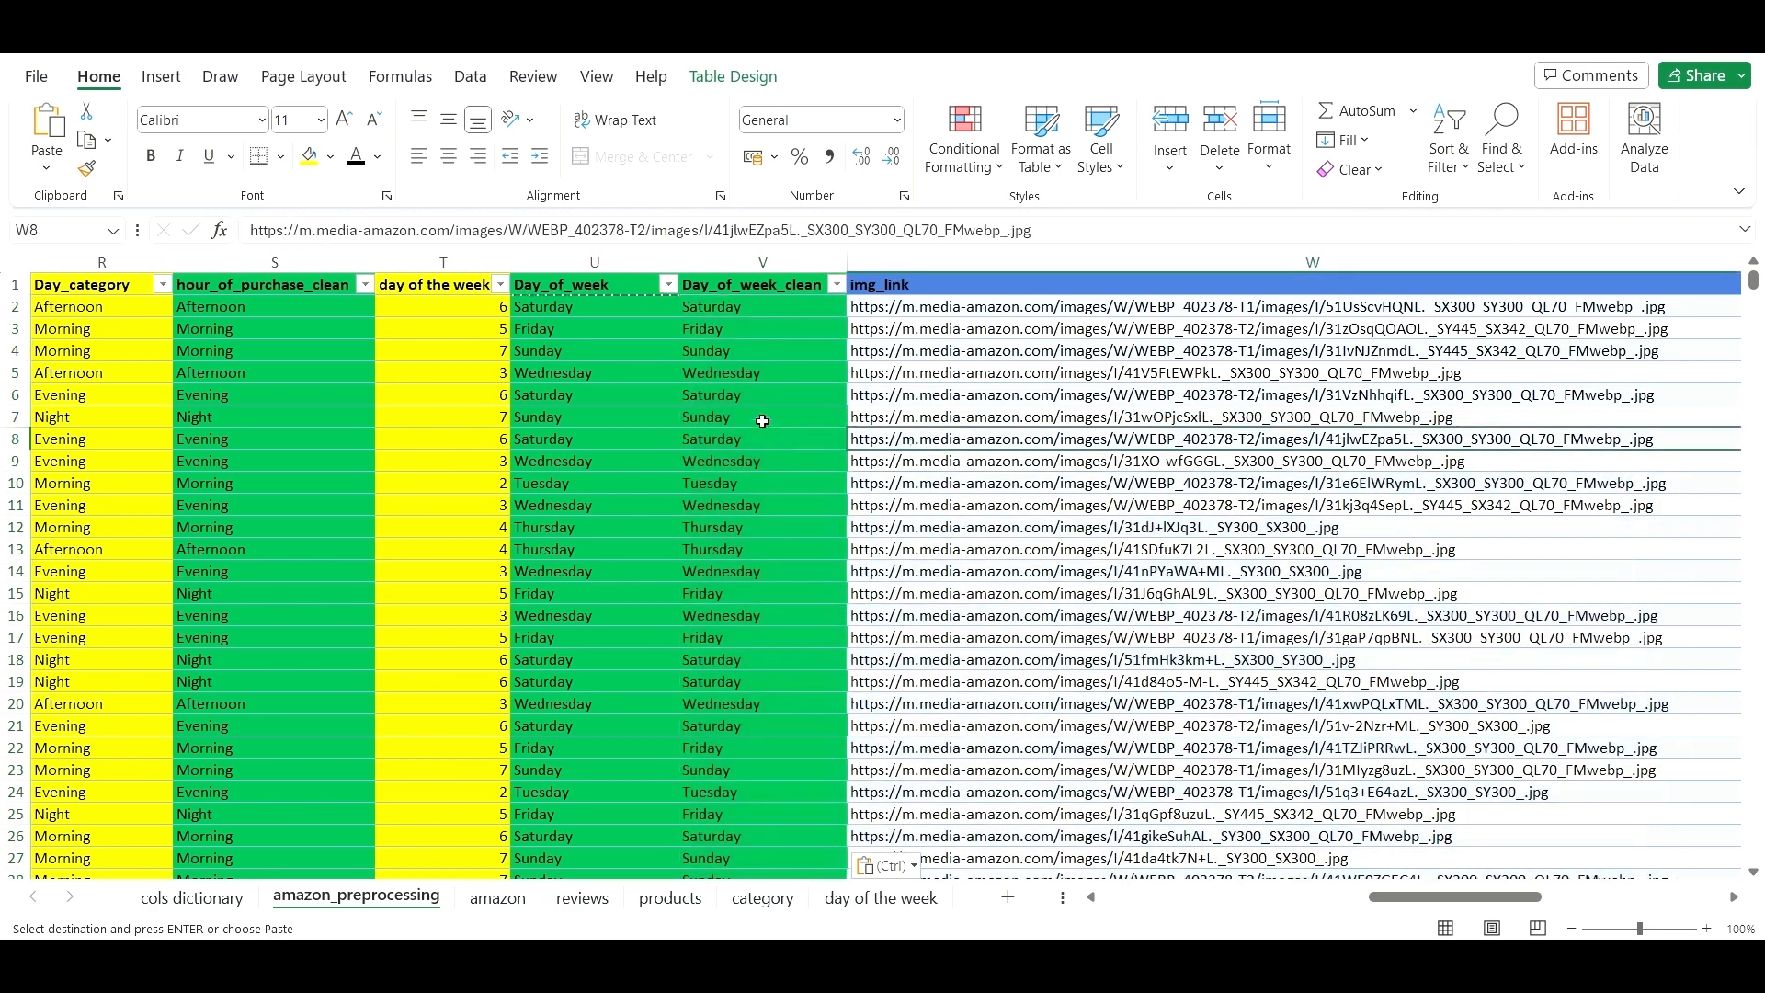
left_click(654, 395)
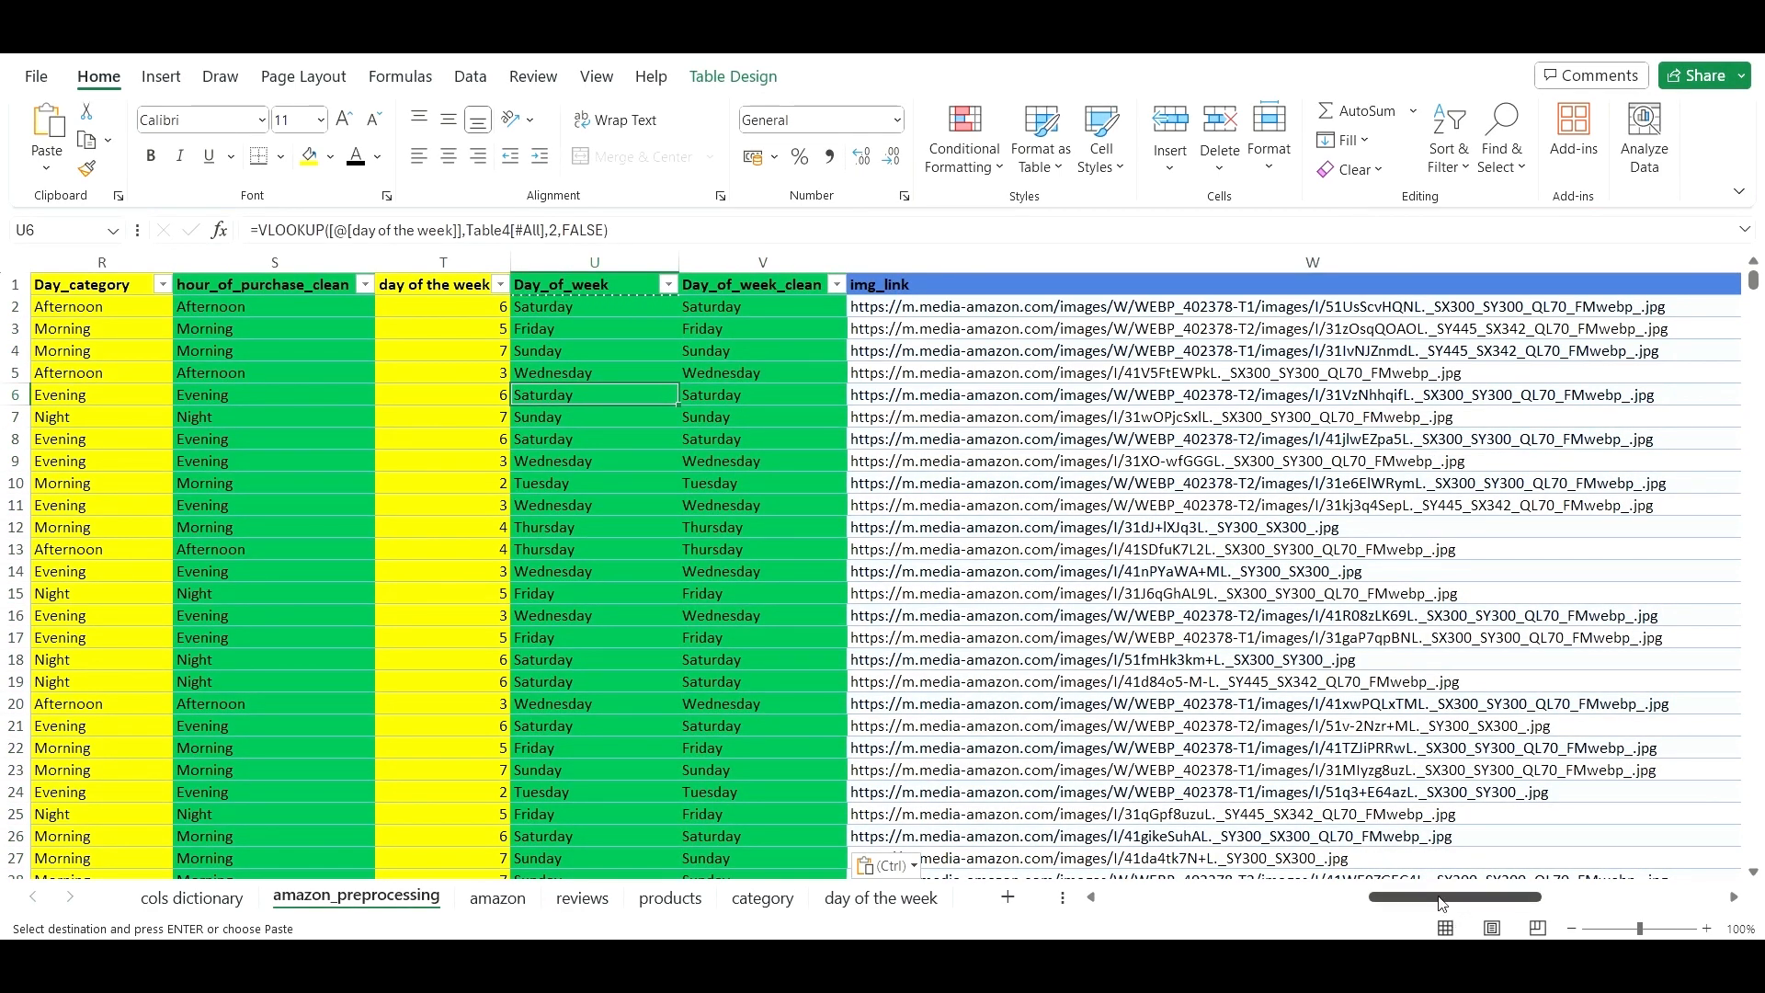
left_click_drag(1440, 901, 1147, 888)
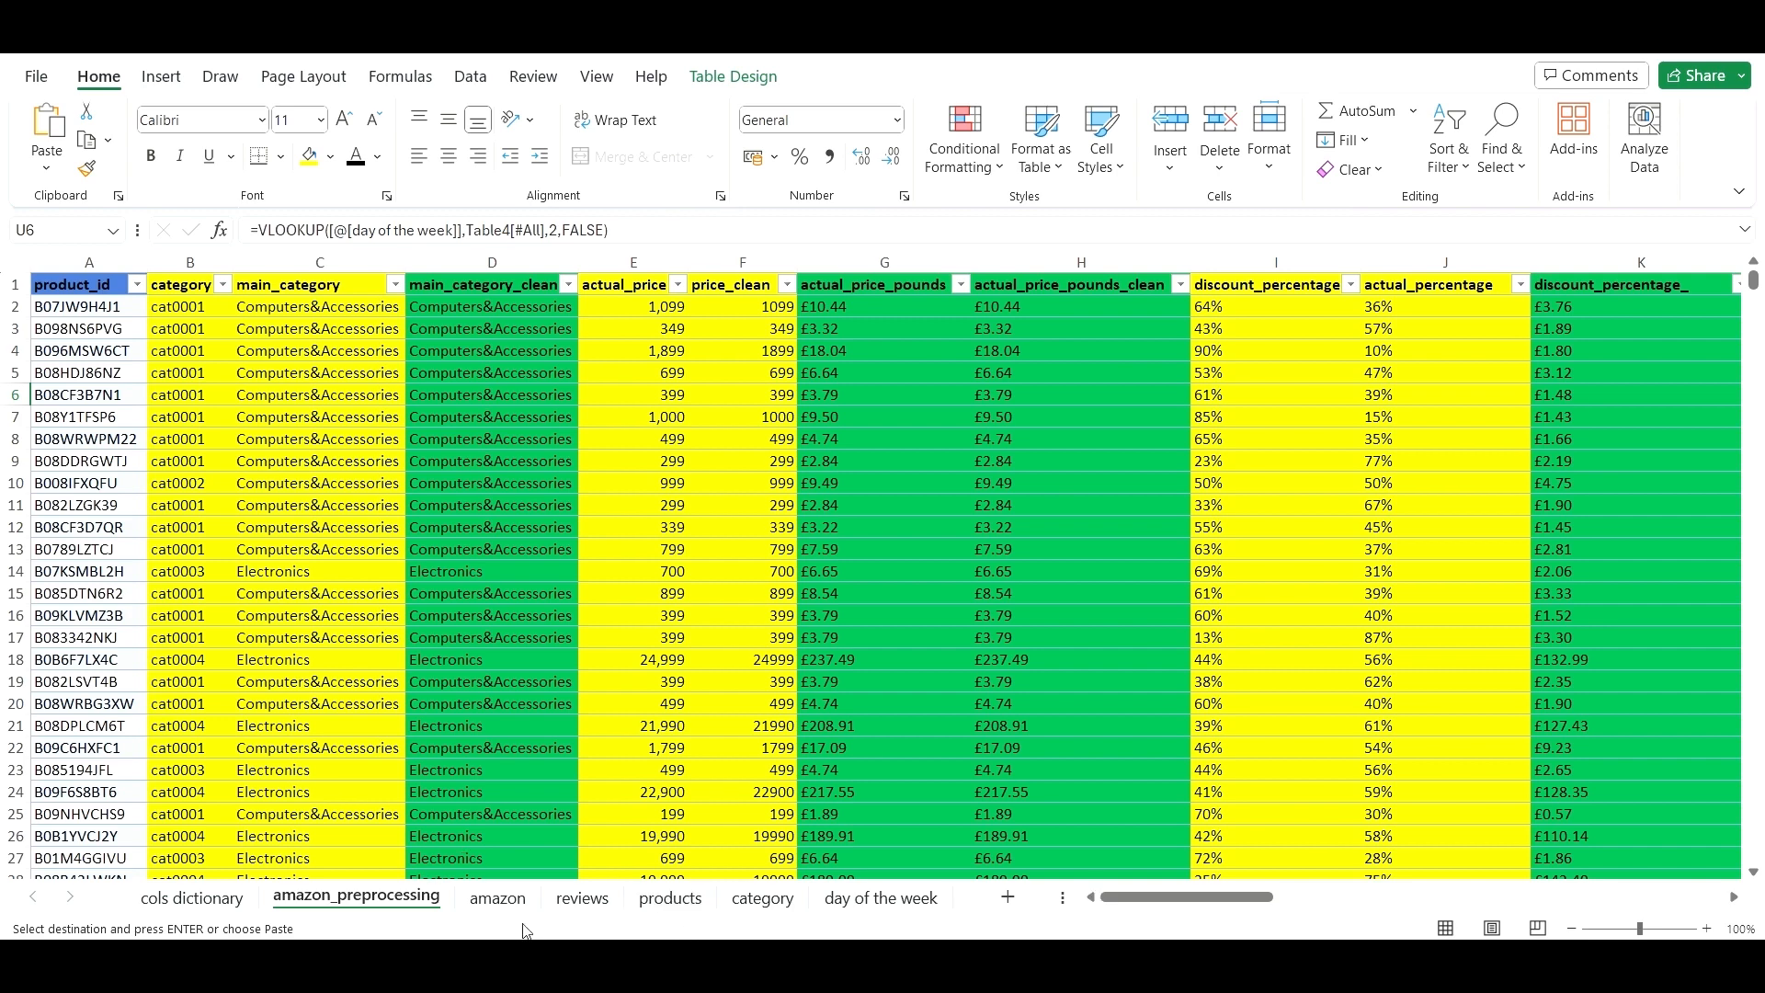
left_click(588, 901)
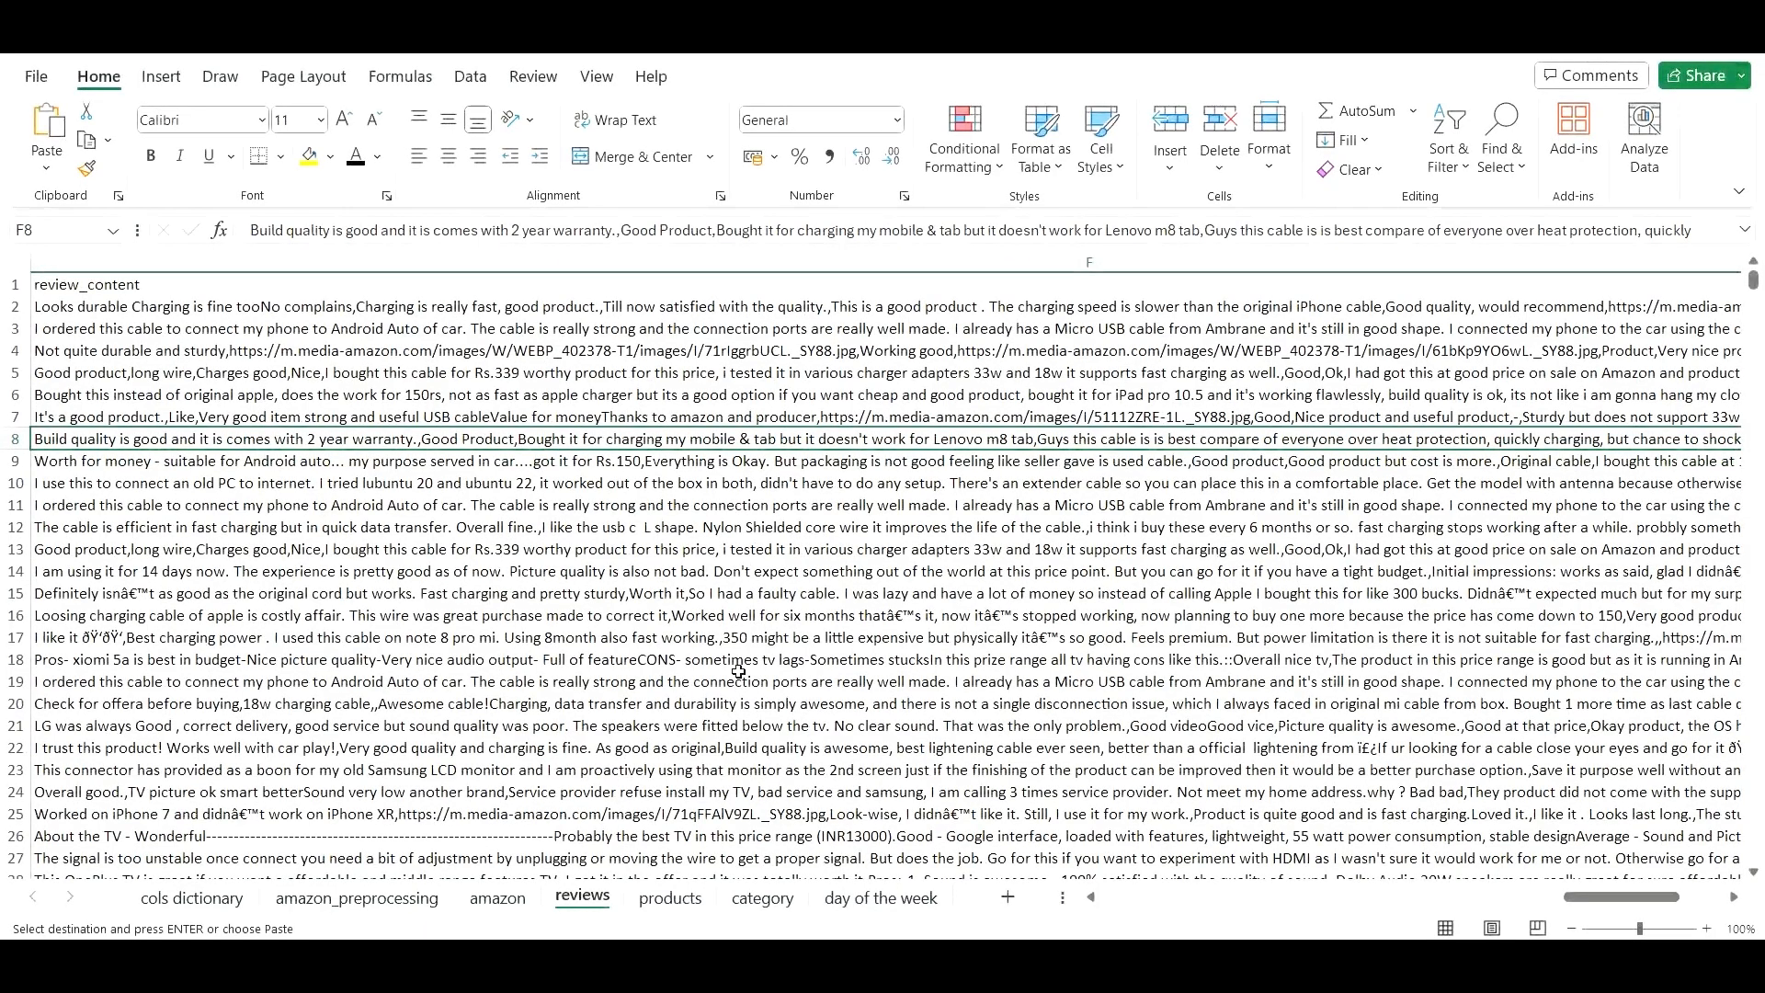
left_click(753, 900)
left_click(689, 903)
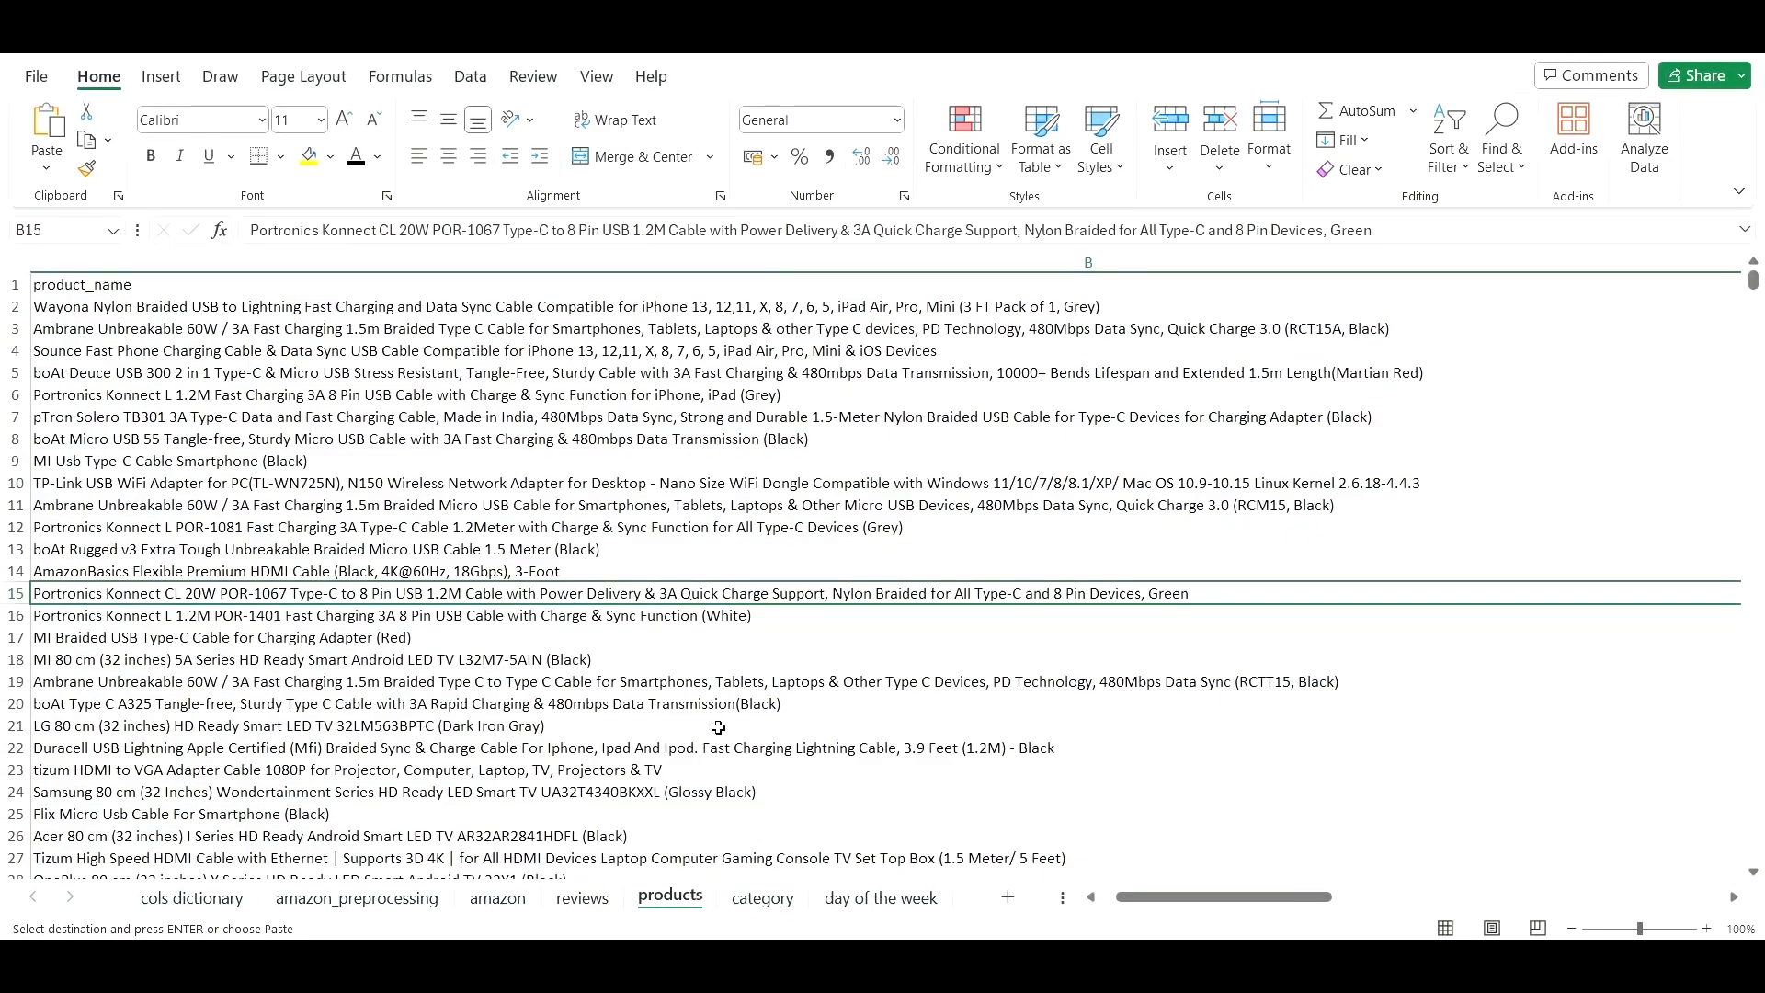
left_click(411, 901)
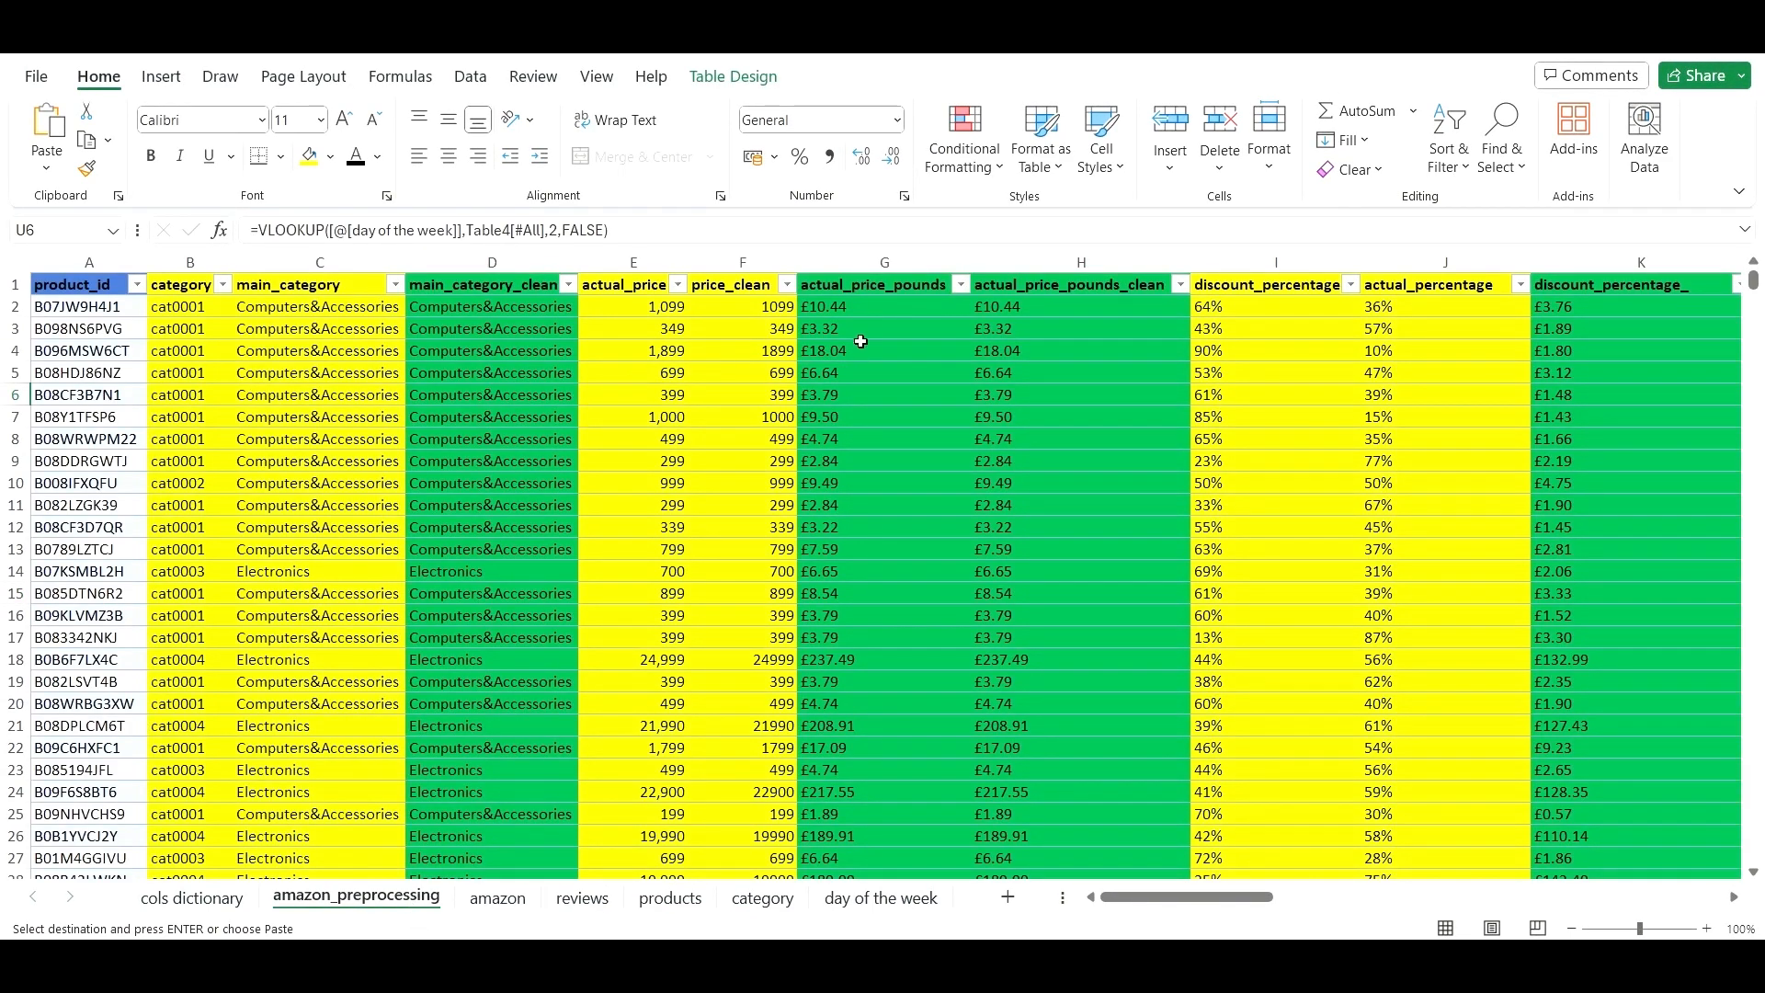